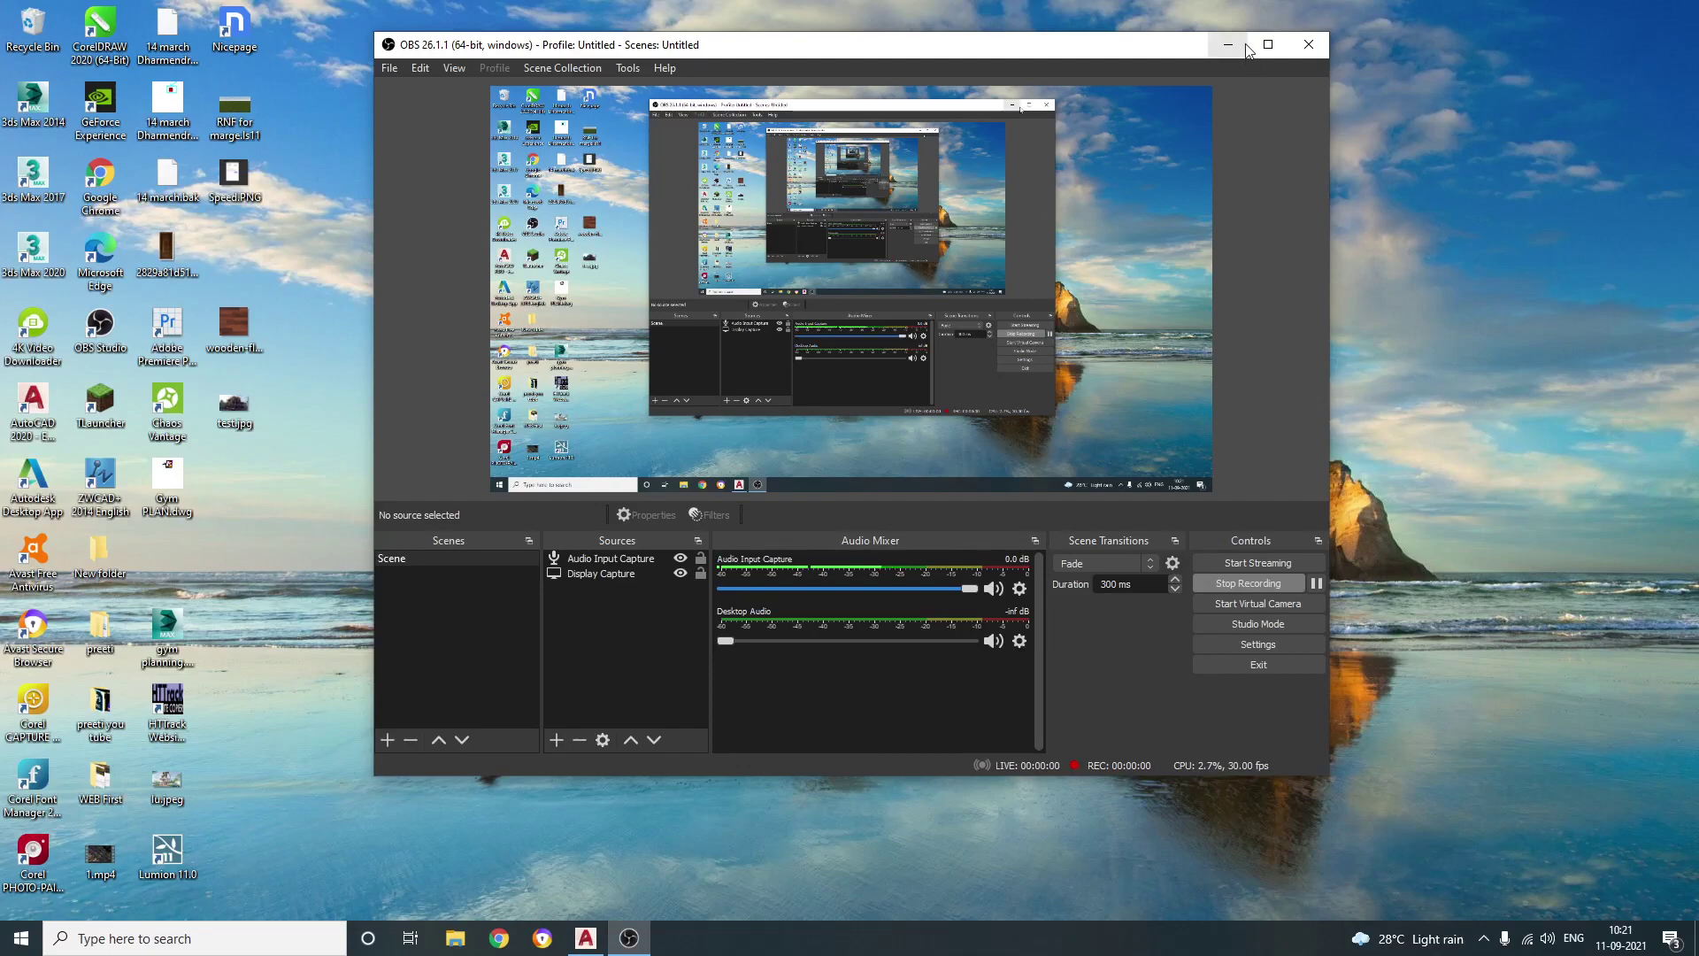
Keep OBS recording and bring the empty AutoCAD Drawing1 to the front.
left_click(1231, 45)
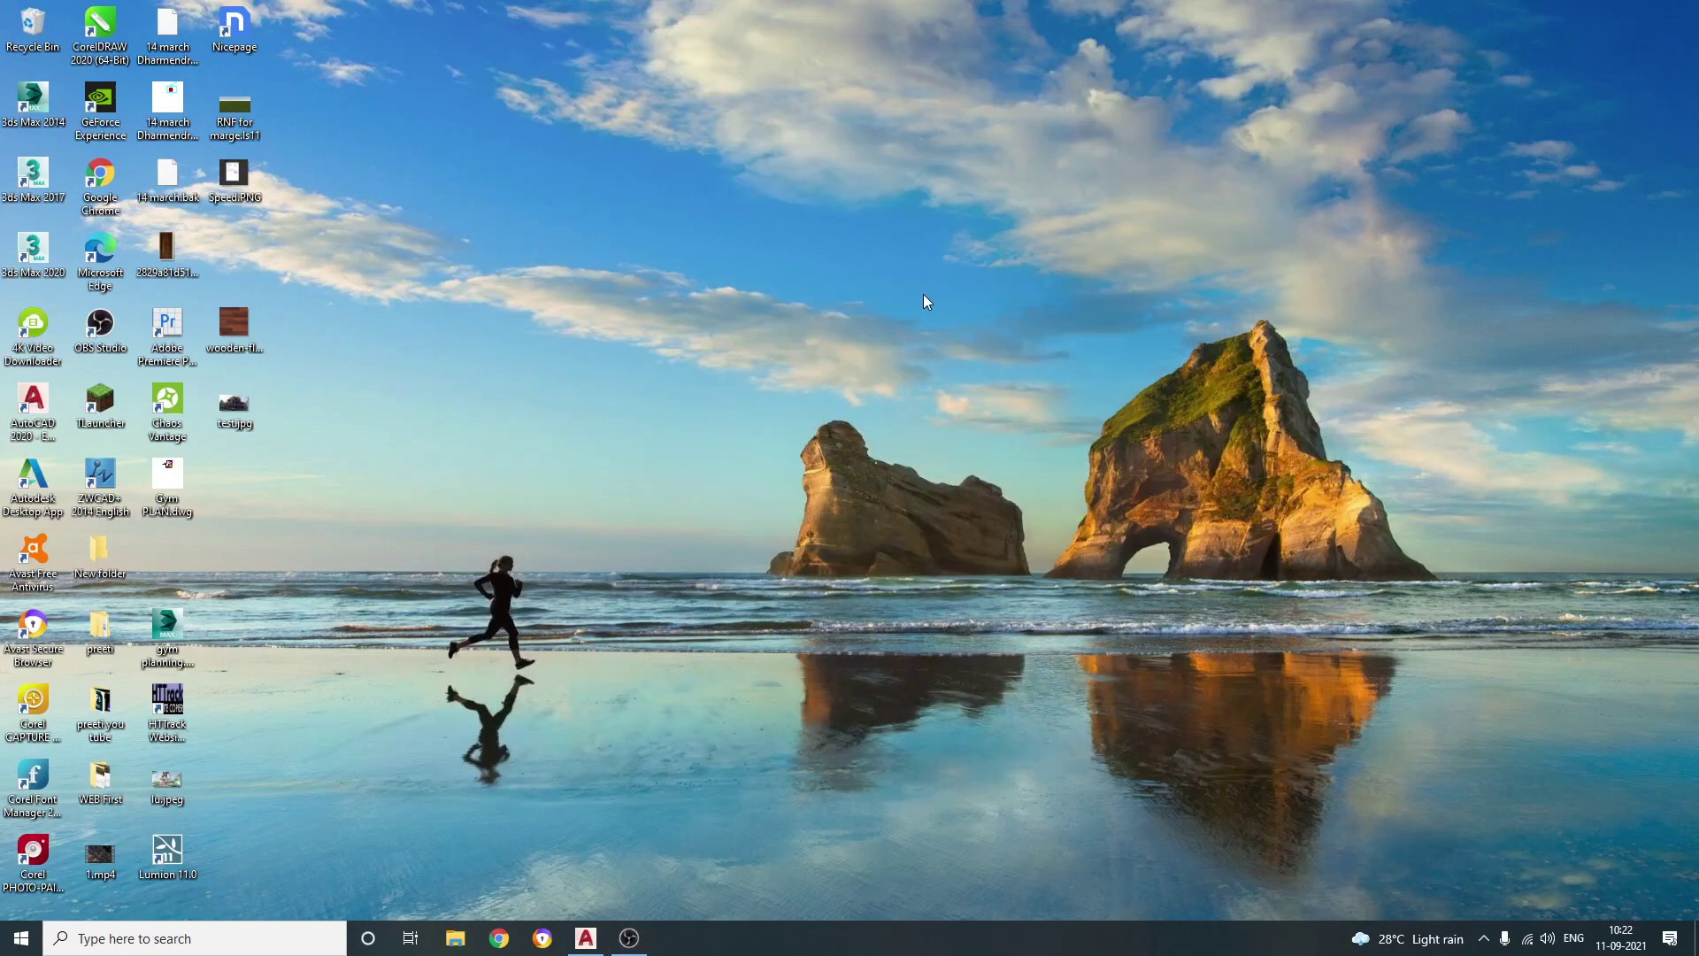
key("alt+Tab")
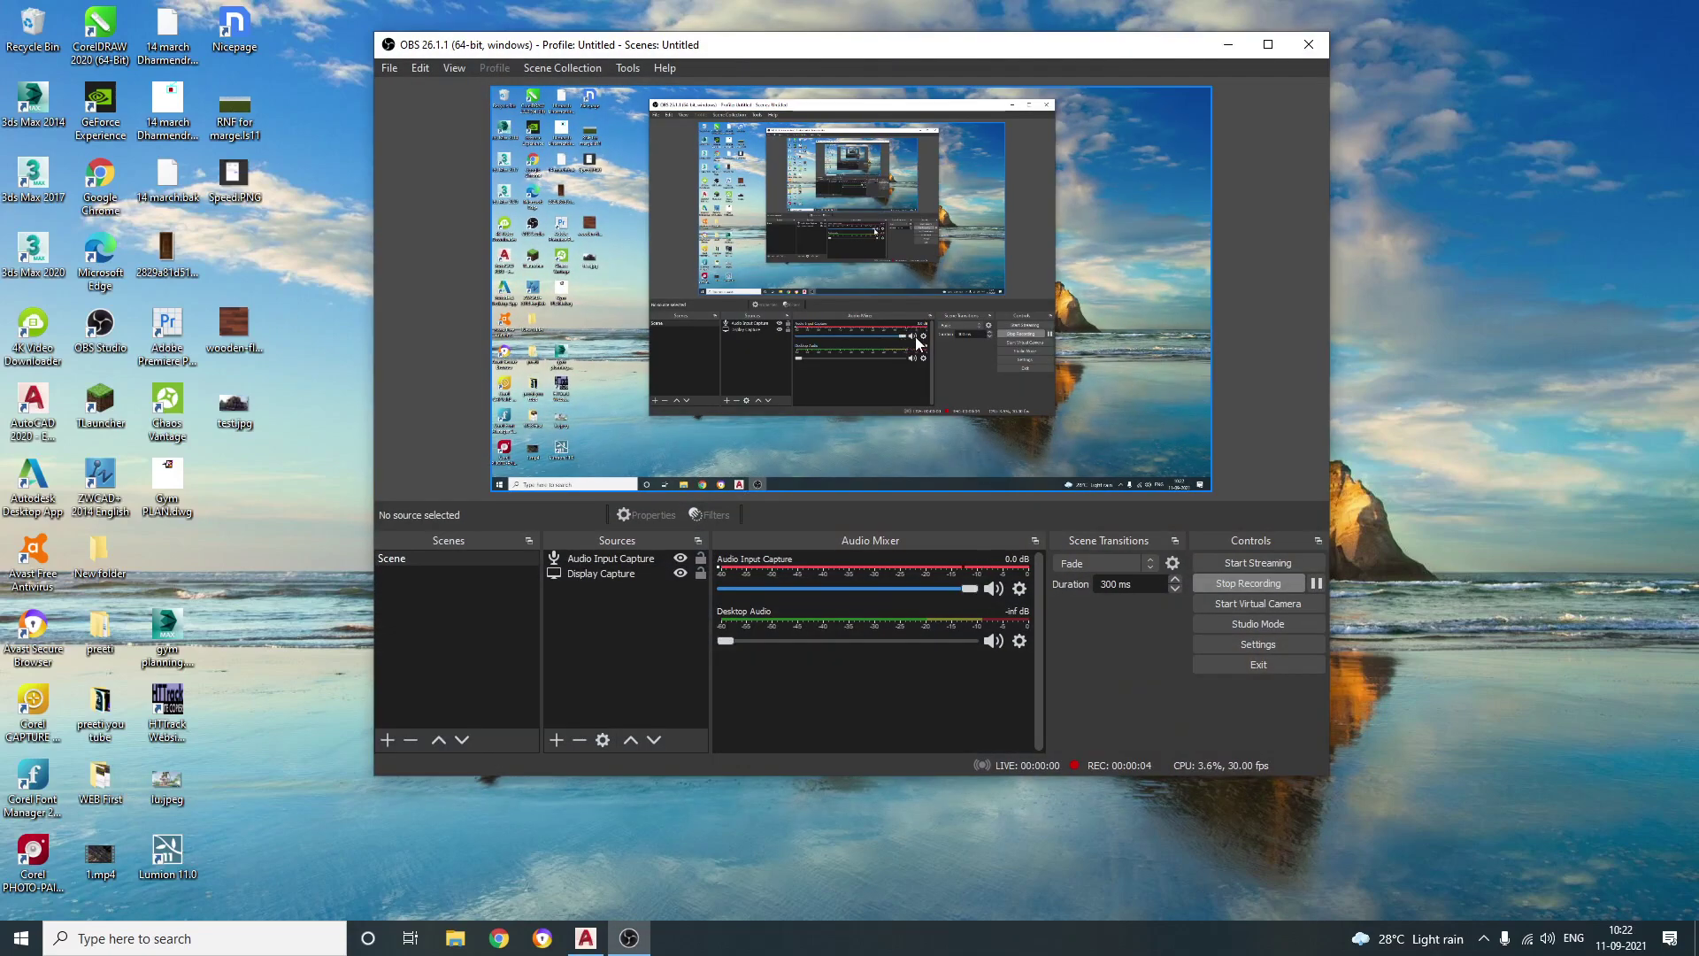
left_click(597, 929)
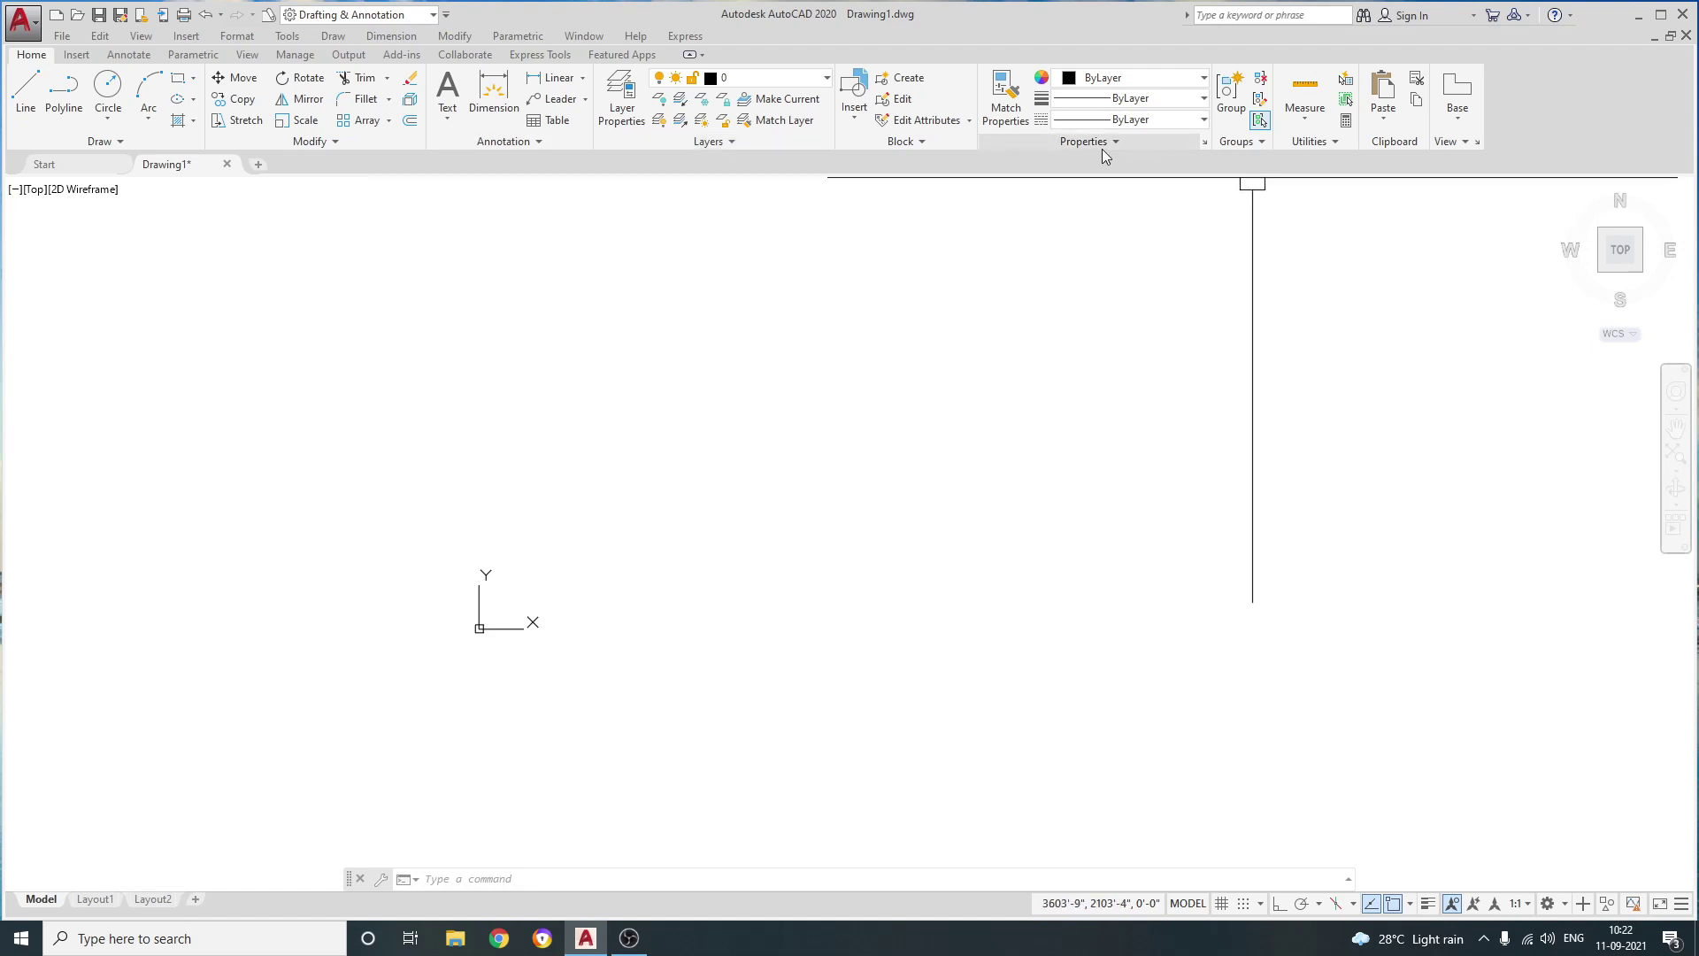
Zoom out, cancel any active command, and open the Home ribbon's Text dropdown.
scroll(846, 355, "down", 2)
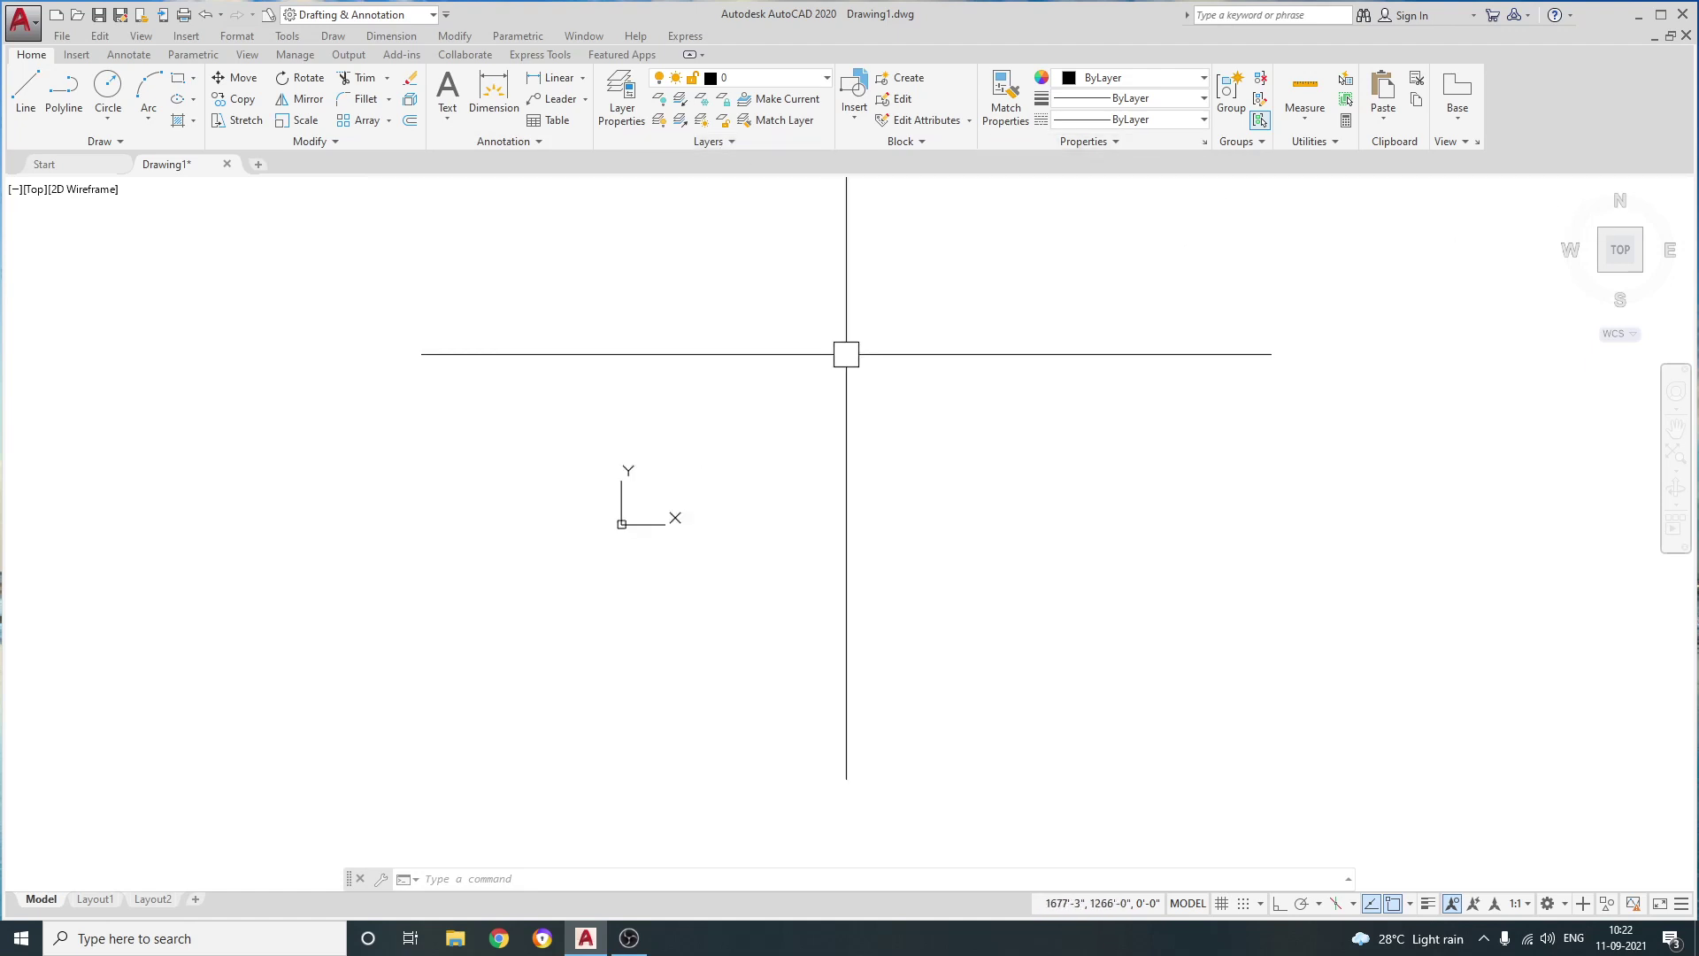
key("Escape")
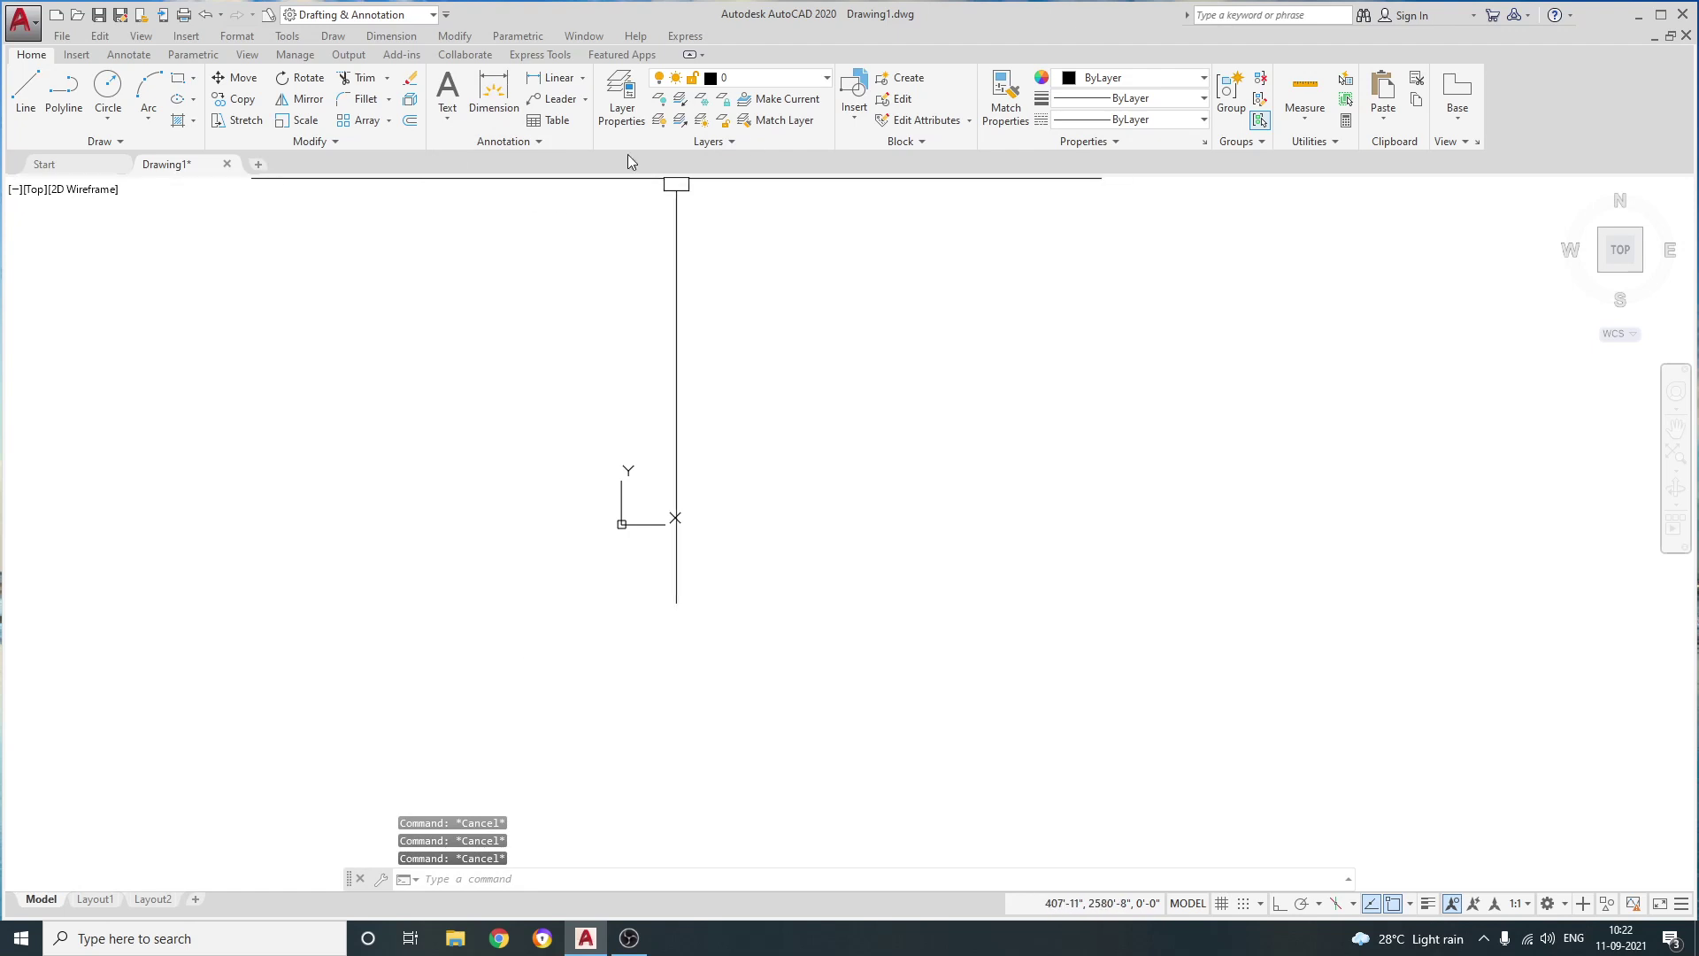
left_click(448, 119)
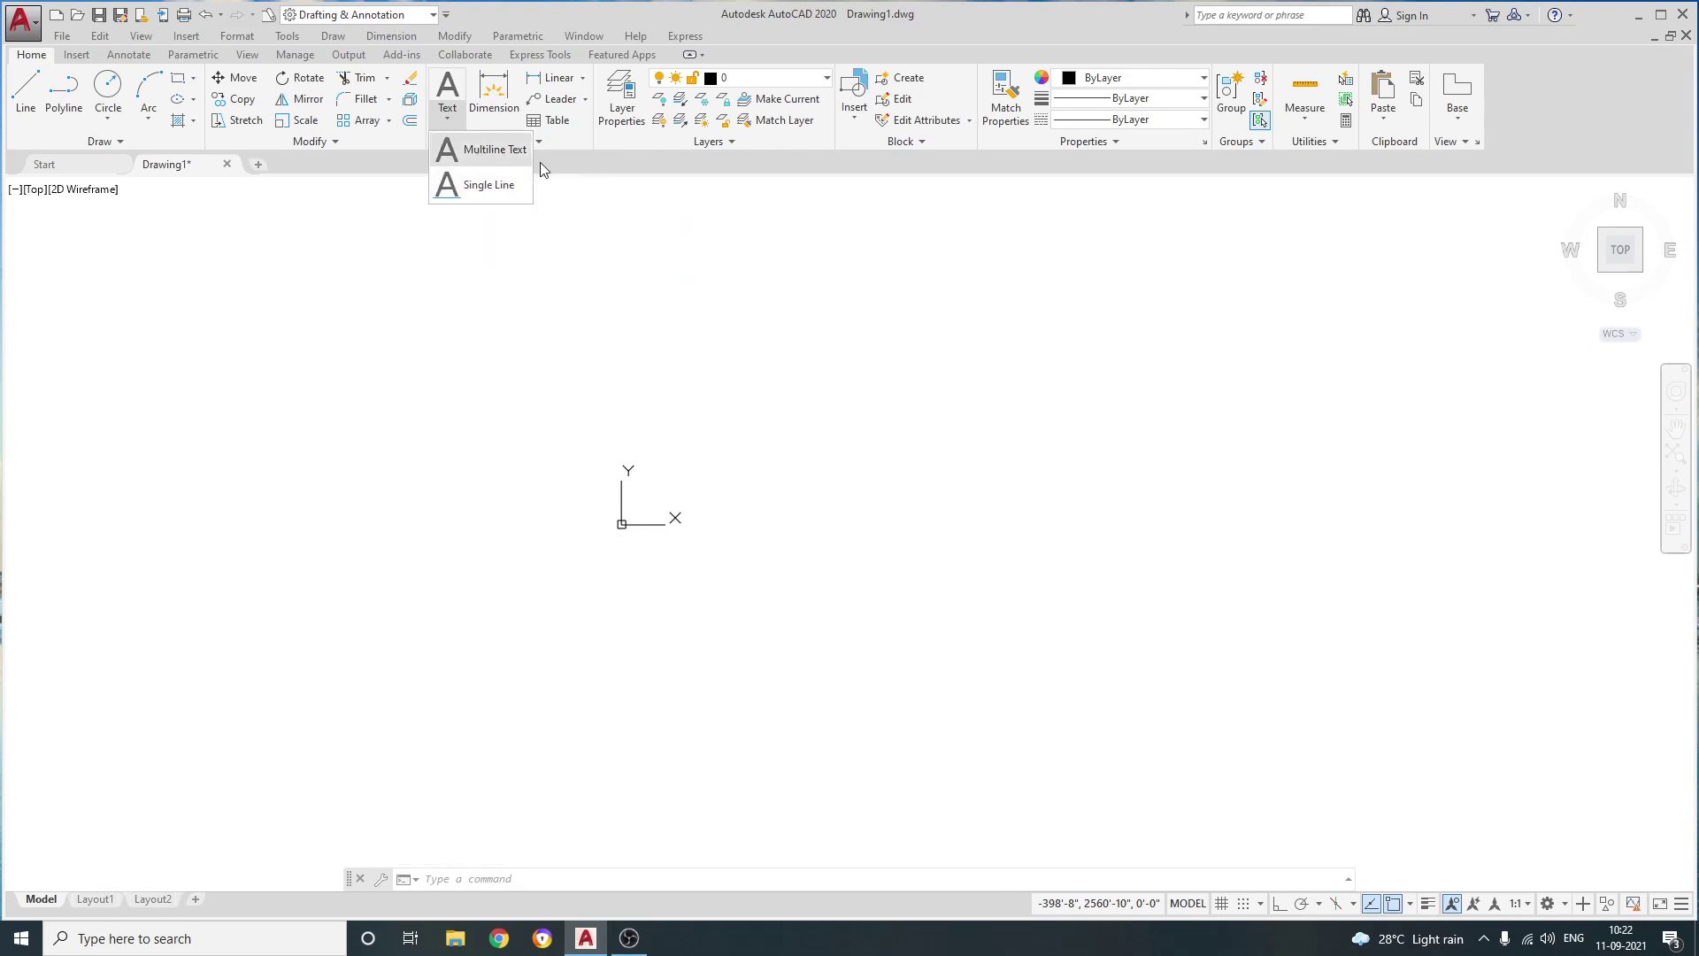
Draw a multiline text box and enter two lines of text including 'flkb'.
left_click(493, 161)
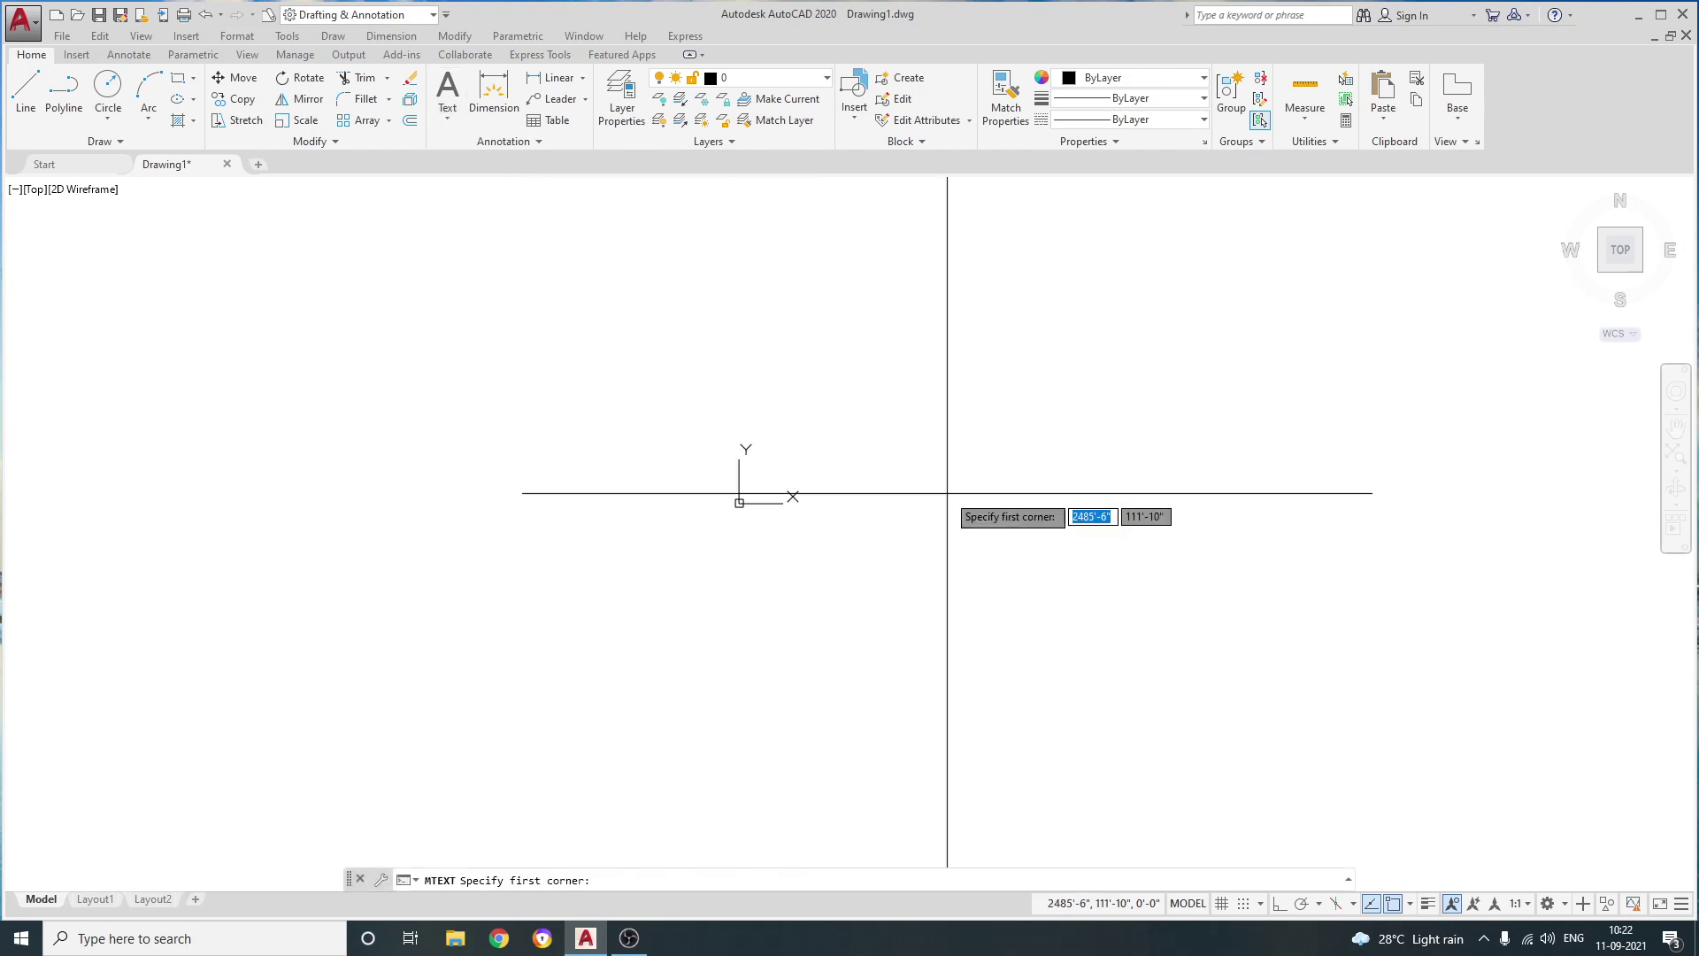
left_click(606, 404)
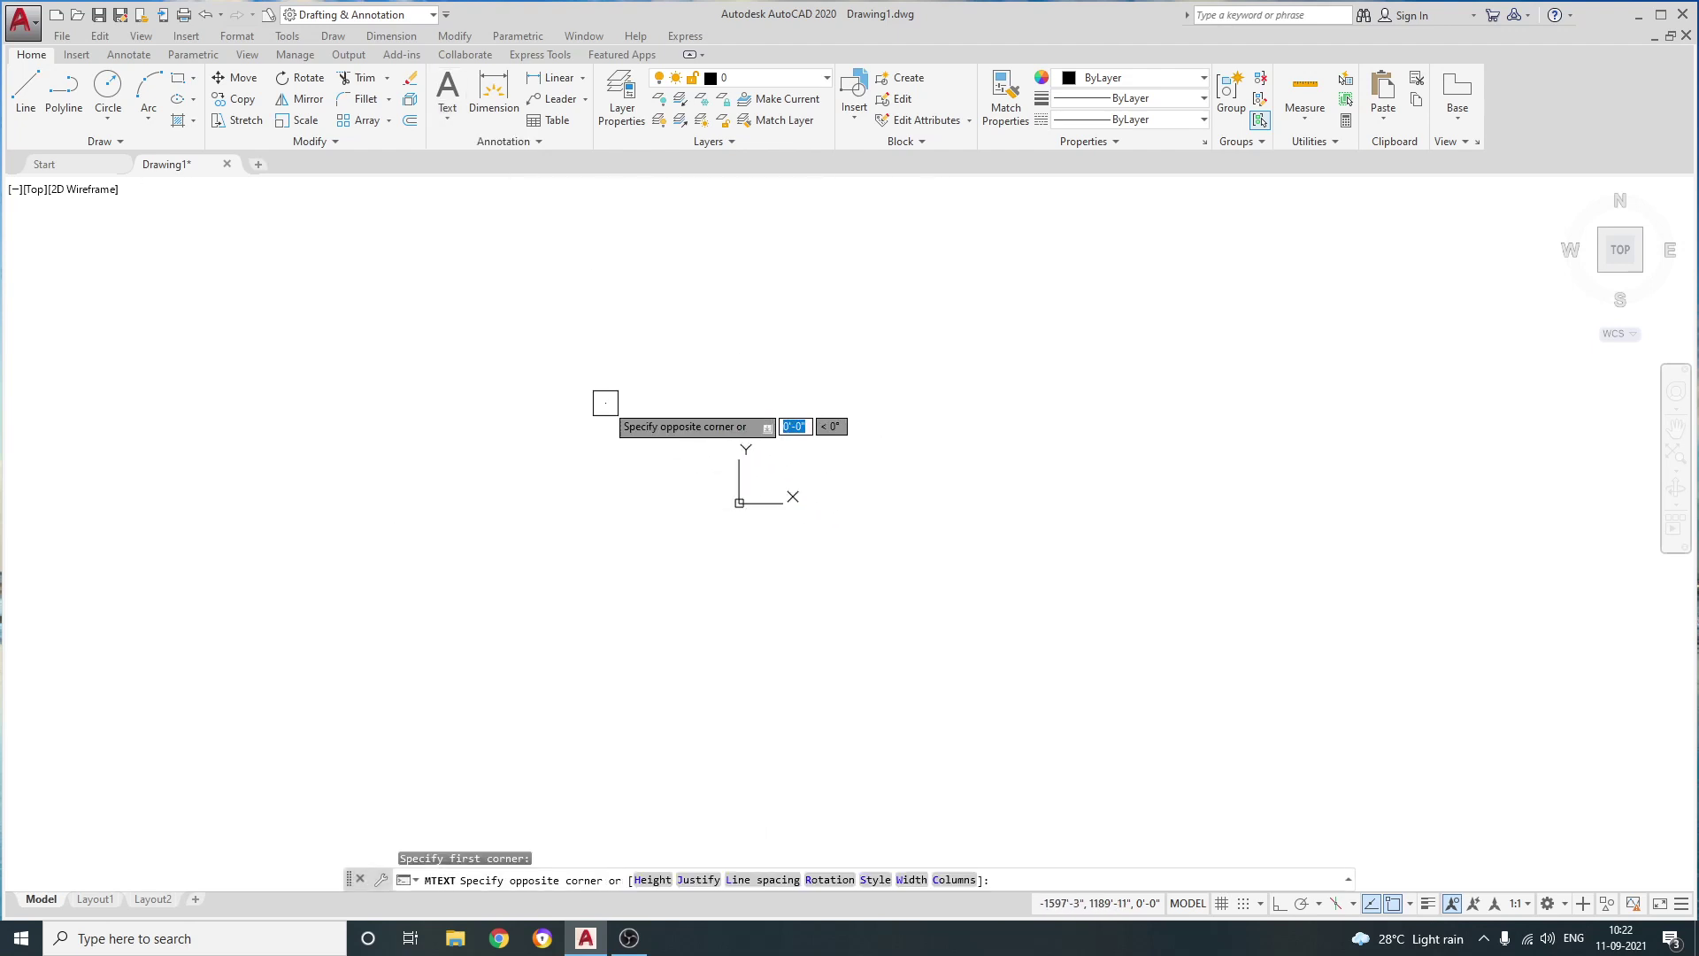
left_click(858, 459)
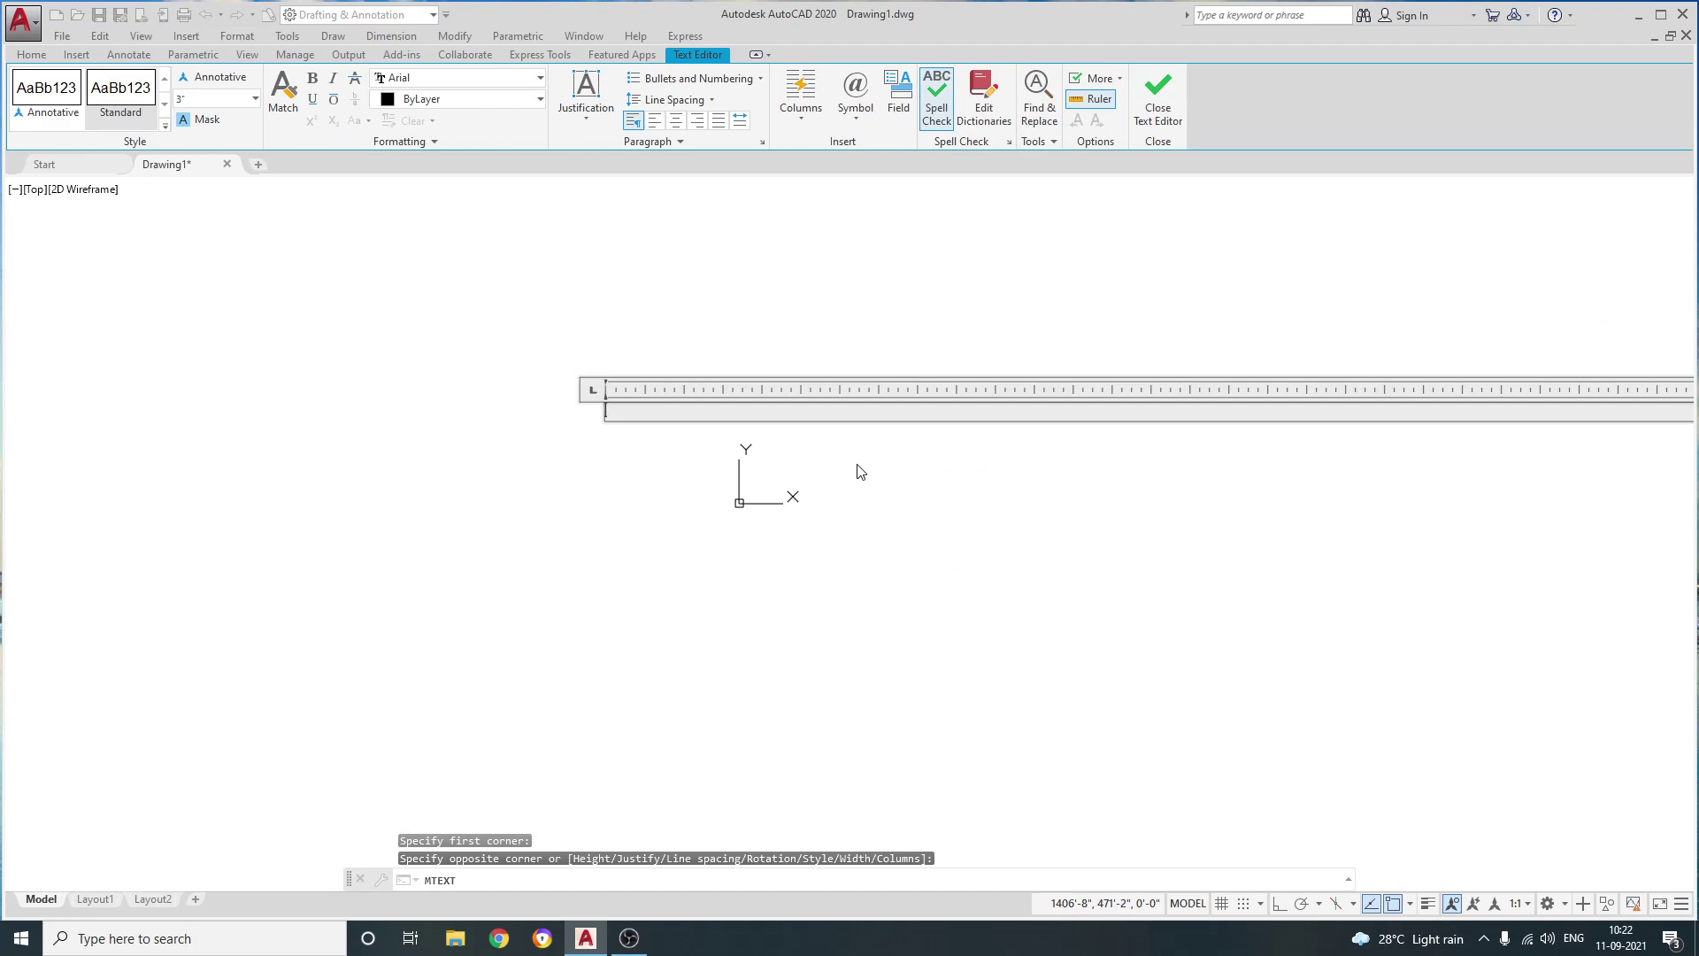
type("fvgjhgfjf")
key("Return")
type("flkbnsdwkjfvbkujgf,lem;rgm")
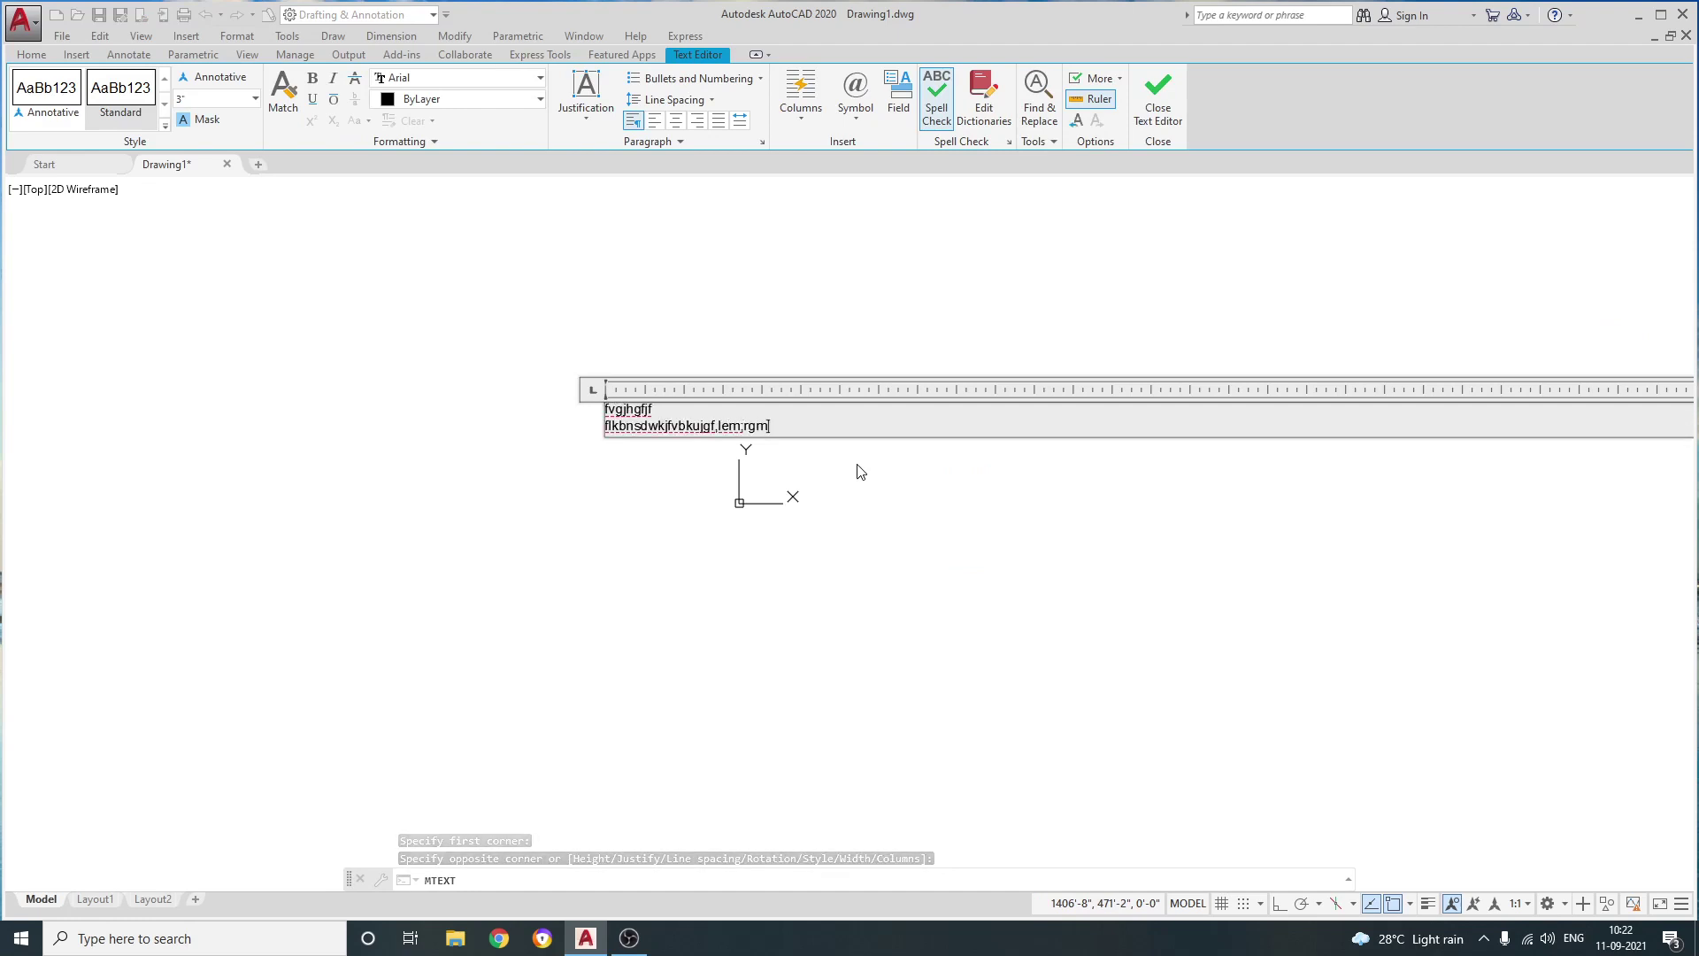
key("Return")
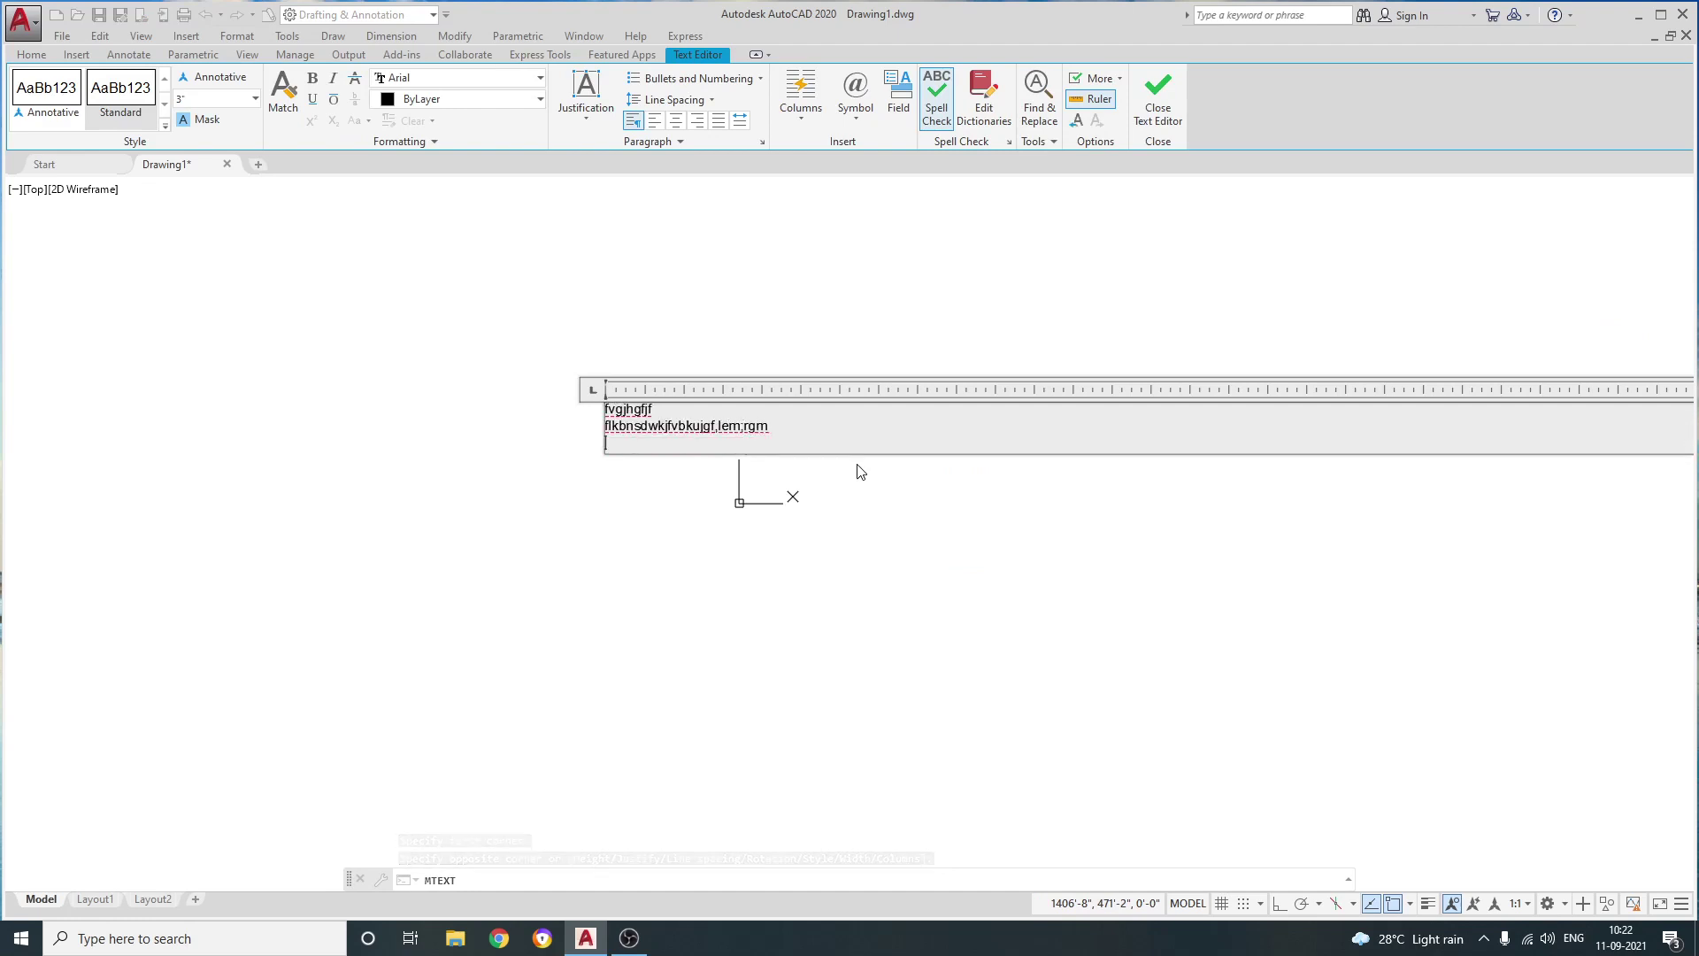
left_click(727, 625)
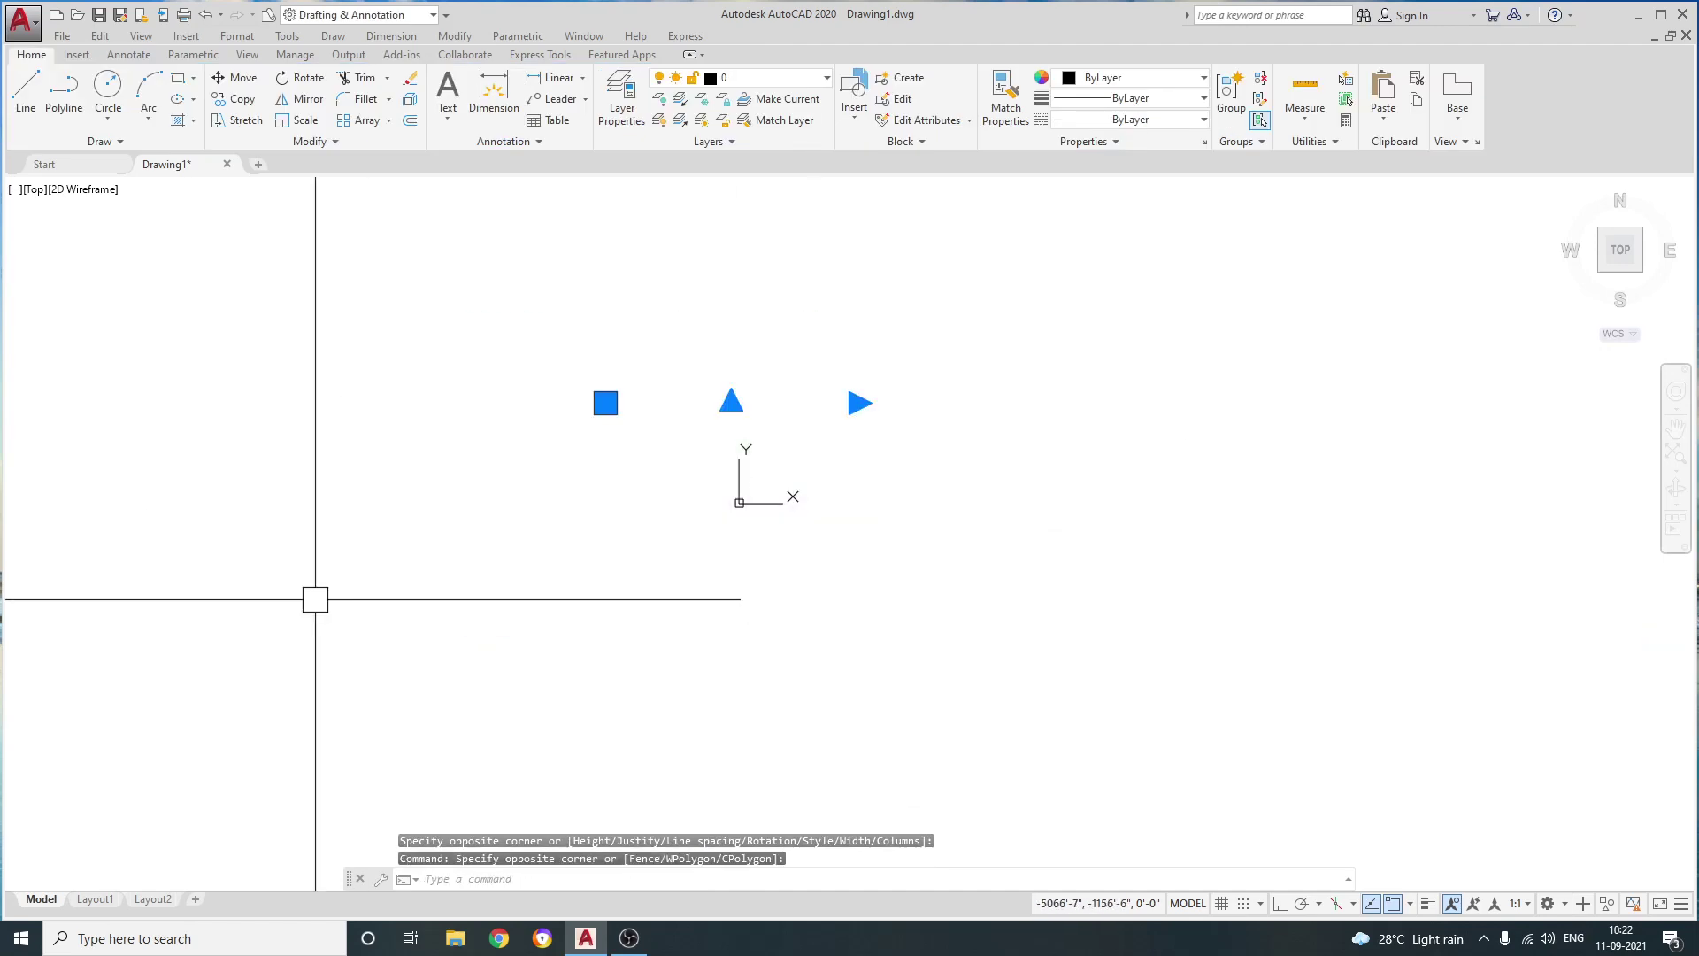
Zoom to extents so the new text fits the view.
key("Return")
type("e")
key("Return")
key("Escape")
scroll(866, 497, "down", 3)
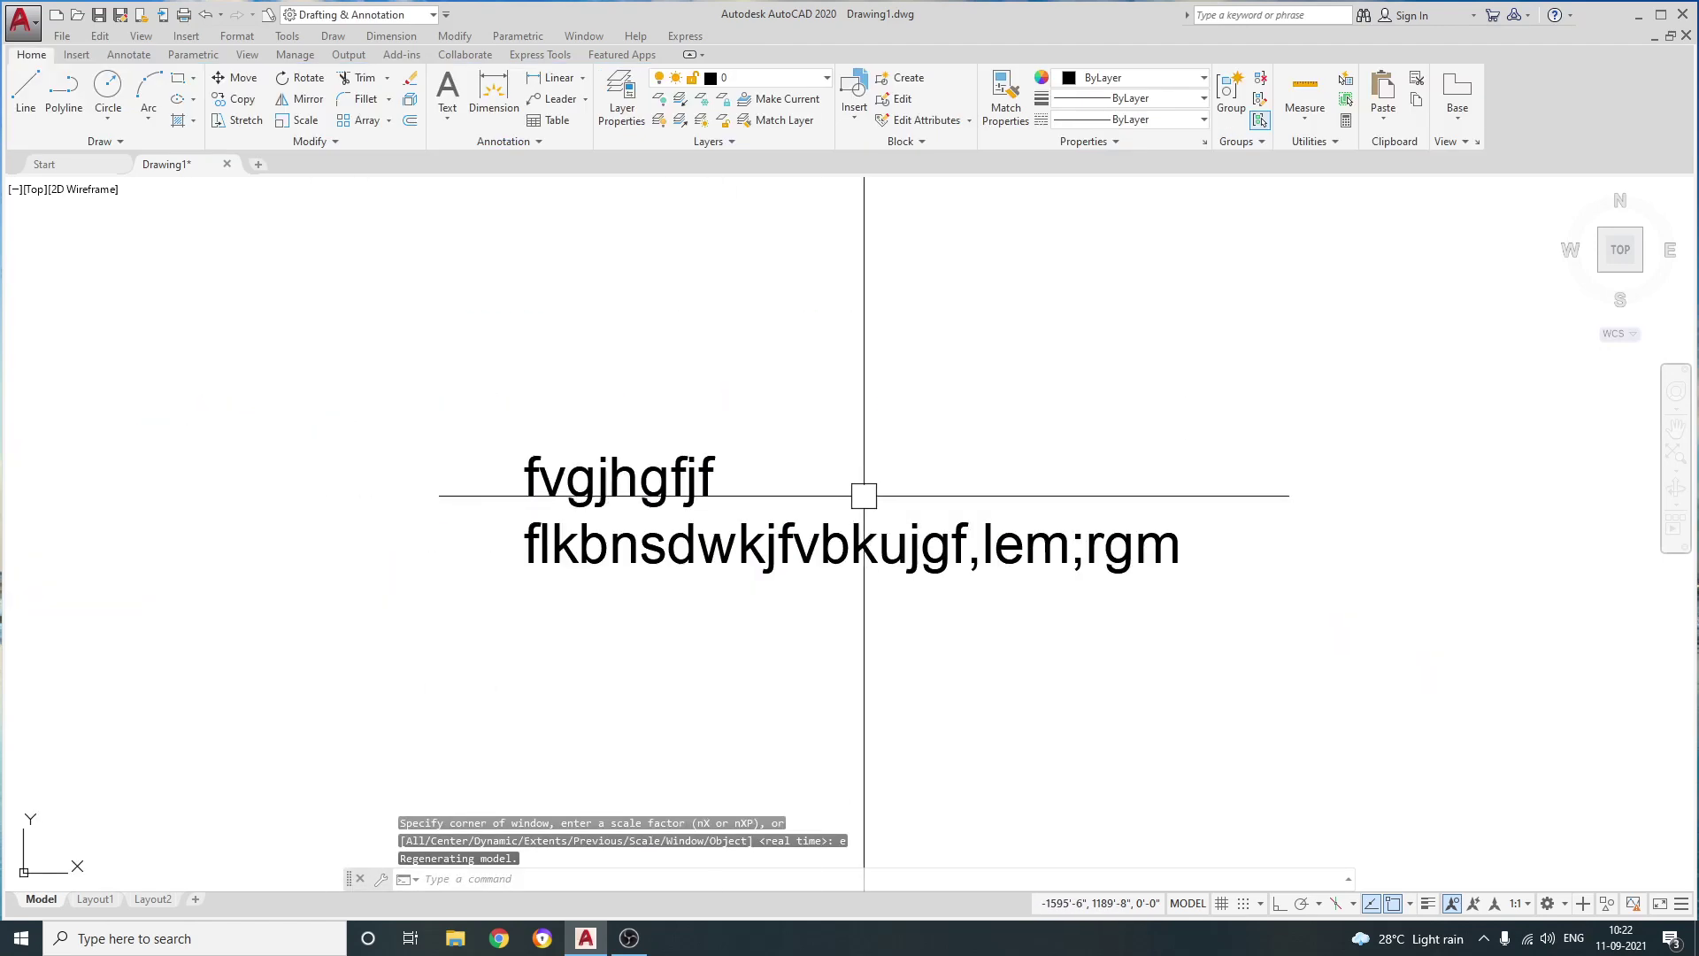
scroll(668, 558, "up", 1)
scroll(599, 472, "down", 2)
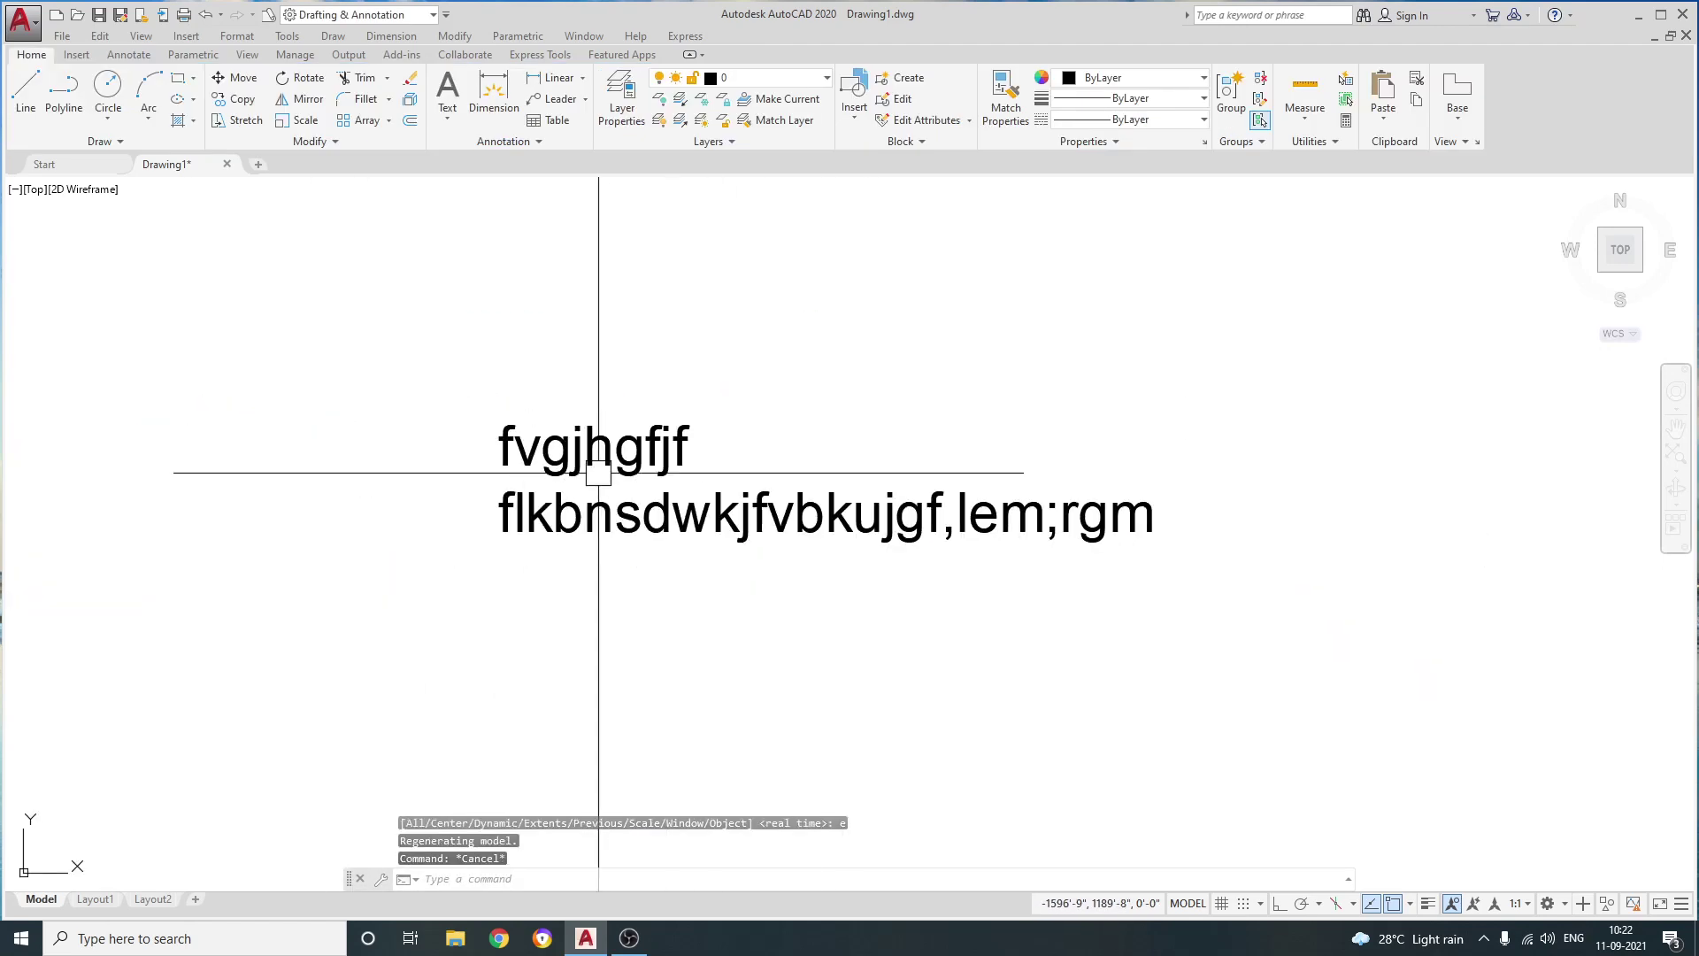
Place tilted single-line text 'hbnjl' at default height with a picked rotation angle.
left_click(449, 119)
left_click(470, 189)
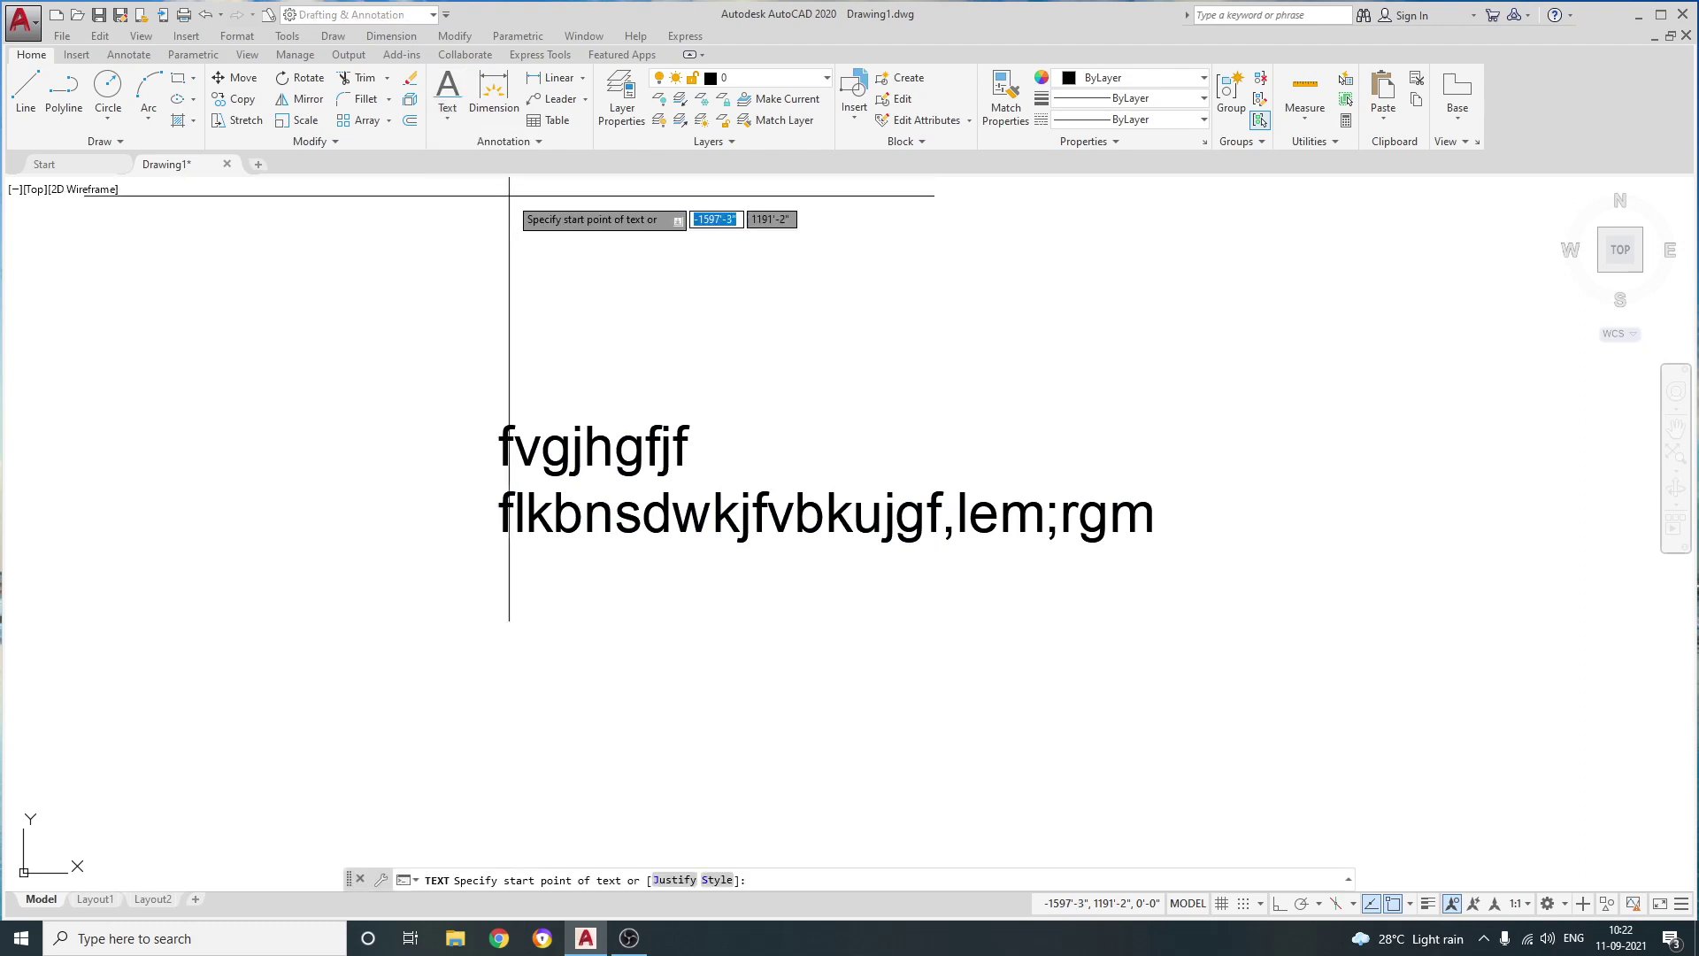
left_click(520, 609)
key("Return")
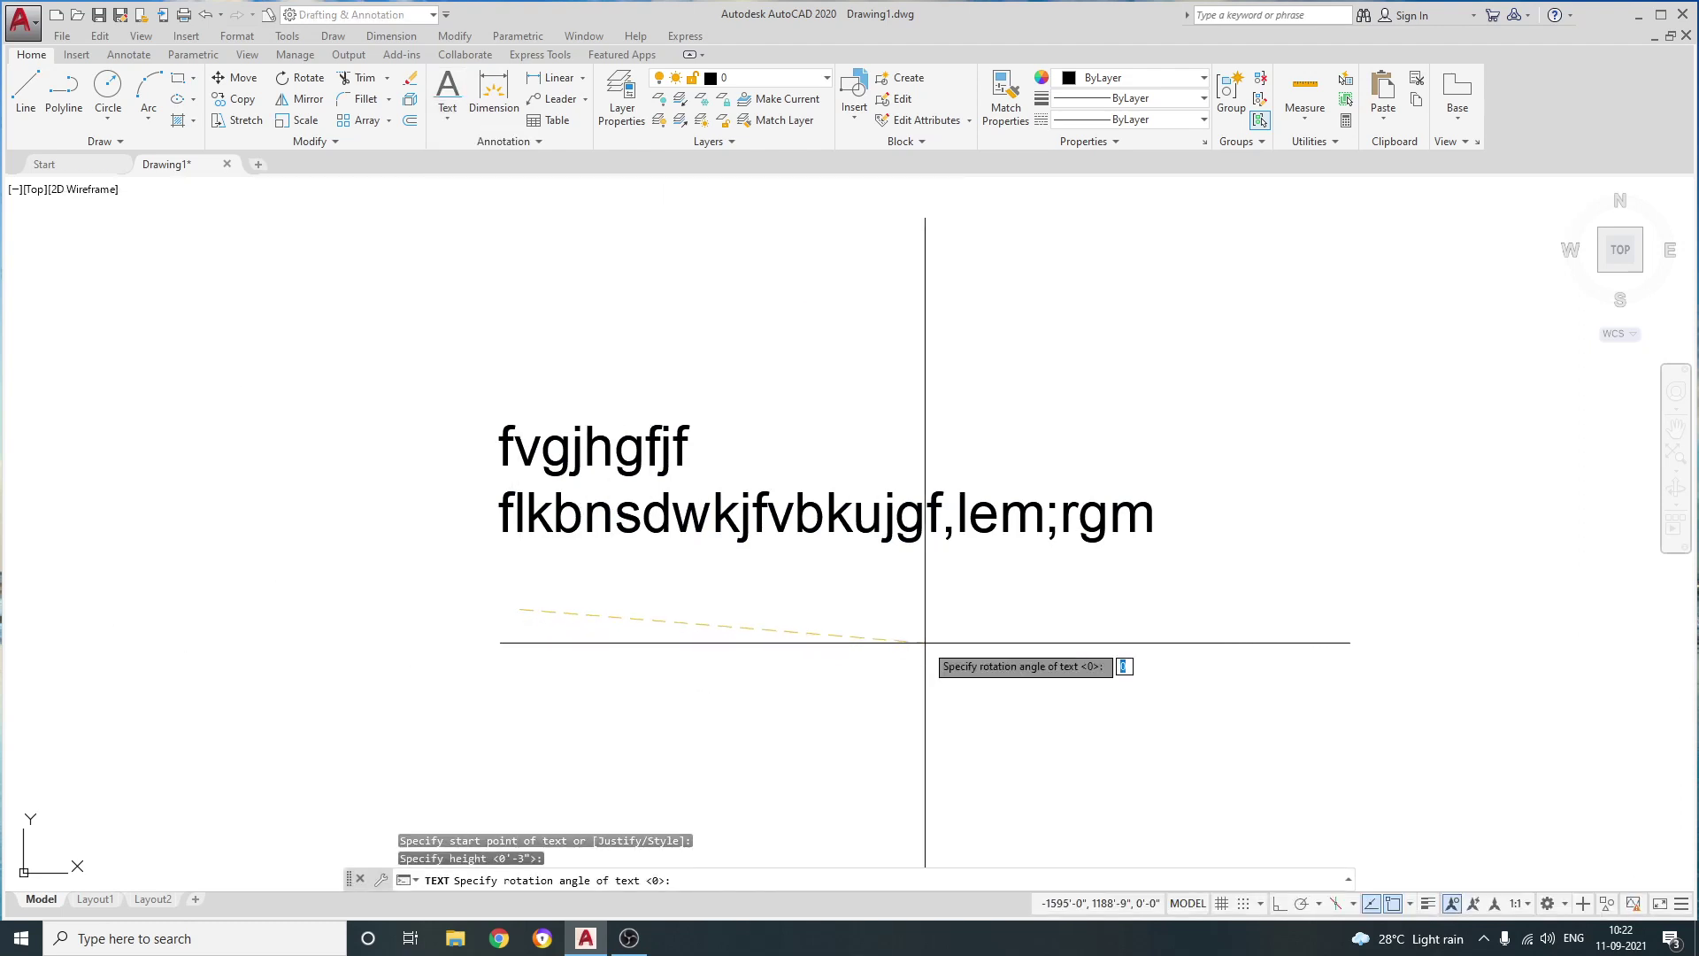
left_click(1002, 688)
type("hbnjl")
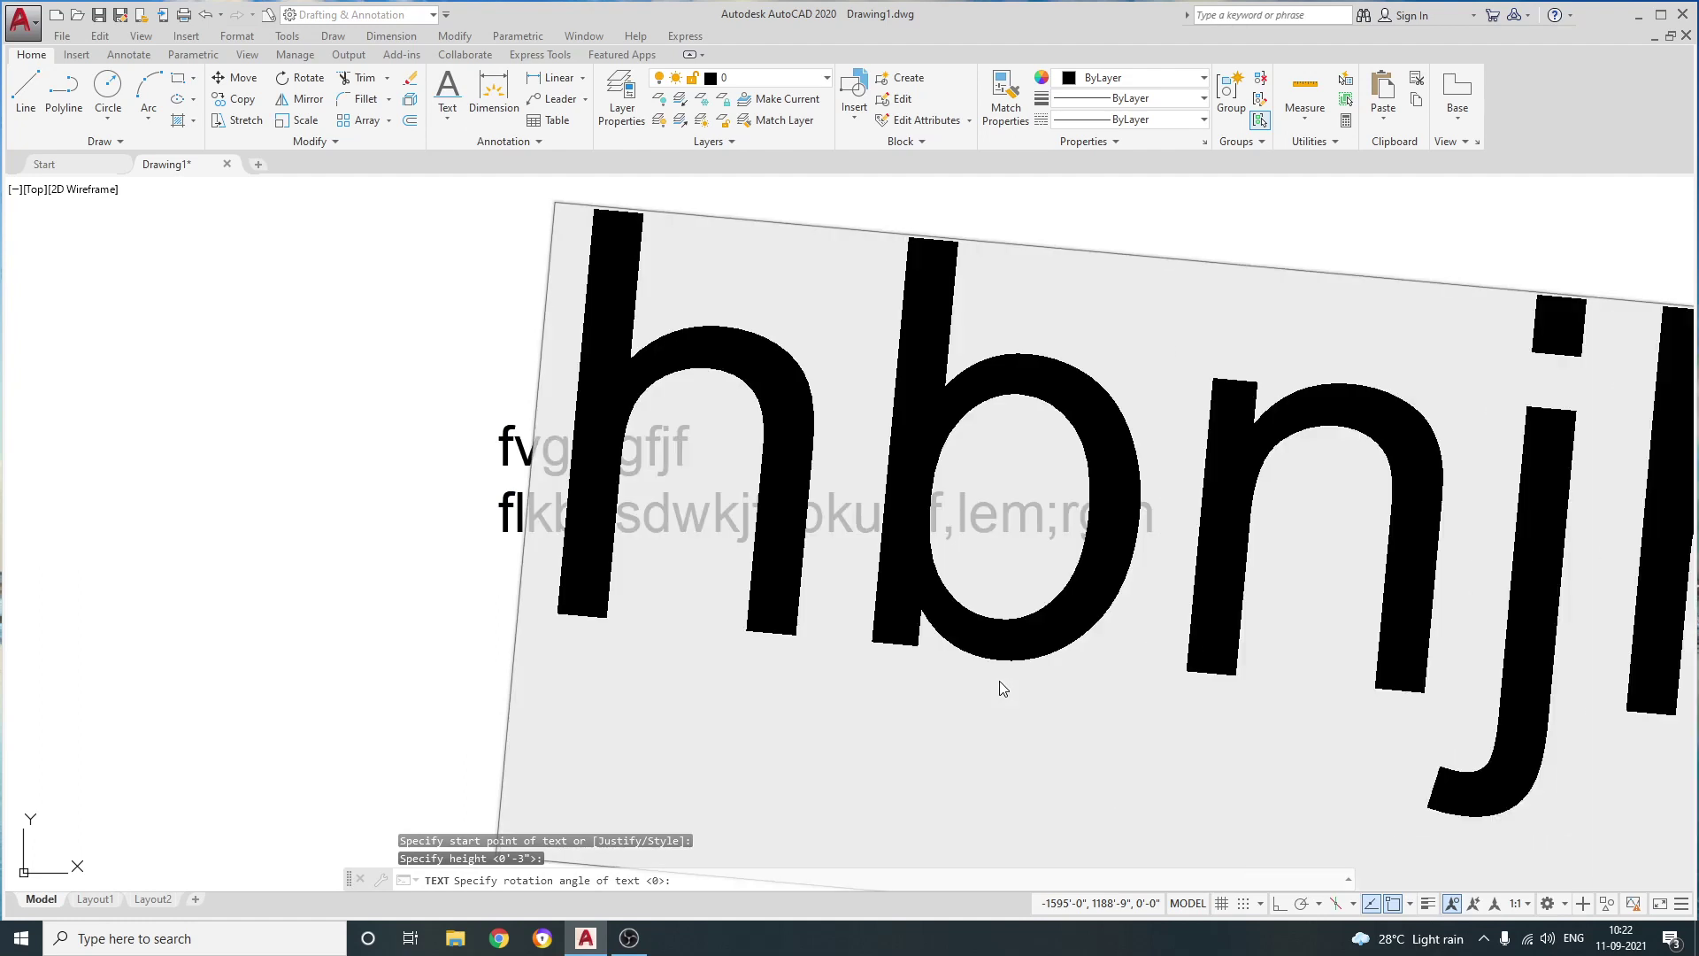
scroll(795, 468, "down", 3)
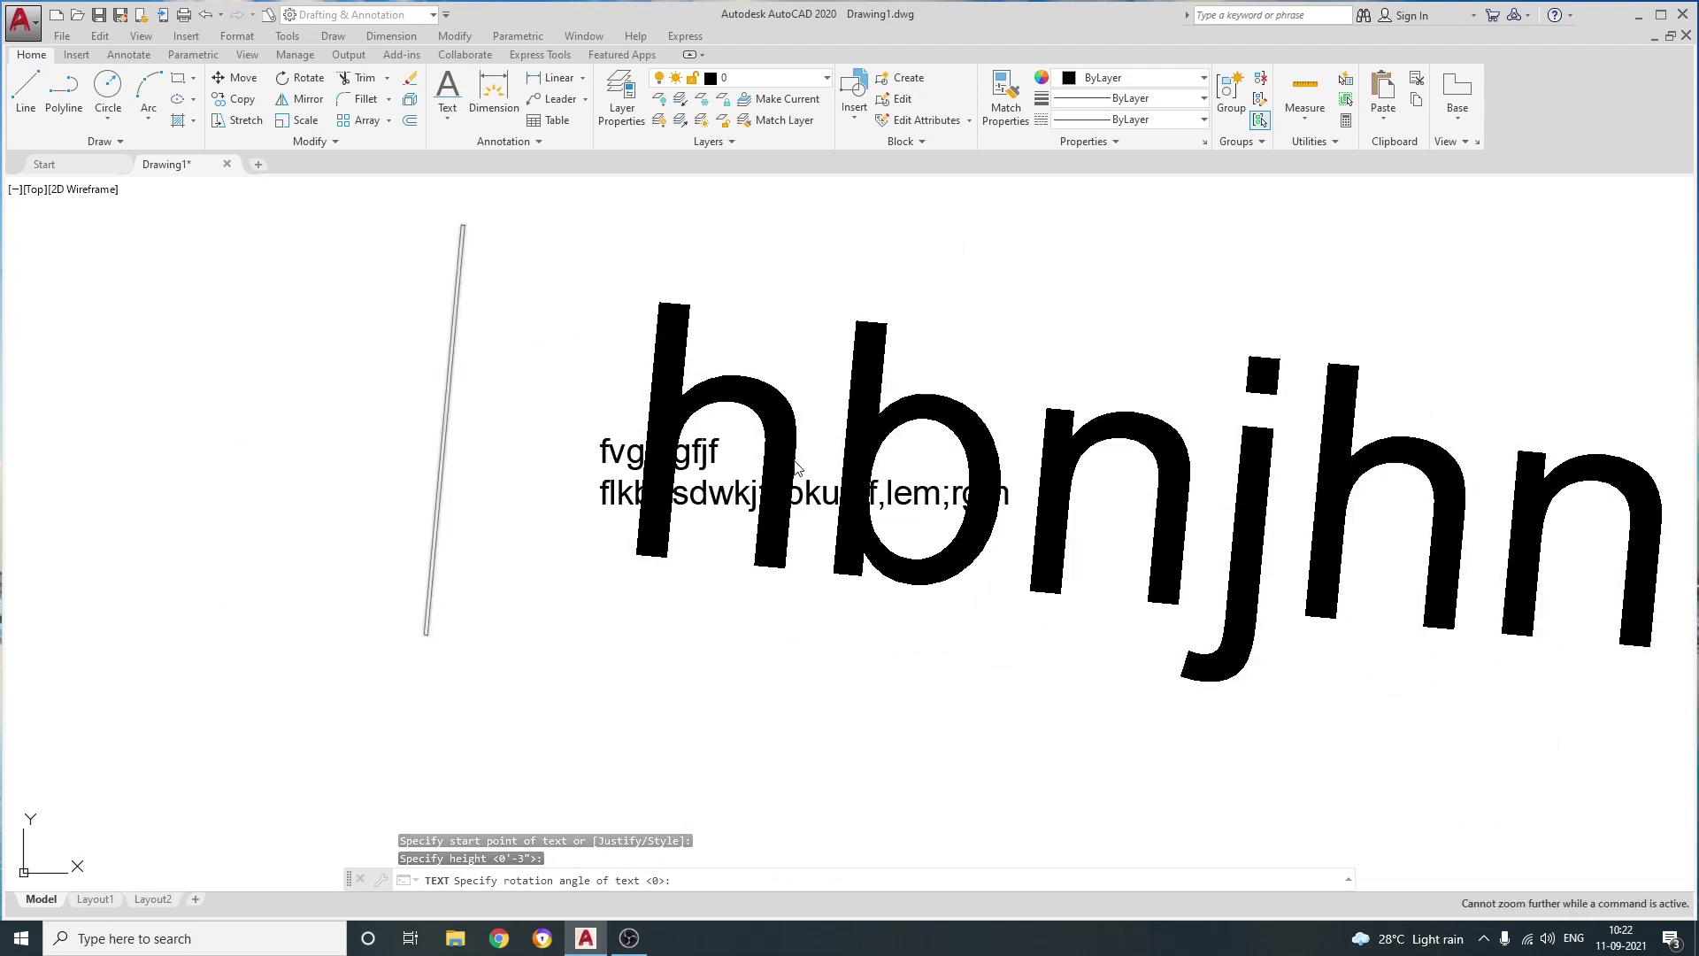
key("Escape")
scroll(619, 423, "down", 5)
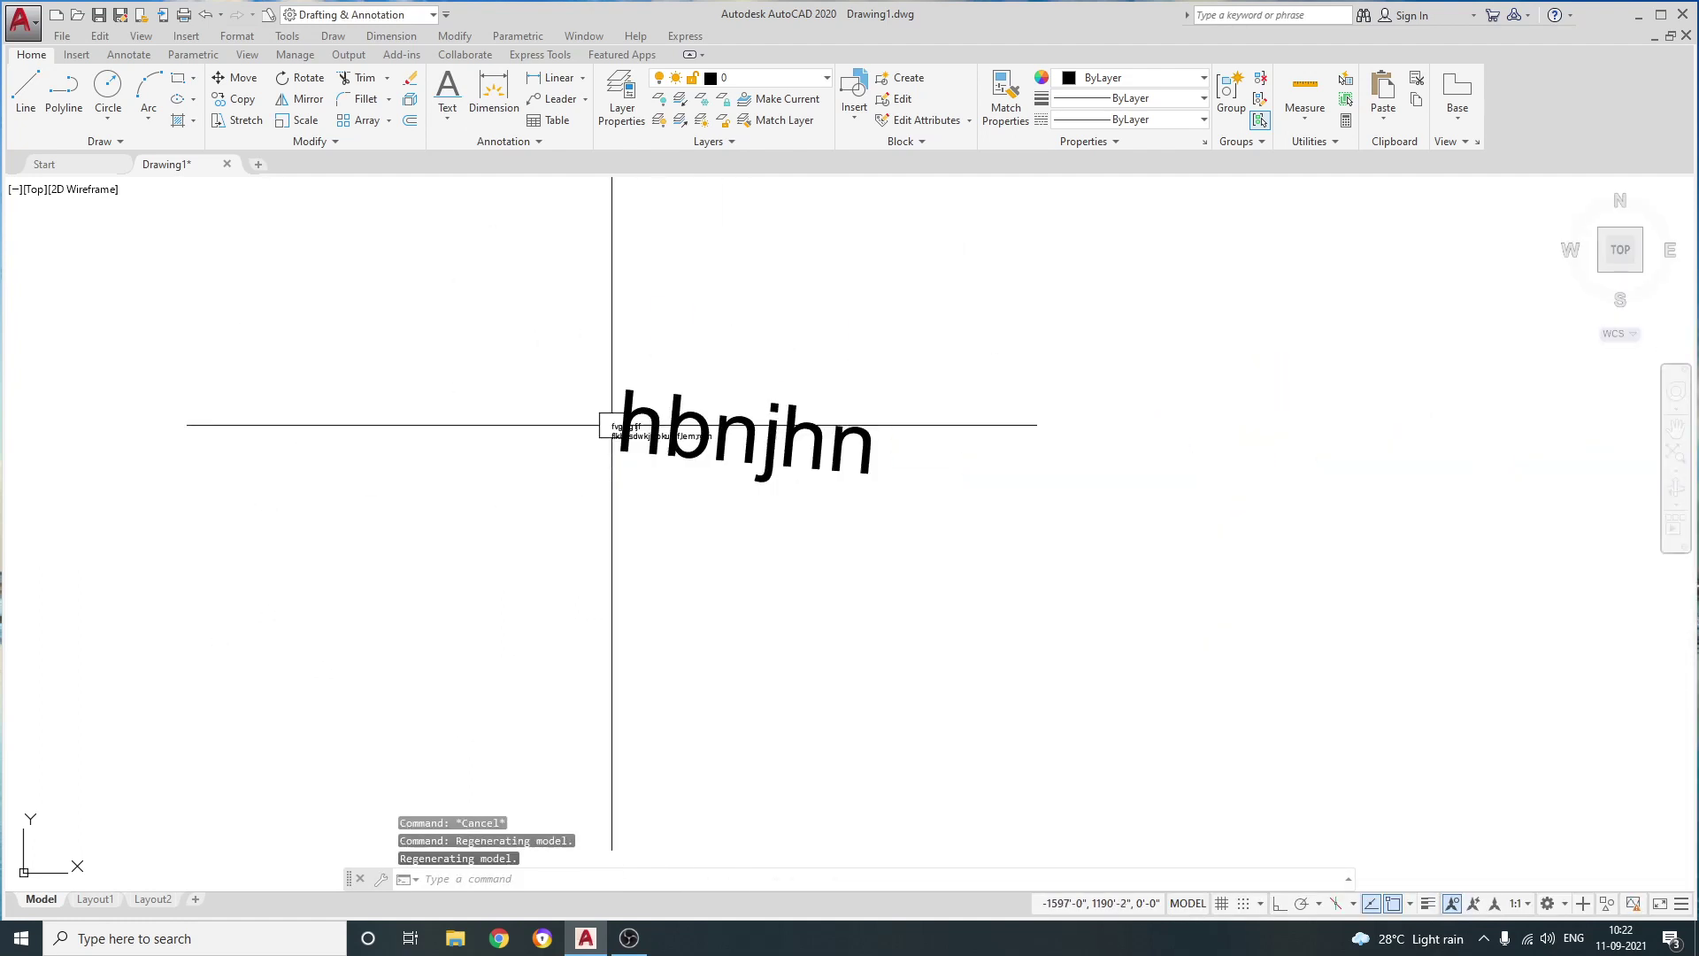
Move the slanted text lower in the drawing.
left_click(872, 441)
key("m")
key("Return")
left_click(973, 398)
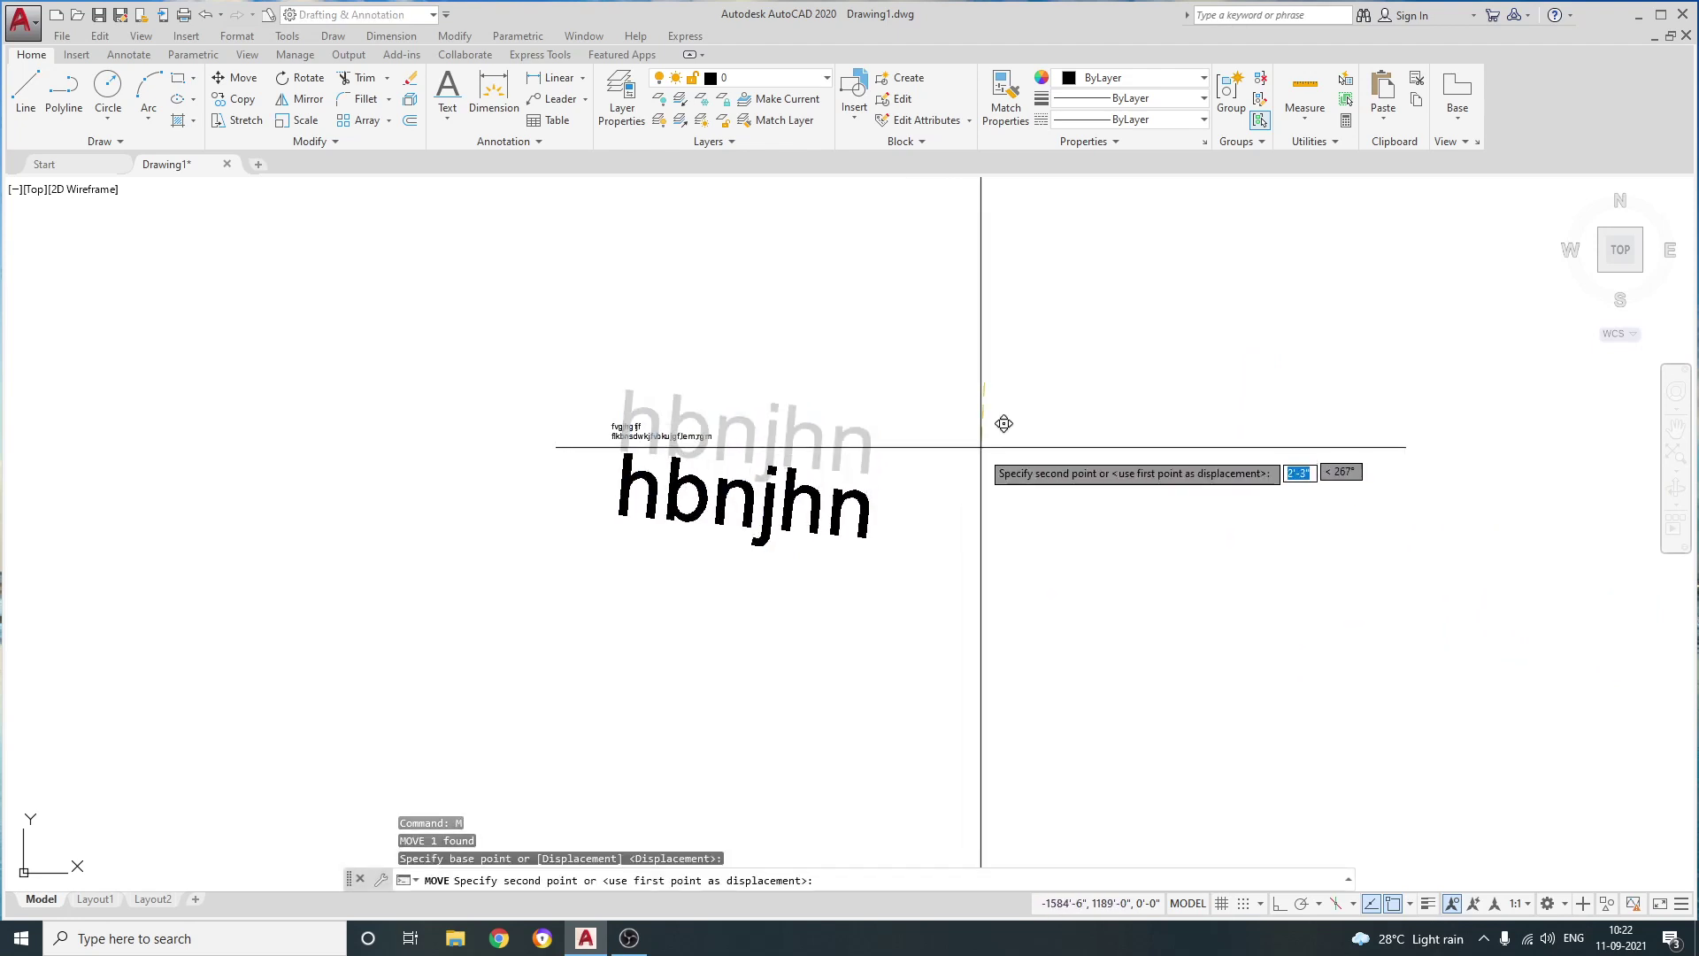
left_click(880, 511)
scroll(880, 512, "down", 2)
scroll(603, 448, "down", 4)
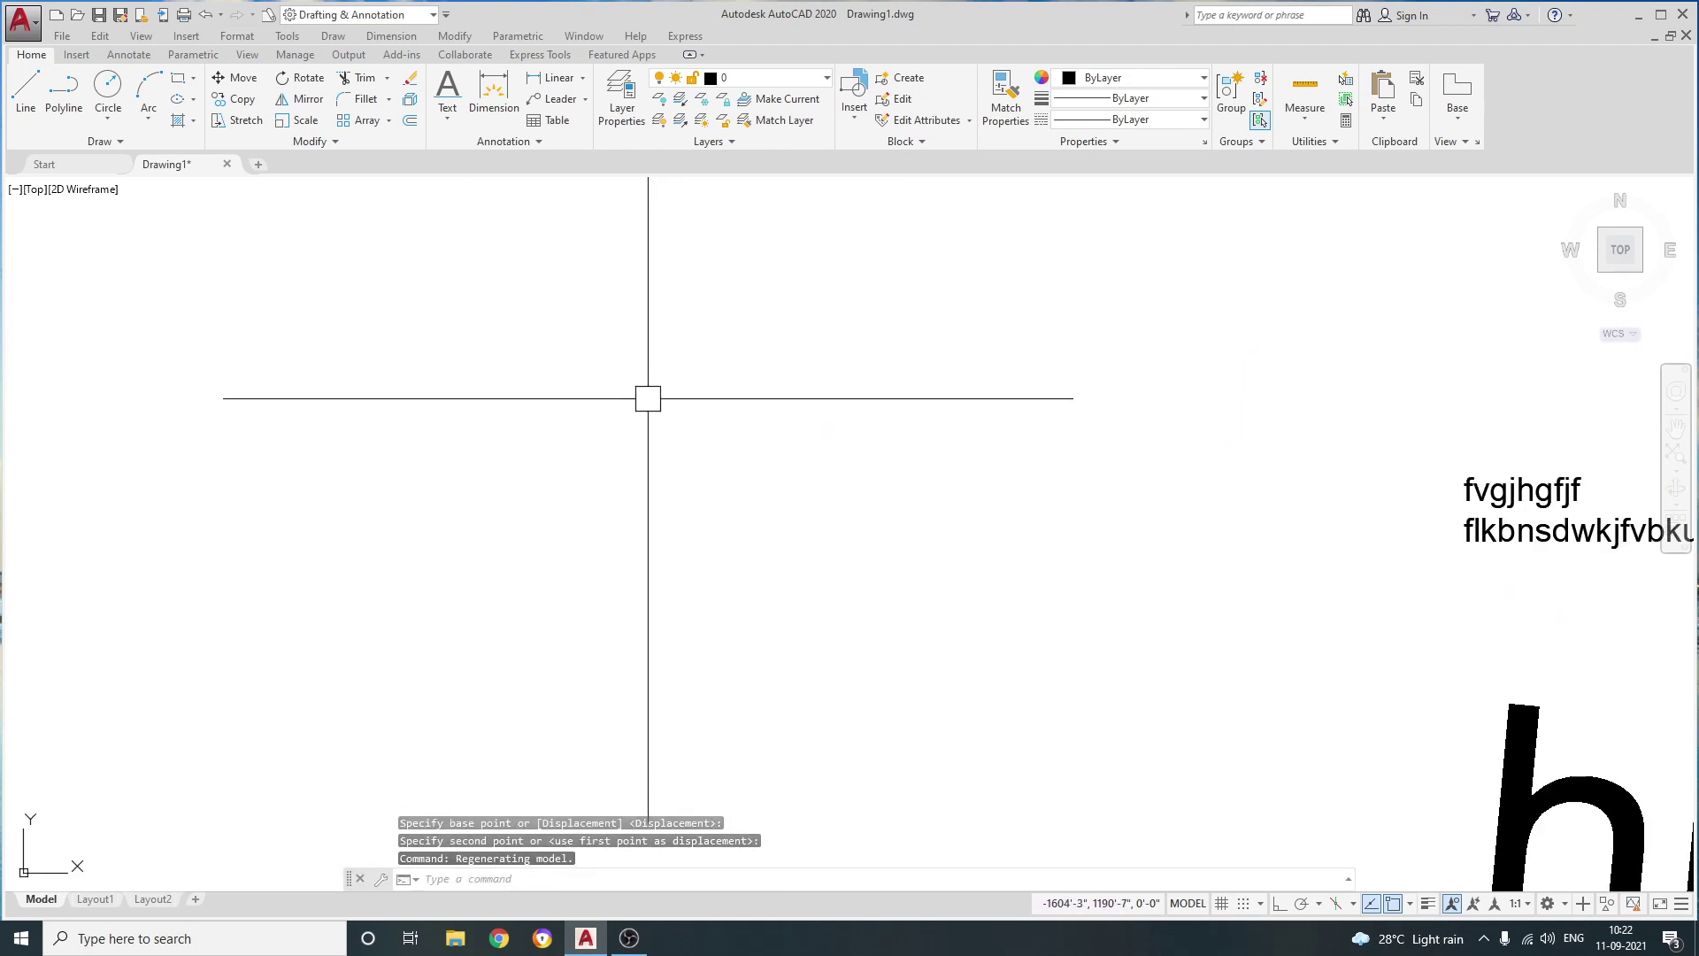
Zoom to extents and erase the slanted text.
type("z")
key("Return")
type("e")
key("Return")
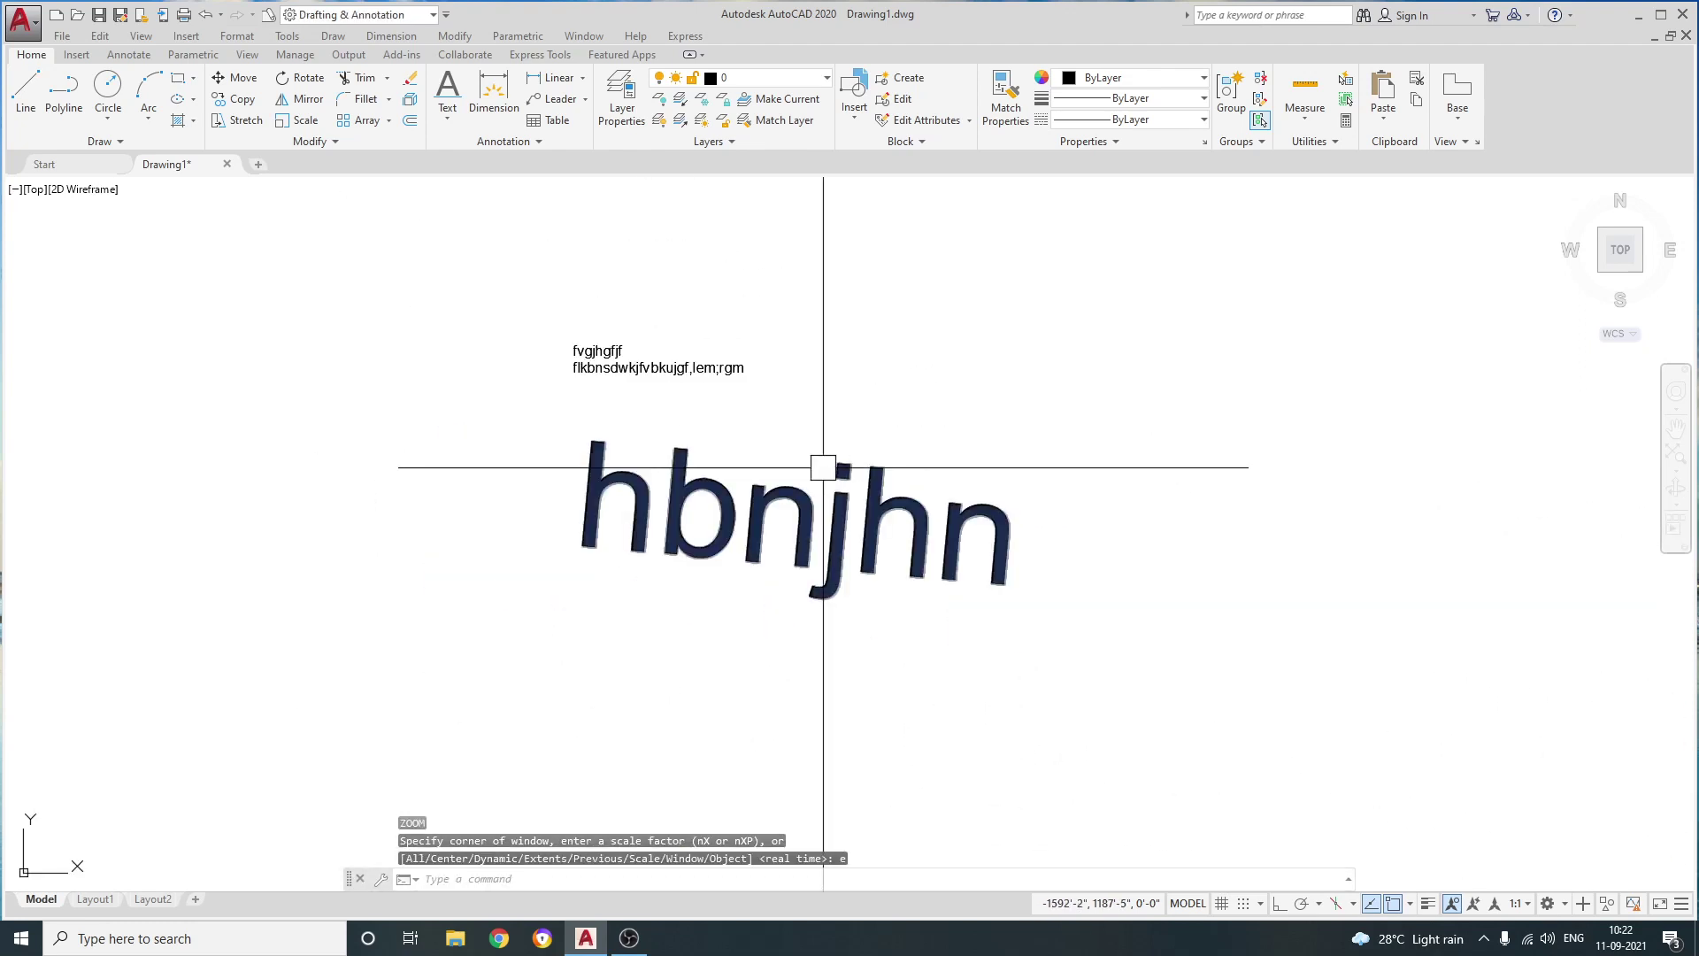
left_click(645, 543)
type("e")
key("Return")
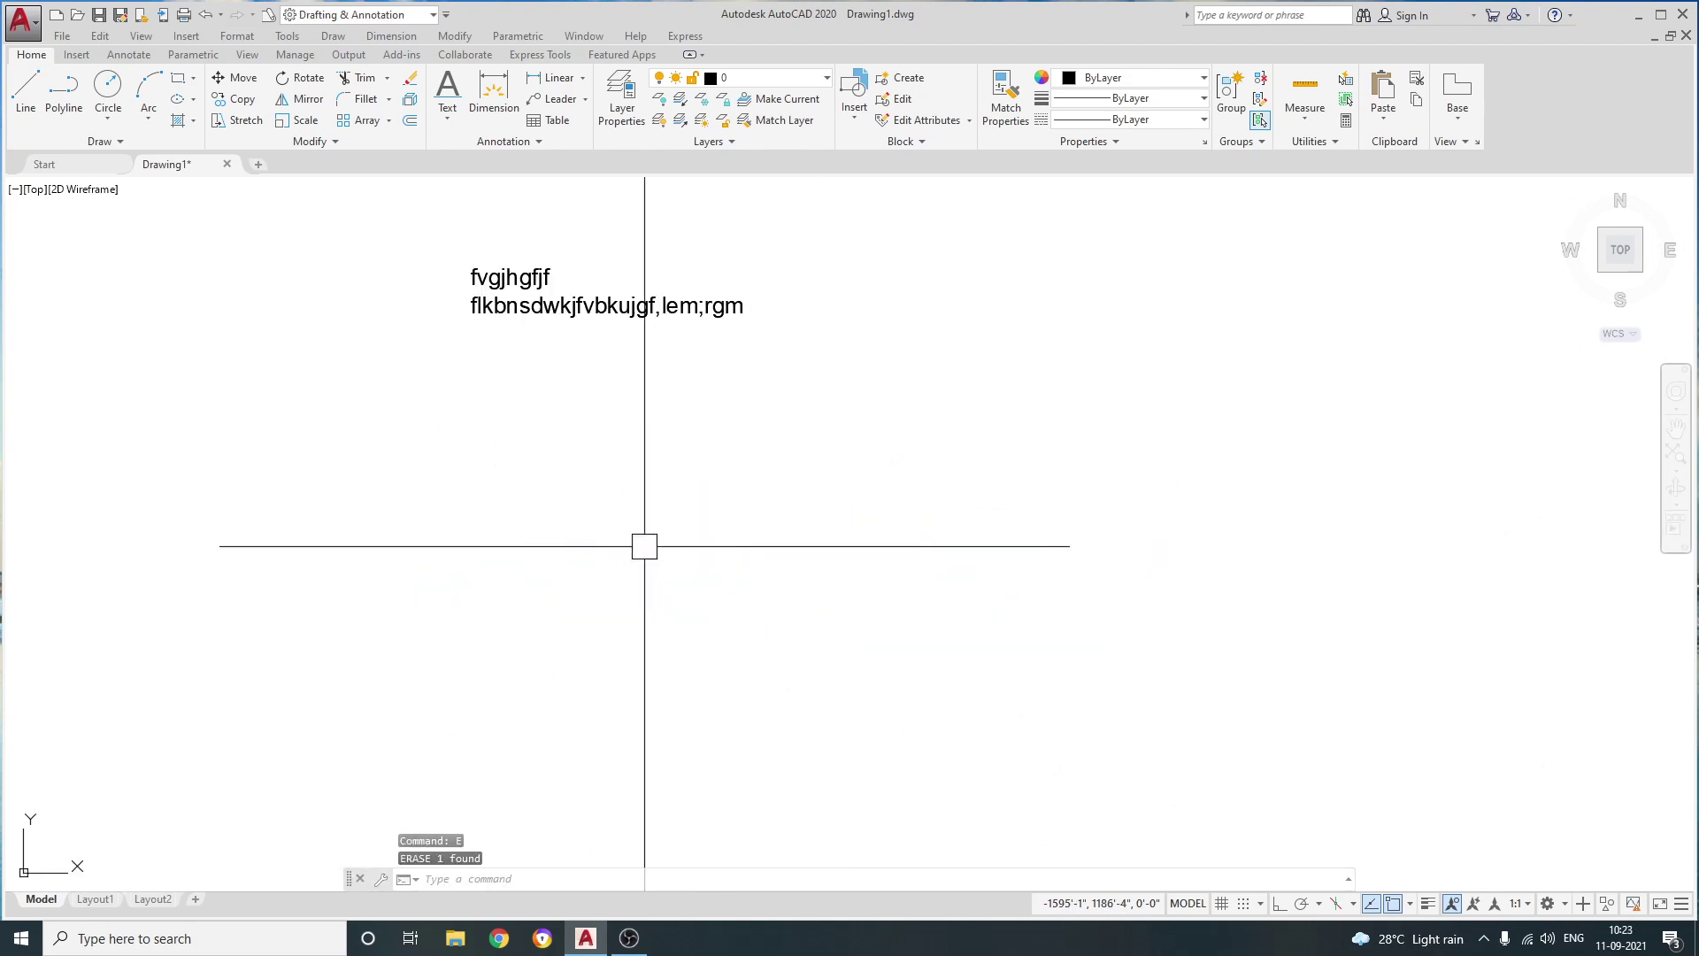
left_click(448, 122)
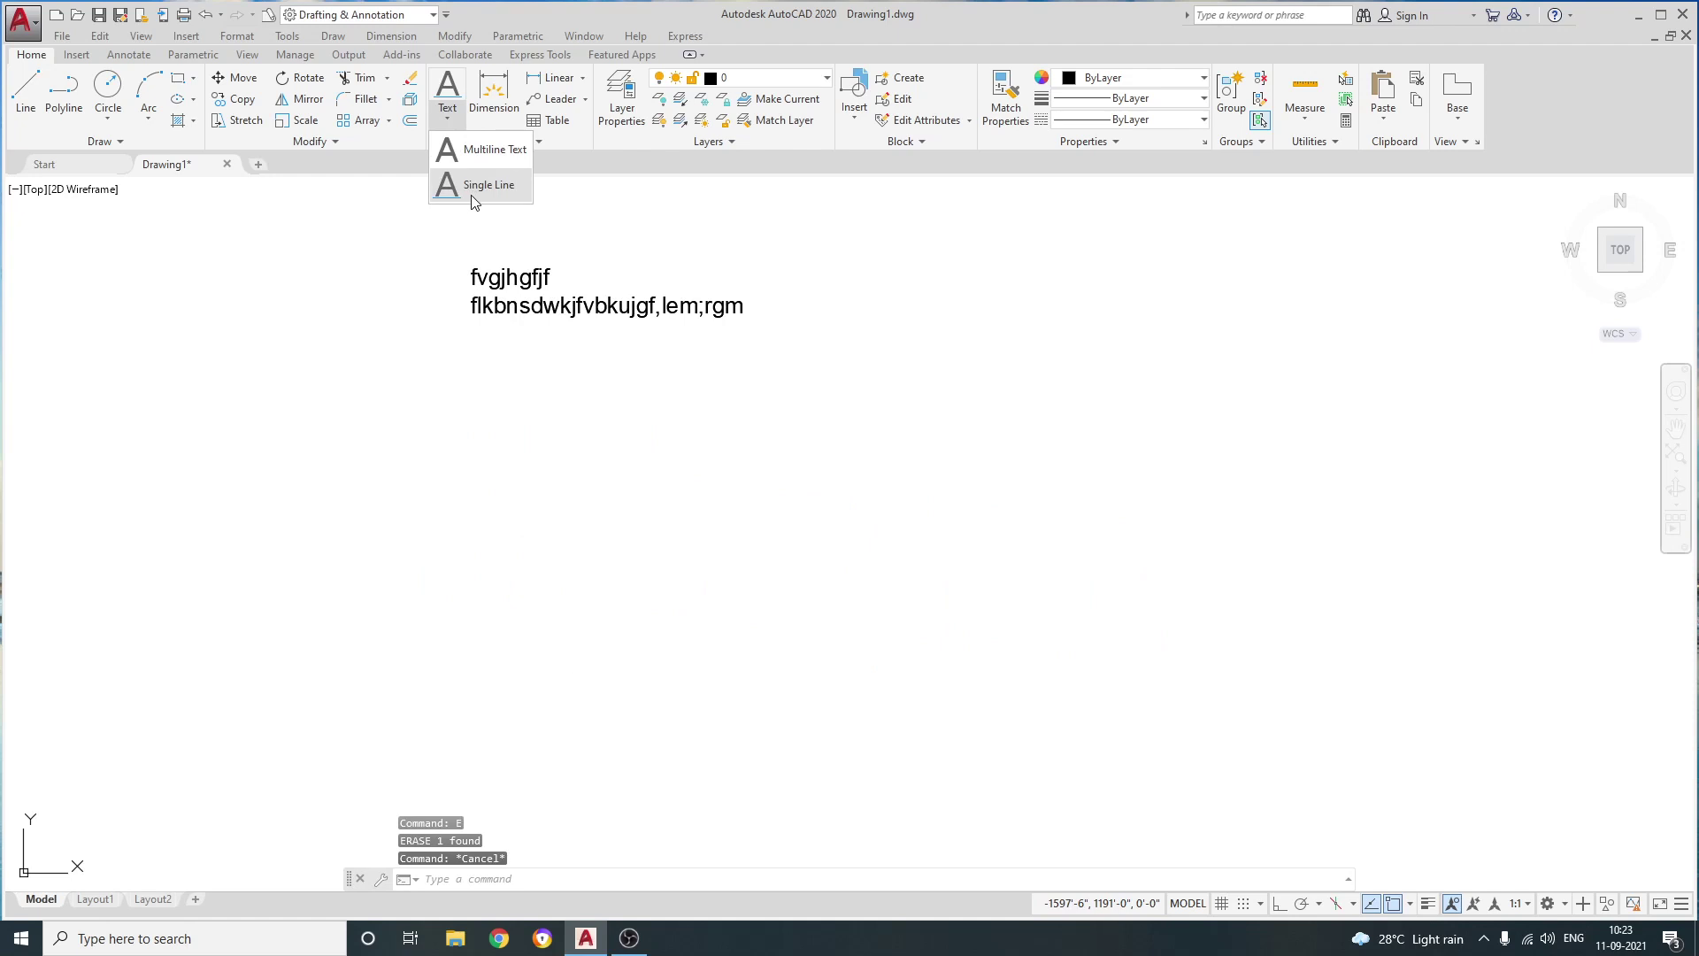
left_click(473, 202)
left_click(511, 525)
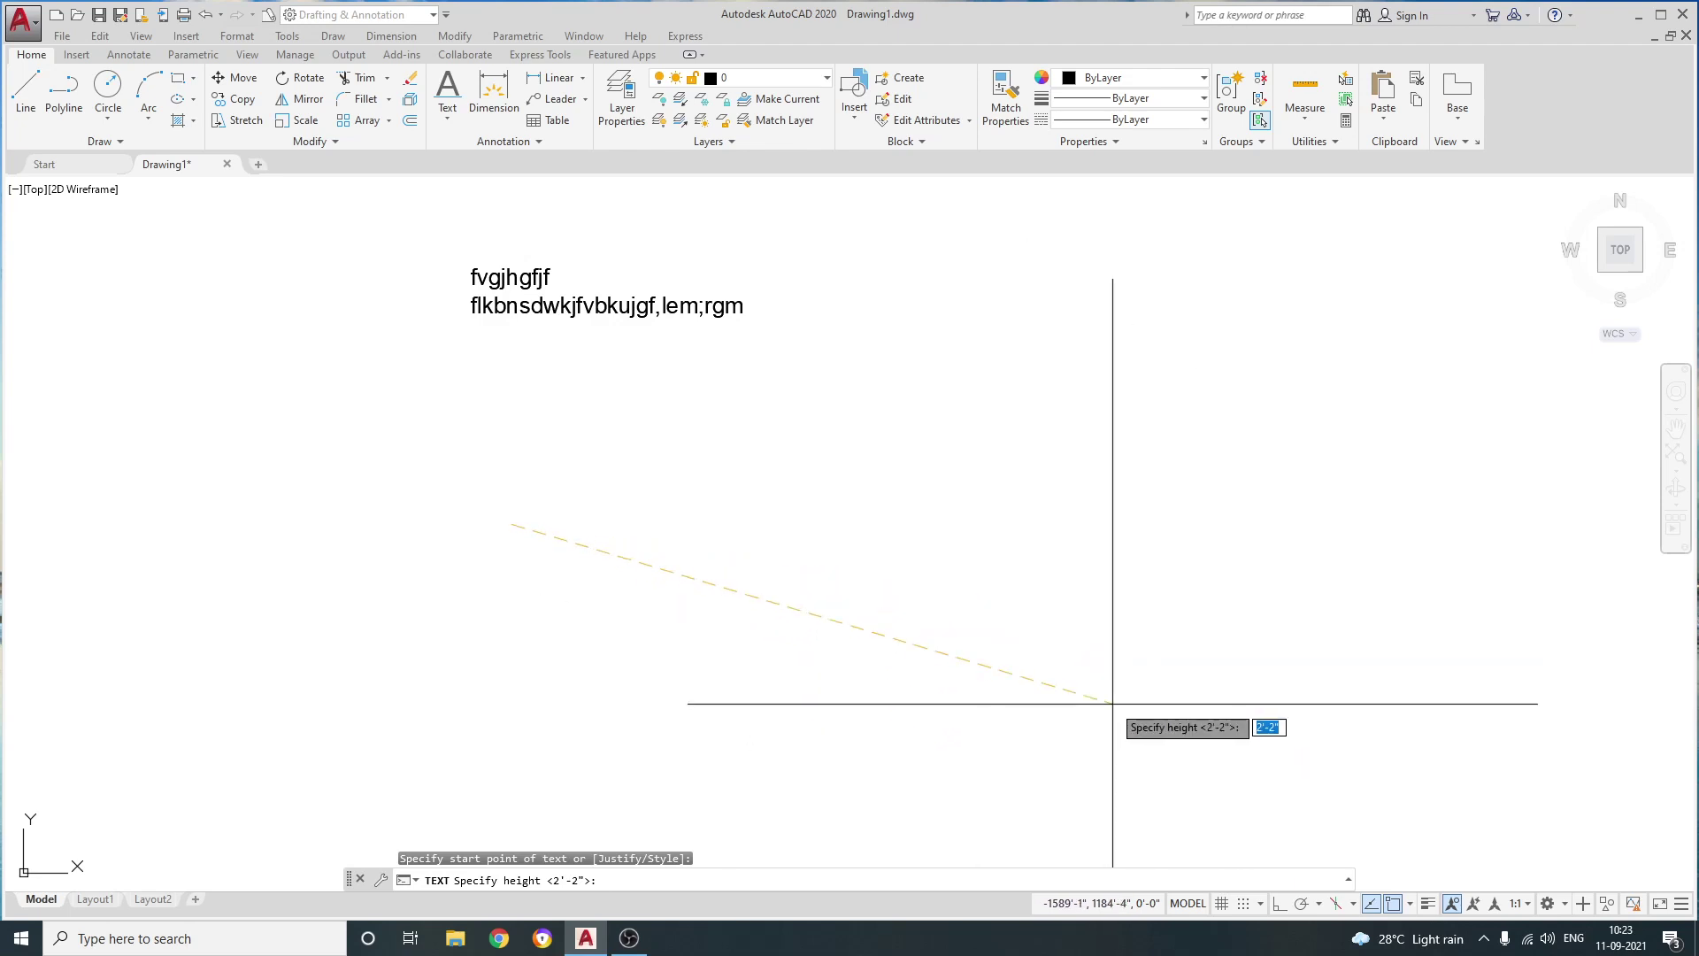
left_click(1280, 903)
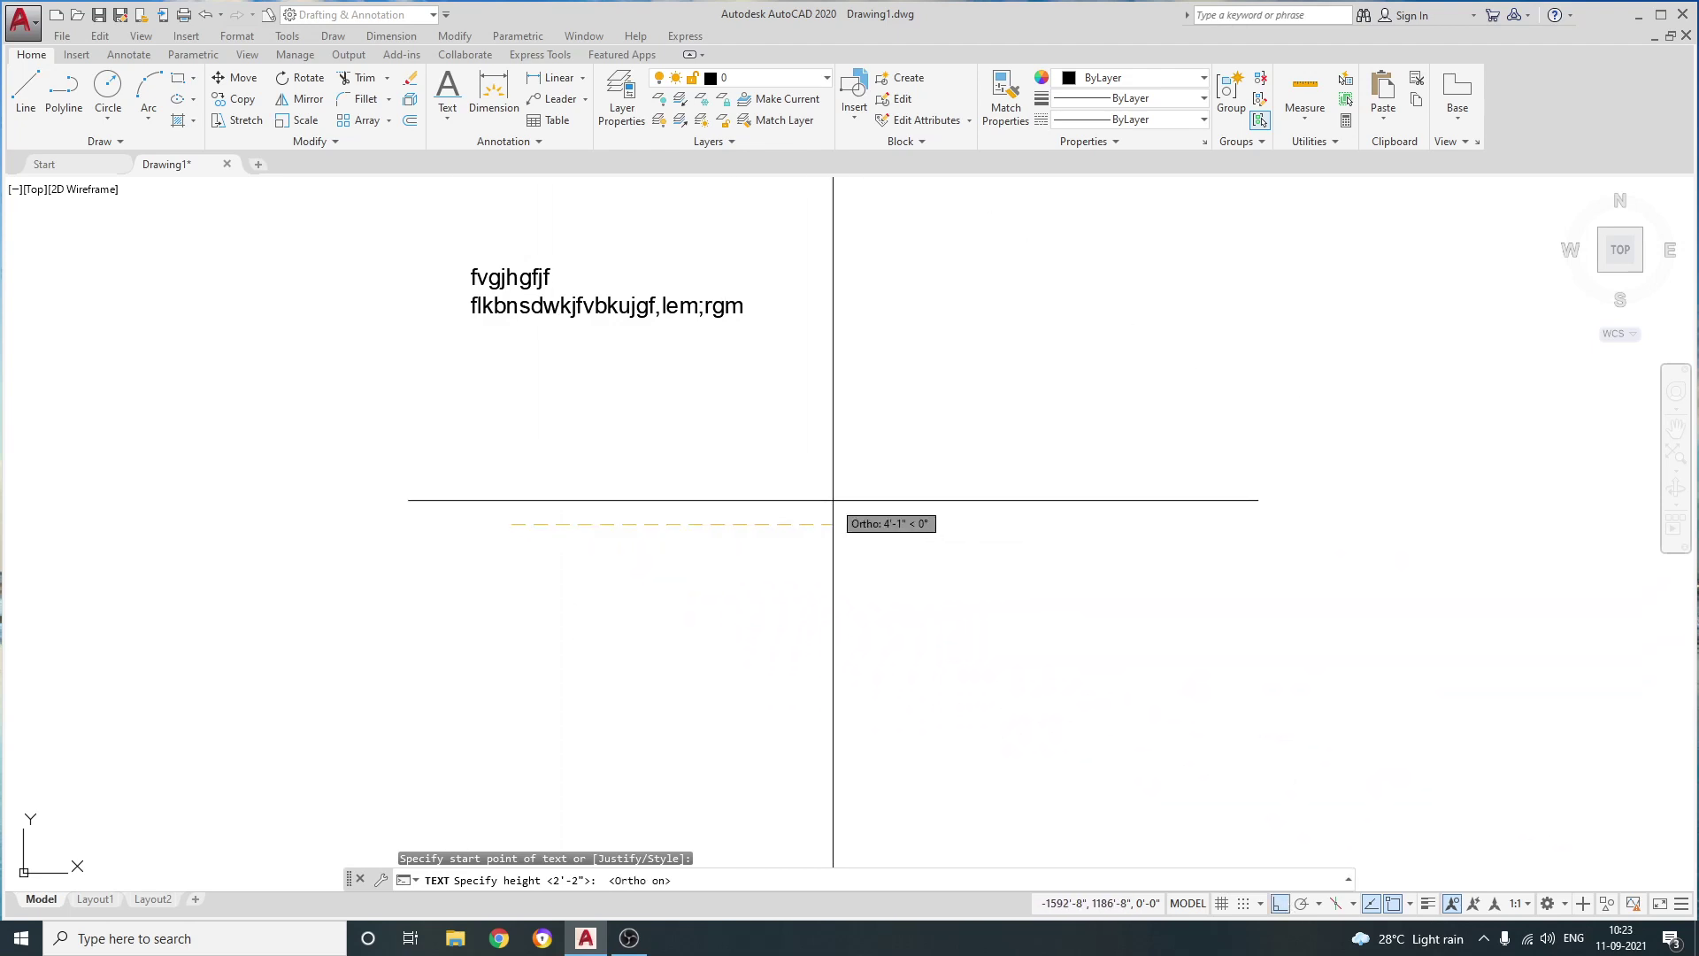
key("Return")
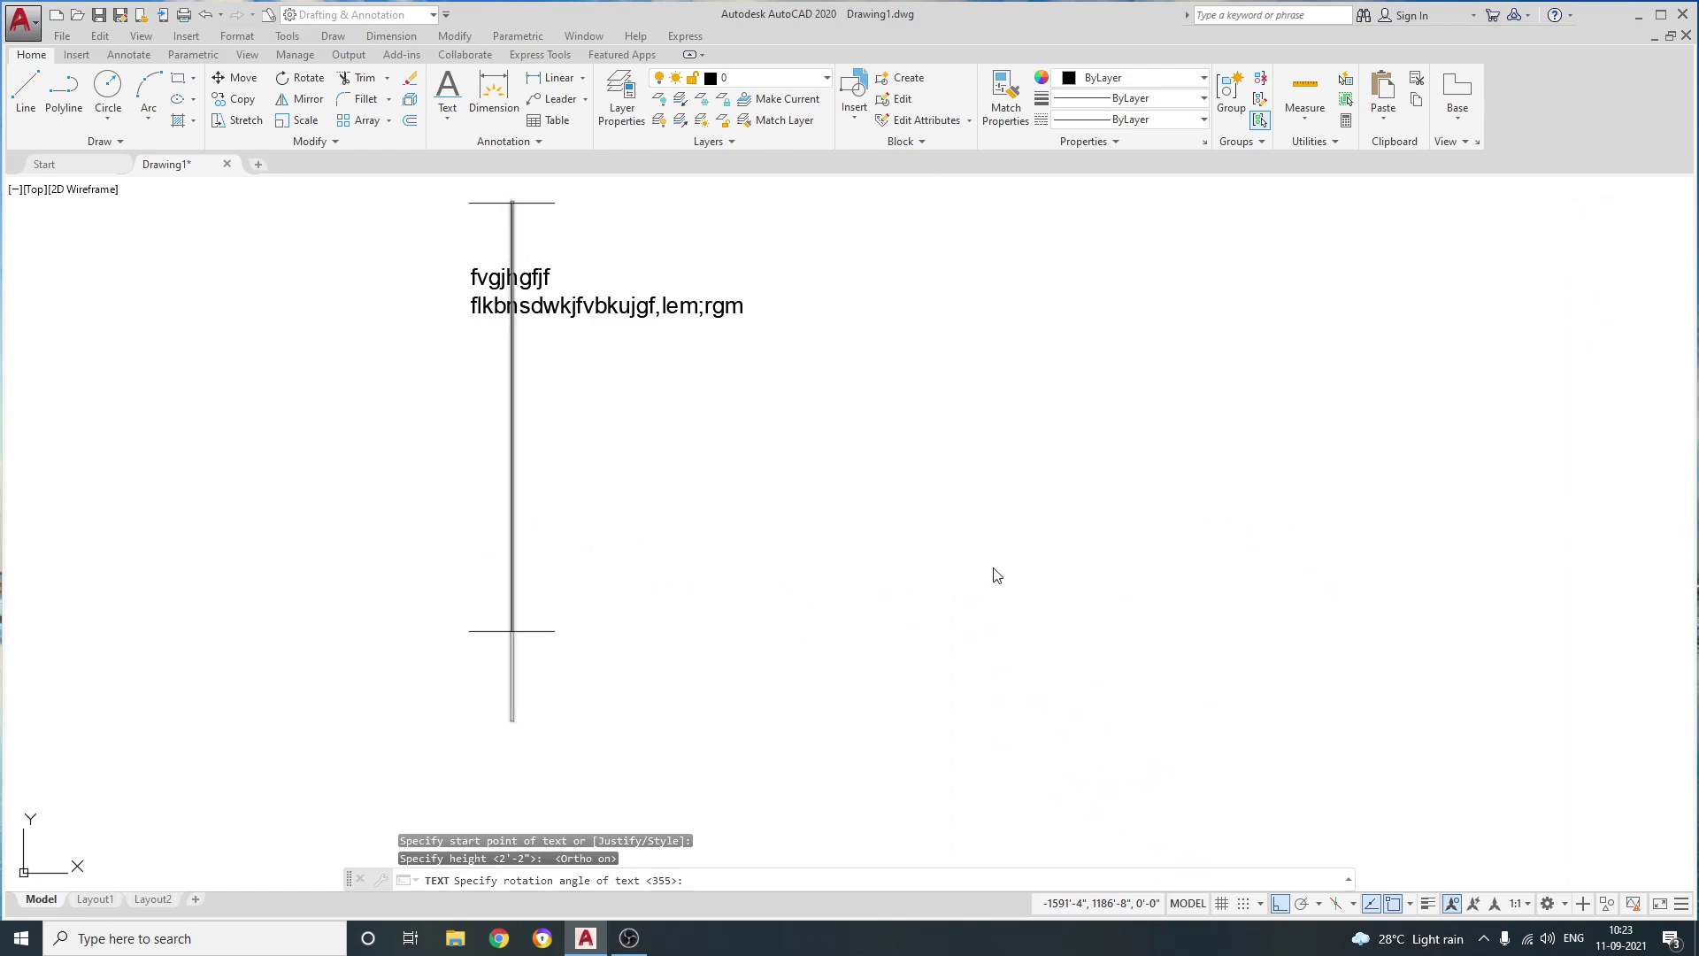
key("Return")
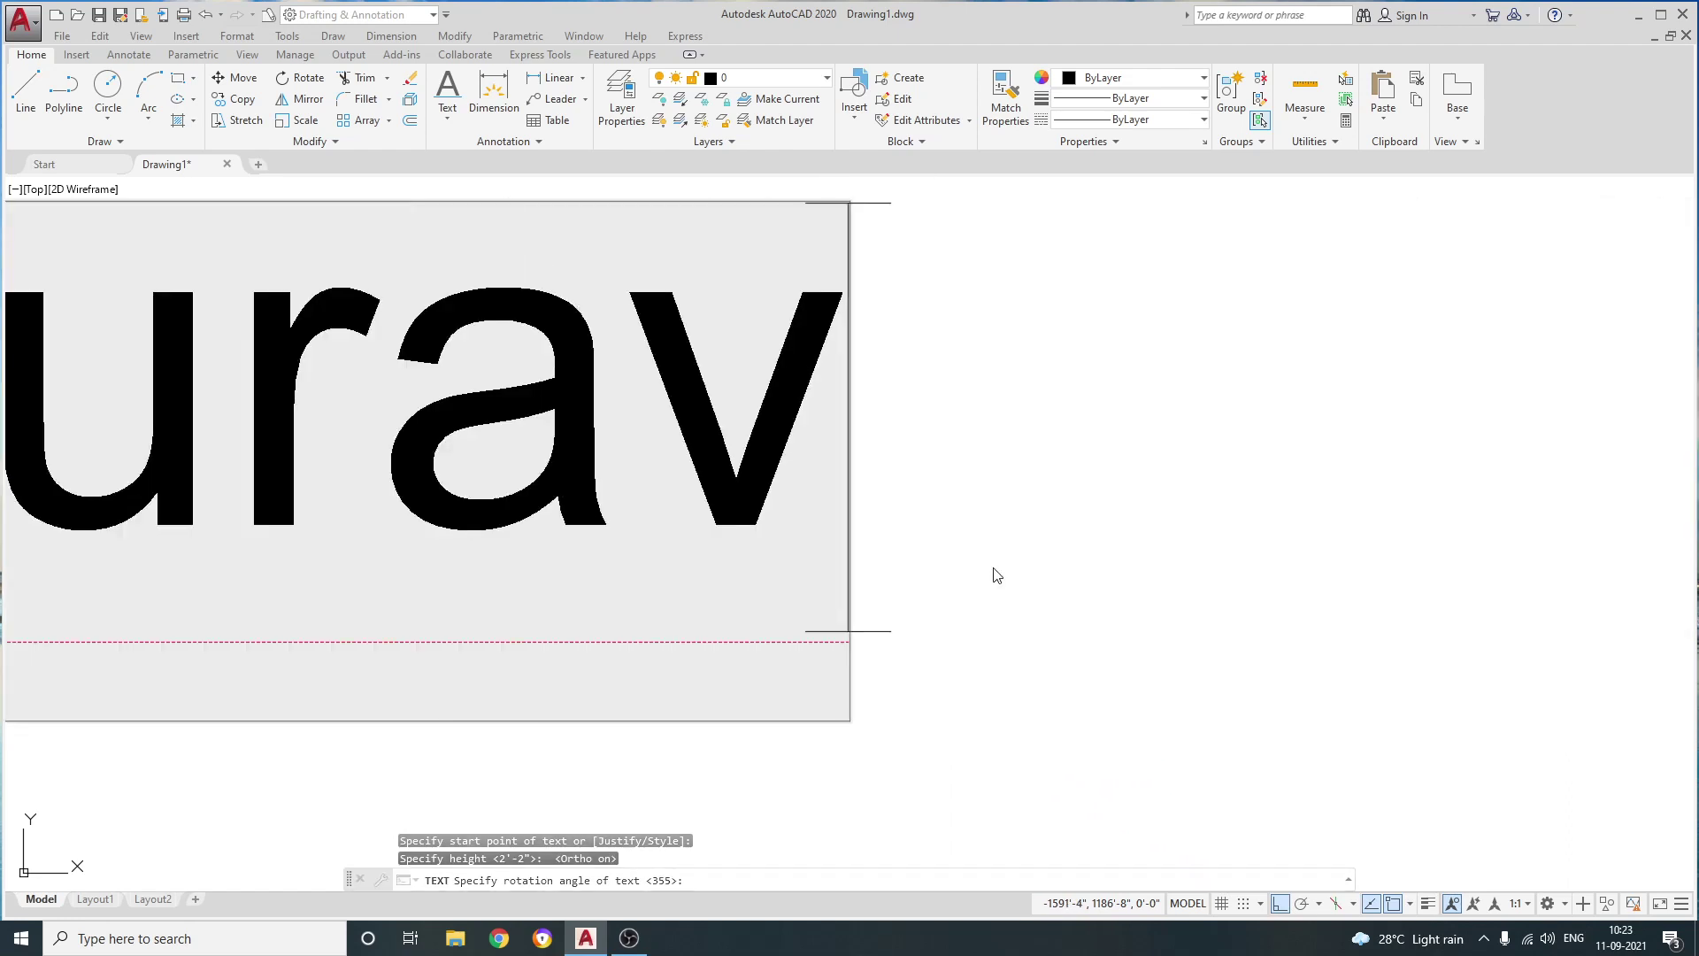
key("Return")
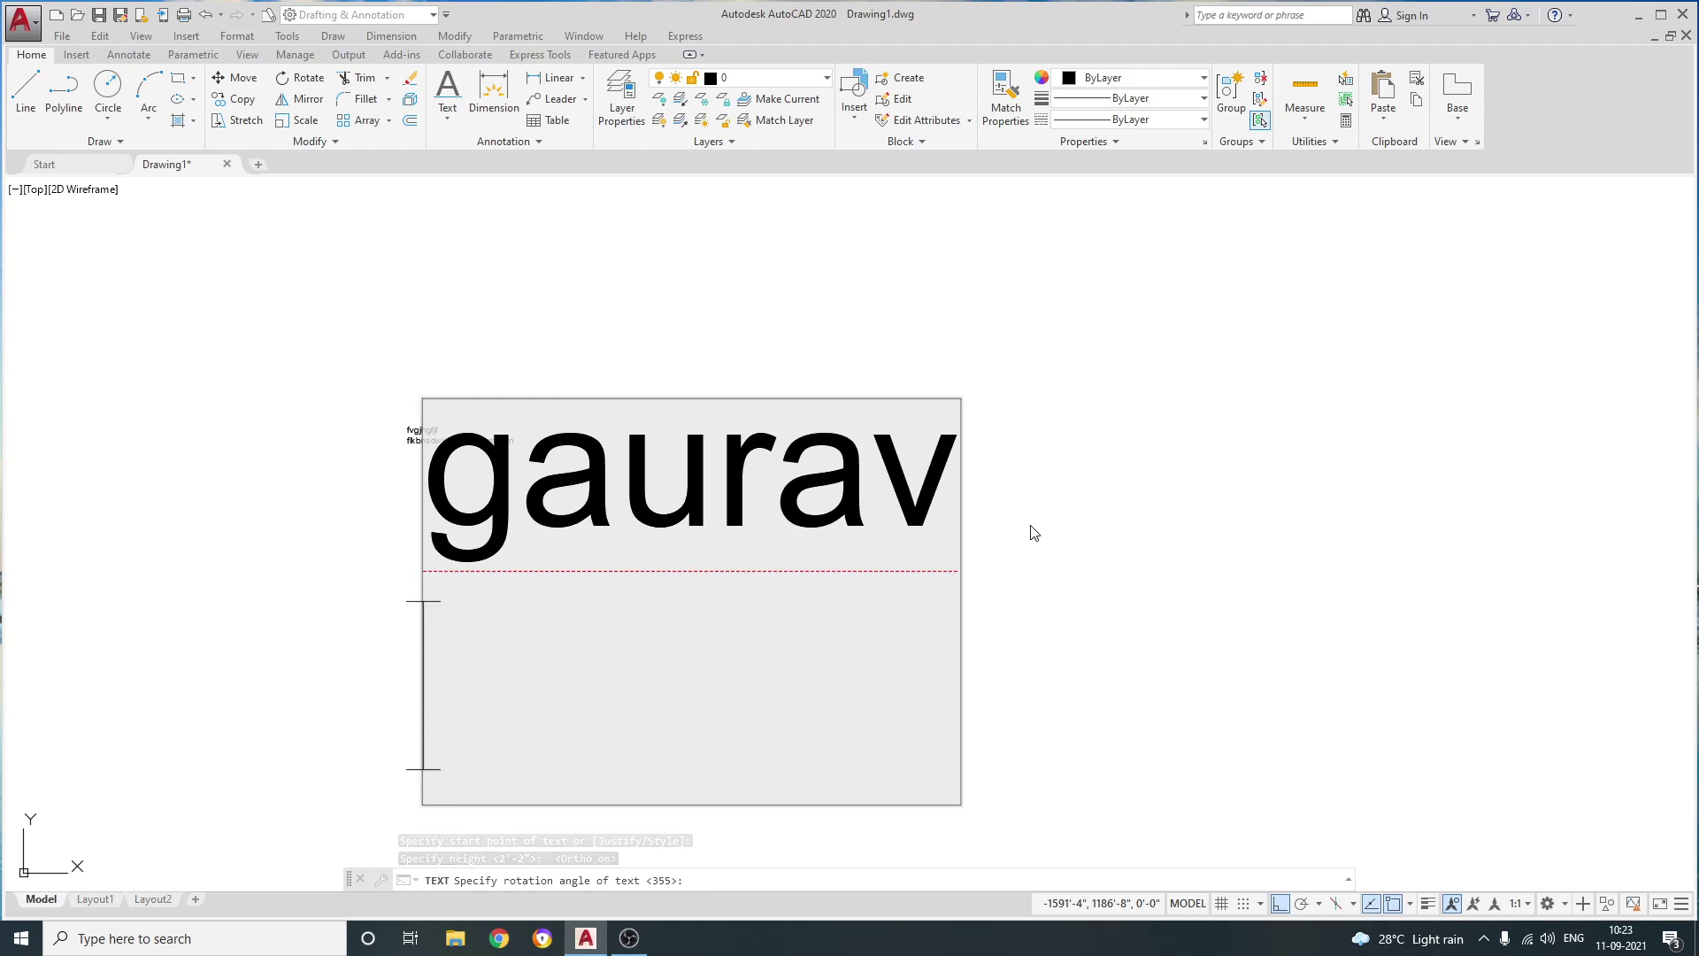
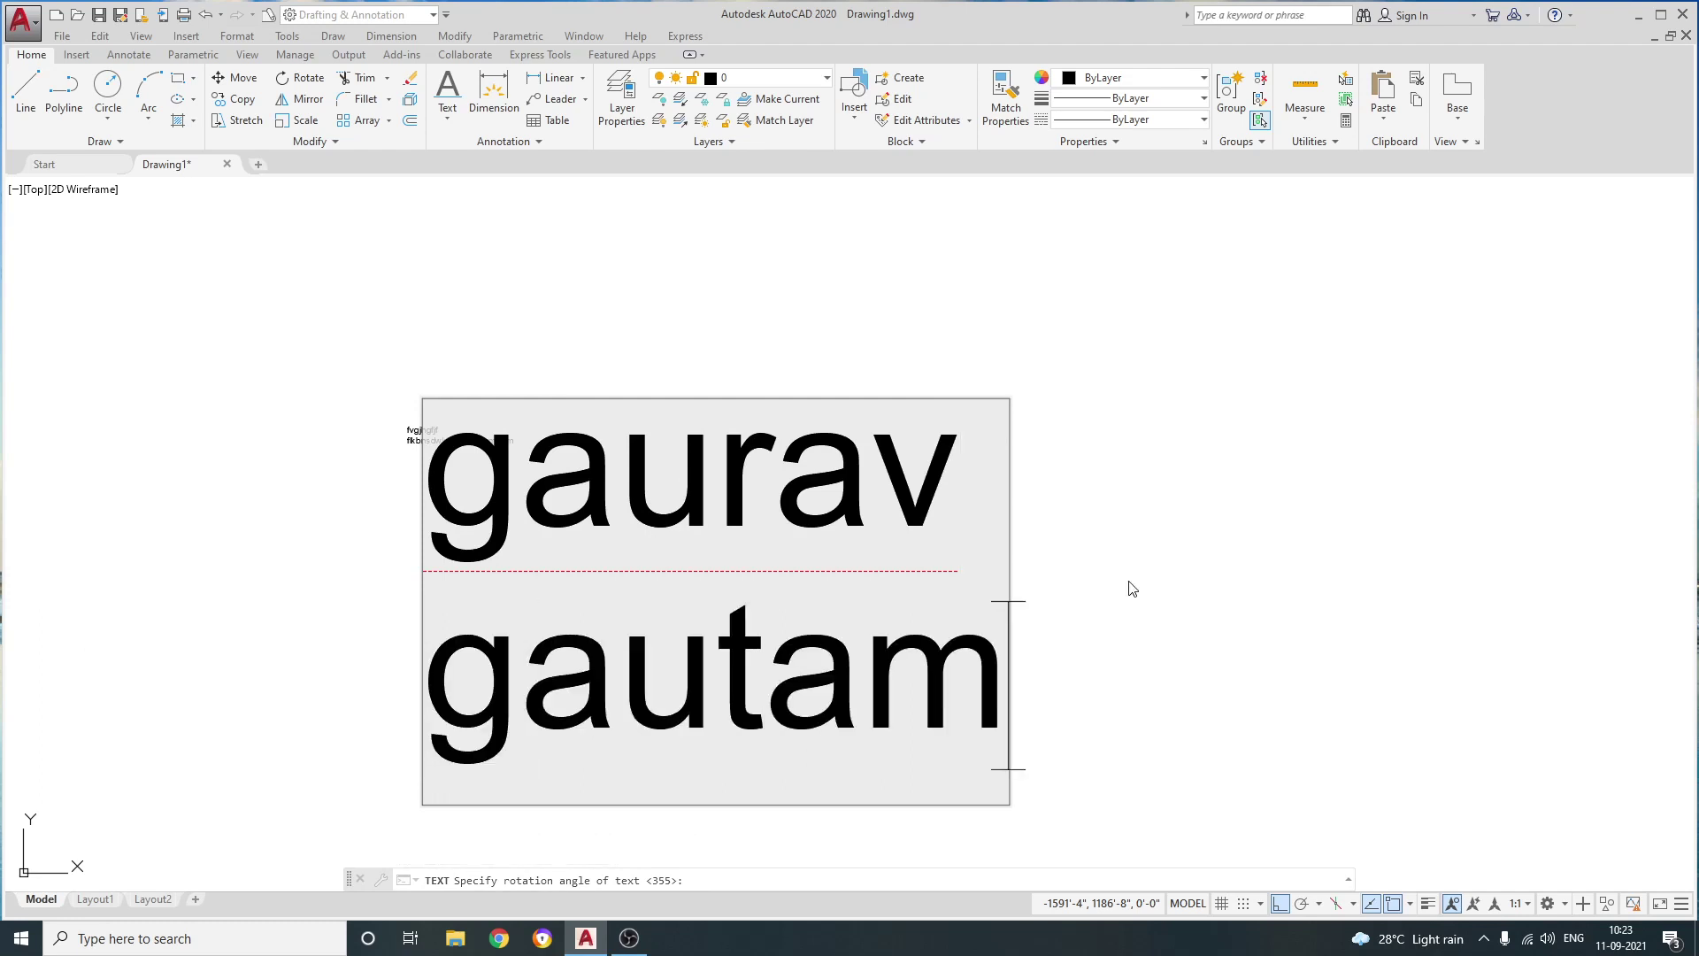
scroll(1097, 576, "down", 2)
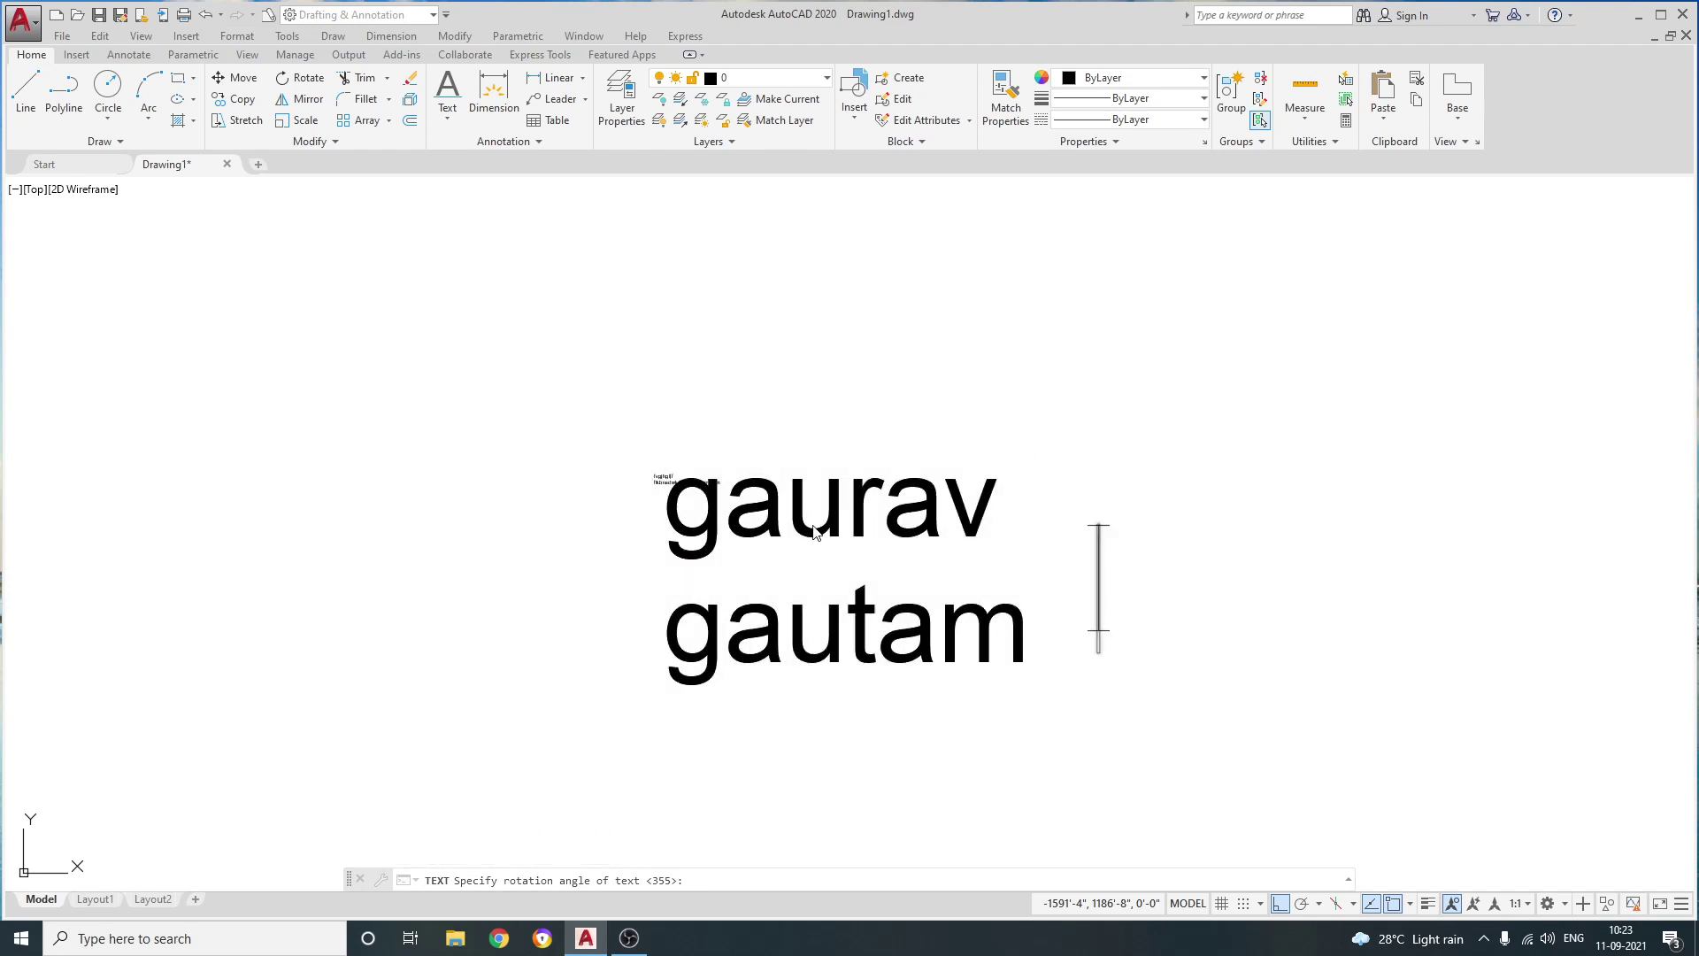
key("Escape")
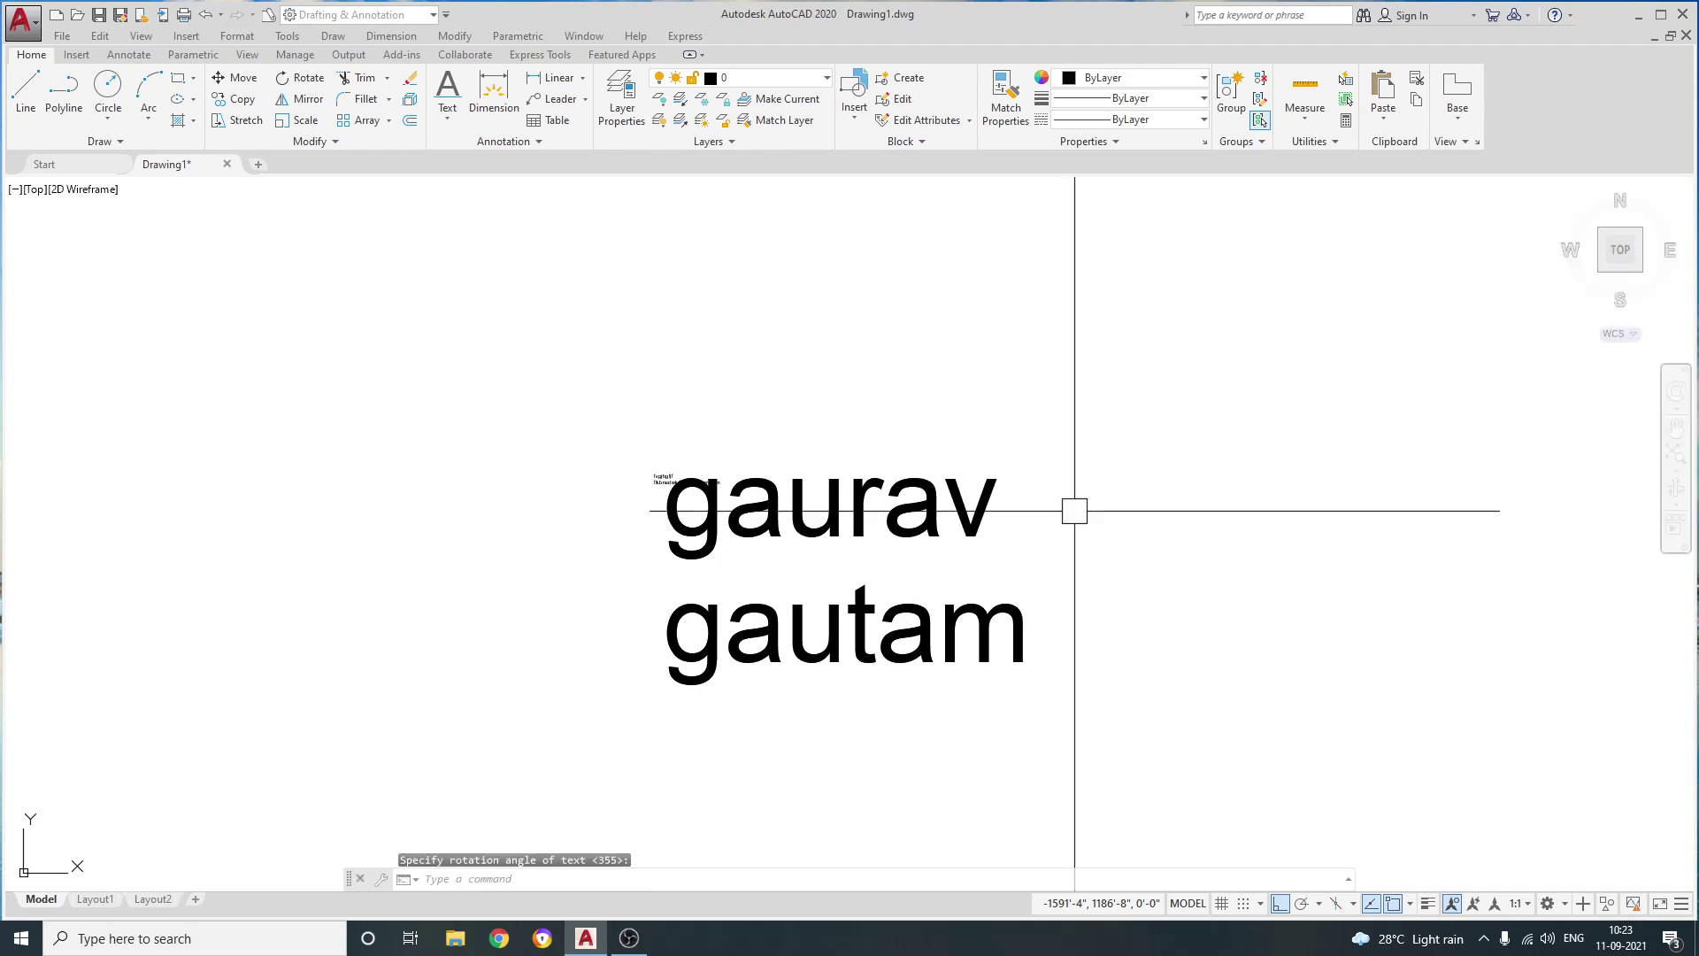
scroll(531, 520, "up", 5)
scroll(935, 416, "up", 2)
Move the small two-line note up to a new spot.
left_click(931, 382)
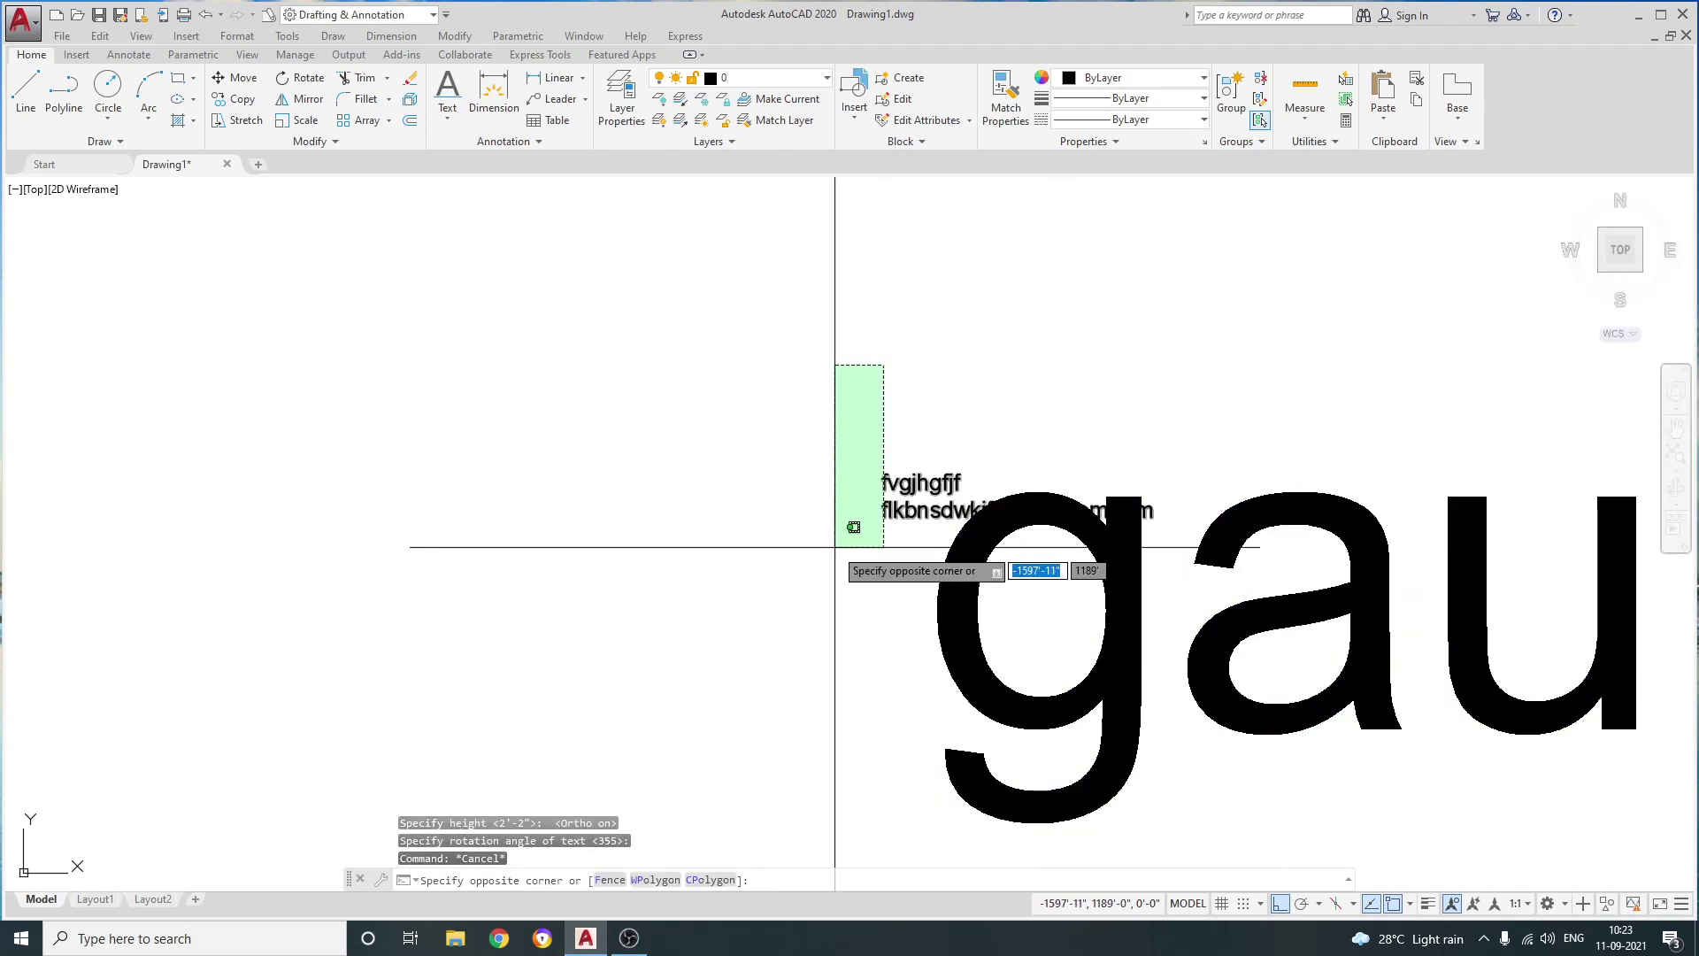
left_click(870, 571)
key("m")
key("Return")
left_click(885, 466)
scroll(546, 525, "down", 3)
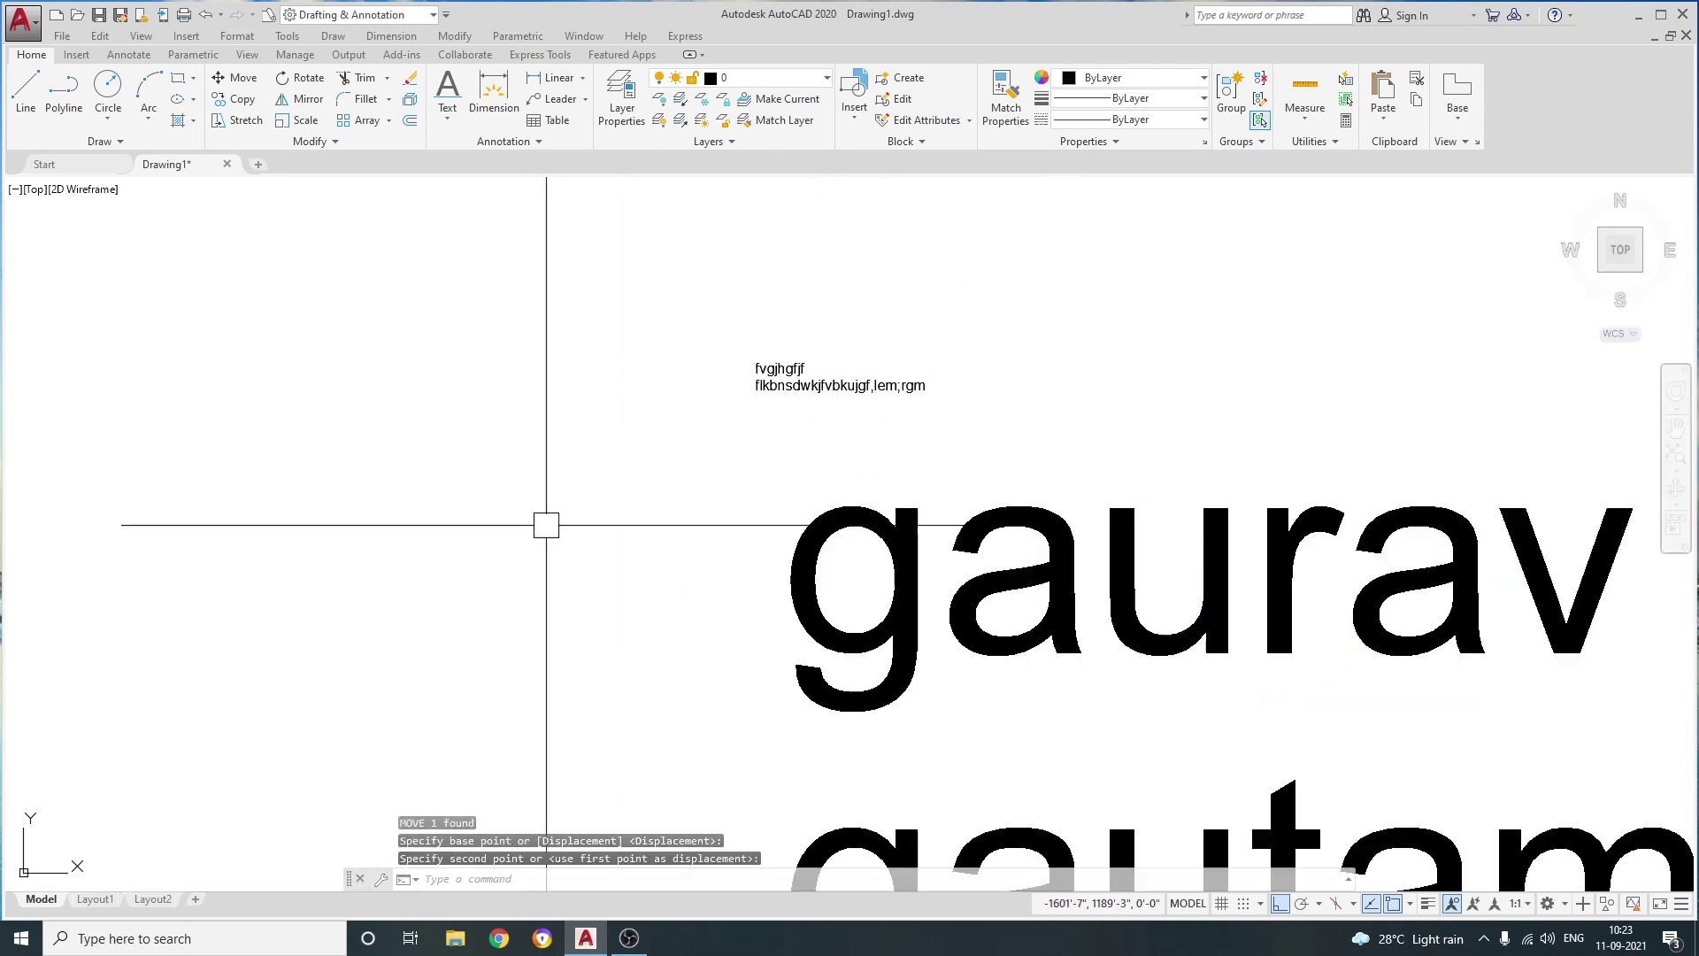
left_click(850, 367)
Enlarge the note's text height to 9.
double_click(753, 370)
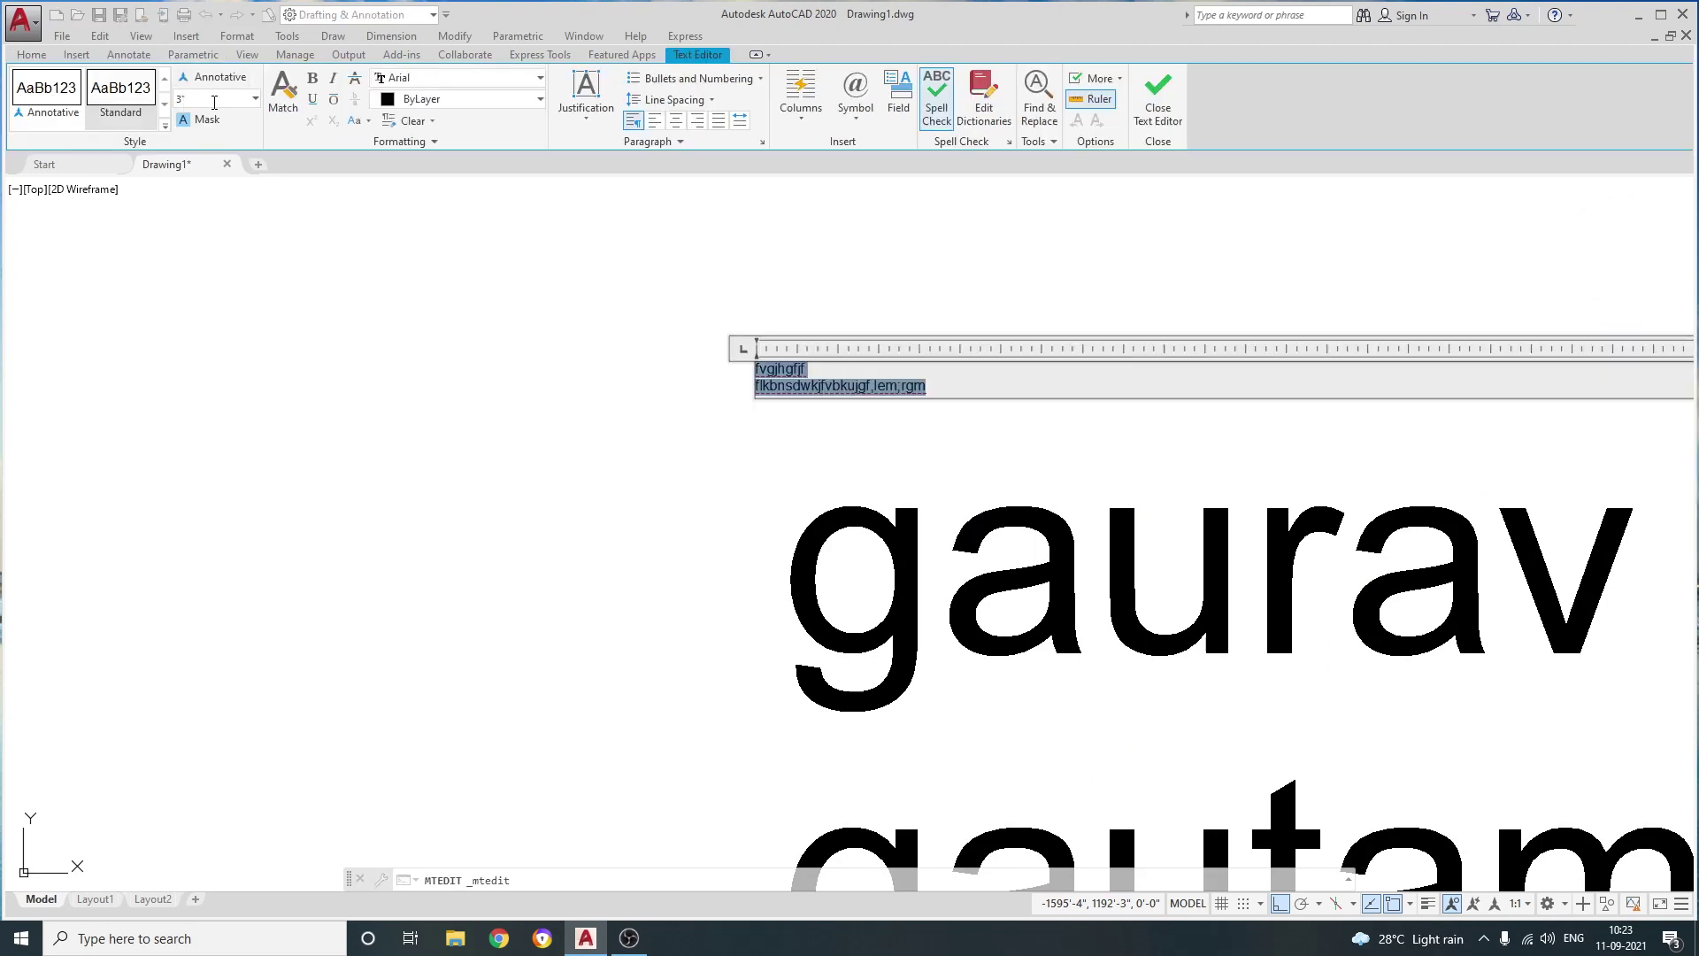
type("9")
key("Return")
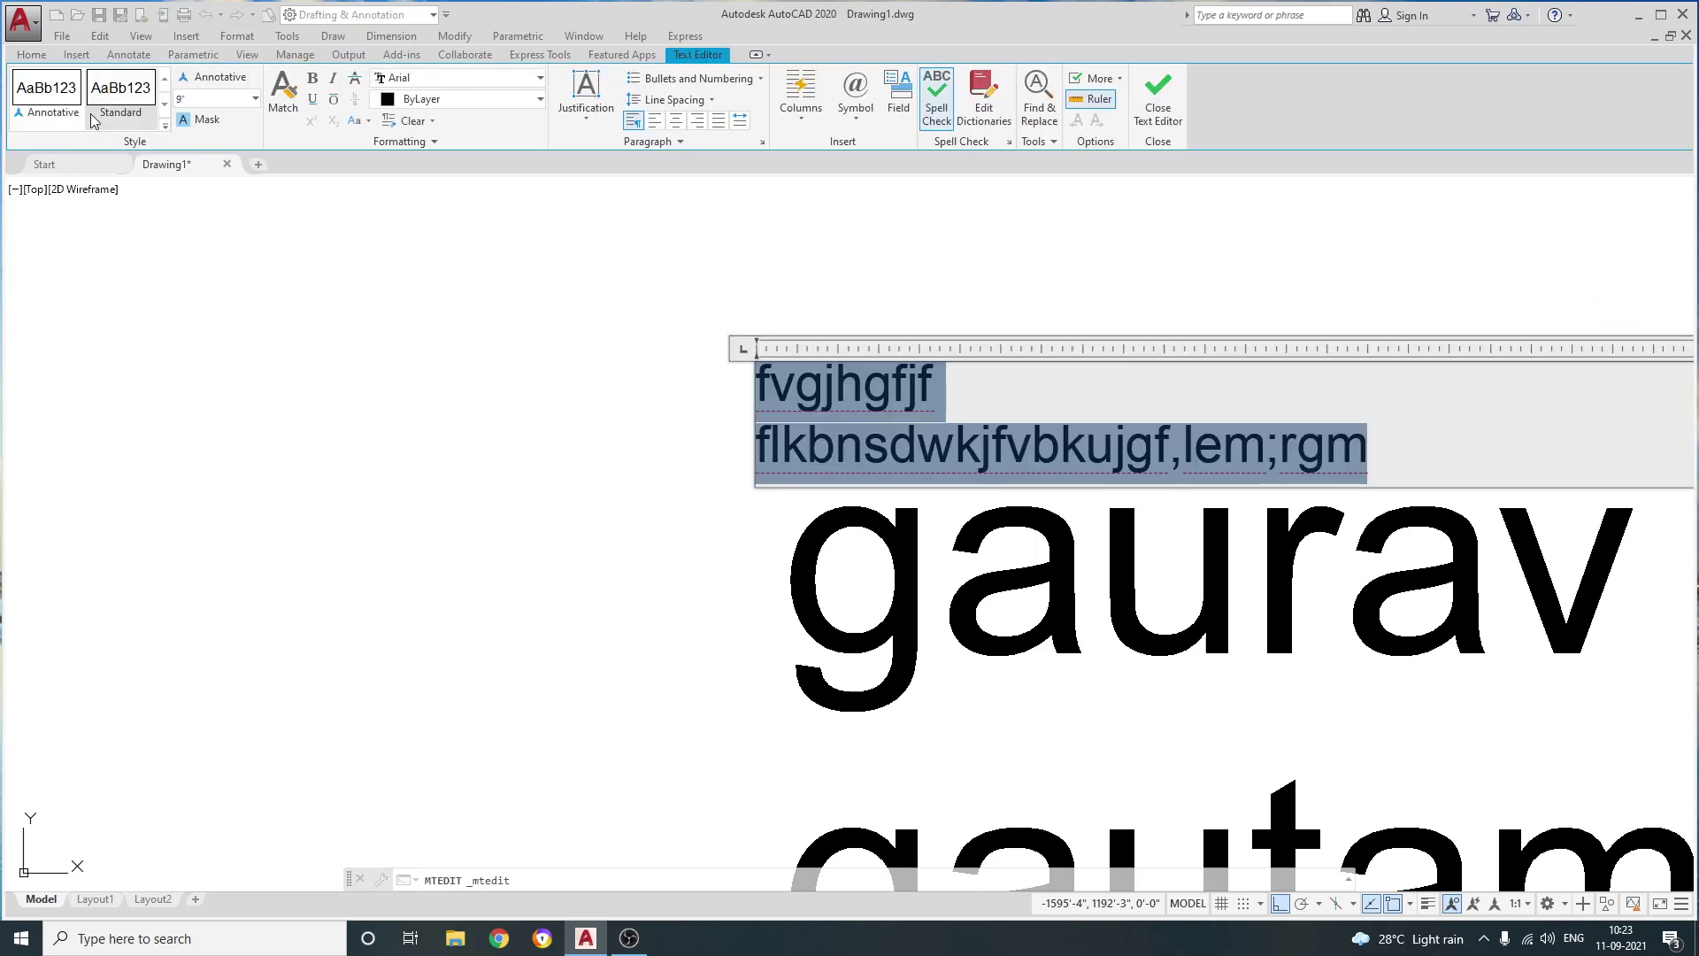
scroll(602, 491, "down", 2)
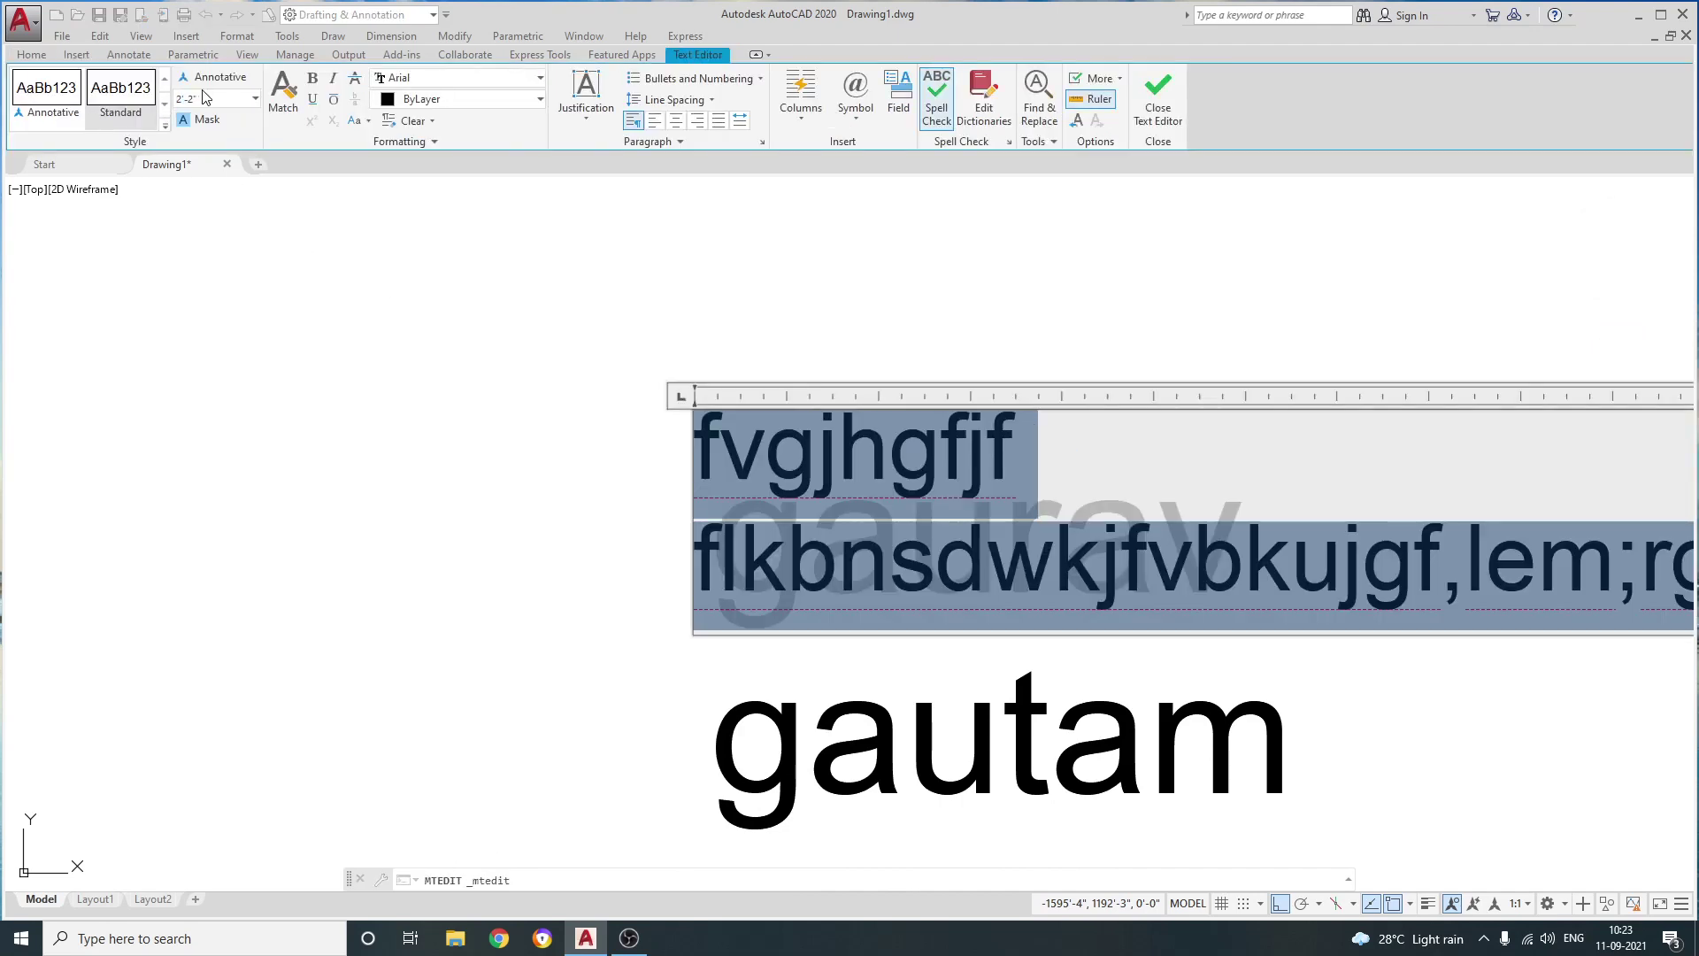
left_click(342, 452)
Move the enlarged note above the gaurav line.
left_click(637, 474)
type("m")
key("Return")
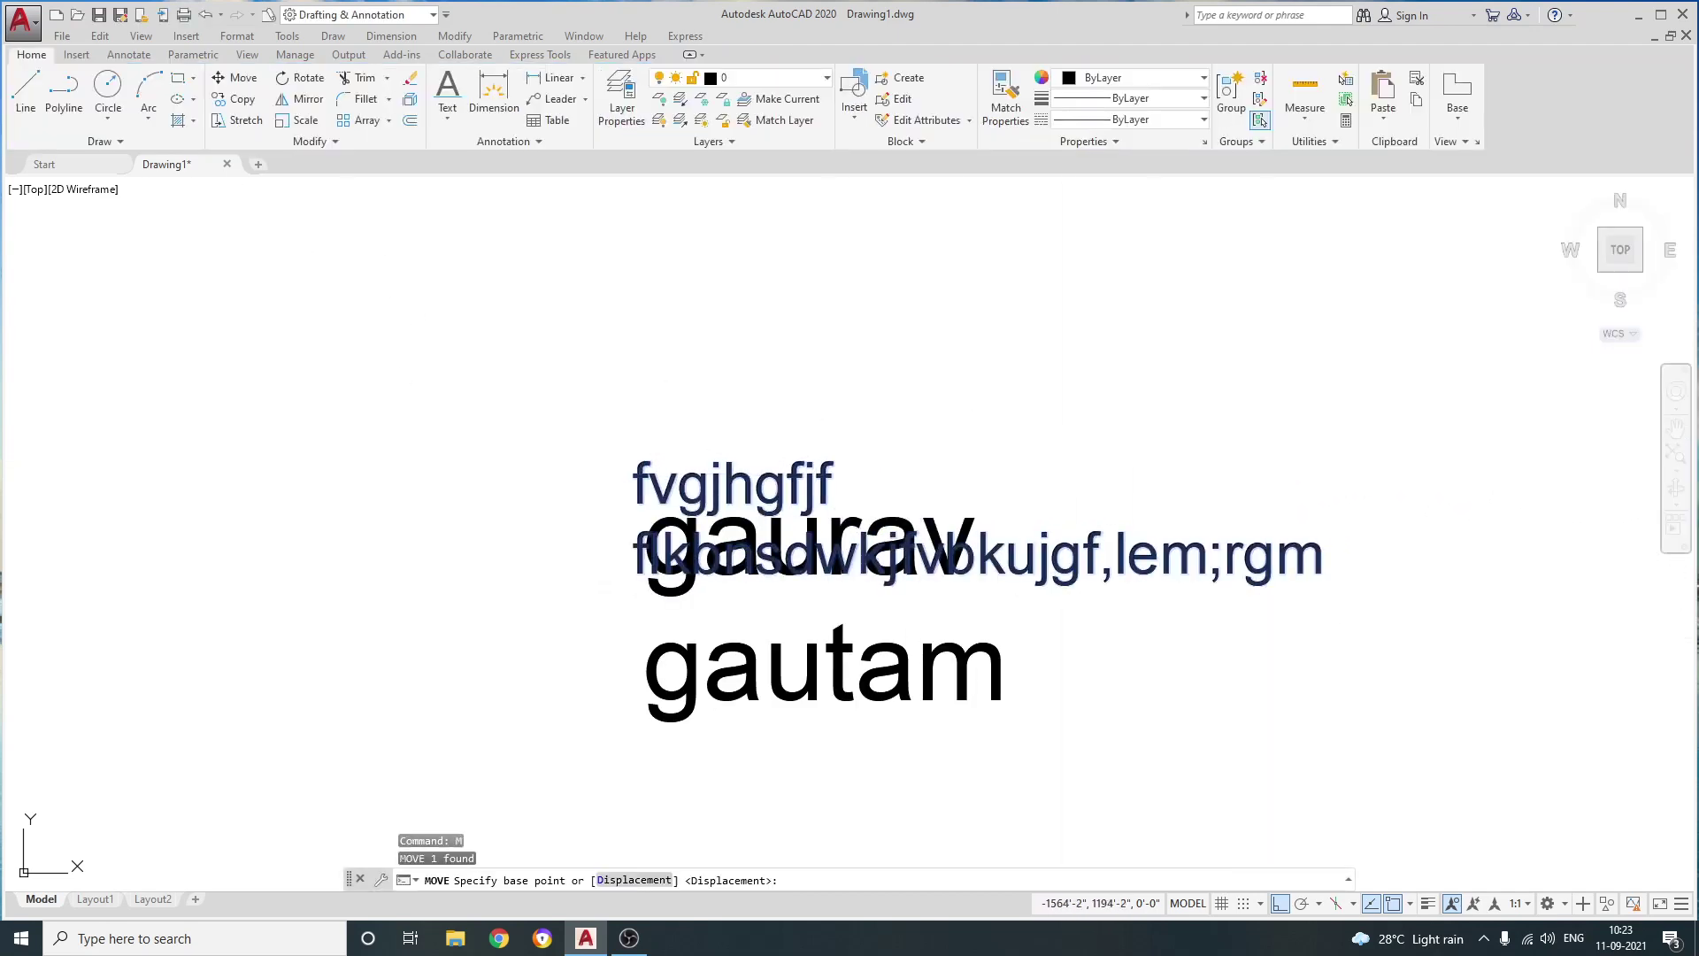
left_click(1257, 390)
left_click(1256, 217)
left_click(873, 392)
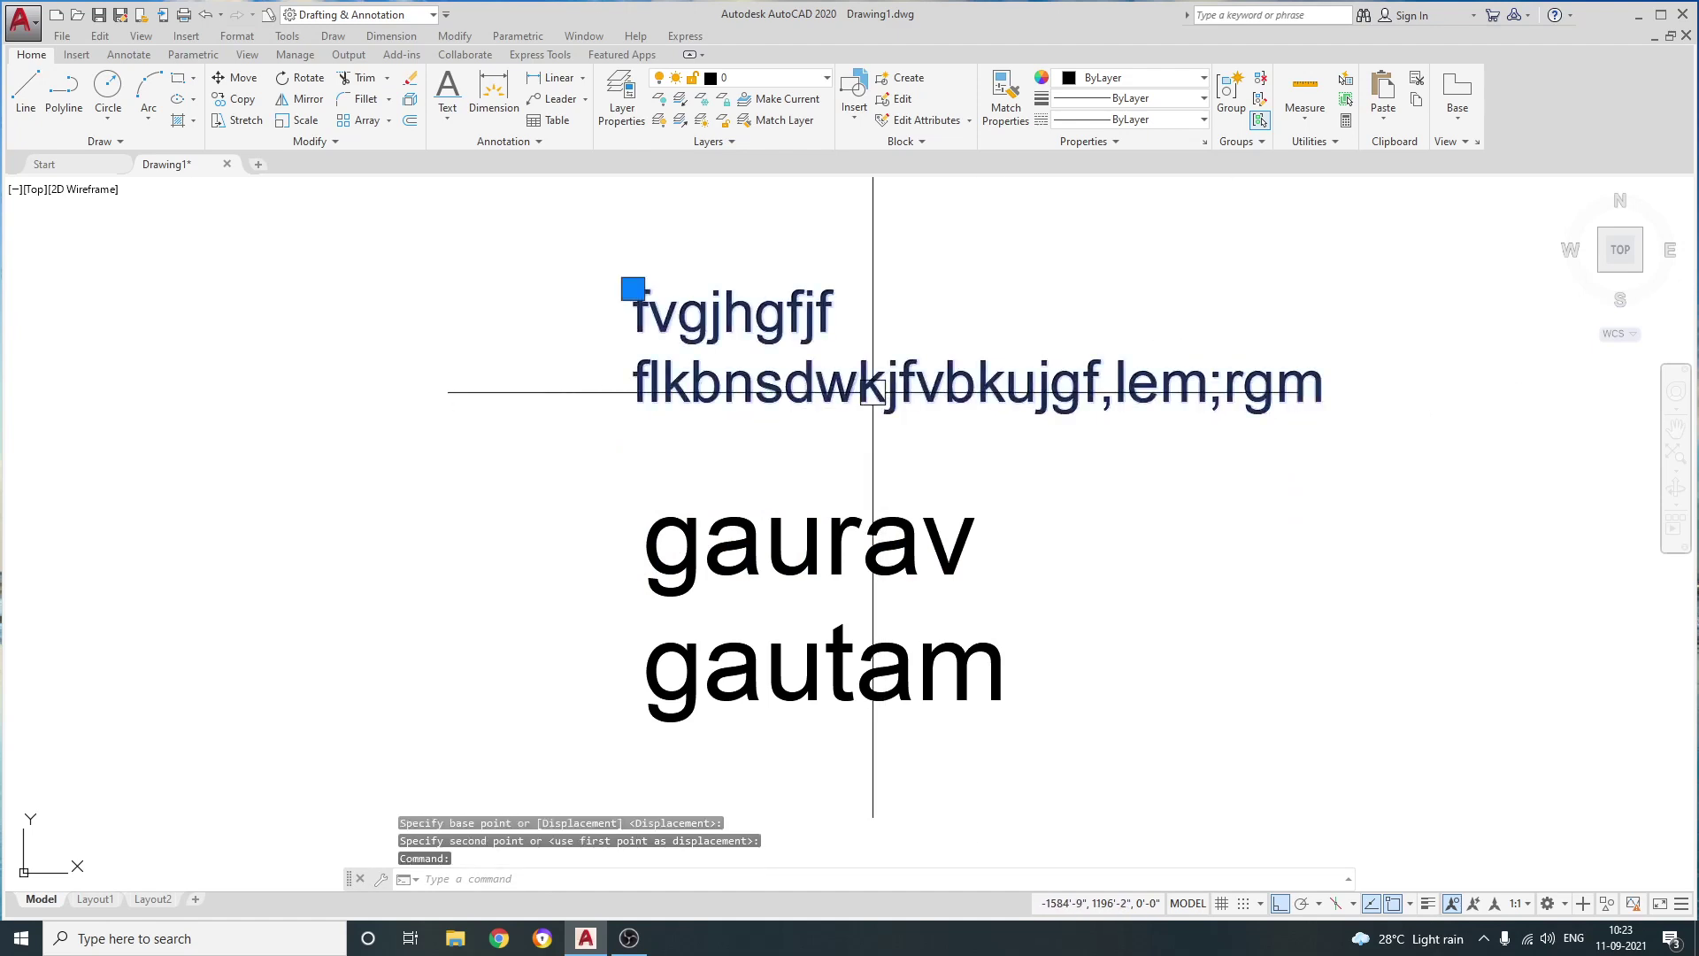
Extend the note's second line with 'bhljkfbijthiomlkmnlkm'ht'.
double_click(873, 392)
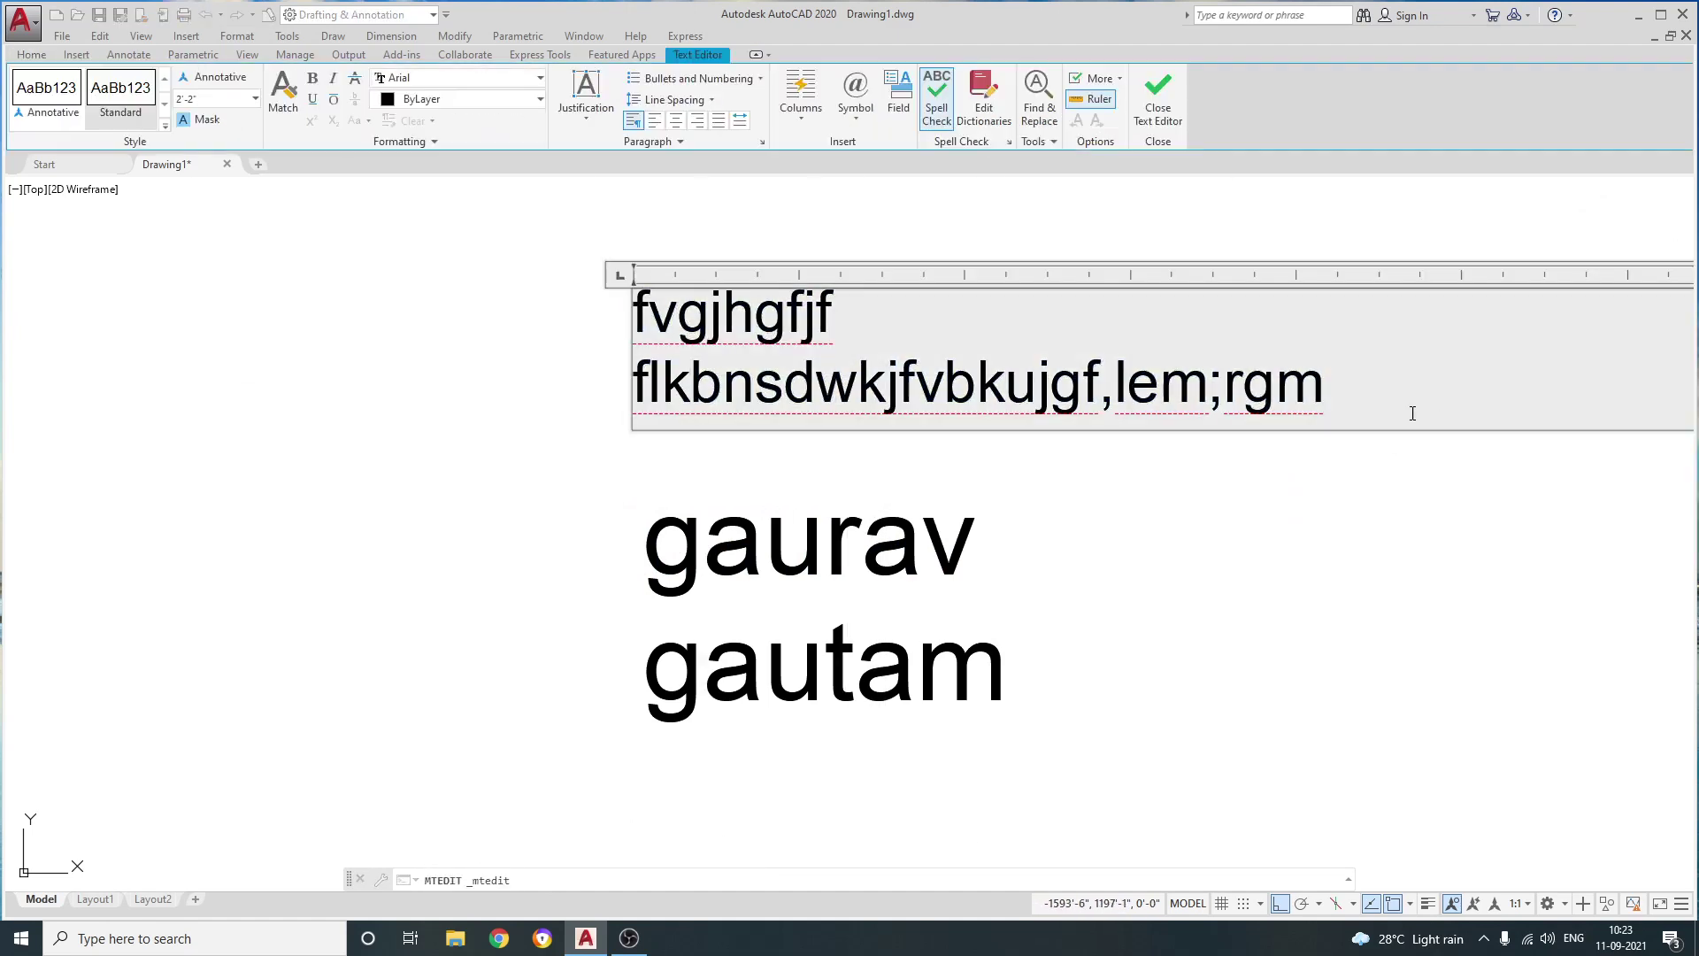
type("bhljkfbijthiomlkmnlkm'ht")
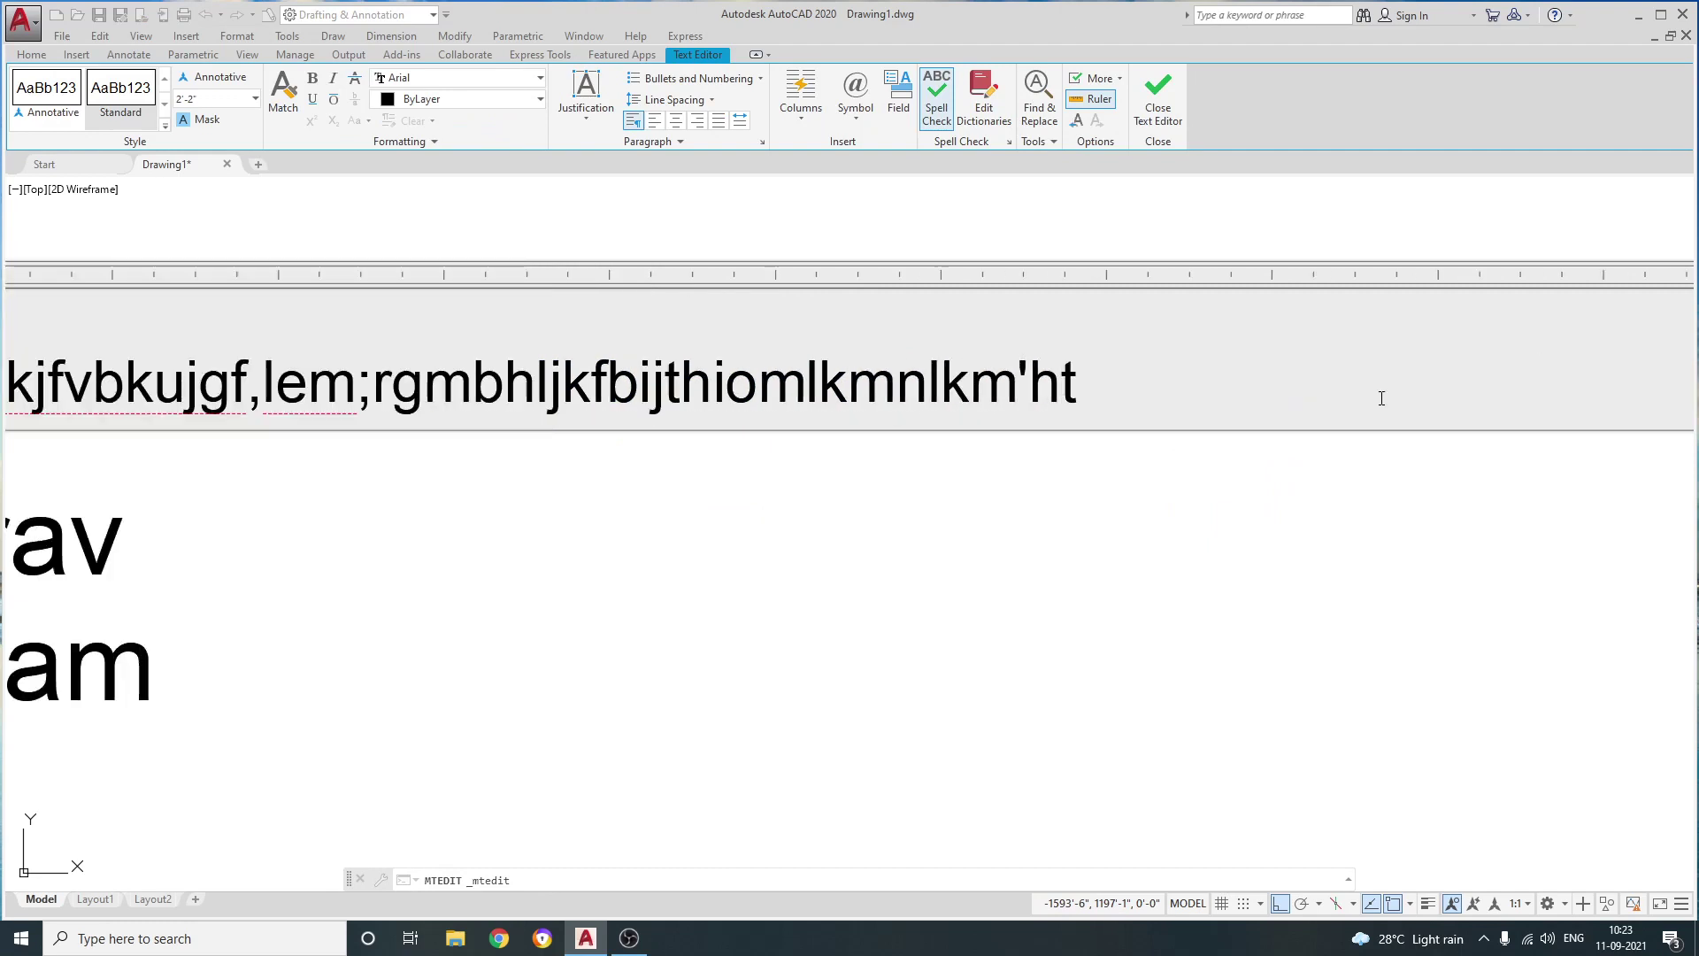
left_click(1301, 548)
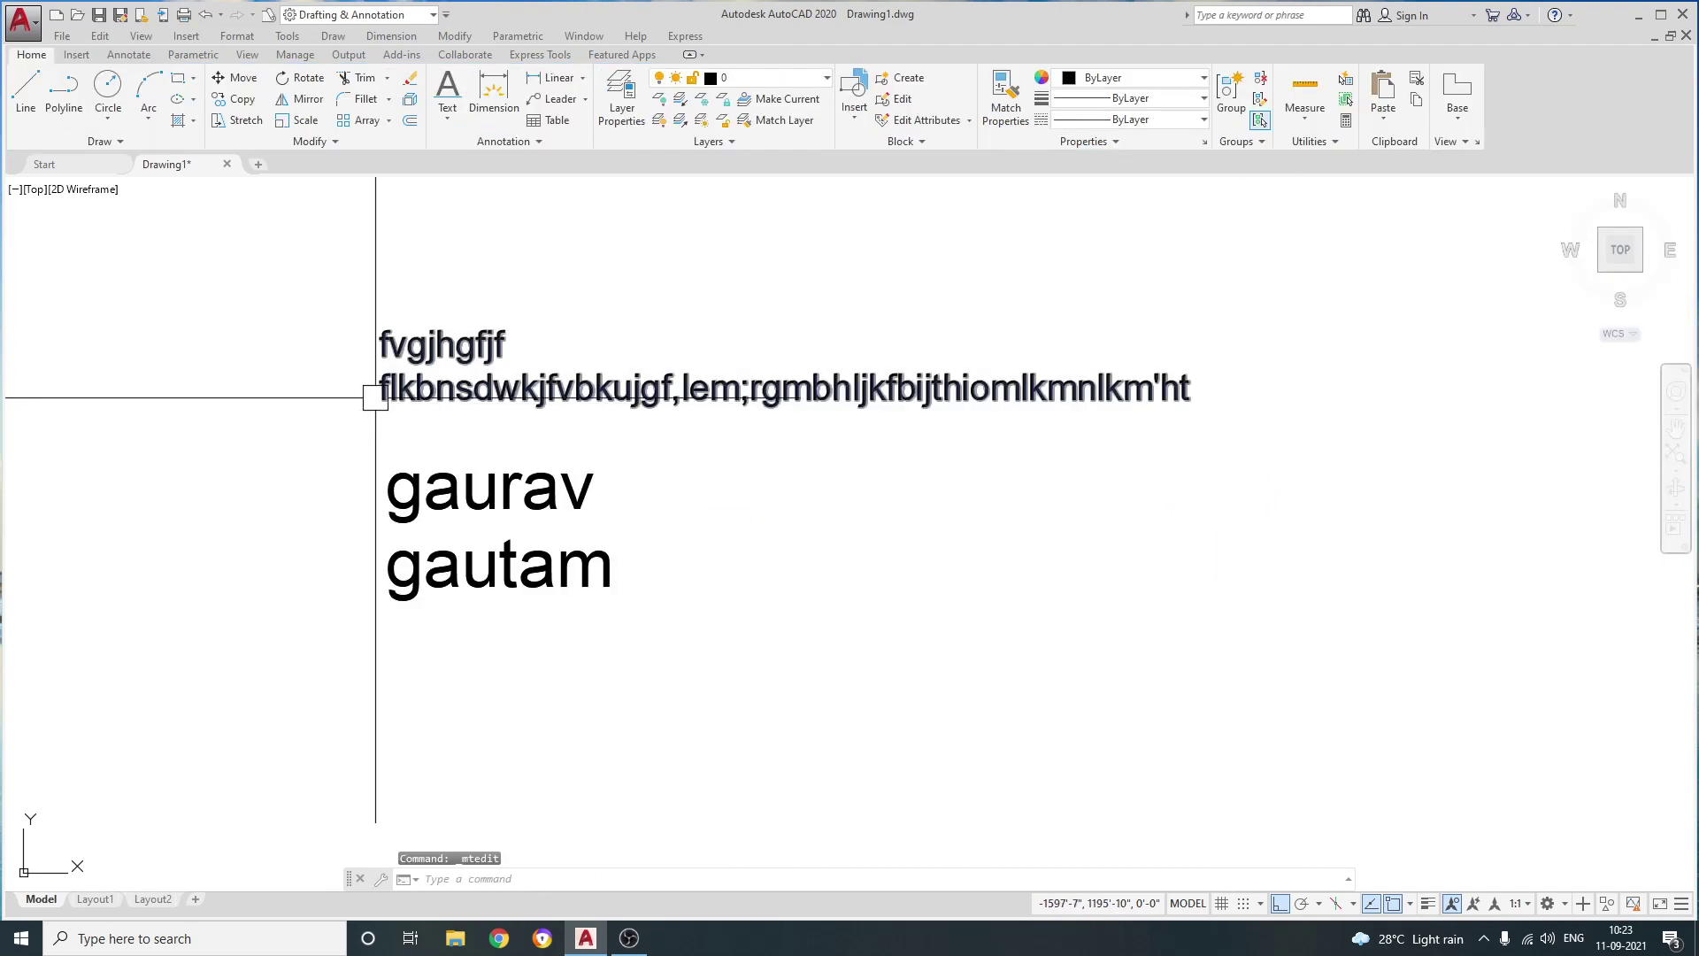
Append 'gberhjk' so the top line reads 'gaurav gberhjk'.
left_click(379, 393)
double_click(561, 376)
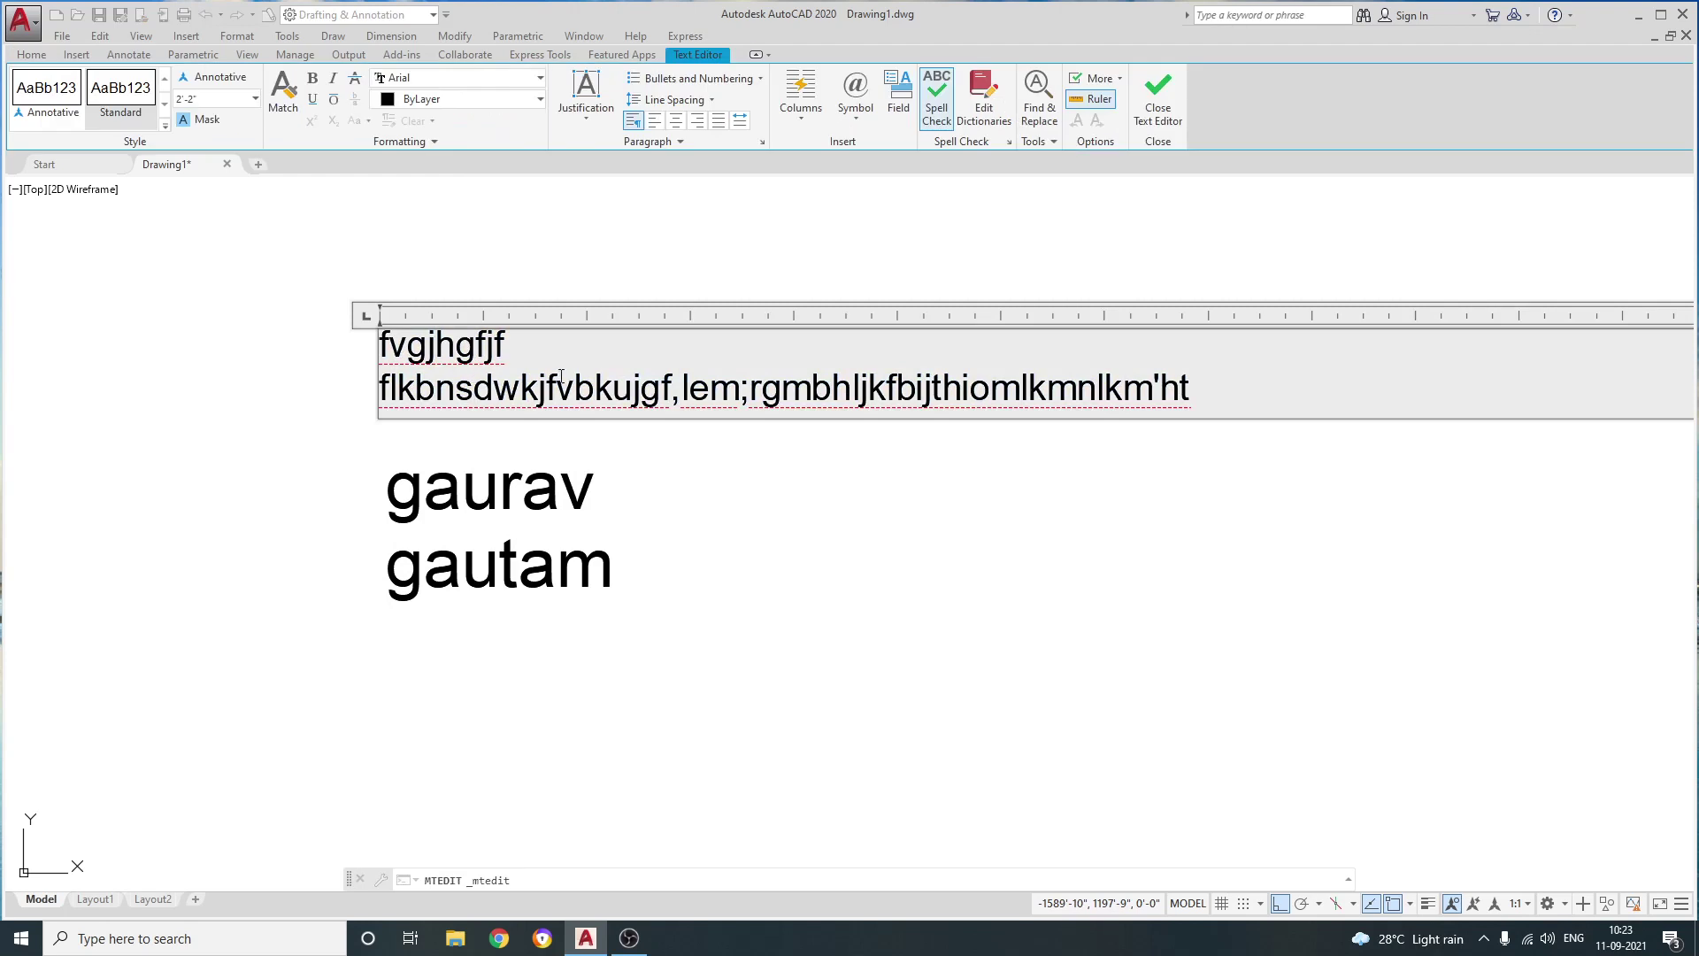
scroll(1040, 372, "down", 2)
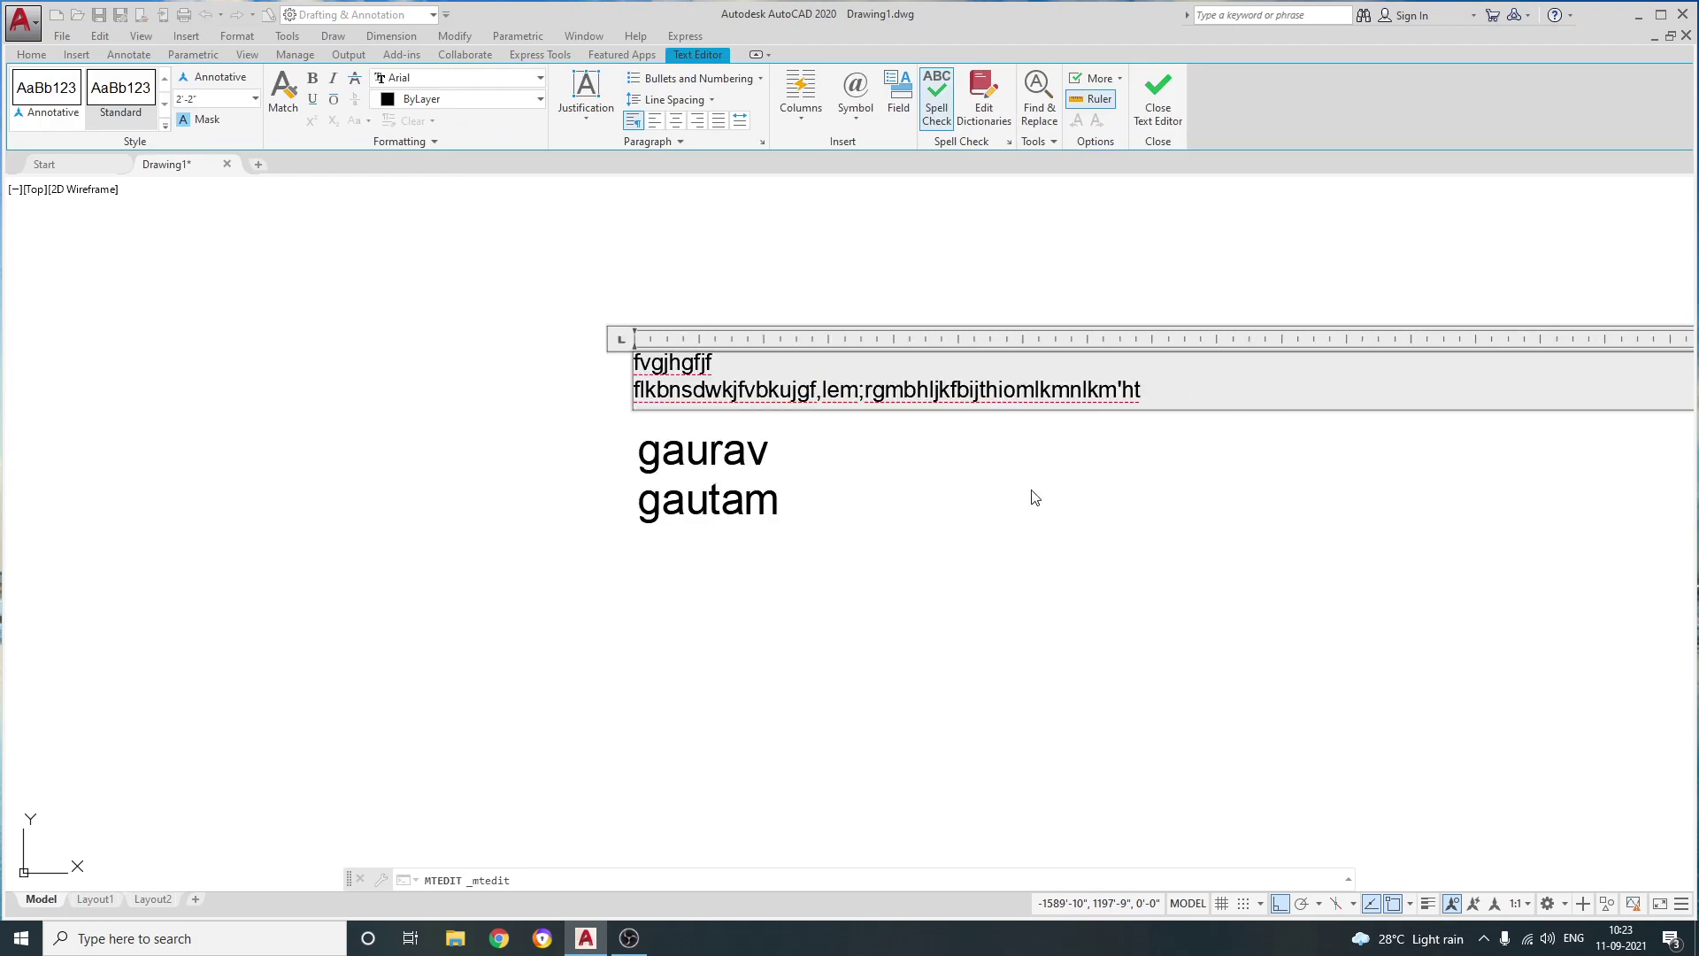
left_click(683, 520)
scroll(682, 434, "up", 2)
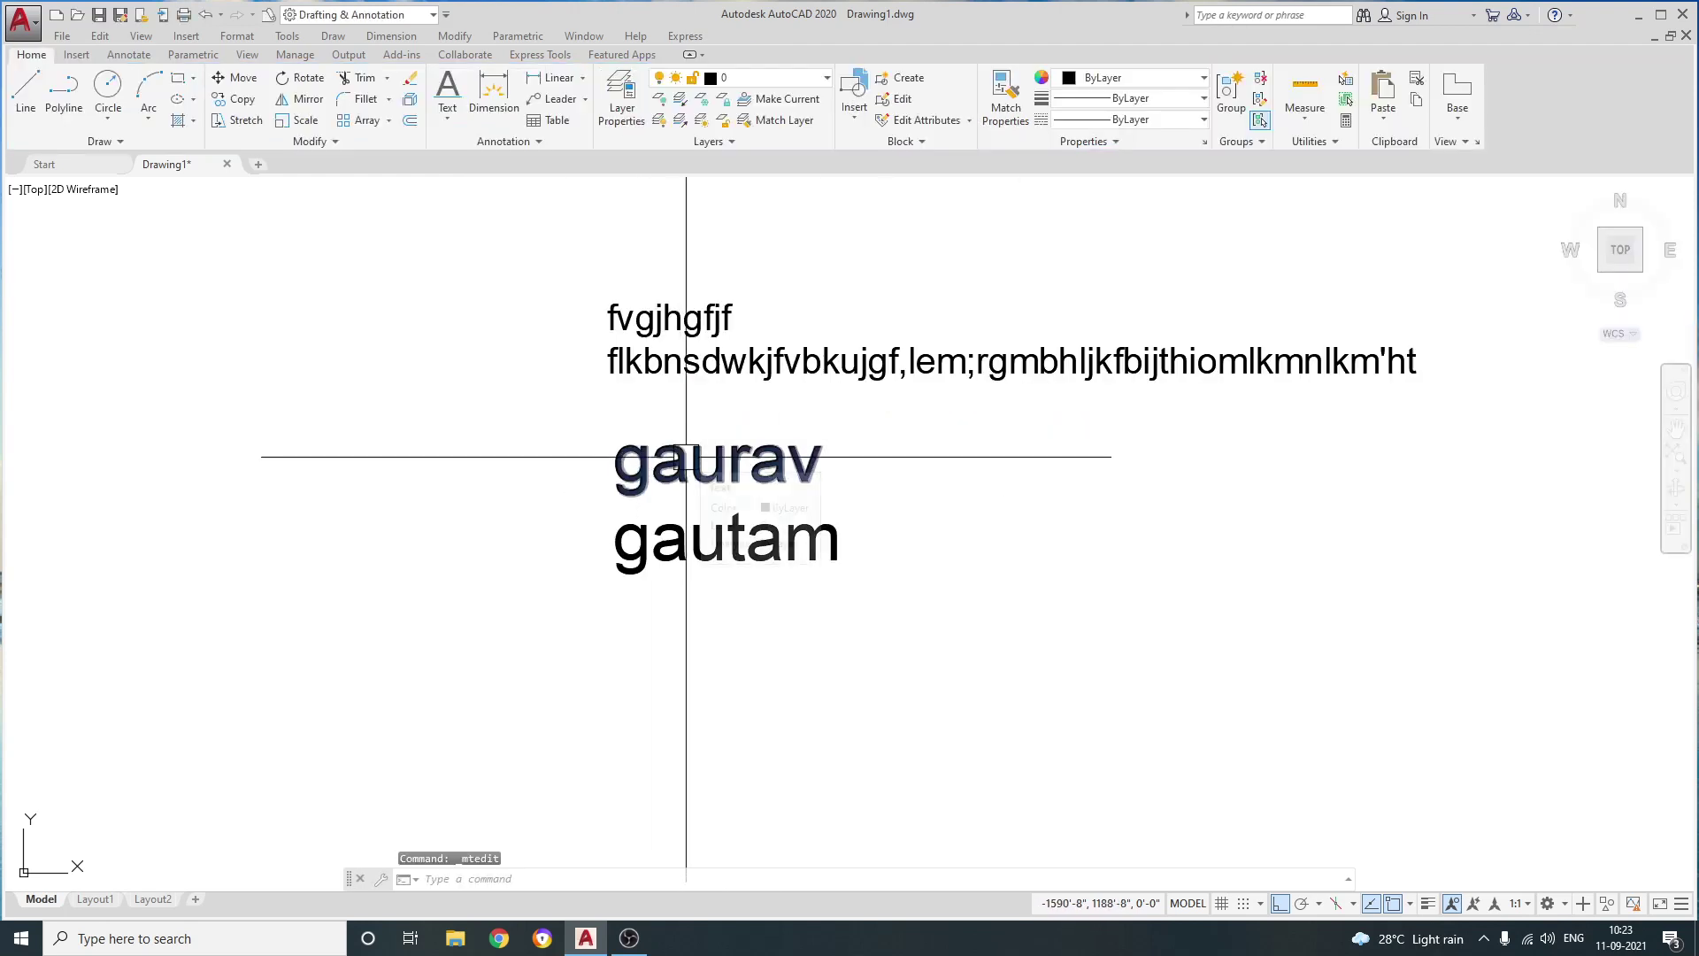
double_click(686, 457)
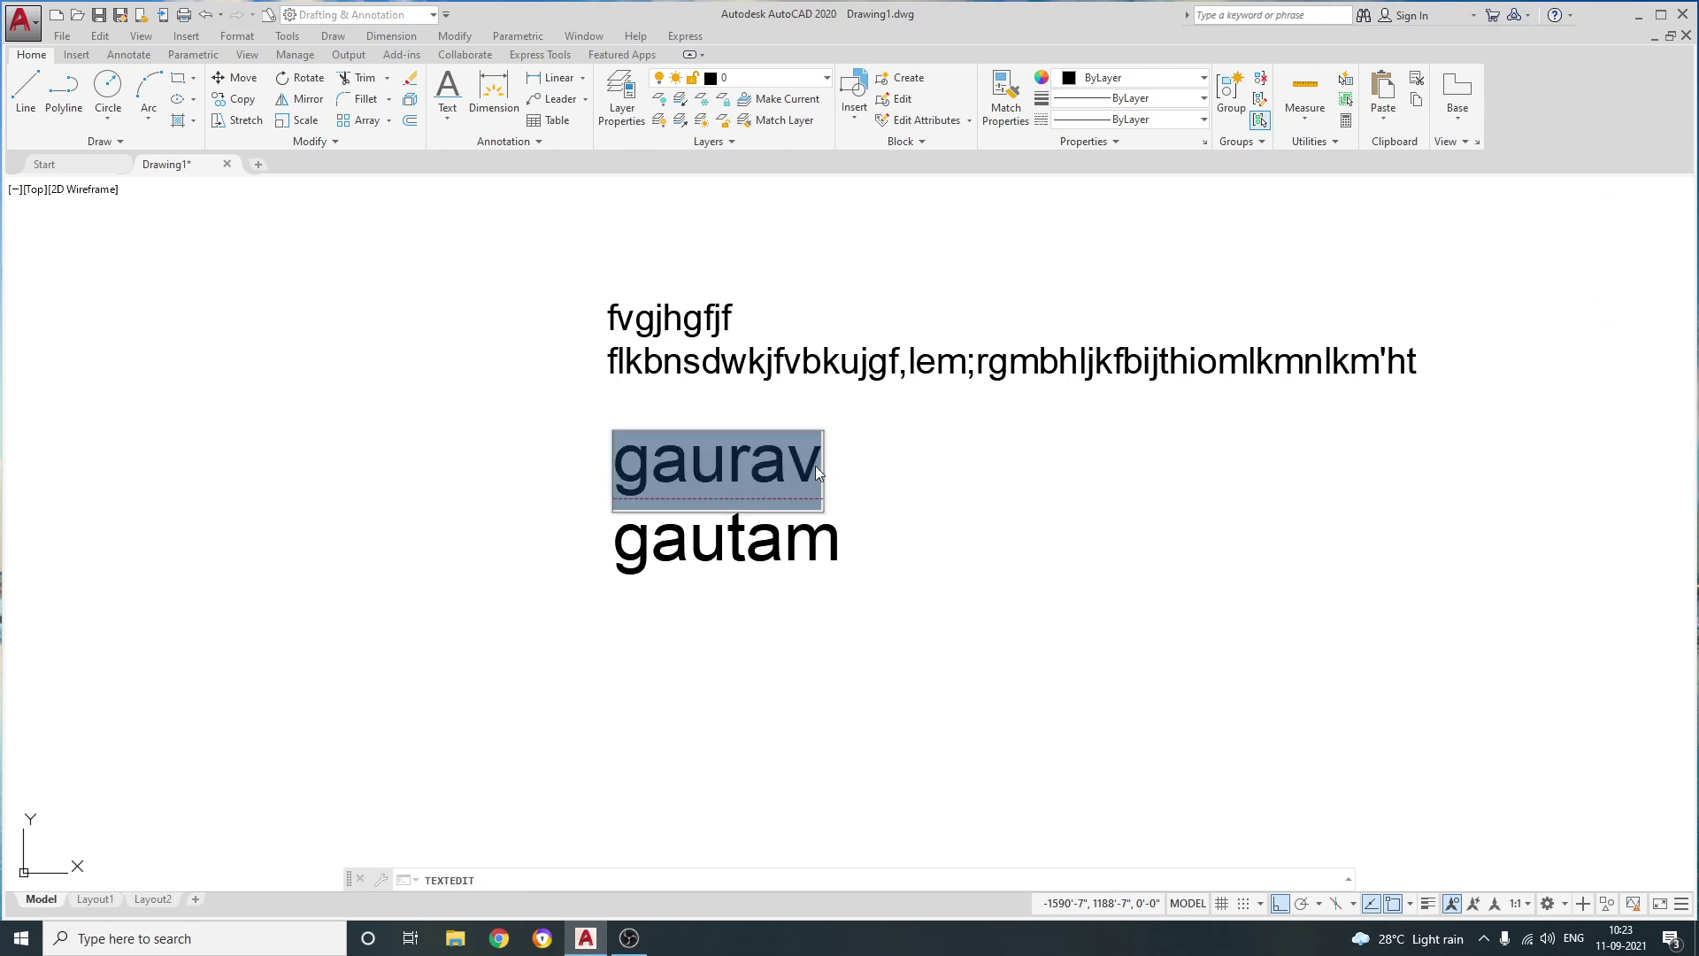
left_click(816, 465)
type("gberhjk")
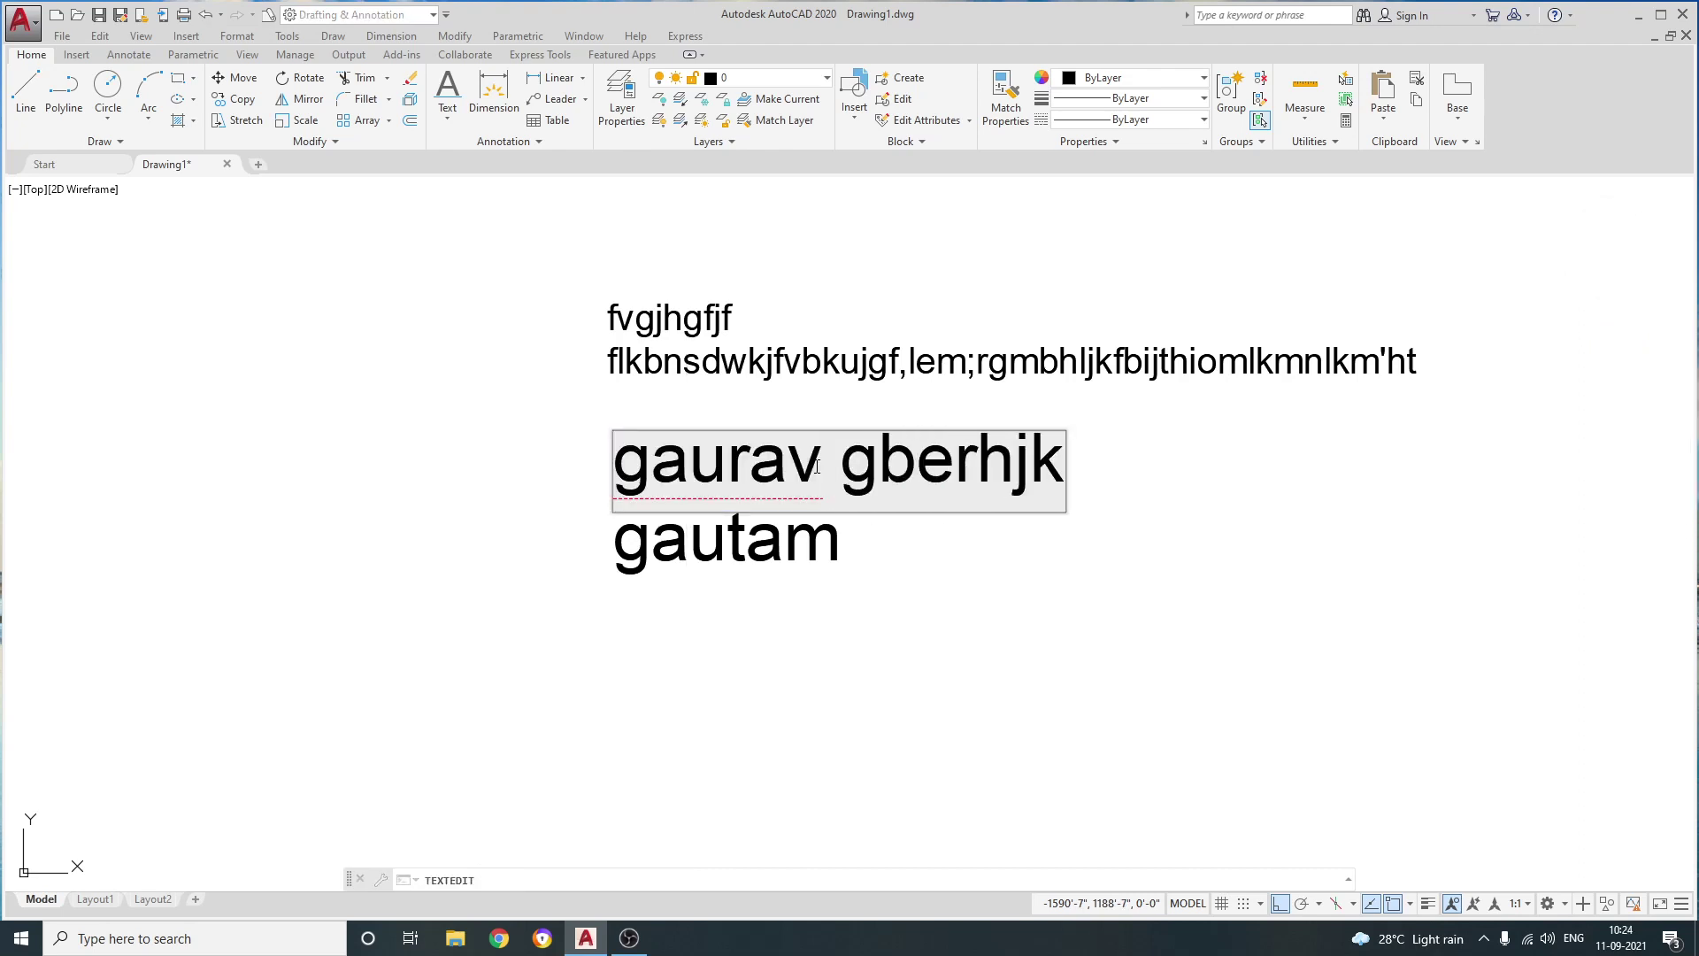
key("Escape")
key("Escape")
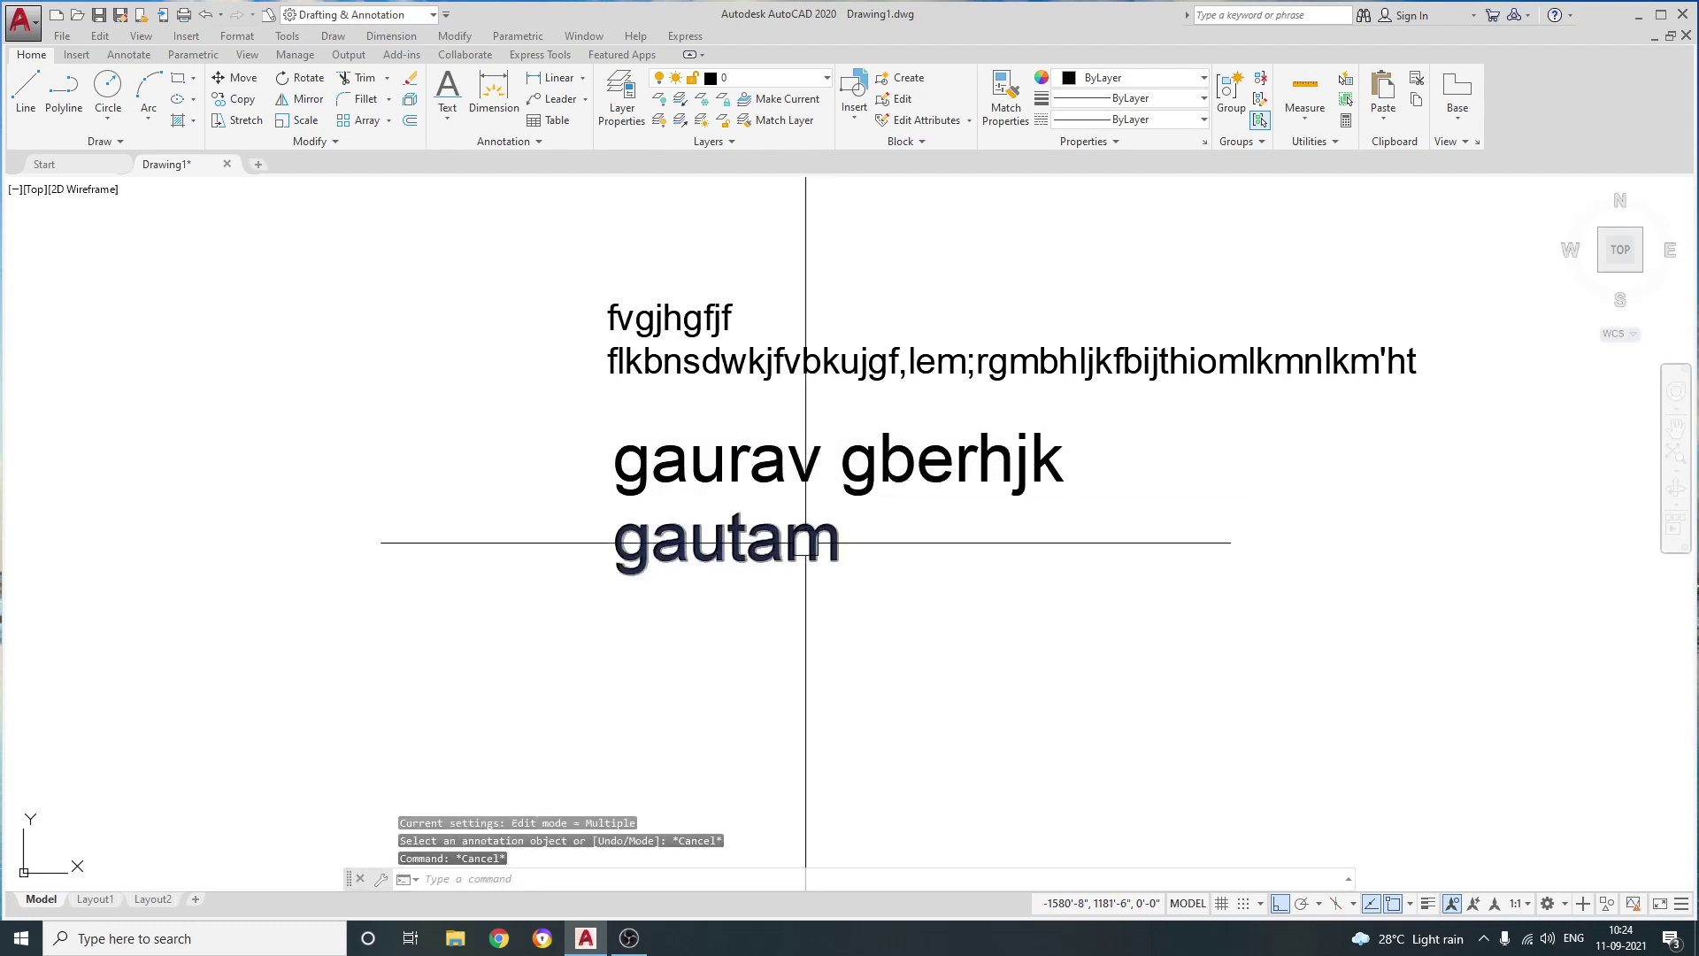
Select and deselect the gaurav gberhjk and gautam lines in turn.
left_click(818, 617)
left_click(706, 484)
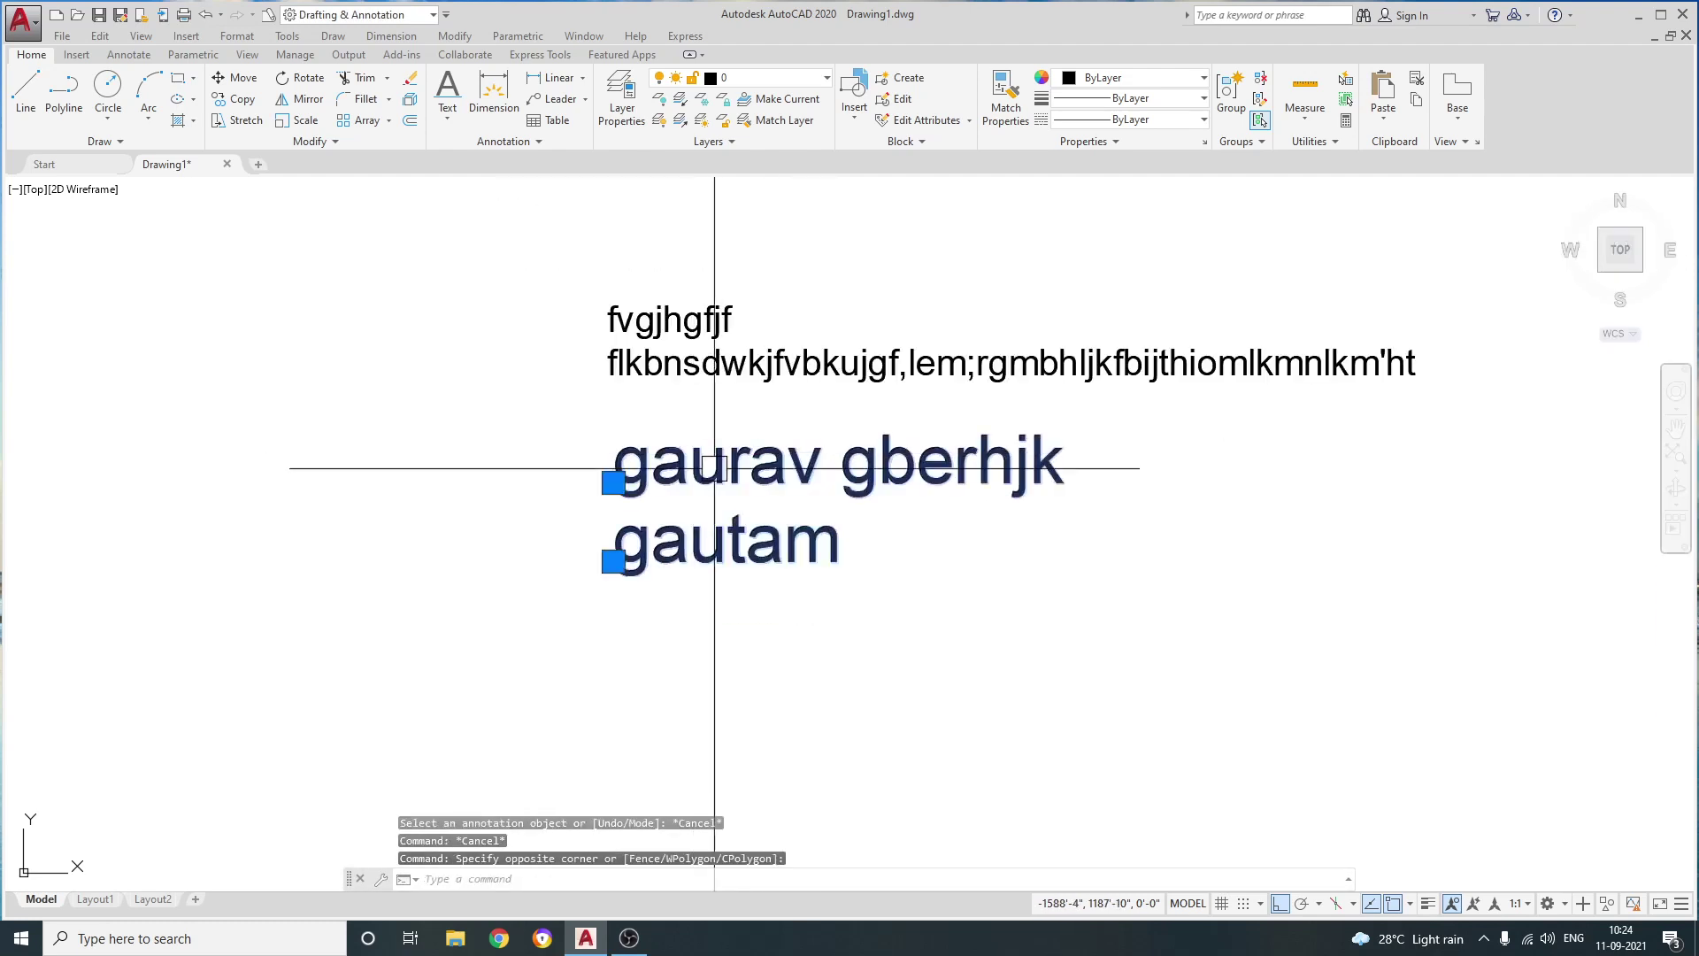
key("Escape")
left_click(762, 554)
key("Escape")
left_click(742, 472)
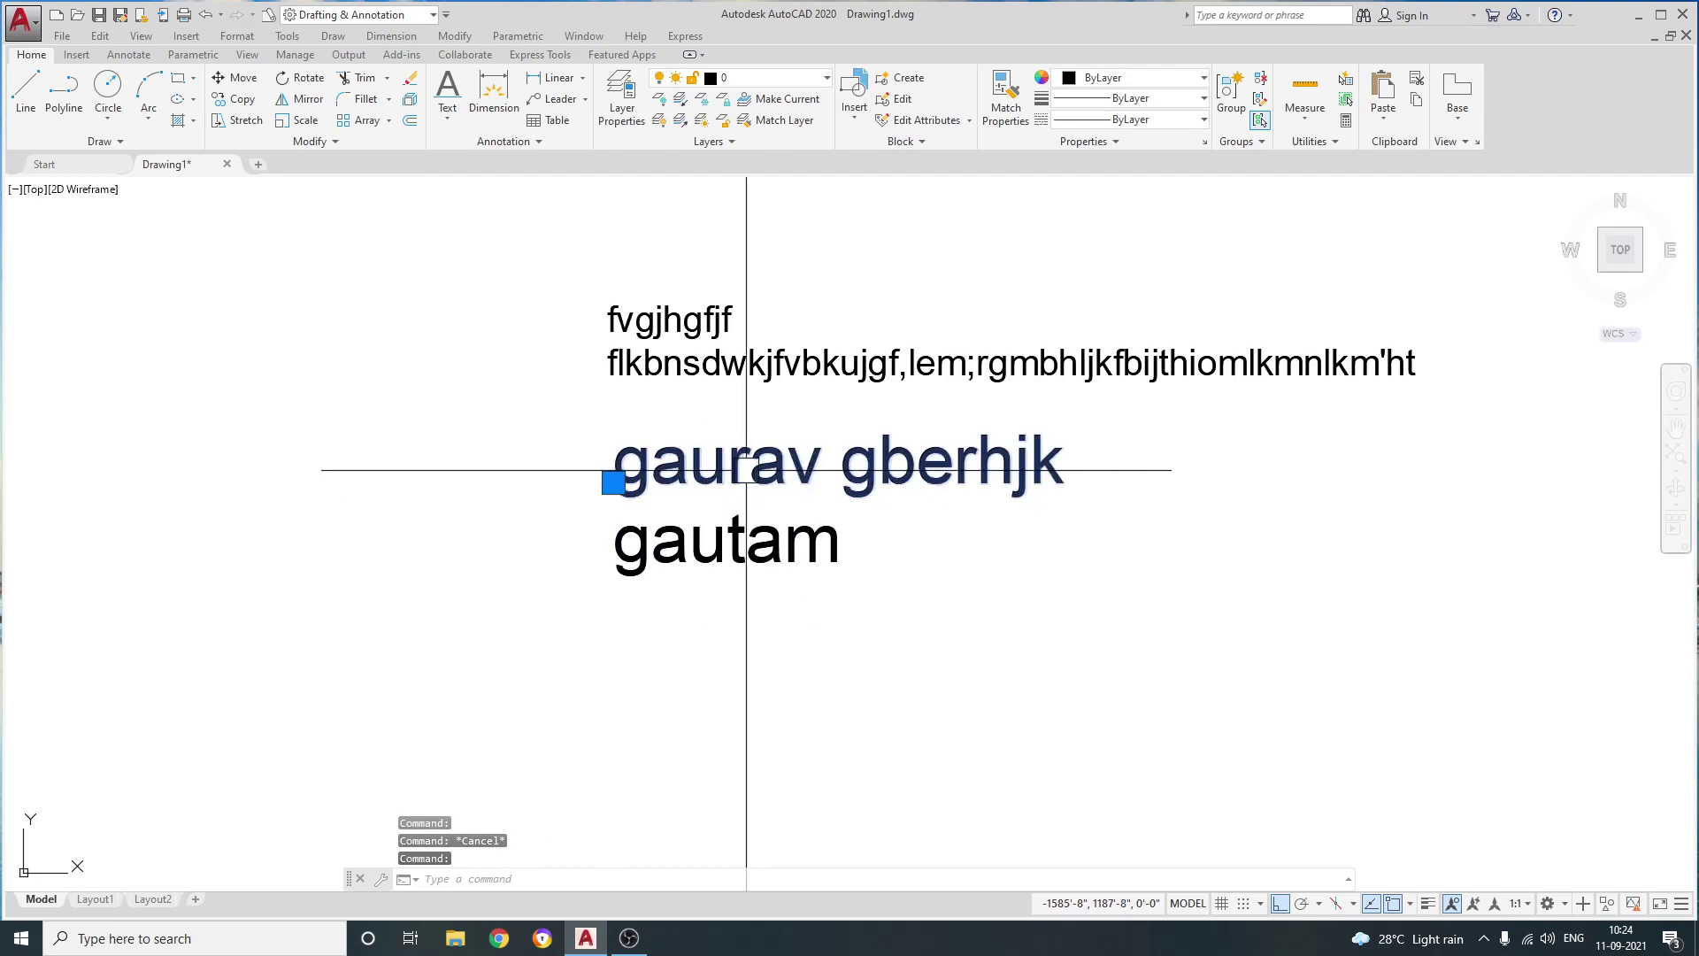
key("Escape")
left_click(759, 555)
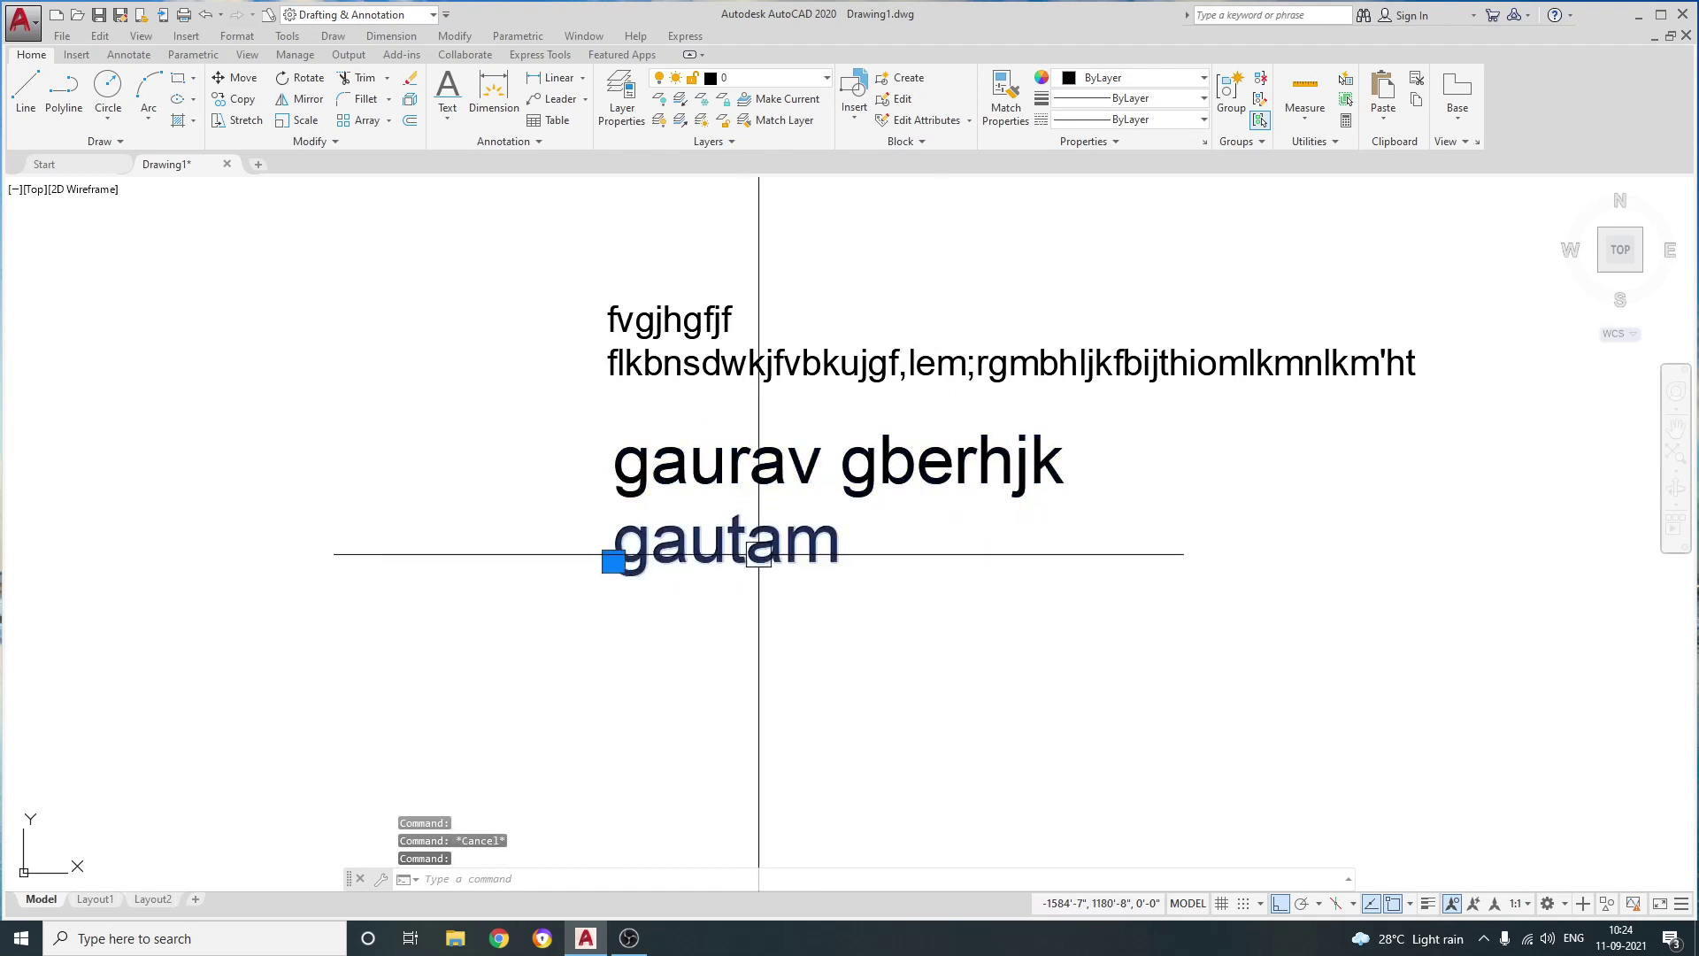
key("Escape")
Add two new lines to the note above the names.
middle_click_drag(796, 296, 754, 347)
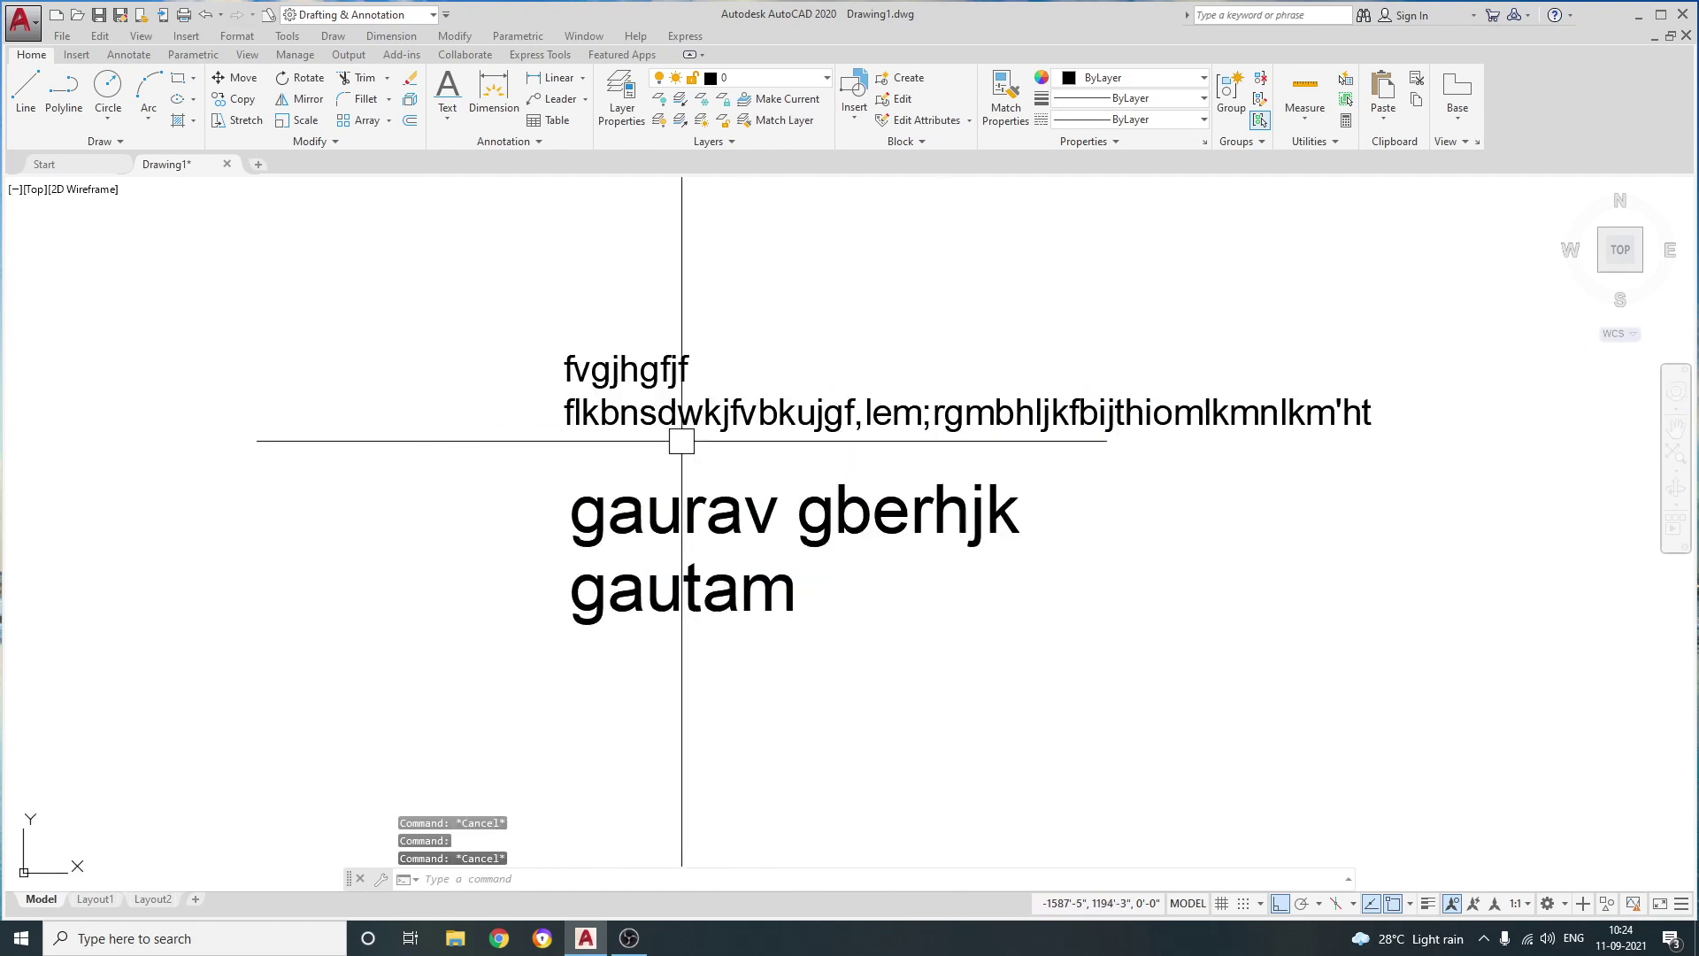
double_click(743, 395)
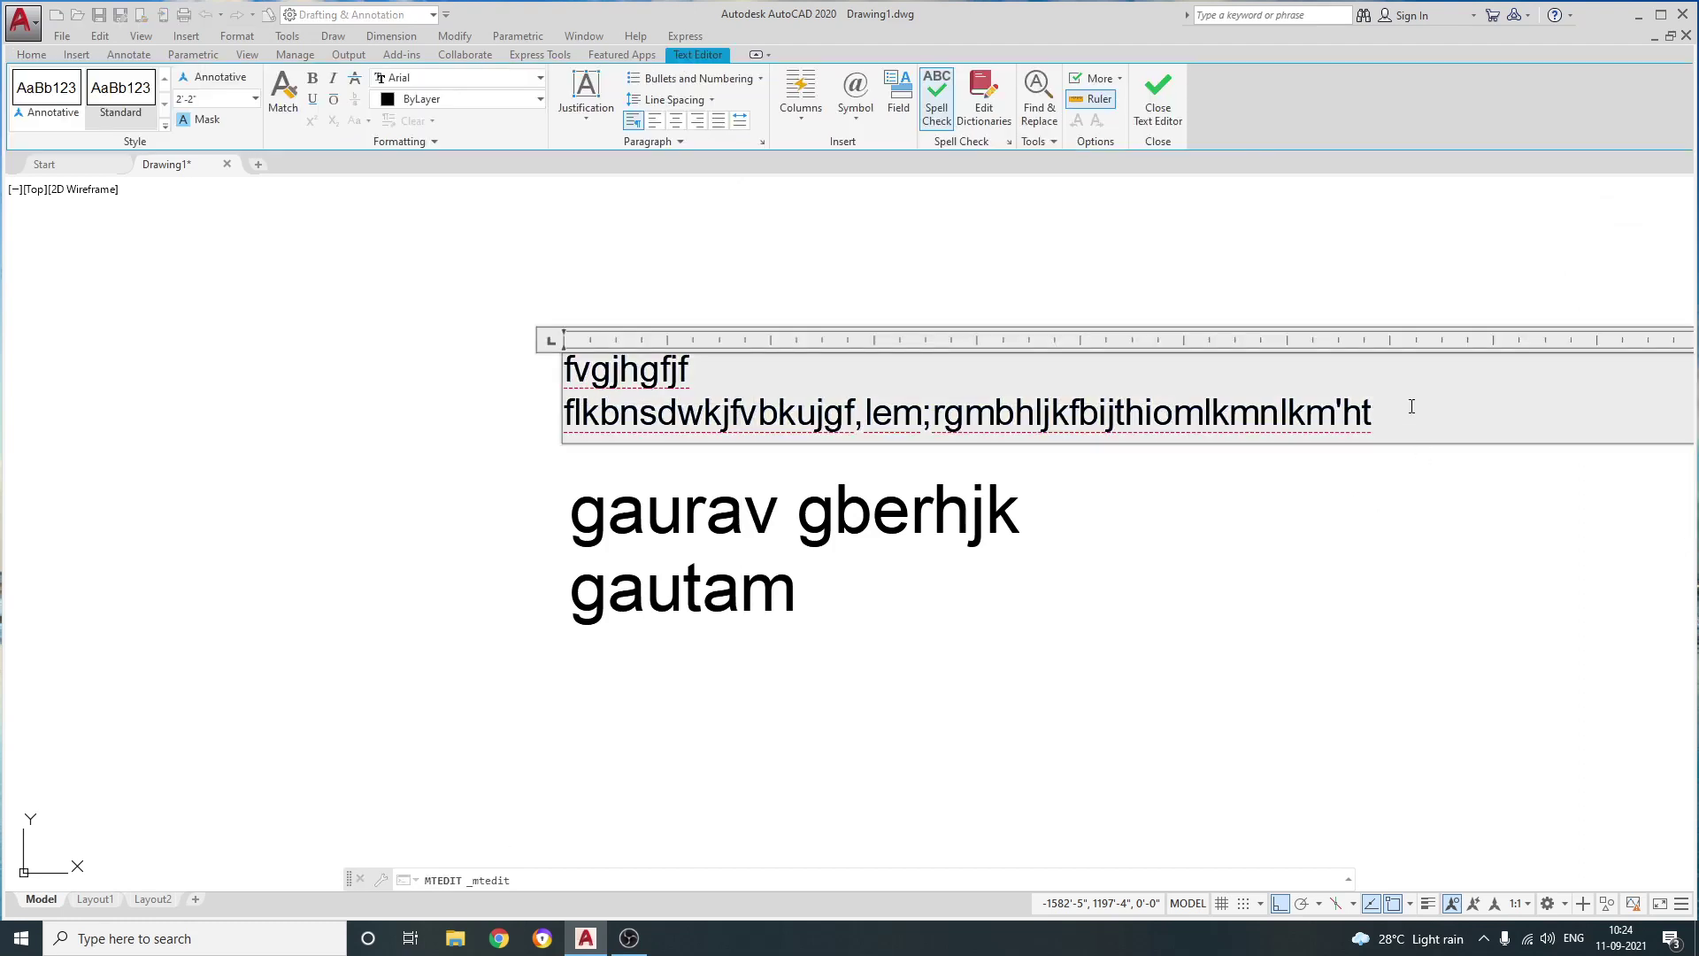
key("Return")
type("fgfywgfuib")
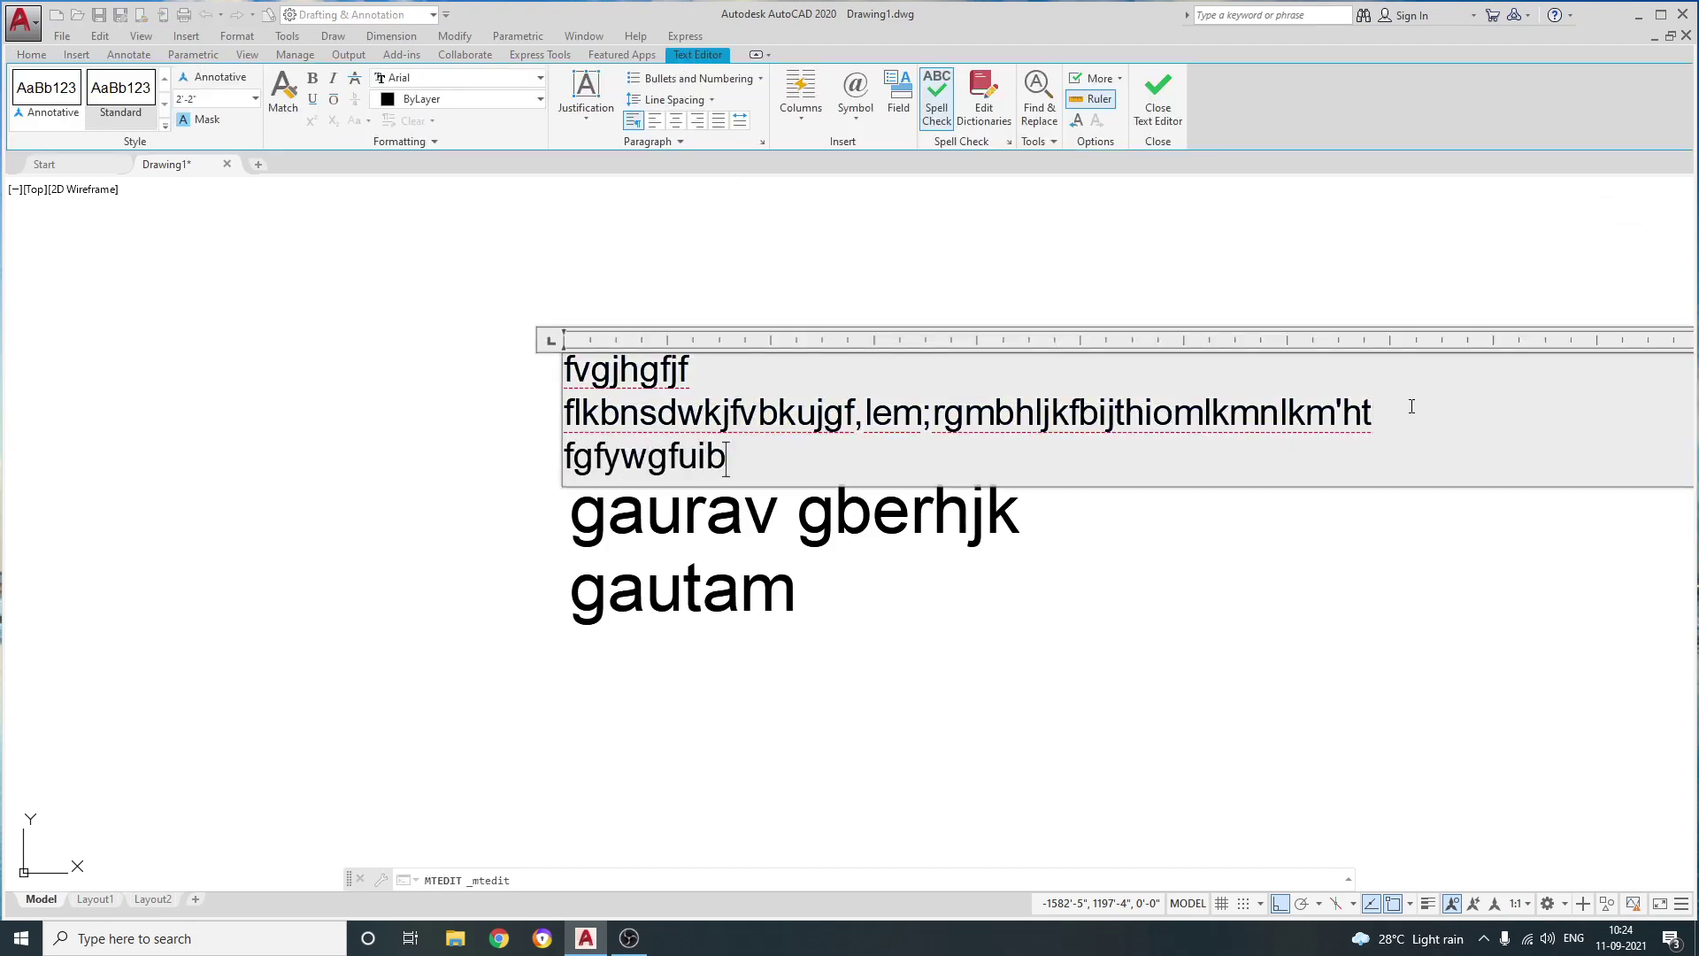
key("Return")
type("fjkbfukhsgb")
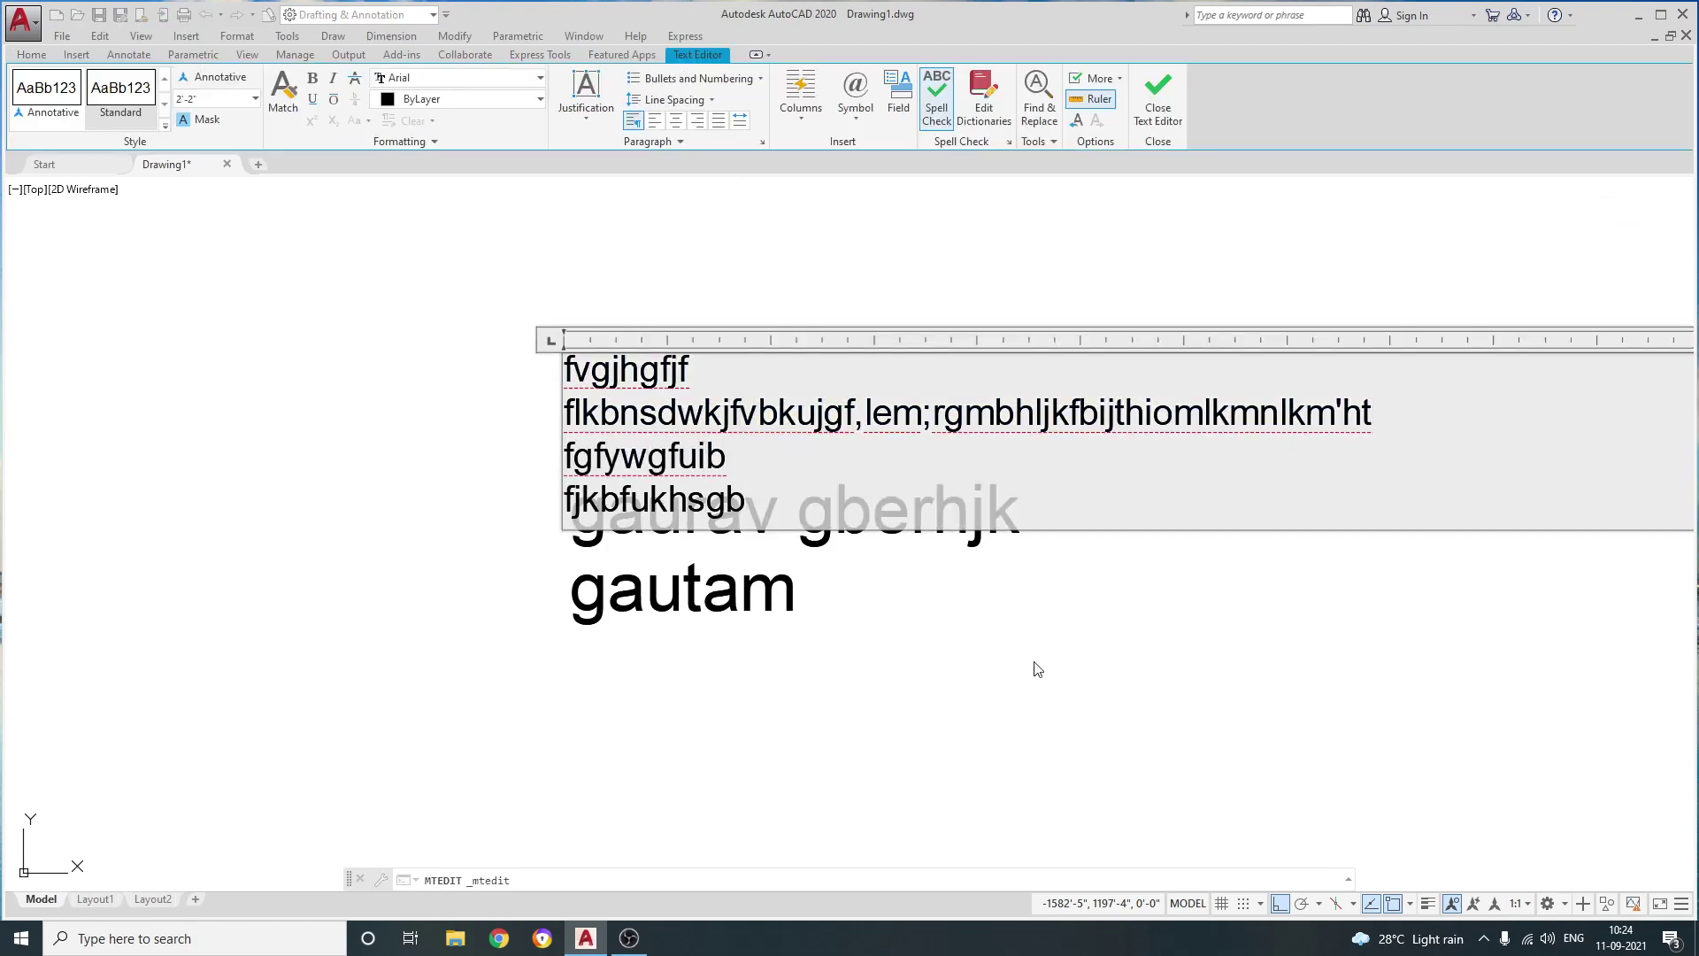
left_click(1039, 669)
Erase all three text objects from the drawing.
left_click(1410, 243)
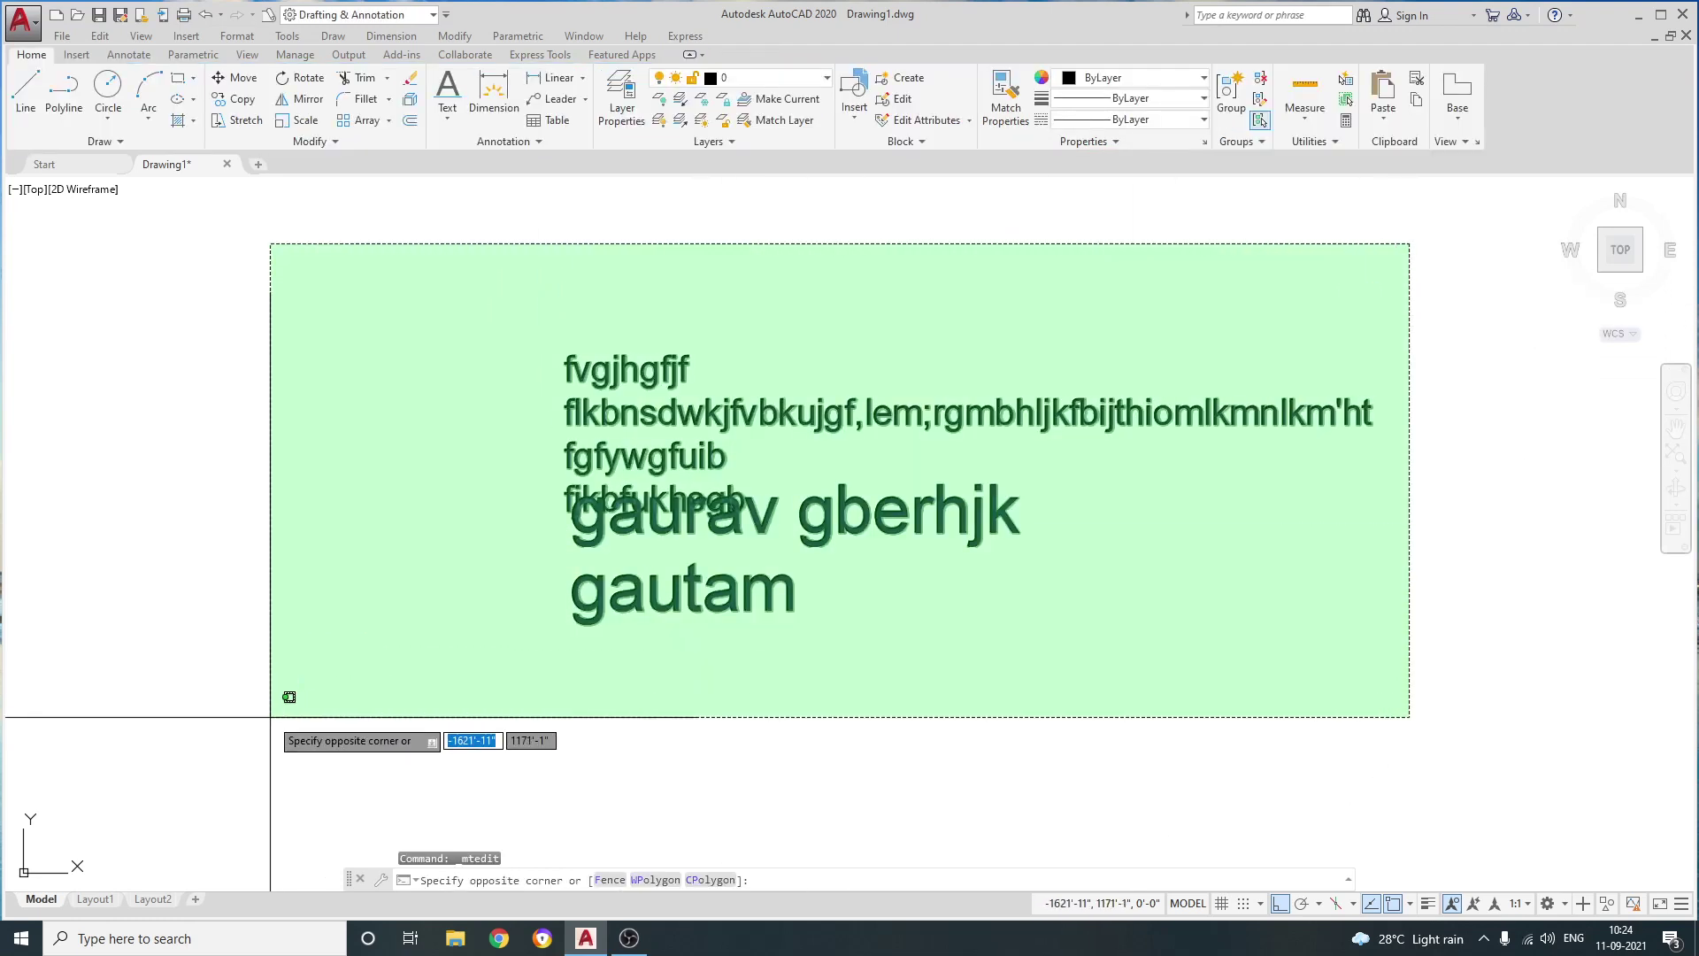
left_click(270, 716)
type("e")
key("Return")
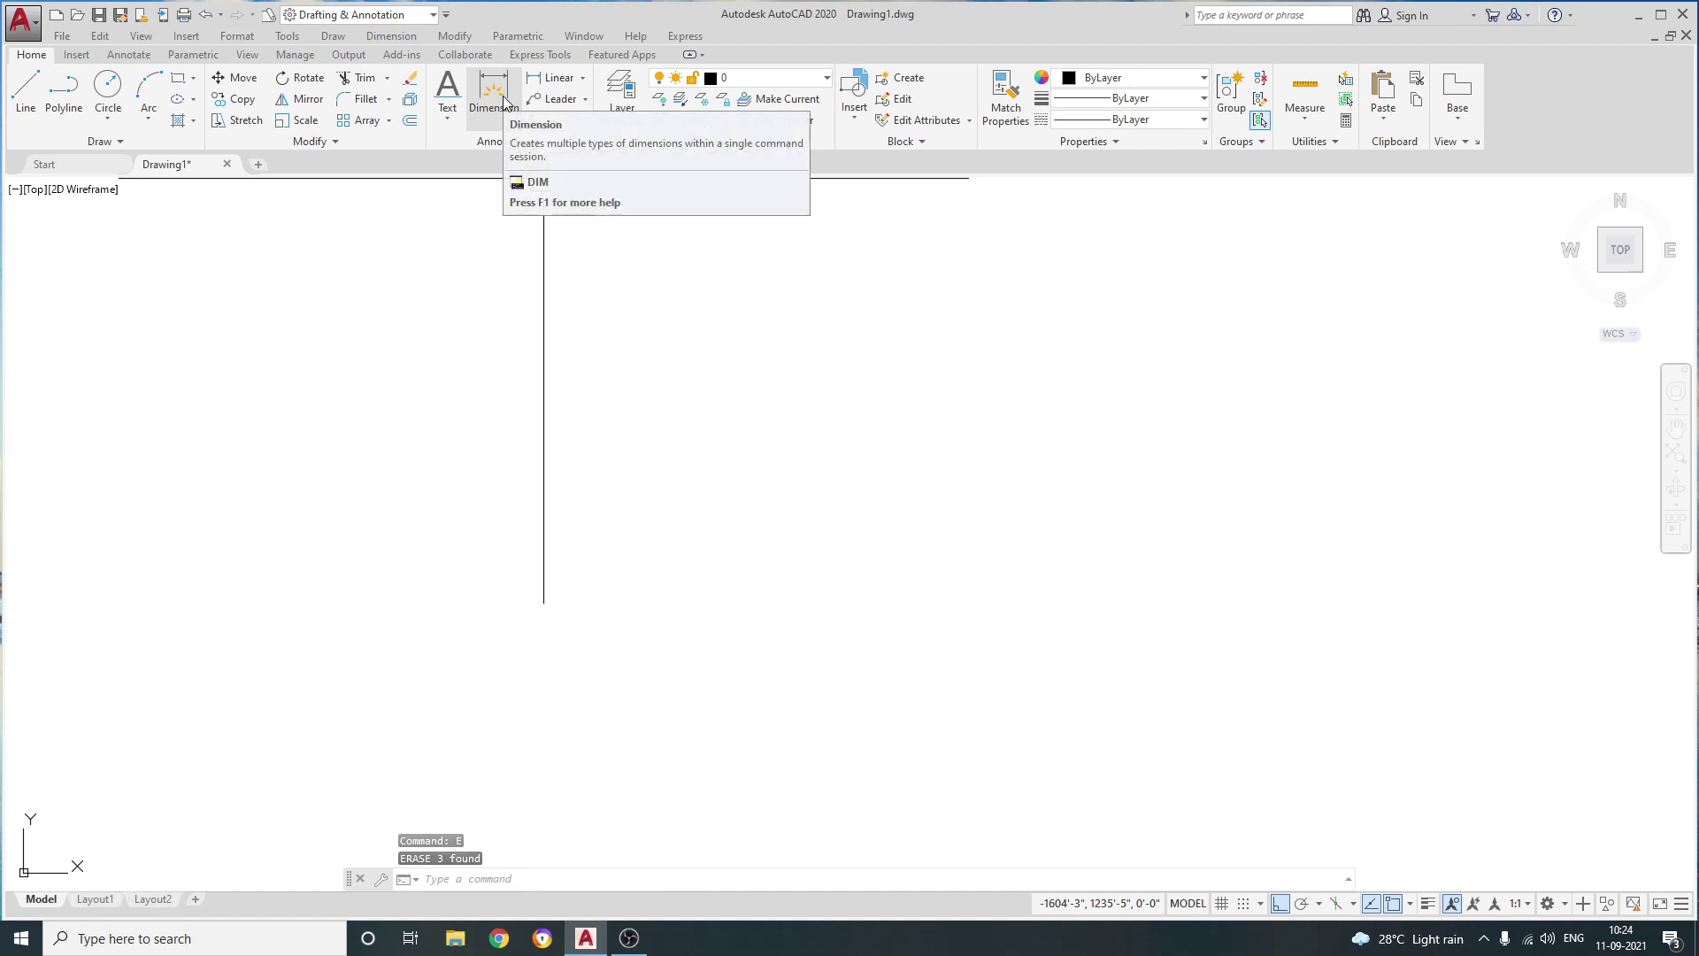
Draw a stray line with LINE, then erase it.
type("l")
key("Return")
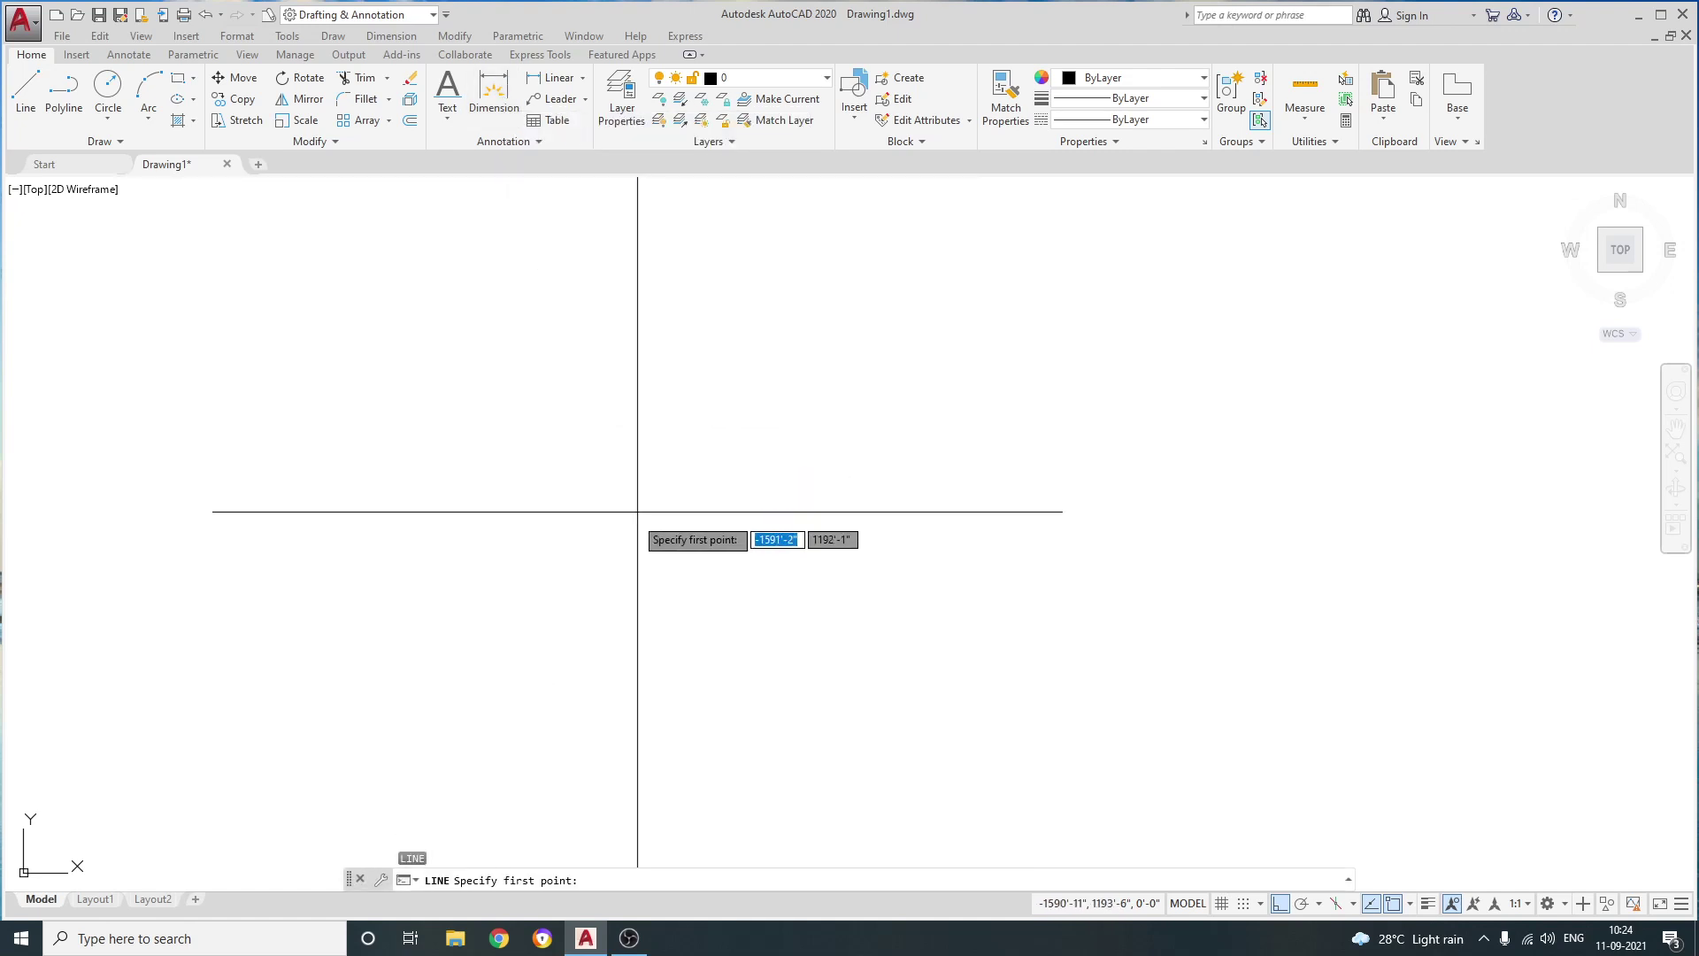
left_click(535, 483)
left_click(1177, 573)
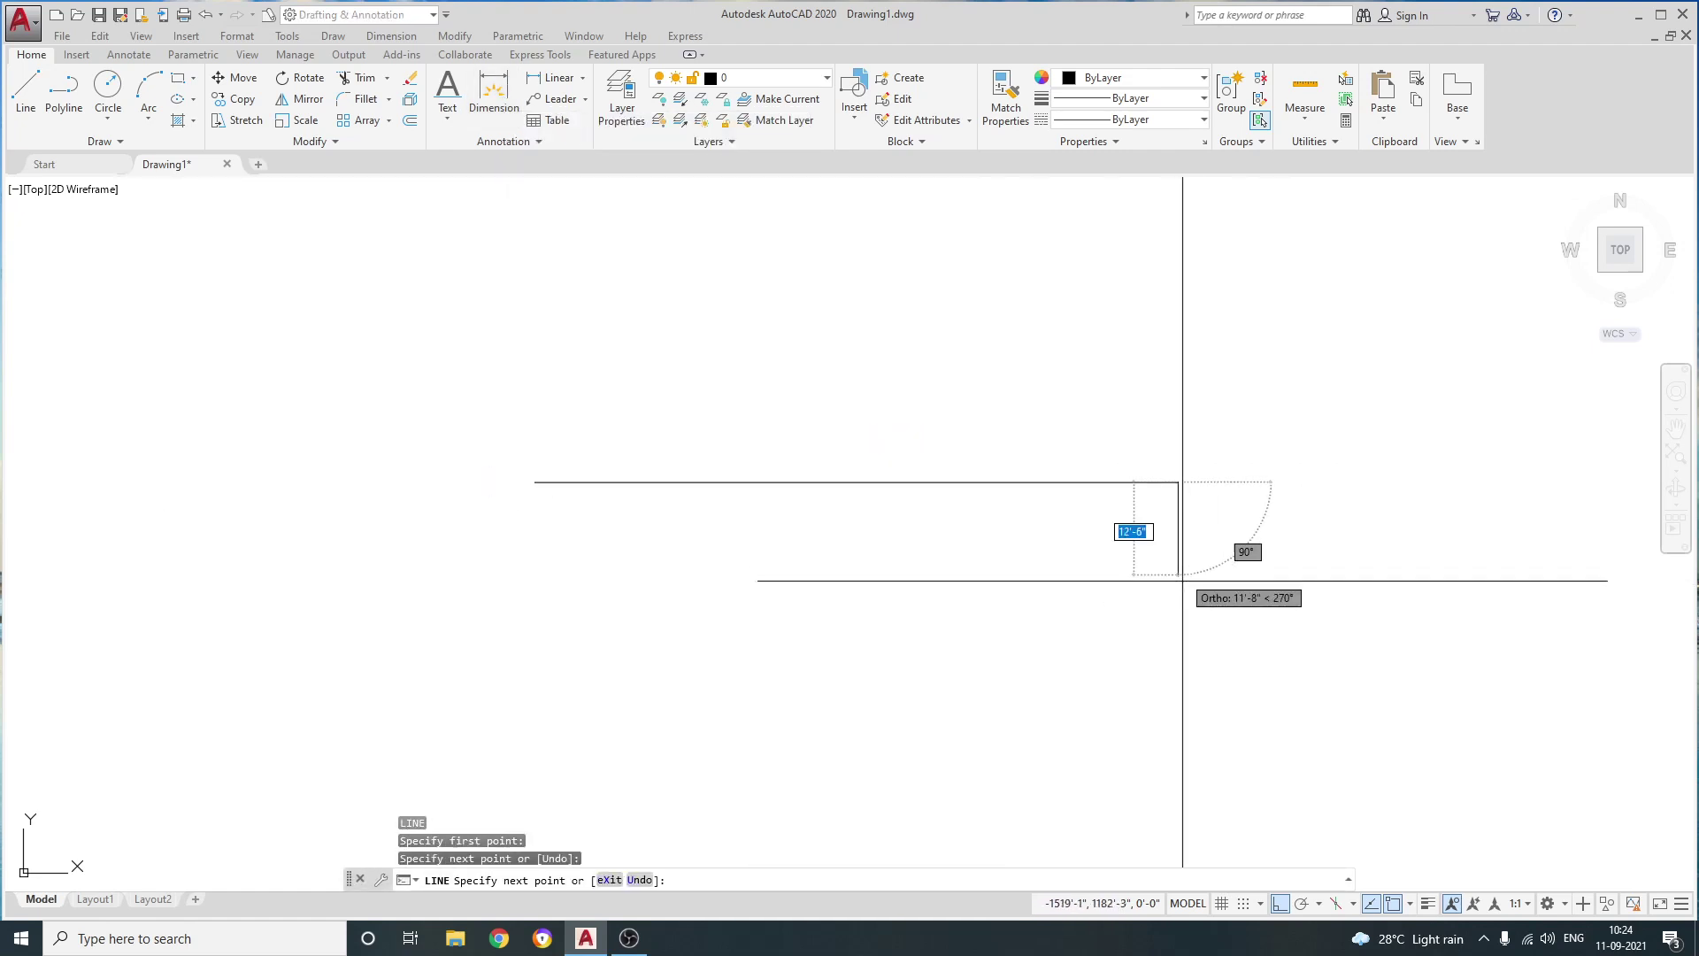
key("Escape")
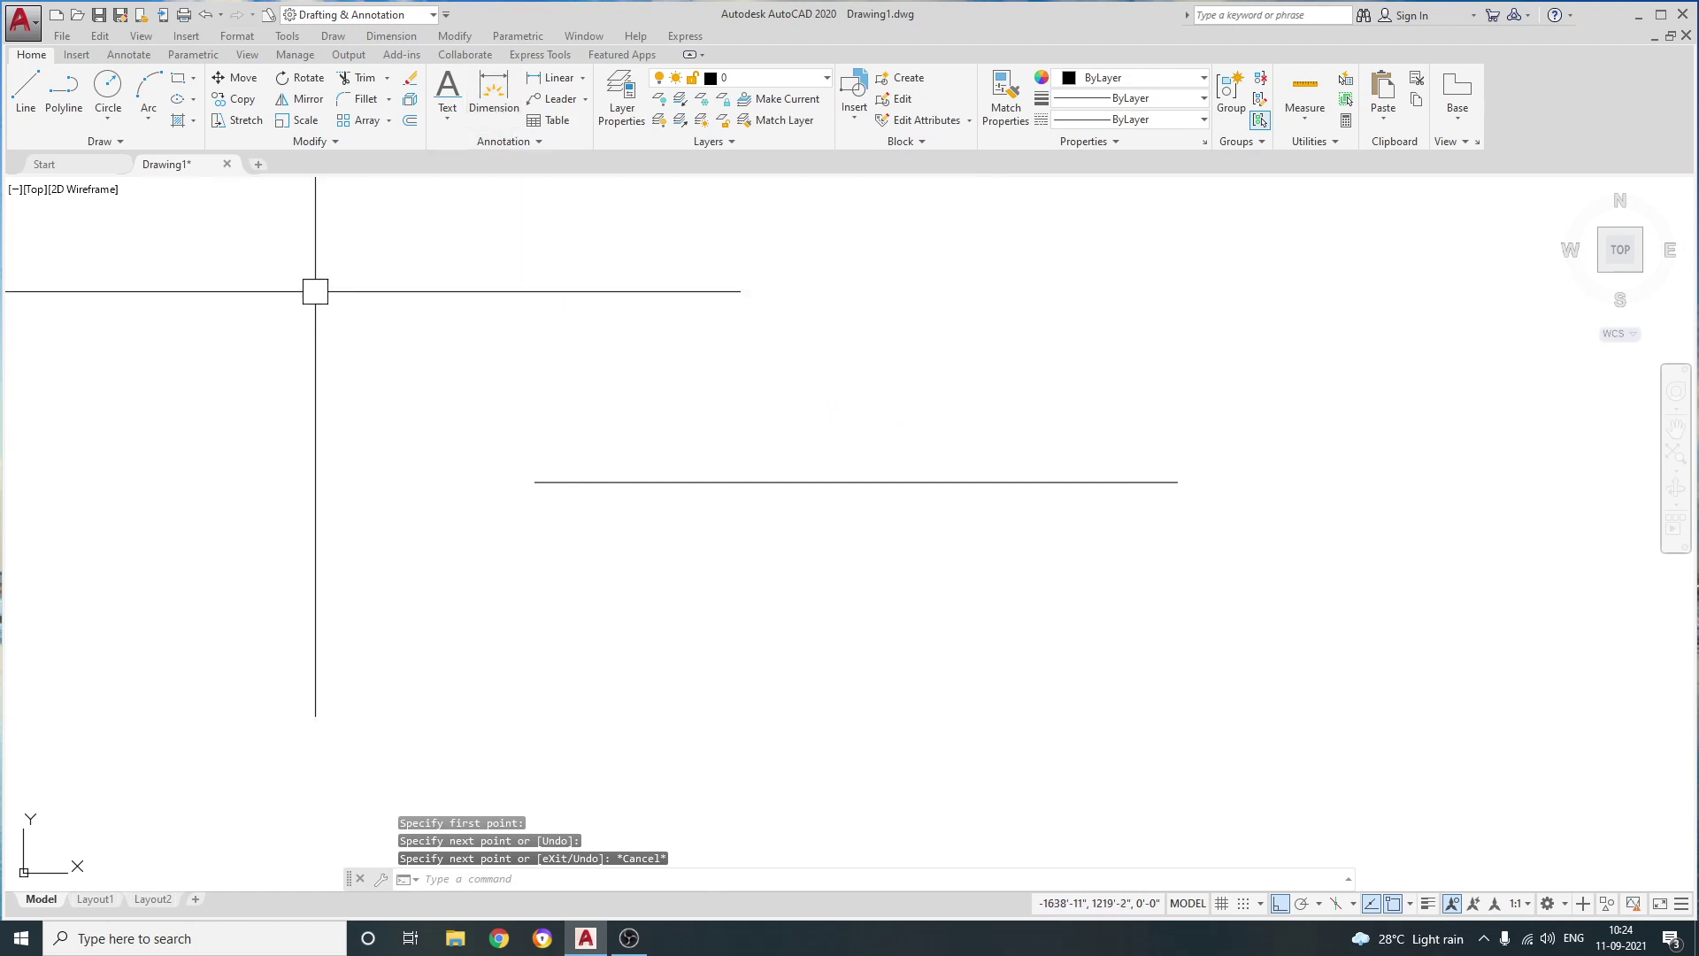
left_click(932, 454)
left_click(823, 620)
type("e")
key("Return")
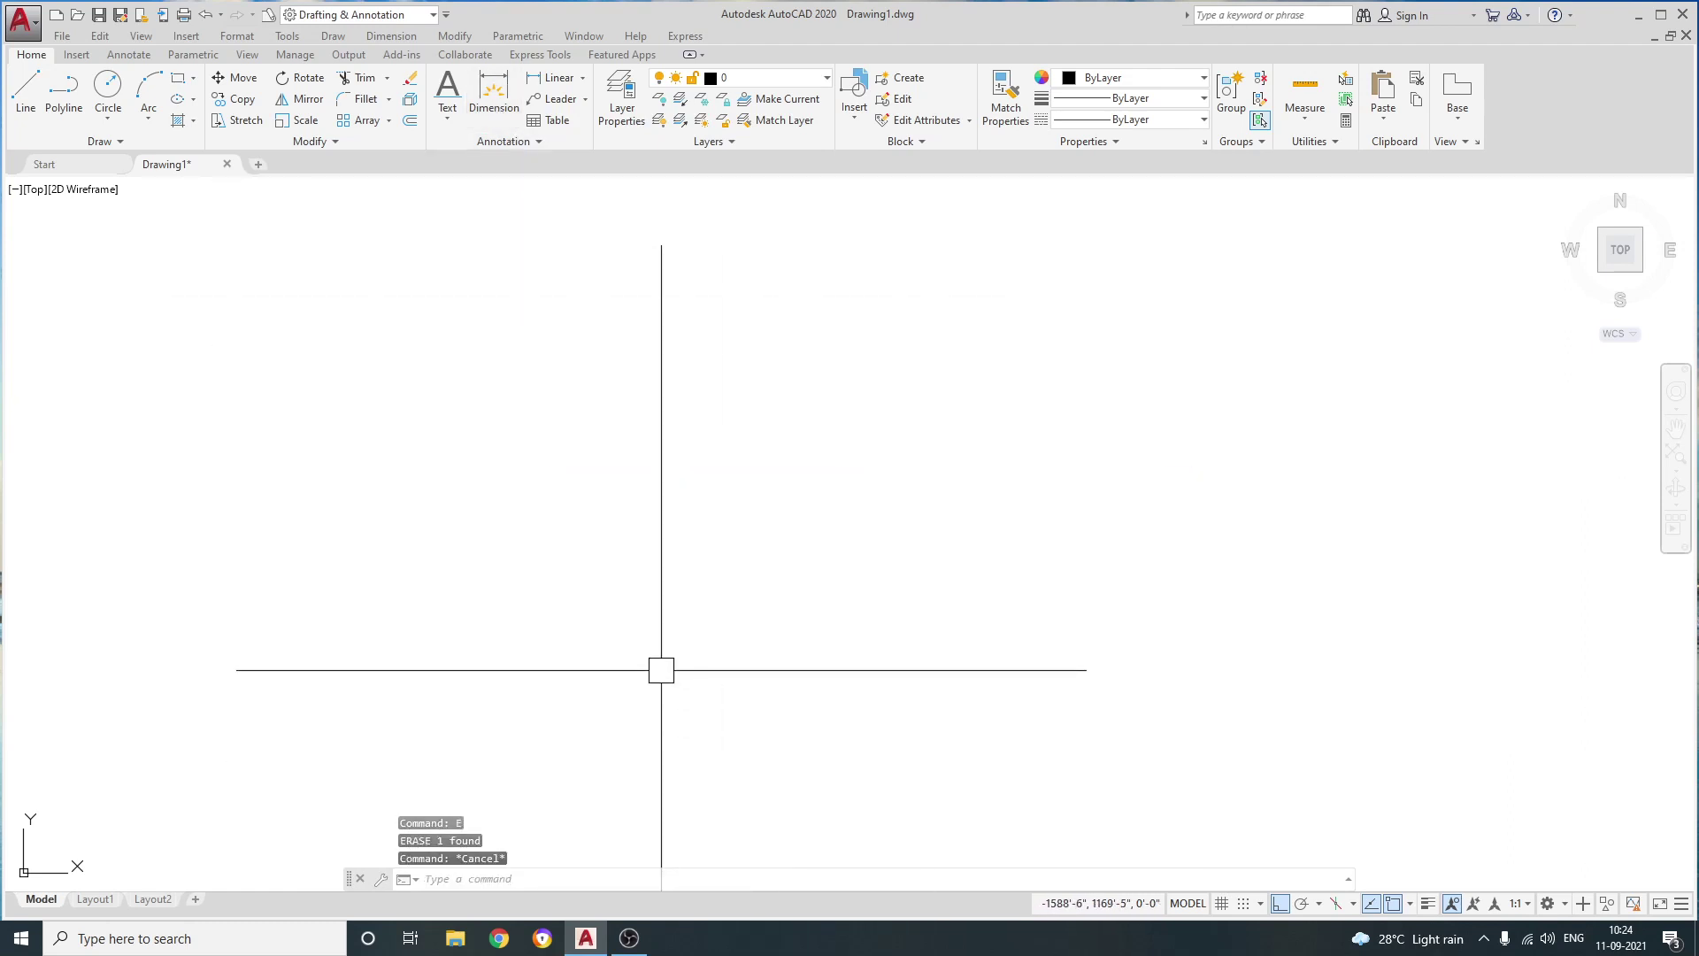
Draw a new horizontal line 20' long.
type("l")
key("Return")
left_click(486, 390)
type("20'")
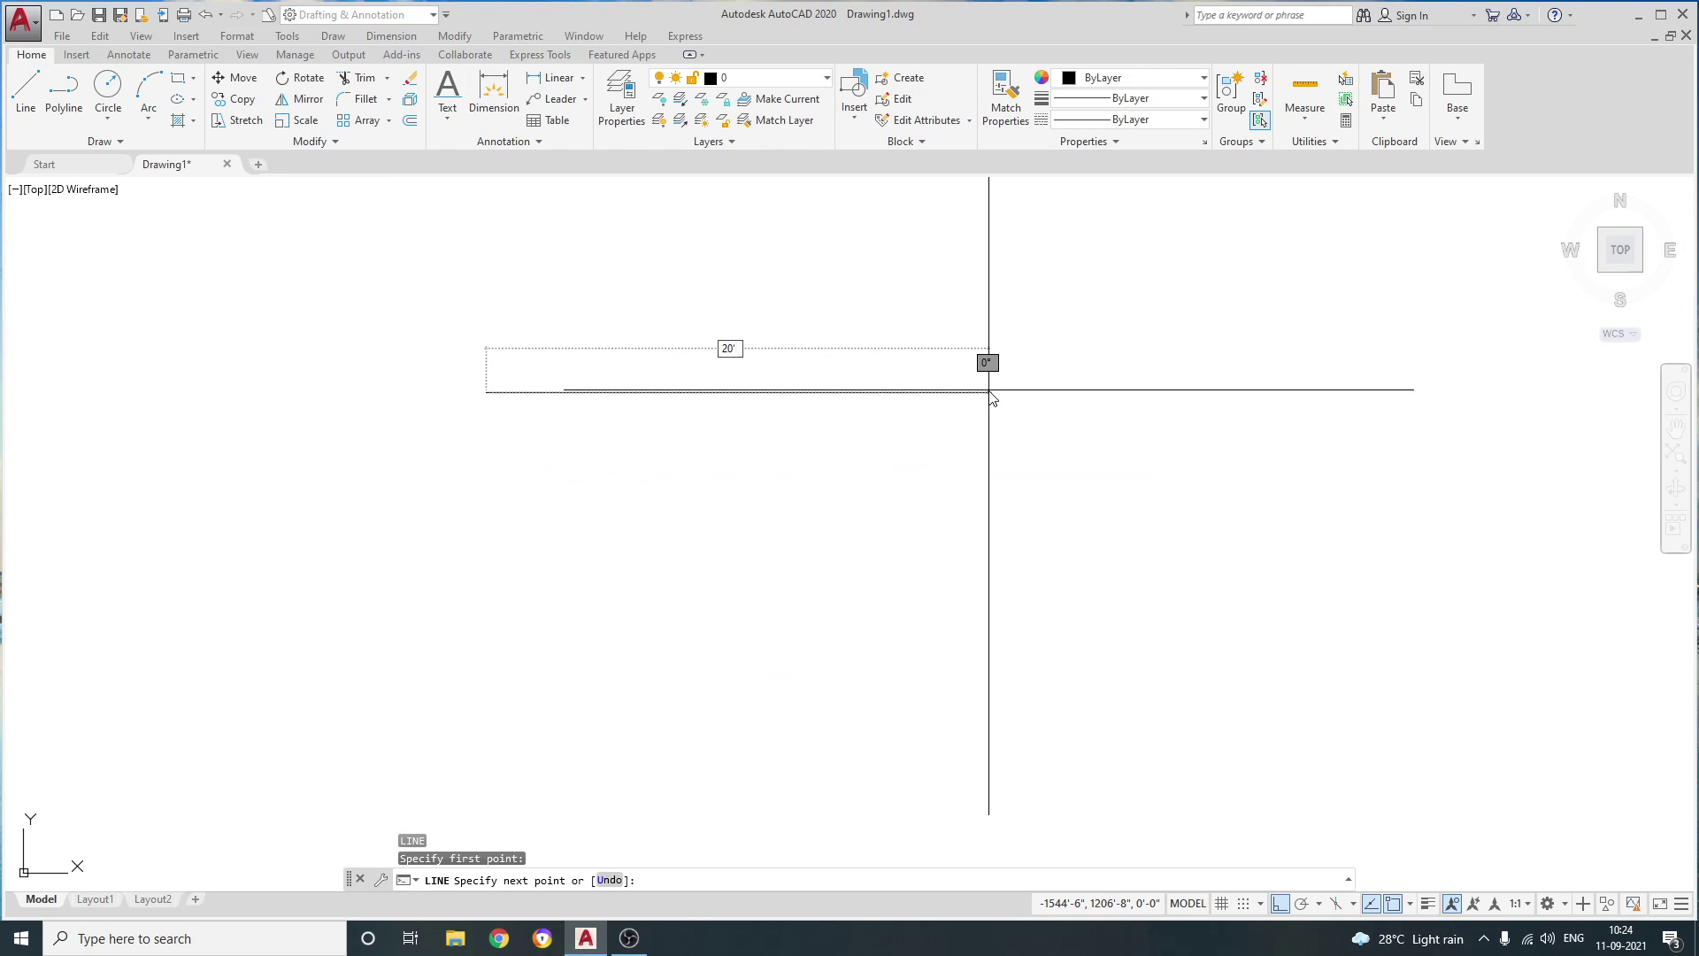
key("Return")
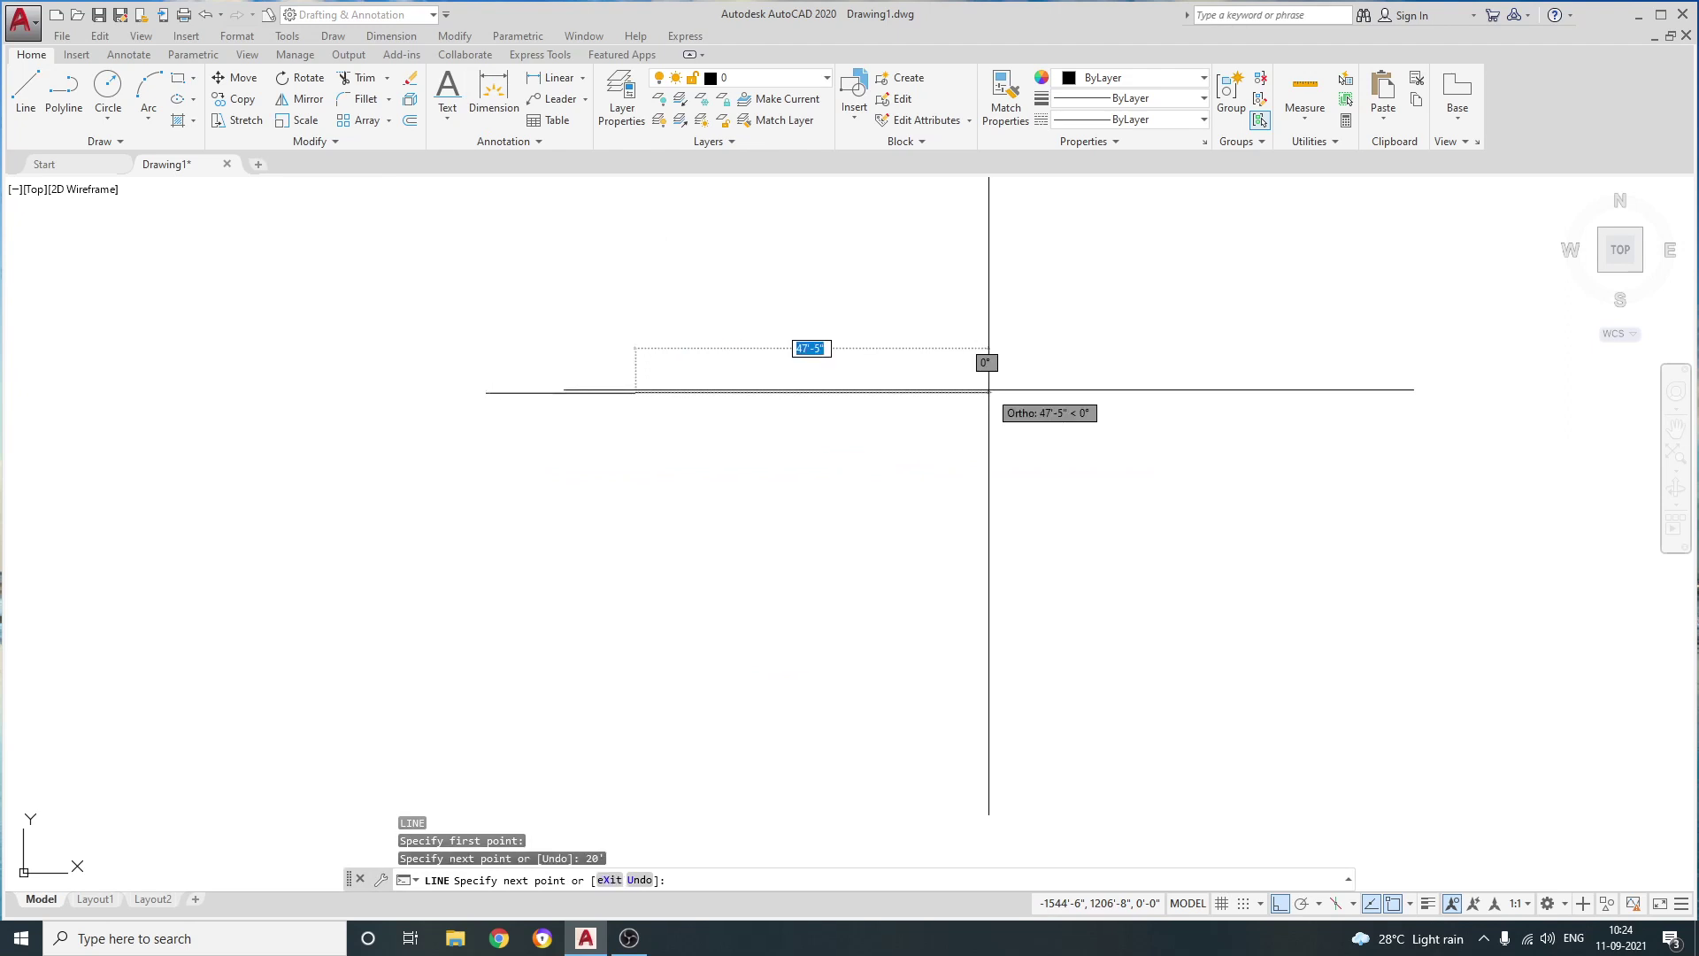
key("Return")
middle_click_drag(896, 440, 1017, 502)
scroll(634, 439, "up", 2)
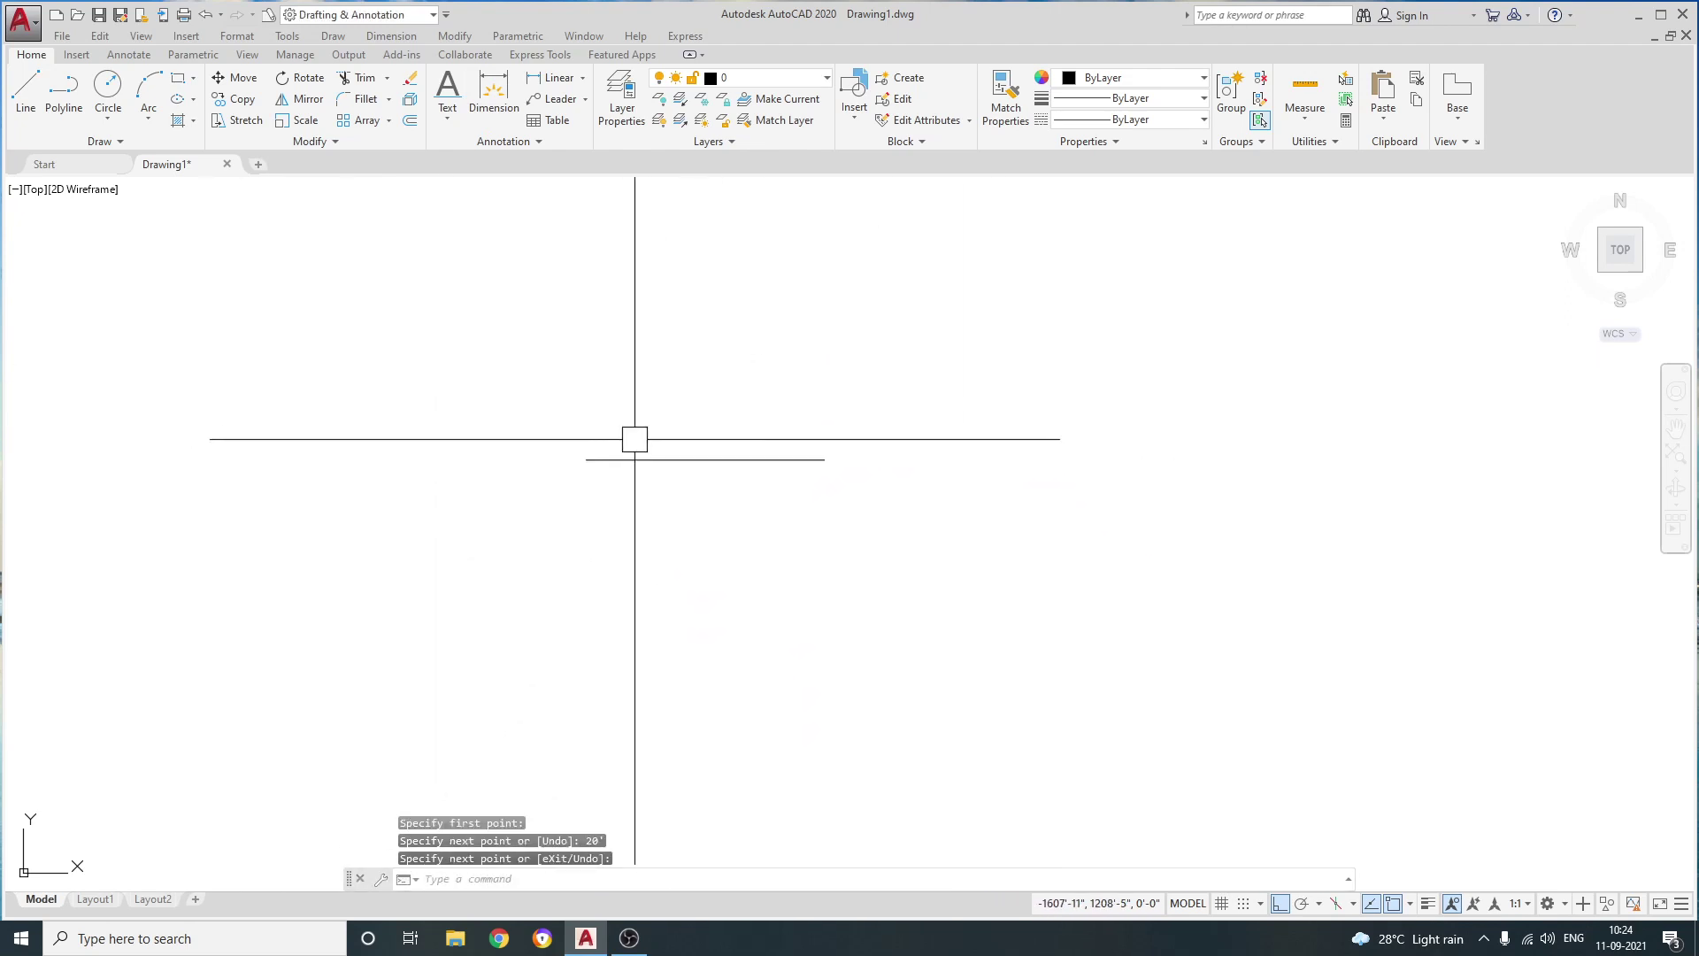
Add a 20' linear dimension between the line's endpoints, placed above it.
left_click(494, 92)
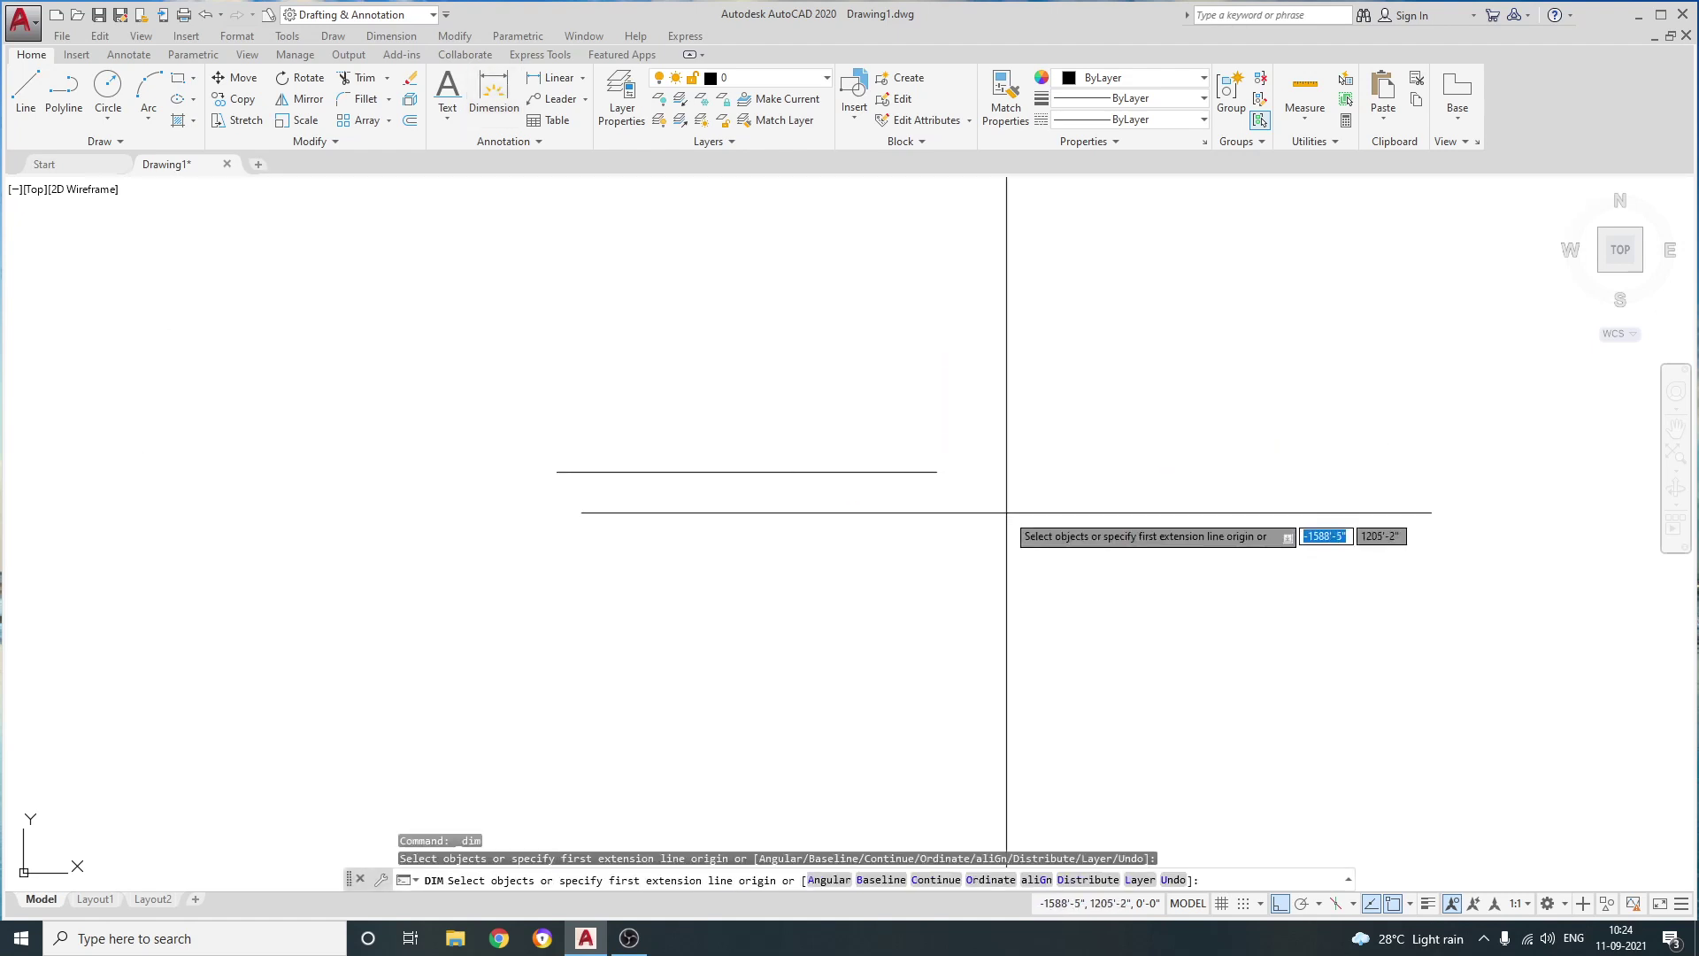
middle_click_drag(569, 524, 686, 440)
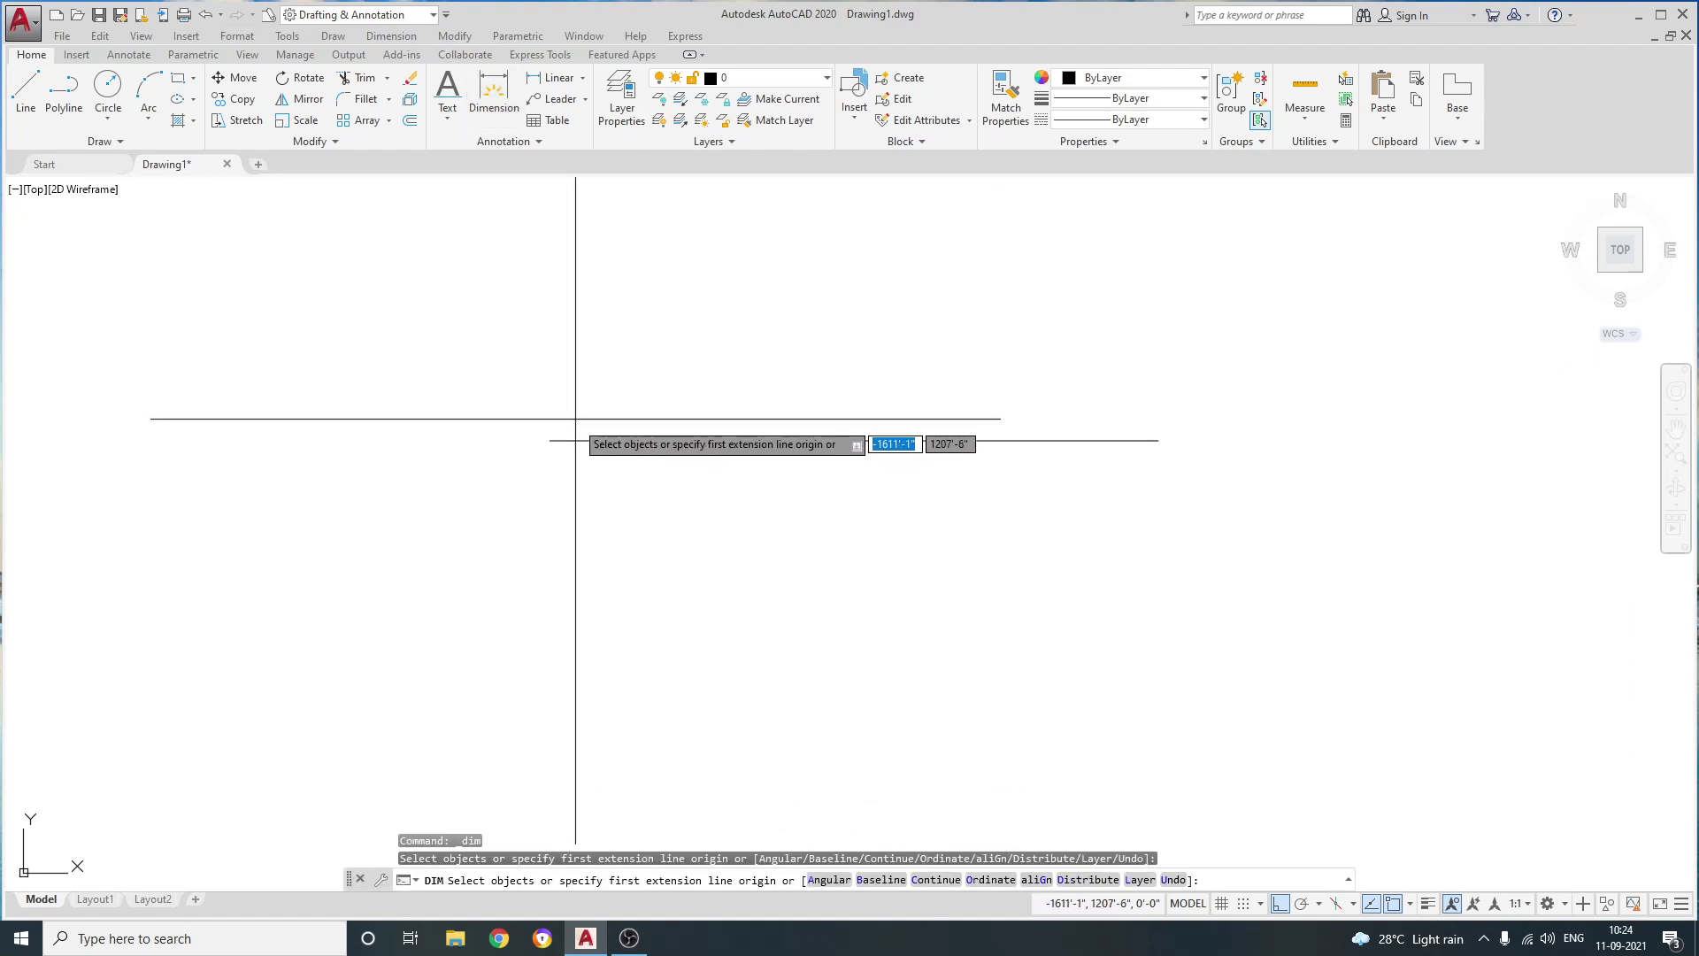
left_click(549, 440)
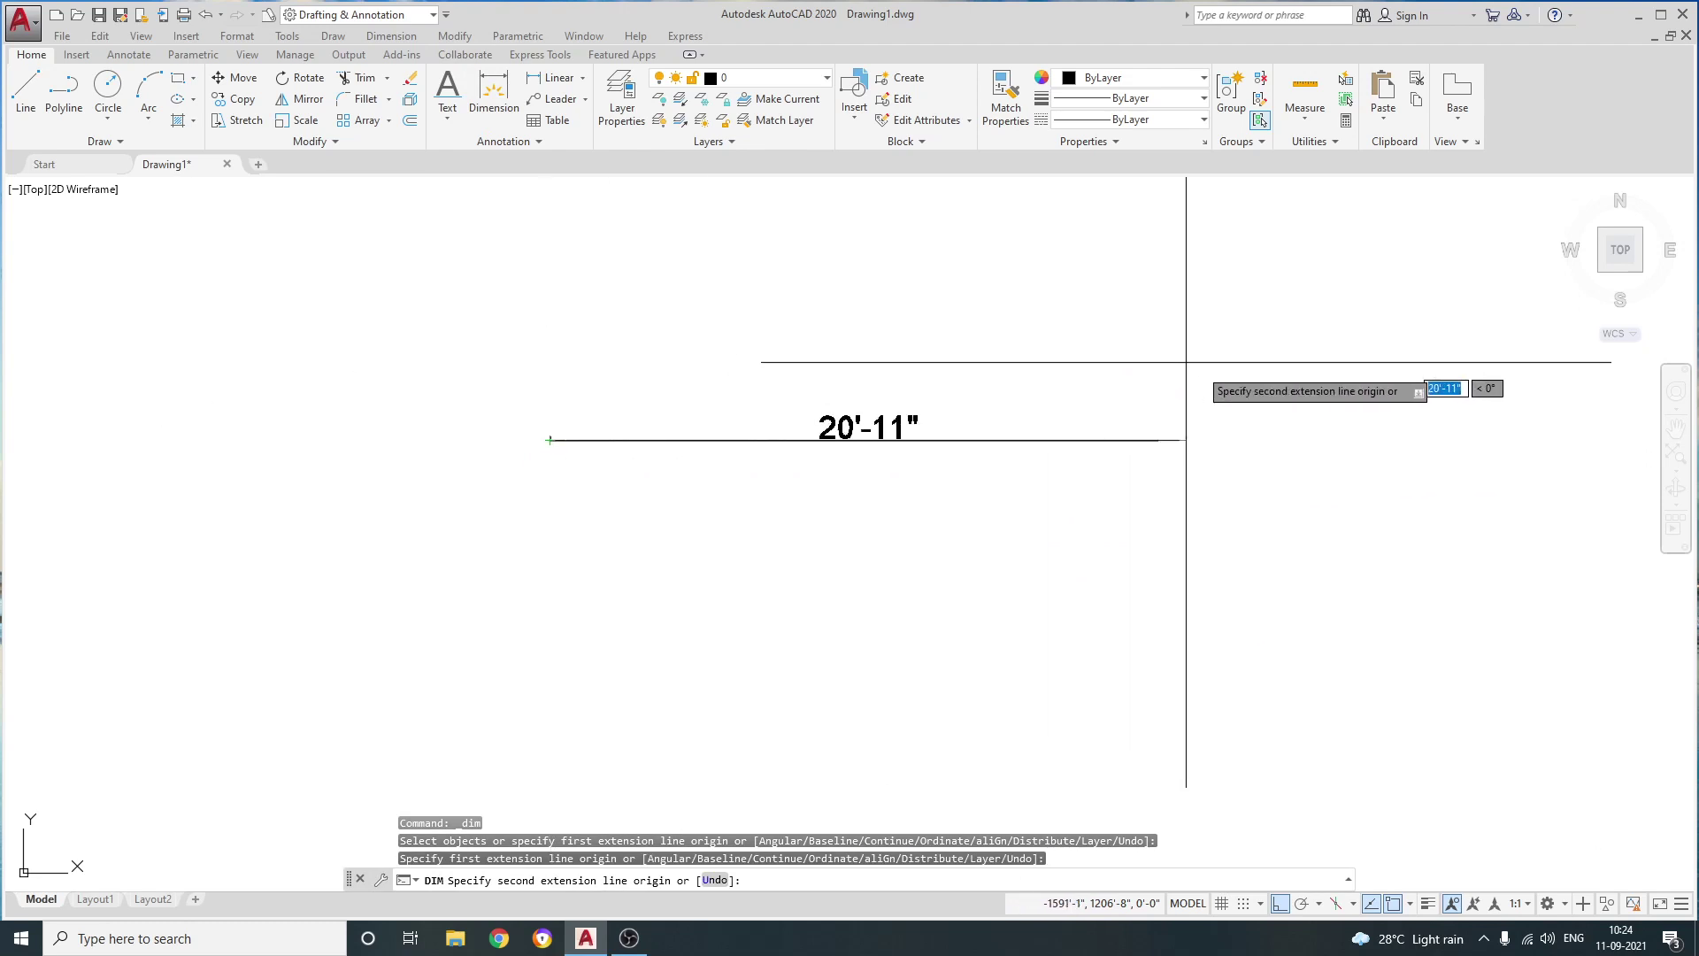
left_click(1158, 440)
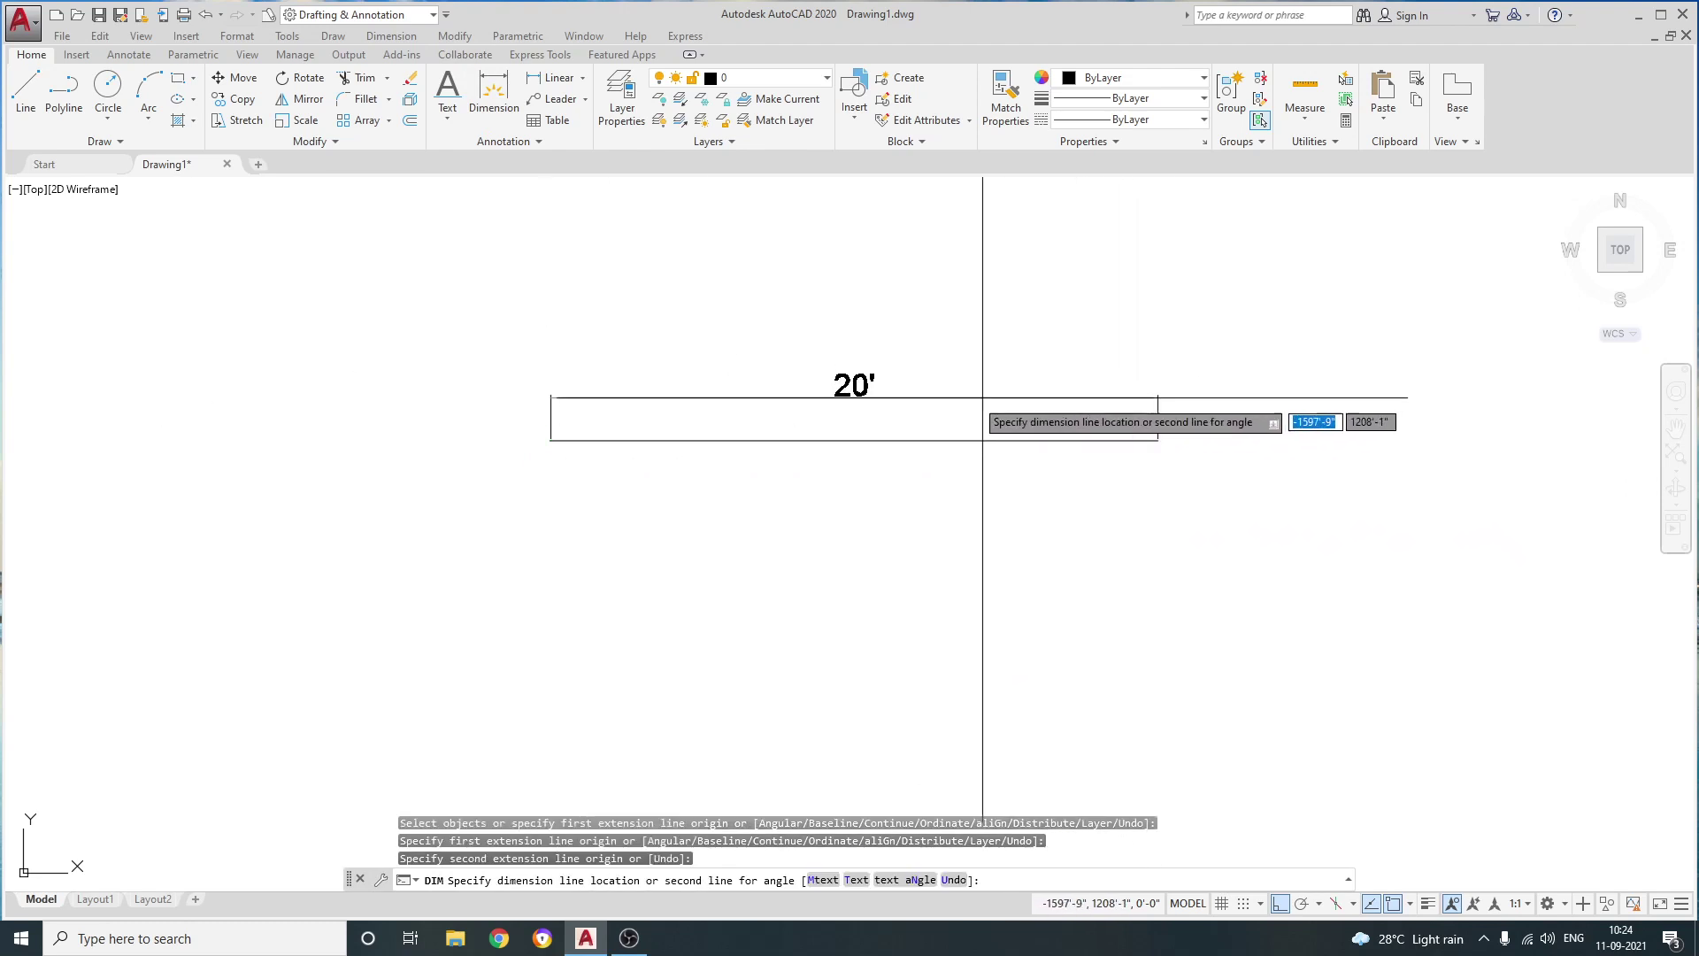
scroll(829, 416, "up", 4)
scroll(850, 418, "down", 2)
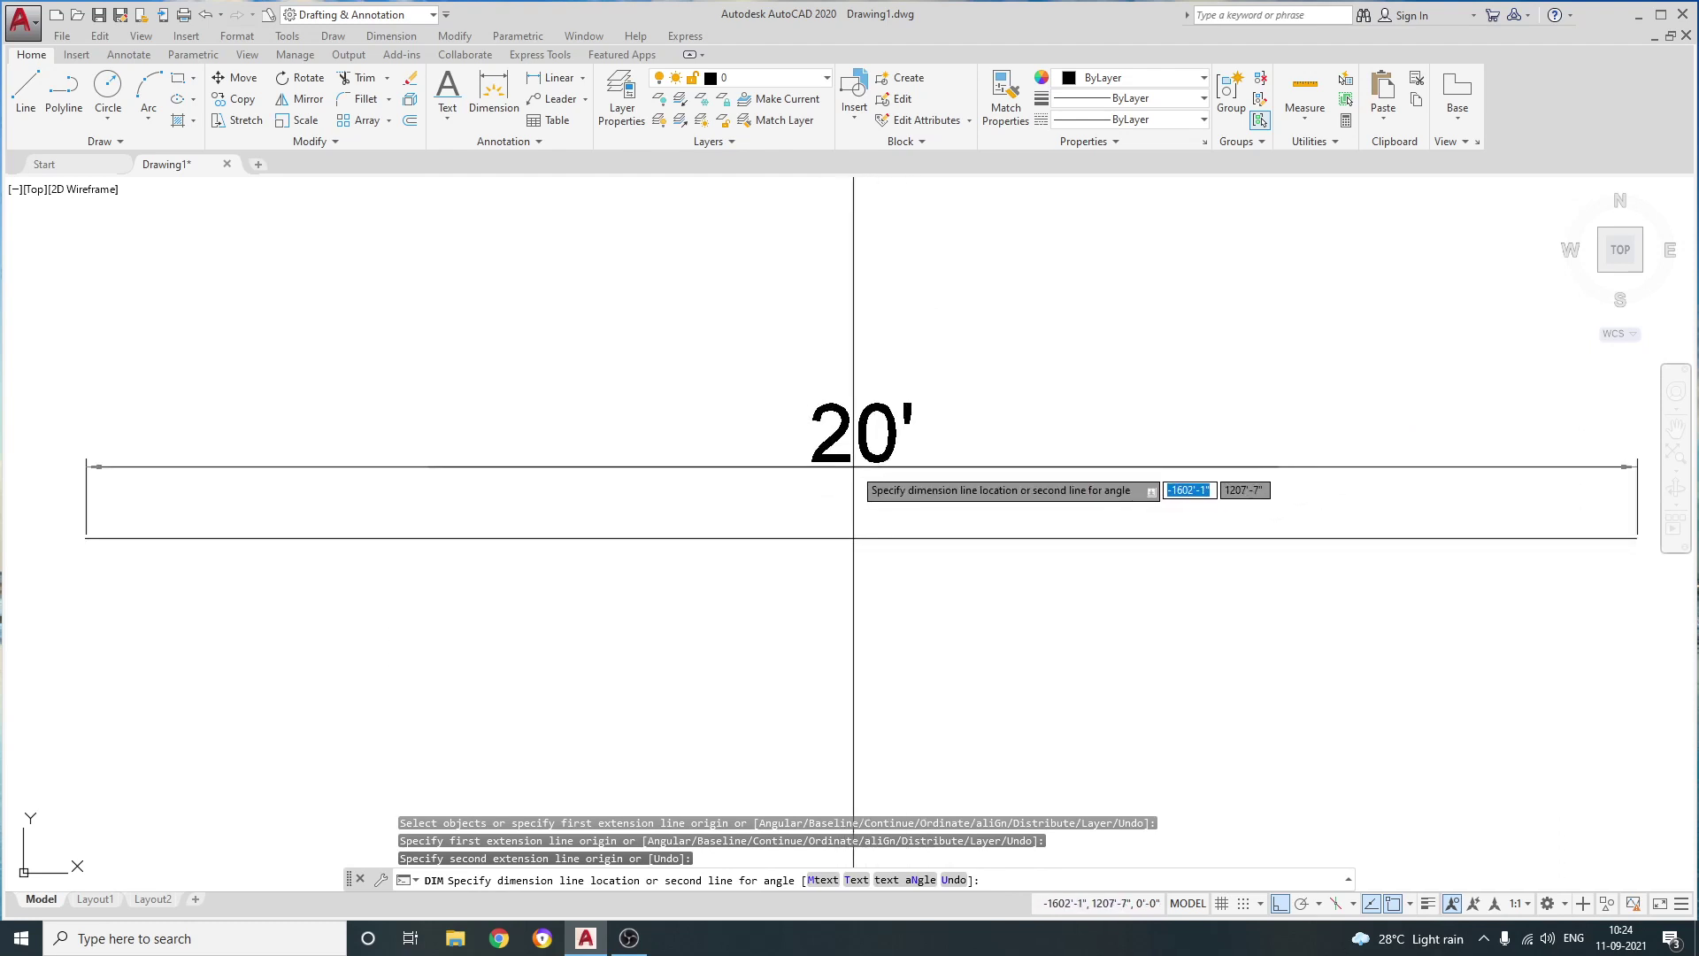
left_click(856, 469)
scroll(531, 421, "down", 2)
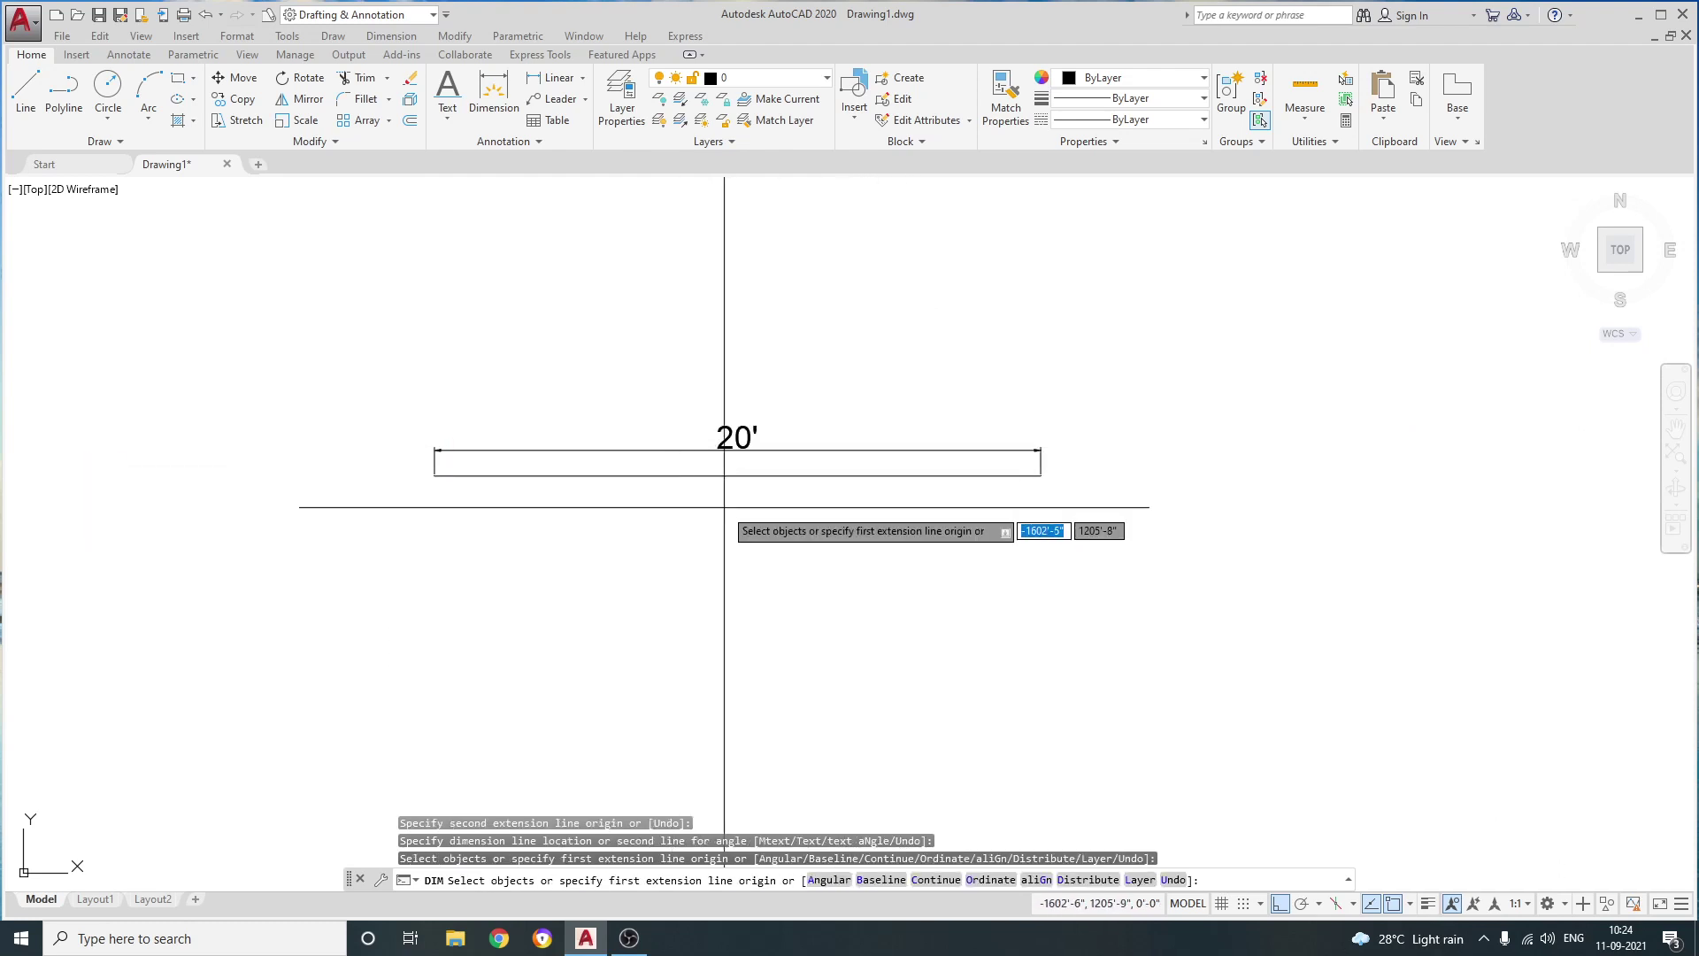
key("Return")
Inspect the dimensioned line and window-select the 20' dimension.
scroll(720, 486, "up", 4)
scroll(818, 455, "down", 2)
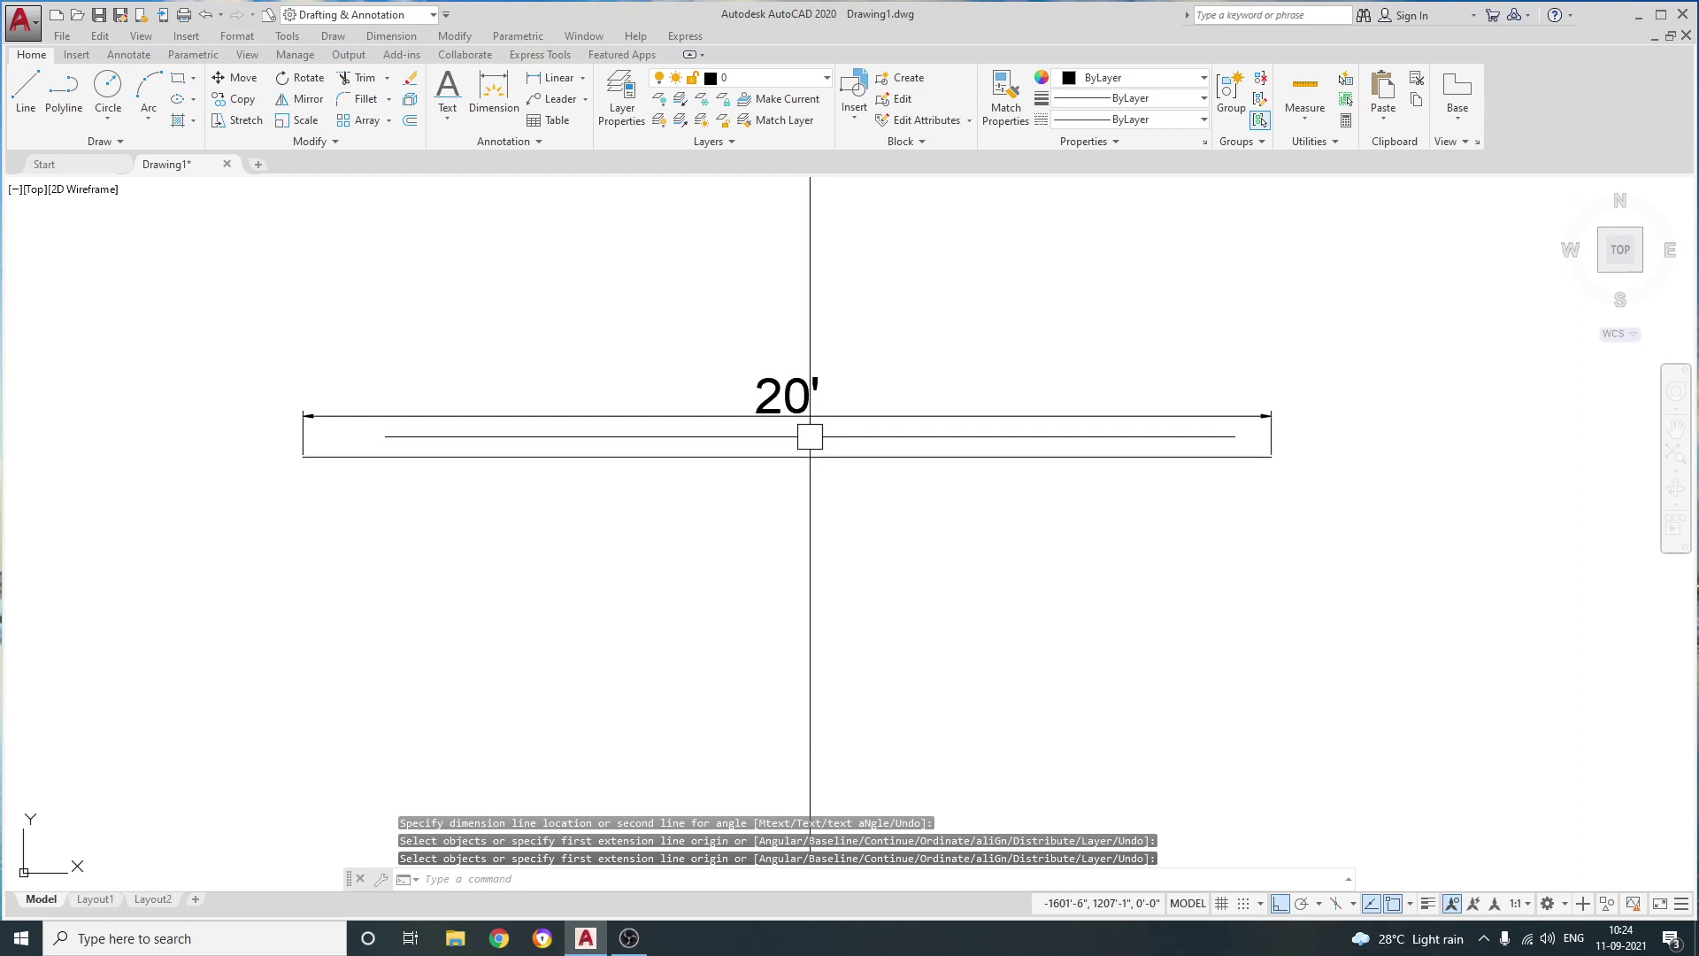
scroll(810, 443, "up", 2)
scroll(815, 424, "down", 2)
left_click_drag(835, 457, 847, 501)
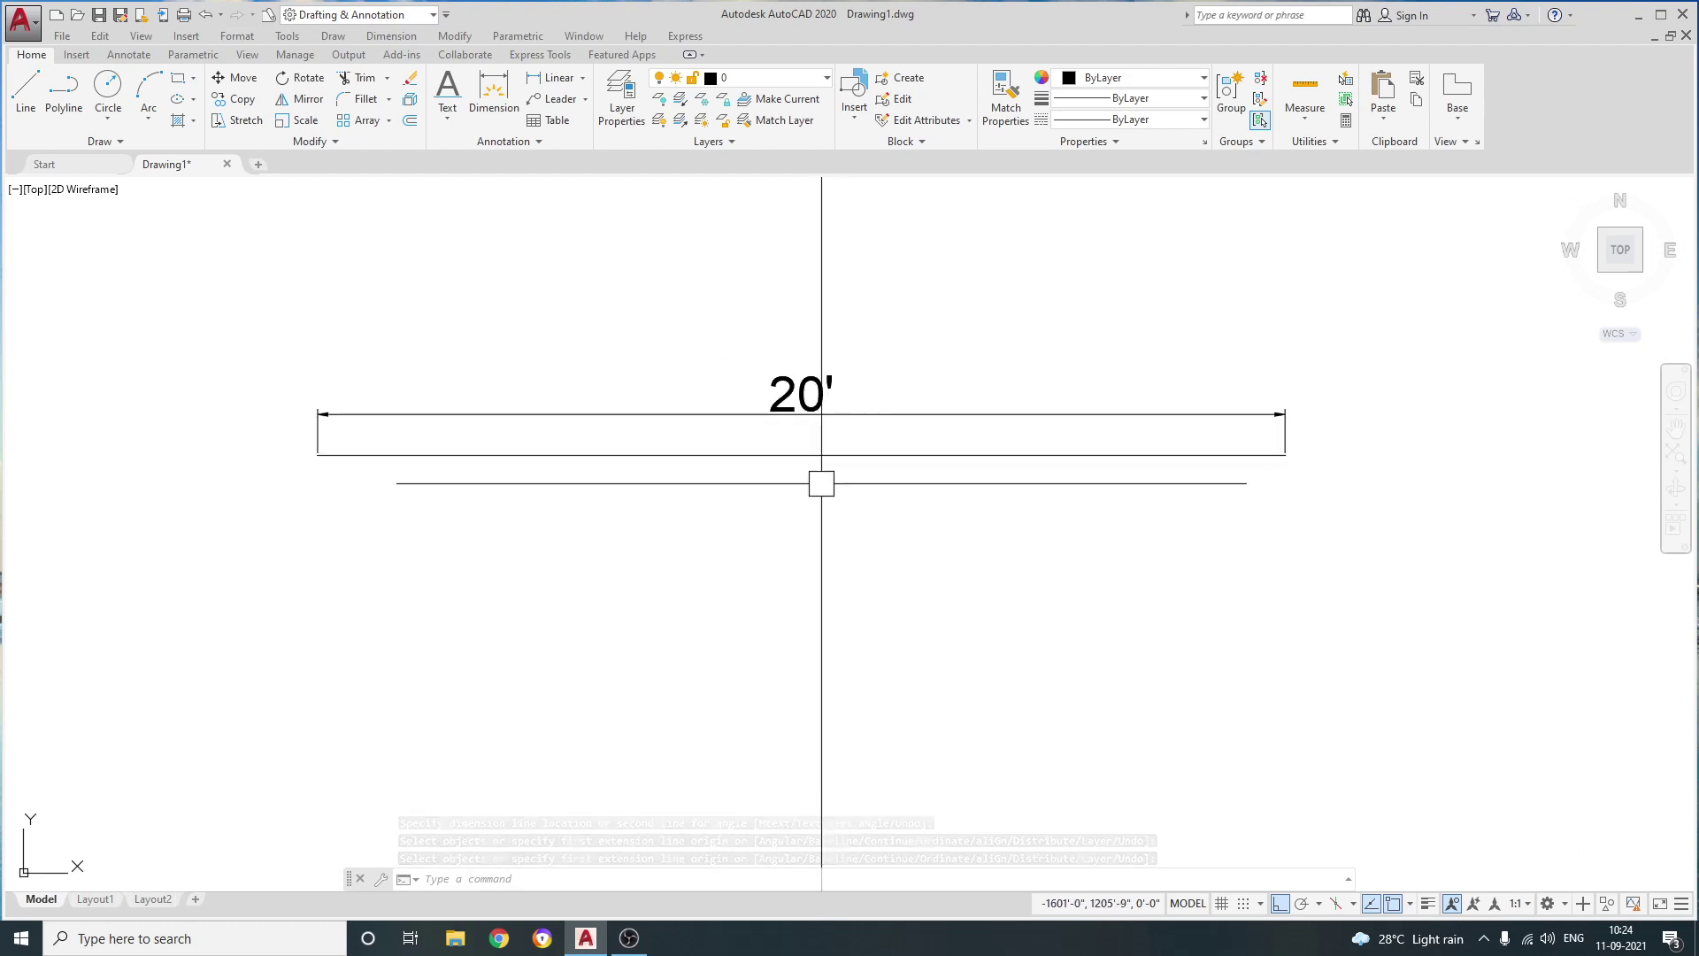
left_click_drag(847, 501, 806, 413)
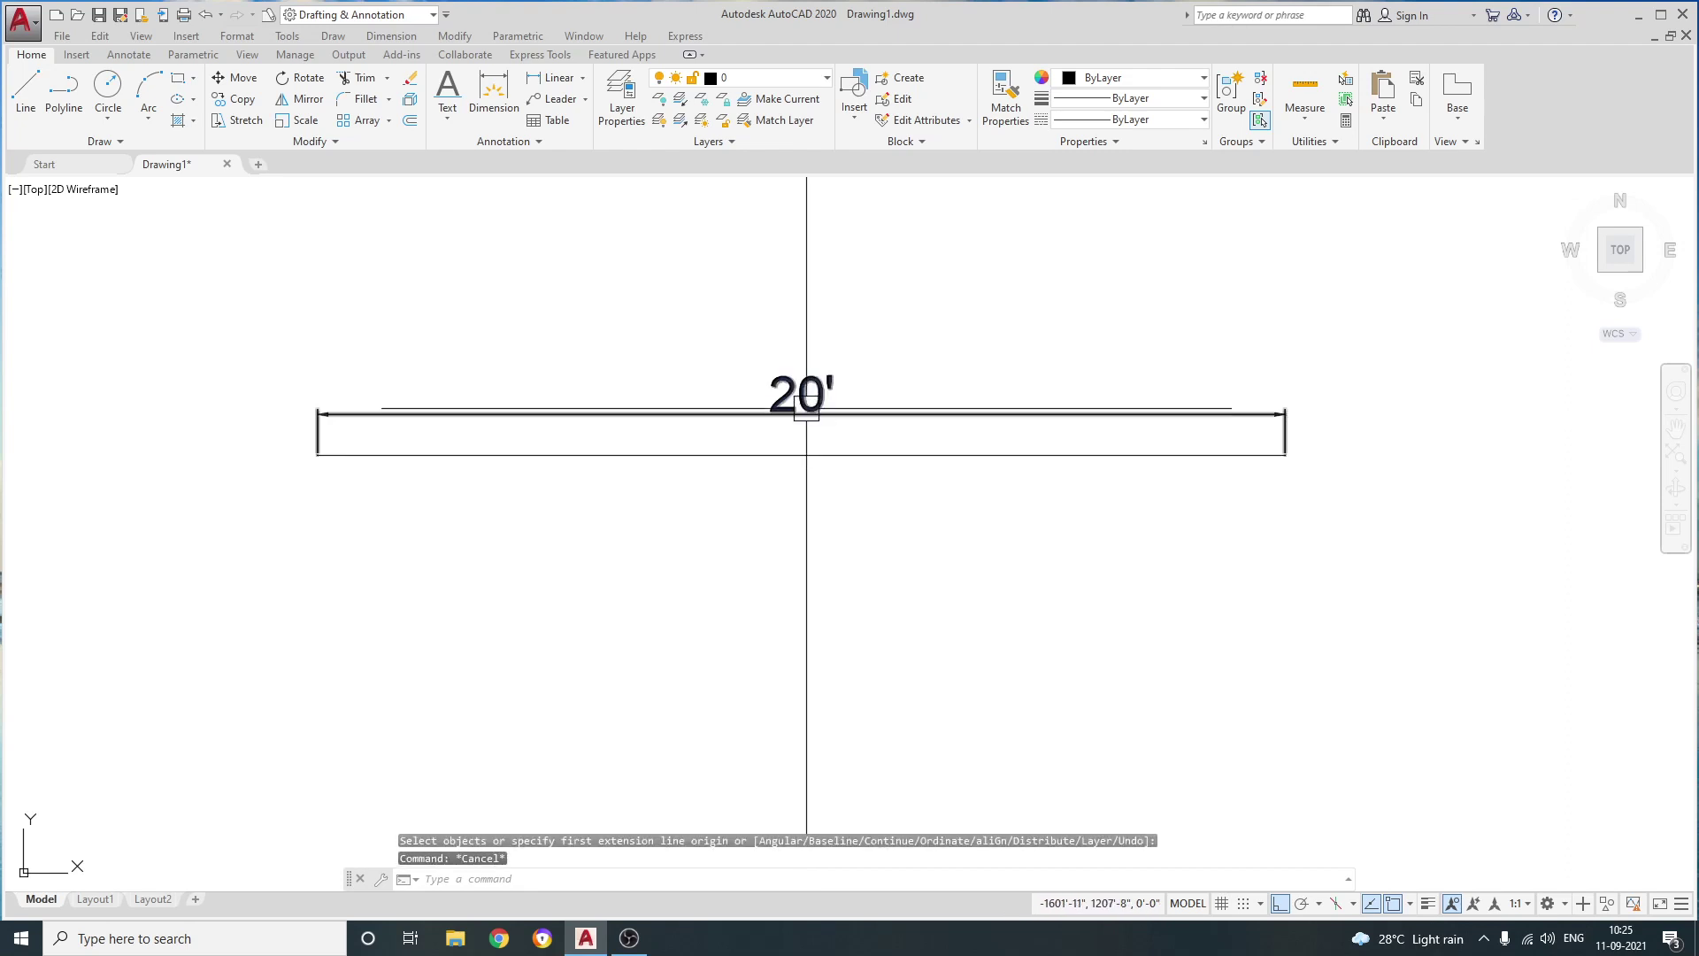
scroll(807, 414, "up", 2)
scroll(841, 415, "down", 2)
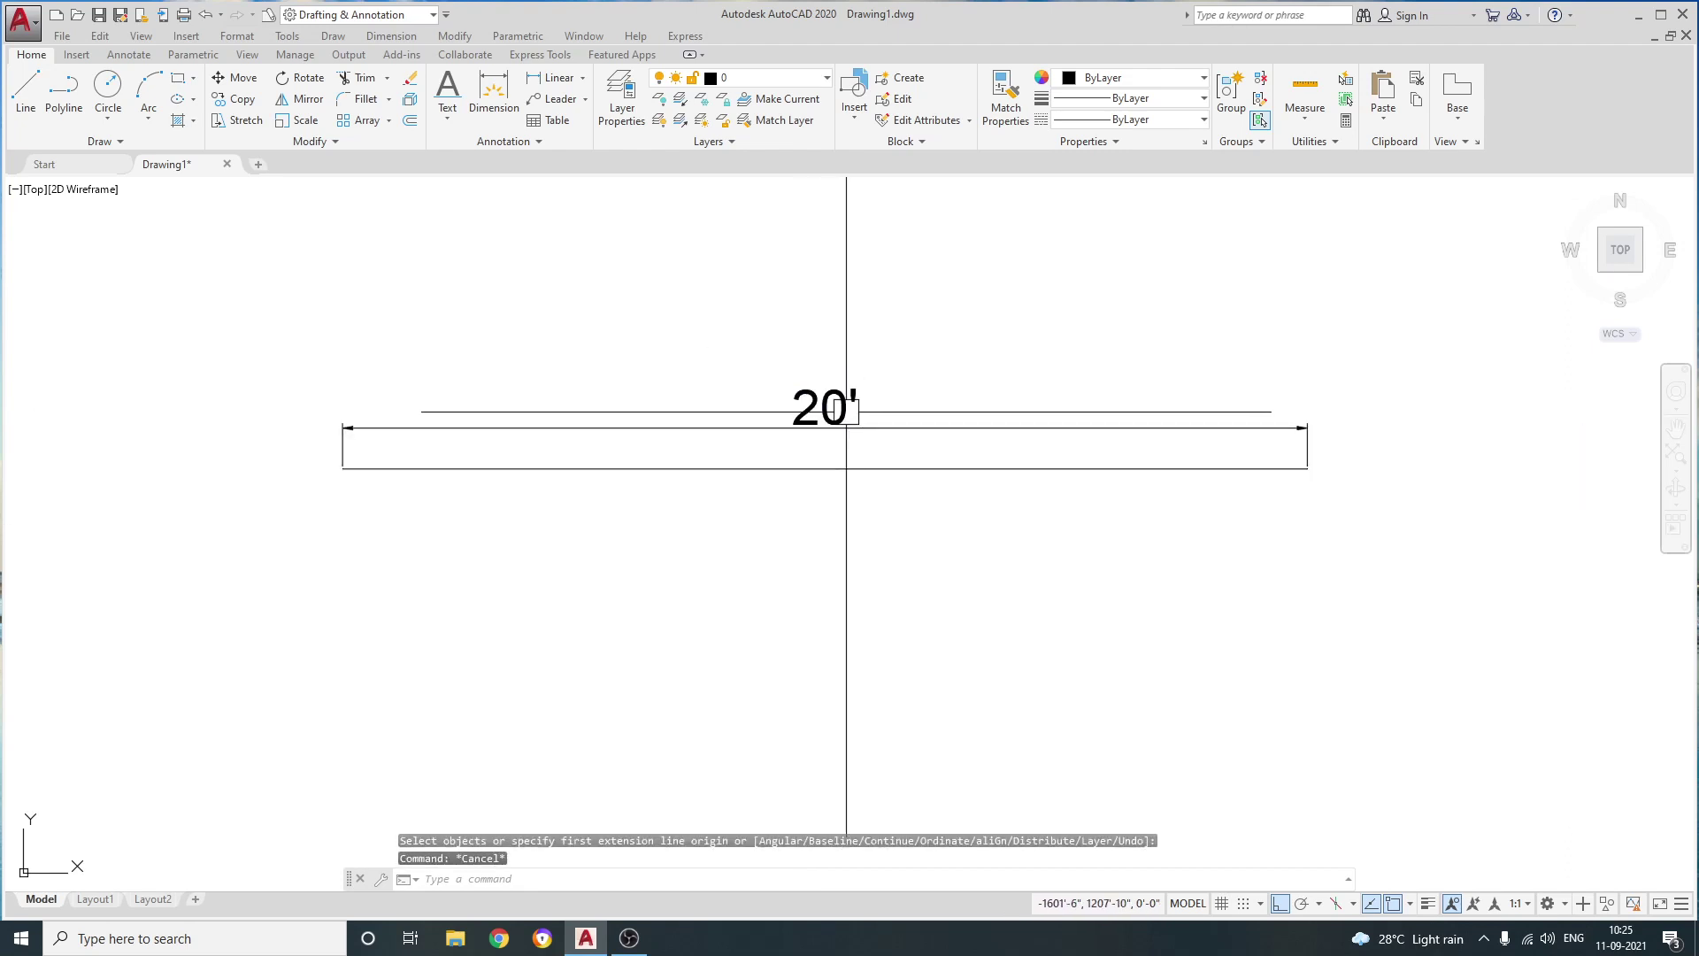
left_click(933, 315)
left_click(815, 406)
Erase the old dimension and add a 20' linear dimension above the line.
type("e")
key("Return")
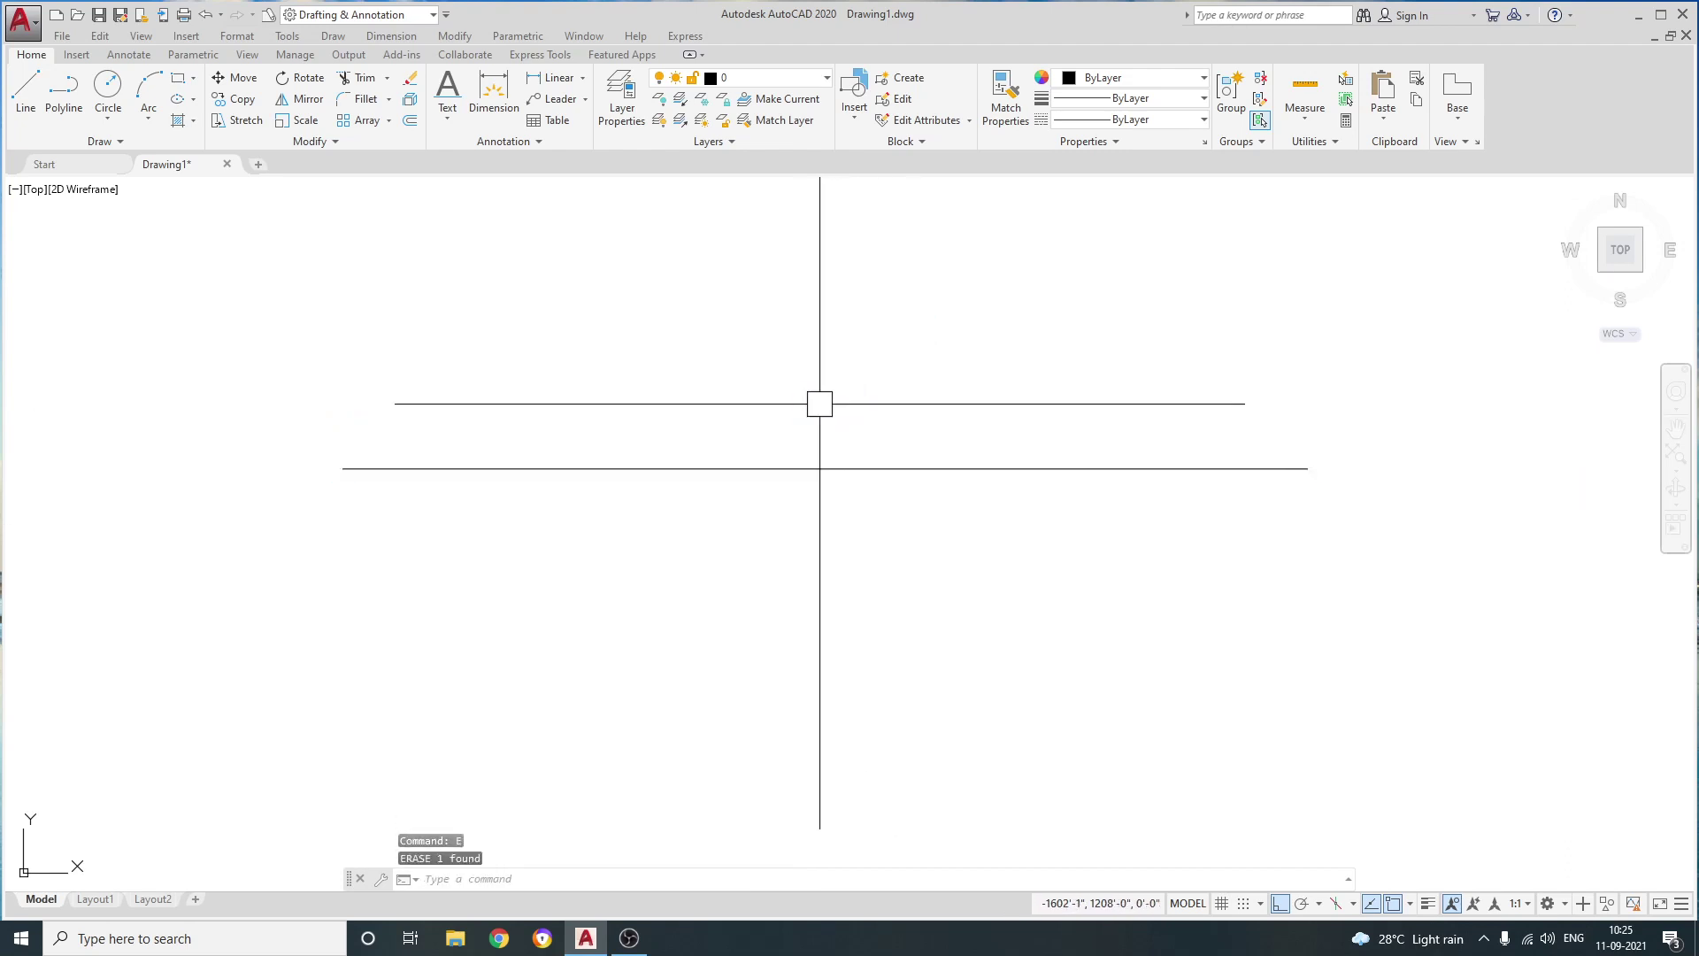
left_click(501, 107)
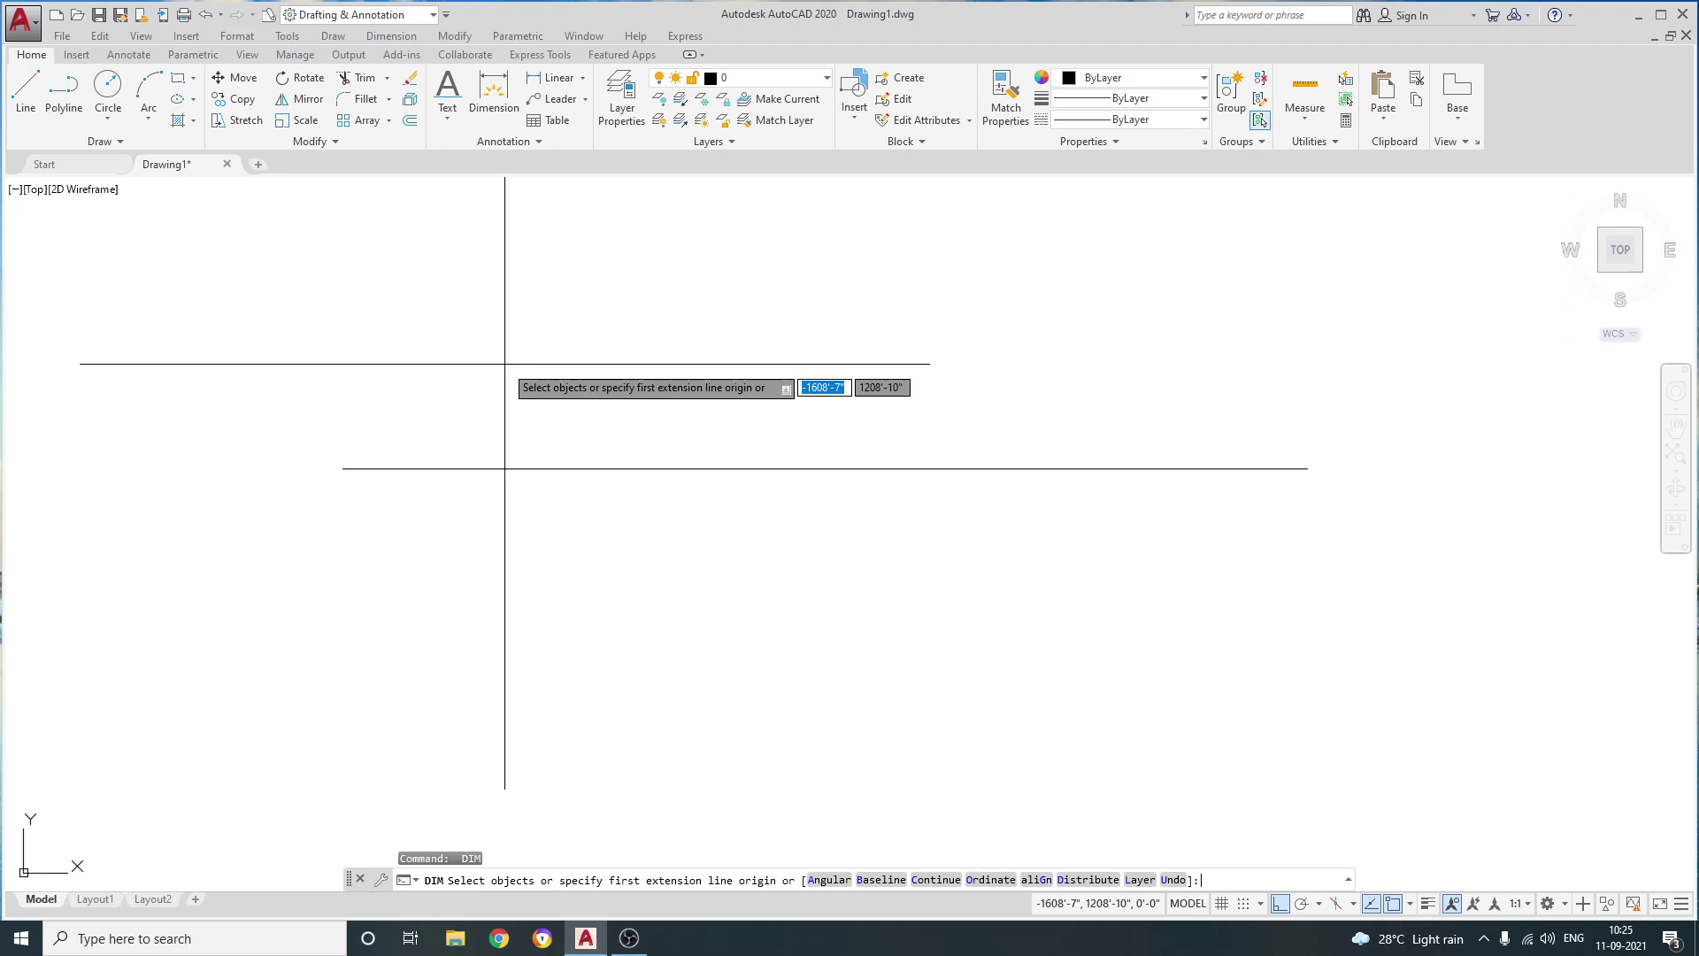
left_click(584, 84)
left_click(591, 115)
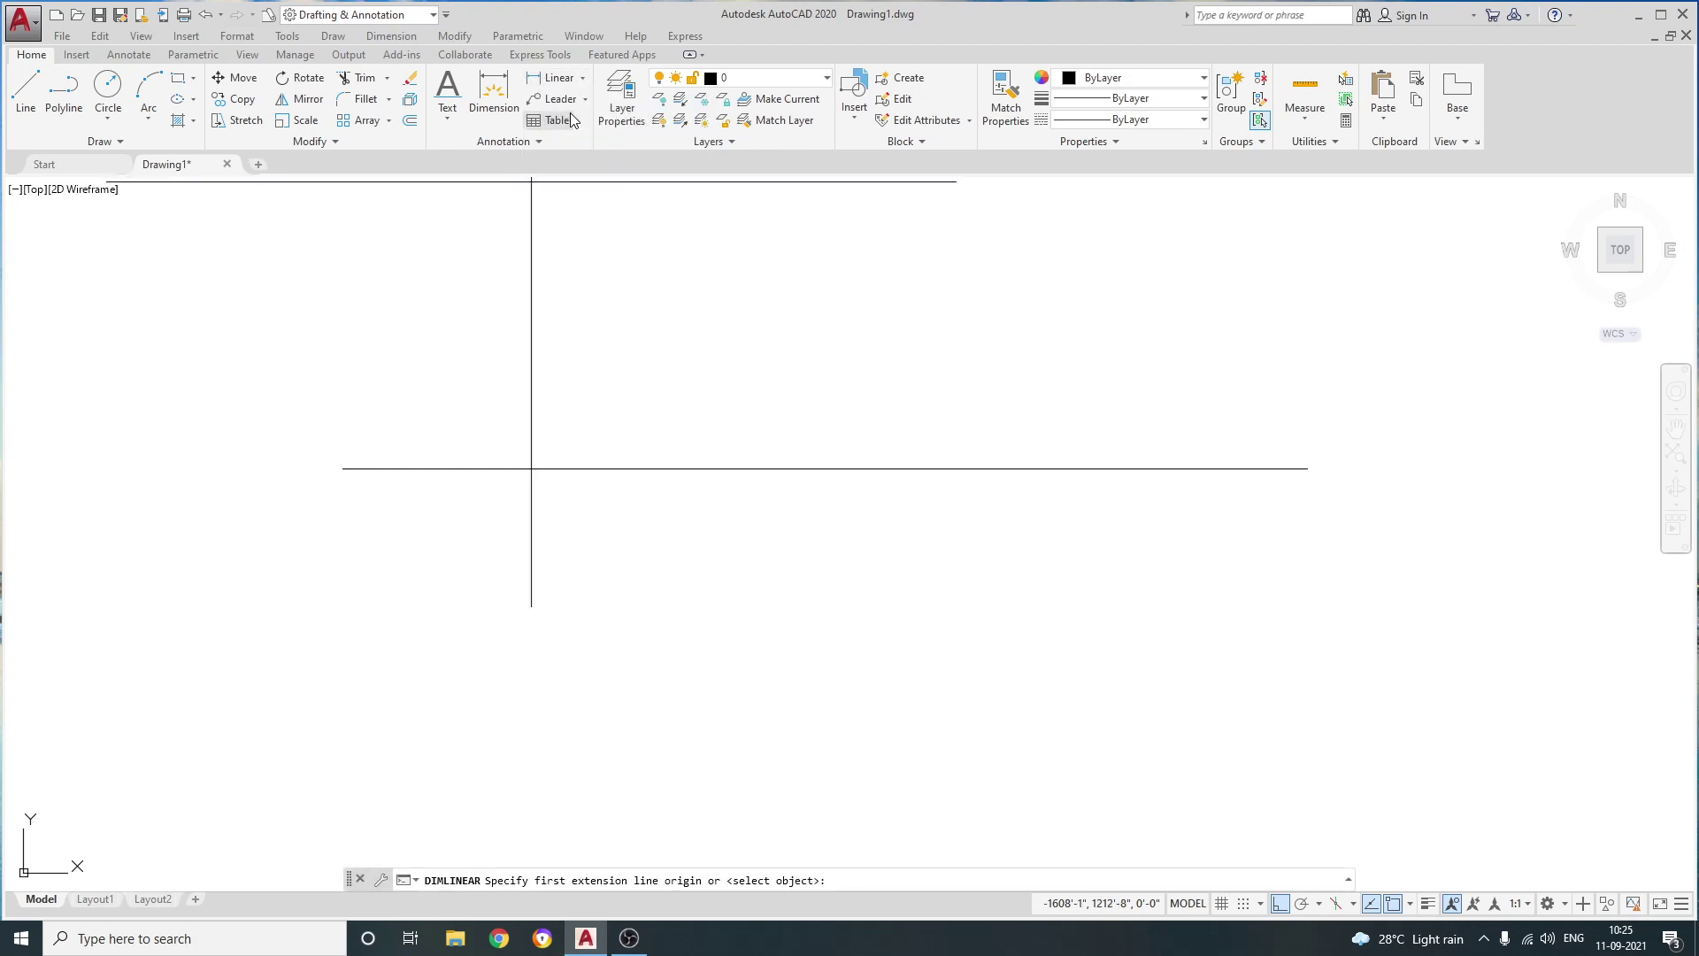
left_click(344, 468)
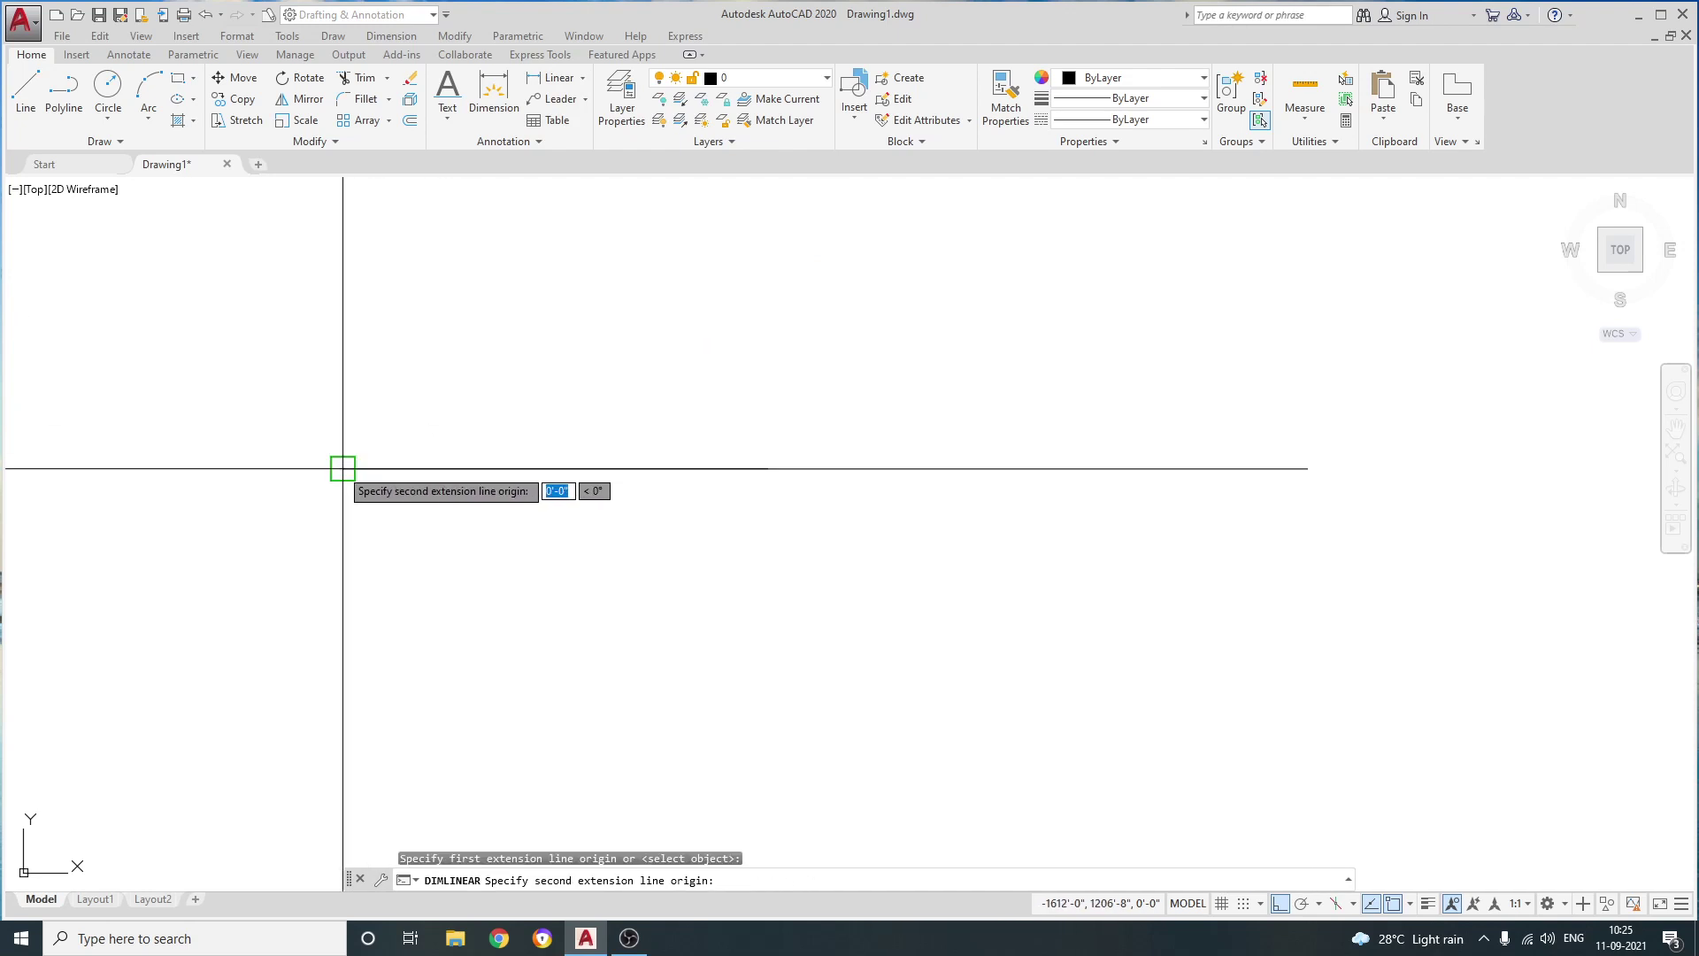
left_click(1309, 469)
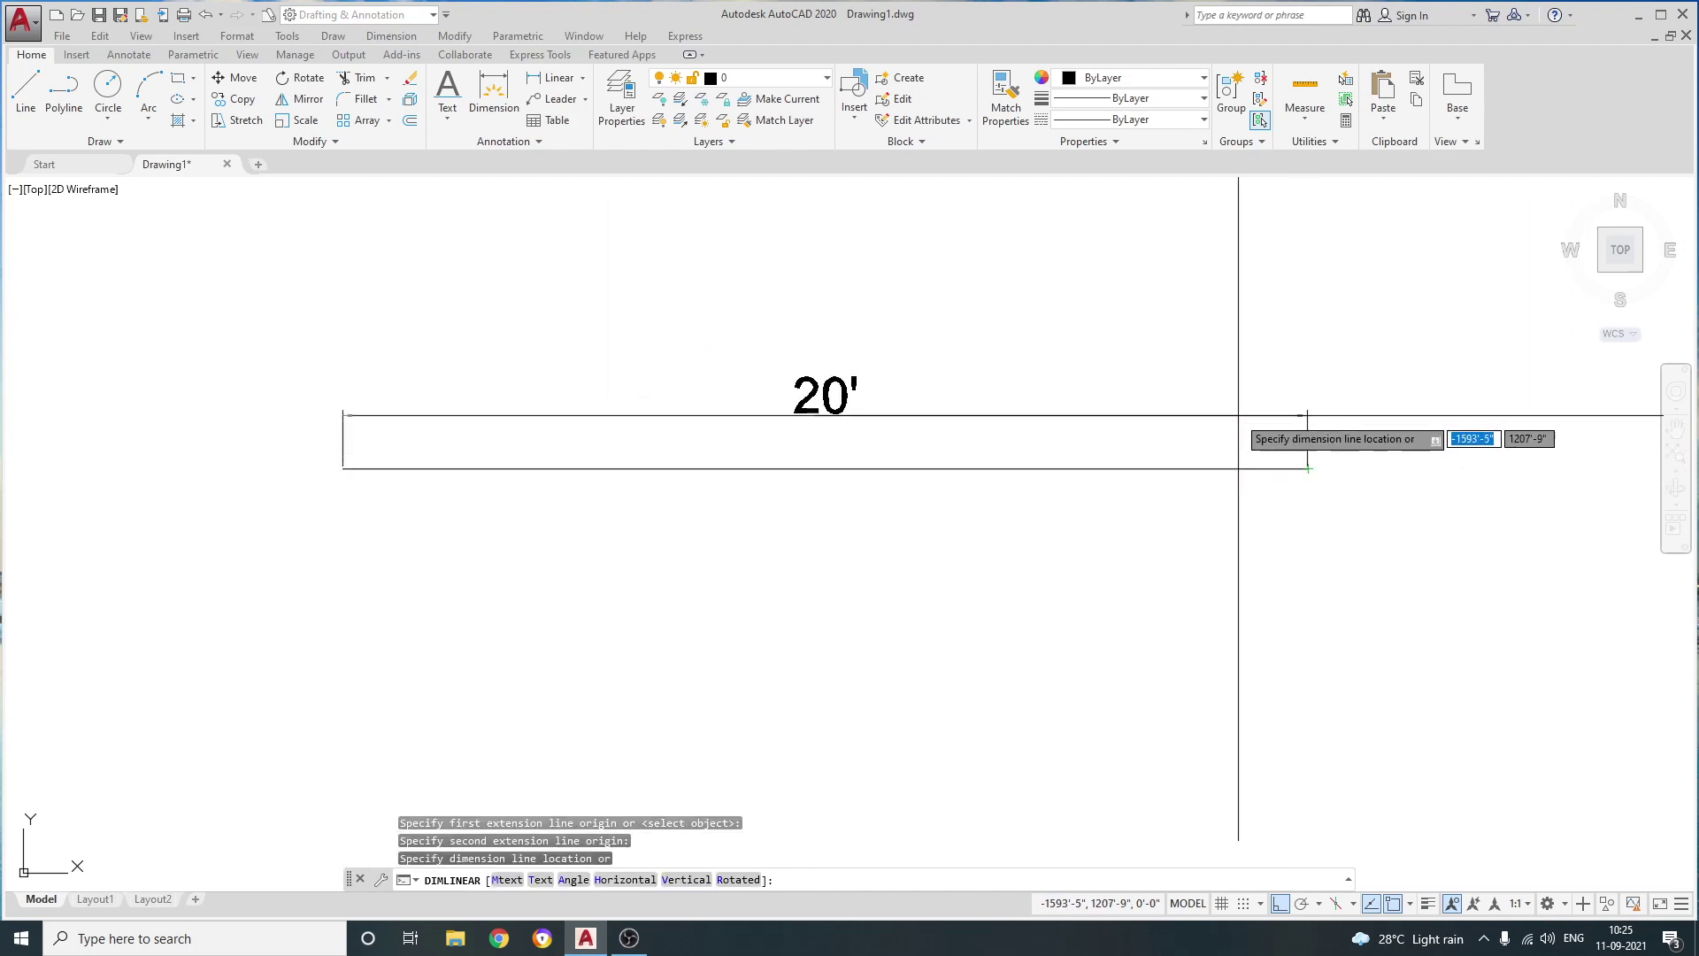
left_click(846, 414)
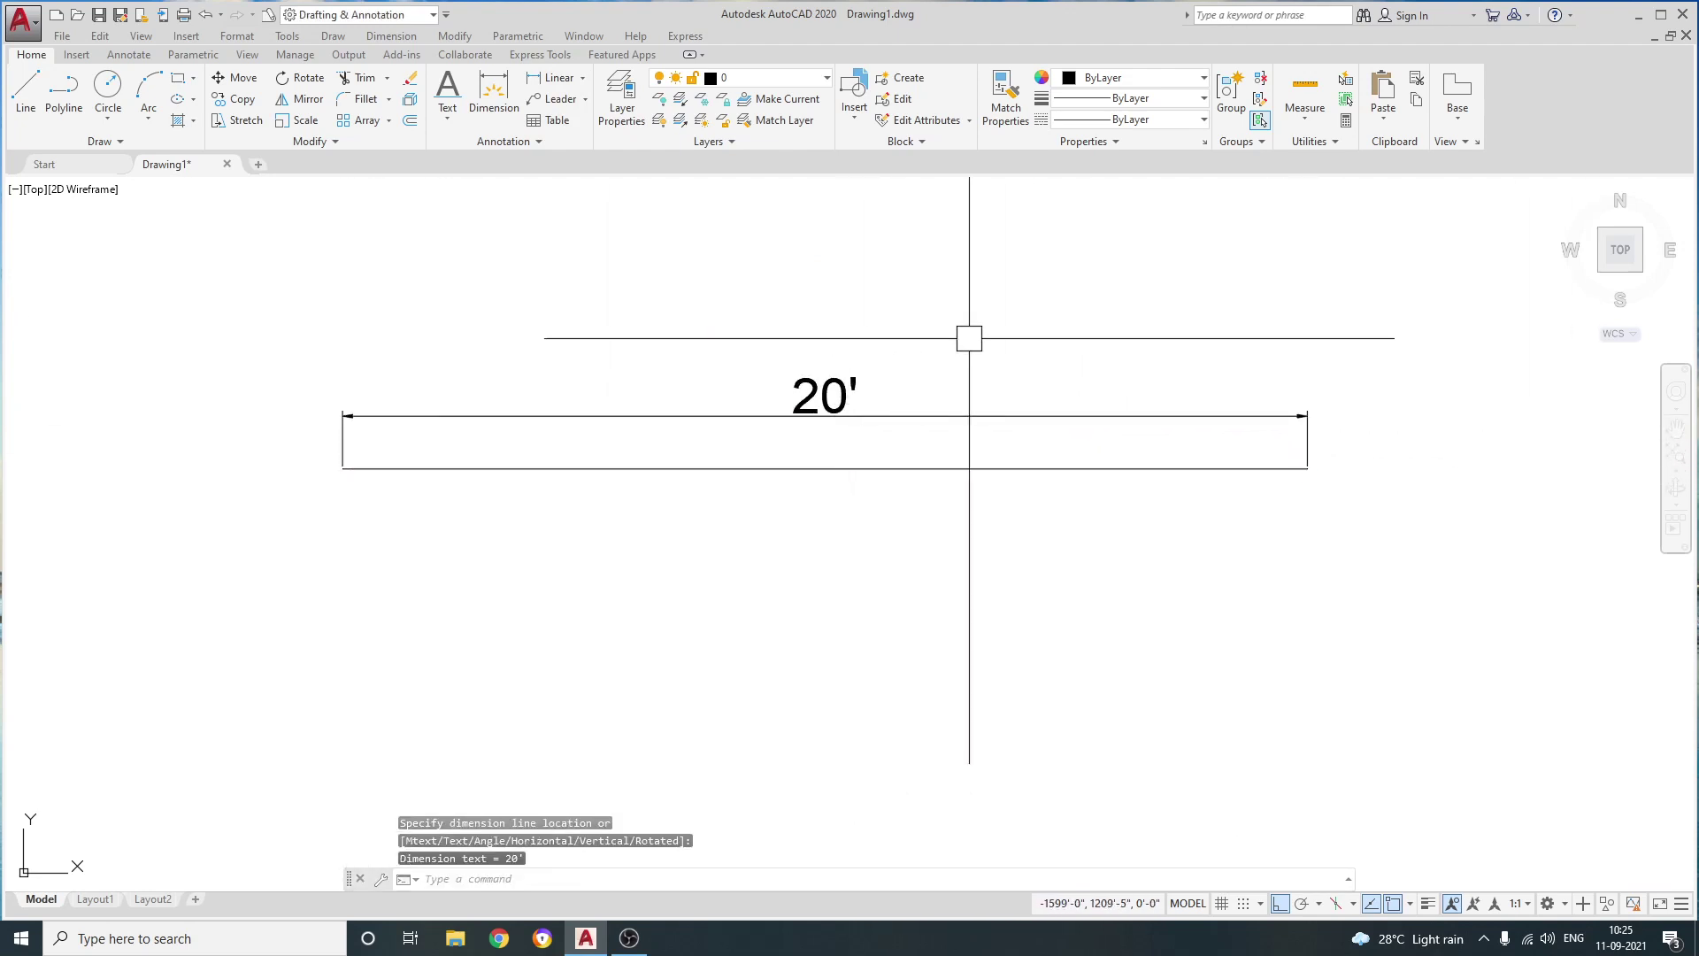
scroll(969, 338, "down", 1)
scroll(820, 360, "up", 1)
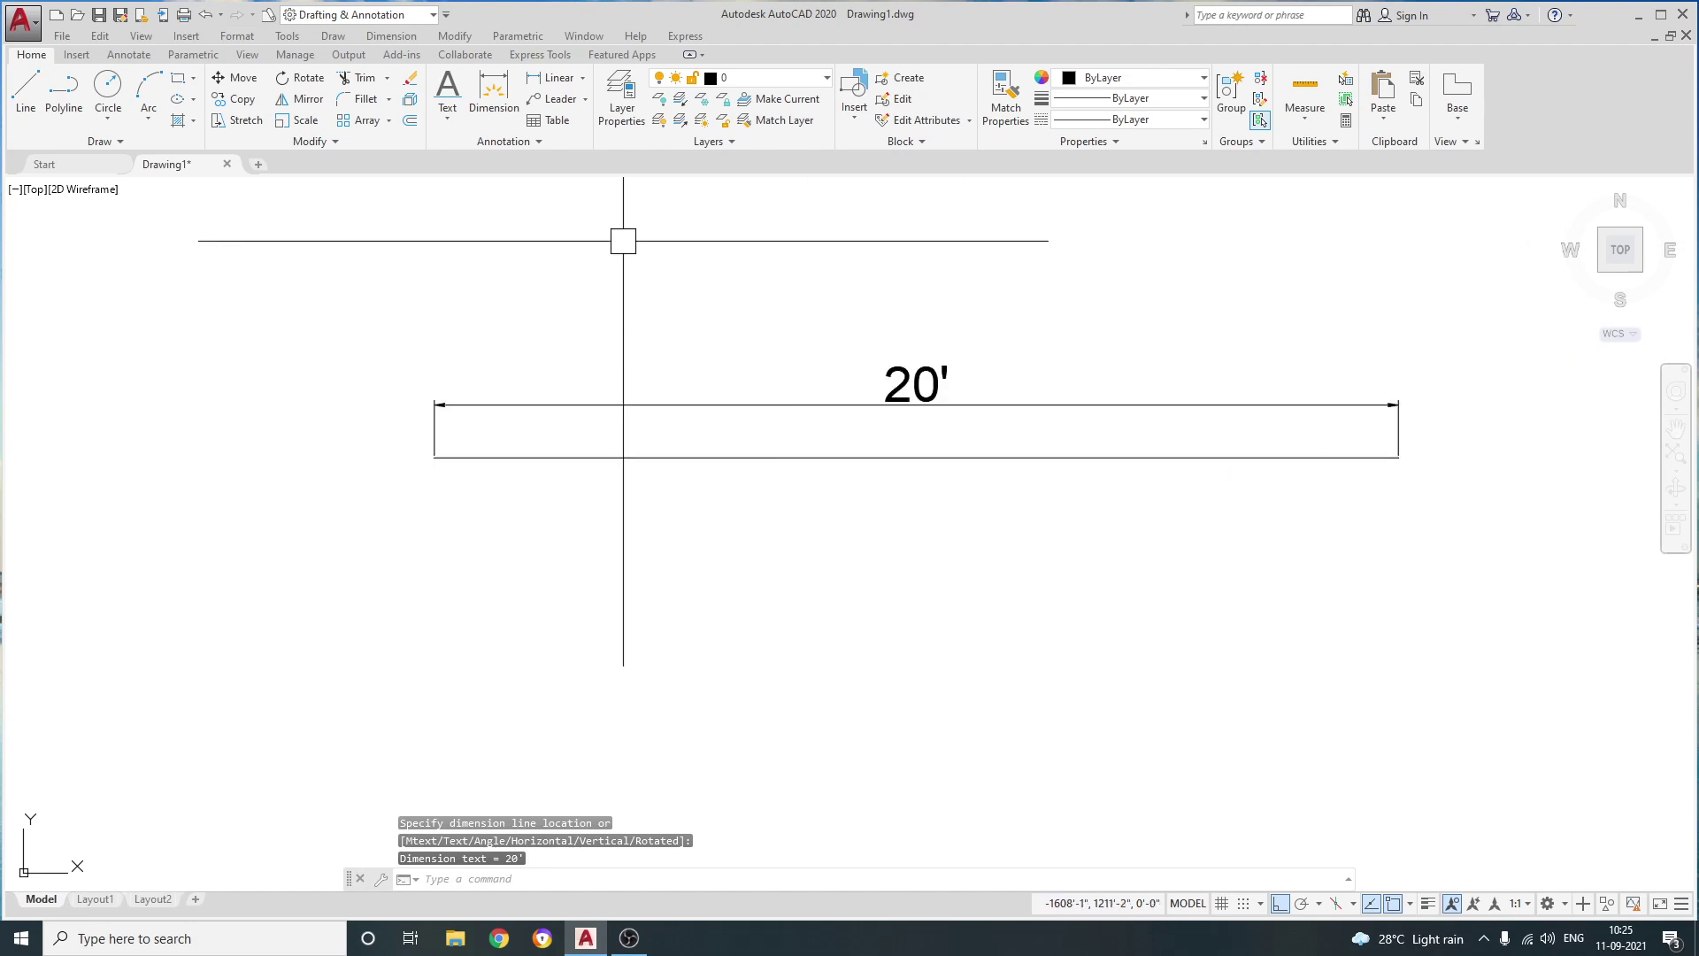
Add a second 20' linear dimension below the line by selecting the line itself.
left_click(582, 78)
left_click(559, 113)
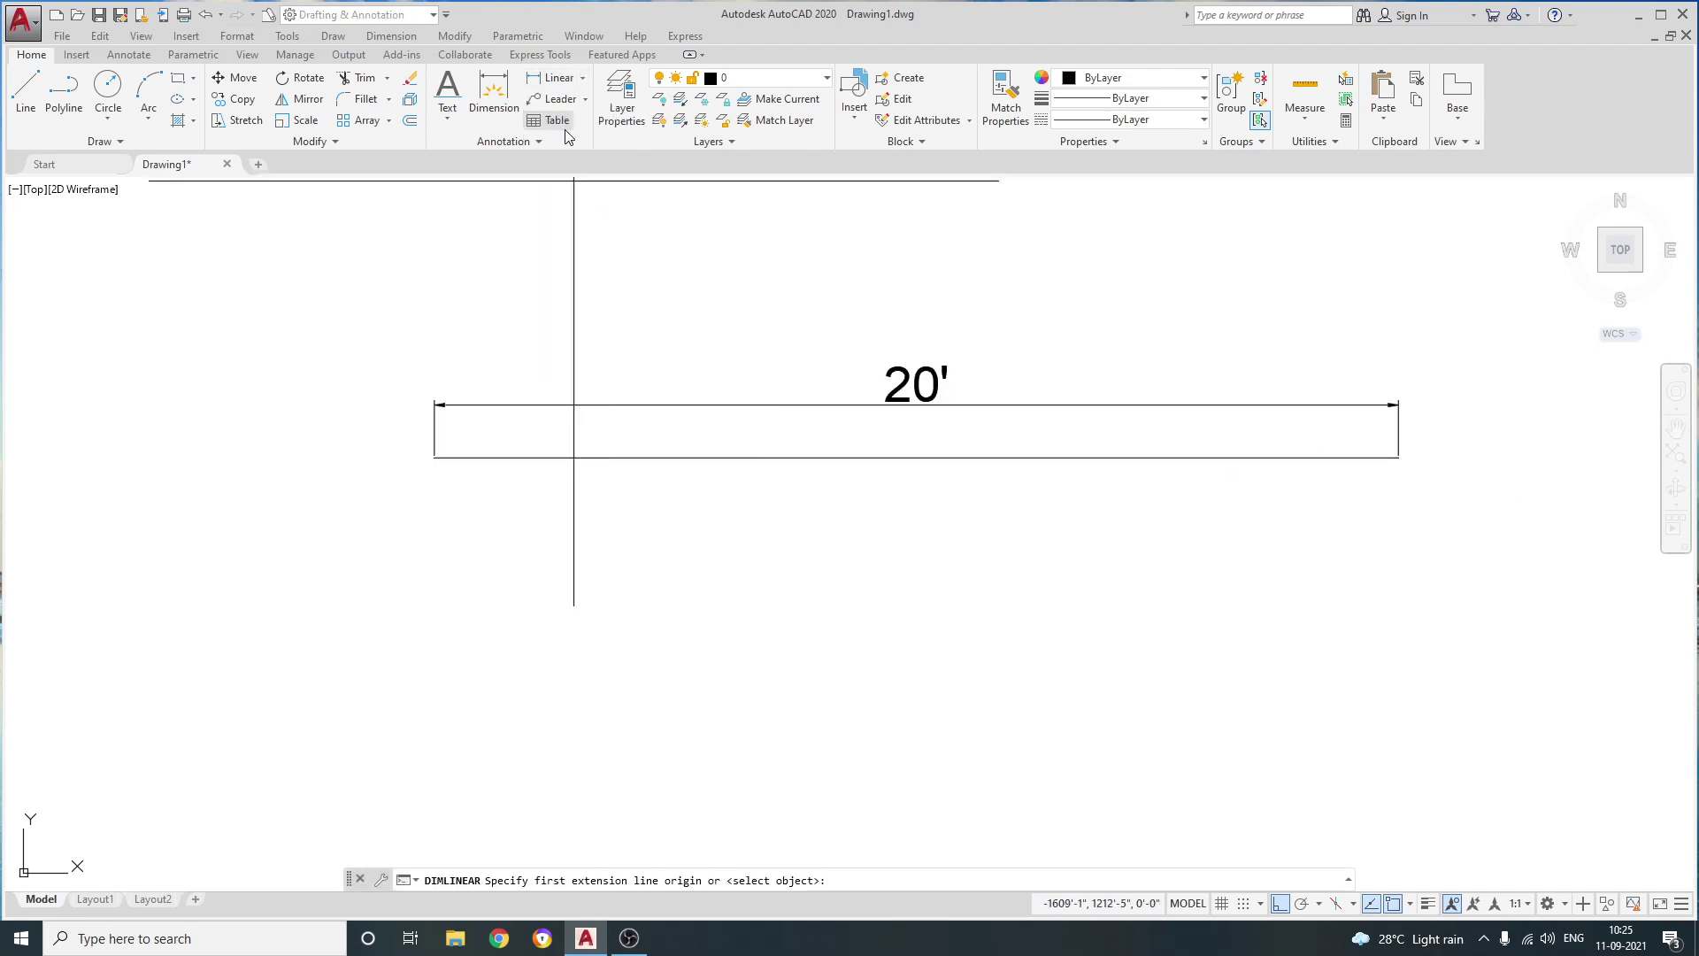
key("Return")
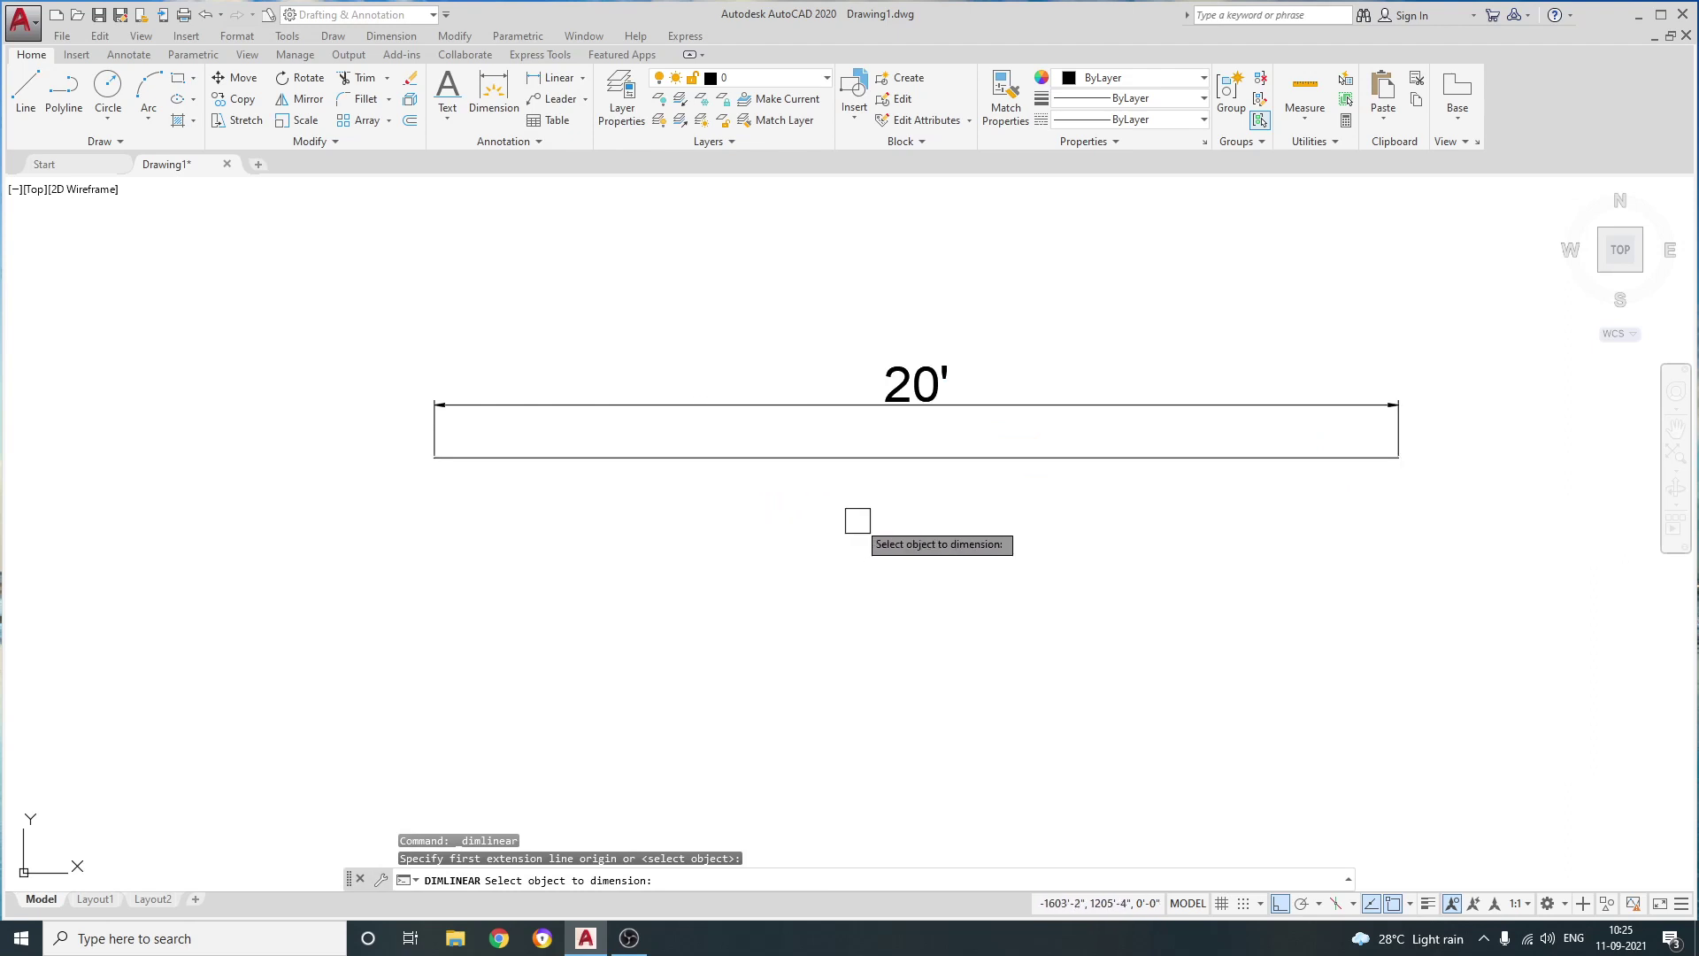
left_click(916, 458)
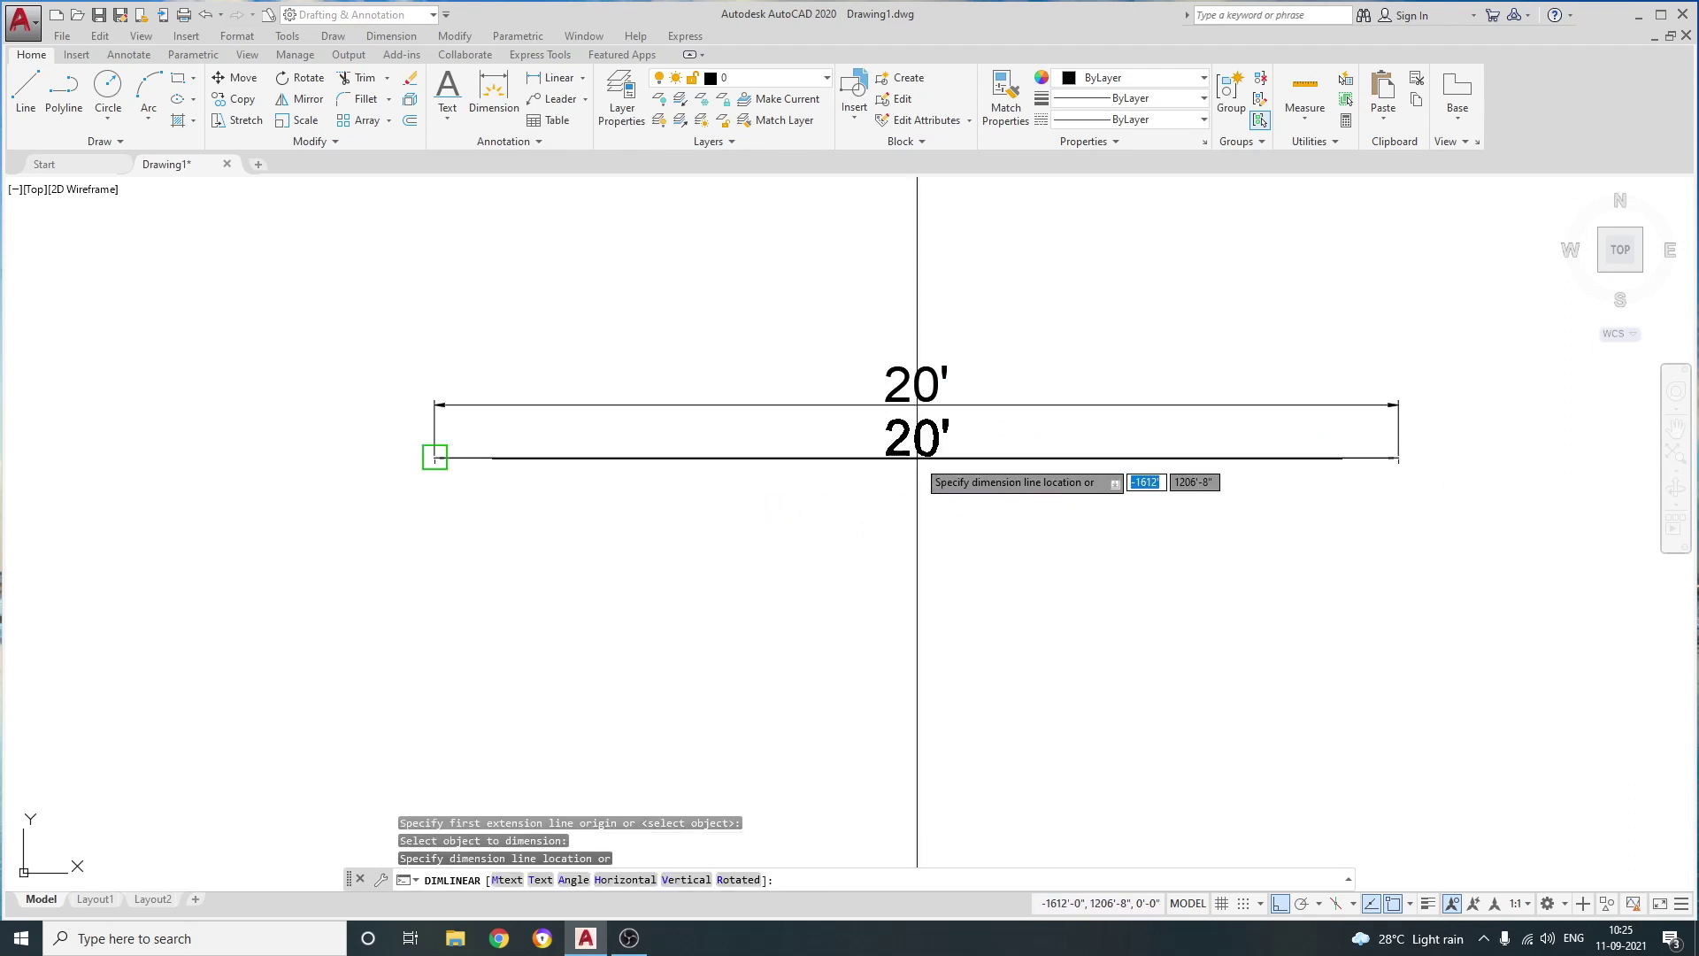
left_click(915, 534)
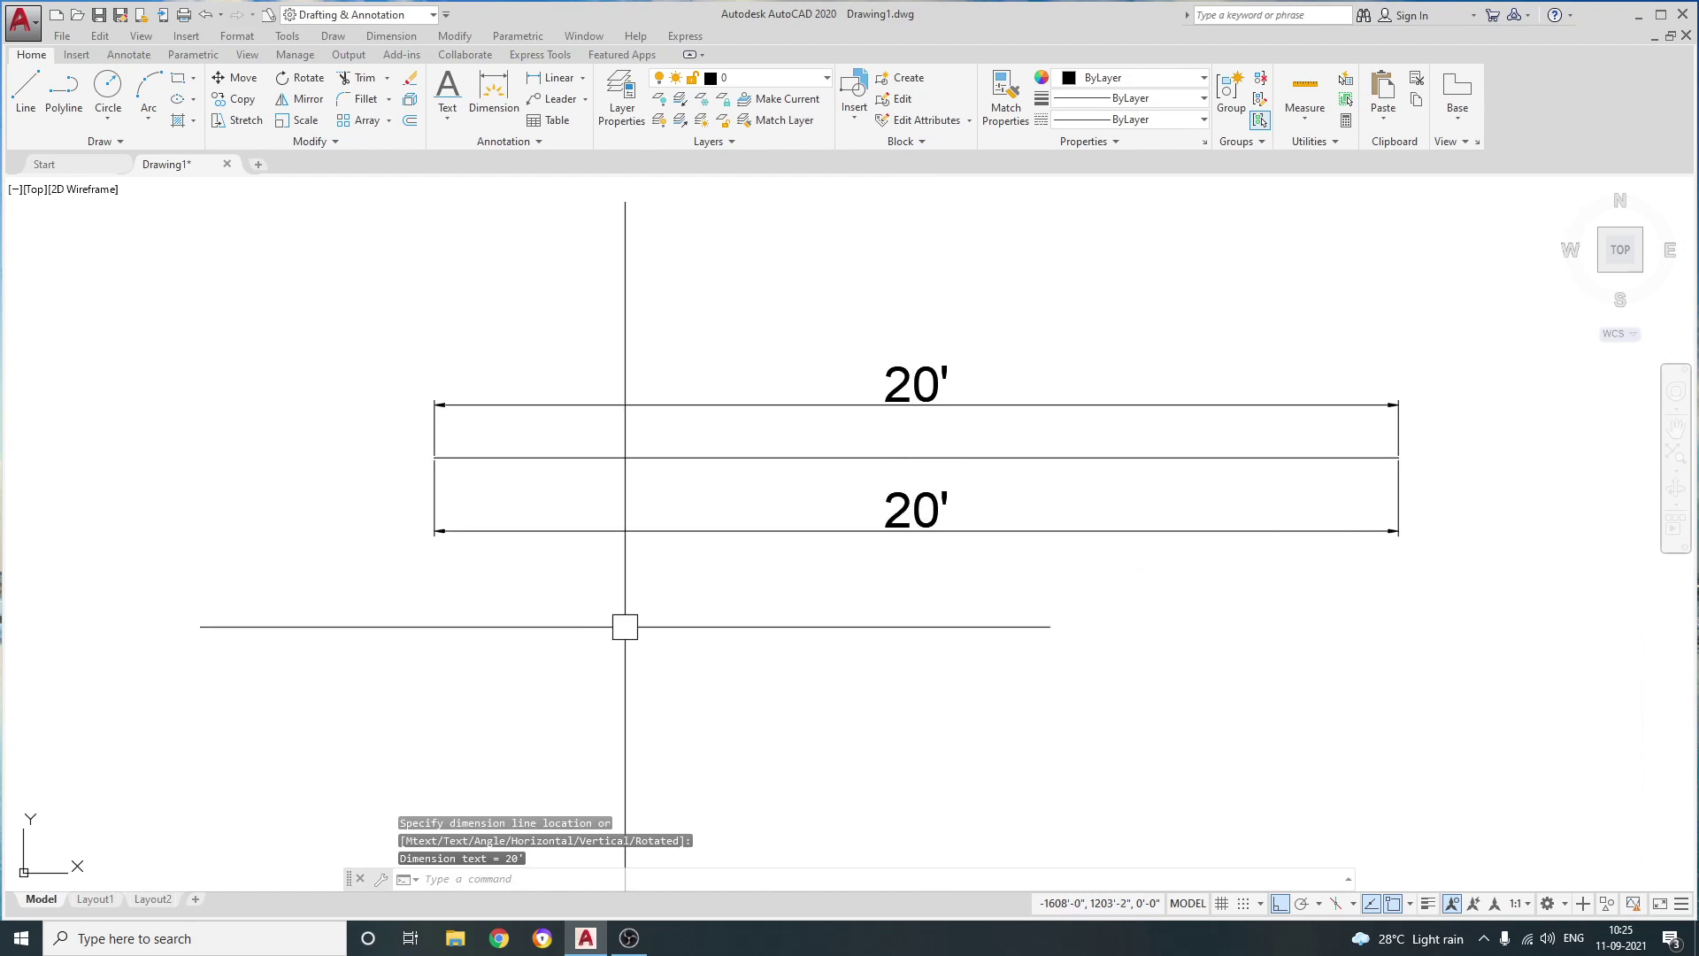
scroll(869, 572, "down", 2)
scroll(508, 573, "down", 1)
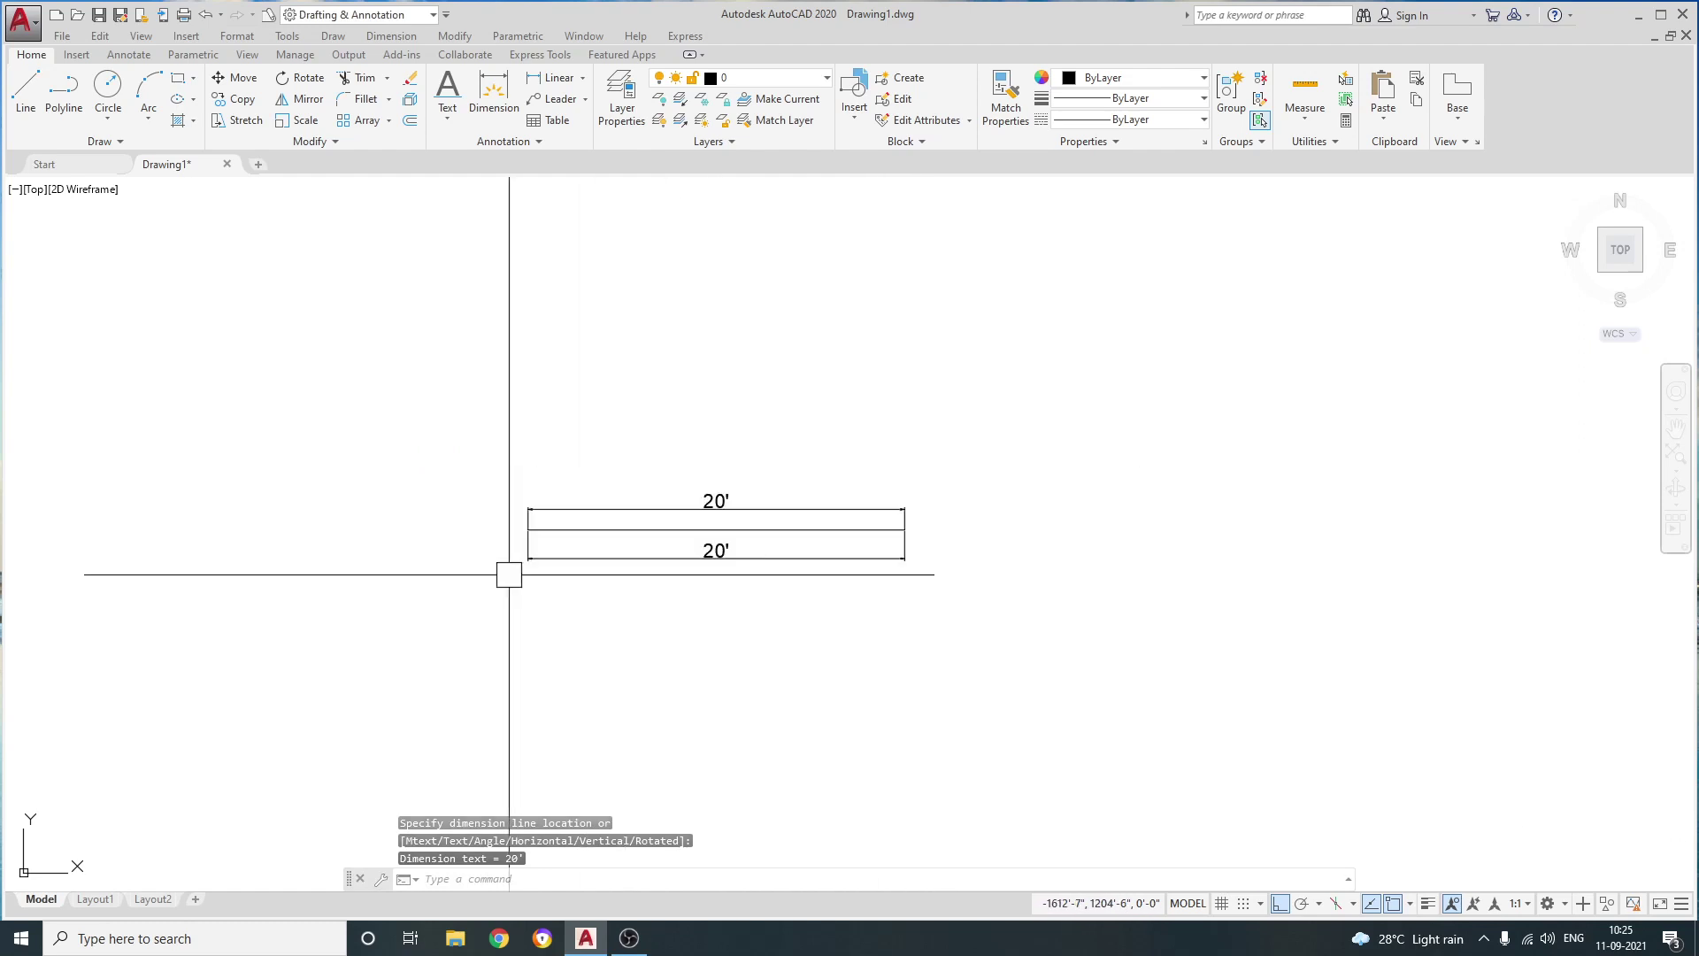
scroll(571, 354, "up", 1)
Draw a diagonal line sloping down to the right with Ortho off.
left_click(583, 79)
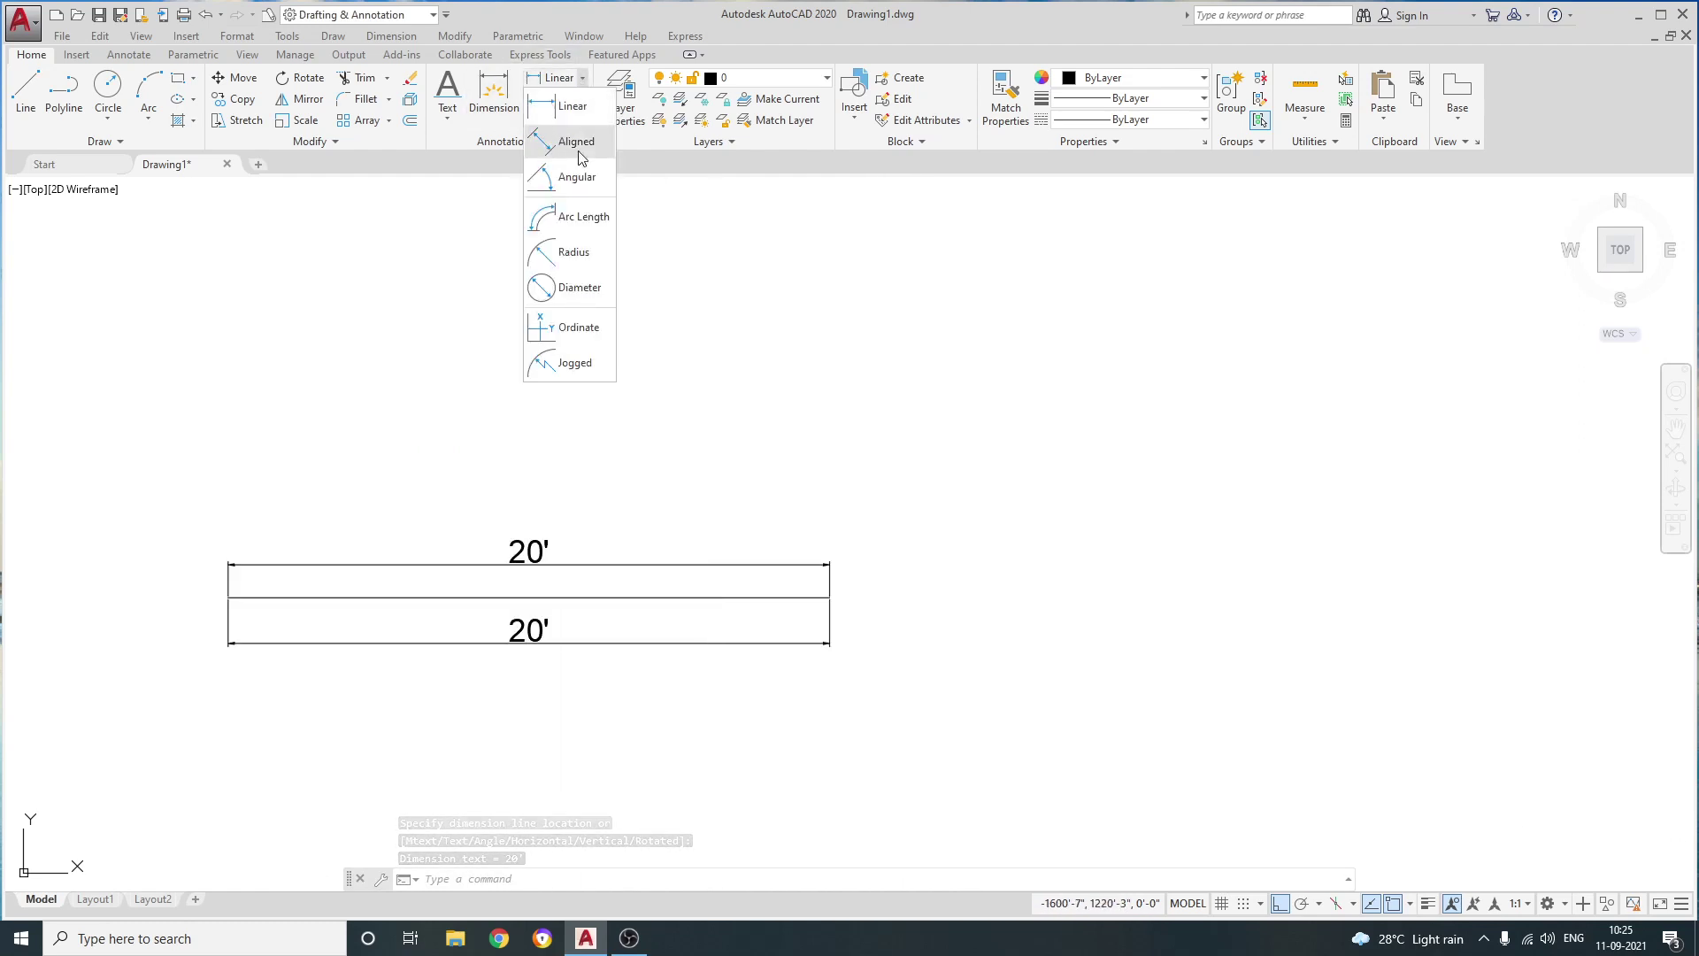
scroll(450, 457, "down", 2)
key("Escape")
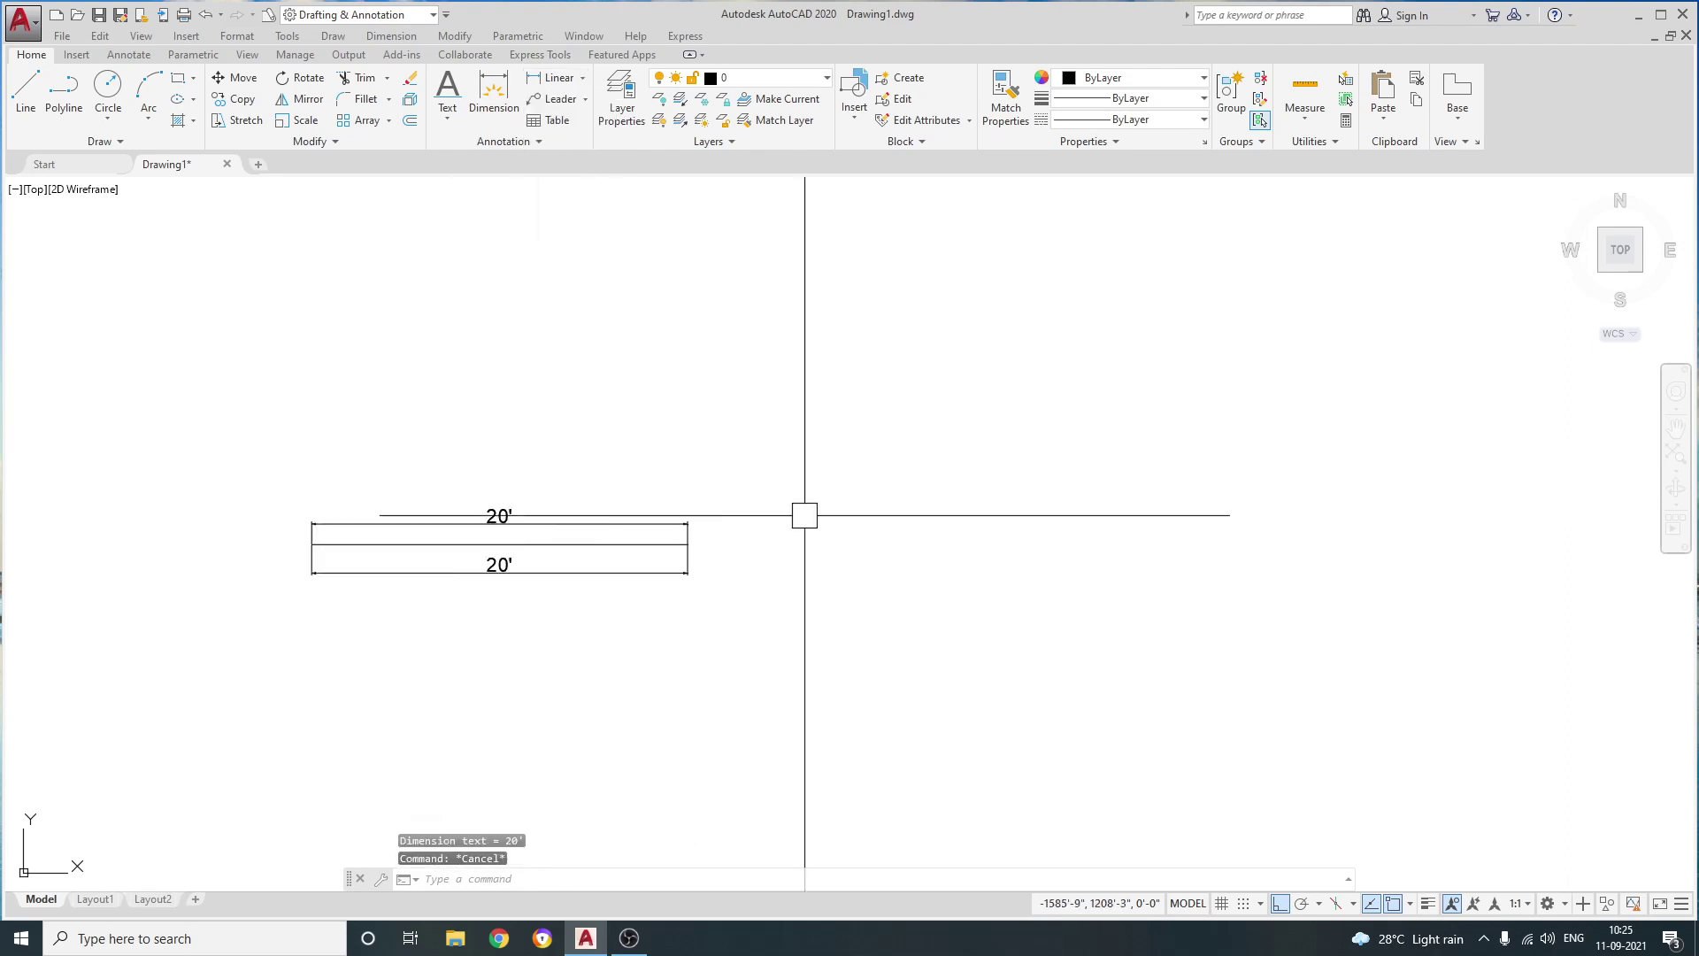
type("l")
key("Return")
left_click(736, 364)
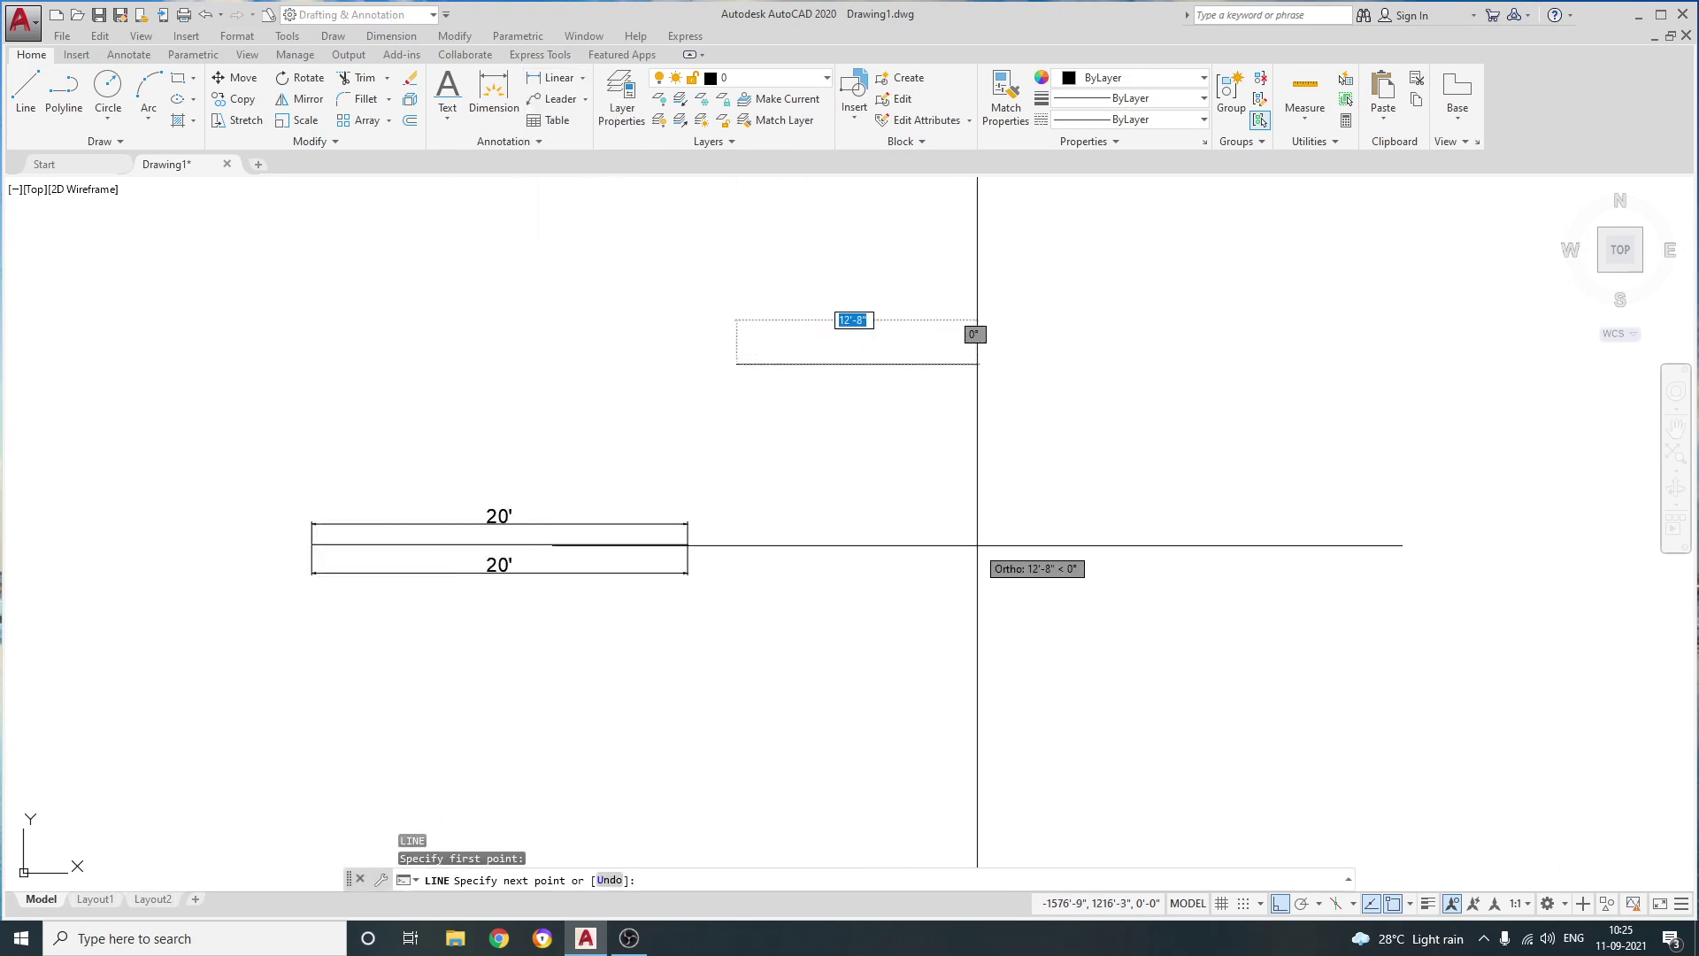
key("F8")
left_click(1053, 580)
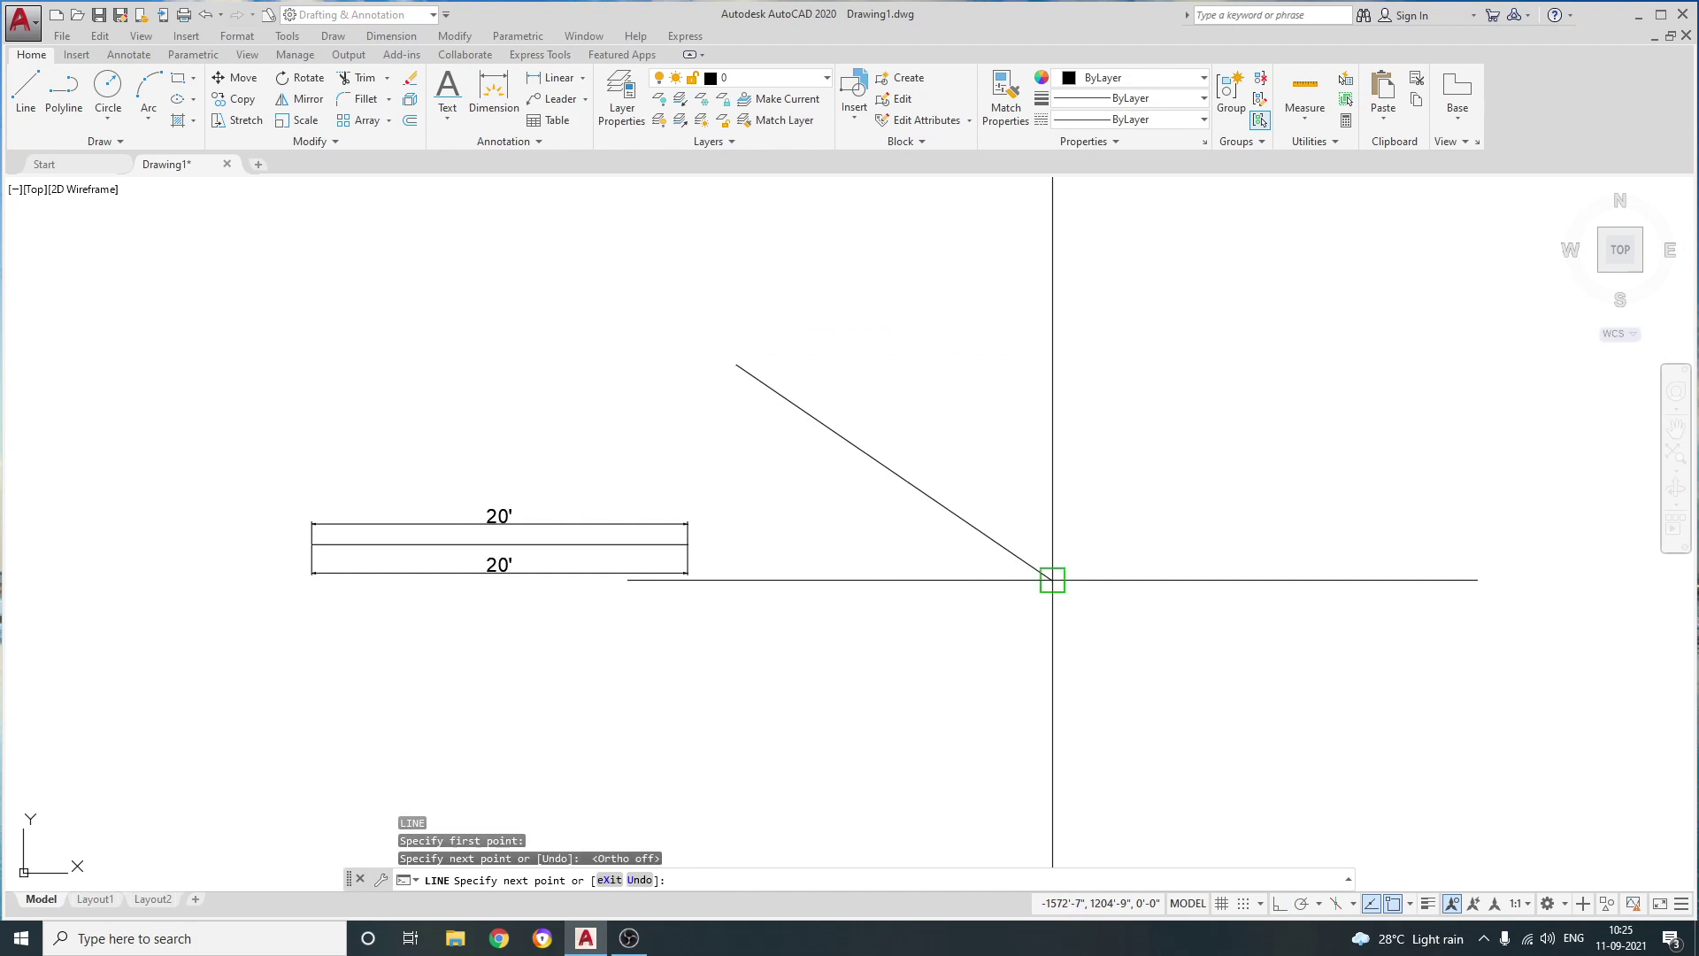
key("Escape")
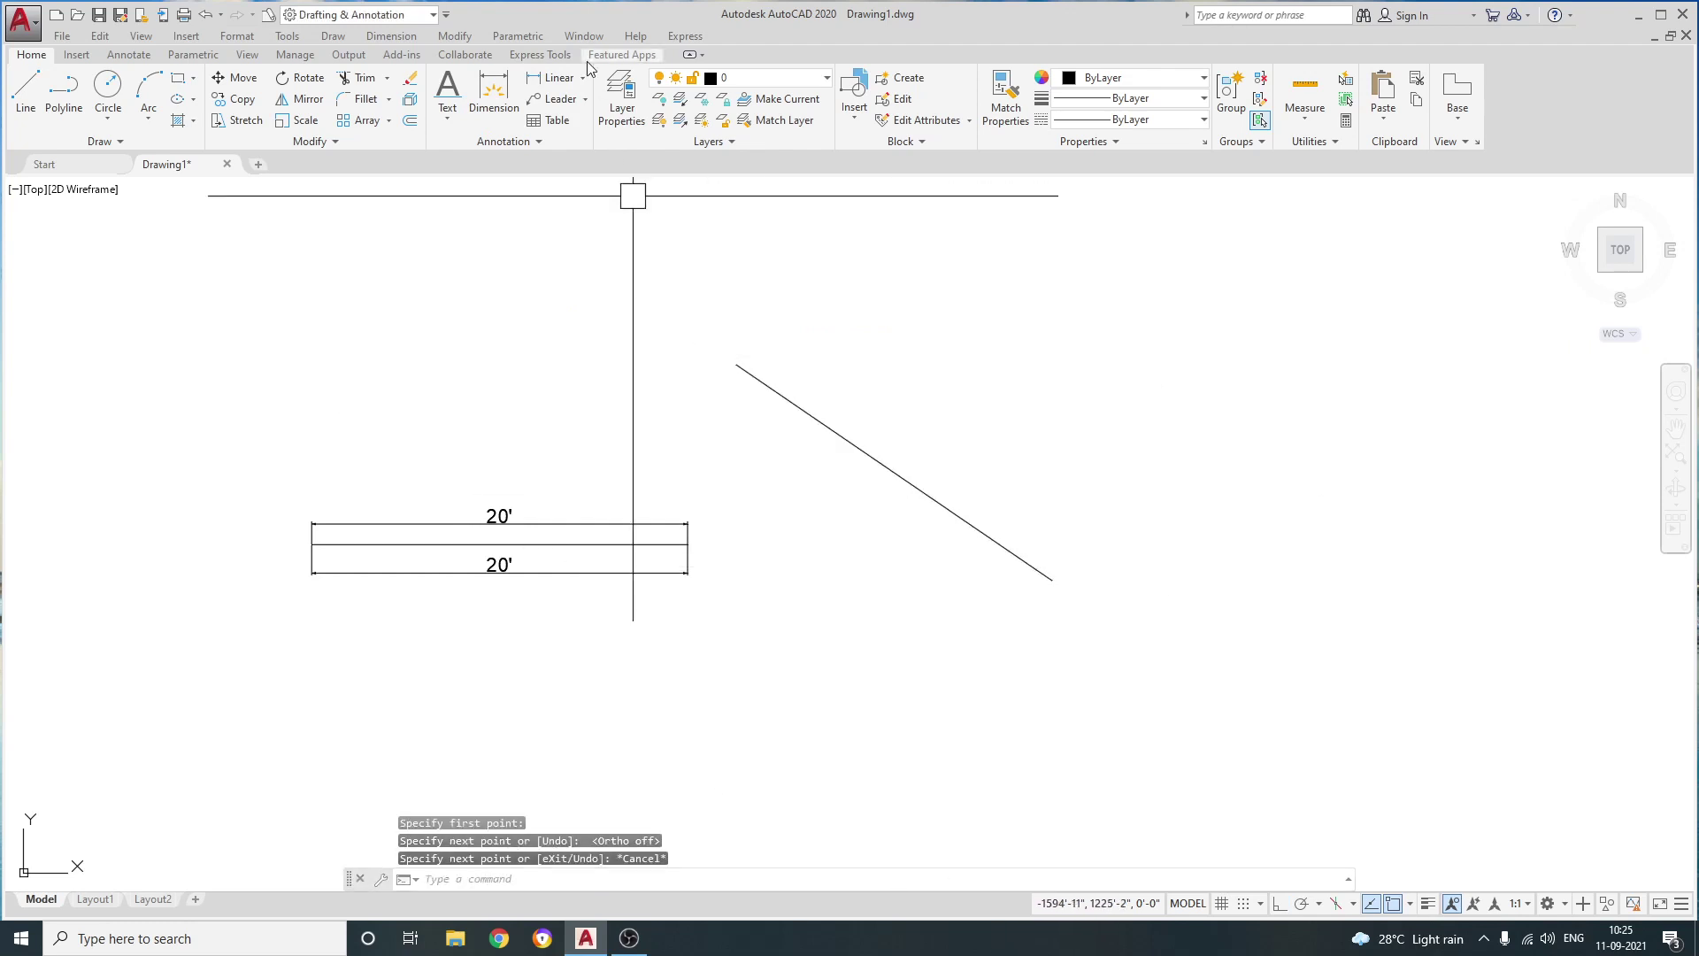
Add a 20'-4" aligned dimension between the diagonal line's endpoints.
left_click(584, 82)
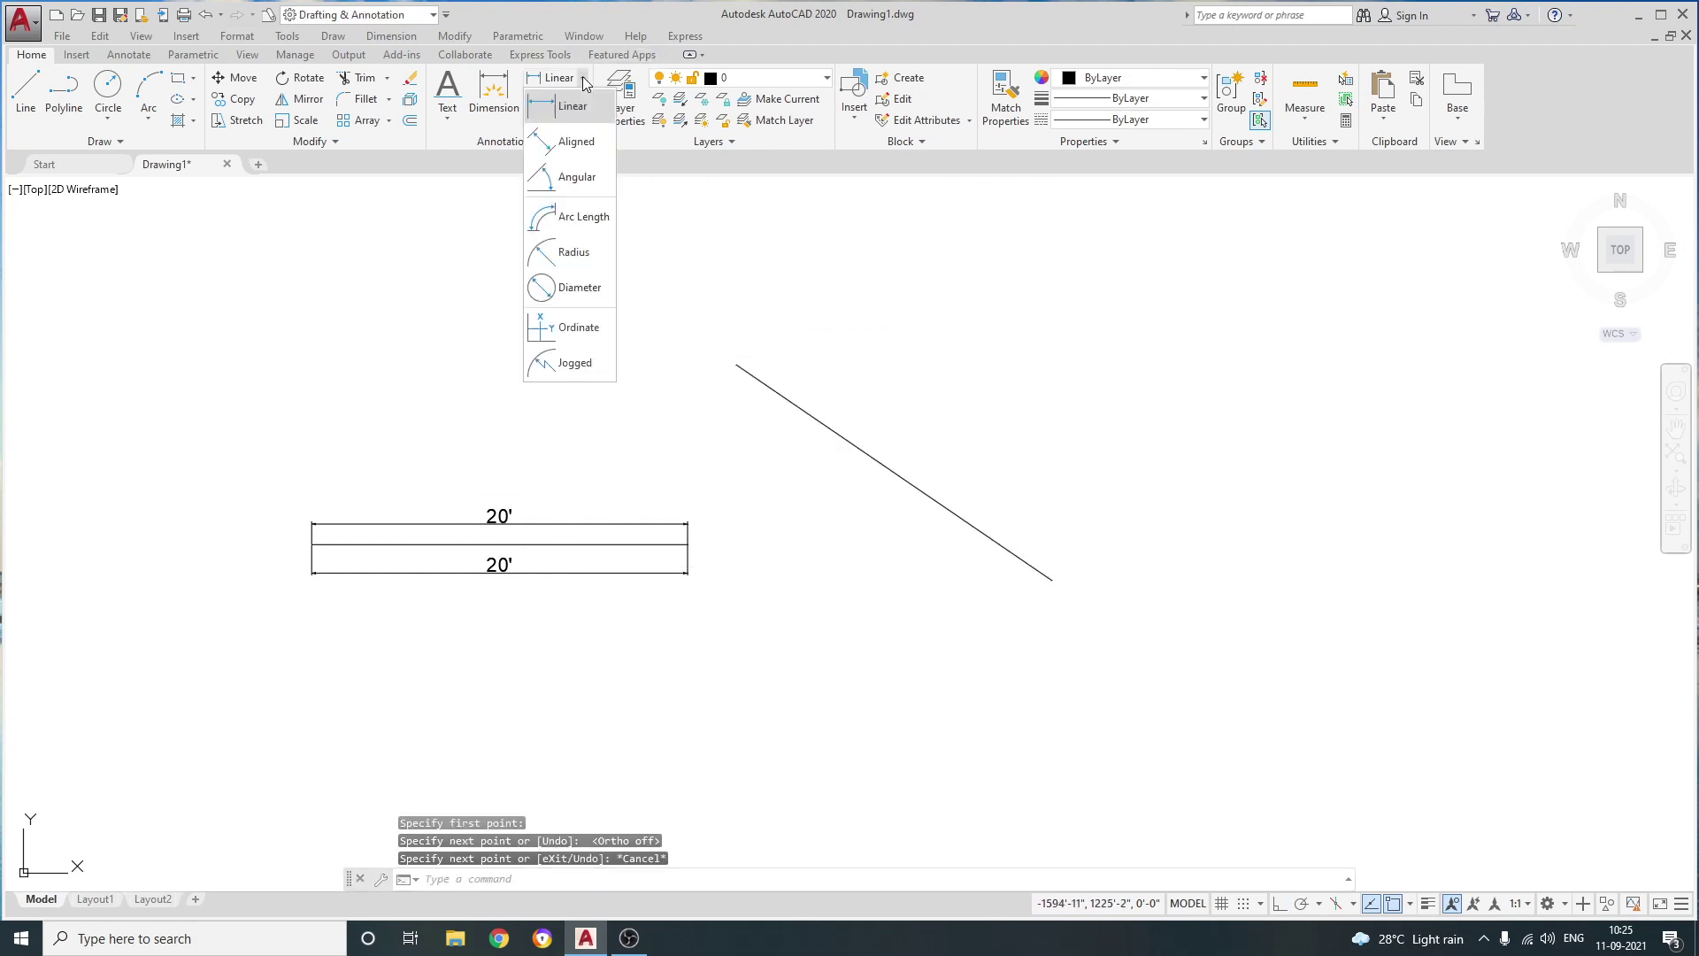
left_click(576, 140)
left_click(737, 364)
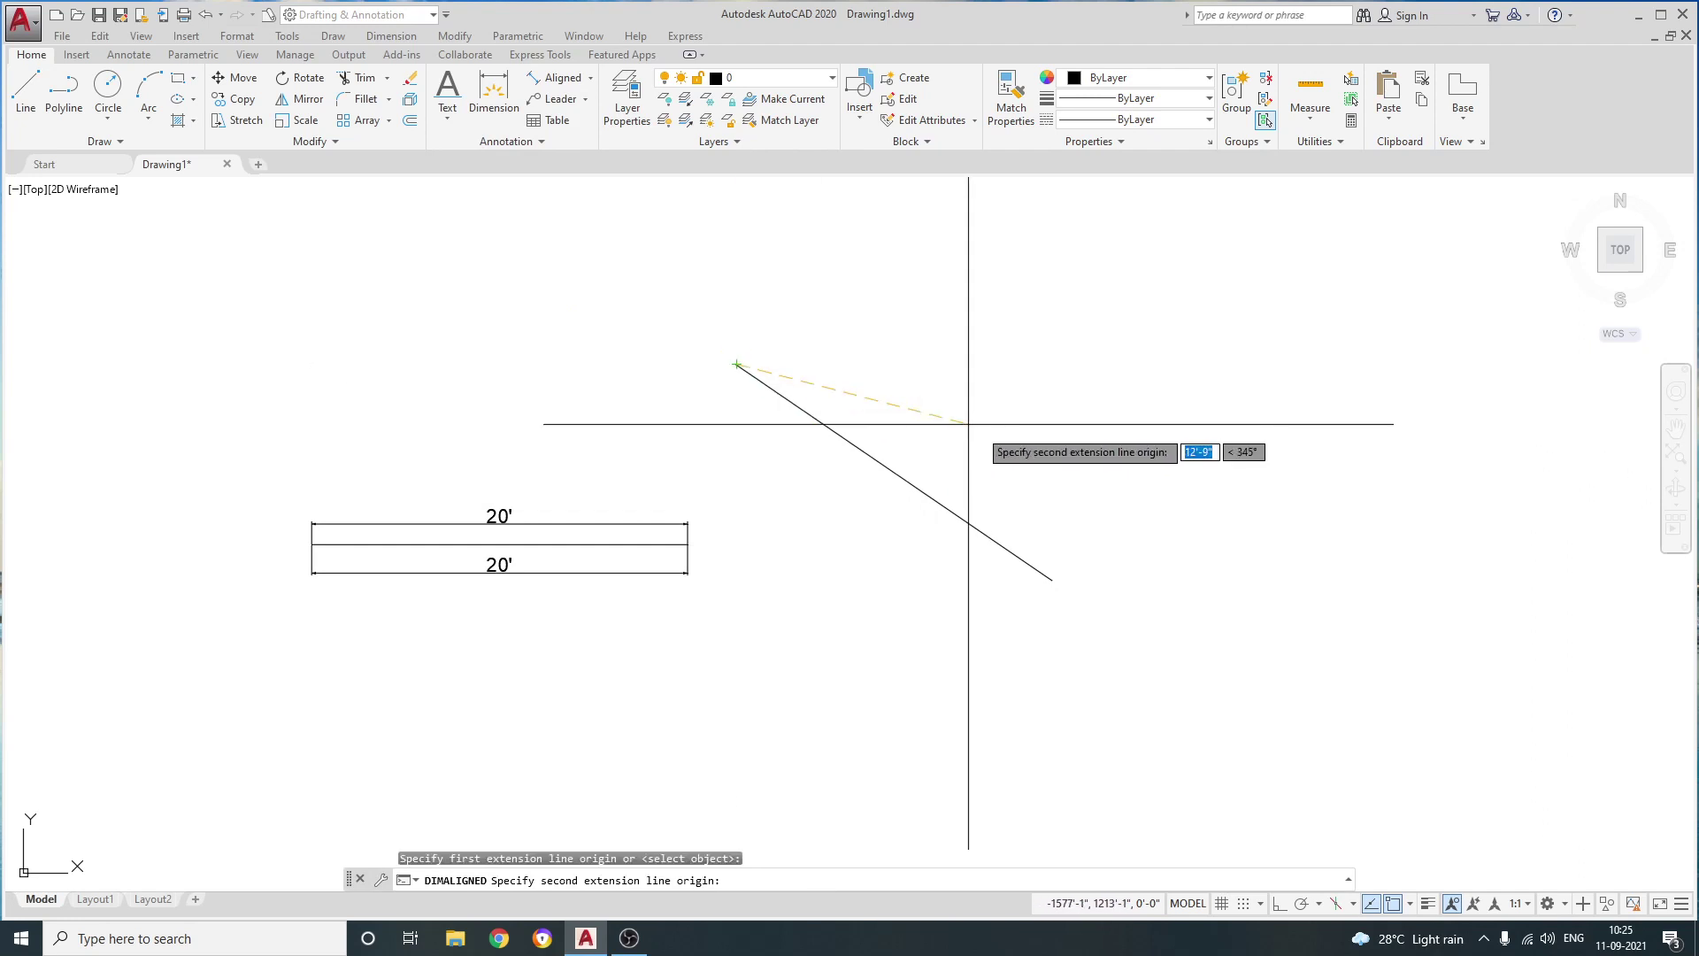
left_click(1053, 579)
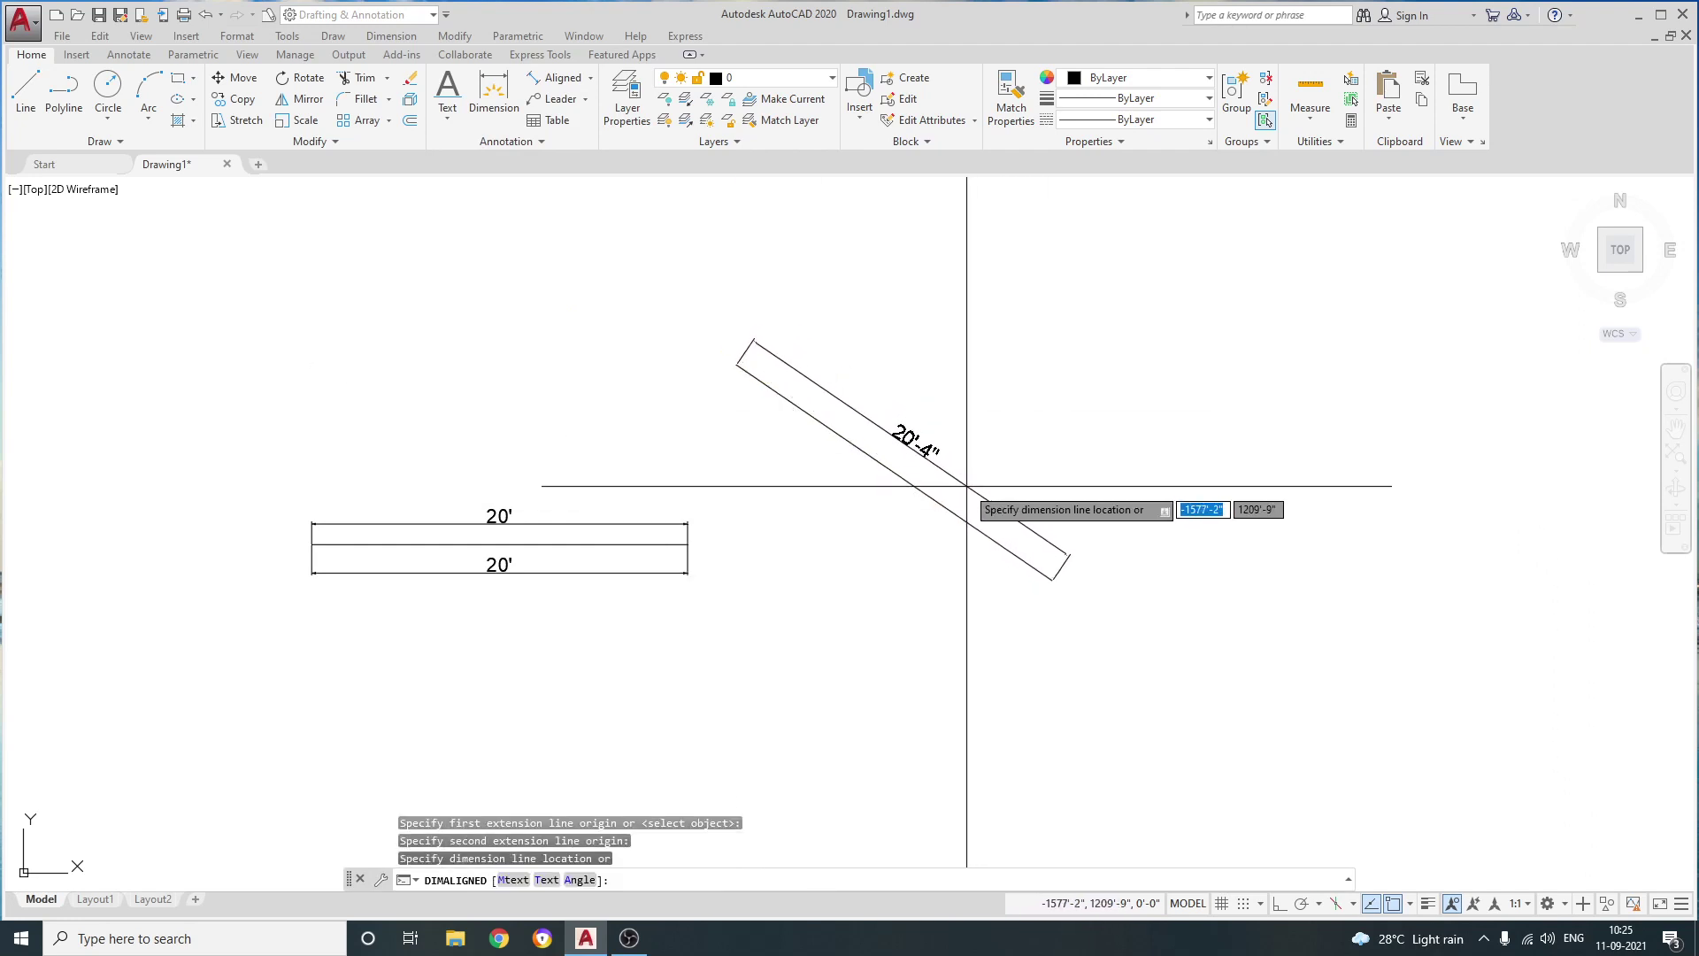
left_click(975, 490)
scroll(863, 434, "up", 2)
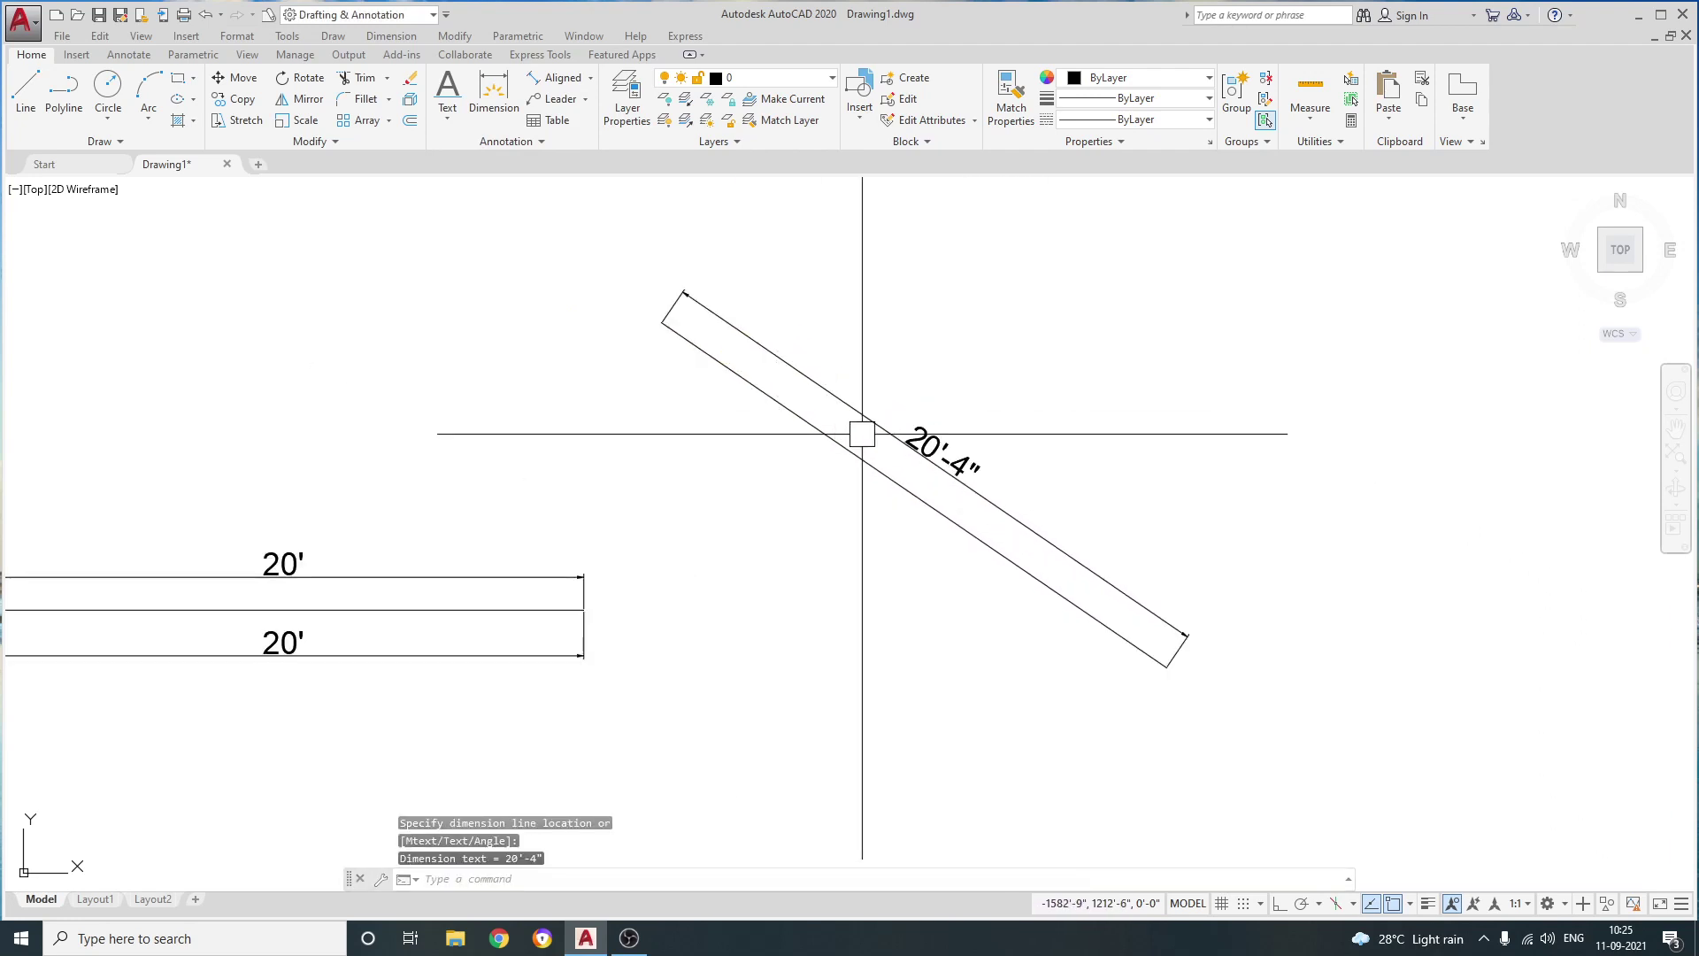
Add a second 20'-4" aligned dimension on the other side of the diagonal.
left_click(563, 77)
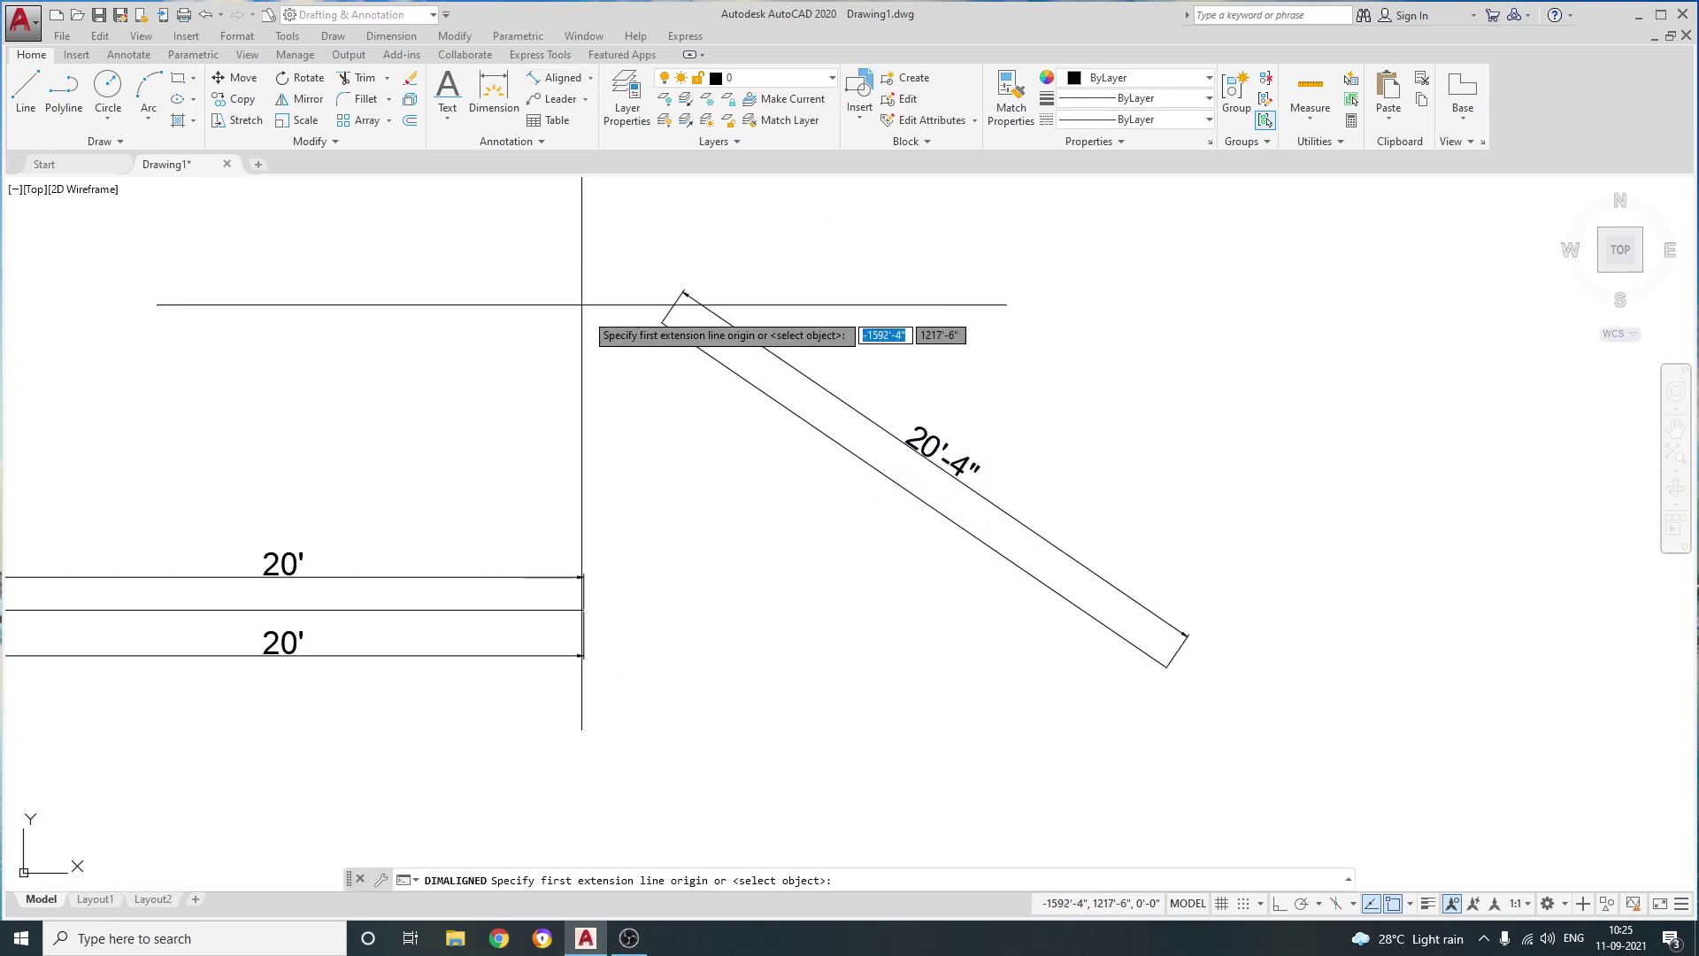
key("Return")
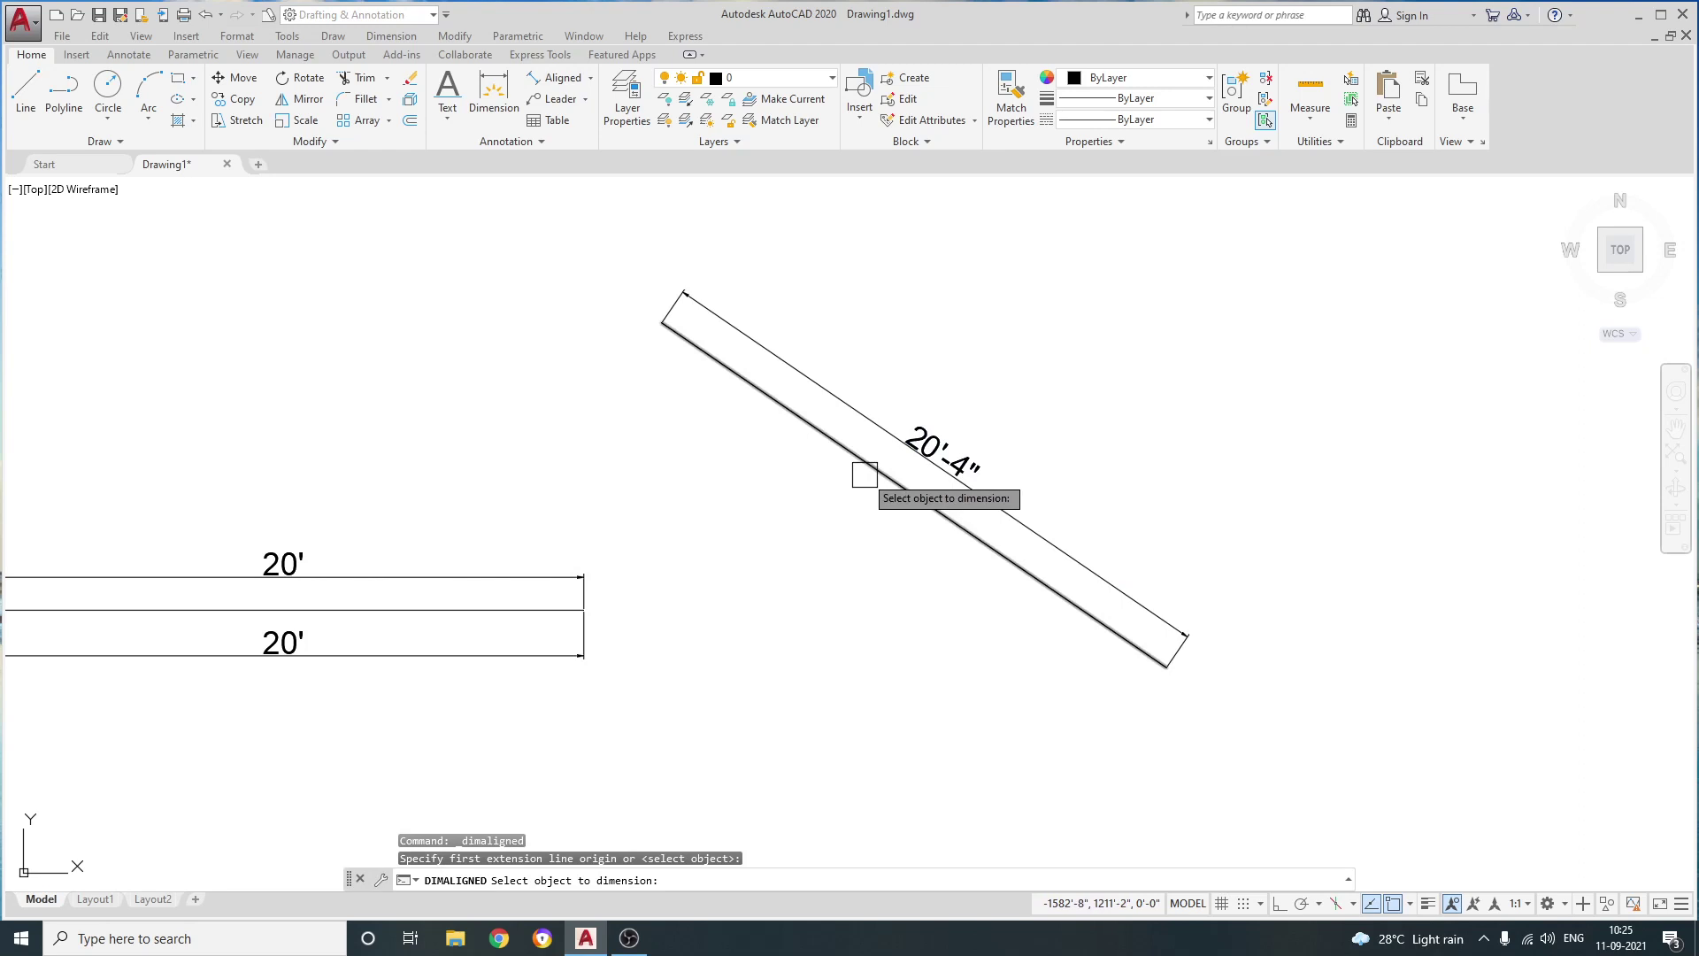
left_click(865, 474)
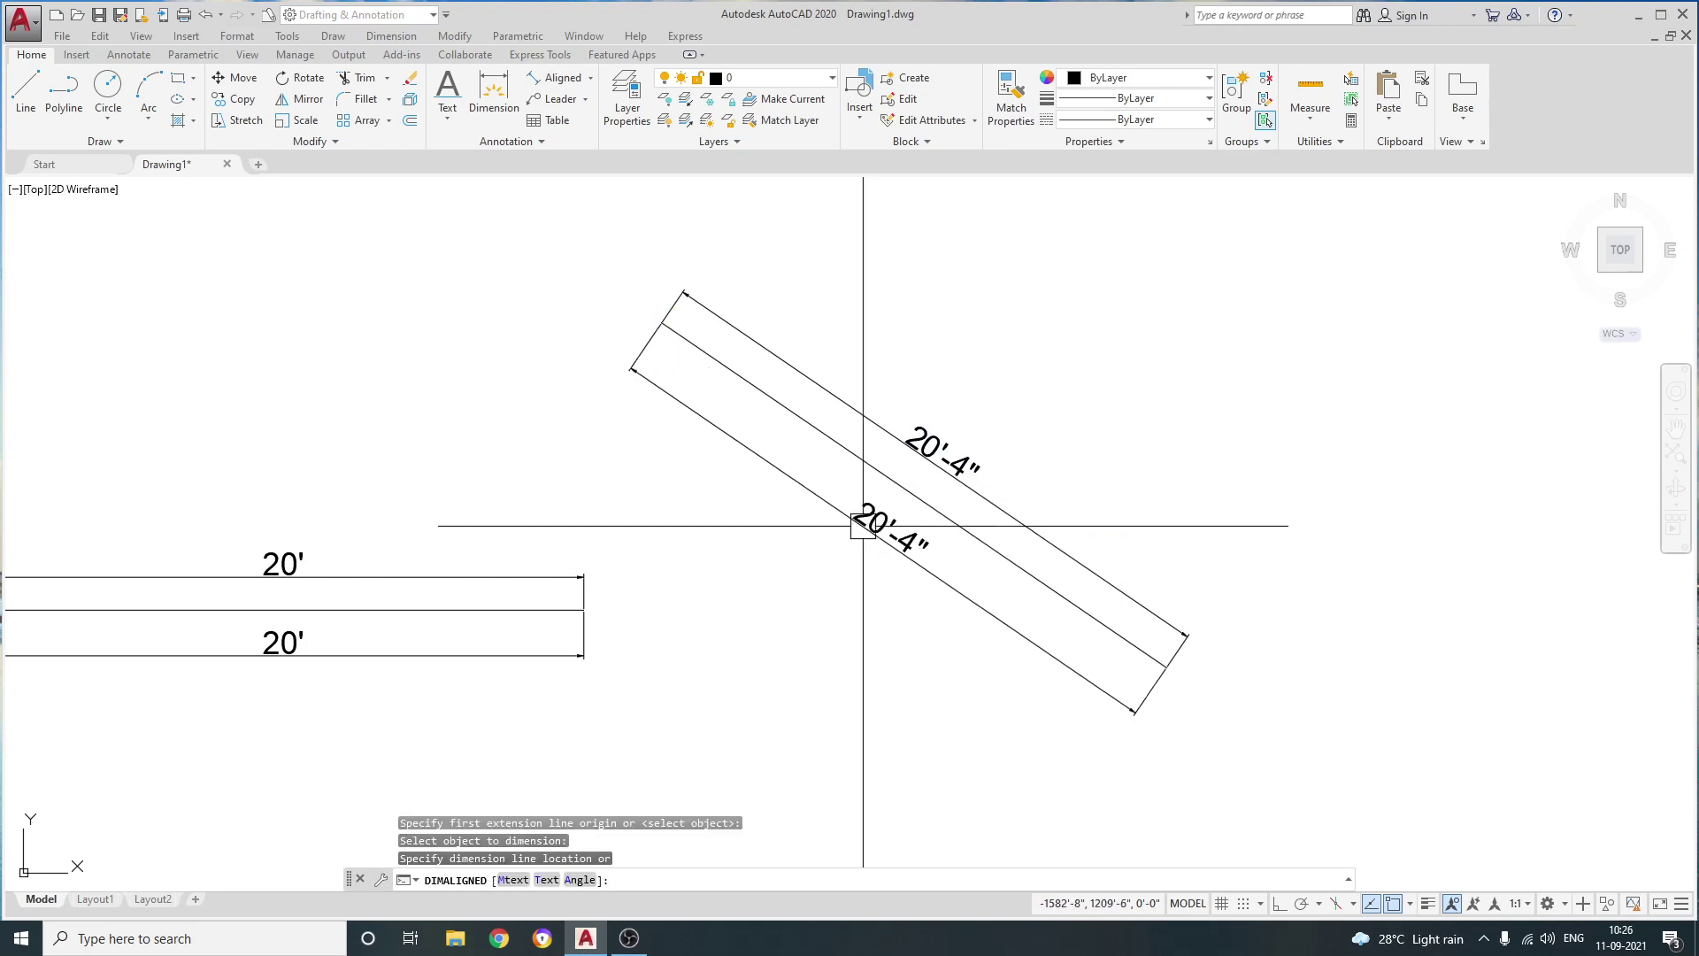
left_click(898, 560)
scroll(897, 560, "down", 2)
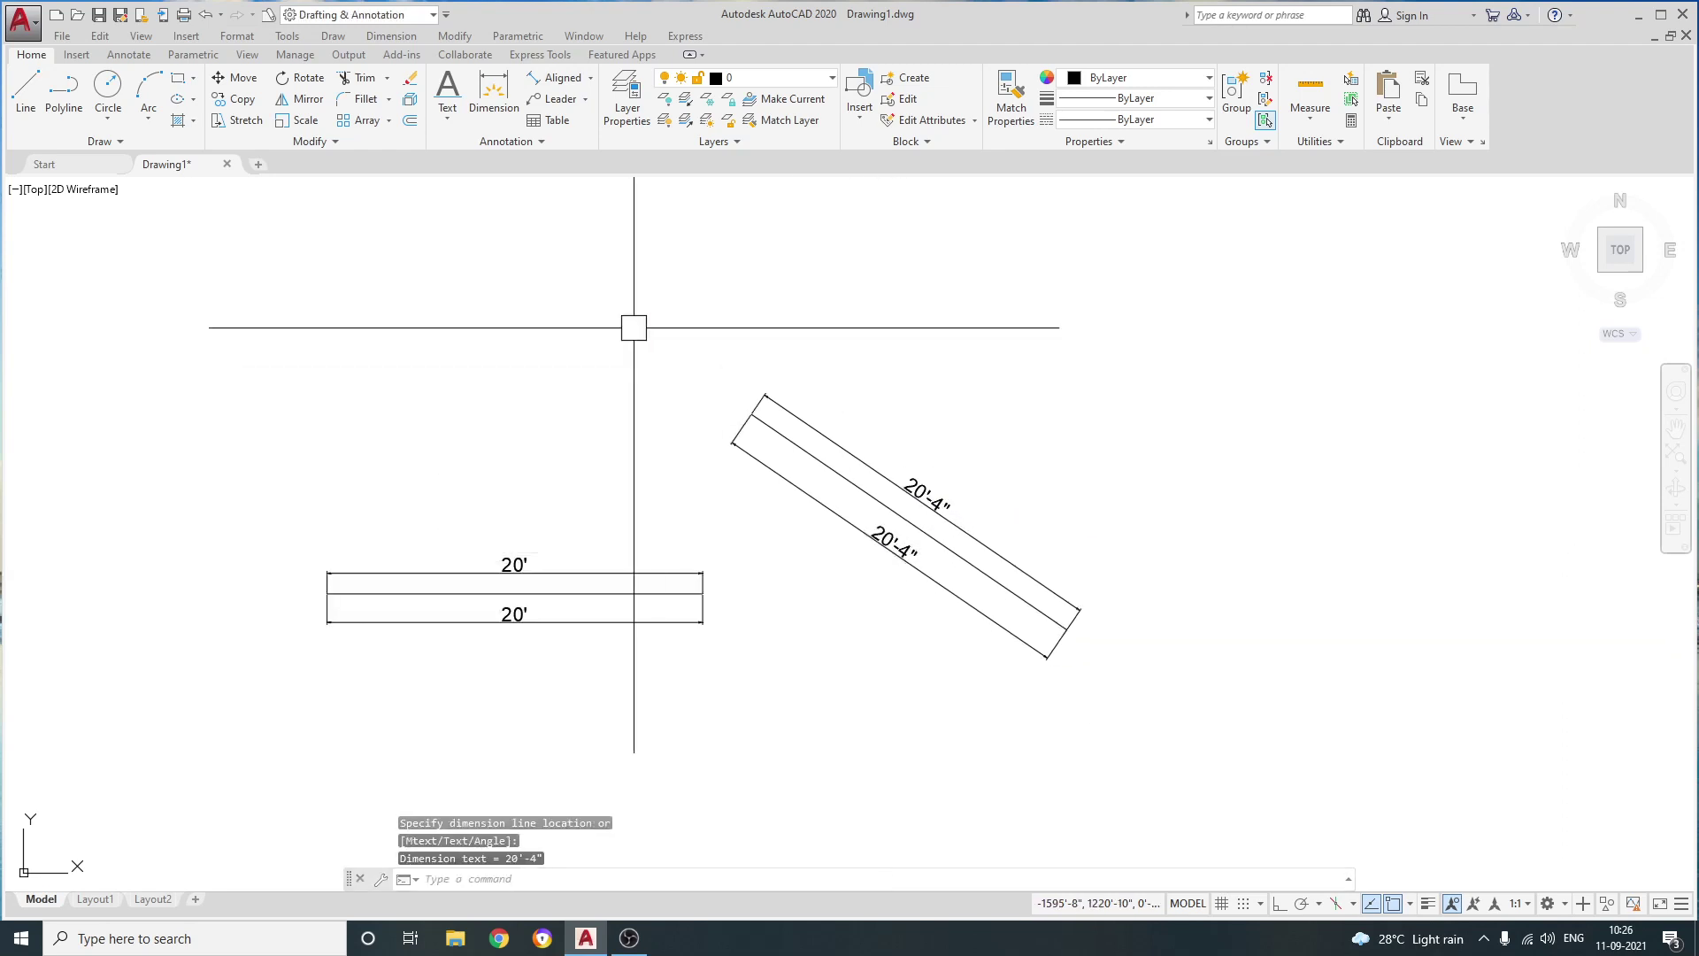
Draw a vertical line down to a corner and a horizontal line rightward, with Ortho on.
left_click(592, 79)
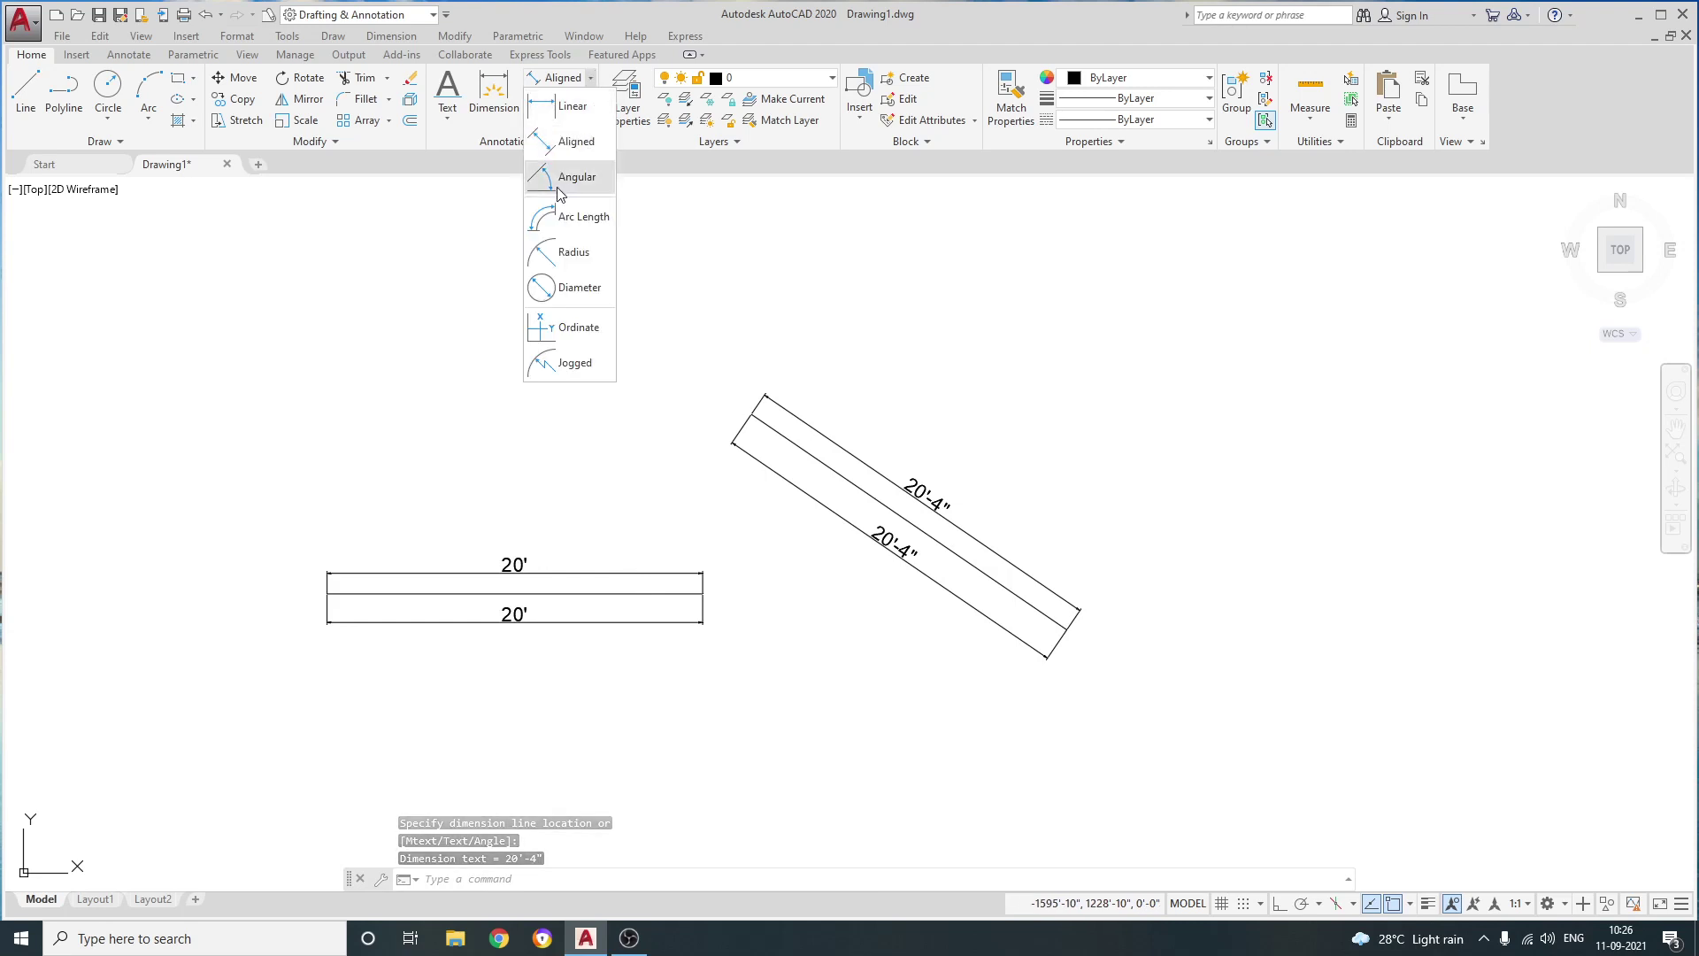
scroll(549, 354, "down", 2)
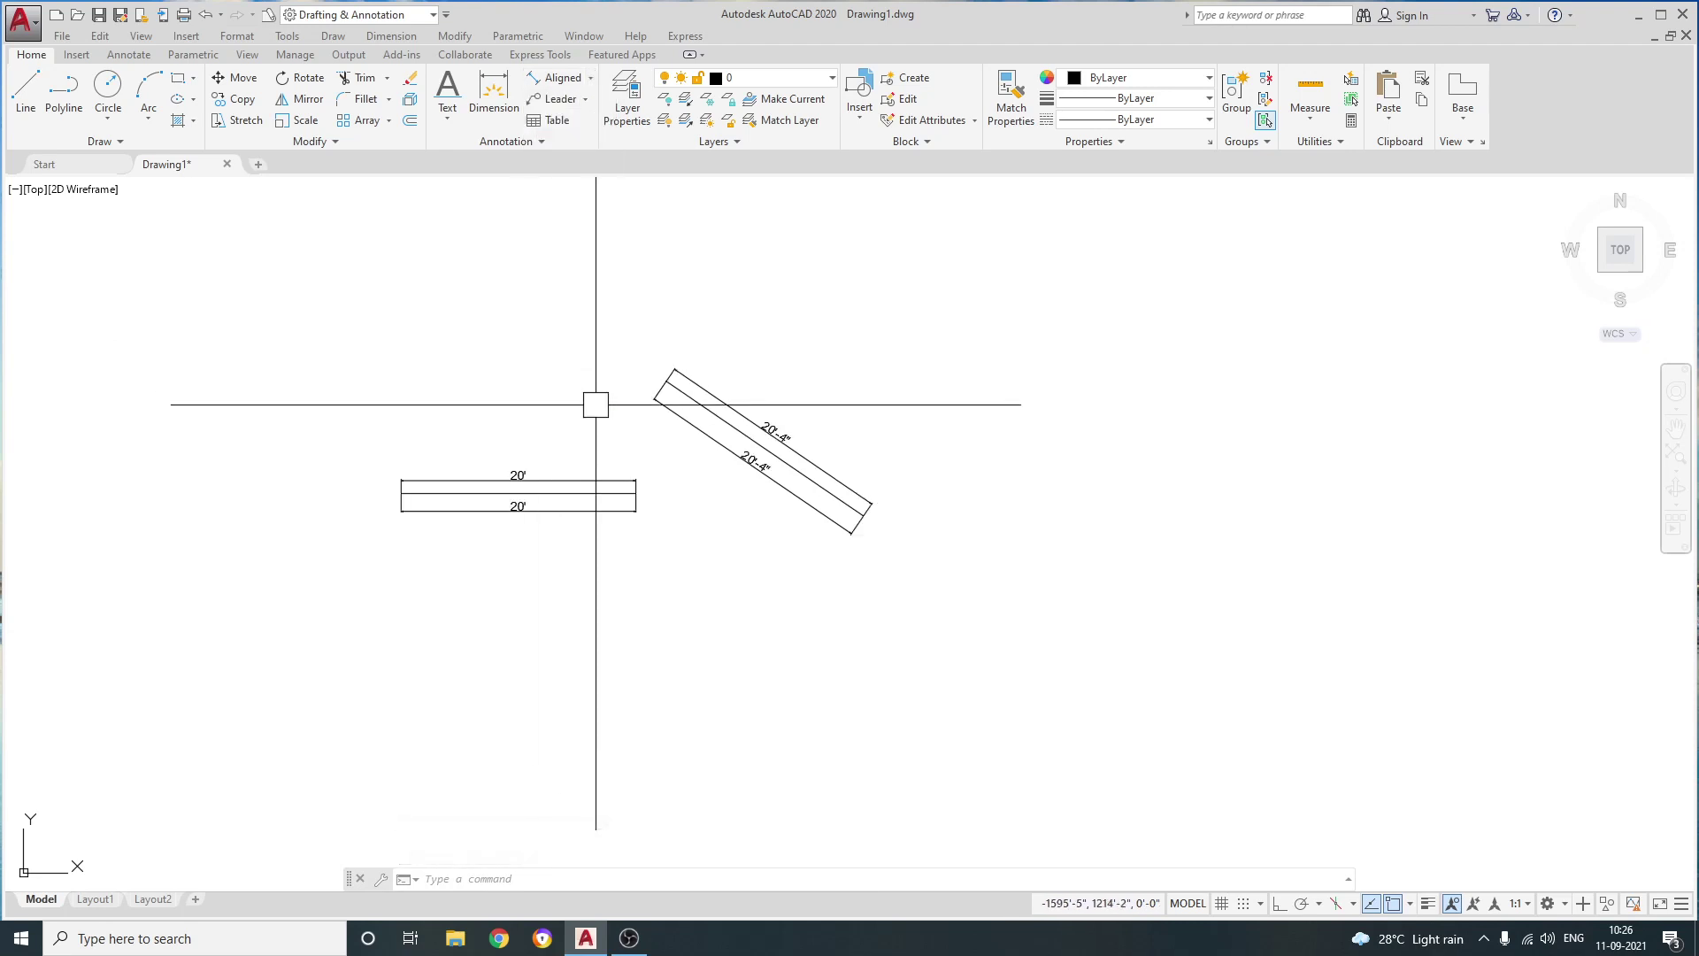
type("l")
key("Return")
middle_click_drag(1149, 441, 809, 391)
left_click(705, 347)
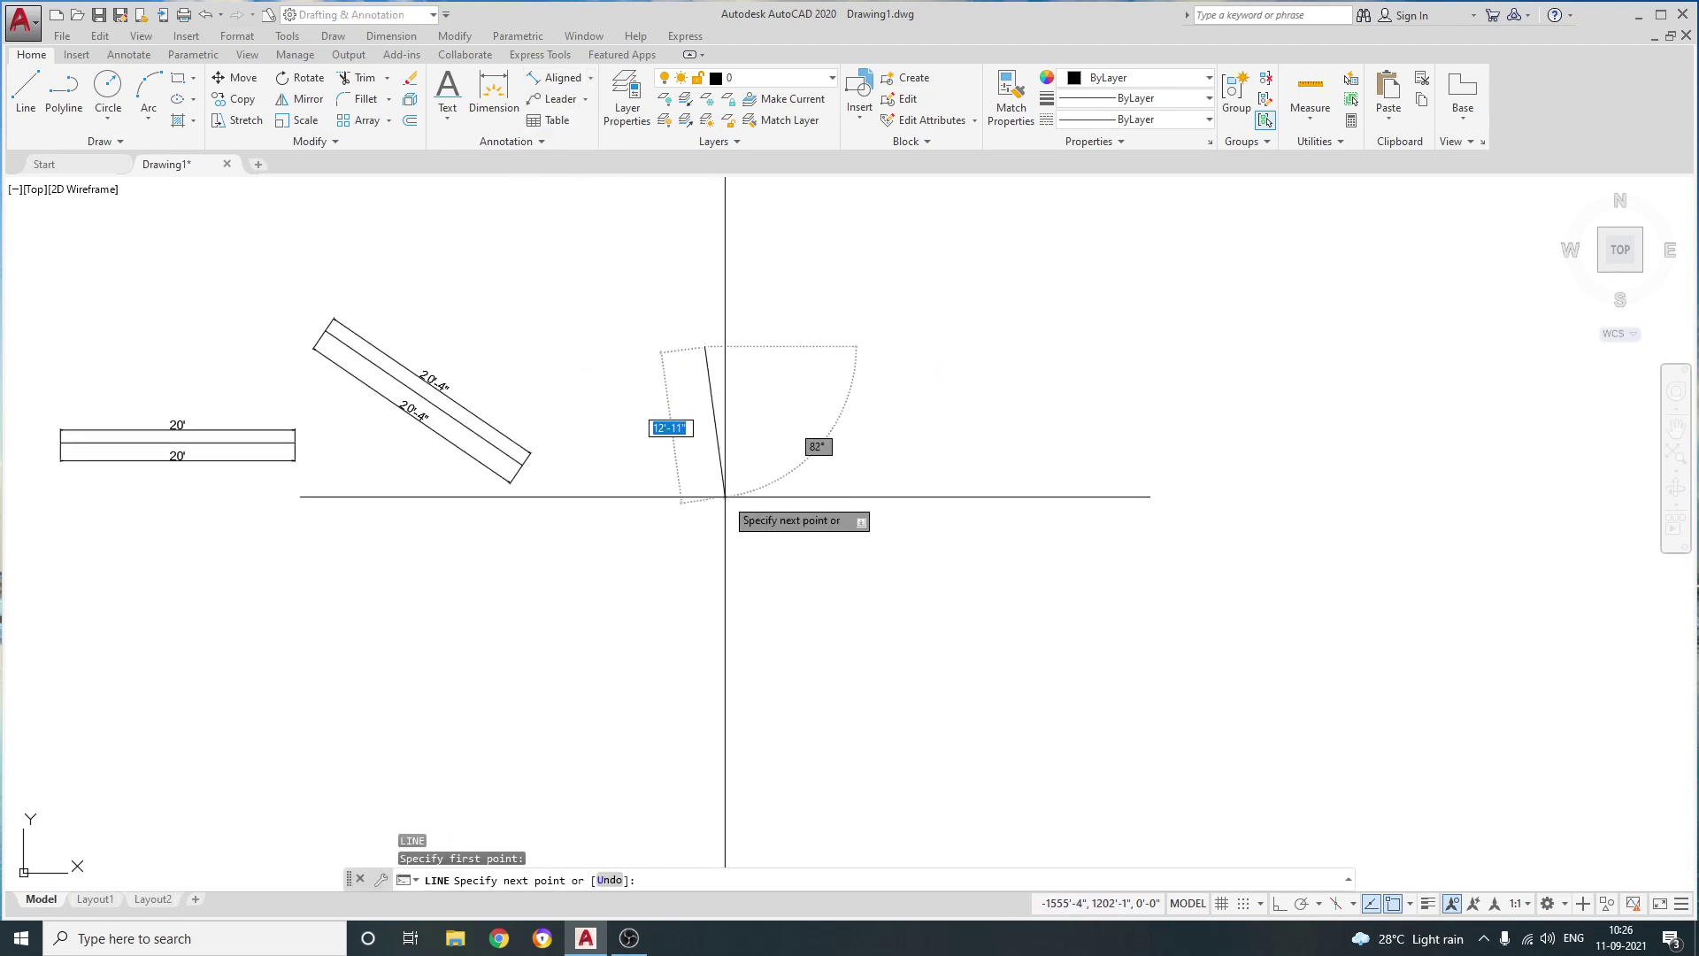
key("F8")
left_click(719, 493)
left_click(940, 482)
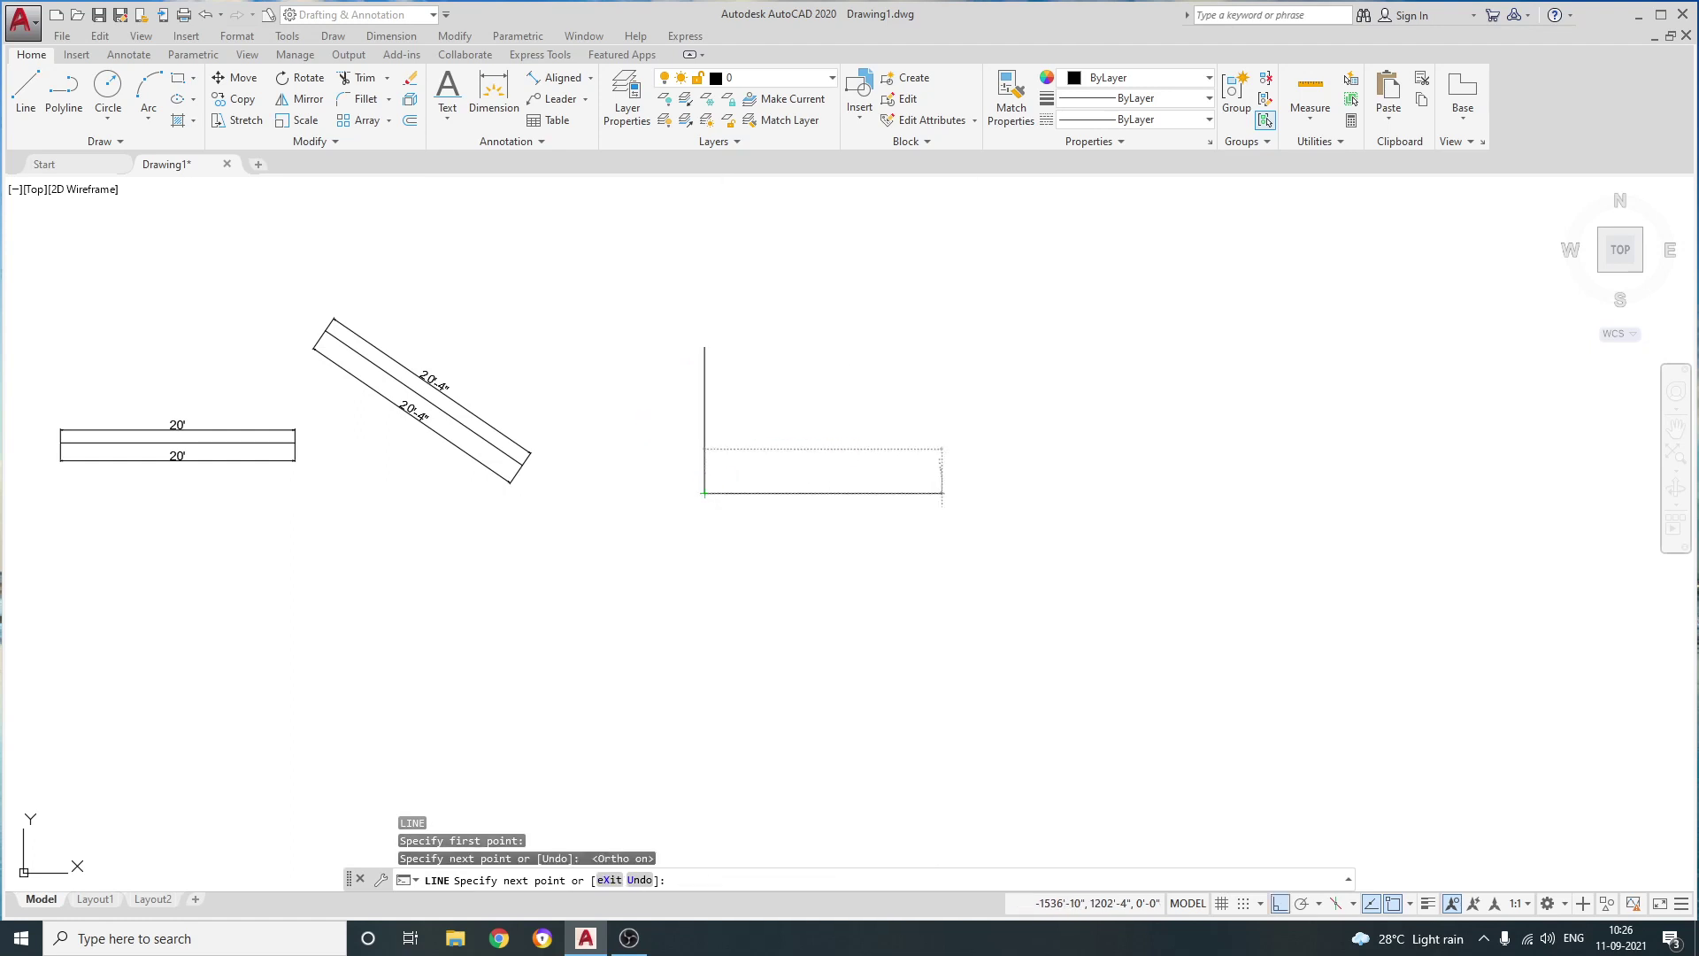
key("Escape")
scroll(619, 476, "up", 2)
Draw a diagonal line rising up and to the right from the corner.
type("l")
key("Return")
left_click(755, 503)
key("F8")
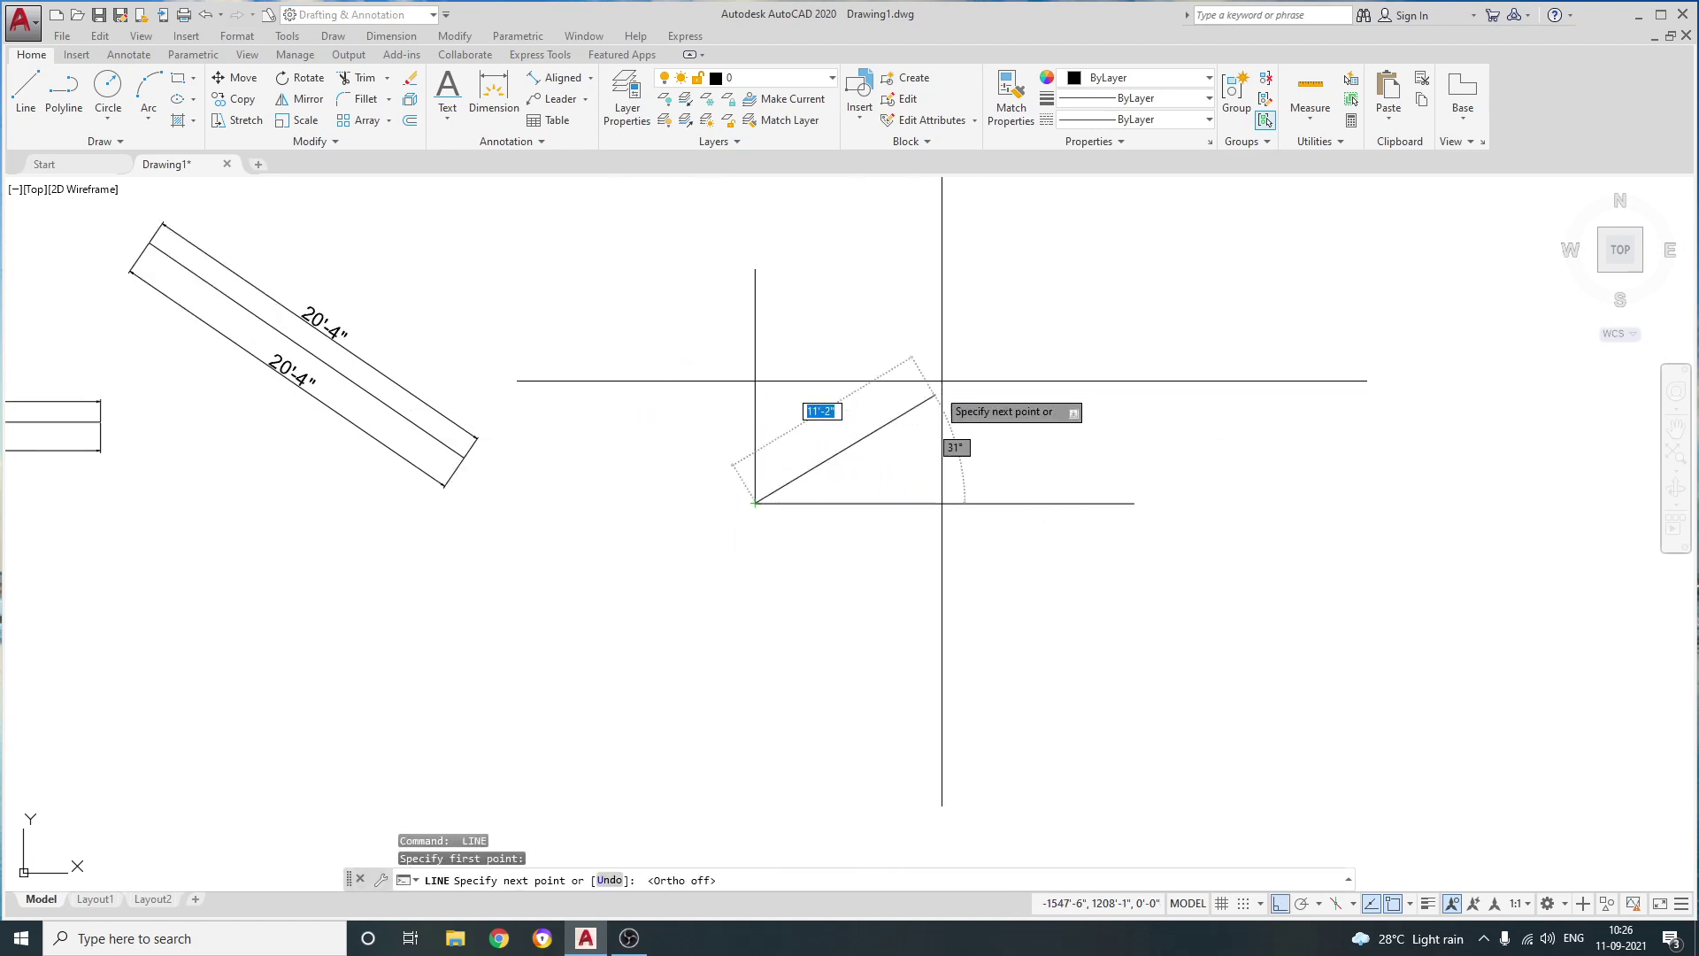
left_click(976, 298)
key("Escape")
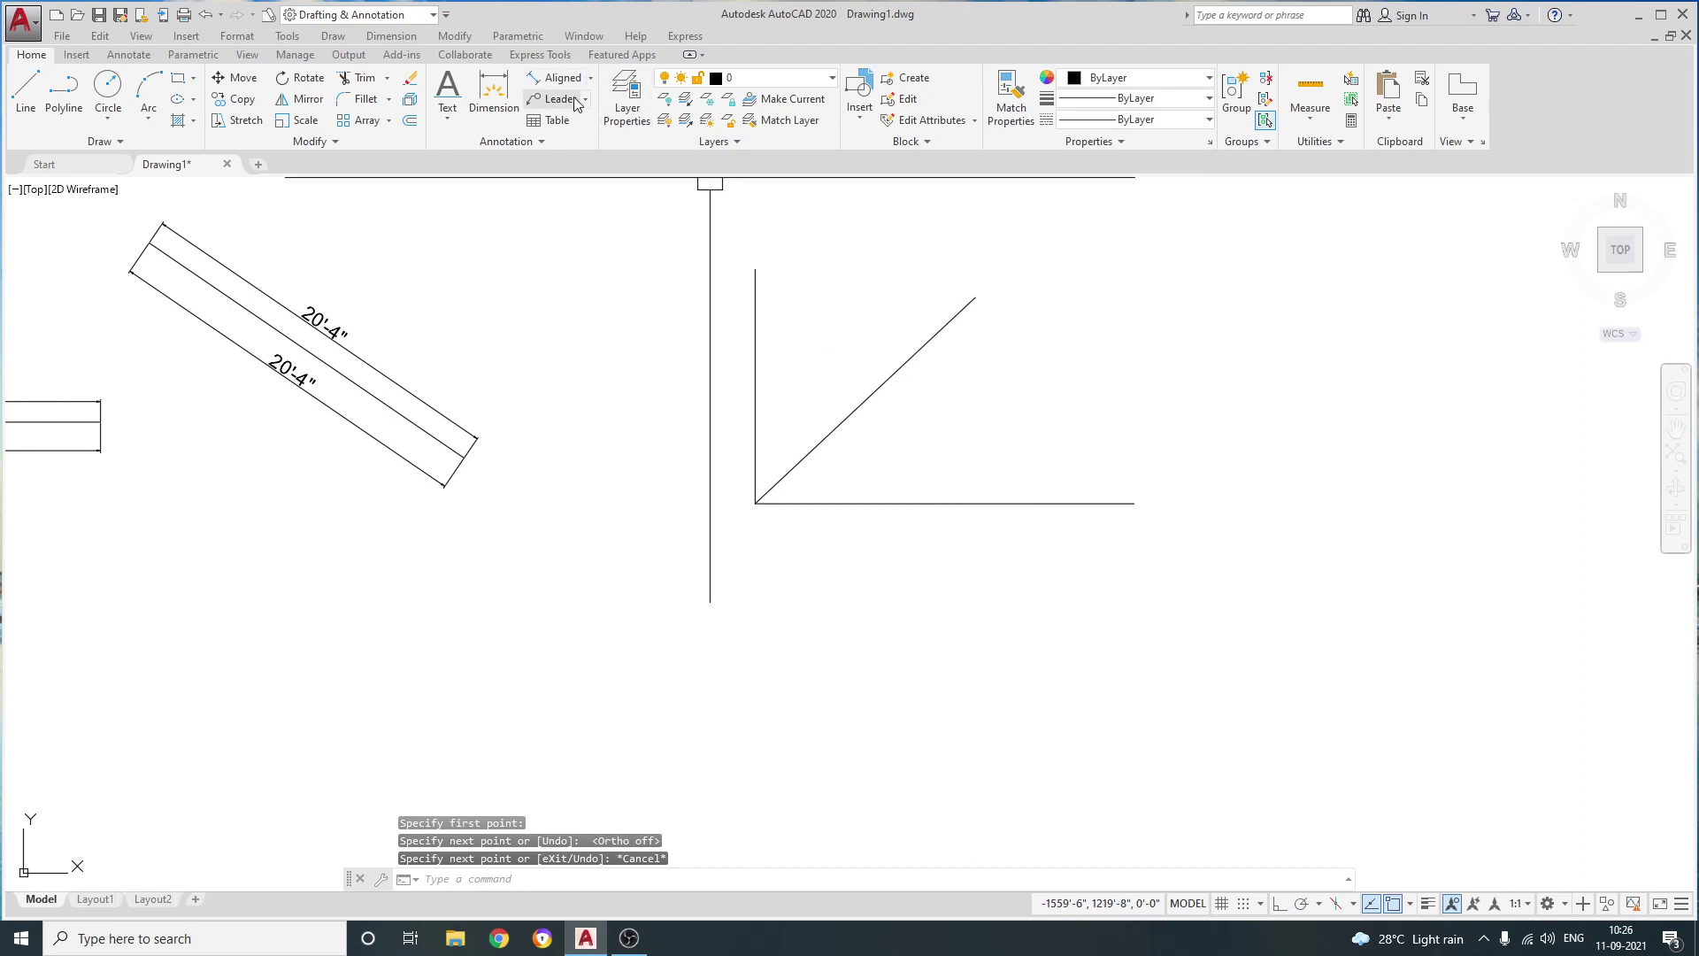
left_click(589, 79)
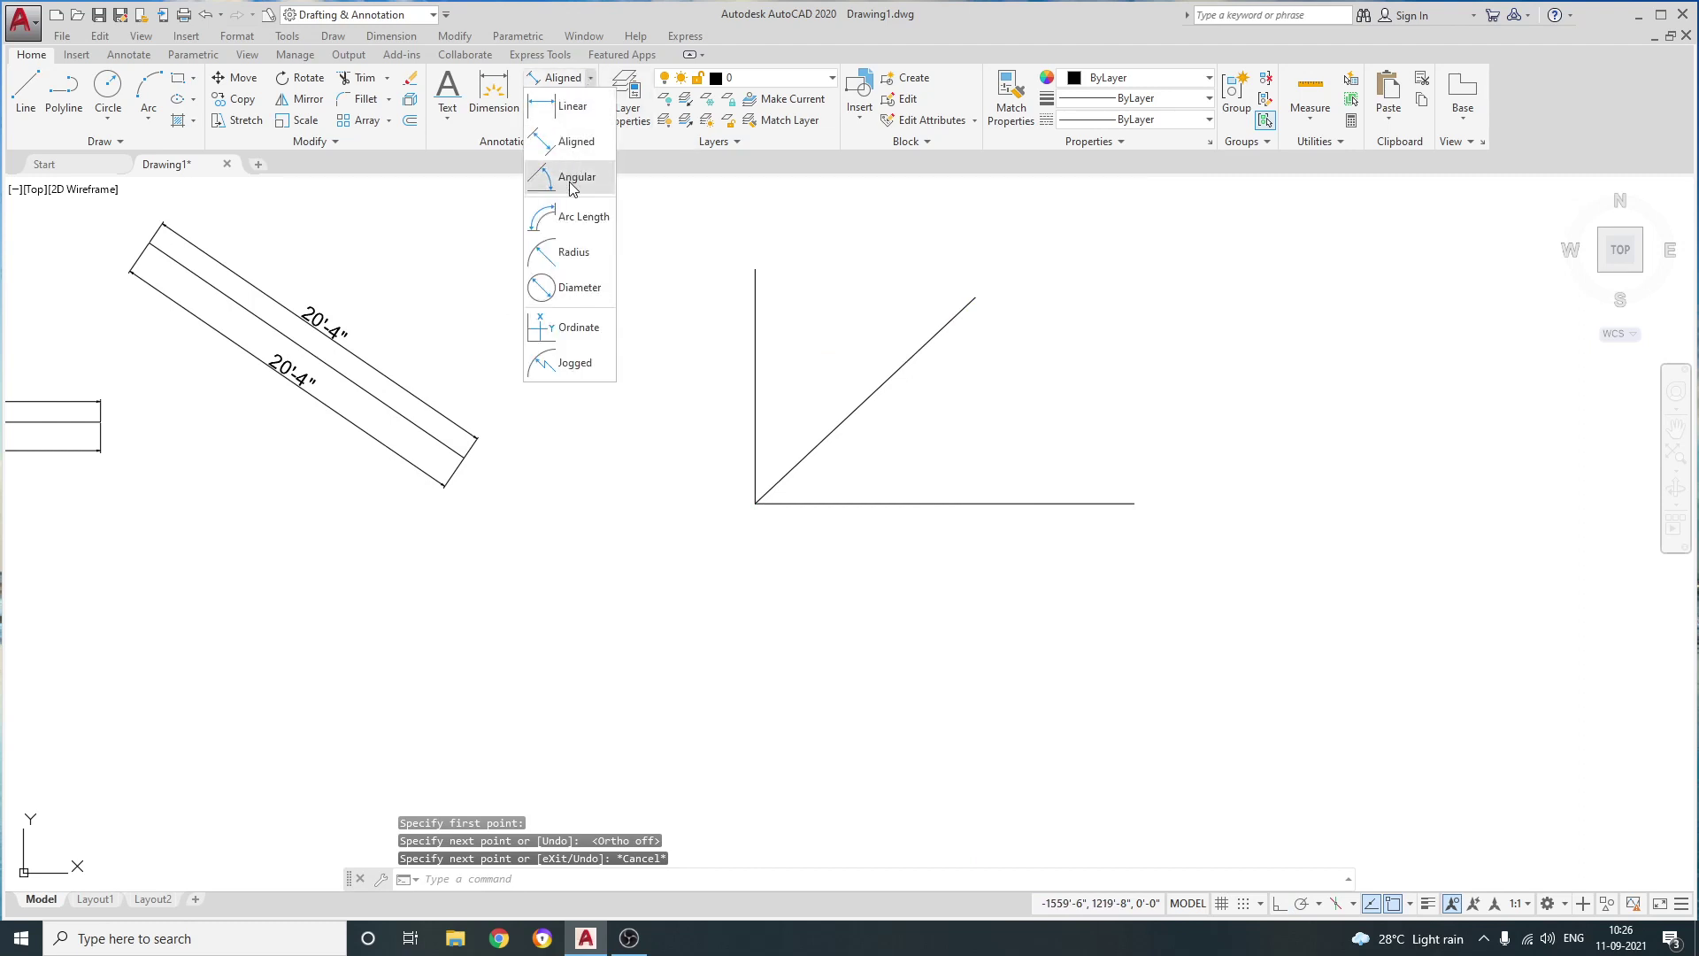
Add a 43° angular dimension between the diagonal and horizontal lines.
left_click(571, 177)
scroll(815, 469, "up", 2)
left_click(805, 448)
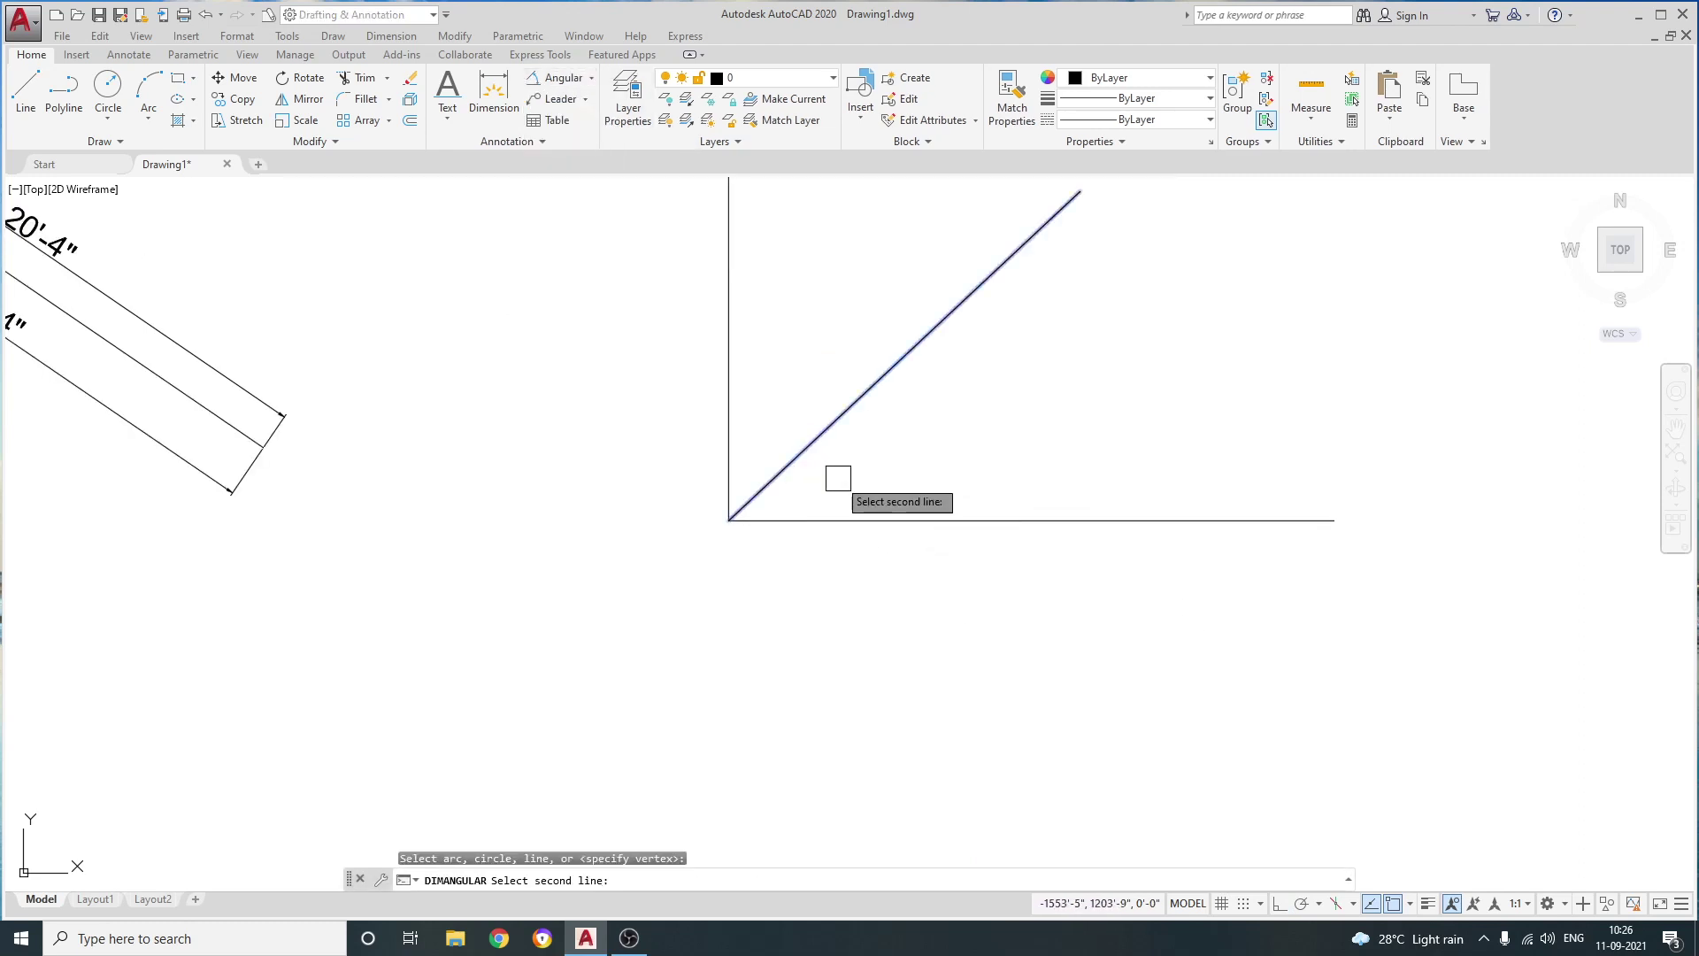
left_click(884, 522)
left_click(952, 466)
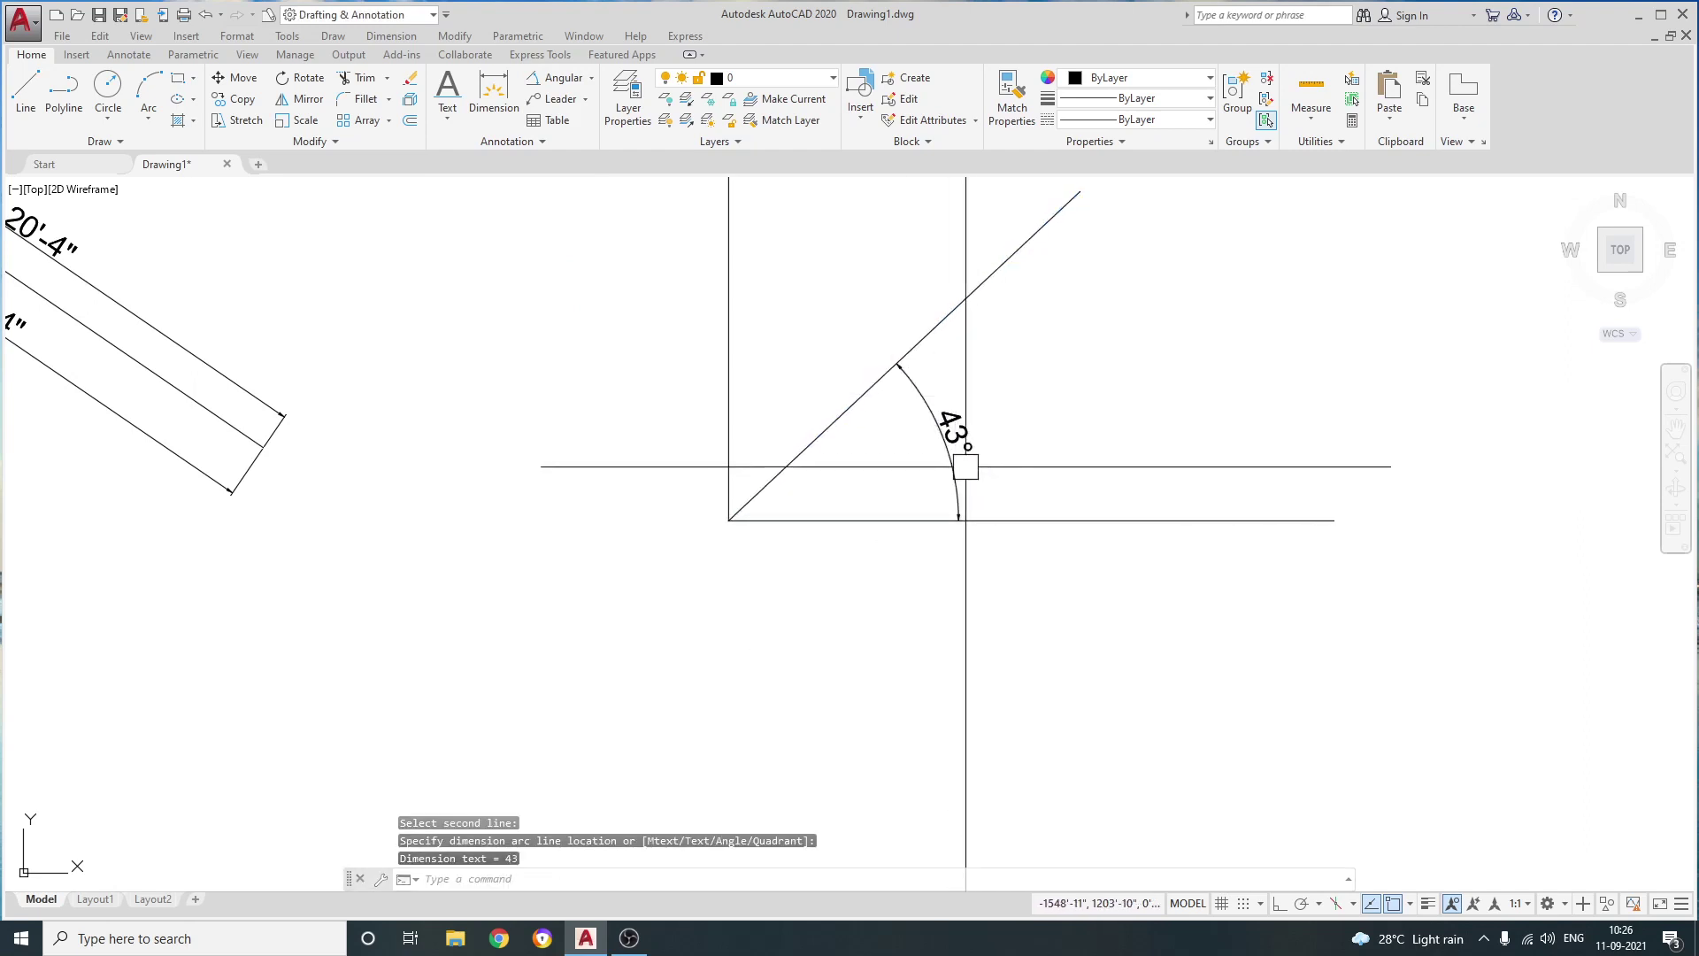
scroll(947, 487, "down", 1)
scroll(911, 500, "up", 1)
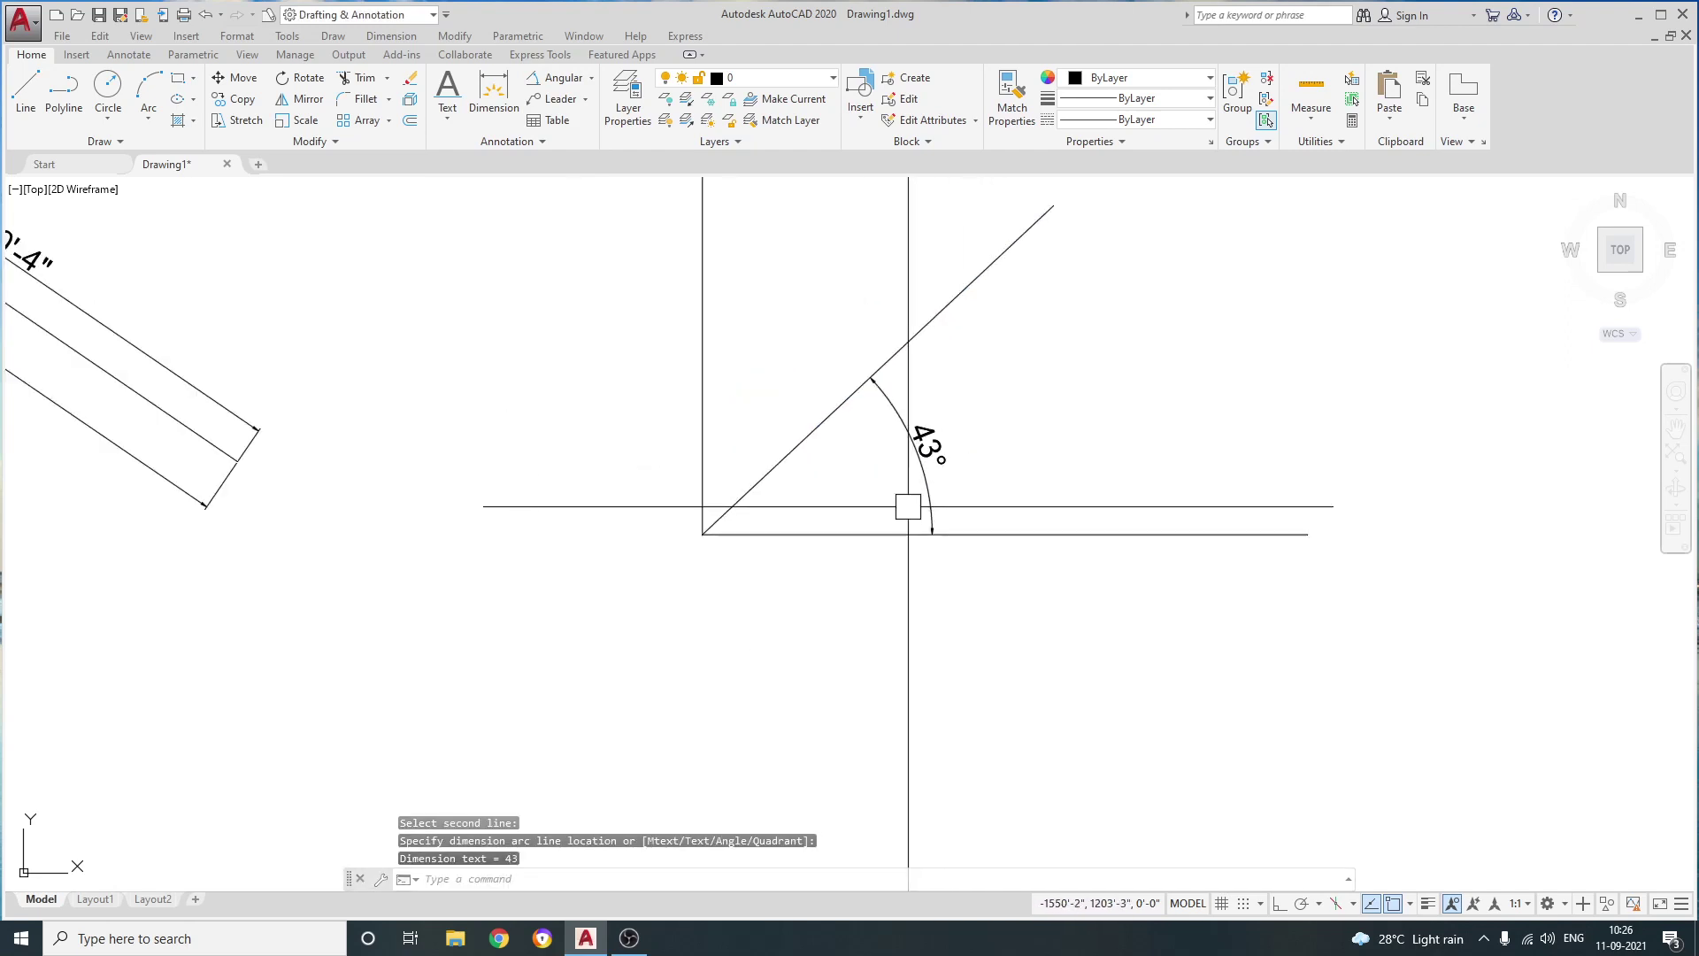
scroll(910, 474, "down", 1)
scroll(820, 440, "up", 1)
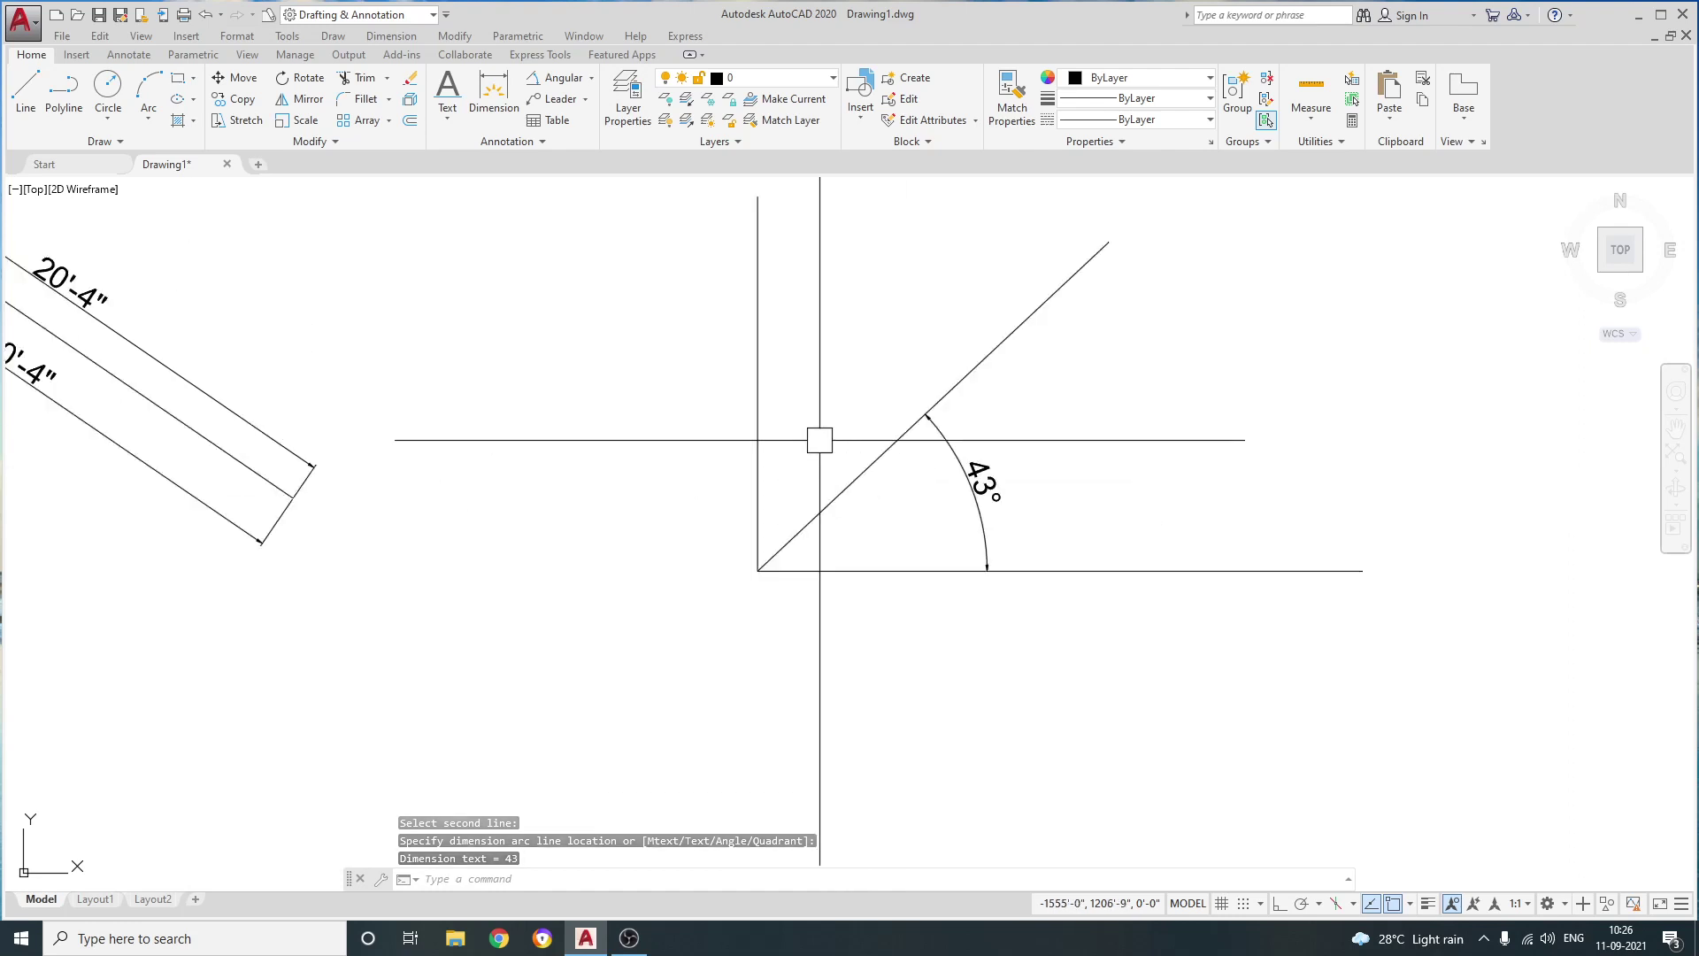
Add a 47° angular dimension between the diagonal and vertical lines.
left_click(558, 78)
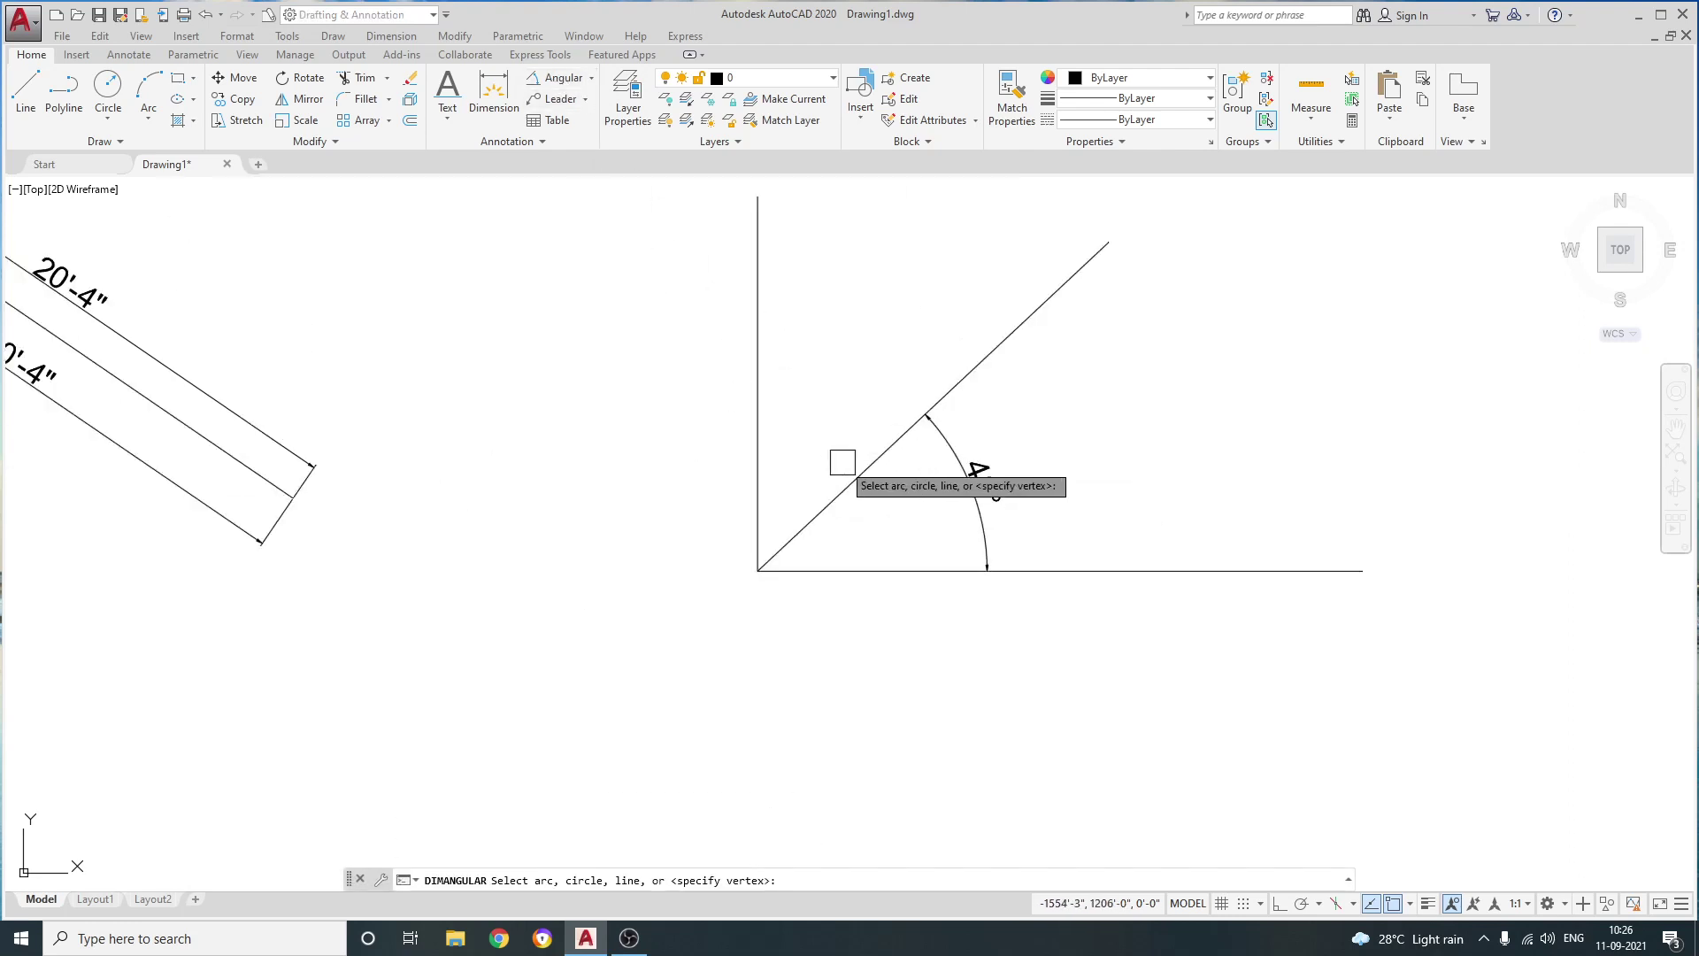
left_click(871, 464)
left_click(758, 412)
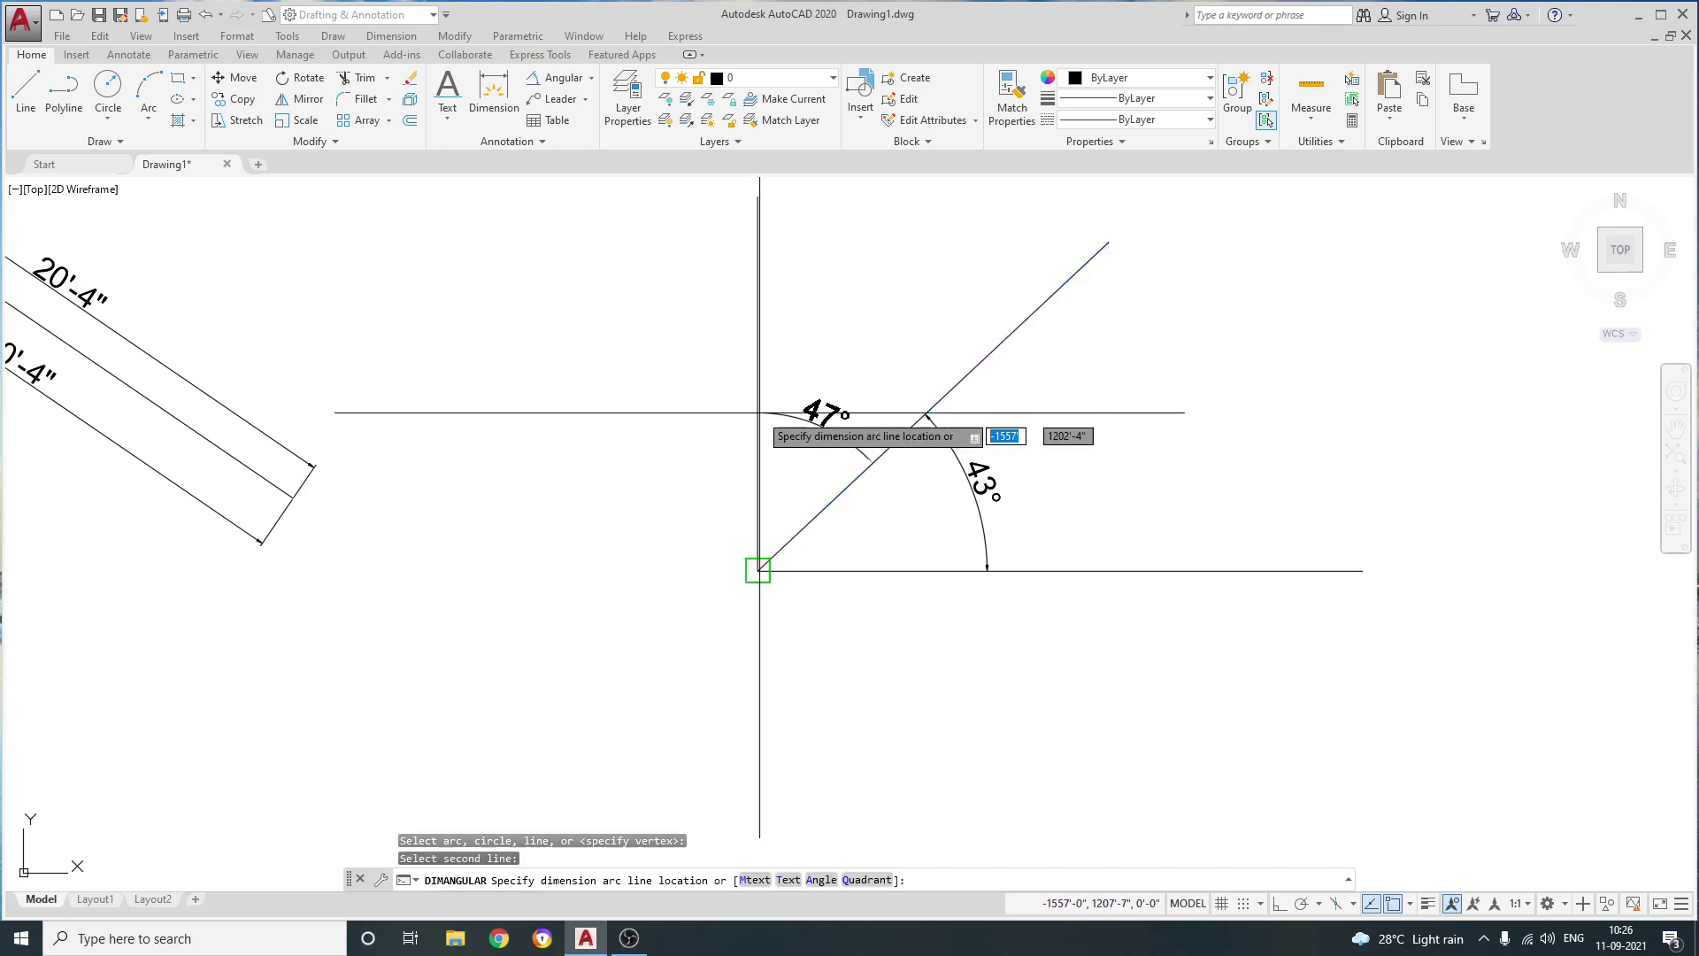
left_click(840, 329)
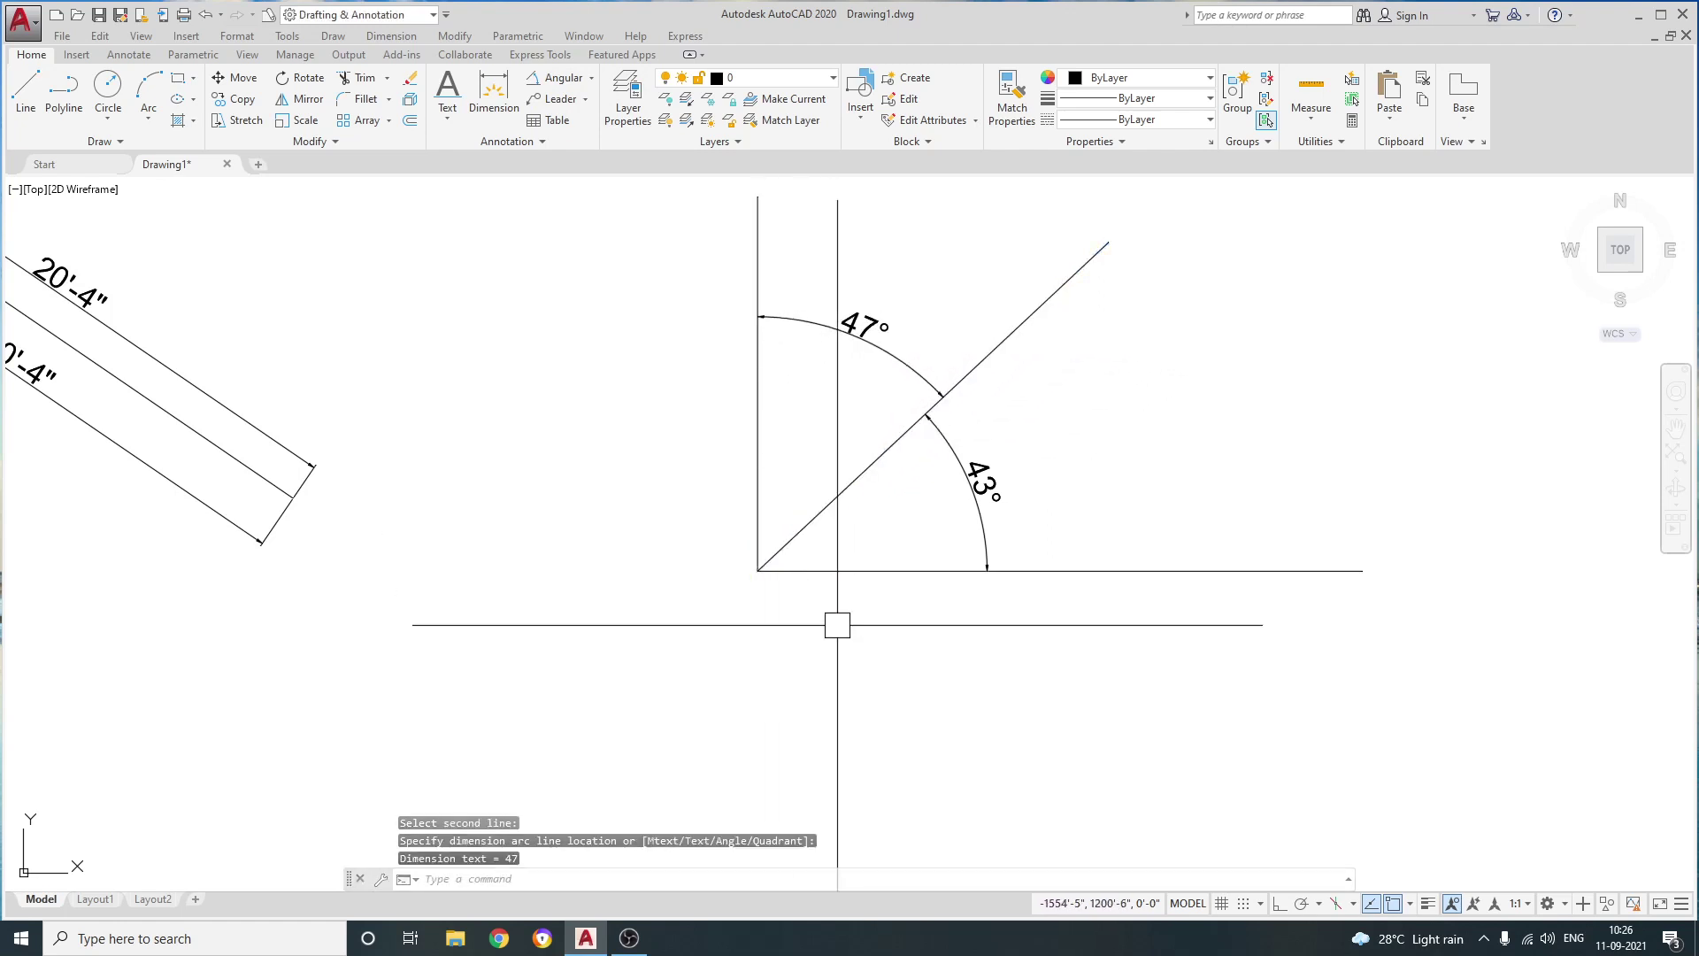
scroll(837, 625, "down", 2)
scroll(910, 481, "down", 2)
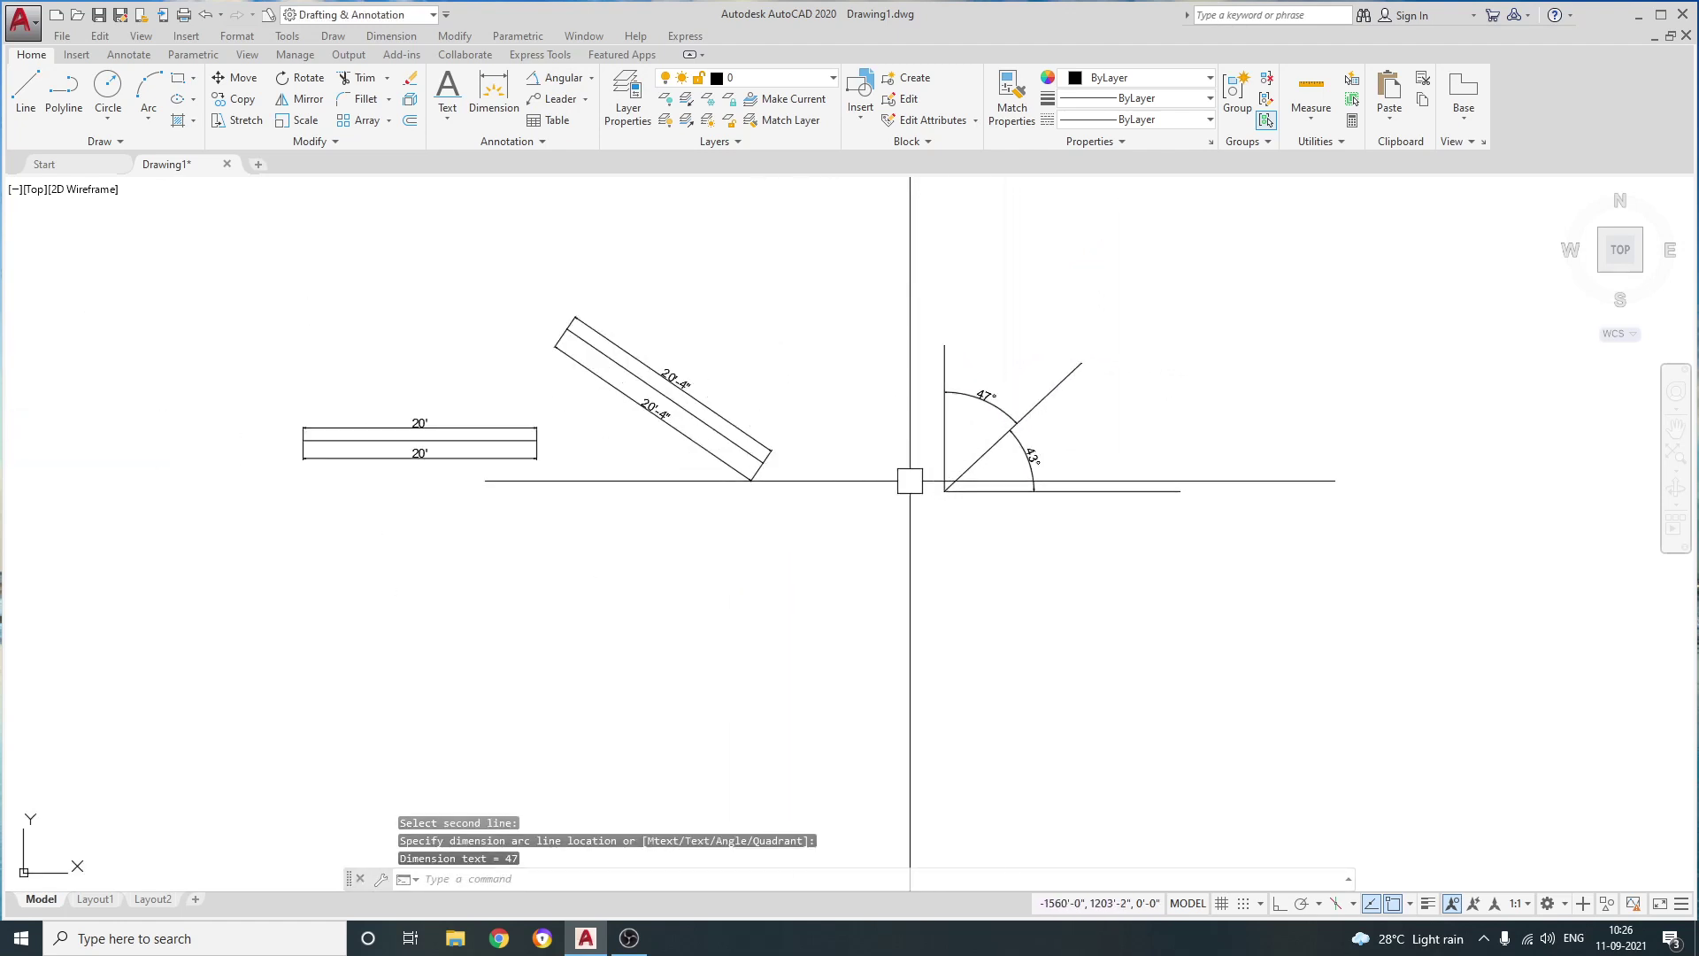
left_click(592, 78)
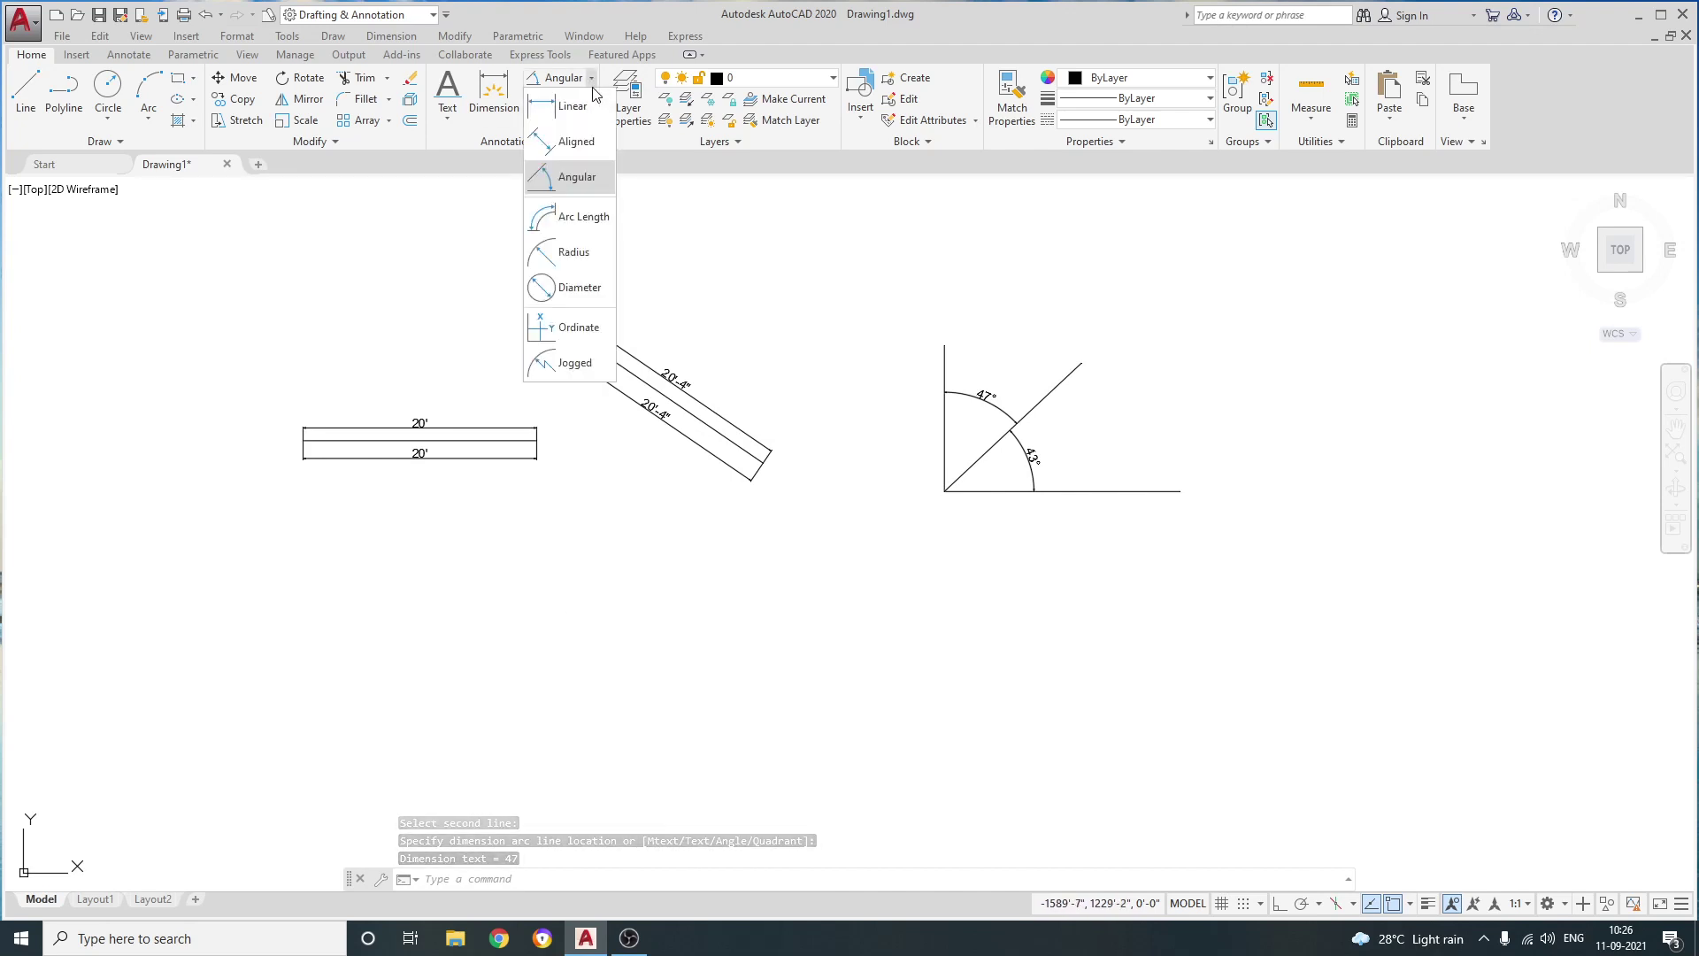
Draw a large three-point arc below the existing shapes.
key("Escape")
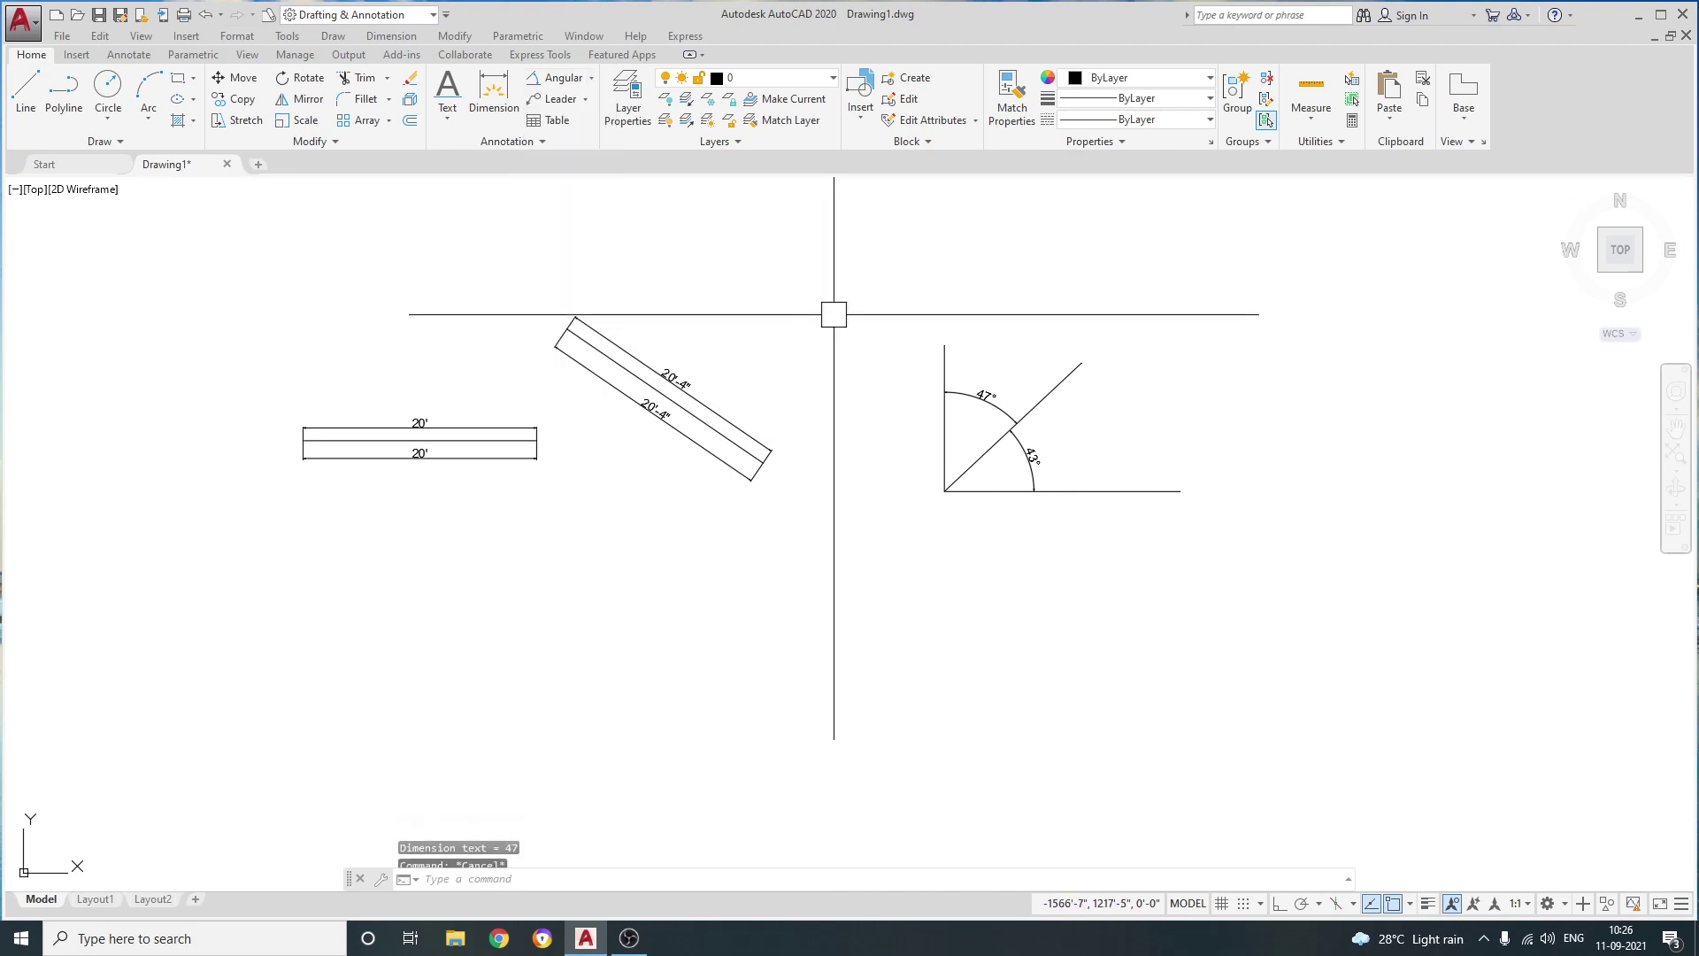
scroll(834, 314, "down", 2)
key("Return")
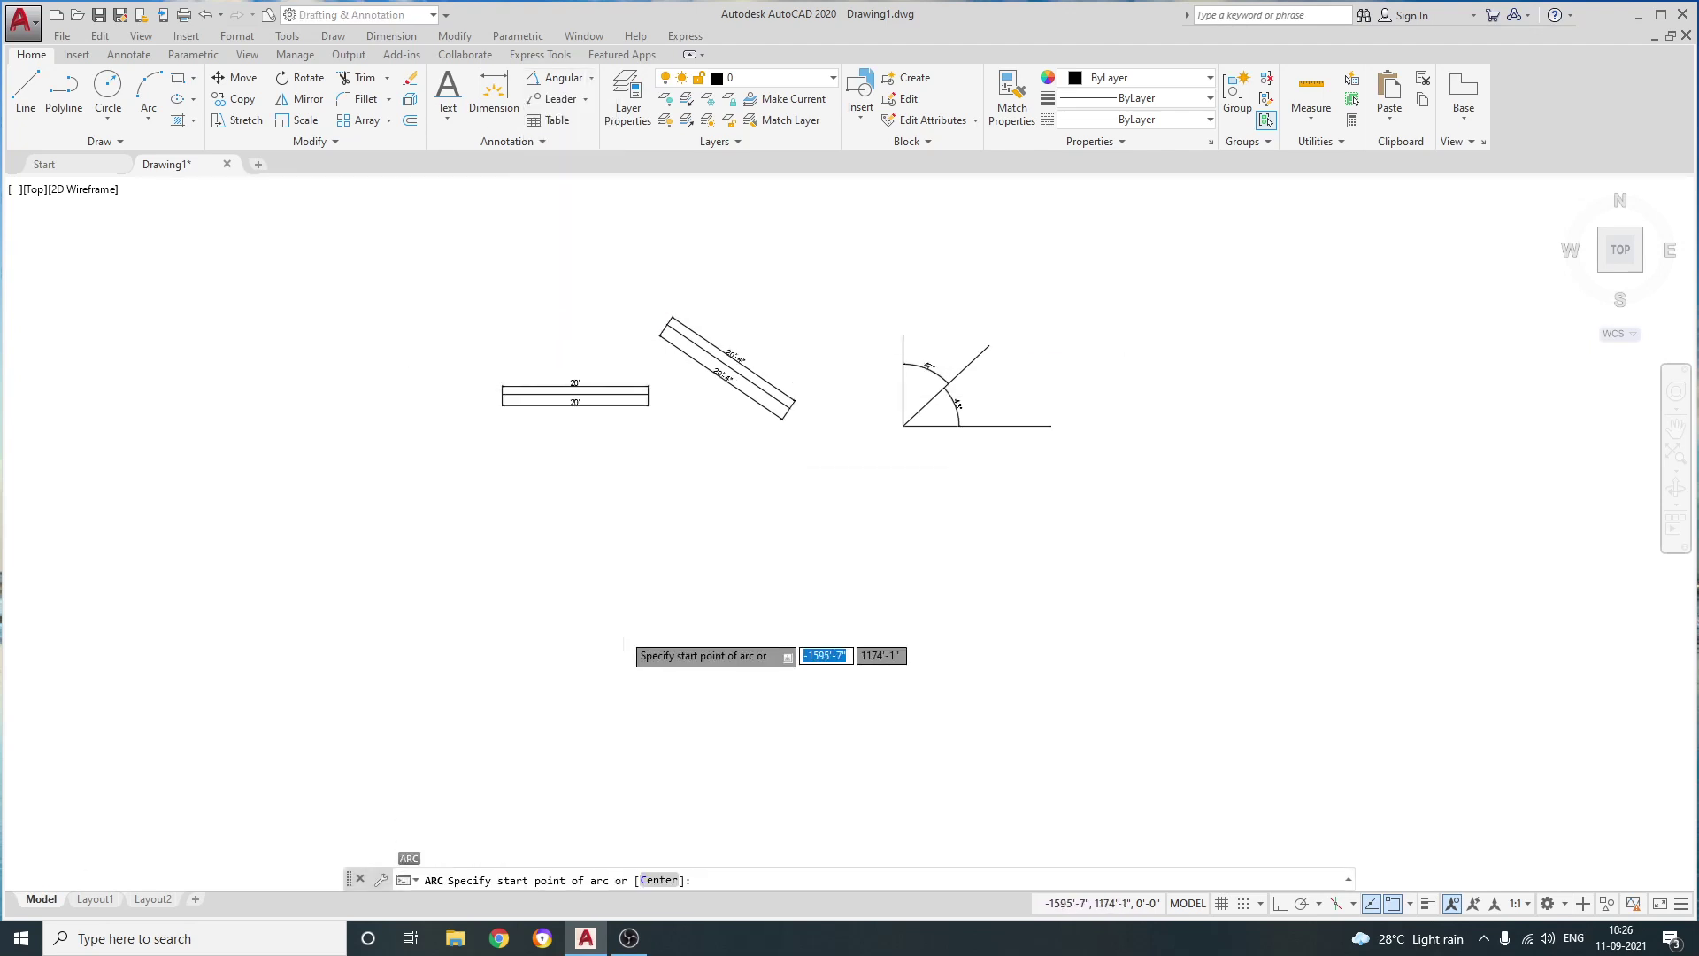
left_click(622, 627)
scroll(622, 627, "up", 2)
left_click(1316, 627)
scroll(978, 487, "down", 2)
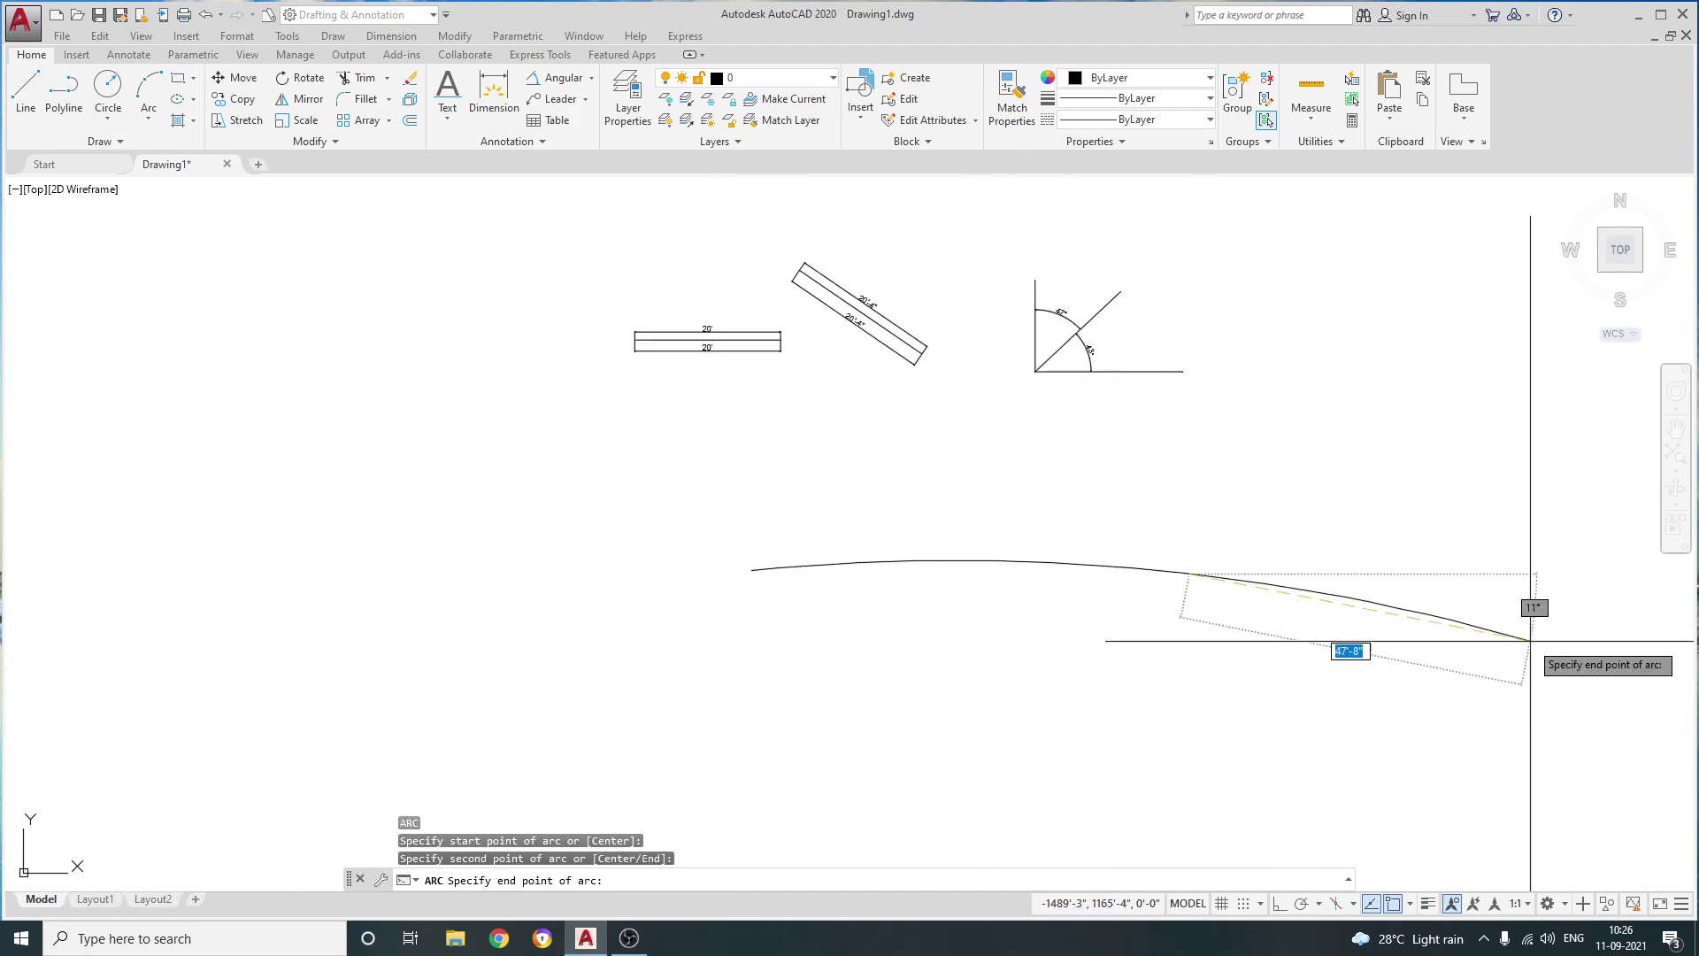
left_click(1345, 702)
key("Escape")
scroll(986, 618, "down", 2)
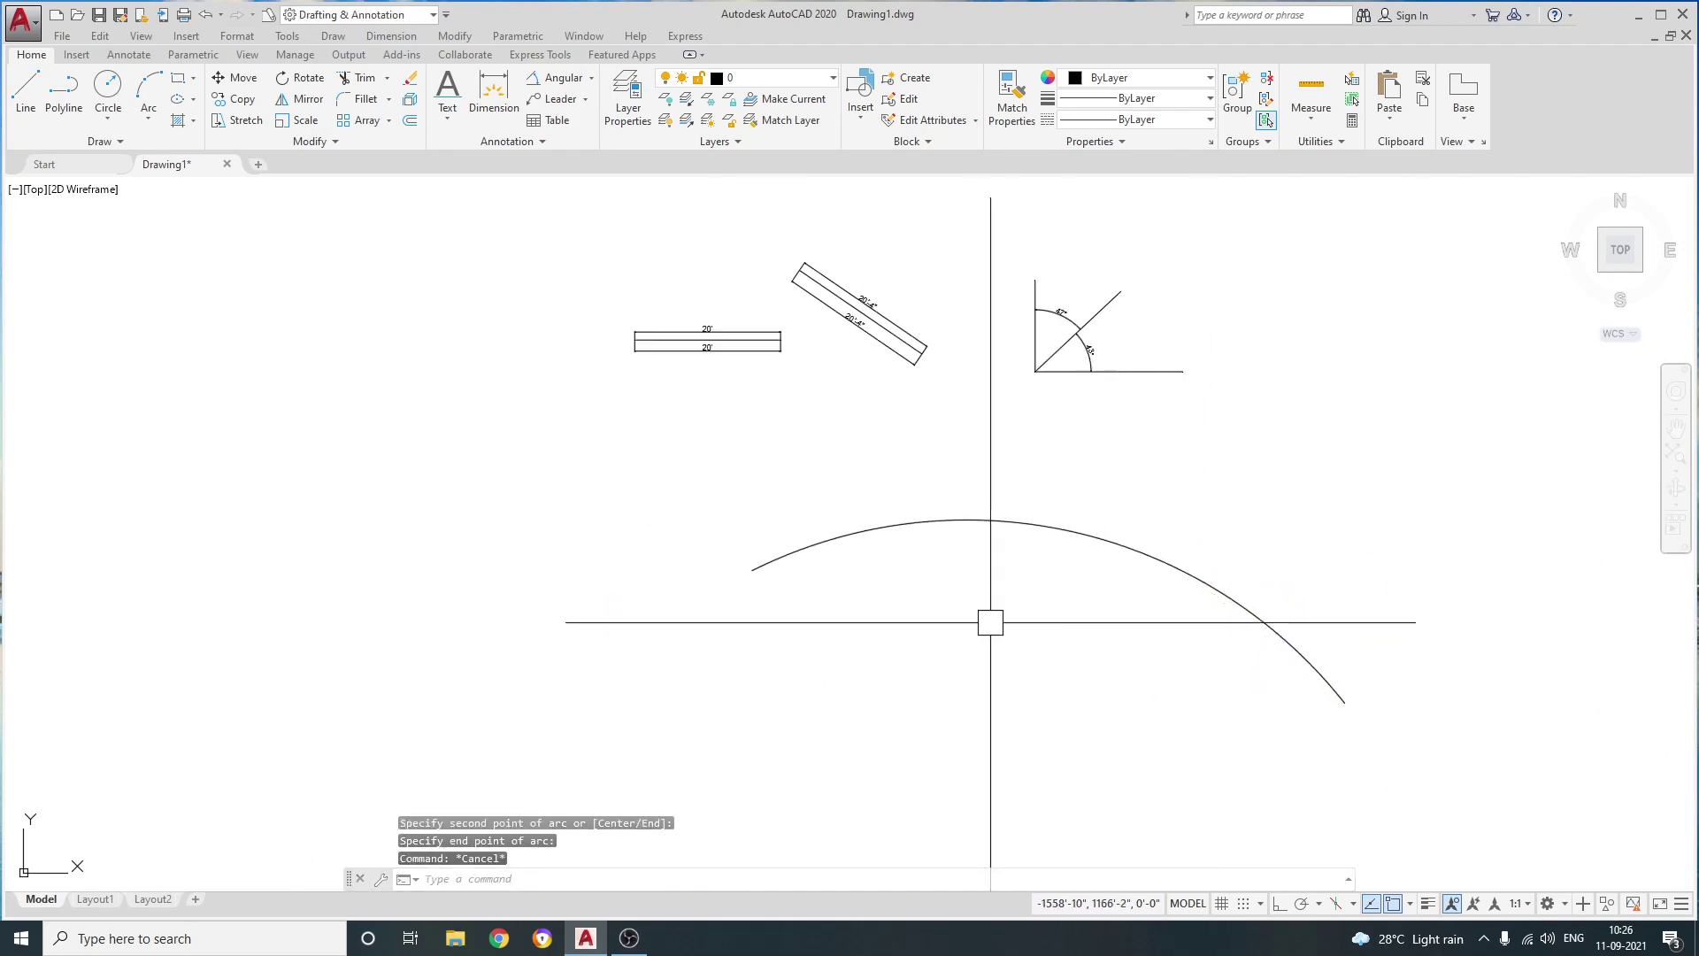
scroll(645, 508, "up", 2)
left_click(908, 467)
key("Escape")
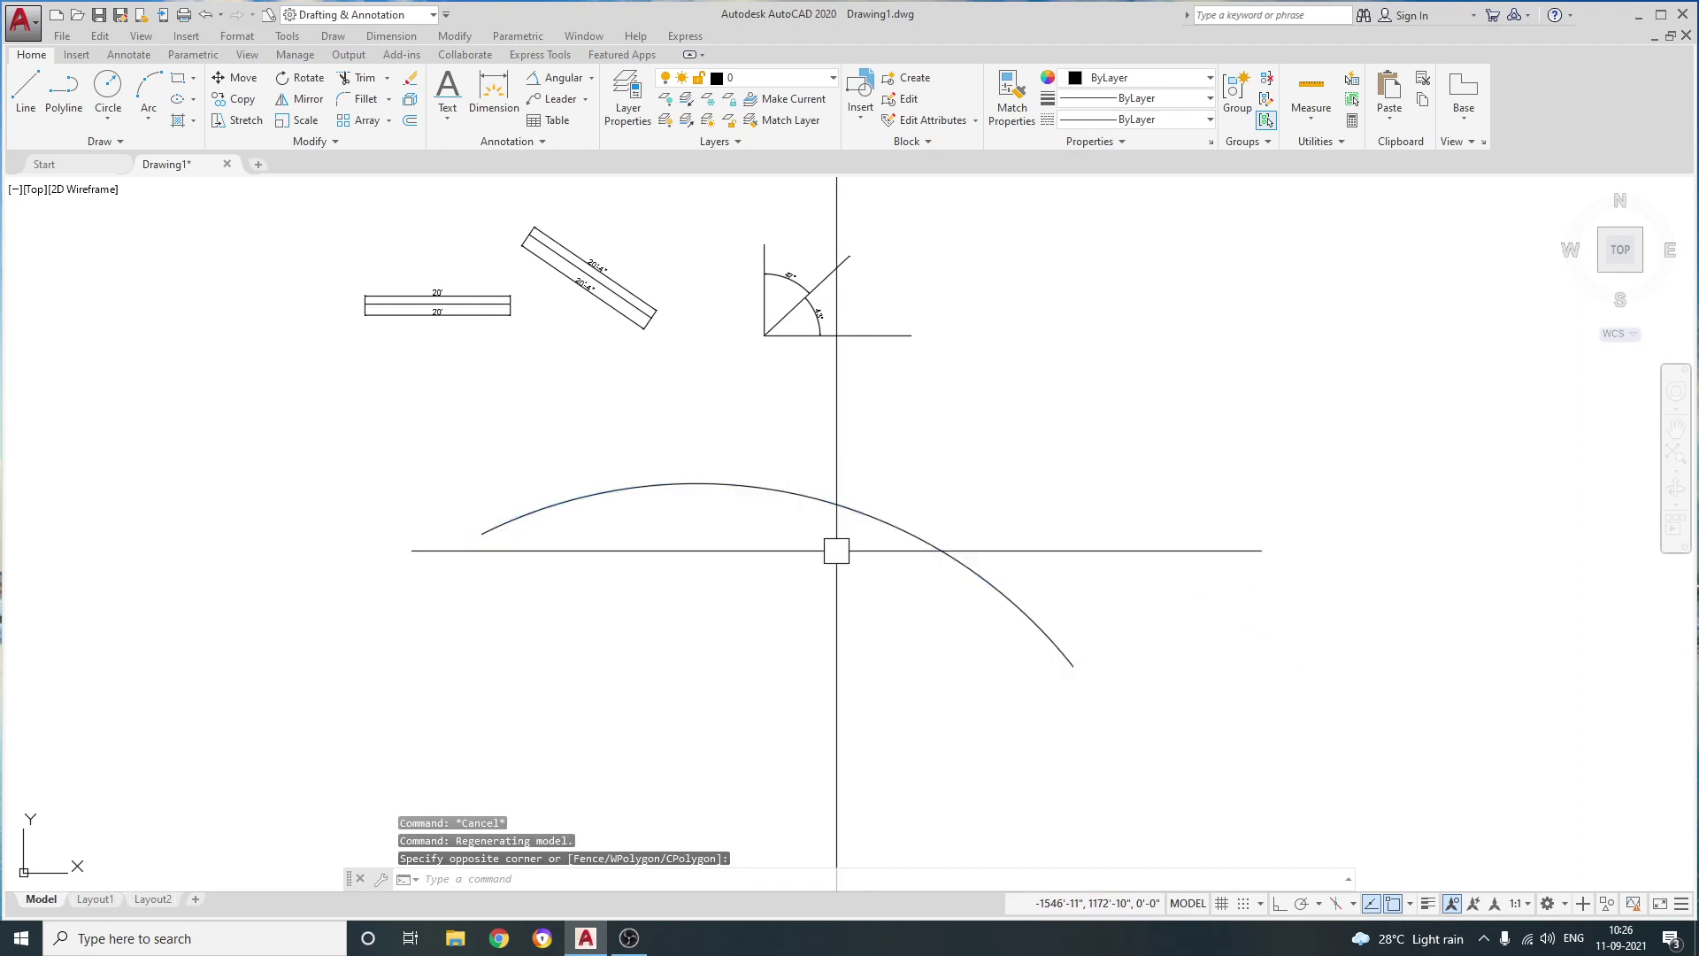
Dimension the arc with its 90'-3" arc length.
left_click(591, 80)
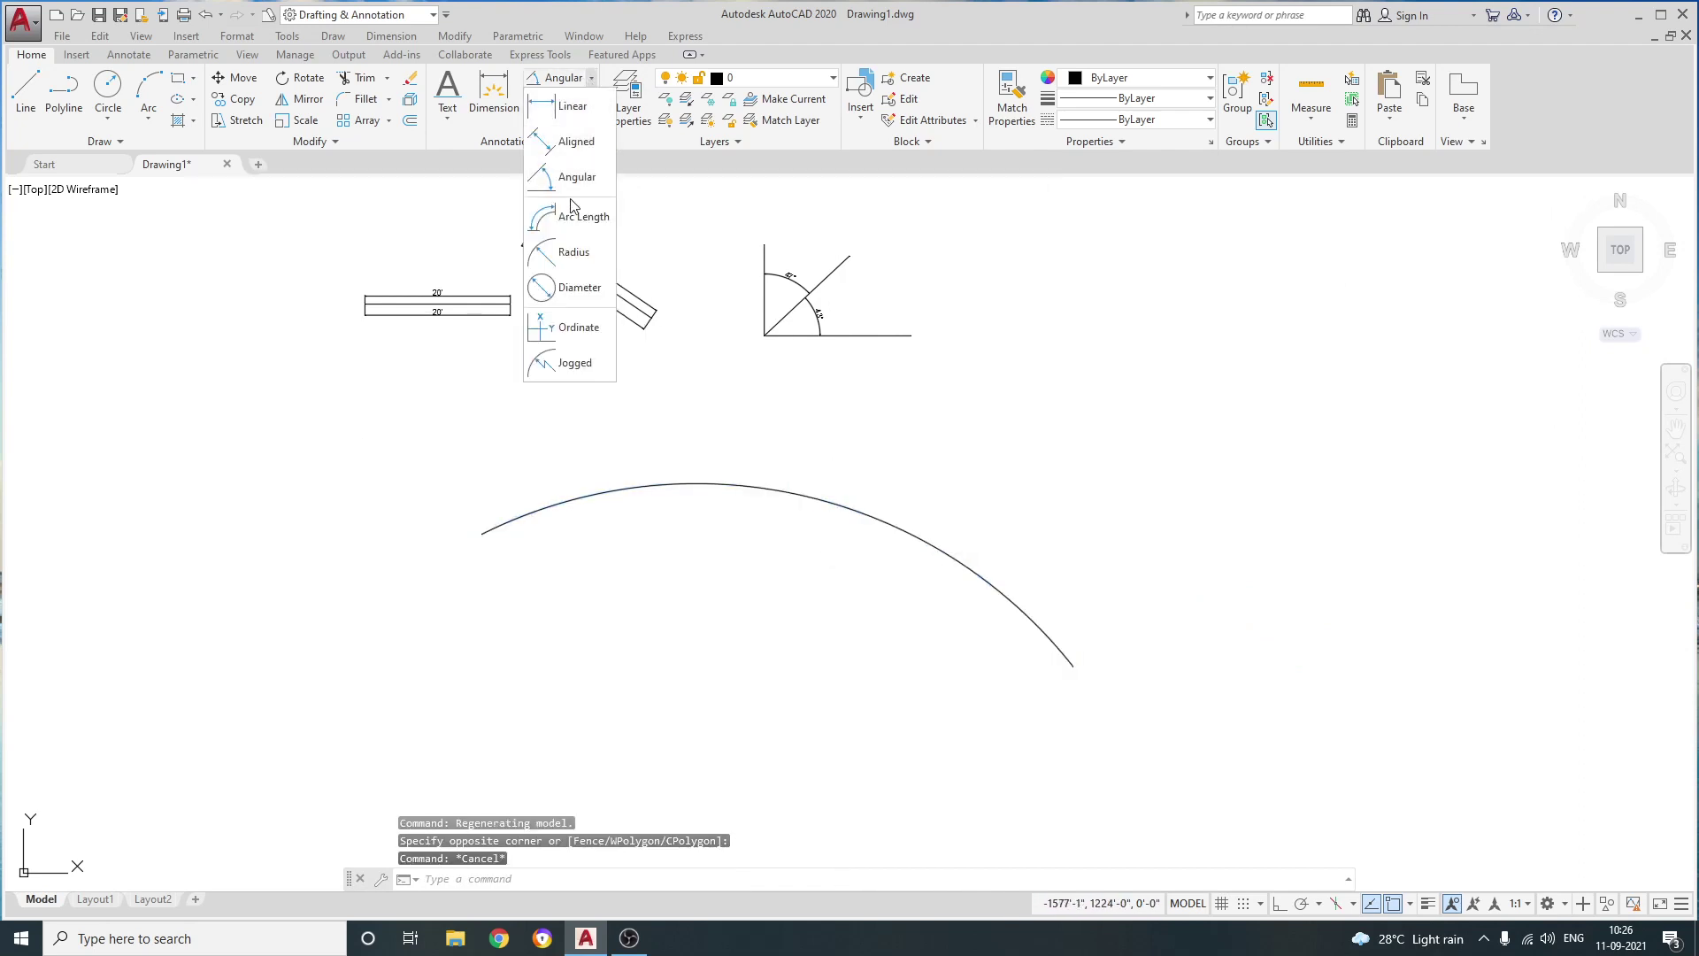
left_click(537, 232)
scroll(1005, 342, "down", 2)
scroll(903, 486, "up", 2)
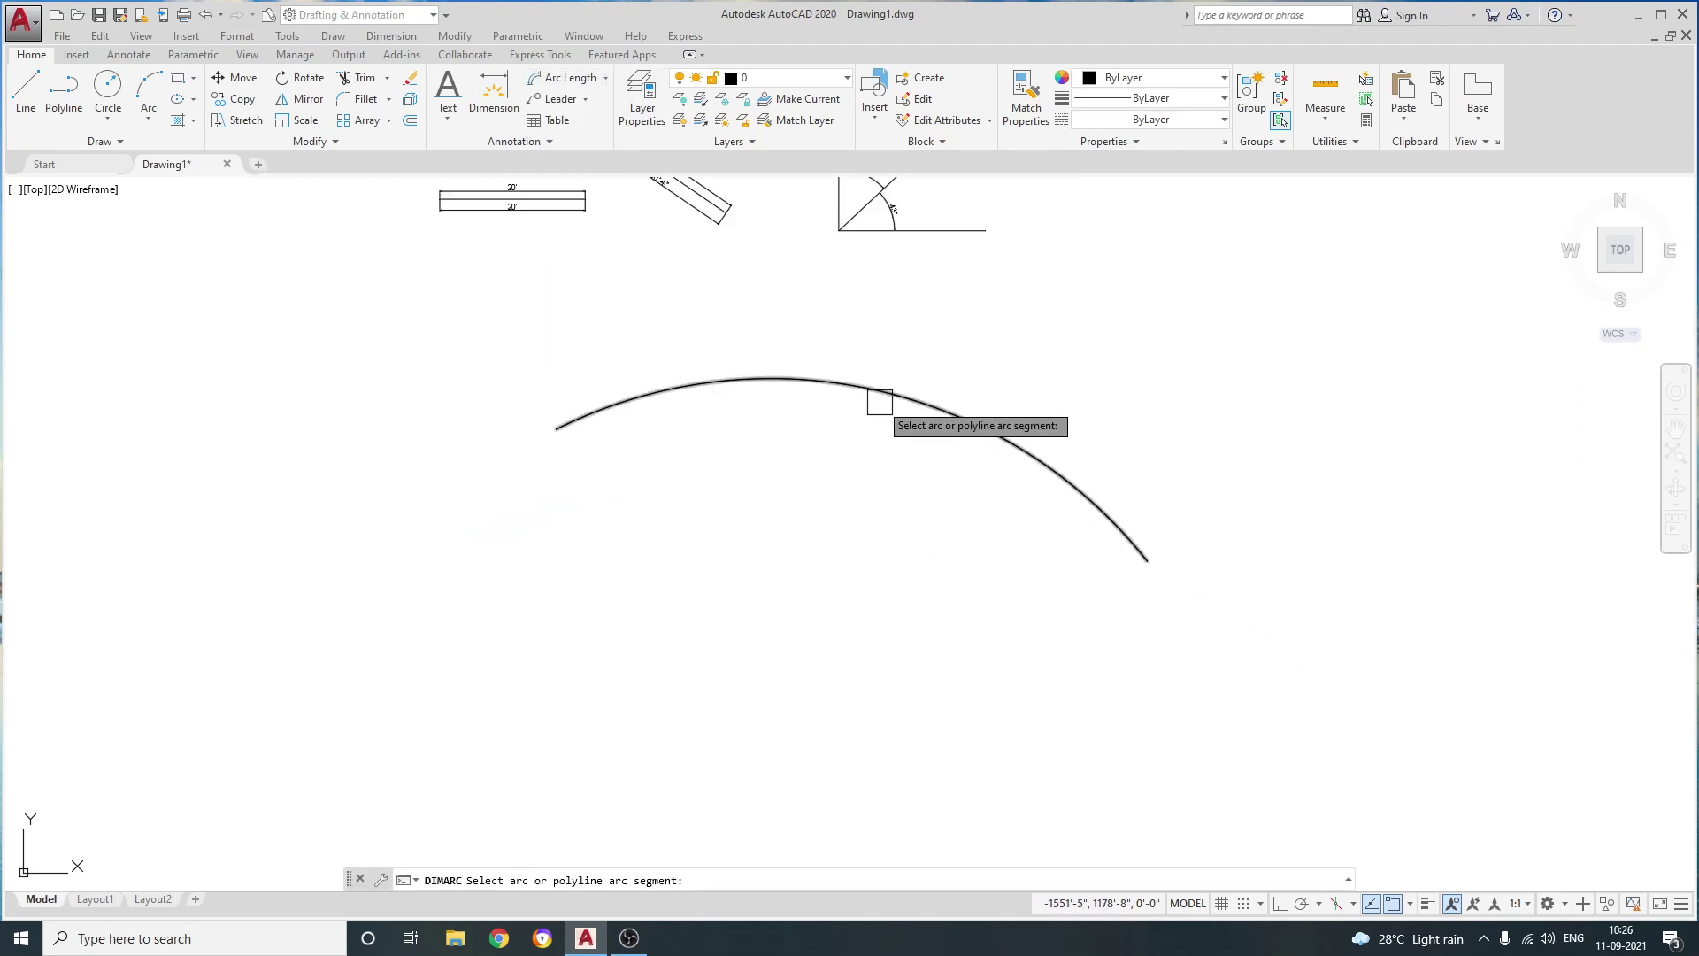
left_click(951, 413)
left_click(865, 412)
scroll(873, 412, "up", 1)
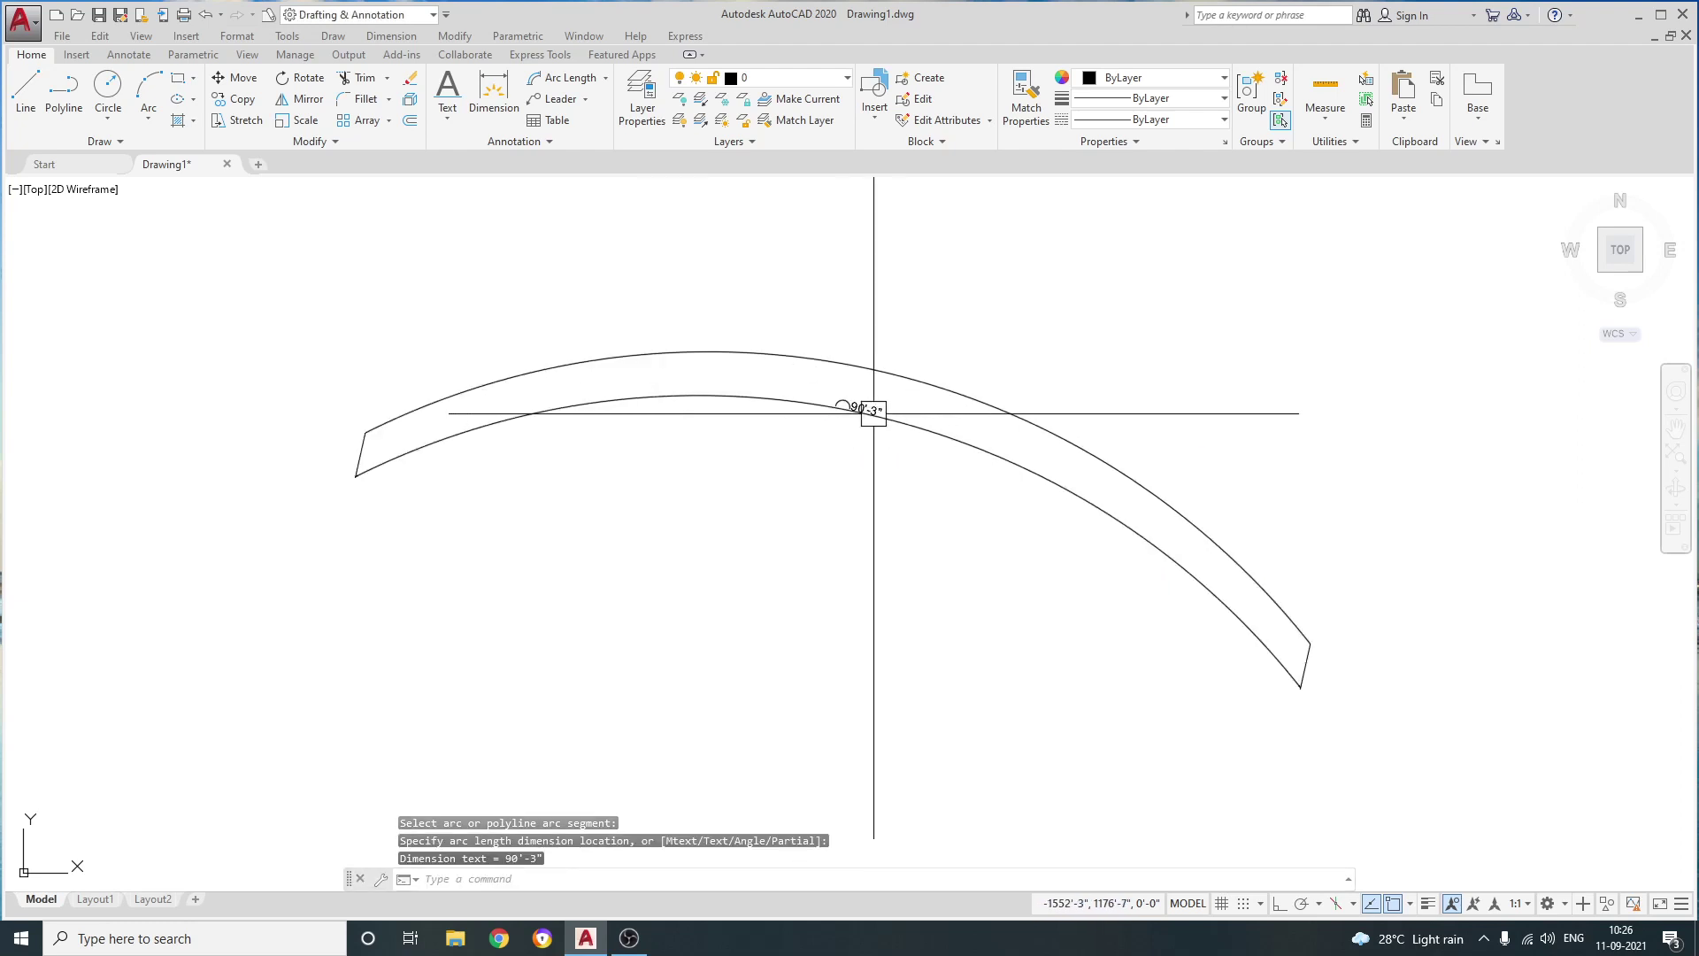
scroll(874, 413, "up", 1)
scroll(874, 414, "down", 3)
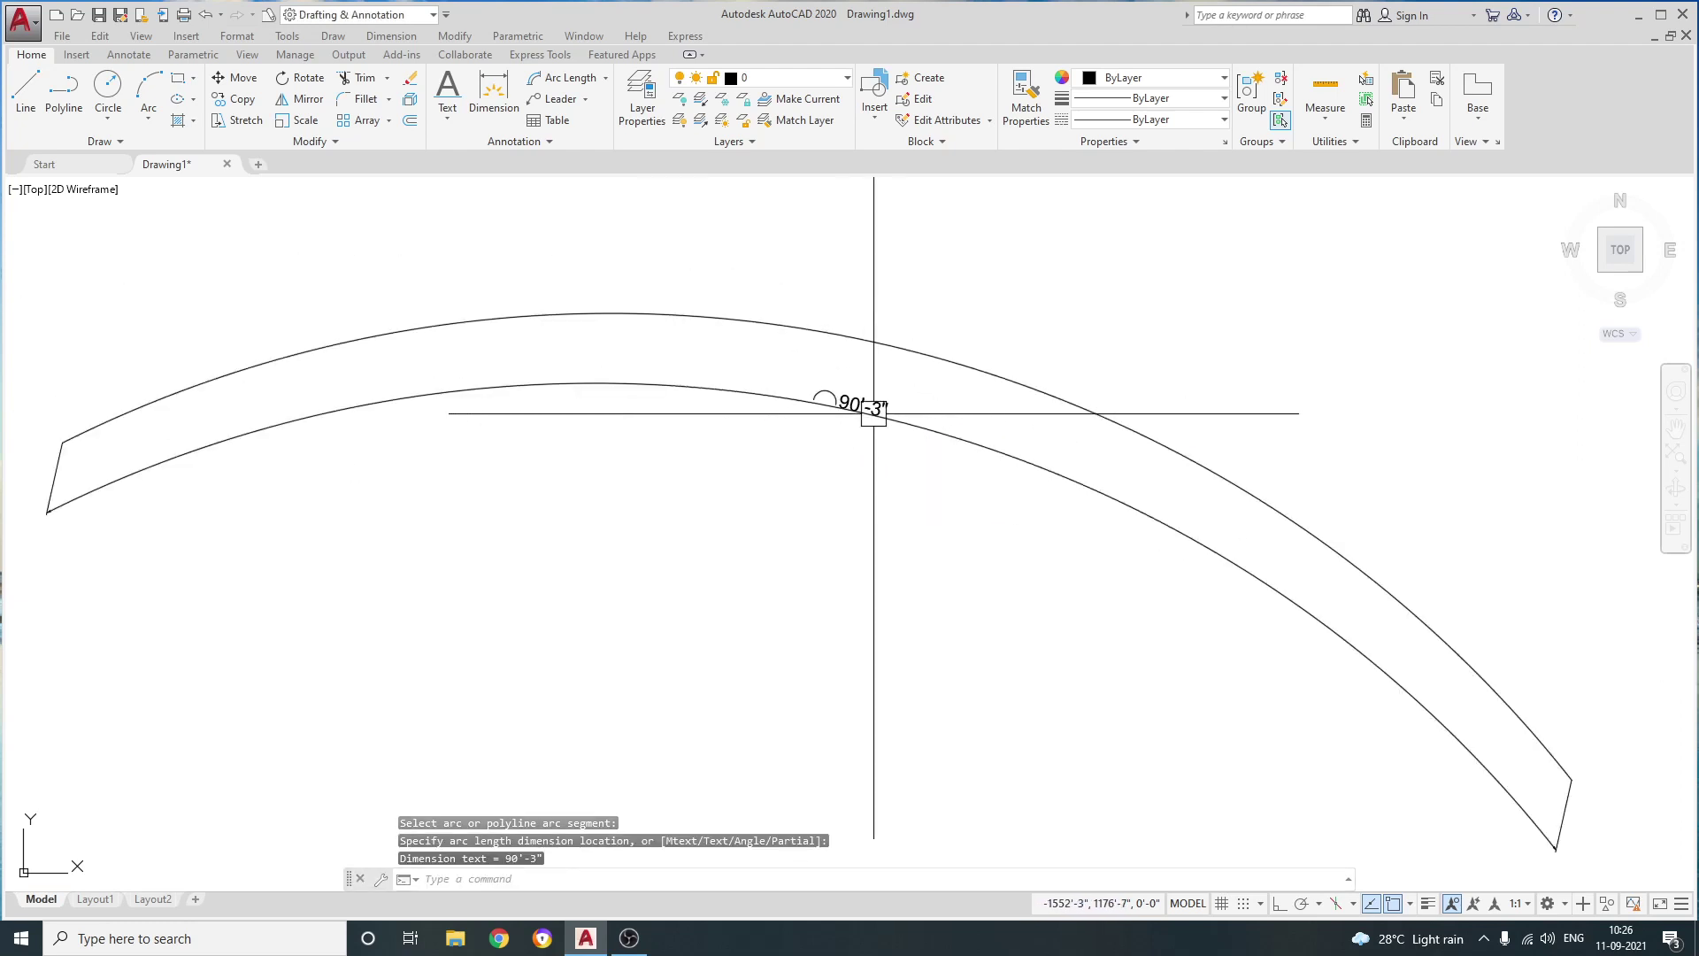
scroll(850, 448, "down", 3)
scroll(649, 265, "down", 2)
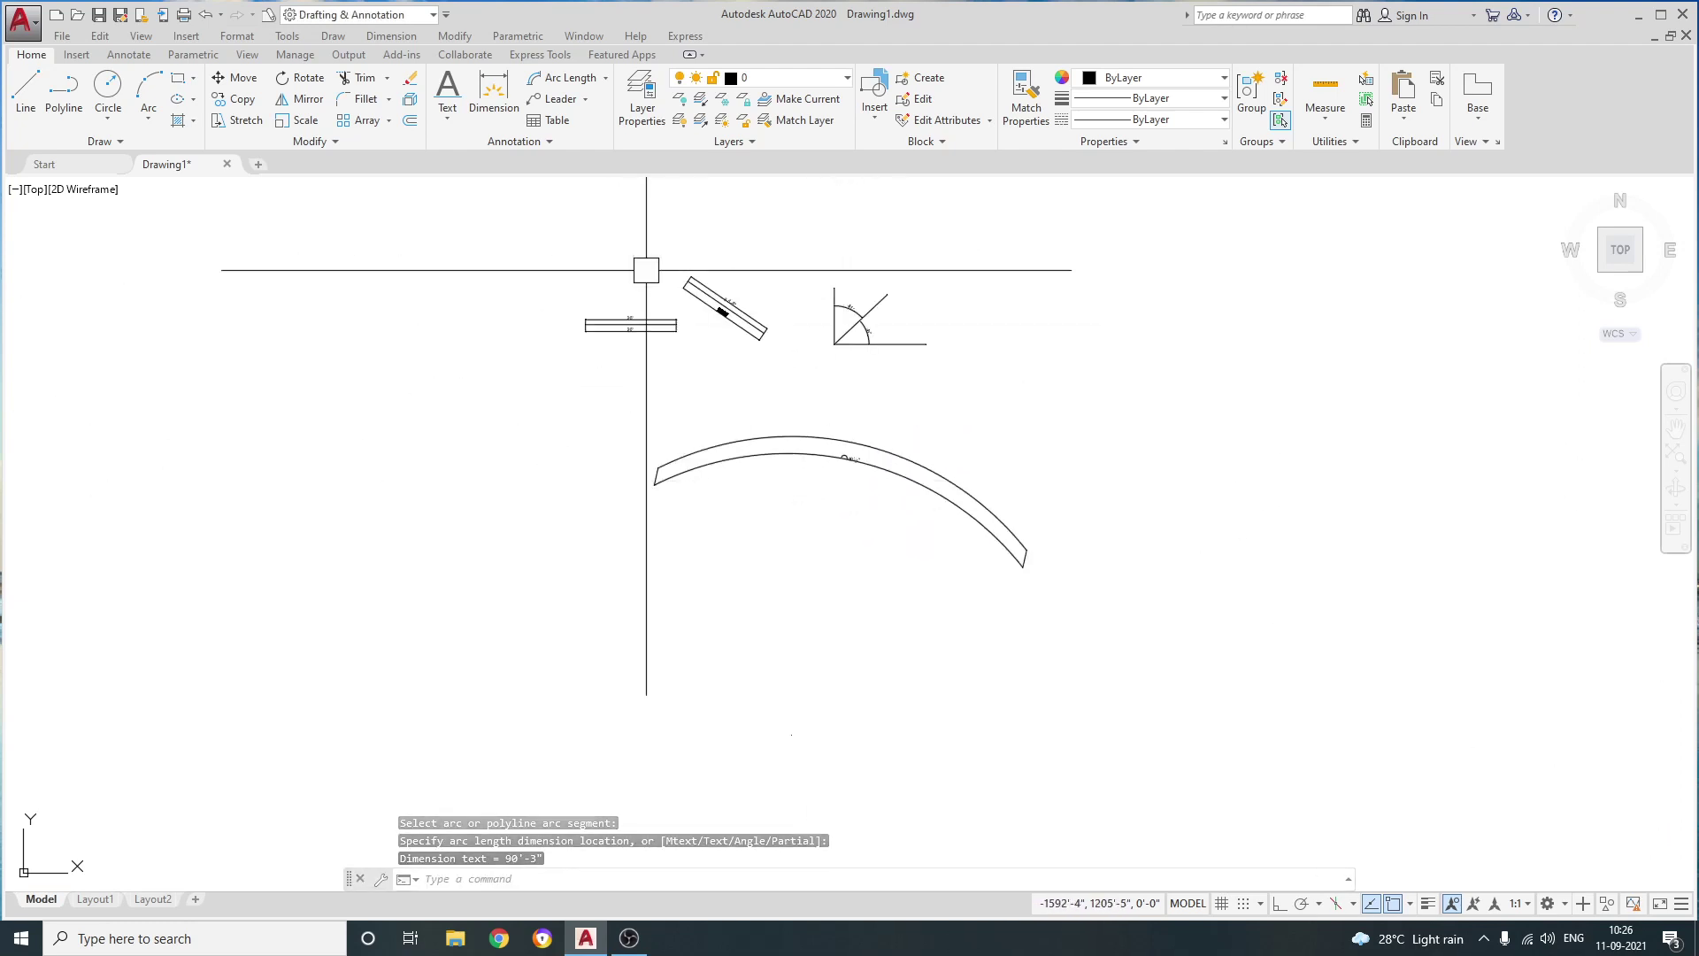
left_click(606, 78)
Cancel the pending circle command and dismiss the invalid-licence notice.
key("Escape")
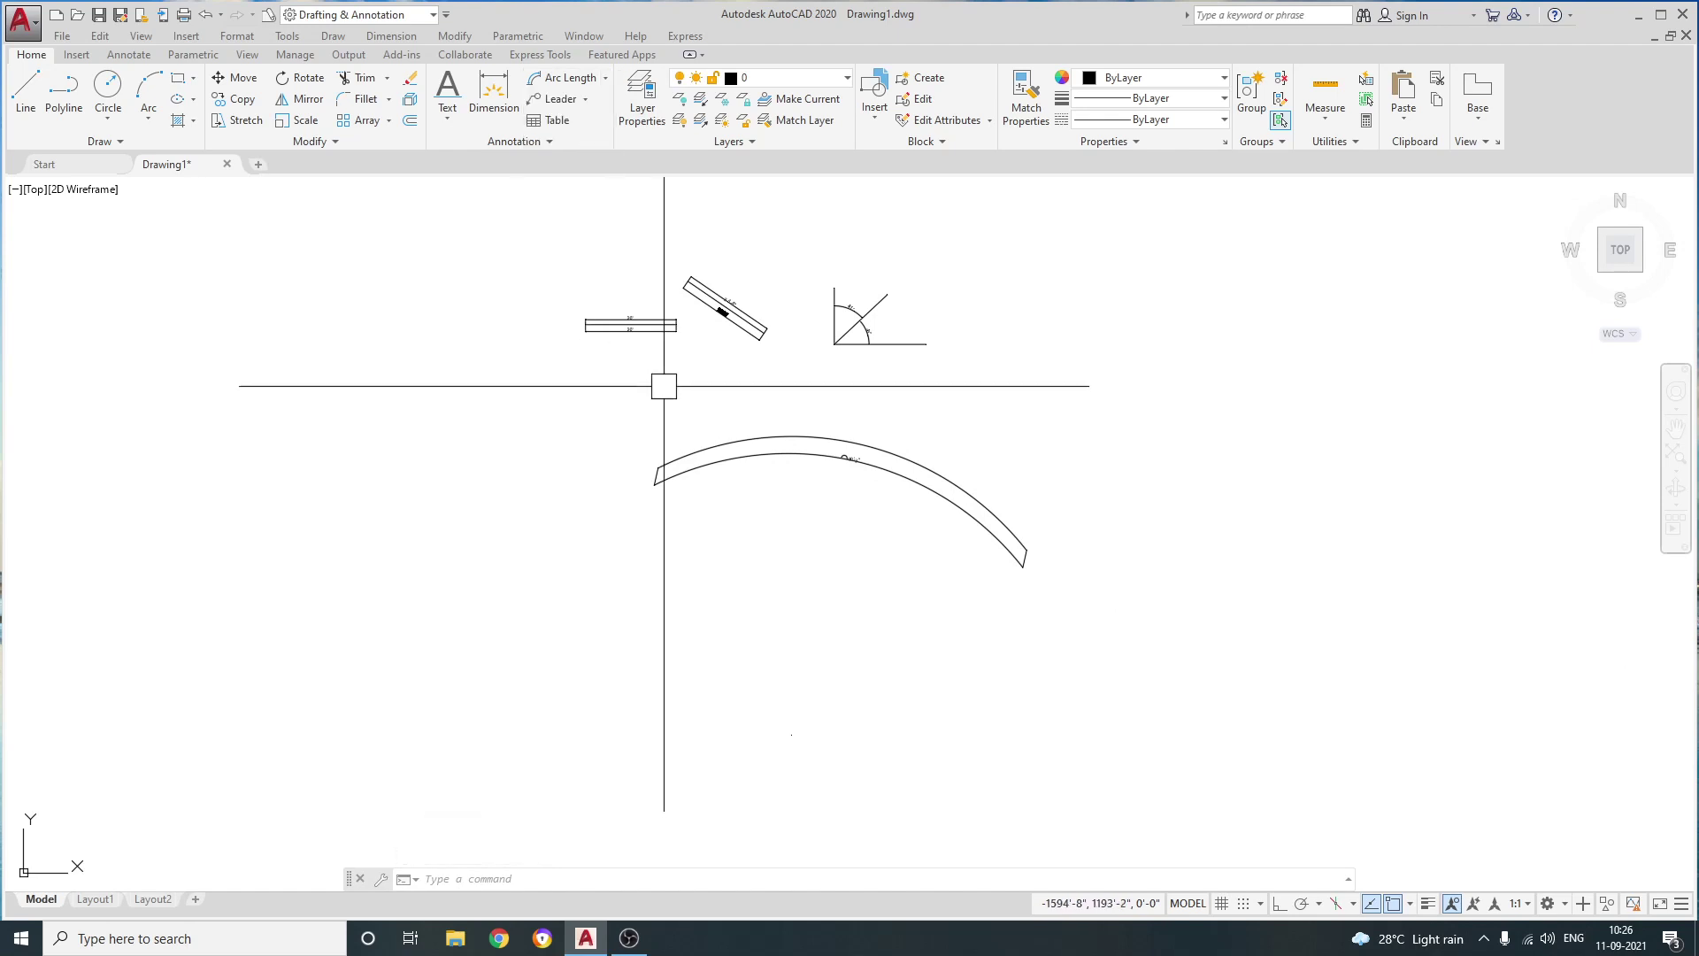
type("c")
key("Escape")
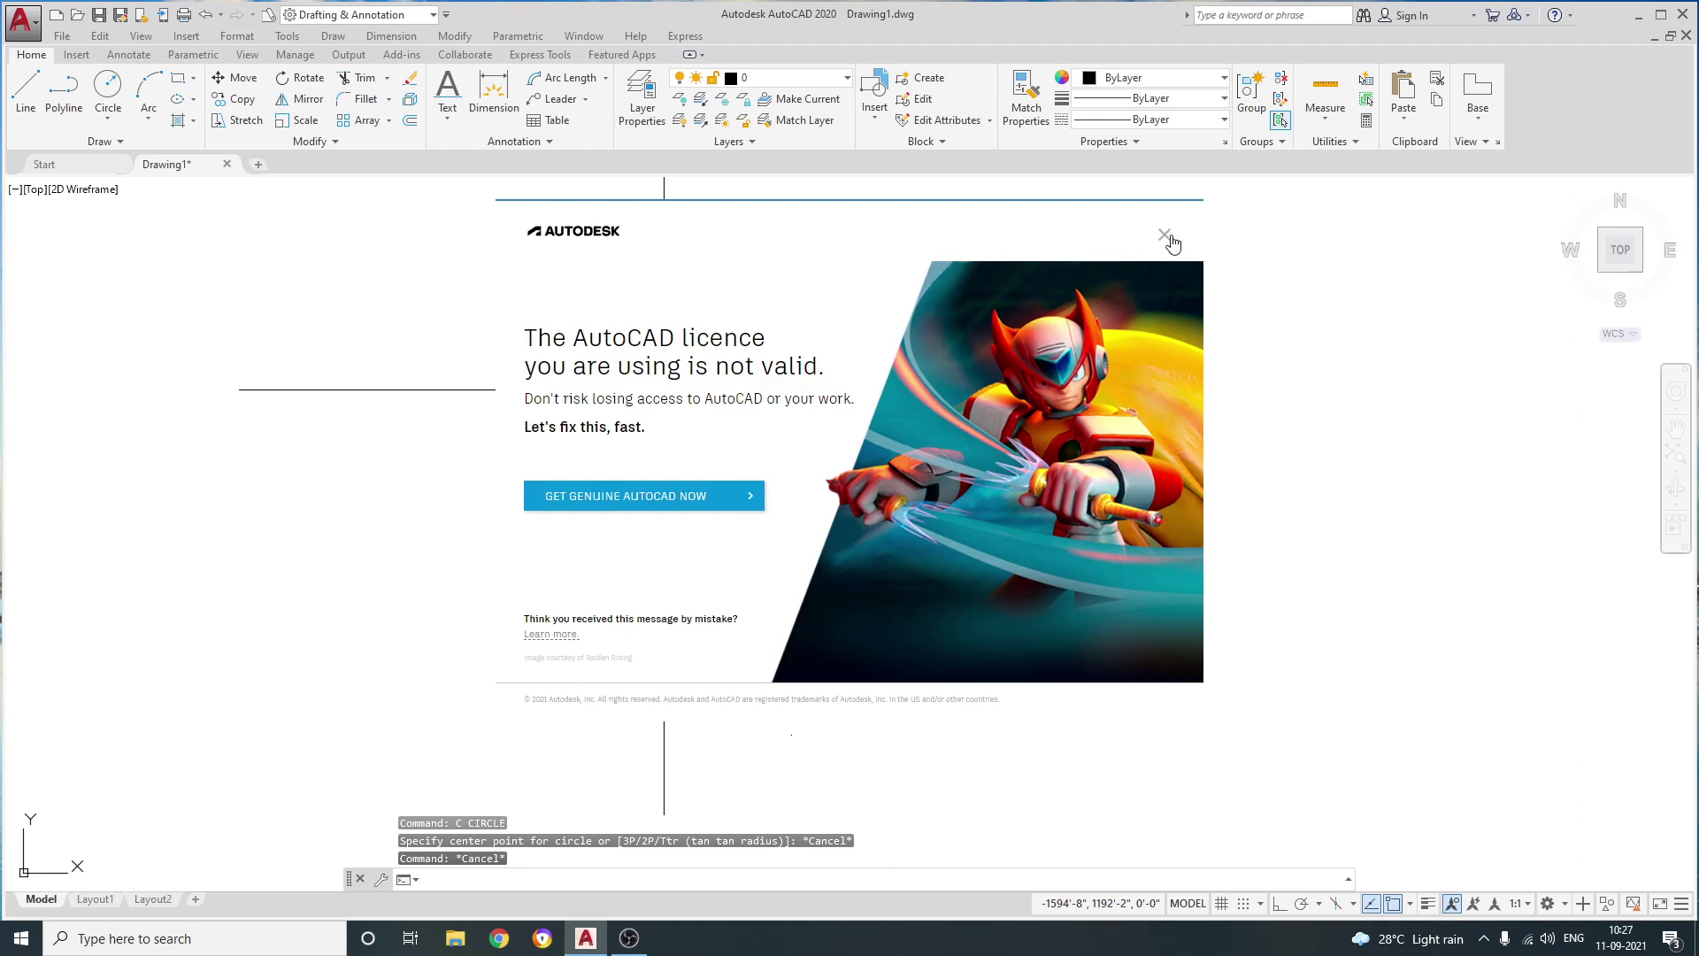
left_click(1163, 235)
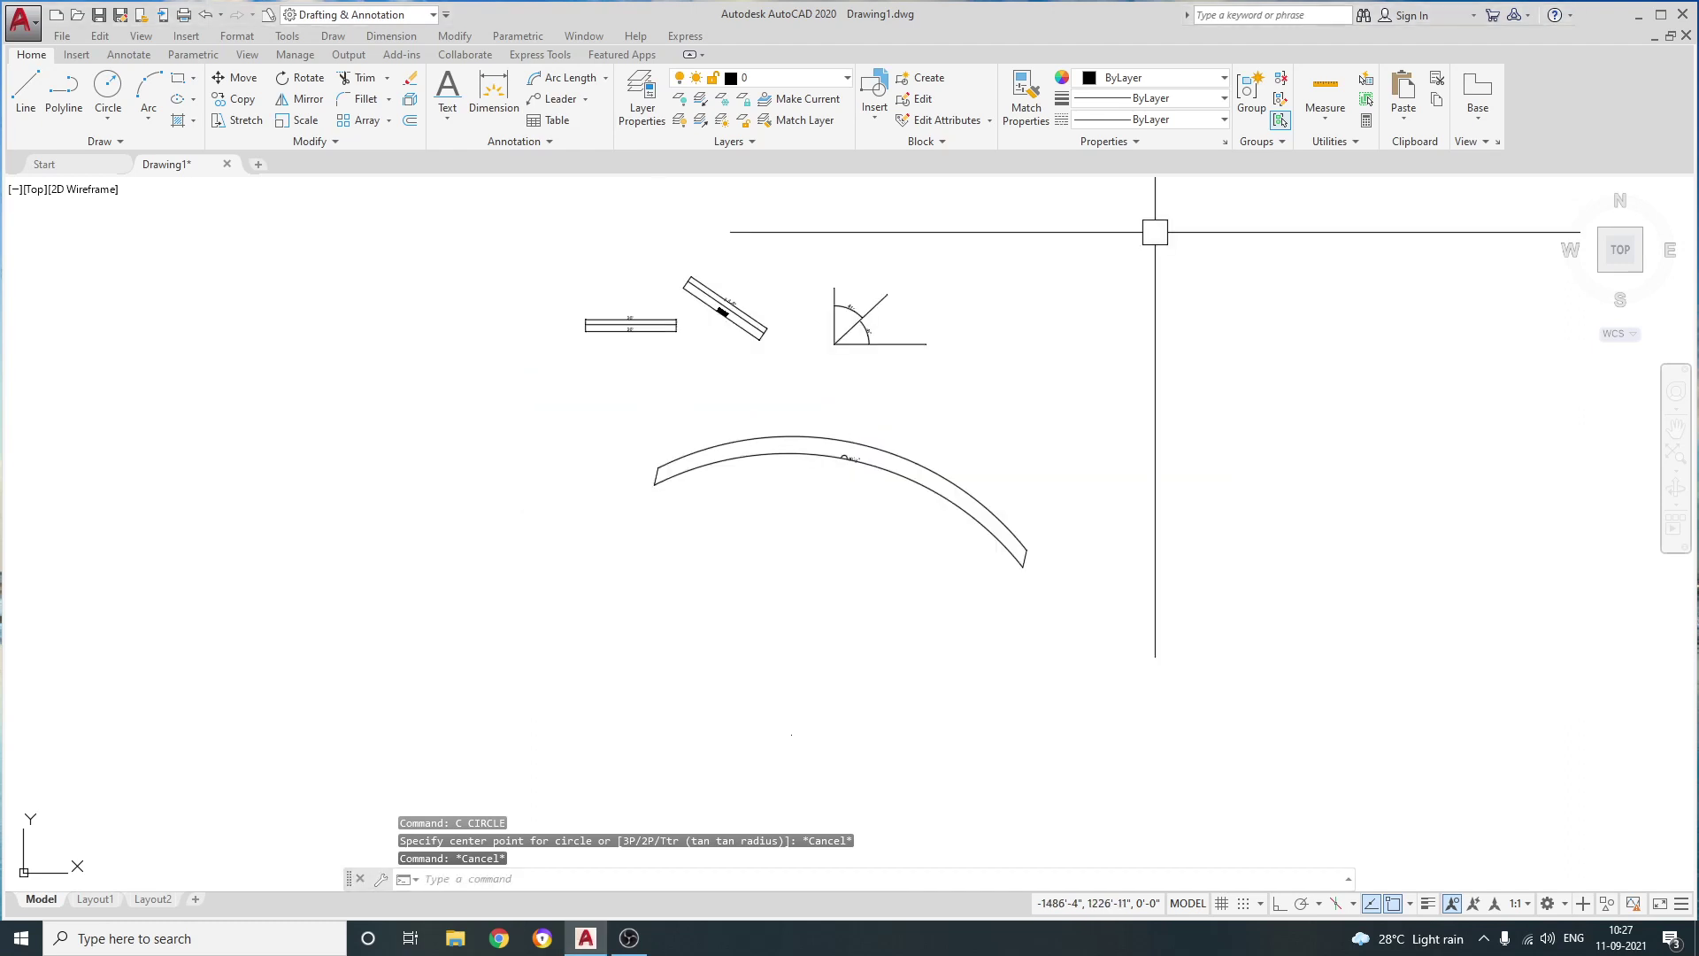
scroll(516, 497, "down", 4)
scroll(684, 483, "up", 5)
scroll(684, 483, "down", 3)
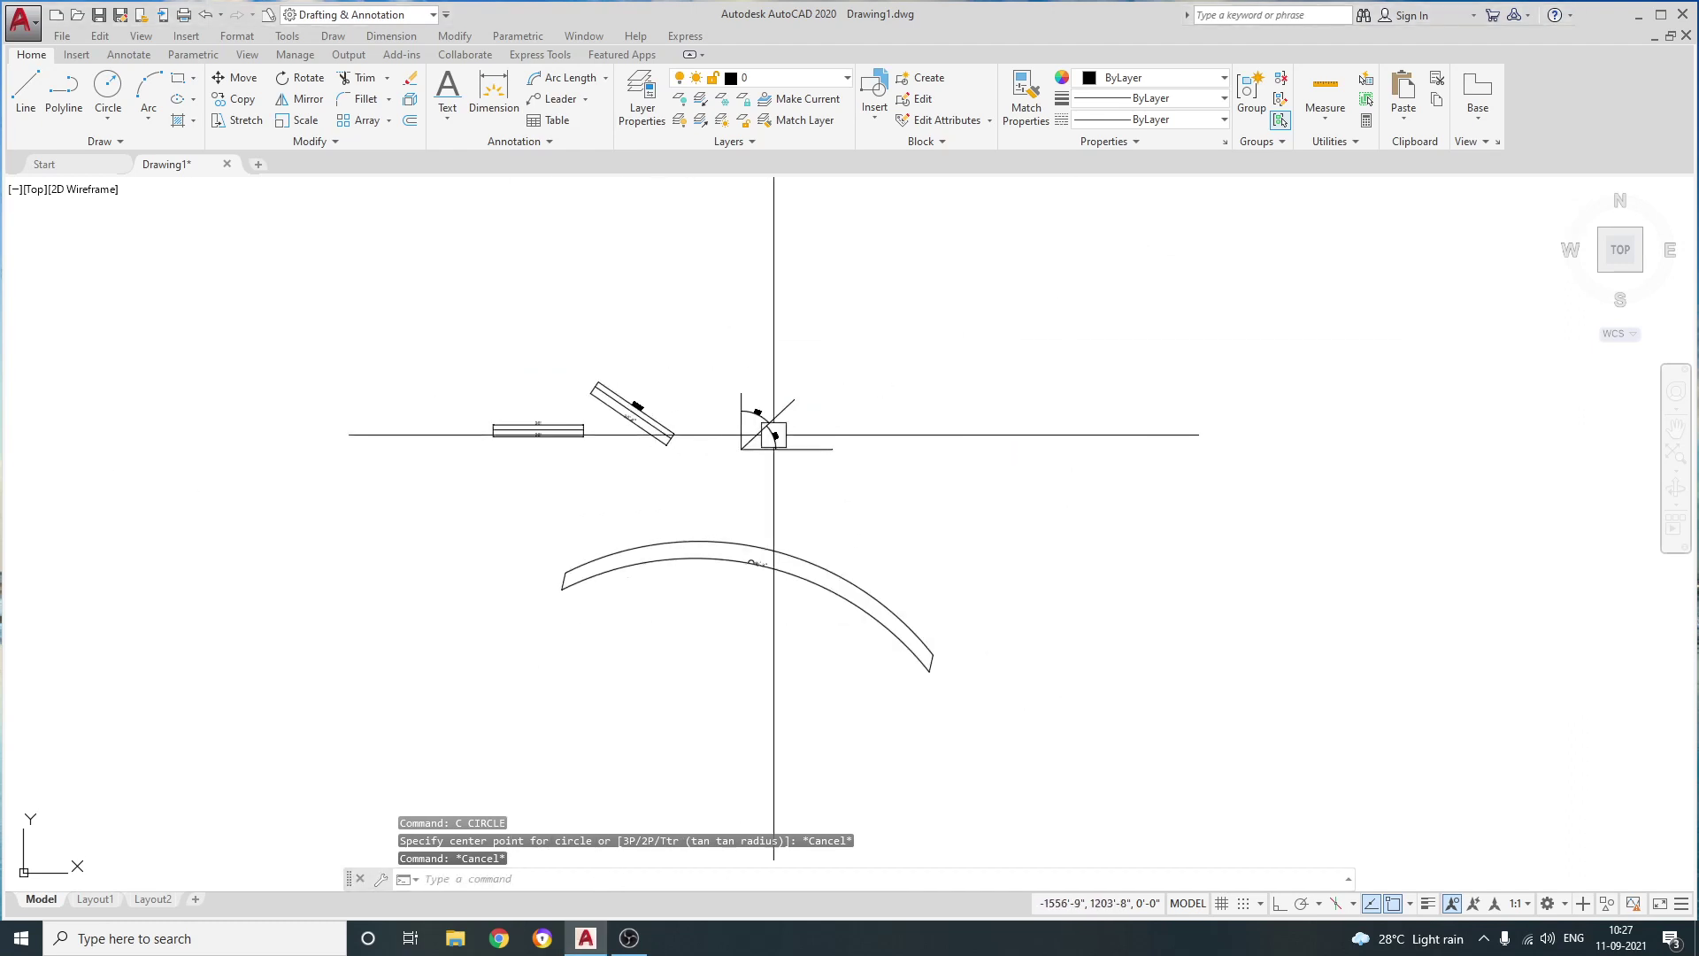
scroll(759, 428, "up", 3)
Draw a circle with a 20' radius.
left_click(606, 78)
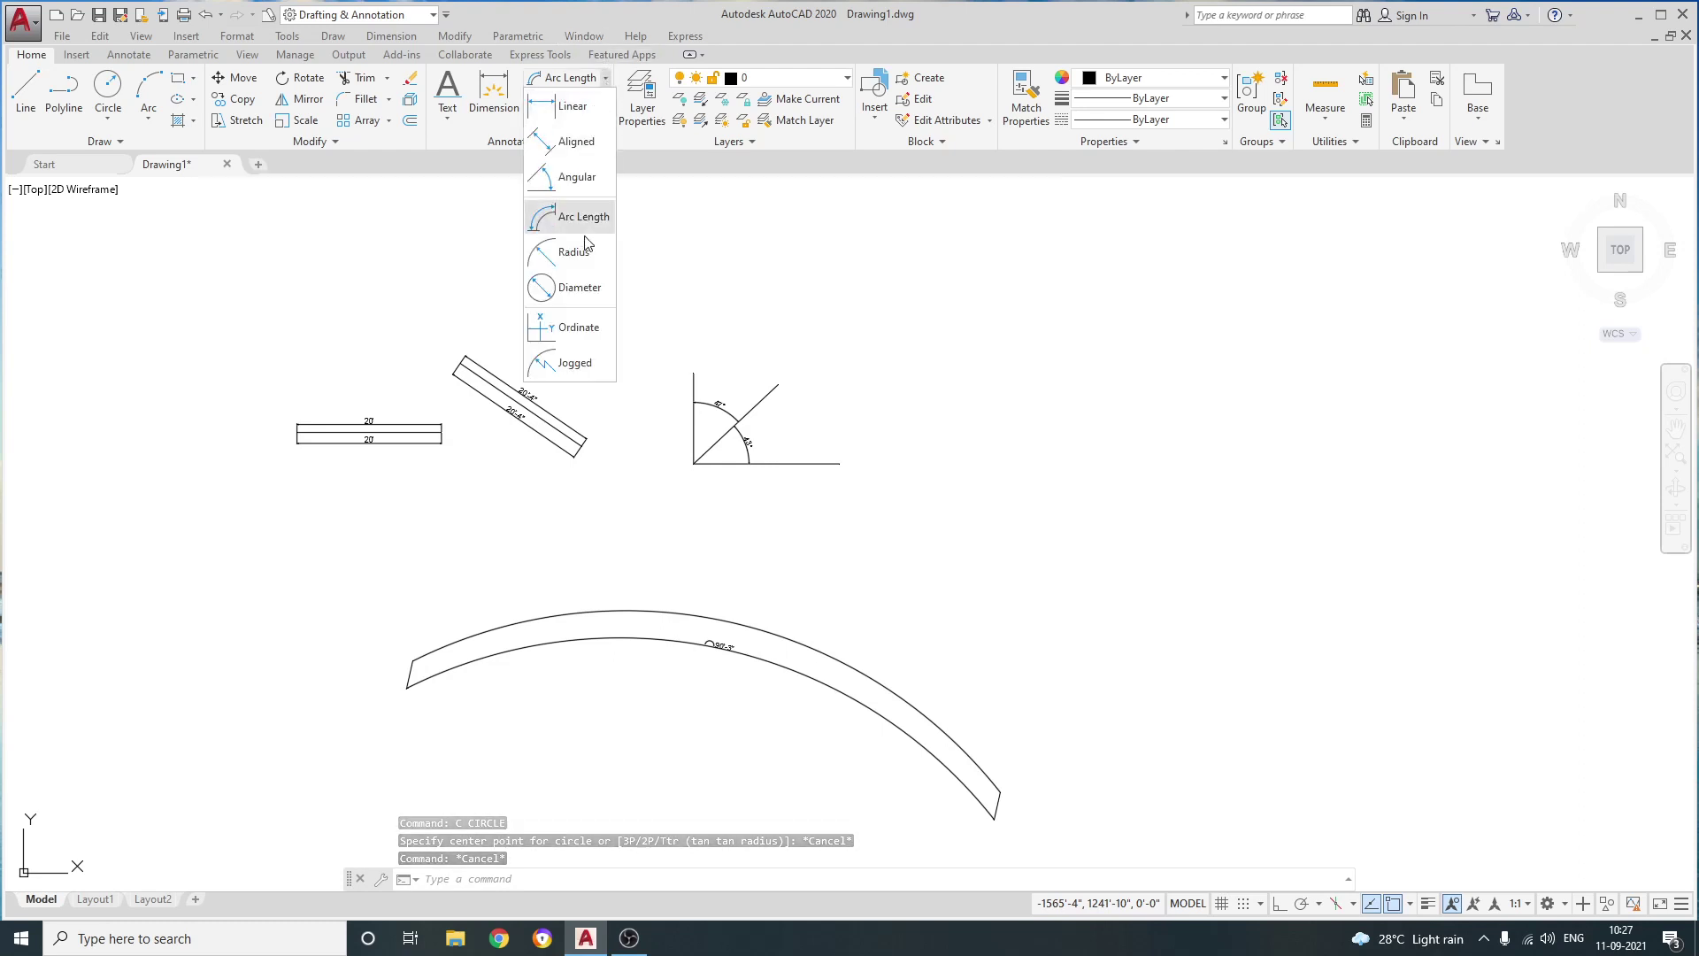
left_click(553, 254)
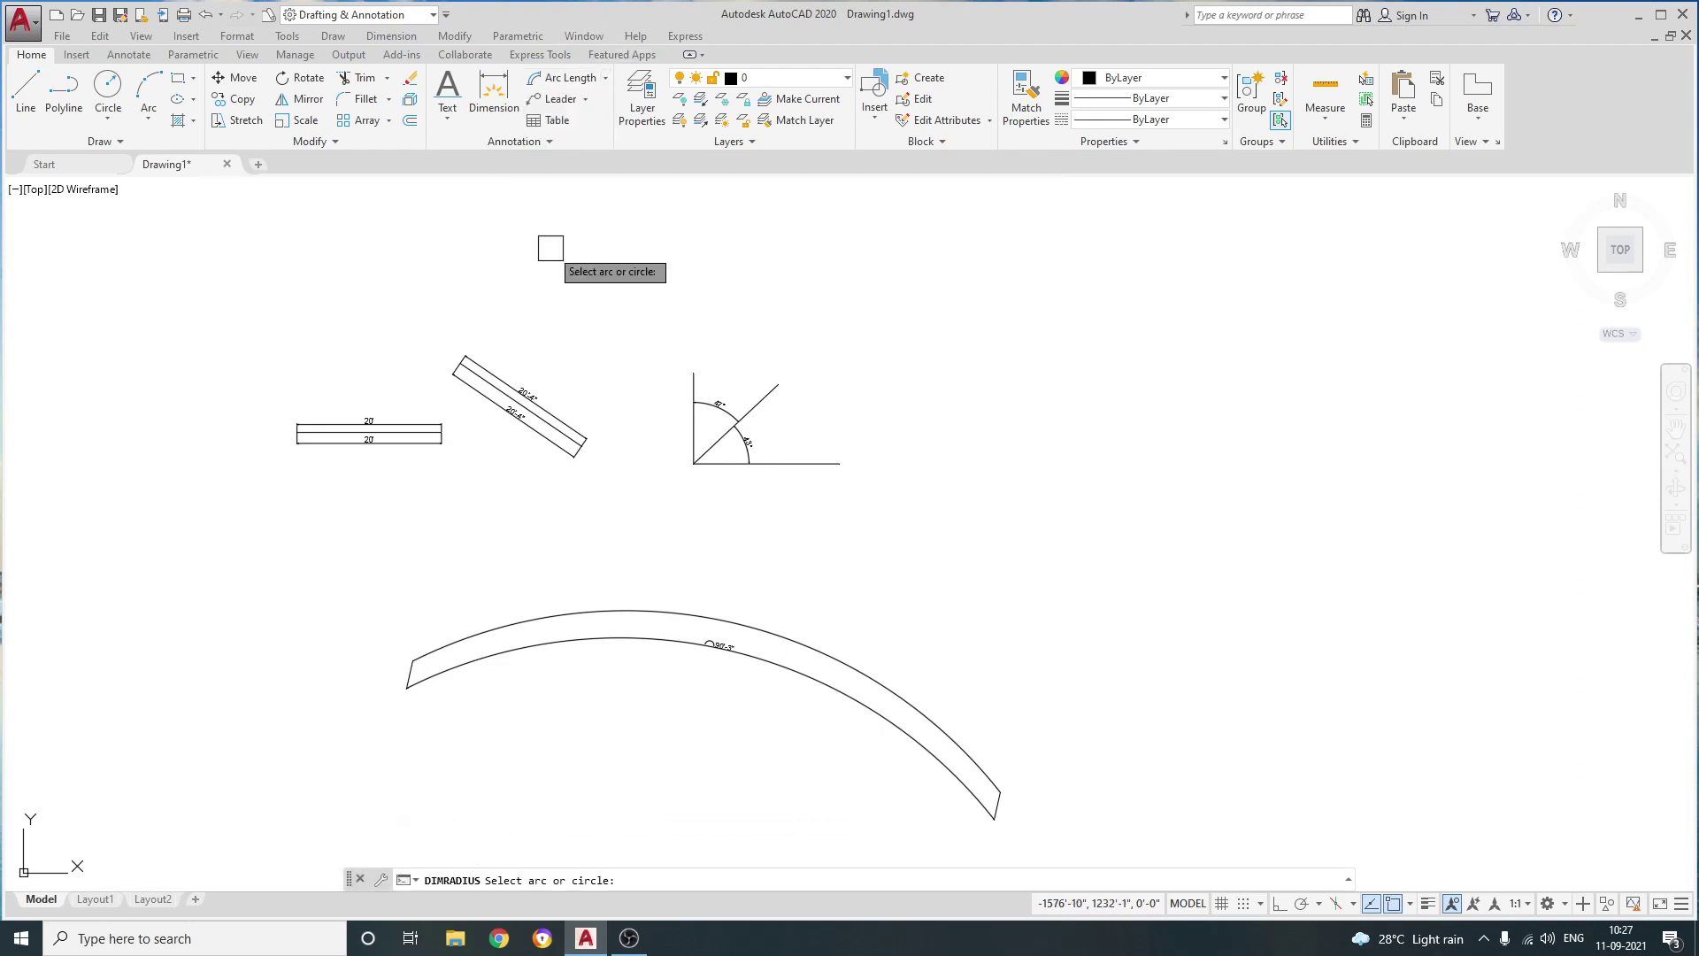
scroll(869, 429, "up", 2)
key("Escape")
type("c")
key("Return")
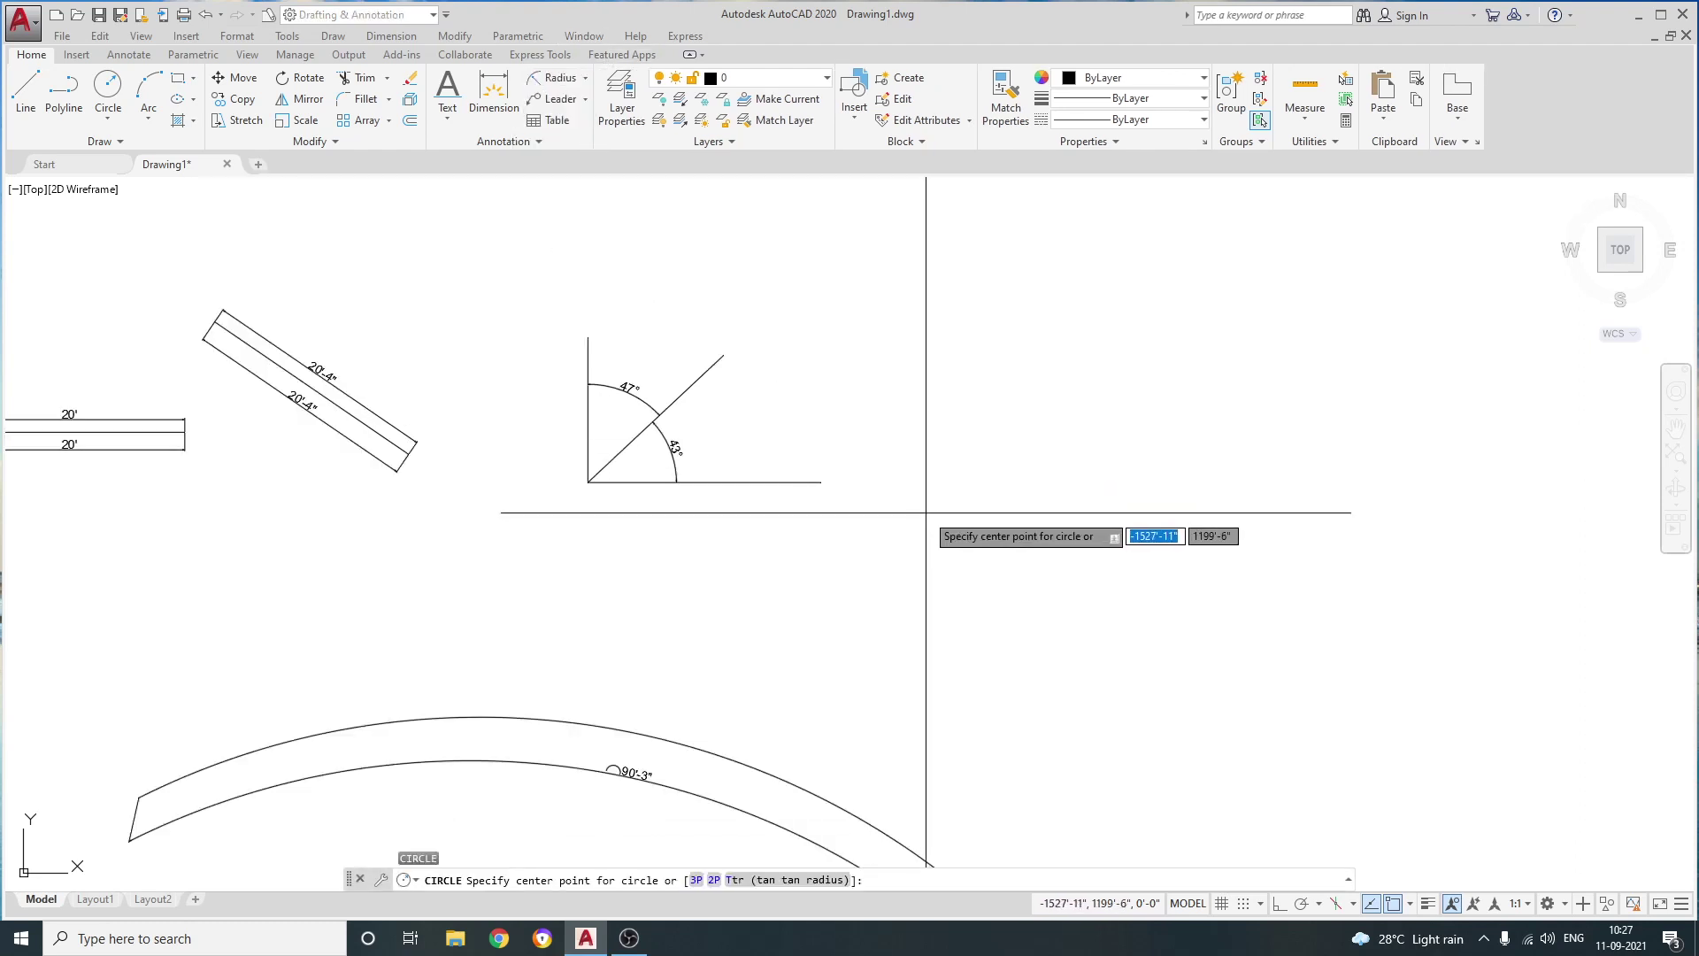
left_click(929, 508)
type("20'")
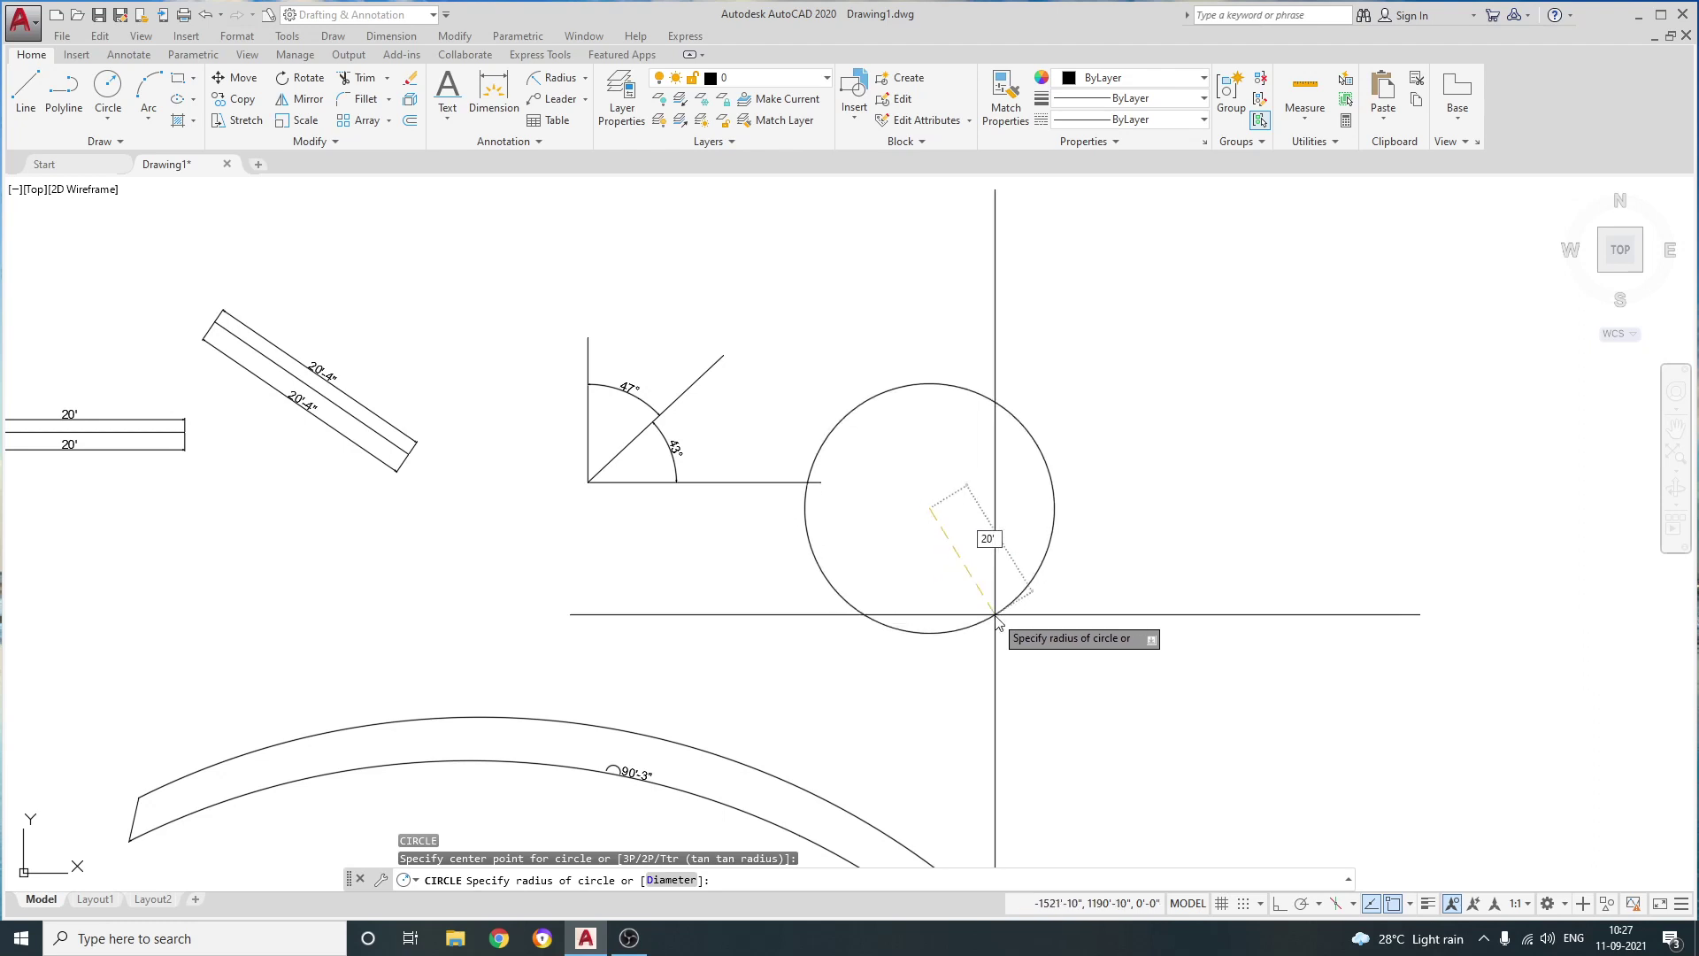
key("Return")
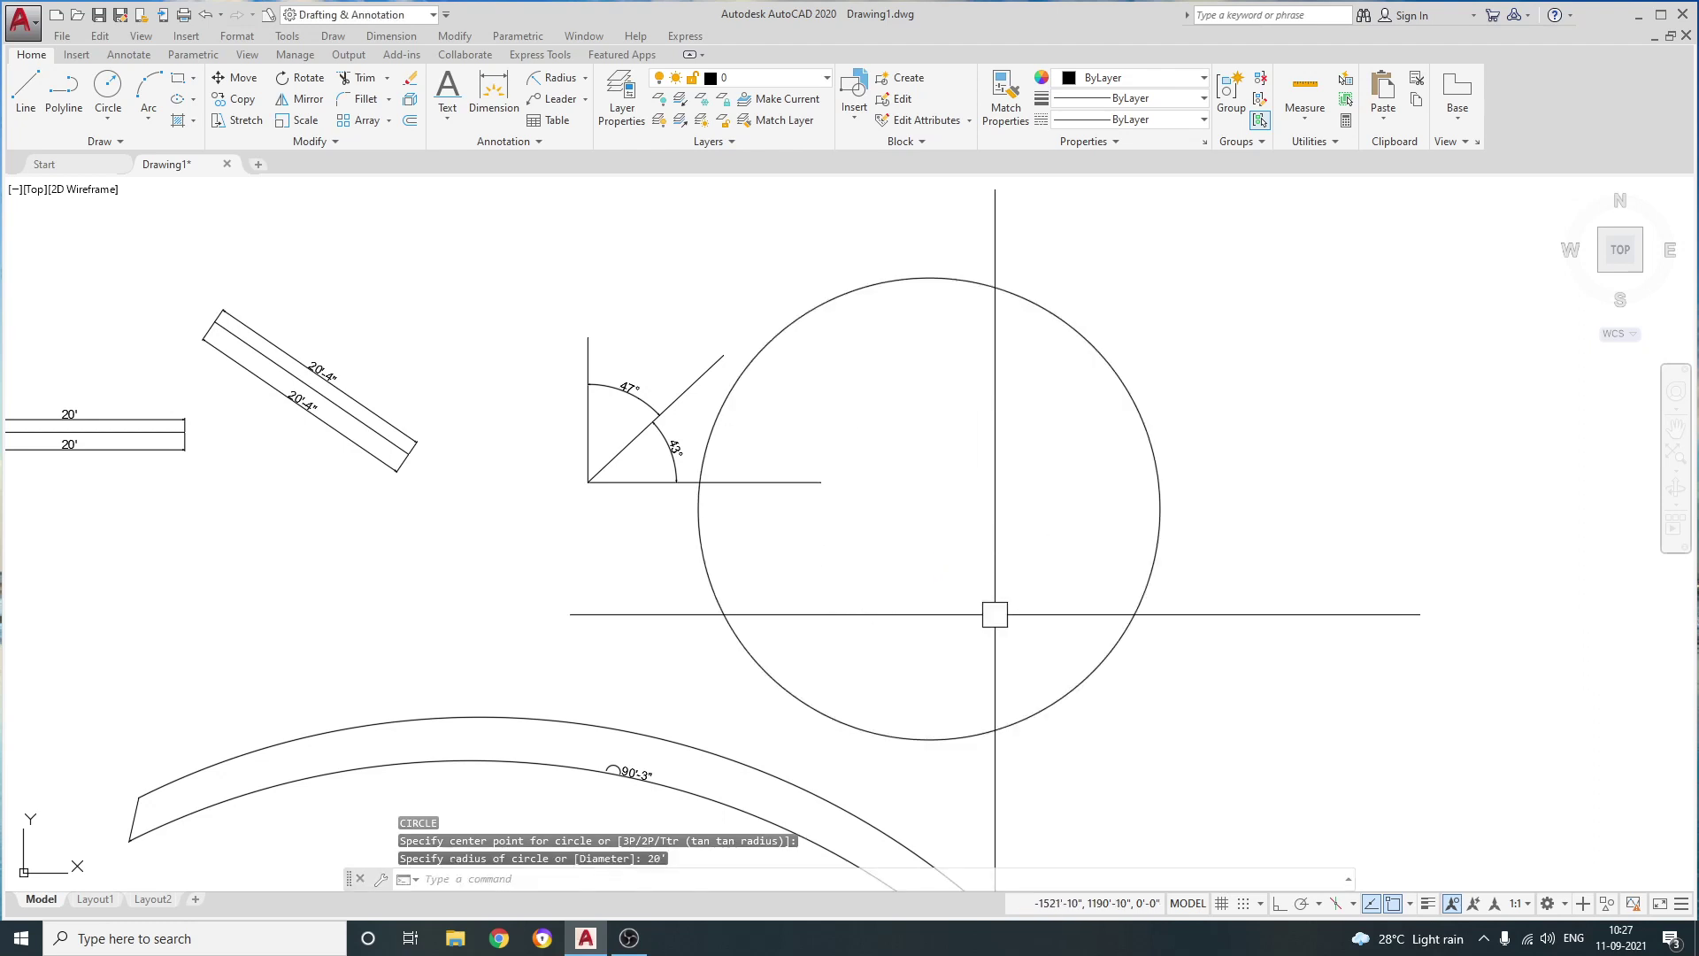
Move the circle to the right of the angle drawing.
left_click(1206, 421)
left_click(952, 590)
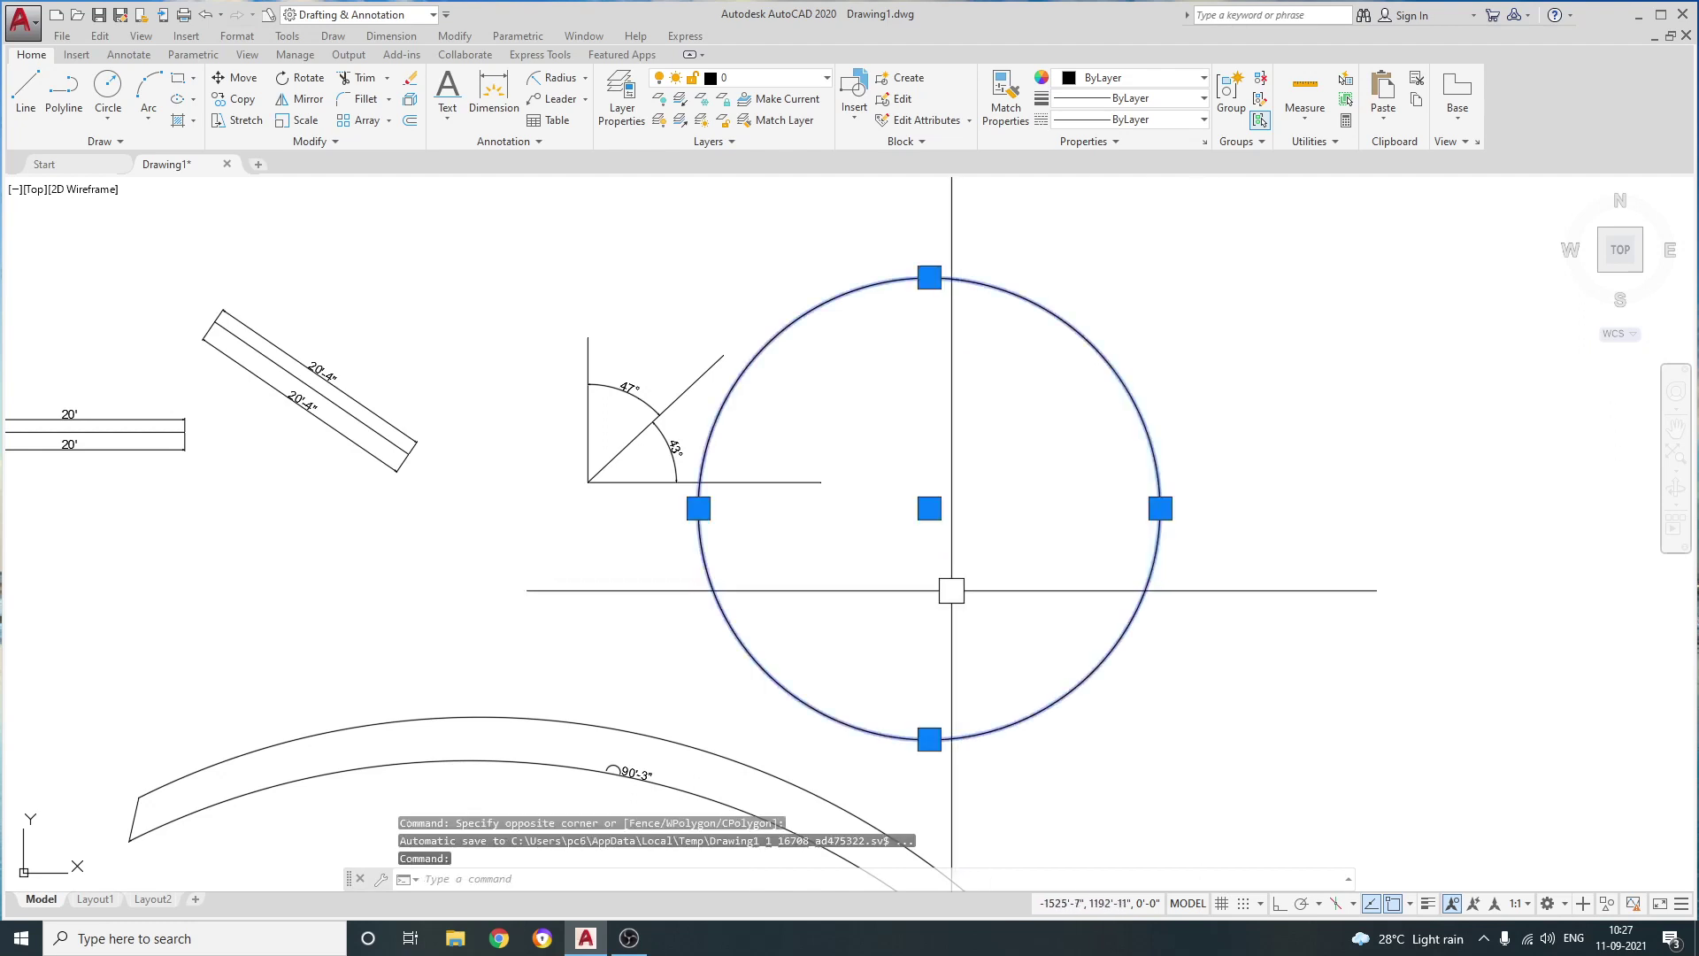
type("m")
key("Return")
left_click(903, 569)
left_click(1073, 562)
scroll(740, 620, "down", 3)
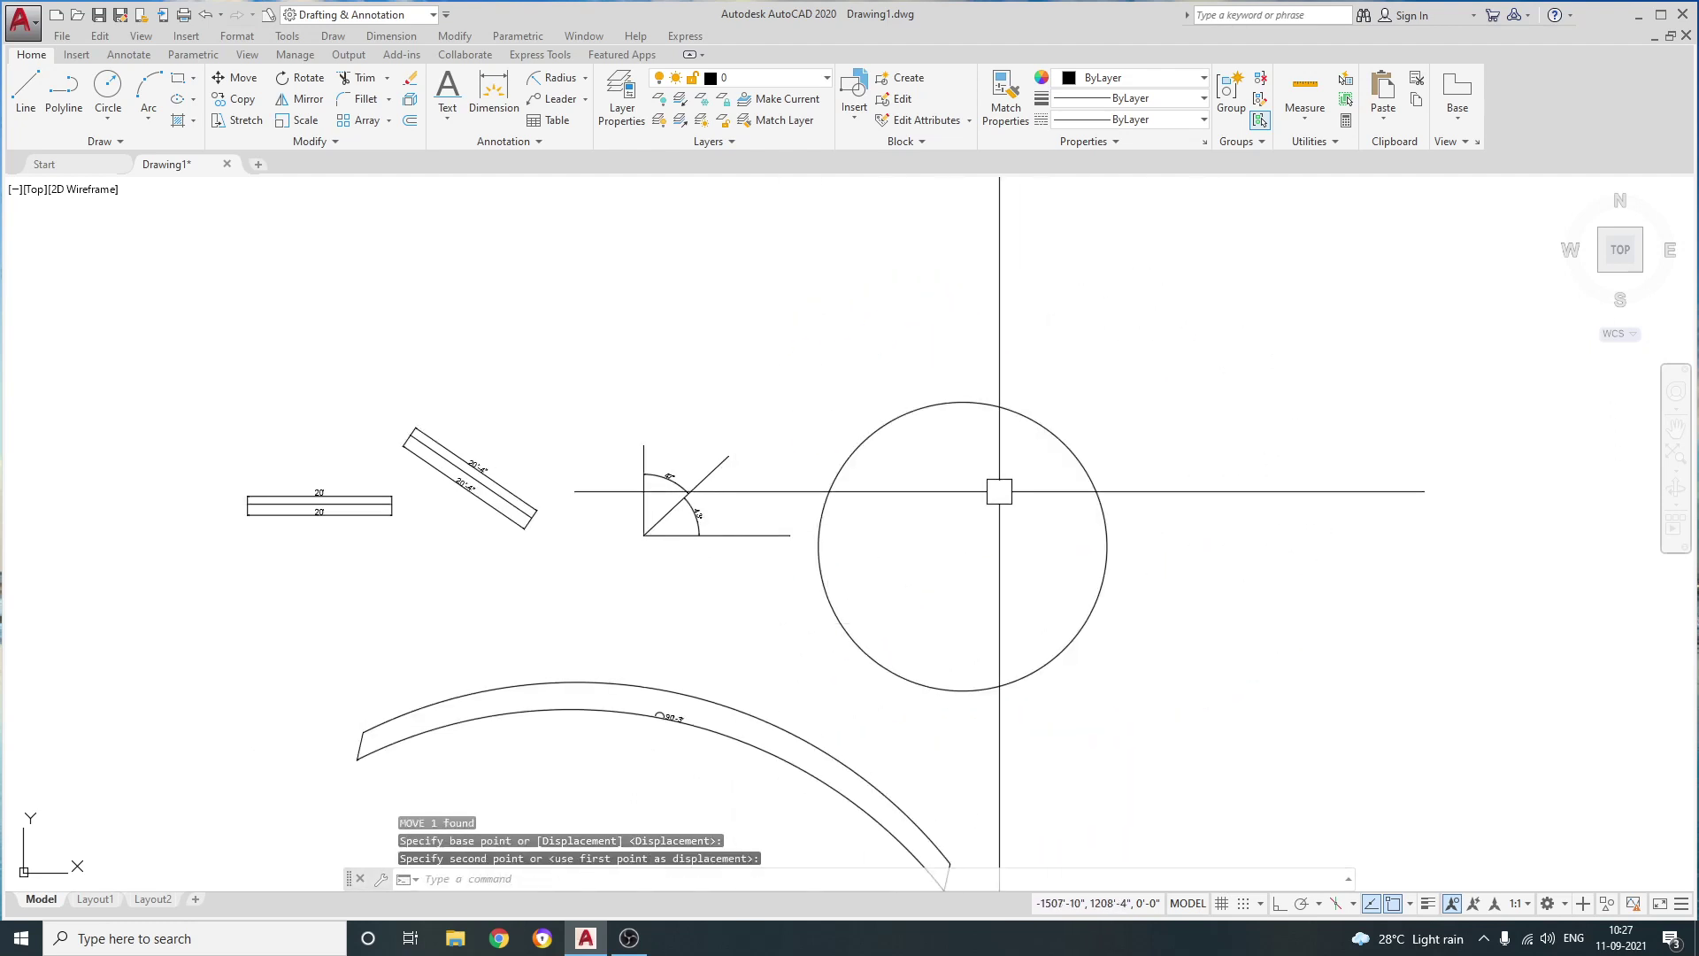
Add an R20' radius dimension inside the circle.
left_click(549, 82)
left_click(1051, 433)
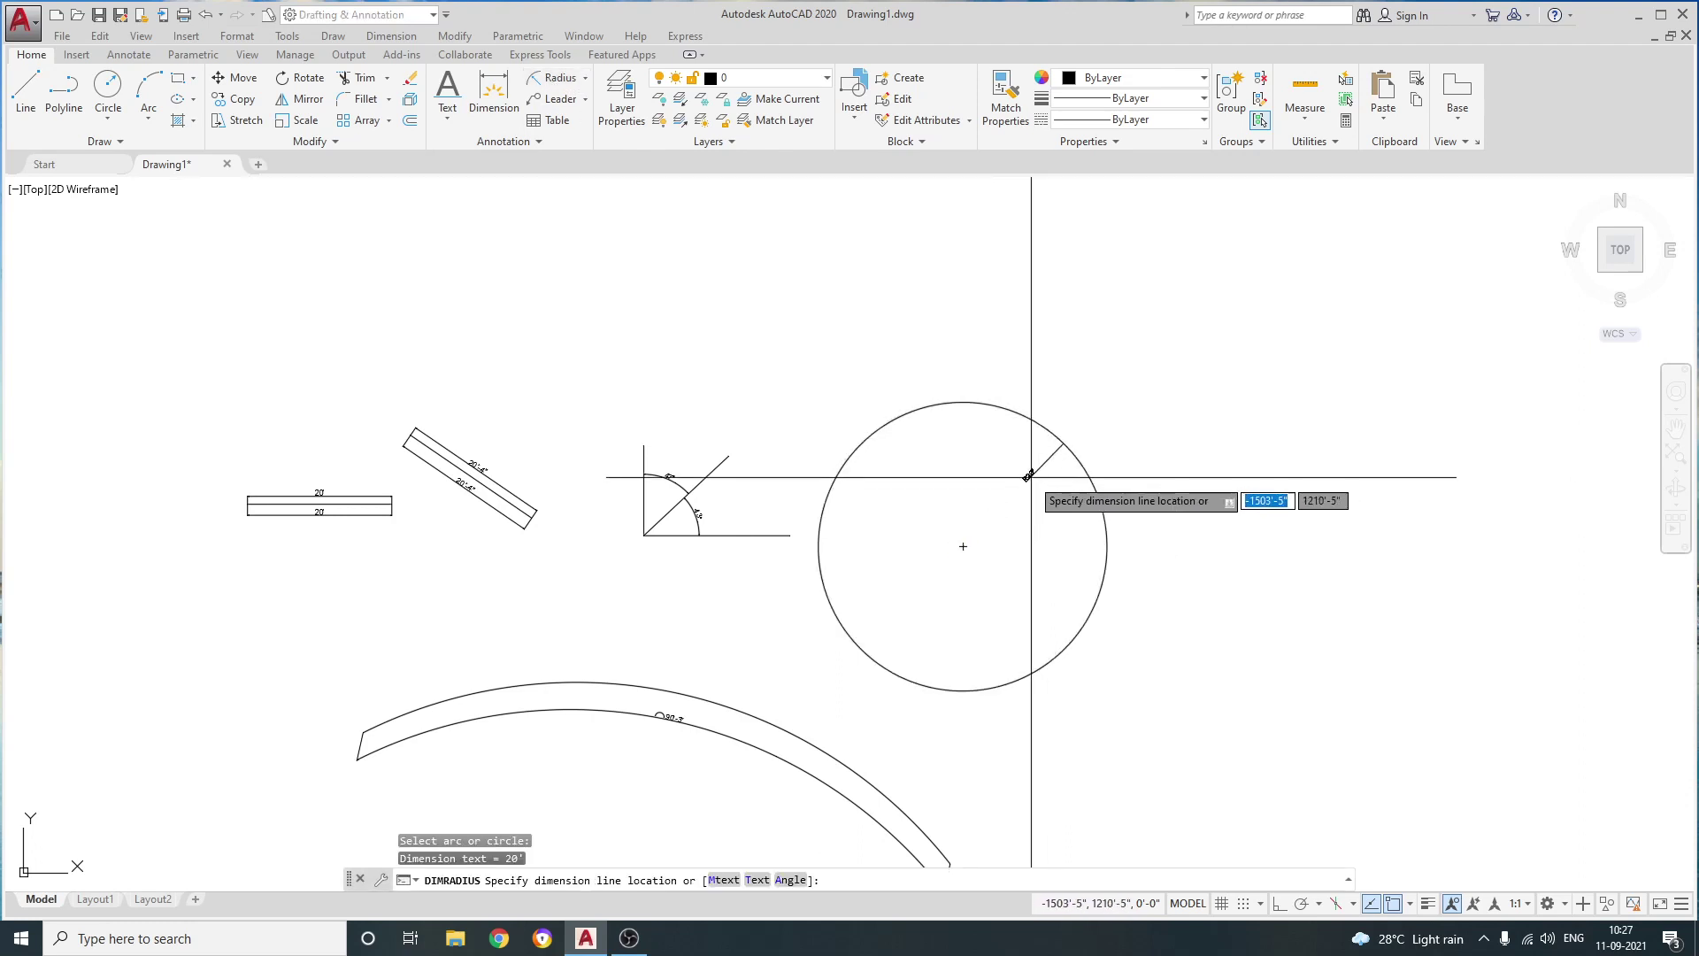
left_click(1001, 529)
scroll(1004, 536, "up", 4)
scroll(999, 509, "up", 3)
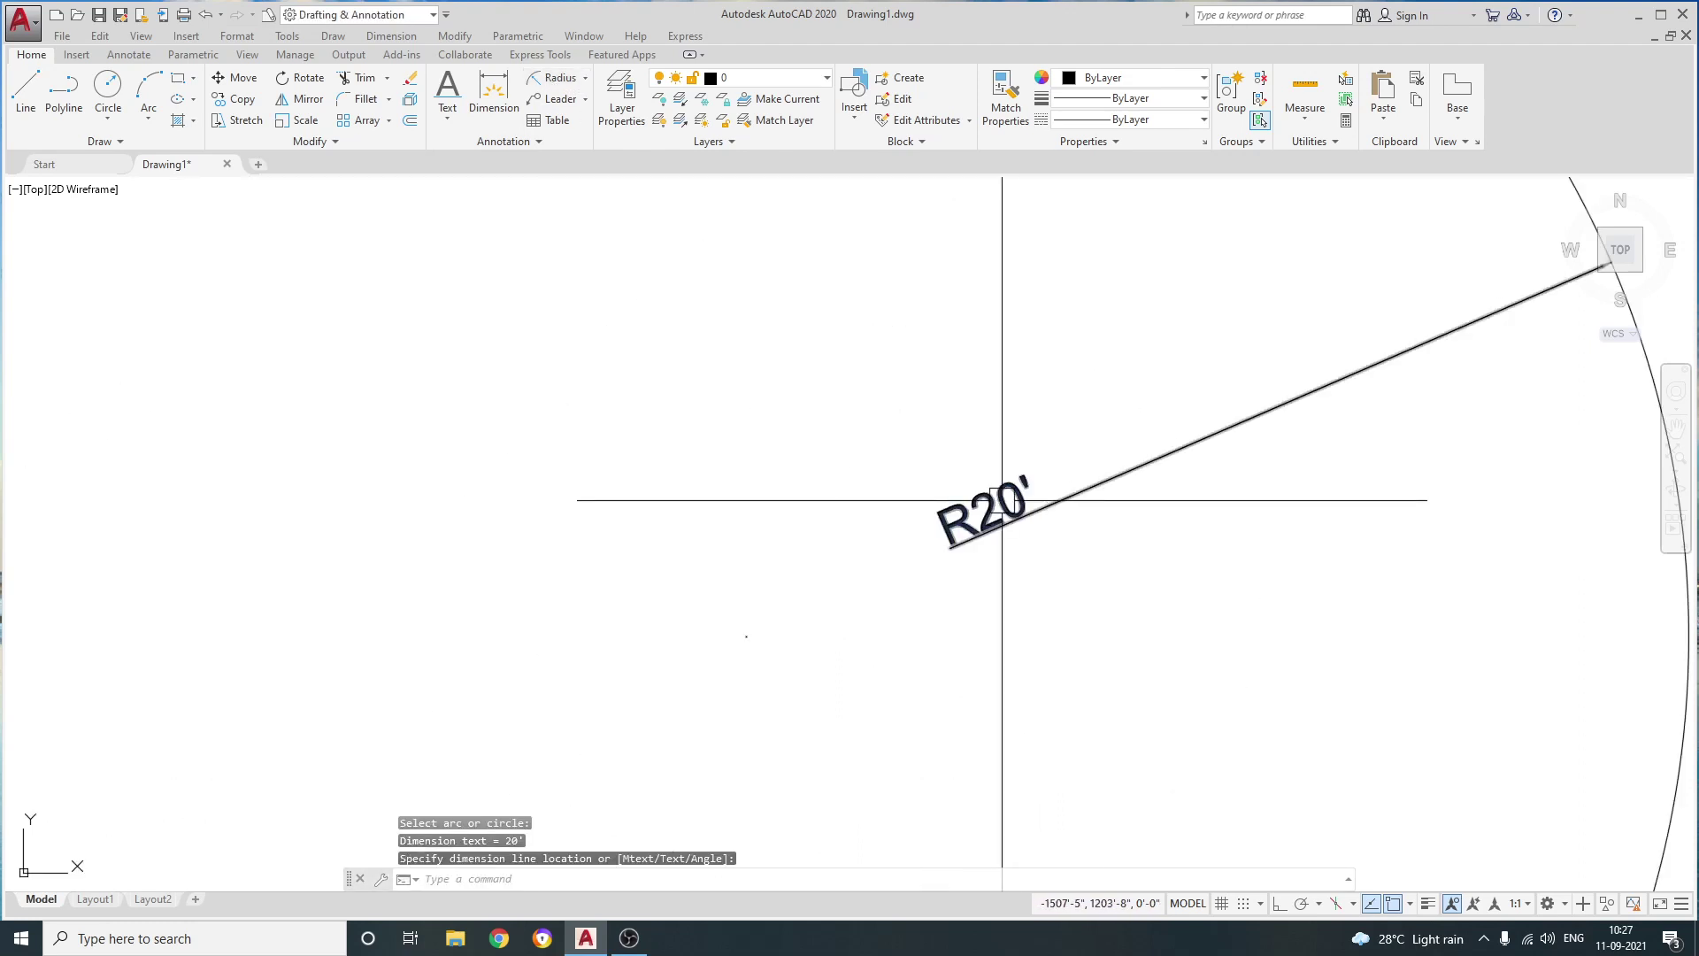
scroll(1001, 500, "down", 4)
scroll(918, 482, "down", 1)
scroll(989, 486, "up", 1)
scroll(822, 467, "down", 3)
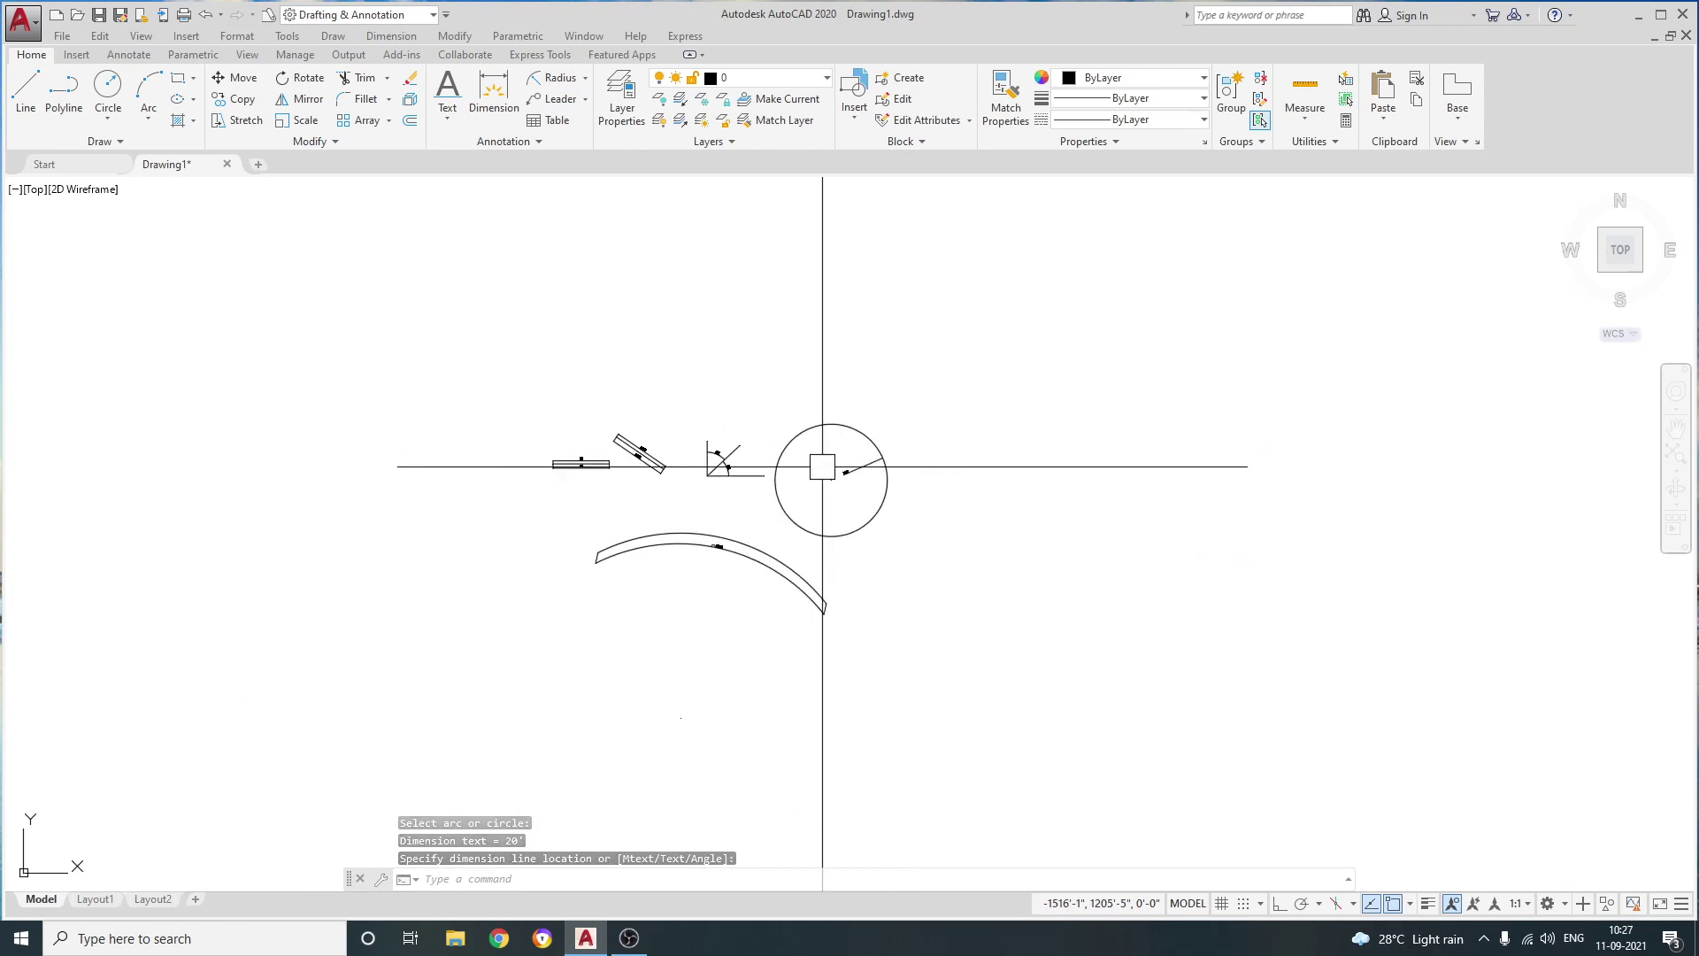
scroll(822, 466, "up", 4)
Add a Ø40' diameter dimension across the same circle.
left_click(586, 79)
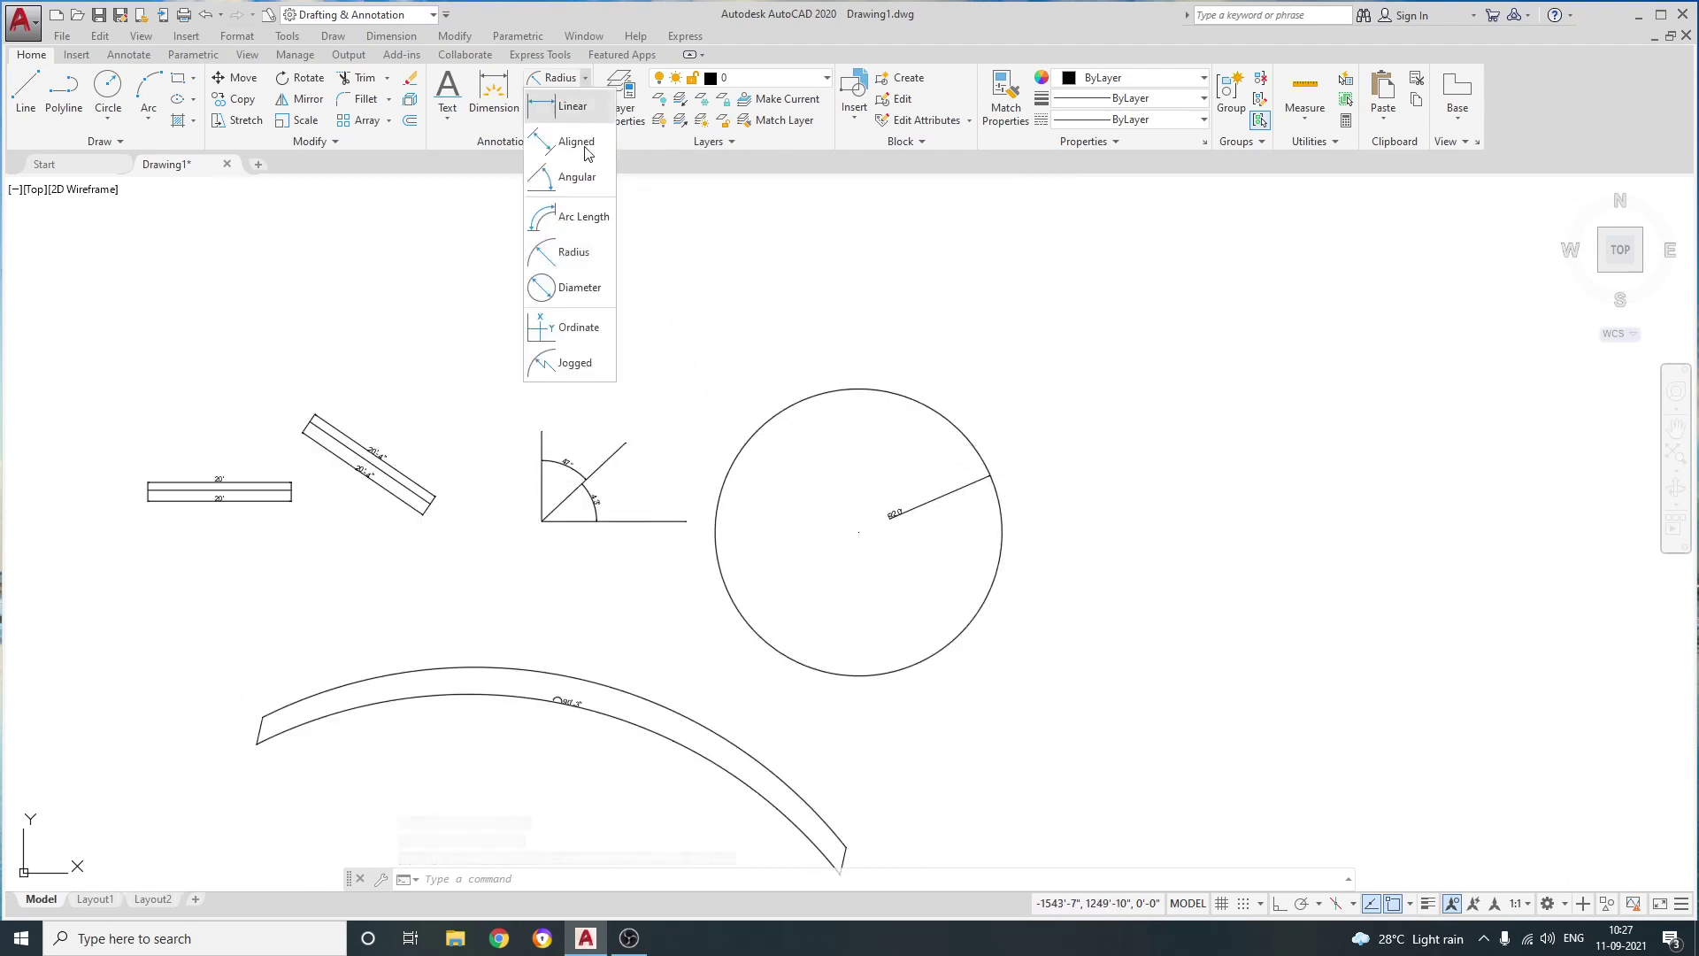
left_click(579, 288)
left_click(769, 434)
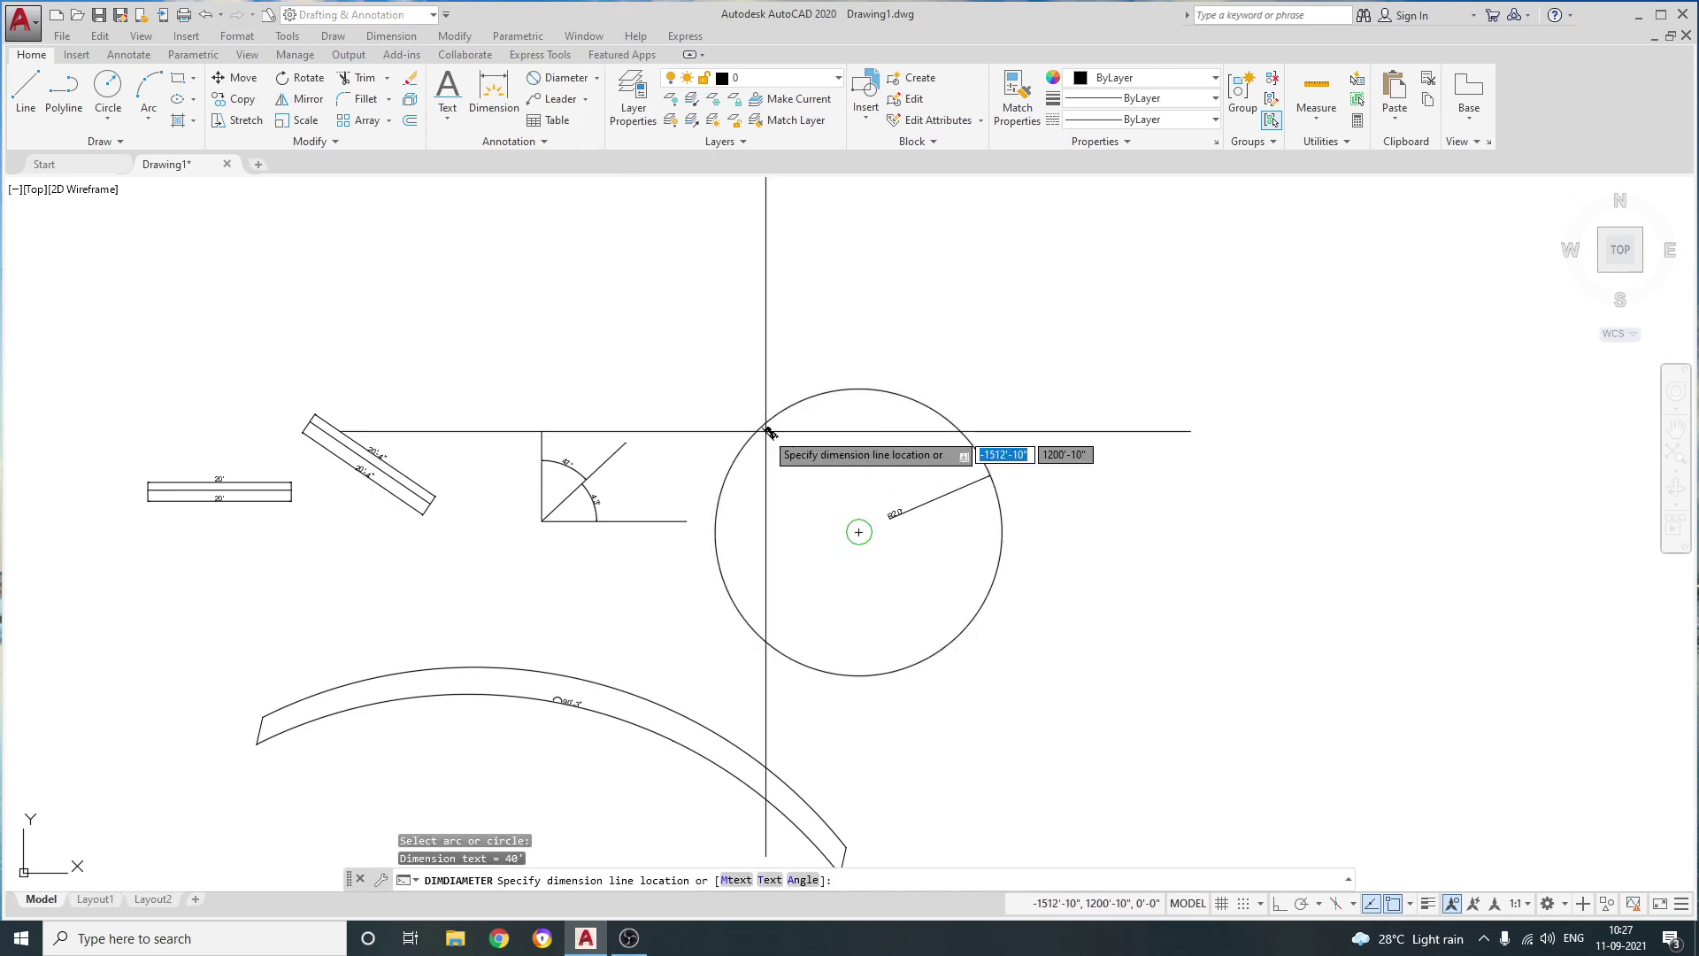
left_click(808, 496)
scroll(810, 511, "up", 4)
left_click(810, 507)
scroll(810, 507, "up", 2)
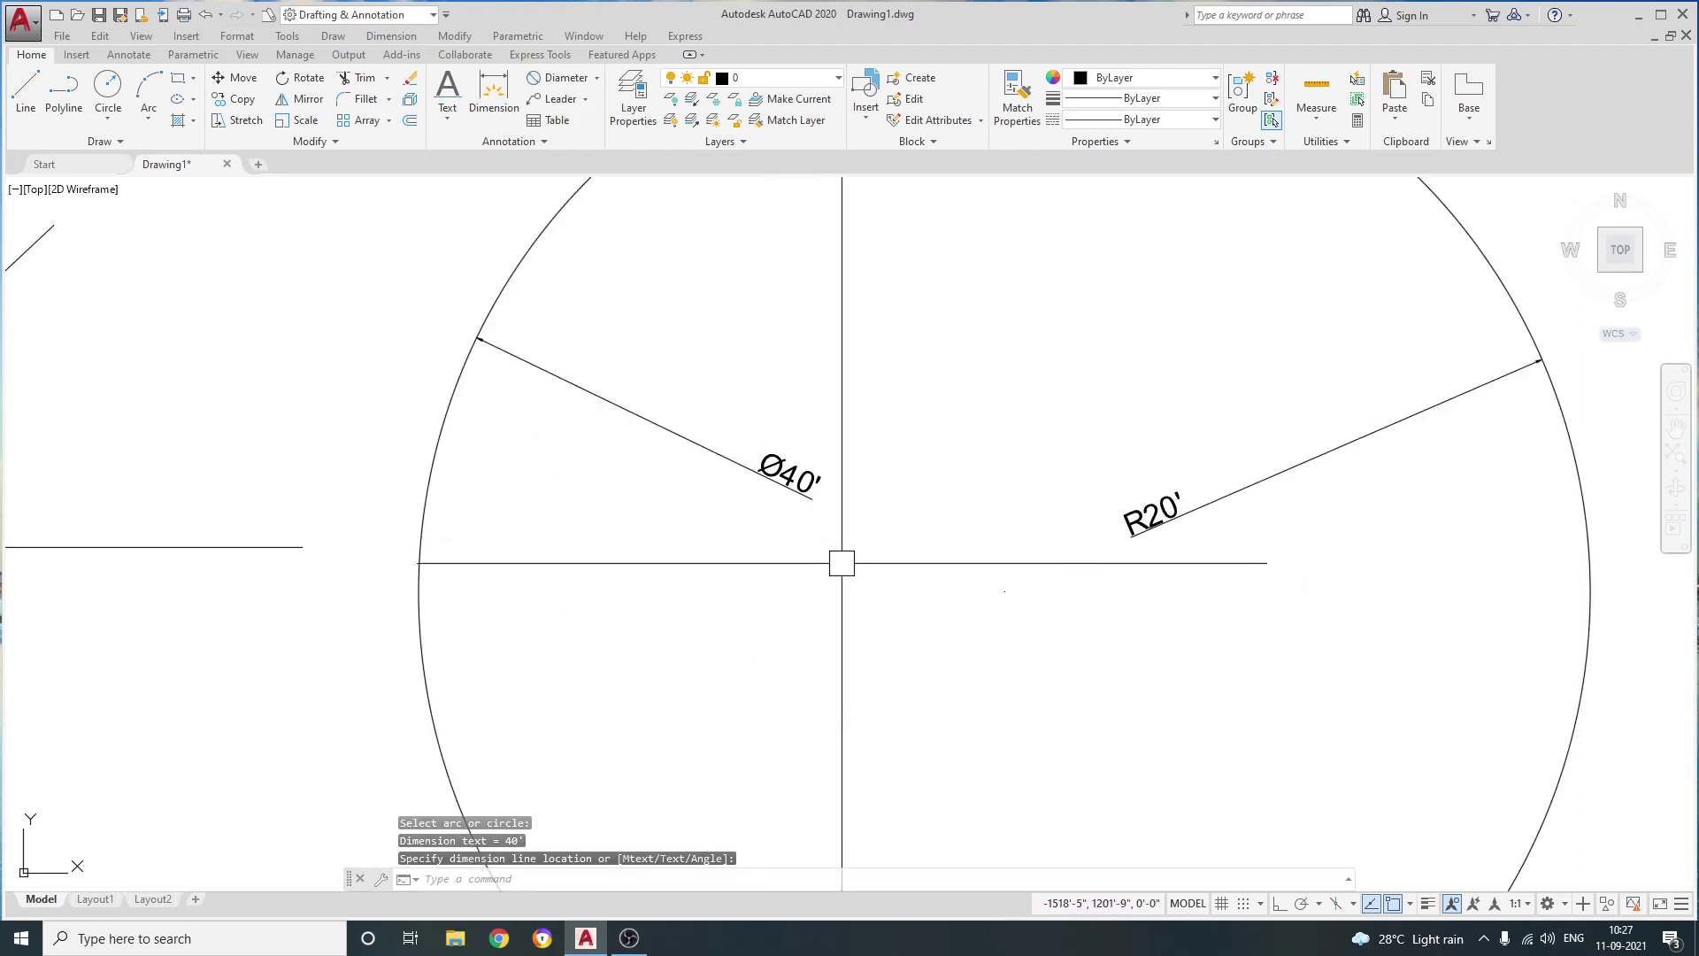
left_click(841, 566)
key("Escape")
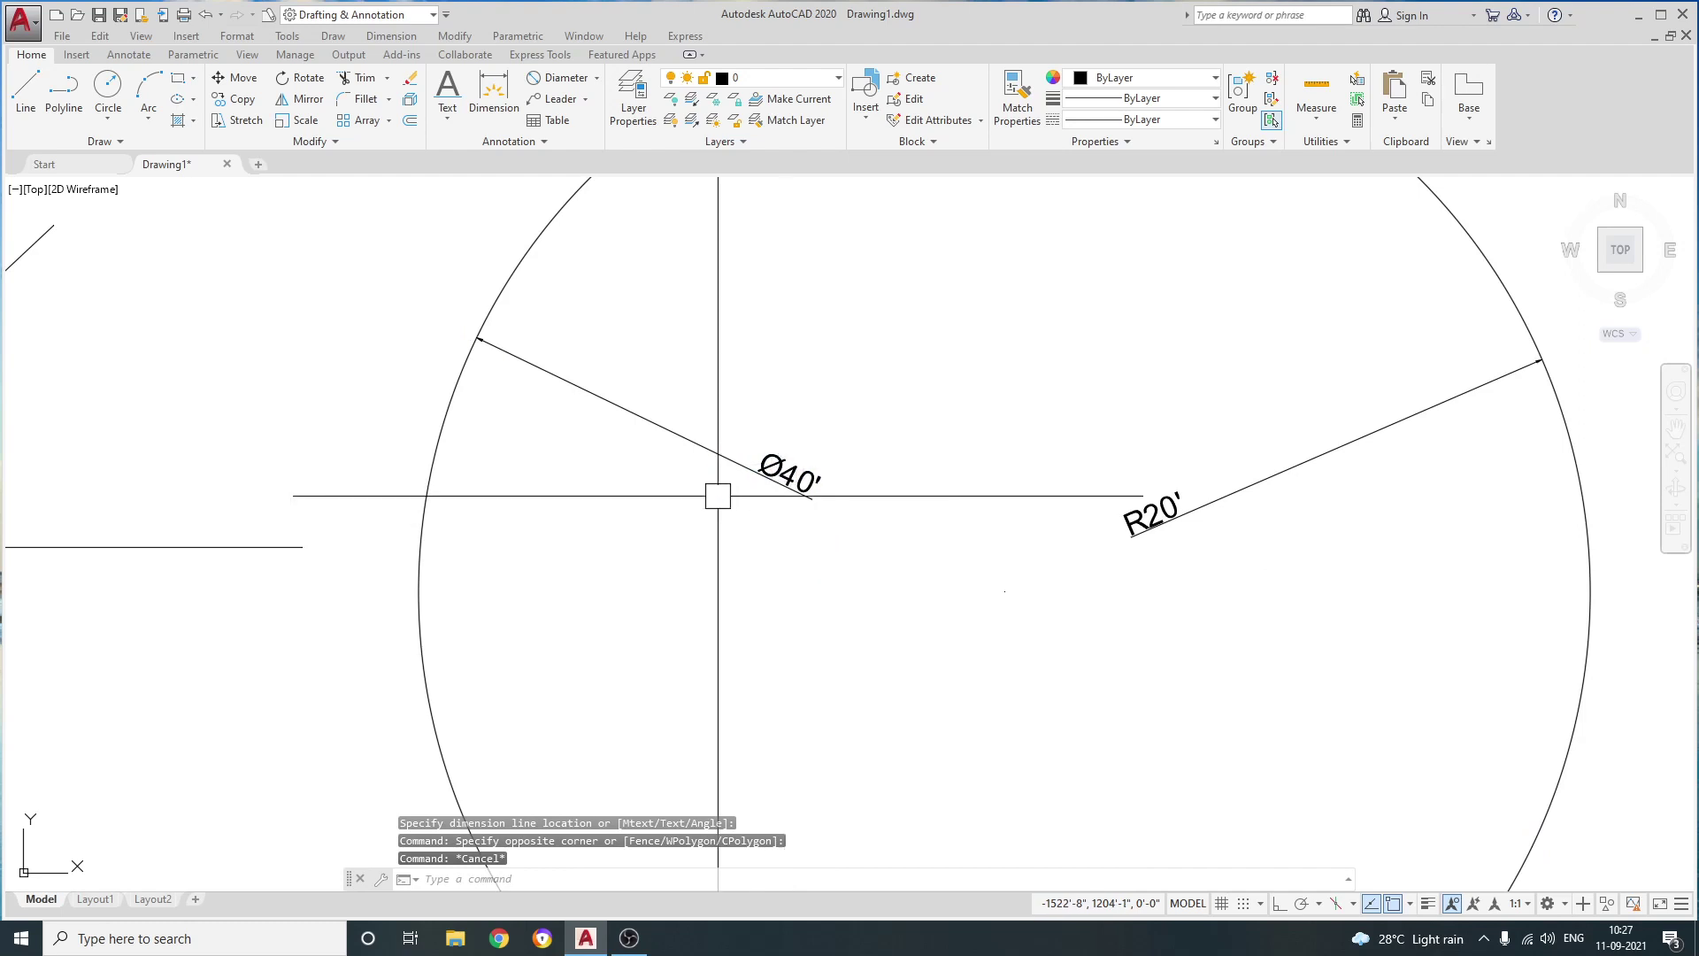
scroll(721, 493, "down", 2)
scroll(935, 482, "down", 3)
scroll(932, 482, "down", 3)
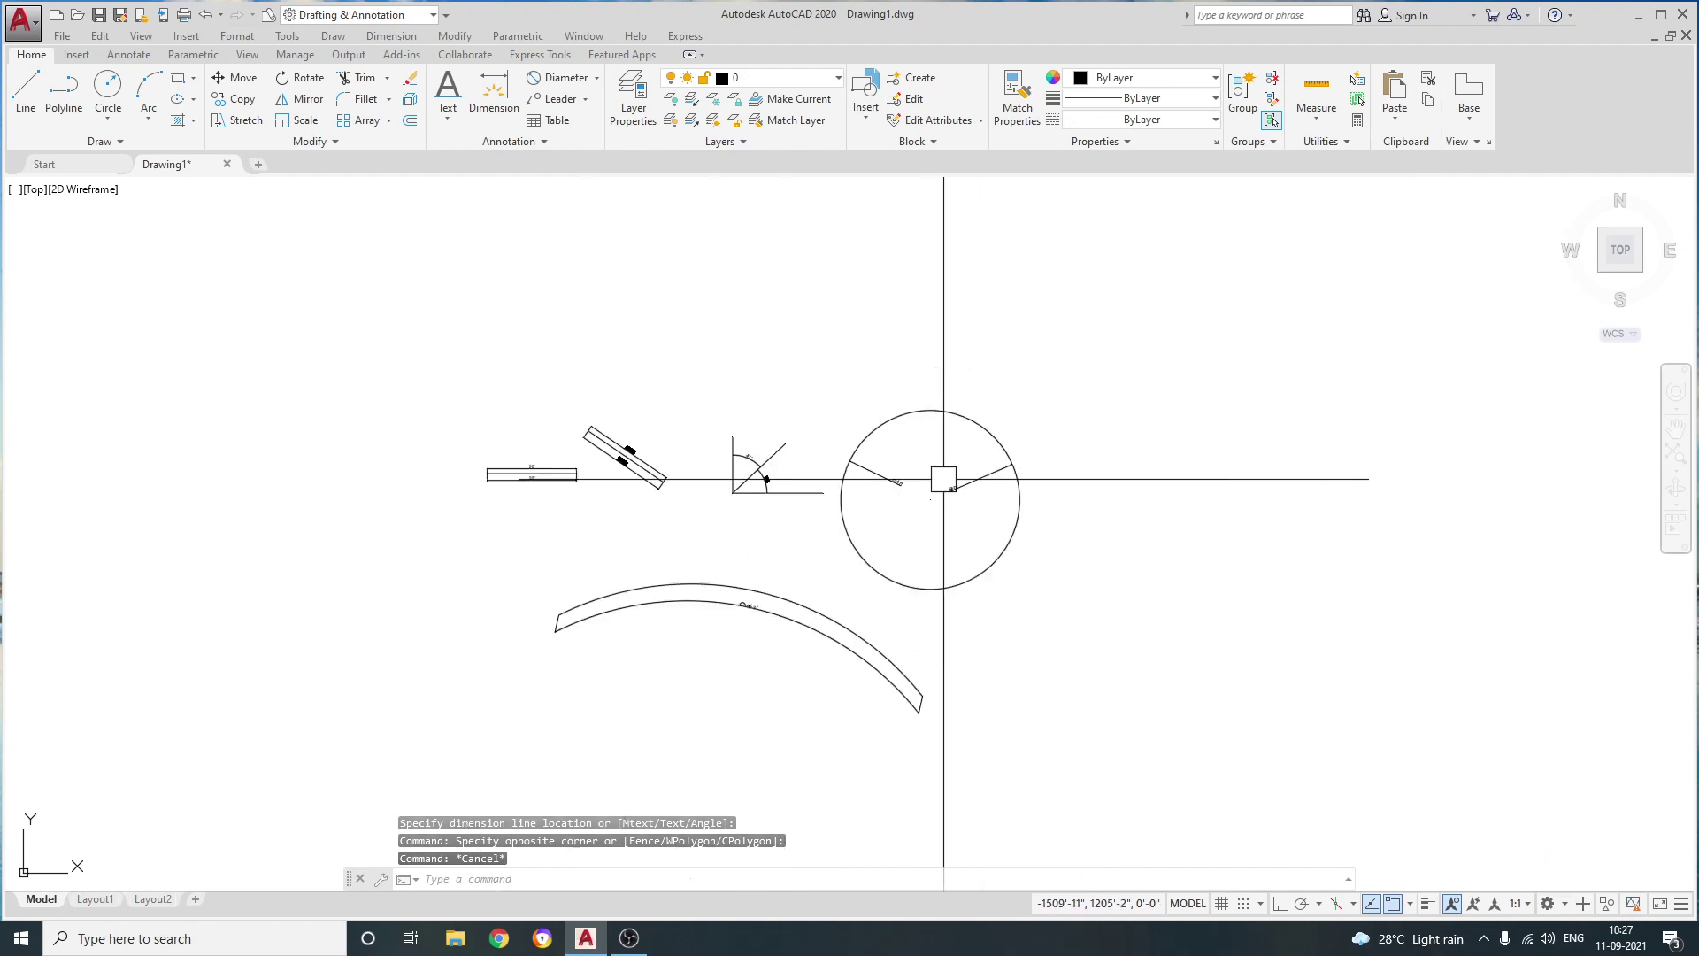
Draw a new circle with a 10' diameter.
type("c")
key("Return")
scroll(1033, 530, "up", 2)
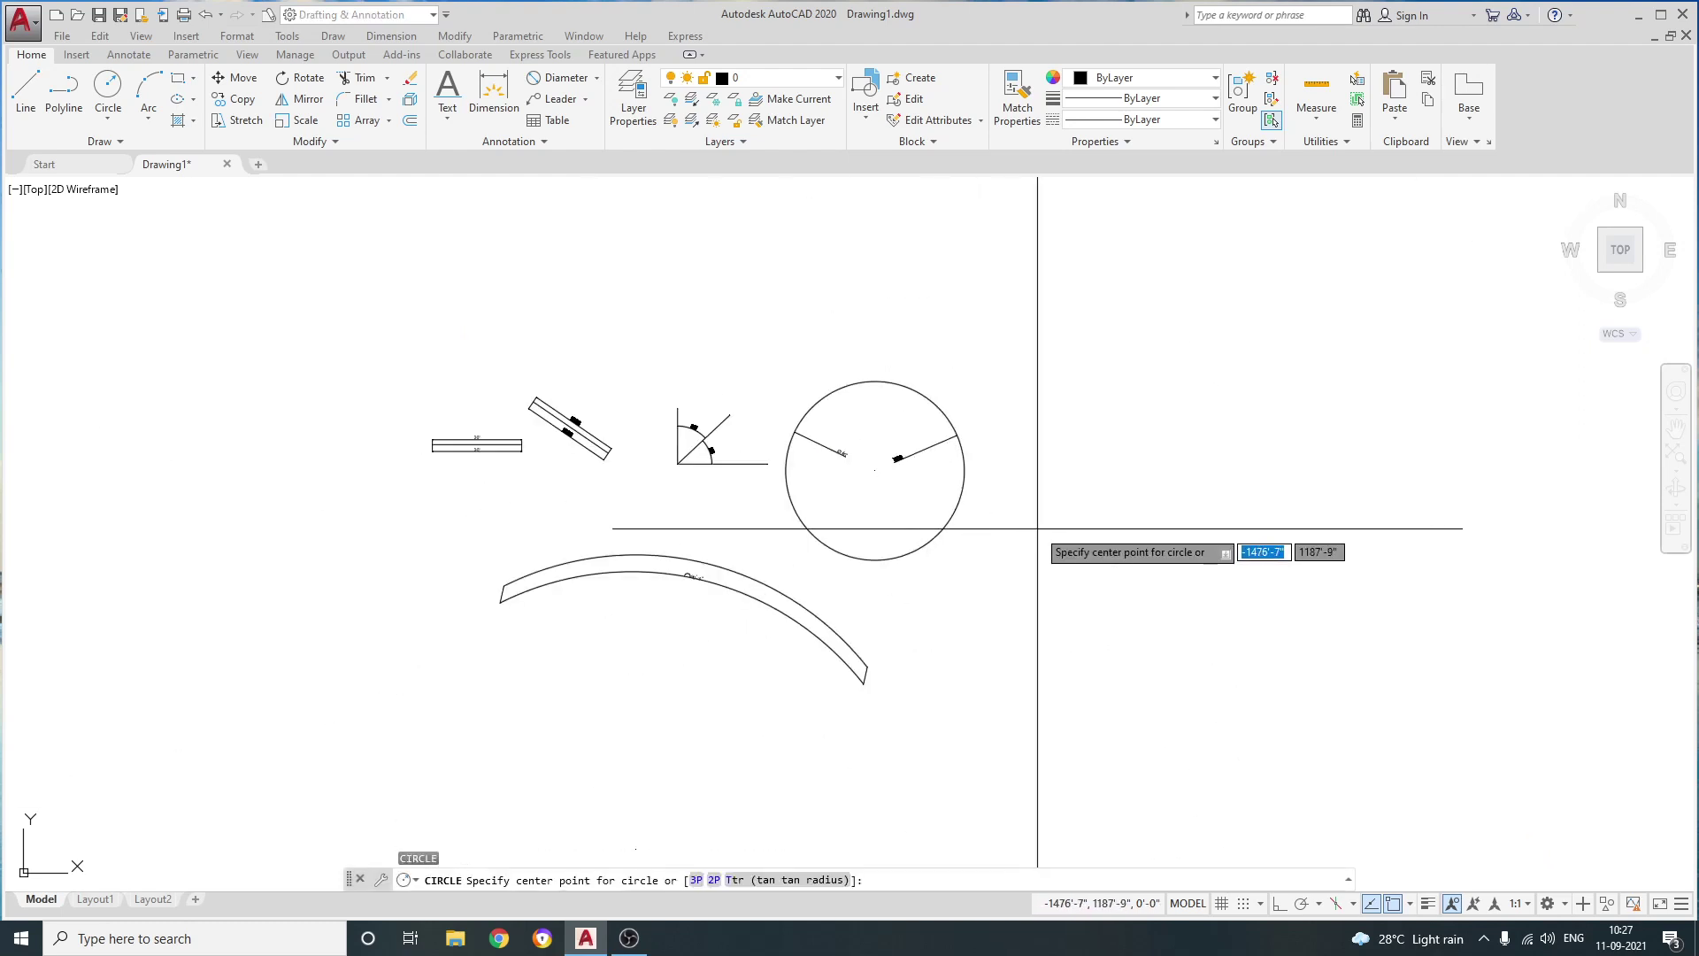
left_click(1041, 529)
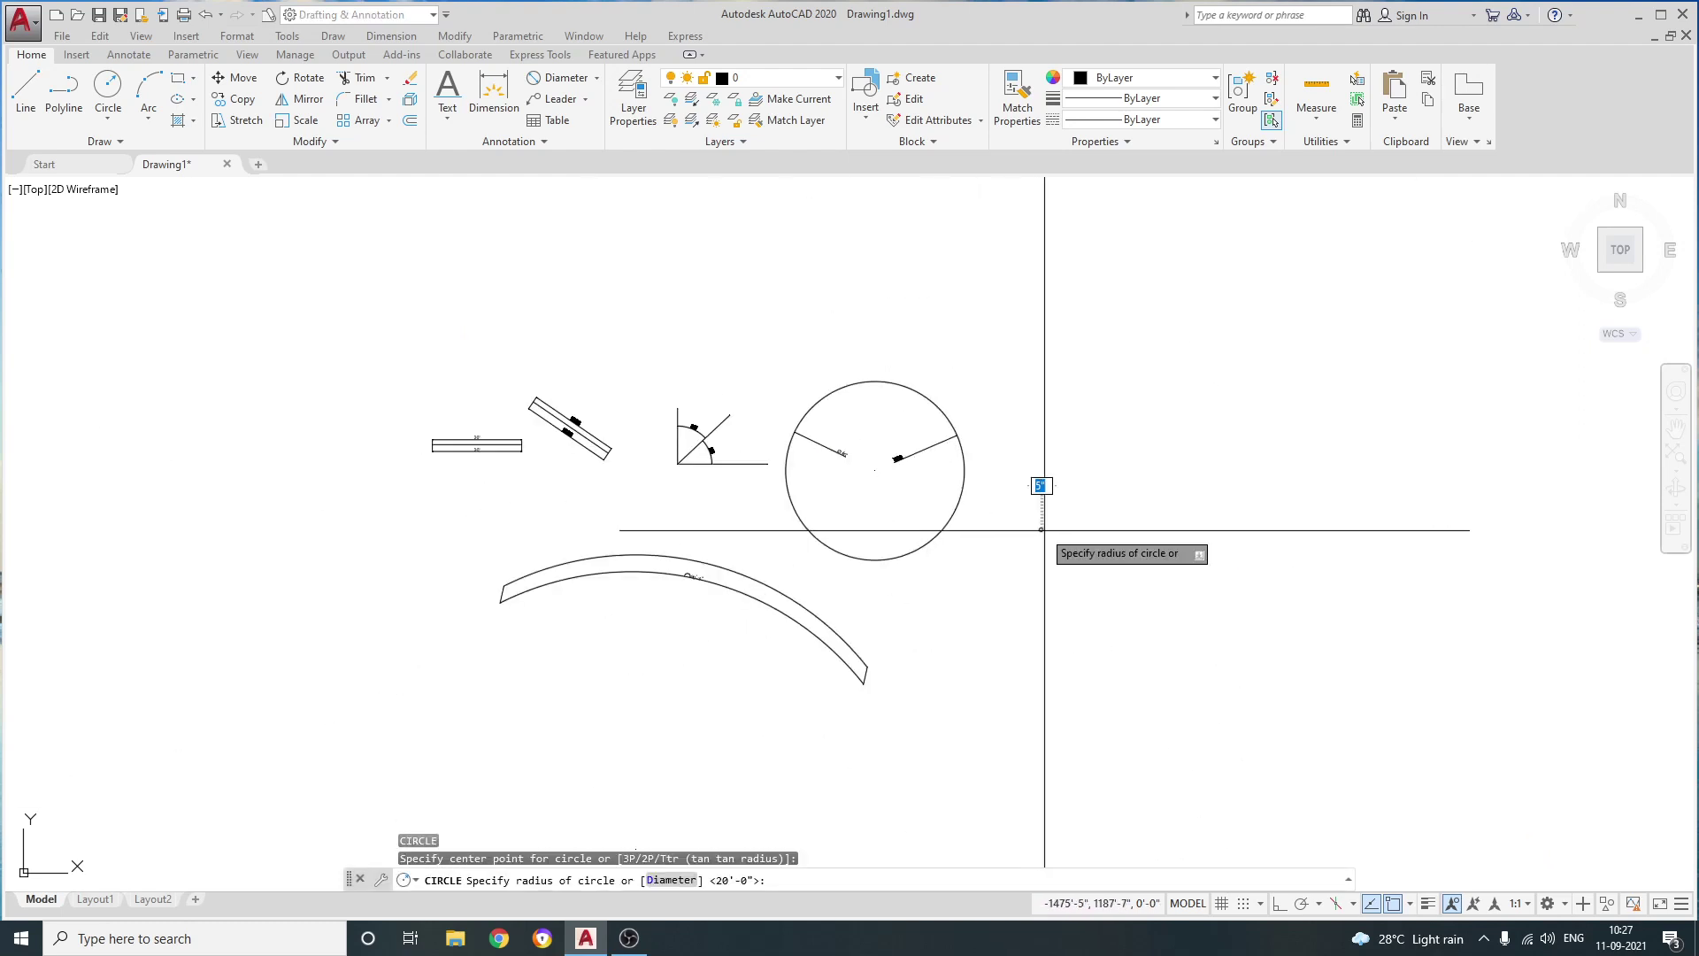
left_click(680, 880)
scroll(880, 579, "down", 2)
type("10")
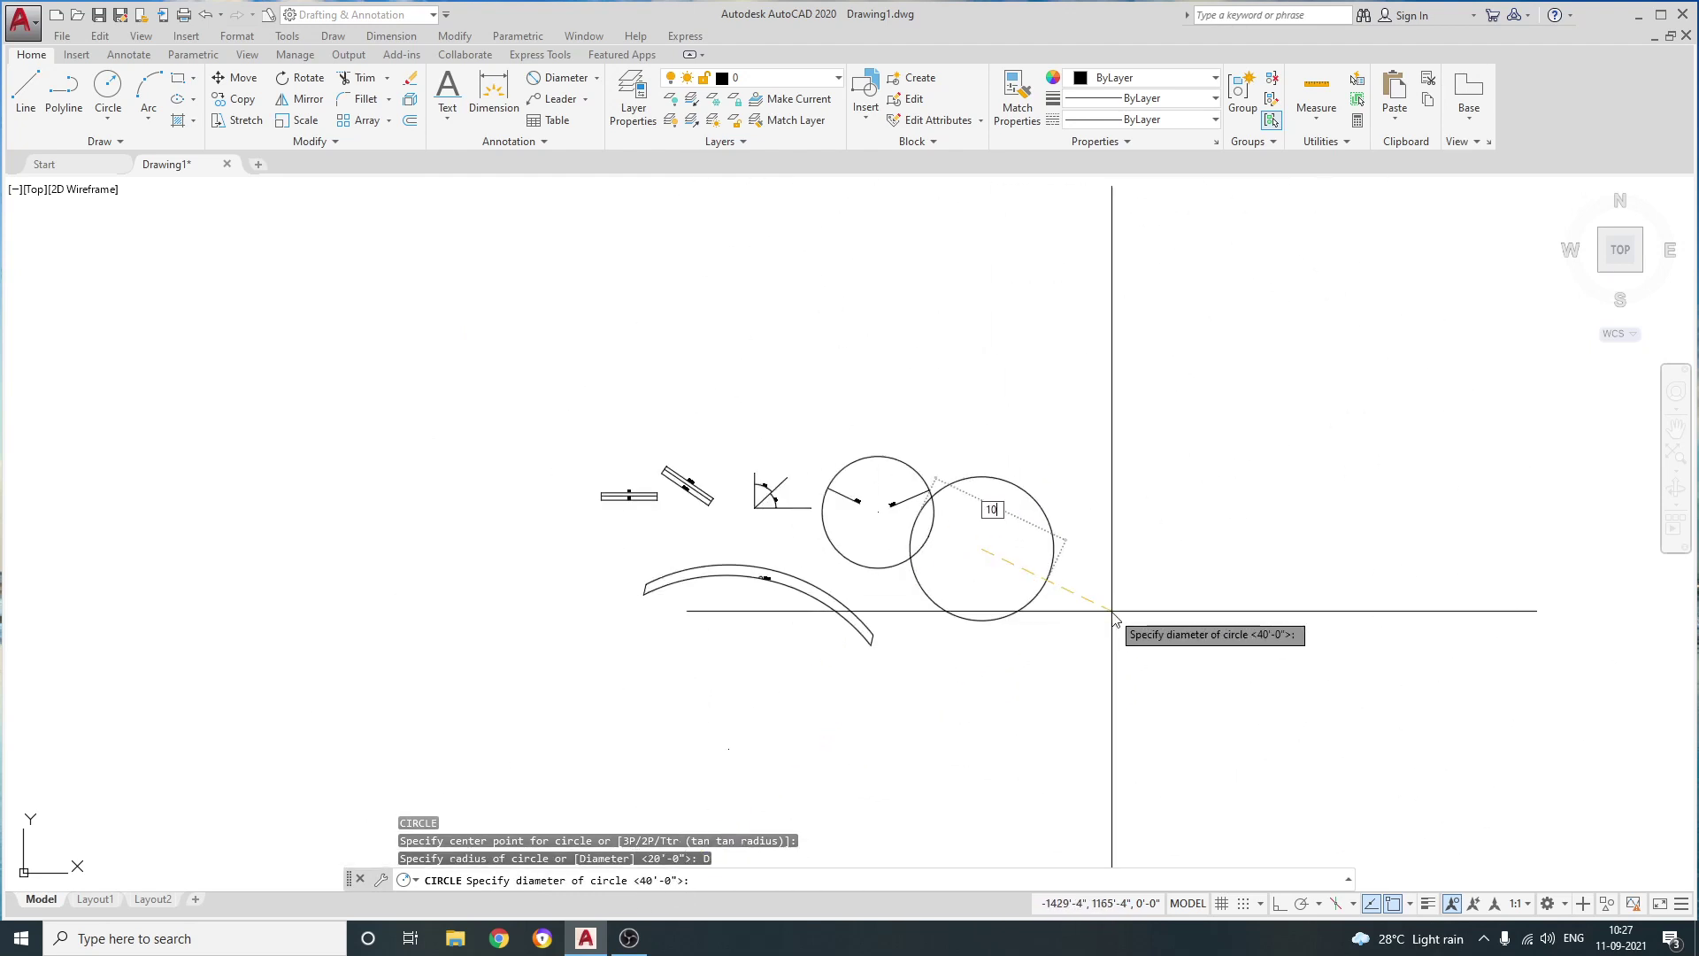
type("'")
key("Return")
scroll(986, 557, "up", 2)
scroll(1018, 531, "up", 2)
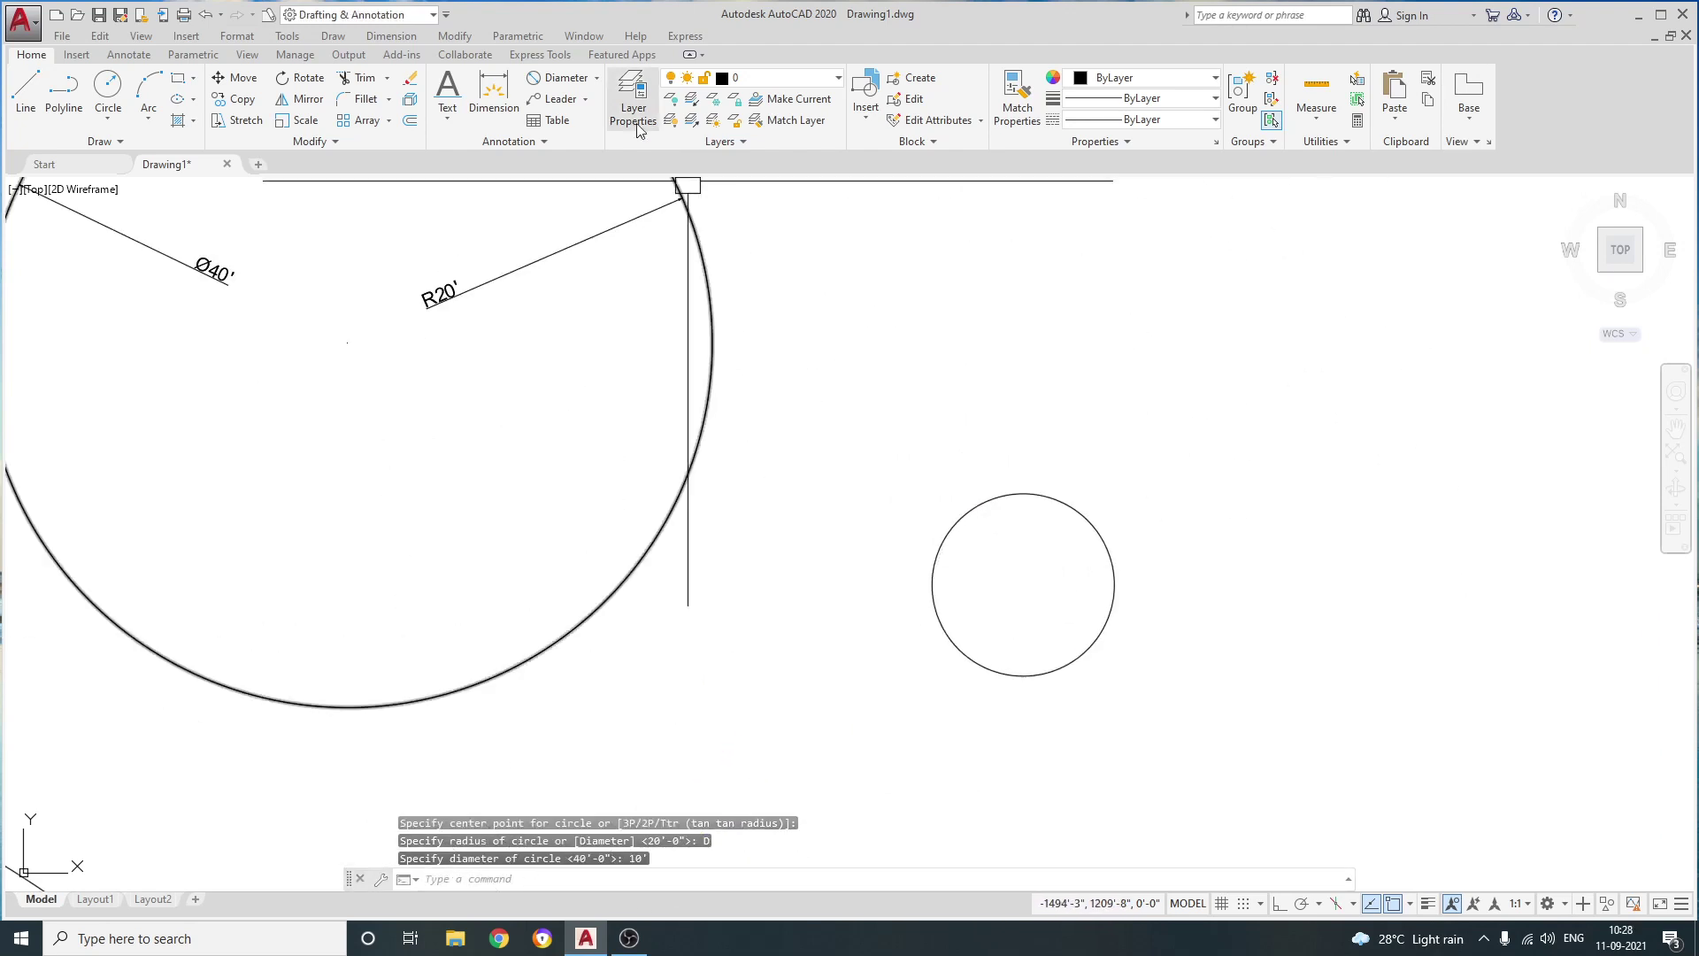
Give the small circle a Ø10' diameter dimension, then window-select every object.
left_click(594, 88)
scroll(1084, 567, "up", 2)
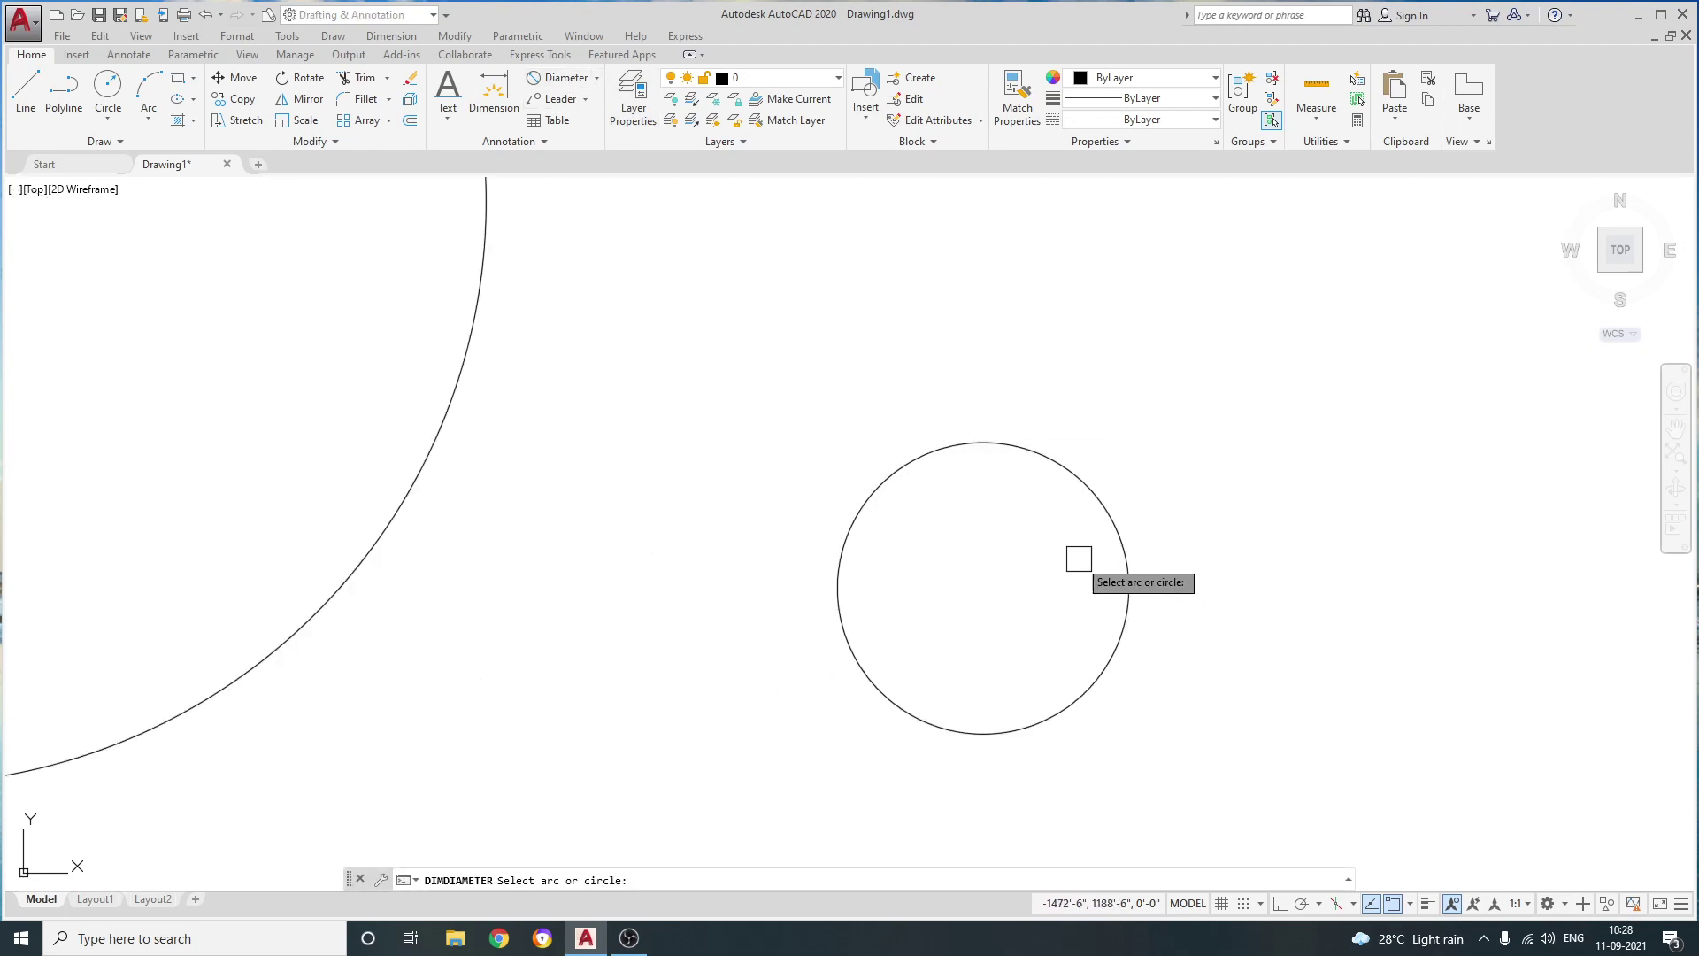
left_click(1051, 461)
left_click(1013, 529)
scroll(1006, 566, "up", 2)
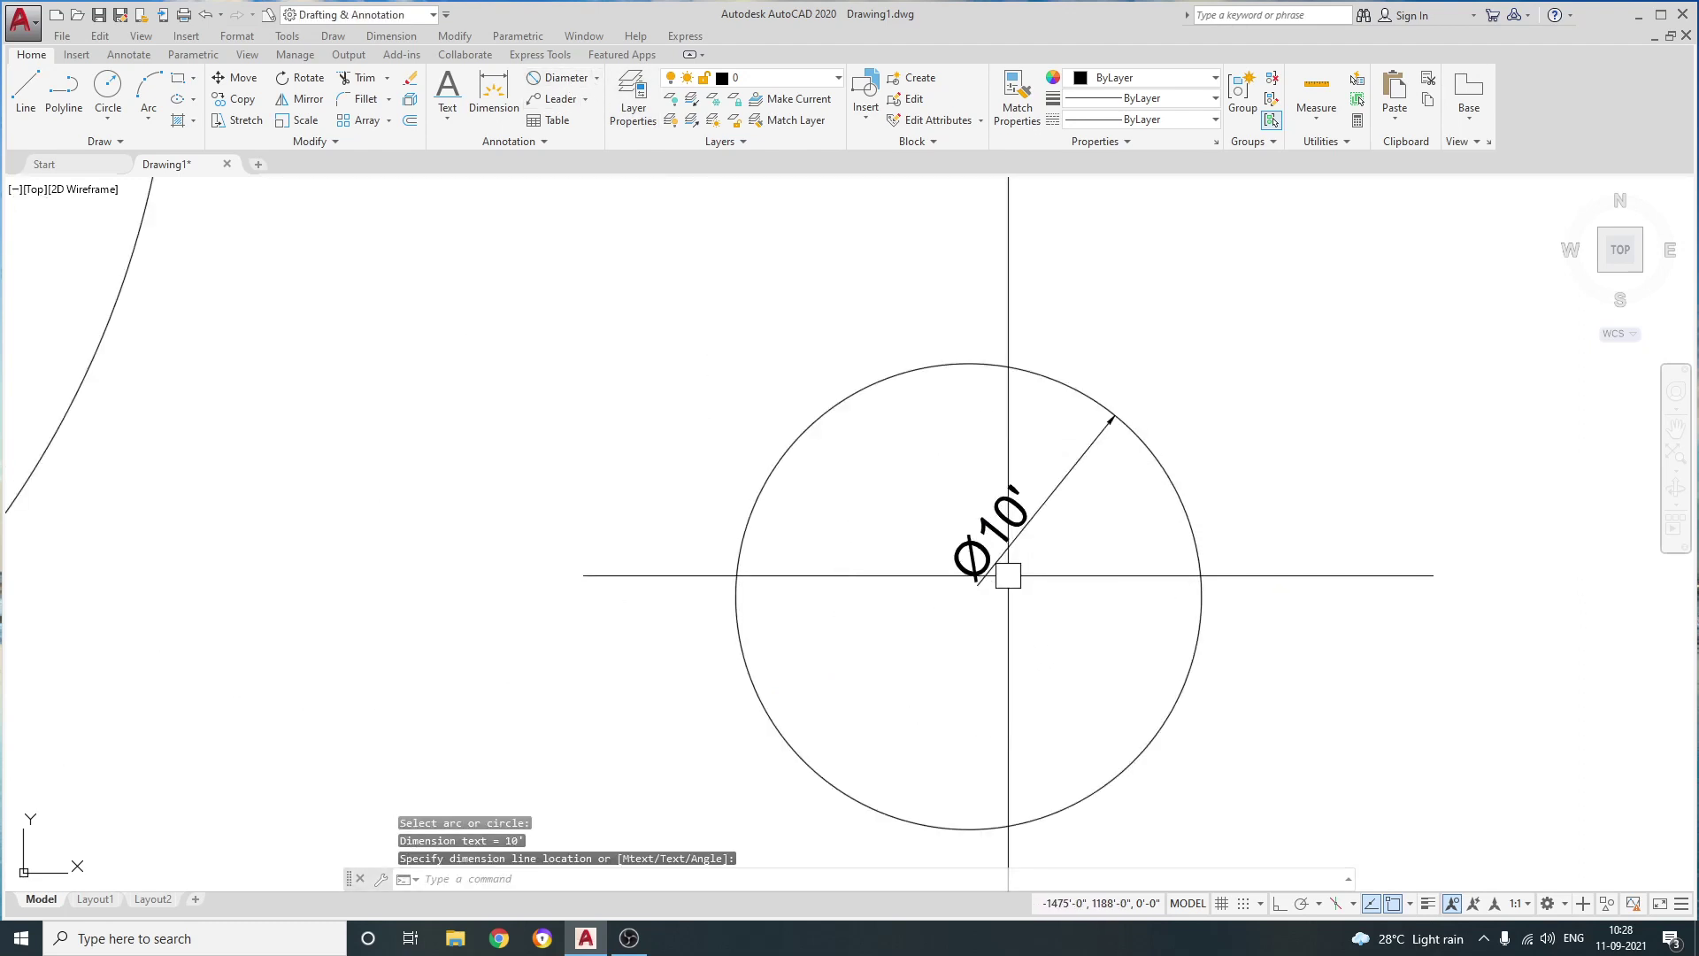
scroll(1068, 463, "down", 5)
scroll(1068, 463, "down", 5)
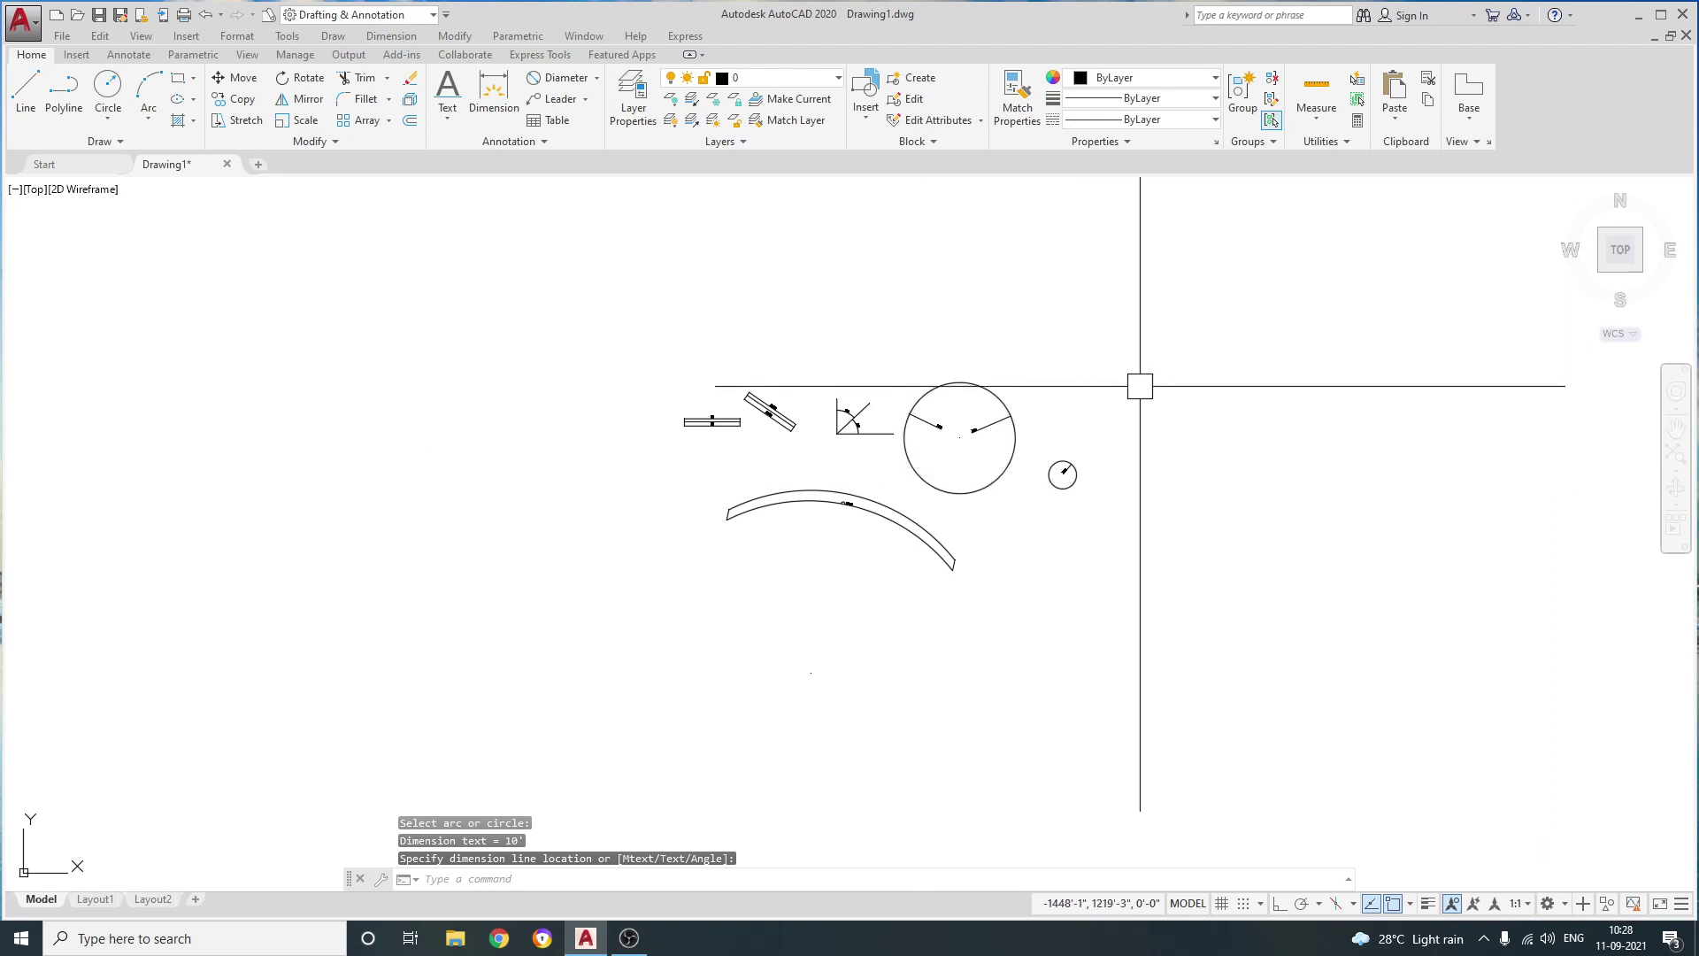
left_click(1173, 318)
left_click(390, 599)
Erase all selected objects so the drawing is empty.
key("Return")
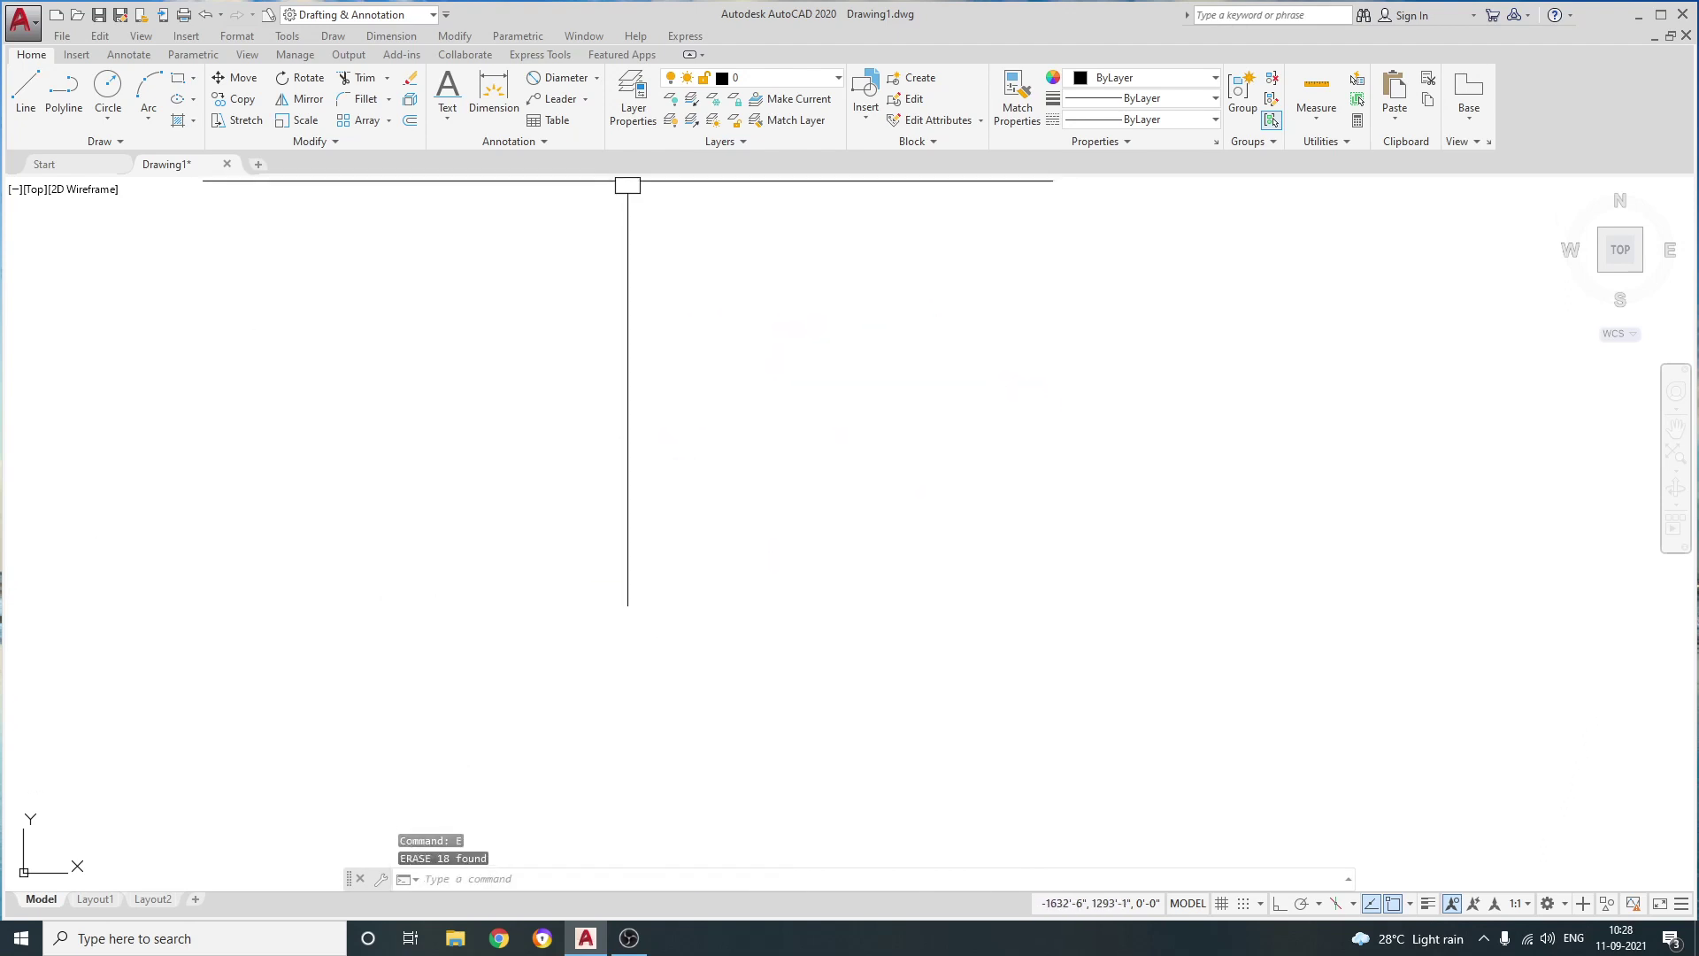
left_click(586, 100)
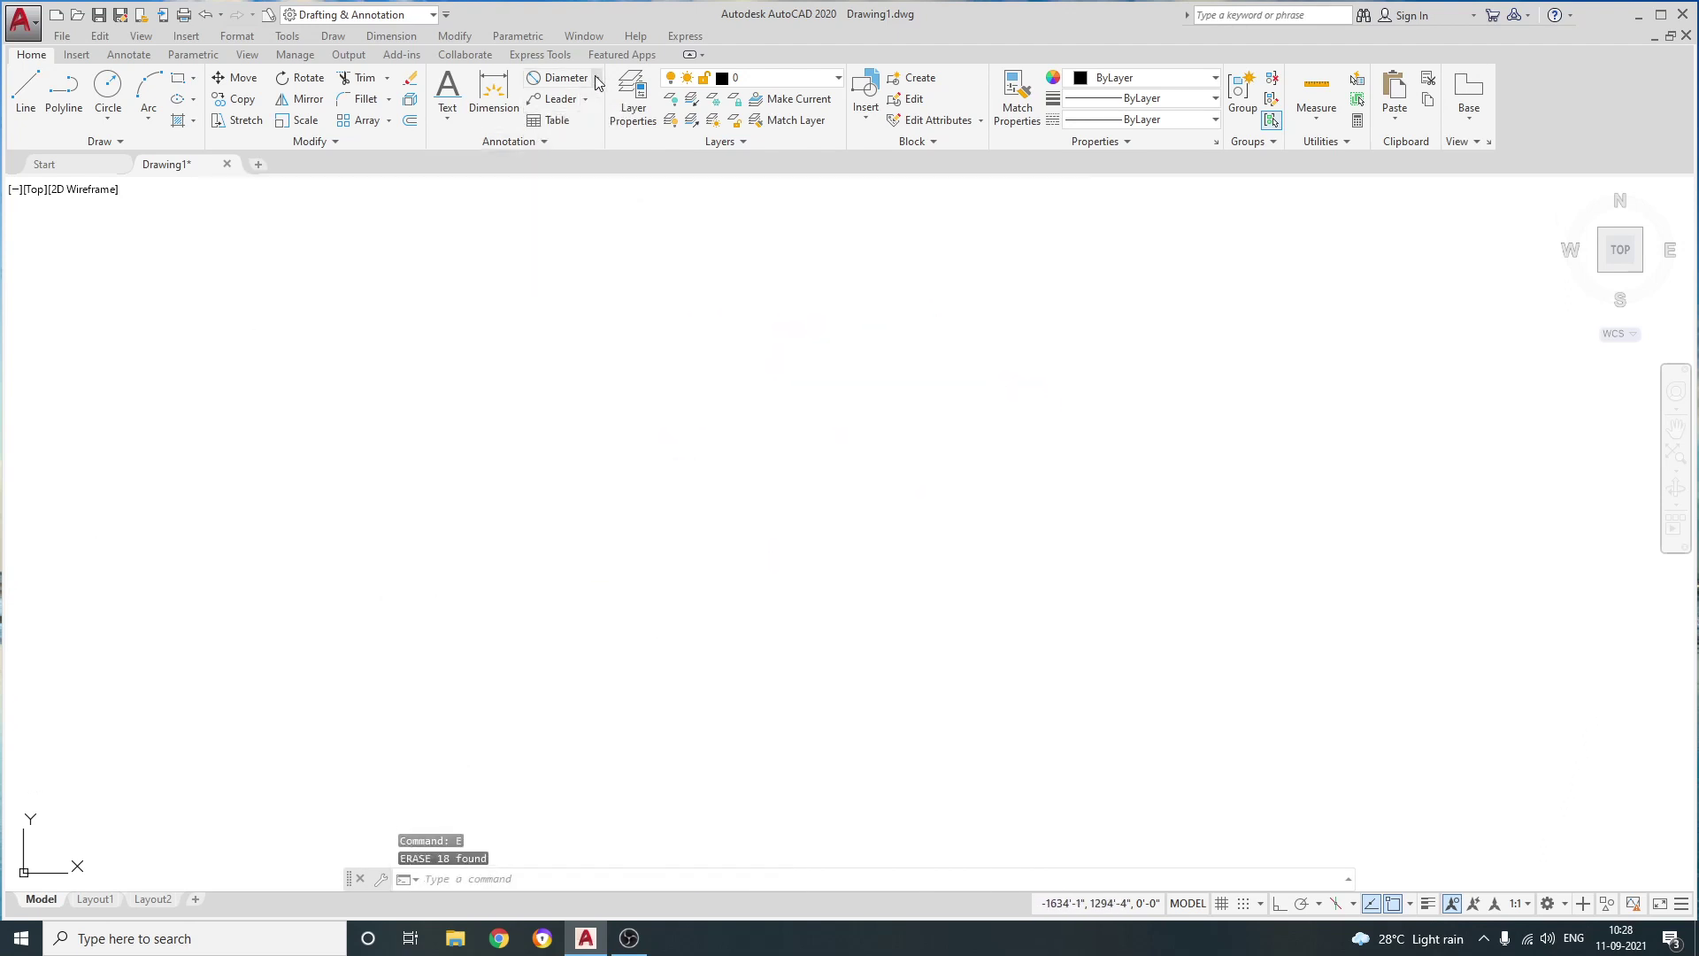
left_click(597, 78)
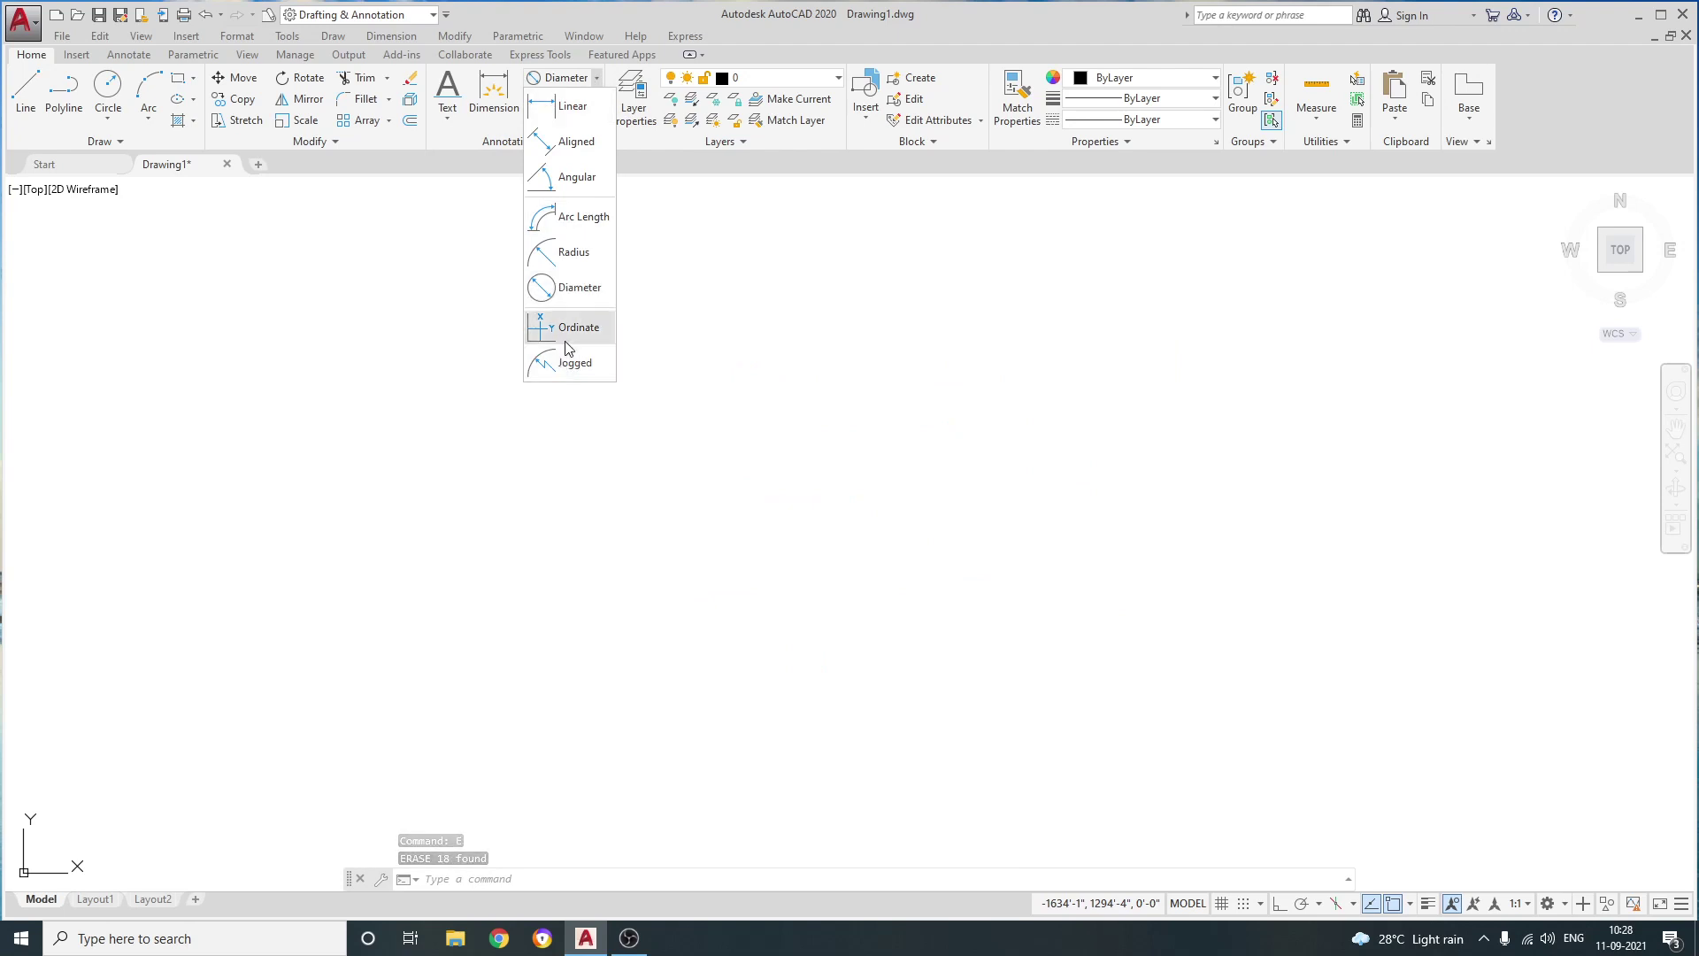
left_click(598, 80)
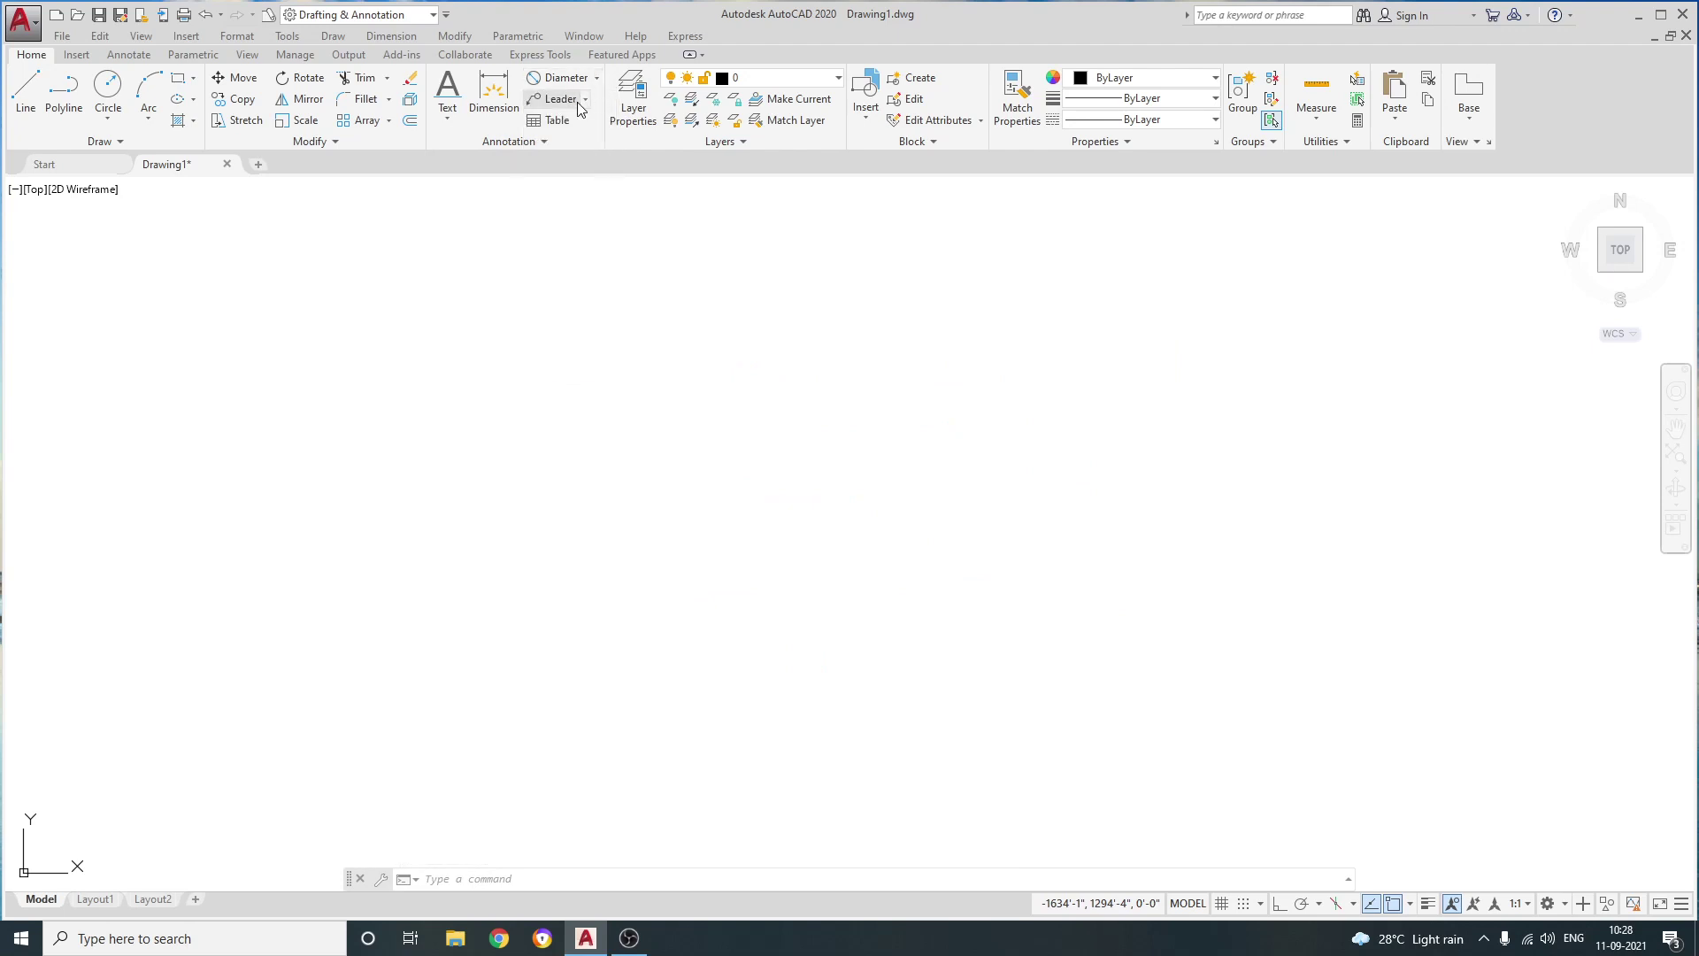
left_click(584, 100)
key("Escape")
key("Escape")
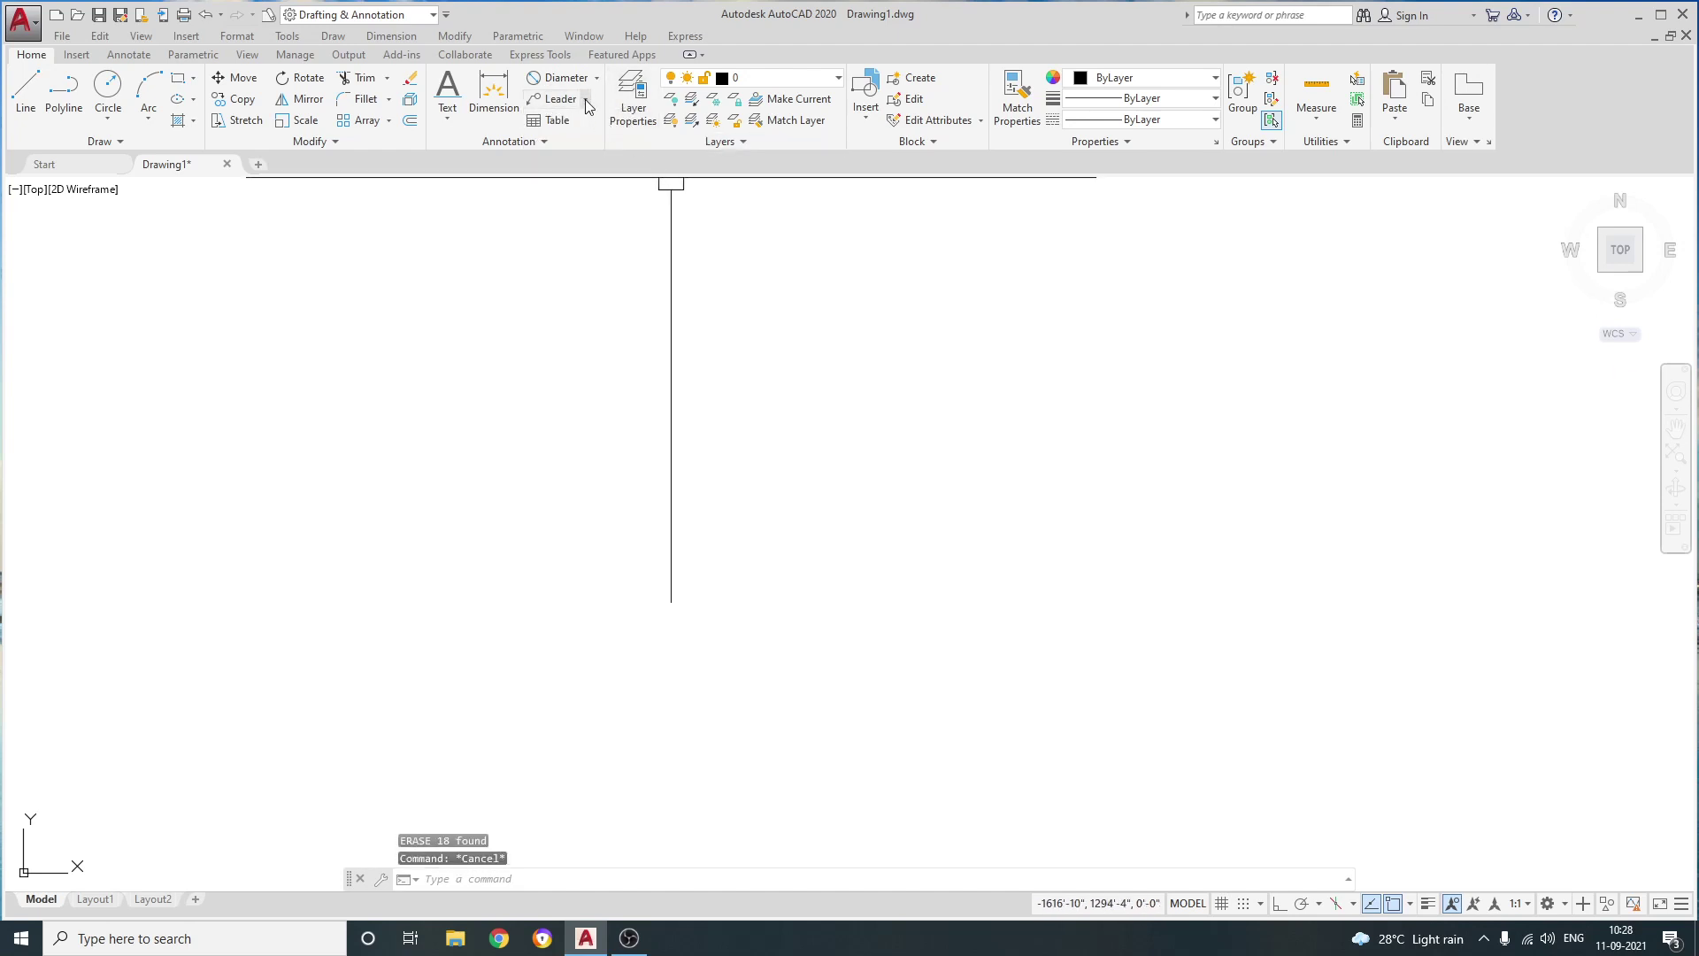
Place a horizontal multileader arrow with Ortho on, leaving it without callout text.
left_click(575, 129)
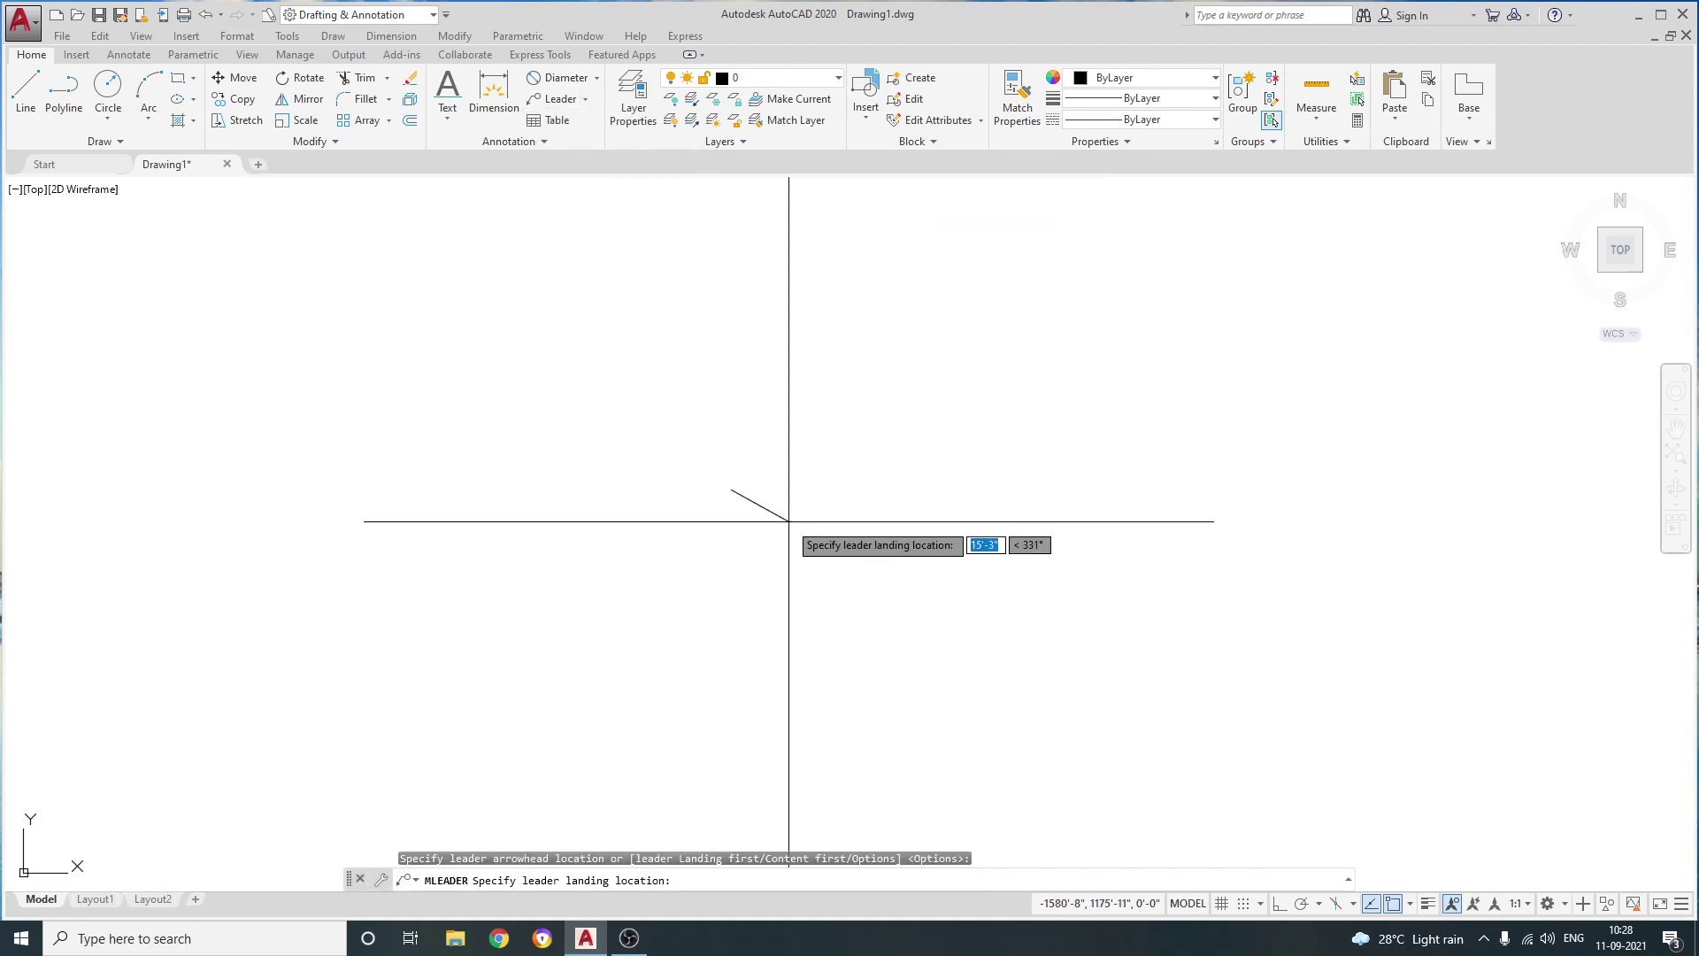
key("F8")
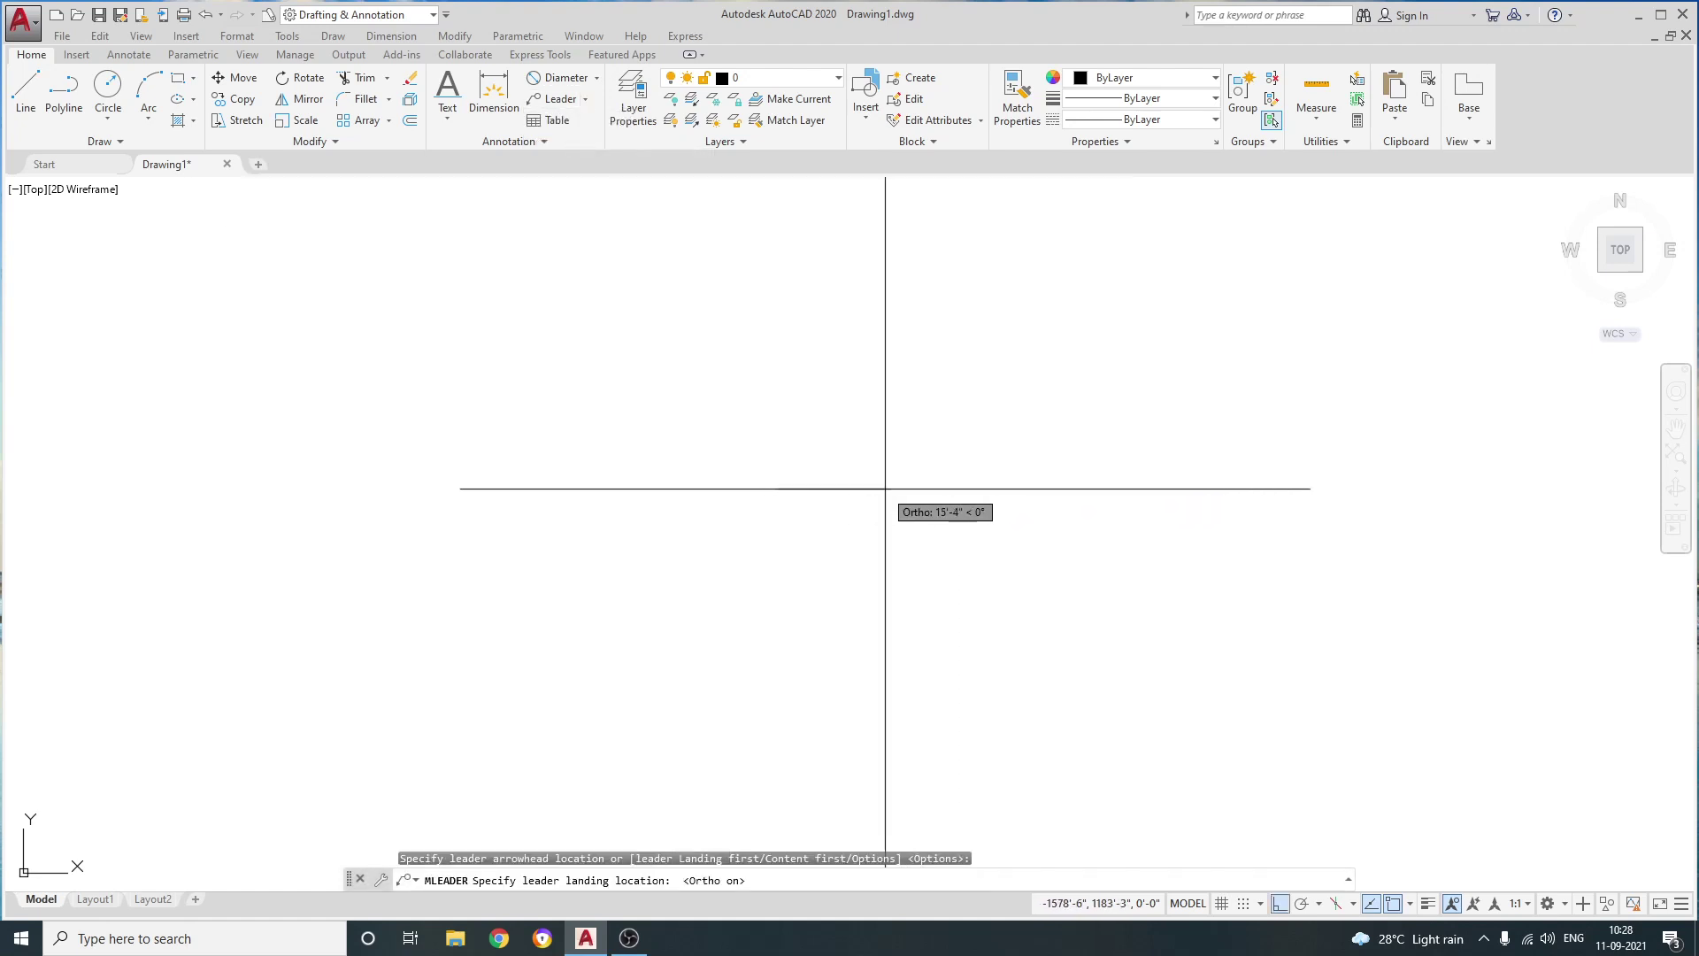
left_click(844, 485)
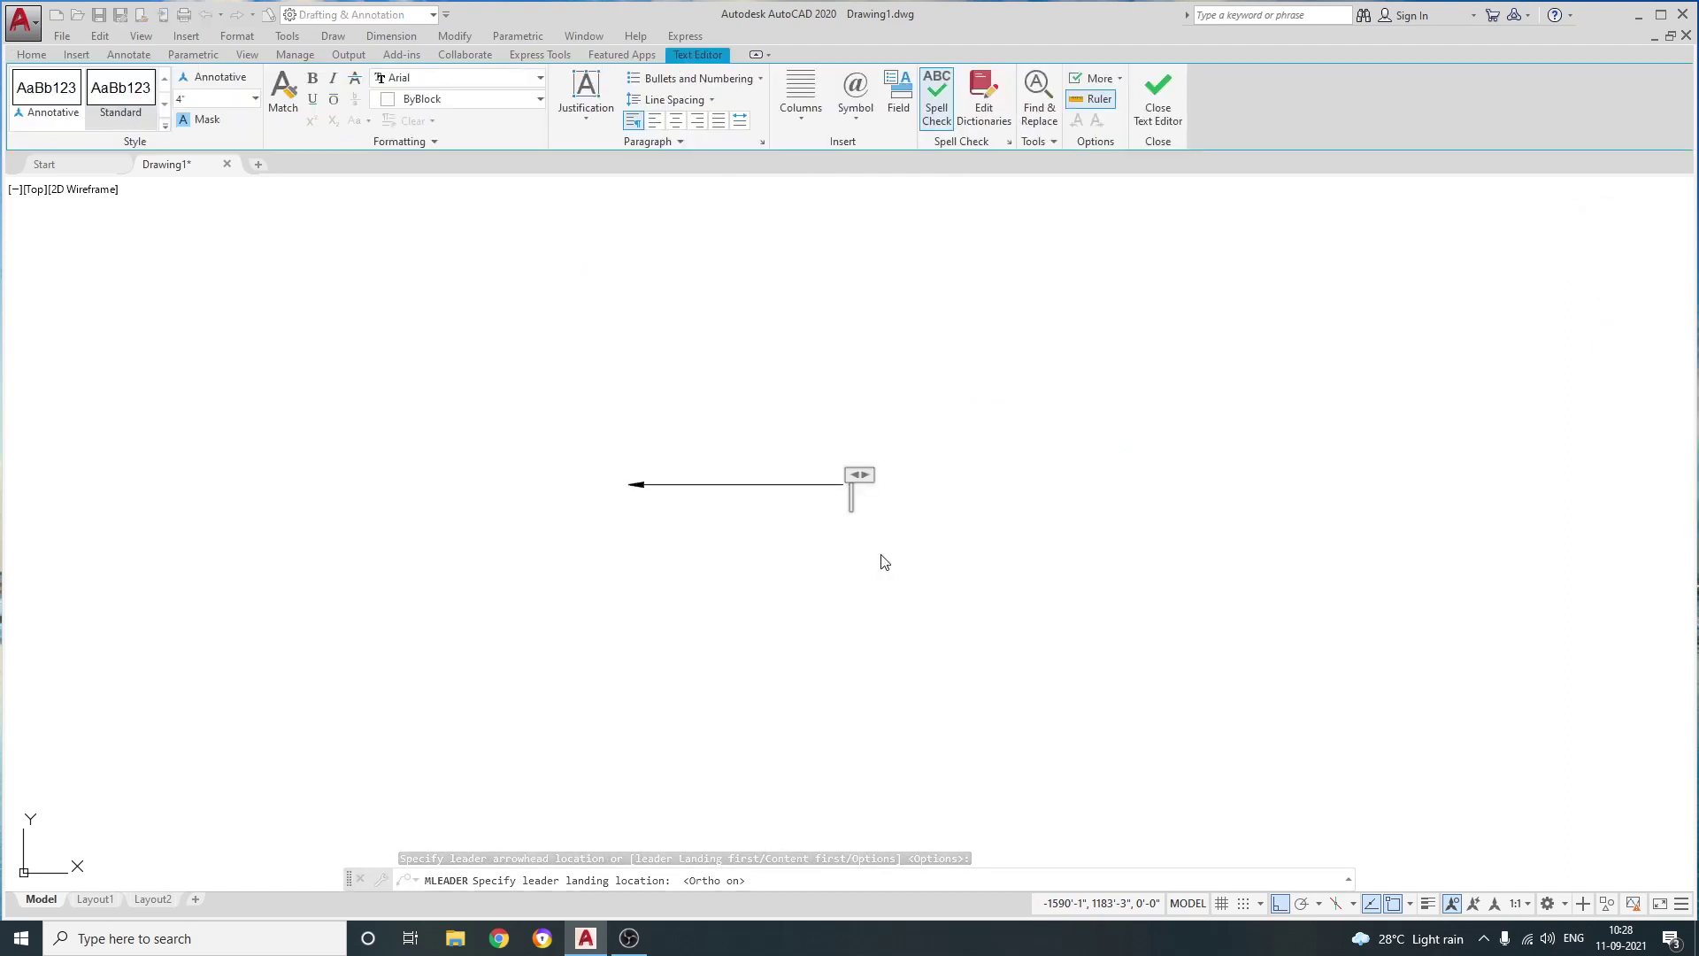
key("Escape")
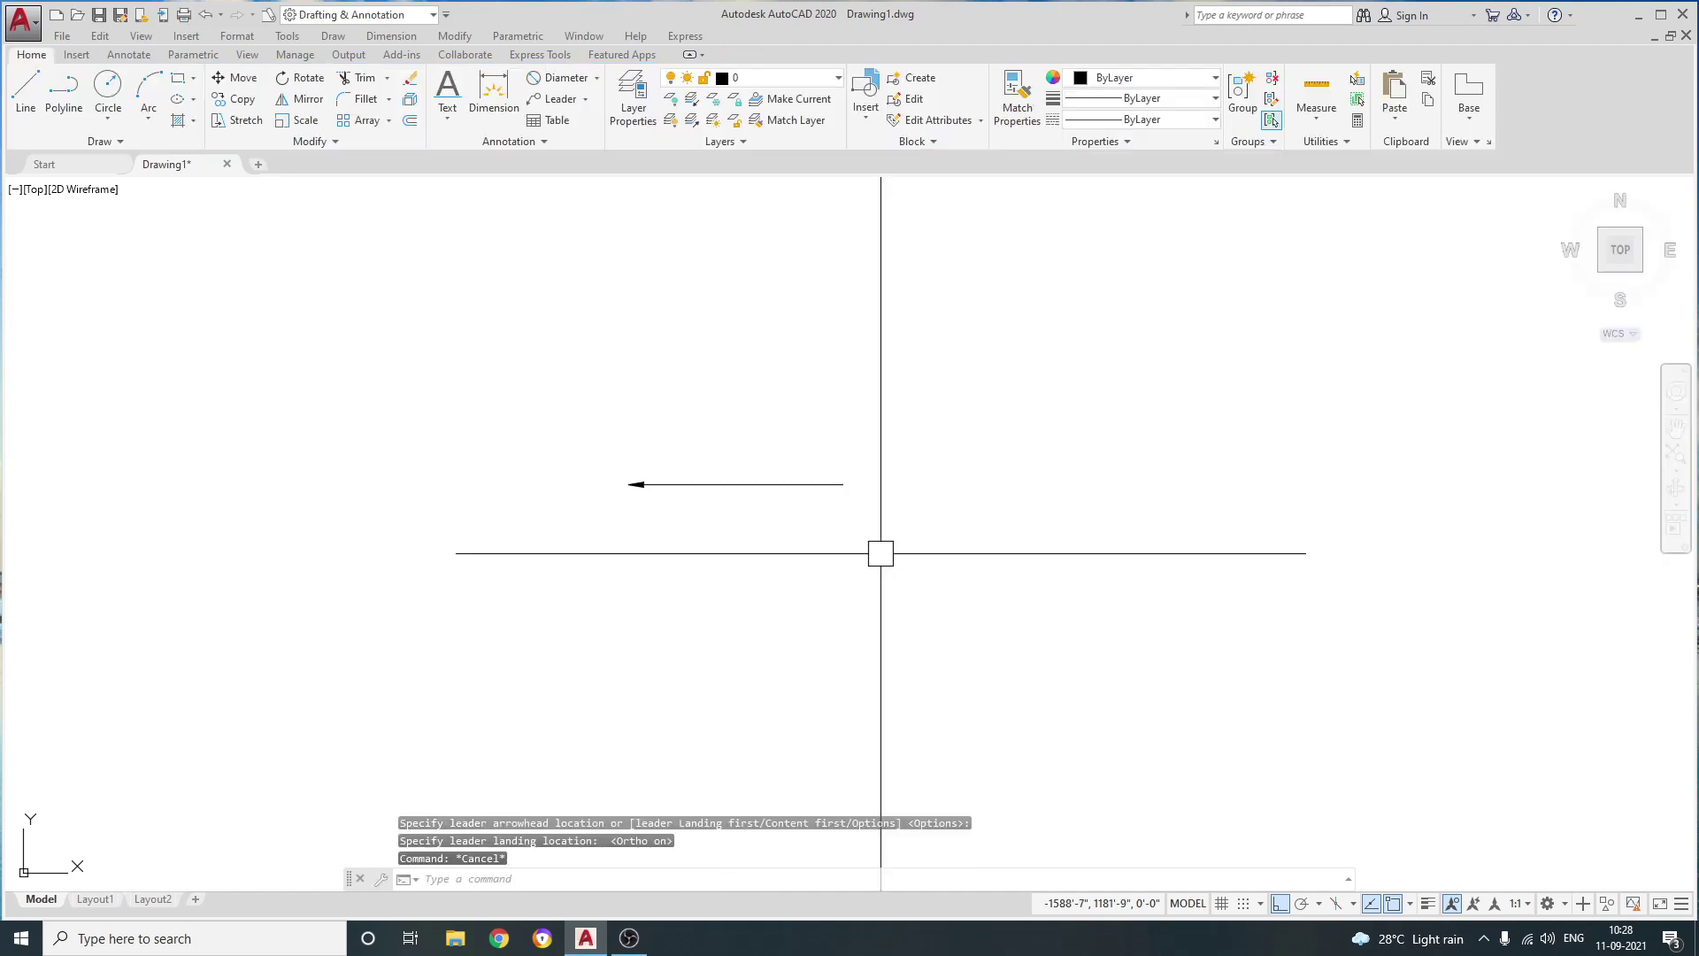
Draw a tall rectangle plus a small rectangle at its top-left corner.
type("rec")
key("Return")
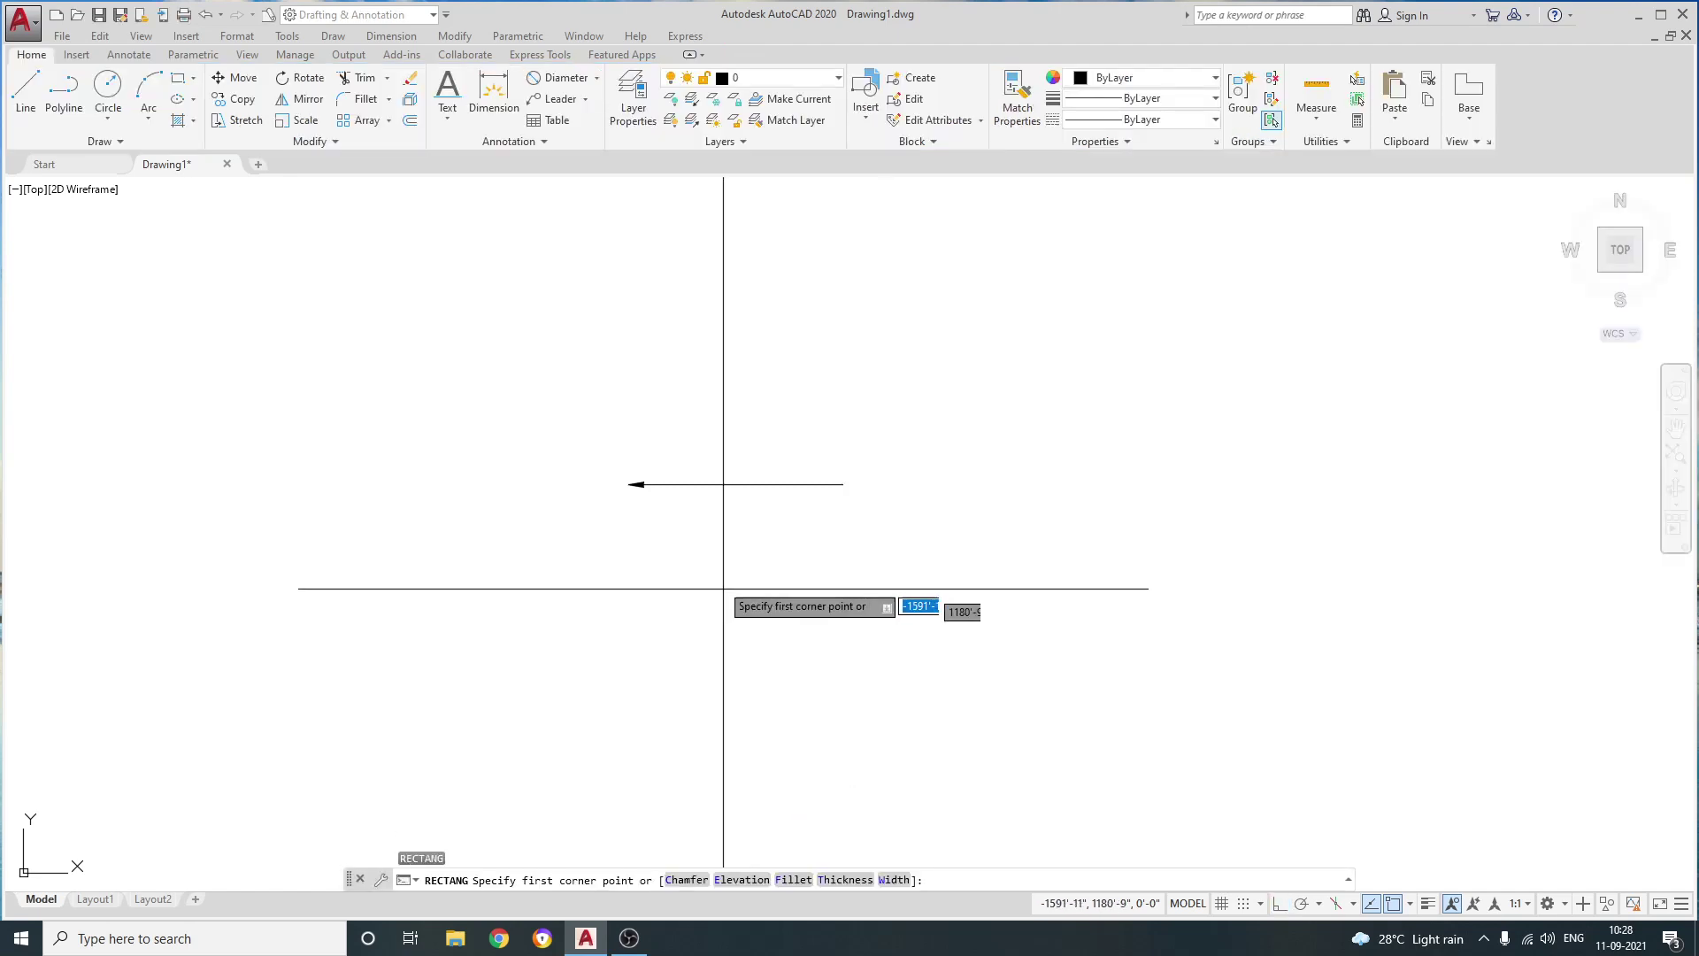
left_click(716, 555)
scroll(806, 598, "up", 4)
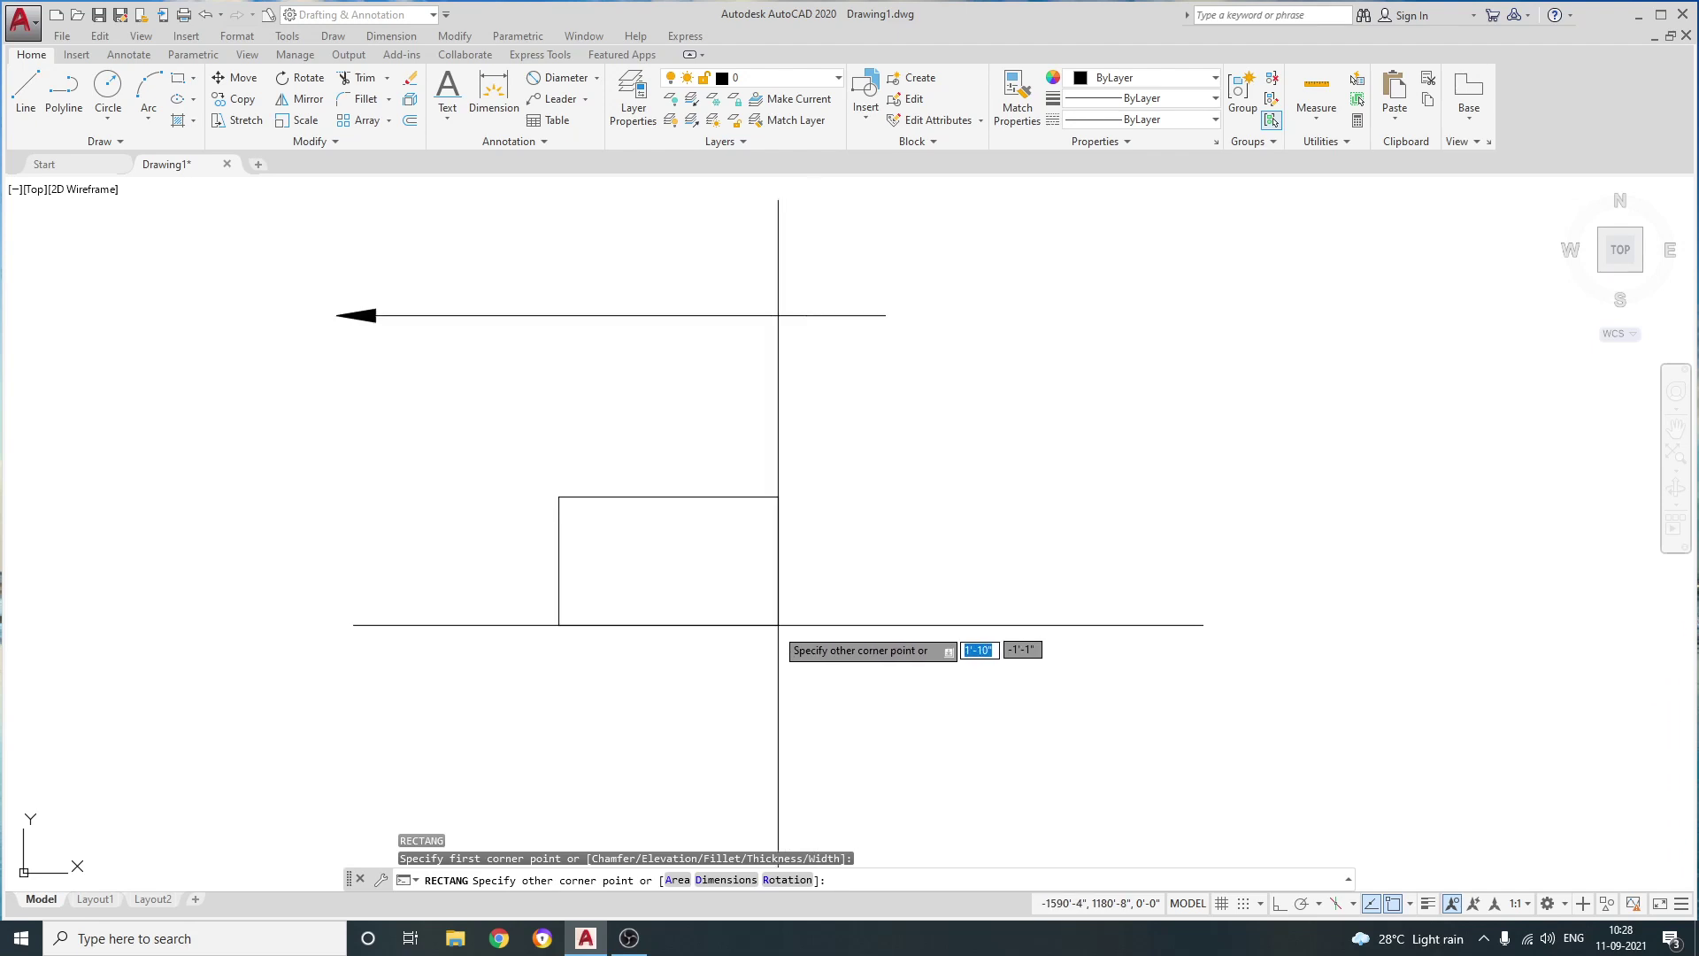
left_click(668, 638)
key("Return")
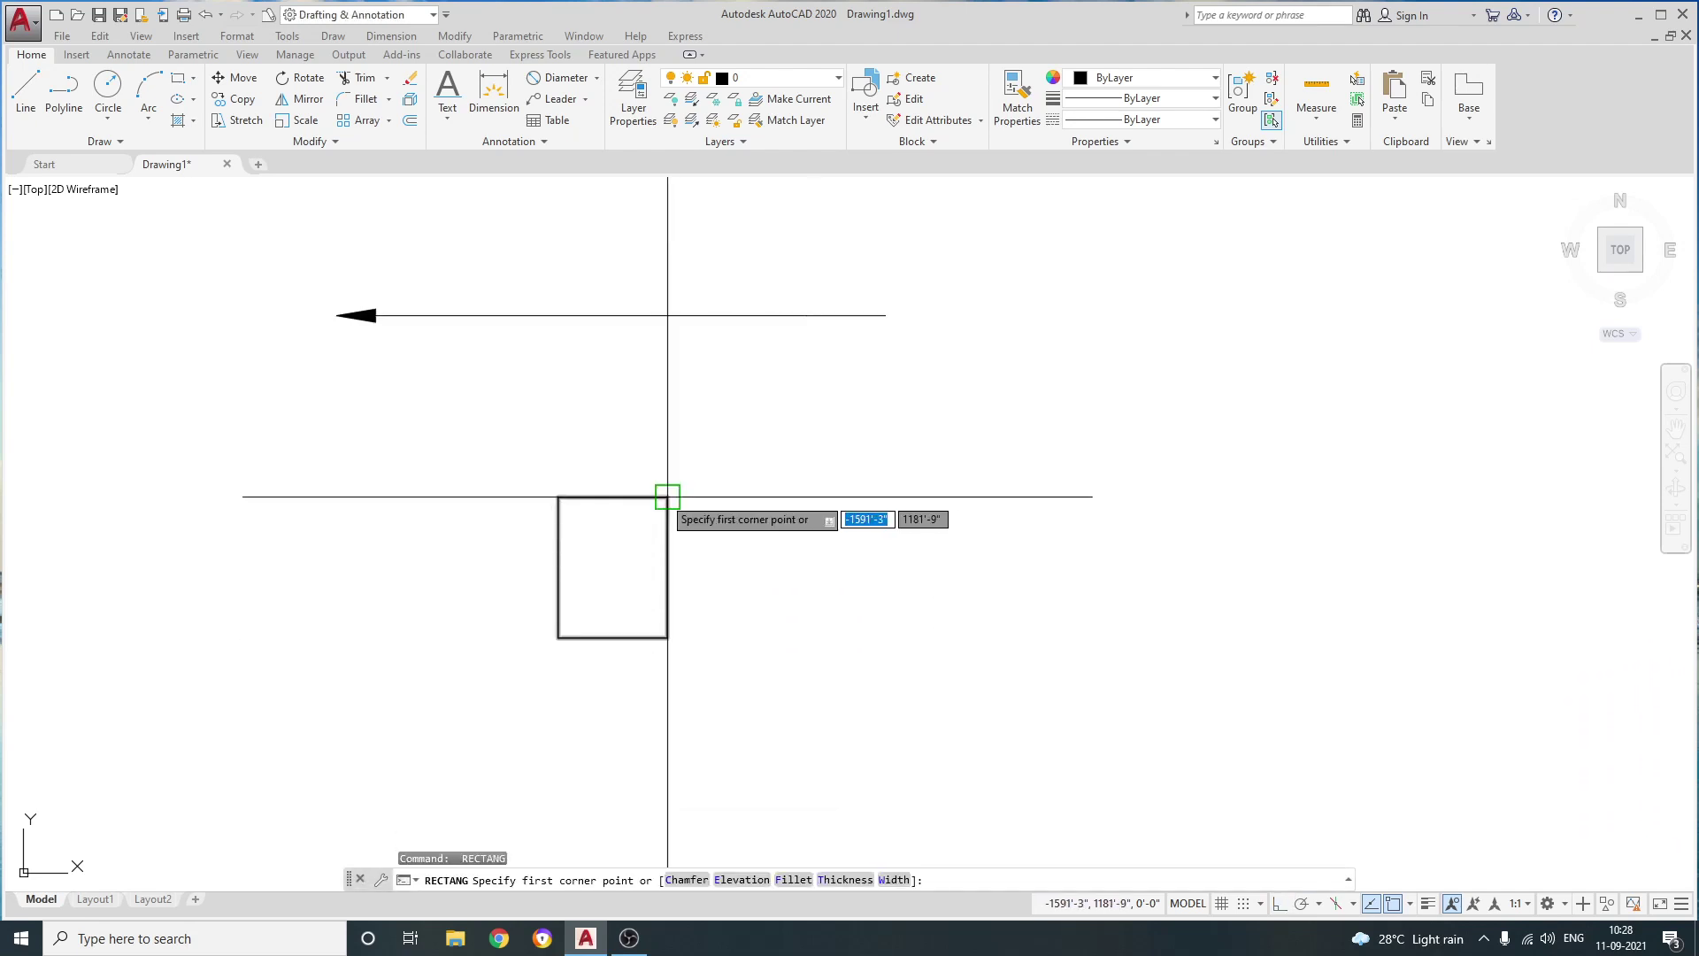
scroll(624, 517, "up", 2)
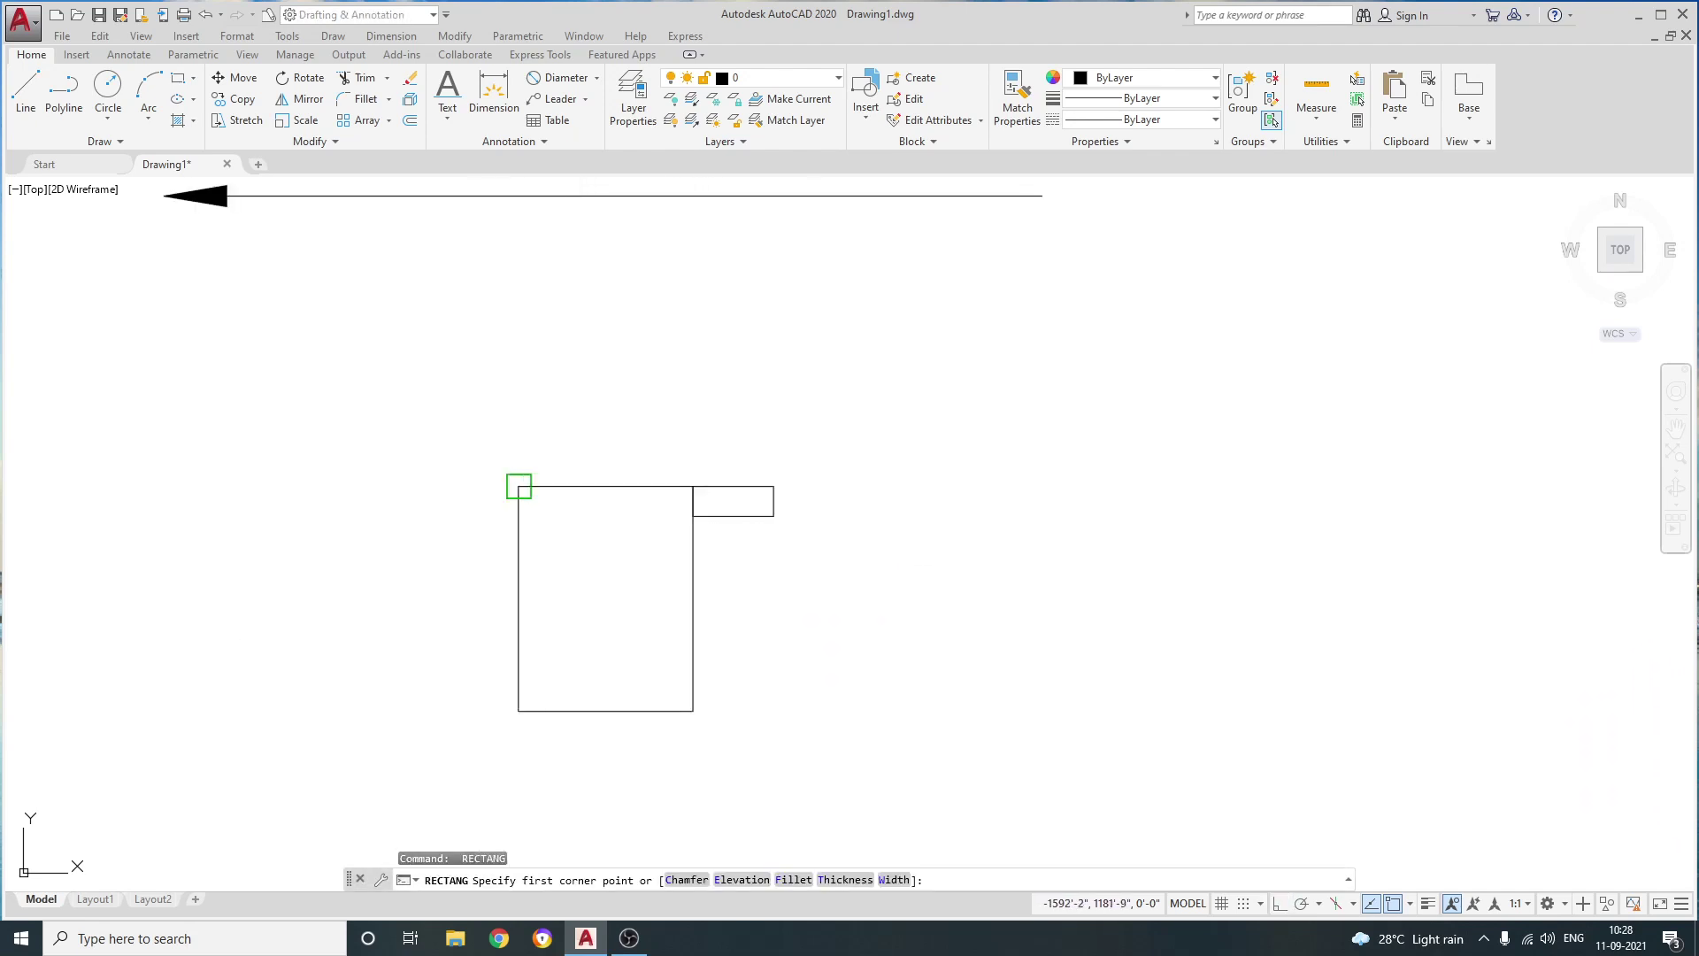
left_click(518, 486)
left_click(443, 531)
scroll(731, 572, "down", 2)
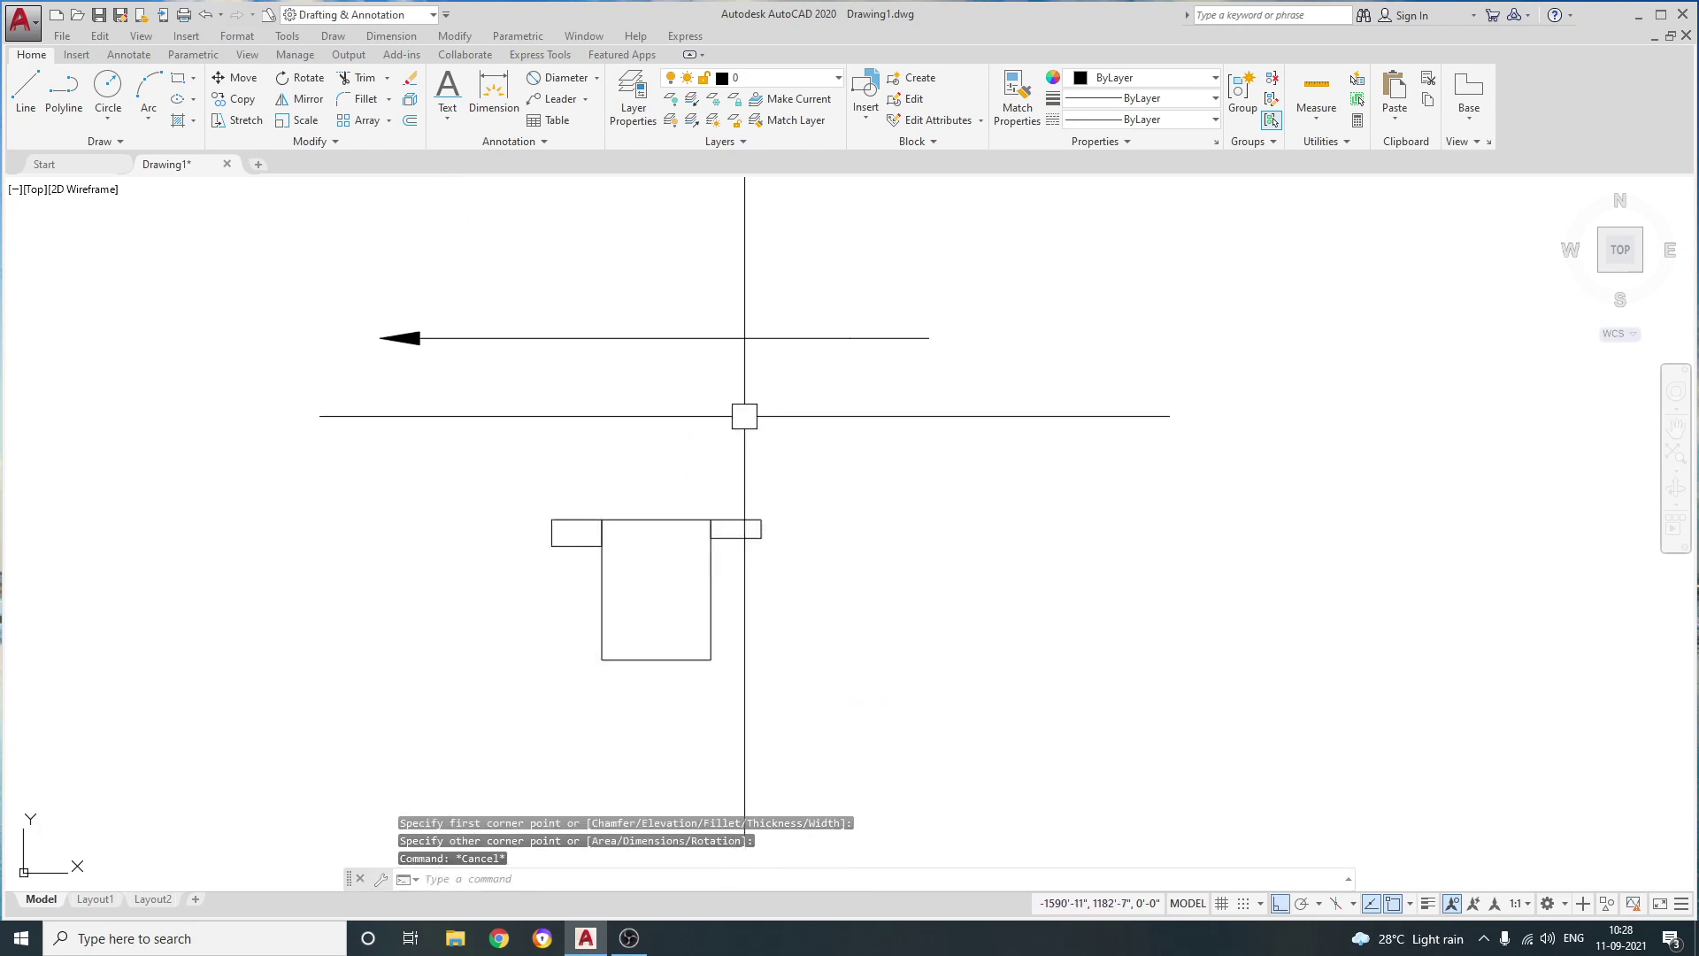
Erase the leader arrow from the drawing.
left_click(620, 337)
type("e")
key("Return")
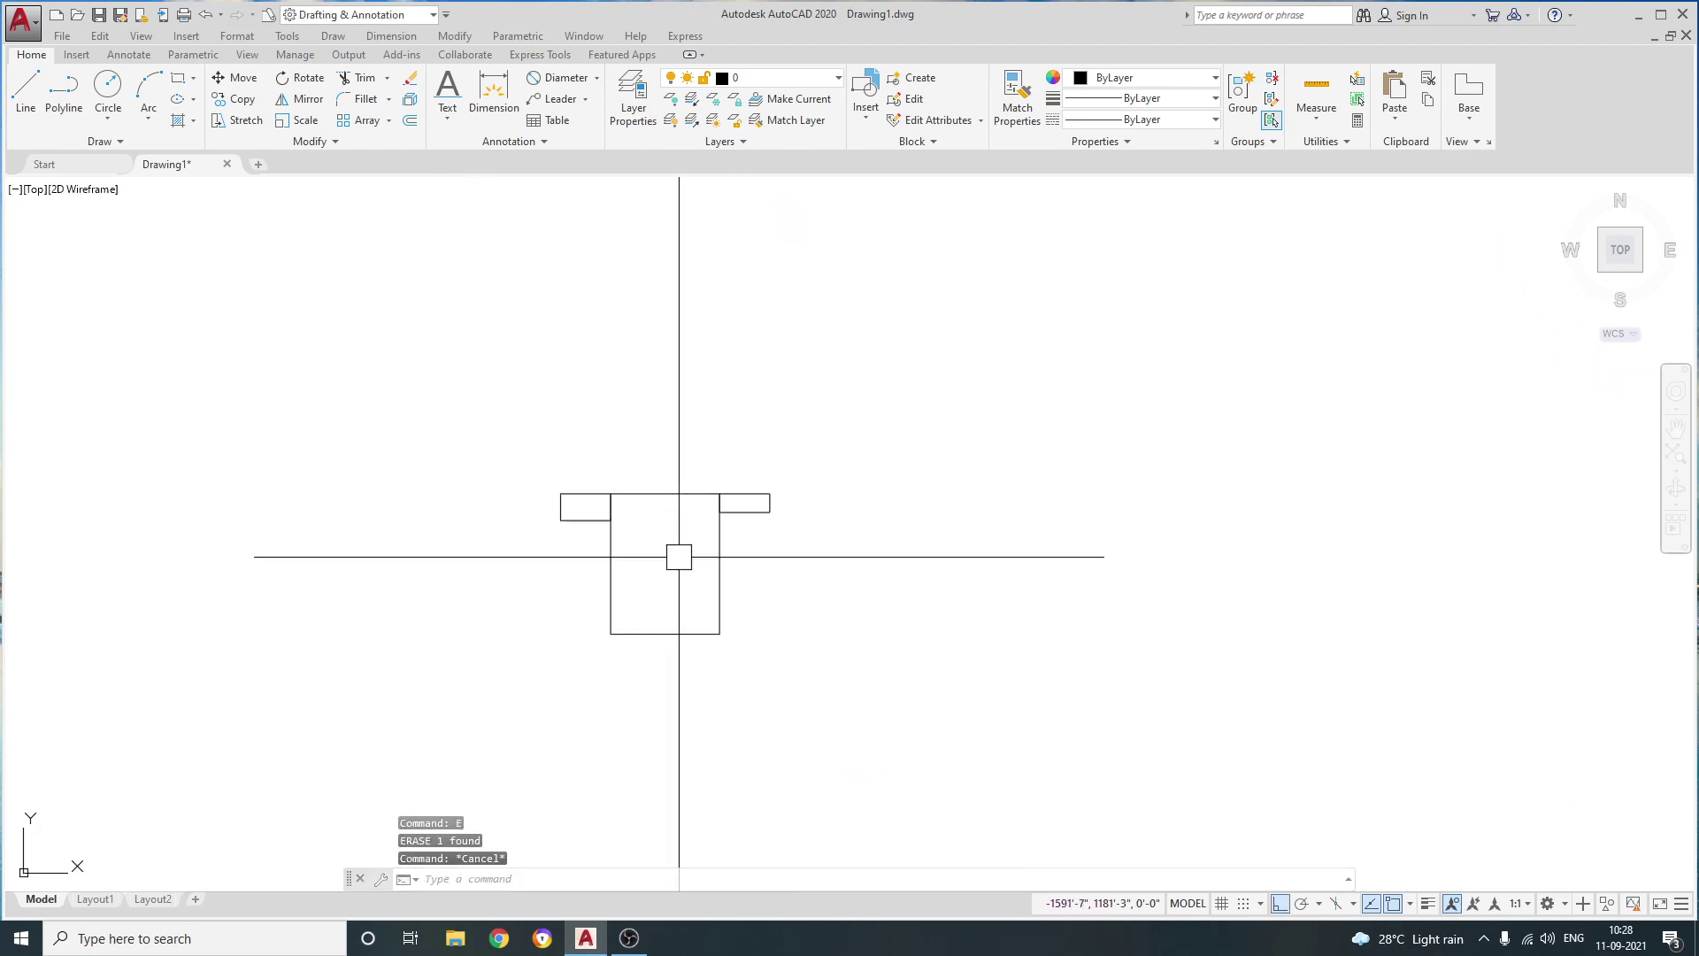
scroll(590, 373, "up", 2)
left_click(447, 119)
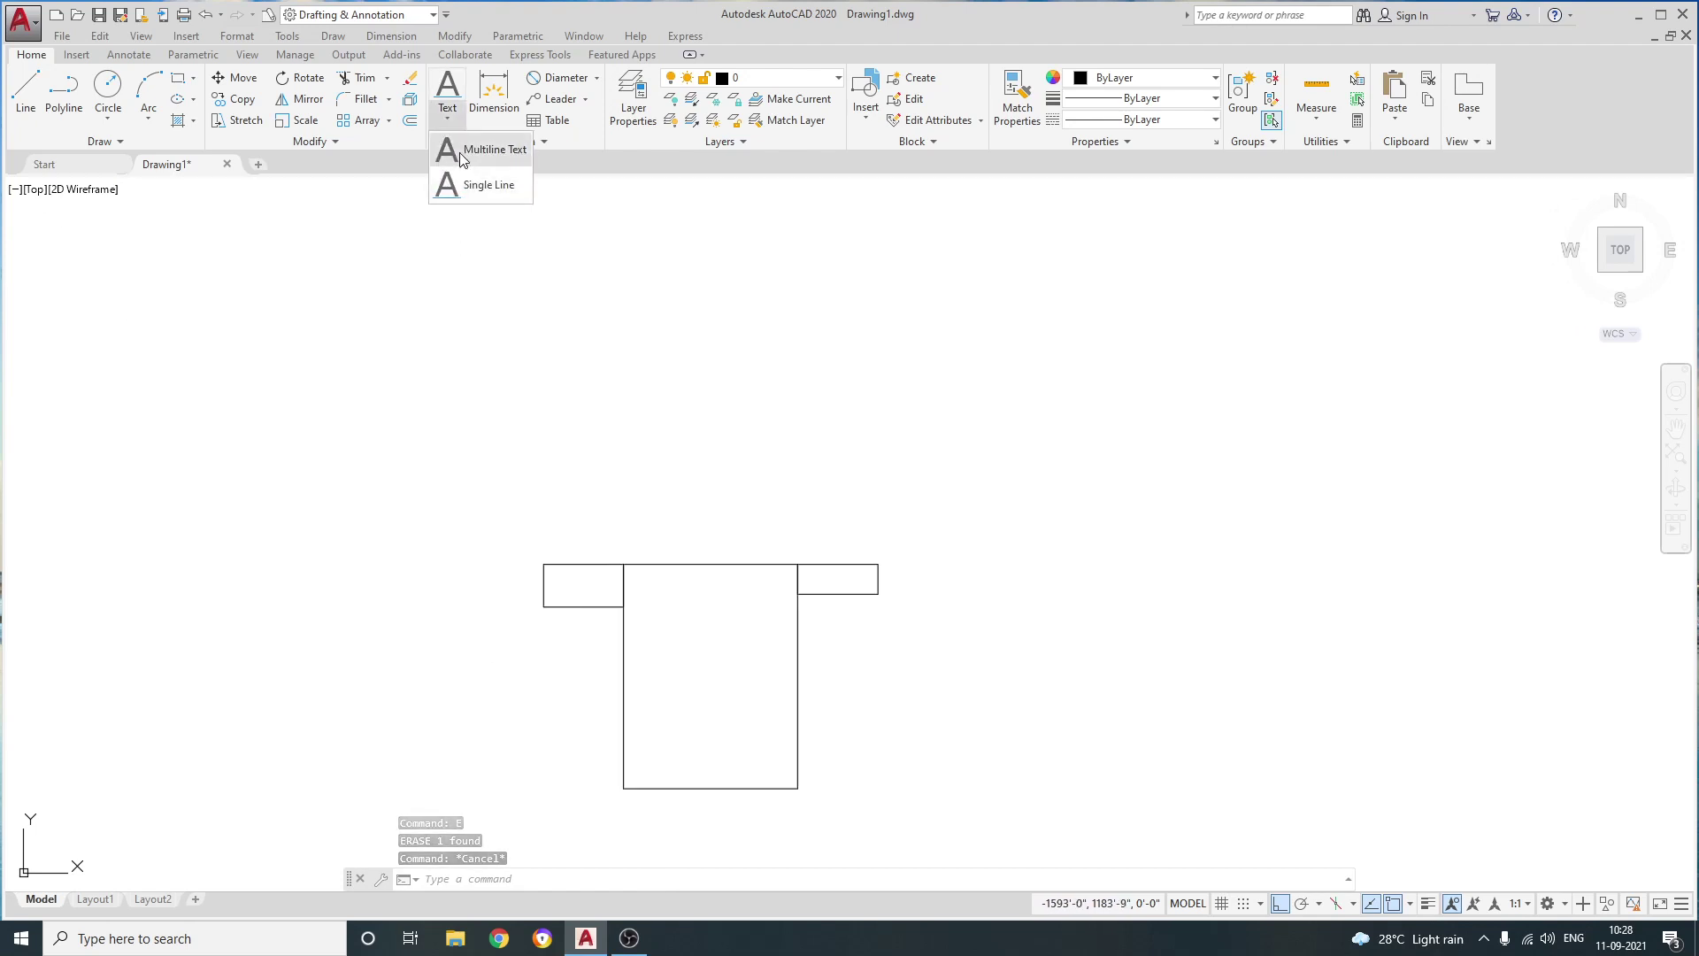
Place the word 'bed' as multiline text, then erase it.
left_click(482, 169)
scroll(839, 759, "down", 1)
scroll(611, 416, "down", 2)
left_click(673, 637)
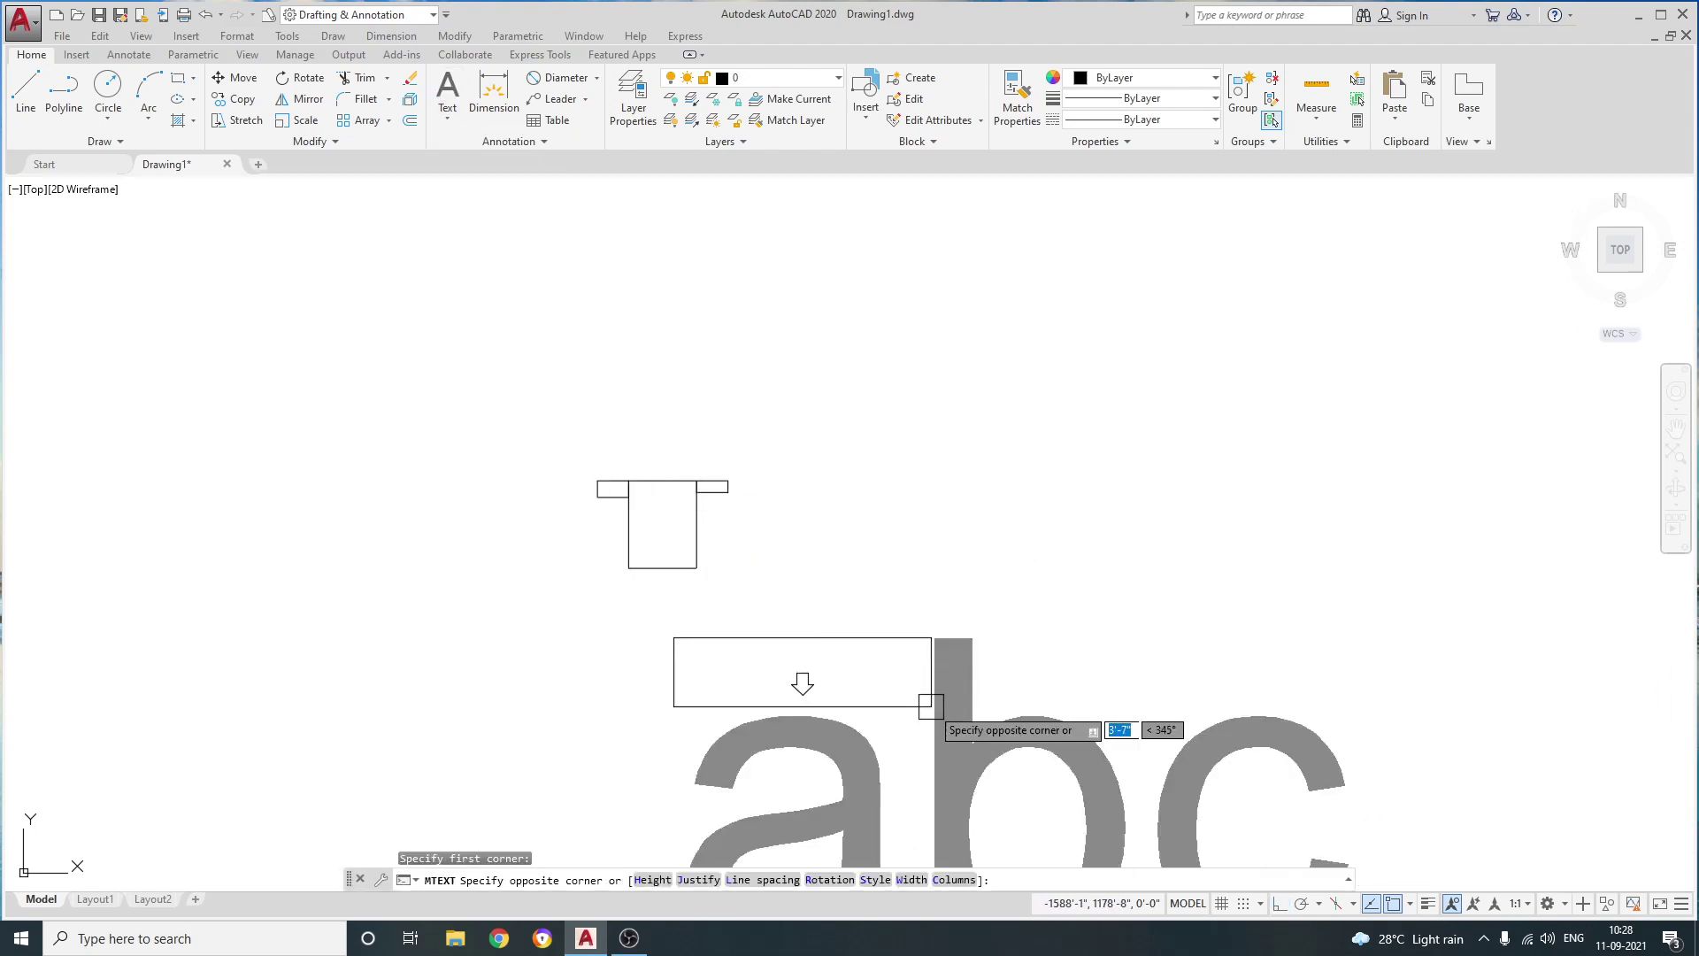
left_click(934, 713)
type("bed")
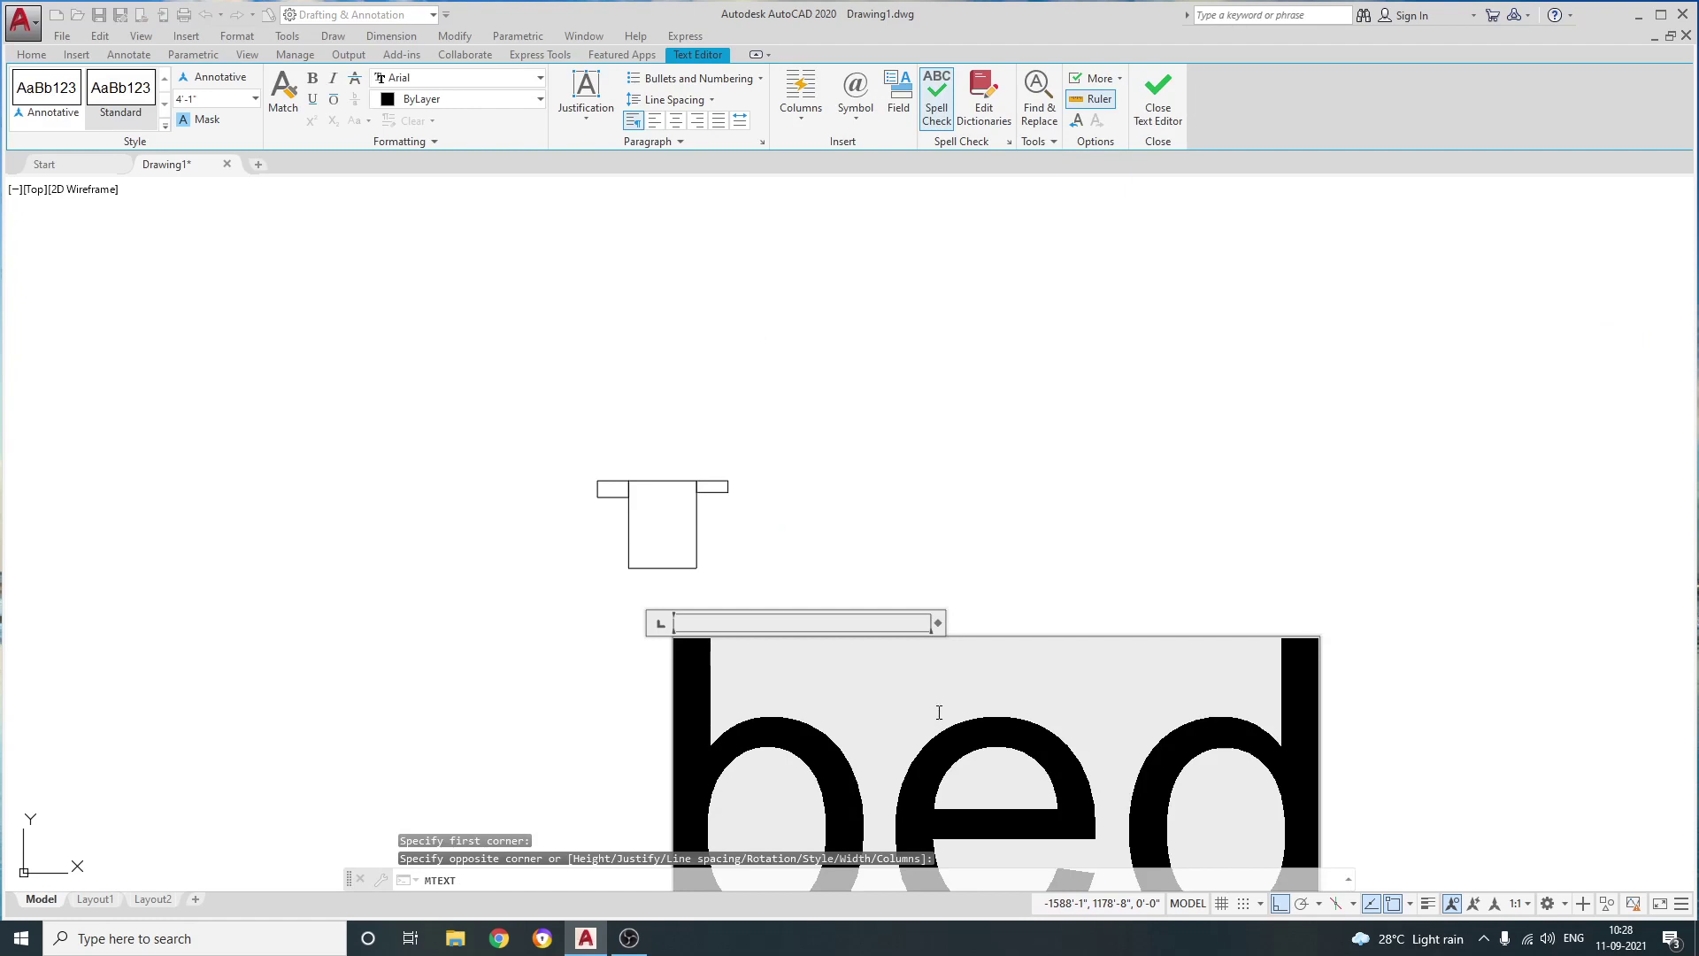
left_click(973, 438)
scroll(953, 481, "down", 3)
scroll(890, 619, "up", 2)
left_click(889, 619)
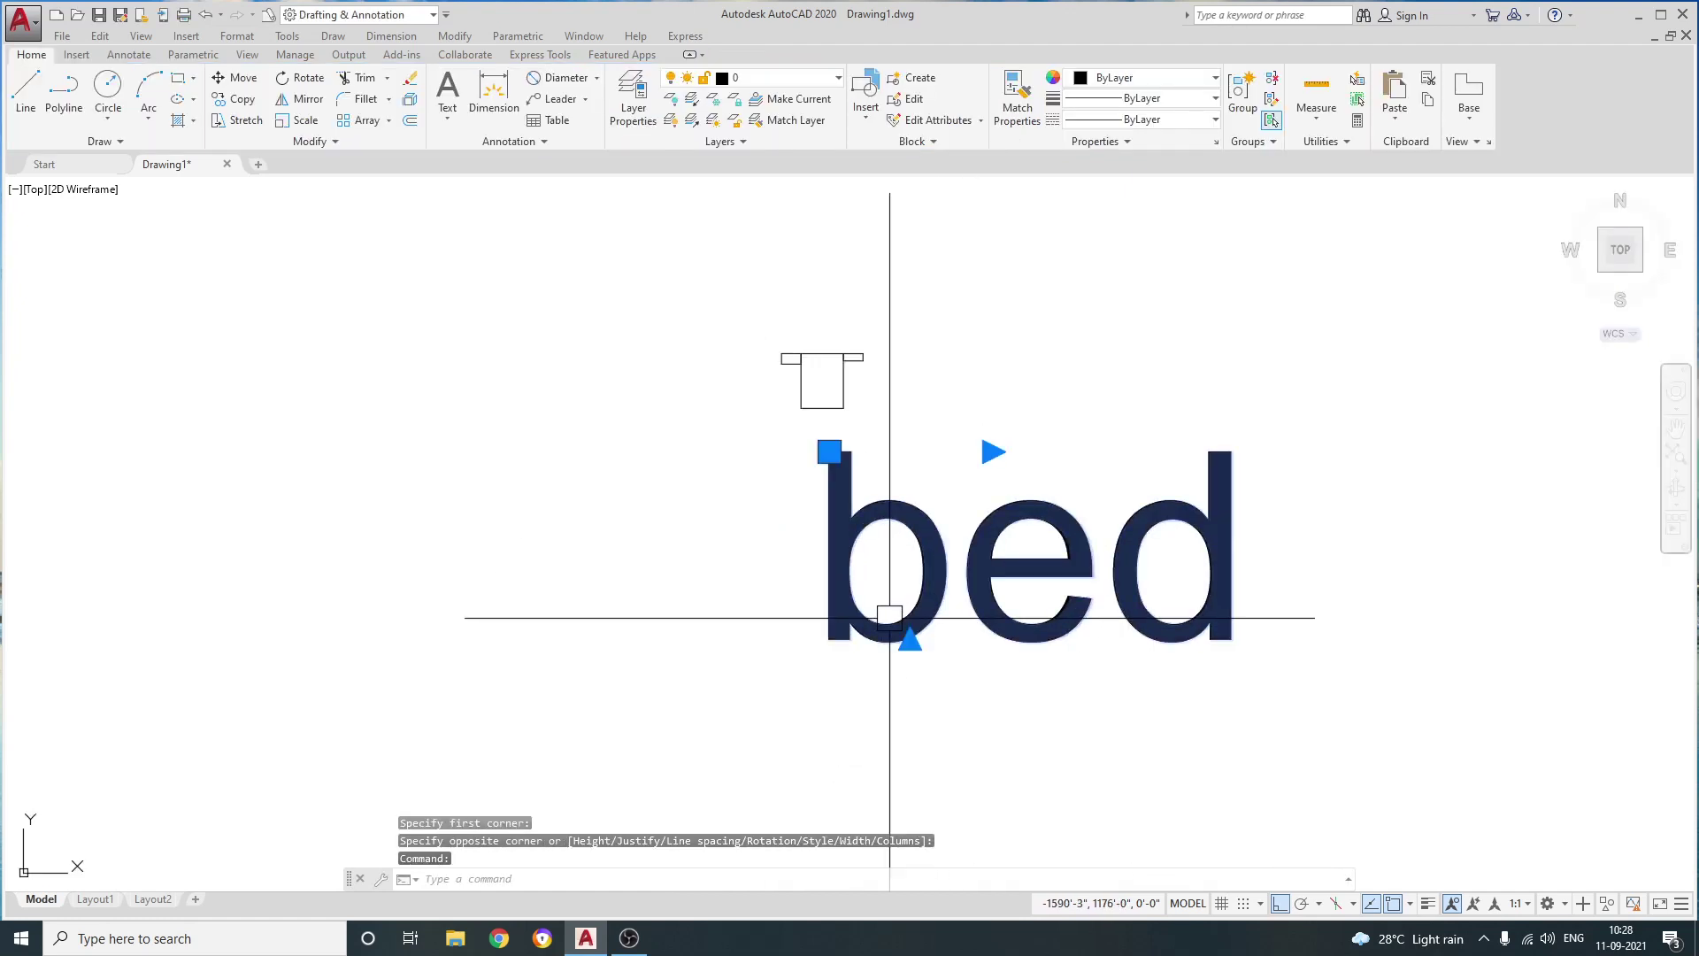
type("e")
key("Return")
Add a 'bed' multileader pointing at the shape's bottom-right corner.
scroll(850, 455, "up", 6)
scroll(850, 456, "up", 1)
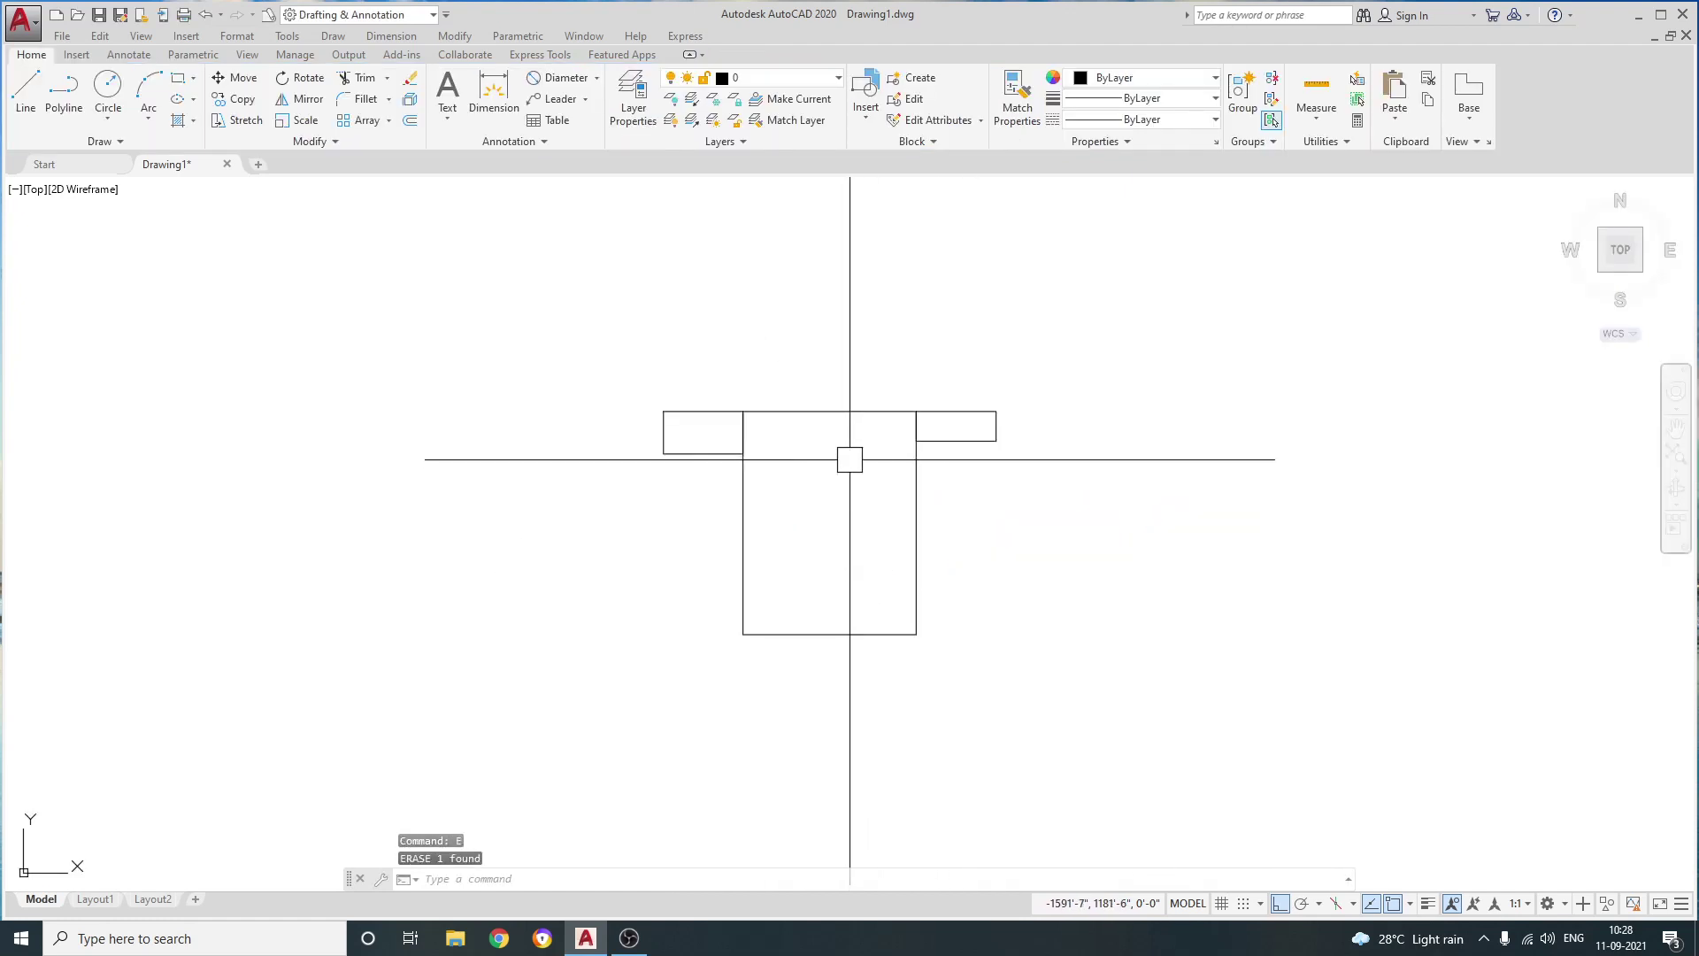
left_click(563, 102)
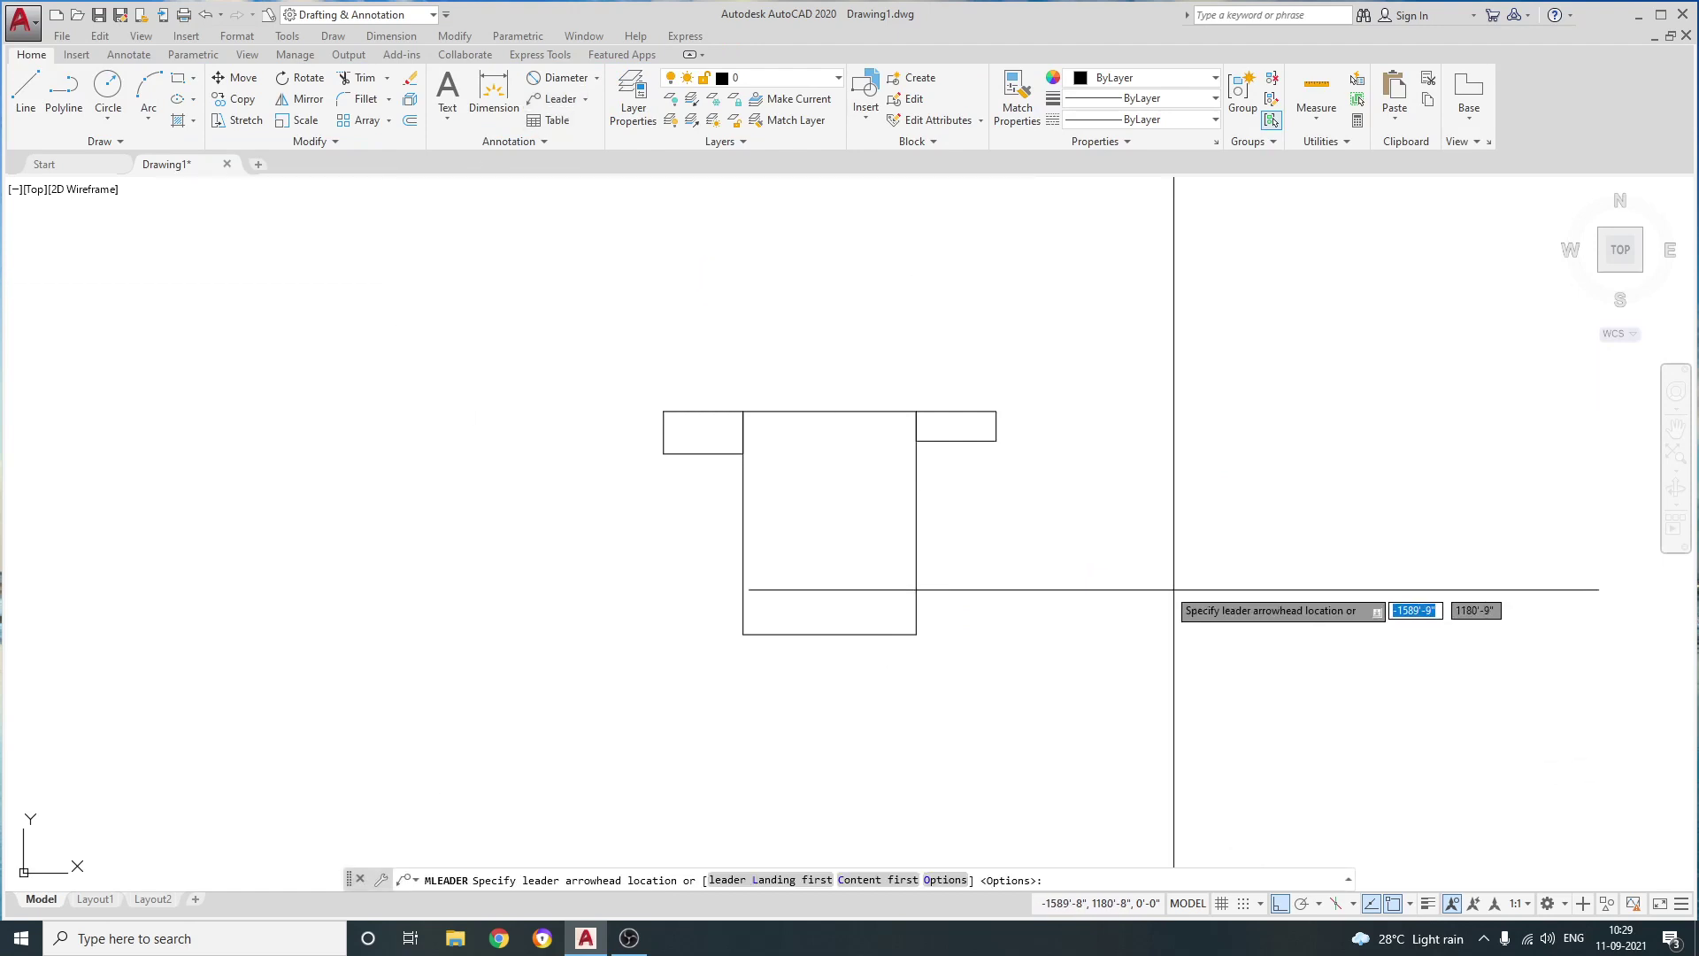
left_click(916, 633)
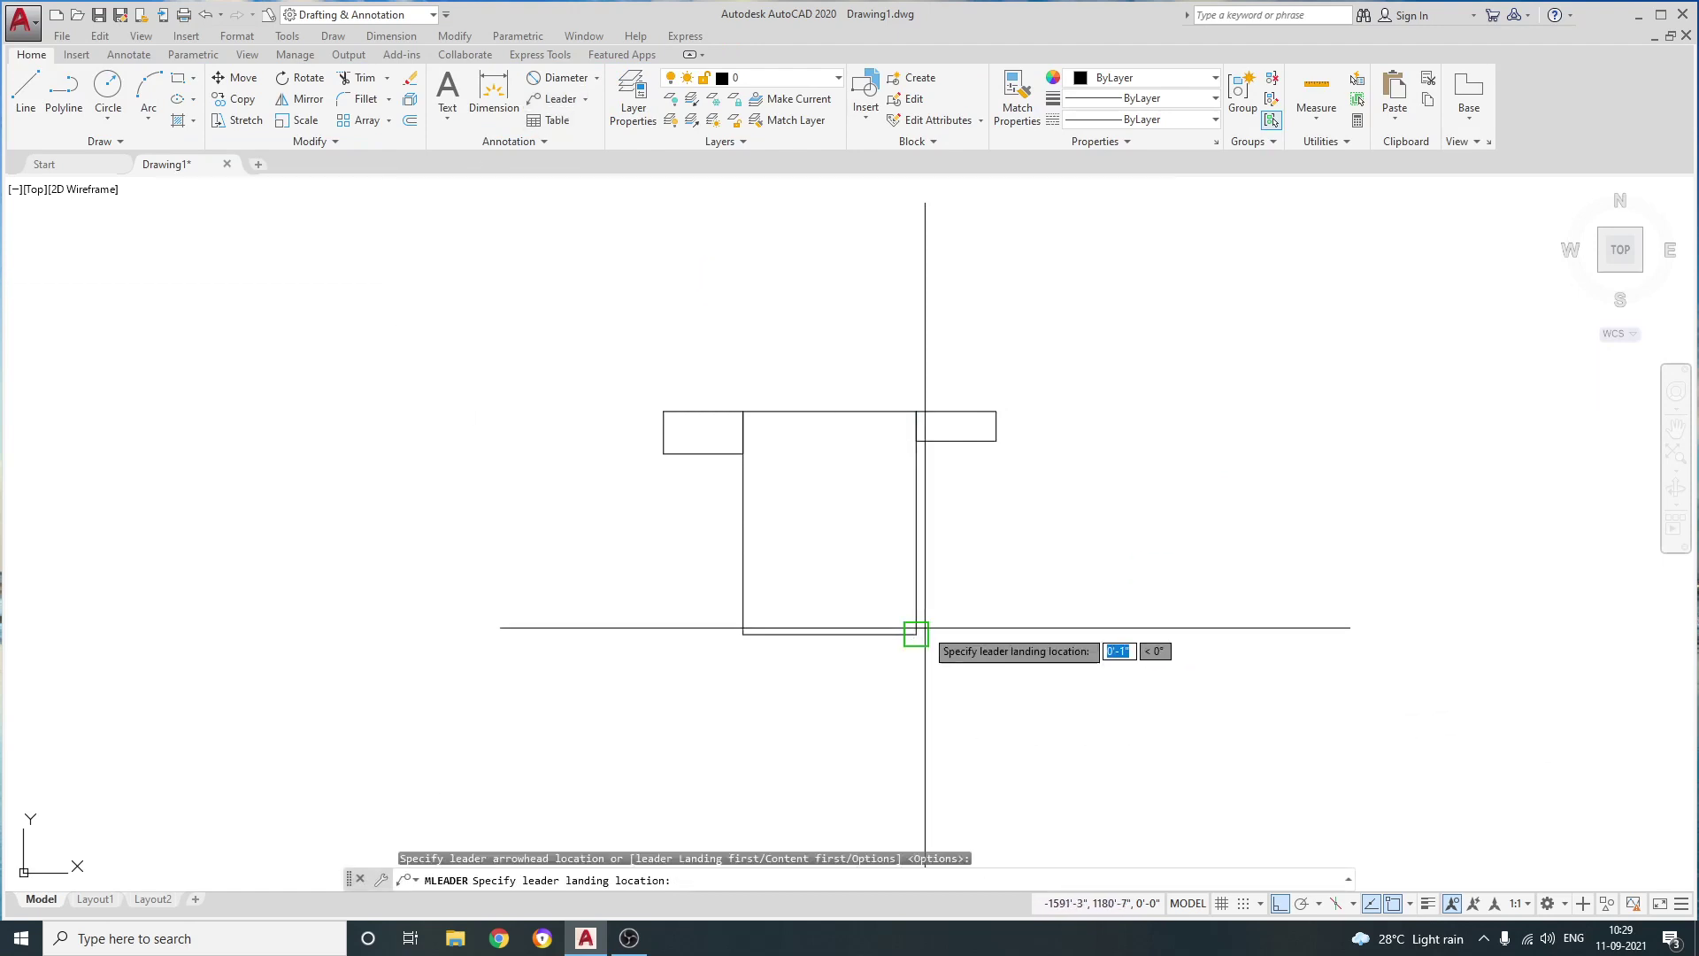
scroll(412, 569, "down", 4)
scroll(796, 575, "up", 2)
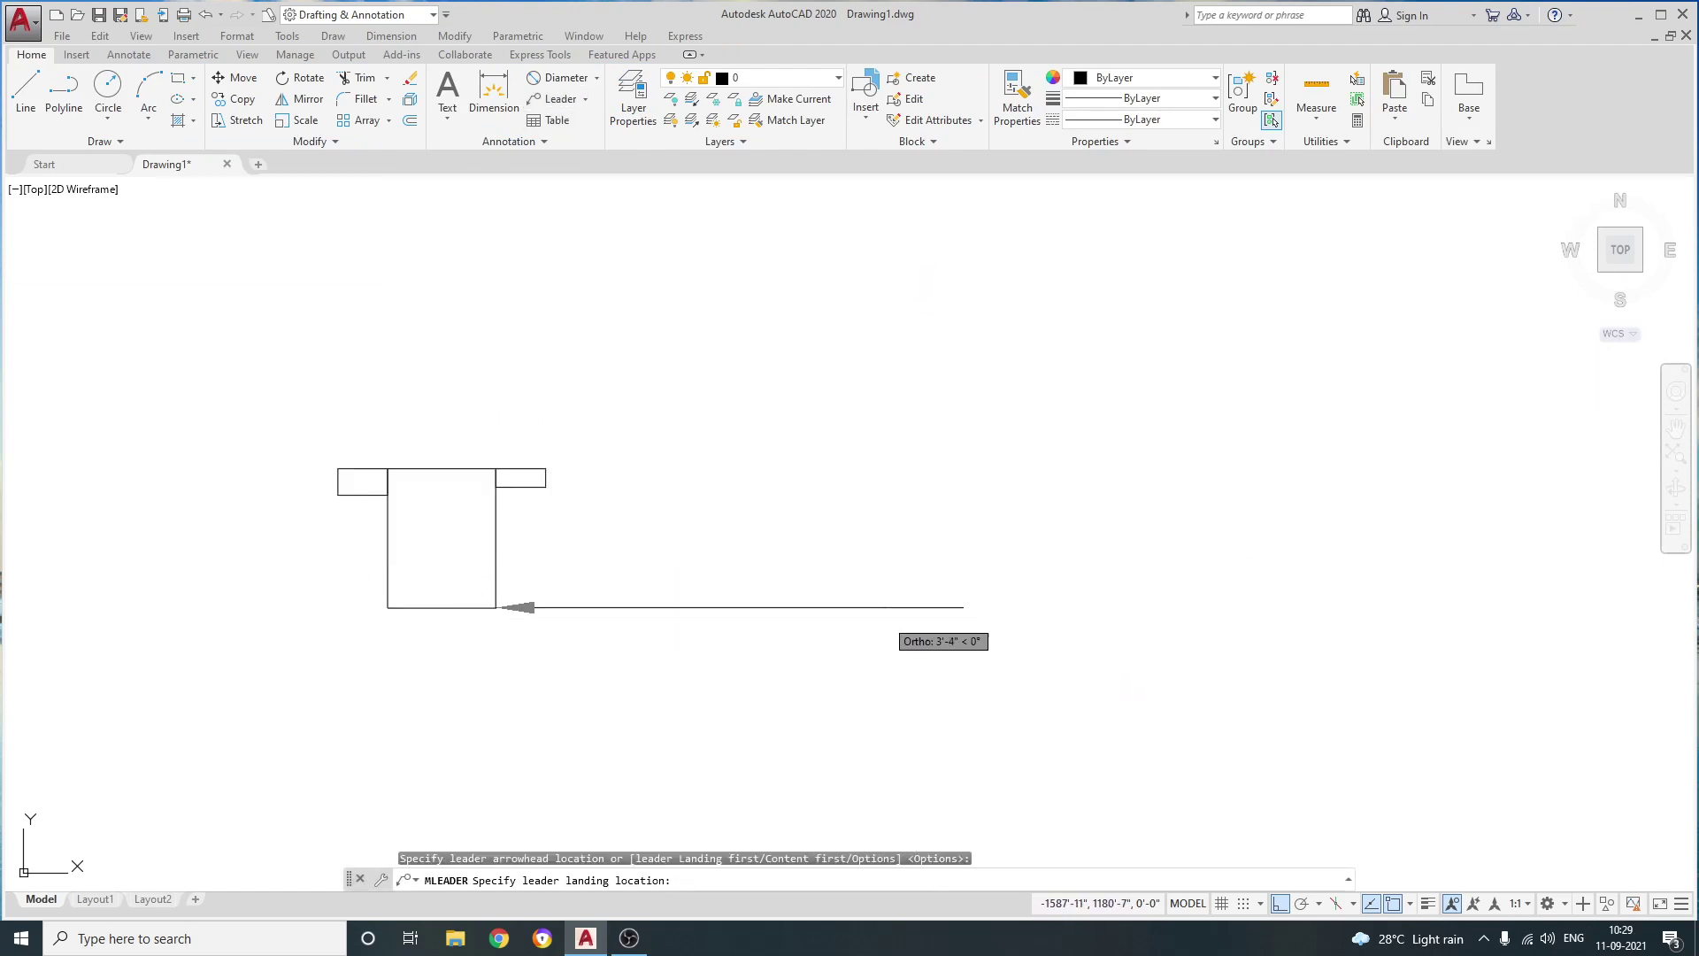
left_click(978, 608)
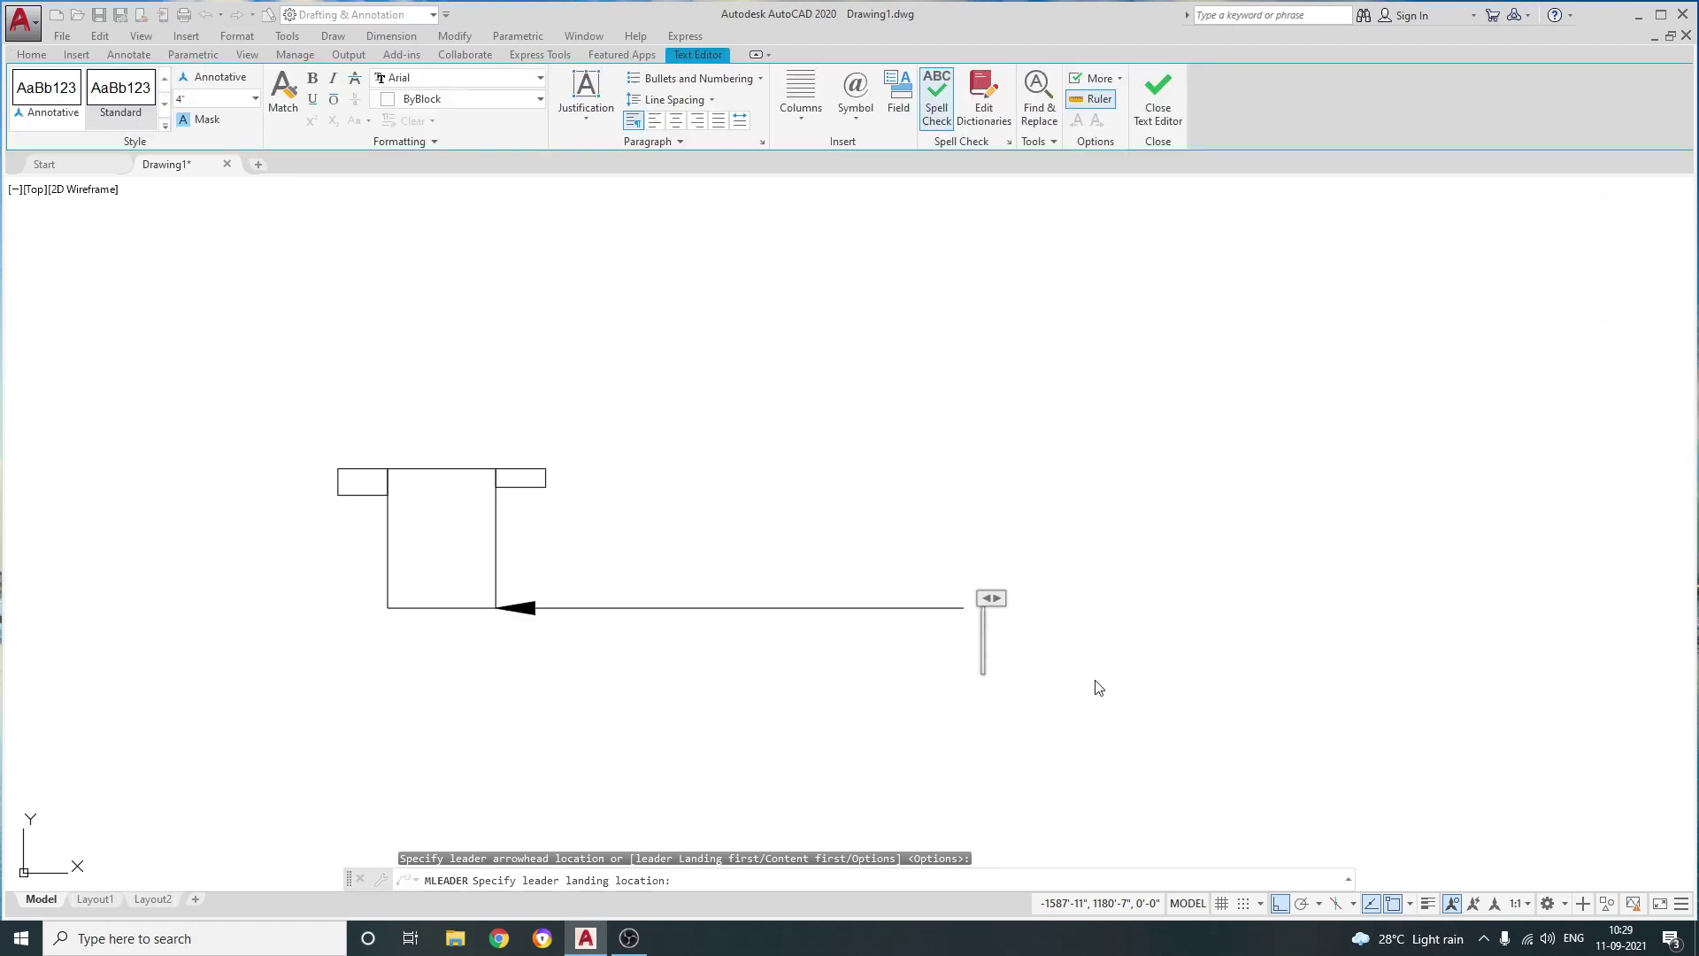
type("bed")
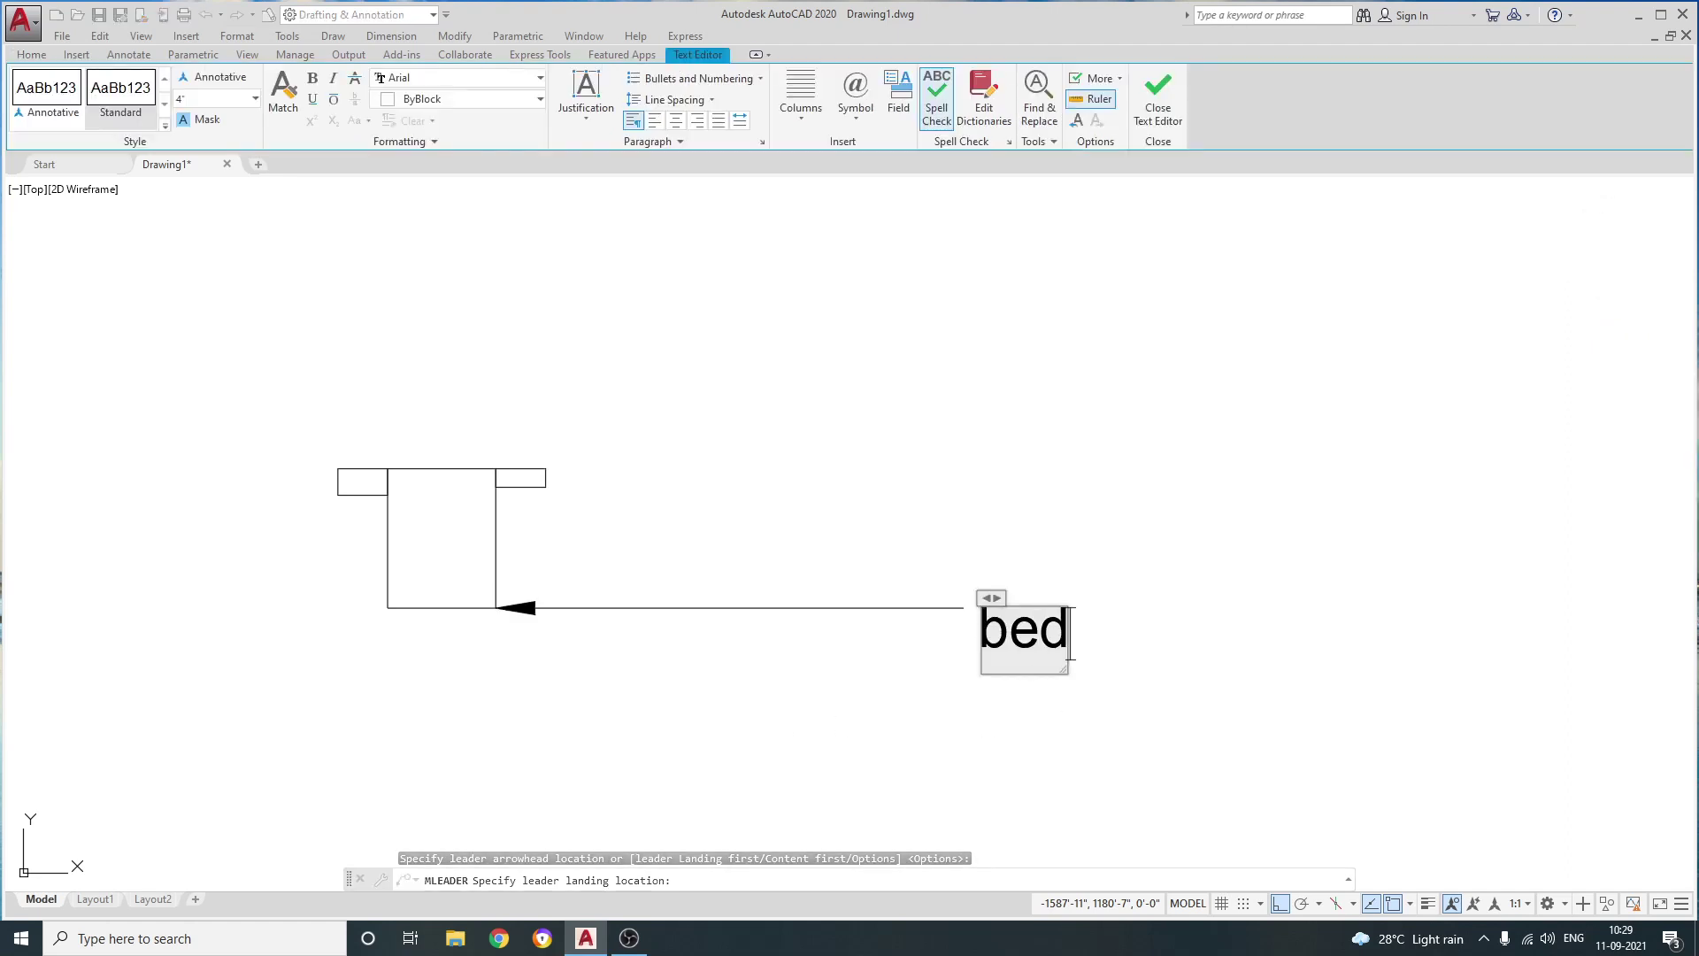
left_click(1071, 652)
Move the bed callout to a new position.
left_click(1244, 554)
left_click(952, 672)
key("Escape")
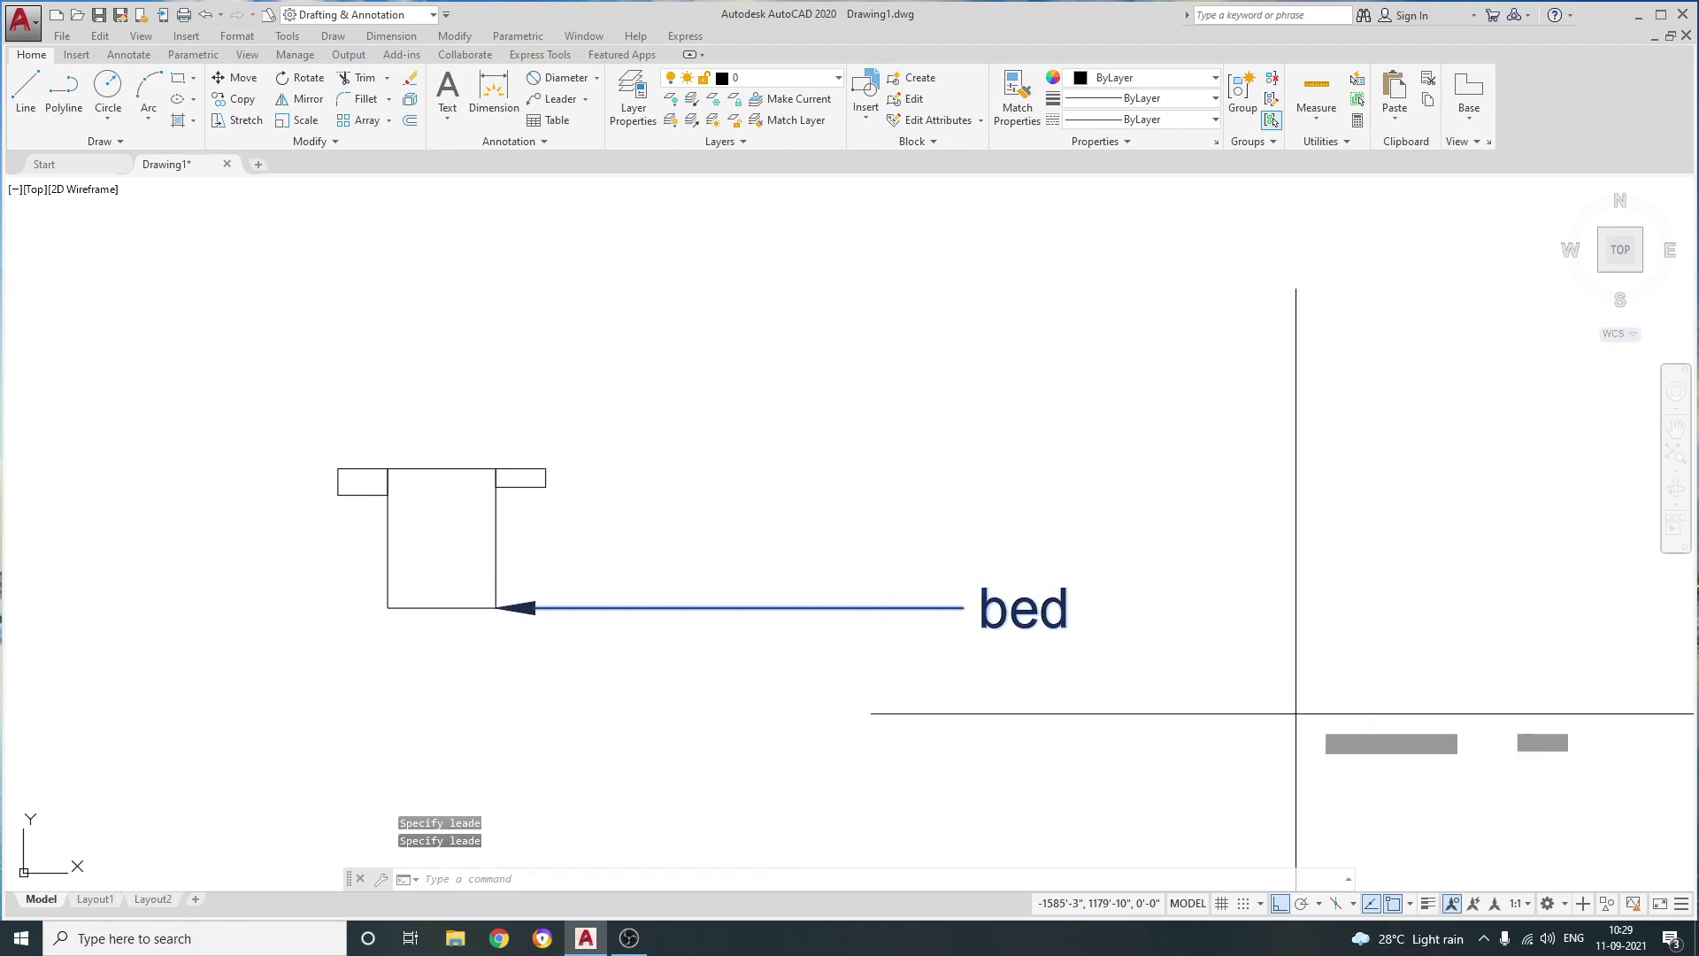
left_click(1271, 672)
left_click(786, 565)
type("m")
key("Return")
left_click(1027, 796)
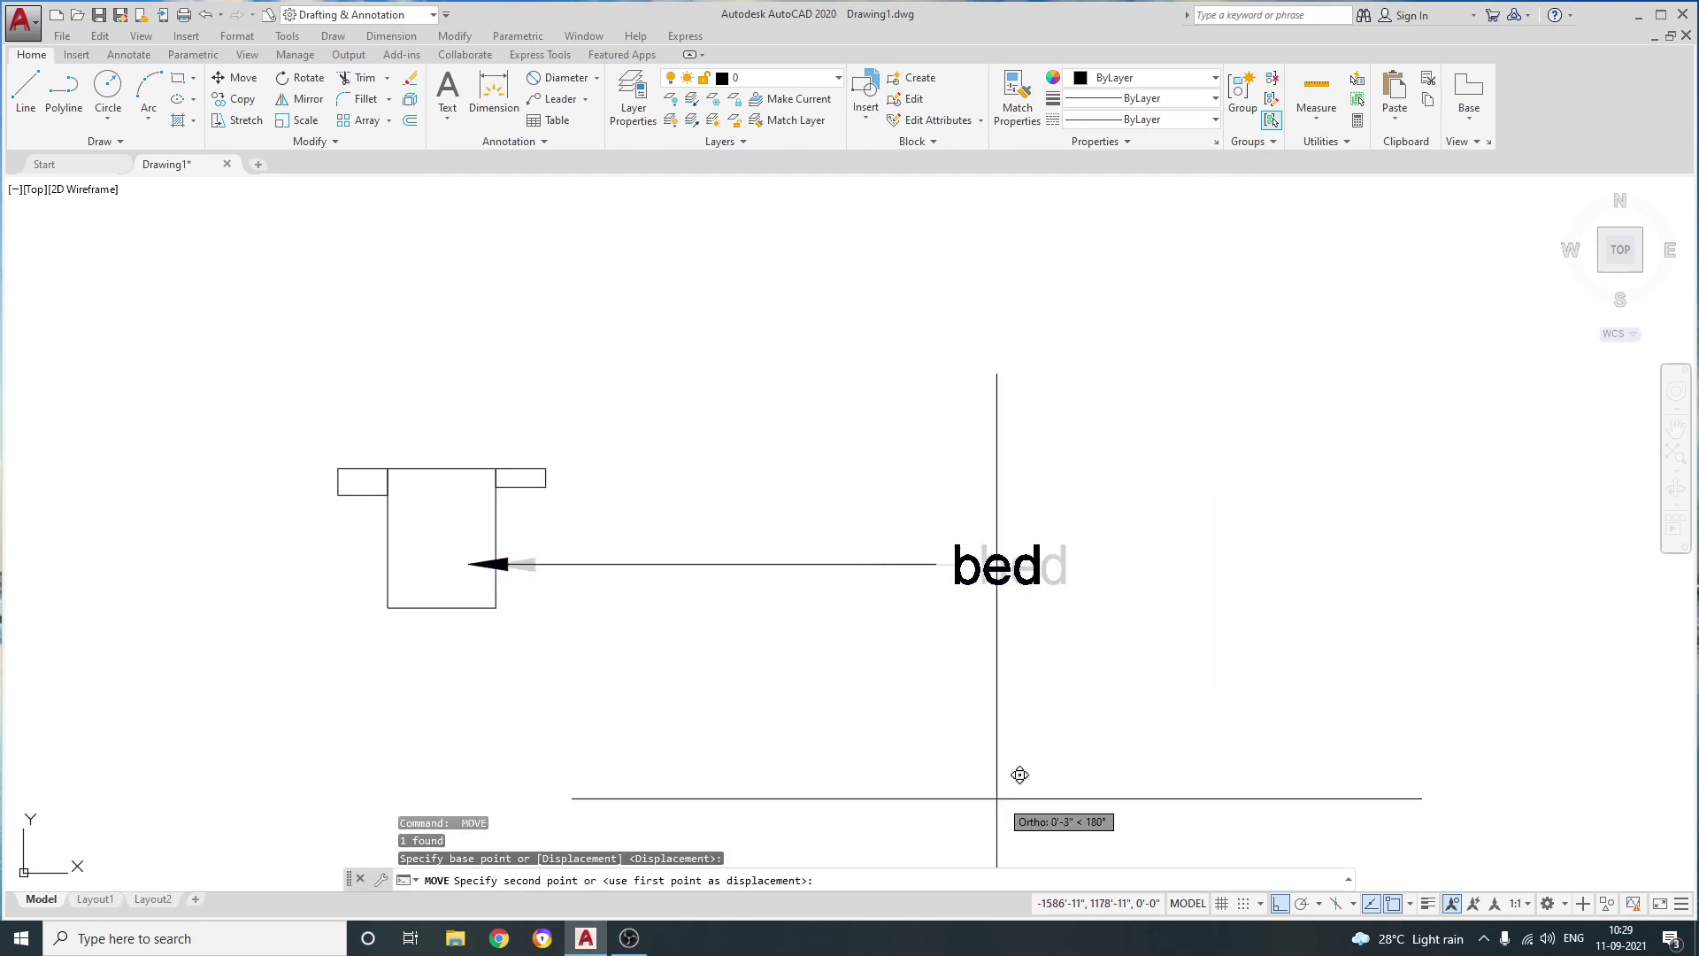
left_click(947, 798)
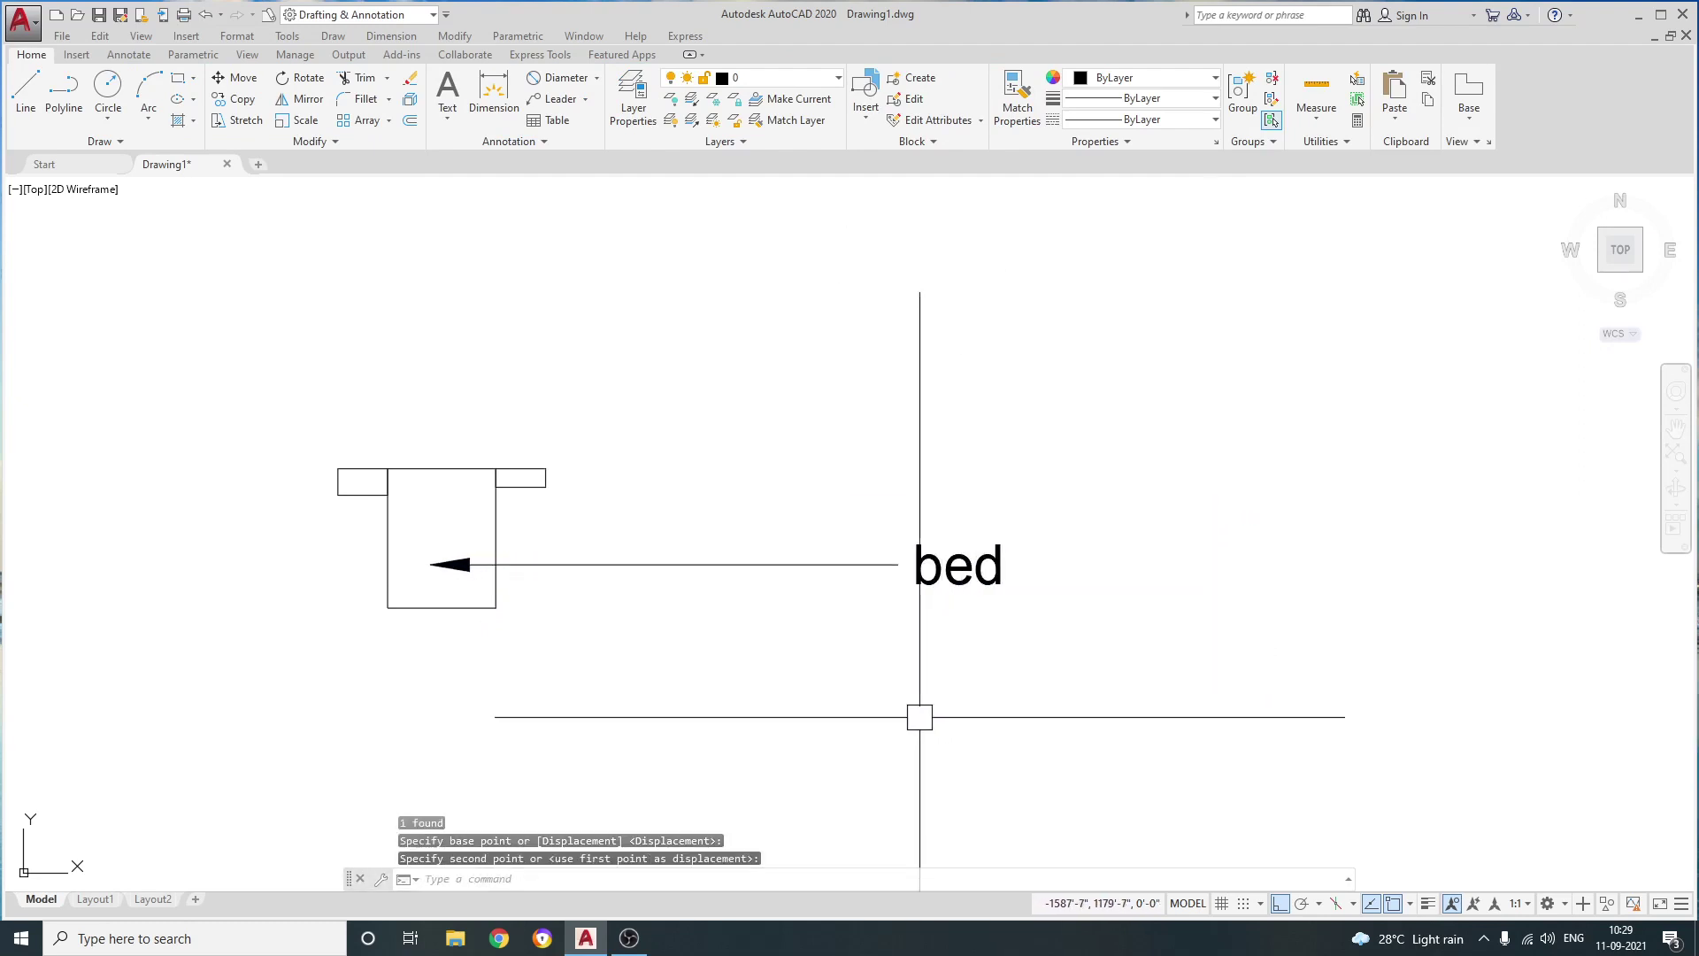
Grip-stretch the bed label further to the right.
left_click(919, 568)
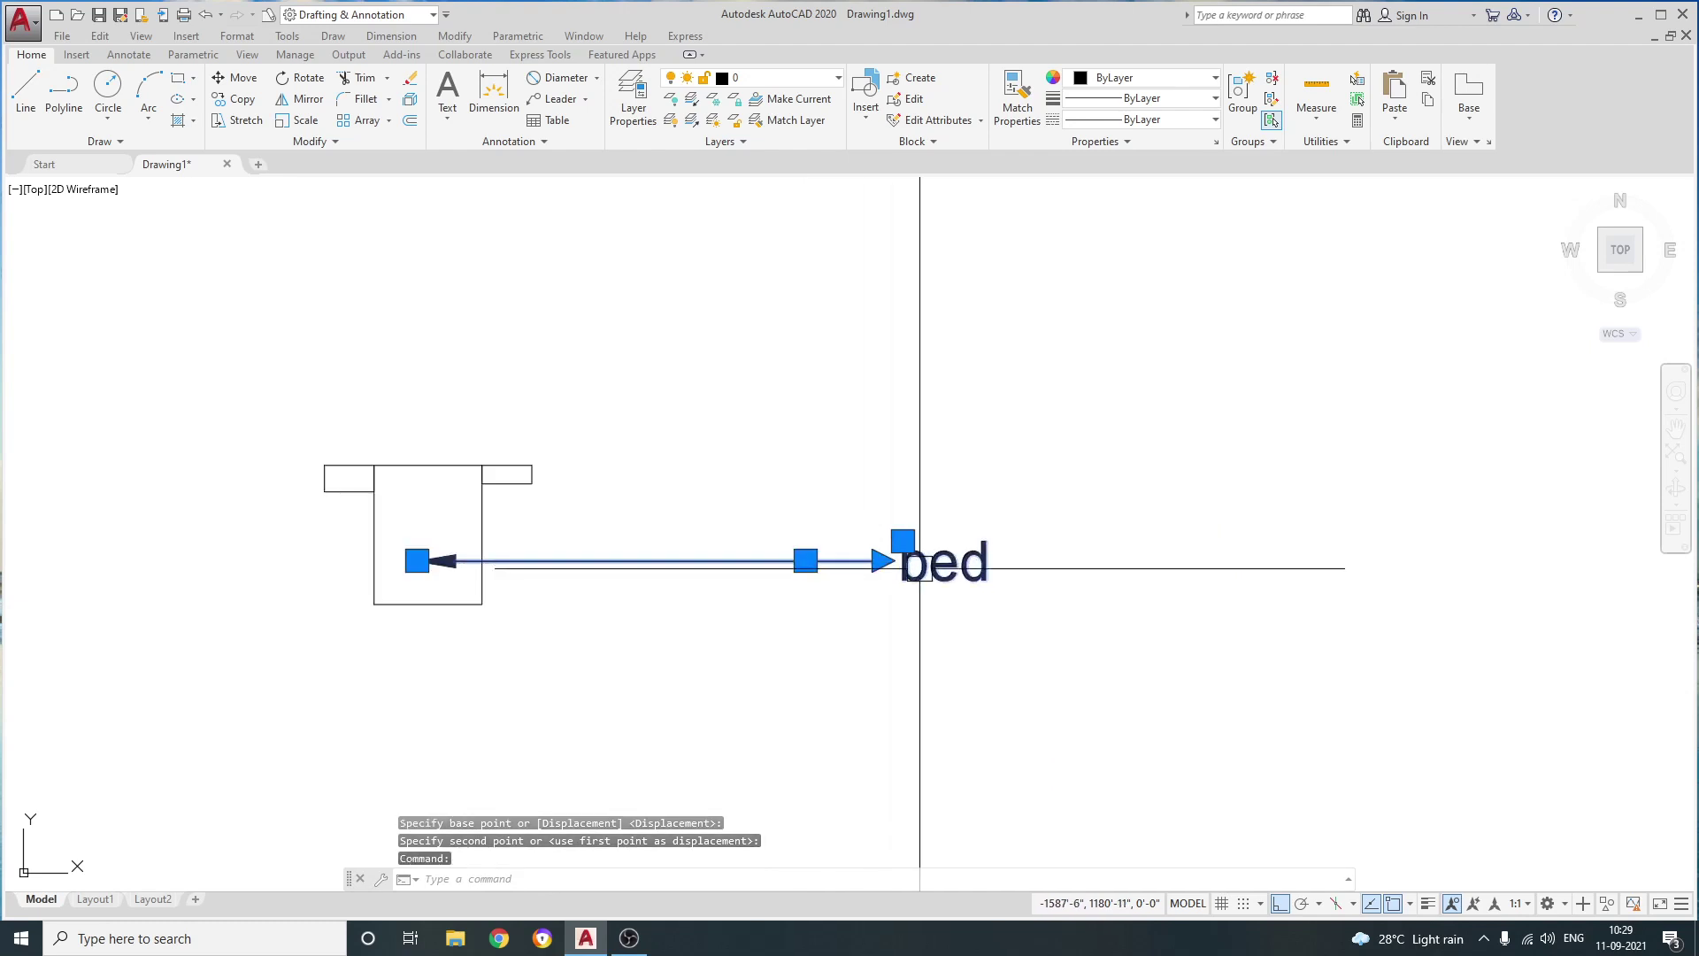
left_click(806, 560)
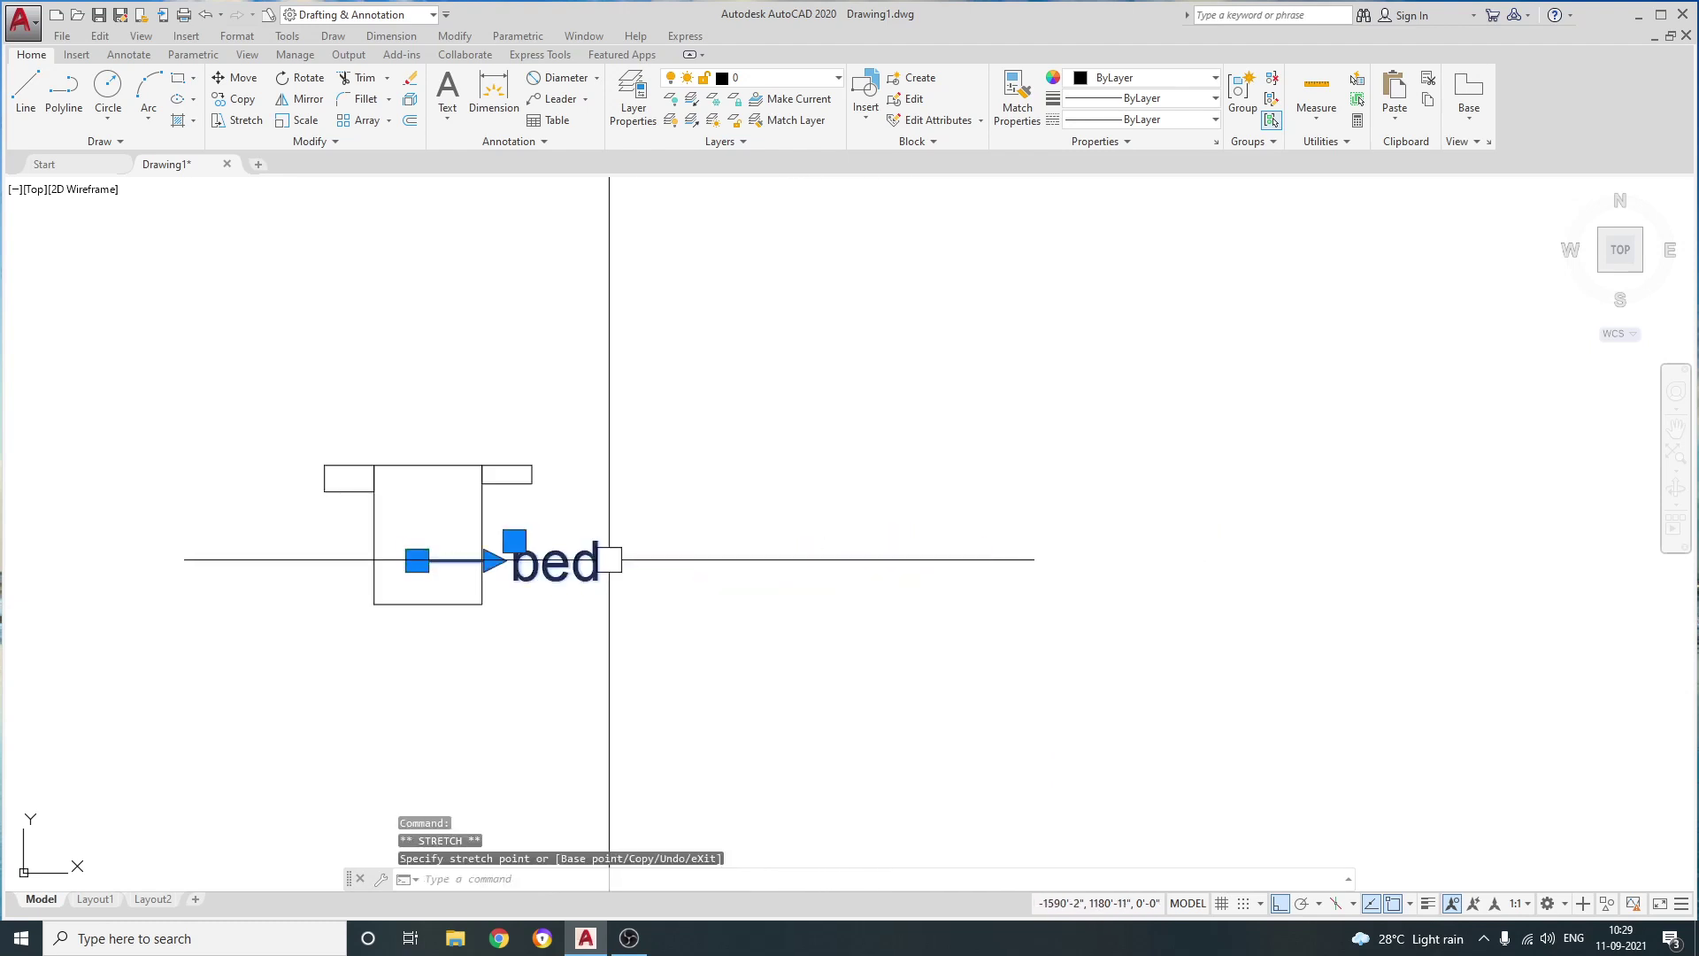
key("Escape")
scroll(371, 595, "up", 2)
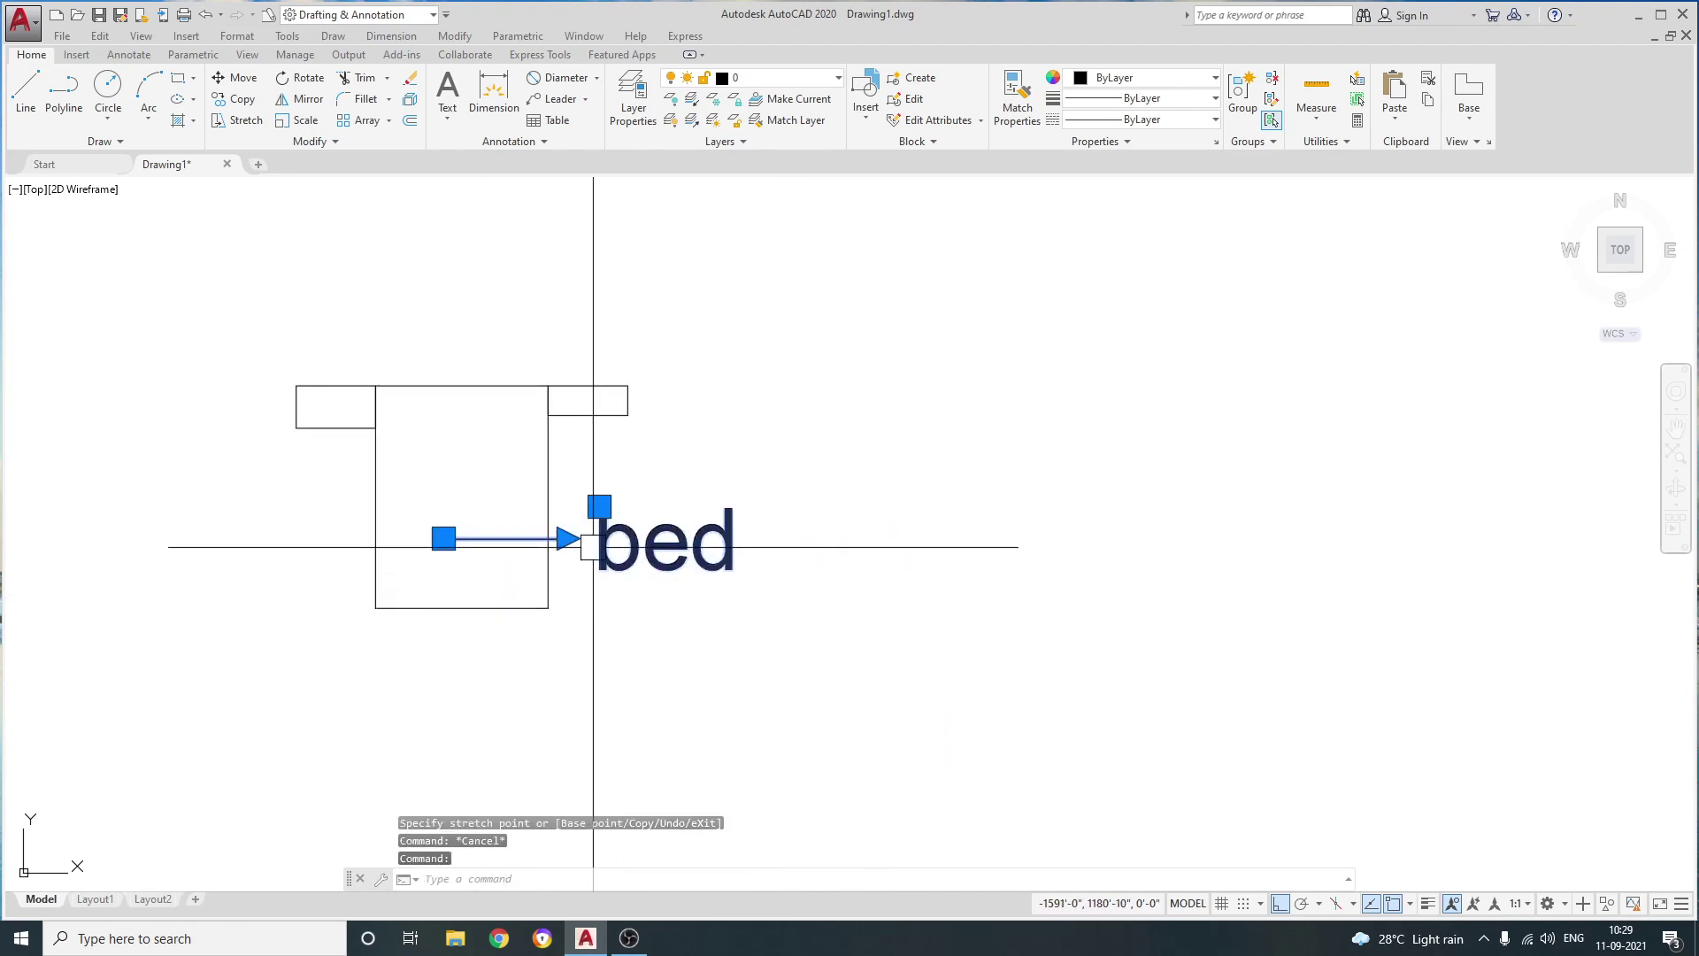
left_click(568, 538)
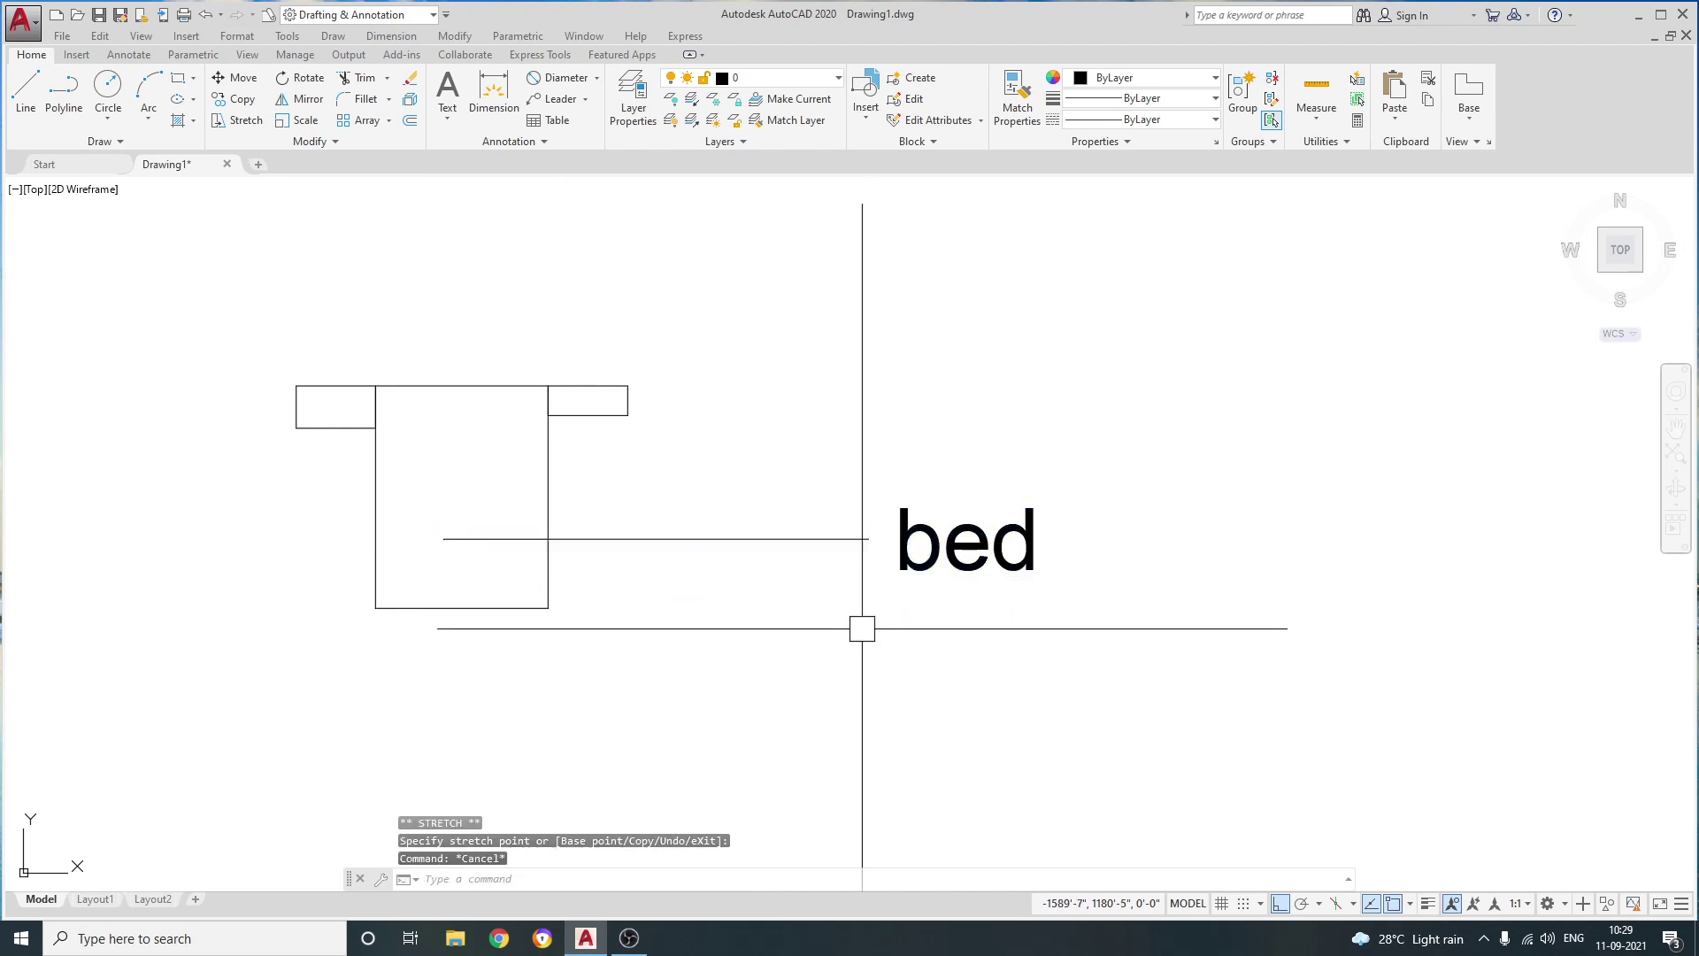
Delete the bed callout.
left_click(854, 538)
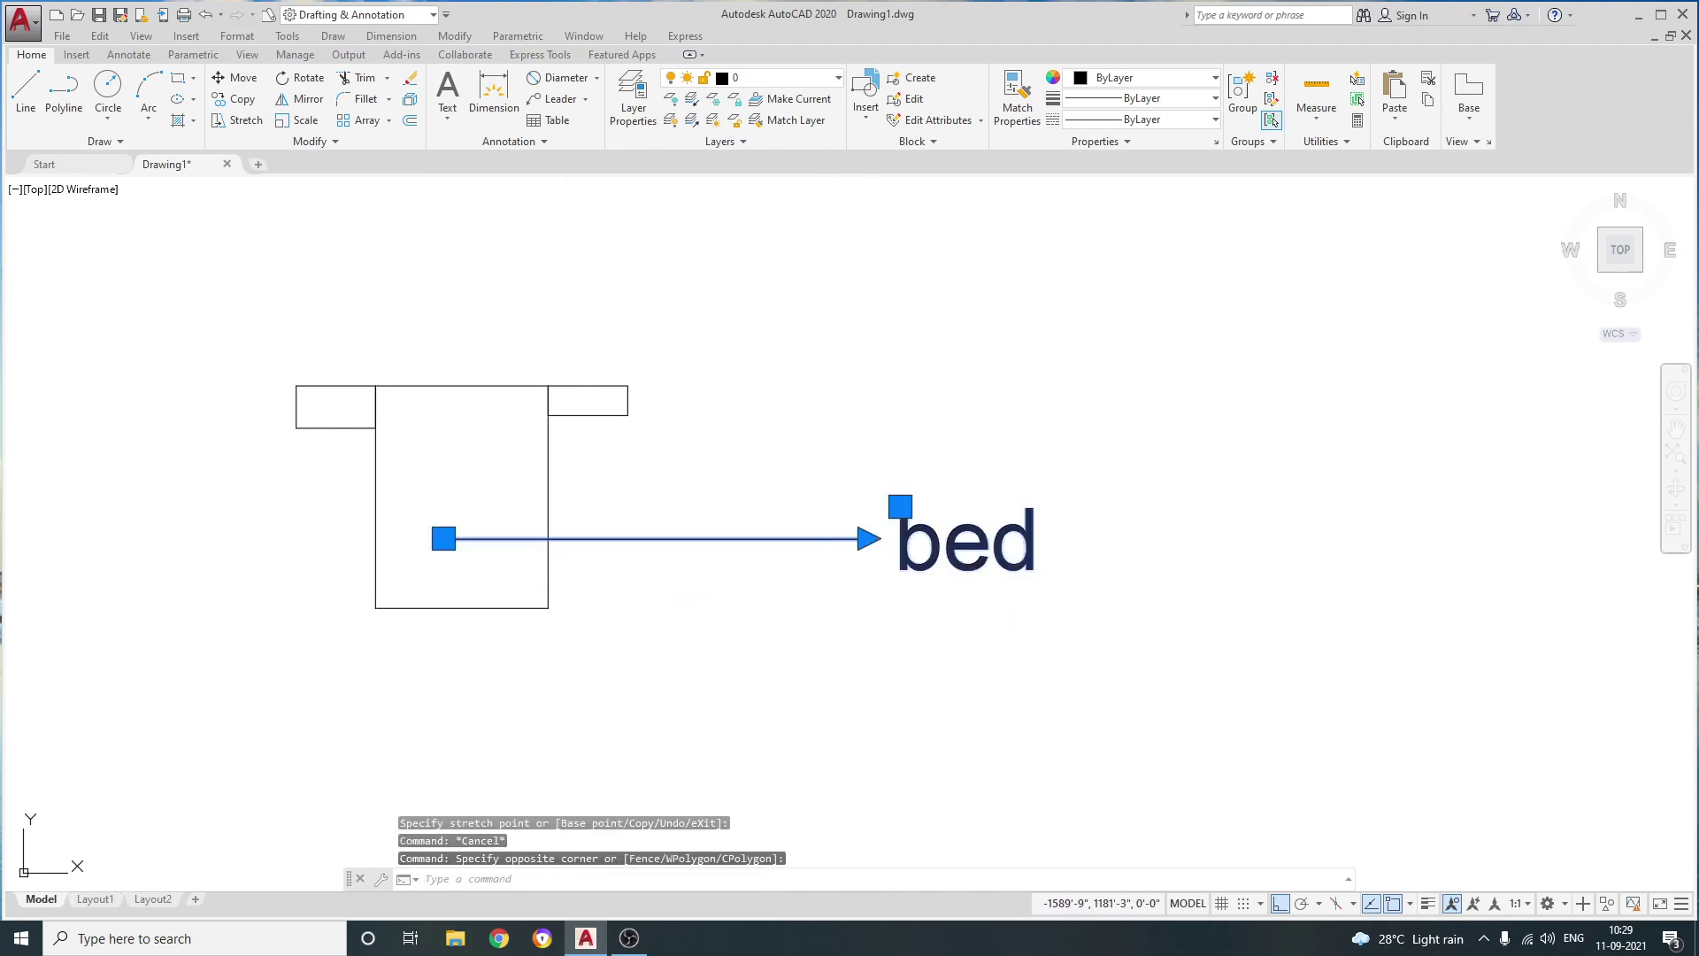
type("e")
key("Return")
key("Escape")
Add a 'side table' multileader pointing at the right small rectangle, landing to its right.
left_click(570, 98)
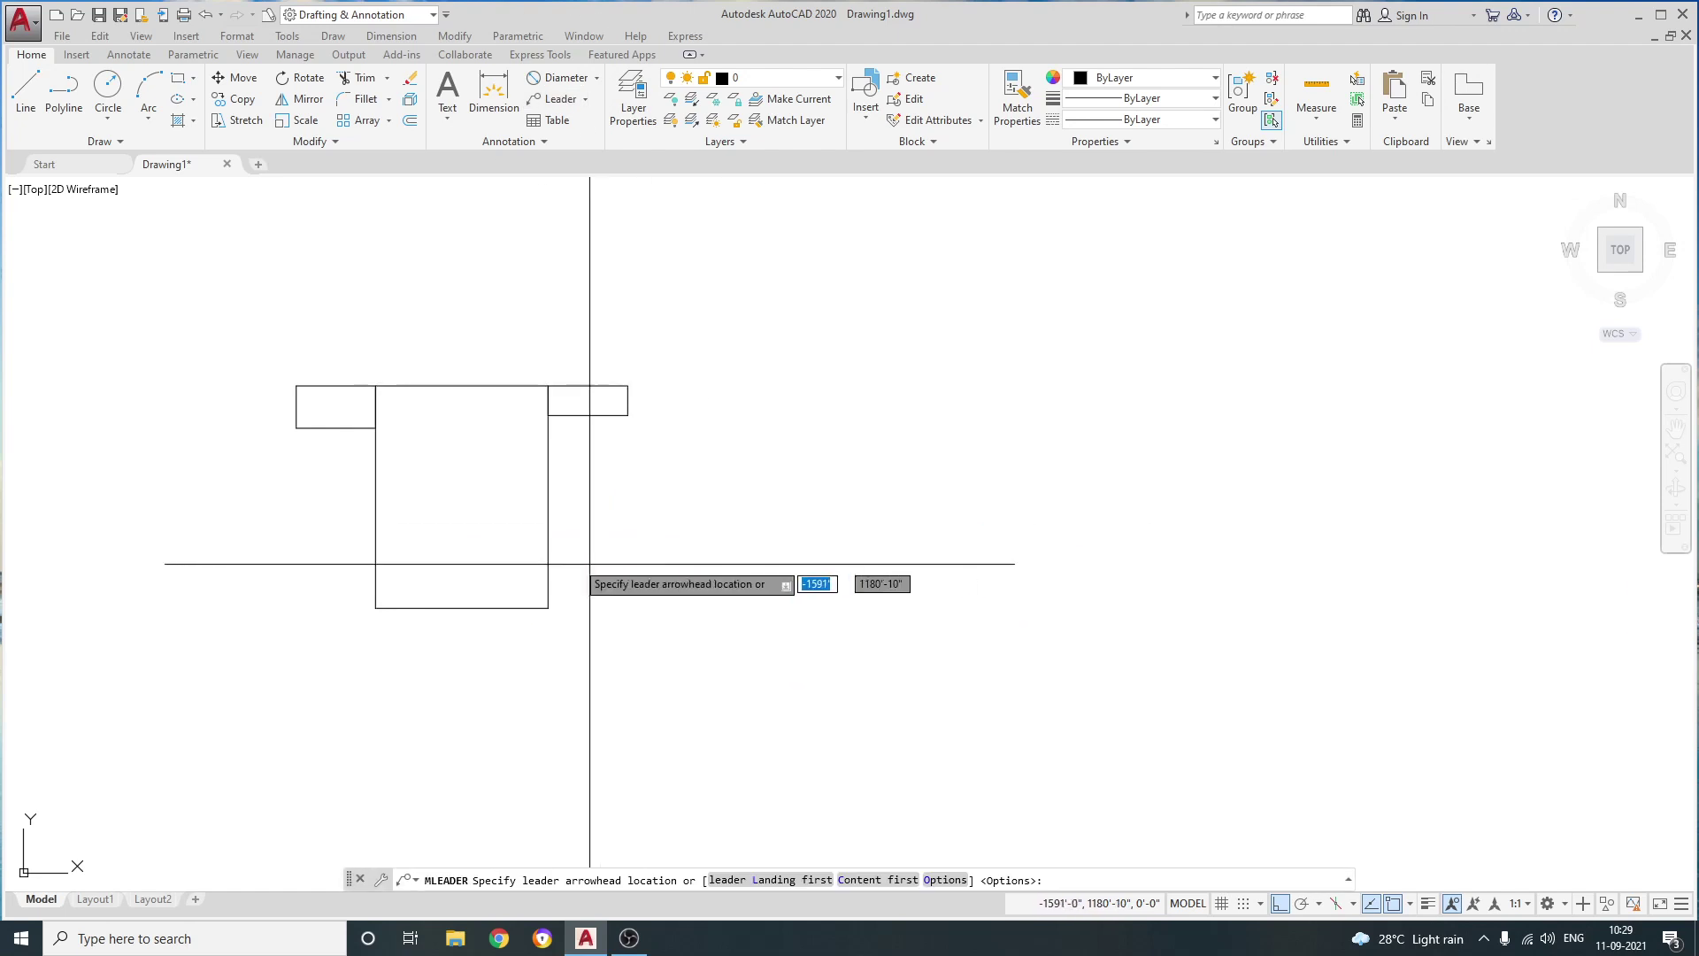
left_click(548, 414)
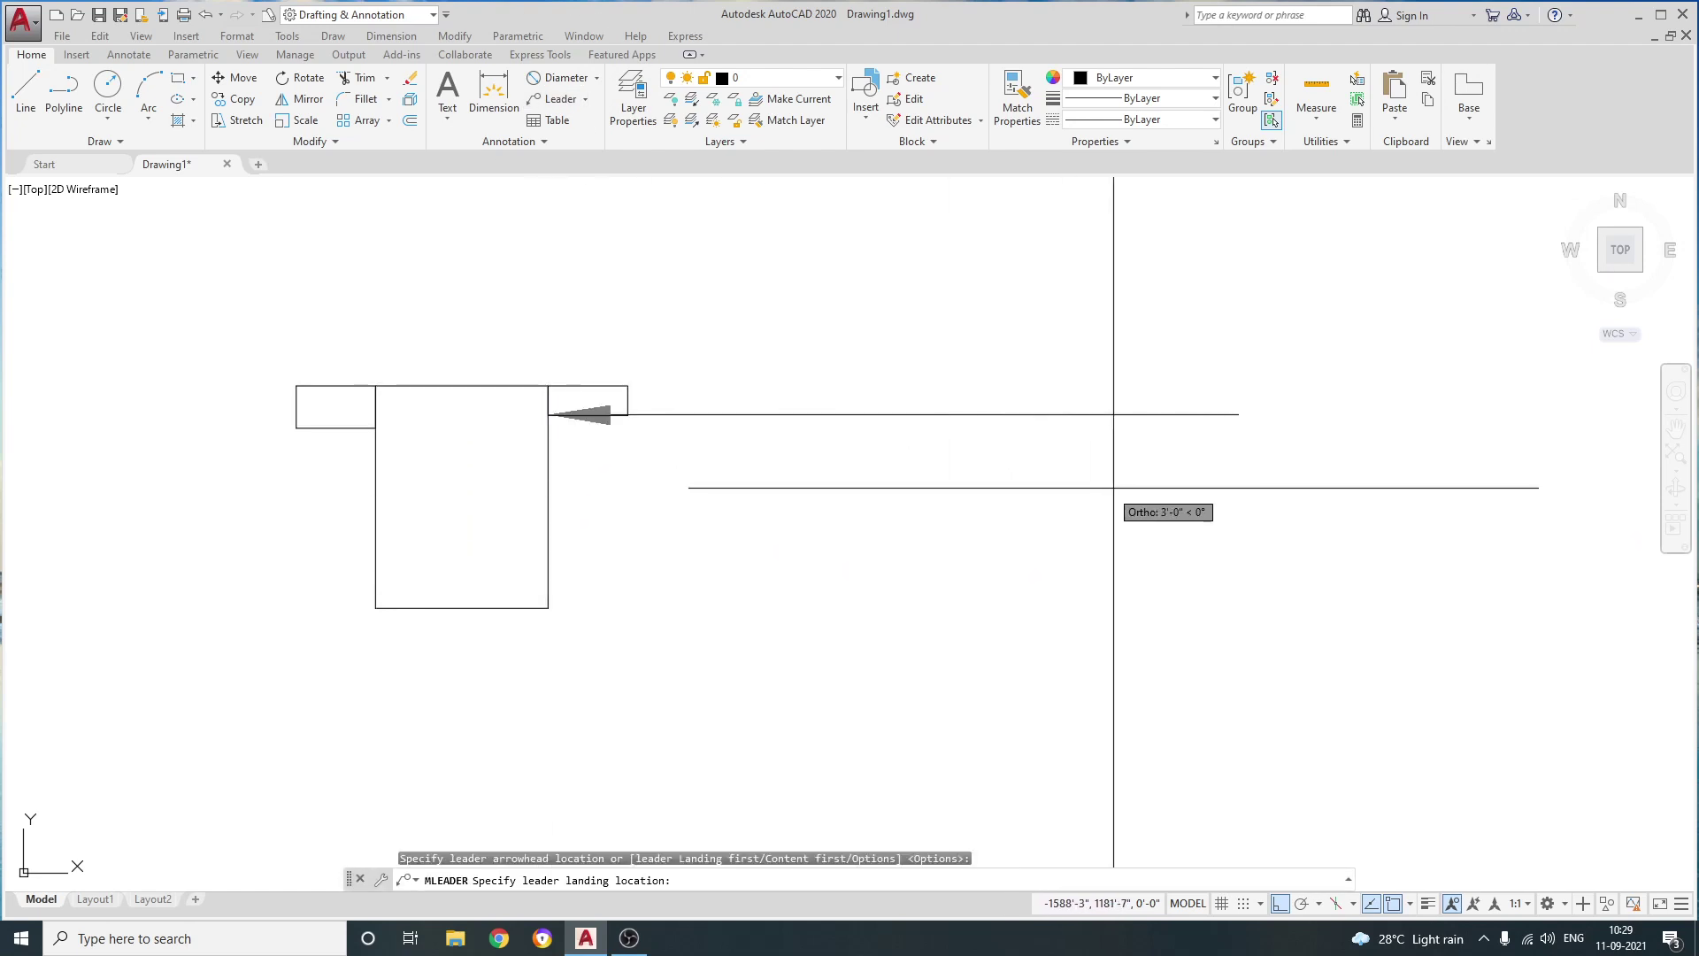
left_click(1121, 498)
type("si")
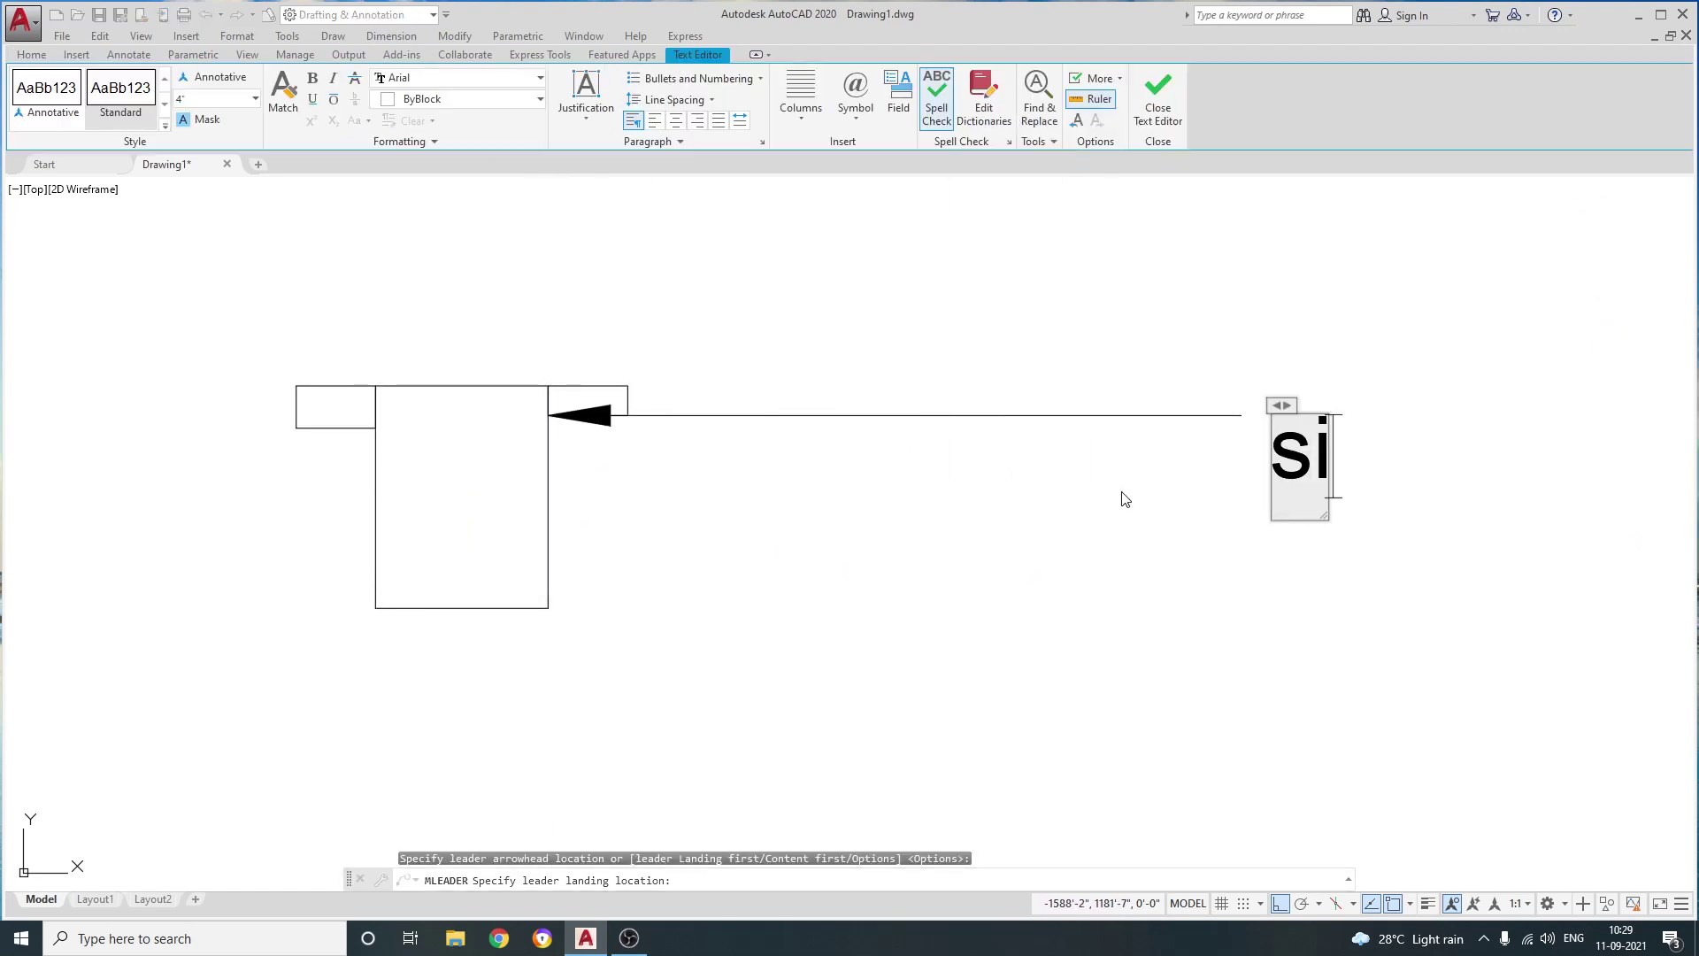
type("de table")
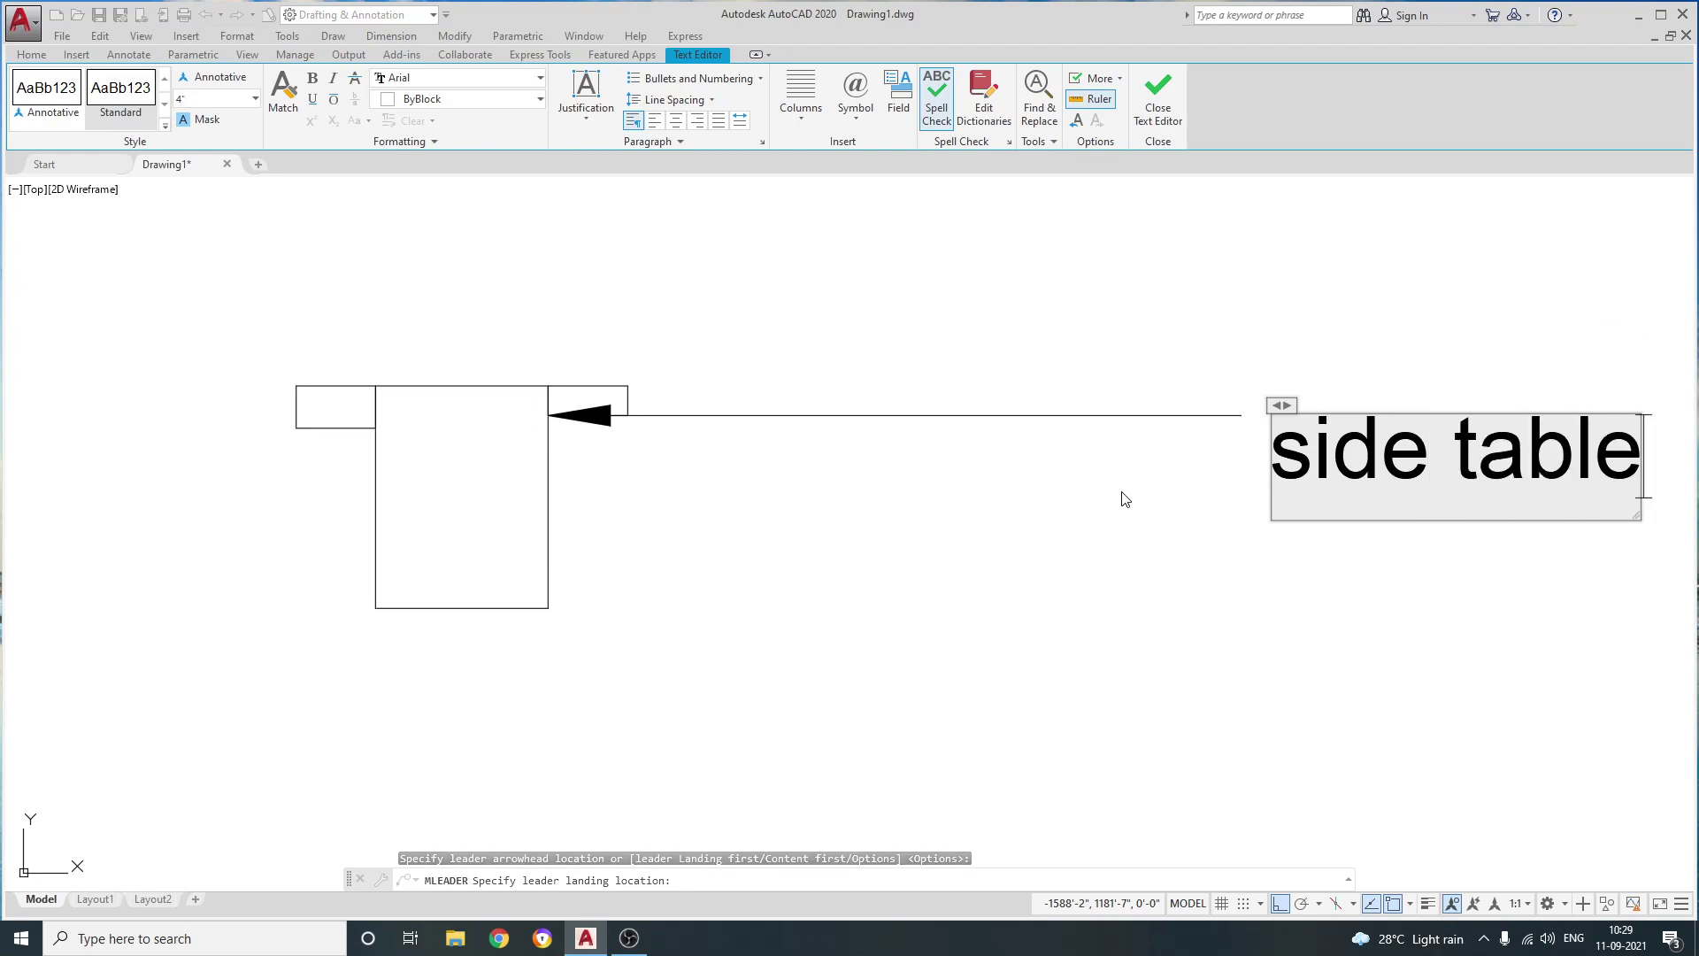
left_click(1124, 501)
scroll(1012, 538, "down", 2)
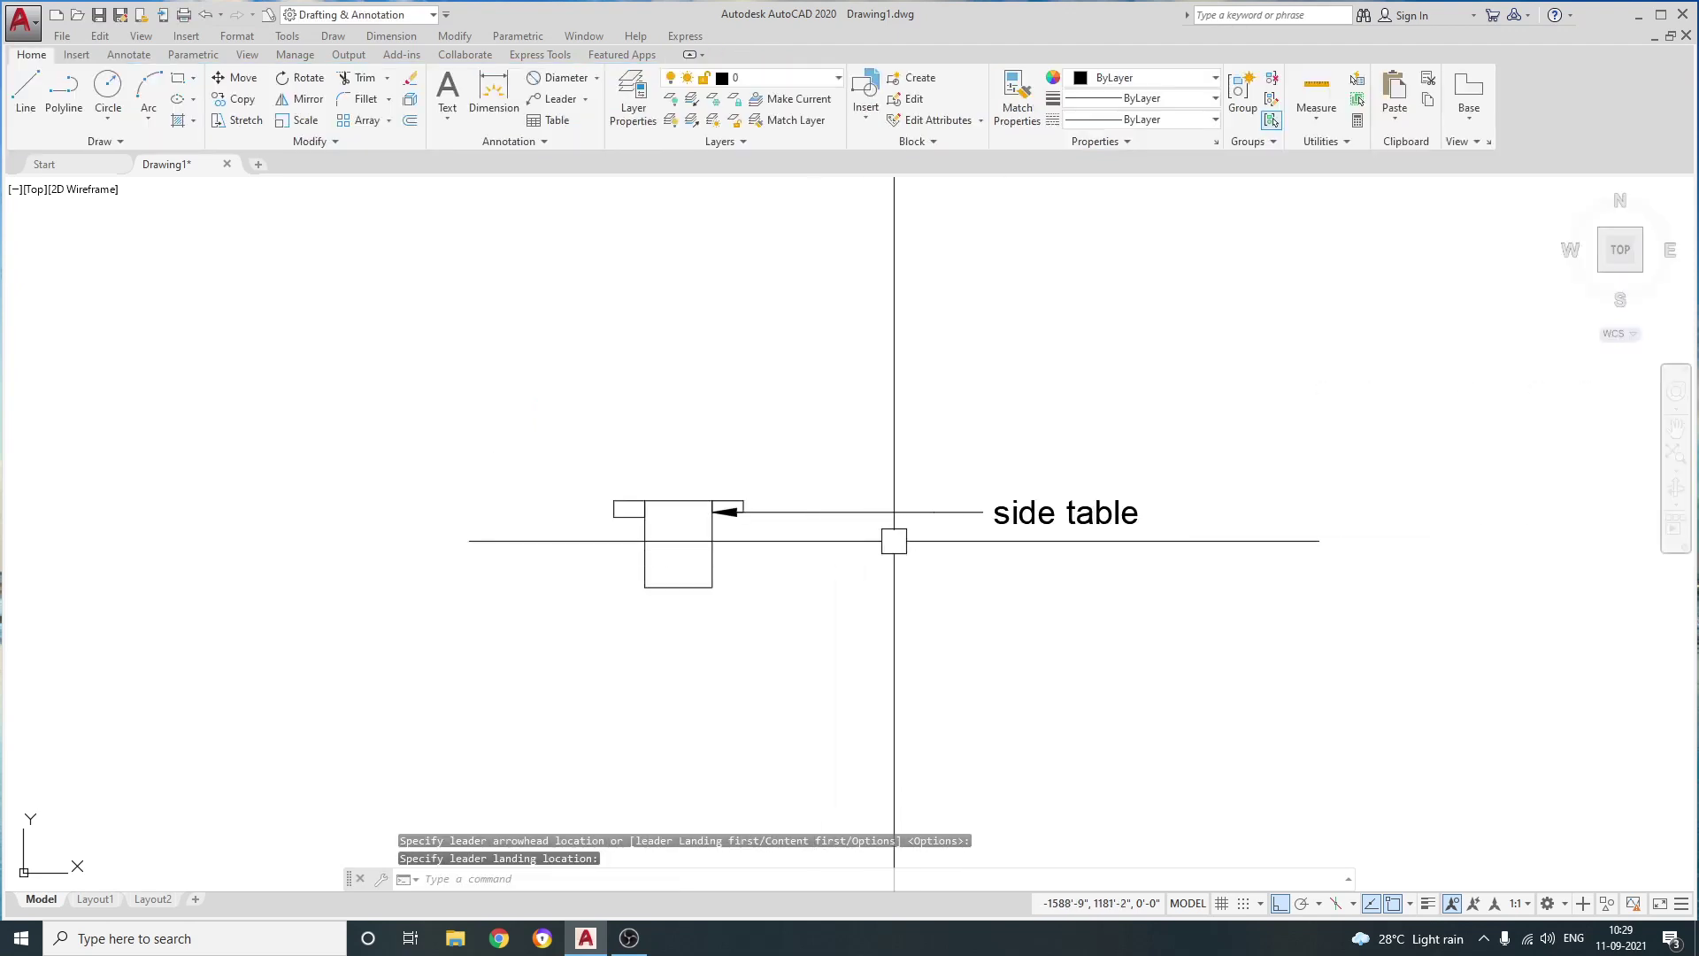
scroll(936, 513, "up", 3)
With Ortho off, add a second side table arrow to the box's lower right corner.
left_click(585, 98)
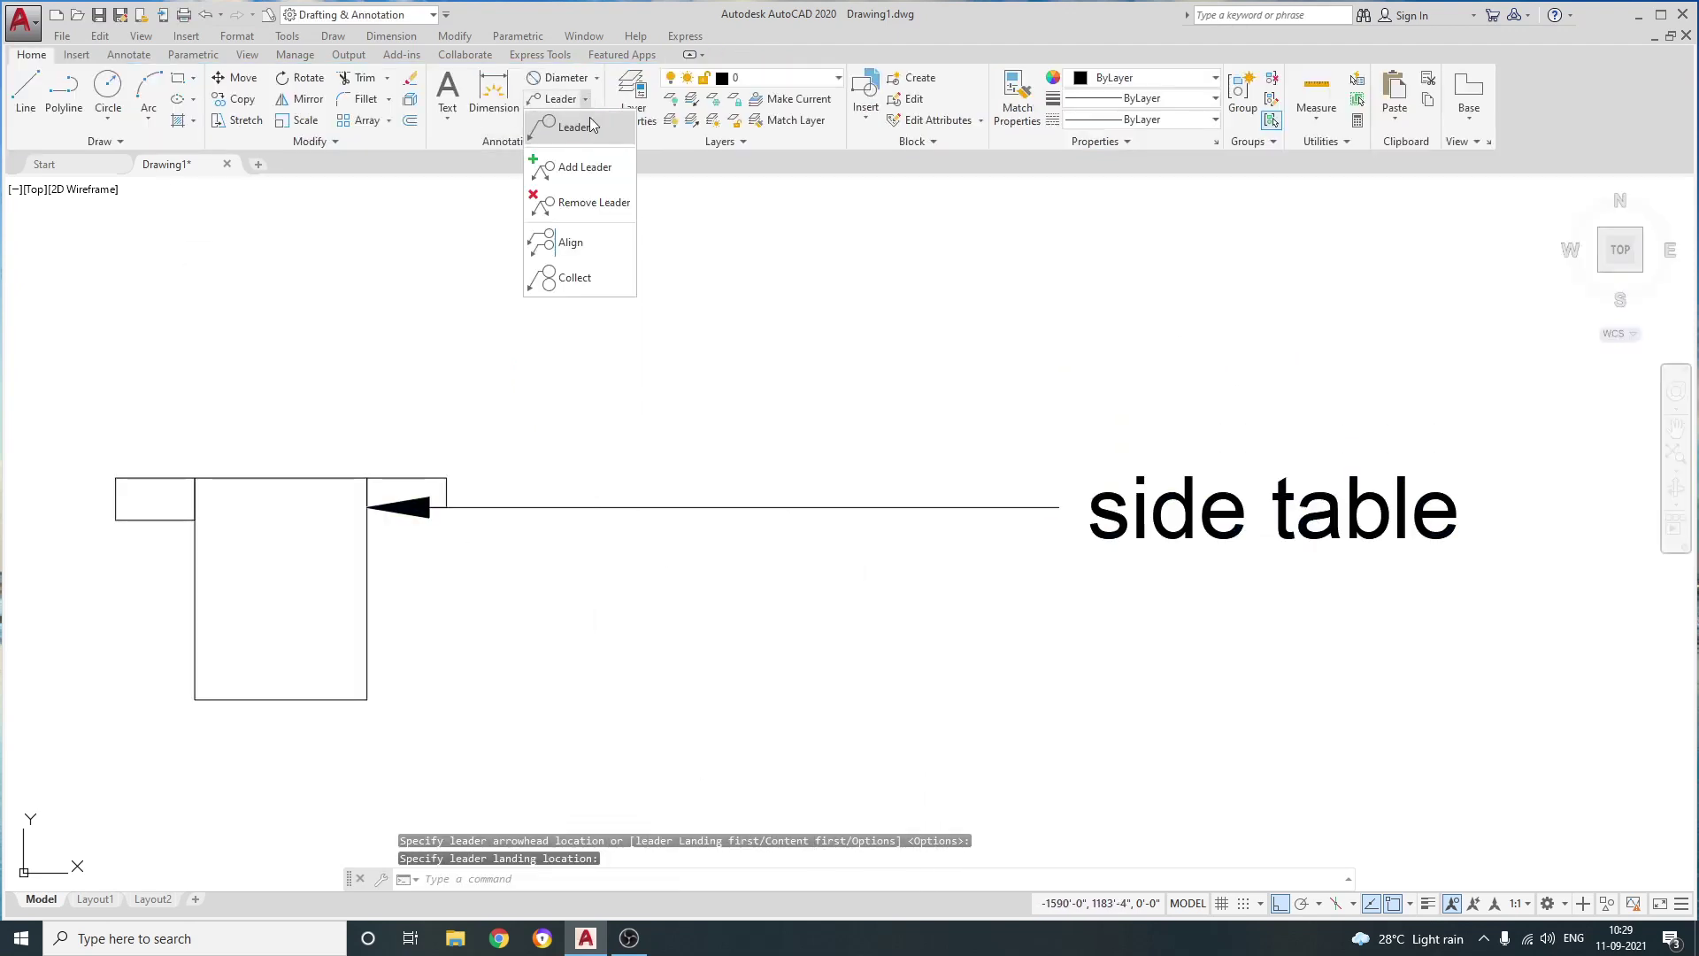
left_click(571, 173)
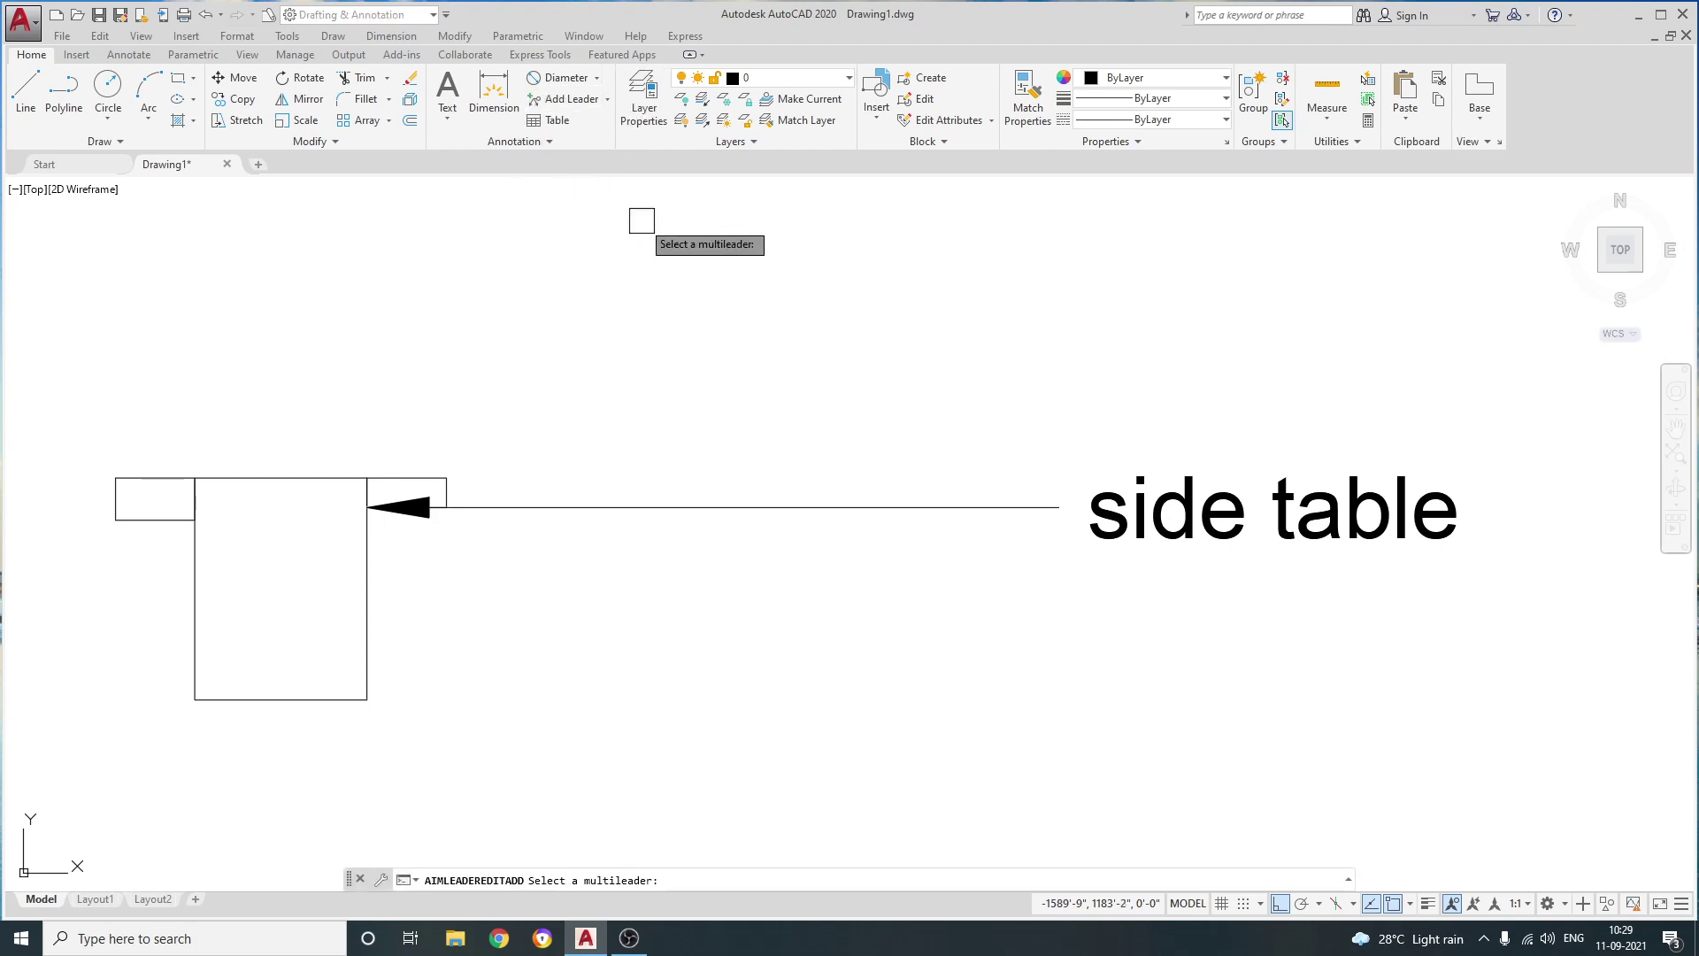
scroll(711, 273, "down", 2)
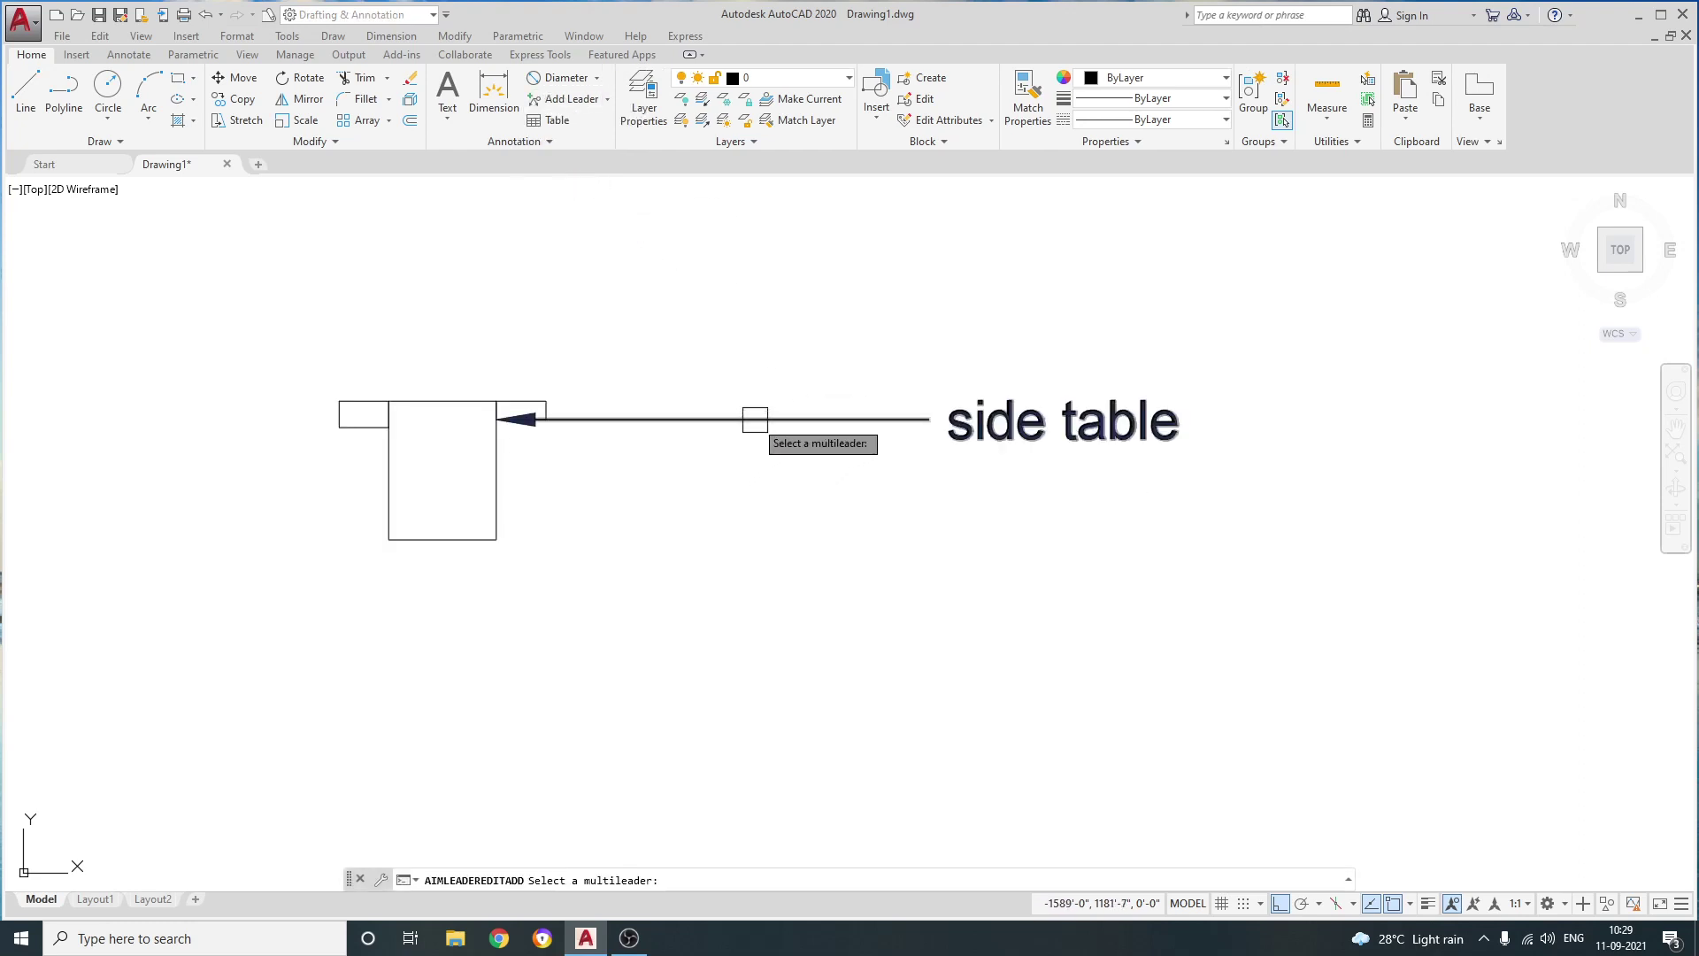
left_click(755, 419)
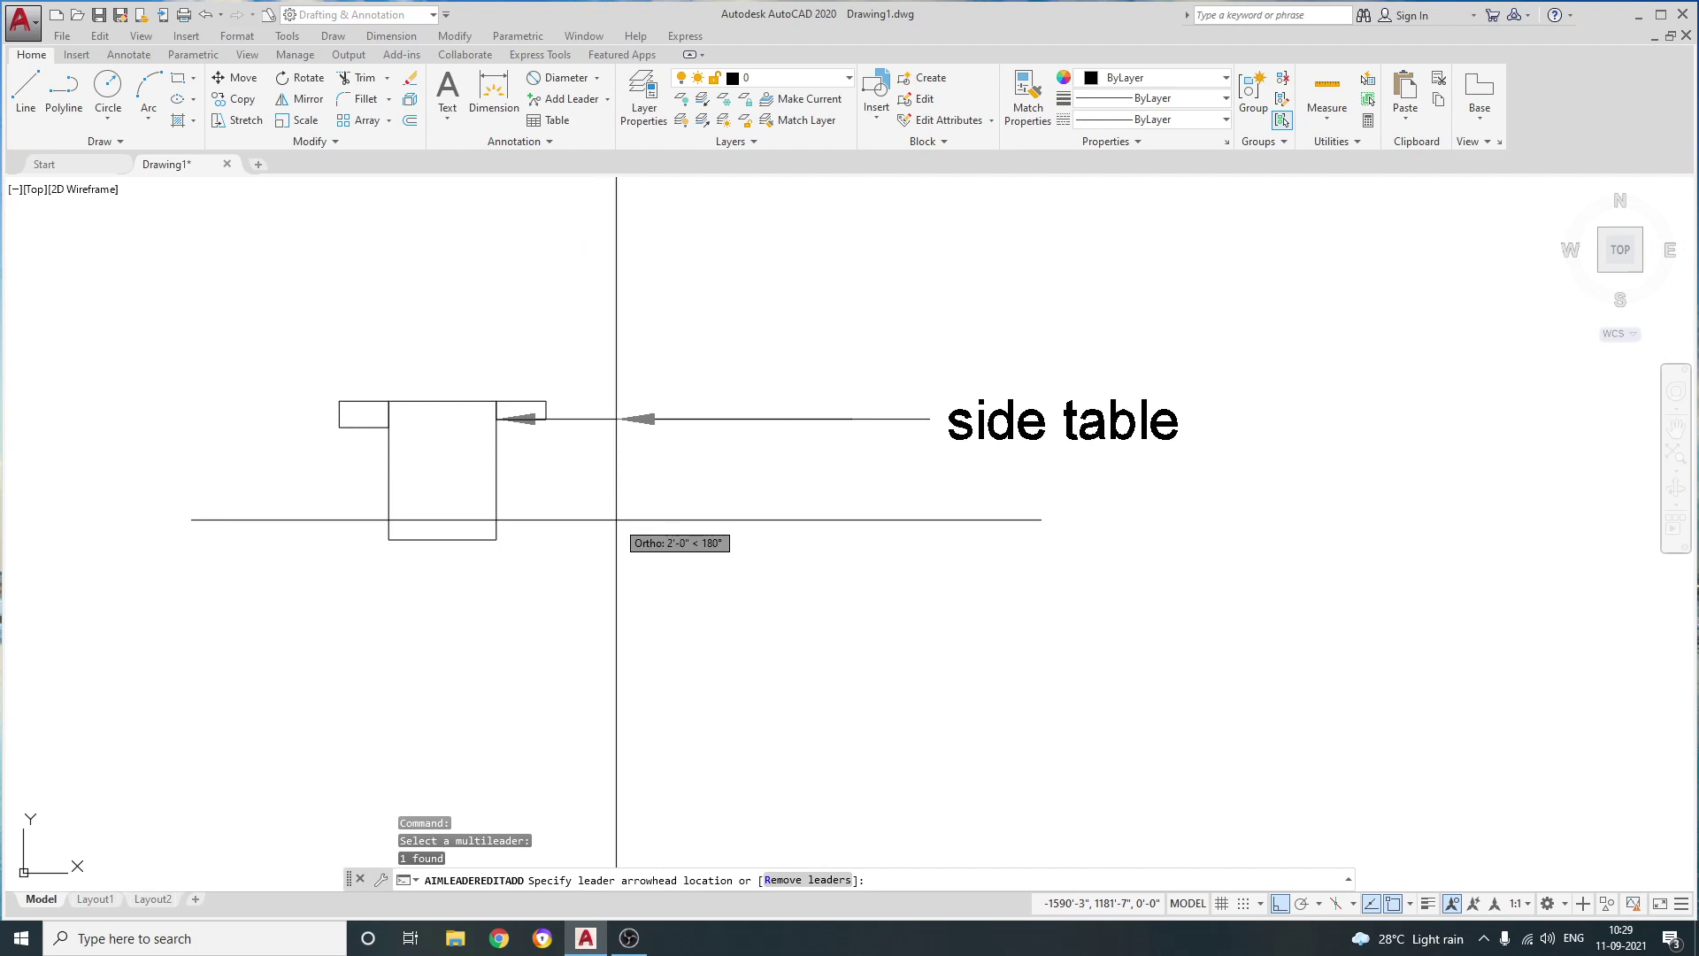
key("F8")
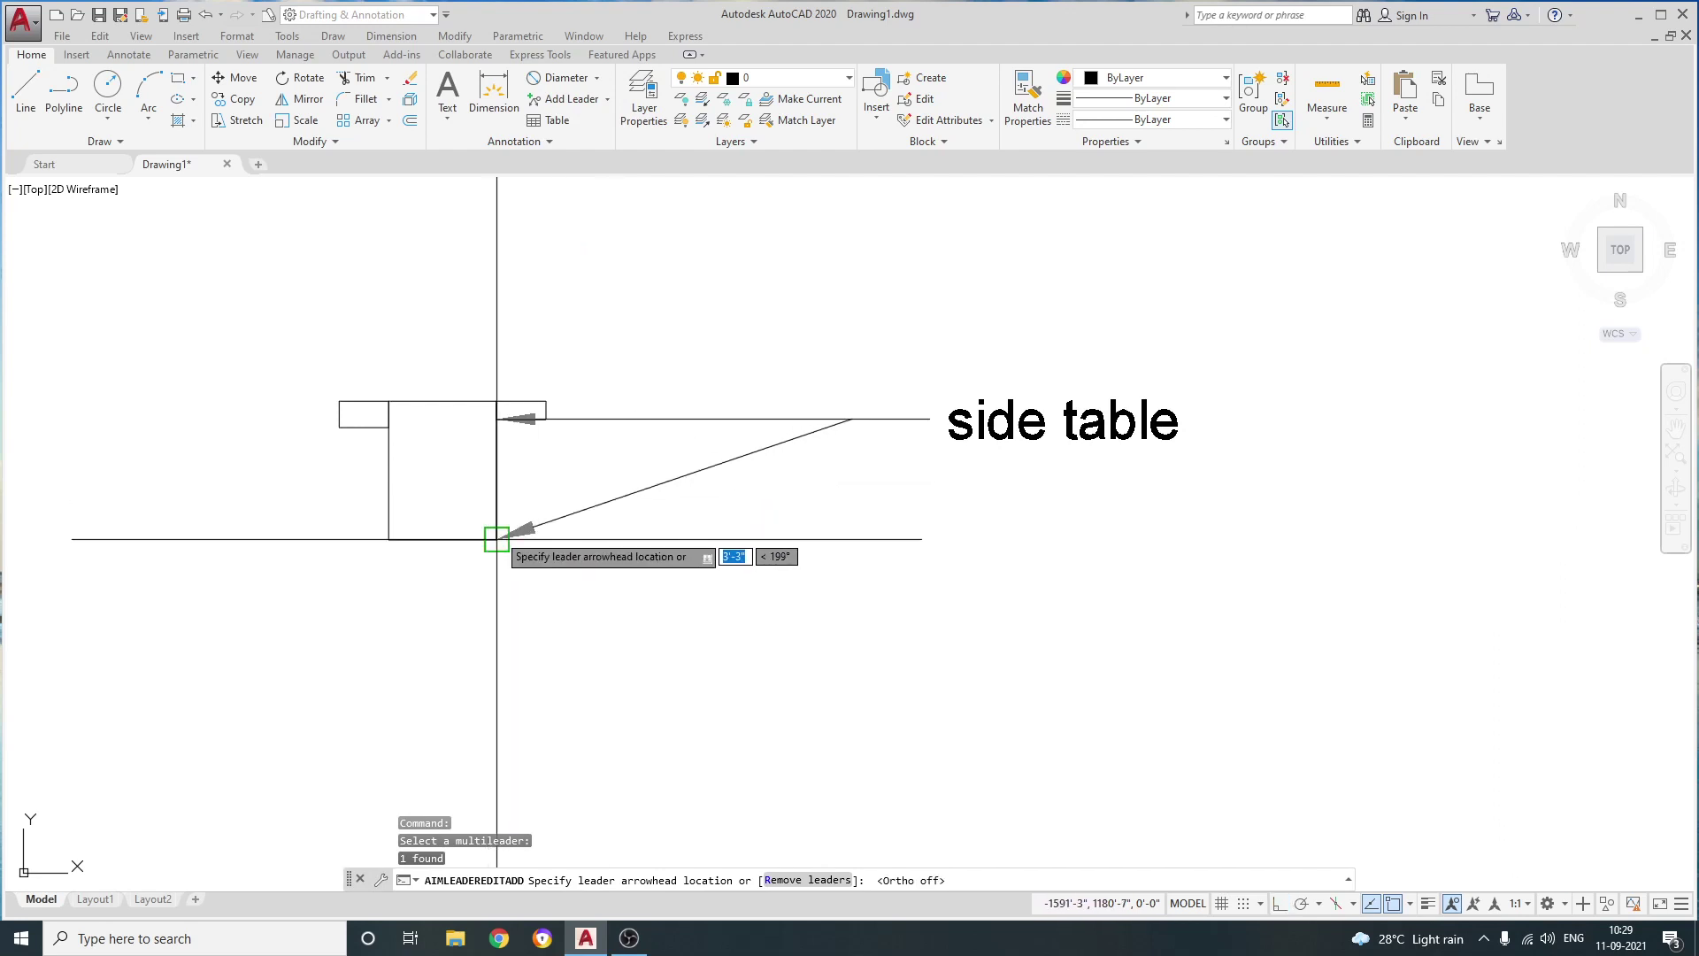
left_click(496, 539)
key("Escape")
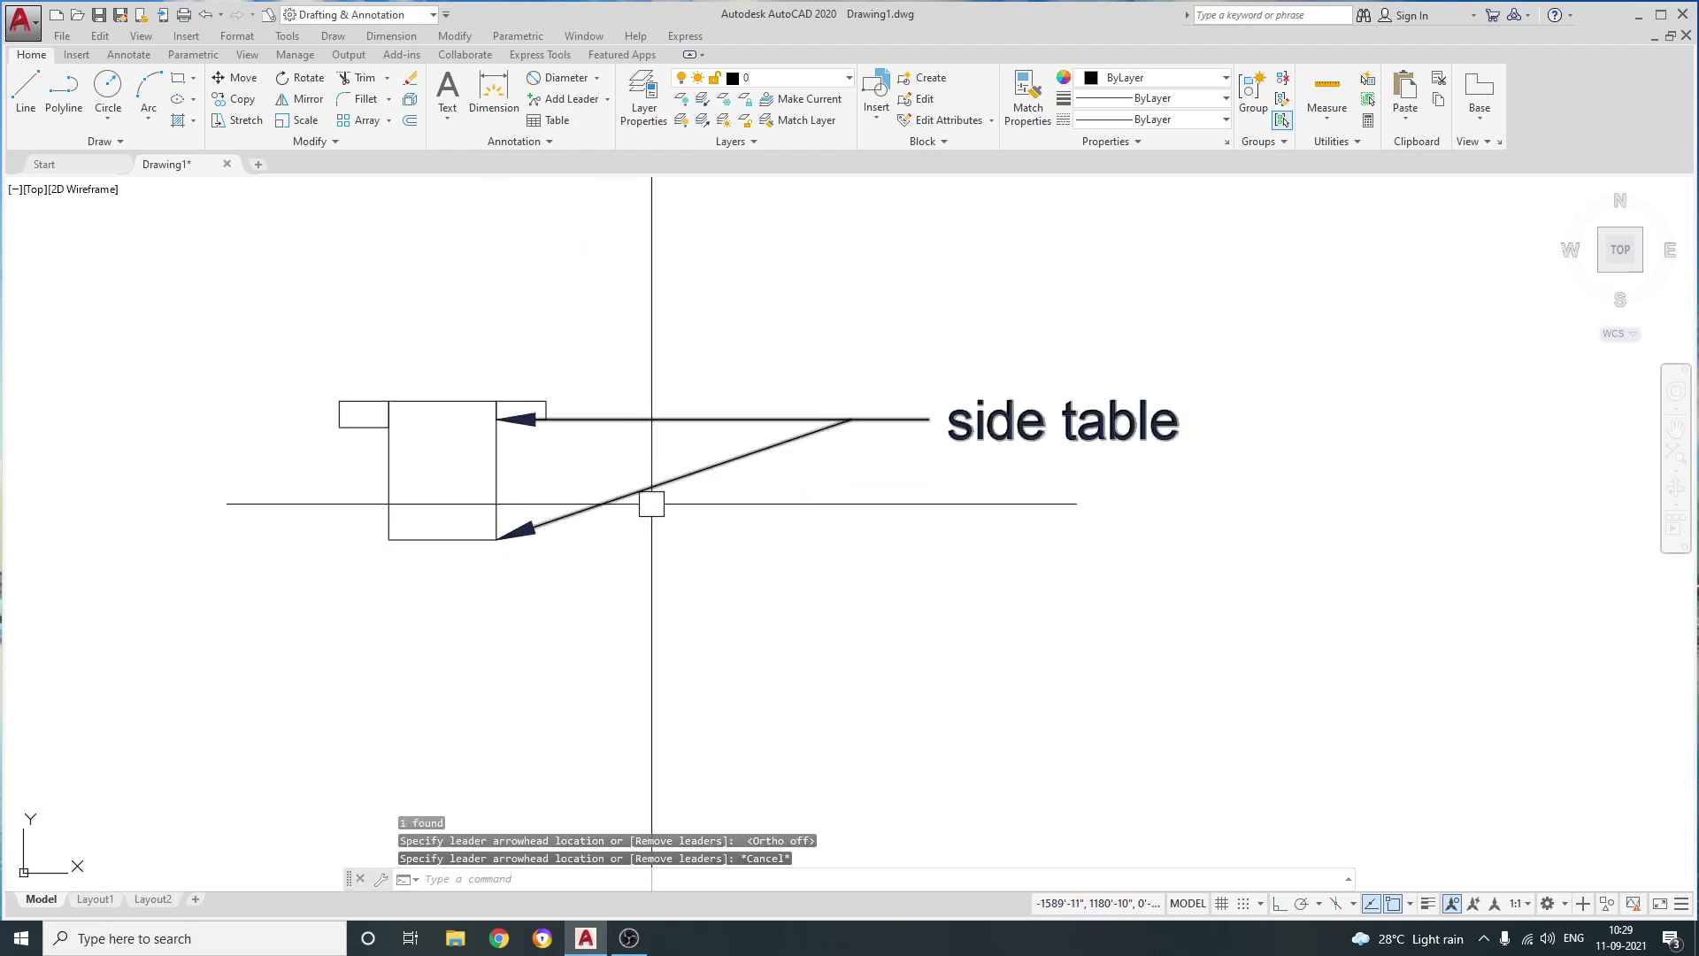
key("Return")
key("Escape")
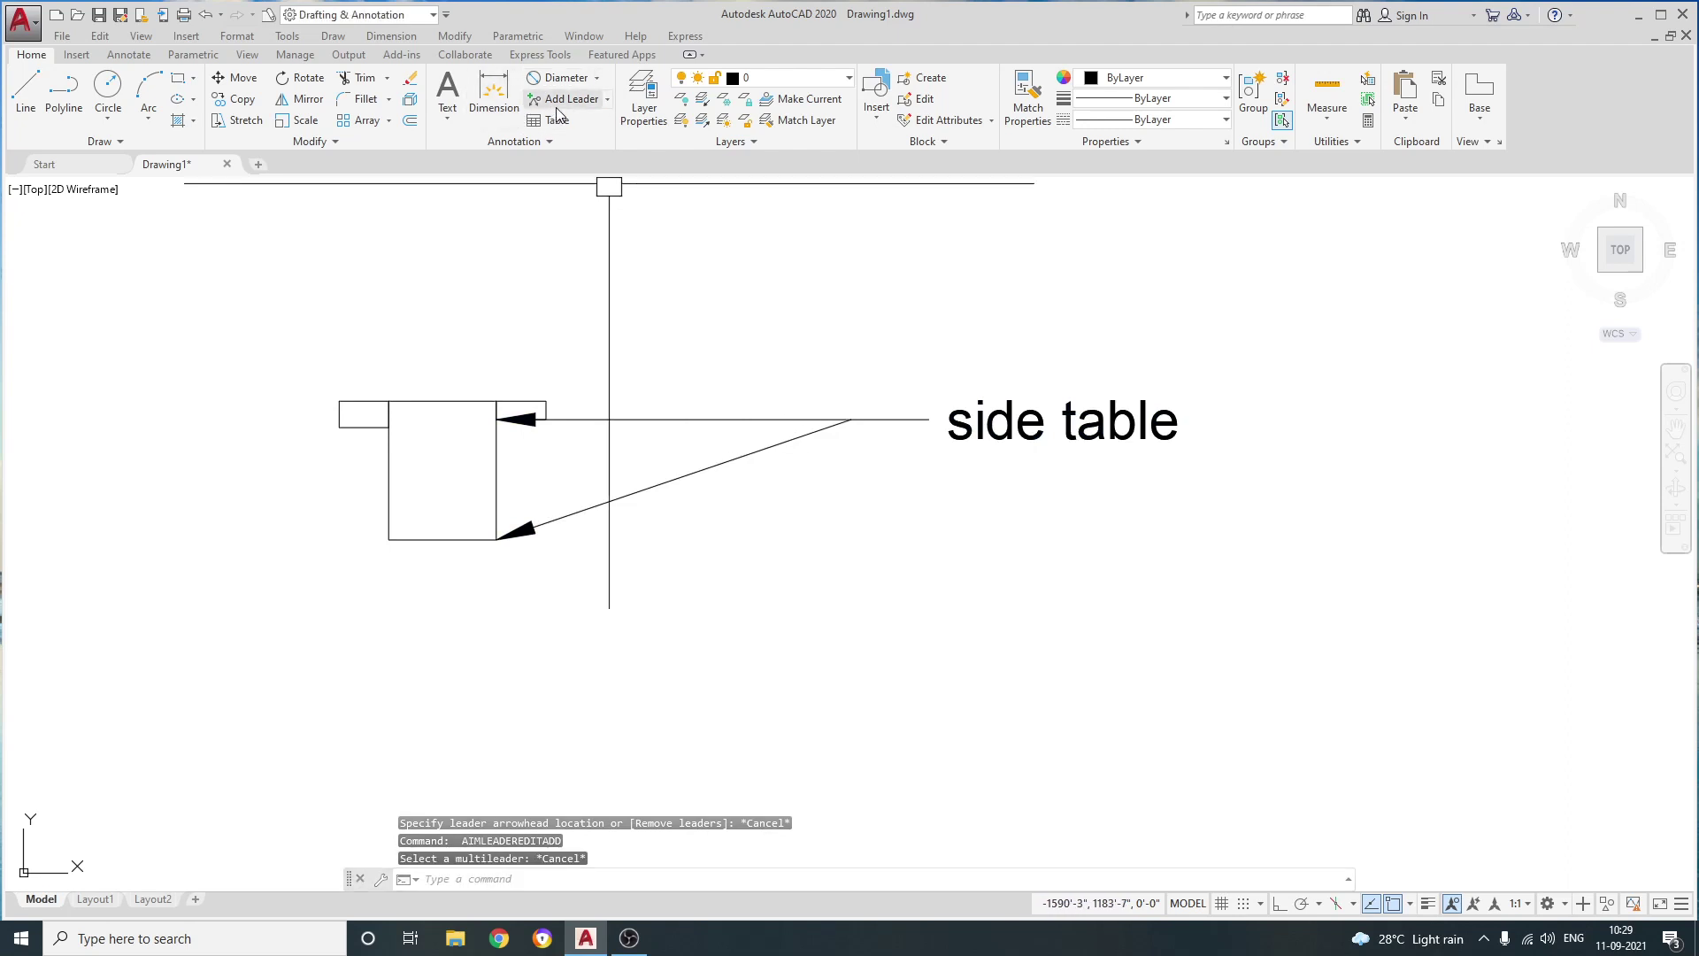
Add a third side table arrow pointing upward.
left_click(556, 105)
left_click(668, 419)
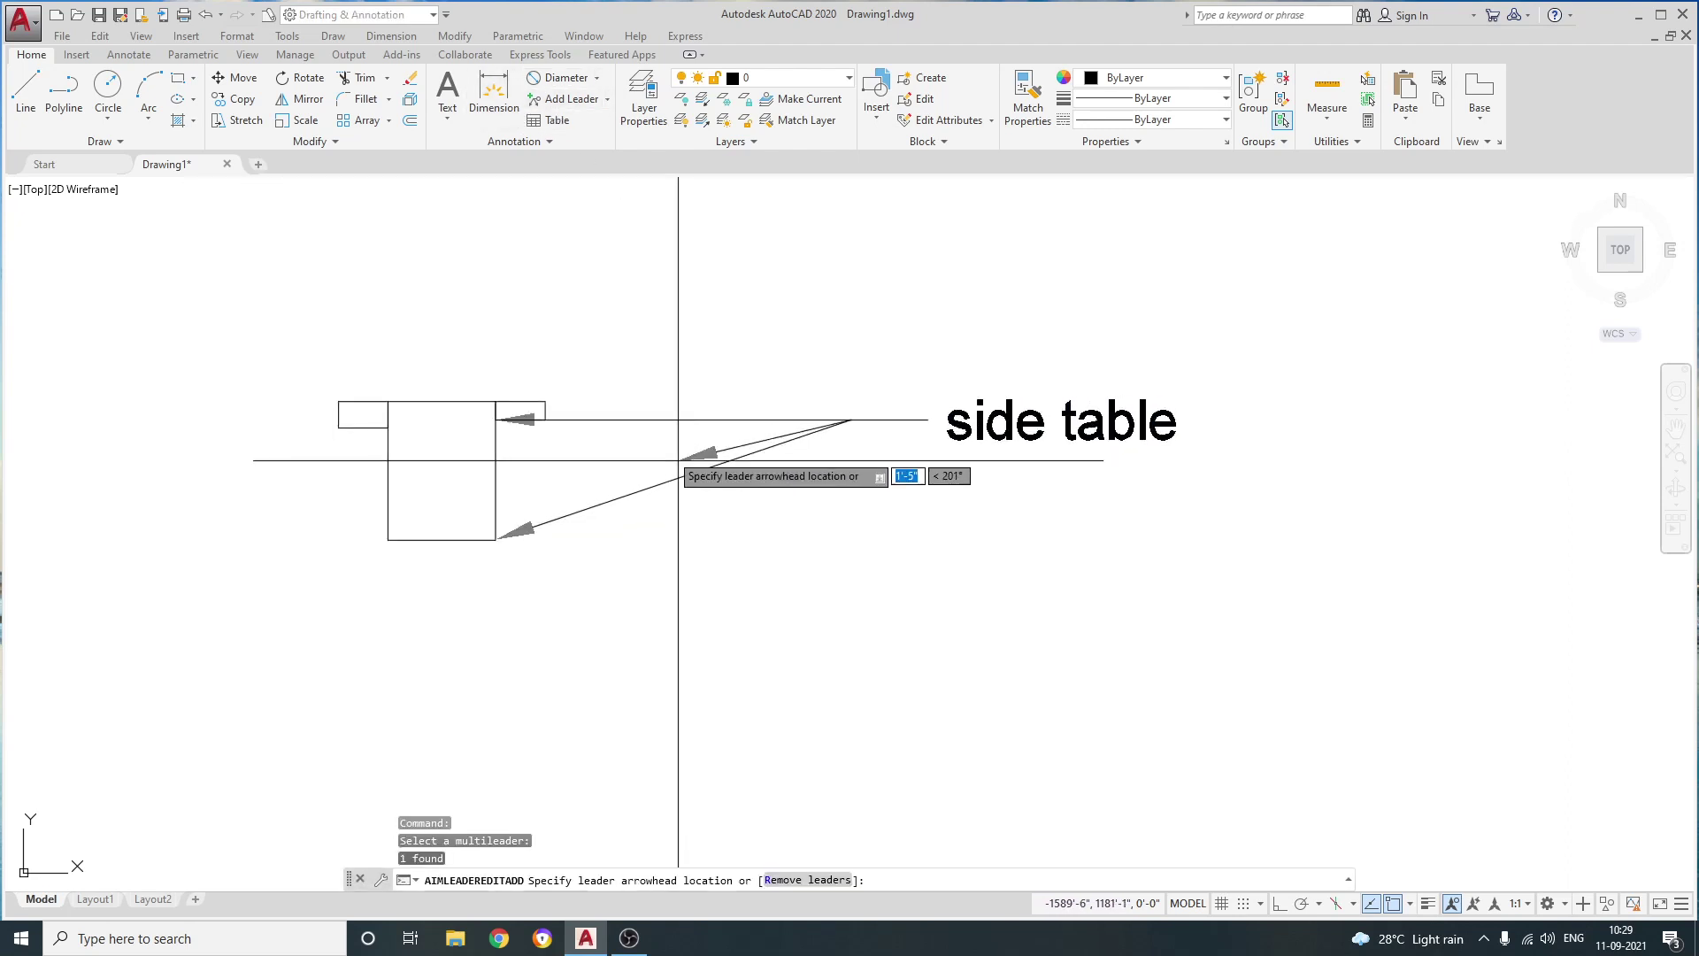
left_click(834, 278)
scroll(796, 376, "down", 4)
key("Escape")
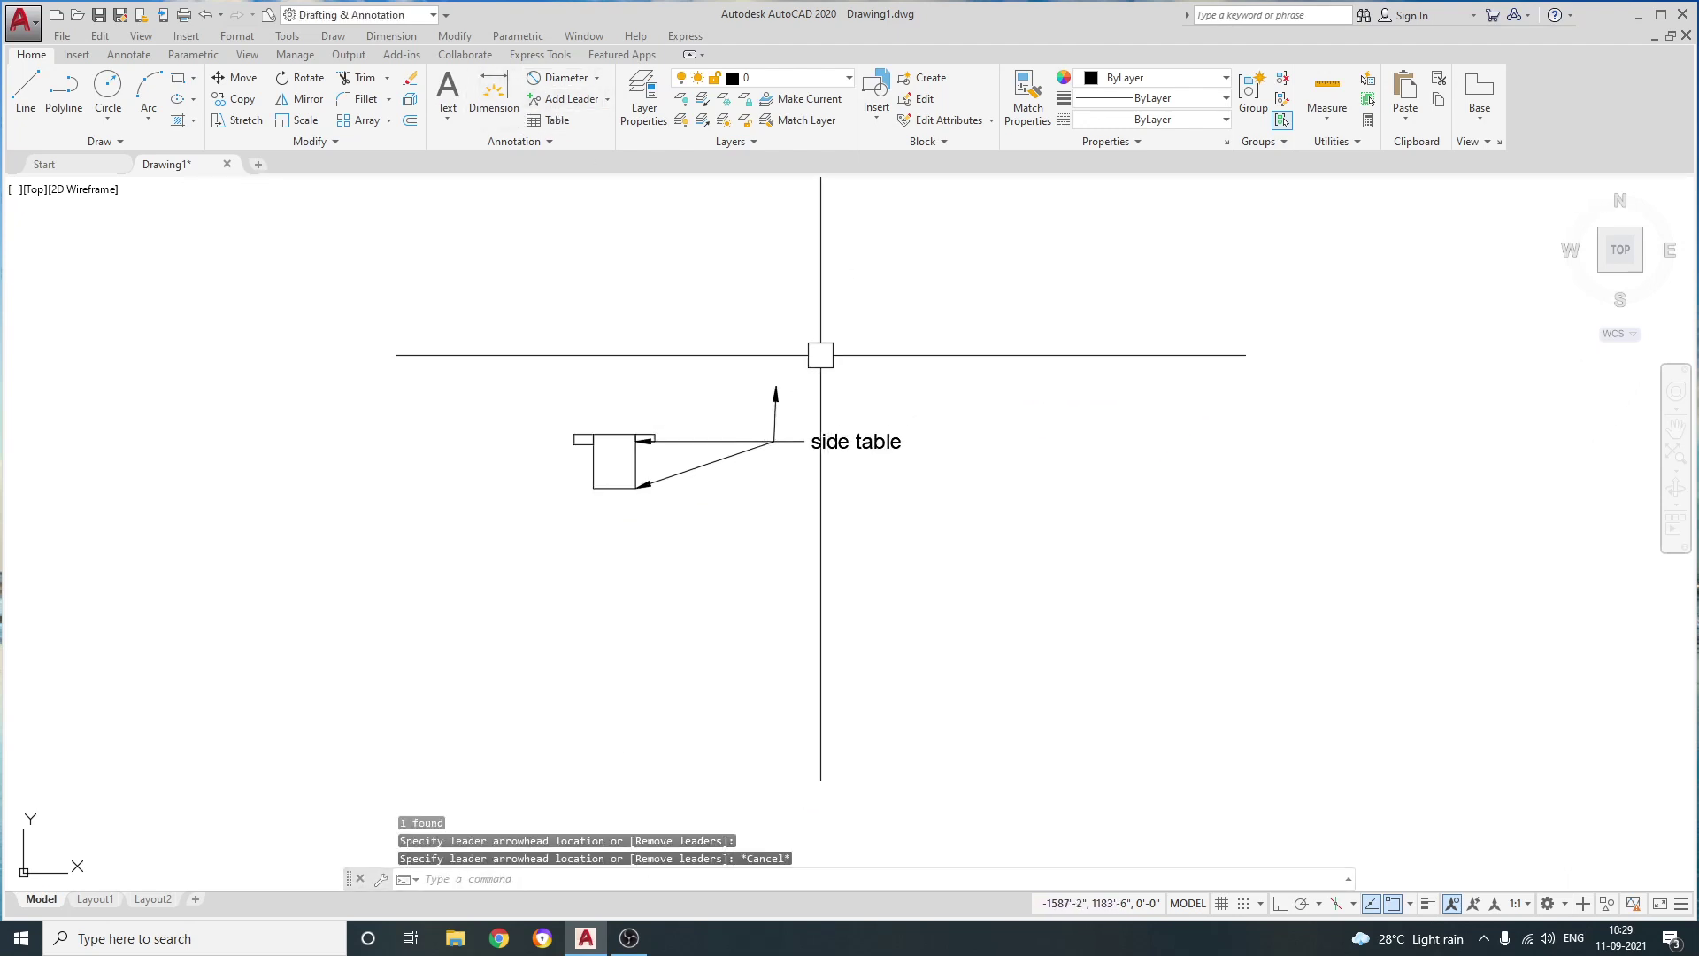
scroll(637, 434, "up", 3)
scroll(448, 481, "up", 2)
left_click(368, 322)
Copy the box drawing twice, placing one copy above and one below.
left_click(810, 650)
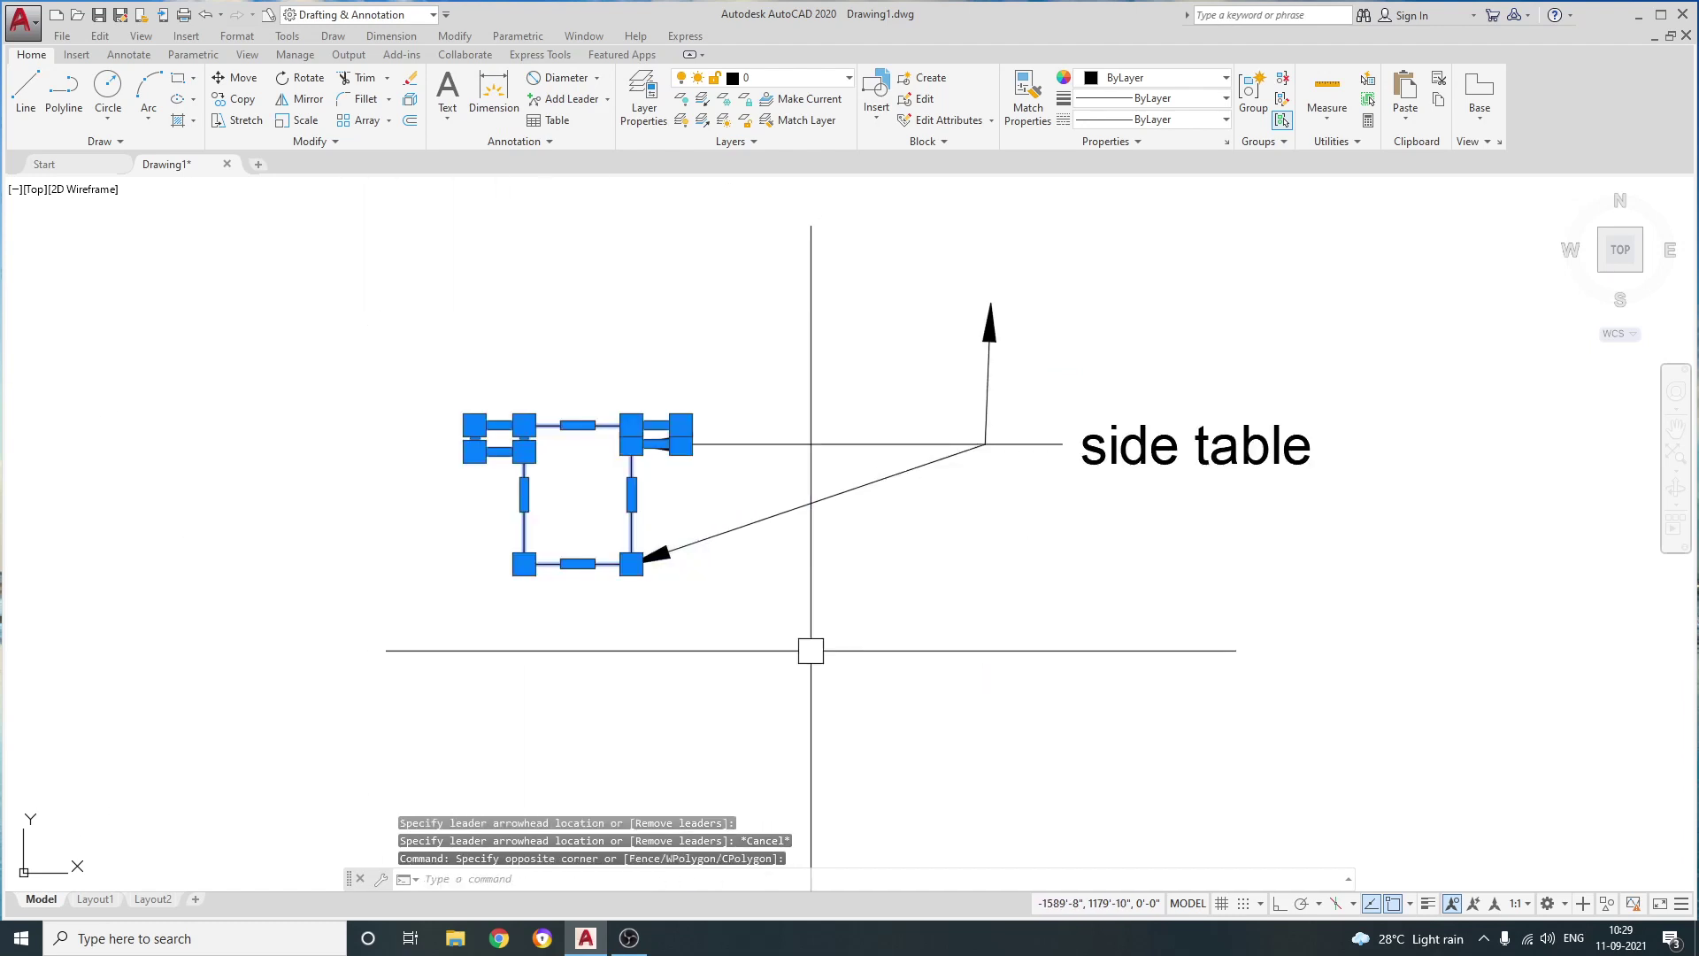
type("o")
key("Return")
left_click(569, 410)
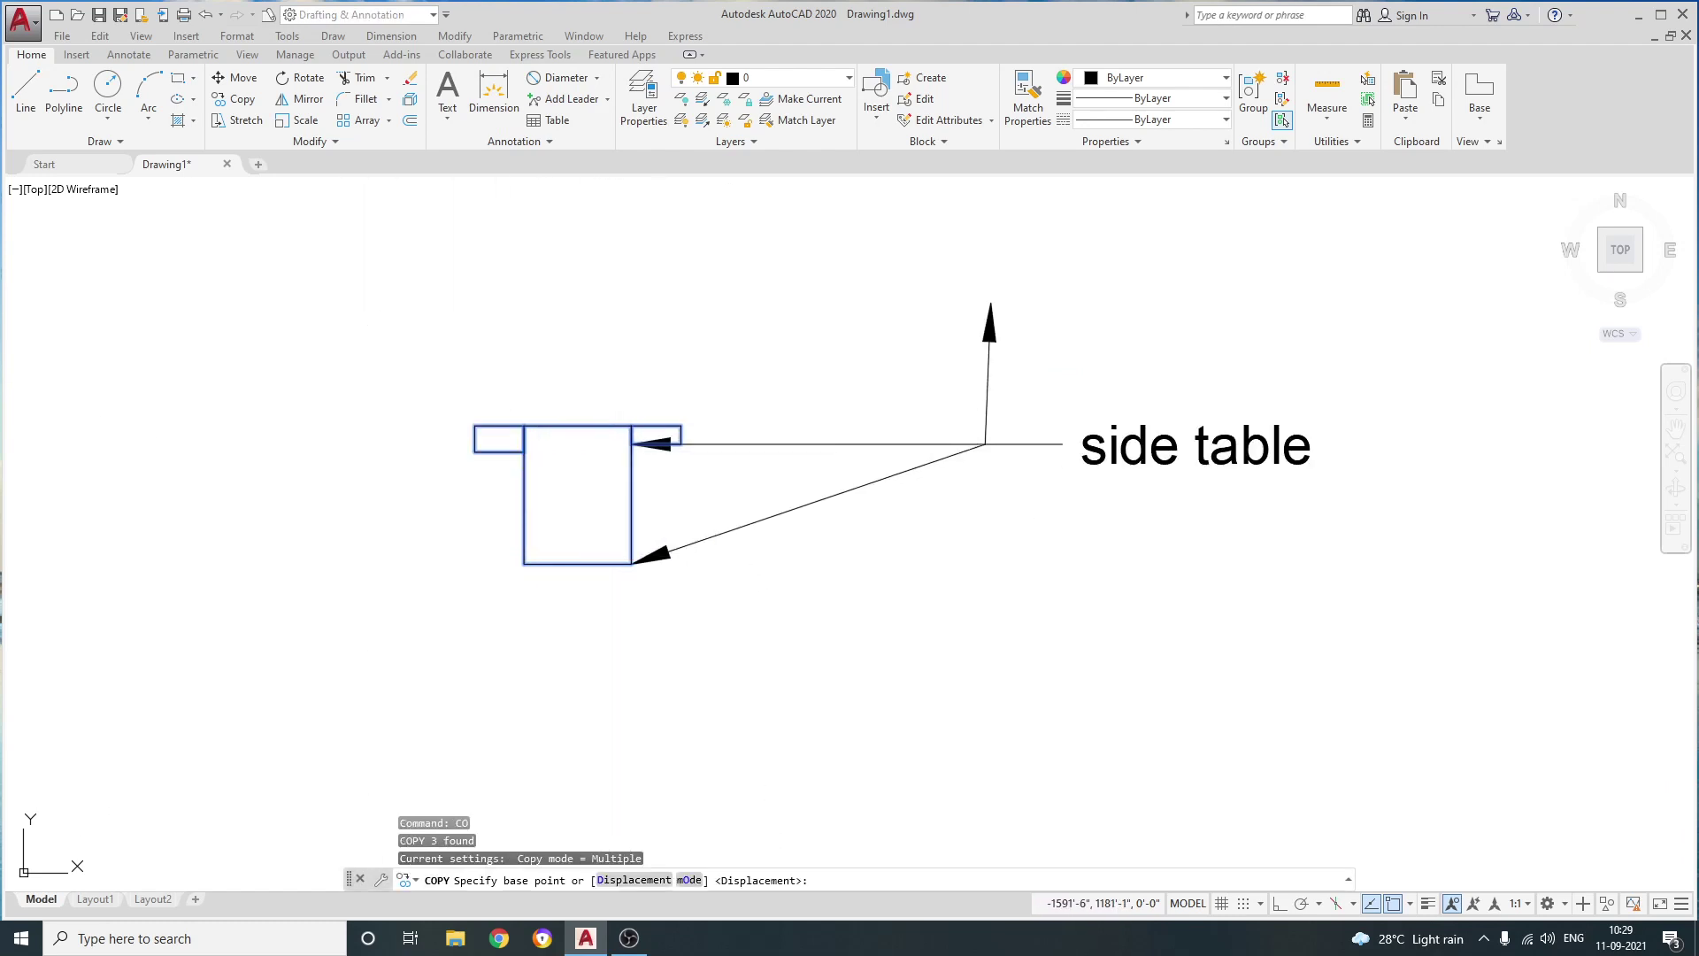
scroll(636, 543, "down", 3)
scroll(844, 397, "up", 2)
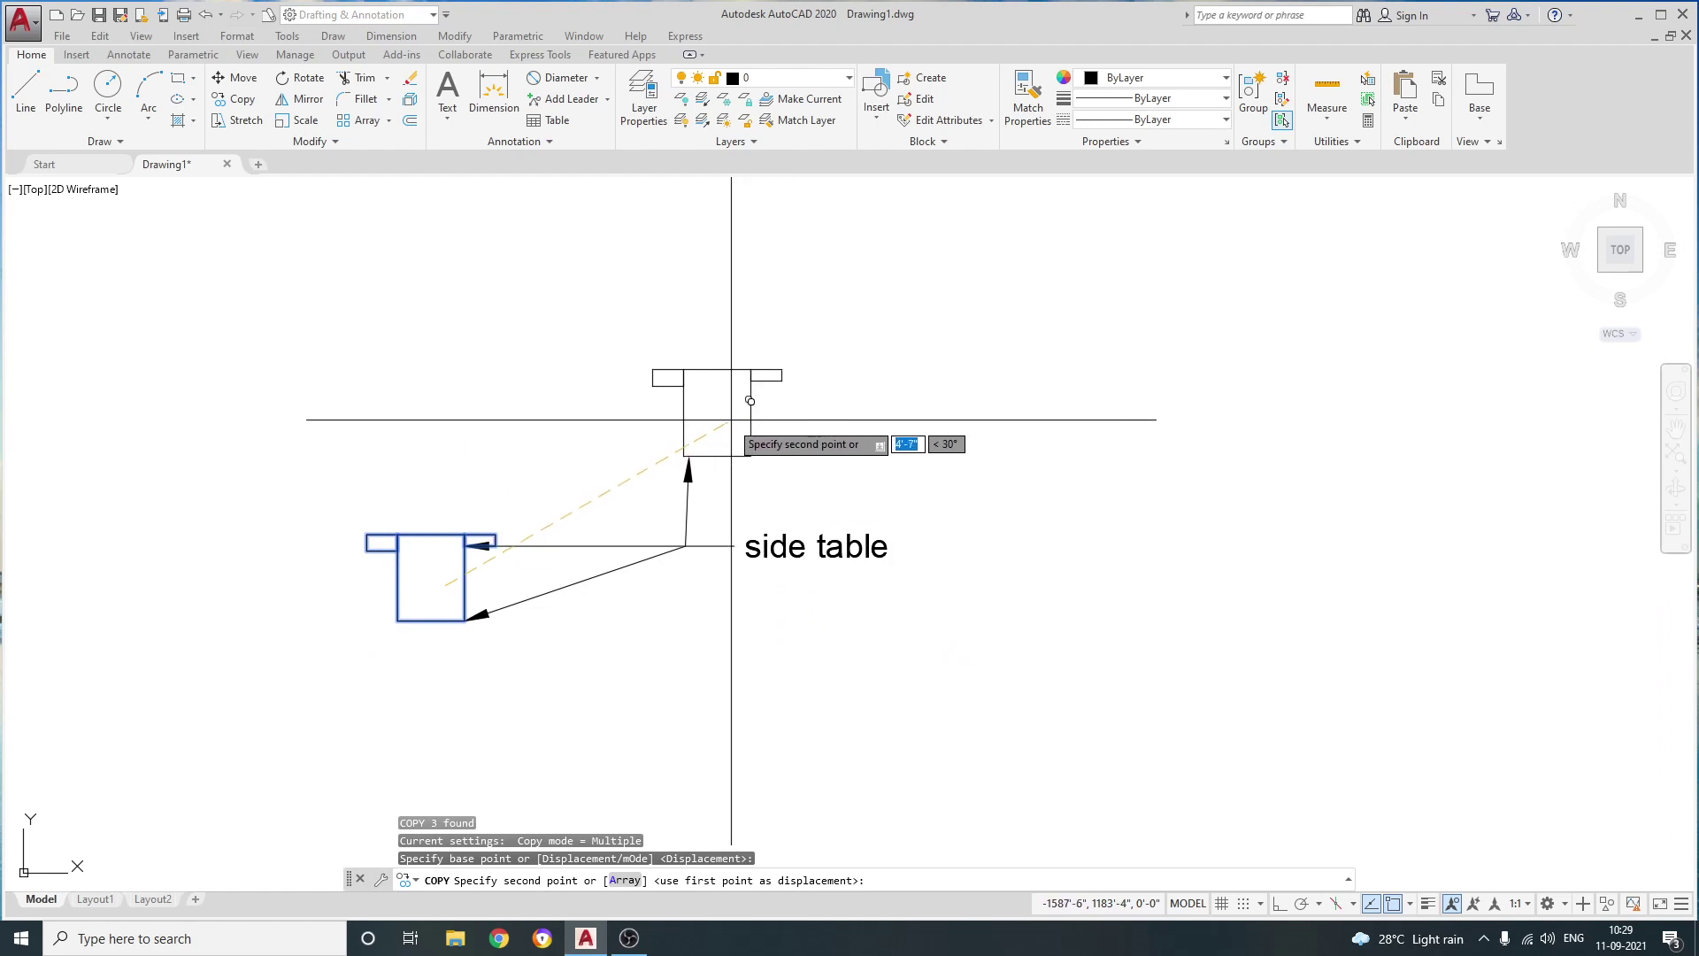
left_click(727, 422)
scroll(708, 531, "down", 2)
left_click(818, 450)
key("Escape")
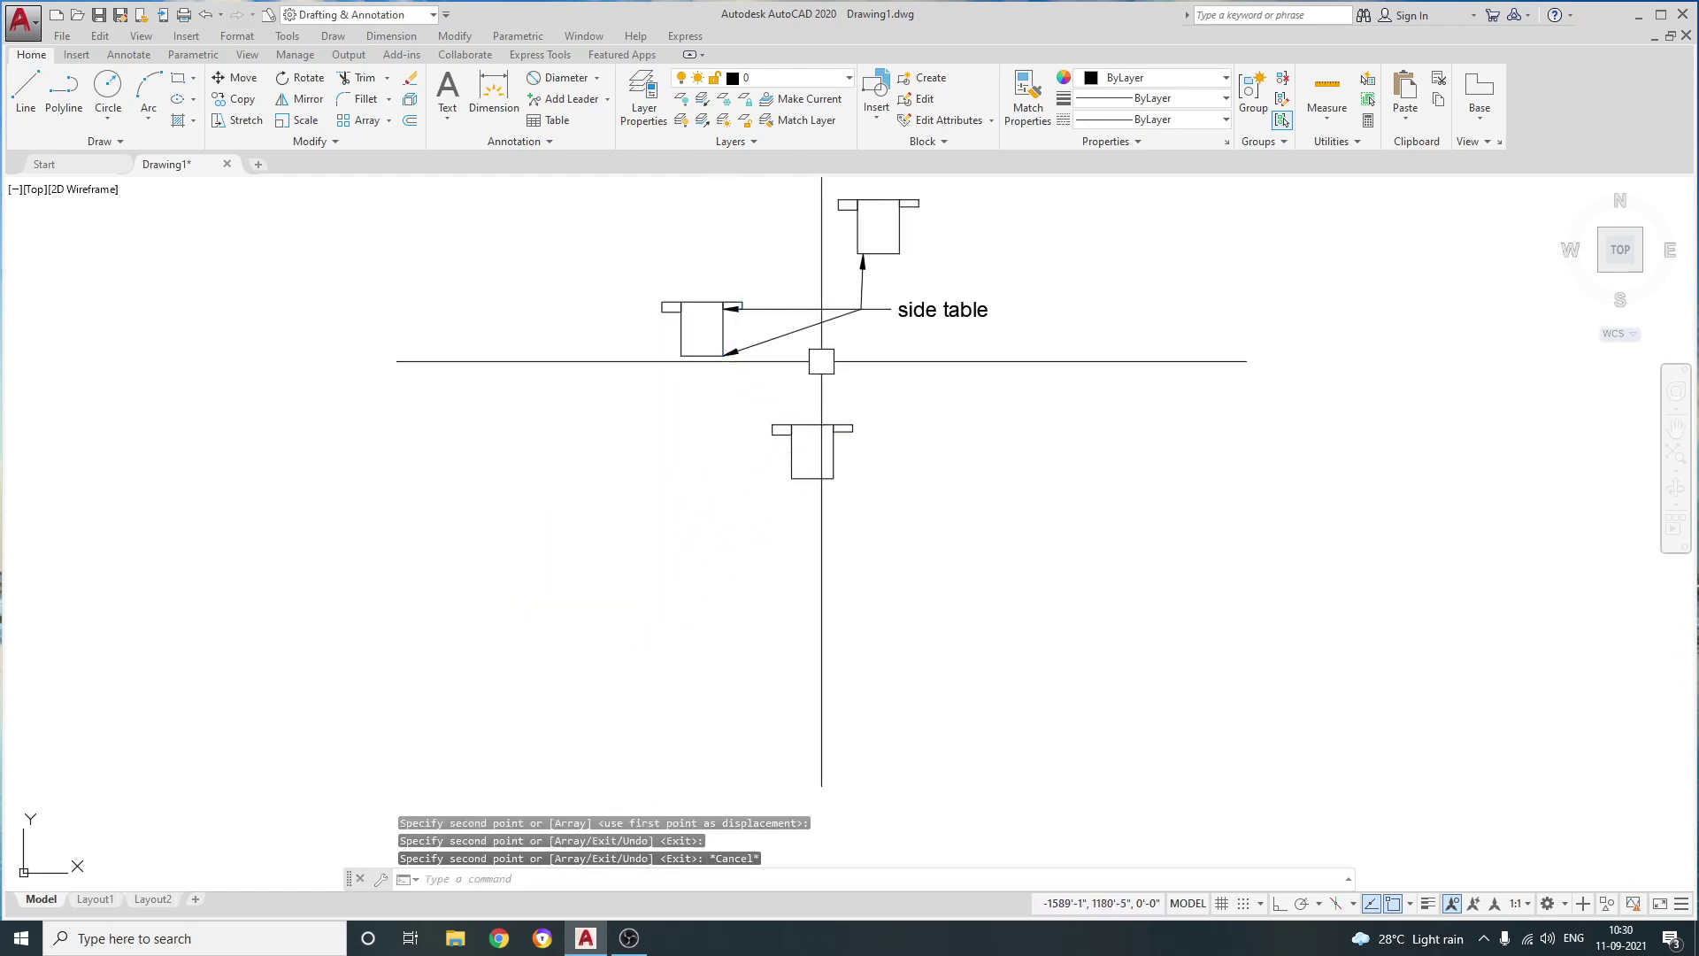
scroll(821, 358, "up", 2)
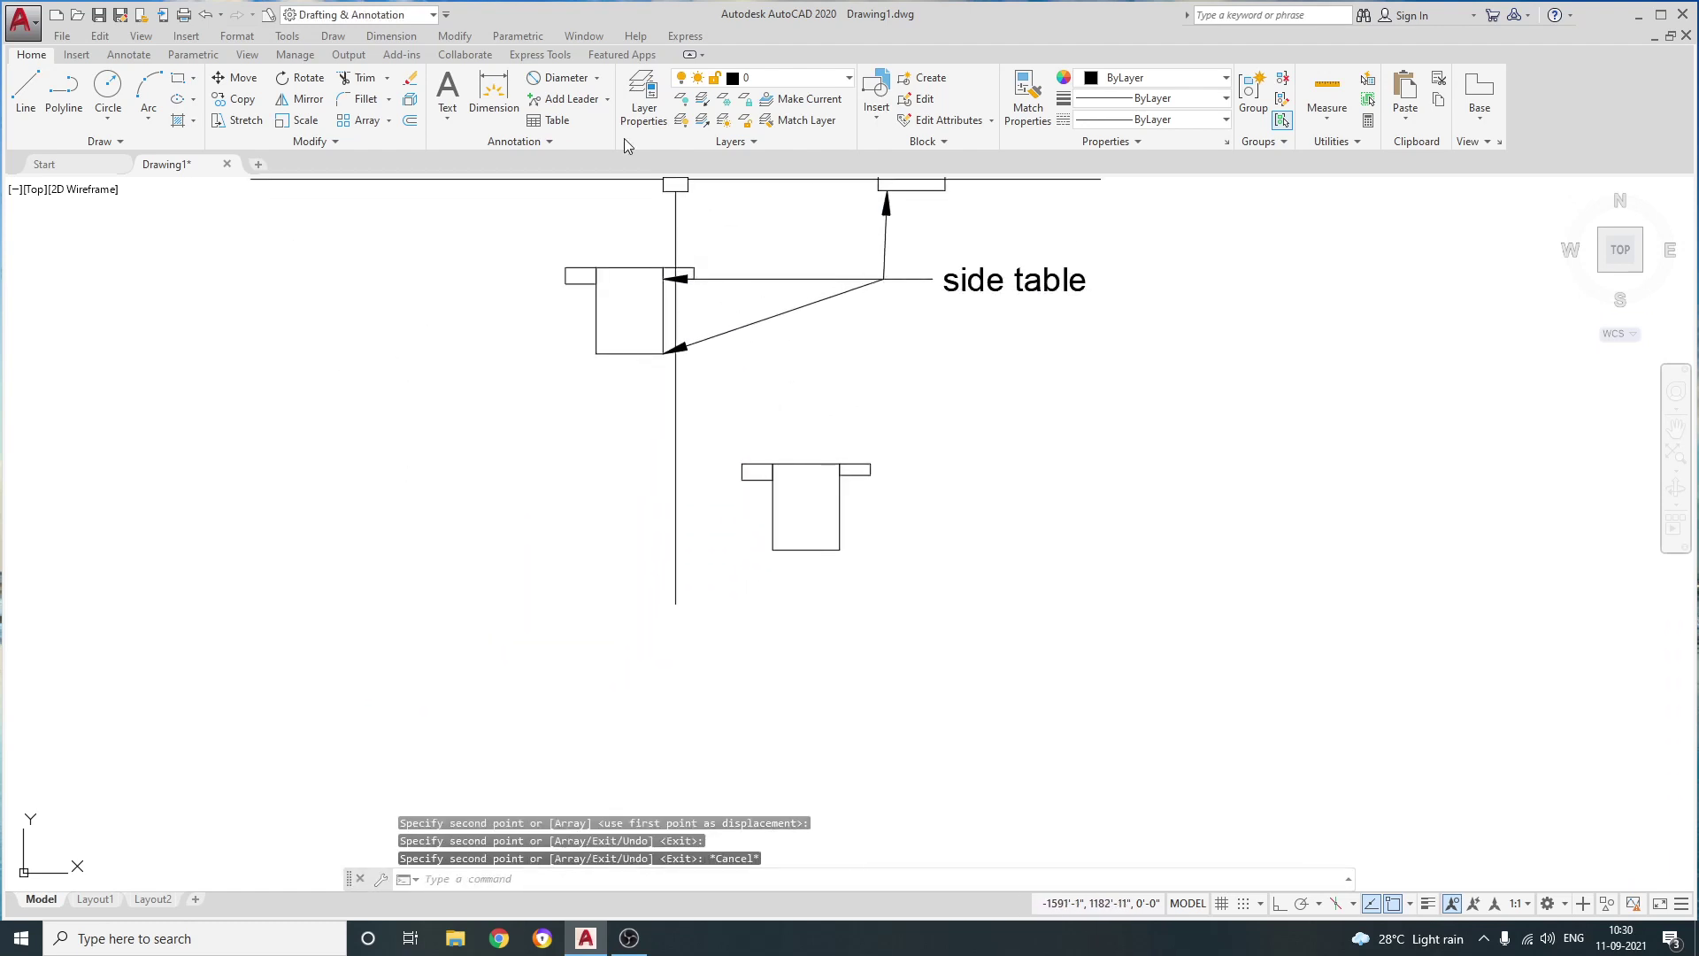
Add a third leader arrow from the side table callout to the lower table.
left_click(567, 103)
left_click(761, 319)
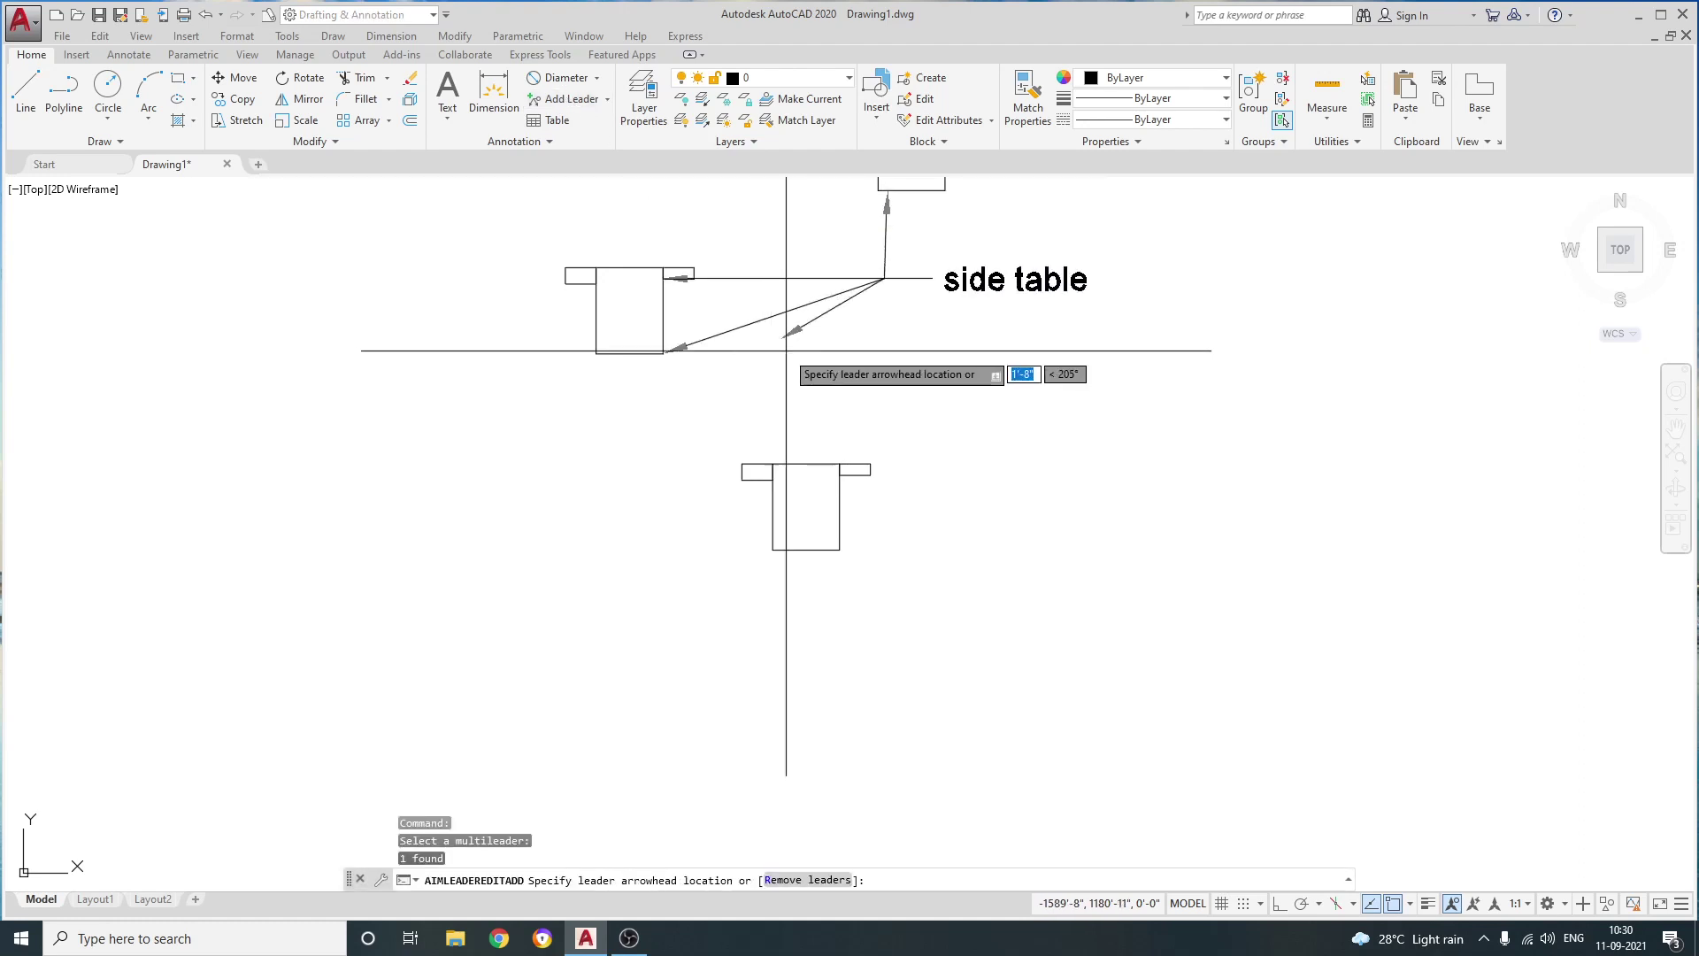
key("Escape")
scroll(885, 443, "down", 2)
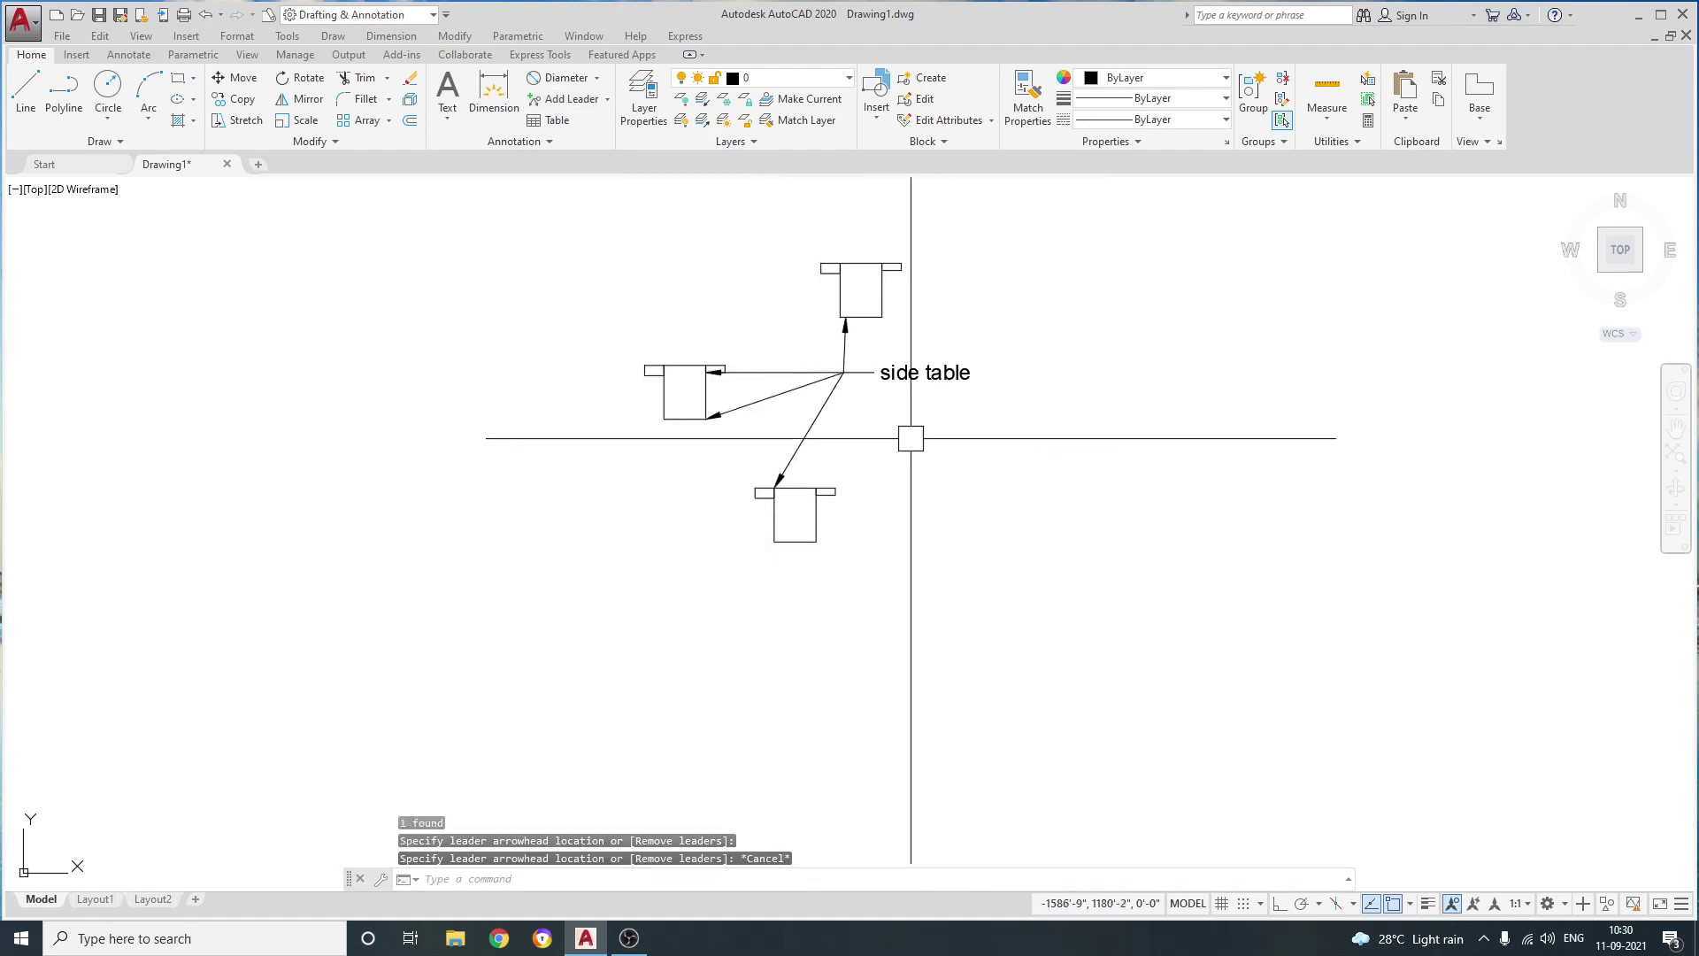
scroll(899, 416, "up", 1)
scroll(925, 388, "up", 2)
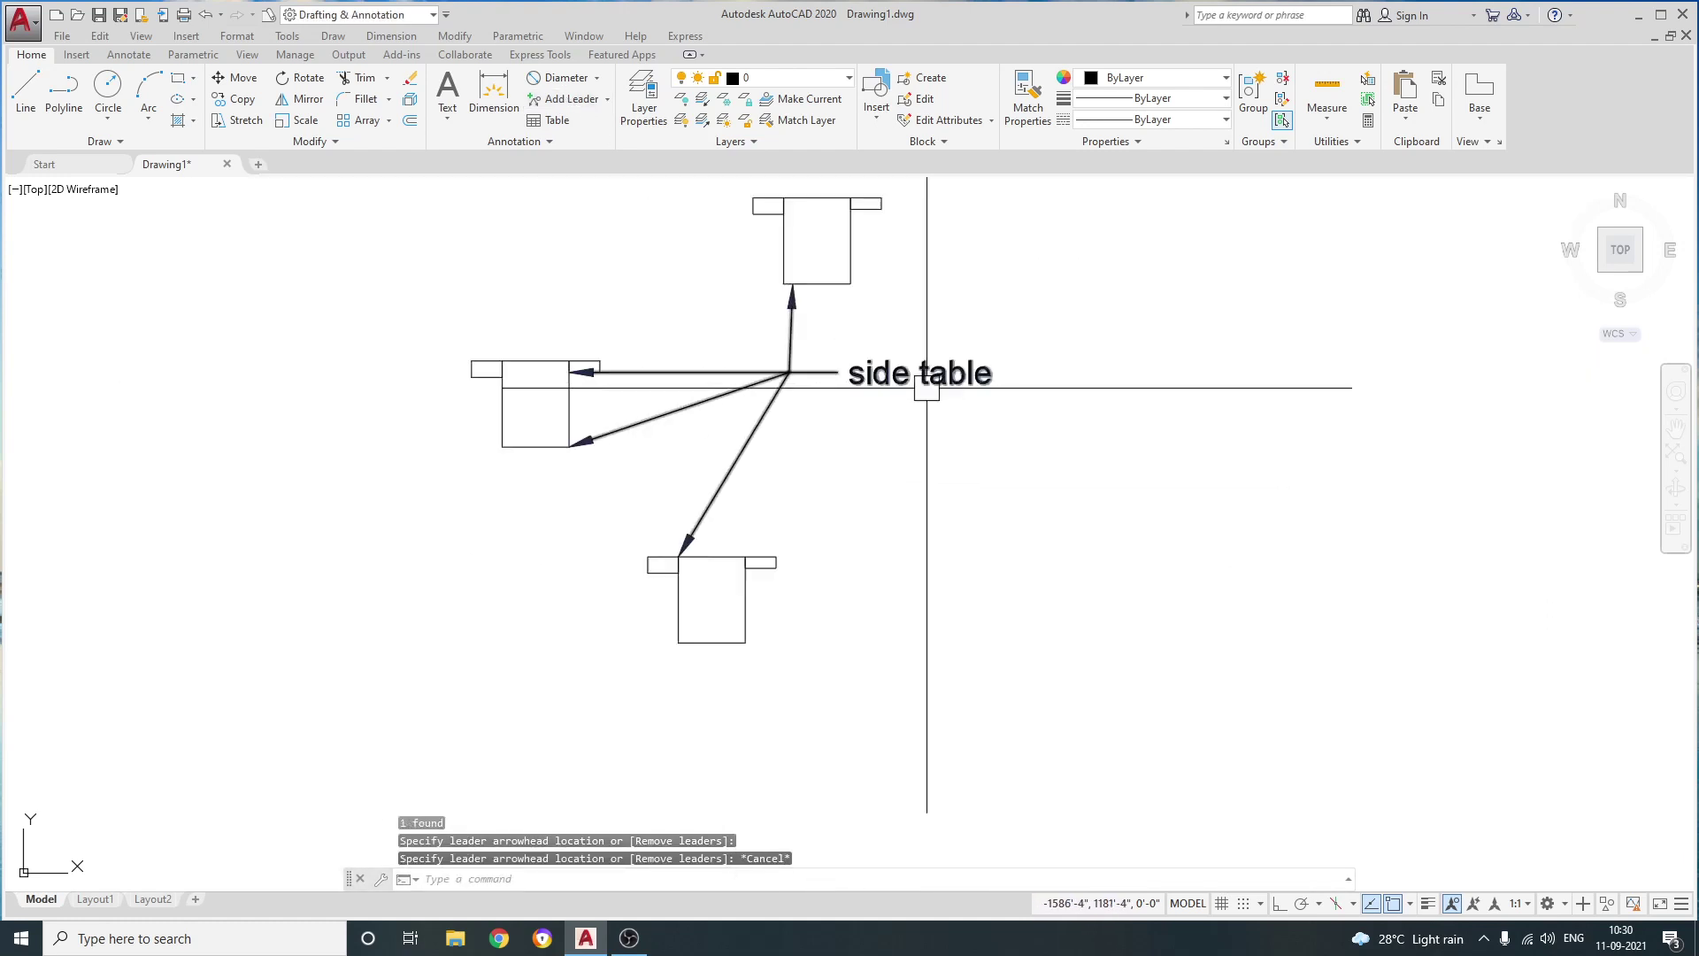
Change the callout label text from 'side table' to 'bed'.
double_click(927, 389)
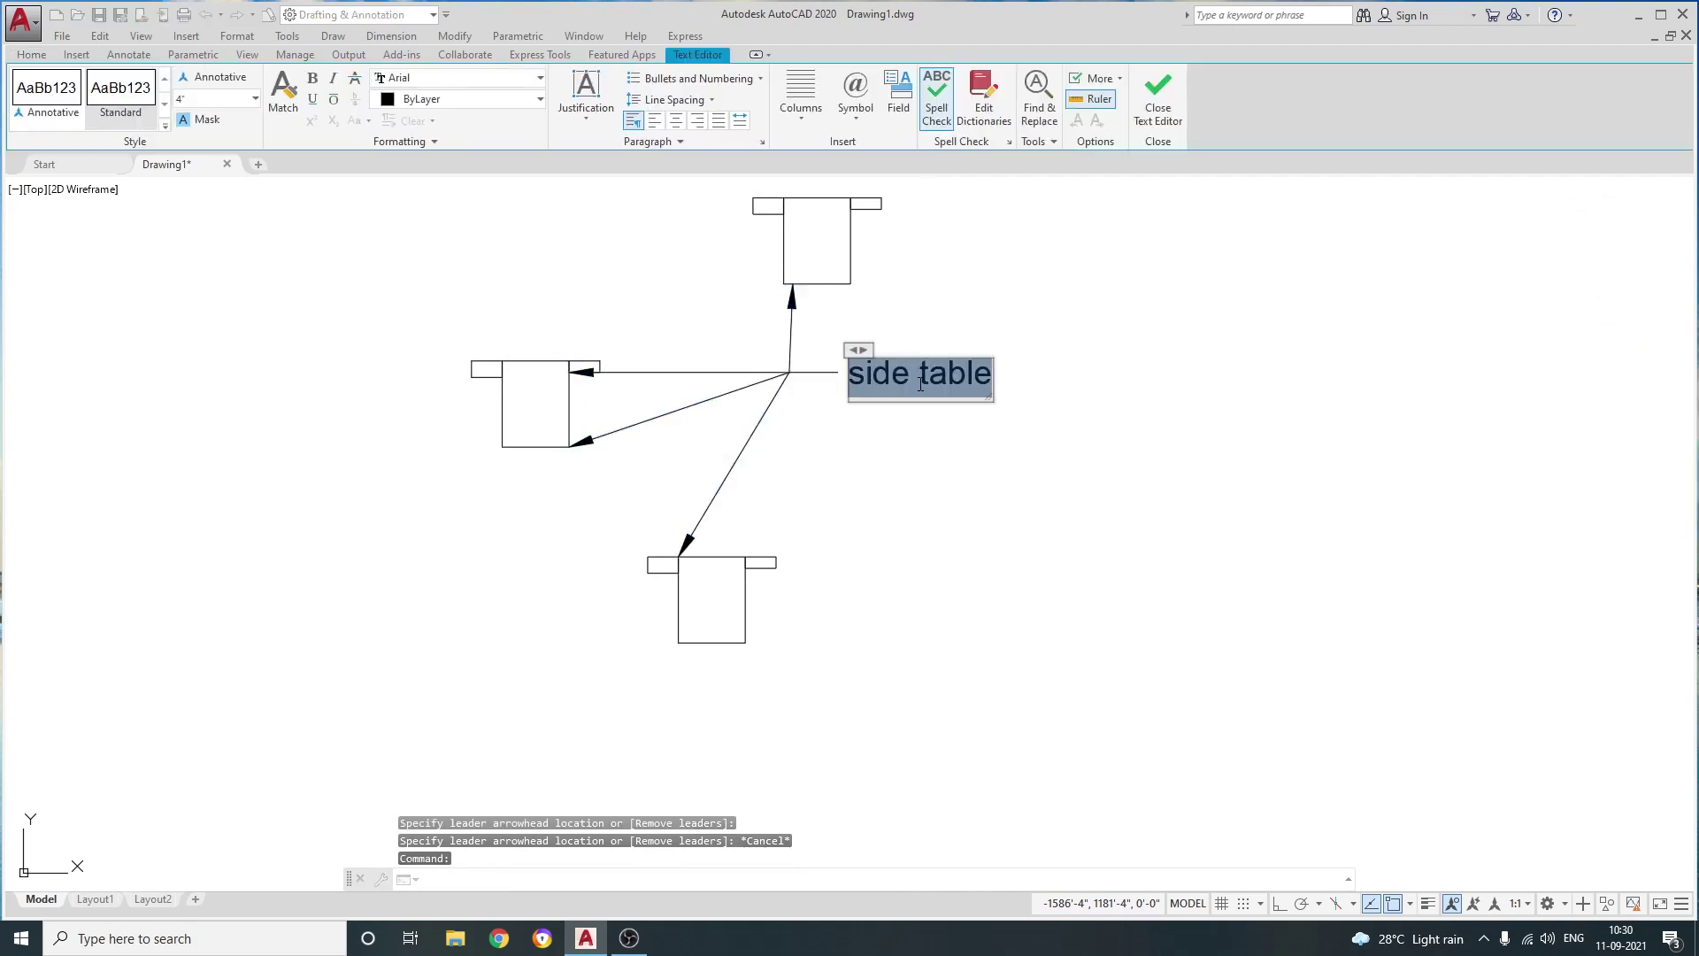
type("bed")
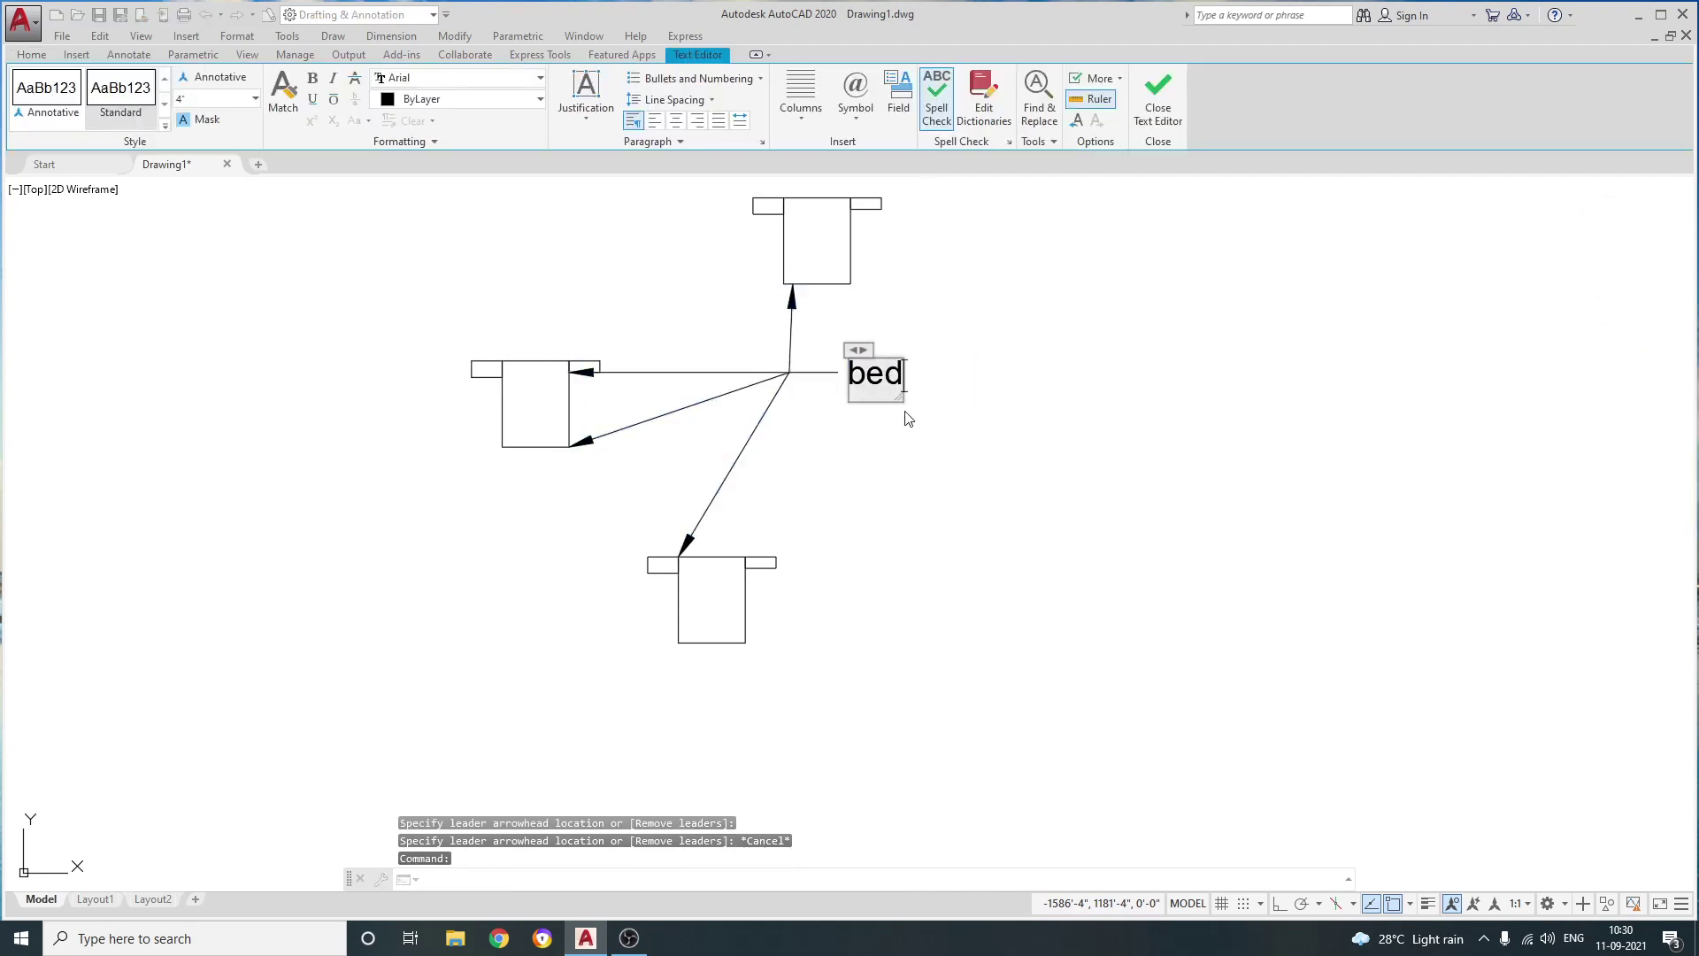
left_click(899, 425)
scroll(891, 446, "down", 2)
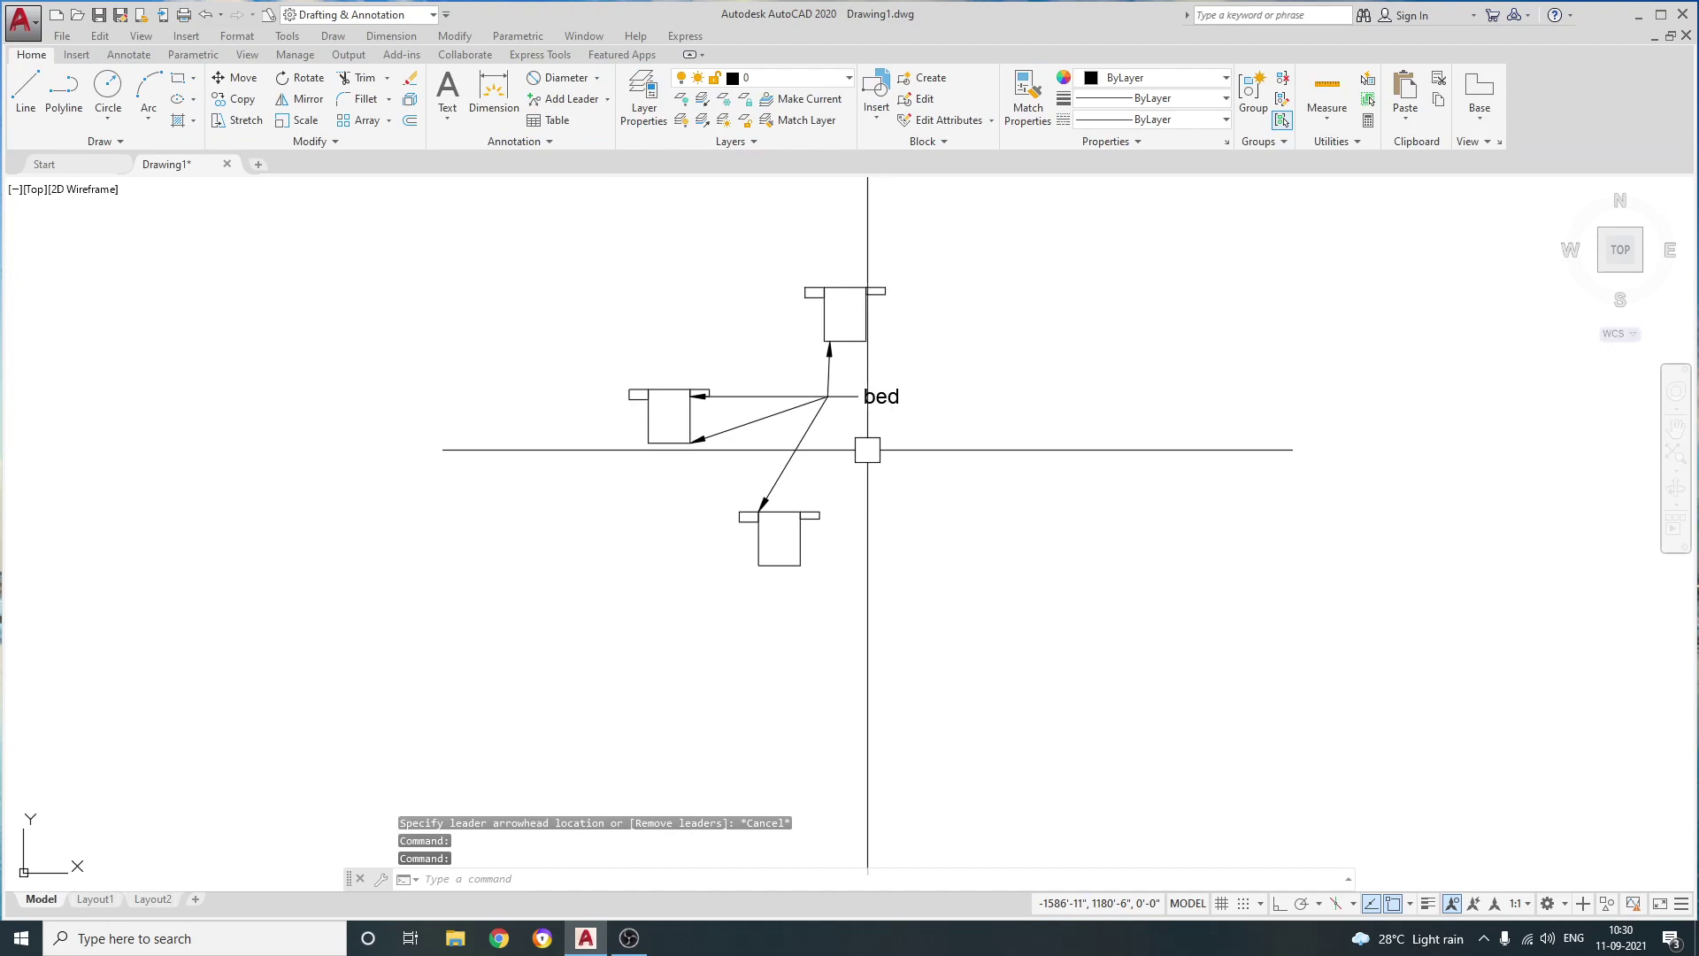
scroll(778, 531, "down", 2)
scroll(778, 531, "up", 2)
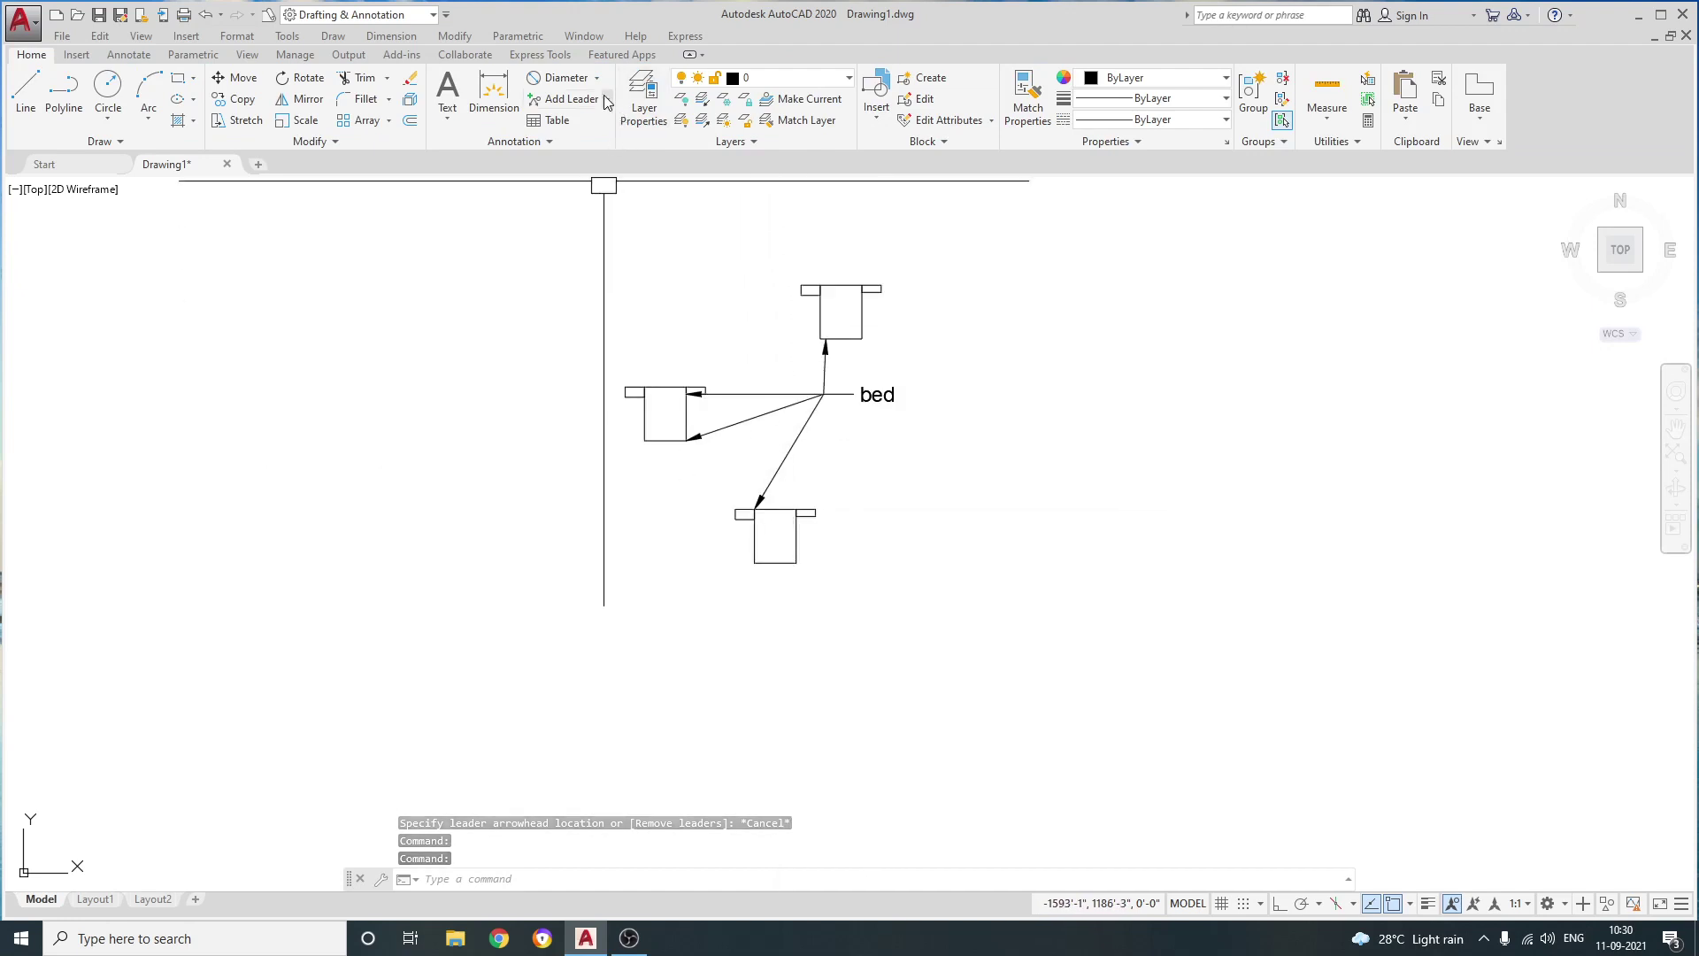
Remove the bed callout's leader arrow pointing to the lower table.
left_click(605, 98)
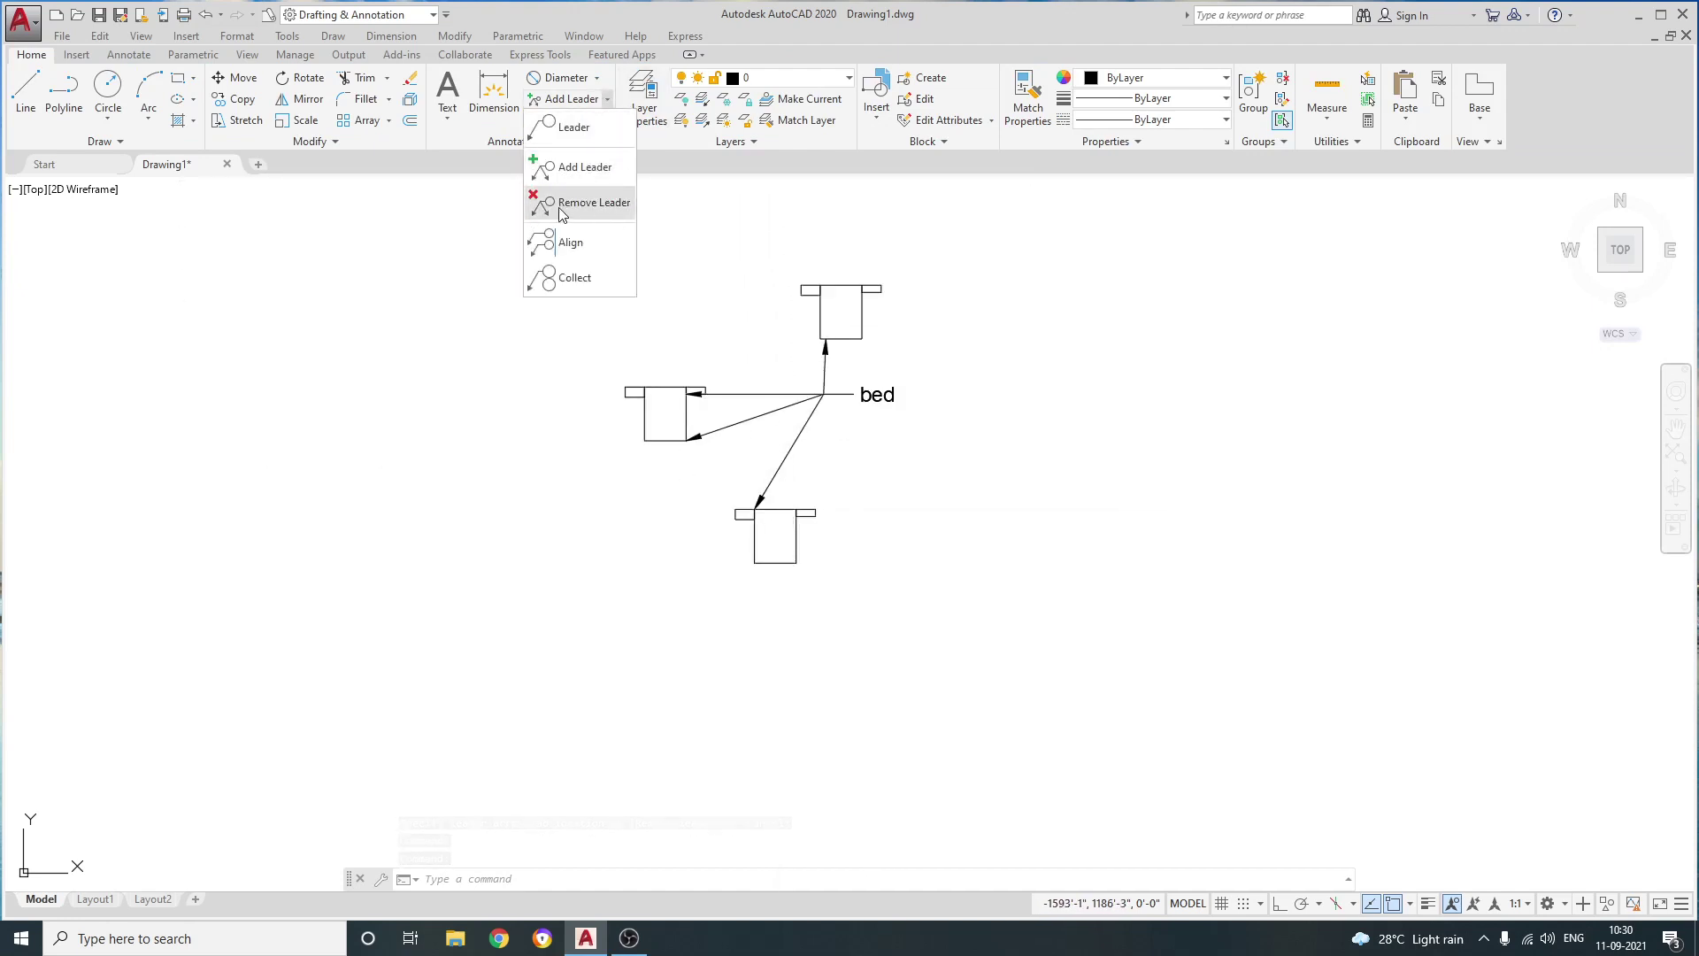
left_click(559, 207)
scroll(828, 498, "up", 2)
scroll(827, 497, "up", 2)
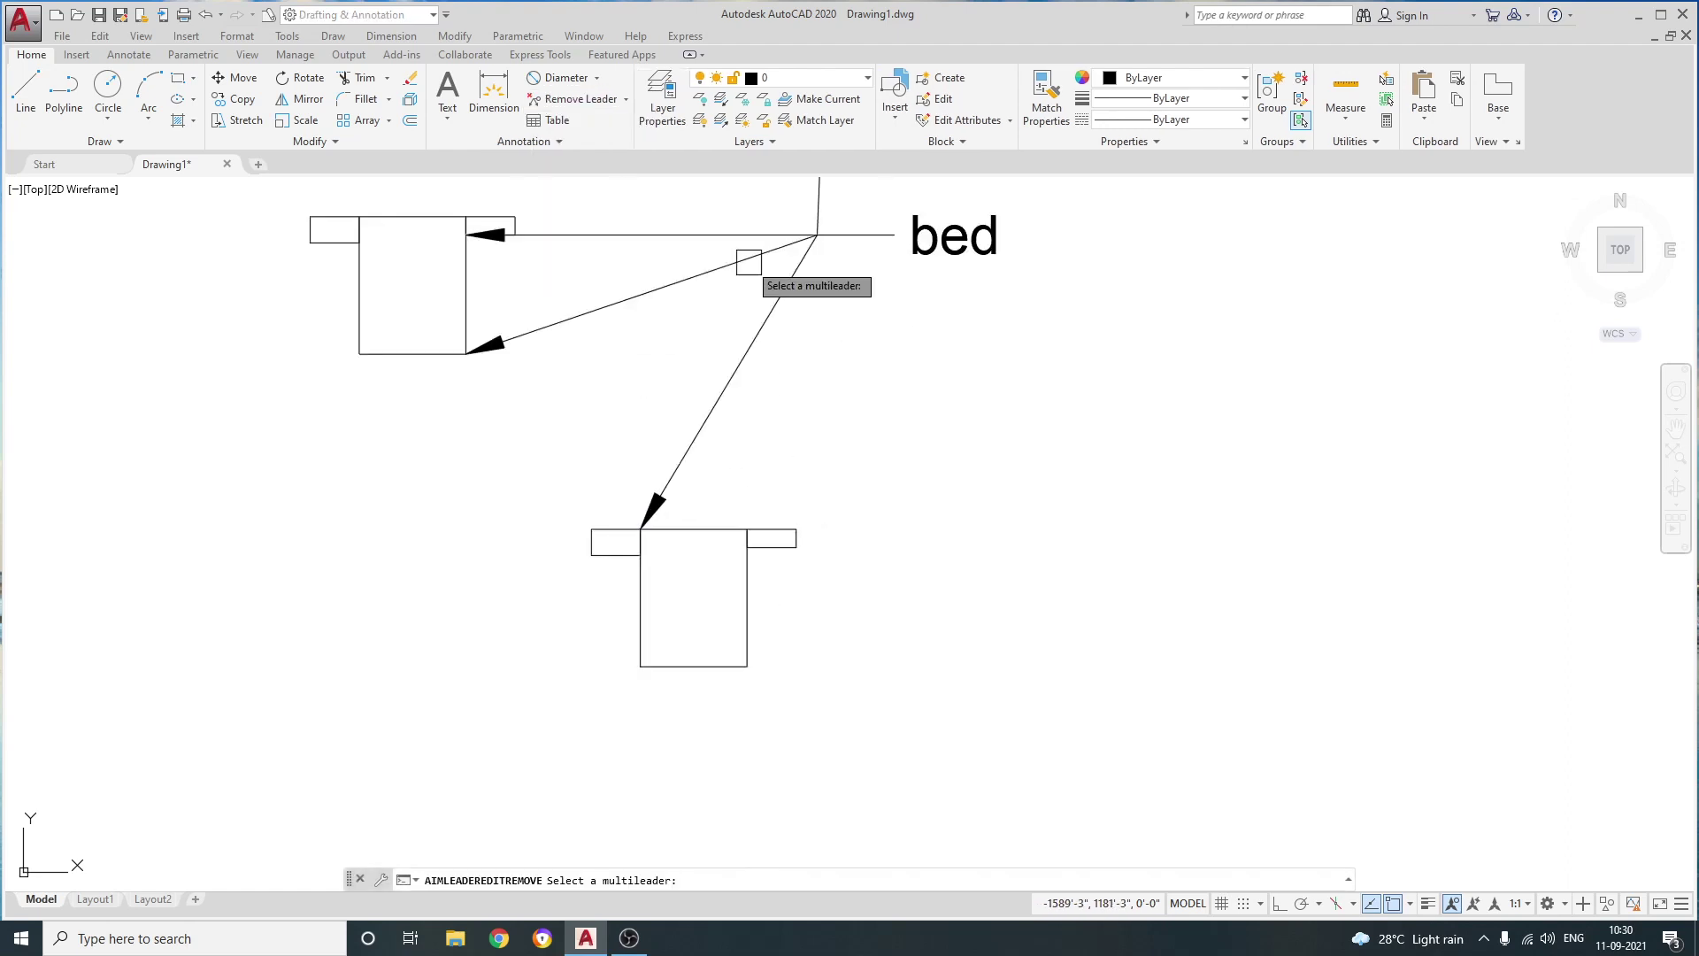
scroll(850, 372, "down", 2)
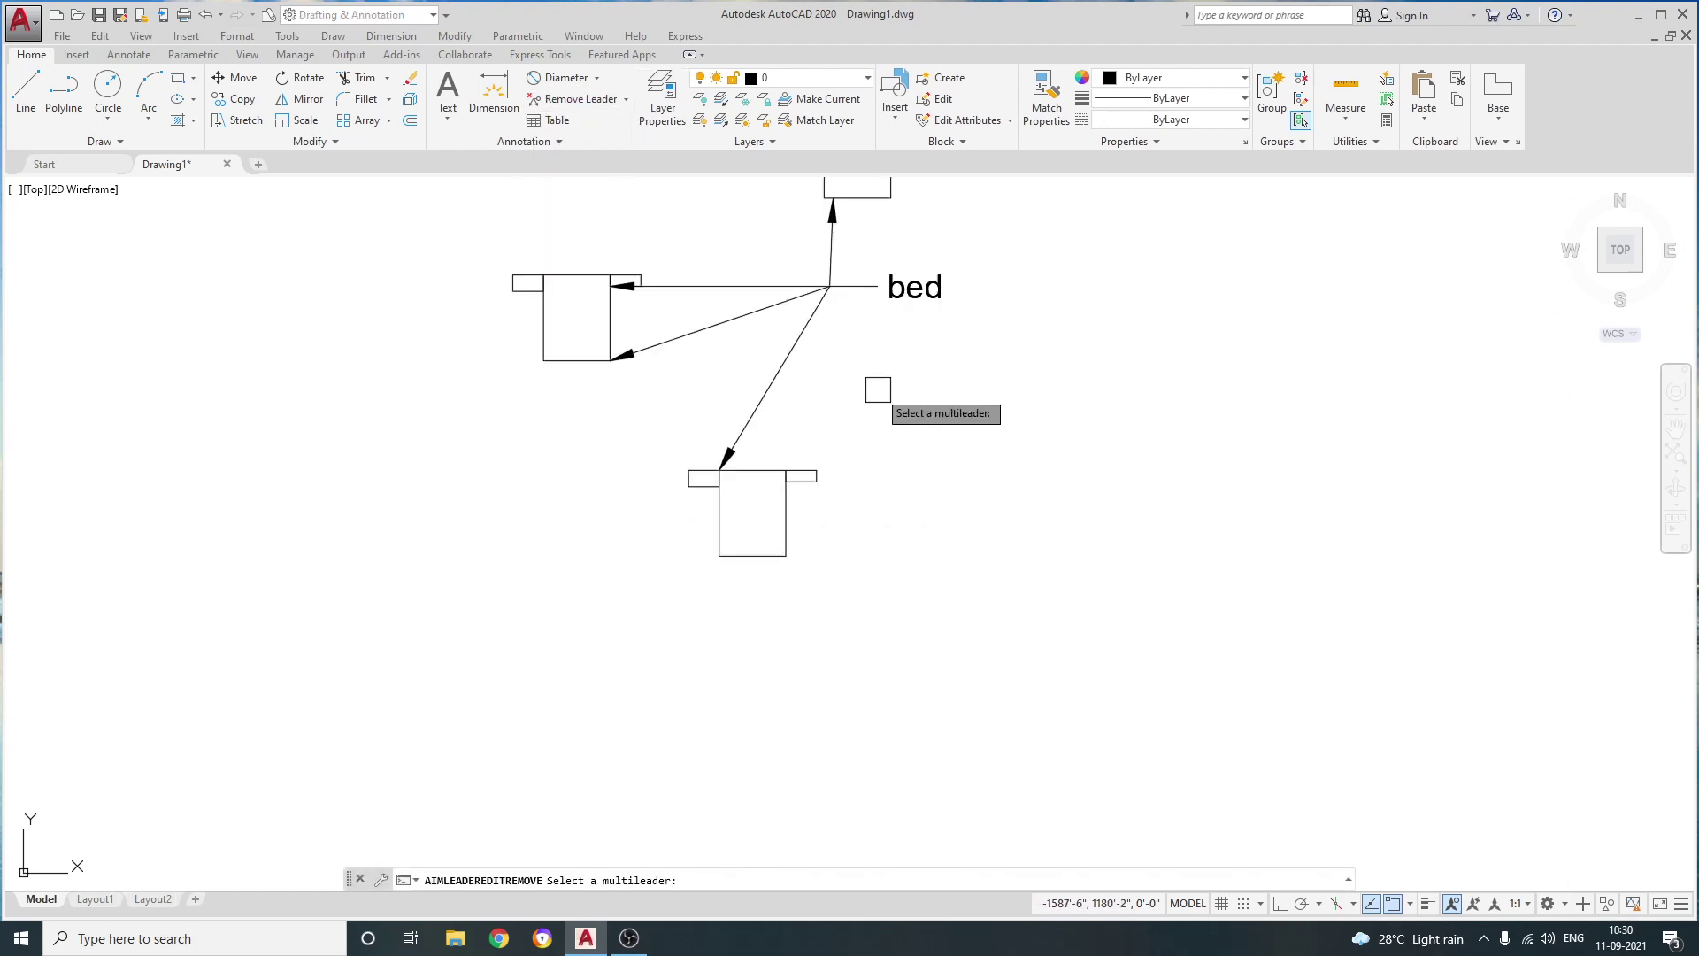
scroll(823, 380, "down", 2)
scroll(801, 345, "up", 2)
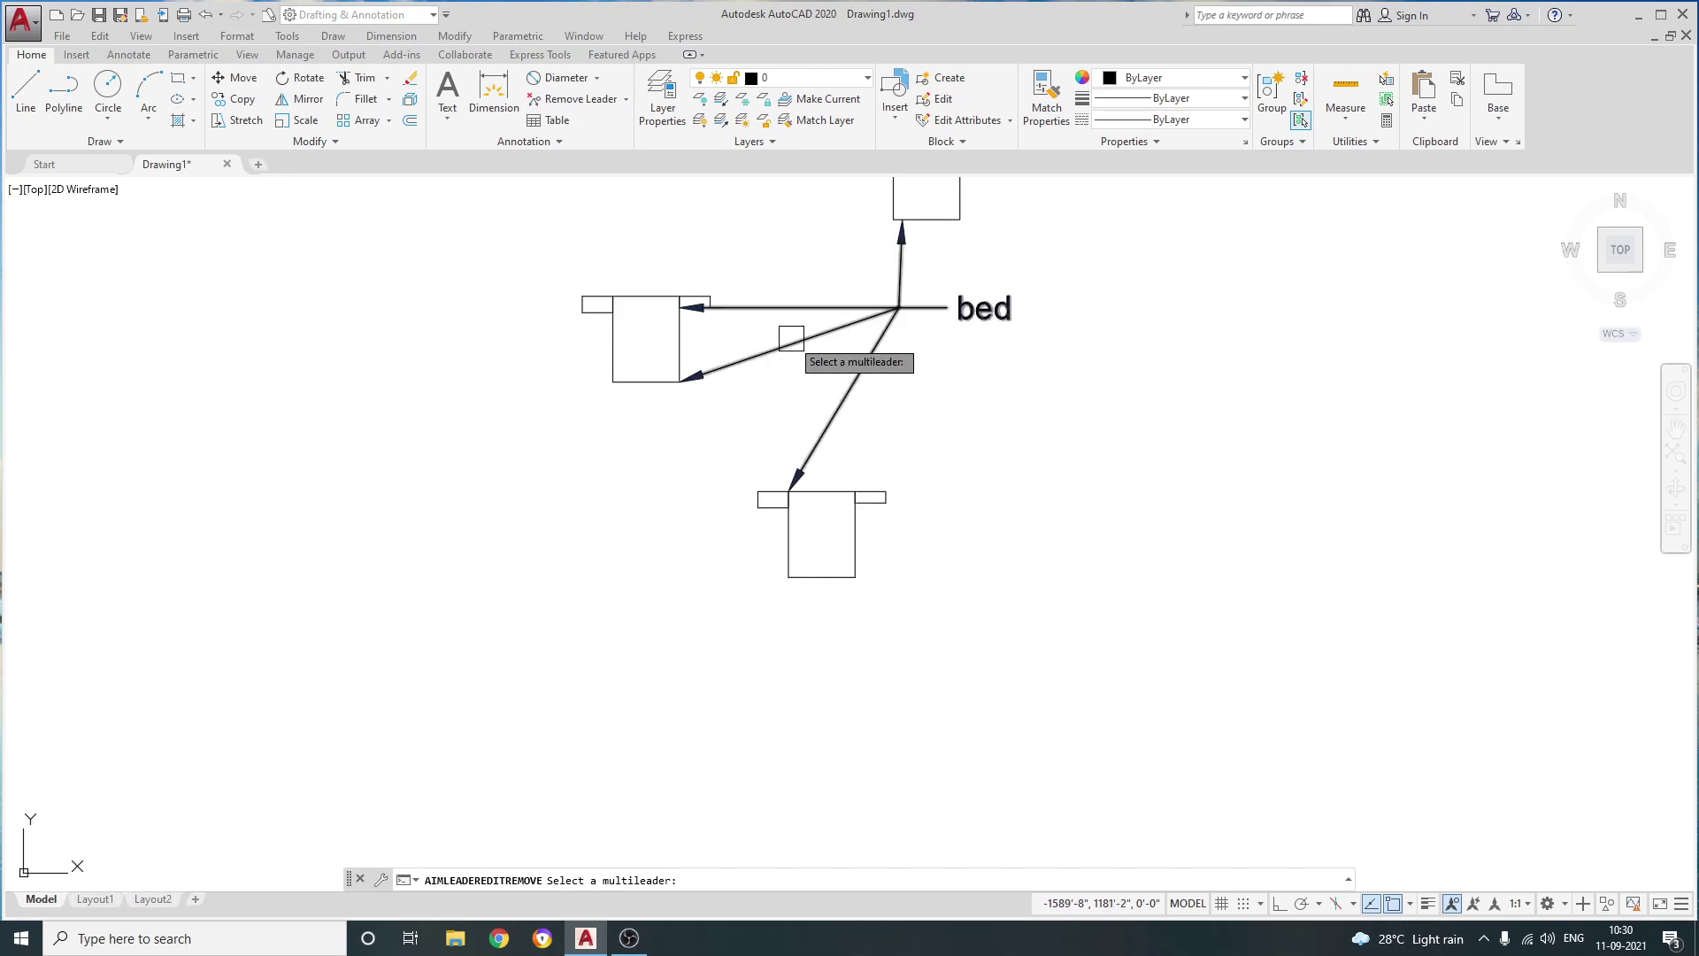
left_click(791, 338)
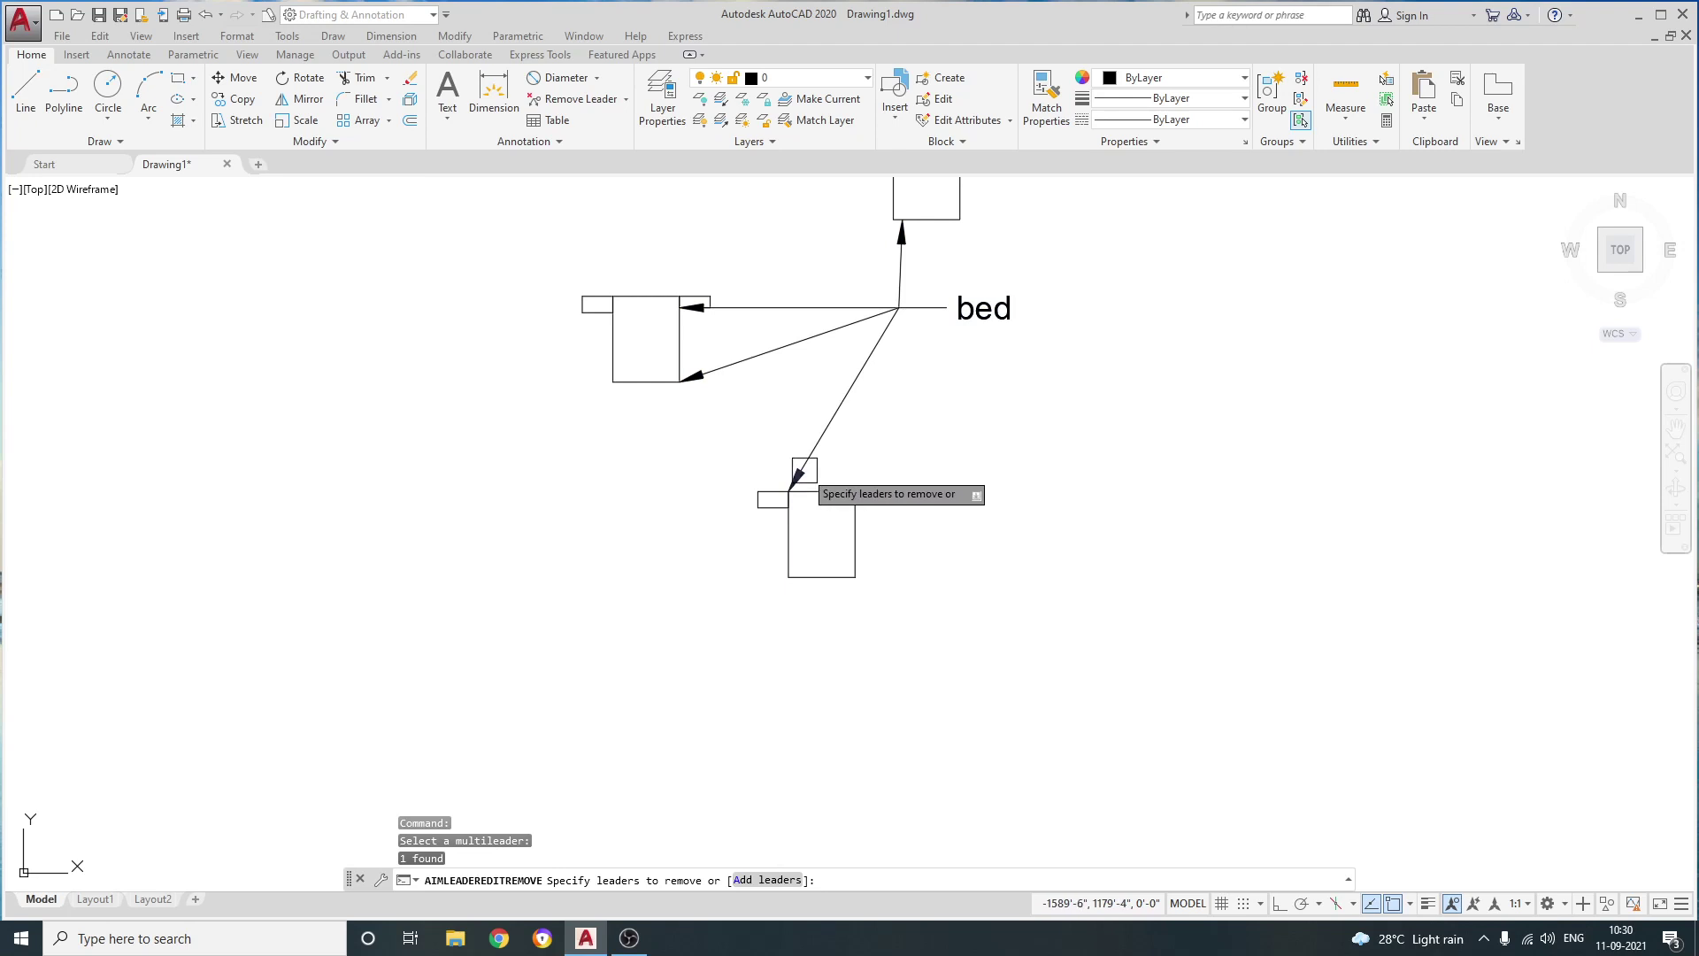
left_click(797, 476)
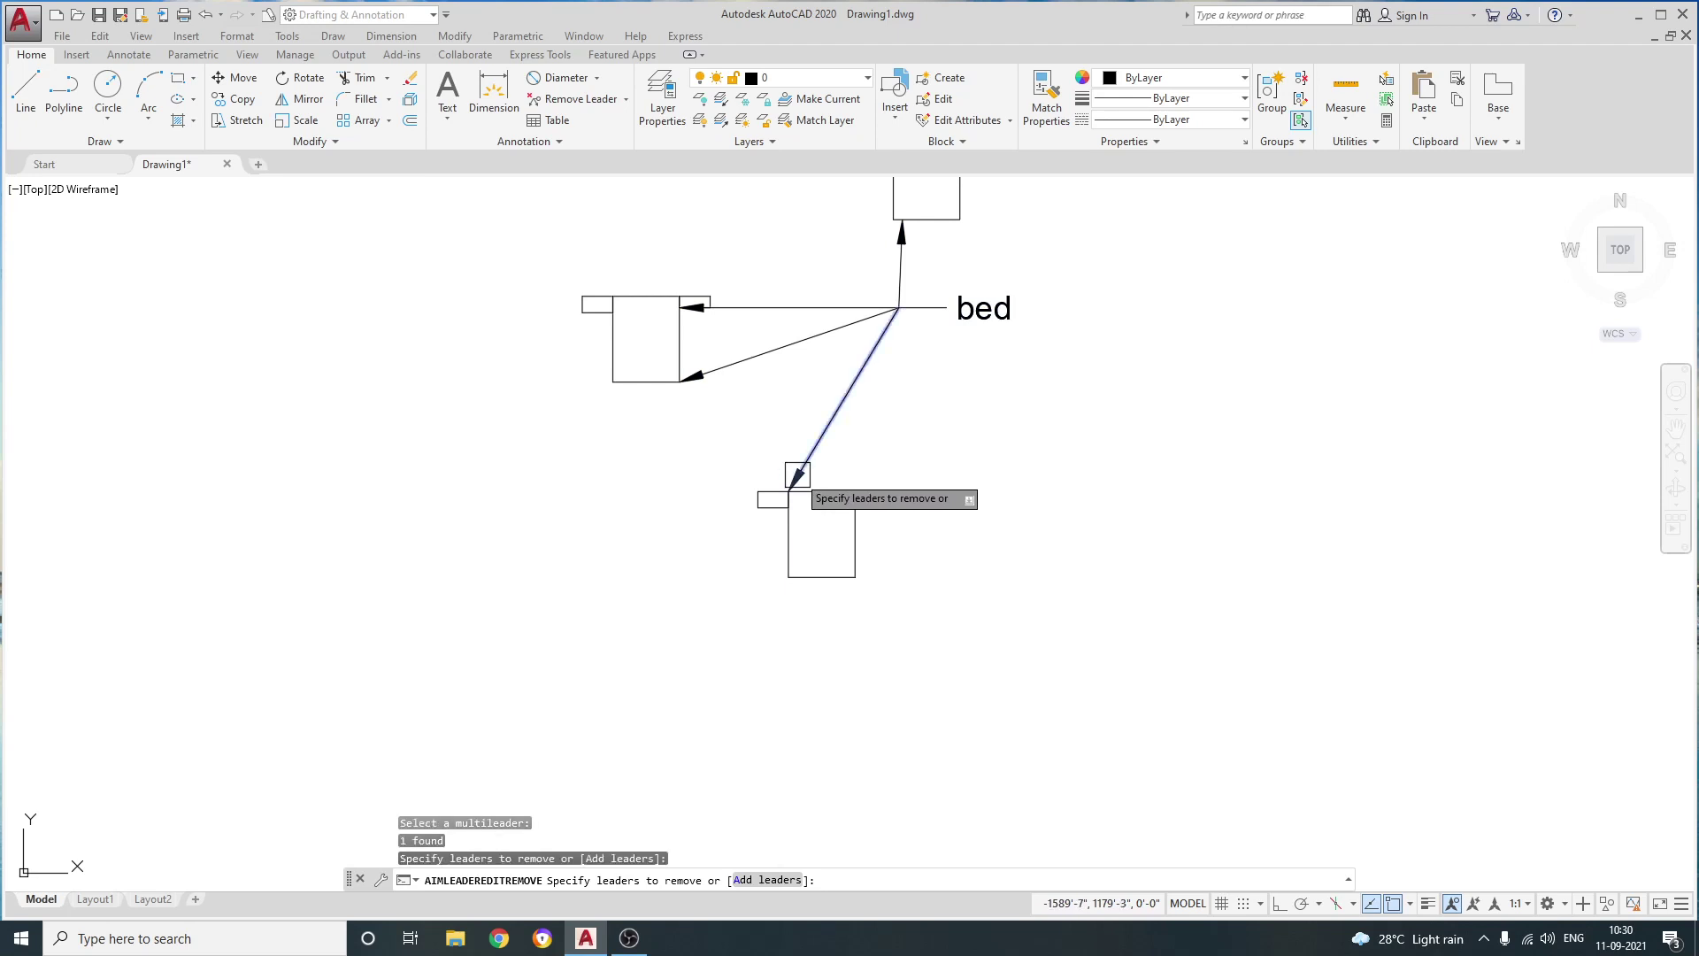
key("Return")
middle_click_drag(887, 356, 854, 400)
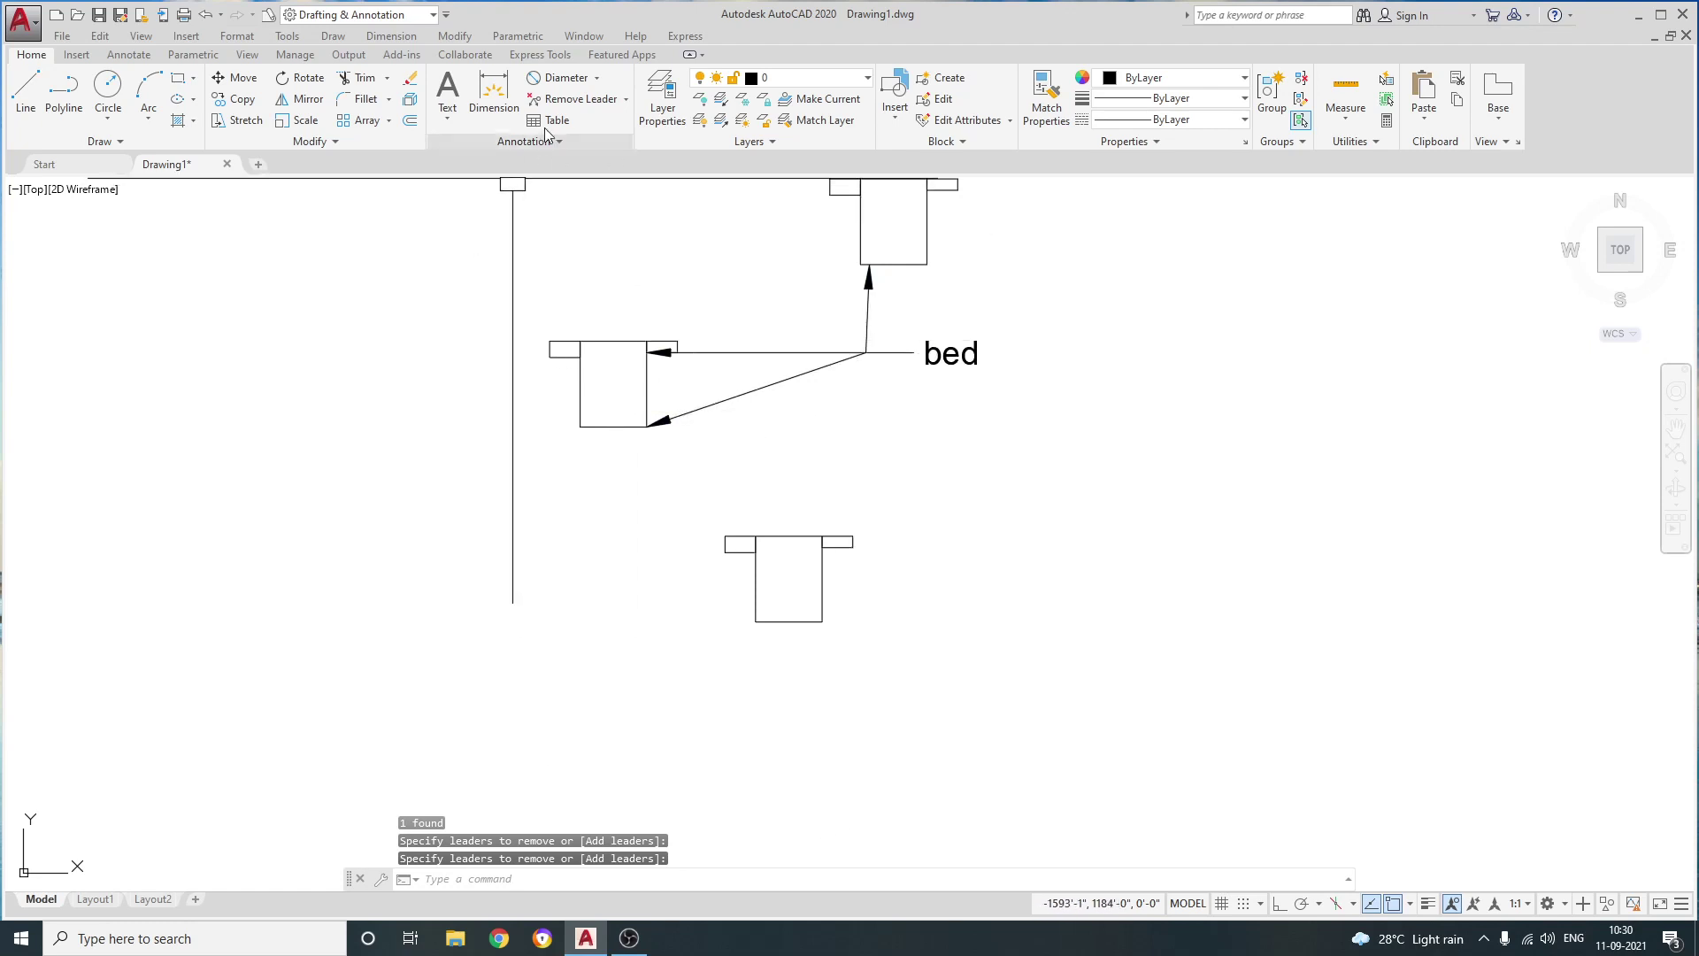
Remove the bed callout's arrow to the left table's bottom corner, keeping two arrows.
left_click(577, 92)
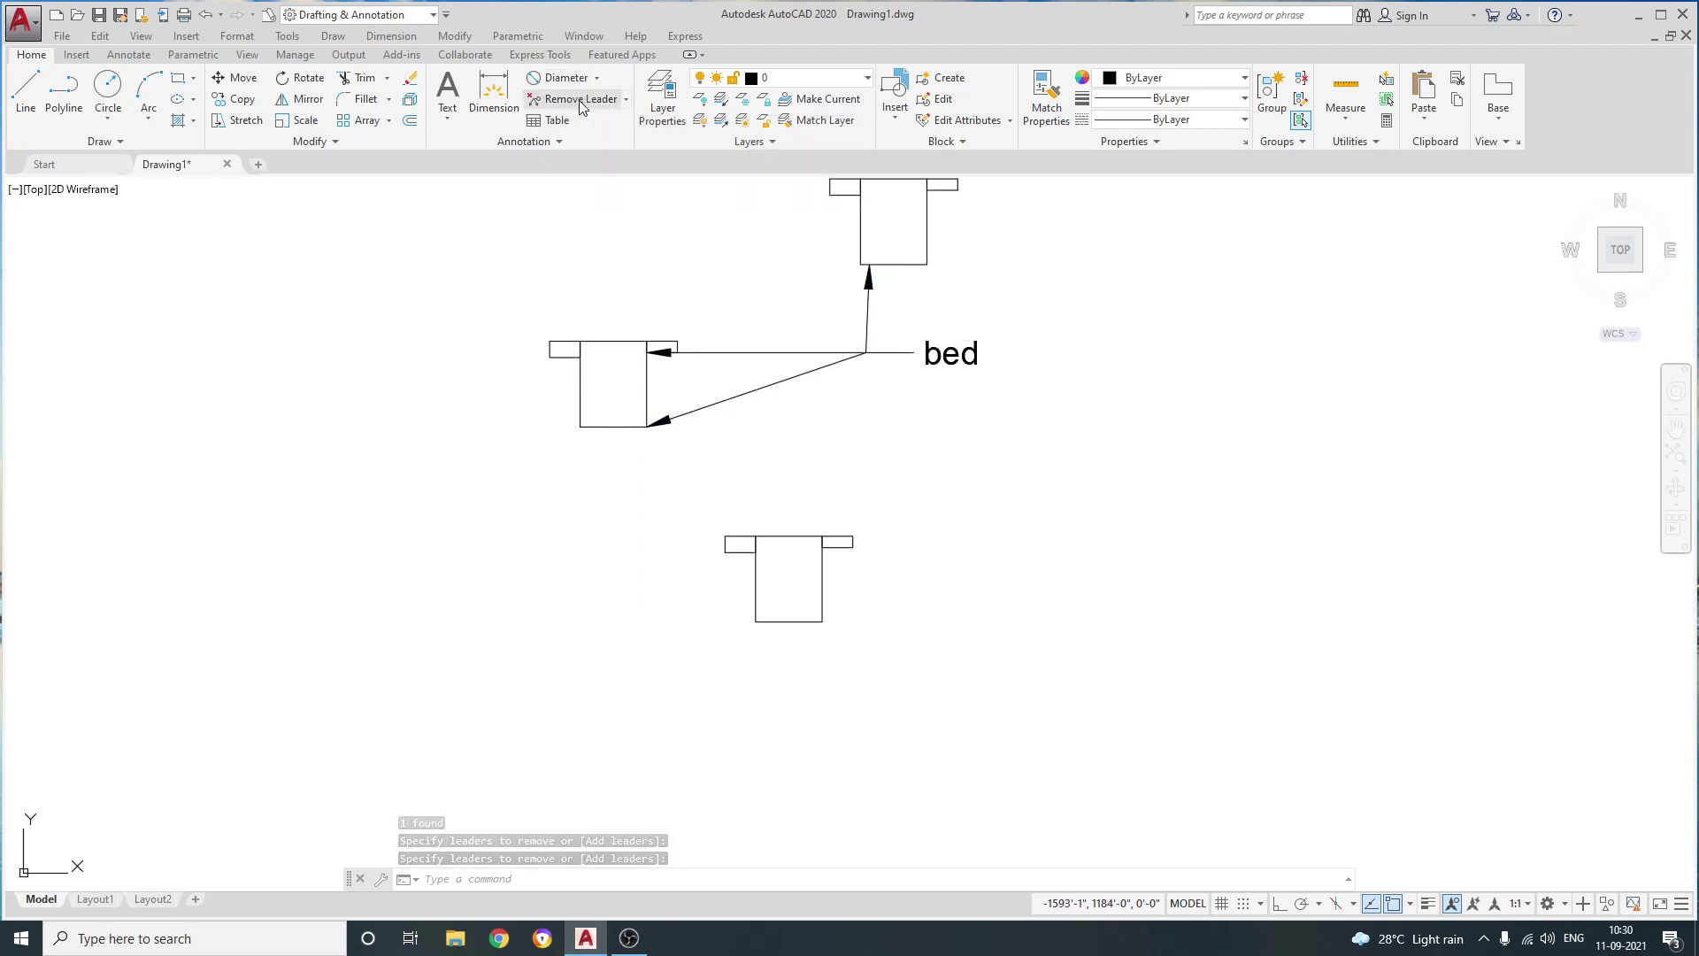
scroll(902, 456, "down", 2)
scroll(881, 332, "up", 2)
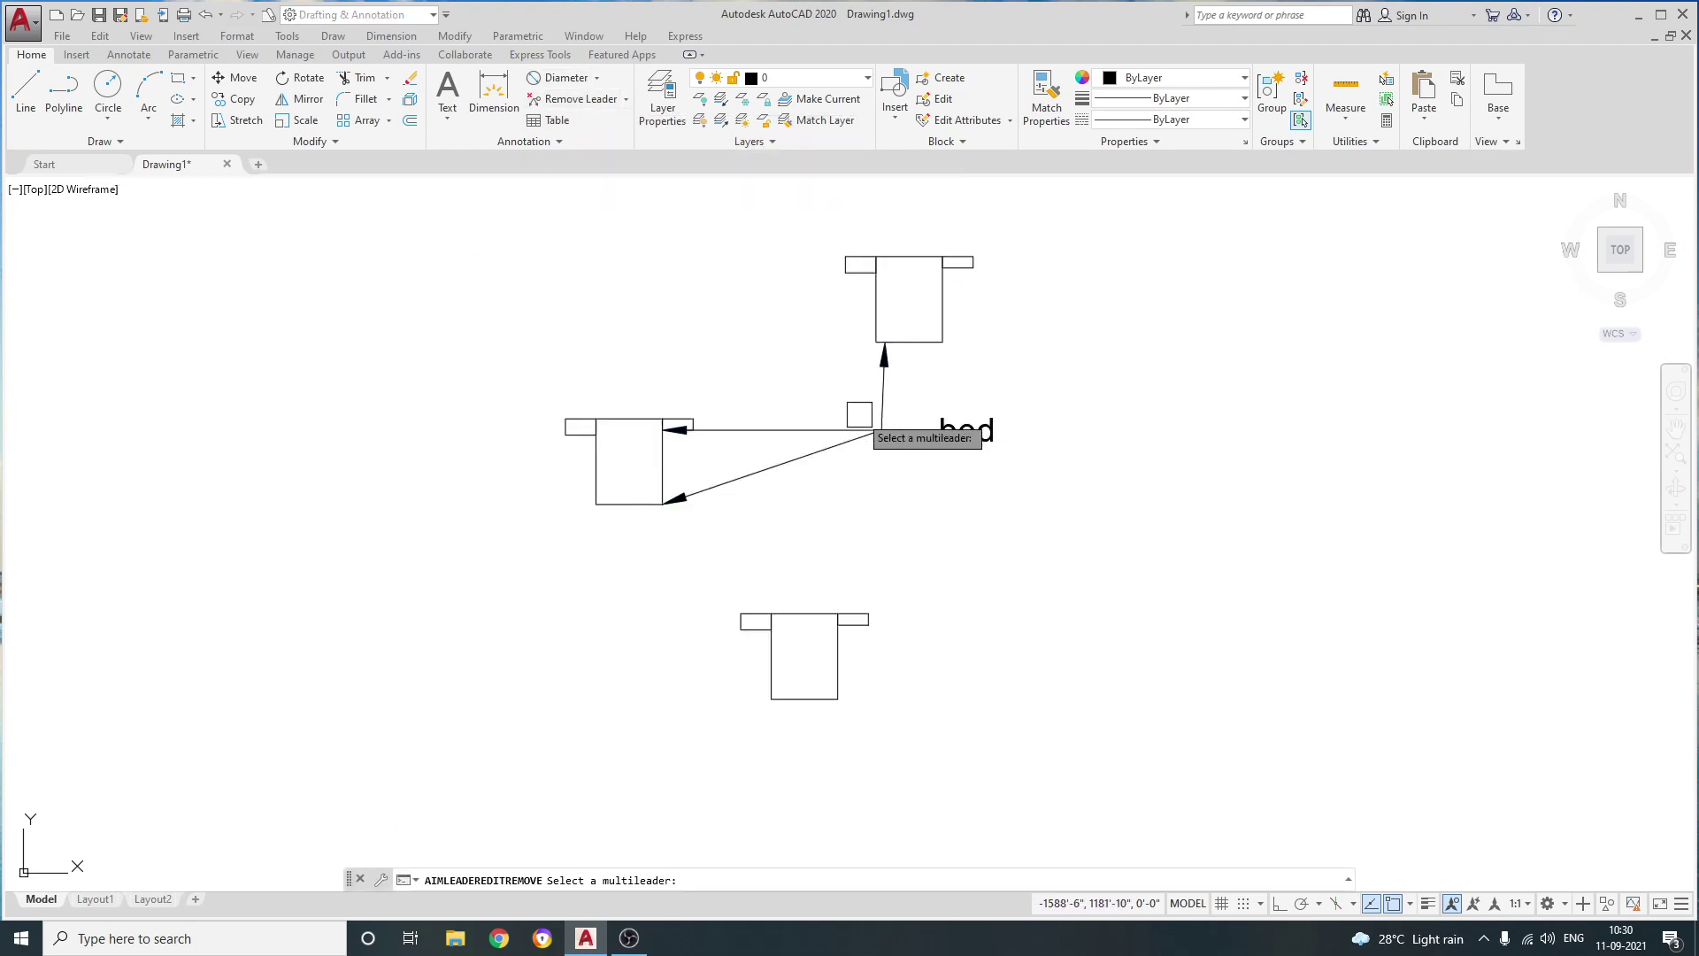
scroll(859, 415, "up", 2)
left_click(739, 429)
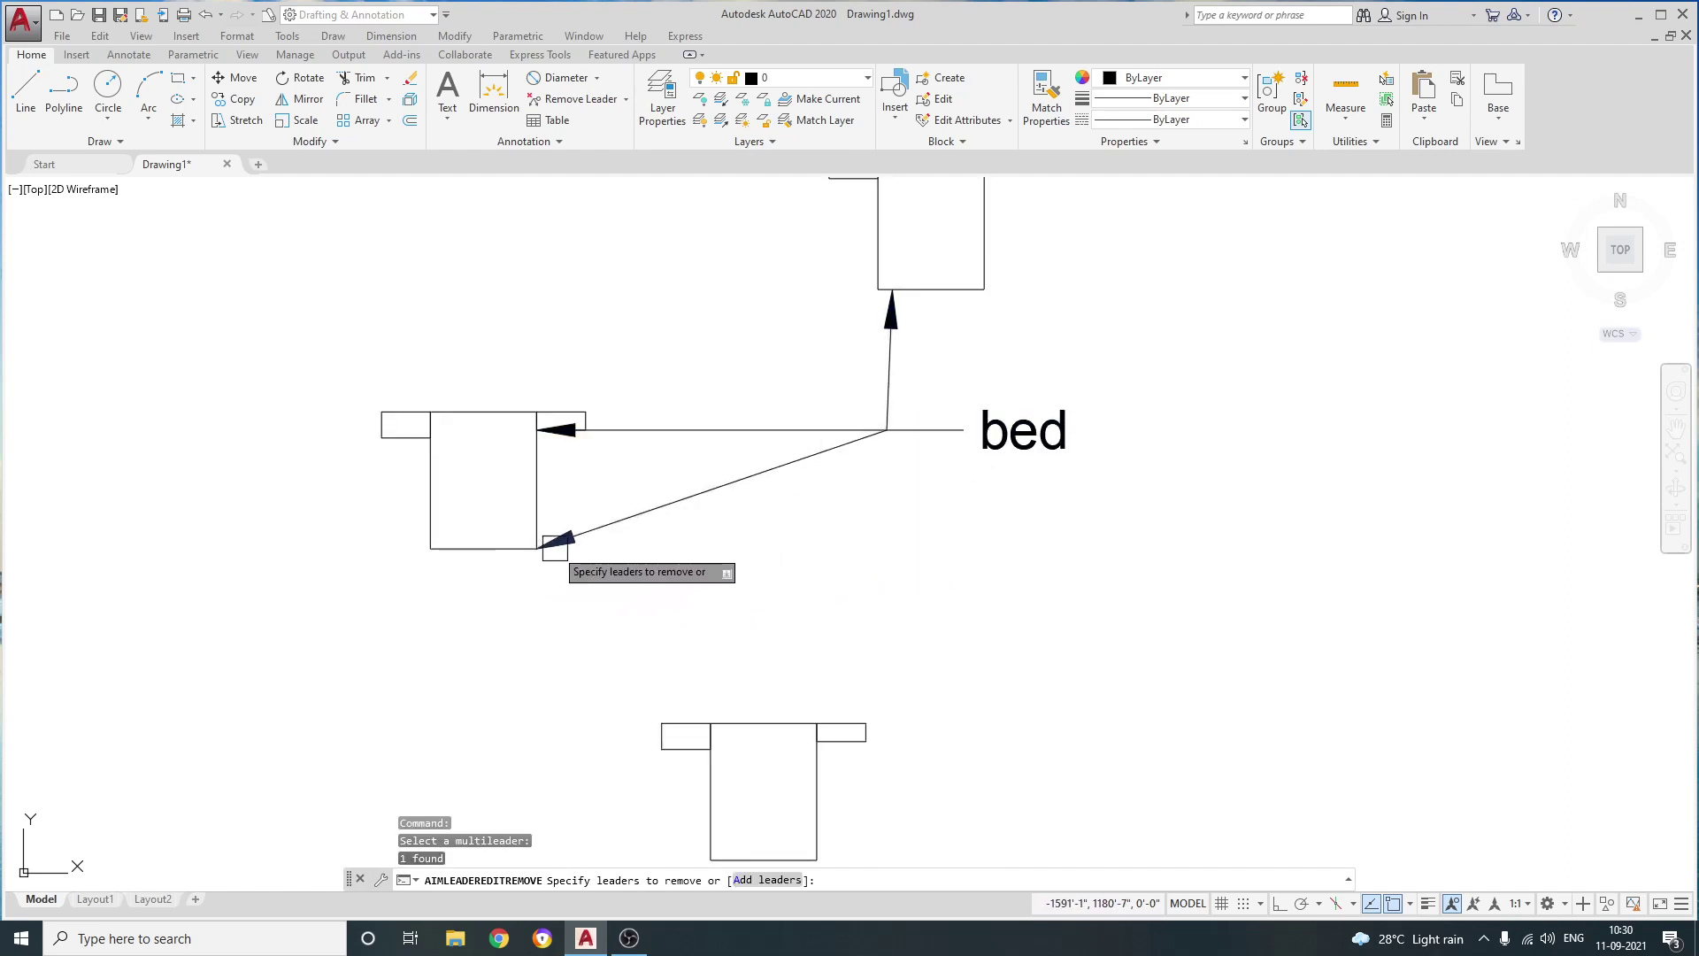
scroll(567, 549, "up", 2)
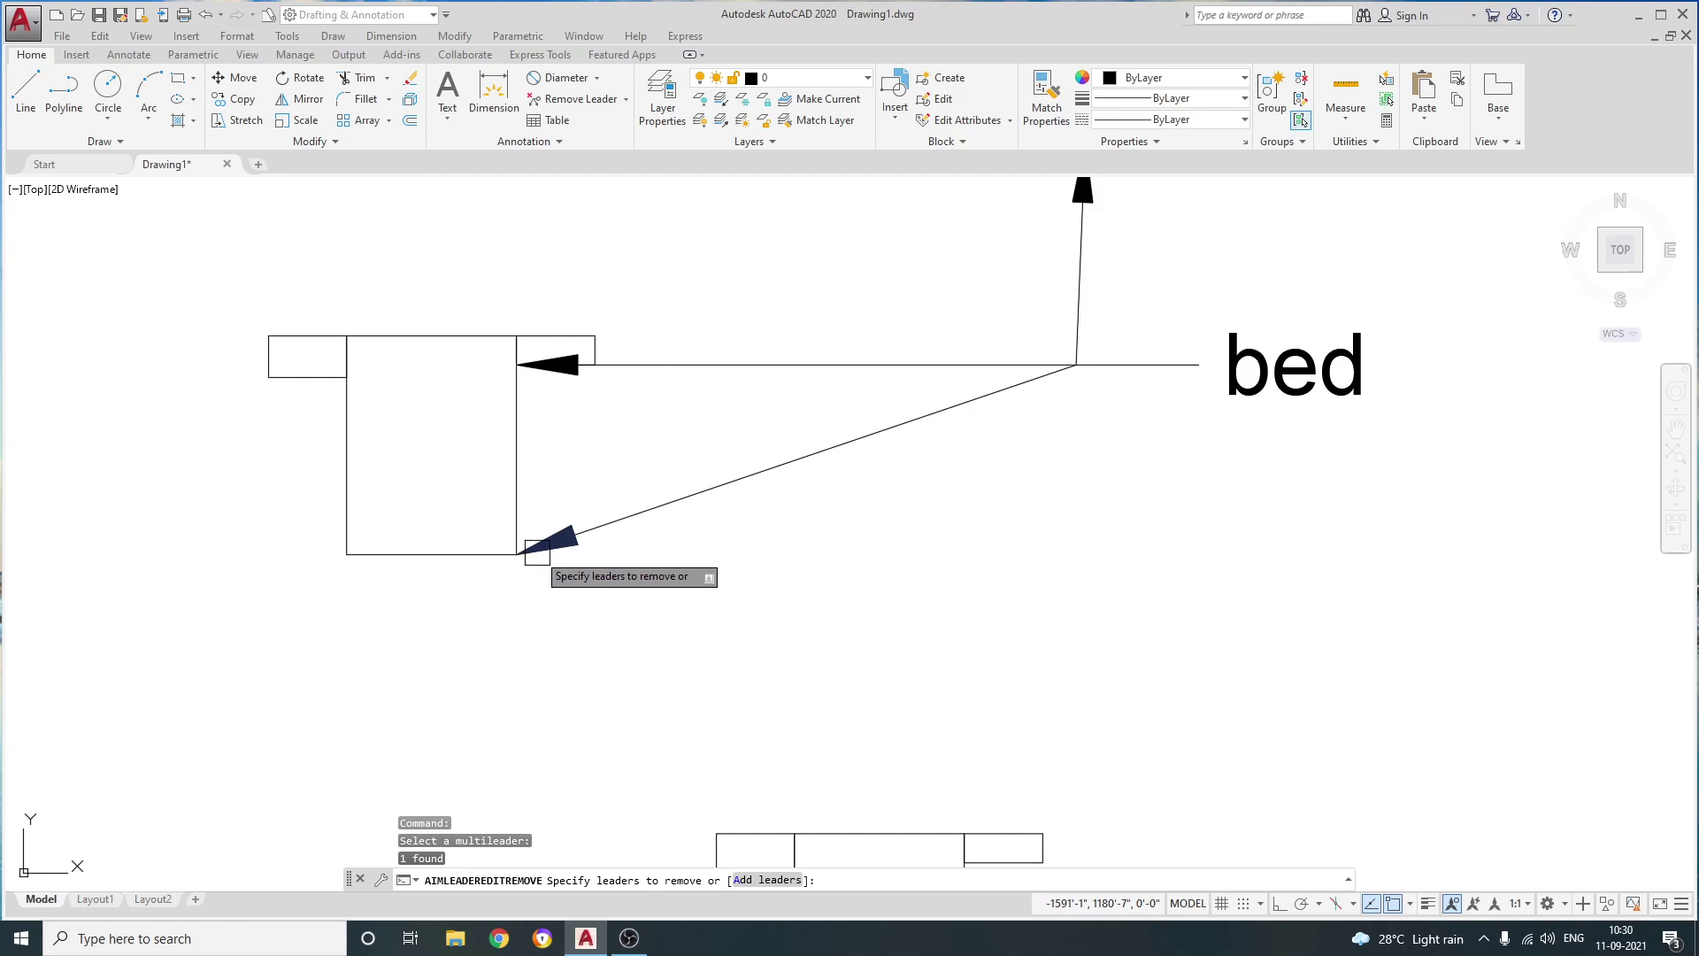
left_click(537, 552)
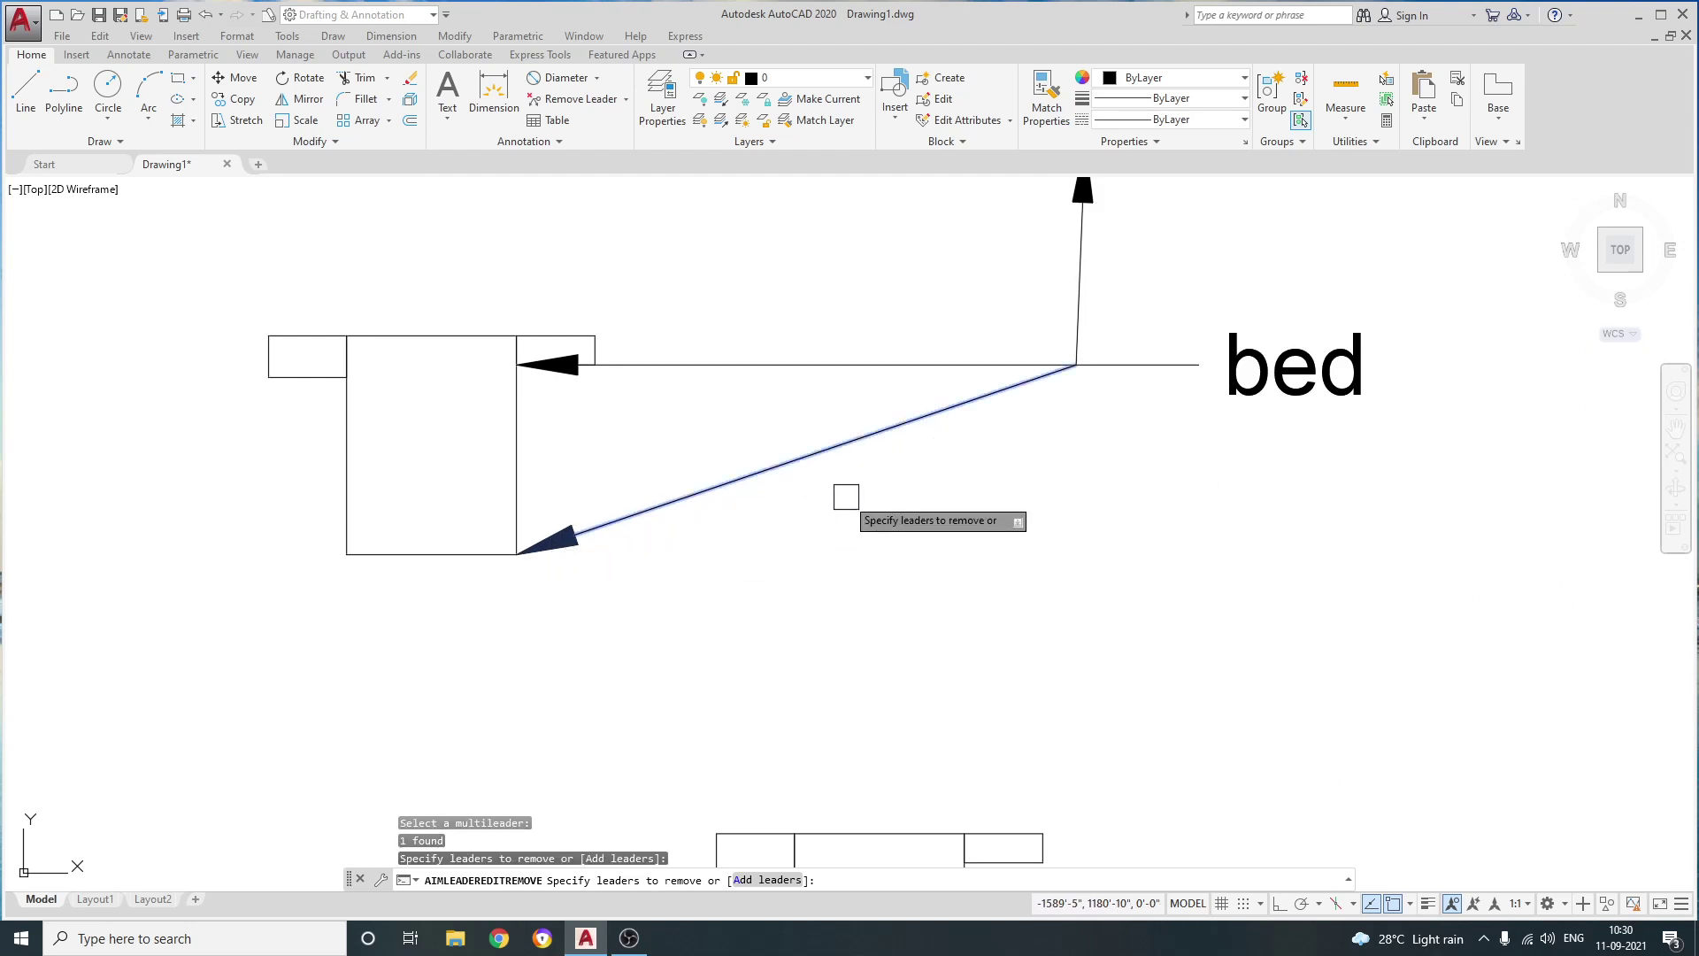
key("Return")
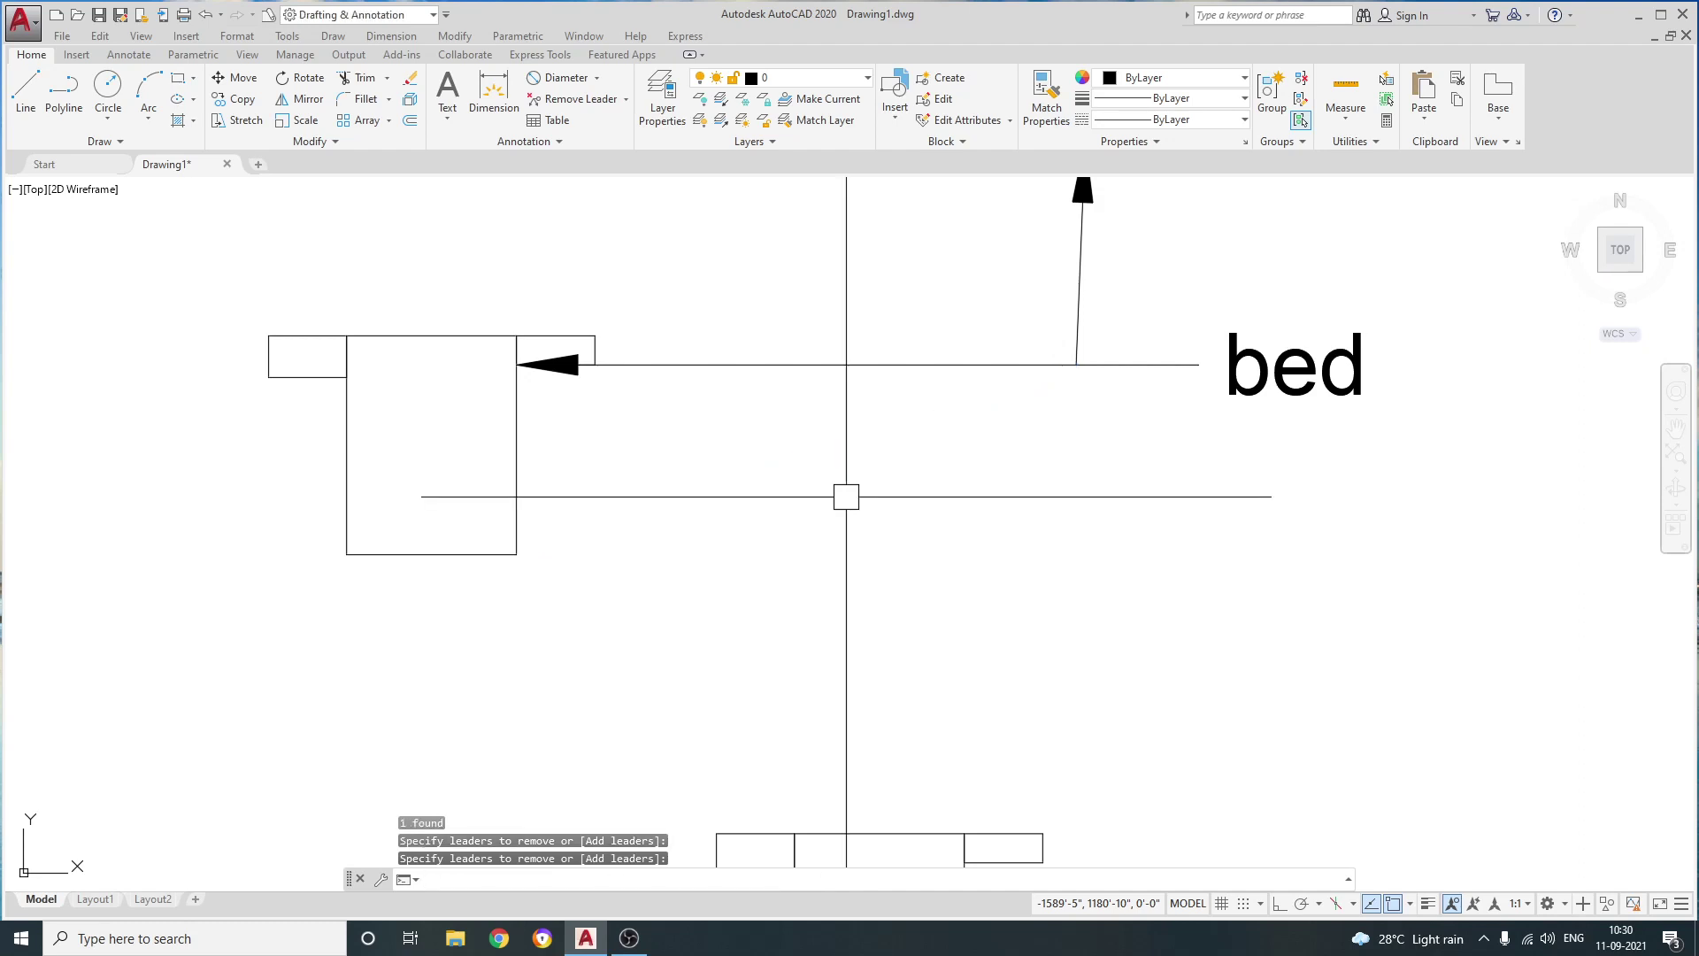
scroll(794, 430, "down", 2)
Window-select all ten objects and erase them with E, then briefly switch to OBS and back.
scroll(1018, 452, "down", 1)
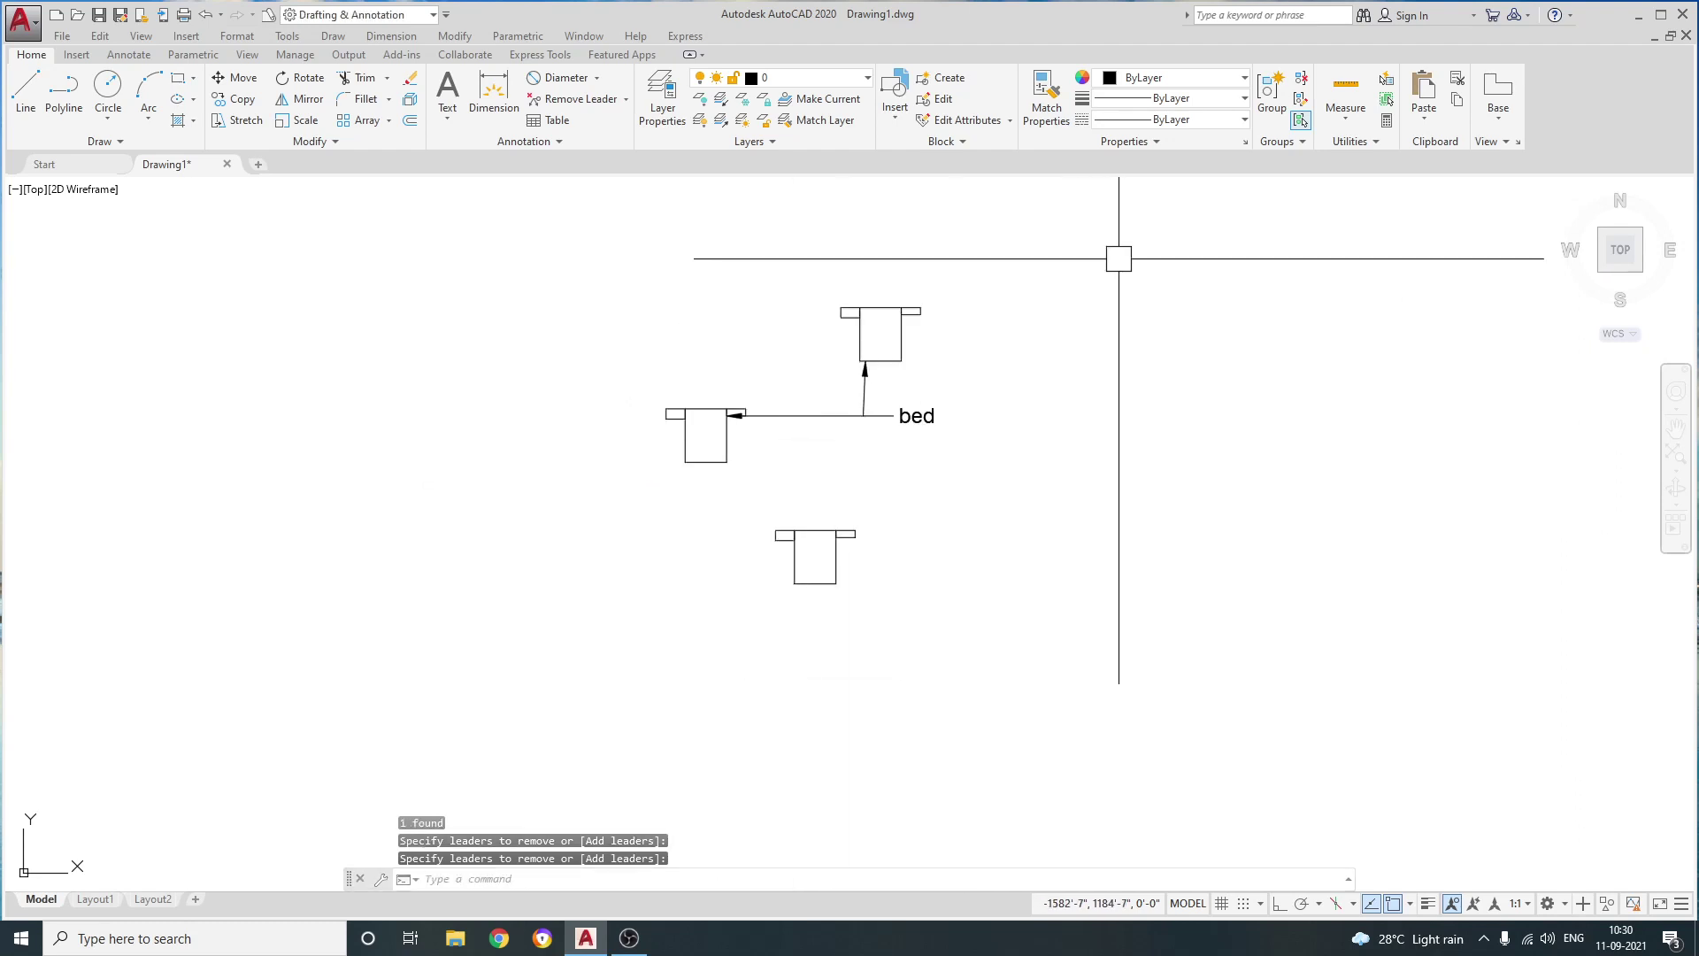
left_click(1127, 201)
left_click(508, 691)
type("E")
key("Return")
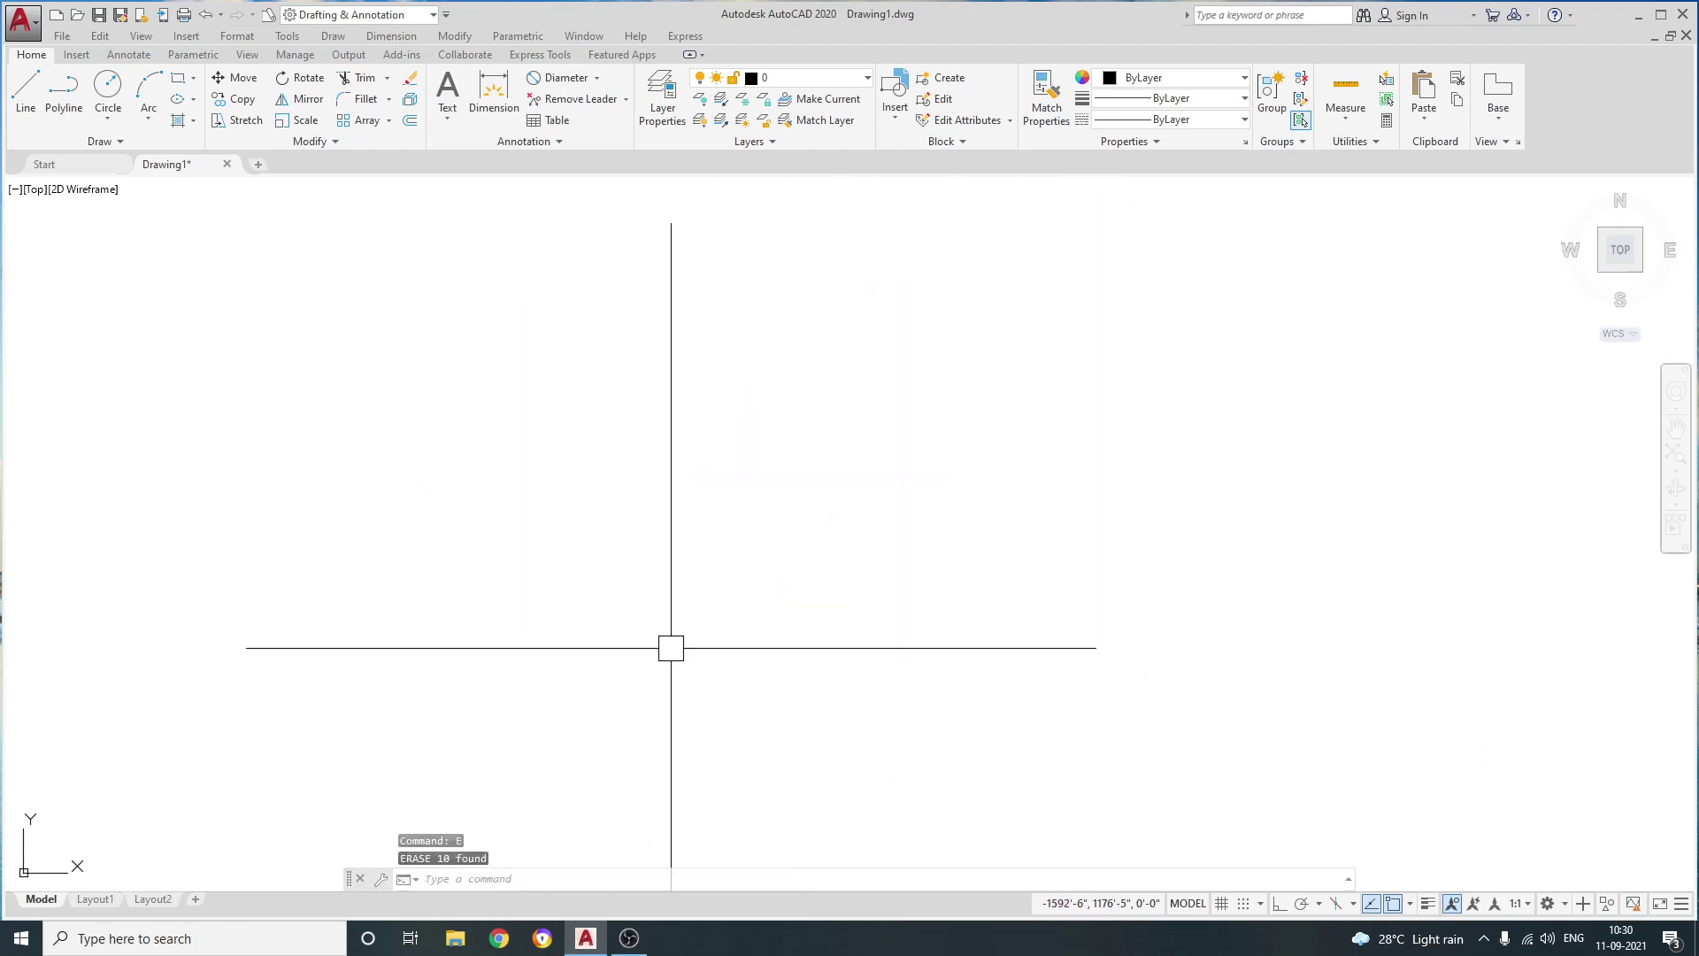
key("Escape")
left_click(644, 943)
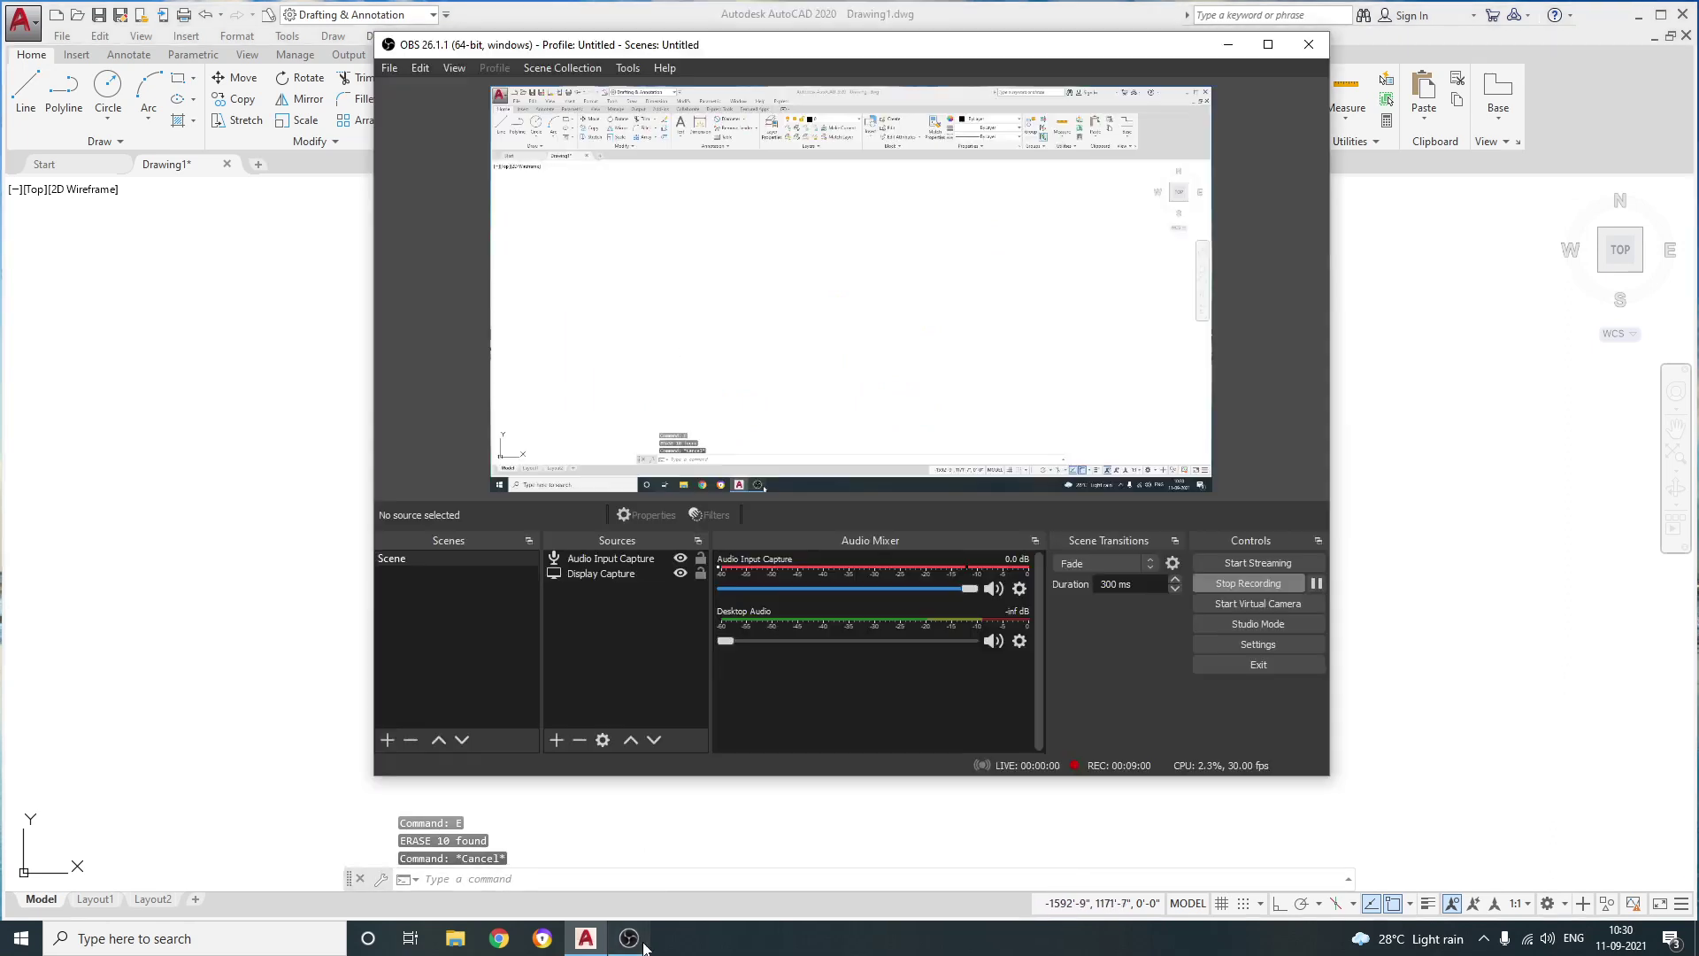
left_click(590, 947)
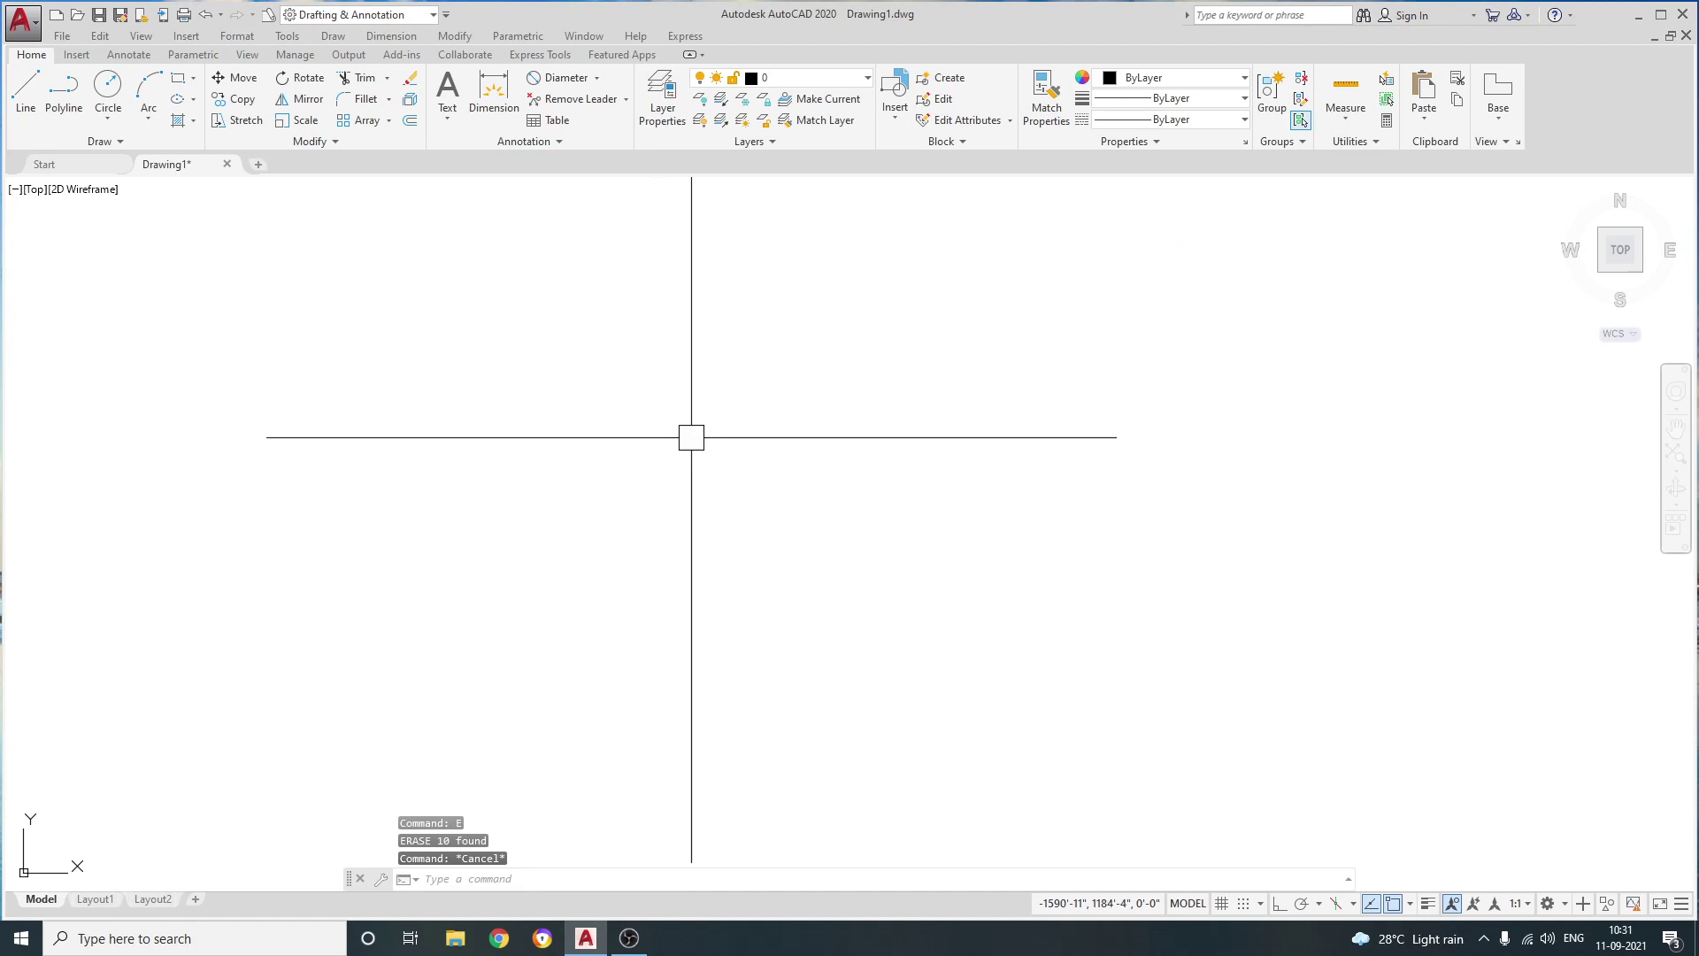
Open the Insert Table dialog with the Standard table style, 10 columns and 1 data row.
left_click(554, 122)
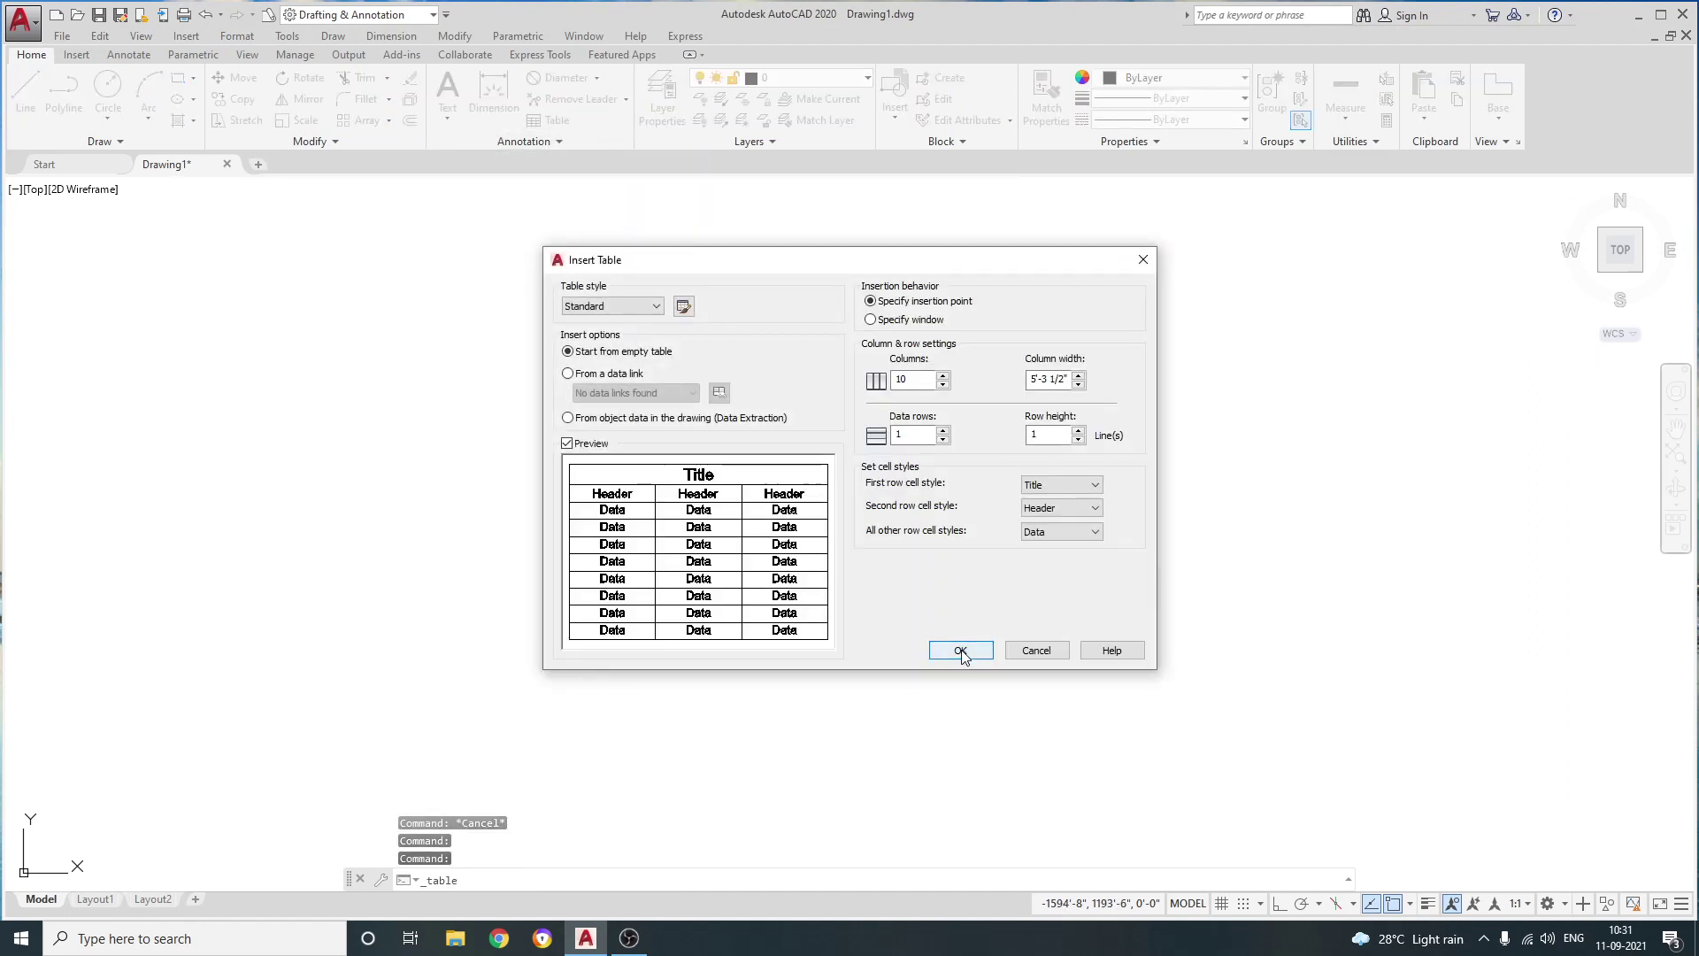
mouse_move(805, 266)
left_mouse_down()
mouse_move(702, 263)
mouse_move(767, 331)
mouse_move(784, 253)
left_mouse_up()
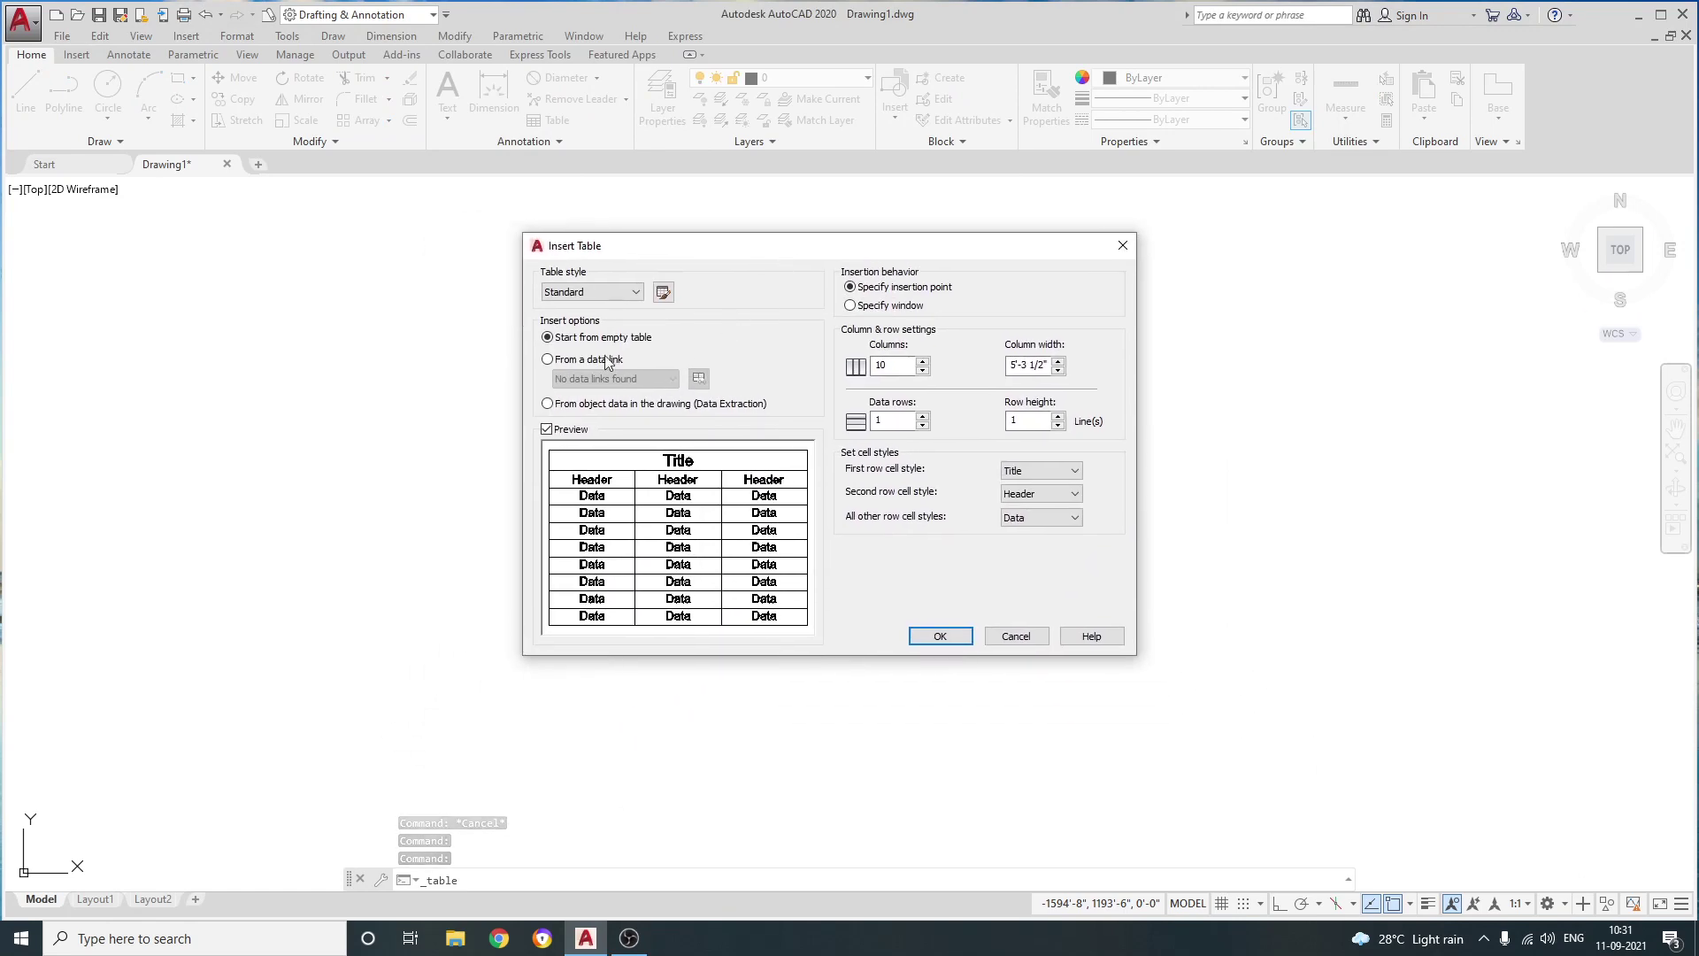
left_click(589, 294)
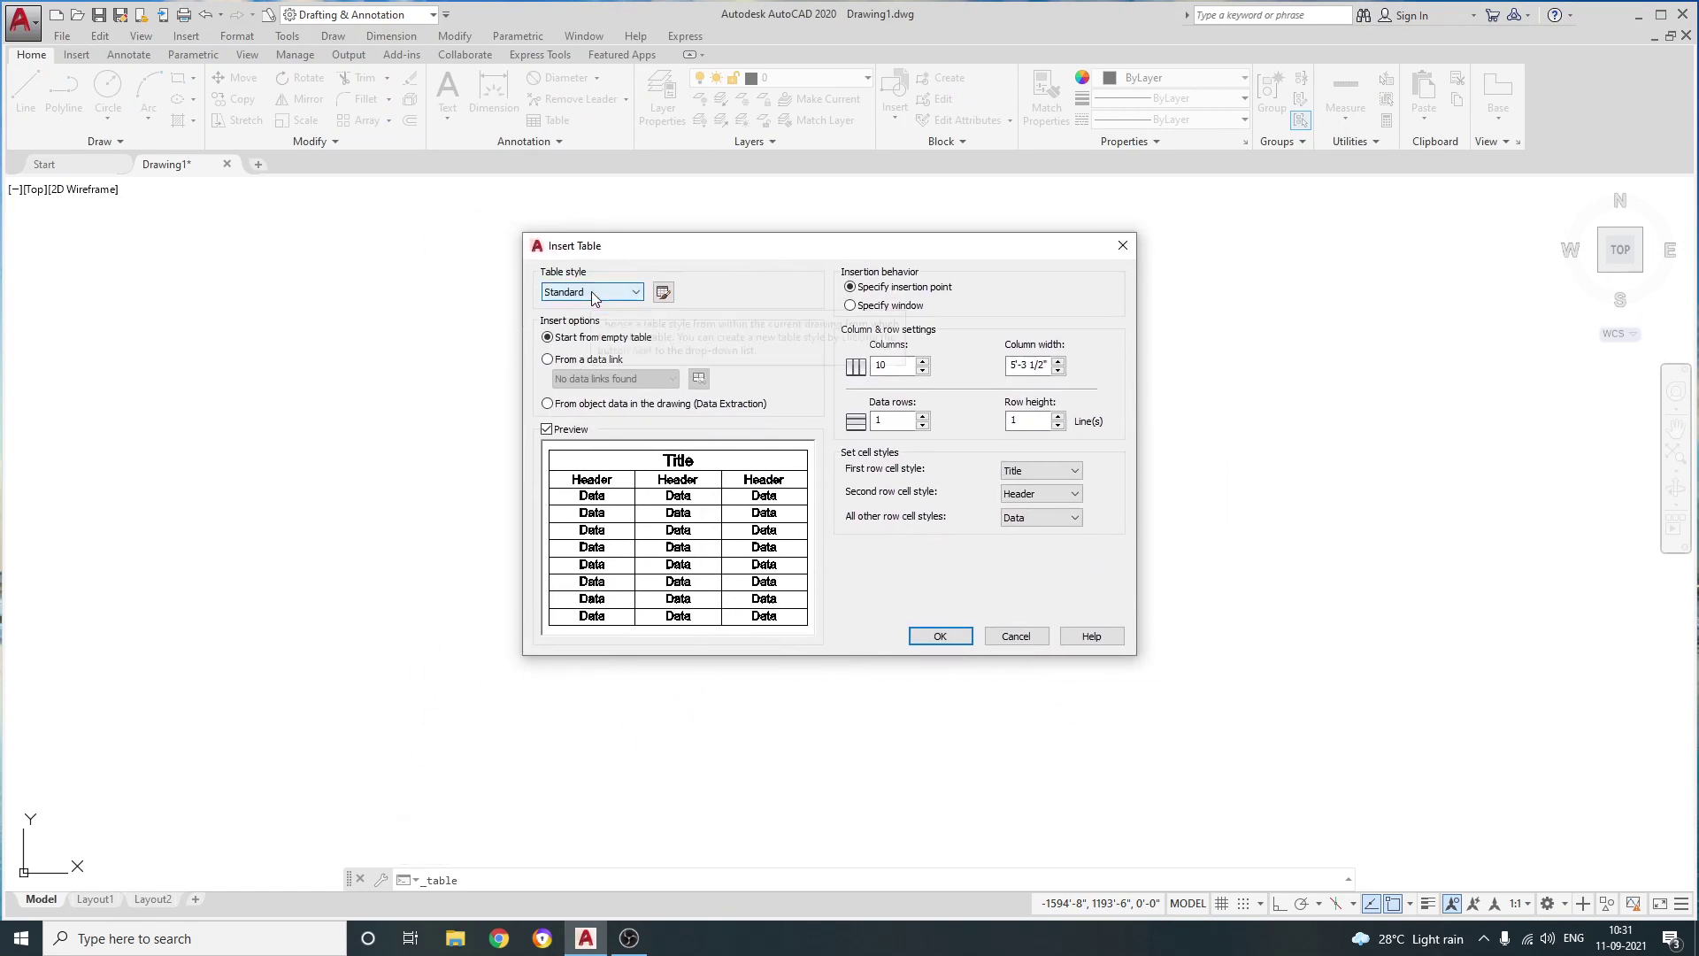
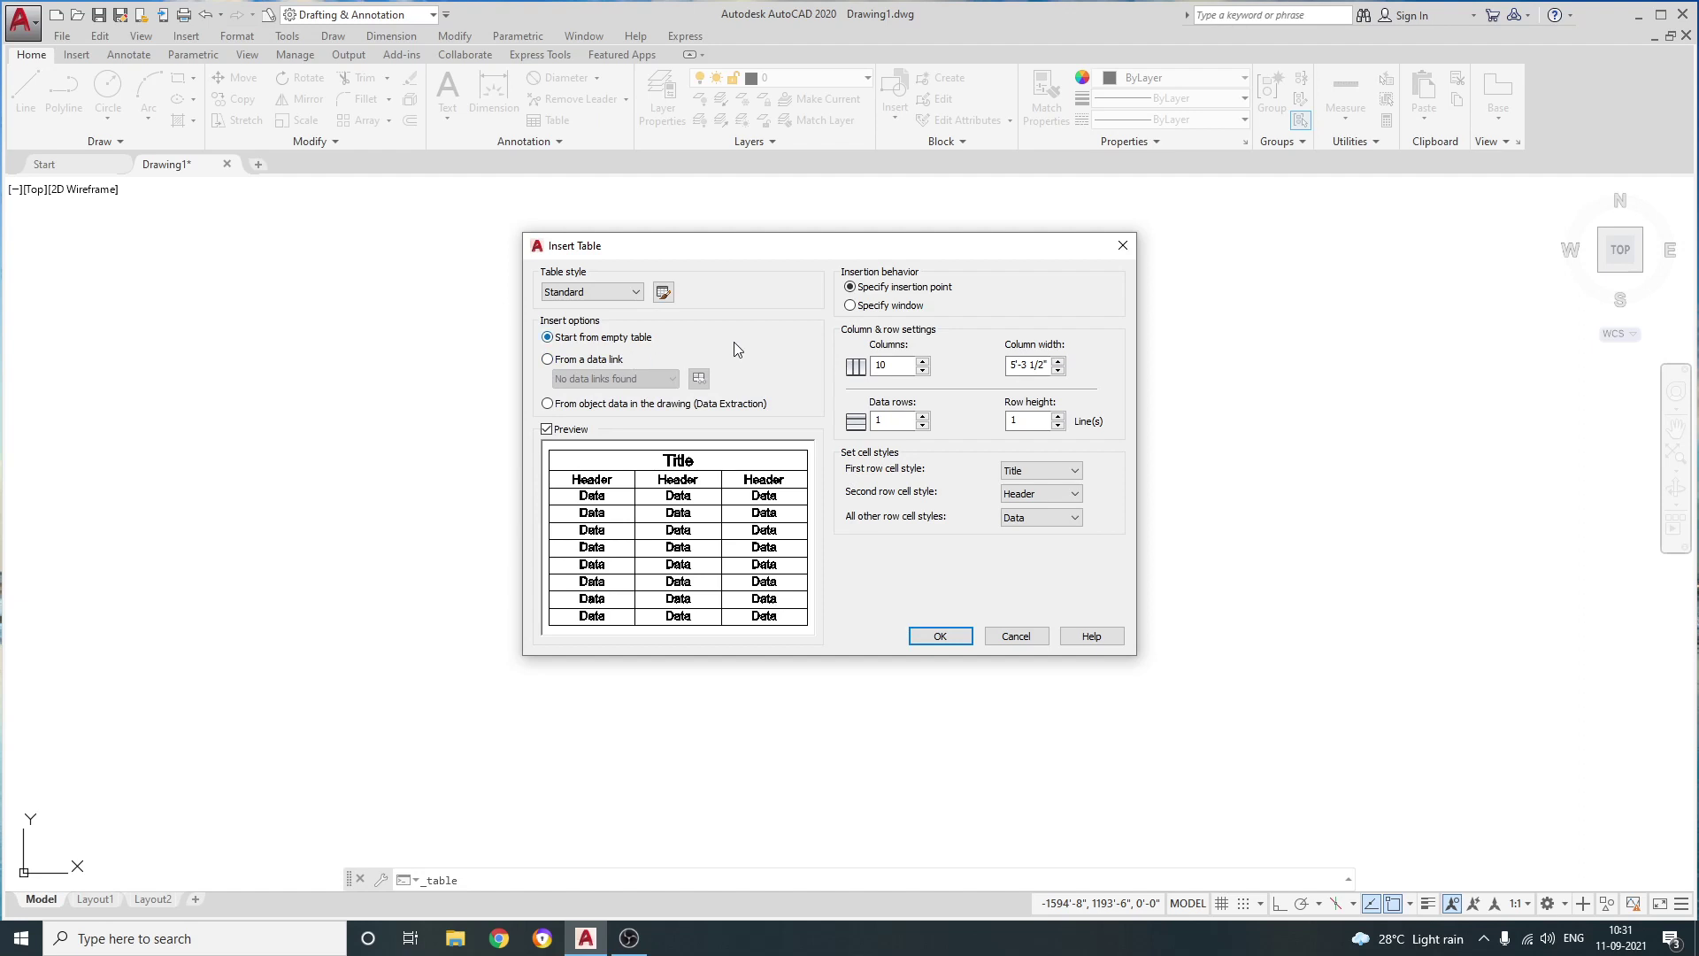
Set up an empty table with column width 6, after trying and cancelling a data link.
left_click(548, 359)
left_click(699, 379)
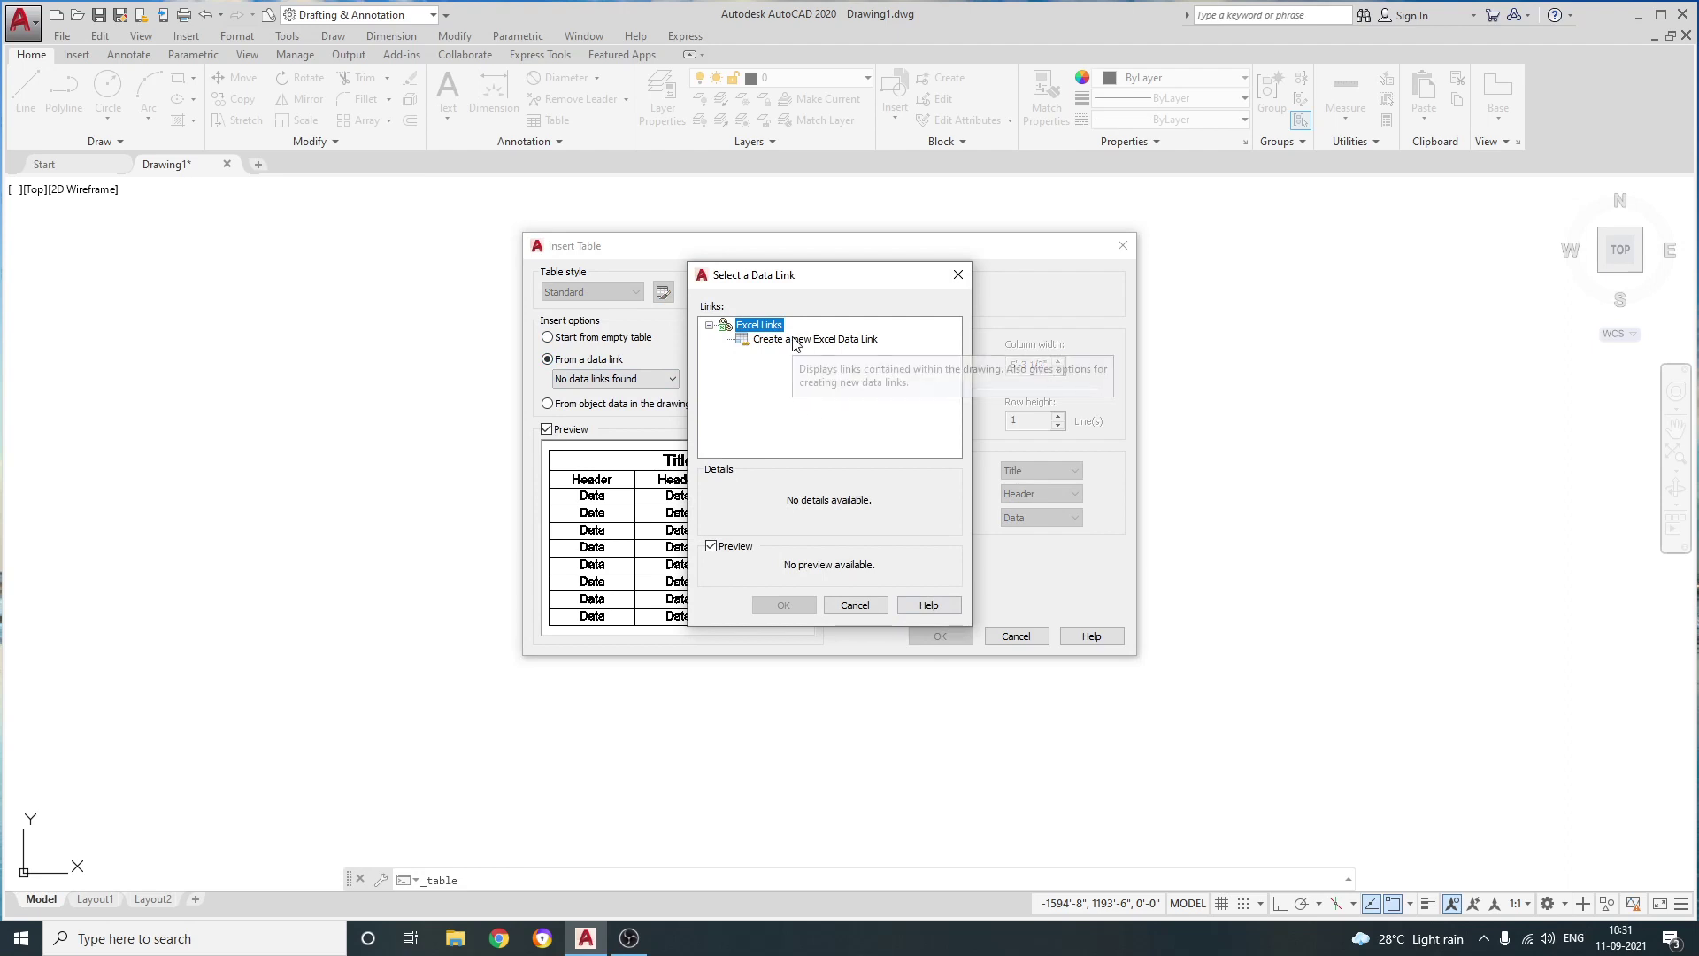
left_click(855, 606)
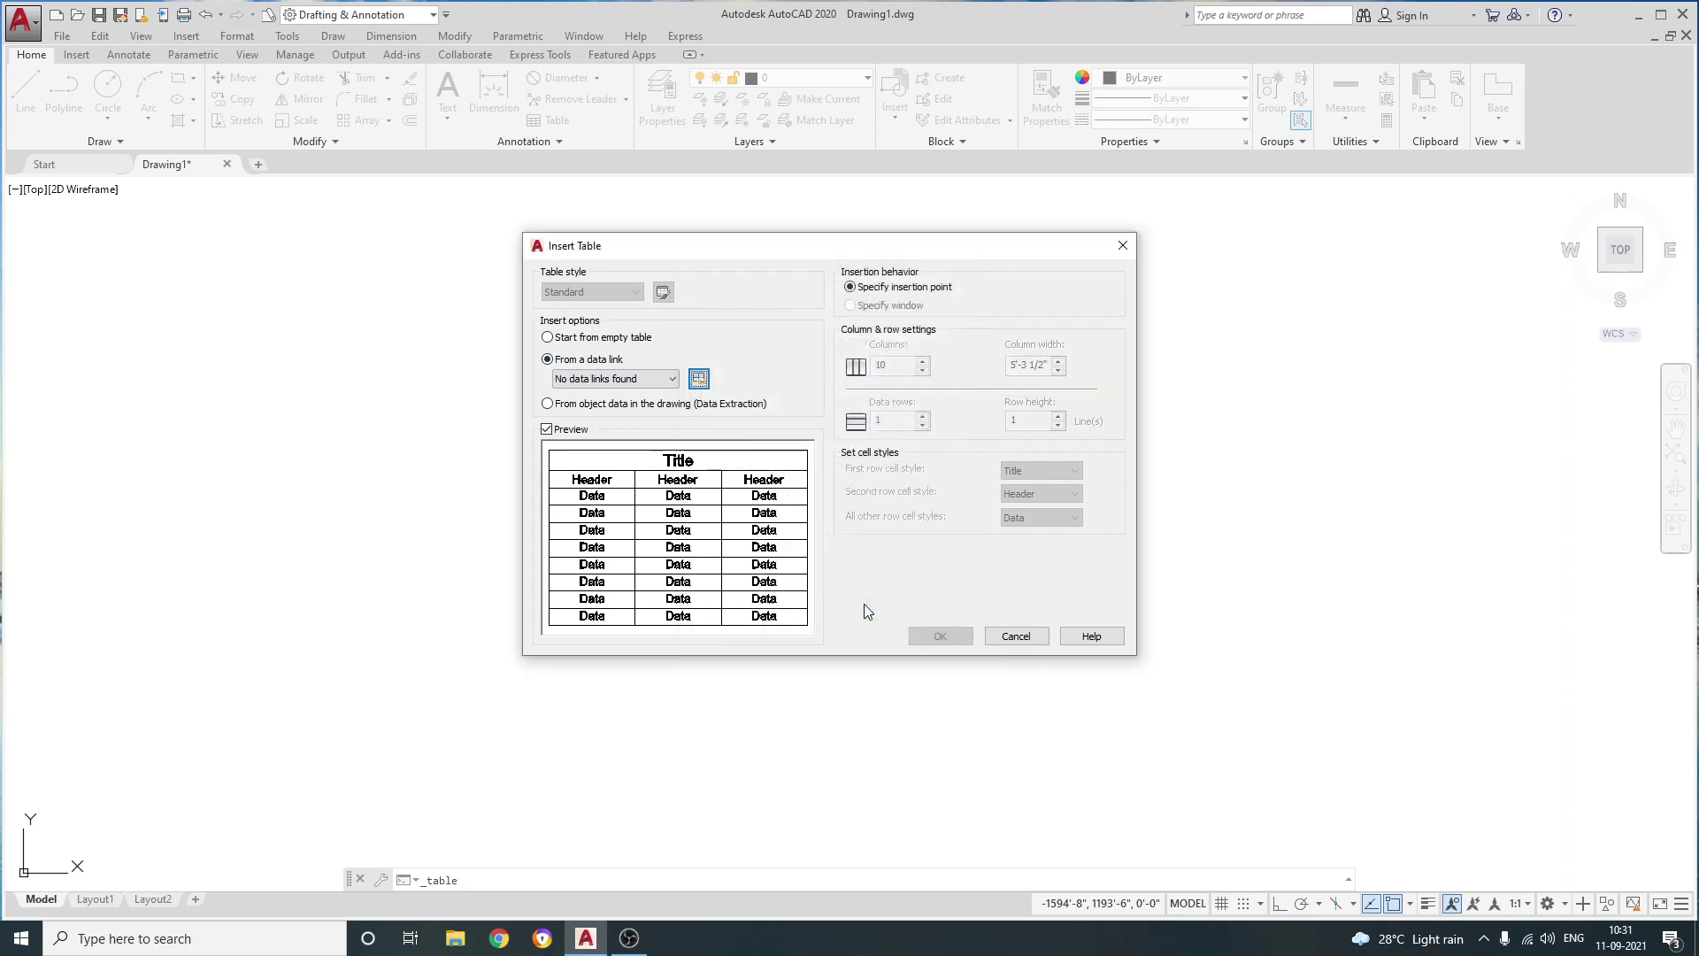
mouse_move(784, 245)
left_mouse_down()
mouse_move(730, 363)
mouse_move(791, 215)
left_mouse_up()
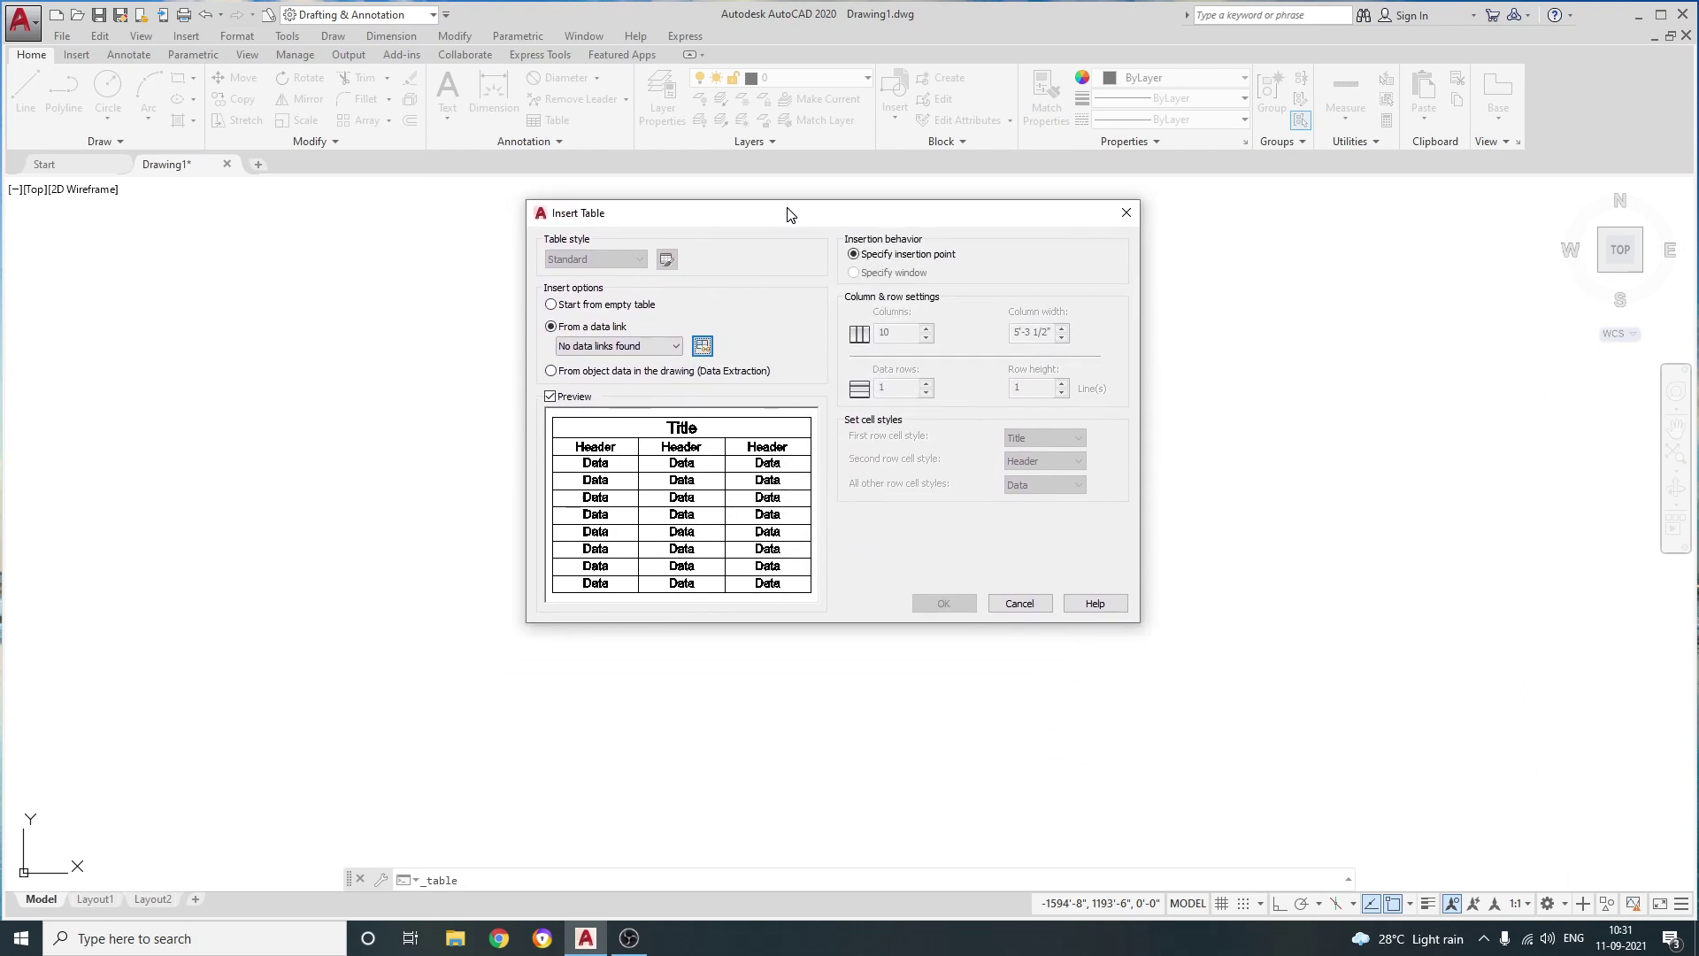
left_click(553, 305)
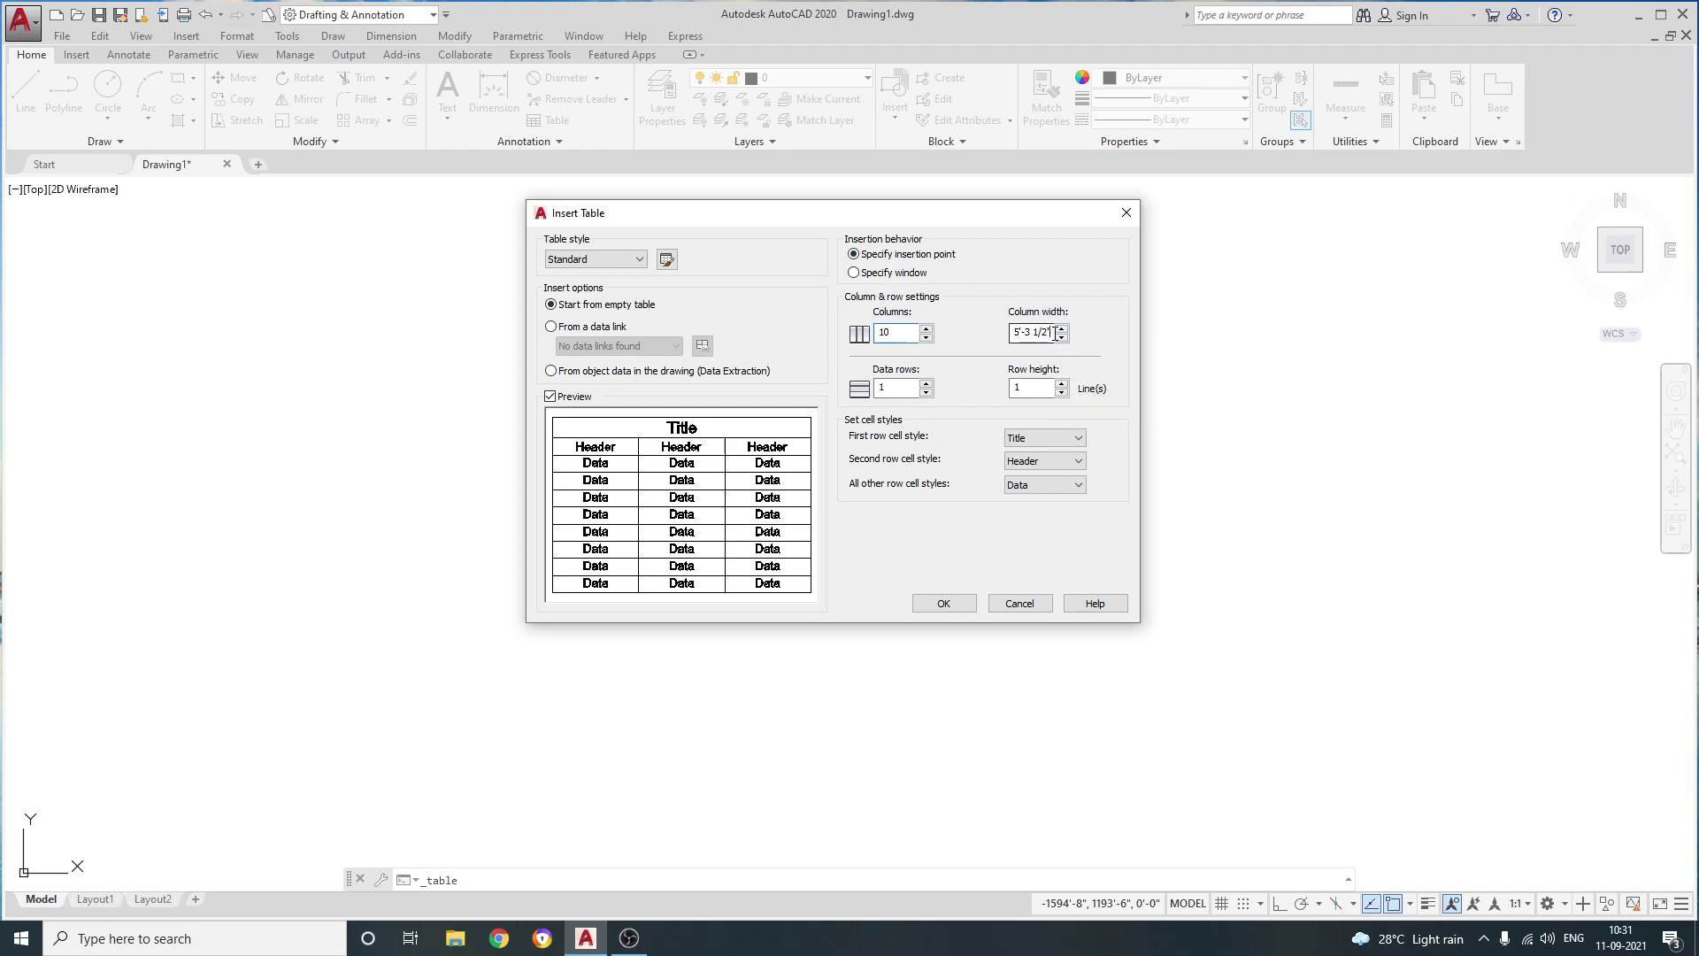
type("6")
left_click(942, 607)
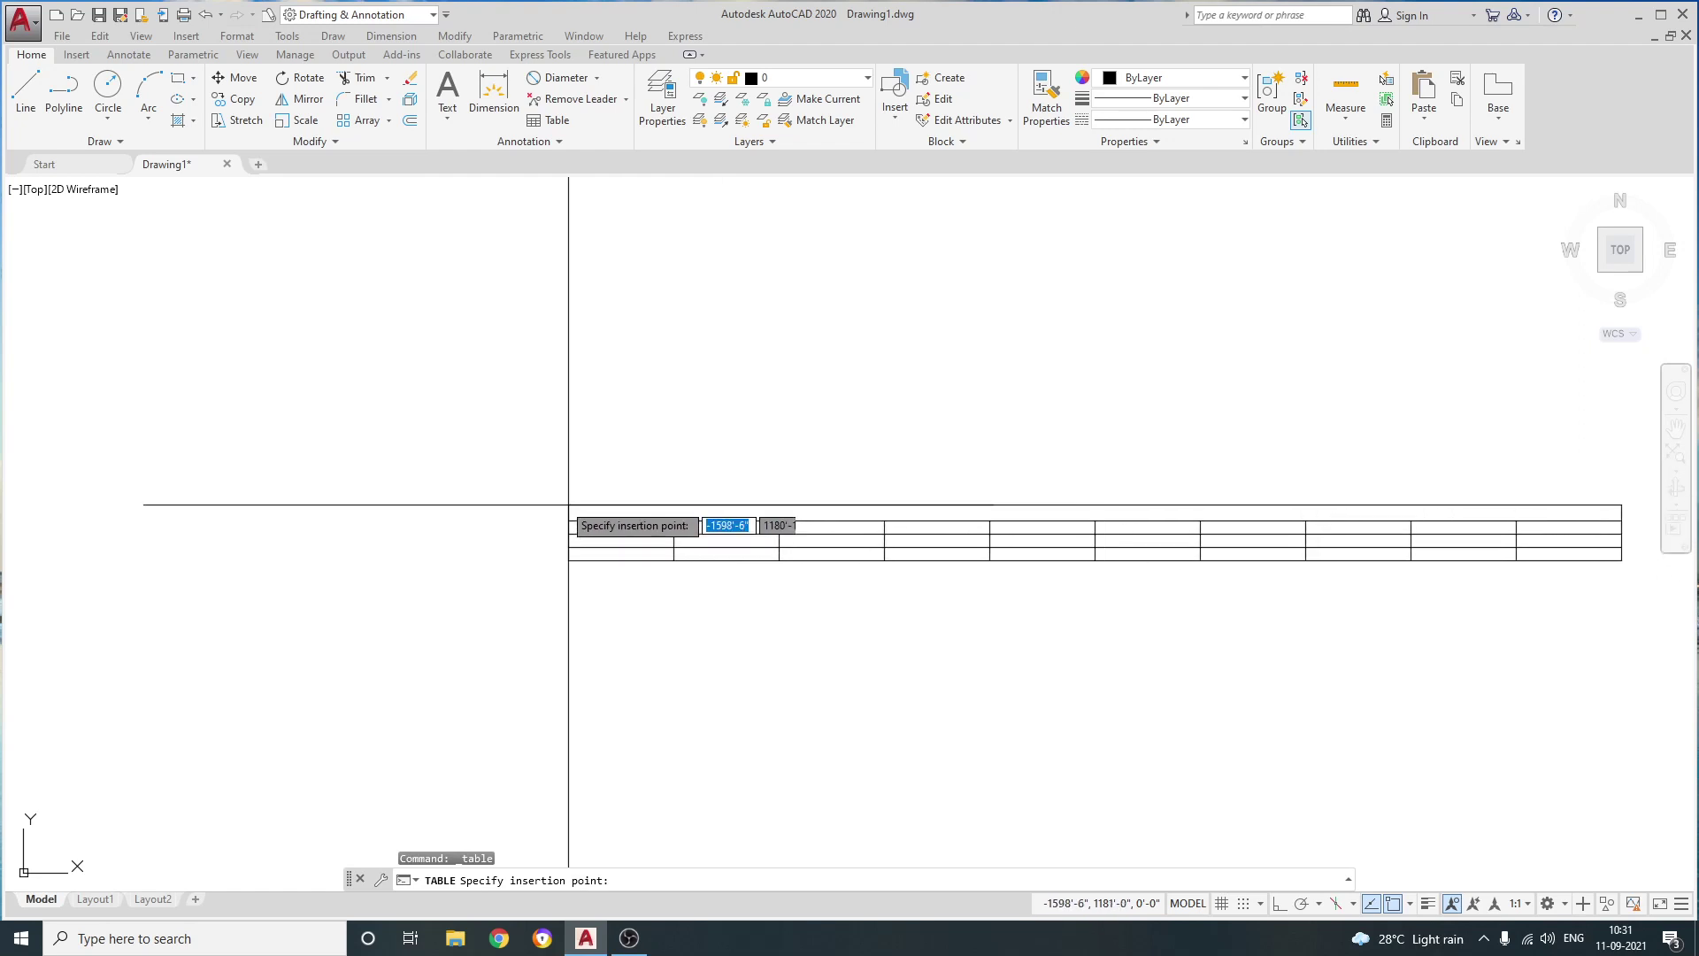
Place the table, title it 'gaurafv', and show its properties.
left_click(503, 457)
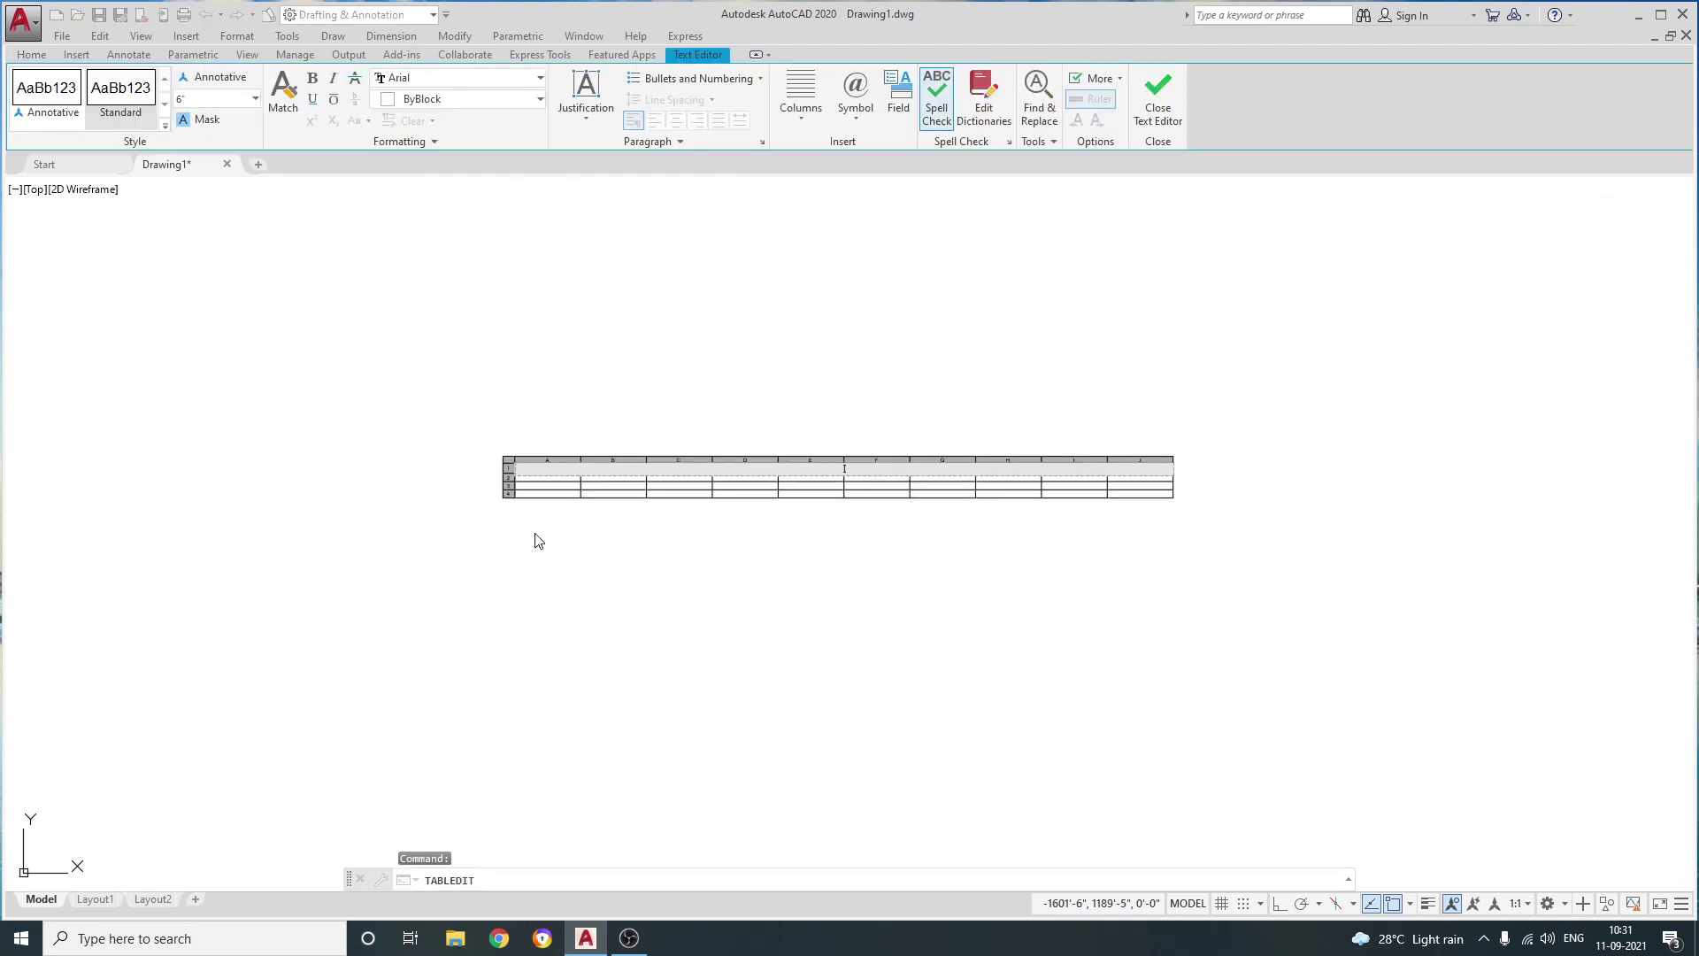
scroll(558, 483, "up", 2)
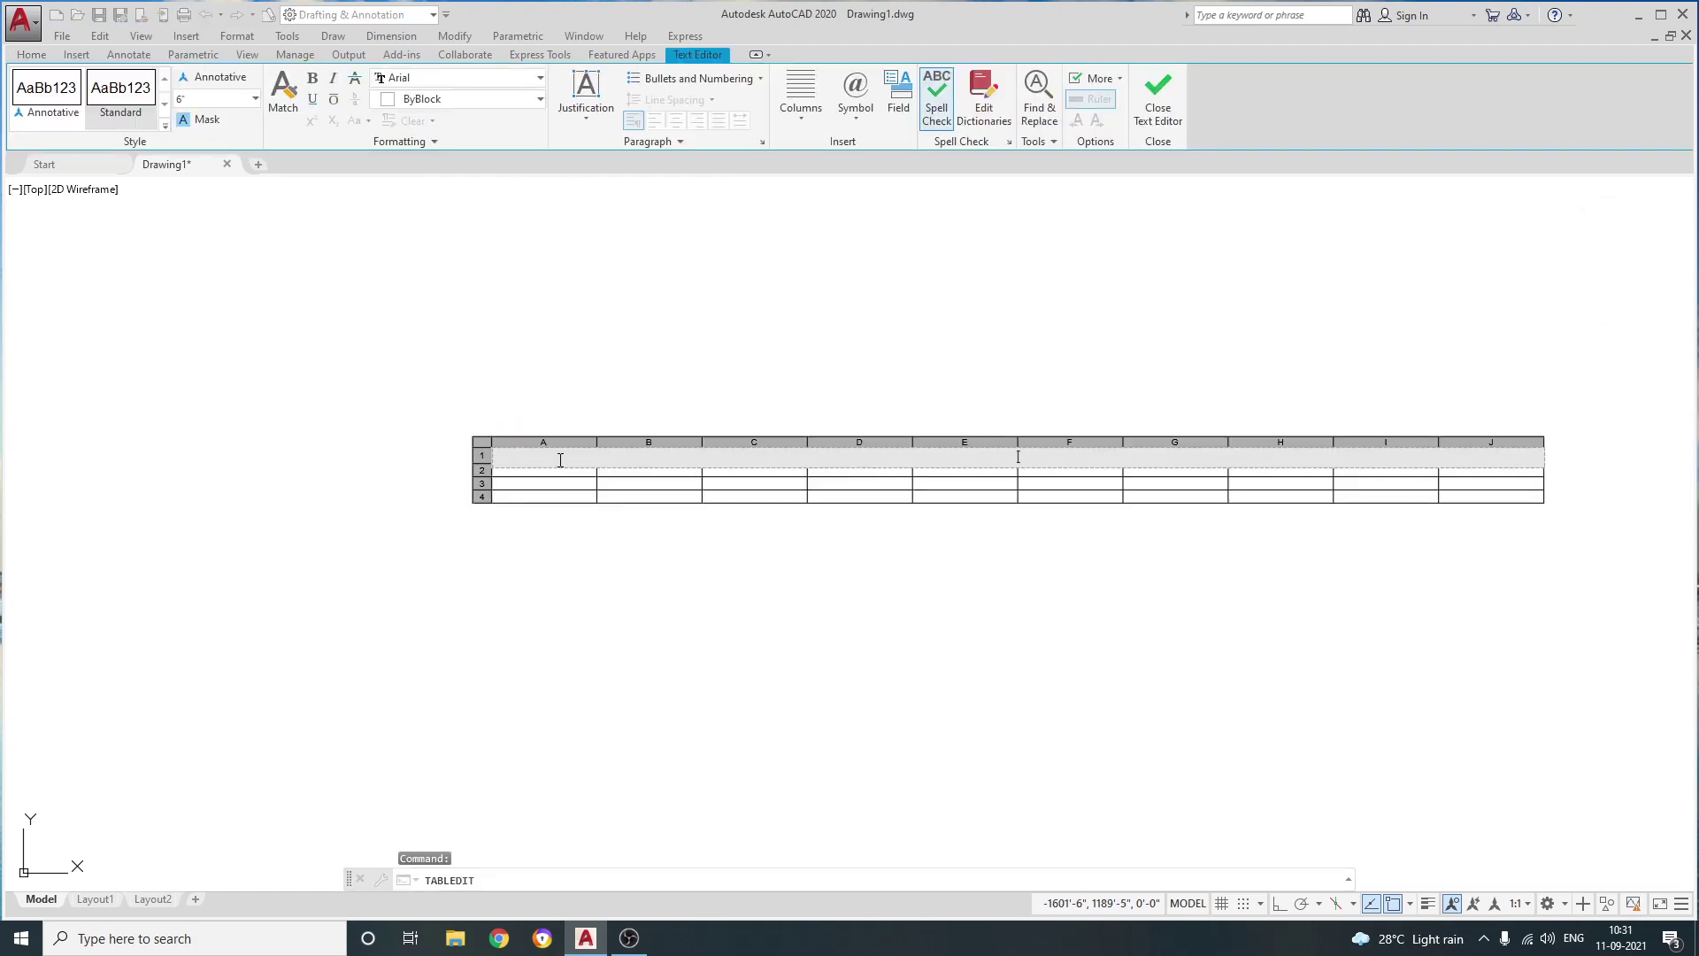
type("gaurafv")
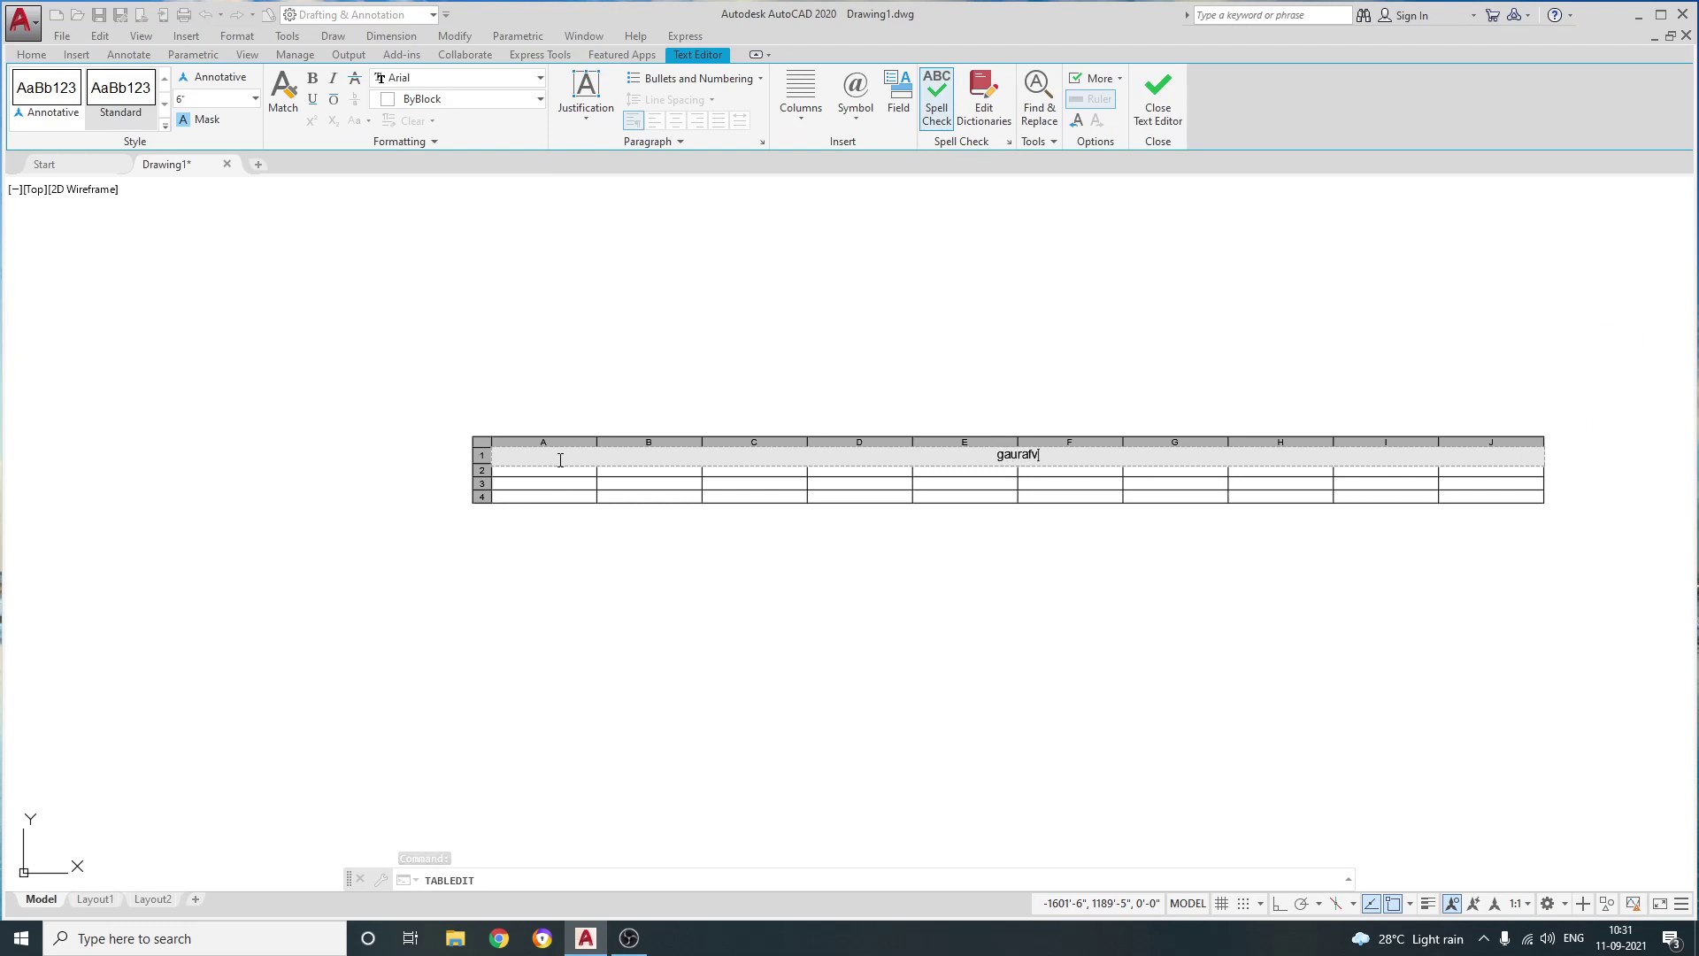
scroll(539, 470, "up", 4)
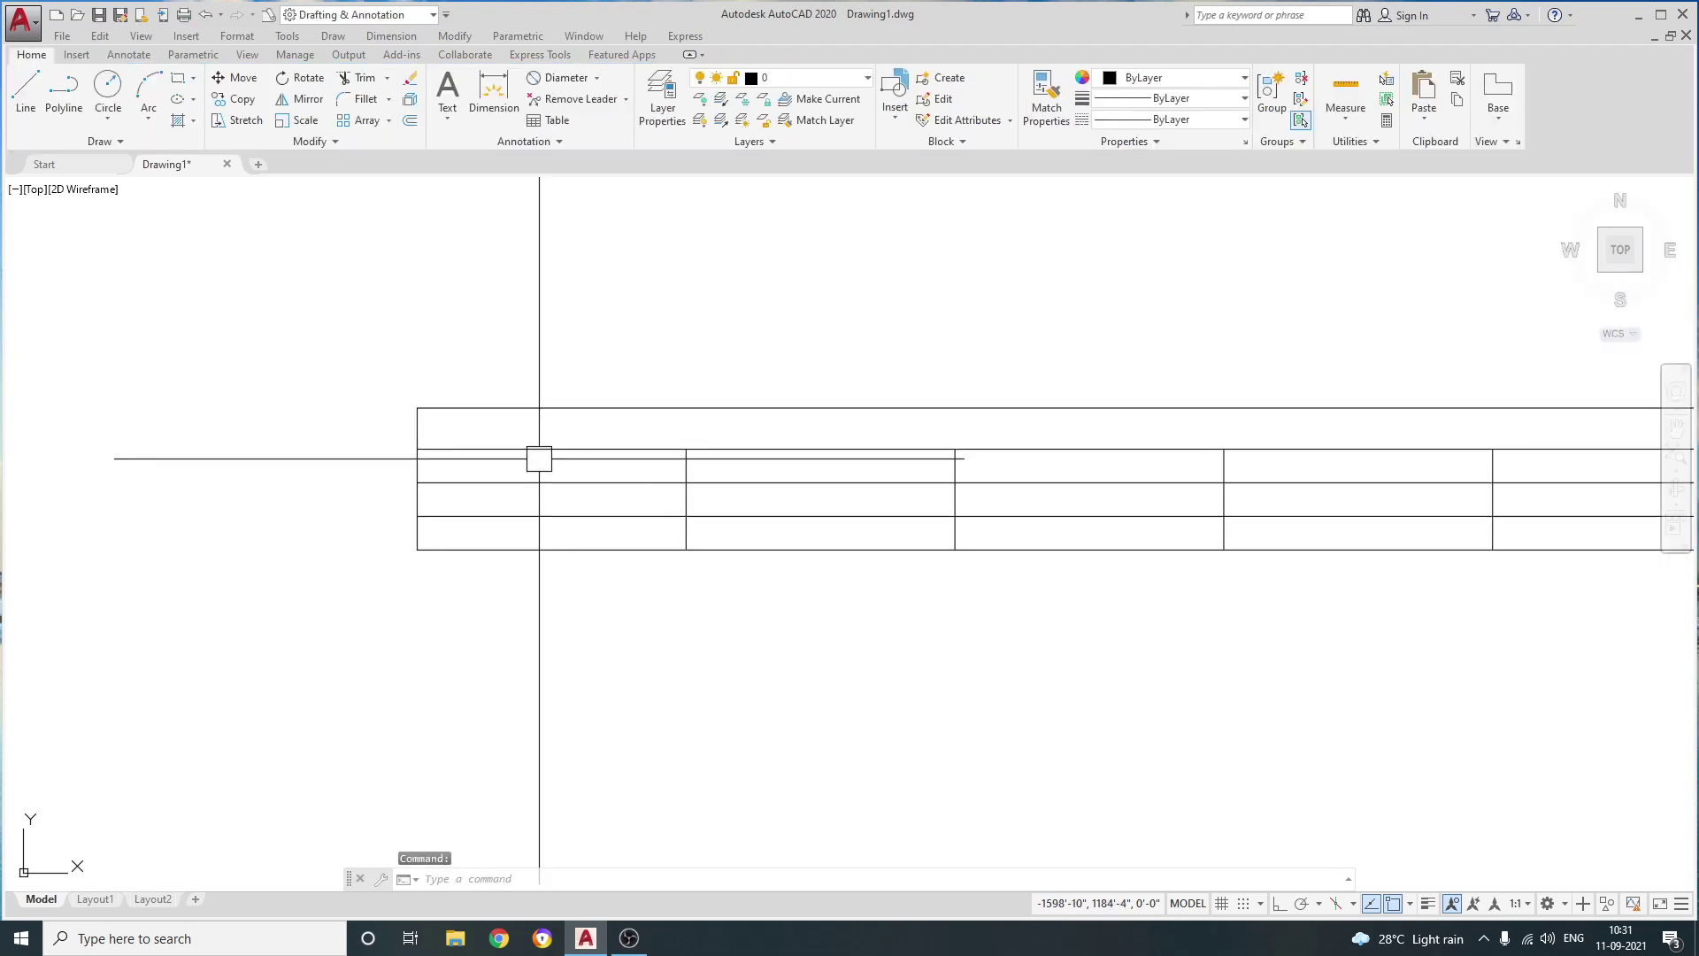
left_click_drag(538, 454, 535, 460)
key("ctrl+1")
Fill cells A2–A4 with 'gywrfghjkg', 'jfhug' and 'hfvushgu'.
left_click(536, 465)
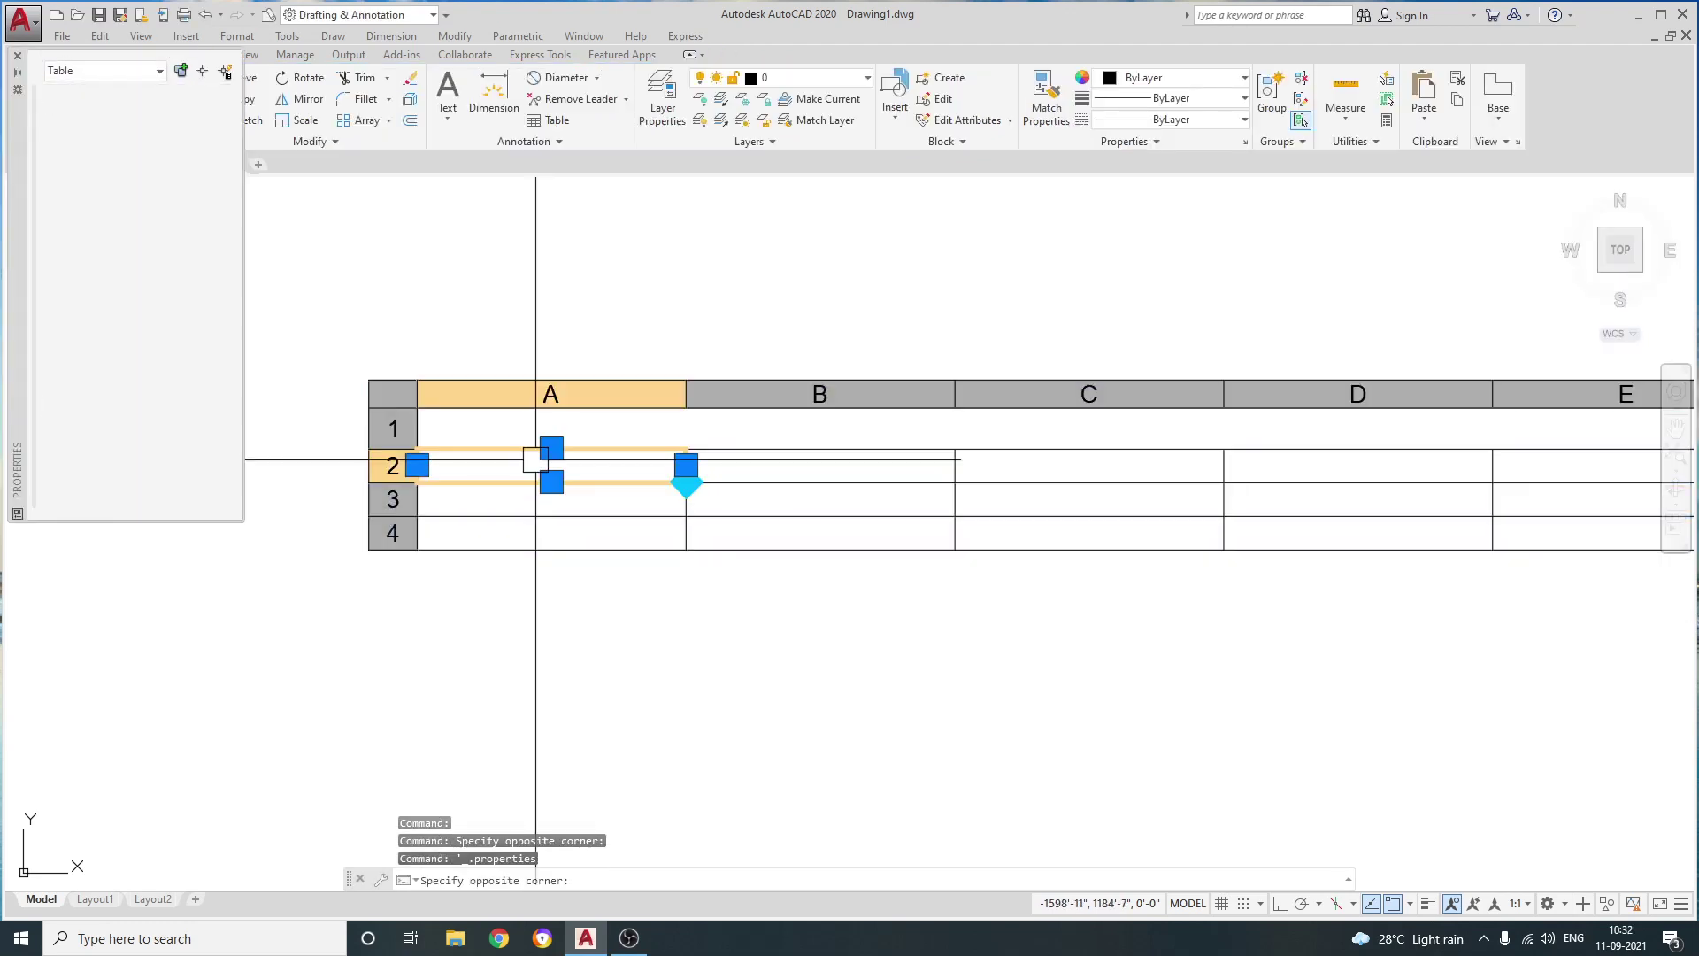
double_click(536, 466)
type("gywrfghjkg")
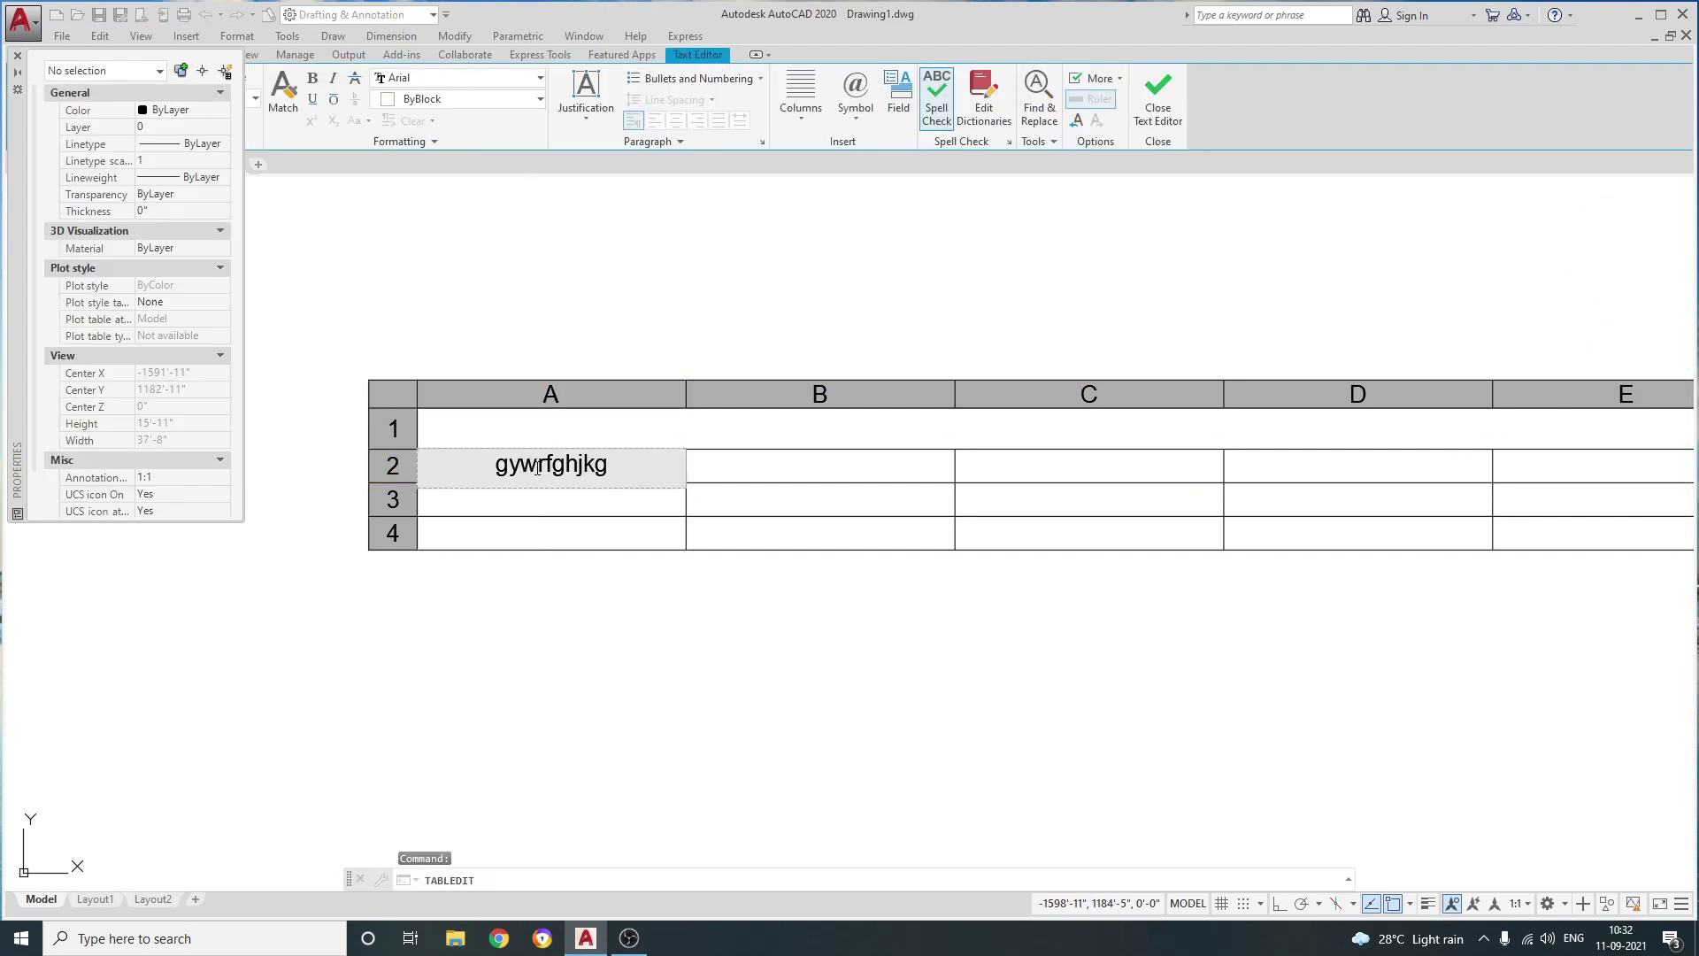
key("Return")
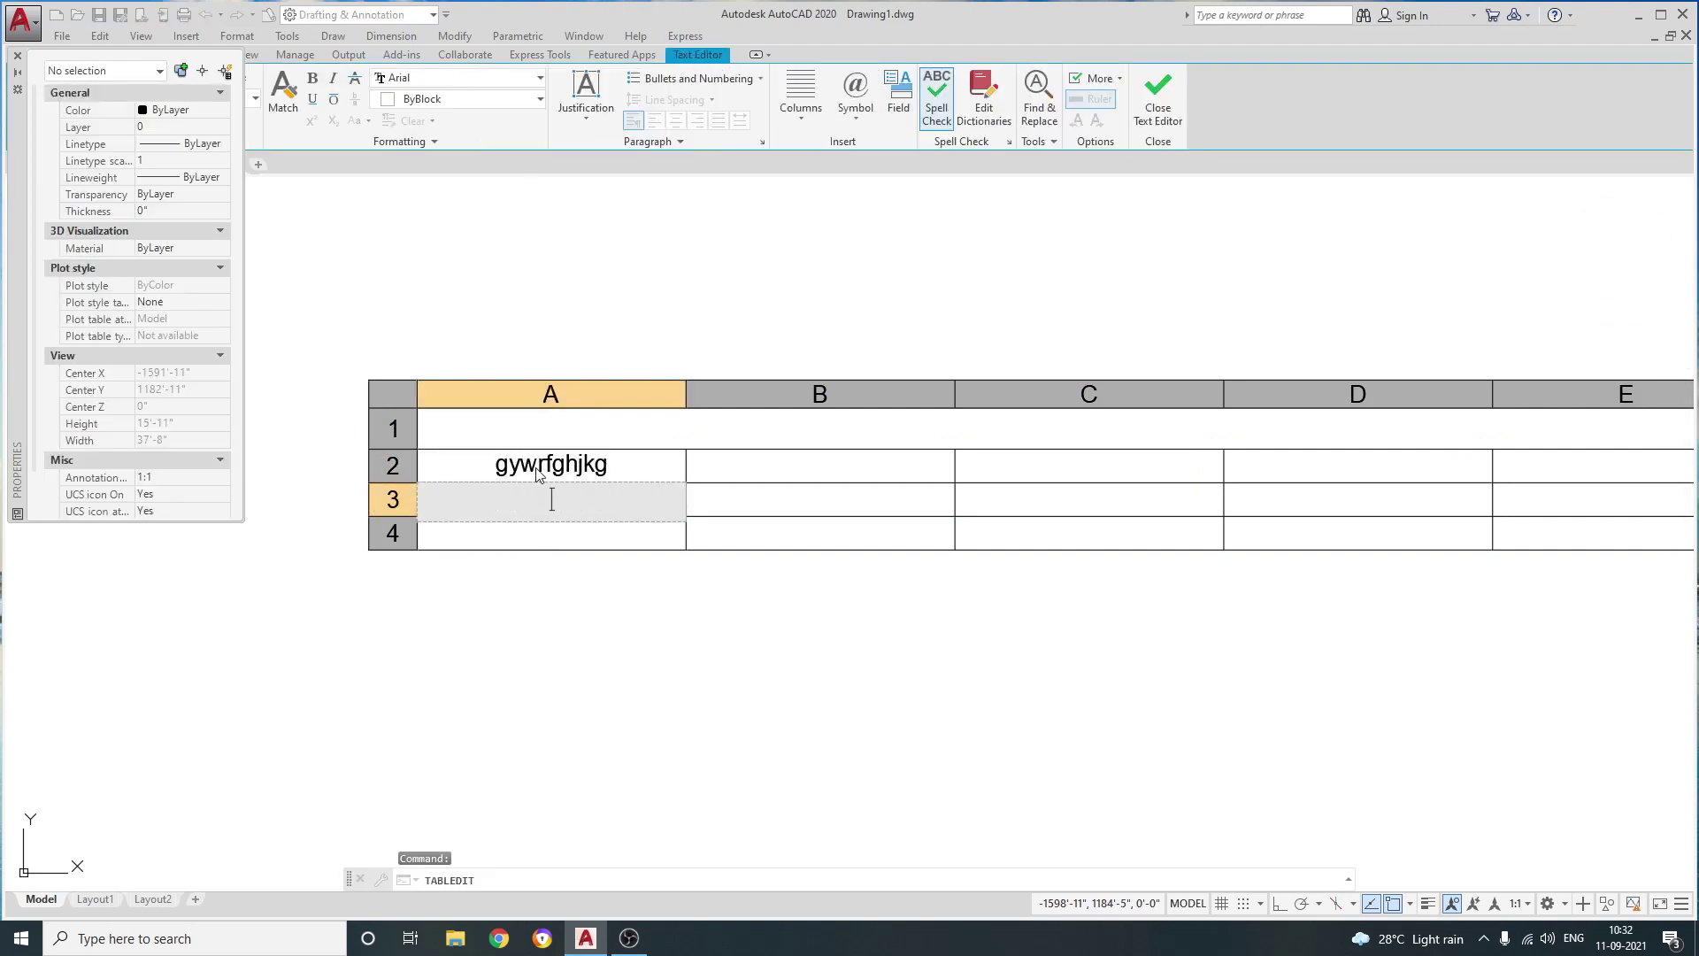
type("jfhug")
key("Return")
type("hfvushgu")
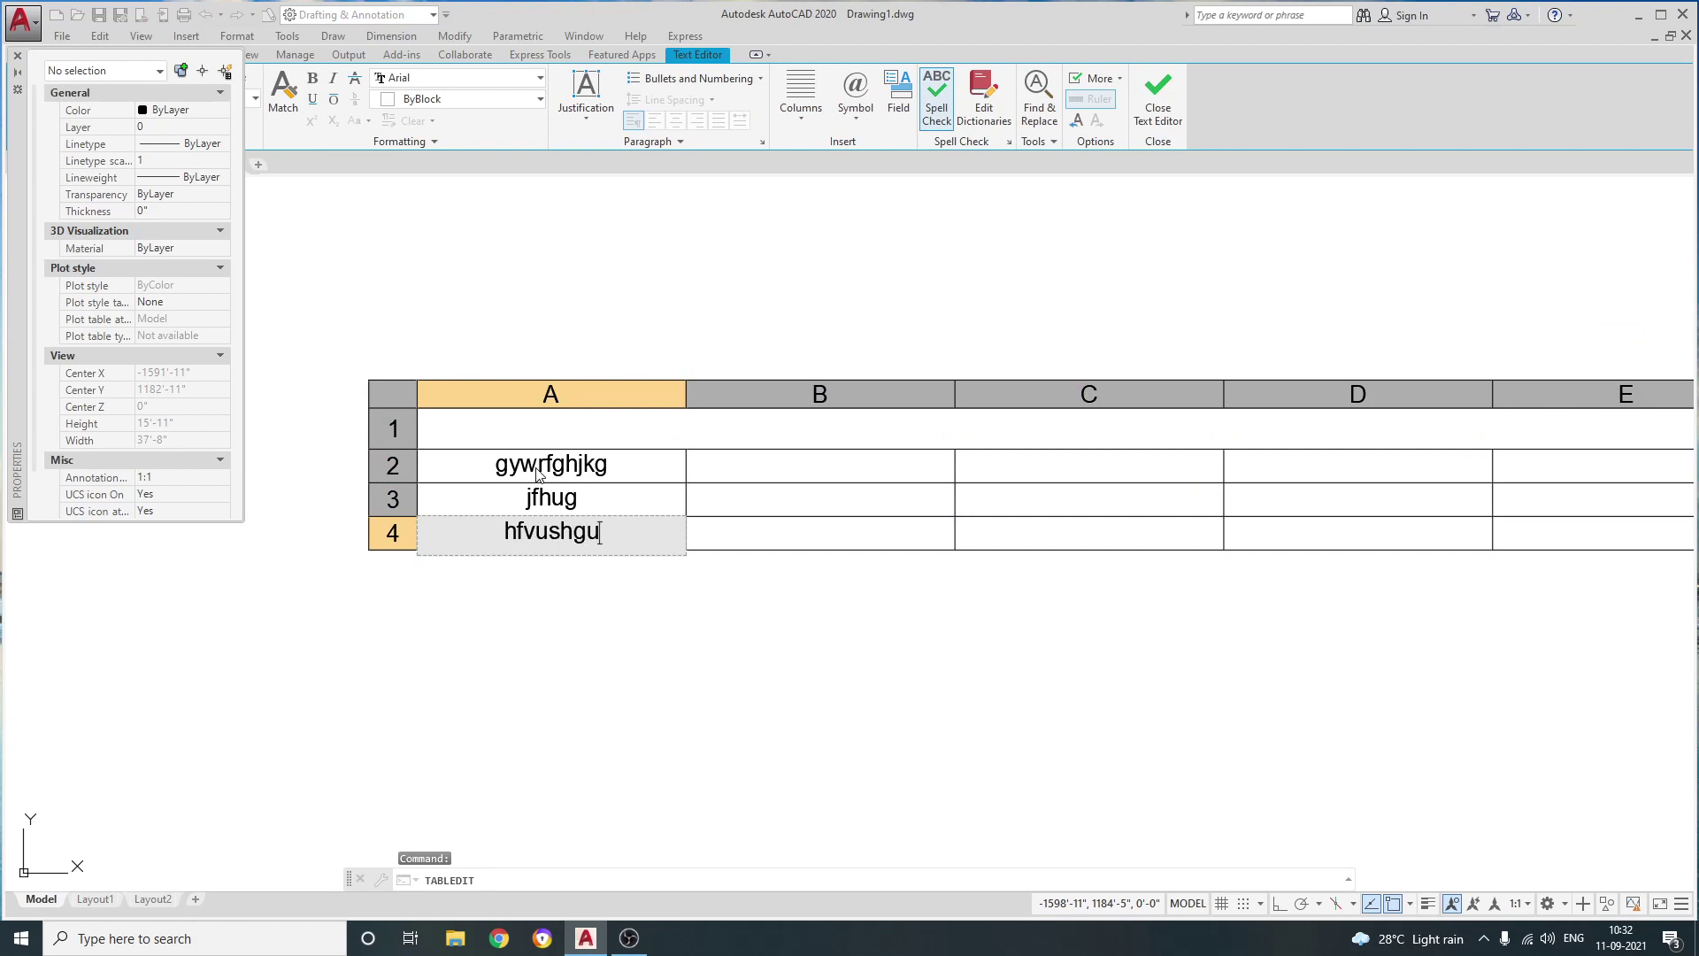
Fill cells B4, B3 and B2 with 'gjkhukg', 'fggurg' and 'klgregn', then finish editing.
key("Tab")
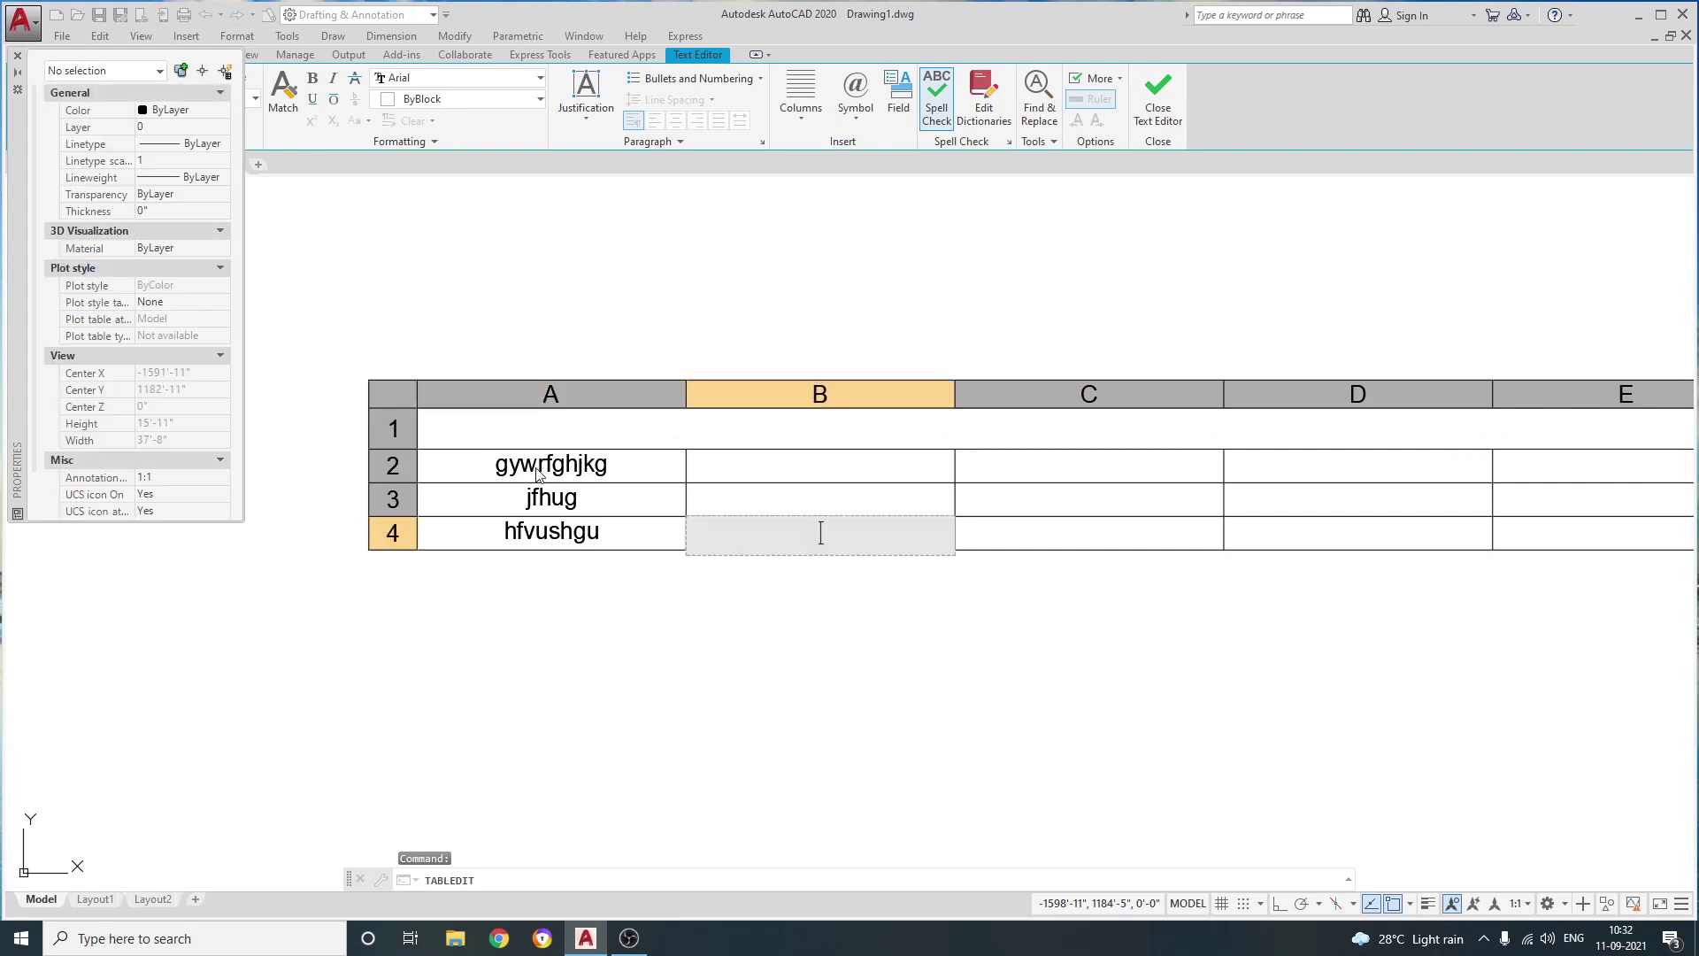
type("gjkhukg")
key("Up")
type("fggurg")
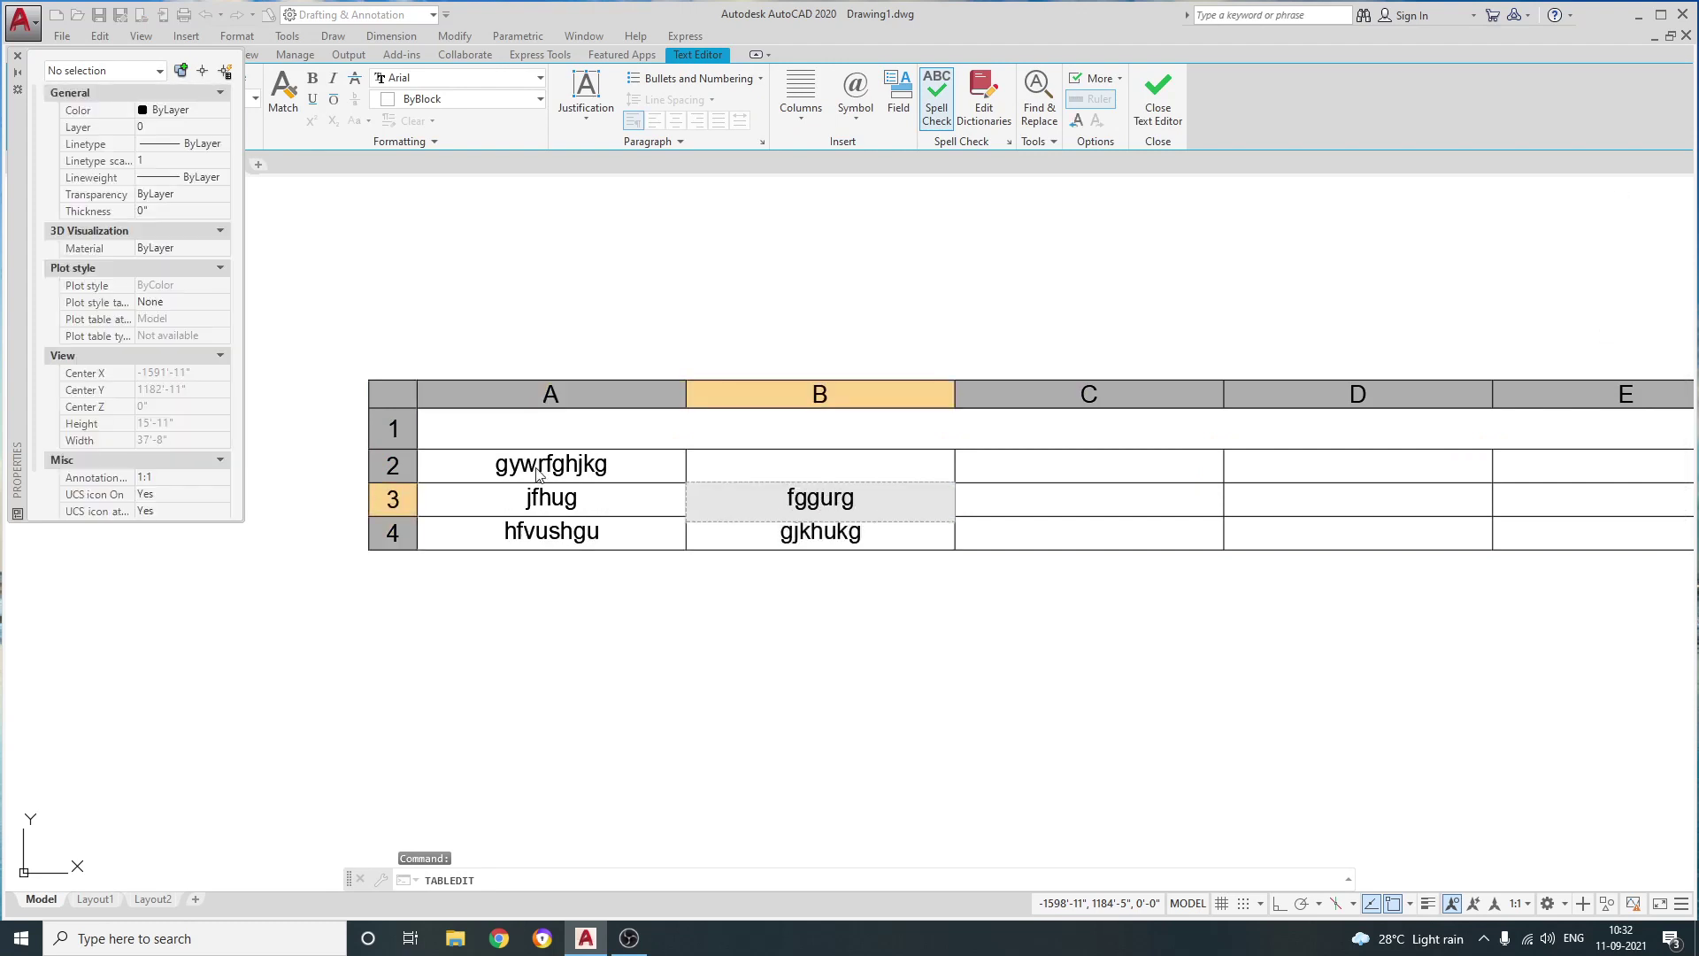
key("Up")
type("klgregn")
key("Escape")
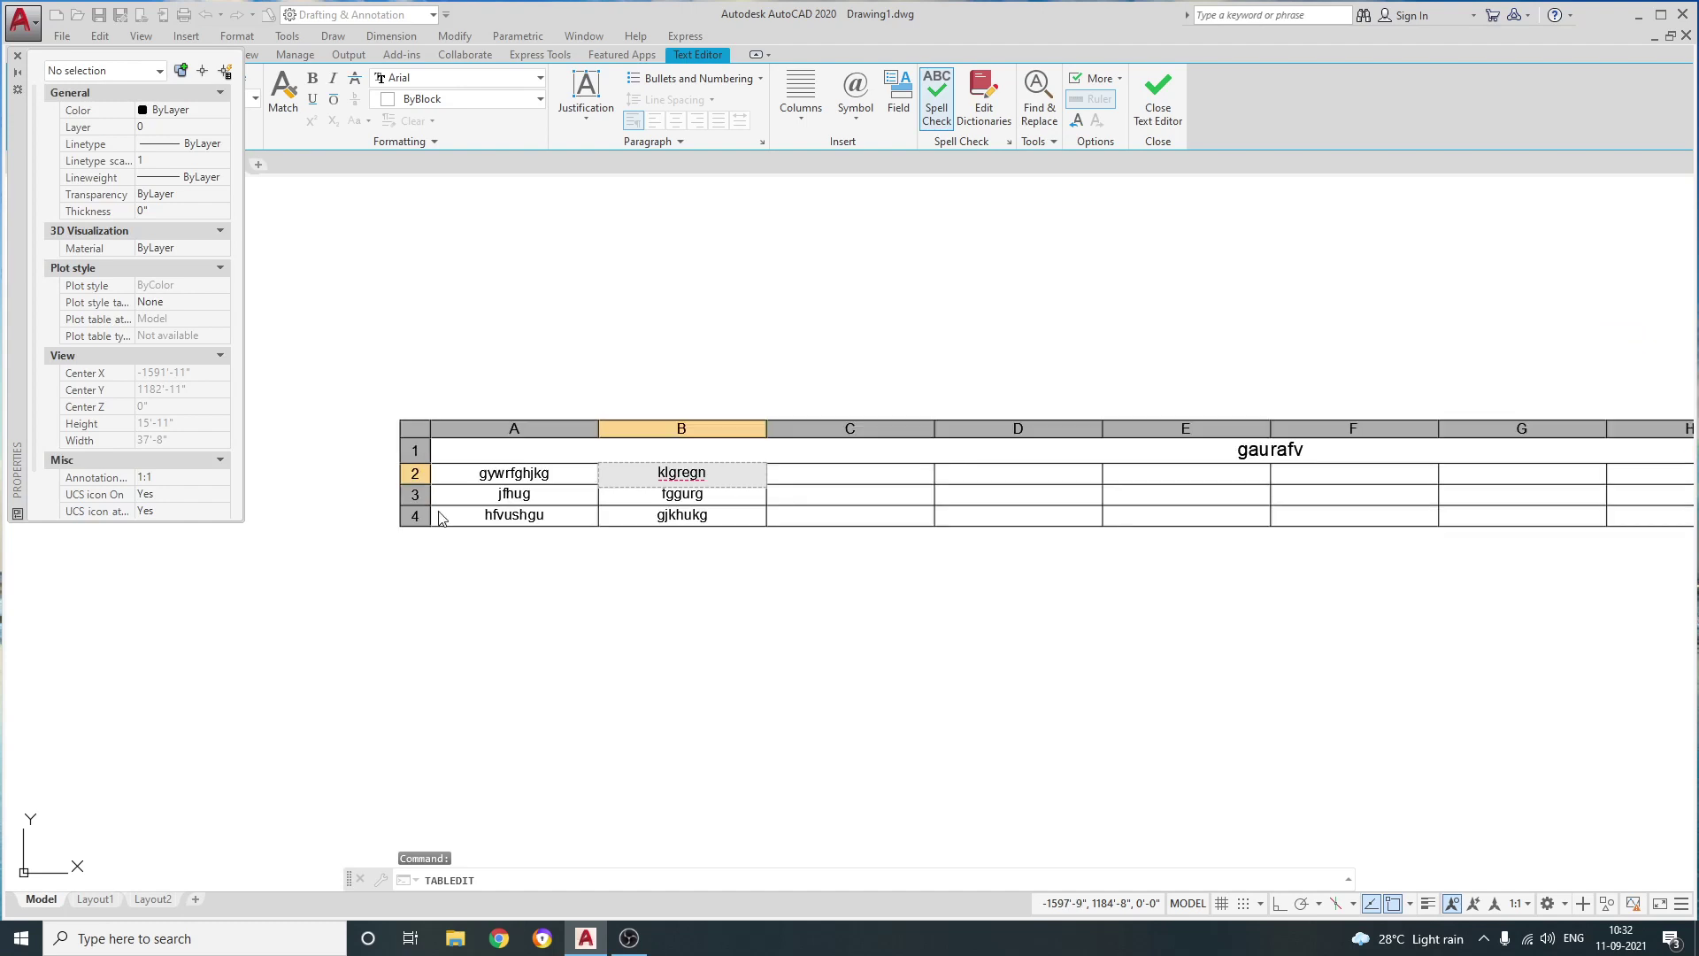
scroll(781, 581, "down", 3)
scroll(793, 505, "down", 3)
left_click(1337, 407)
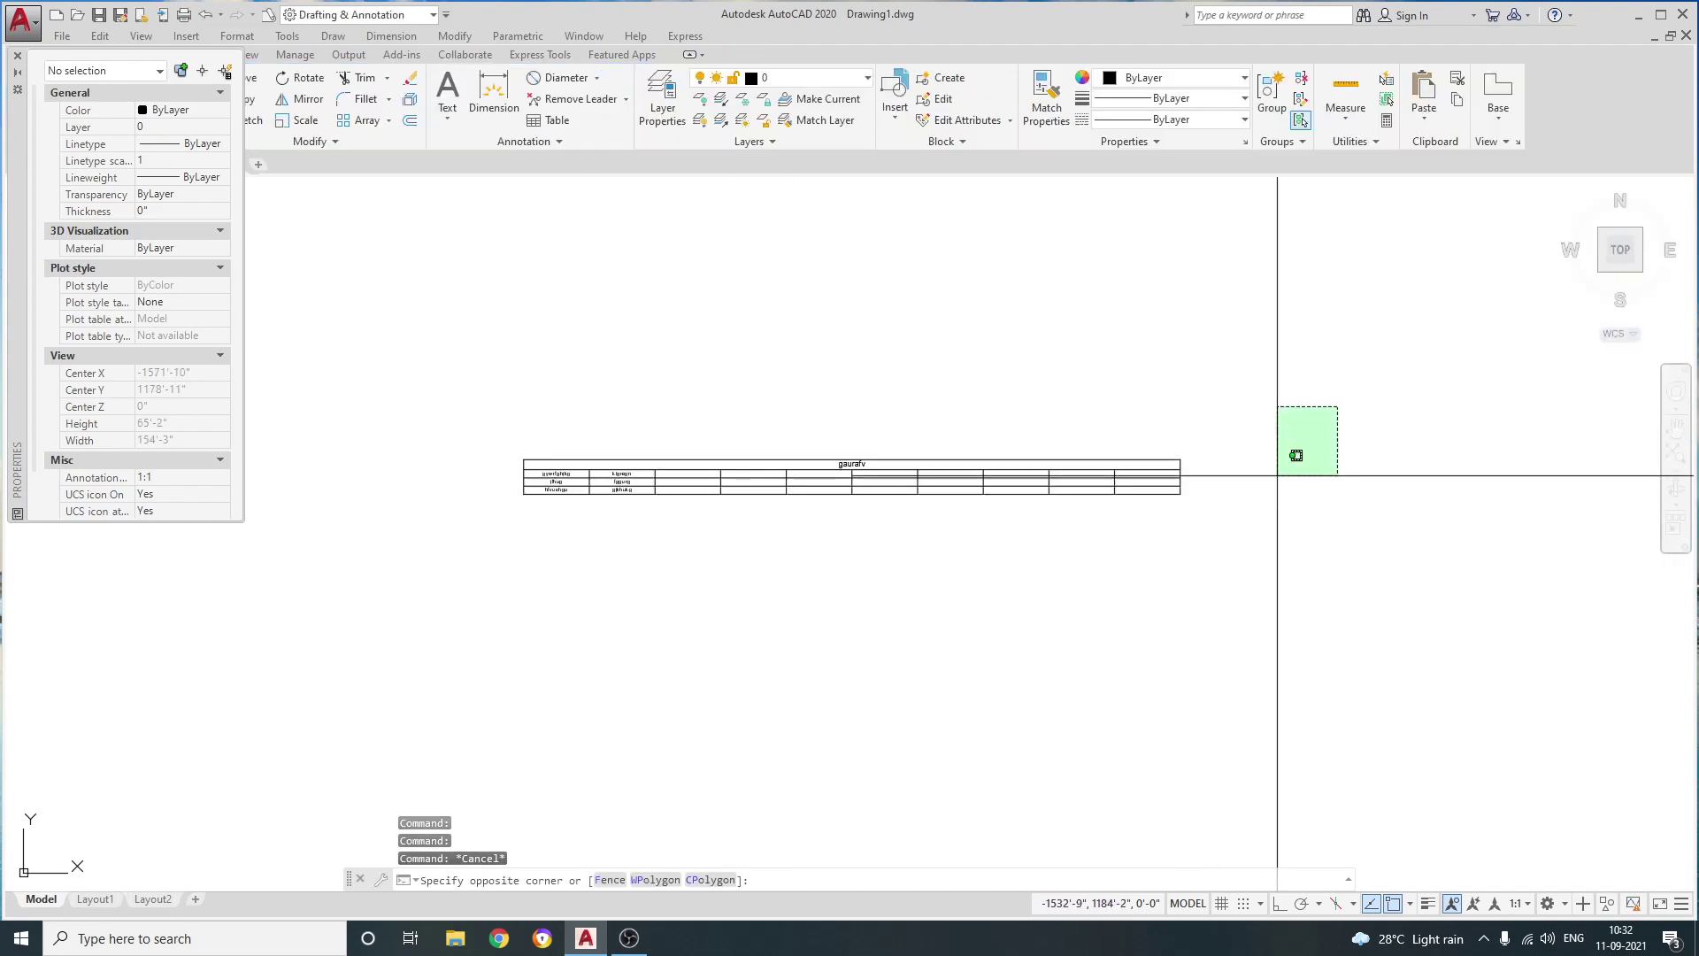
Erase the filled table and dismiss the properties panel.
left_click(482, 569)
key("e")
key("Return")
key("Escape")
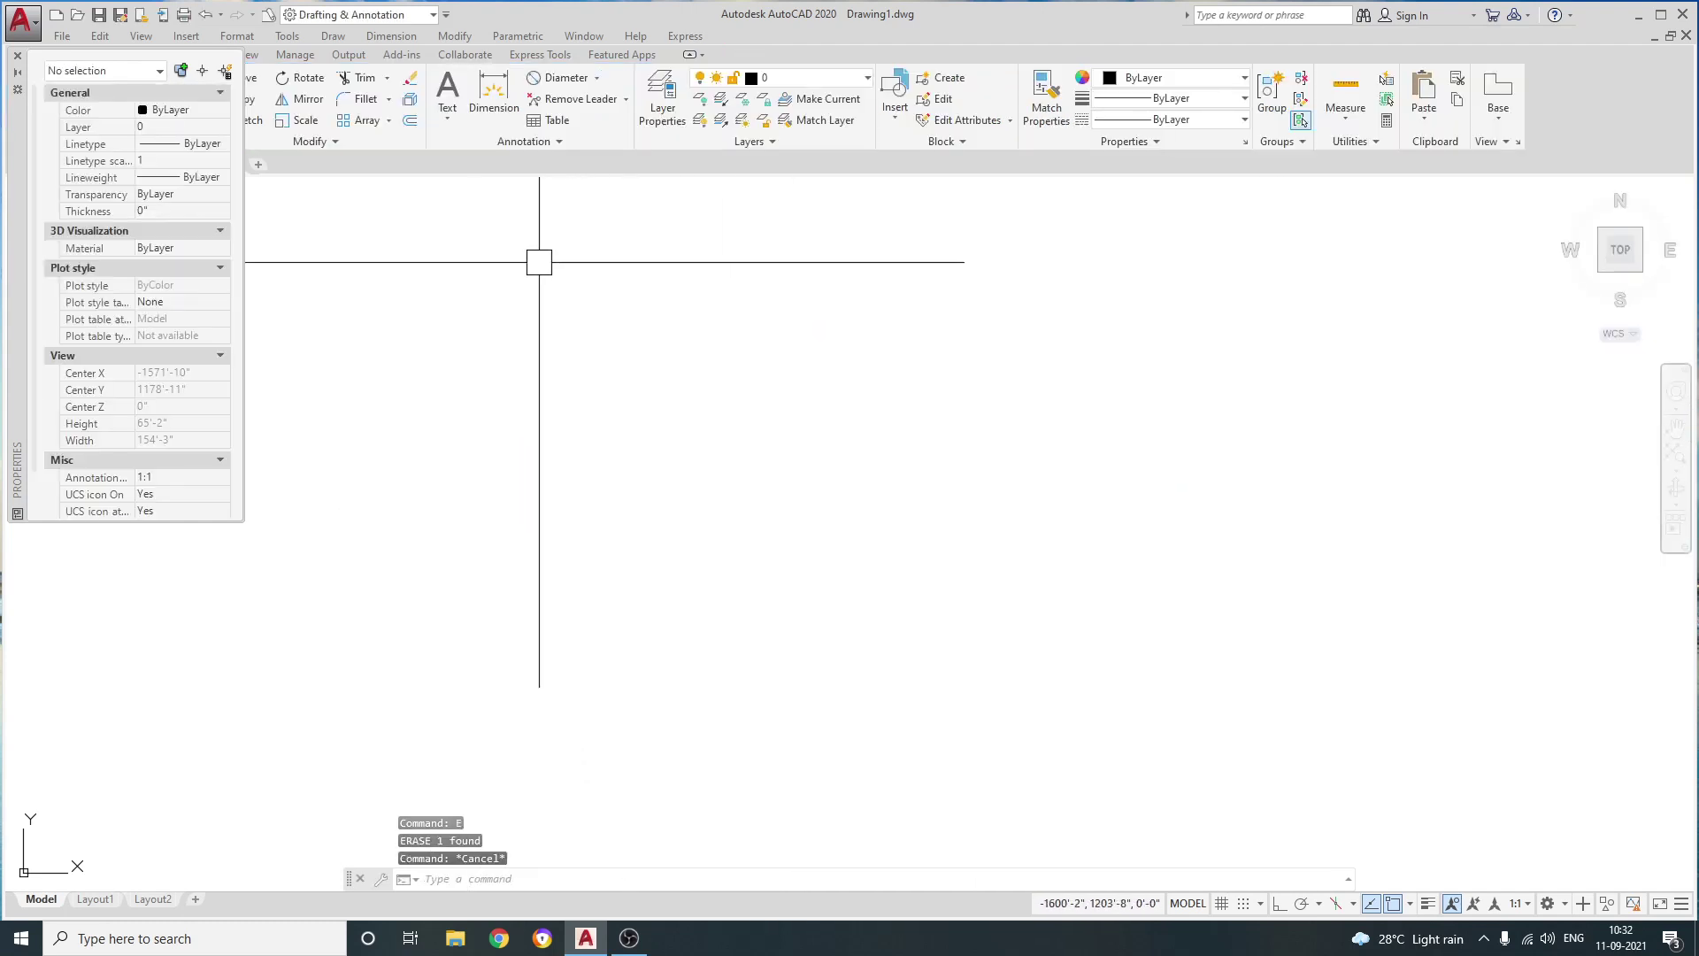
left_click(15, 58)
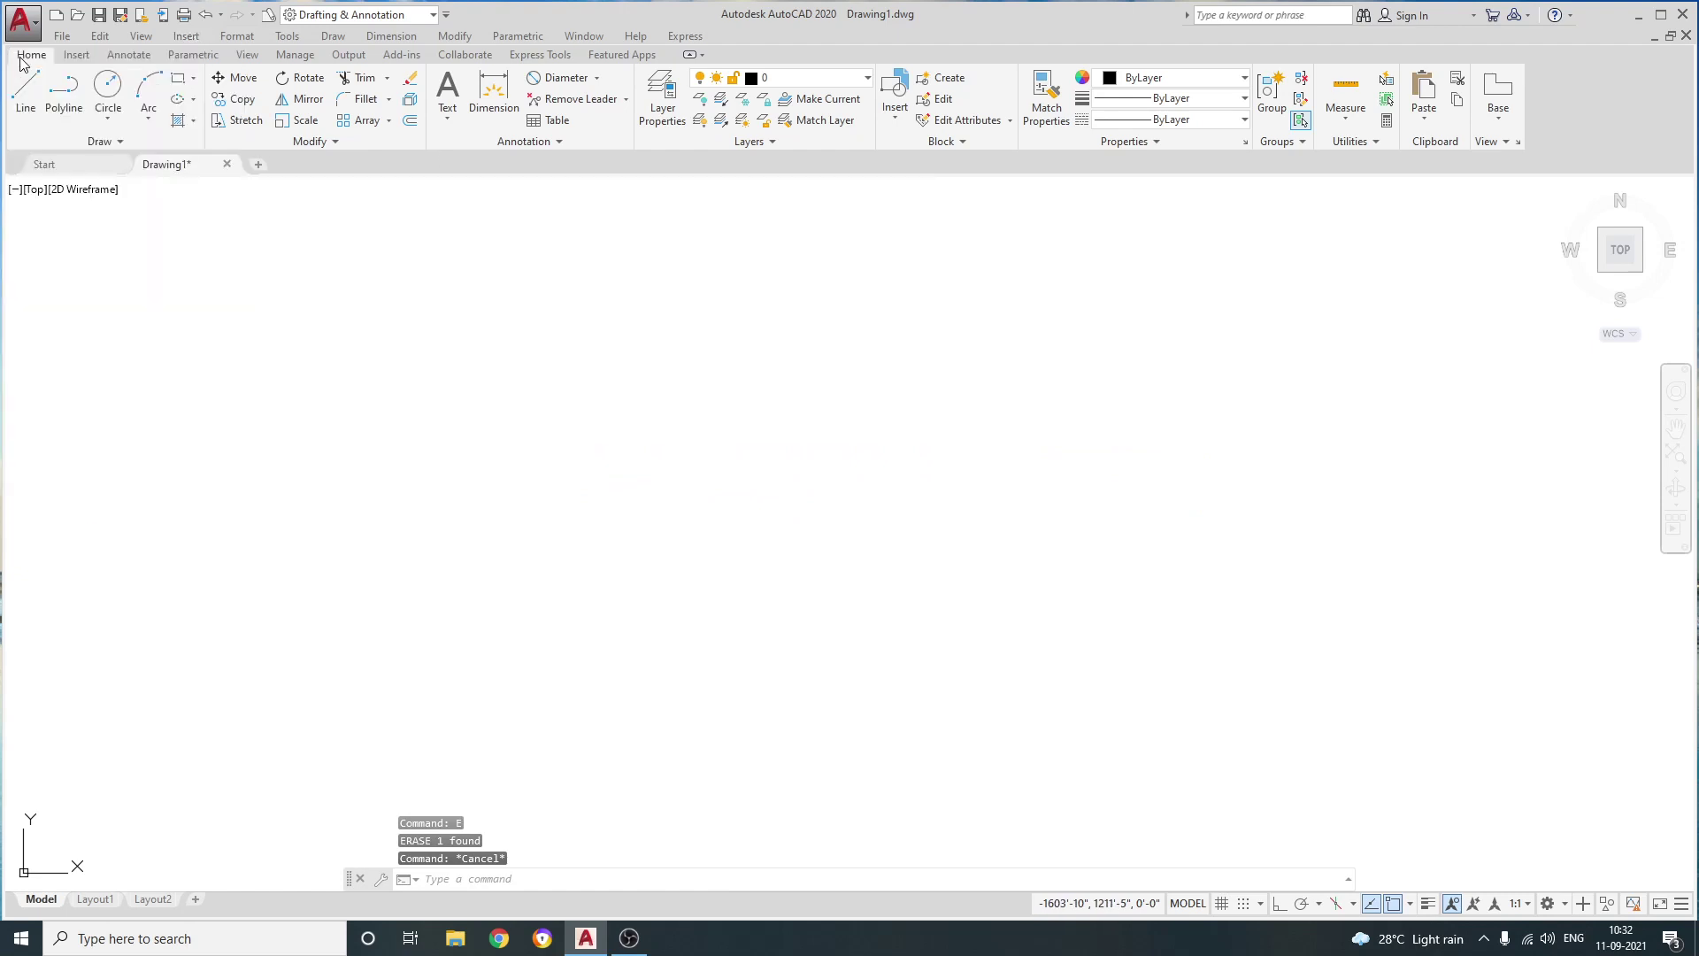
Insert and place a 5-column table.
left_click(551, 120)
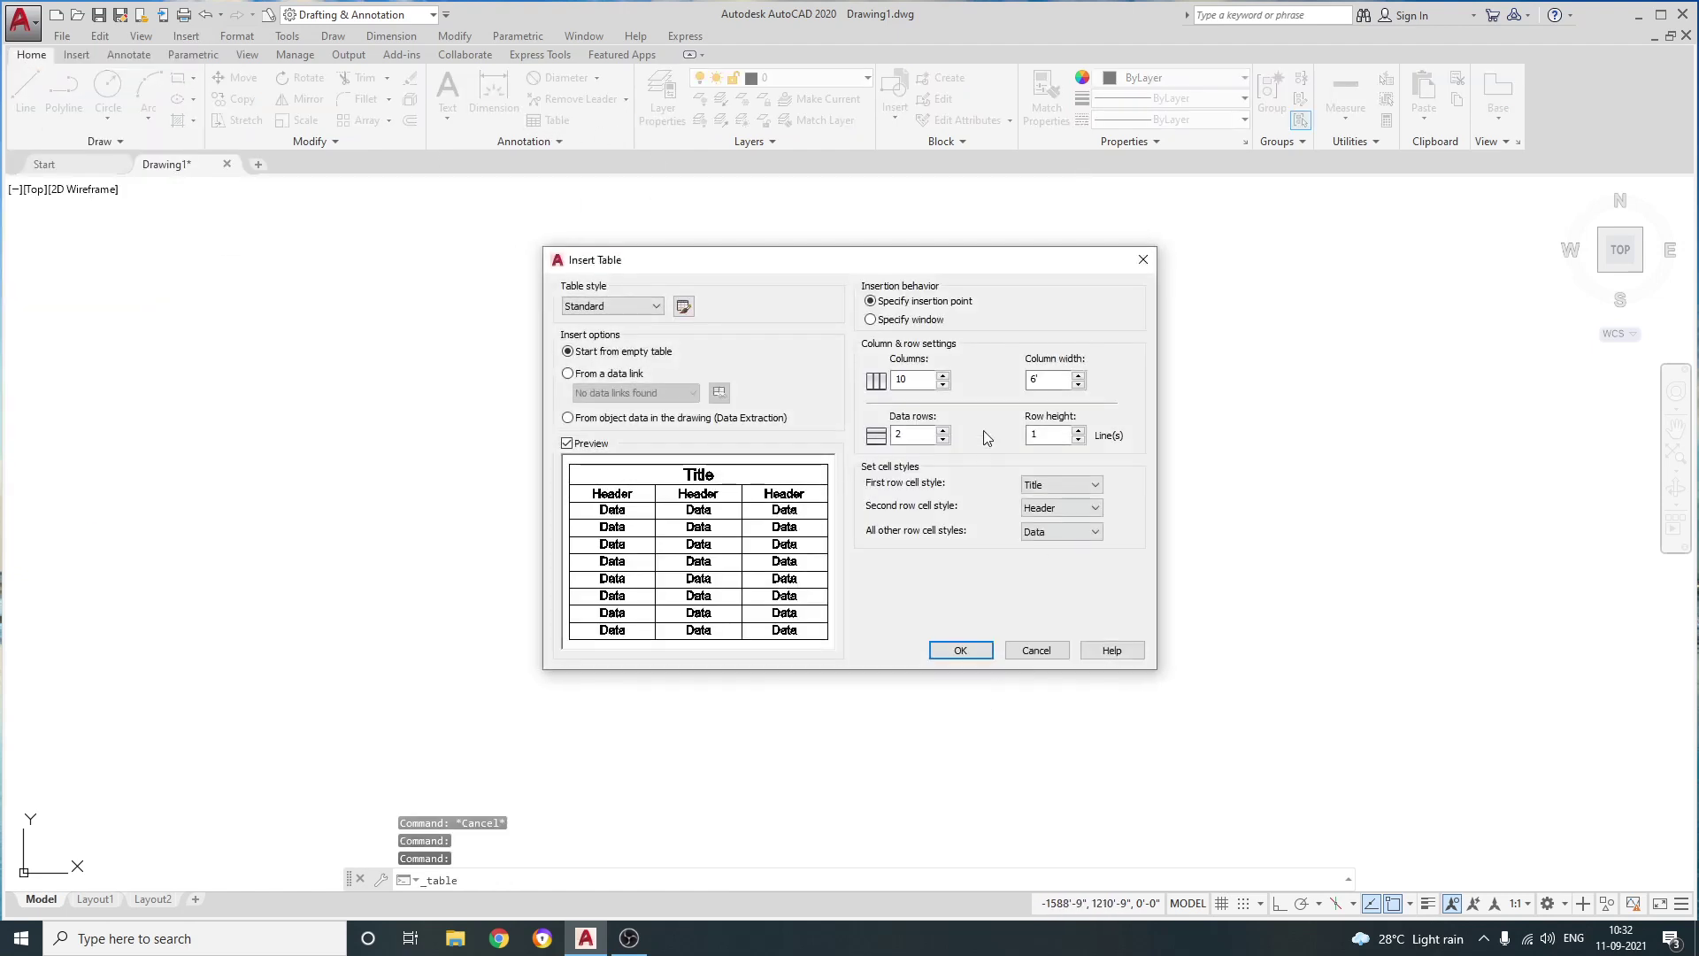
double_click(920, 382)
type("5")
key("Return")
left_click(603, 400)
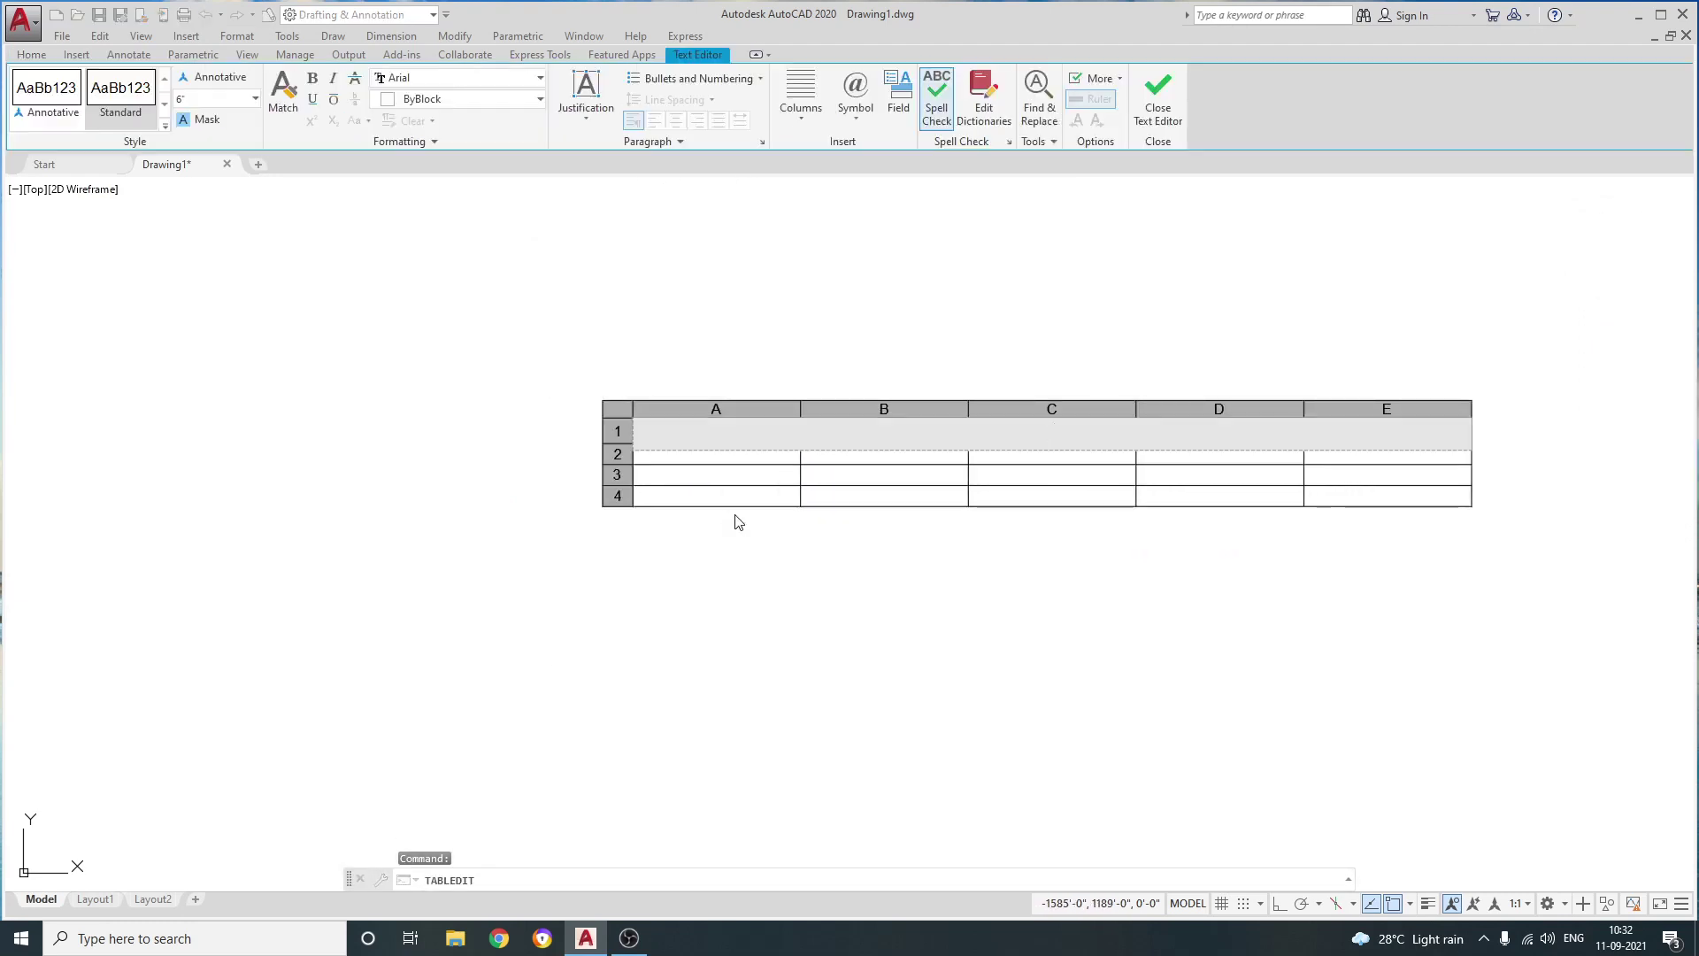
key("Escape")
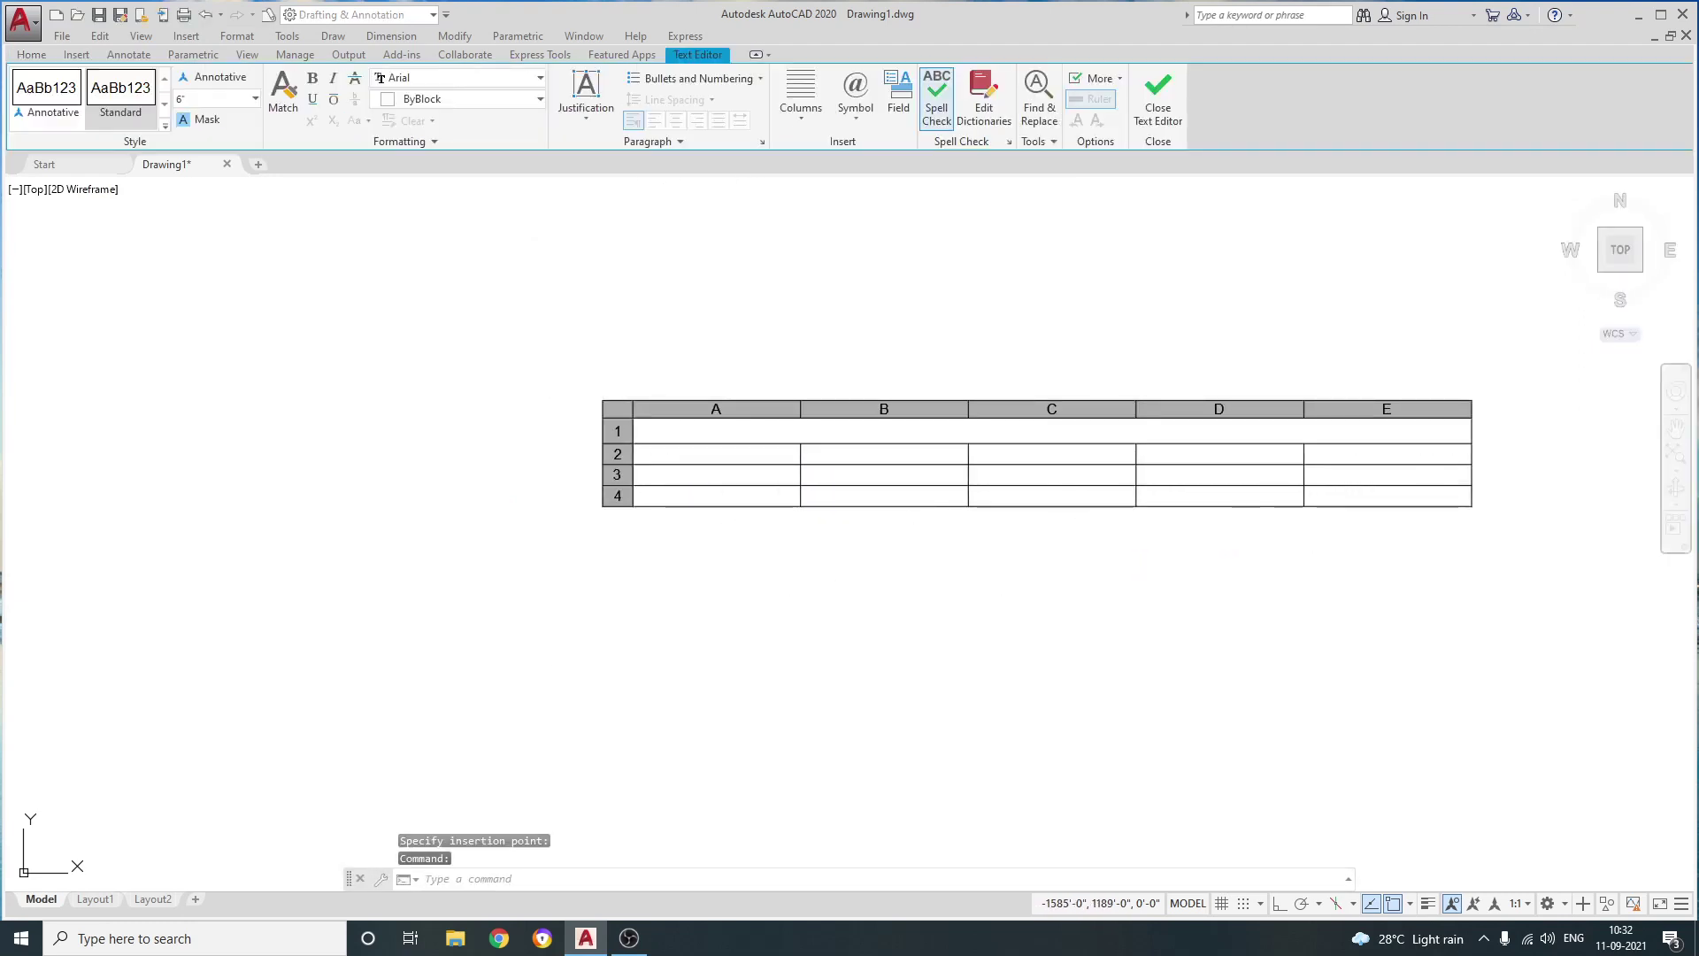
scroll(739, 296, "down", 4)
key("Escape")
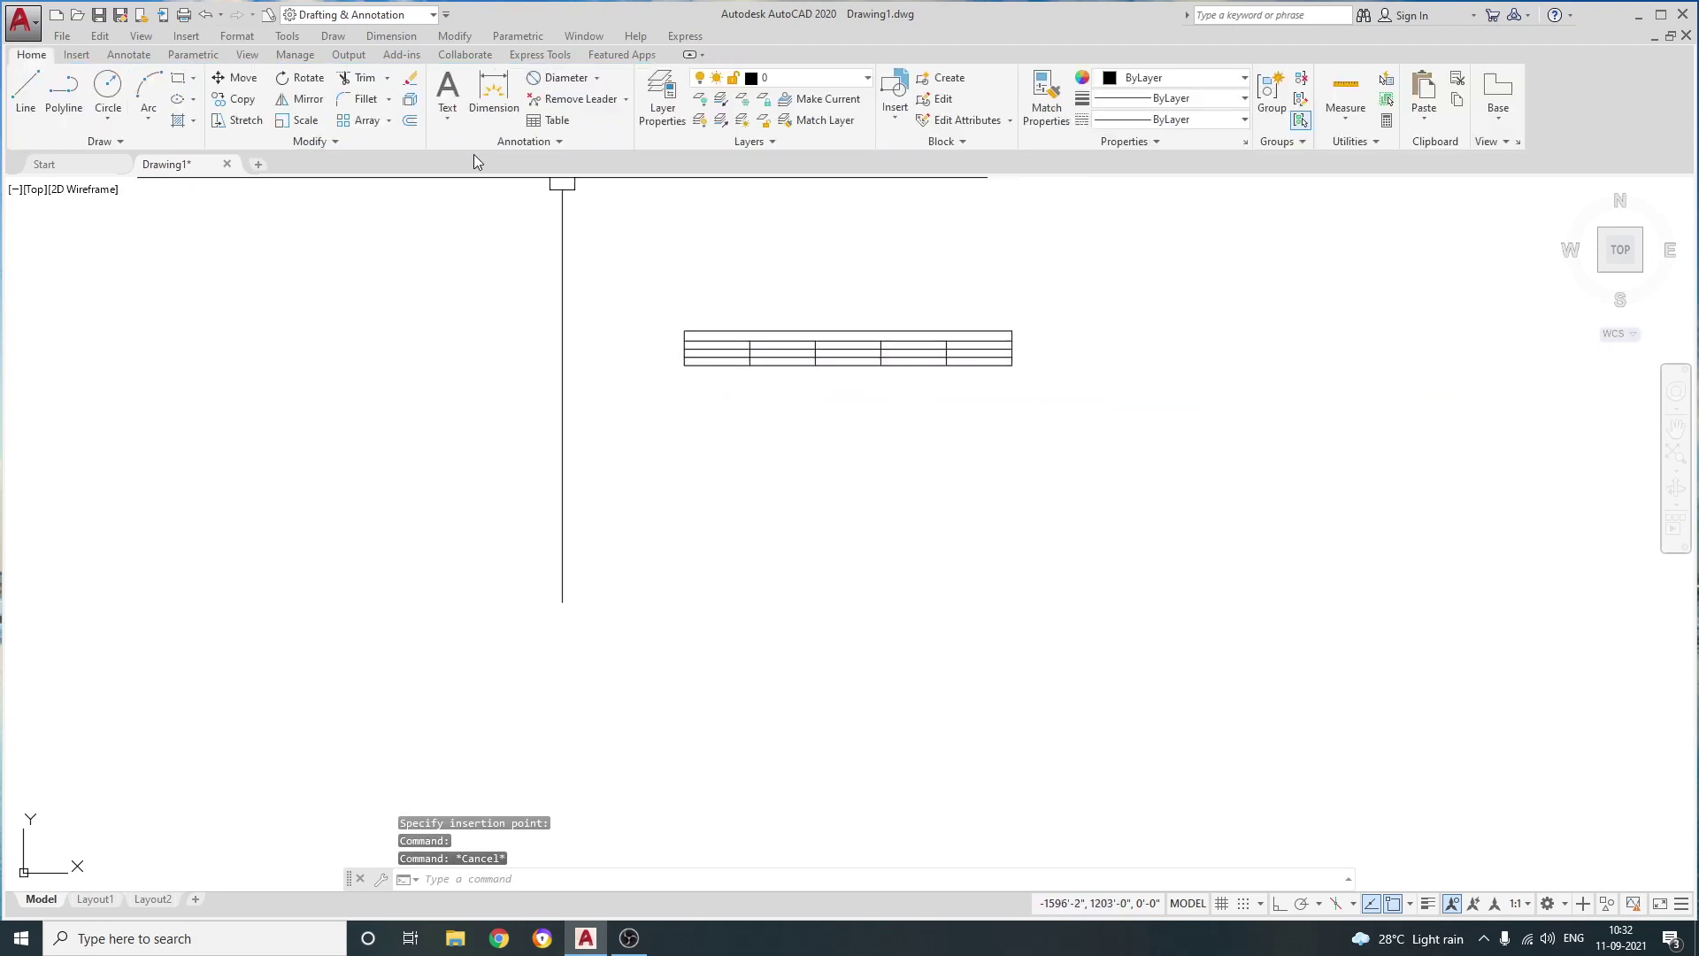
Insert a taller table below the first, then select both tables.
left_click(553, 120)
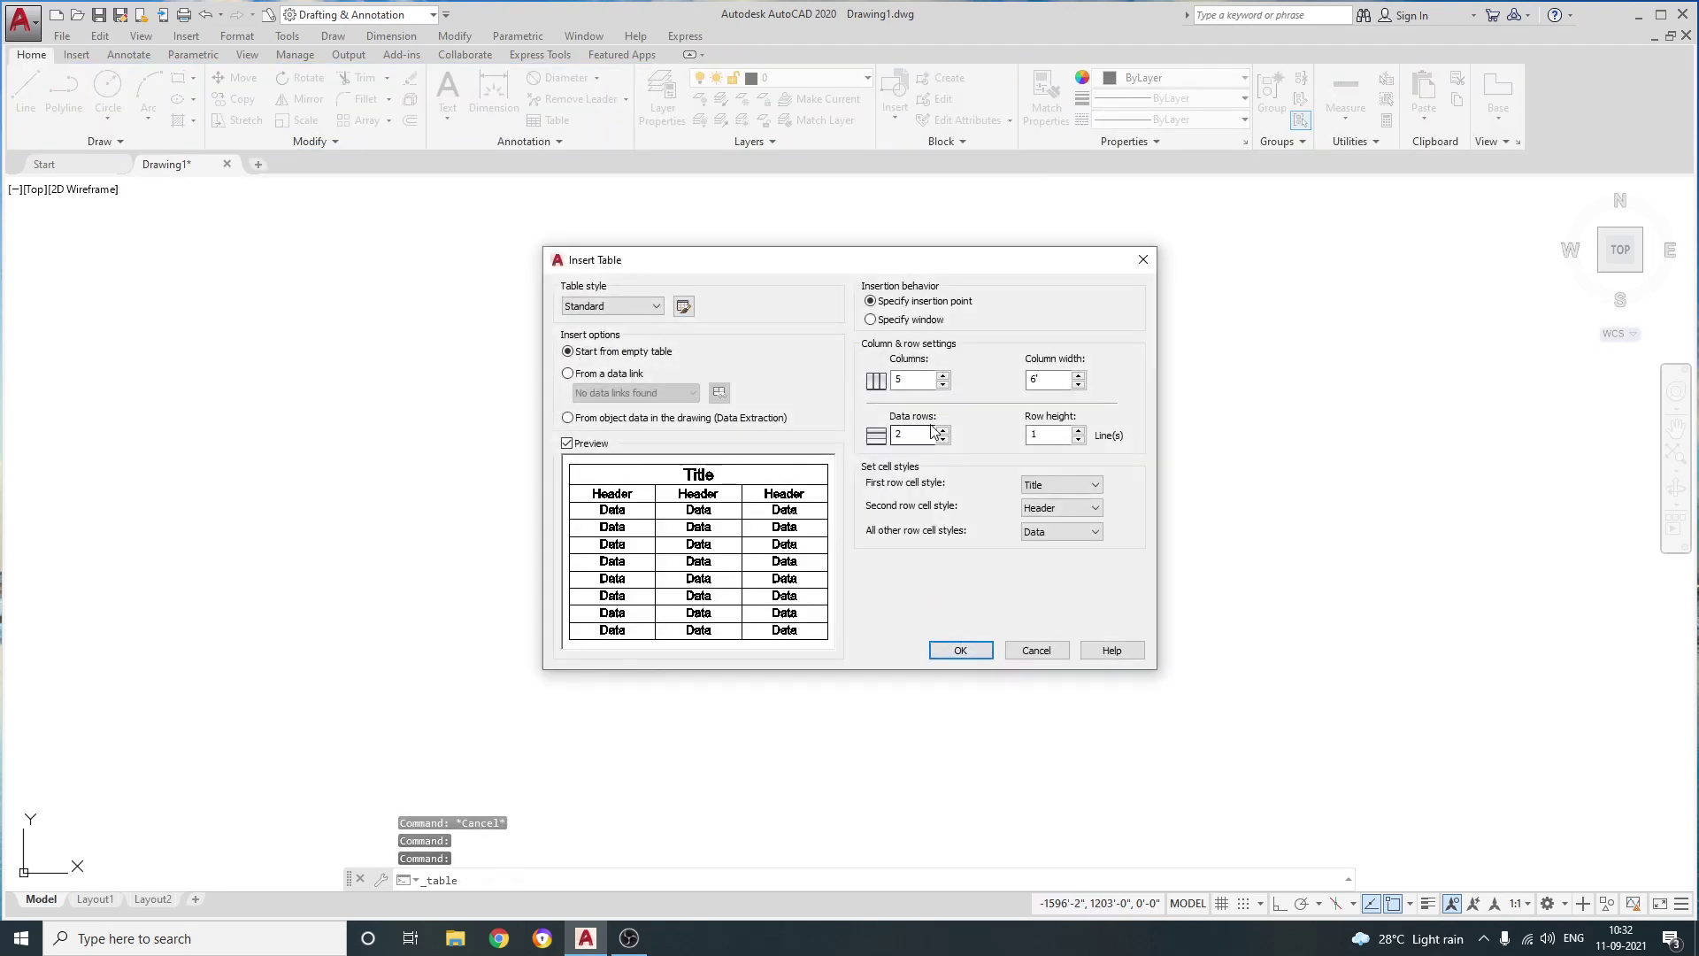
double_click(917, 431)
key("Return")
scroll(690, 416, "up", 5)
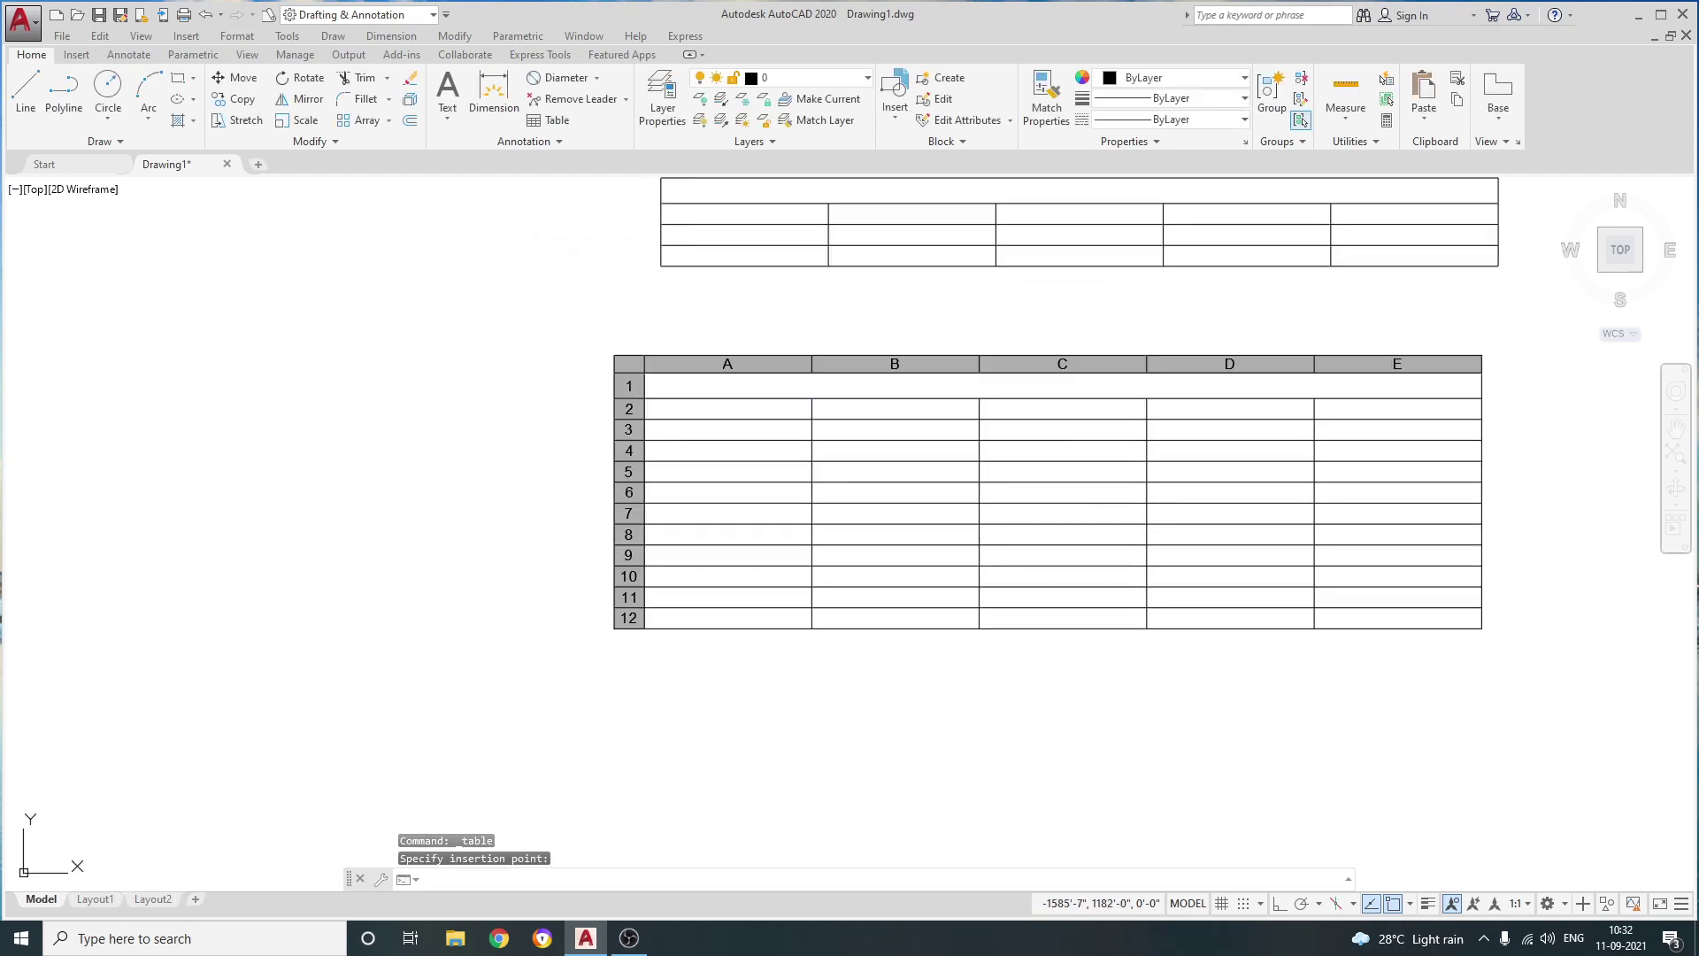
left_click(614, 356)
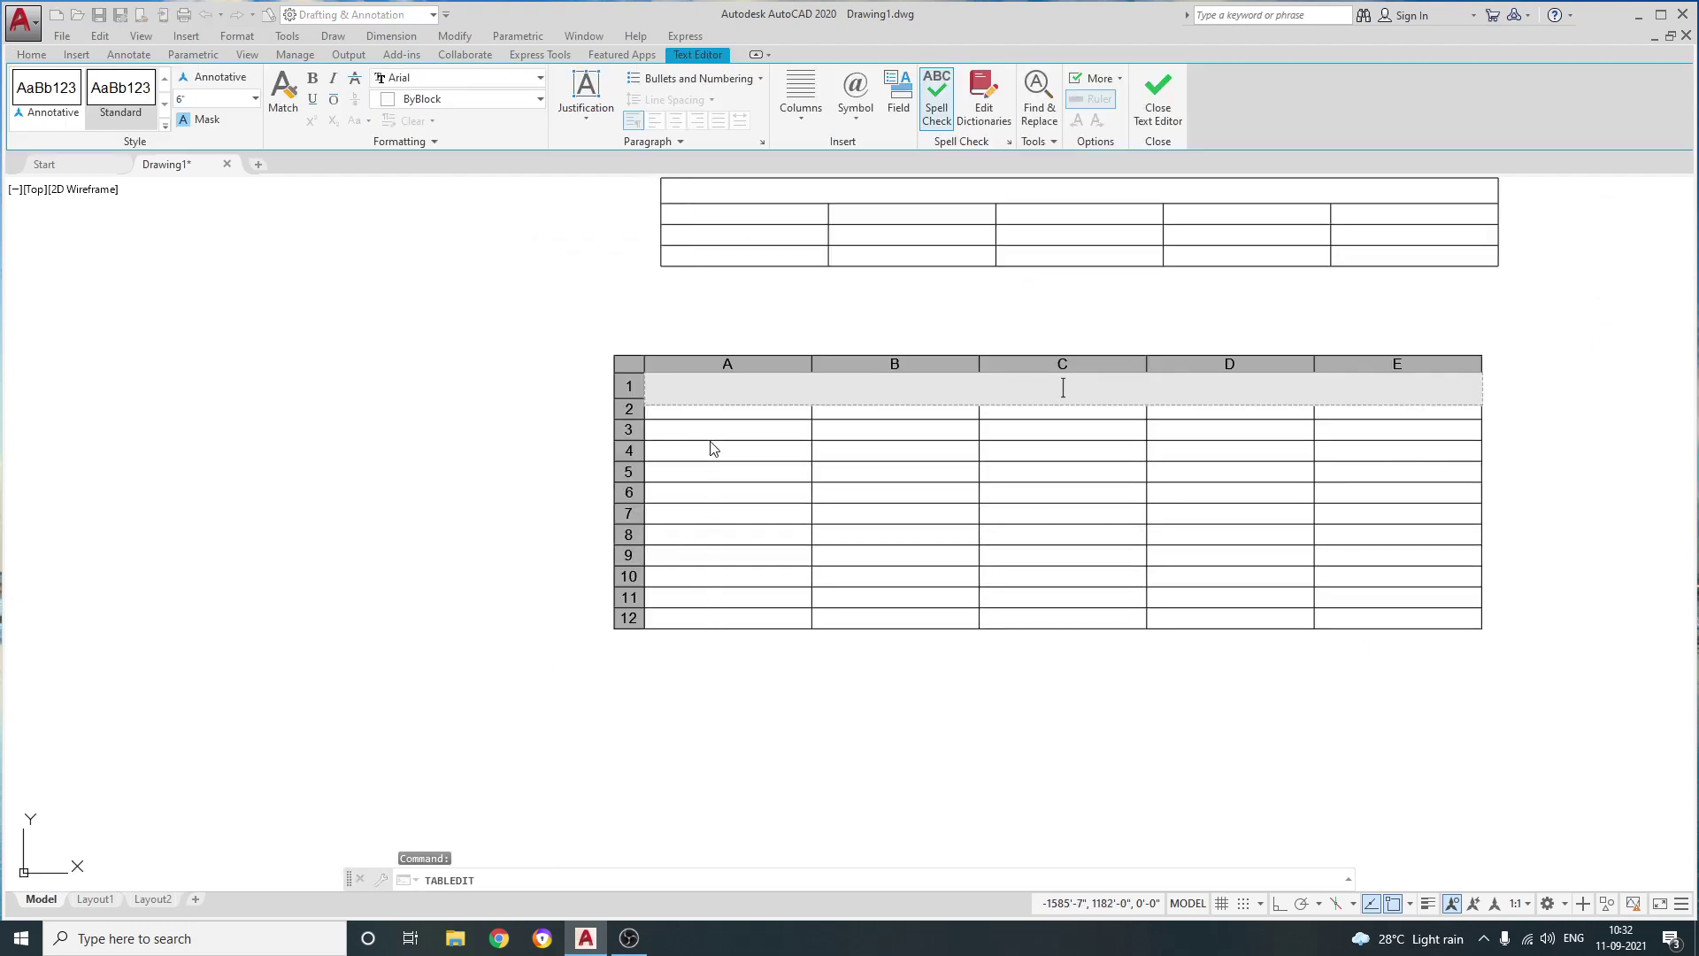
scroll(796, 522, "down", 2)
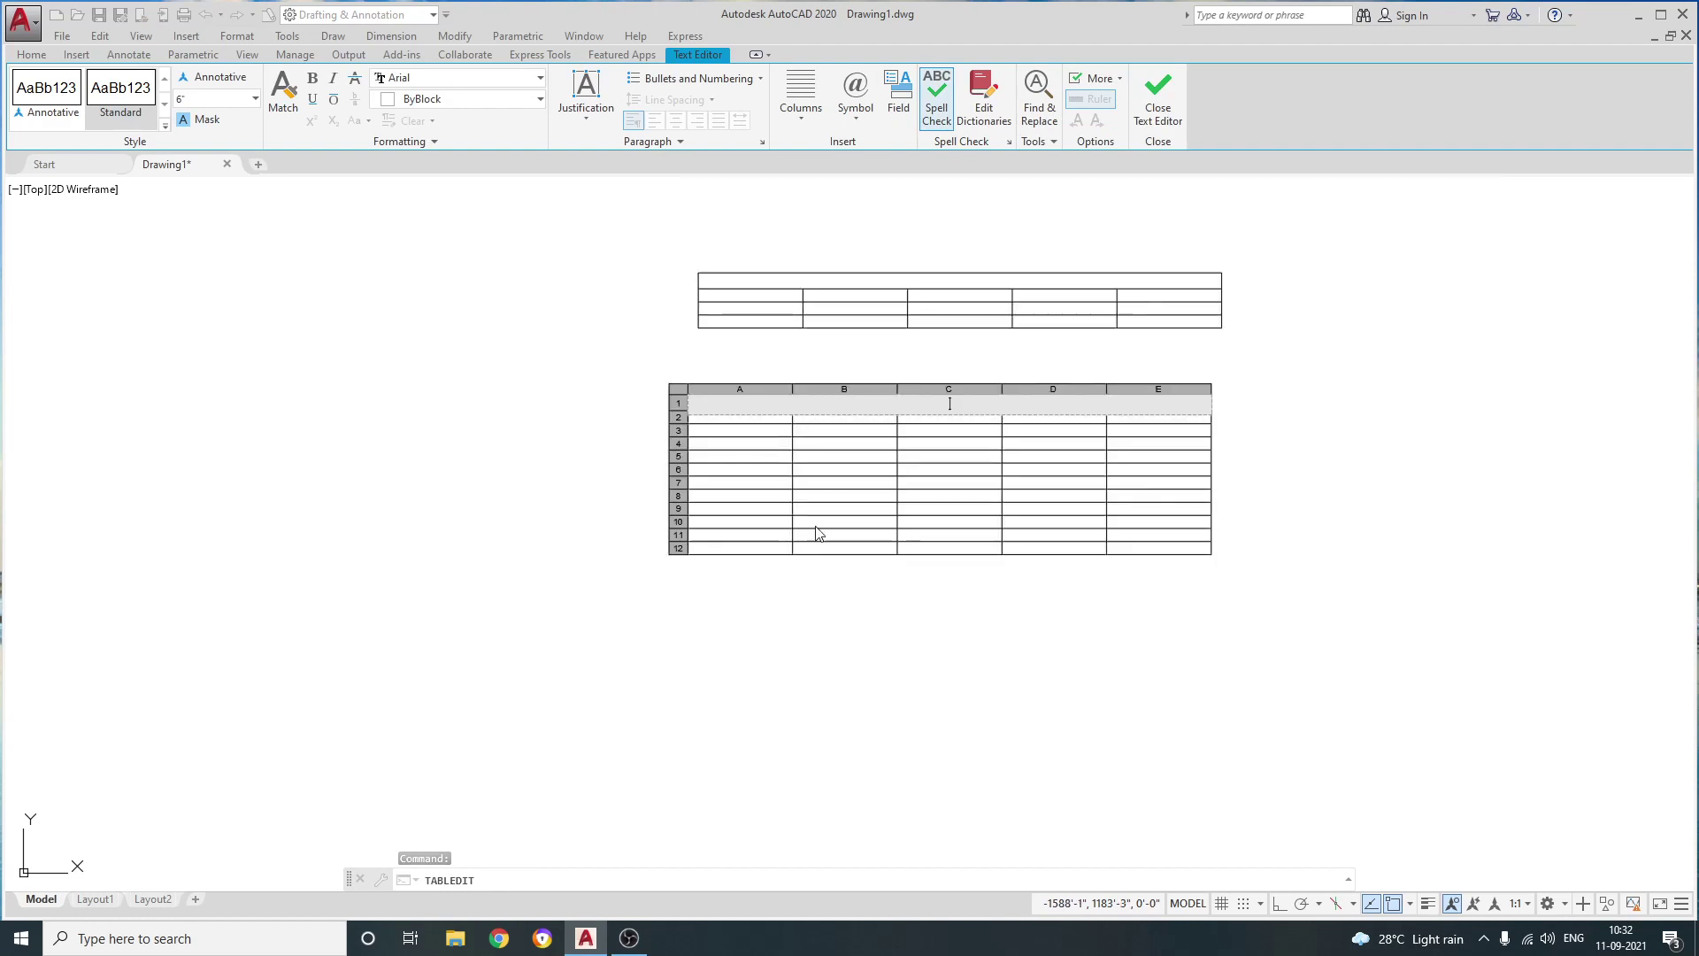
key("Escape")
scroll(802, 595, "down", 2)
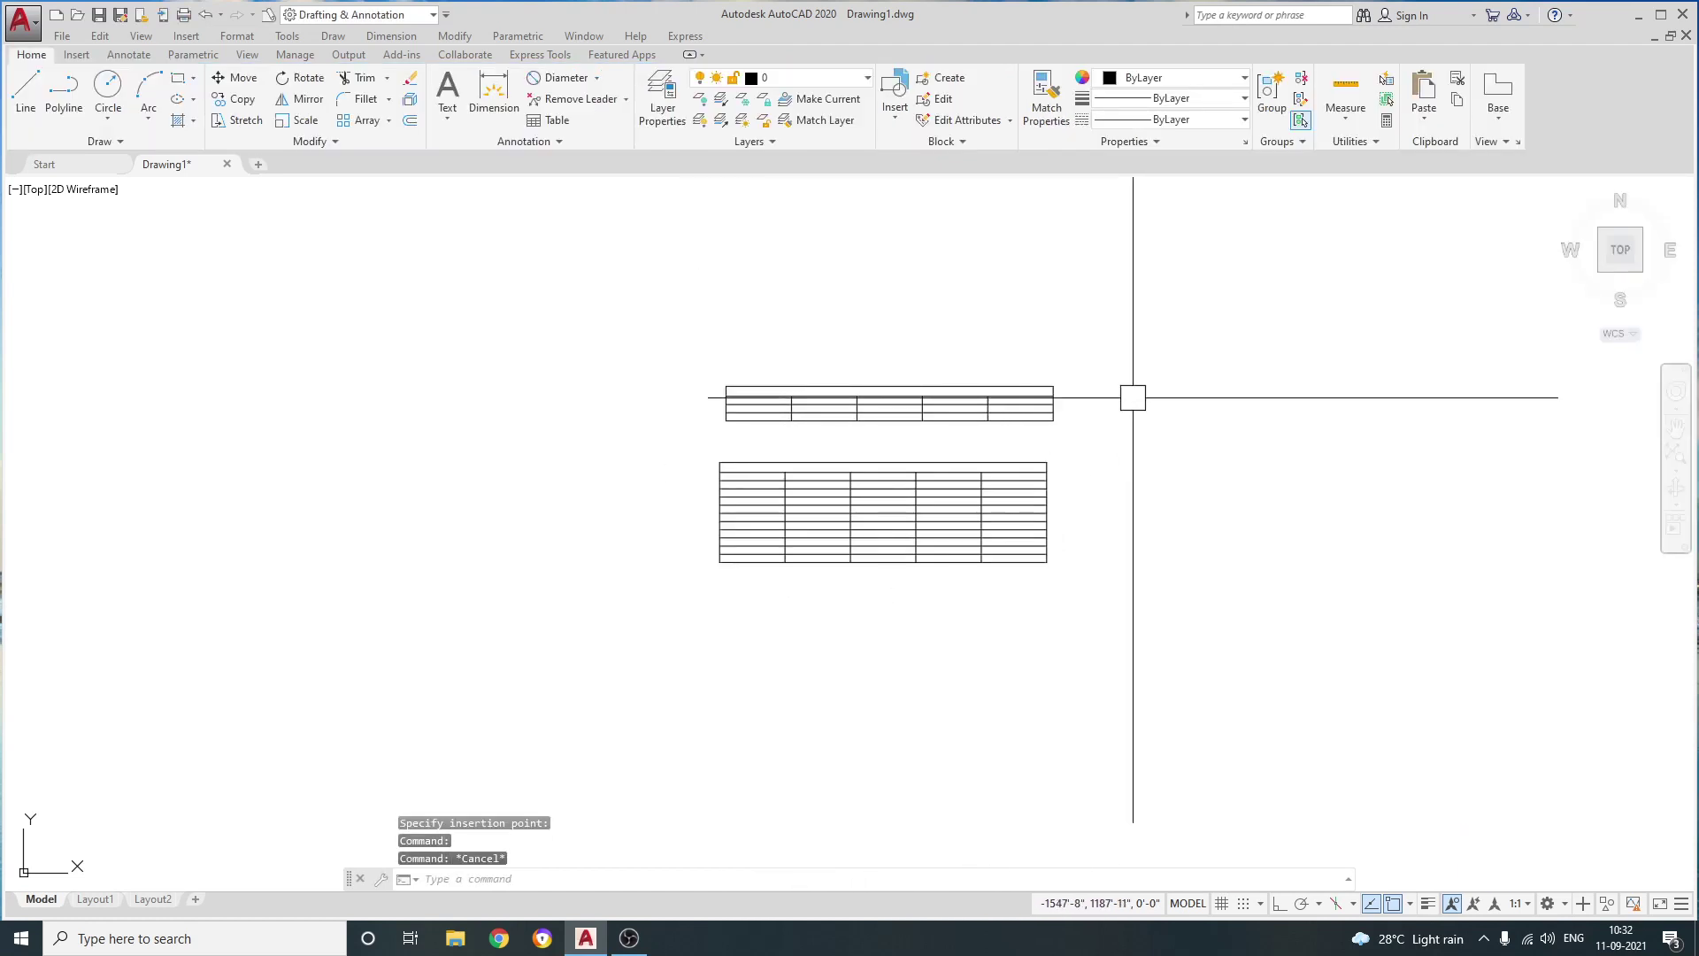
left_click(1172, 284)
left_click(585, 546)
type("e")
key("Return")
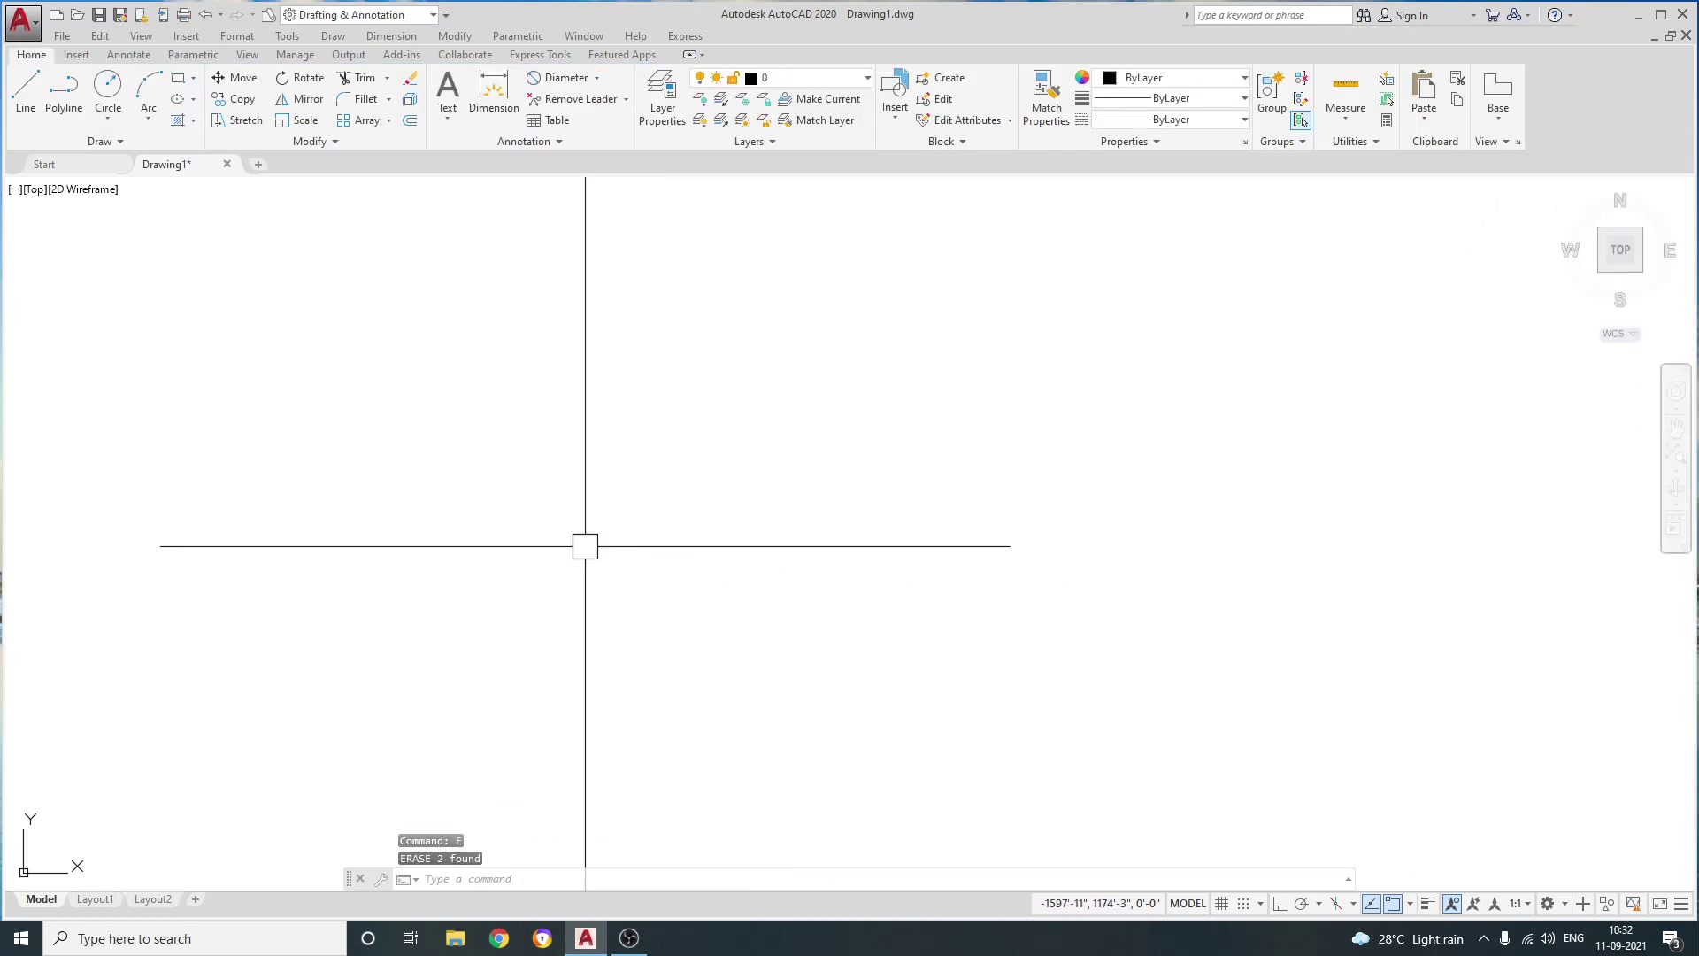
key("Escape")
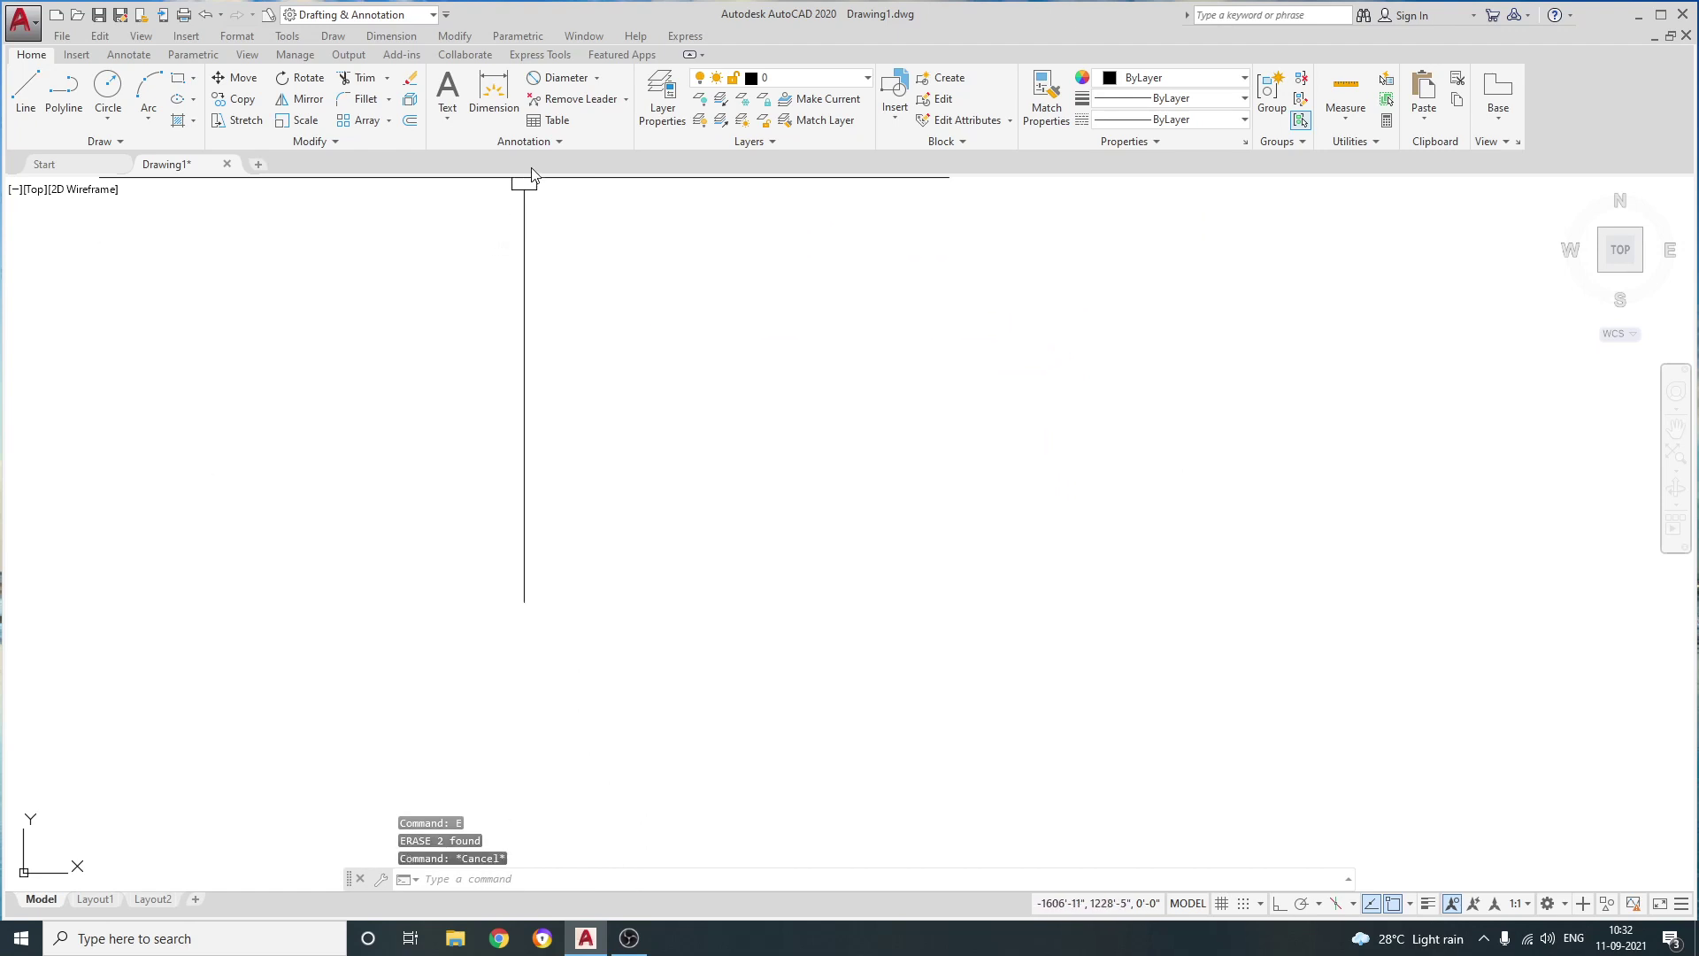
left_click(563, 143)
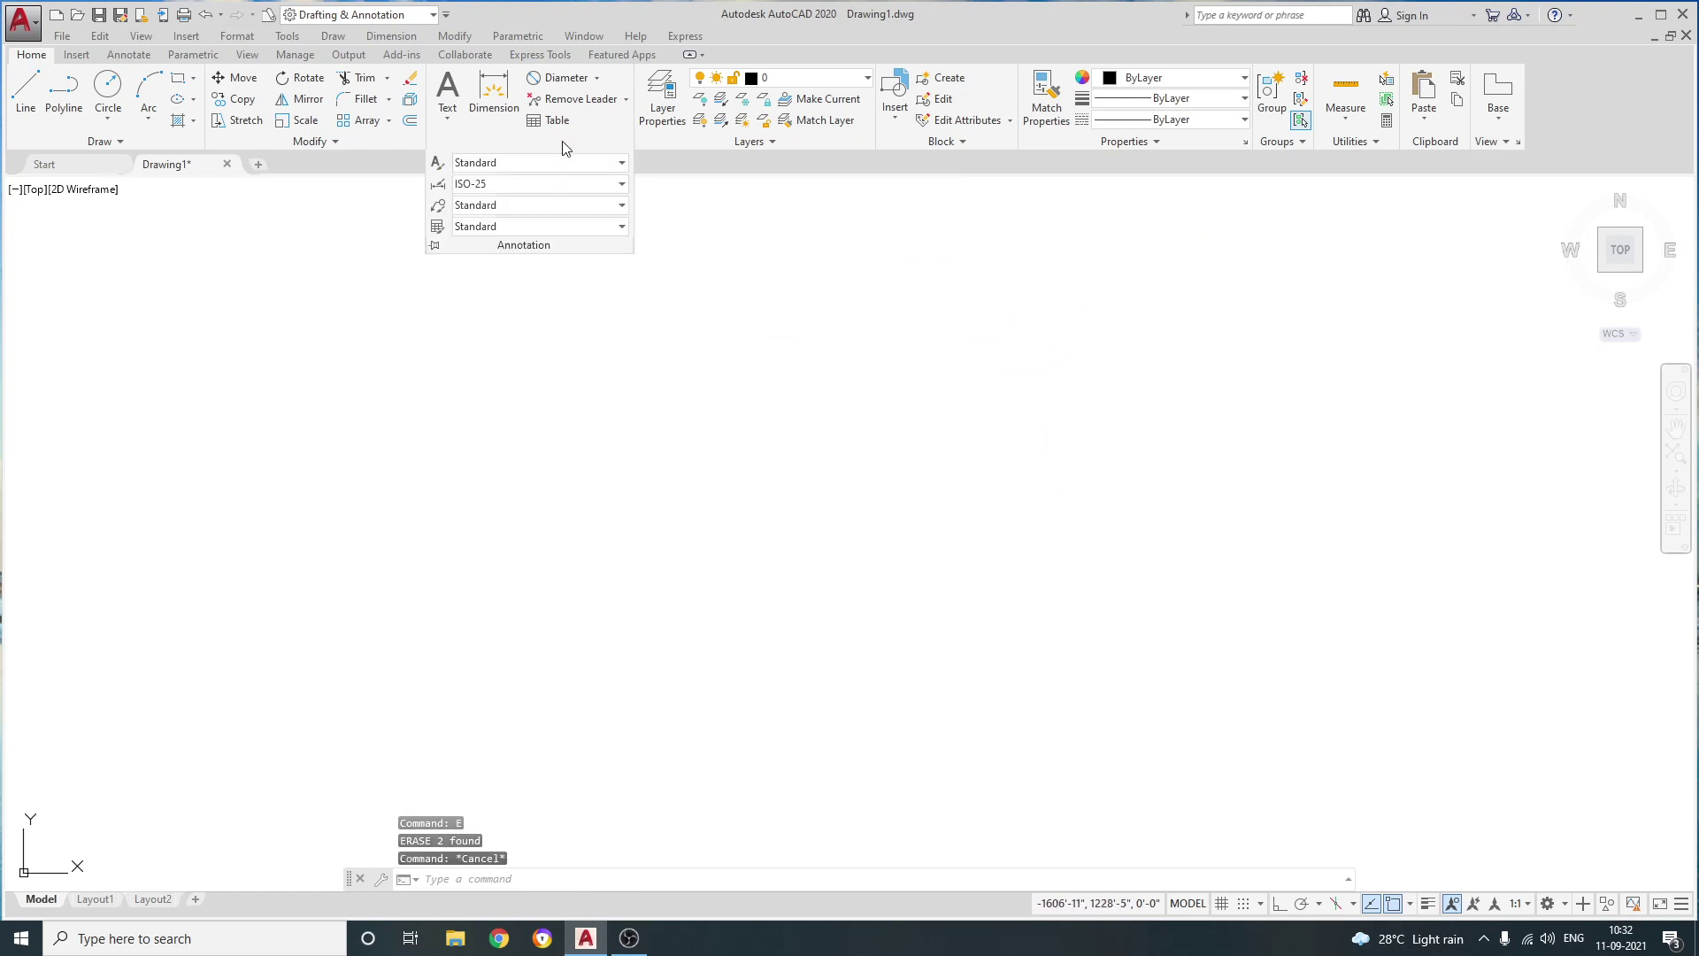
left_click(686, 311)
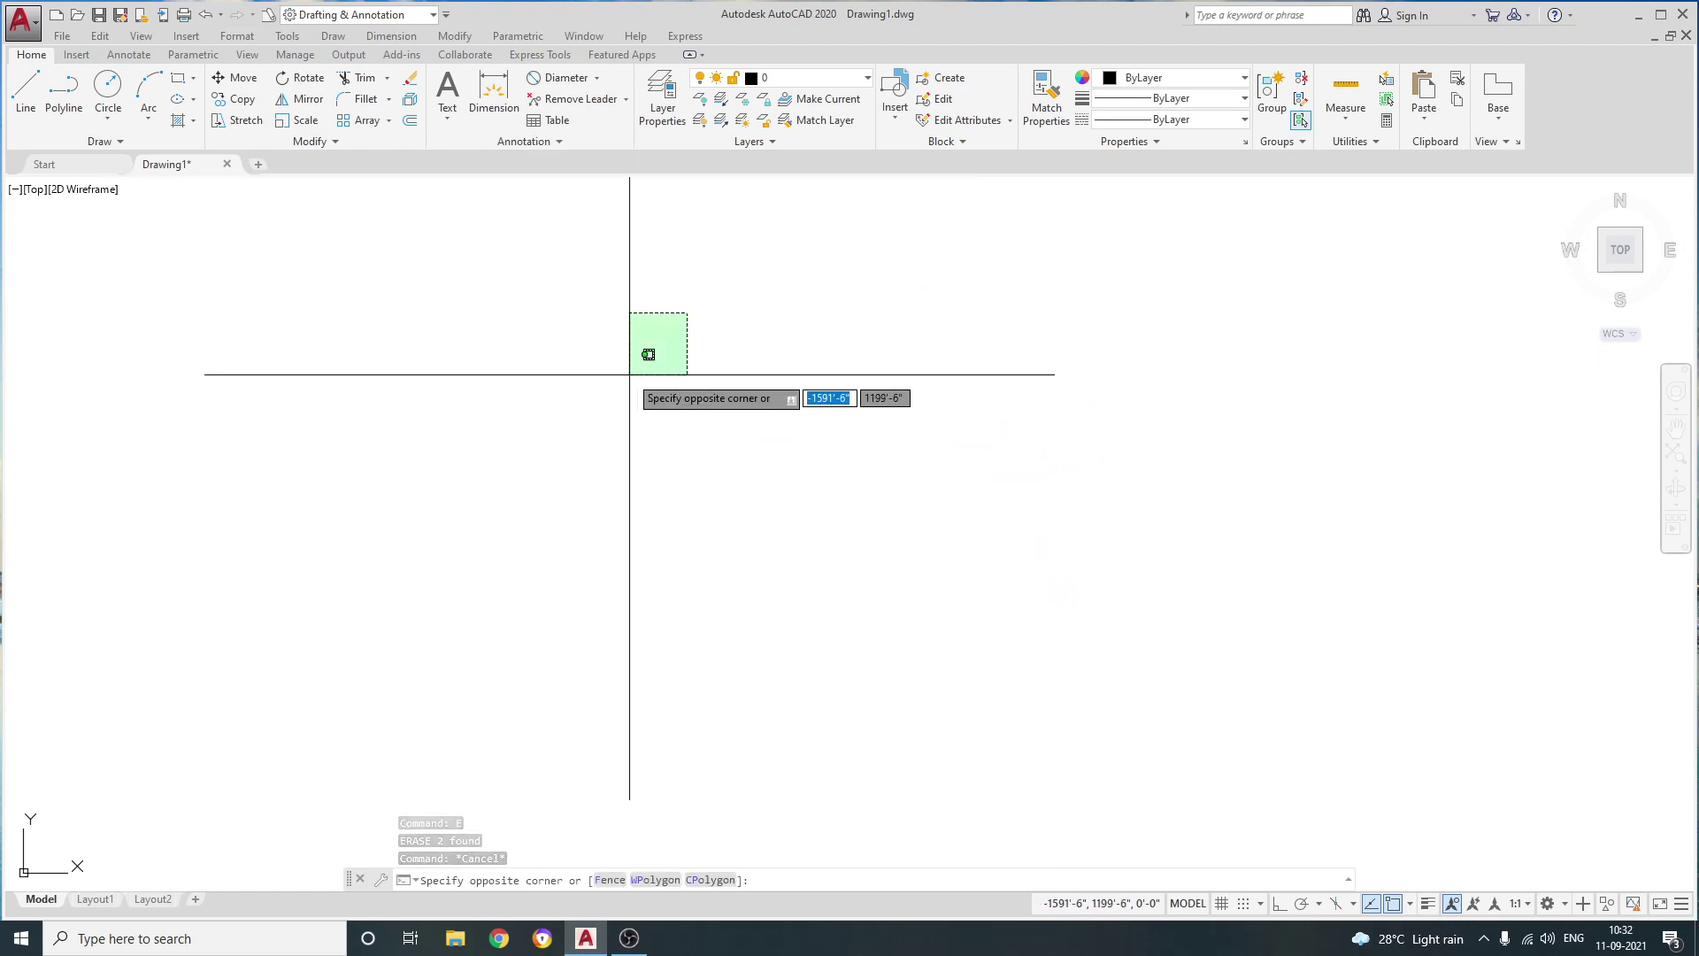
key("Escape")
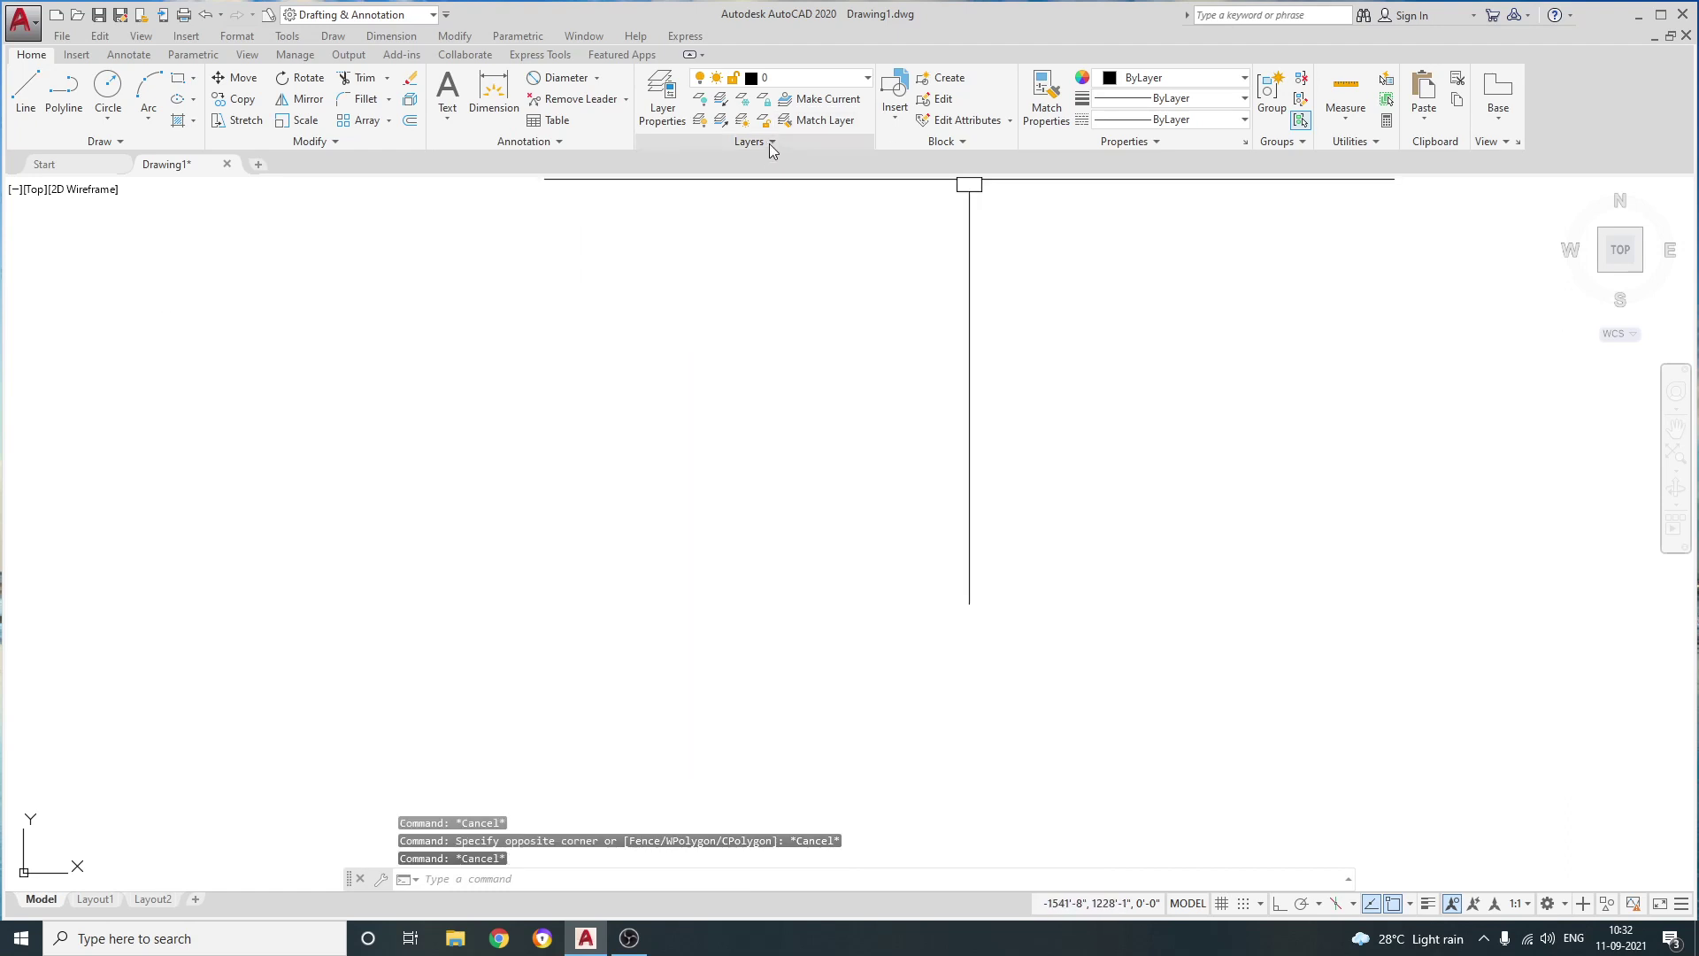
left_click(773, 143)
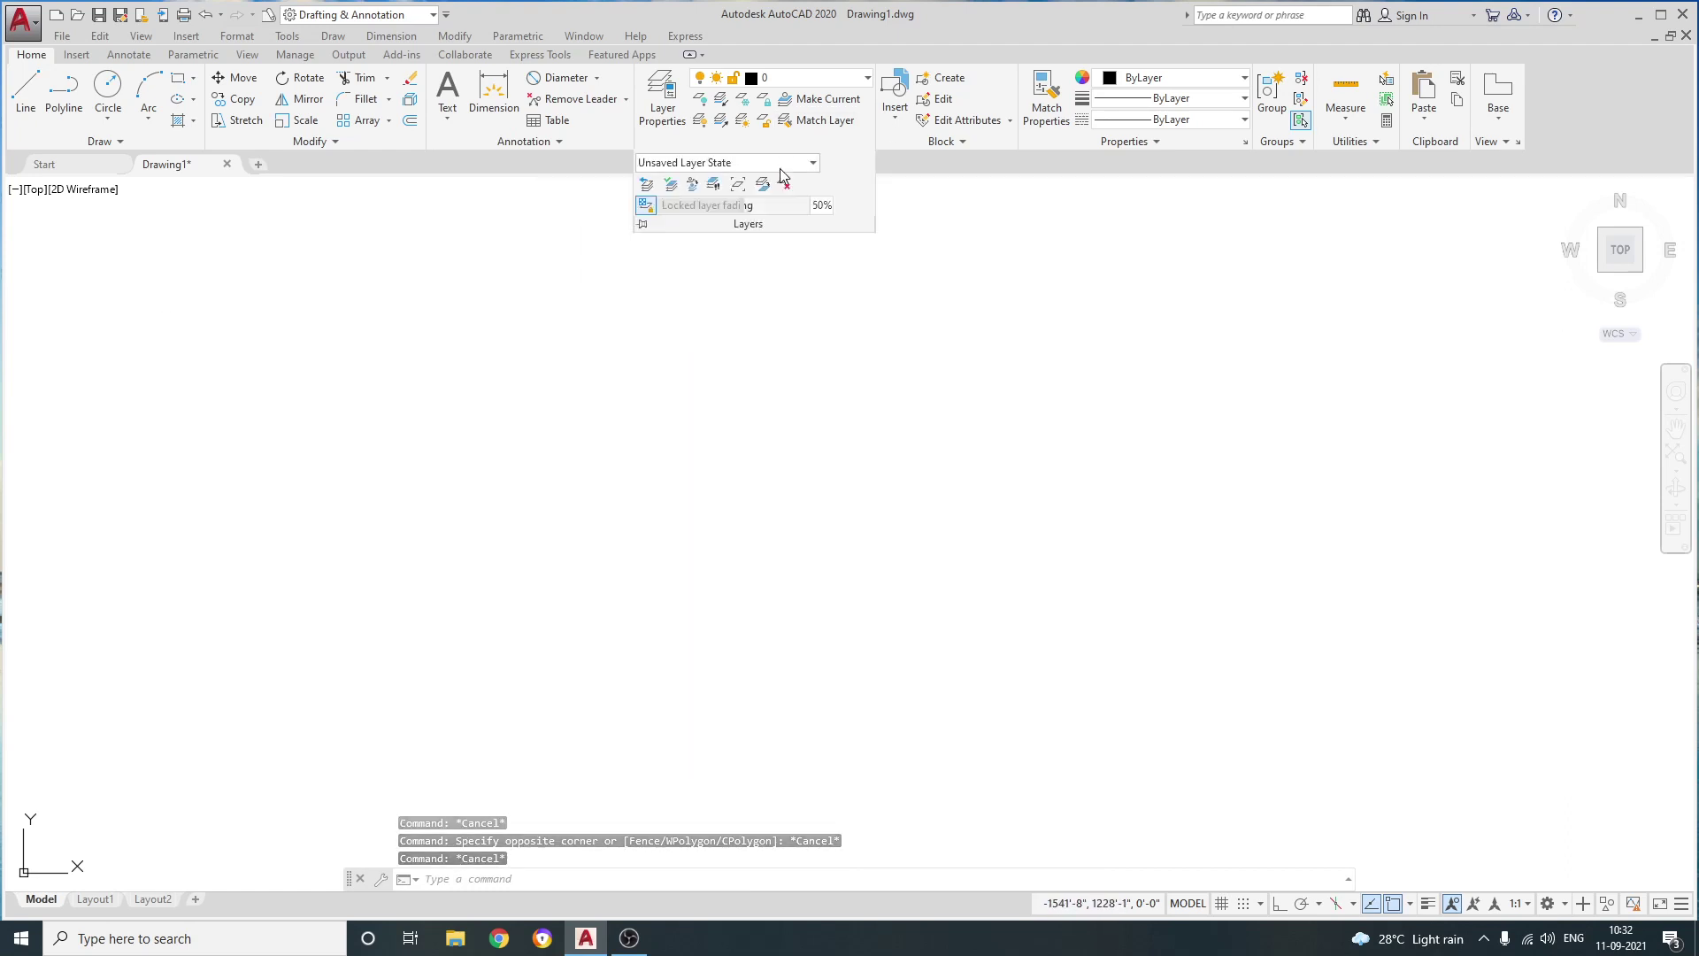
key("Escape")
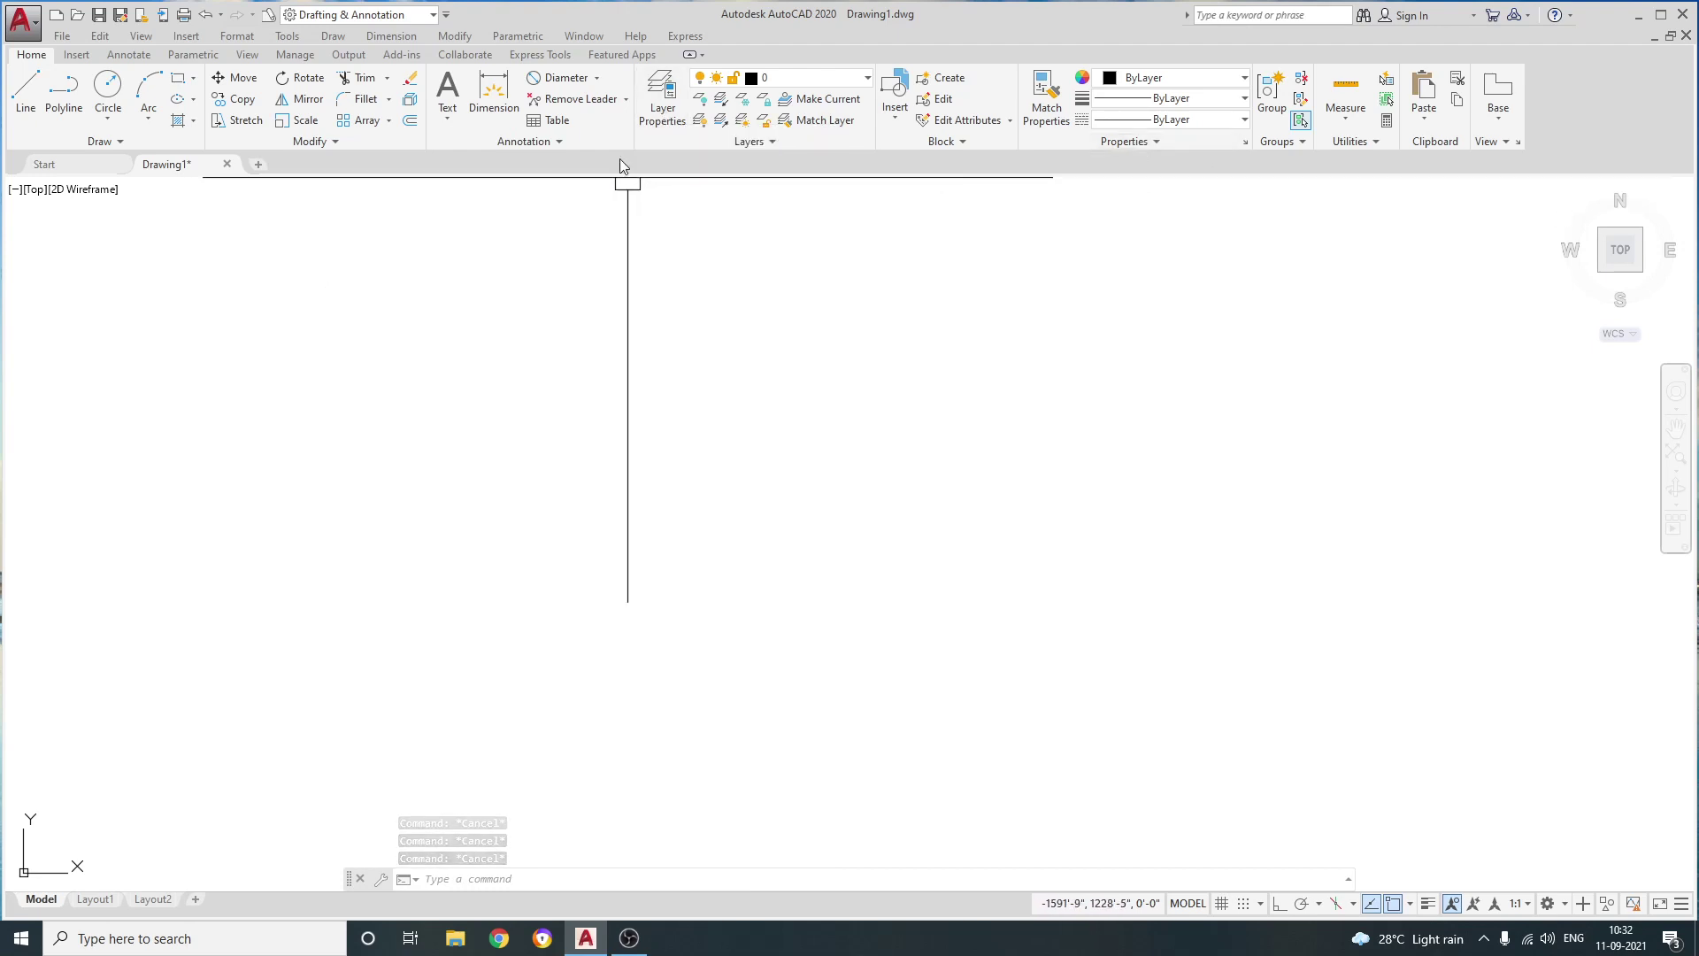
Create new layers Layer1–Layer5 plus one renamed 'wall' in Layer Properties.
left_click(670, 108)
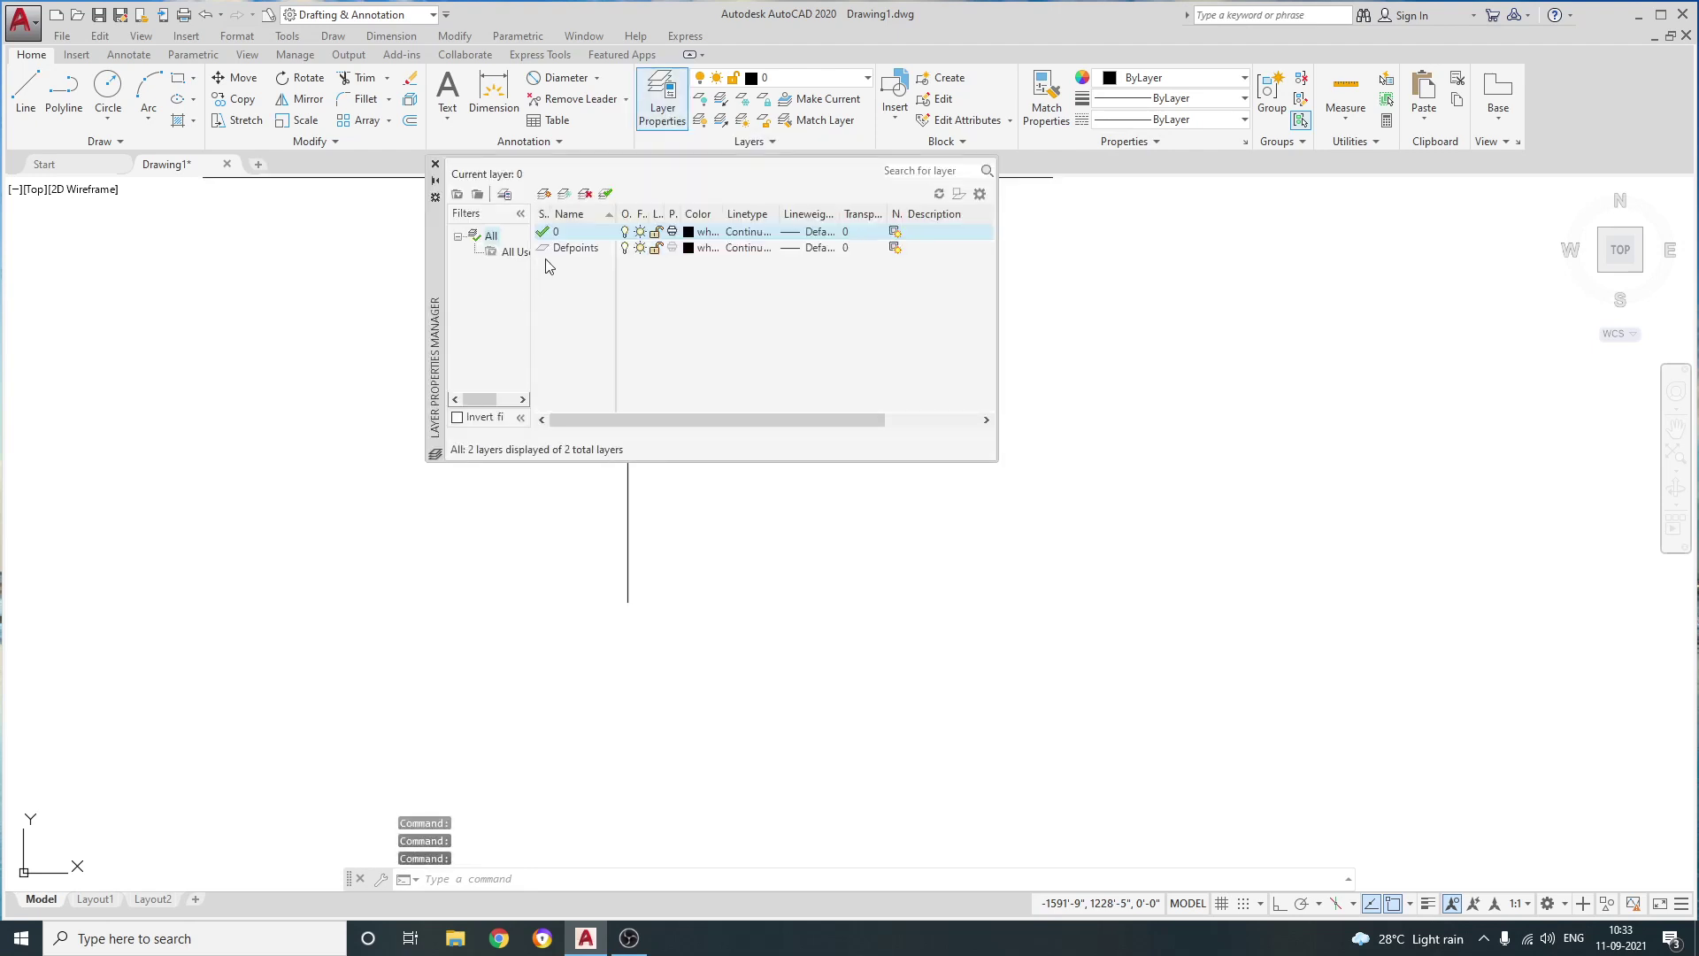
left_click_drag(433, 242, 543, 302)
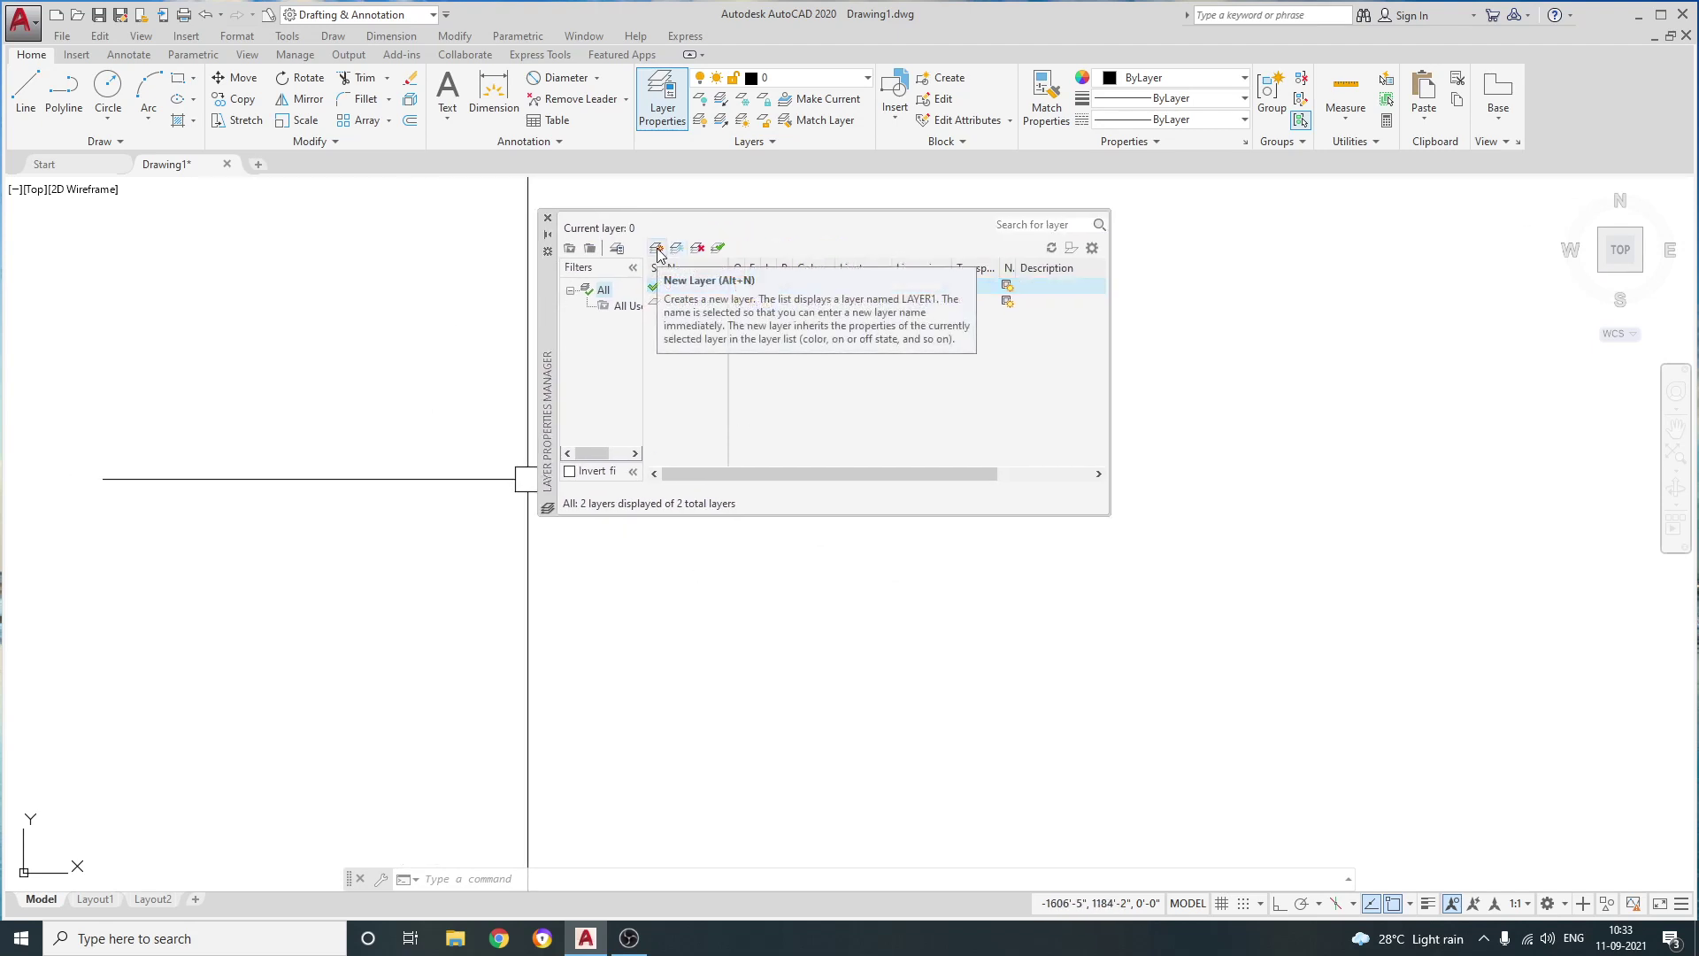
left_click(658, 251)
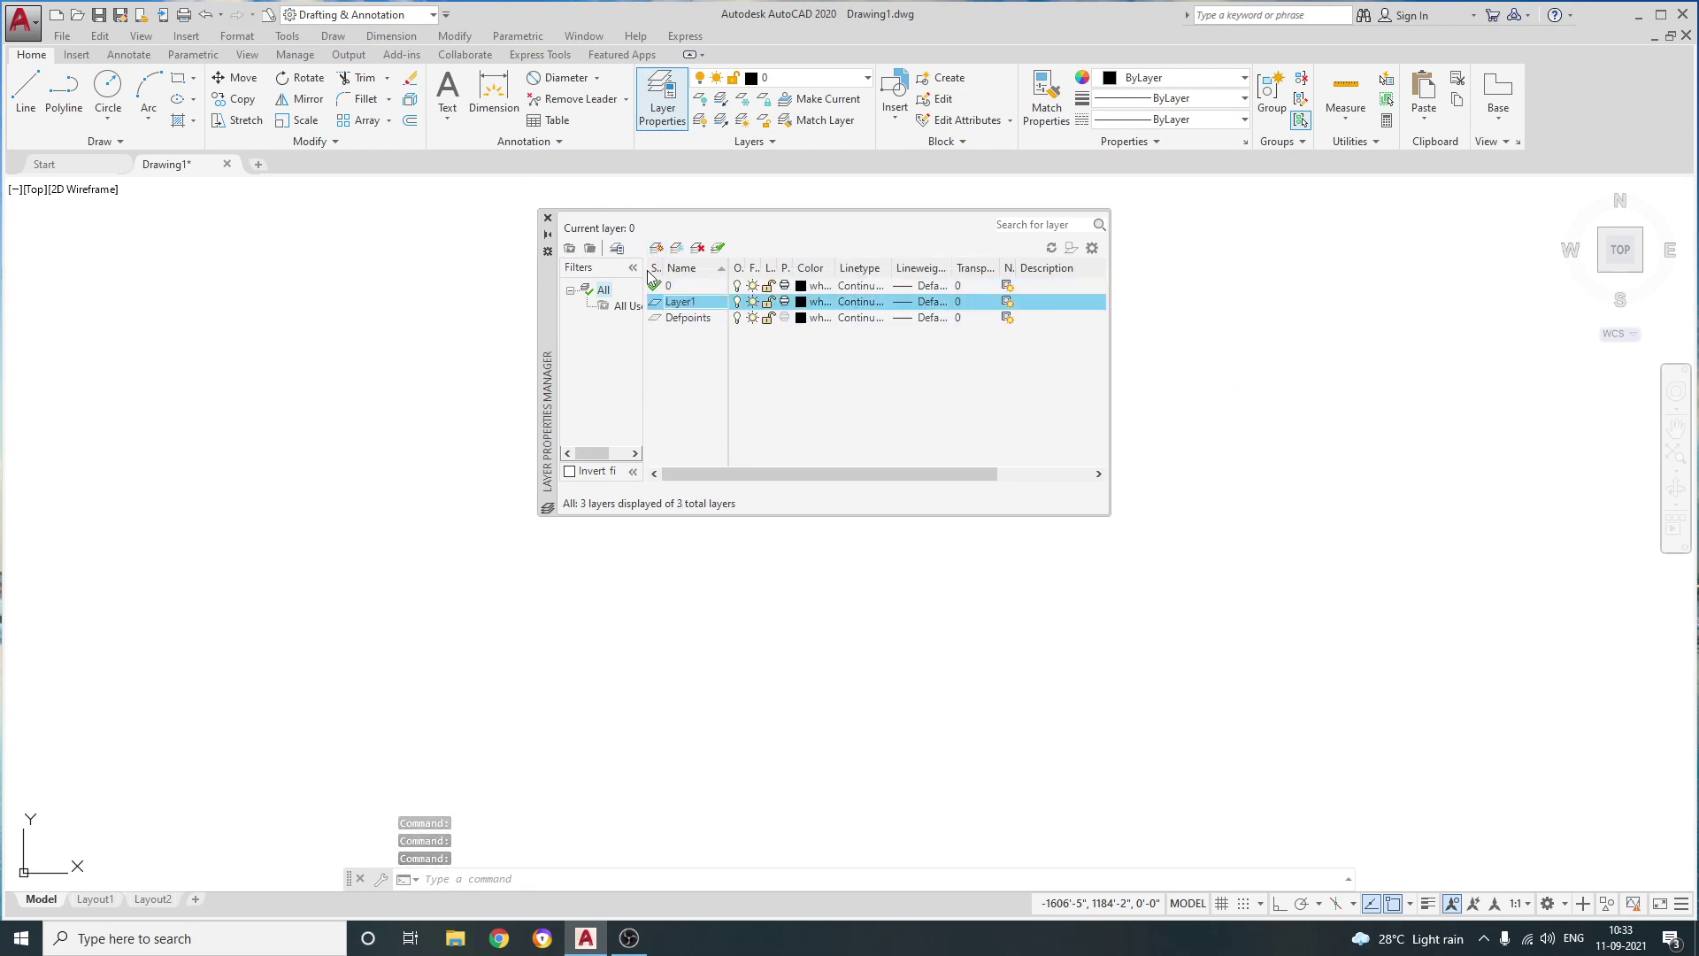
left_click(657, 249)
left_click(658, 248)
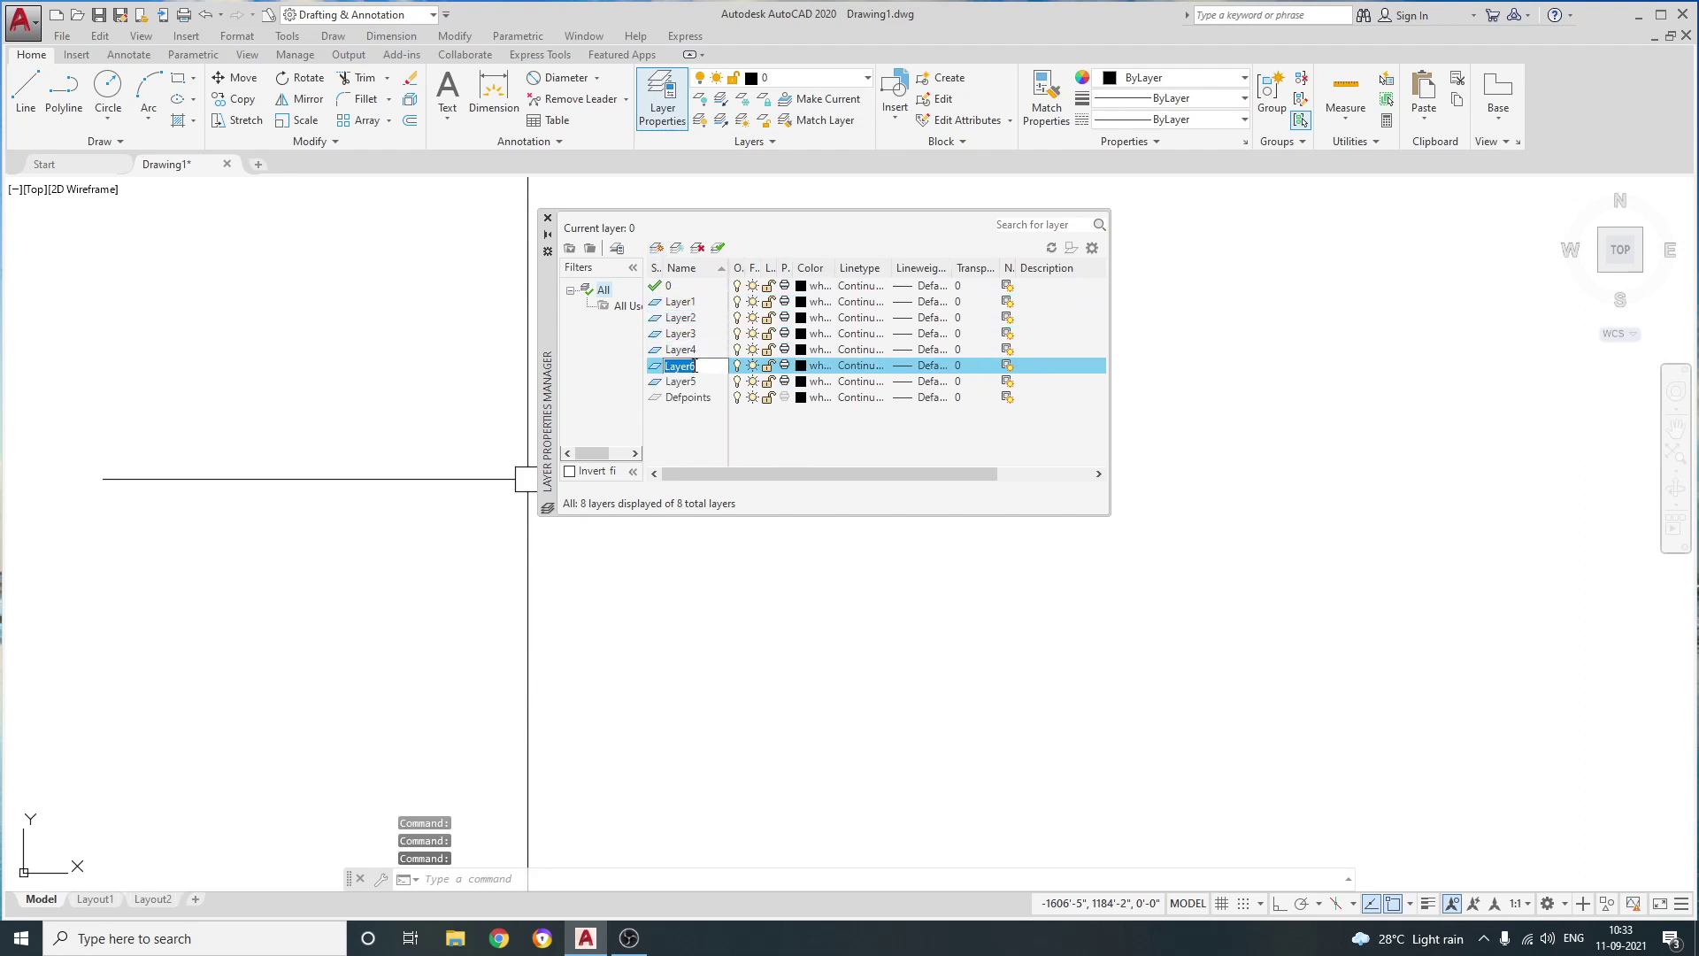
type("wall")
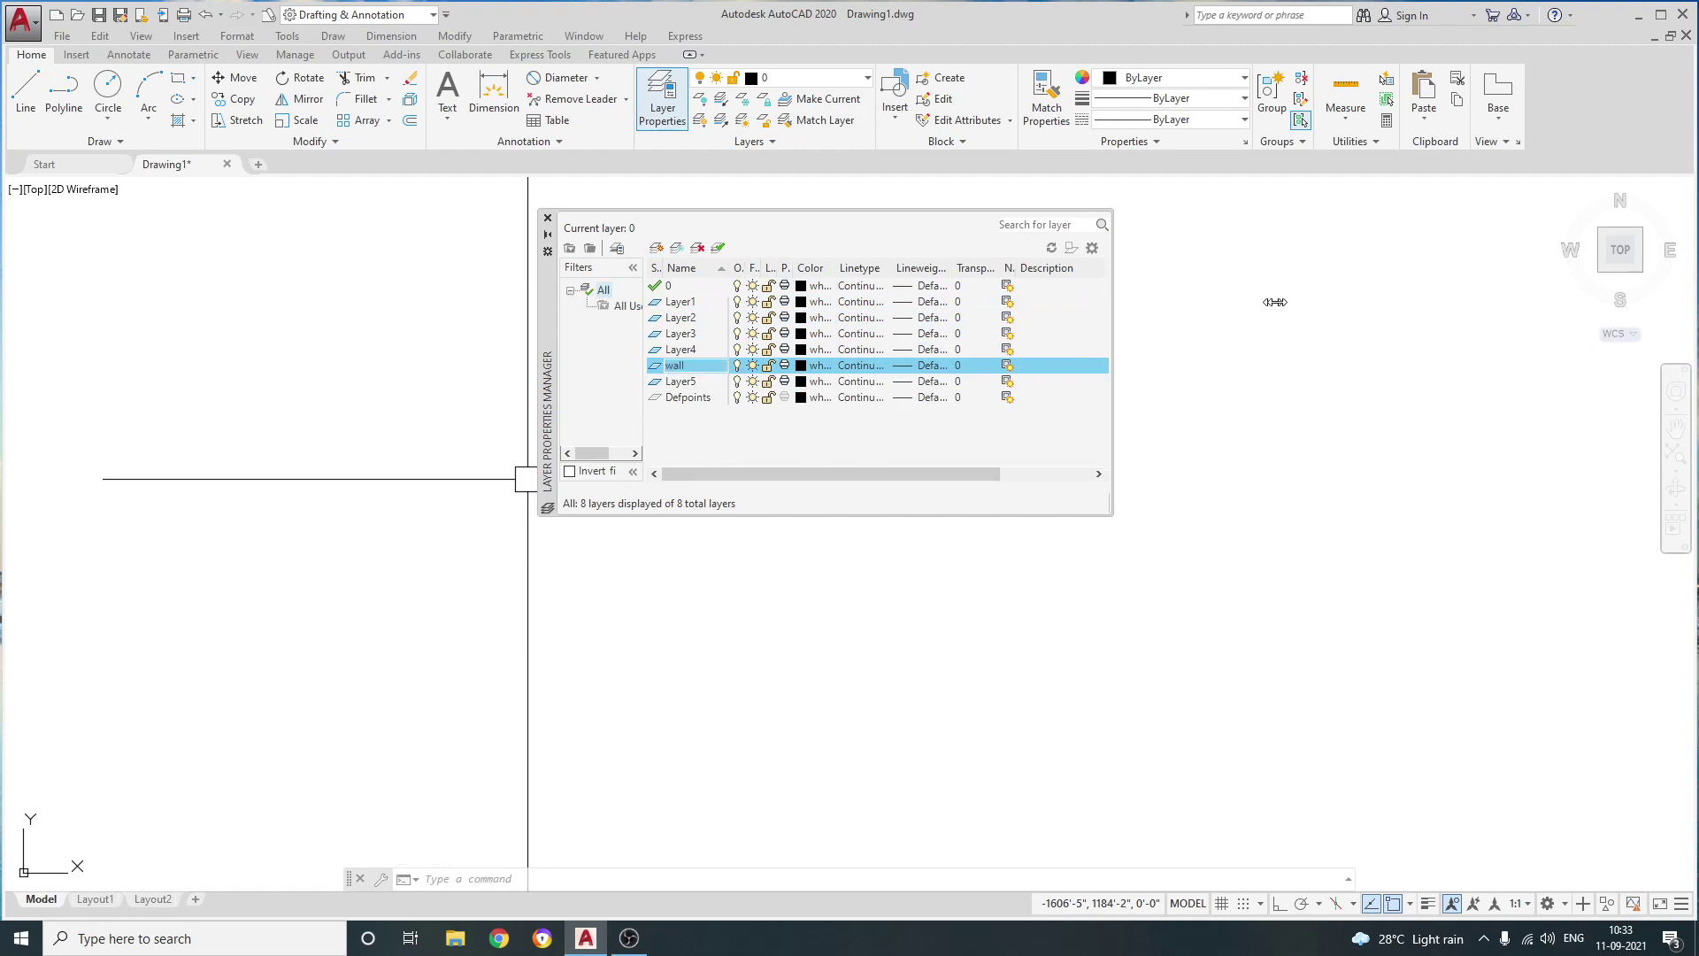
Widen the layer manager and its New VP Freeze, Transparency, Lineweight and Linetype columns.
left_click_drag(1109, 291, 1417, 291)
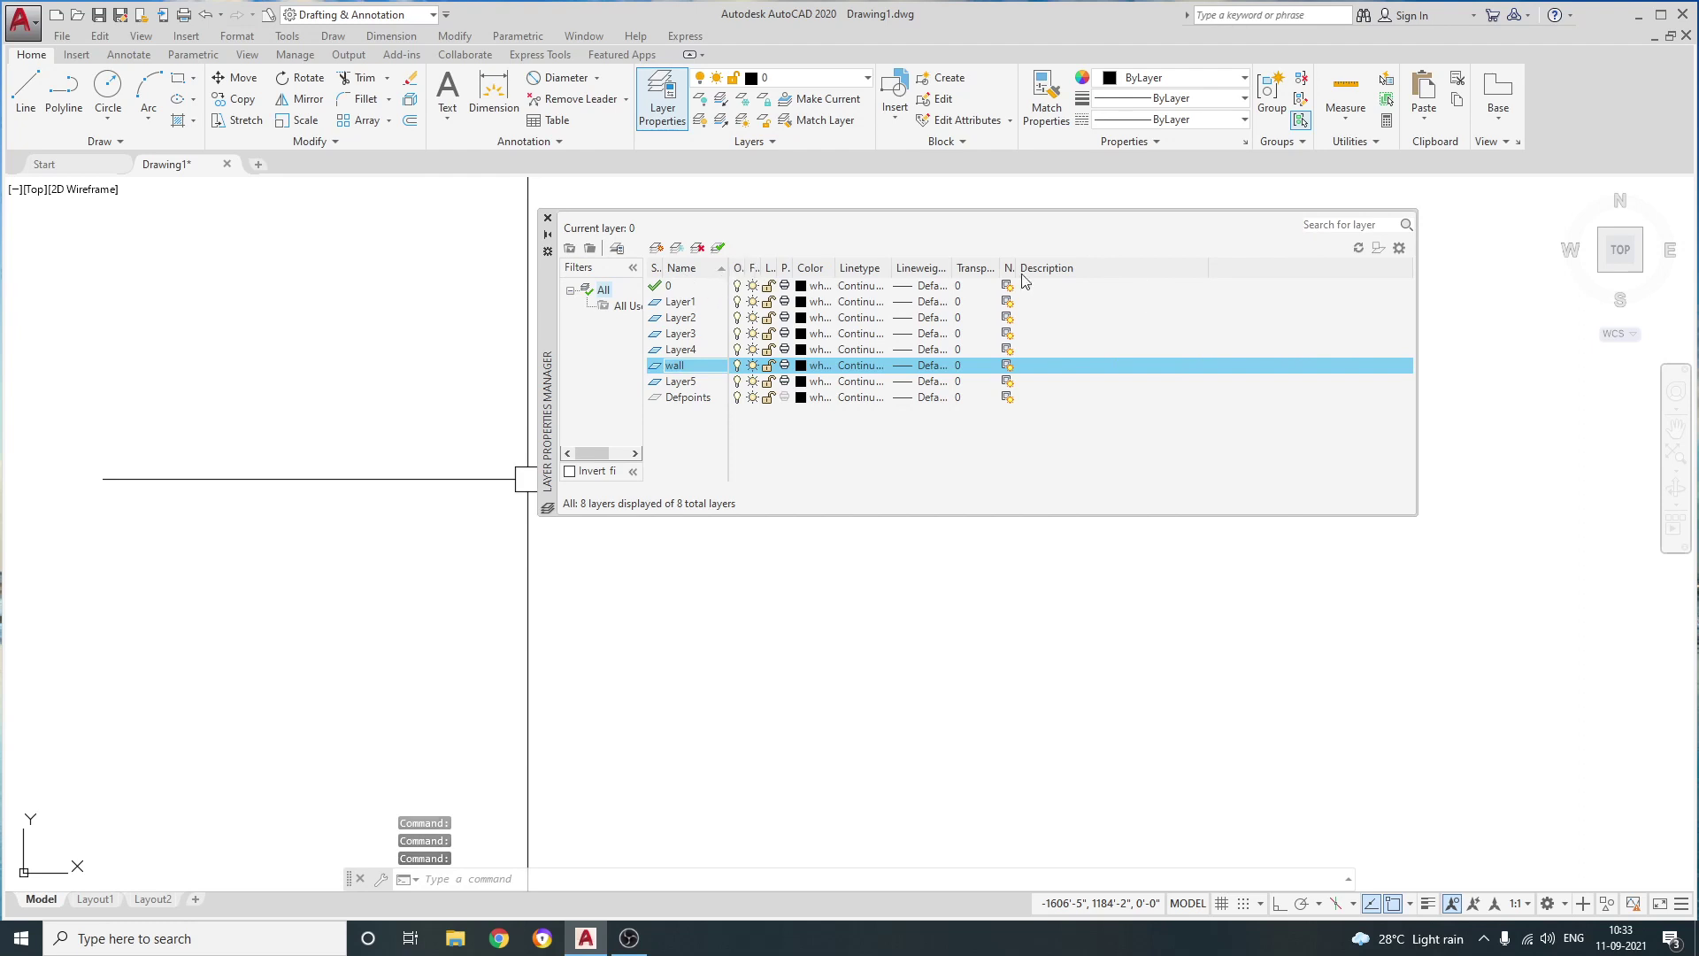
left_click_drag(1017, 267, 1213, 268)
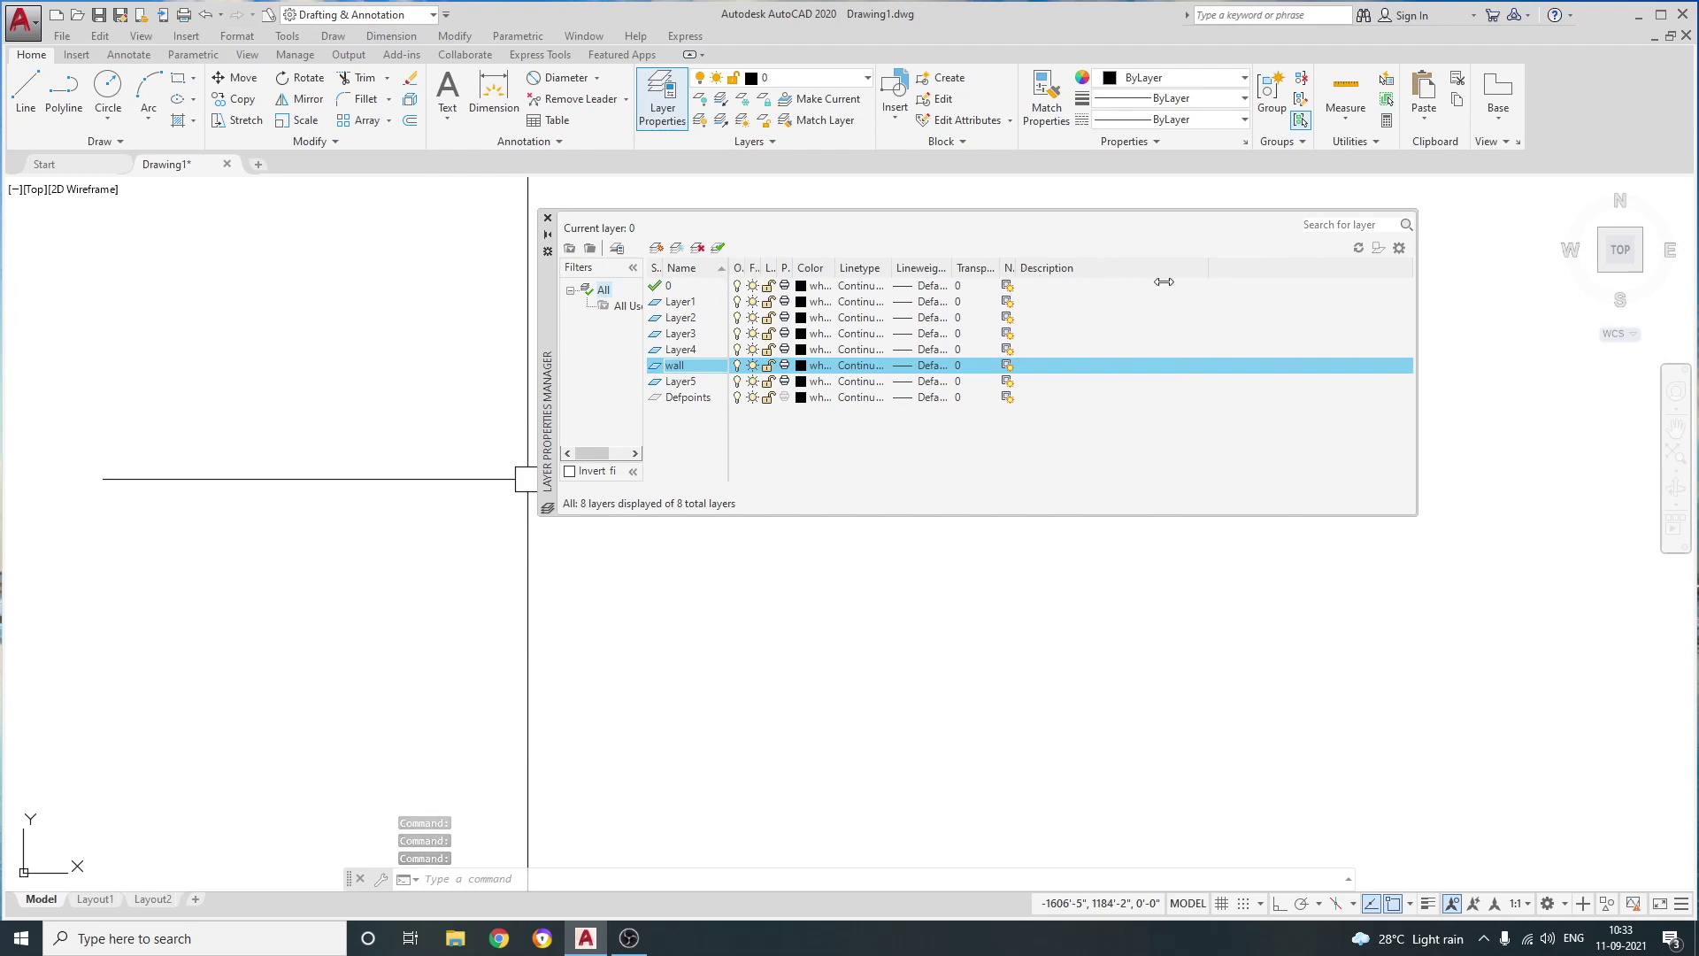
double_click(1000, 268)
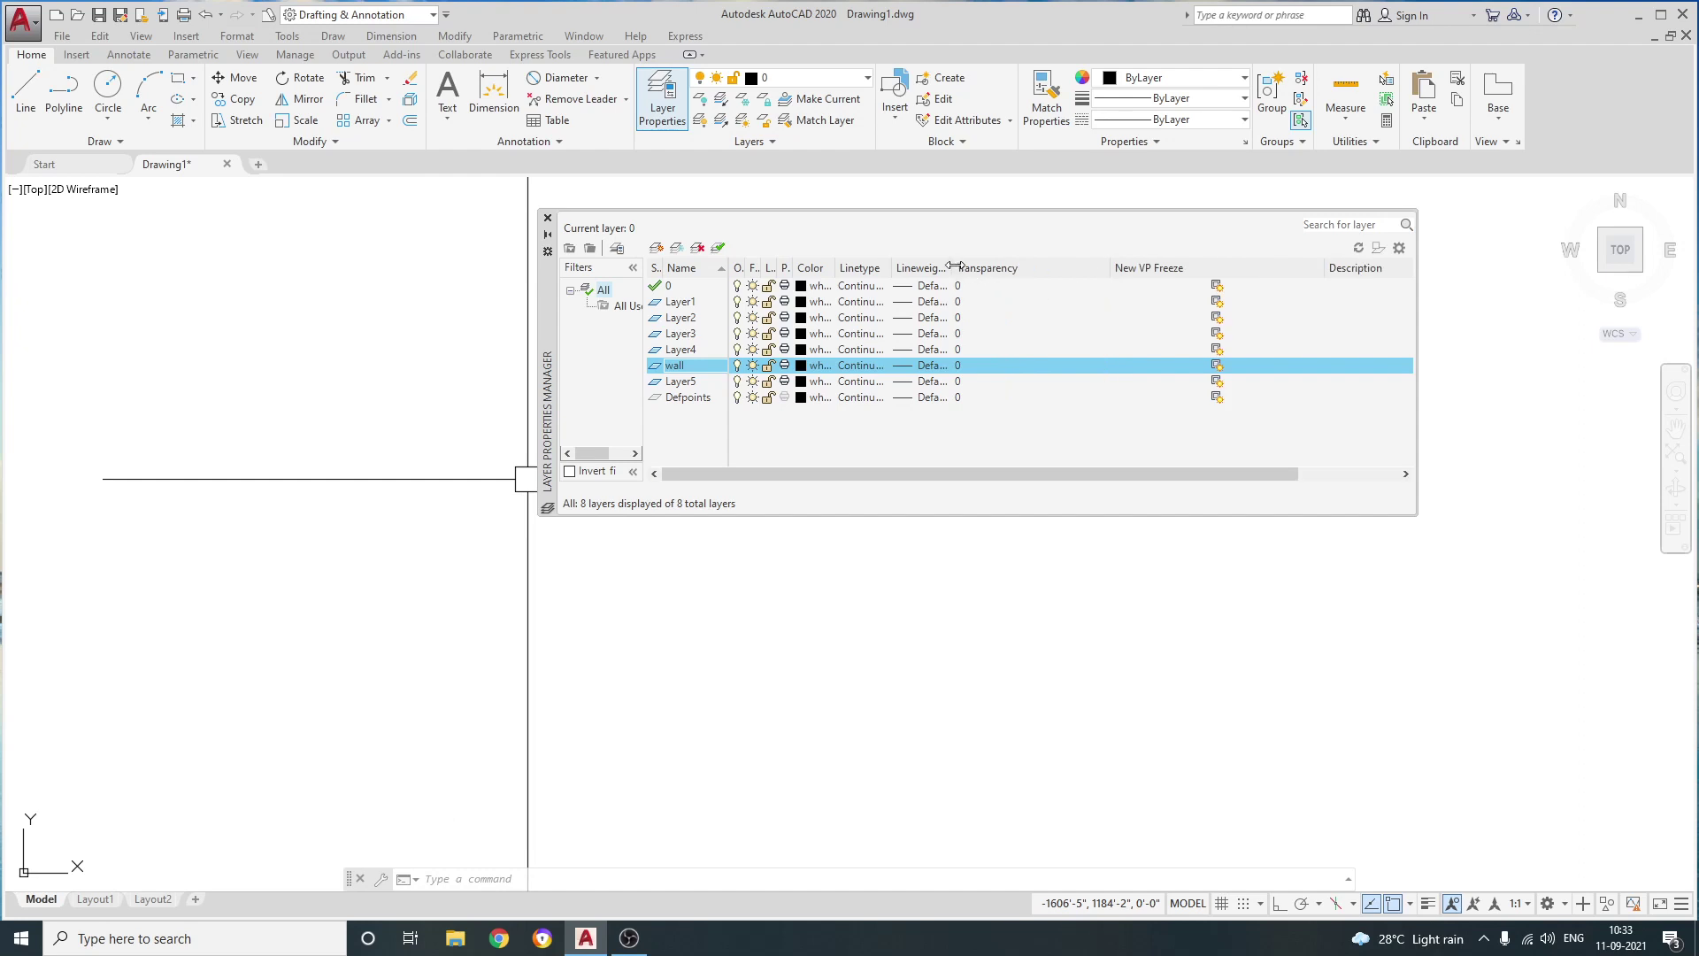
left_click_drag(955, 265, 1050, 267)
left_click_drag(894, 267, 982, 267)
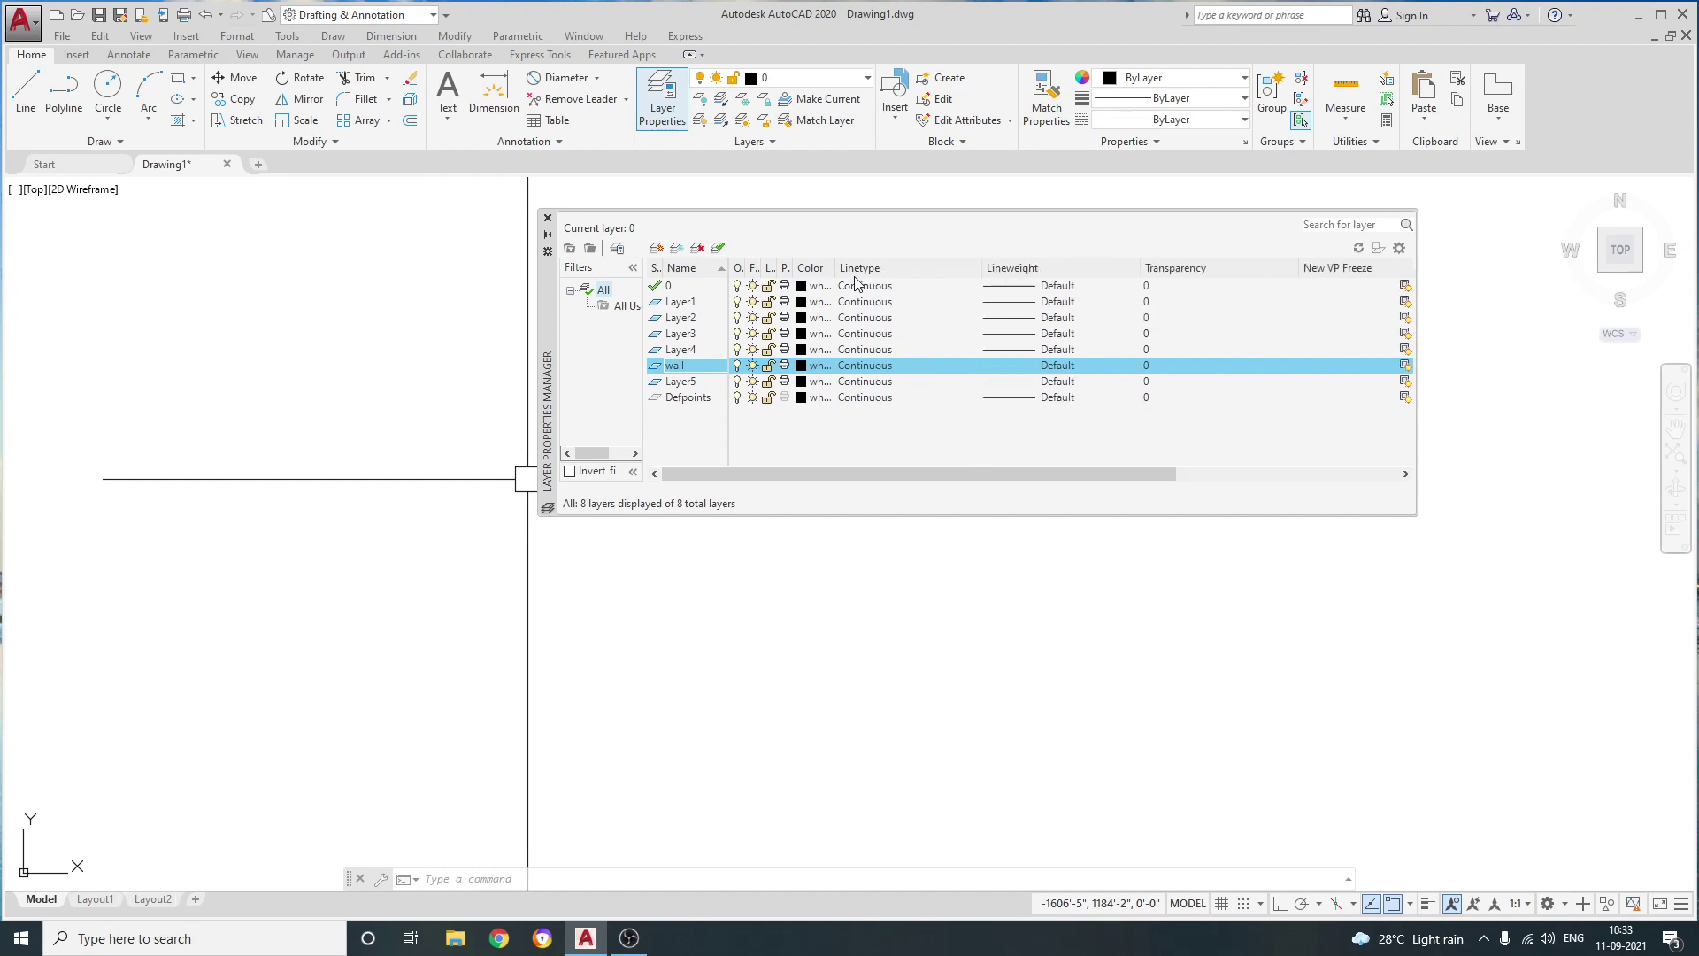
Widen the Color and Plot columns and set the wall layer's colour to red.
left_click_drag(836, 267, 917, 267)
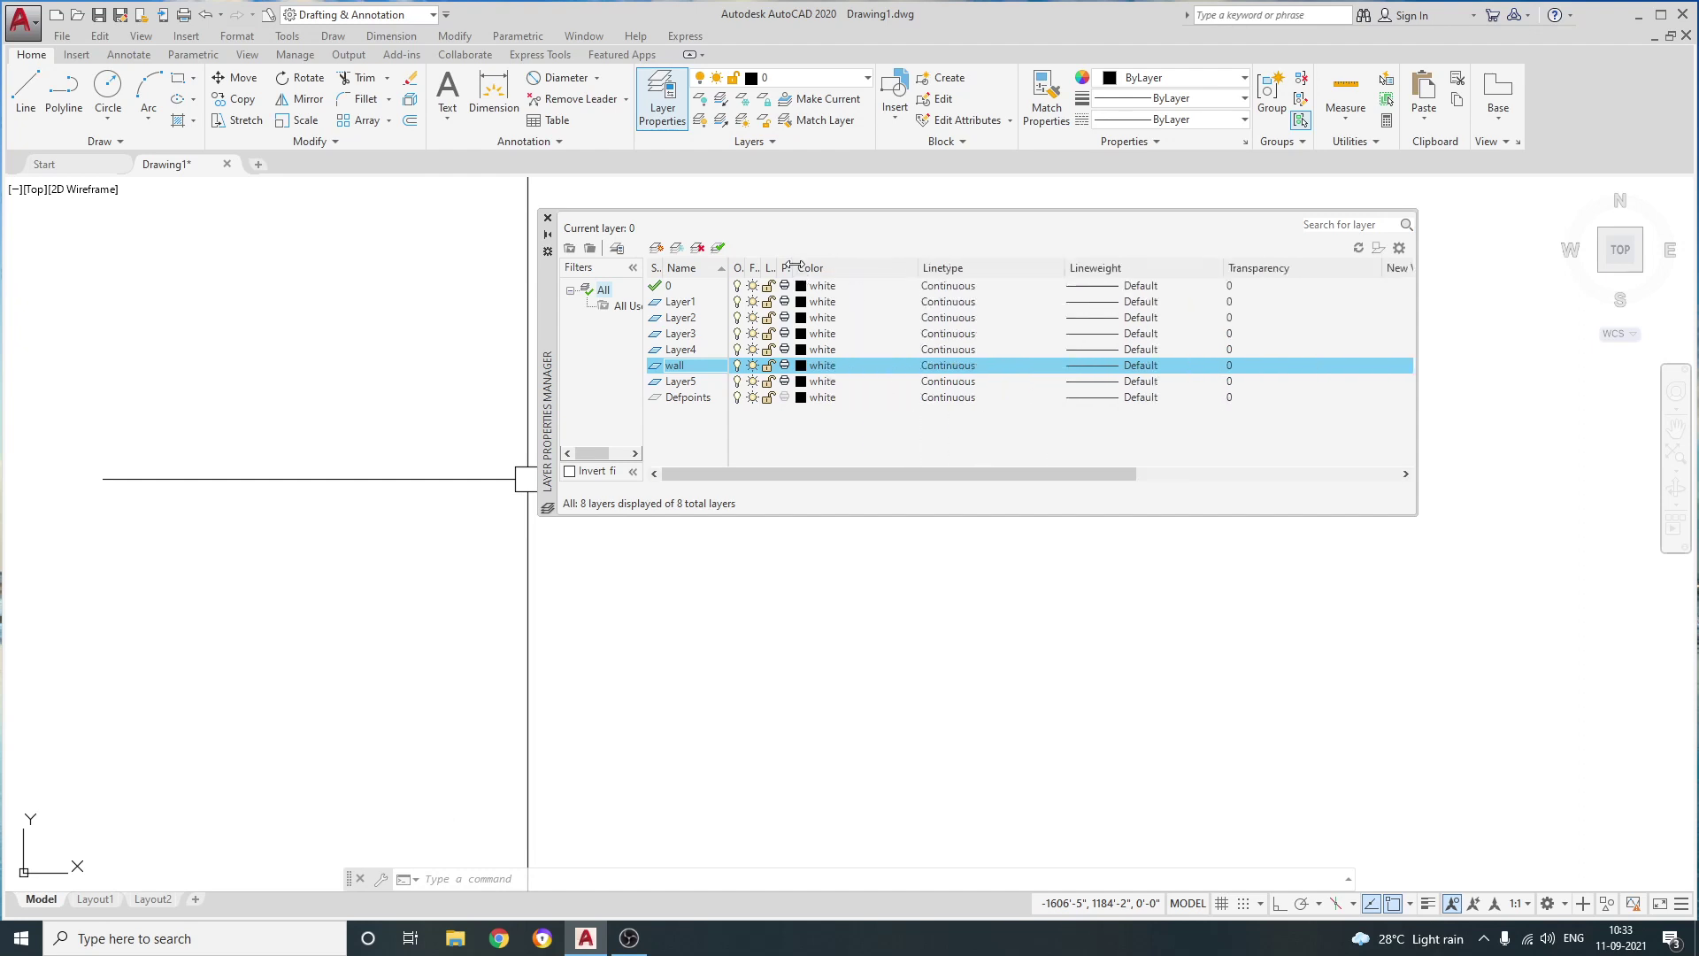
mouse_move(794, 265)
left_mouse_down()
mouse_move(858, 267)
mouse_move(798, 275)
left_mouse_up()
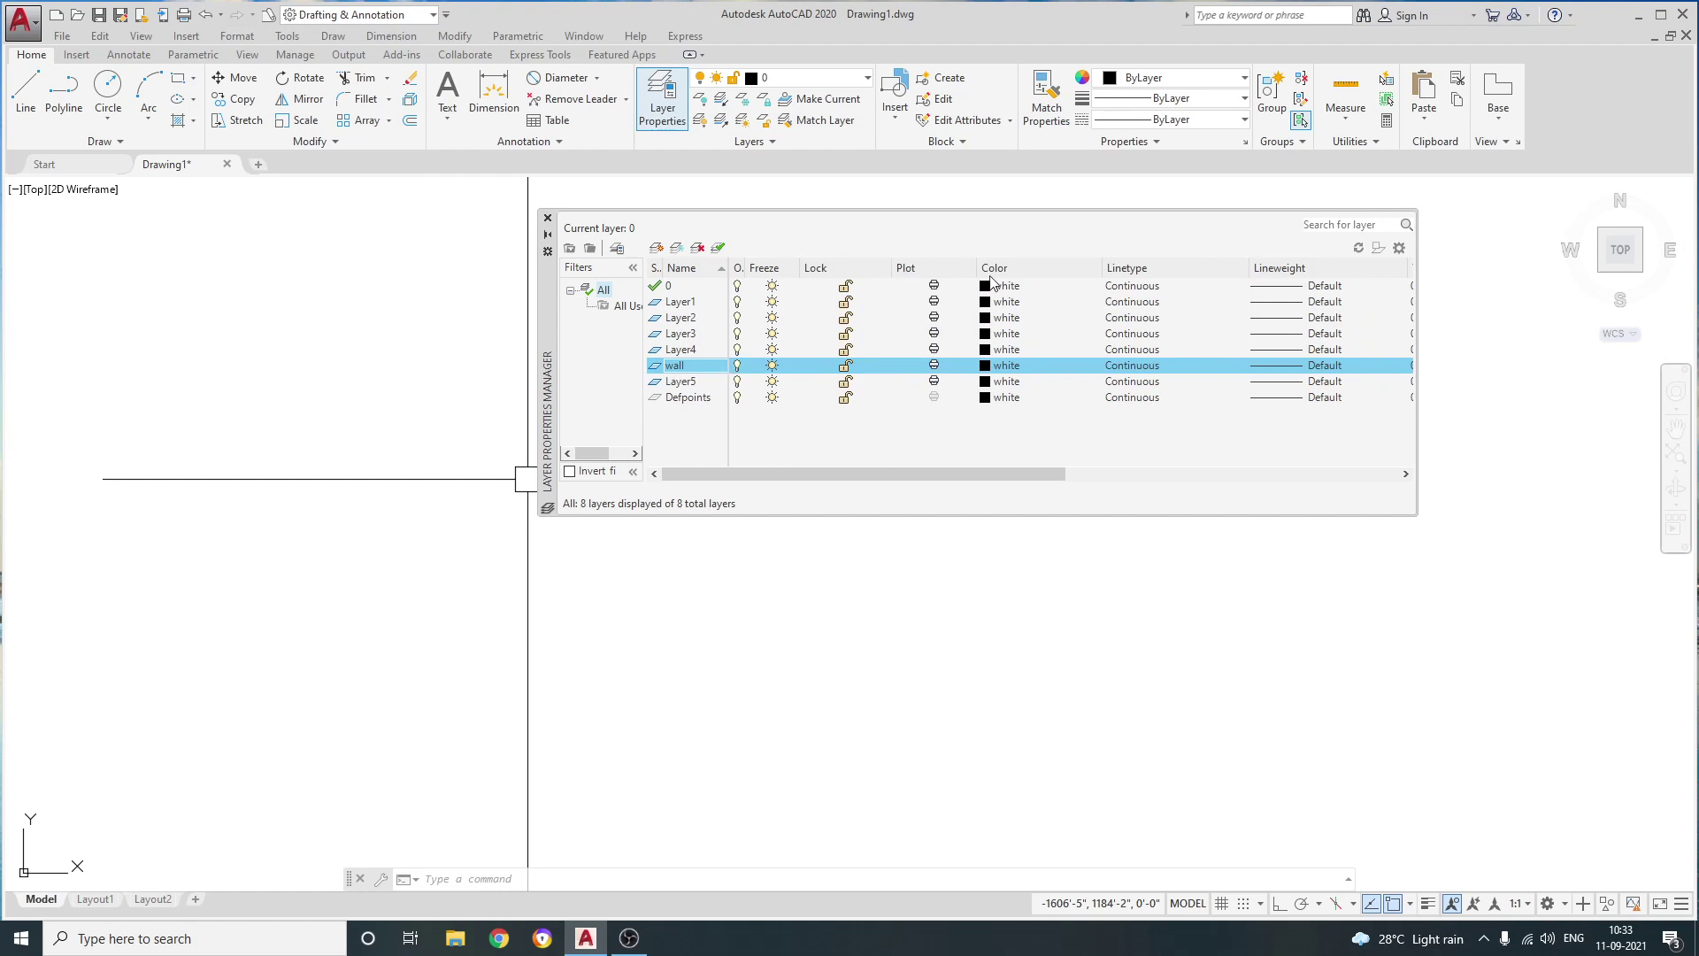
left_click(983, 372)
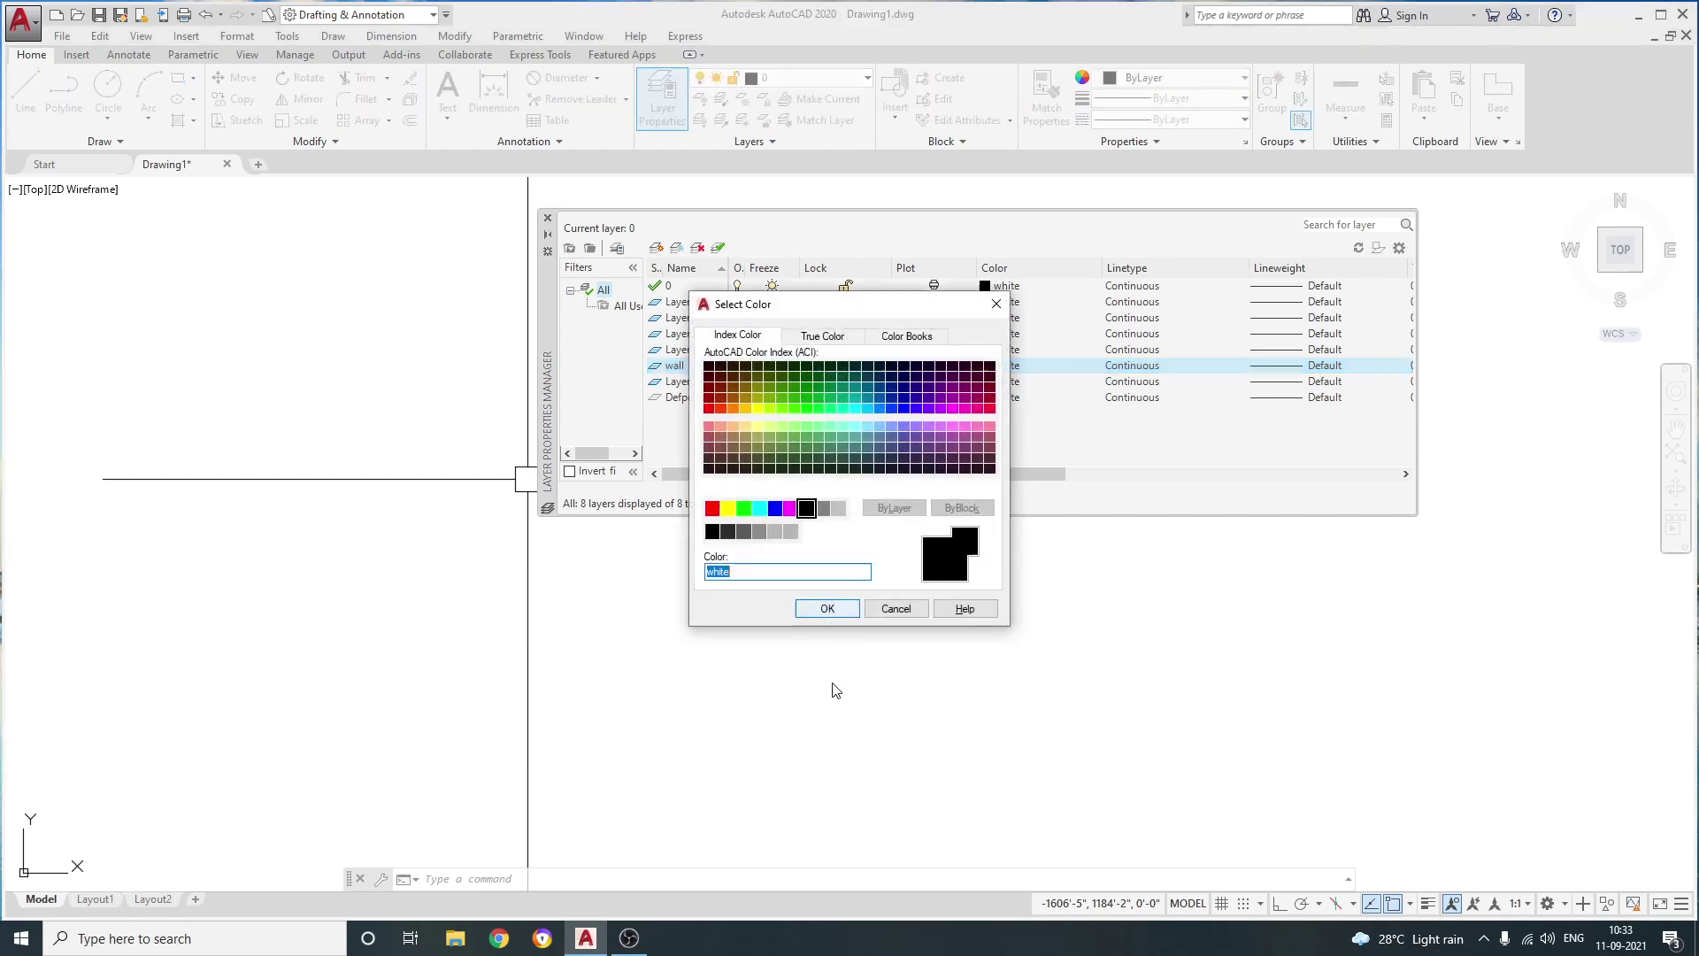
left_click(713, 508)
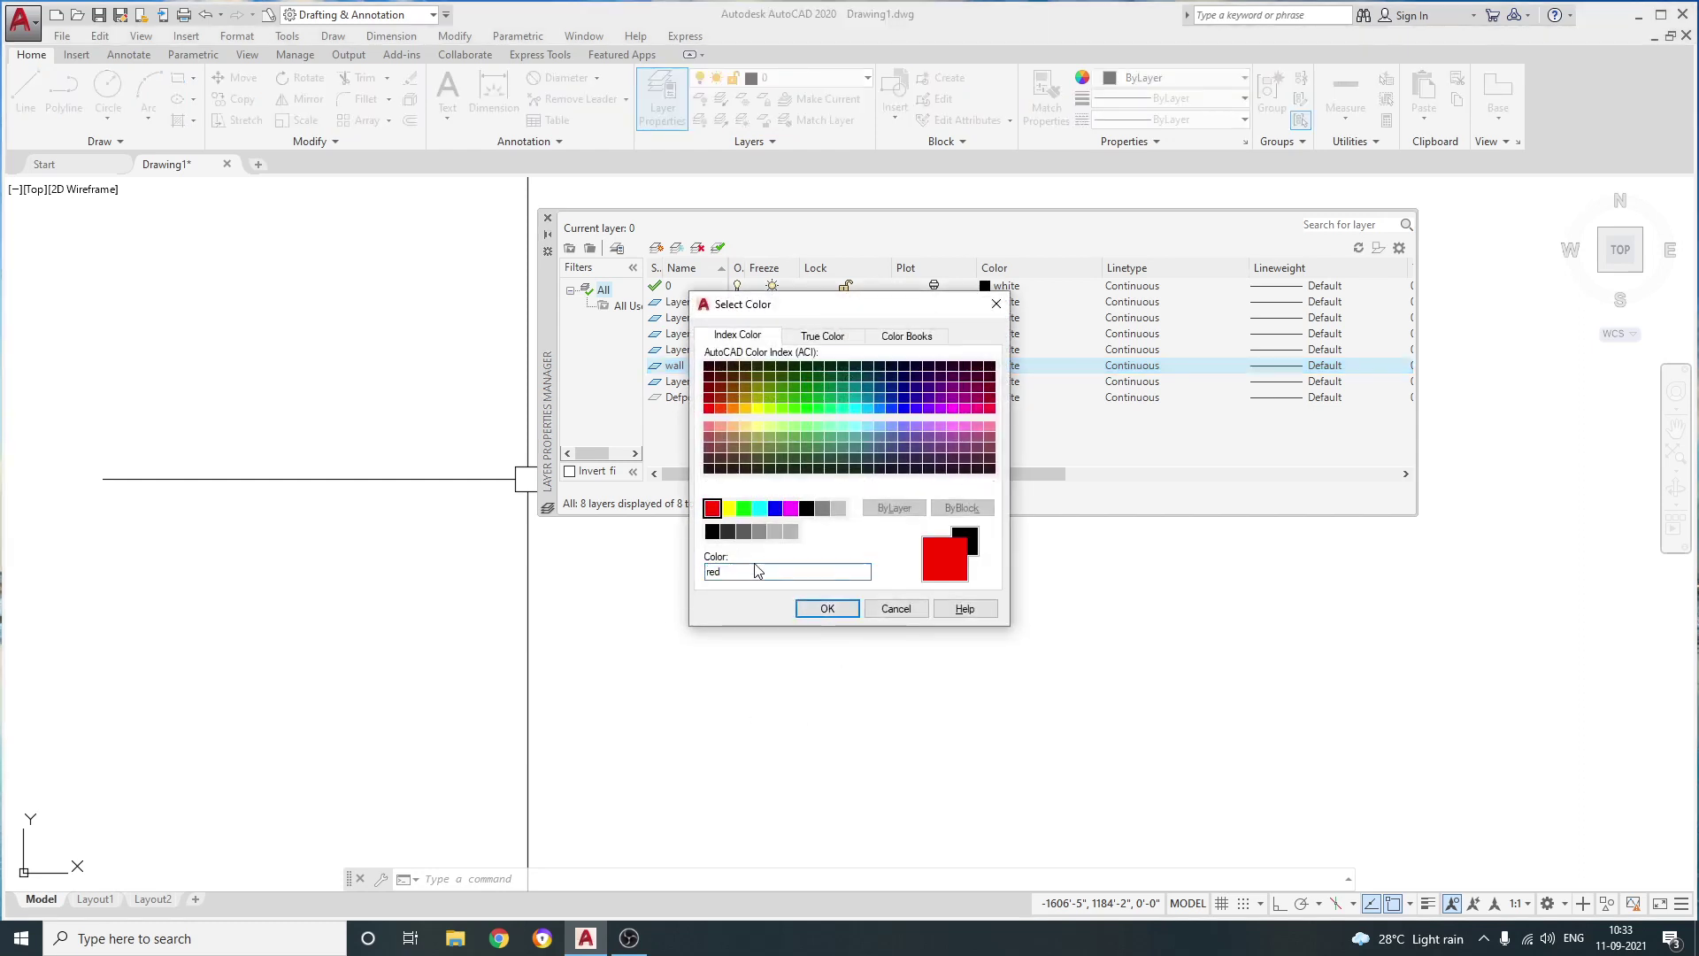
left_click(826, 609)
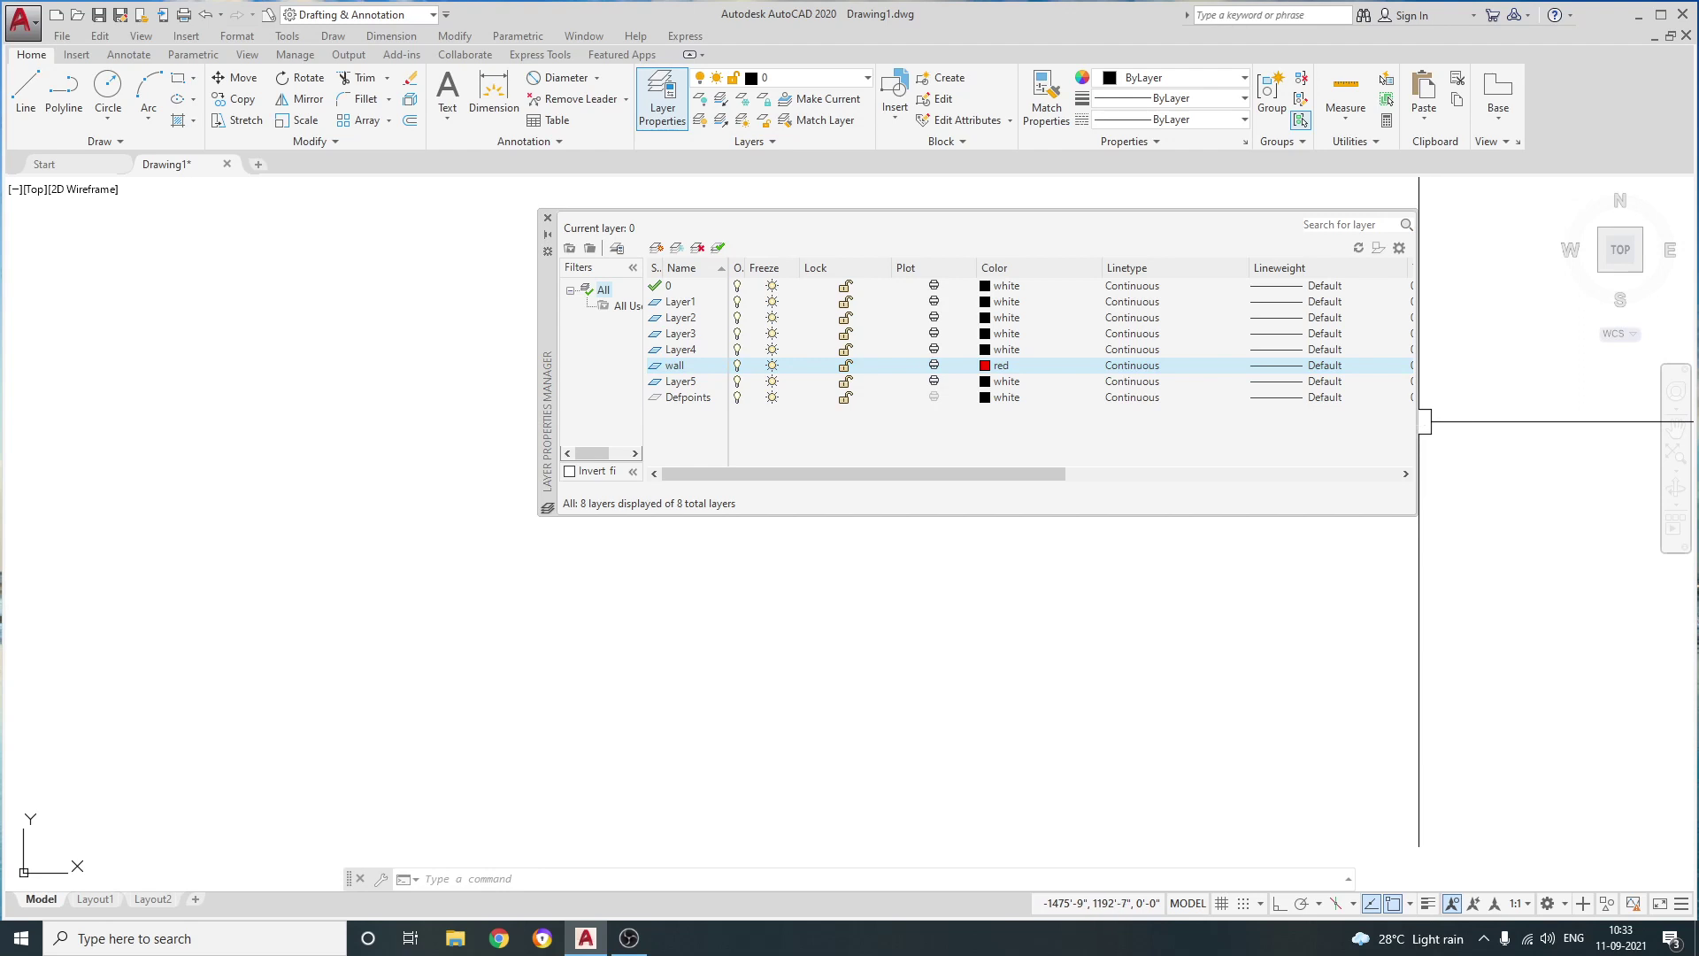
left_click_drag(1425, 430, 1308, 375)
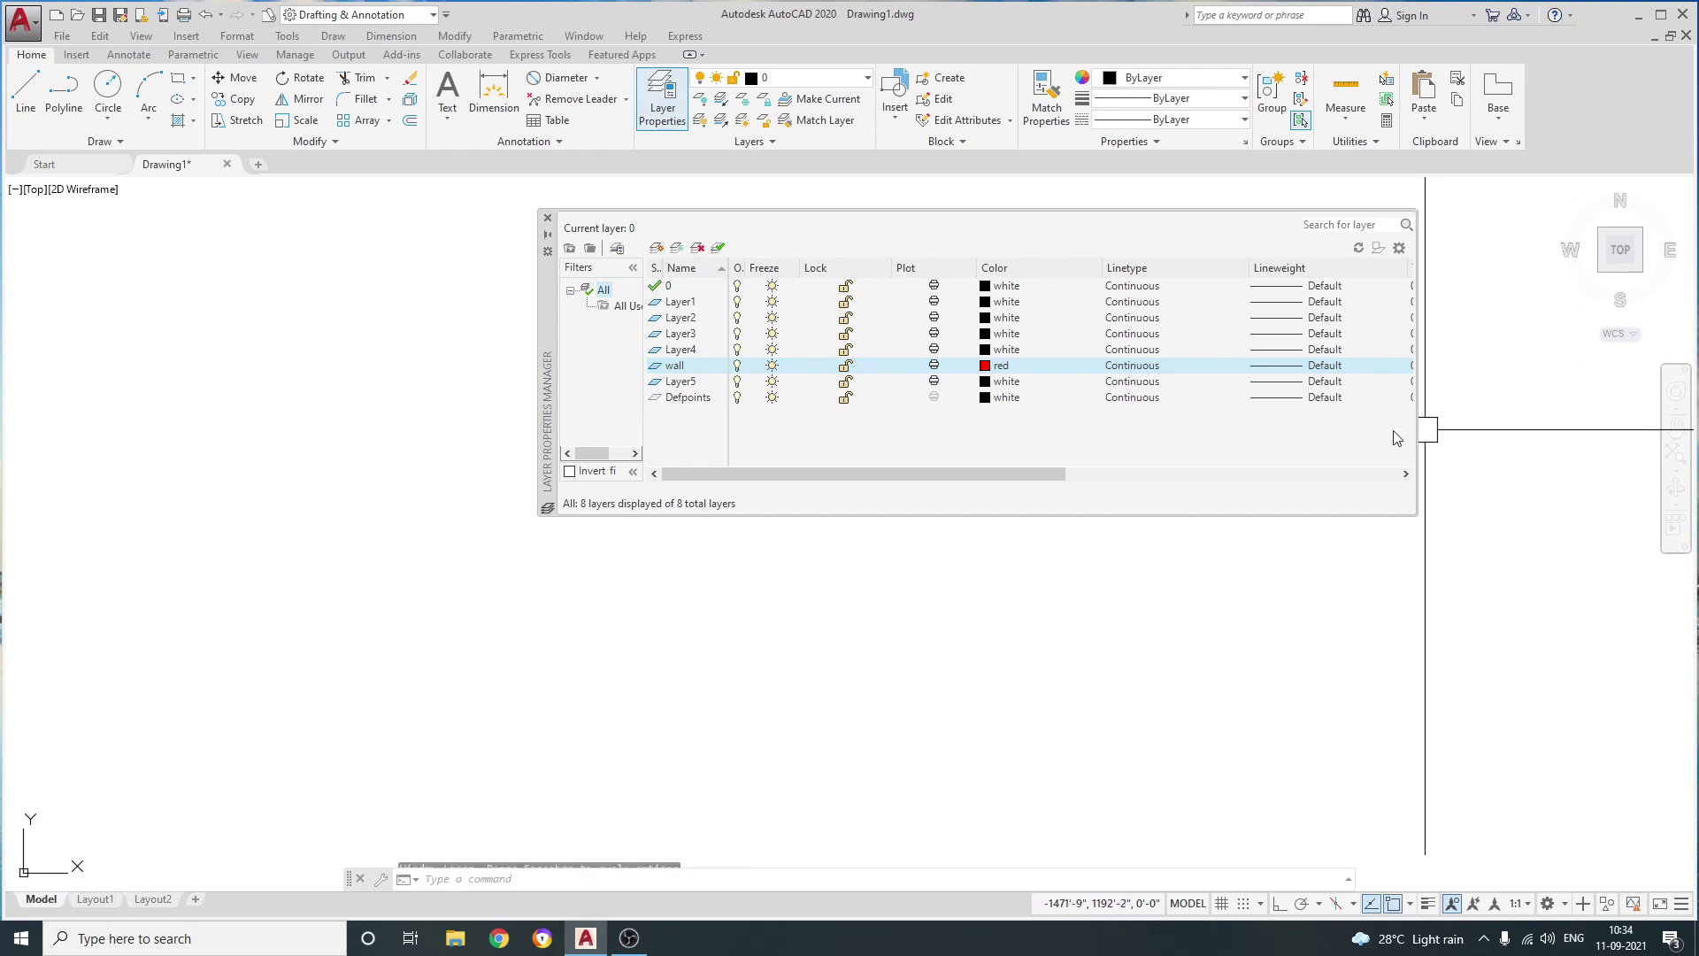
Set the wall layer's lineweight to 0.30 mm and enlarge the layer manager.
left_click(1290, 366)
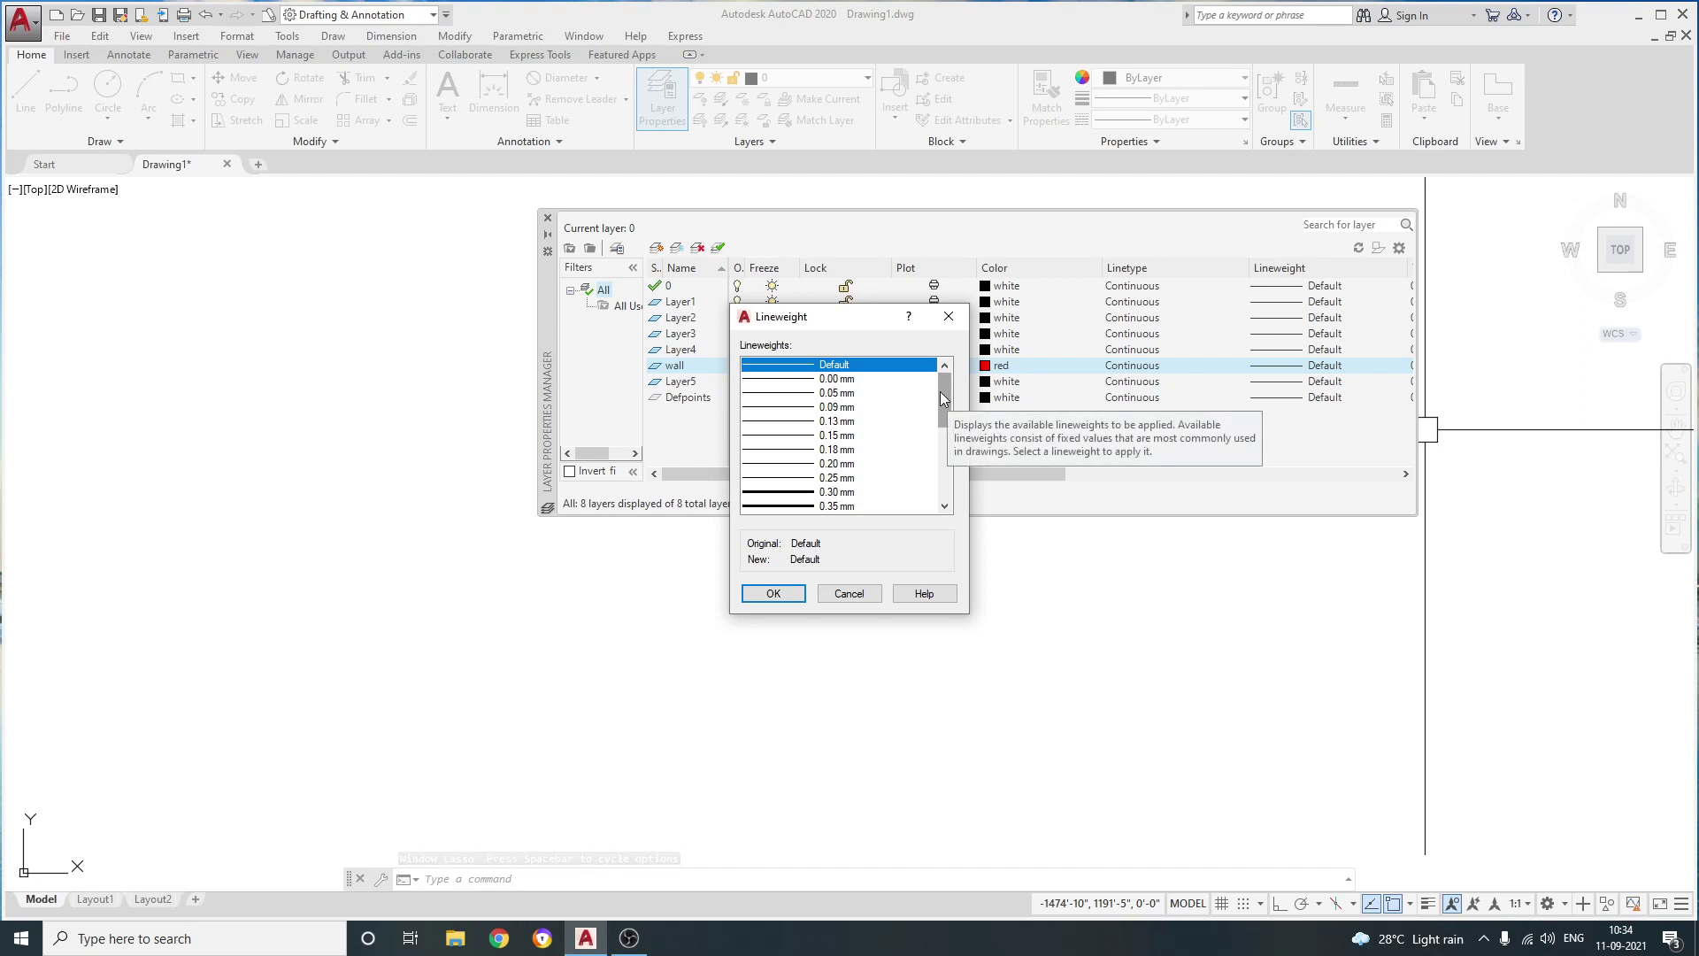
left_click_drag(940, 391, 942, 393)
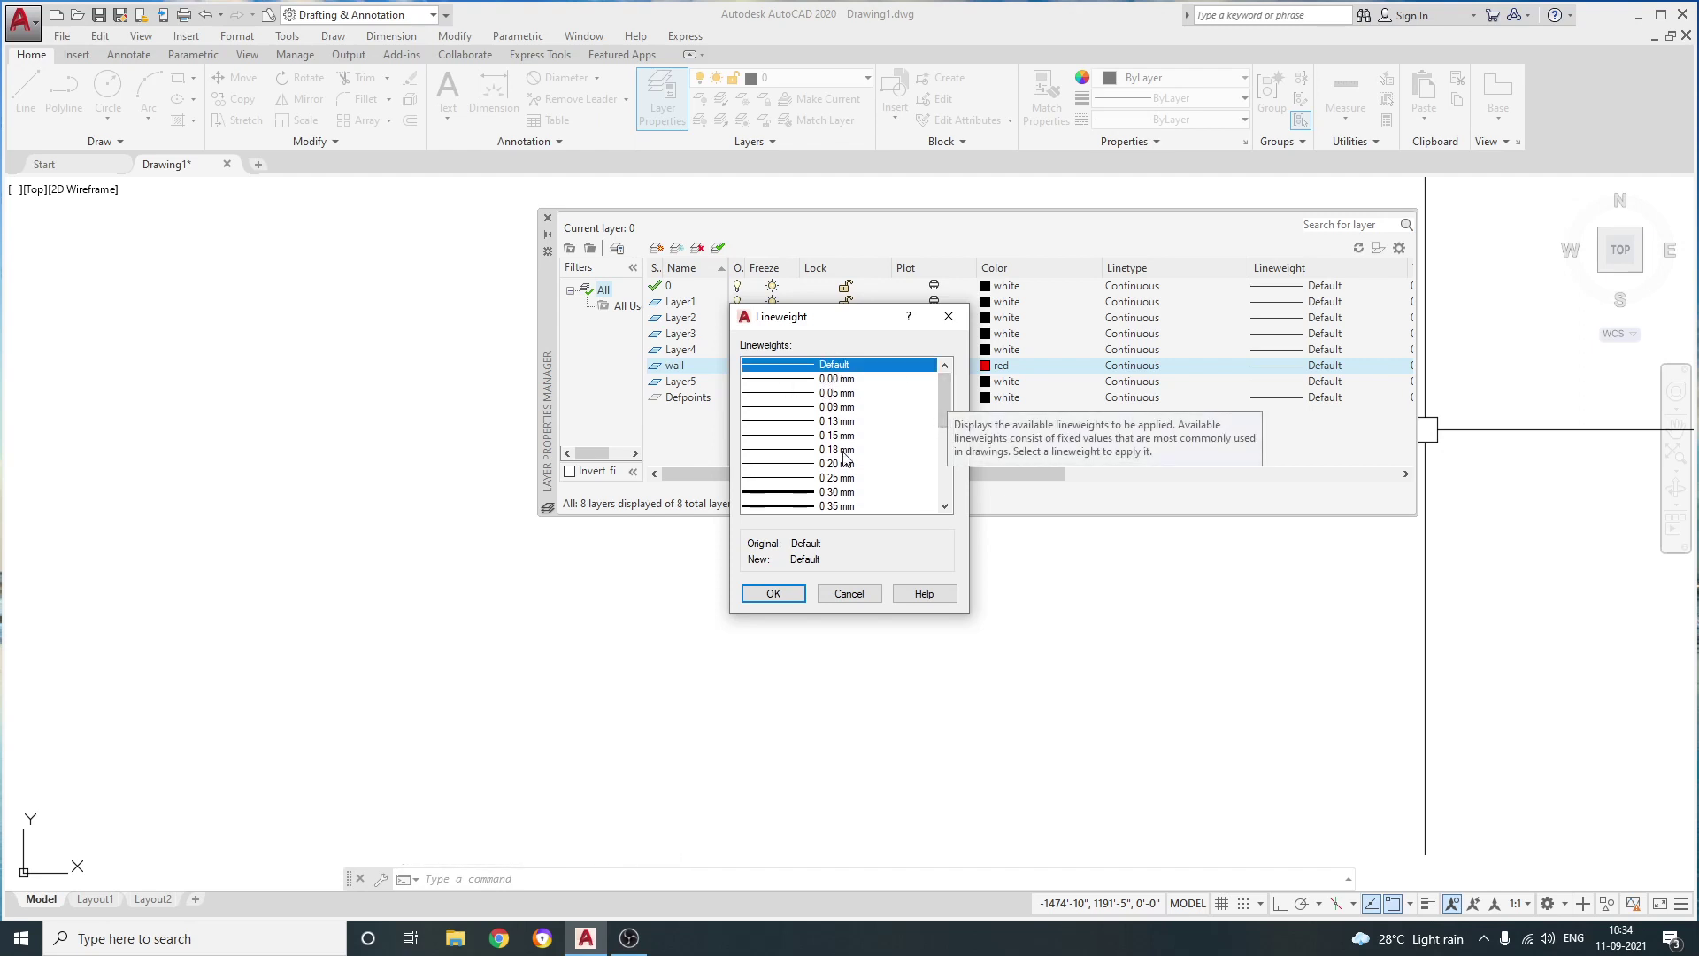
left_click(811, 492)
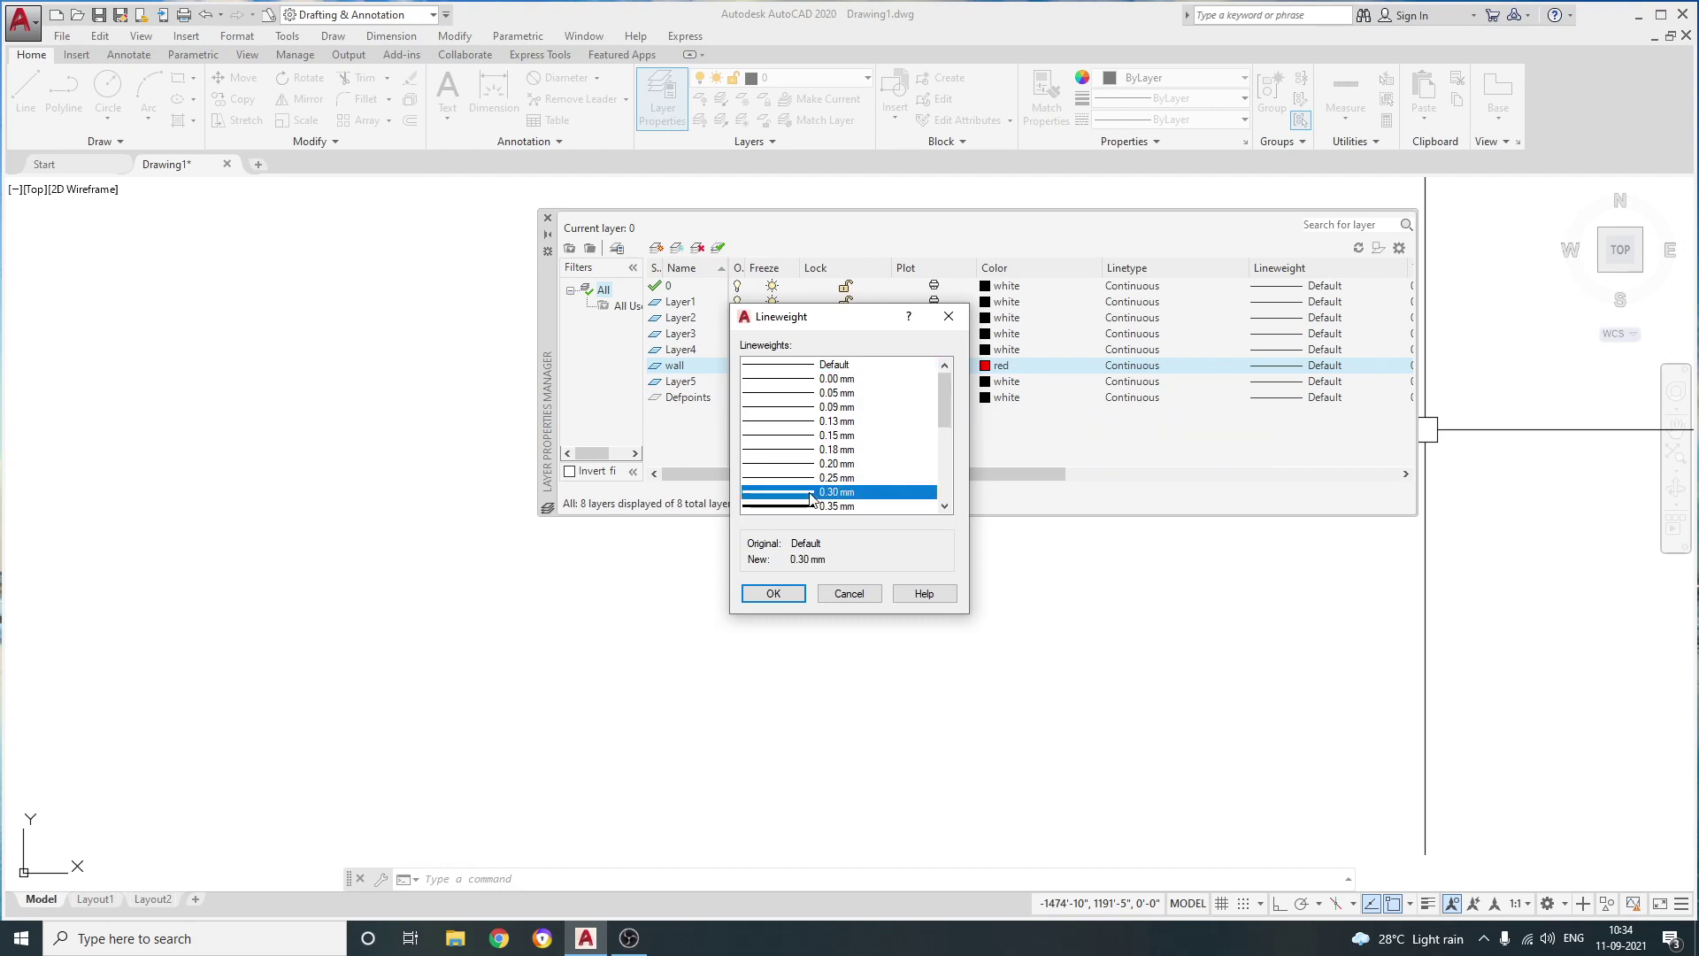
left_click(771, 594)
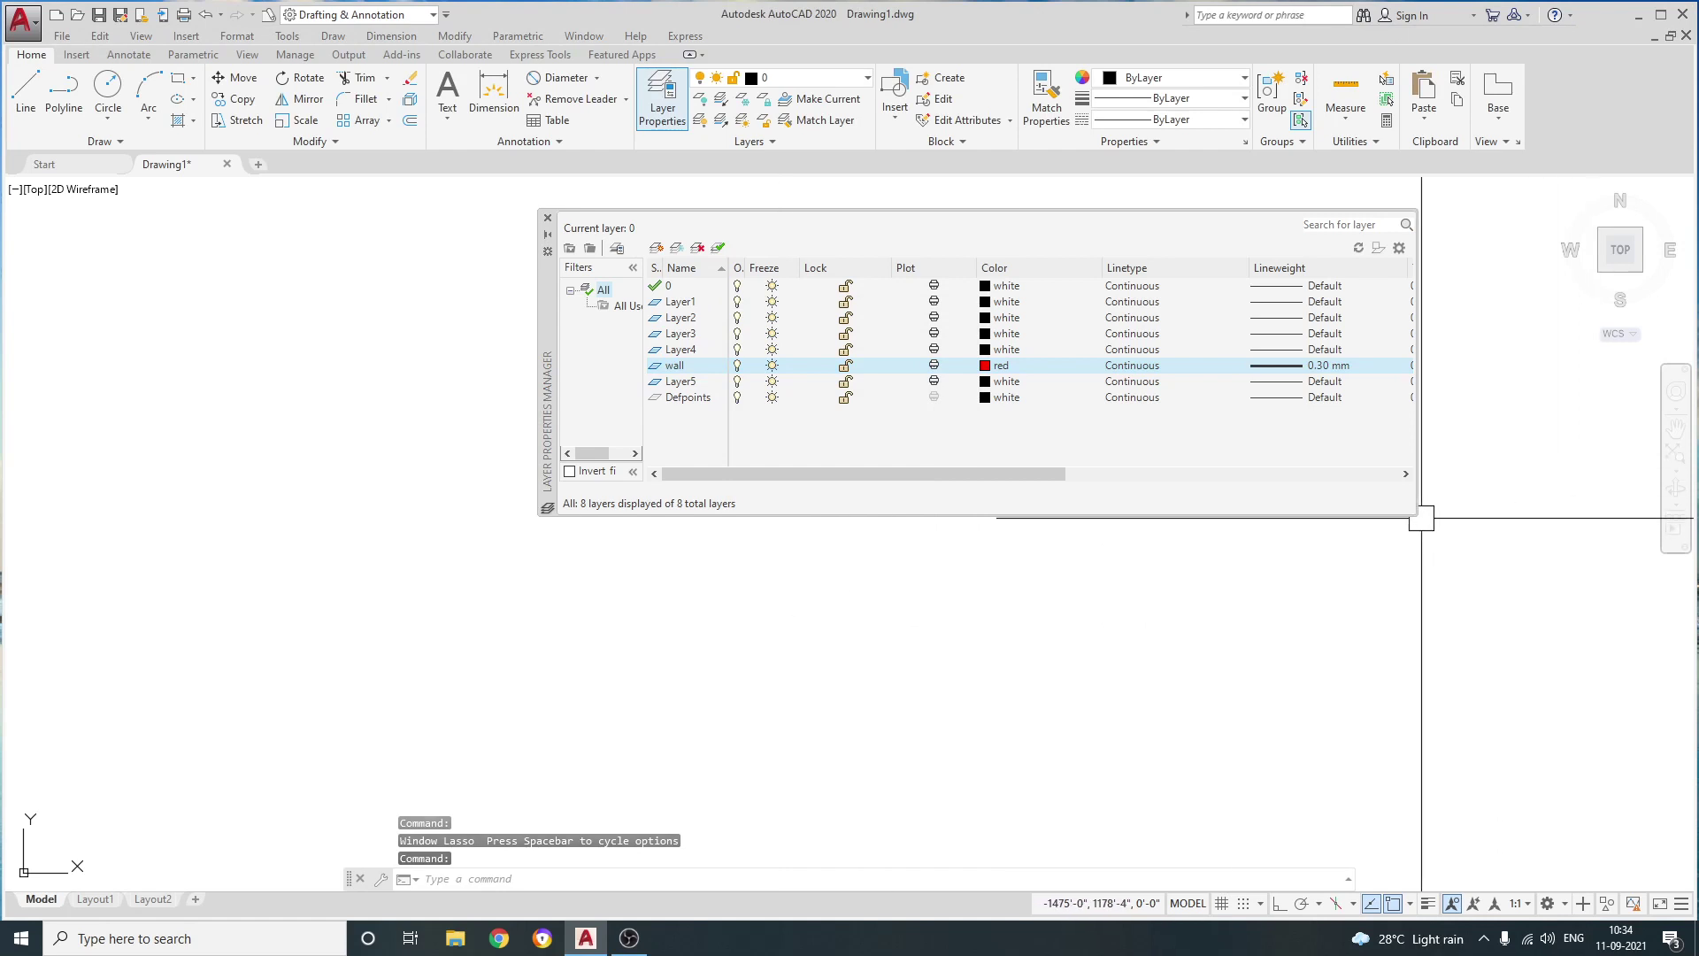
left_click_drag(1417, 513, 1584, 577)
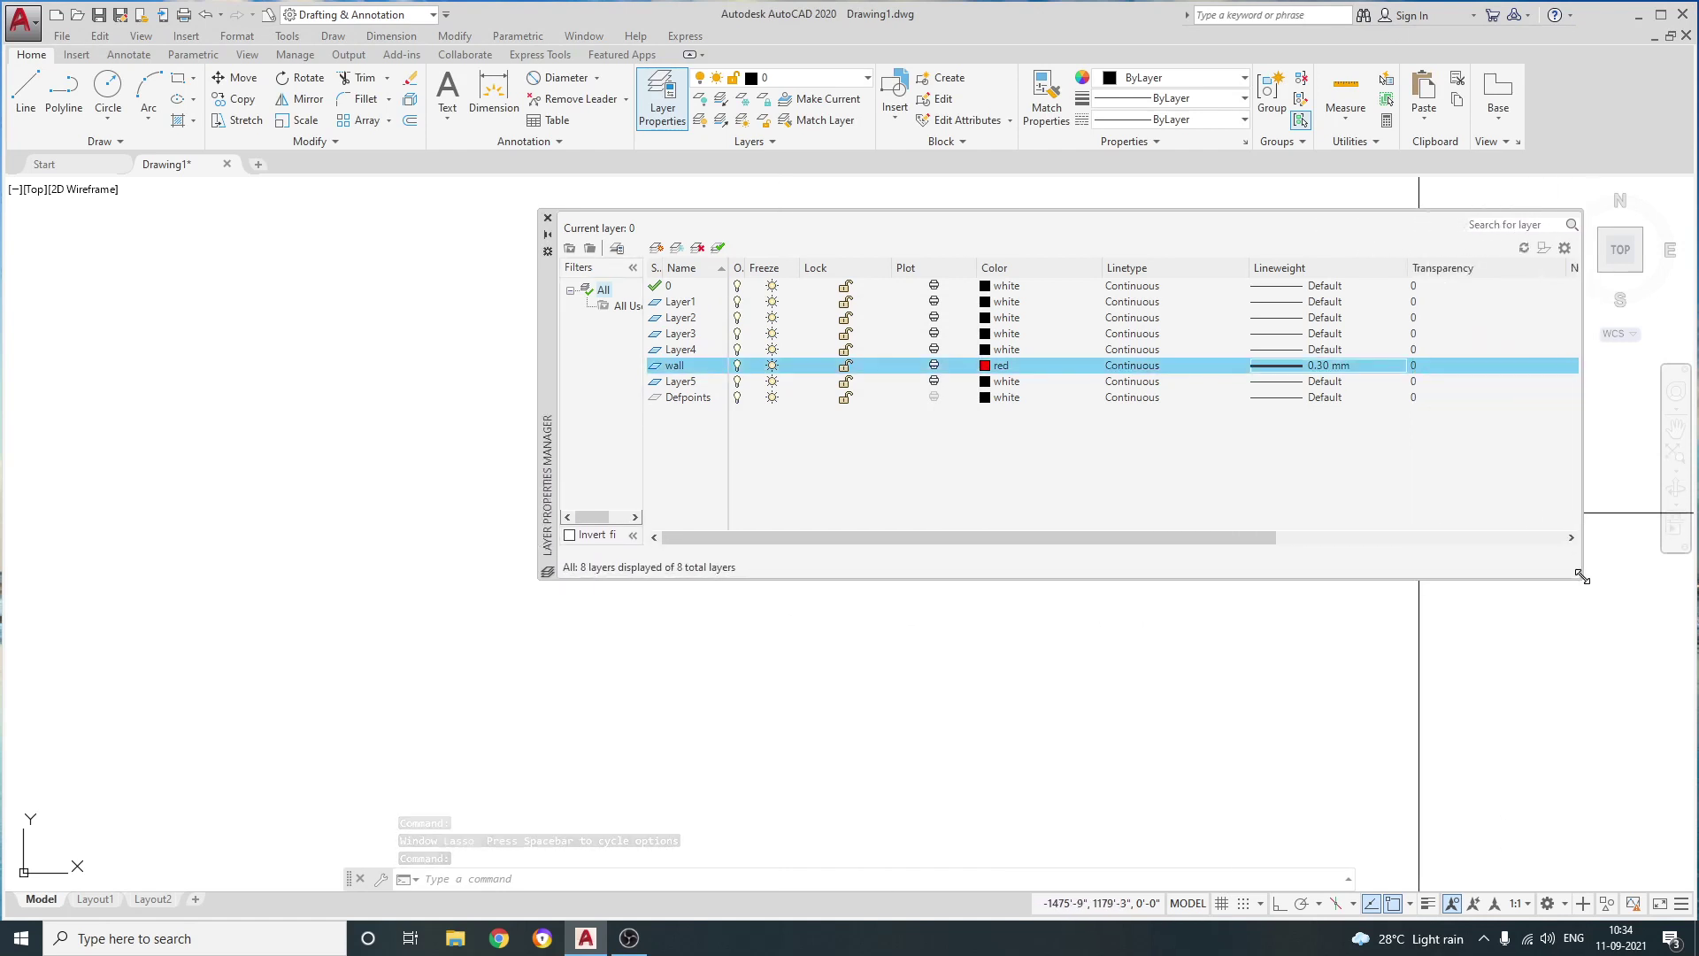
Make wall, then Layer1, current from the Layers list and reopen Layer Properties.
left_click_drag(1186, 212, 1182, 225)
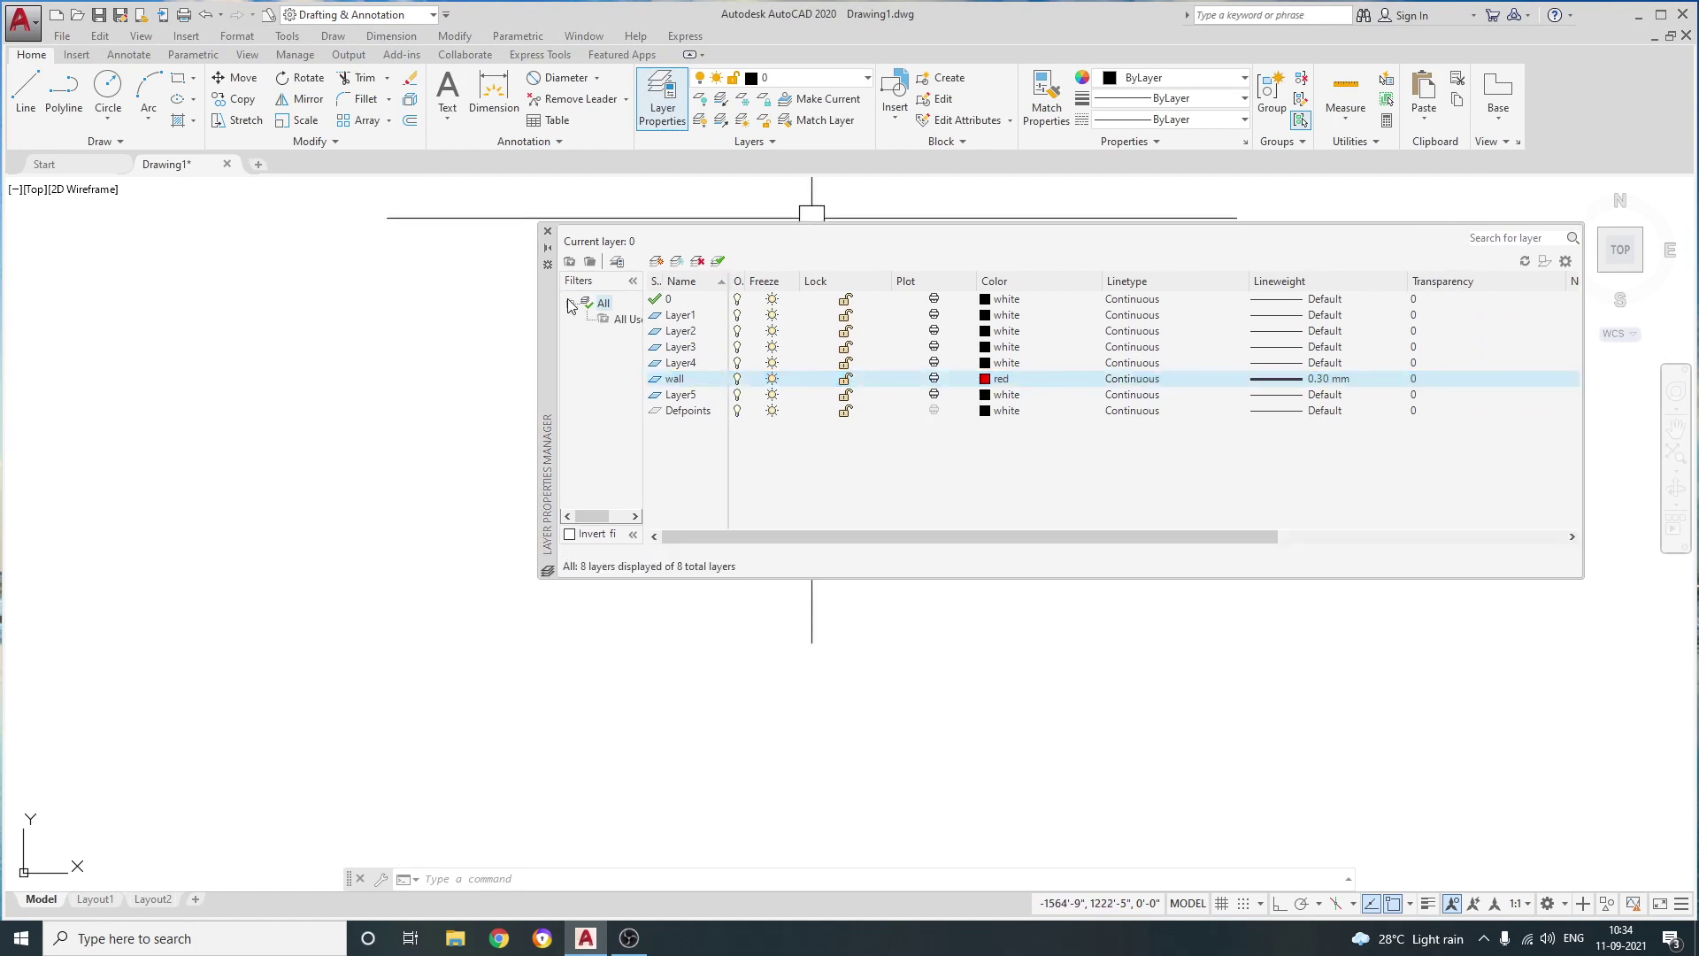
left_click(548, 234)
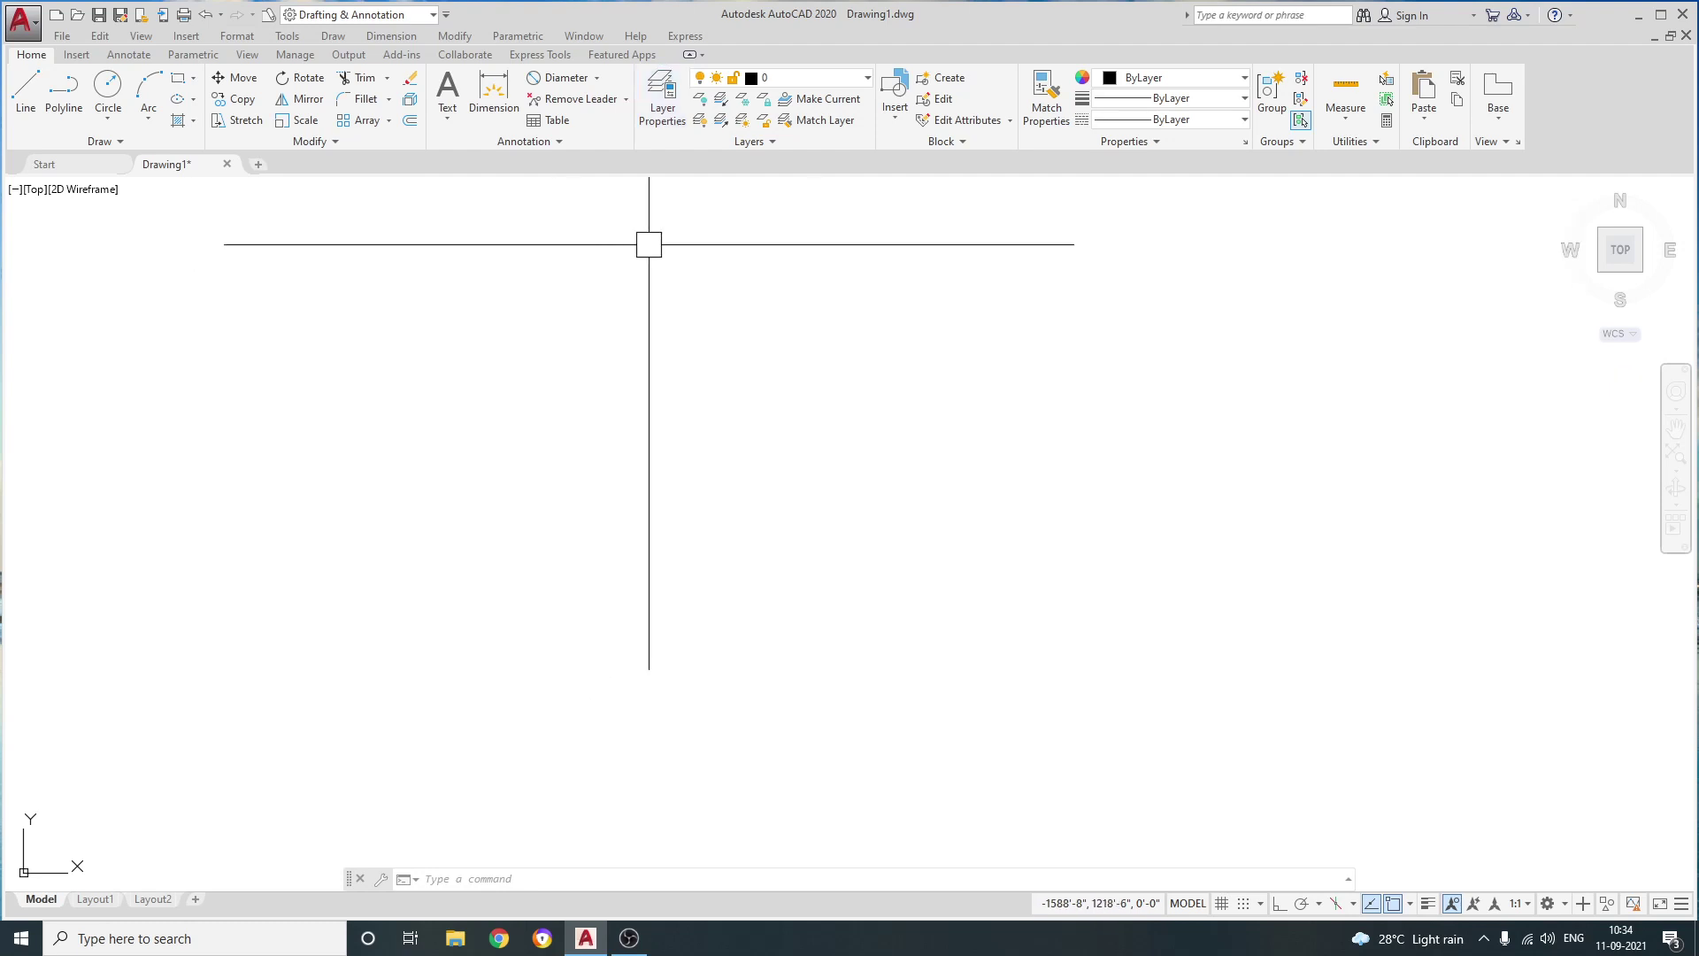
left_click(789, 82)
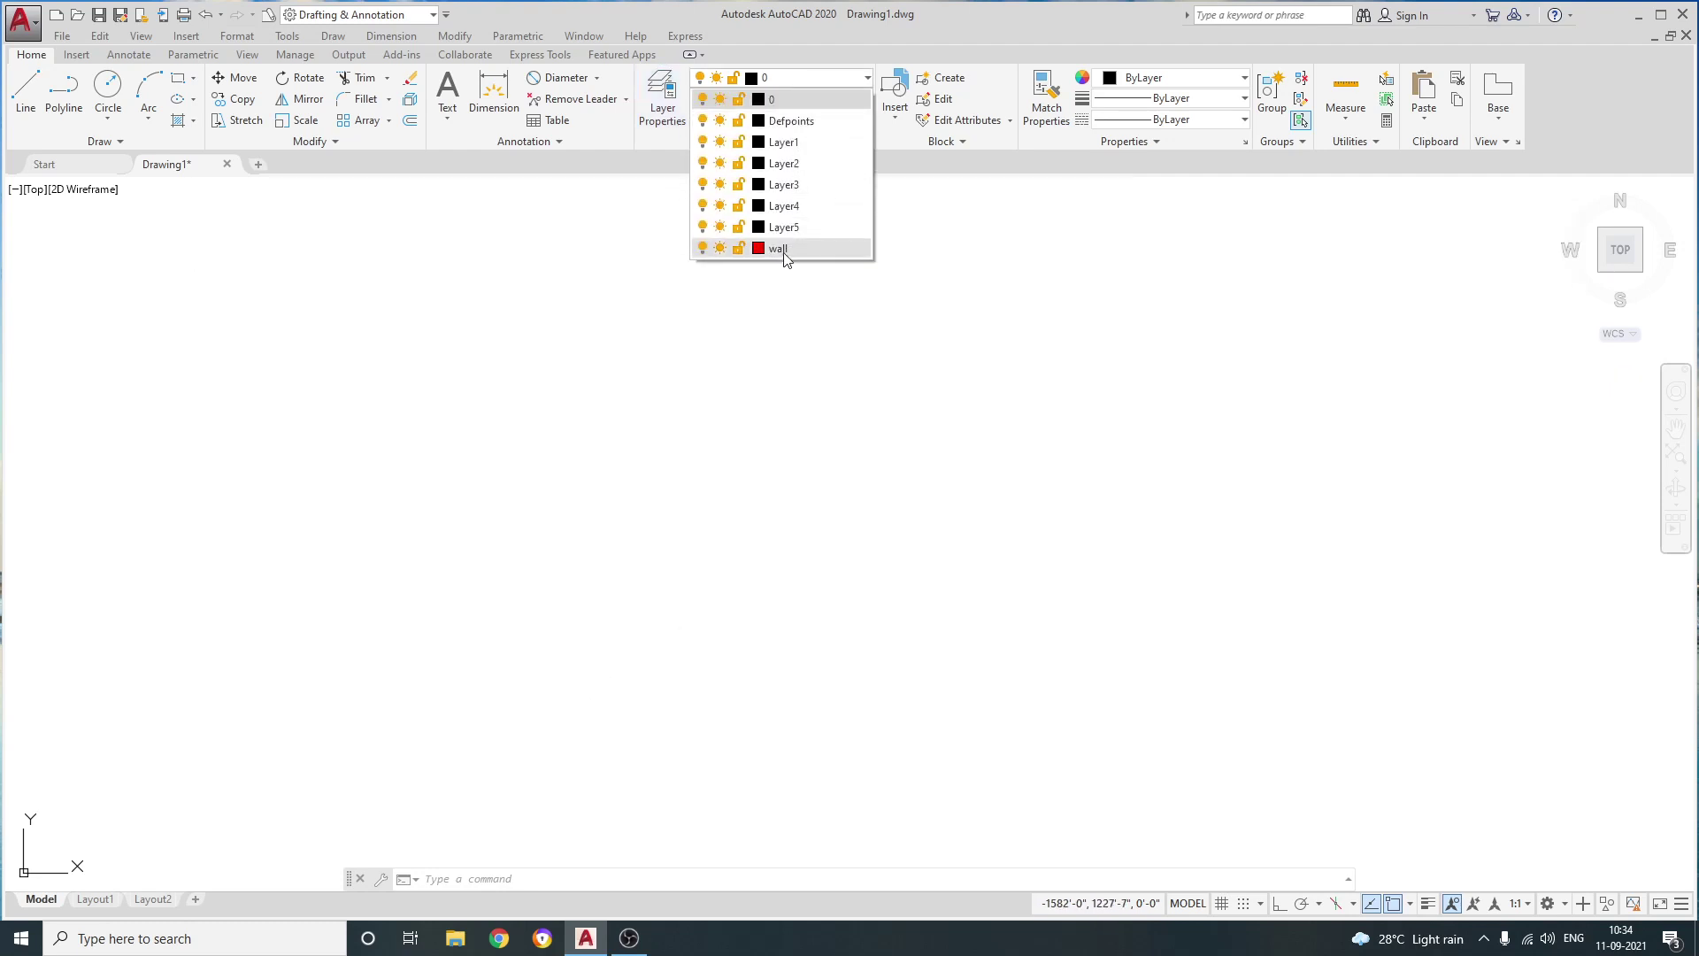
left_click(783, 248)
left_click(796, 80)
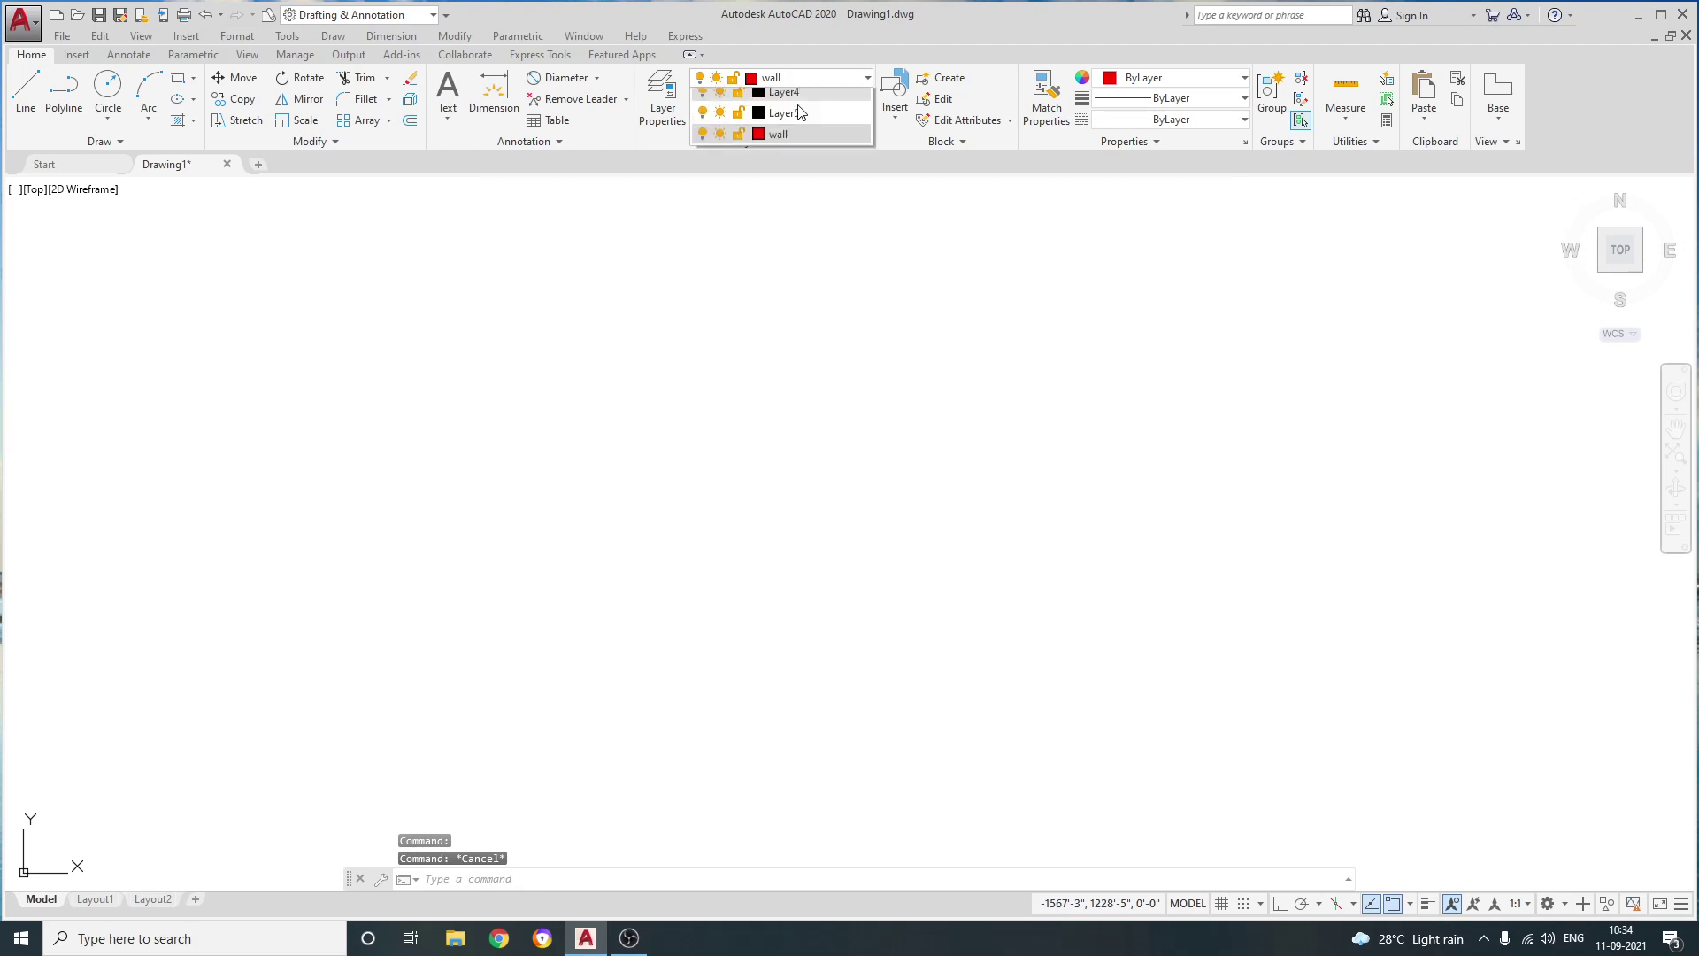
left_click(794, 141)
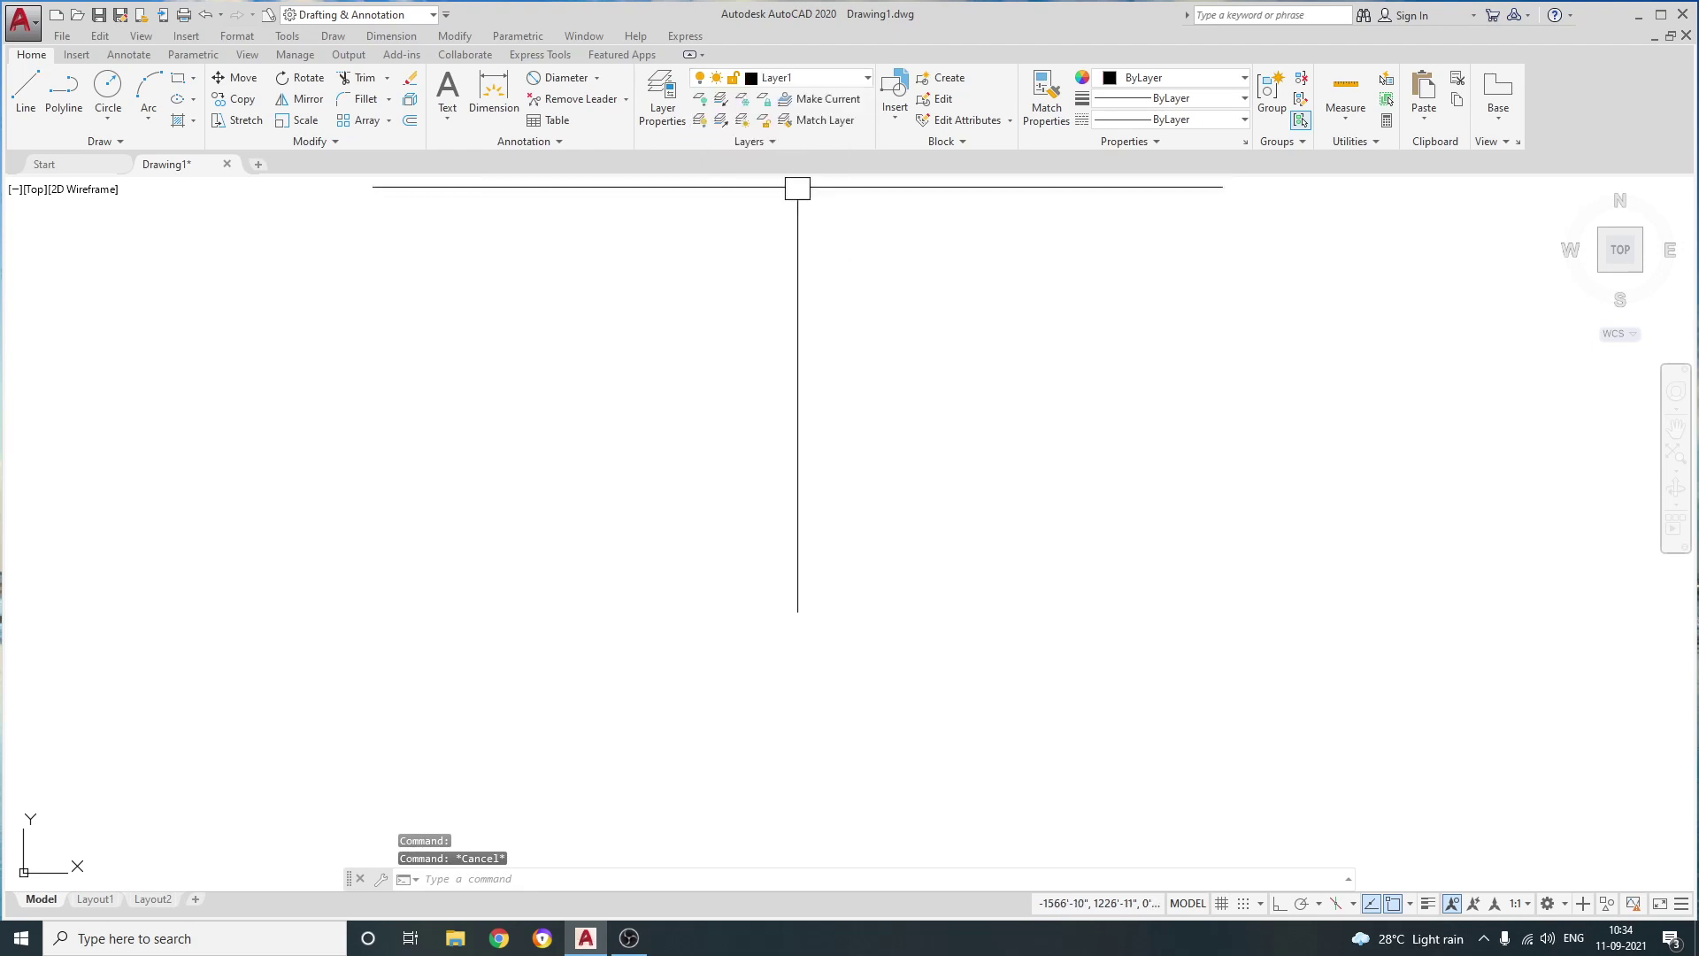
left_click(659, 132)
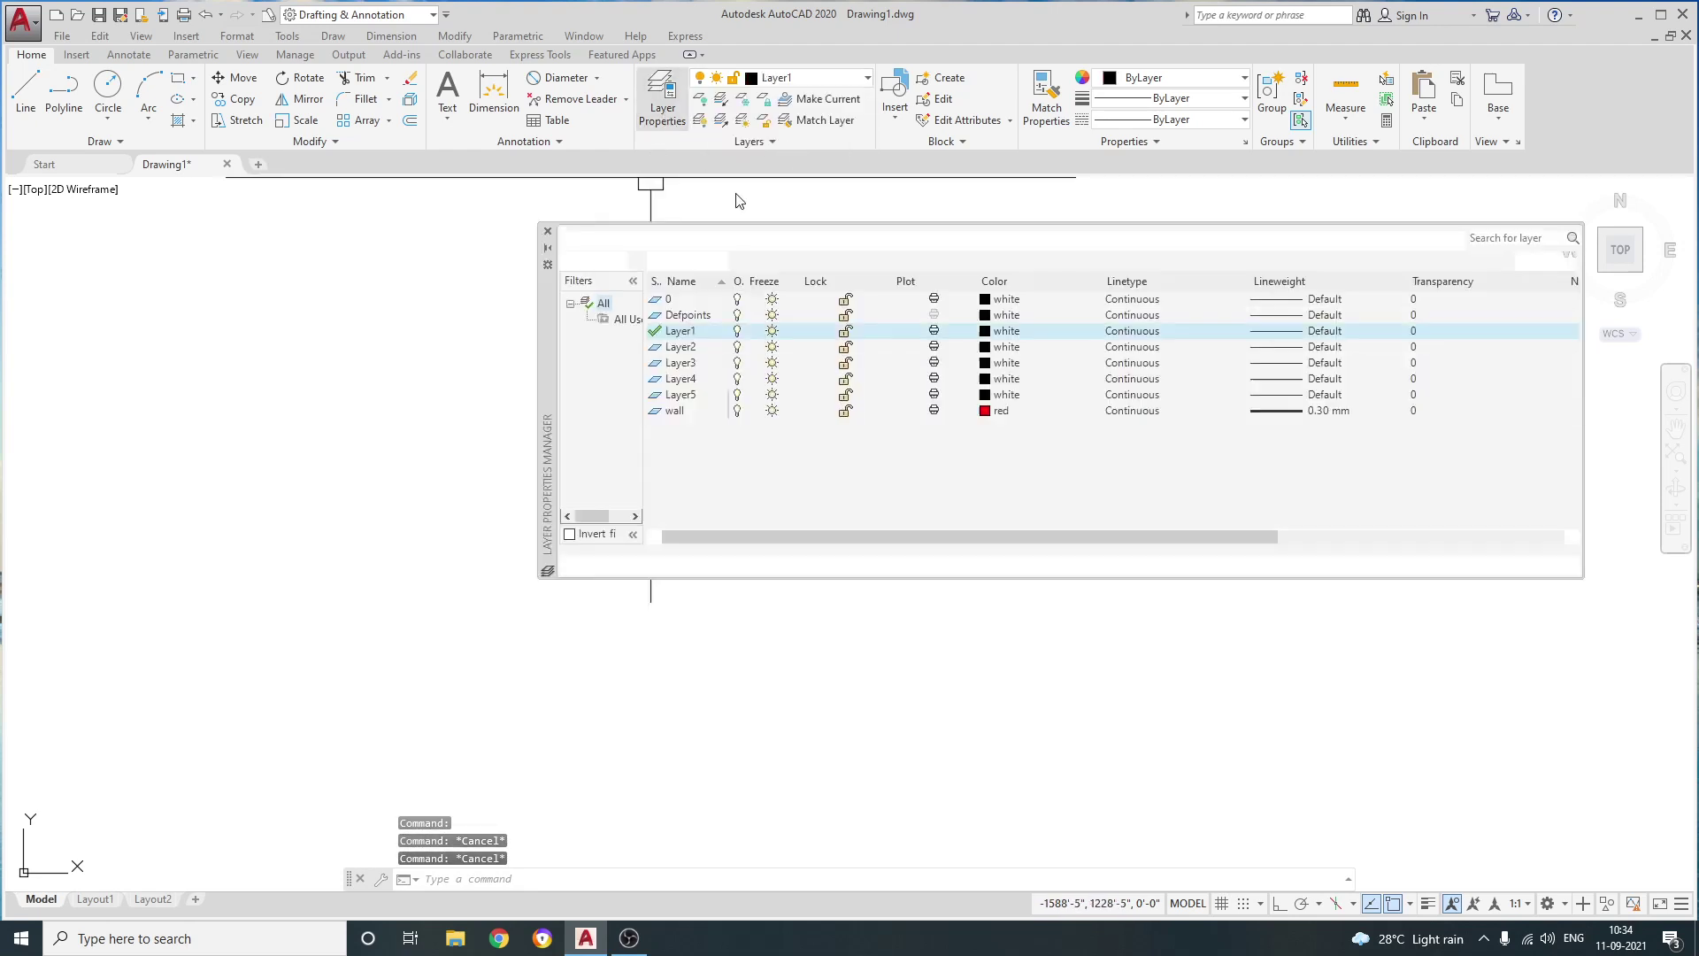
Switch the current layer between wall and Layer3, ending with Layer3 current.
double_click(656, 415)
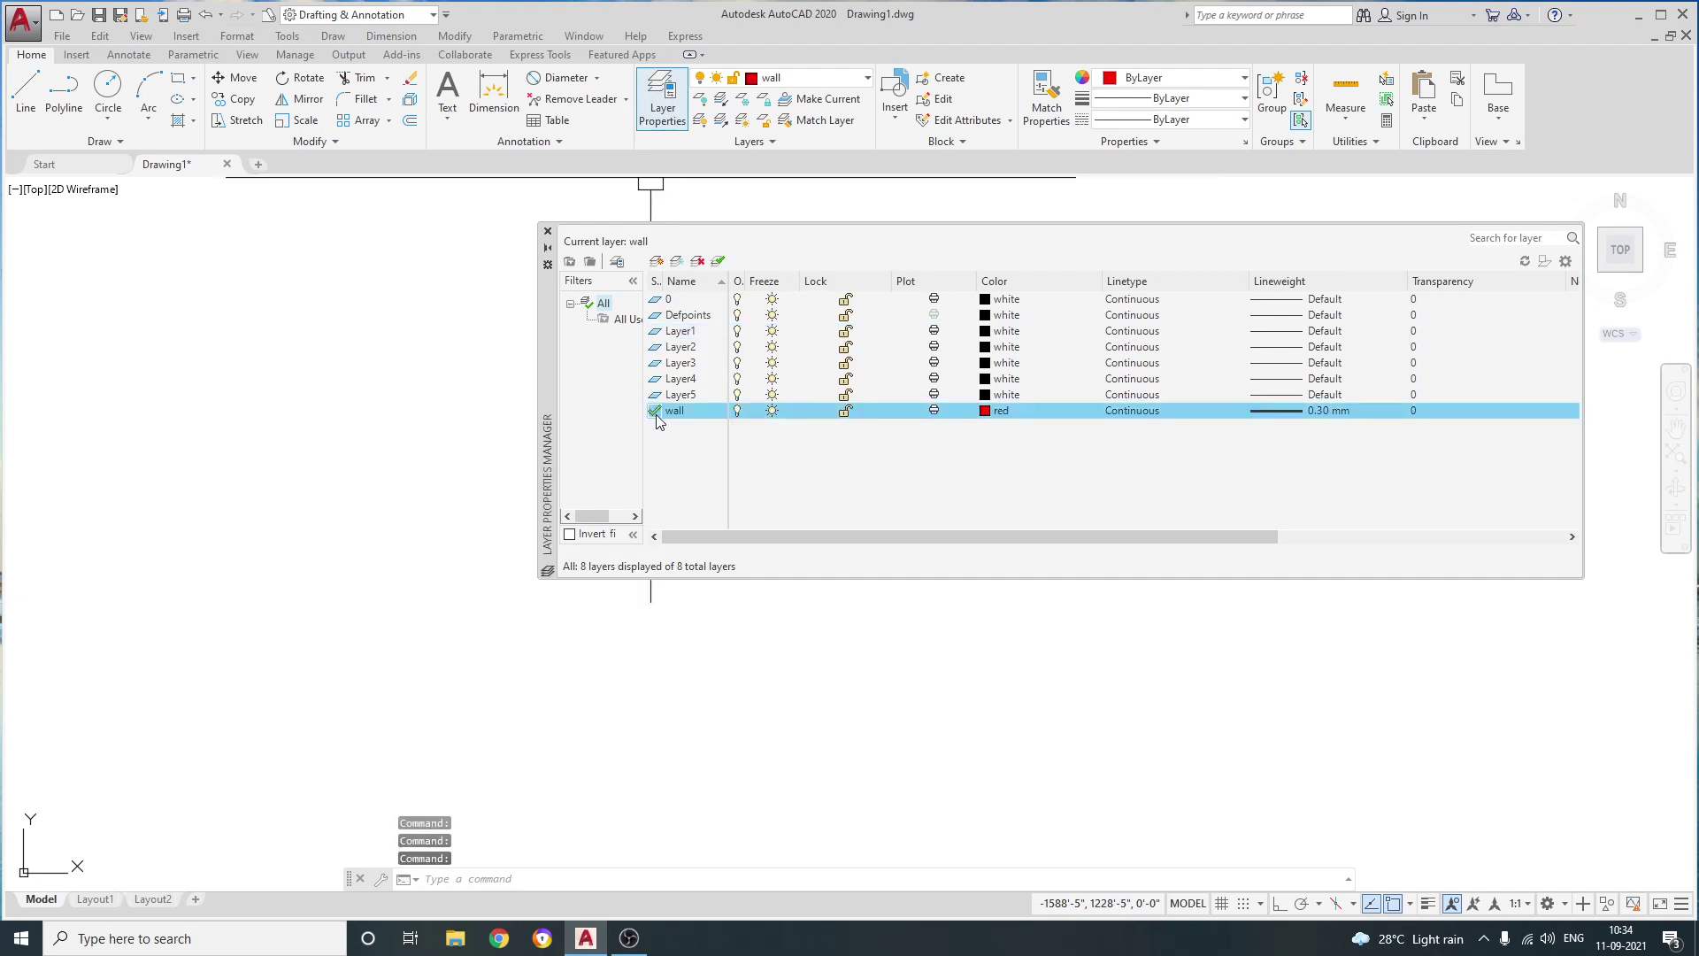
double_click(655, 362)
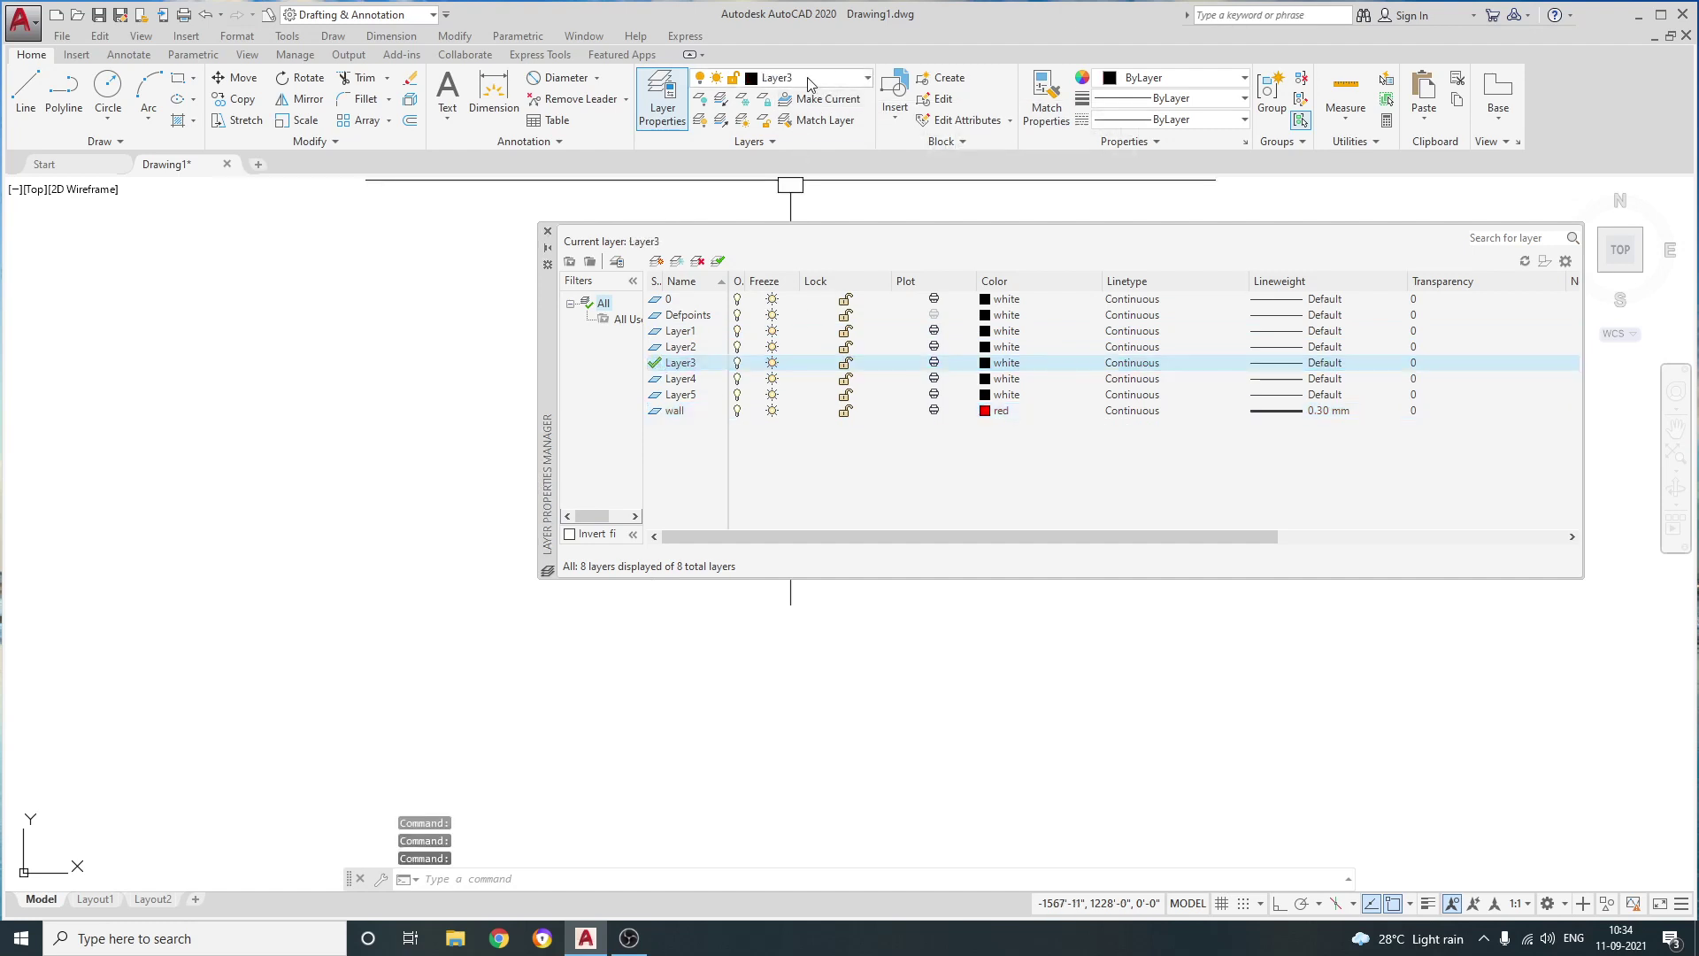
middle_click_drag(788, 190, 828, 224)
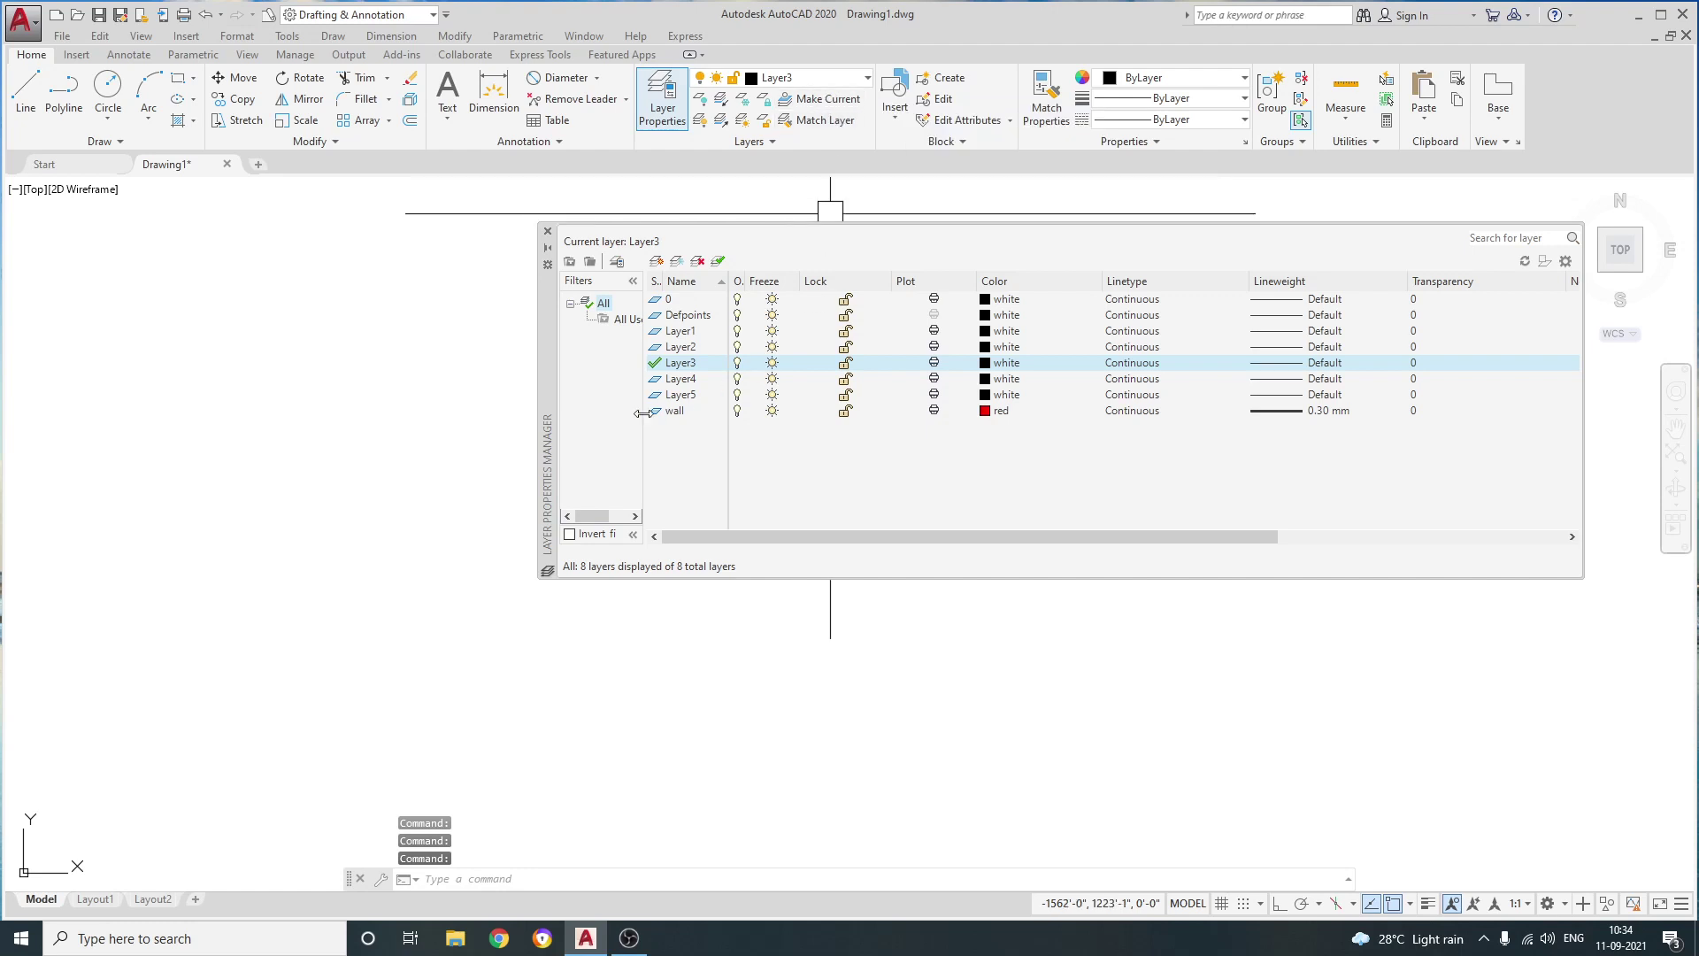
double_click(656, 412)
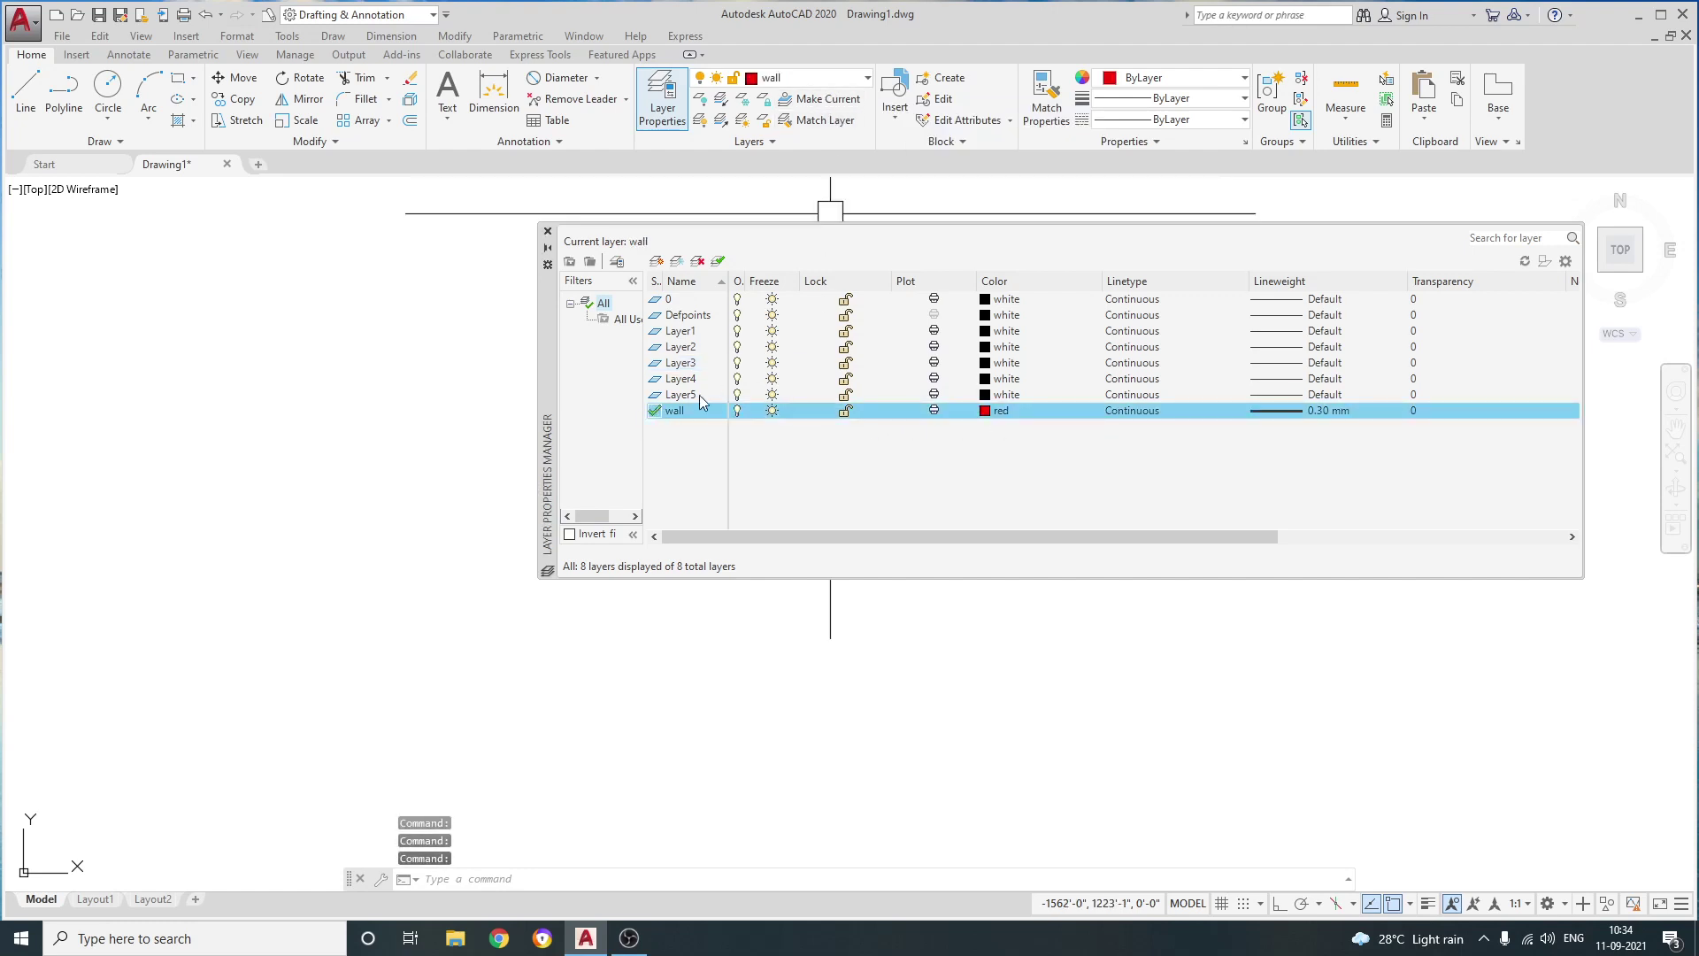
left_click(668, 364)
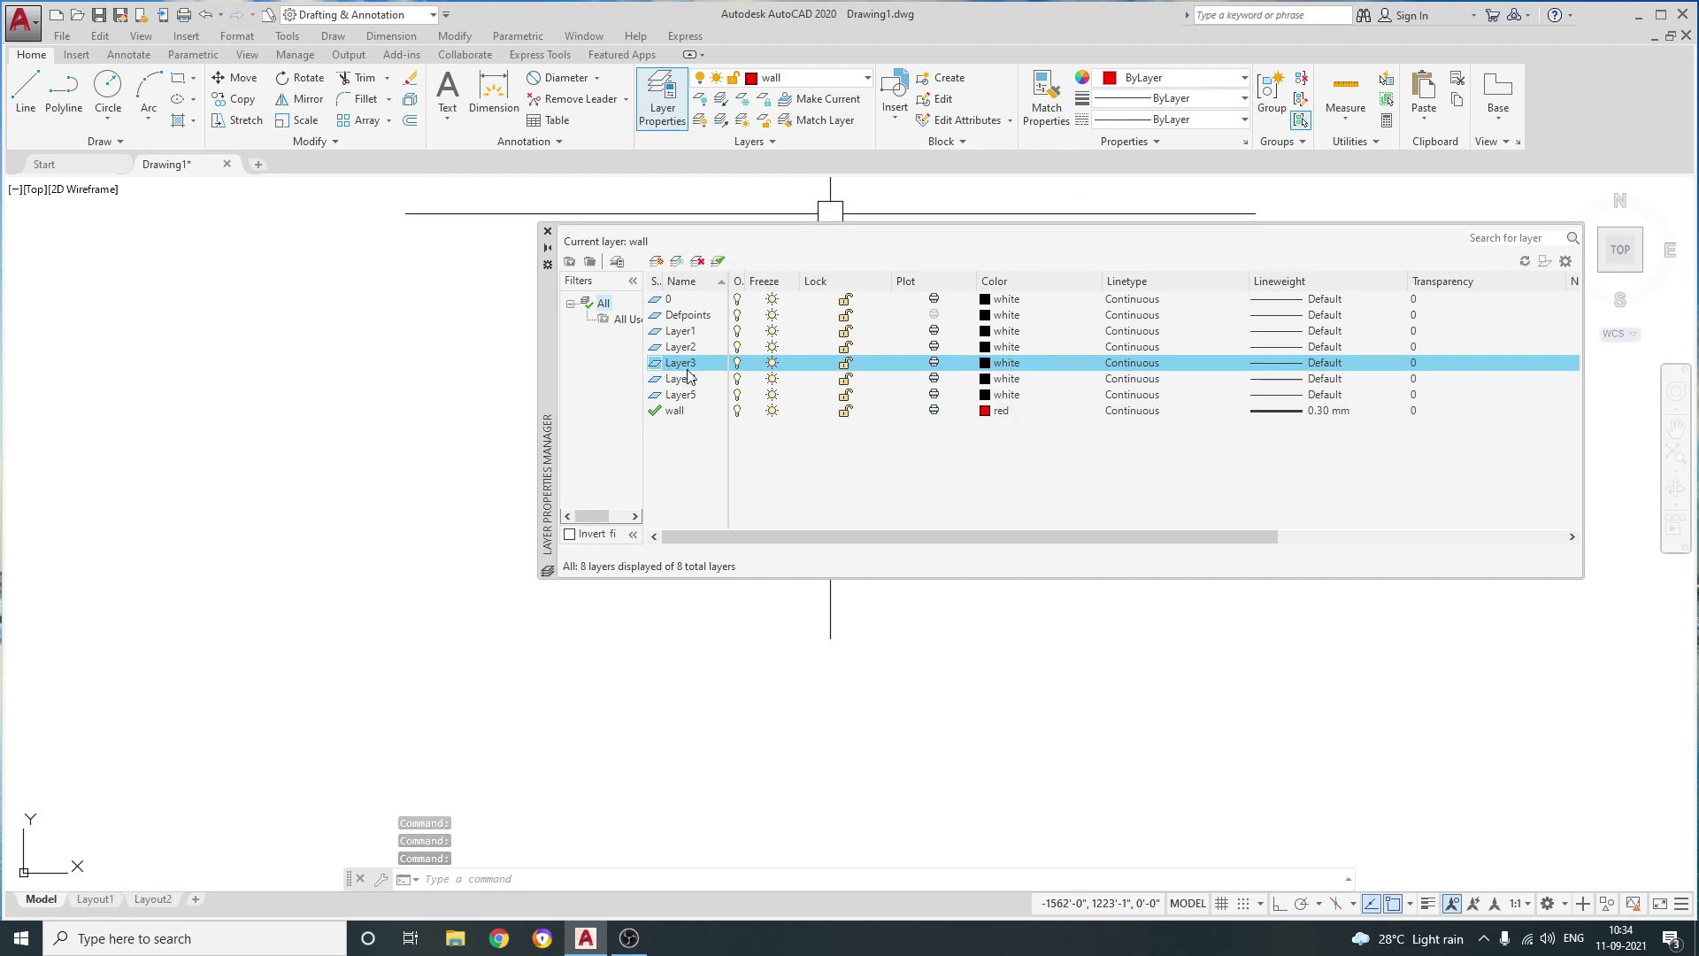
left_click(720, 262)
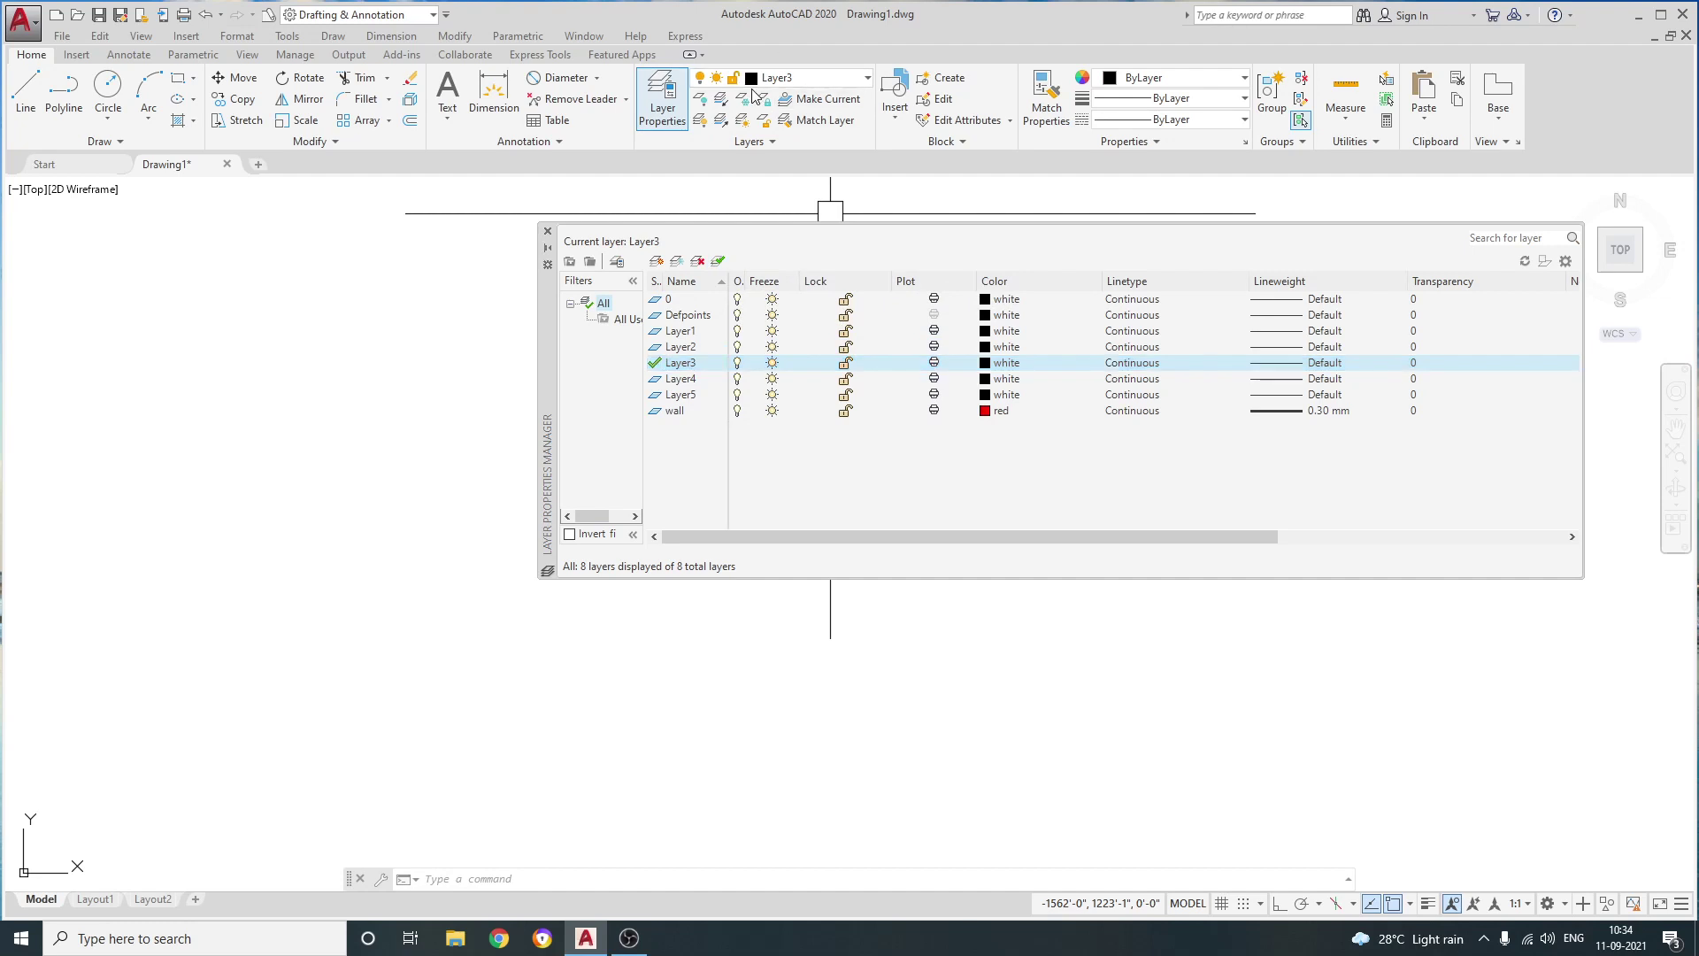
Delete Layer1 and Layer2 and close the layer manager.
left_click(685, 334)
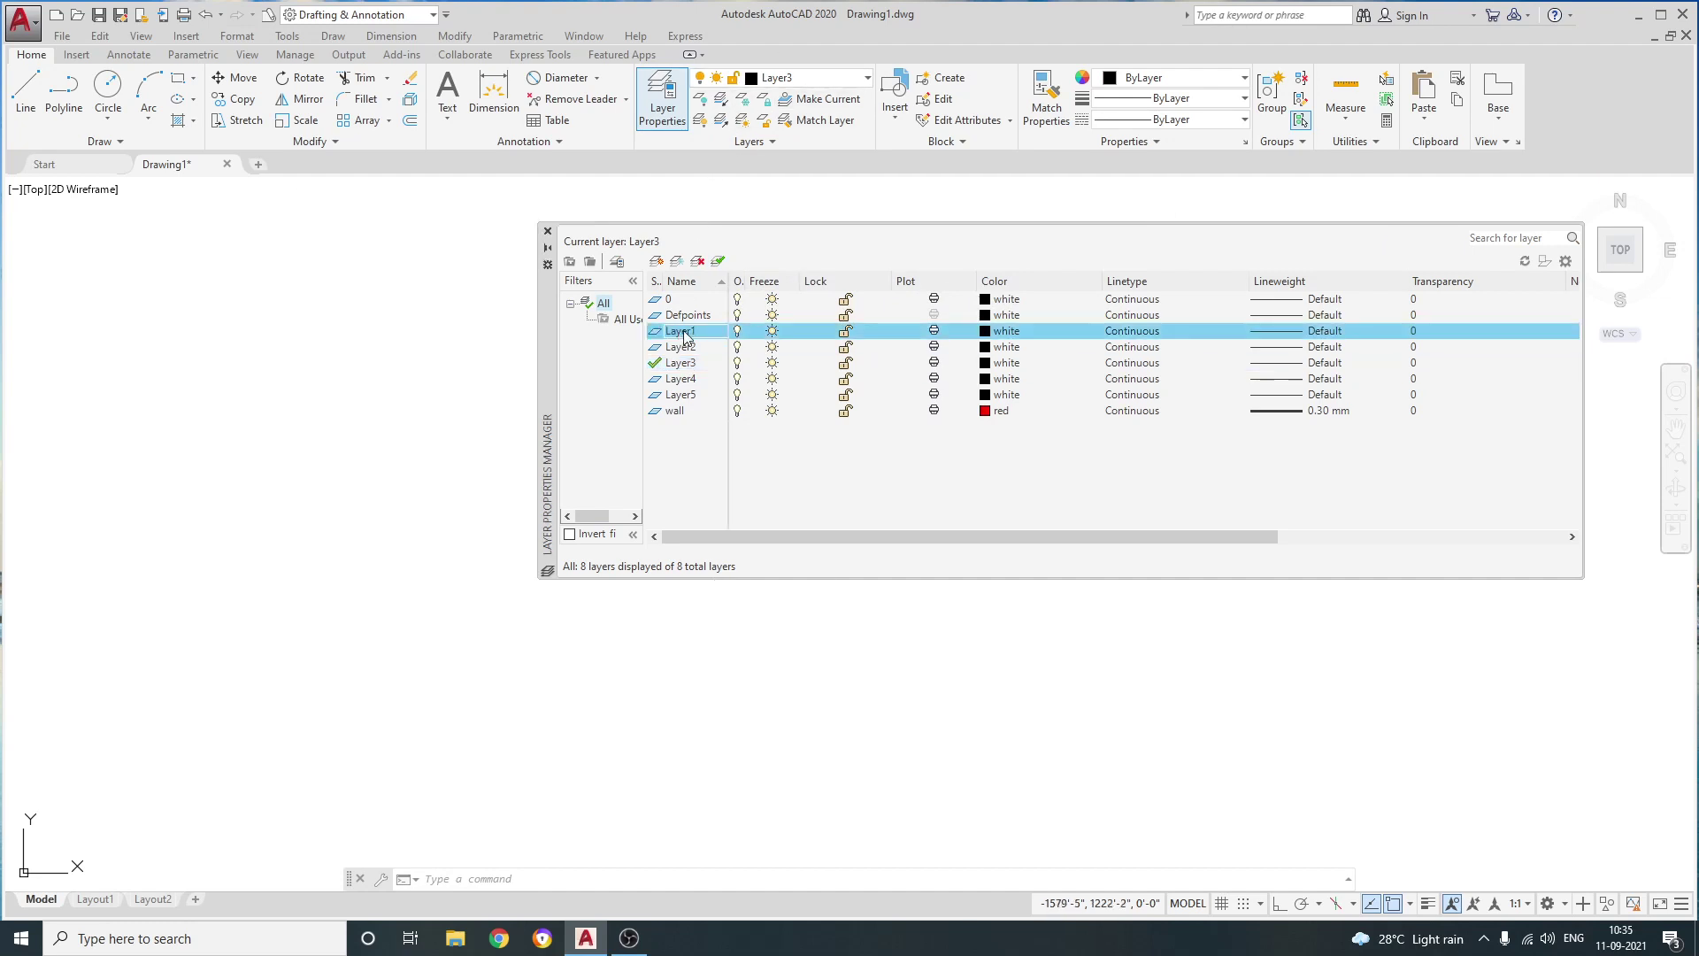
left_click(699, 262)
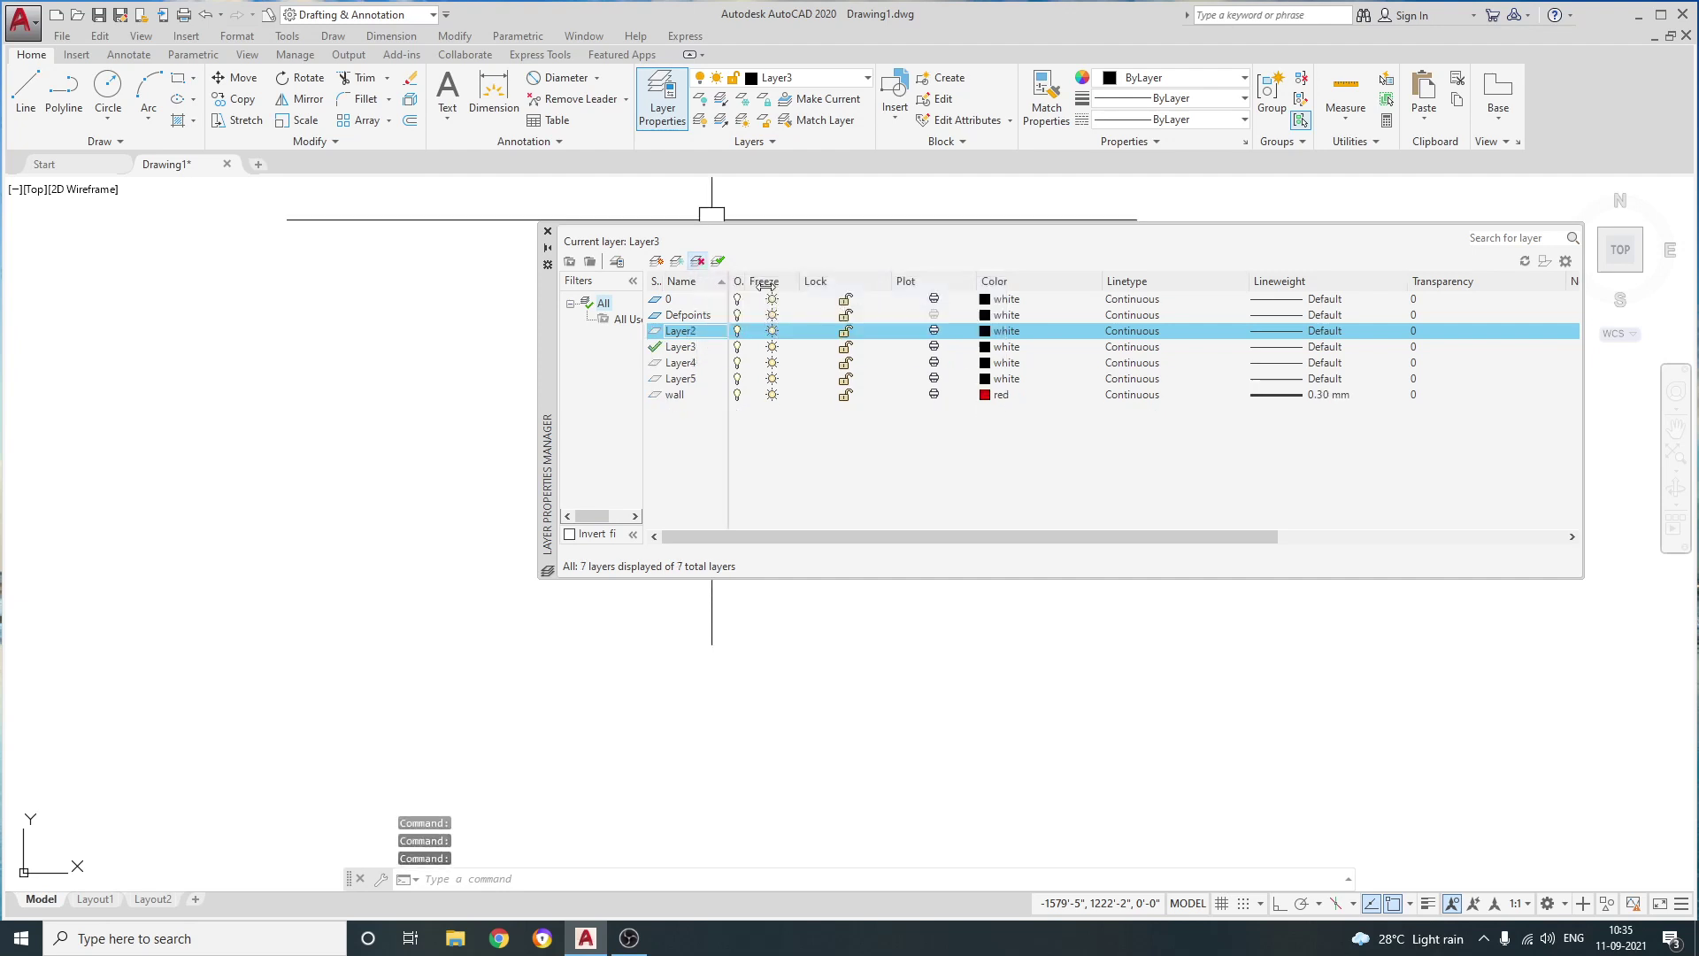
left_click(695, 262)
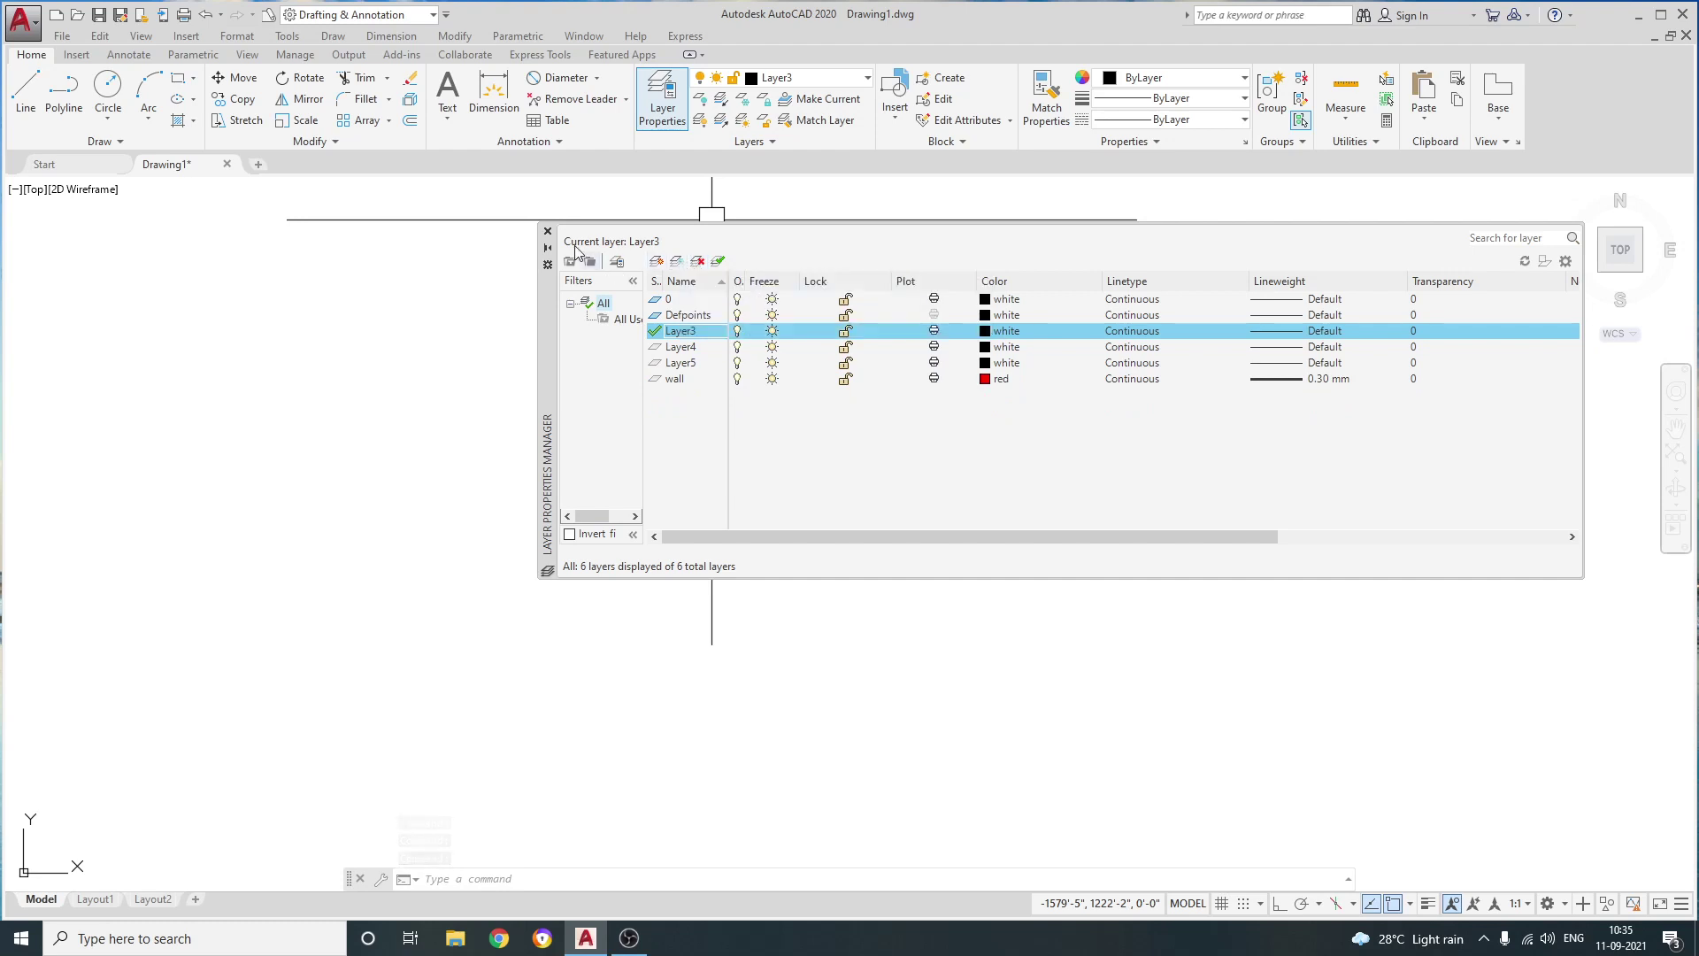
left_click(547, 231)
Make wall current and draw a 10' horizontal line with Ortho on.
middle_click_drag(823, 443, 831, 348)
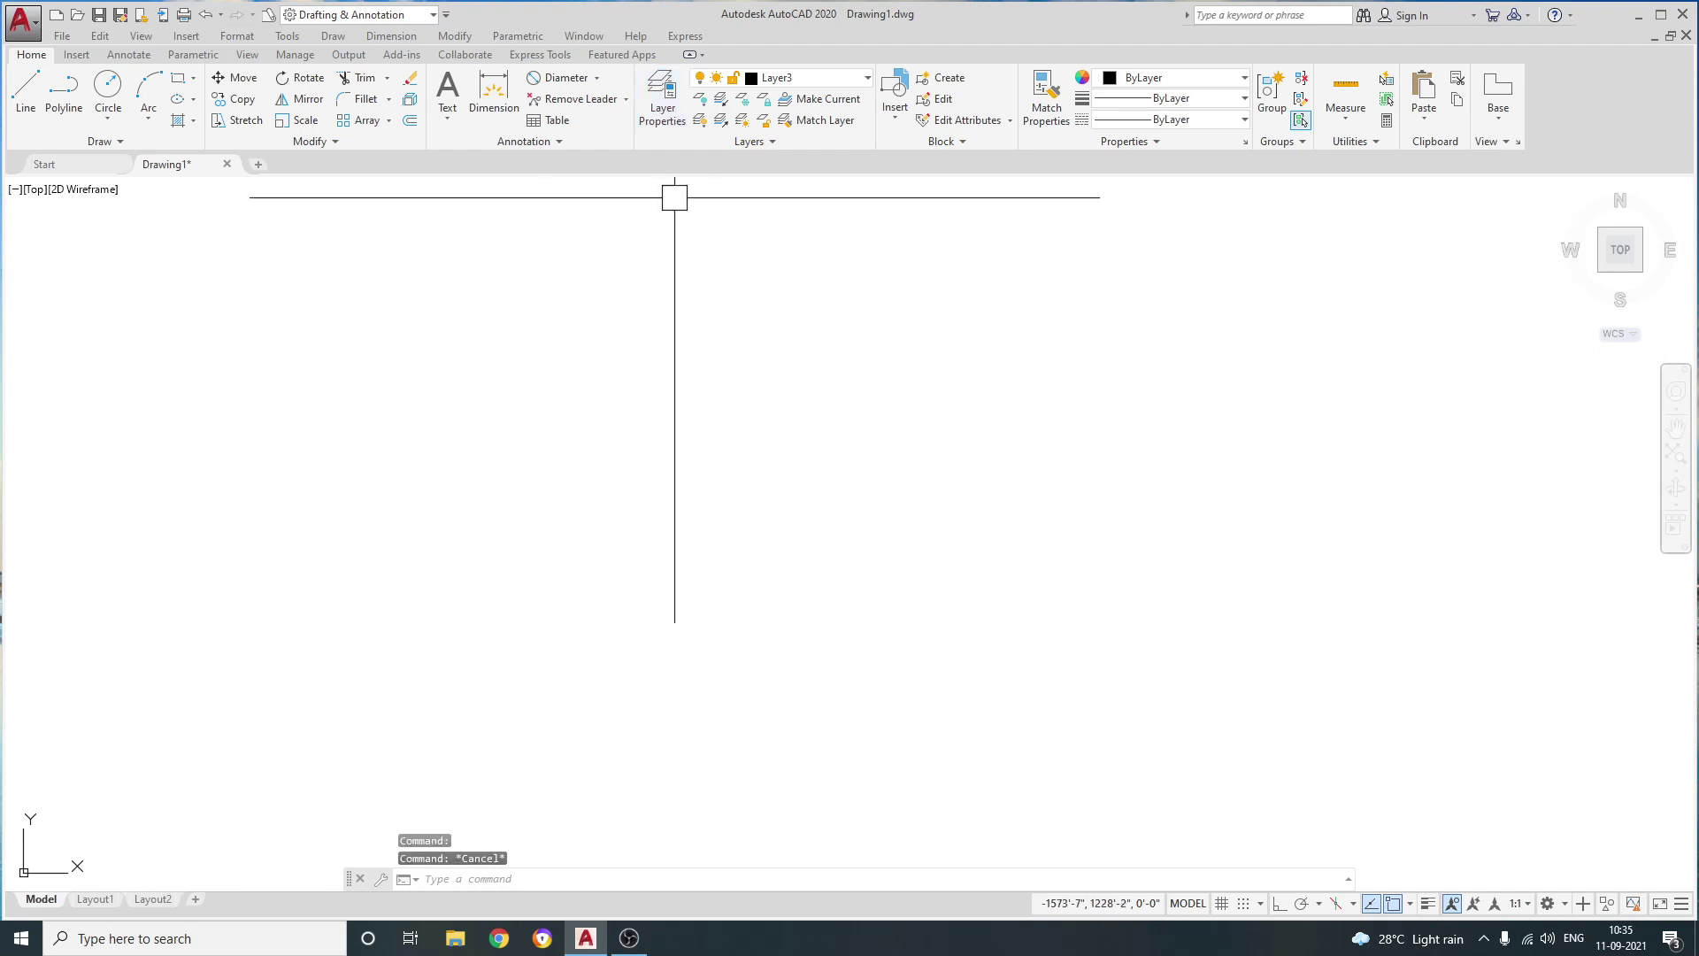
left_click(823, 78)
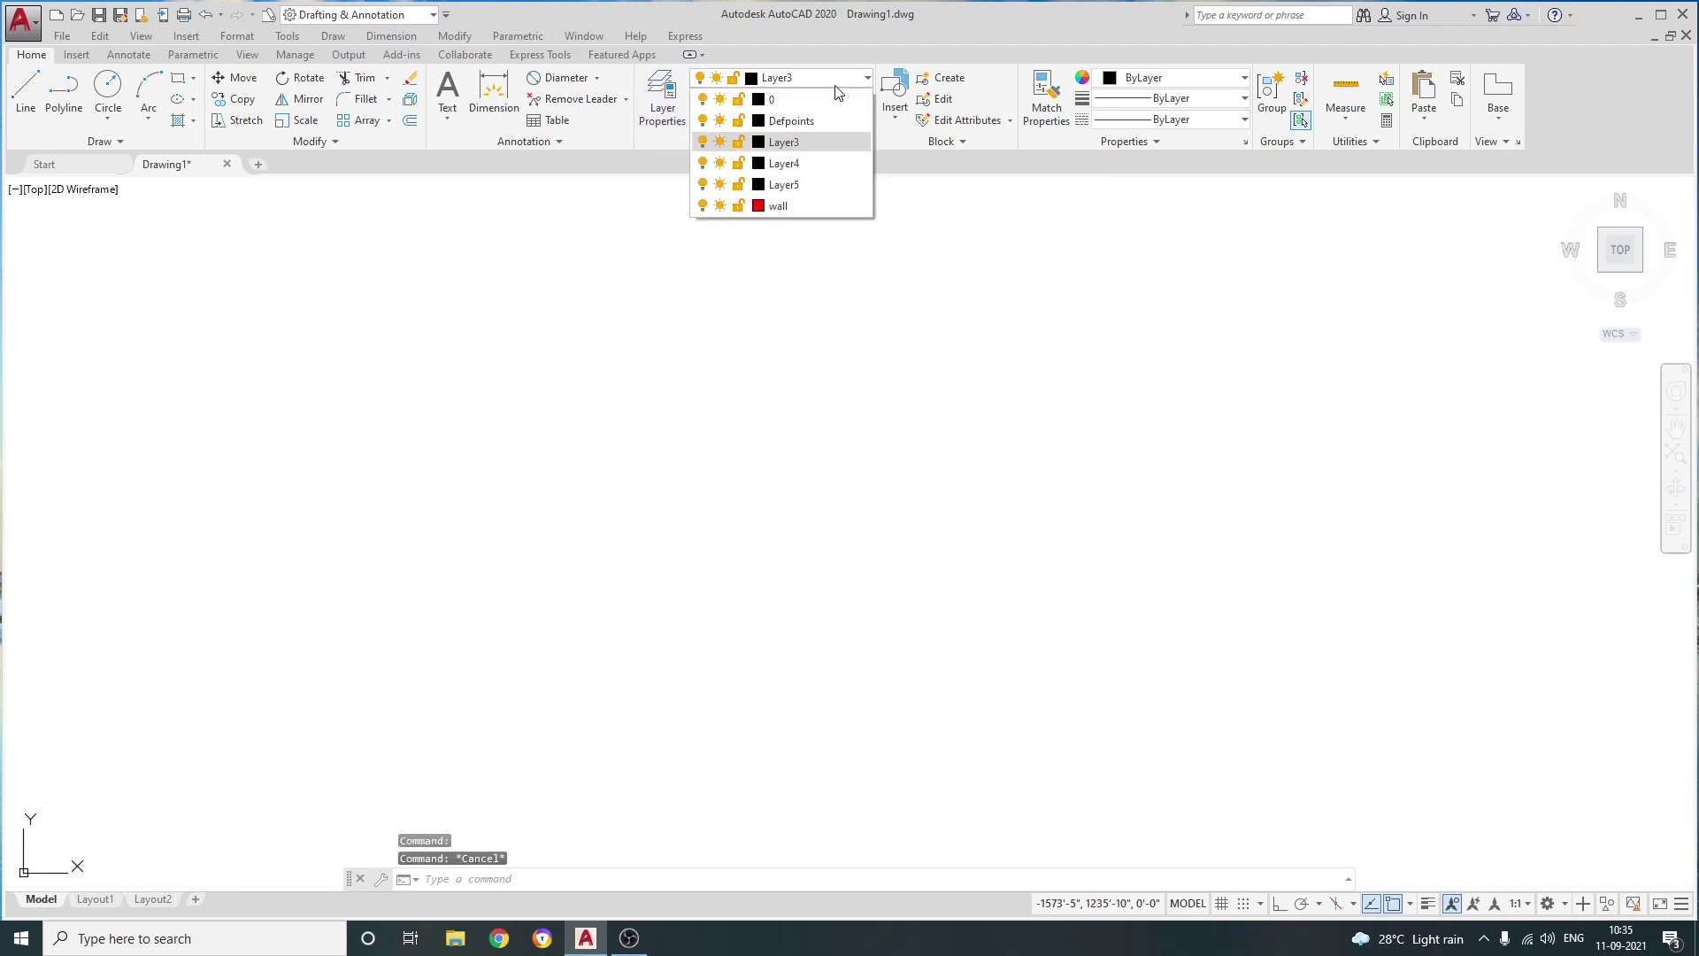
left_click(776, 206)
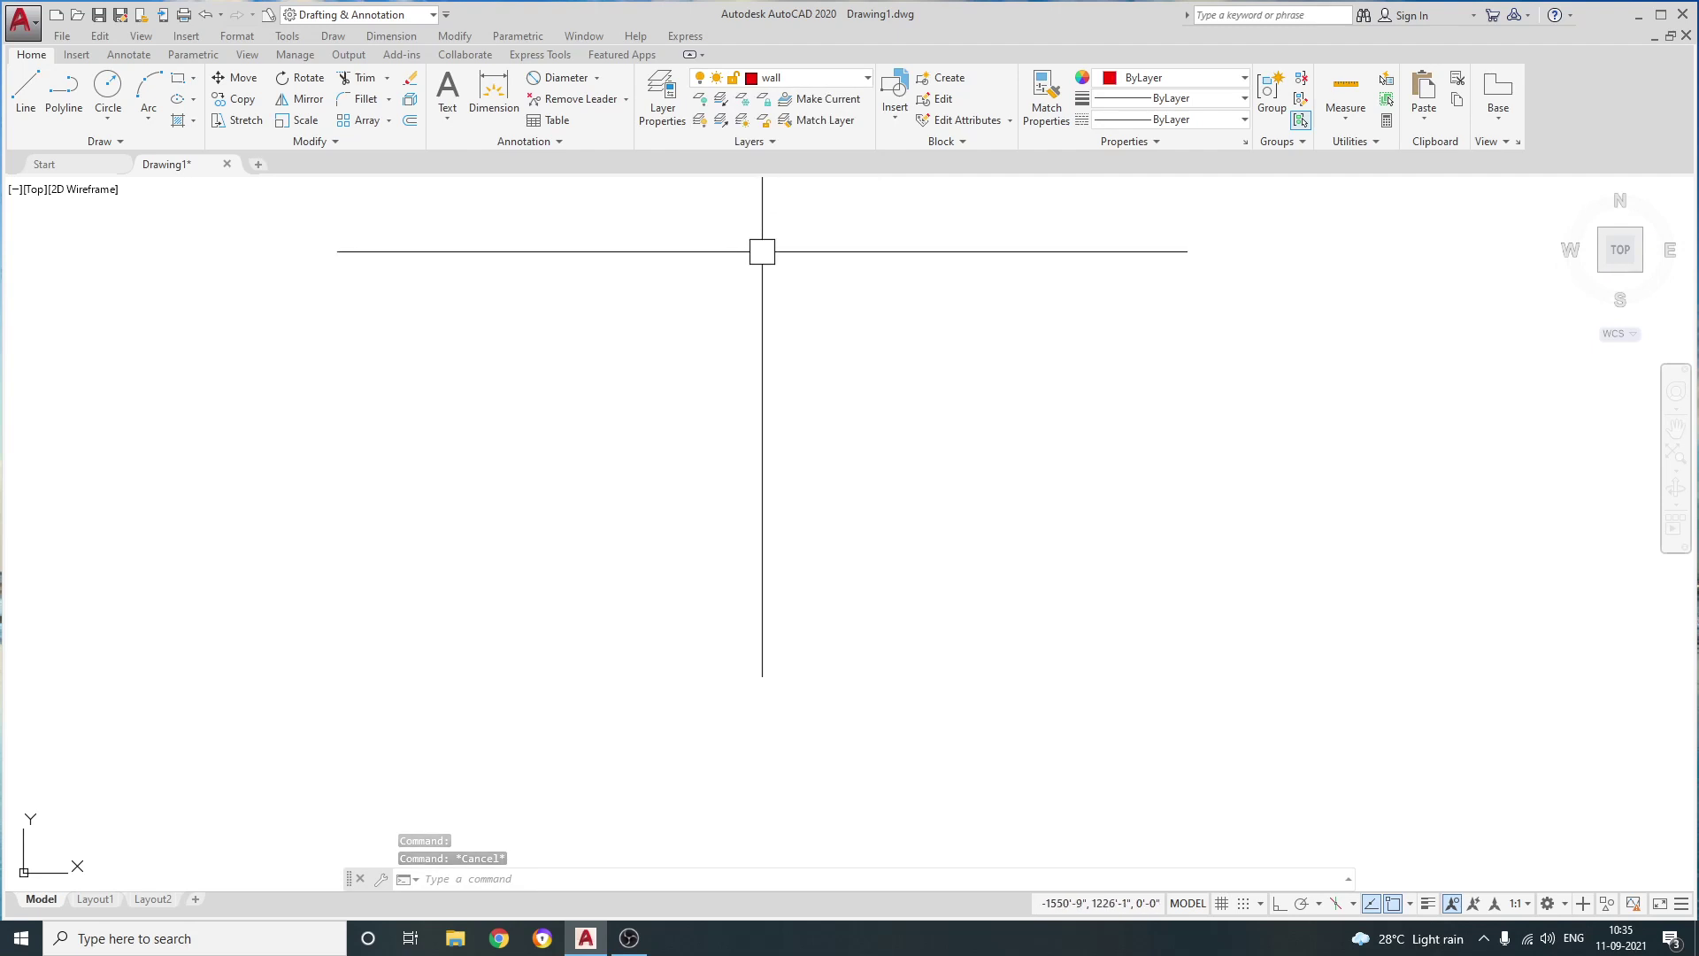
type("l")
key("Return")
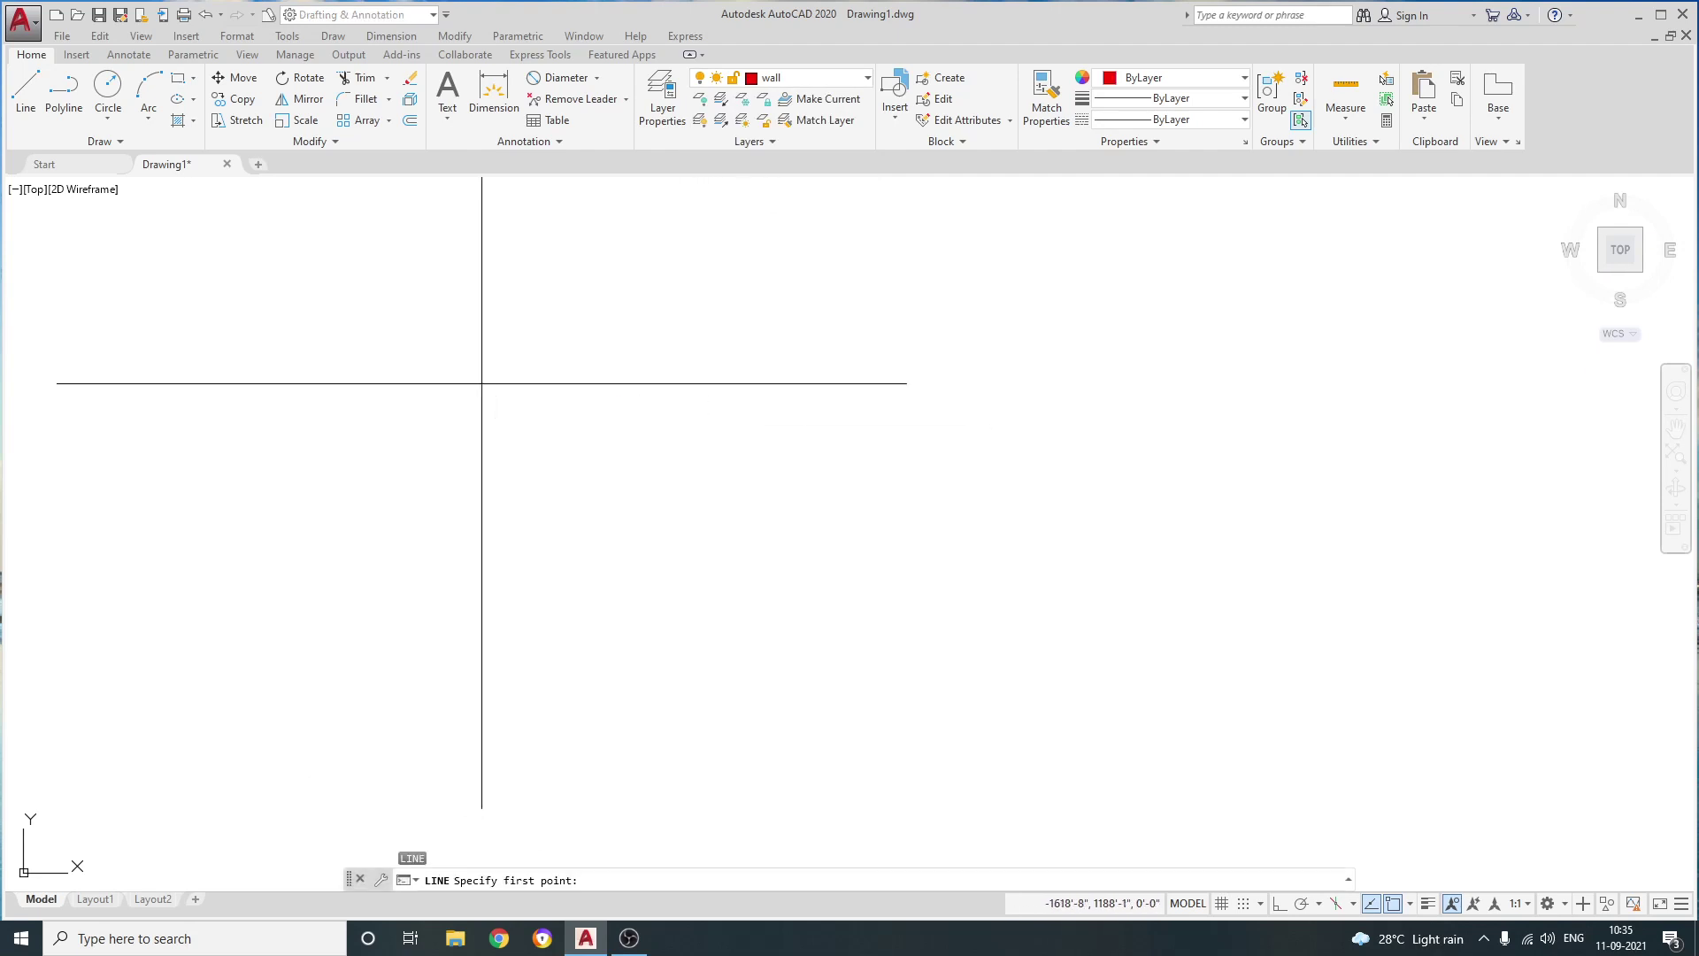
left_click(481, 384)
key("F8")
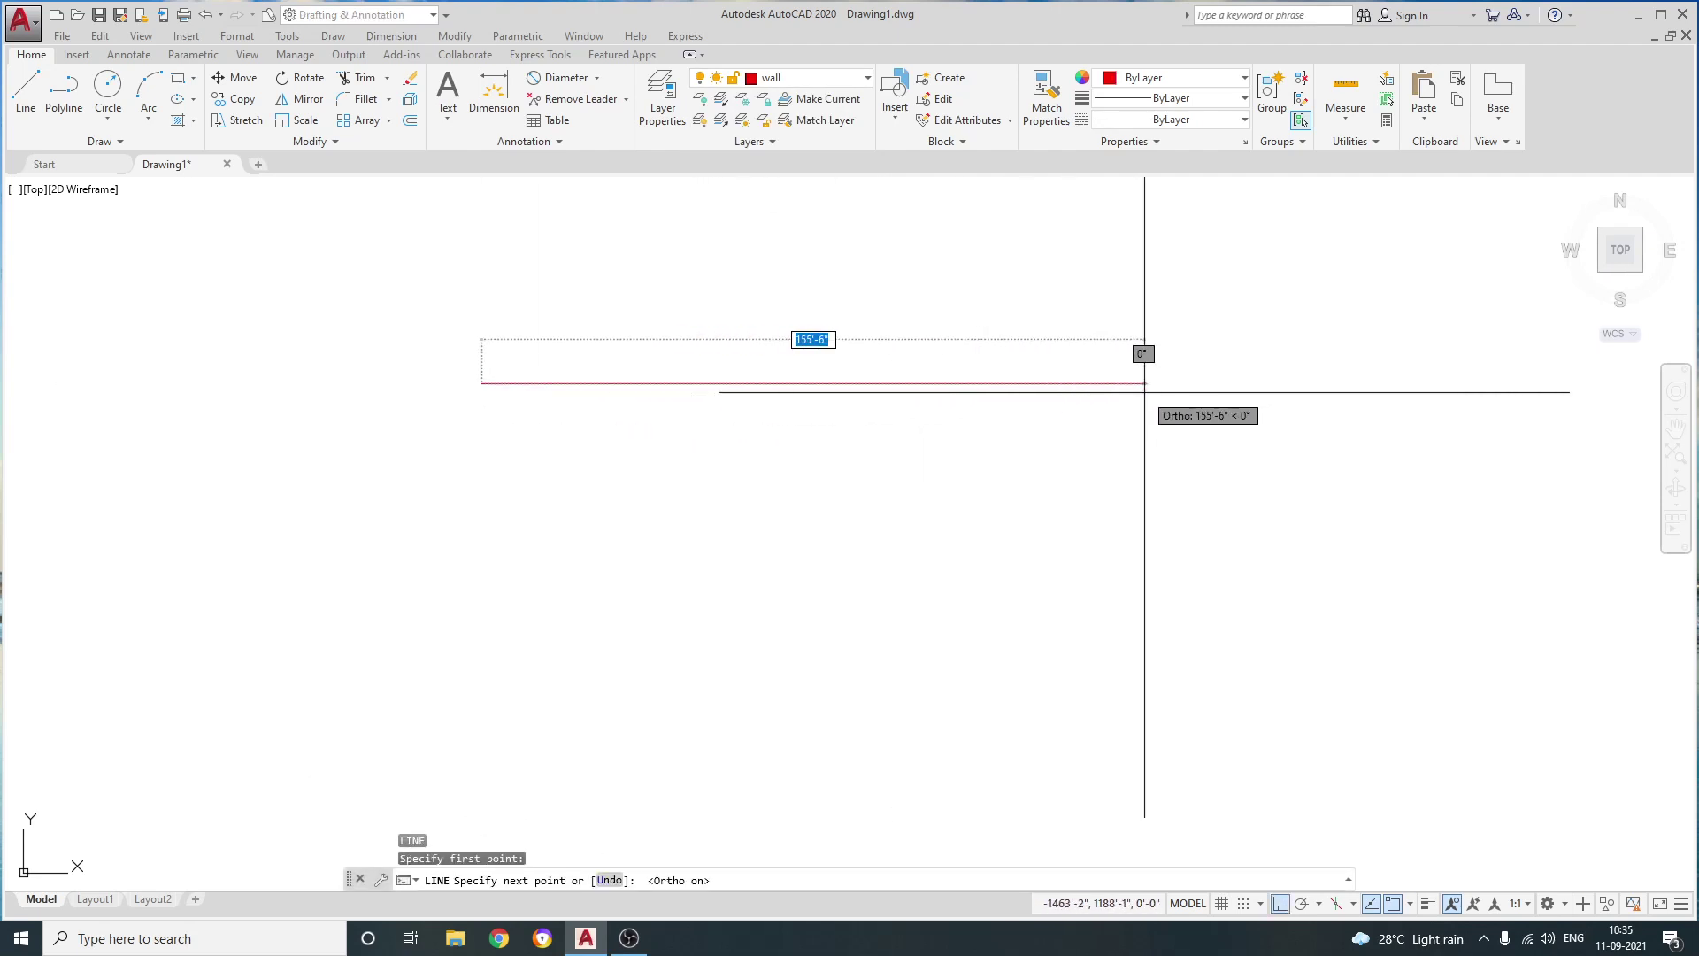
type("'")
key("Return")
key("Return")
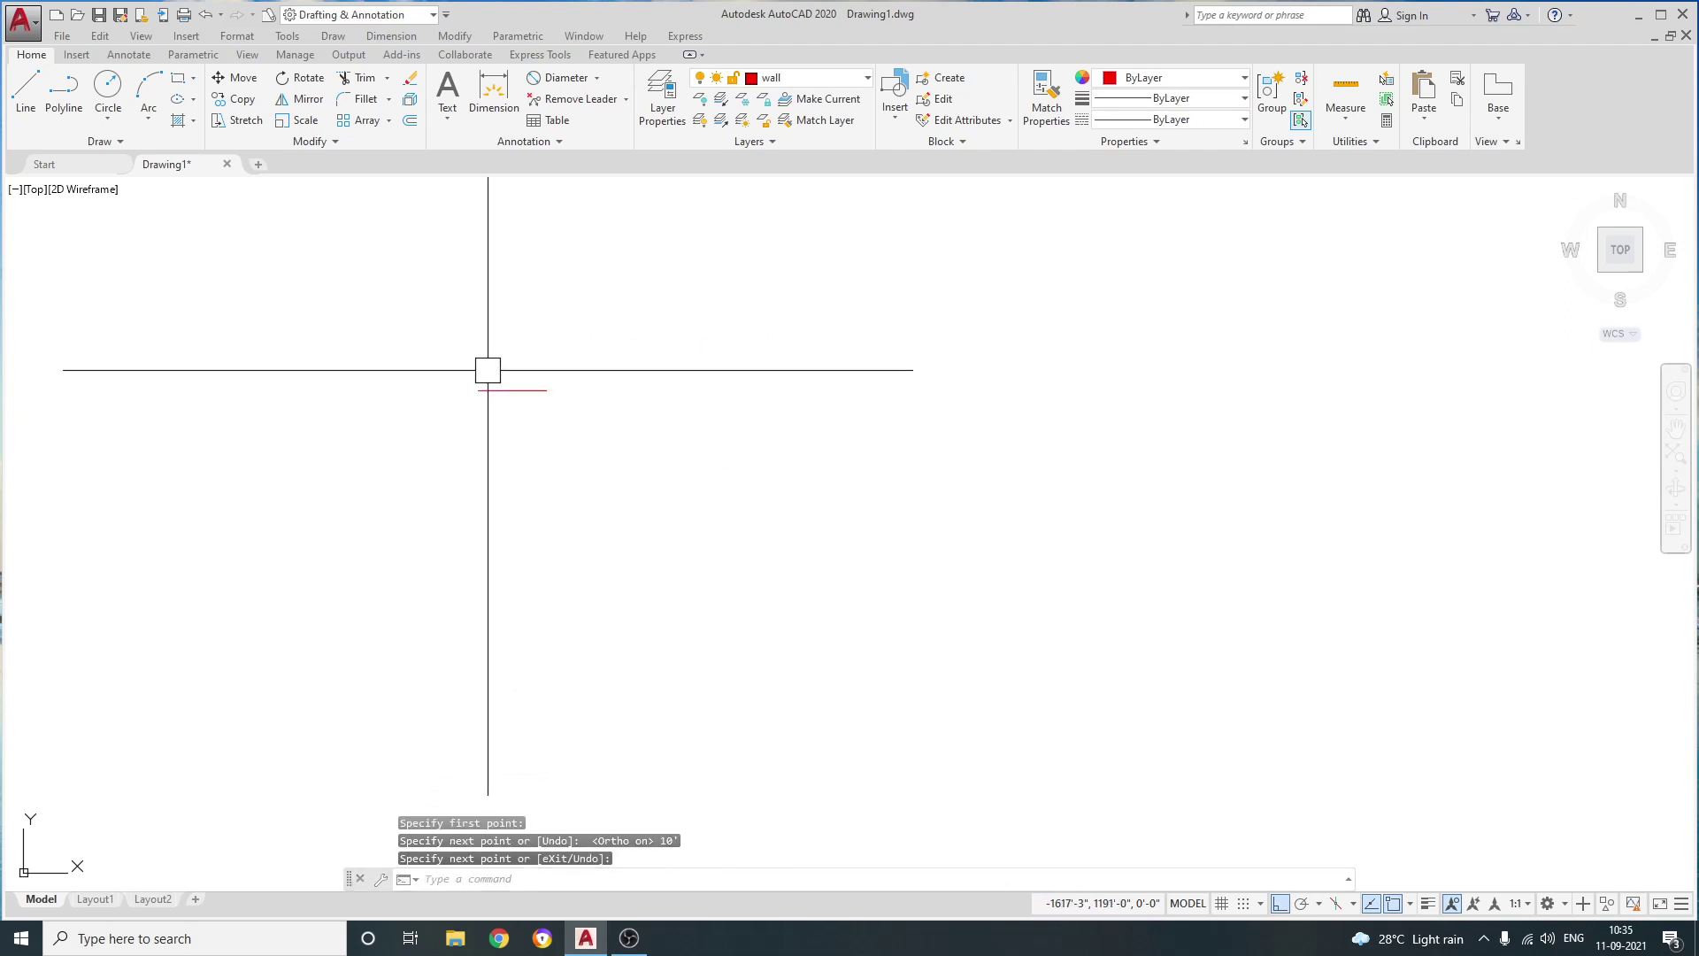
Zoom in and select the red line to inspect it, then reopen Layer Properties.
scroll(486, 380, "up", 8)
scroll(496, 416, "up", 4)
scroll(925, 516, "down", 2)
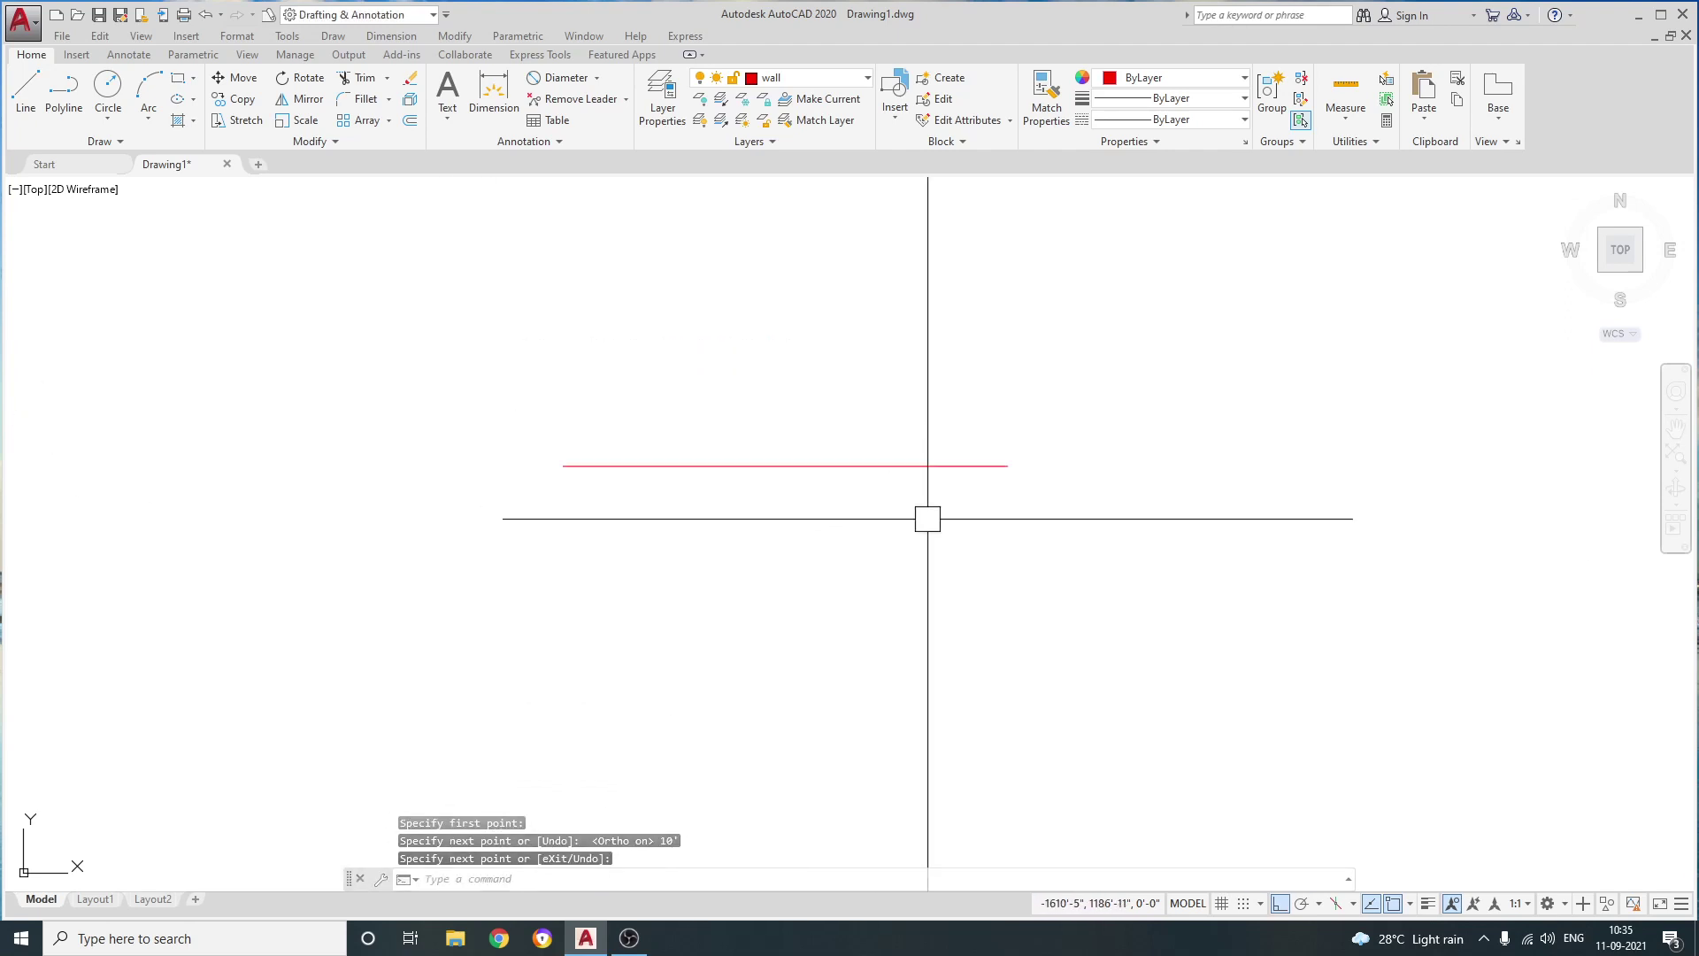
left_click(830, 546)
left_click(770, 451)
scroll(770, 451, "up", 2)
key("Escape")
scroll(884, 495, "up", 2)
left_click(874, 473)
key("Escape")
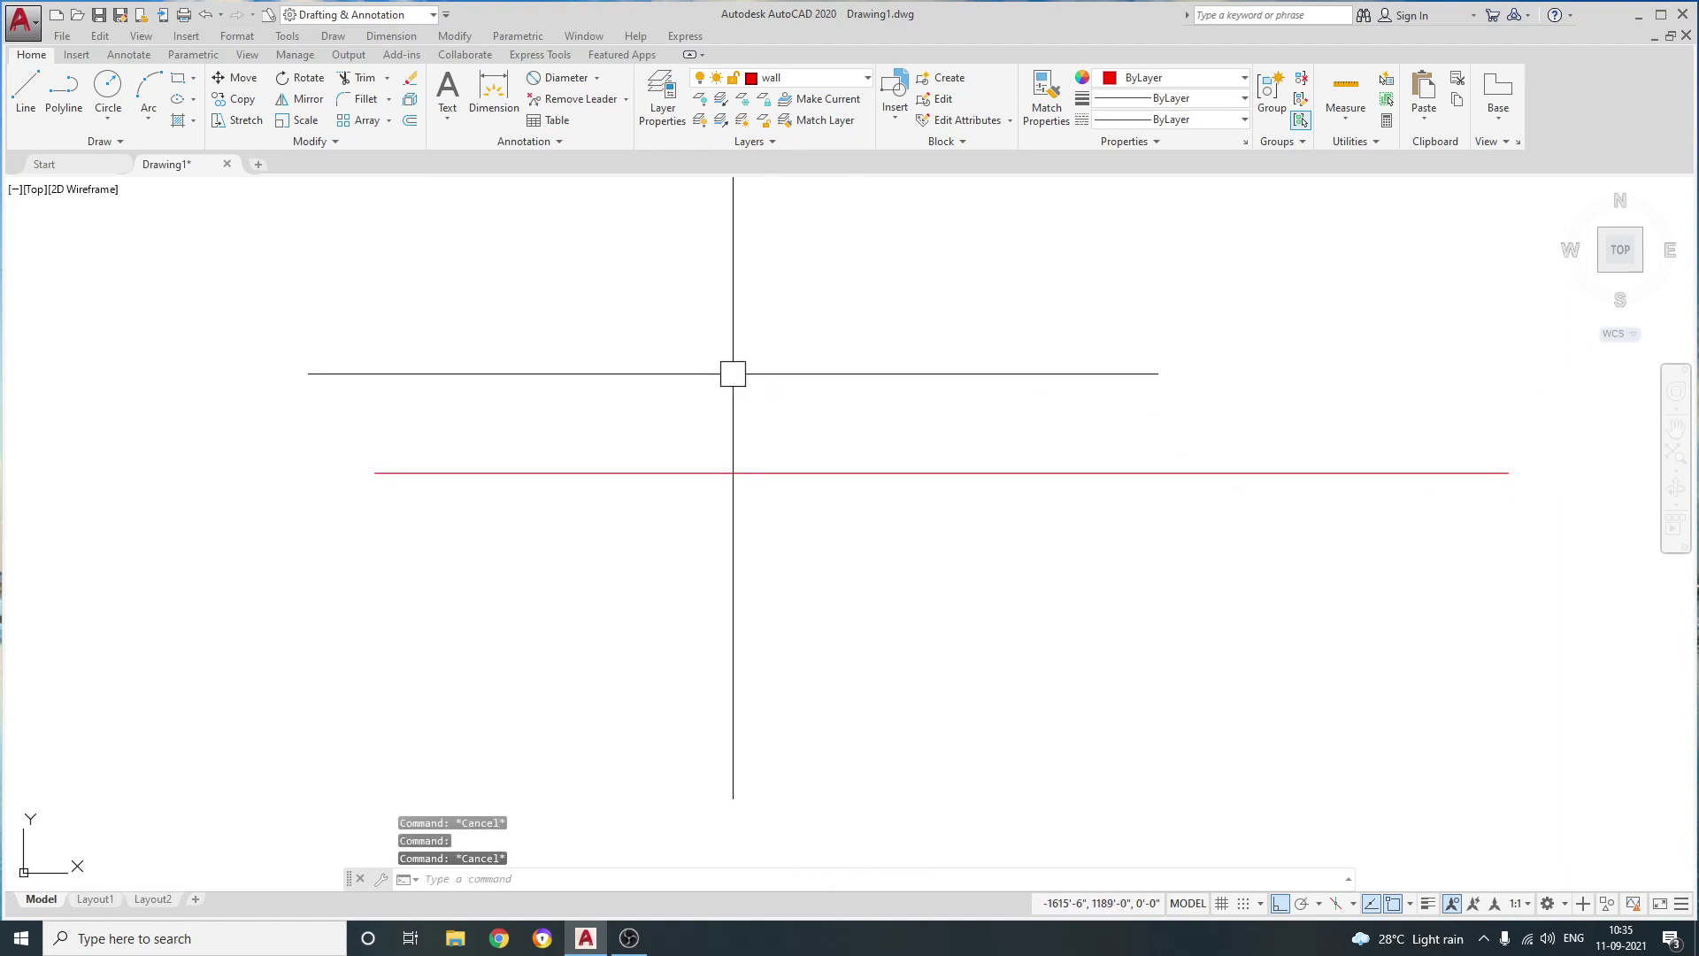
left_click(662, 98)
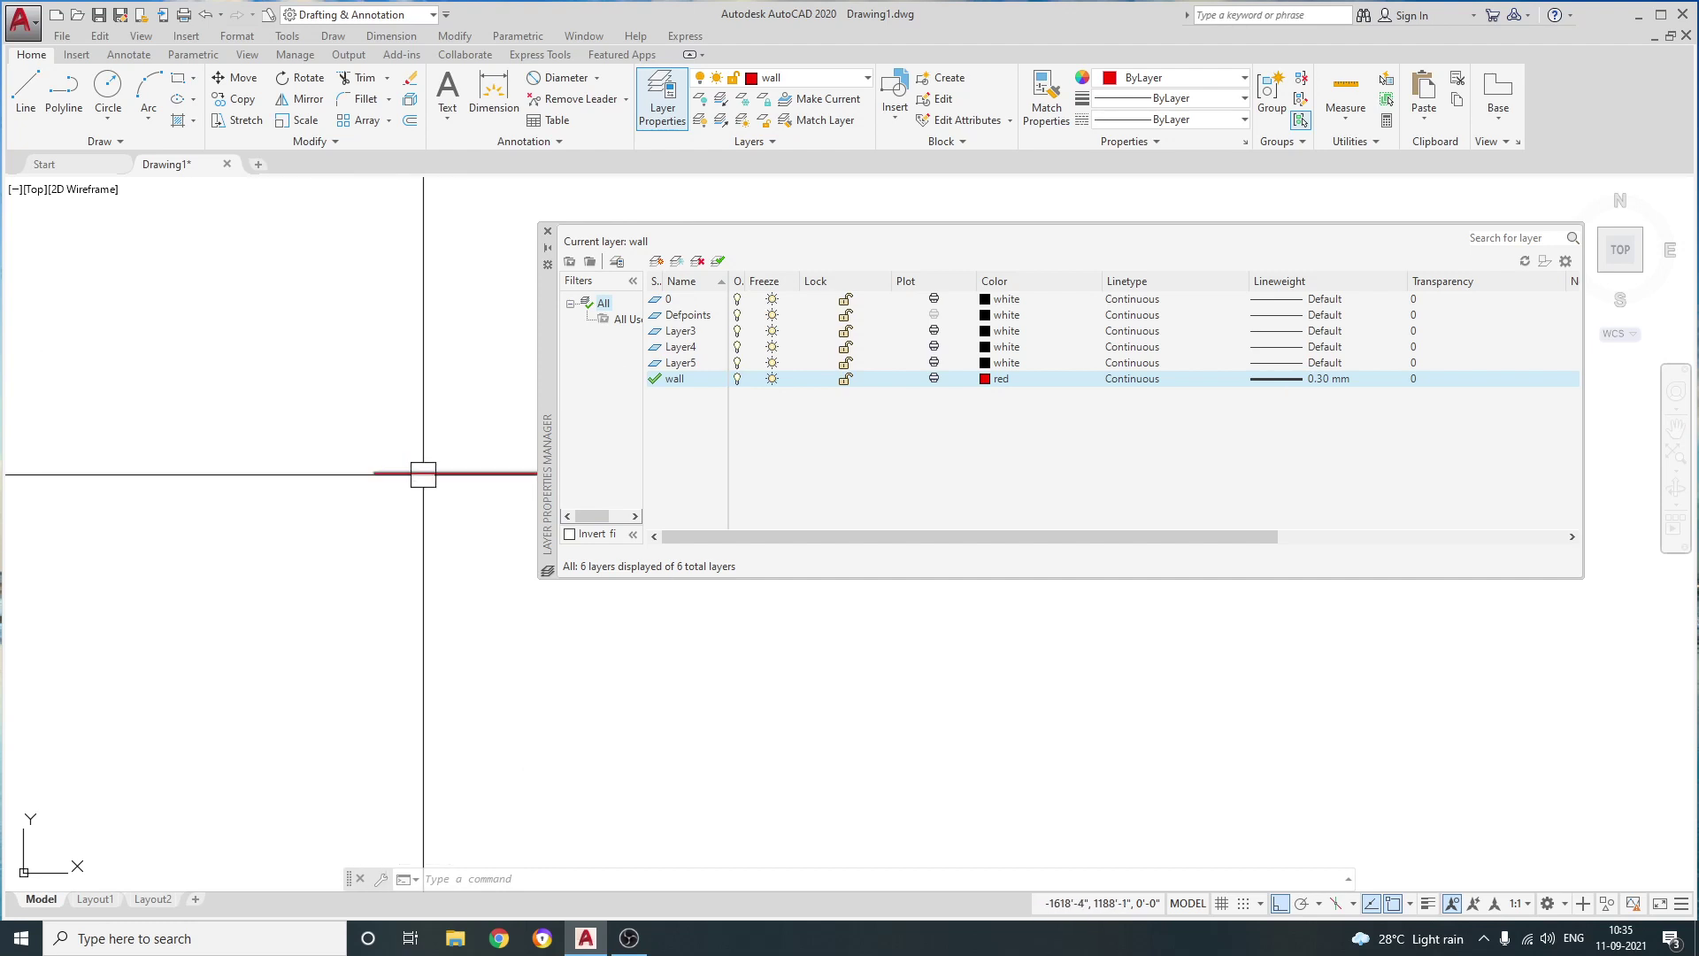
Close the layer manager and toggle lineweight display to check the red line's thickness.
left_click(548, 232)
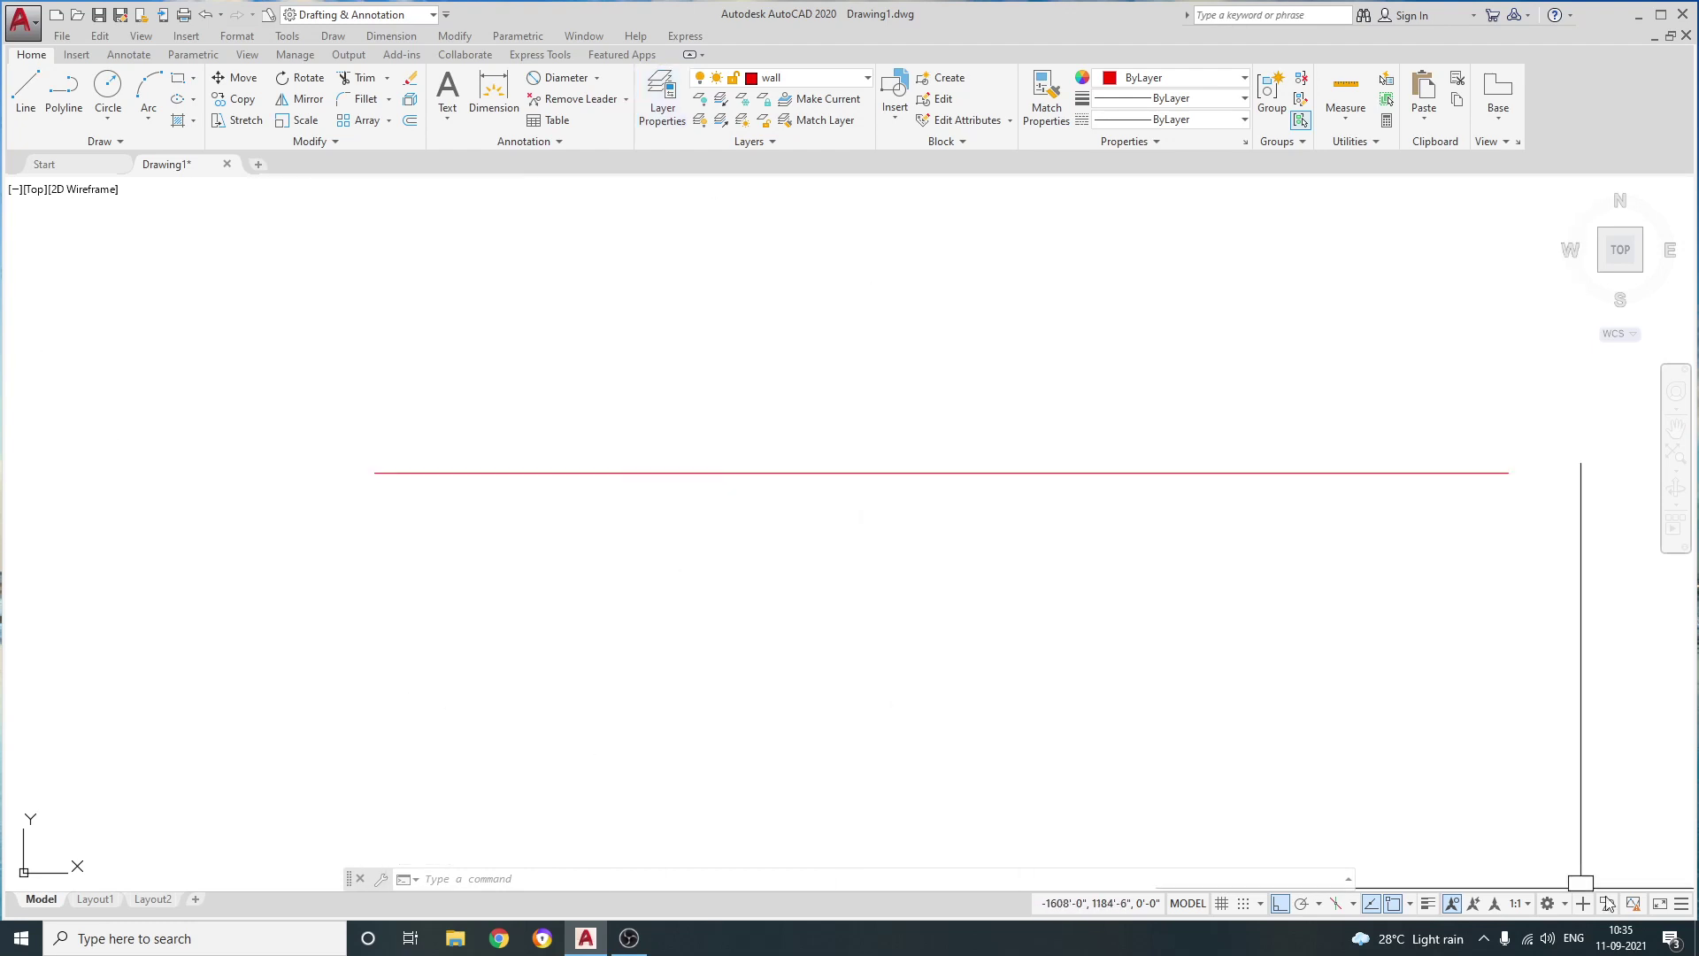
left_click(1427, 904)
key("Escape")
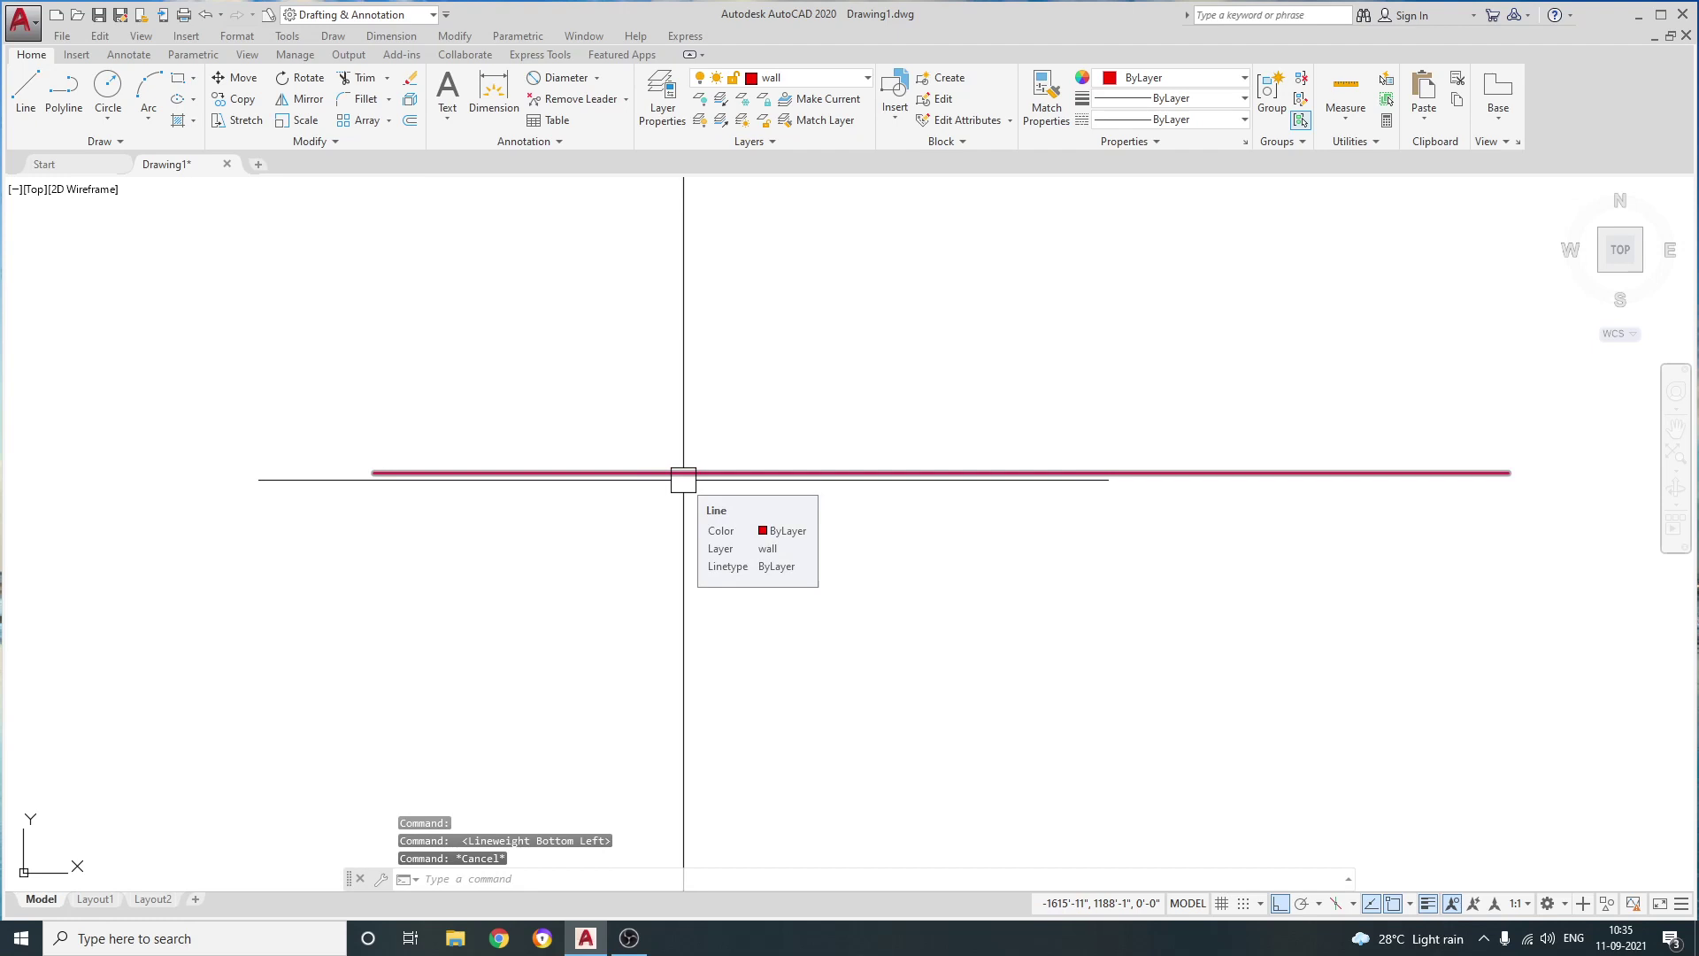
left_click(682, 479)
key("Escape")
left_click(1427, 904)
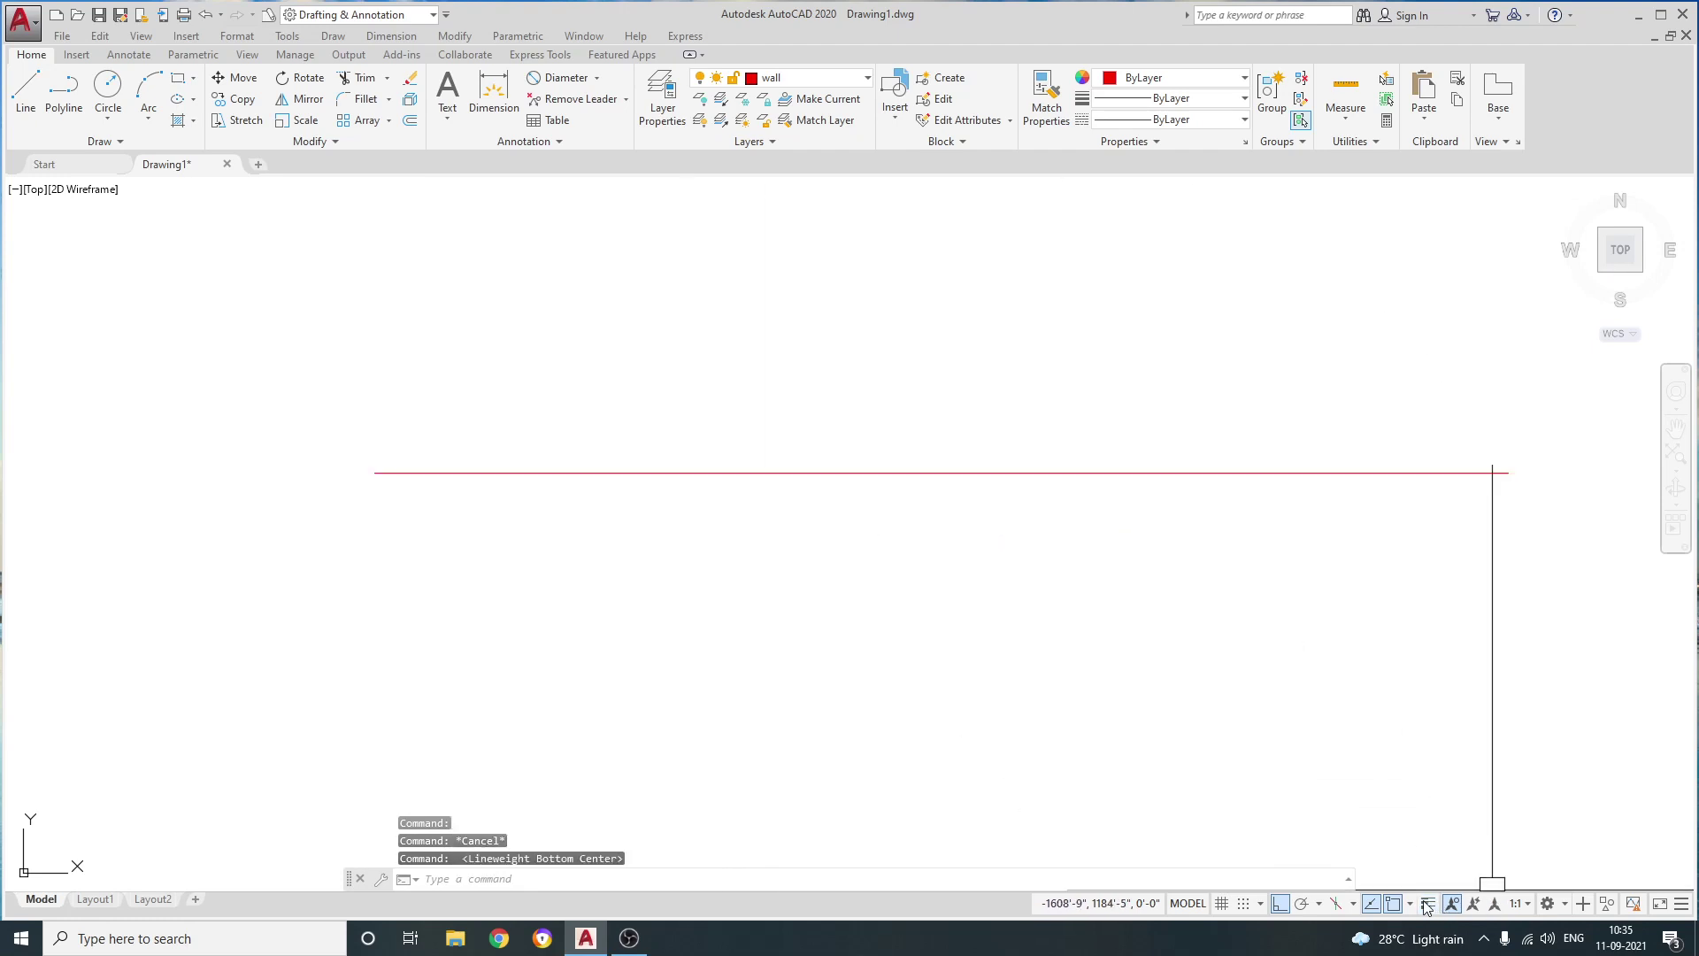
left_click_drag(719, 531, 629, 368)
key("Escape")
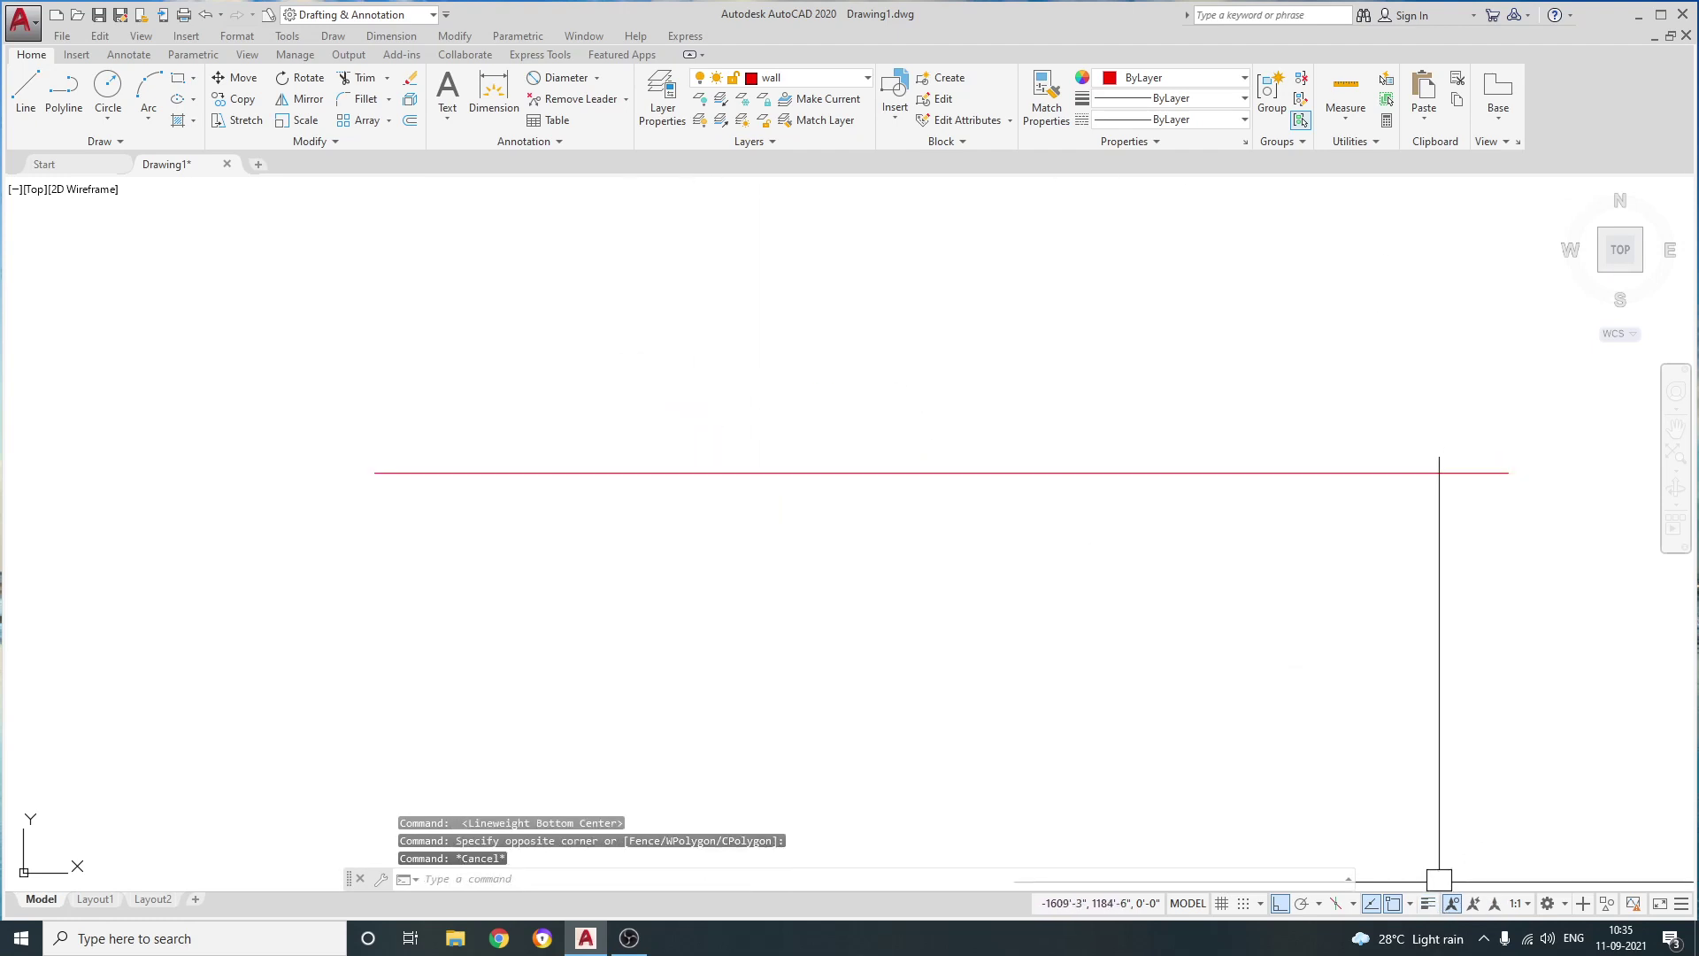
left_click(1432, 904)
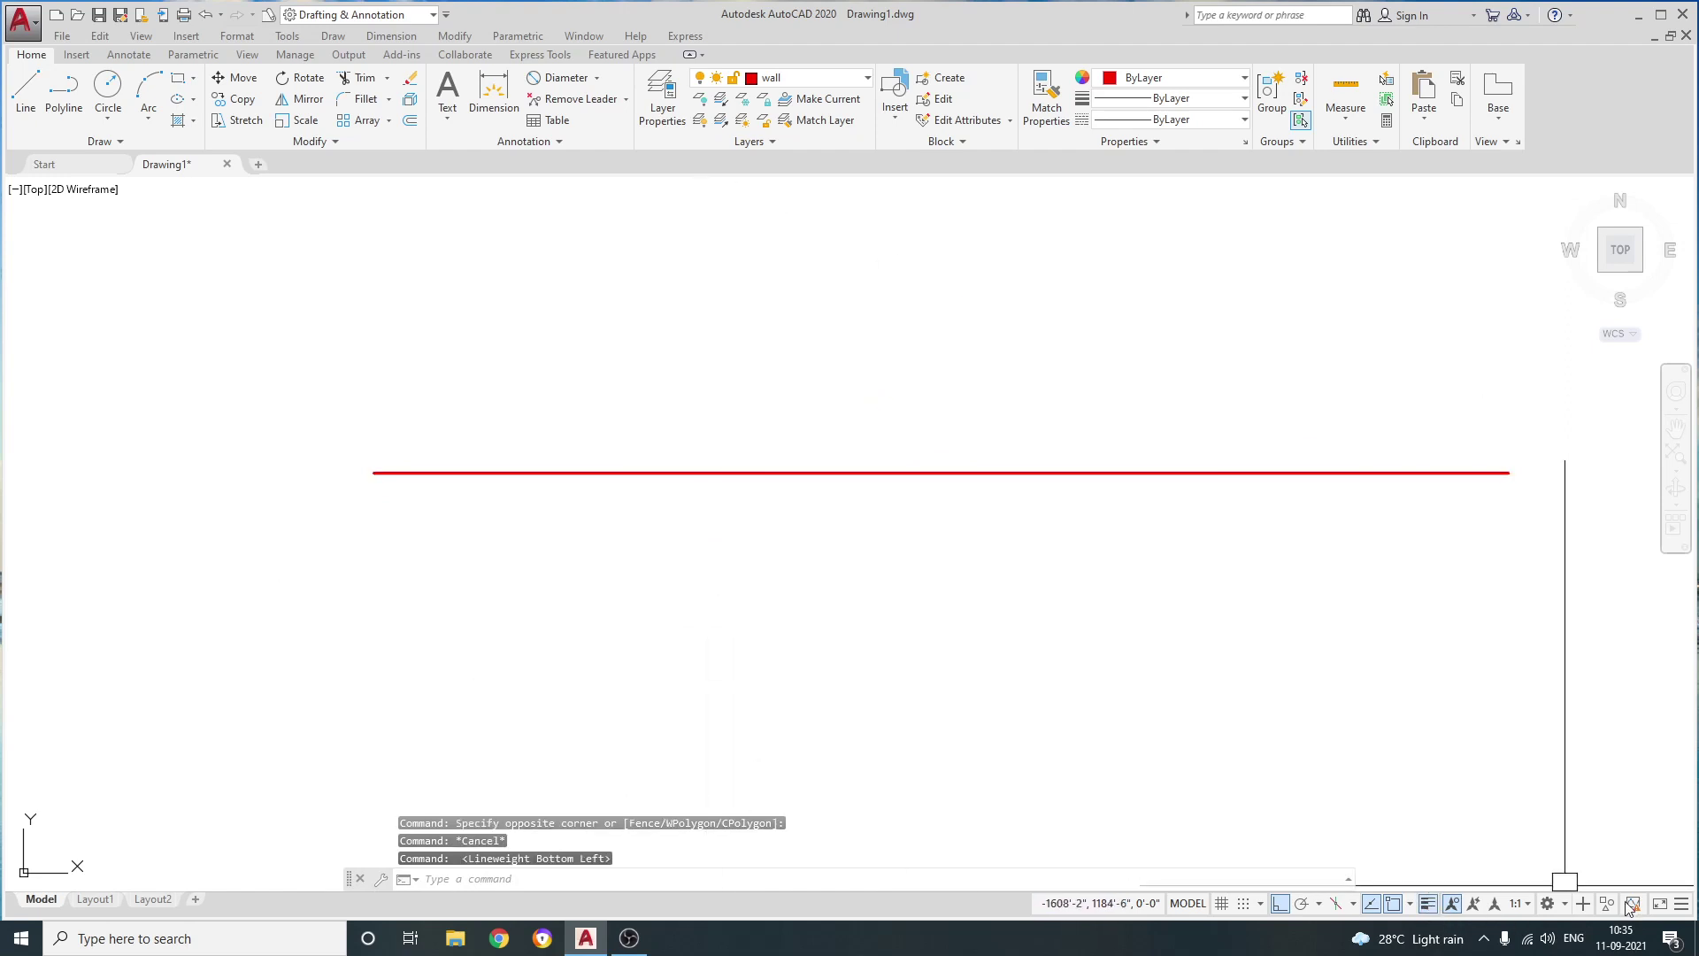
Adjust the status-bar drawing aids, then draw a small rectangle above the red line.
left_click(1684, 912)
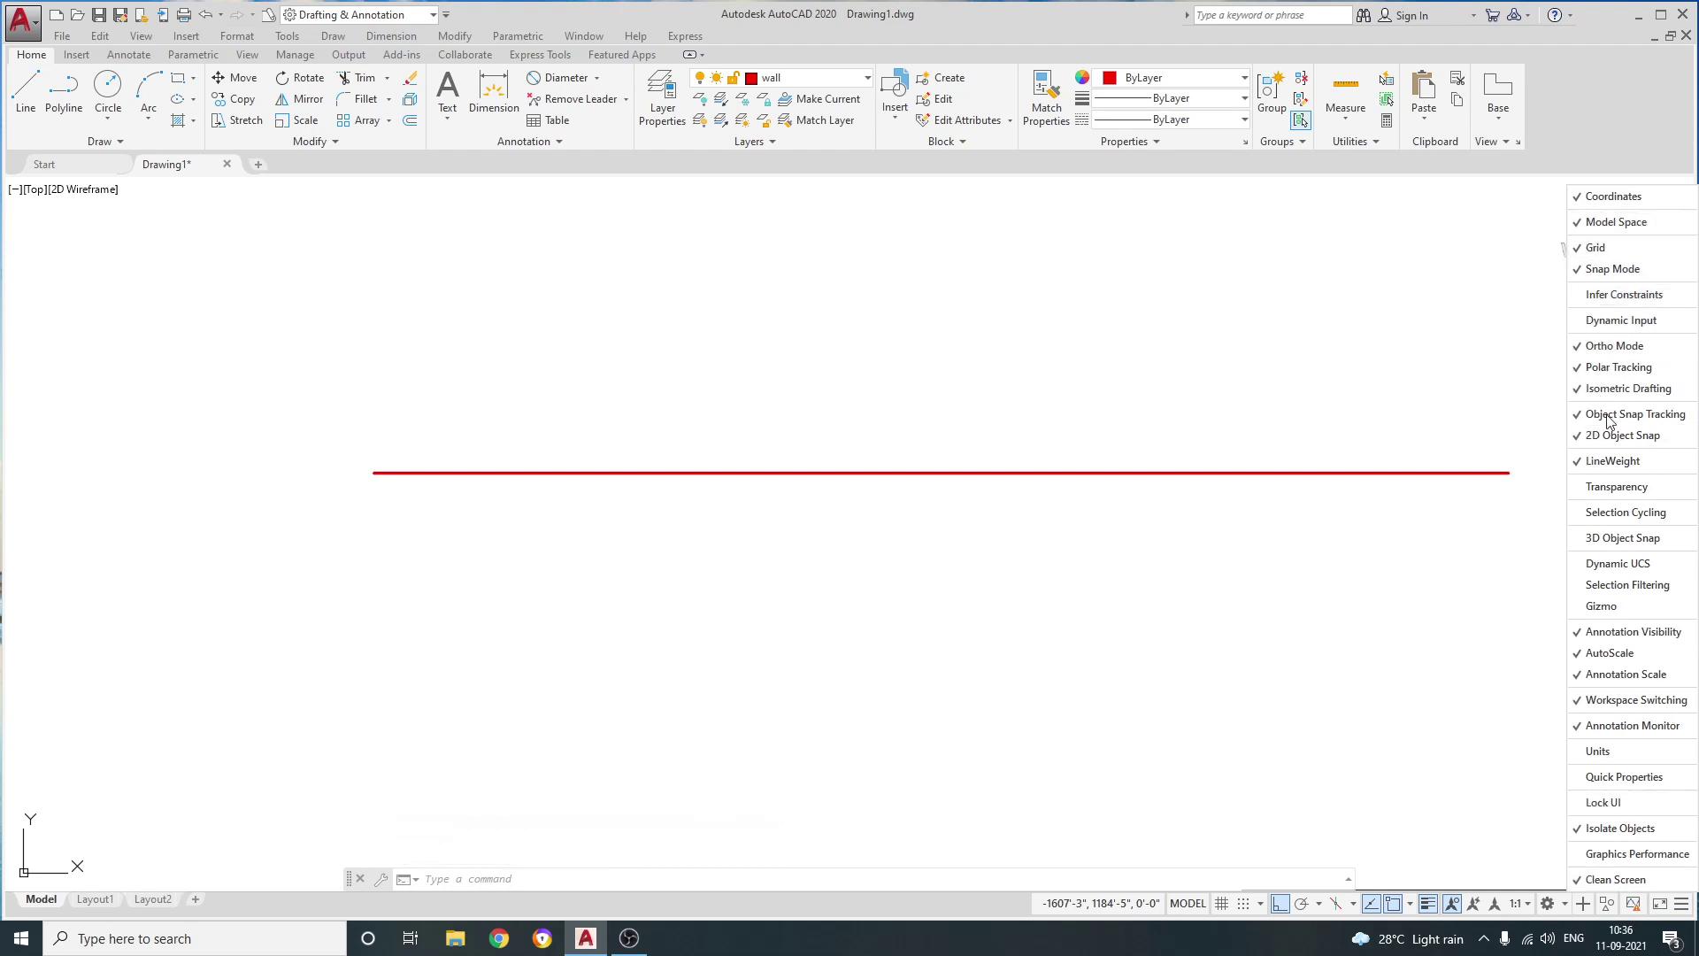
left_click(1614, 461)
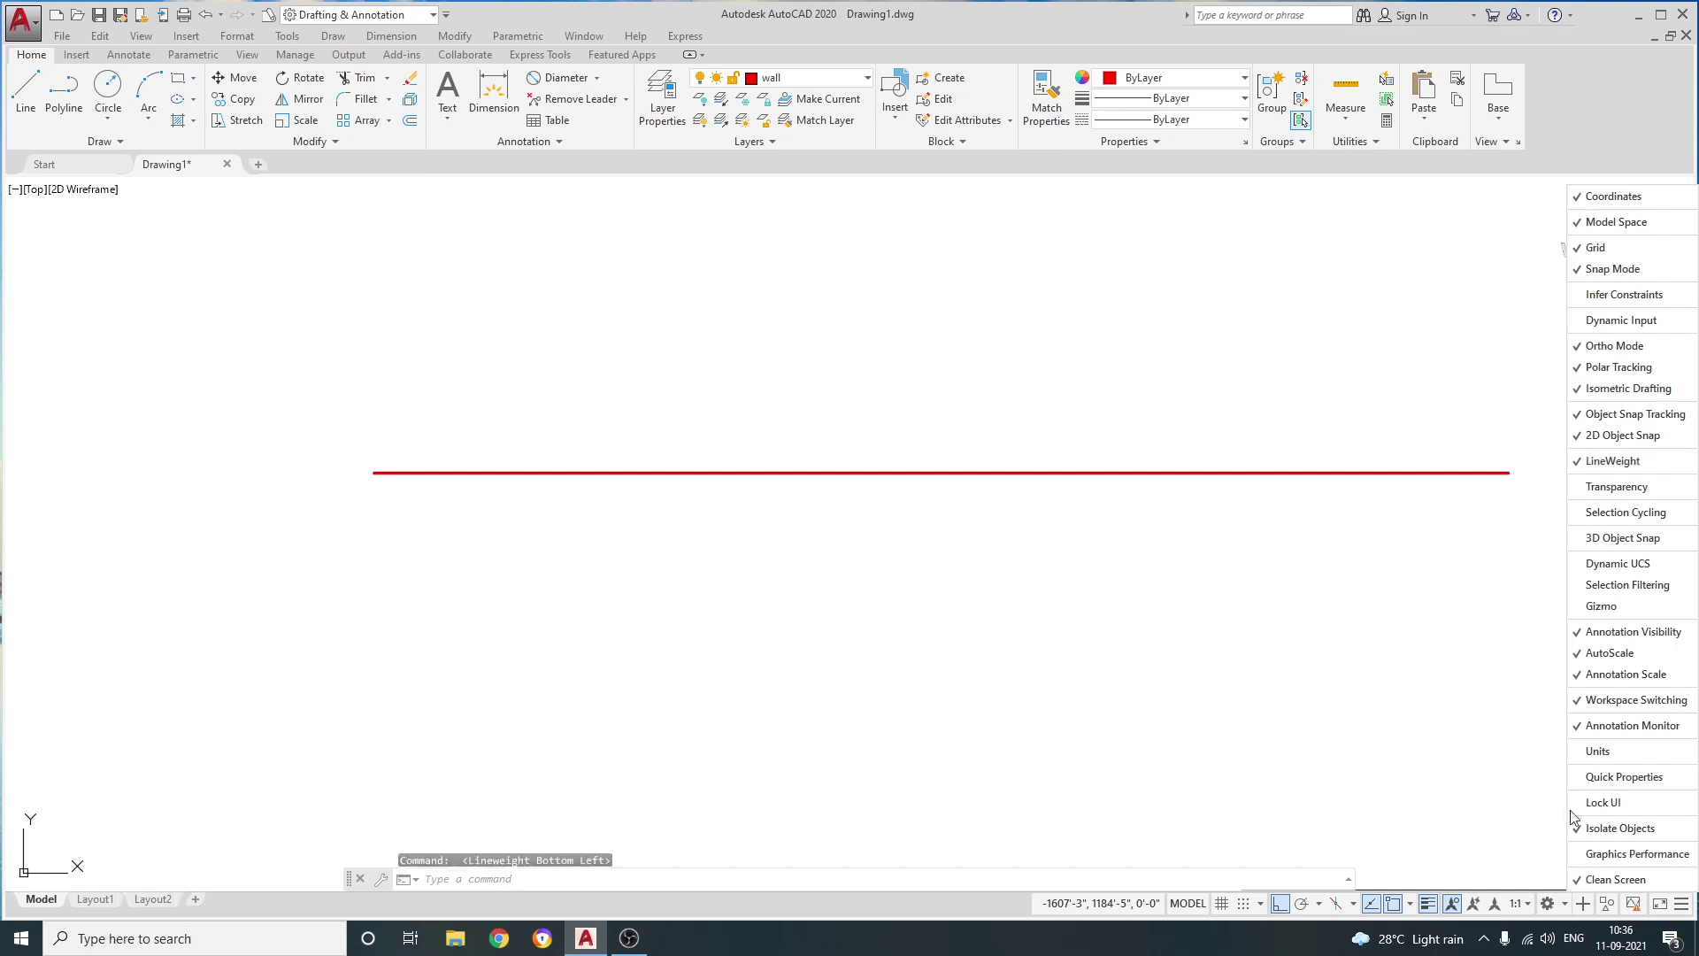
key("Escape")
scroll(671, 442, "down", 2)
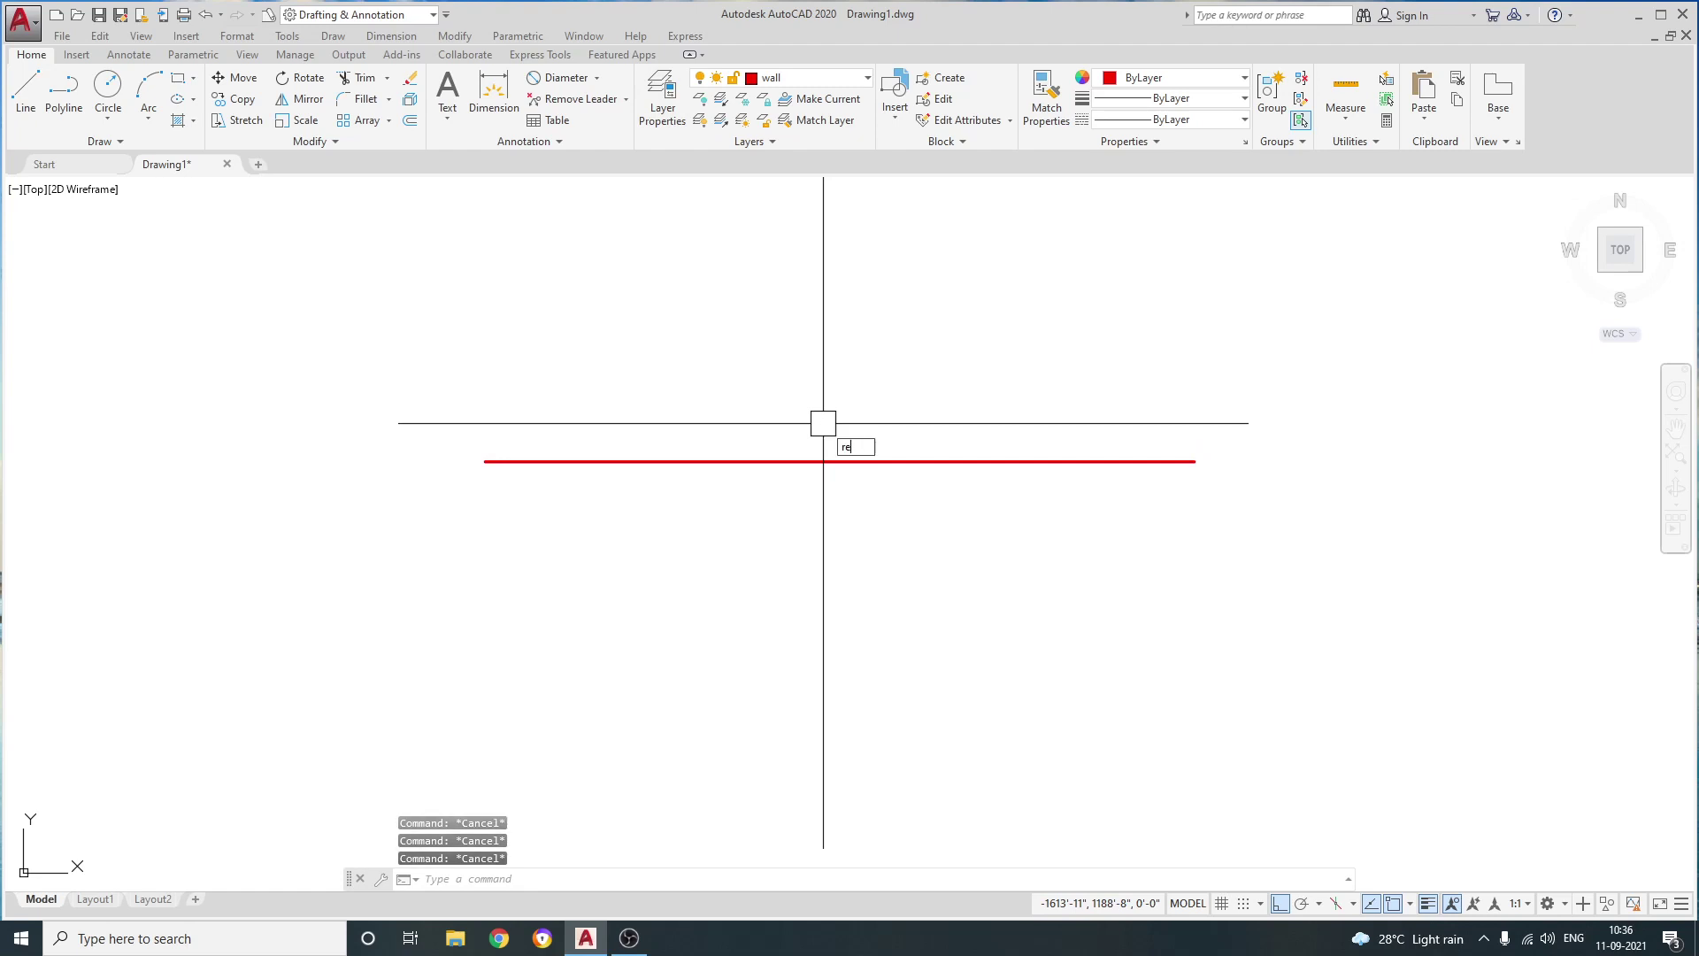
type("c")
key("Return")
left_click(746, 289)
left_click(834, 356)
Create a new layer 'window' with magenta colour and 0.20 mm lineweight.
key("Escape")
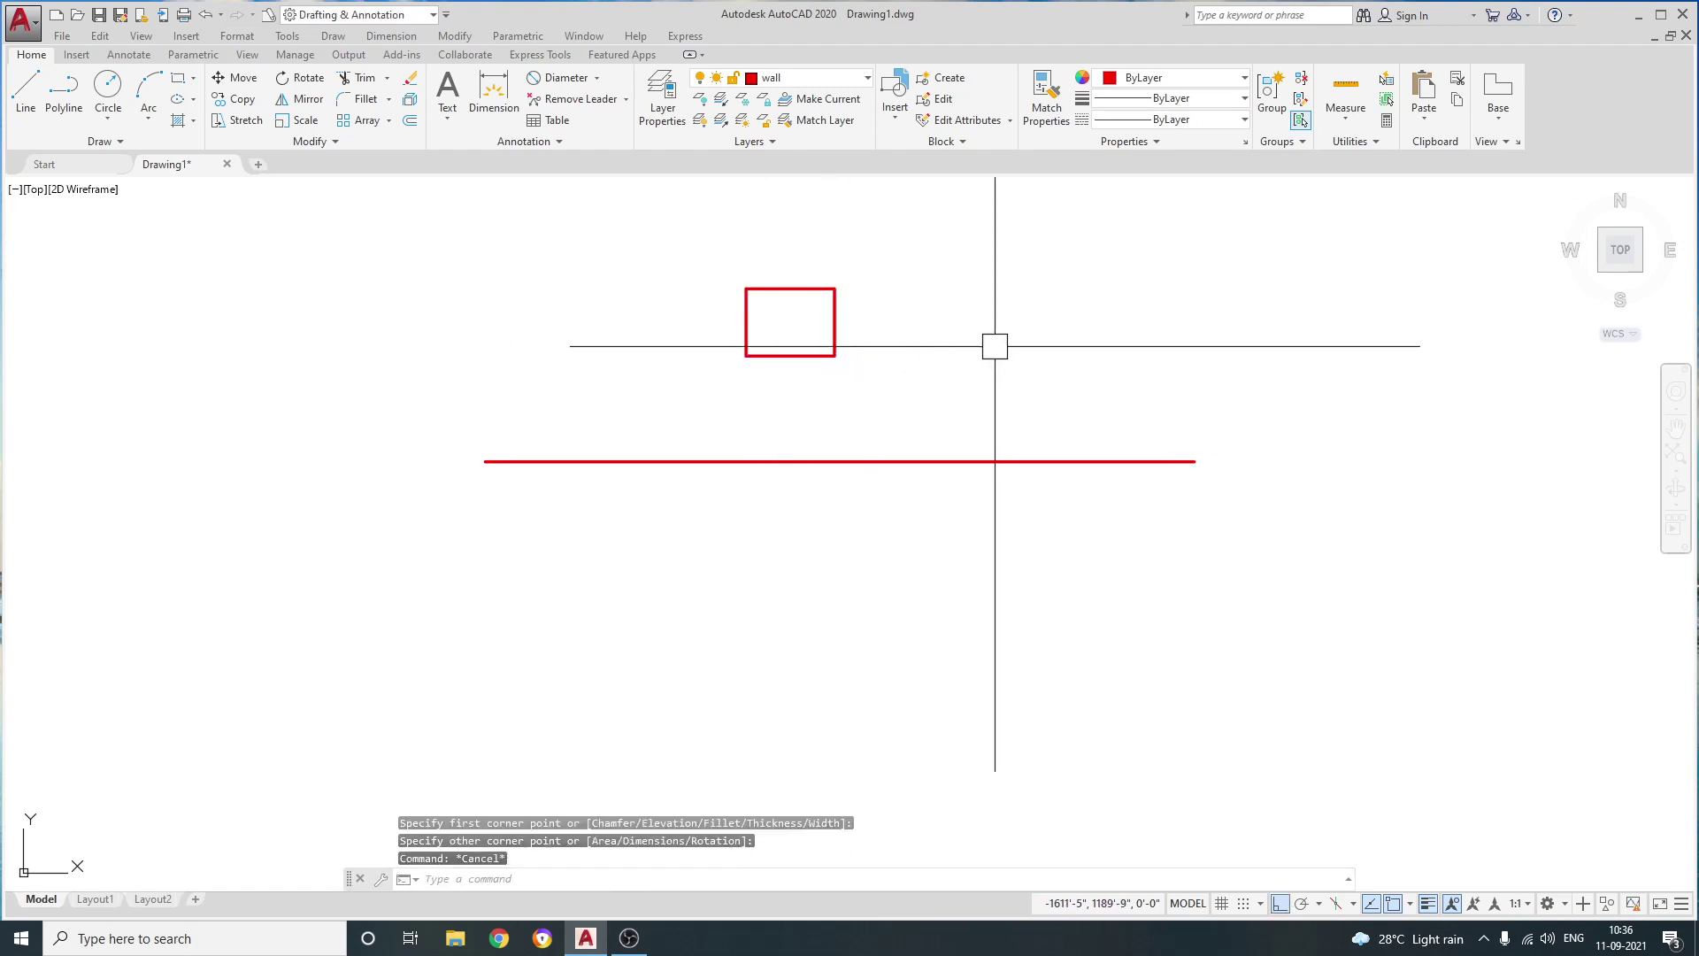
type("a")
key("Return")
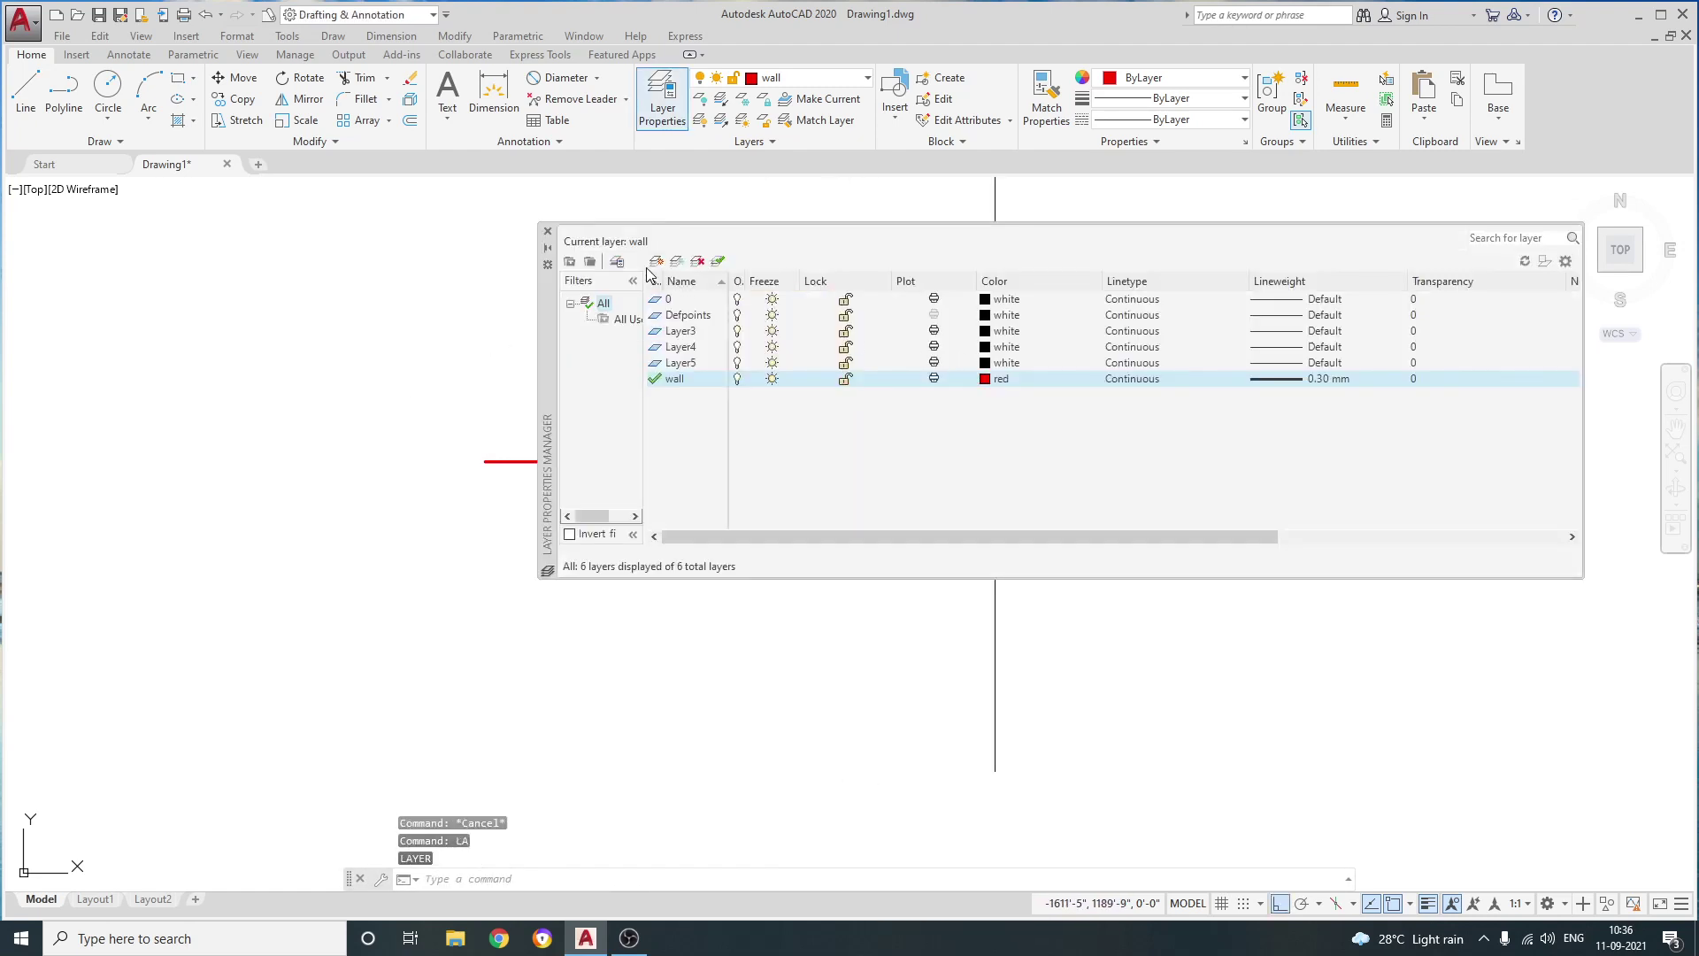
left_click(655, 261)
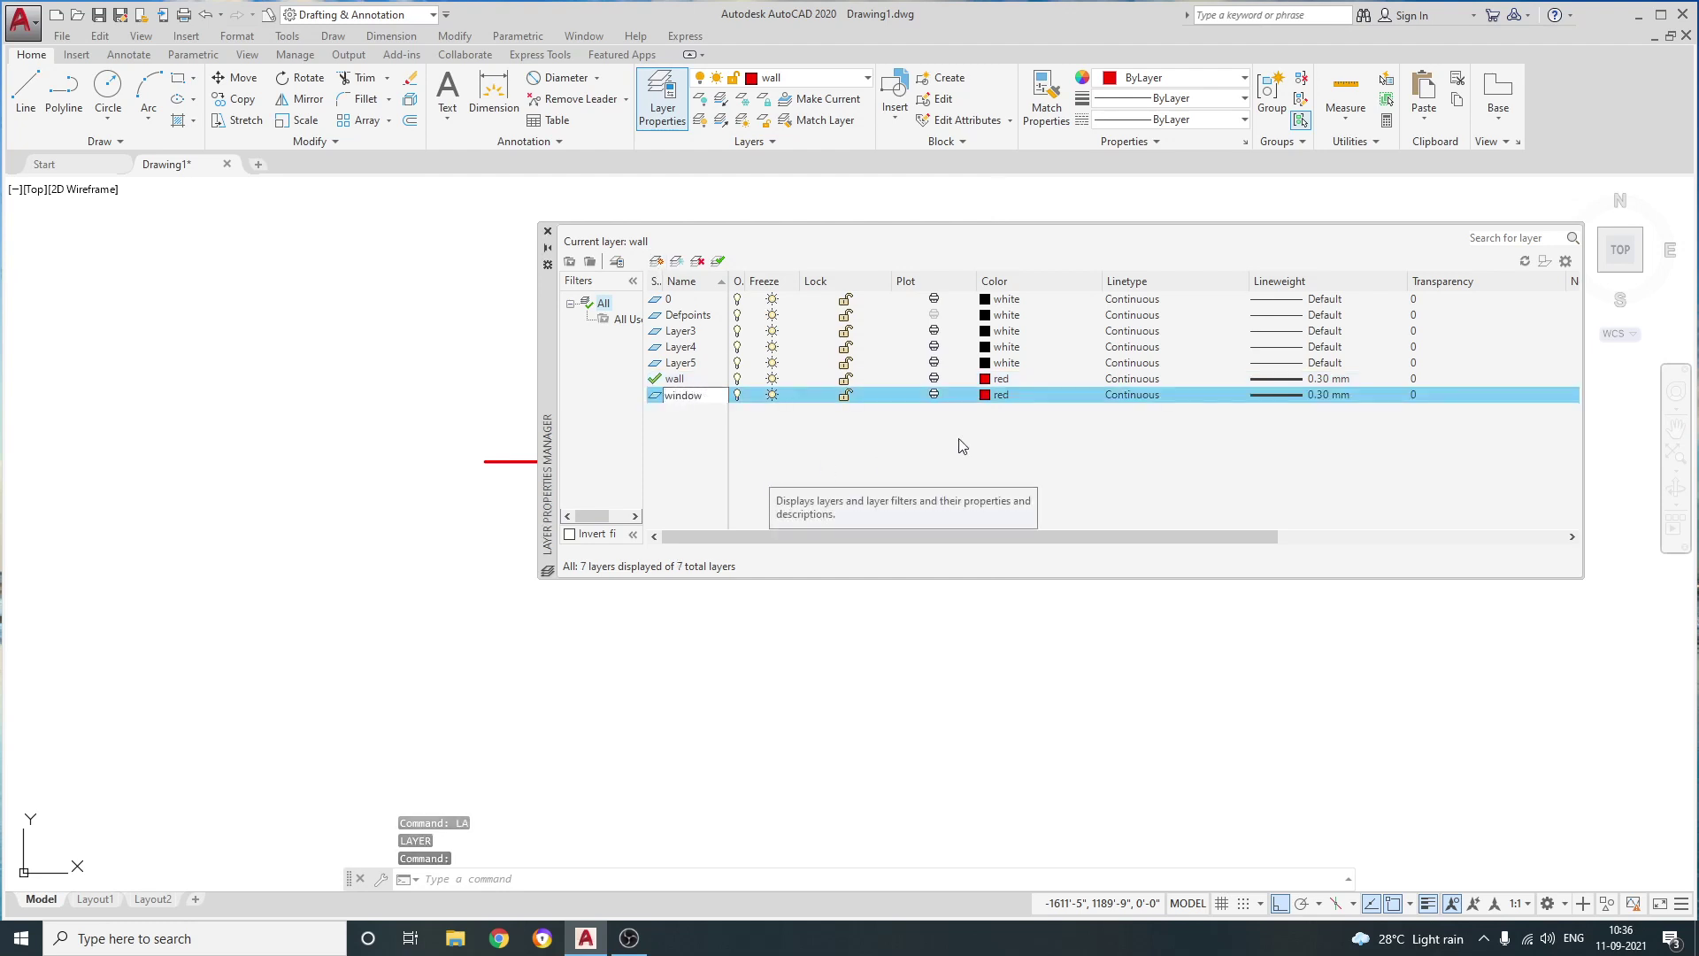
left_click(993, 395)
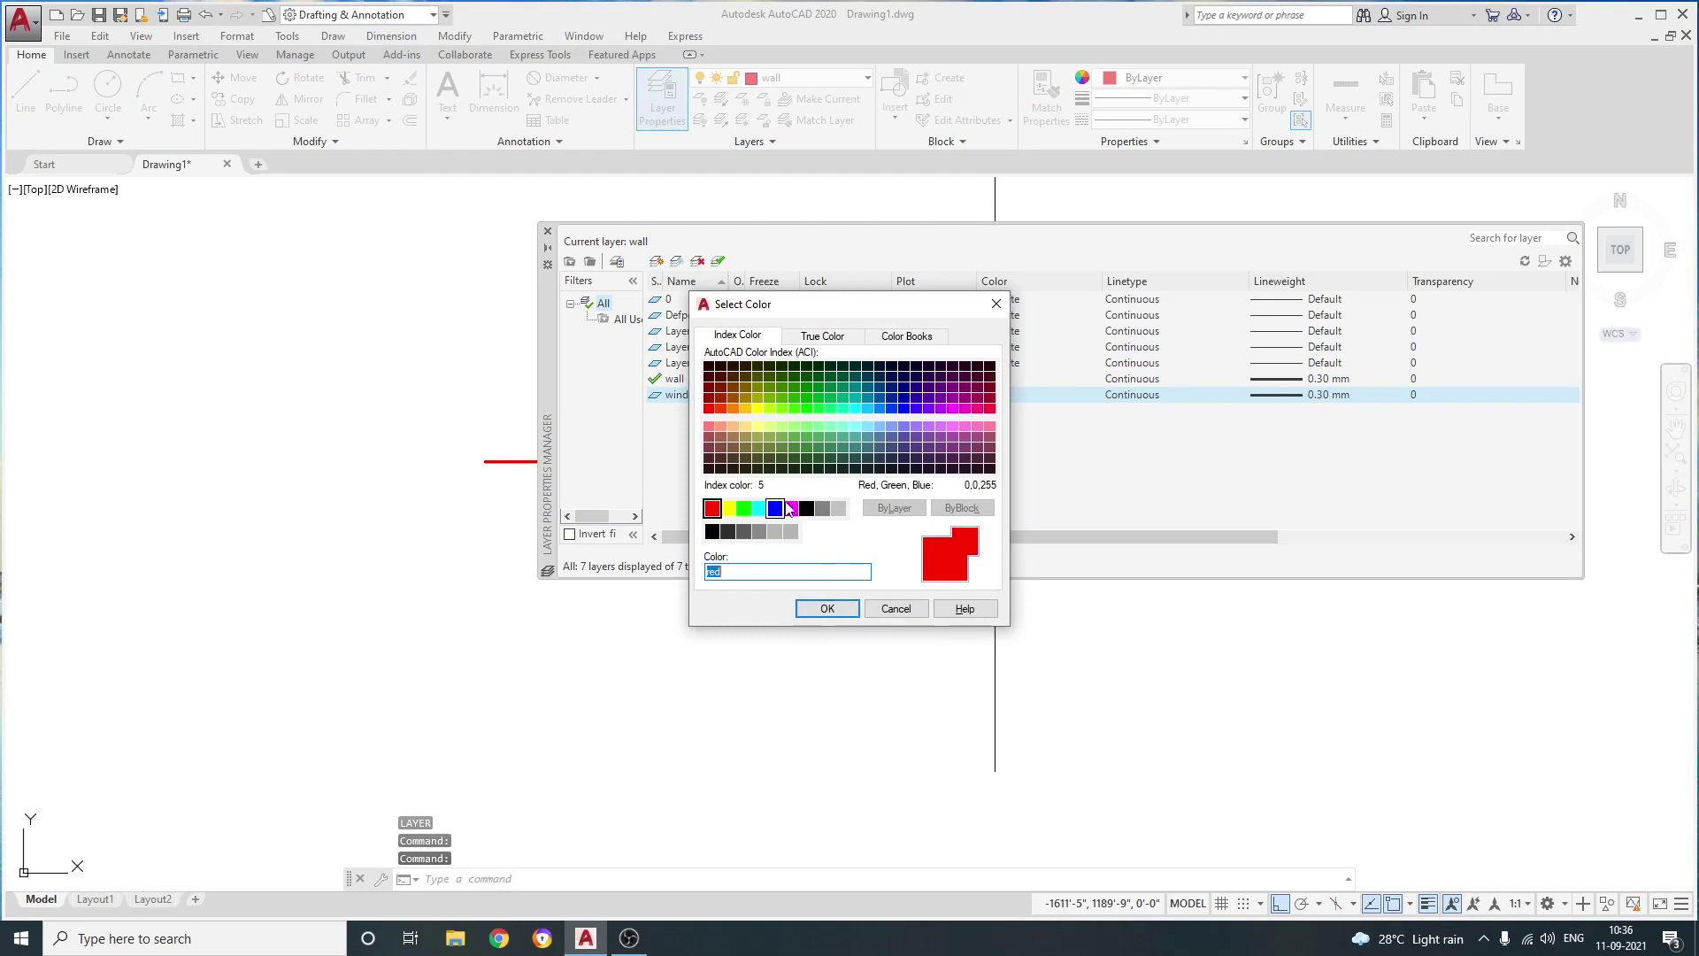
left_click(790, 508)
left_click(828, 609)
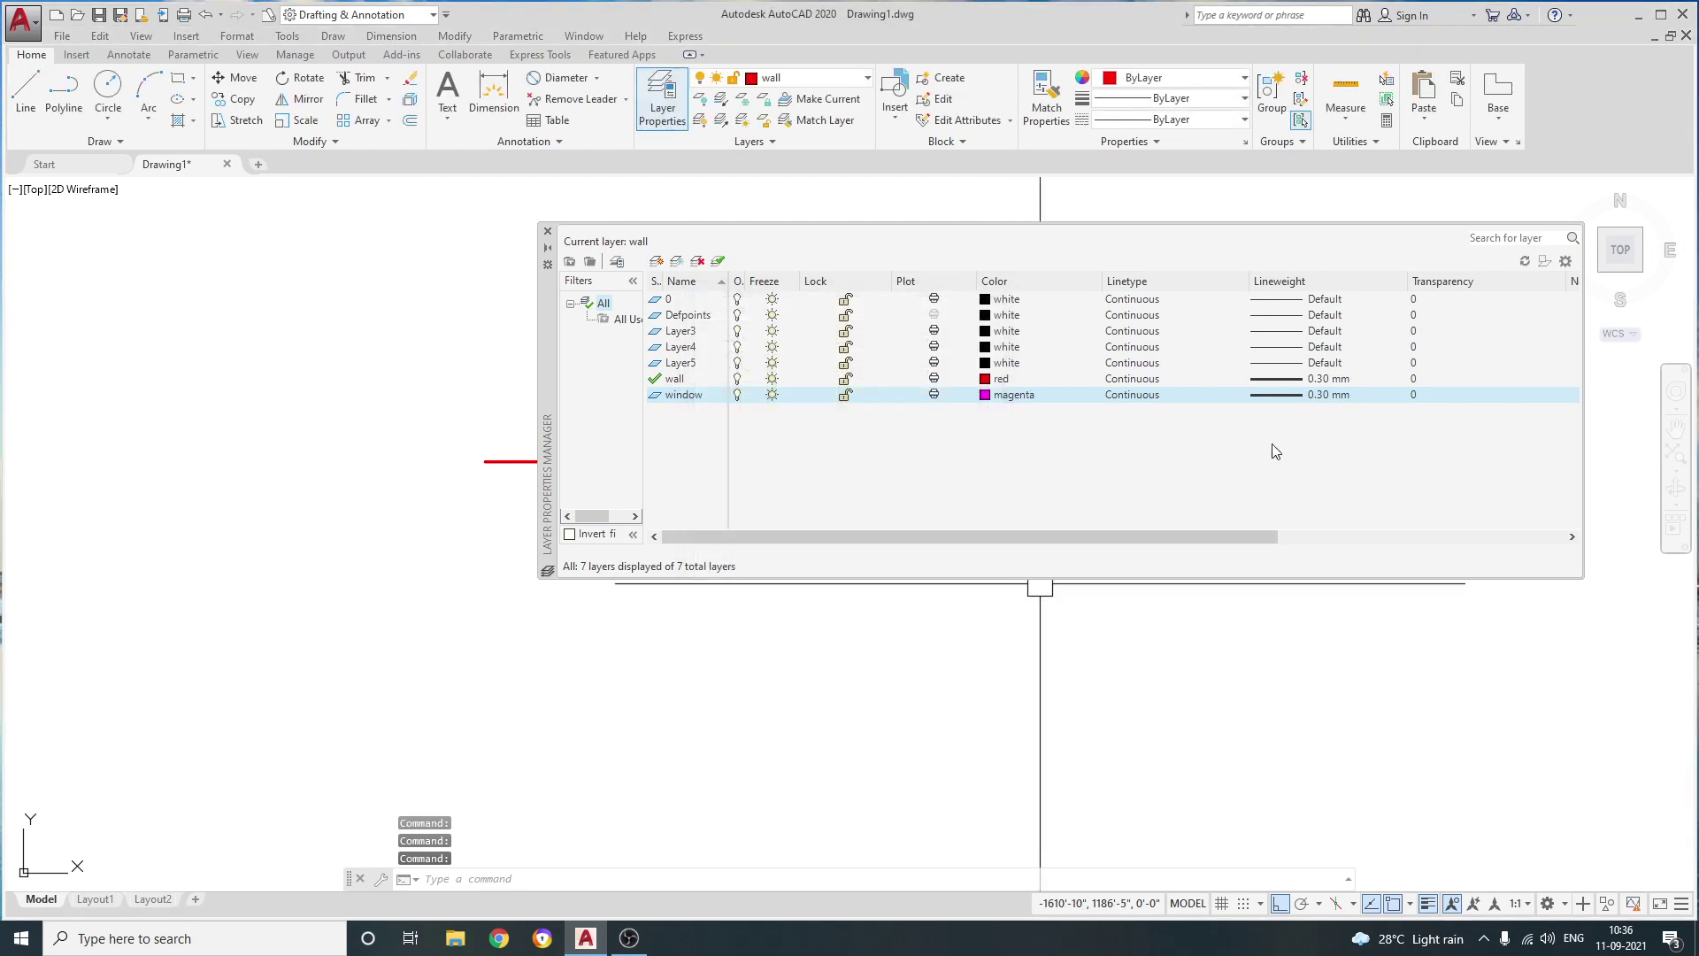
left_click(1303, 398)
left_click(823, 464)
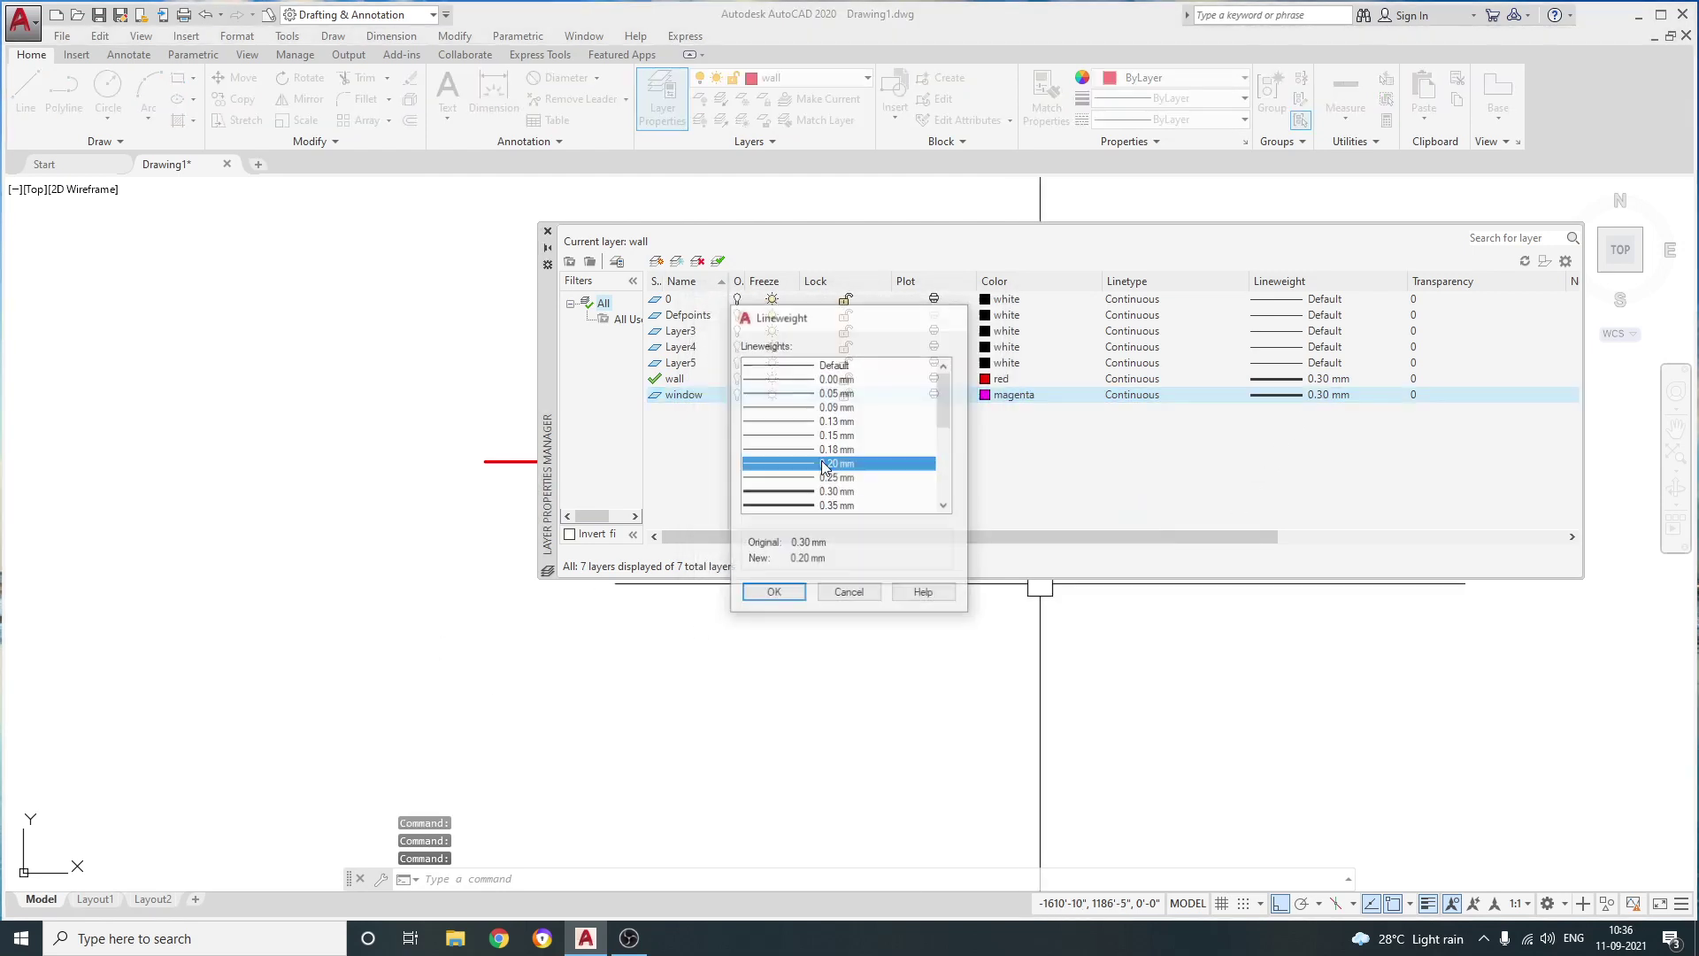
double_click(823, 464)
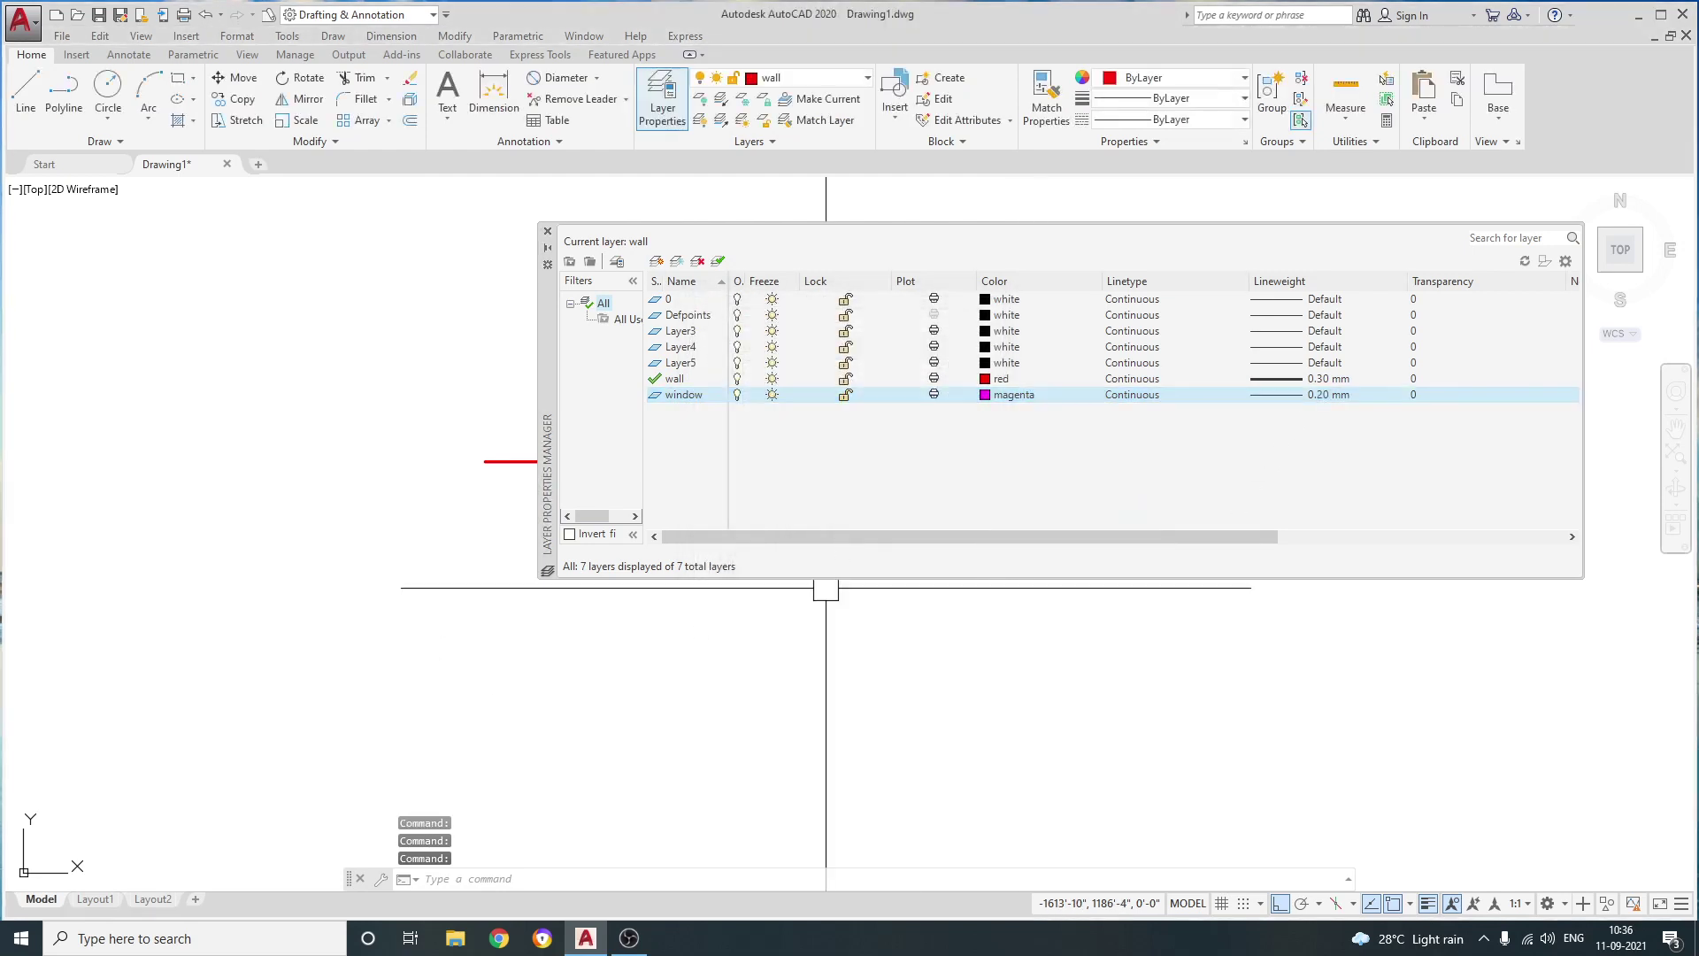
Add a second layer 'hatch' with colour 161 and 0.18 mm lineweight.
left_click(657, 262)
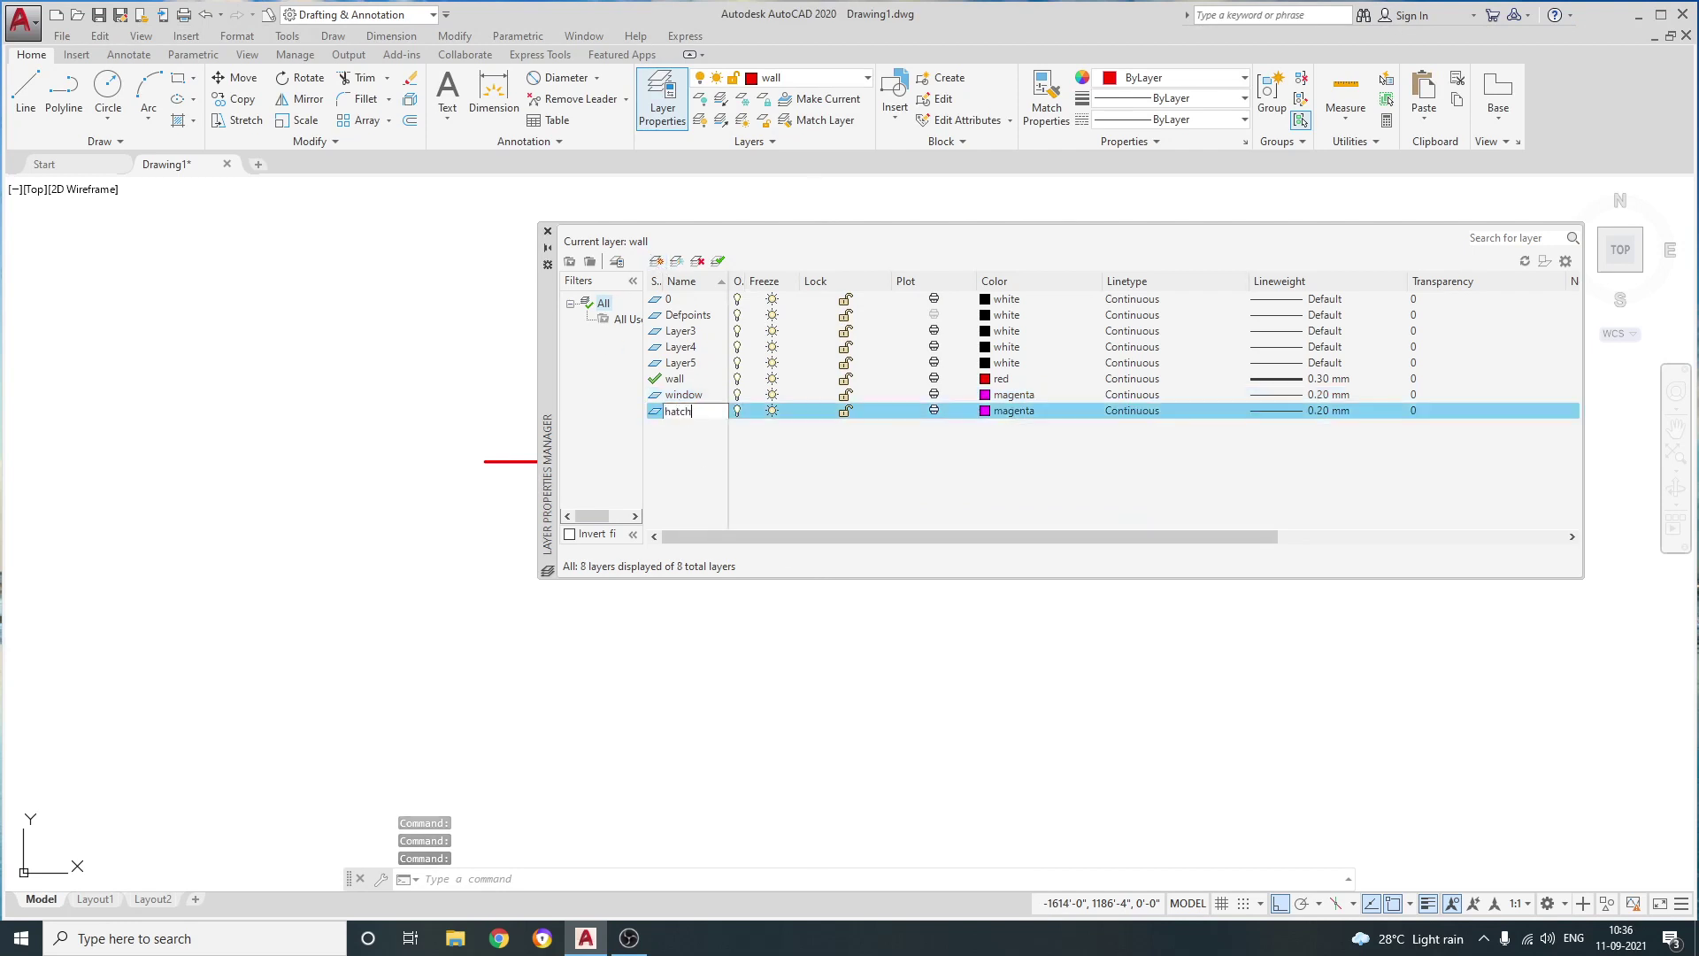
left_click(993, 409)
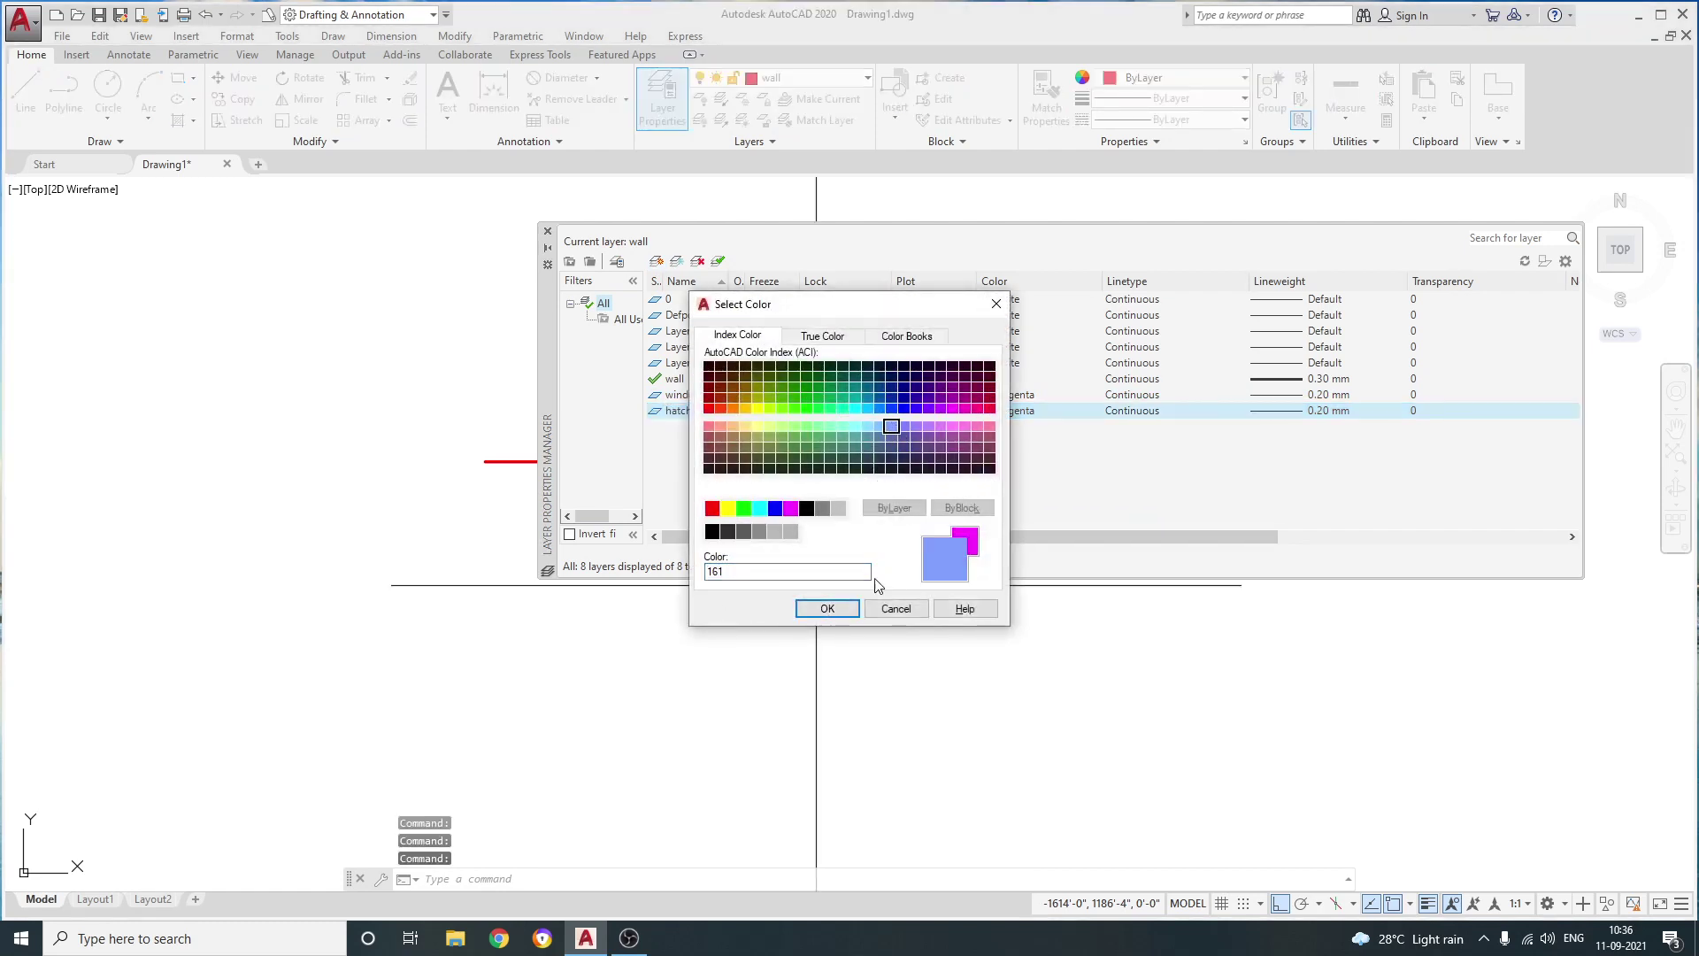
left_click(829, 608)
left_click(1325, 413)
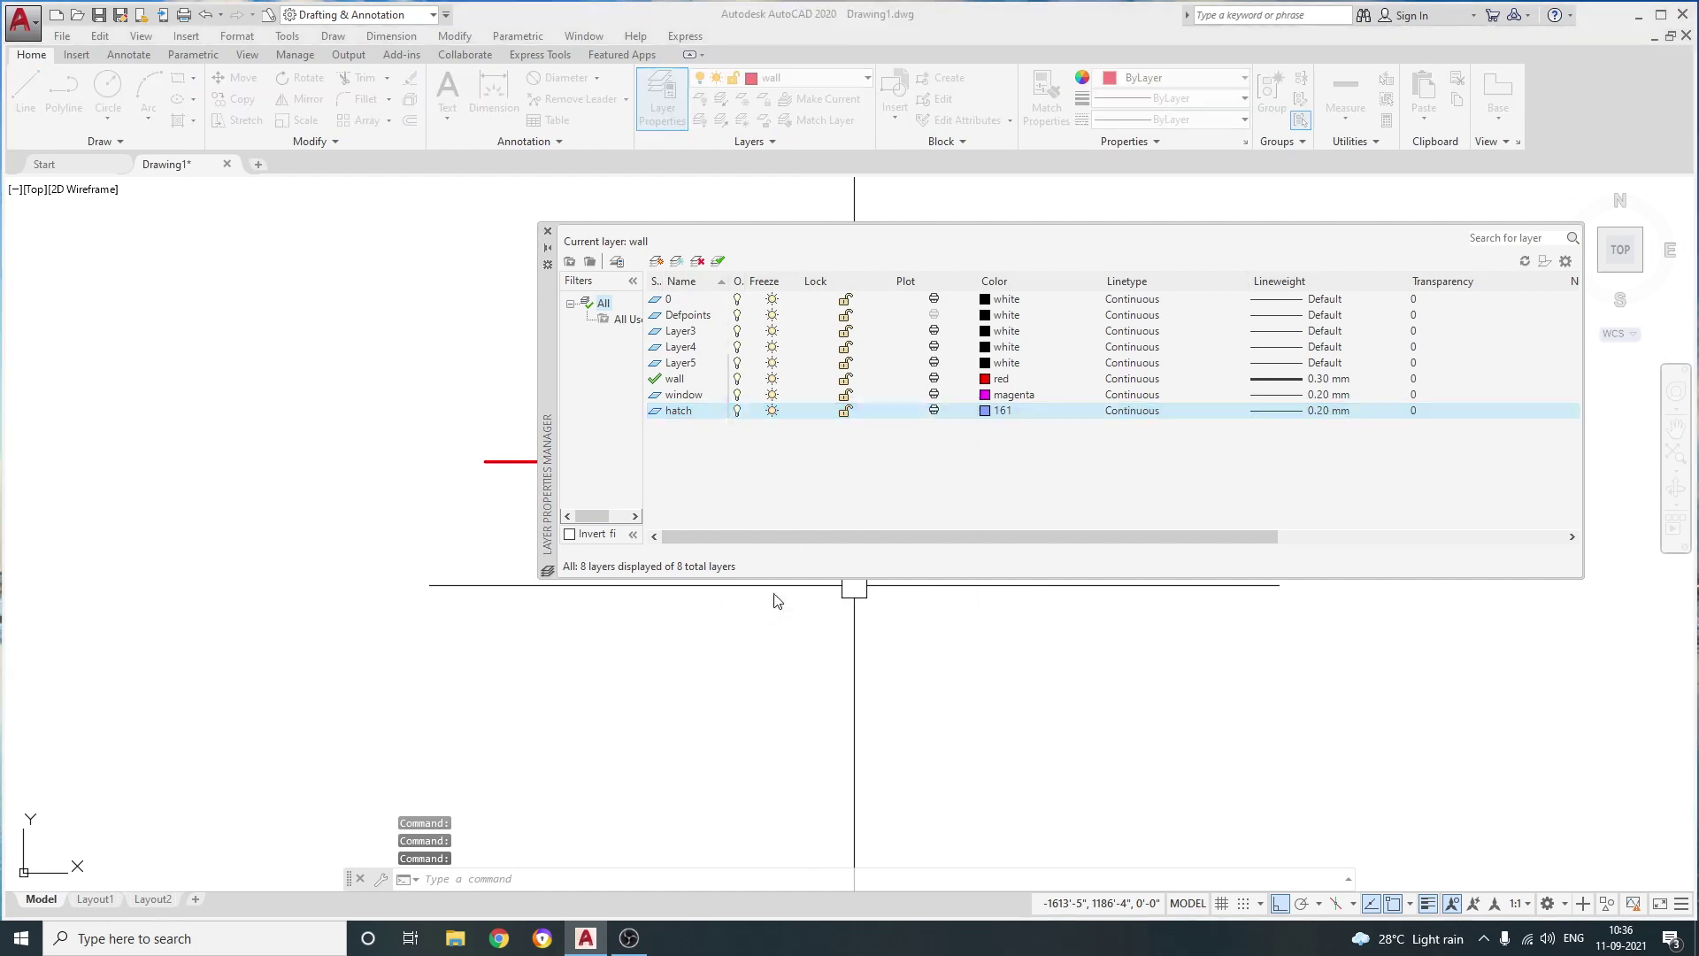
key("Up")
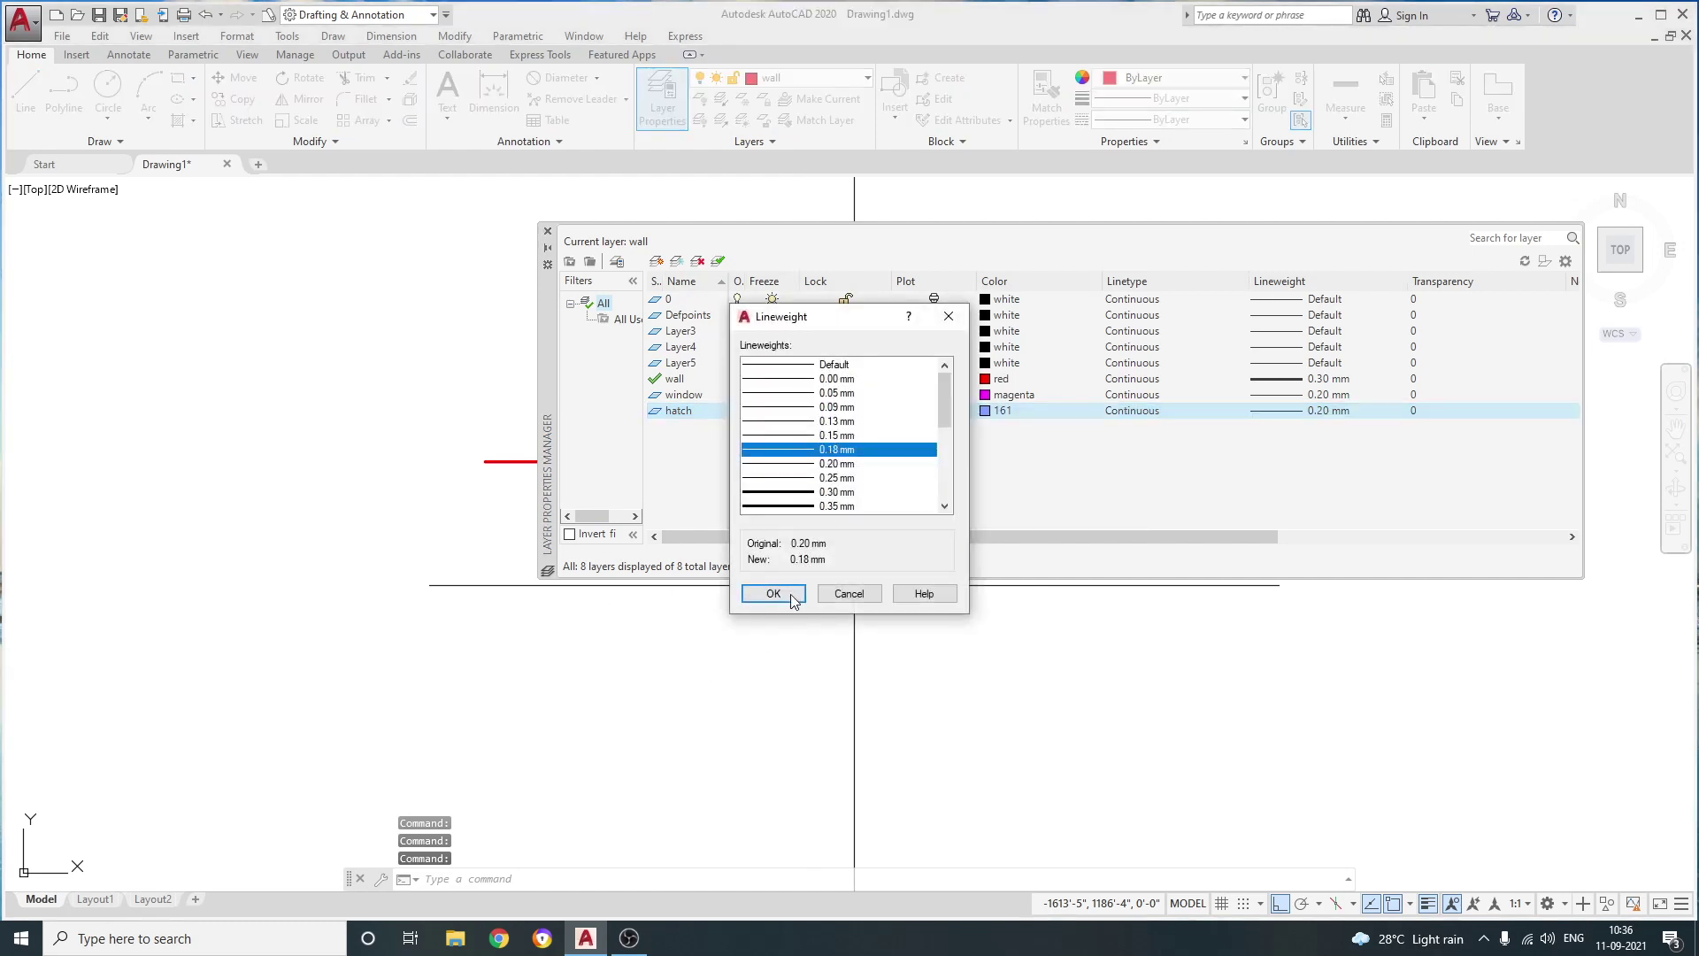
left_click(773, 594)
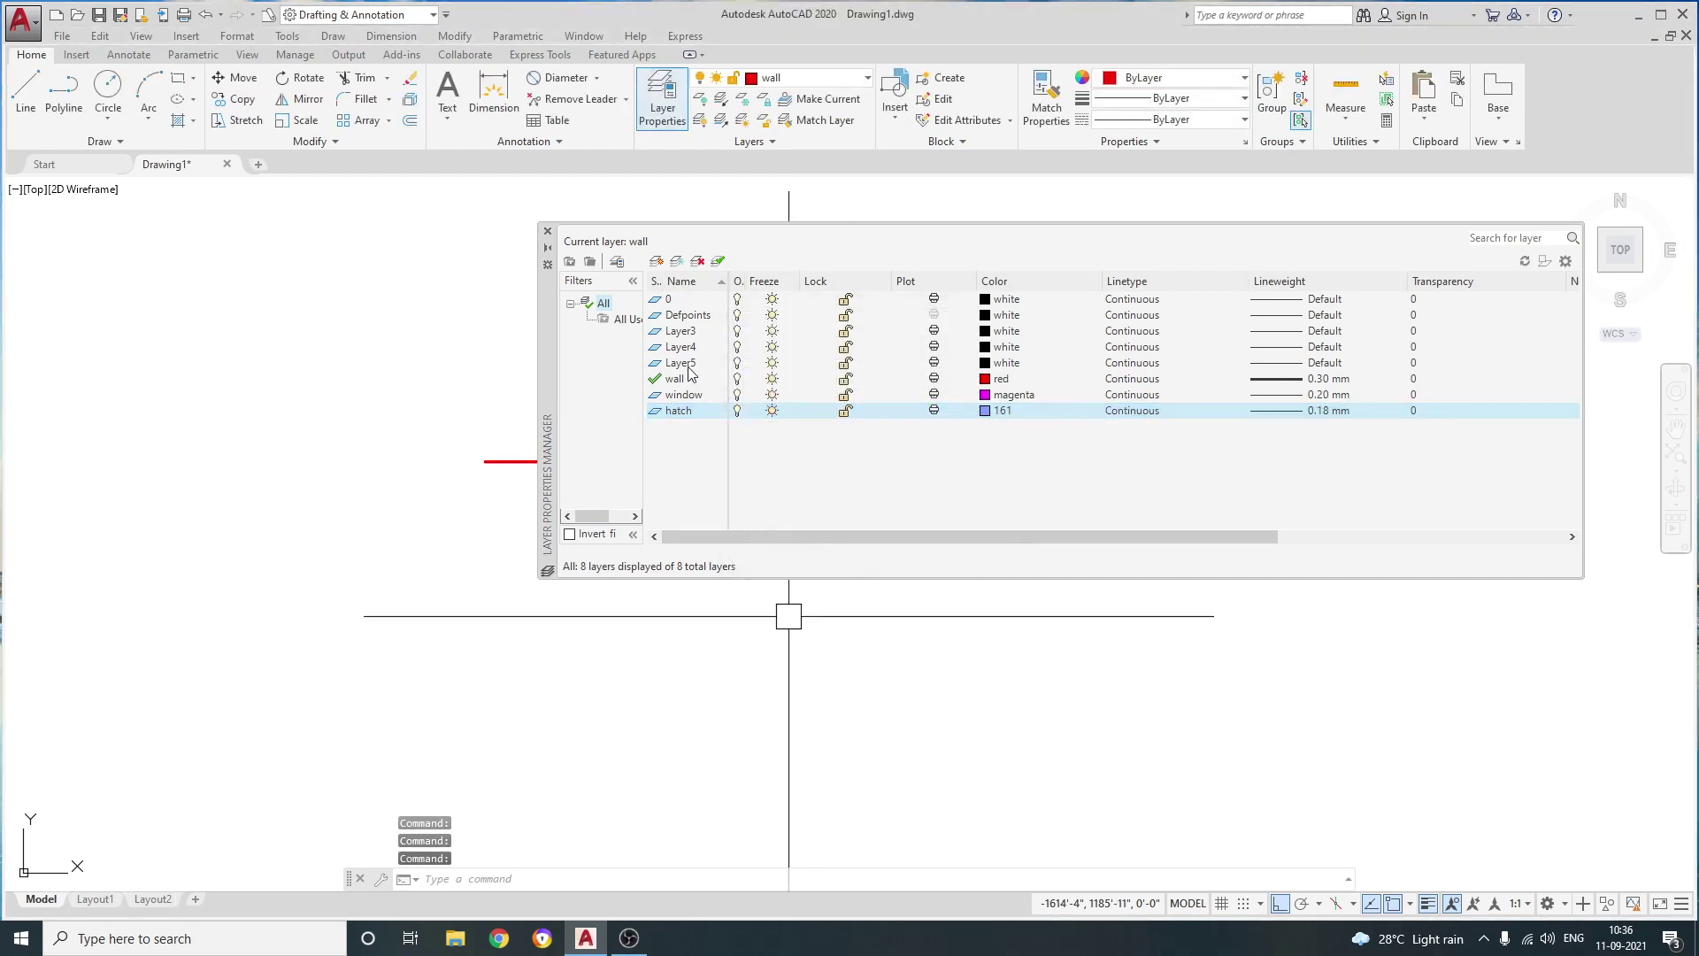
Move the red rectangle down so it sits just above the red line.
left_click(548, 233)
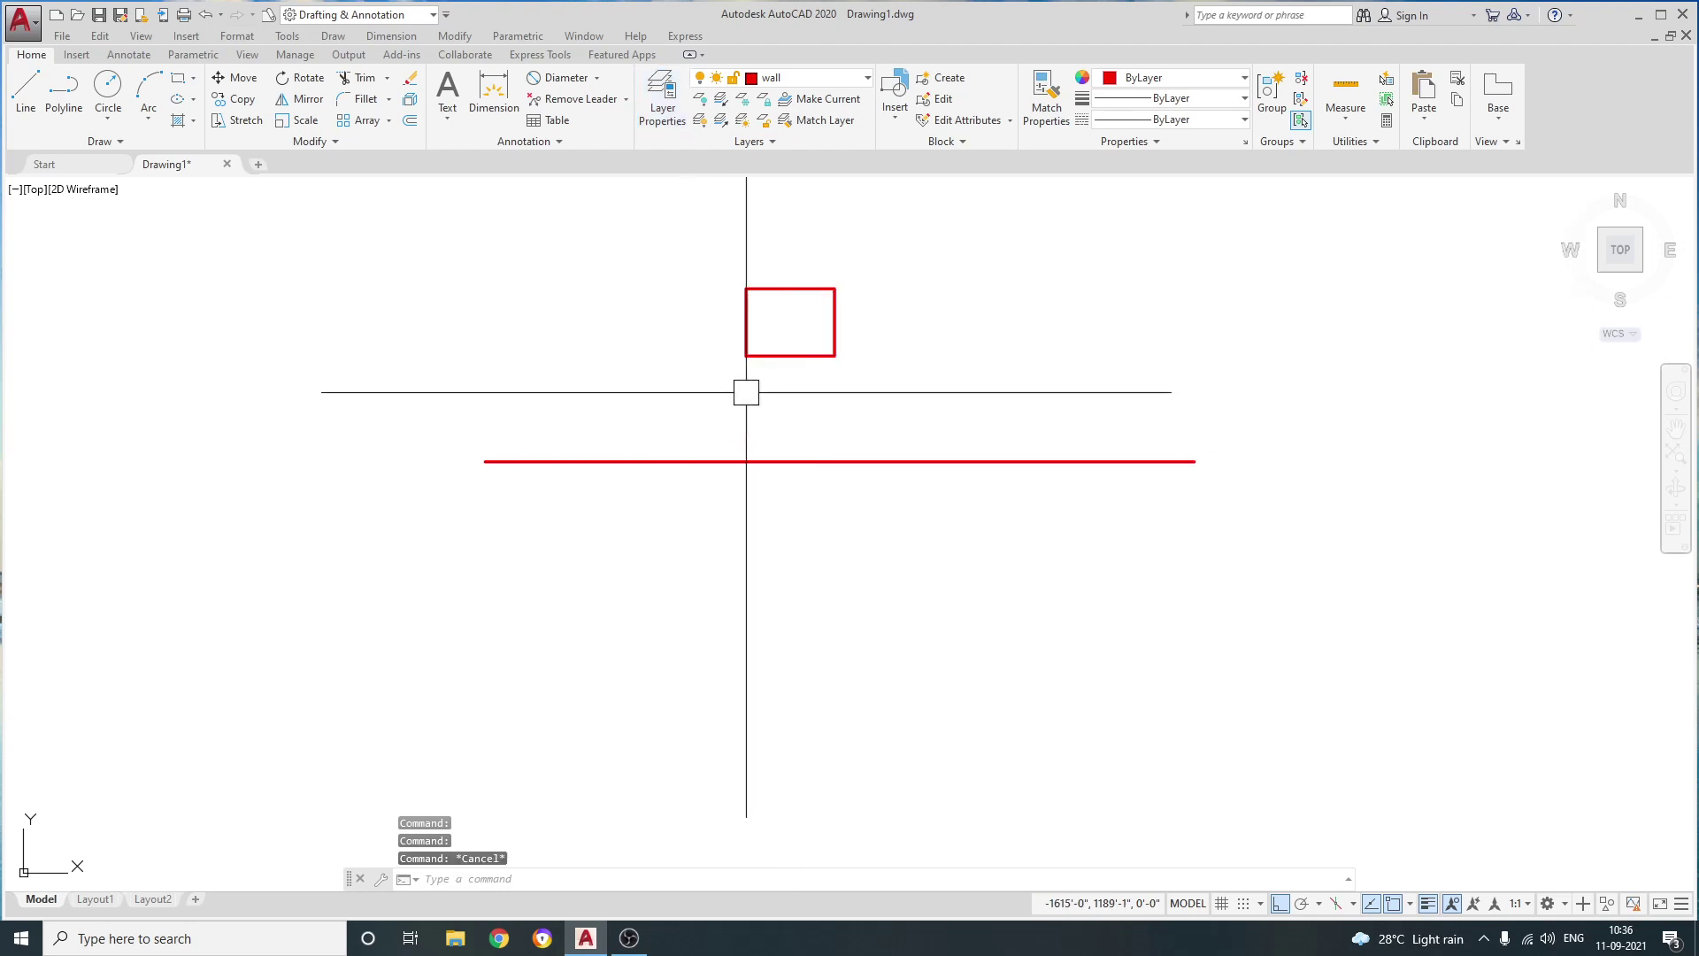
left_click_drag(793, 417, 709, 543)
key("Escape")
scroll(840, 299, "up", 2)
left_click(840, 299)
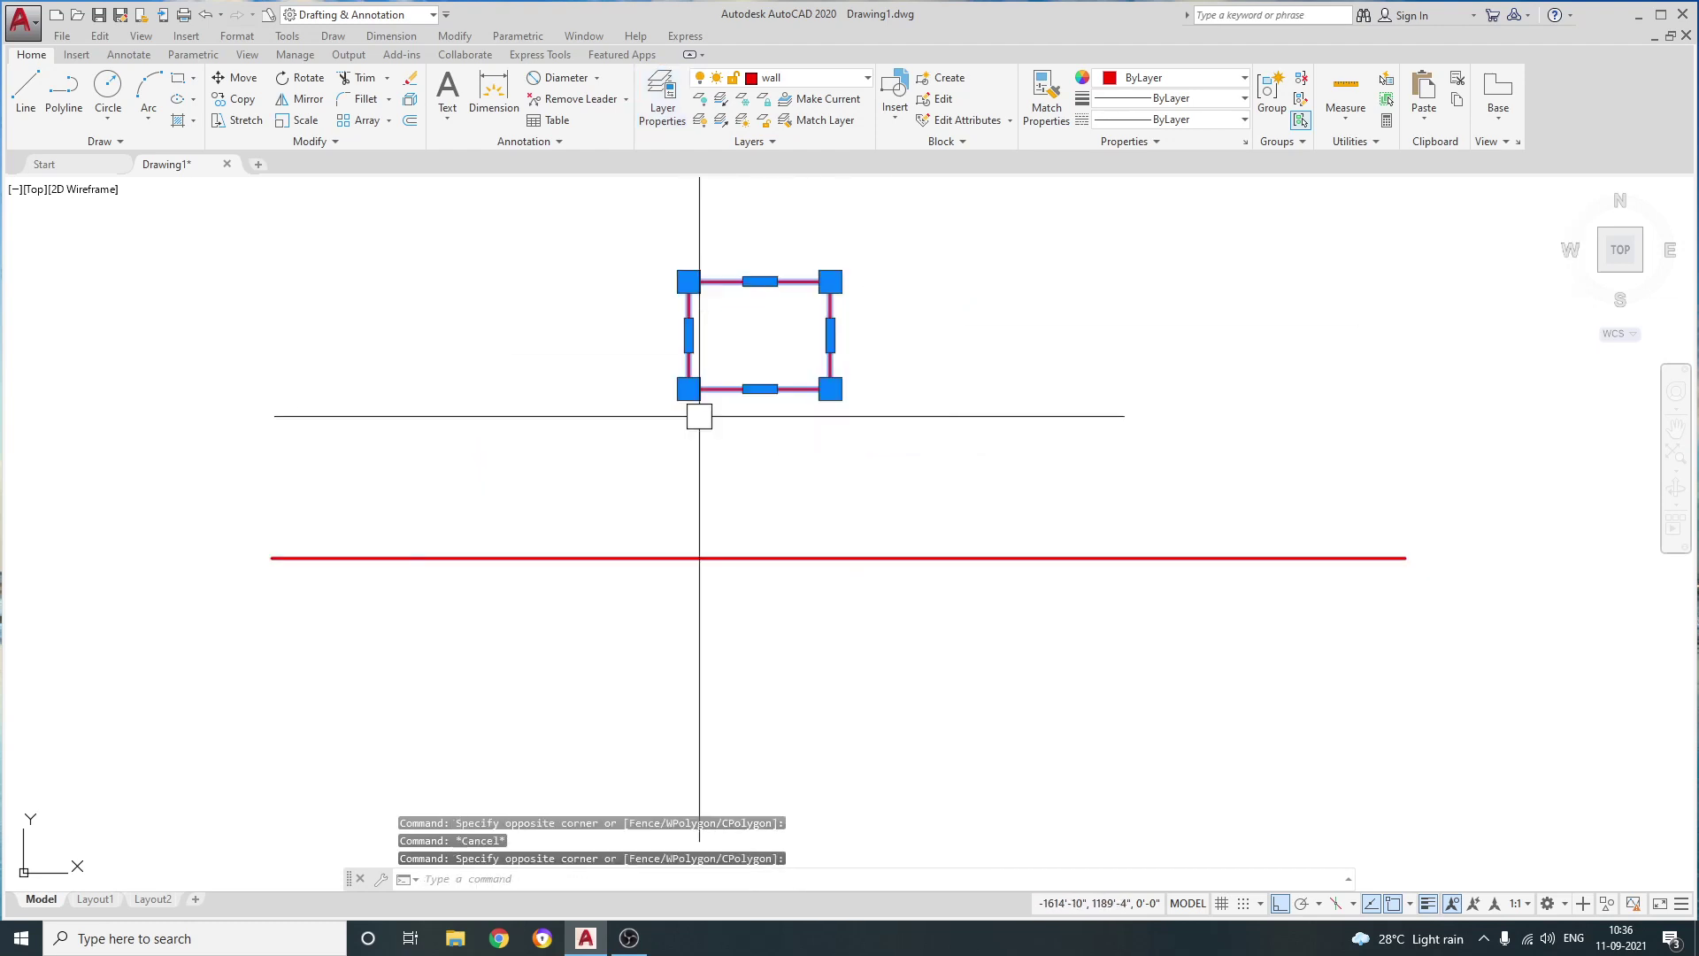
type("m")
key("Return")
left_click(1067, 281)
left_click(1065, 411)
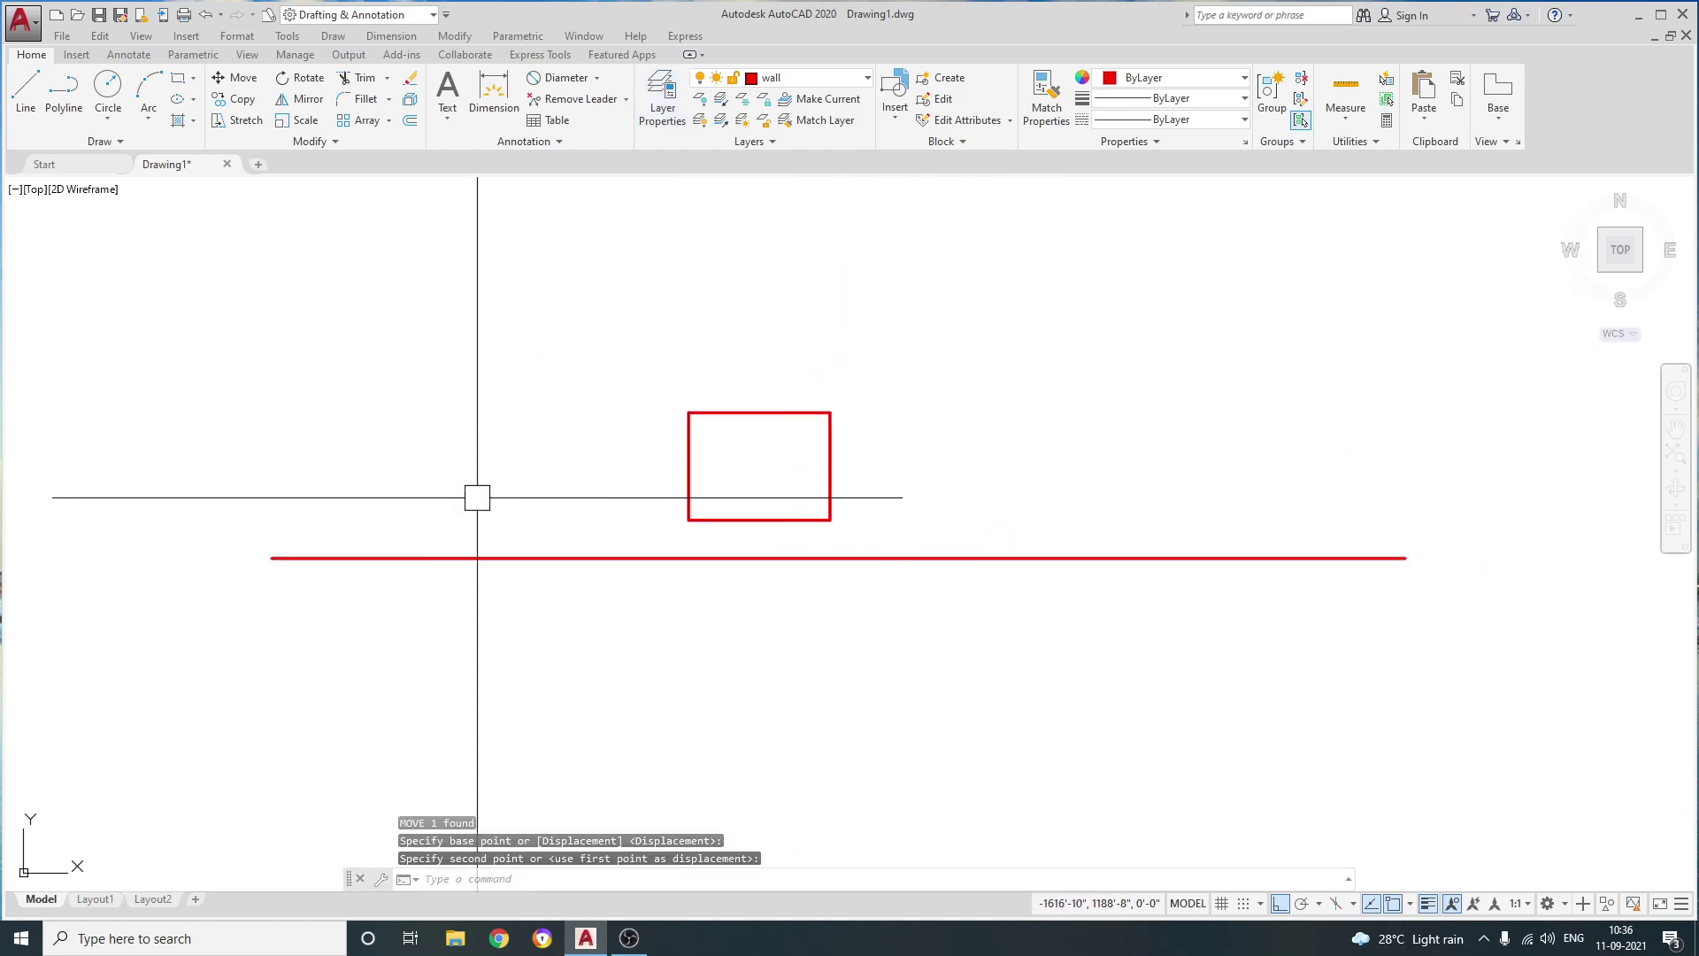
middle_click_drag(896, 374, 738, 421)
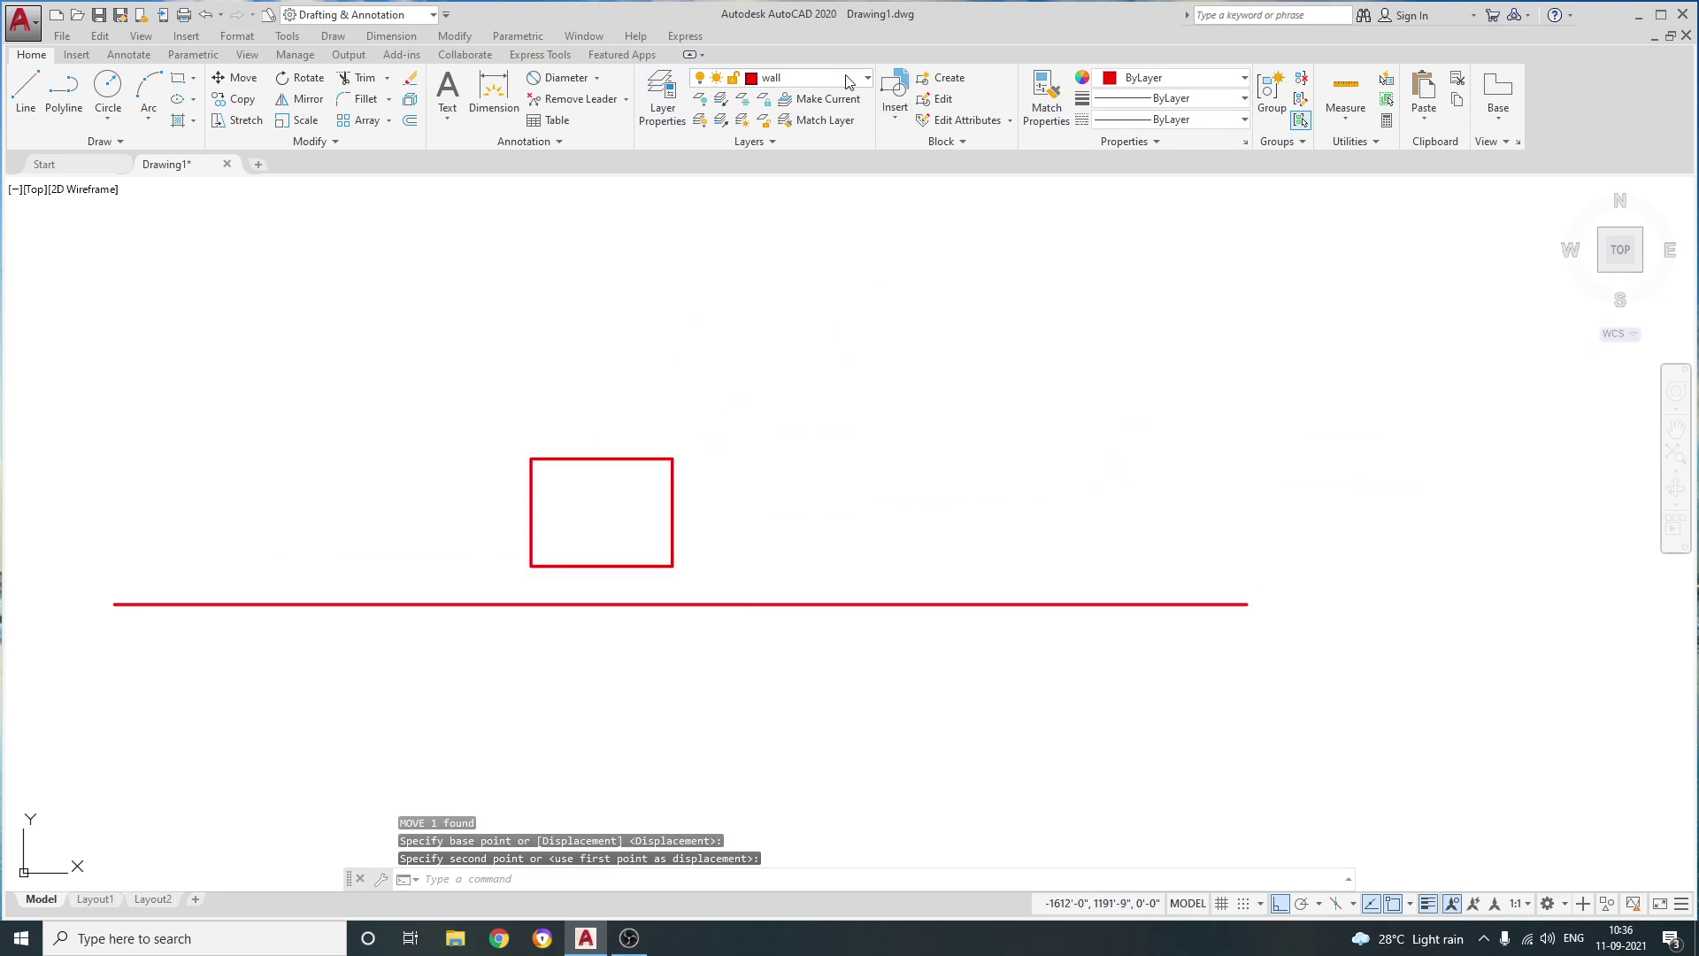
Make window the current layer.
left_click(797, 78)
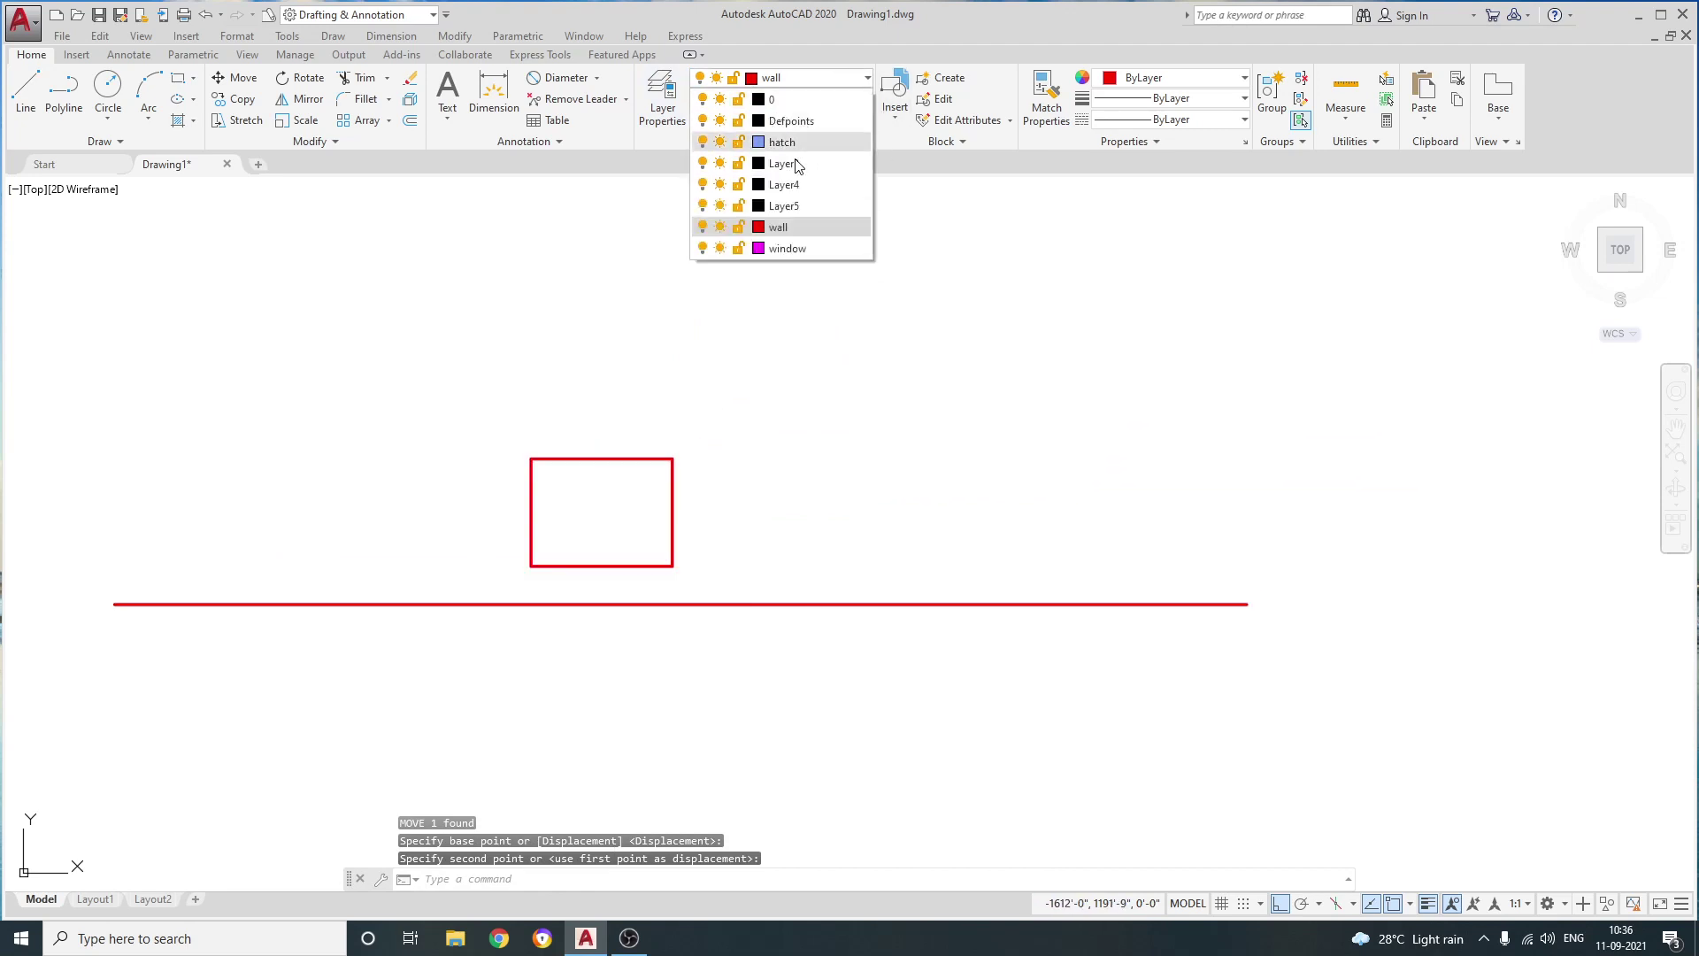
left_click(788, 248)
key("Escape")
type("re")
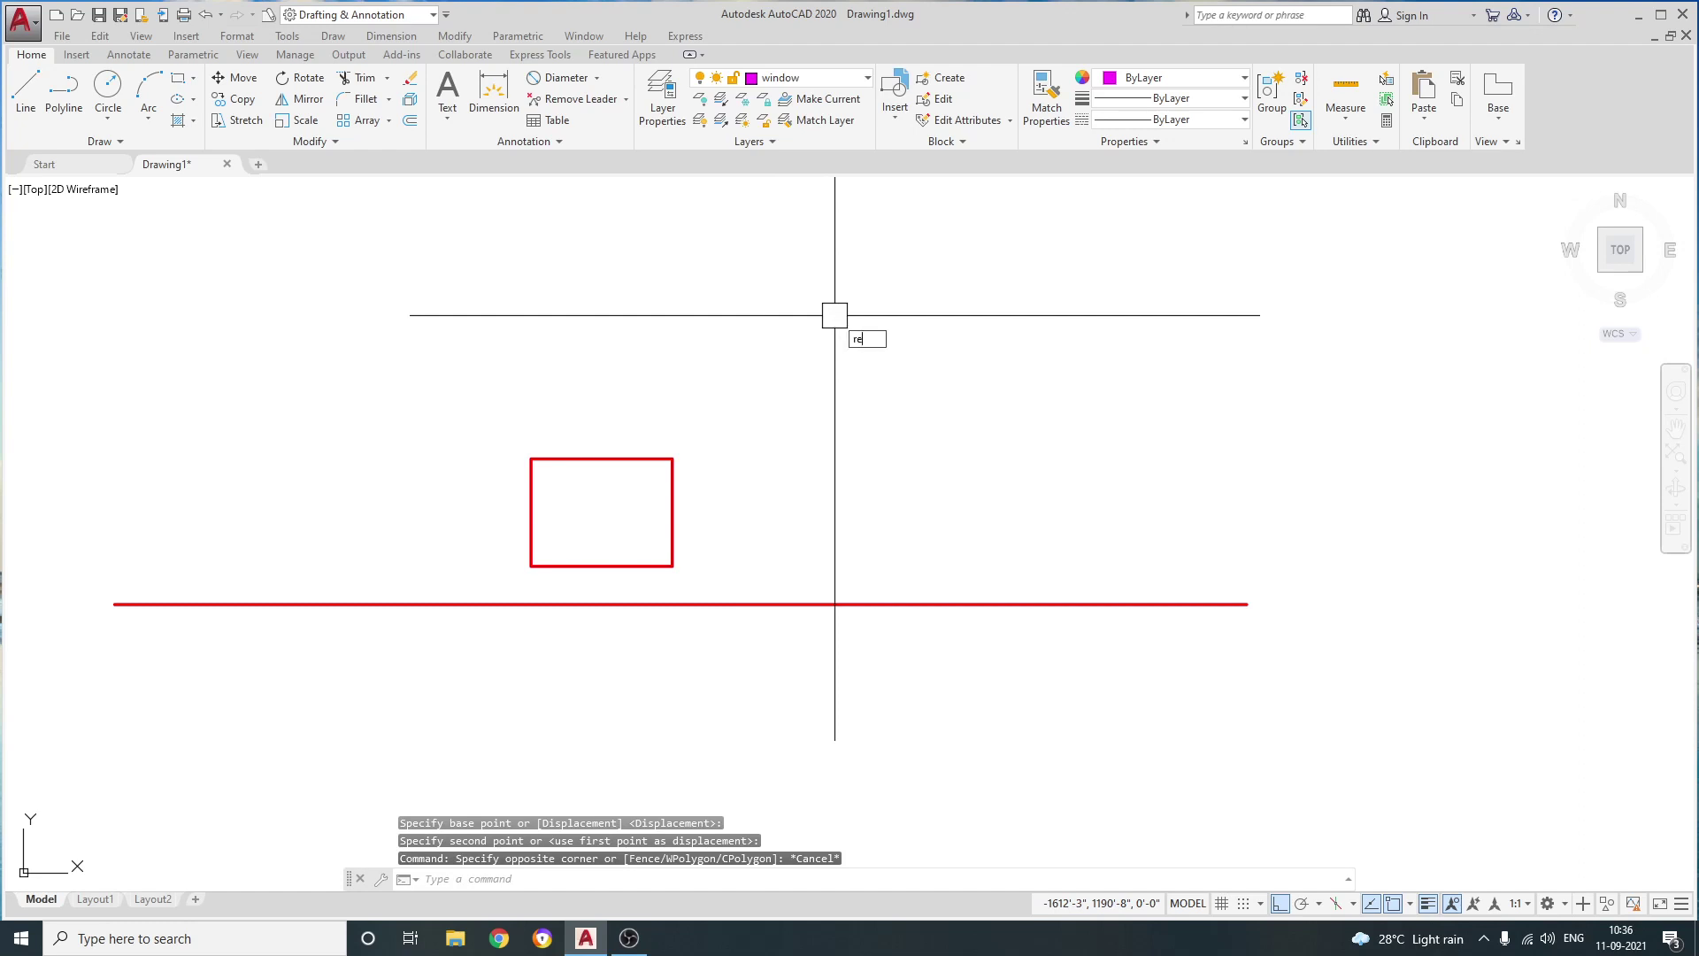
Draw three magenta rectangles: a large one, a narrow upright one and a long thin bar.
type("c")
key("Return")
left_click(829, 417)
left_click(1020, 305)
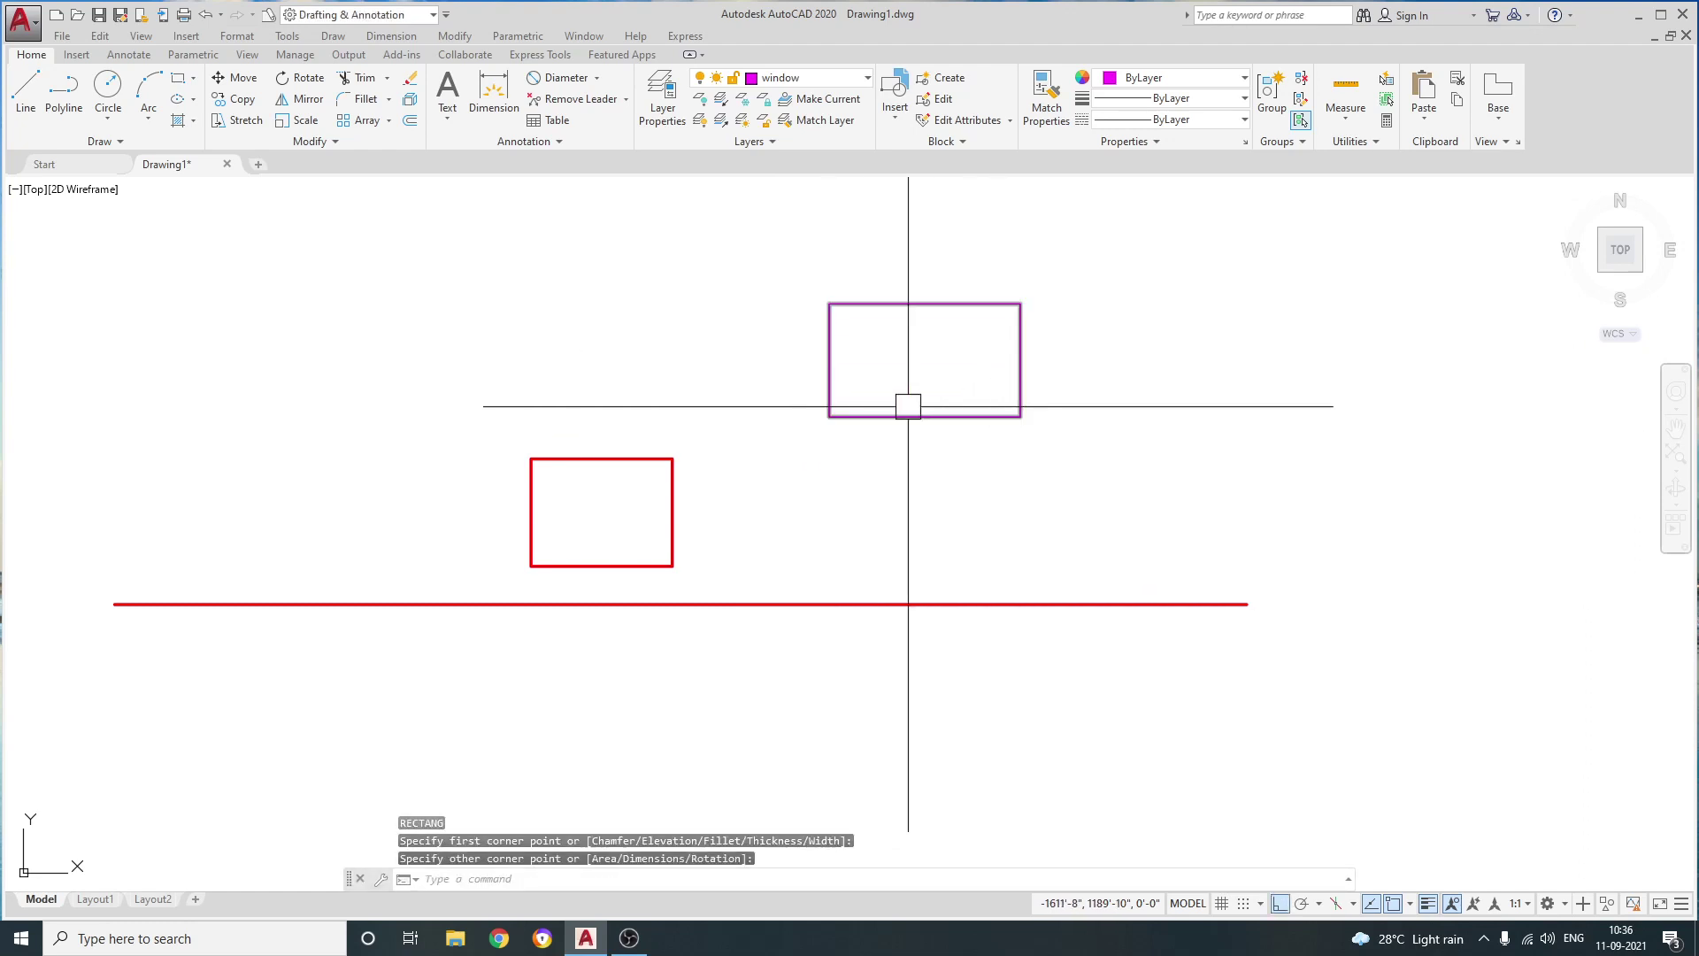
key("Return")
left_click(1092, 393)
left_click(1131, 295)
key("Return")
left_click(1260, 331)
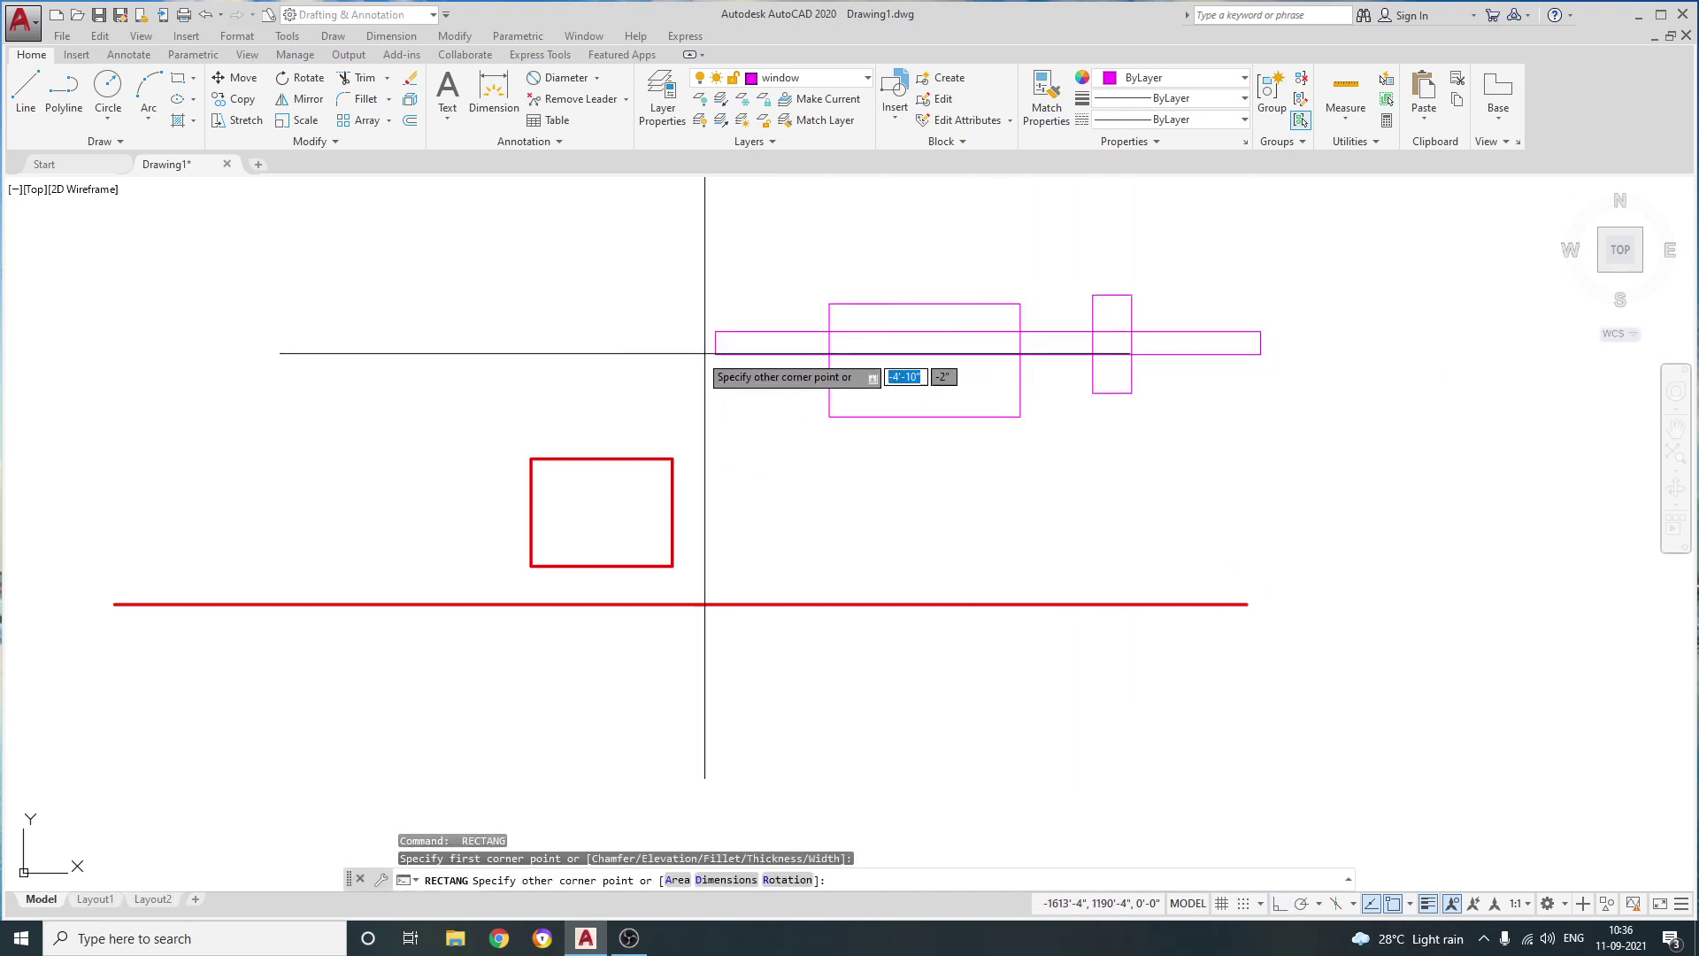
left_click(706, 353)
scroll(595, 346, "down", 1)
scroll(939, 397, "down", 3)
key("Escape")
scroll(812, 285, "up", 1)
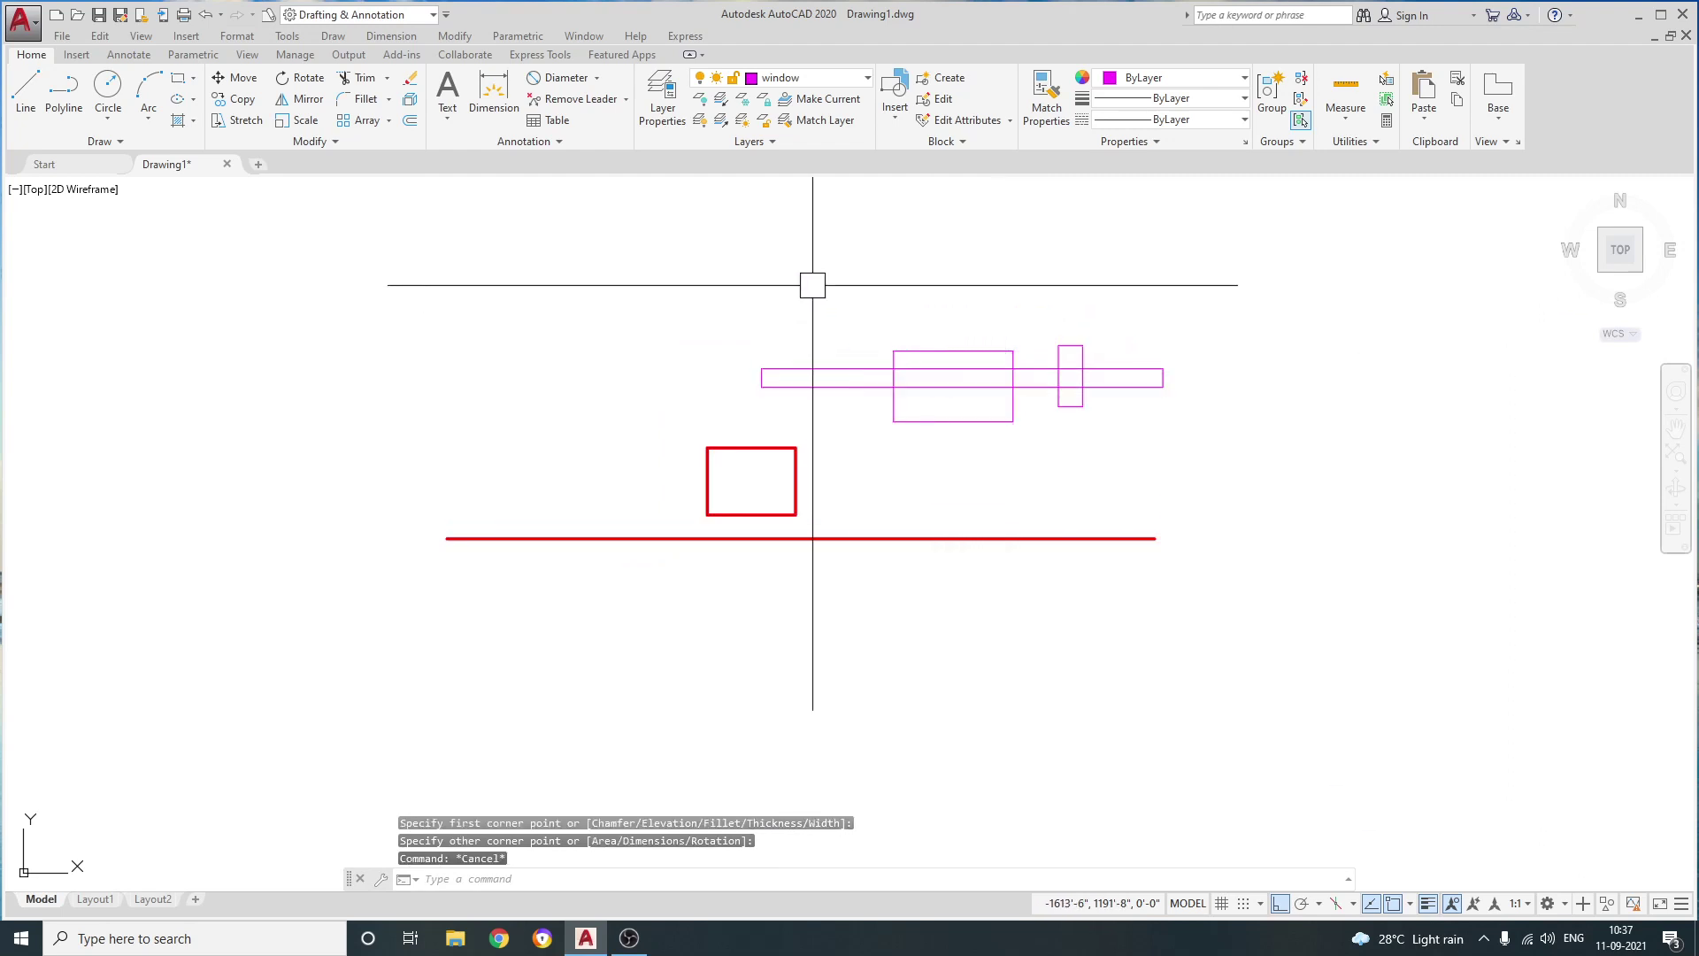
Copy the magenta three-rectangle assembly to the left.
left_click(1199, 290)
left_click(859, 463)
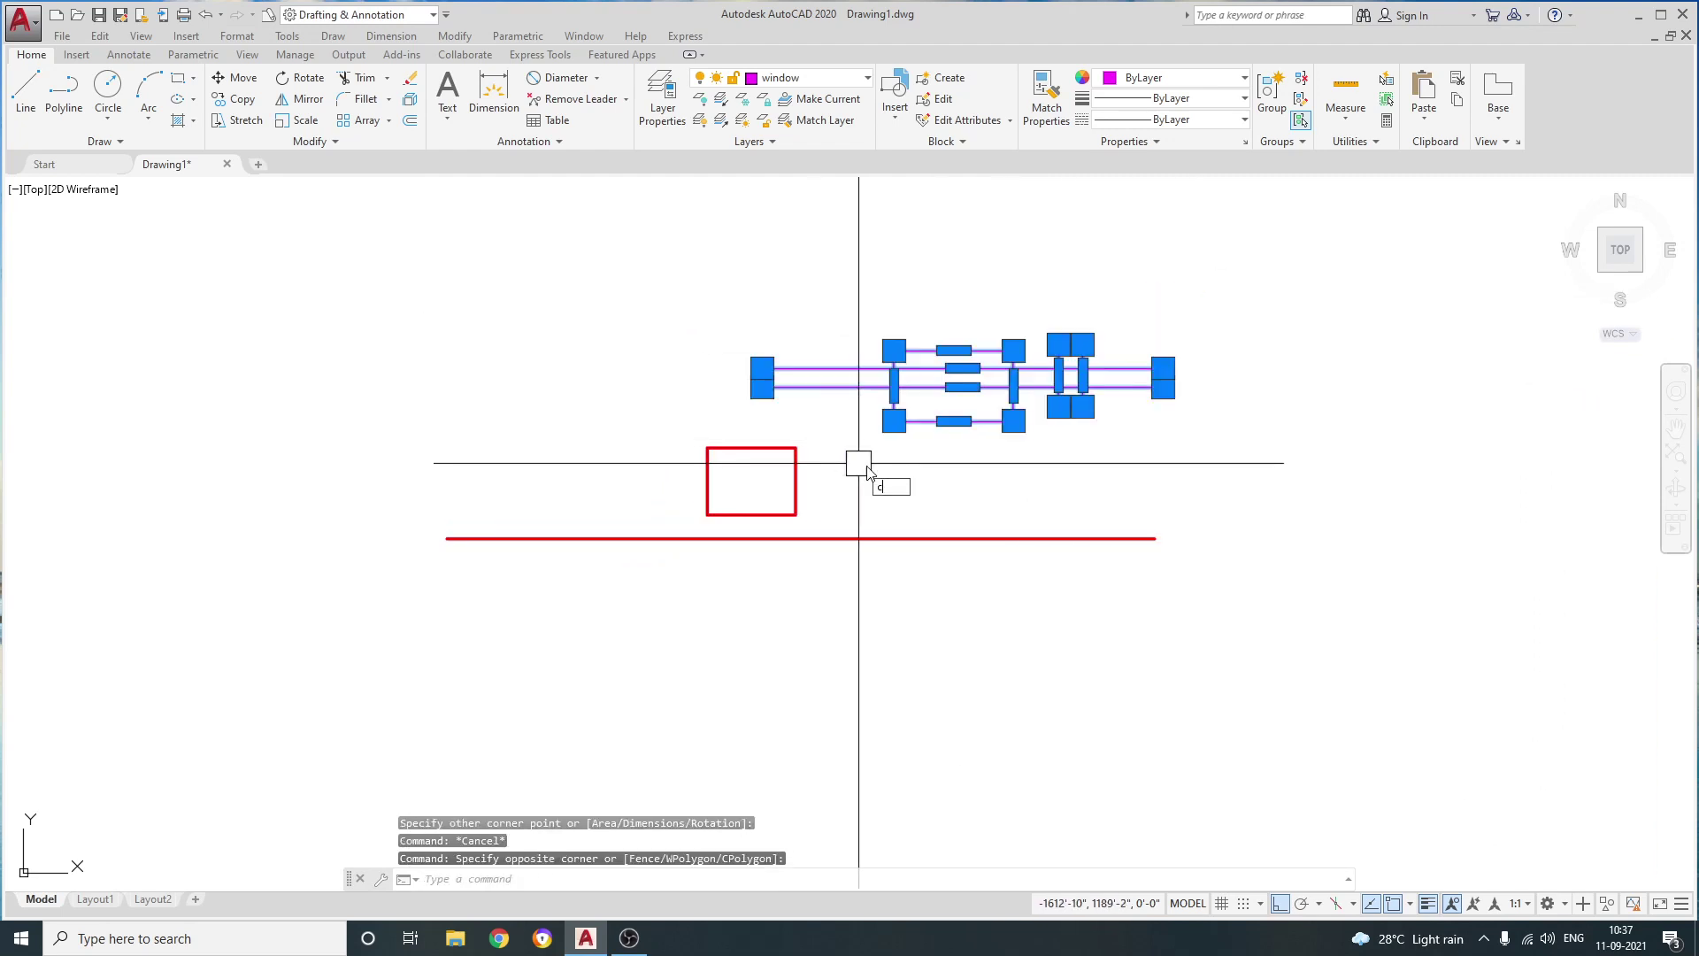
type("o")
key("Return")
left_click(1079, 335)
scroll(801, 438, "down", 2)
left_click(716, 340)
key("Escape")
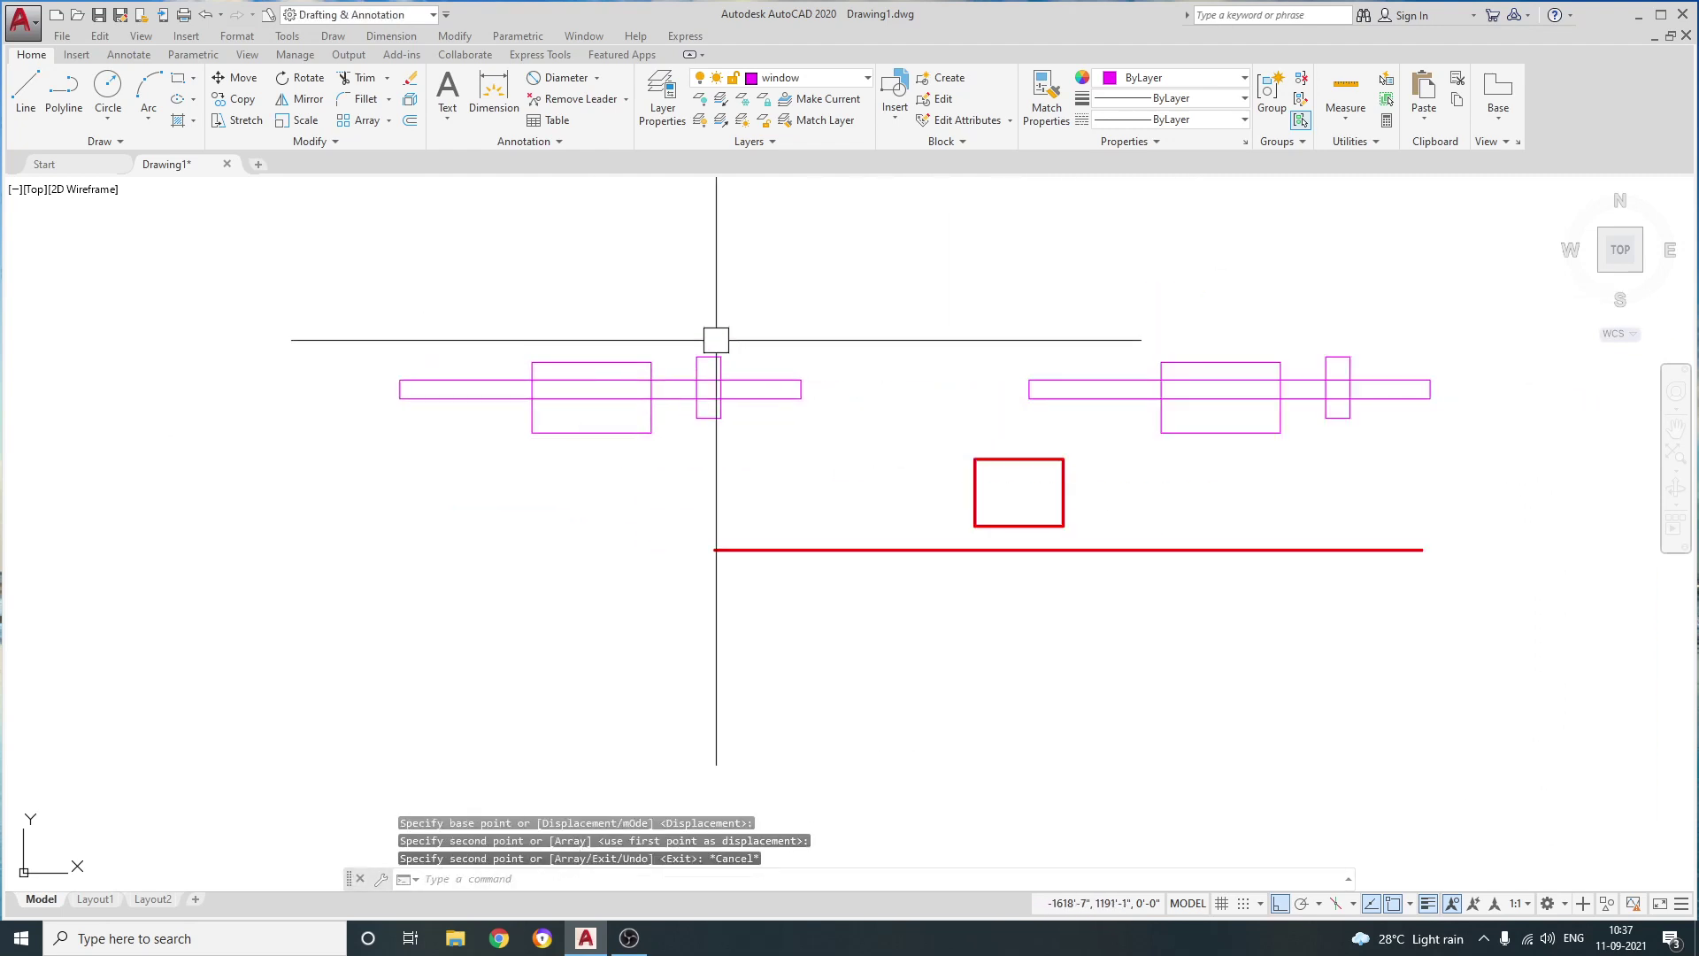
Put the left copy of the assembly on the hatch layer.
left_click(805, 307)
left_click(333, 474)
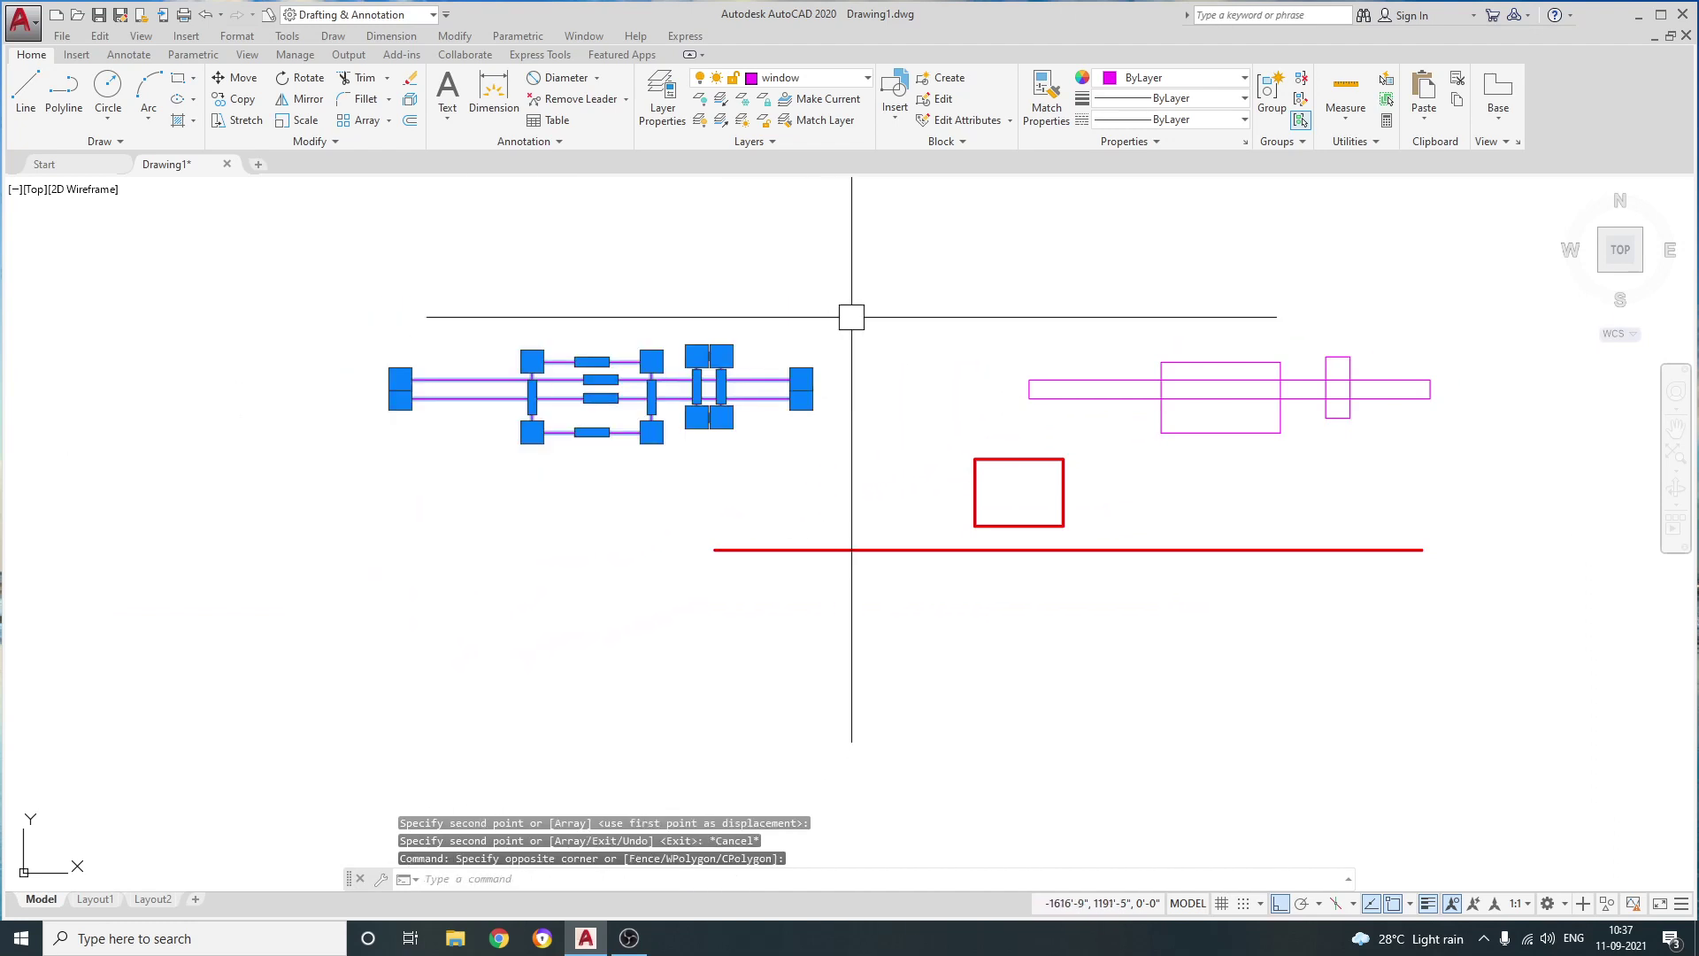
left_click(832, 79)
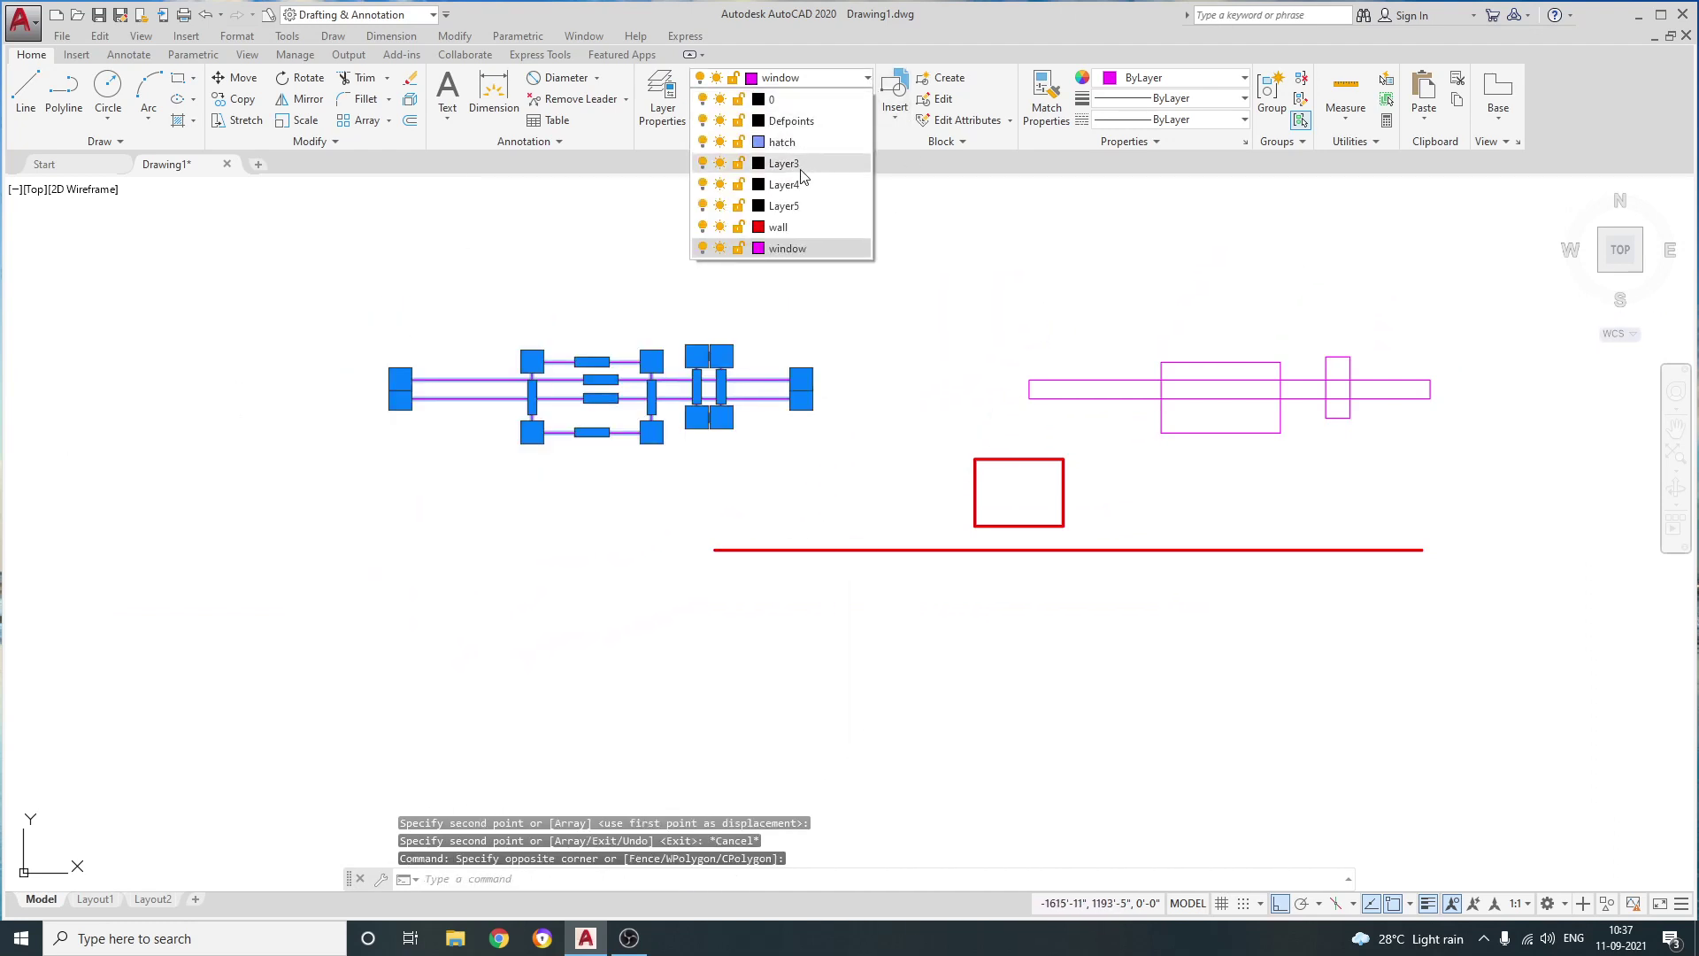
left_click(783, 144)
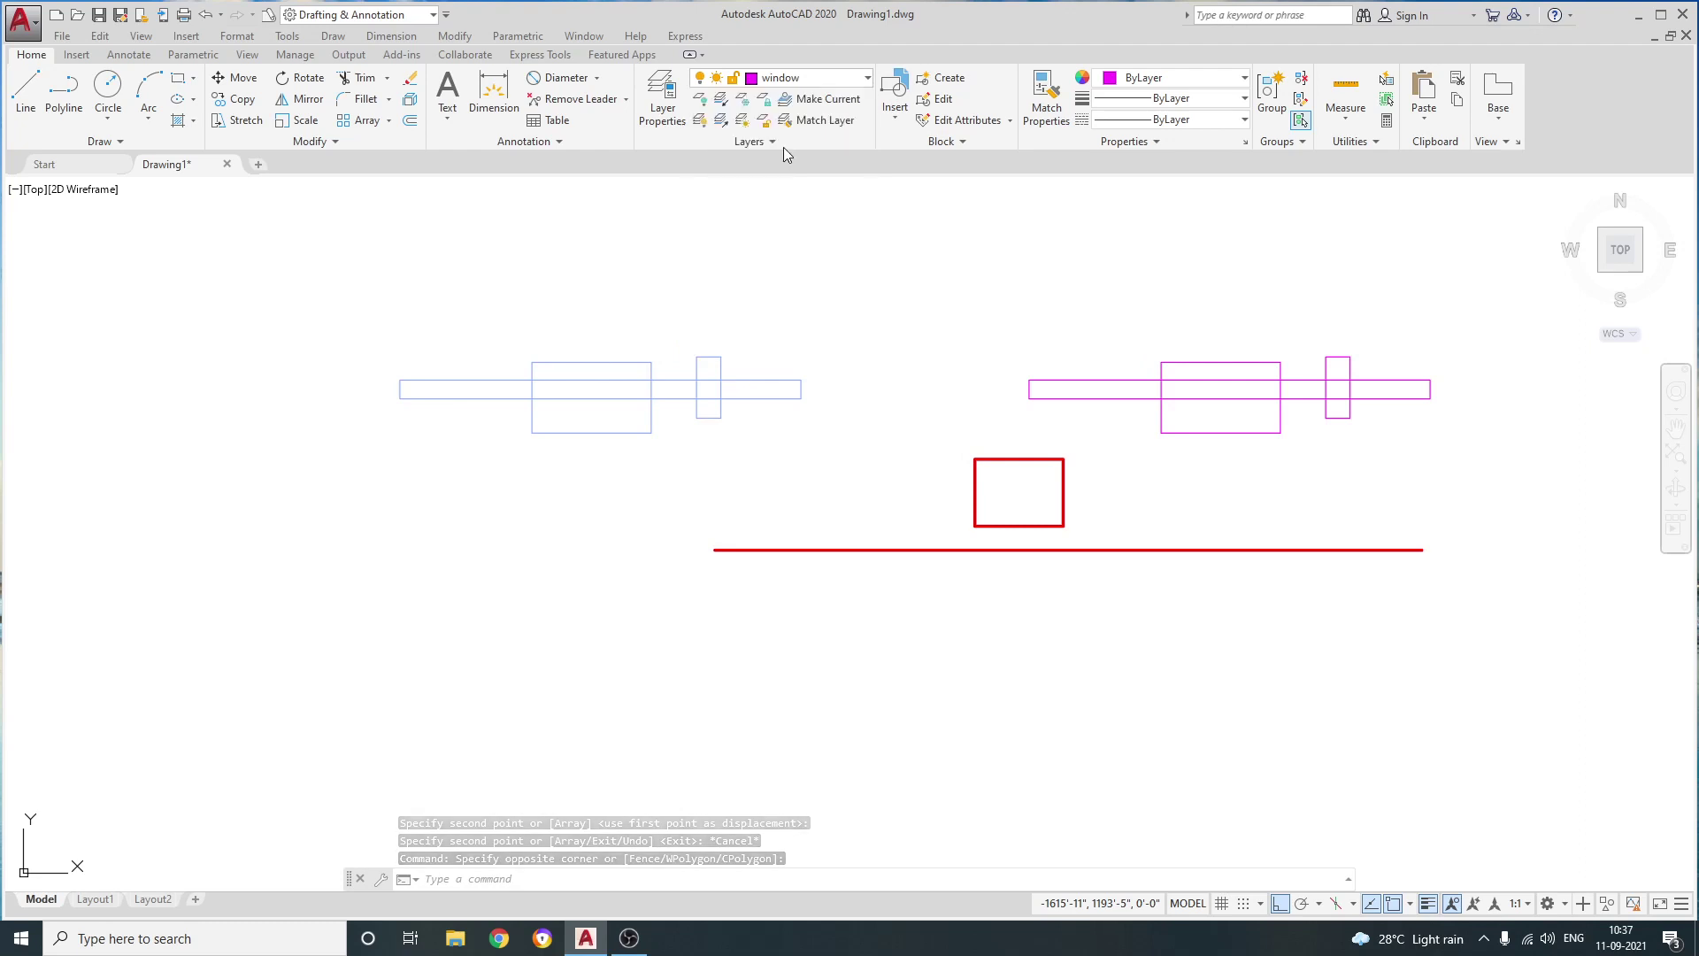
key("Escape")
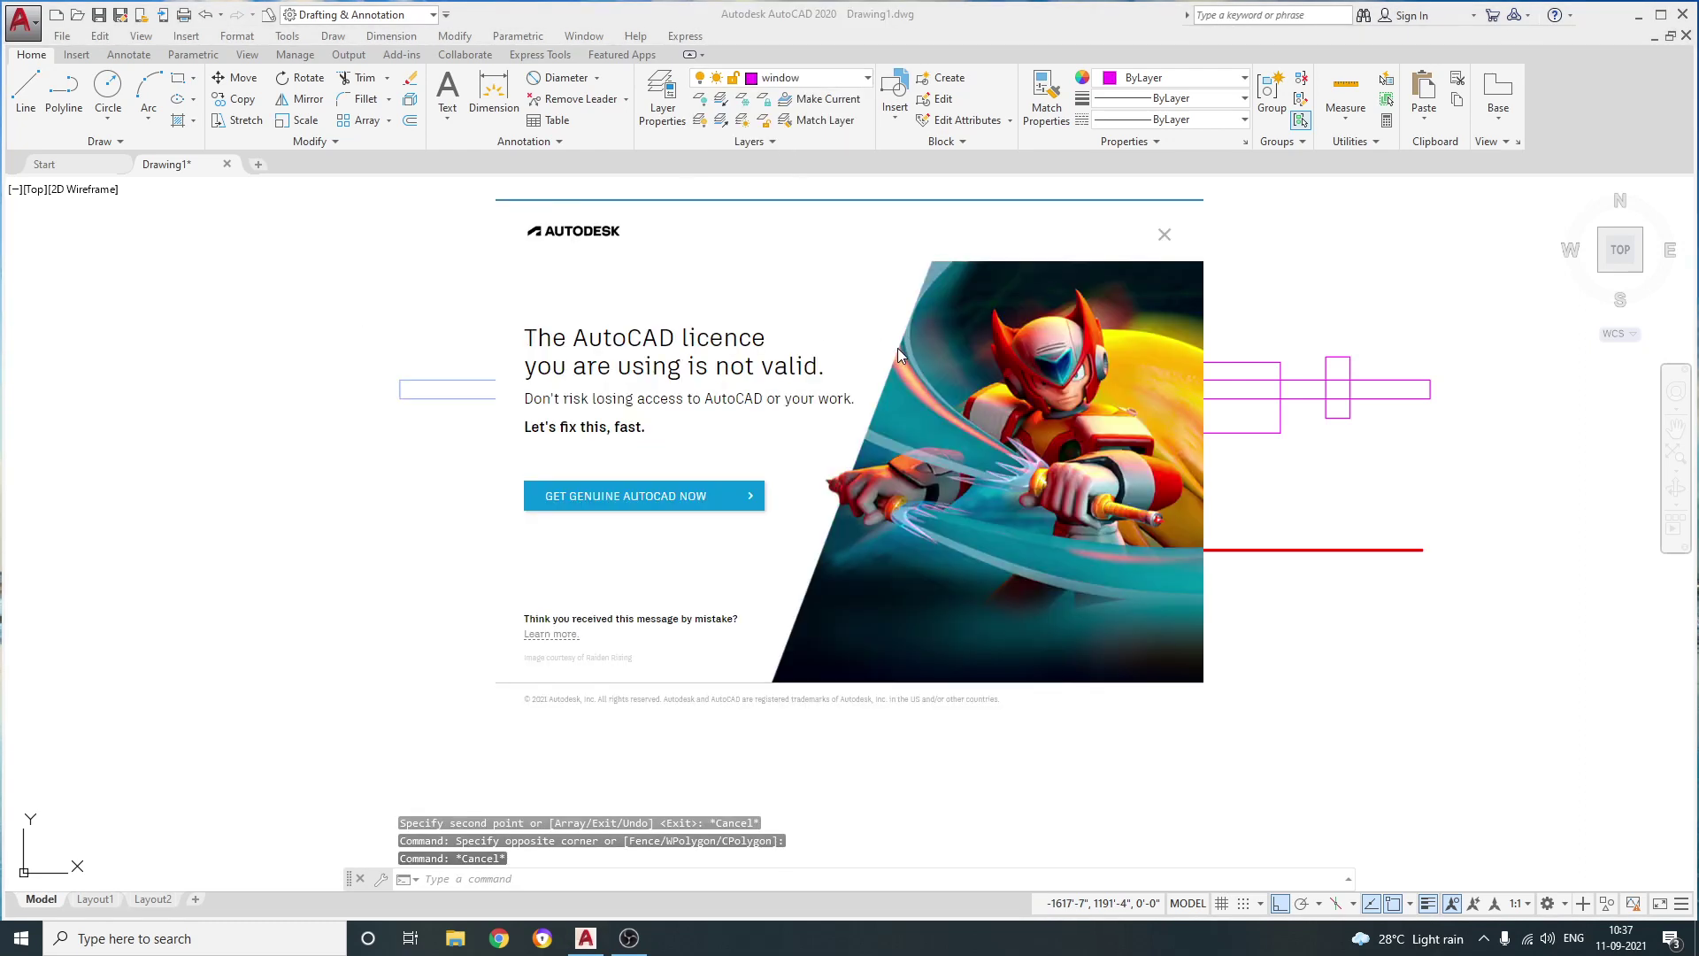
left_click(1165, 237)
key("Escape")
scroll(808, 353, "down", 4)
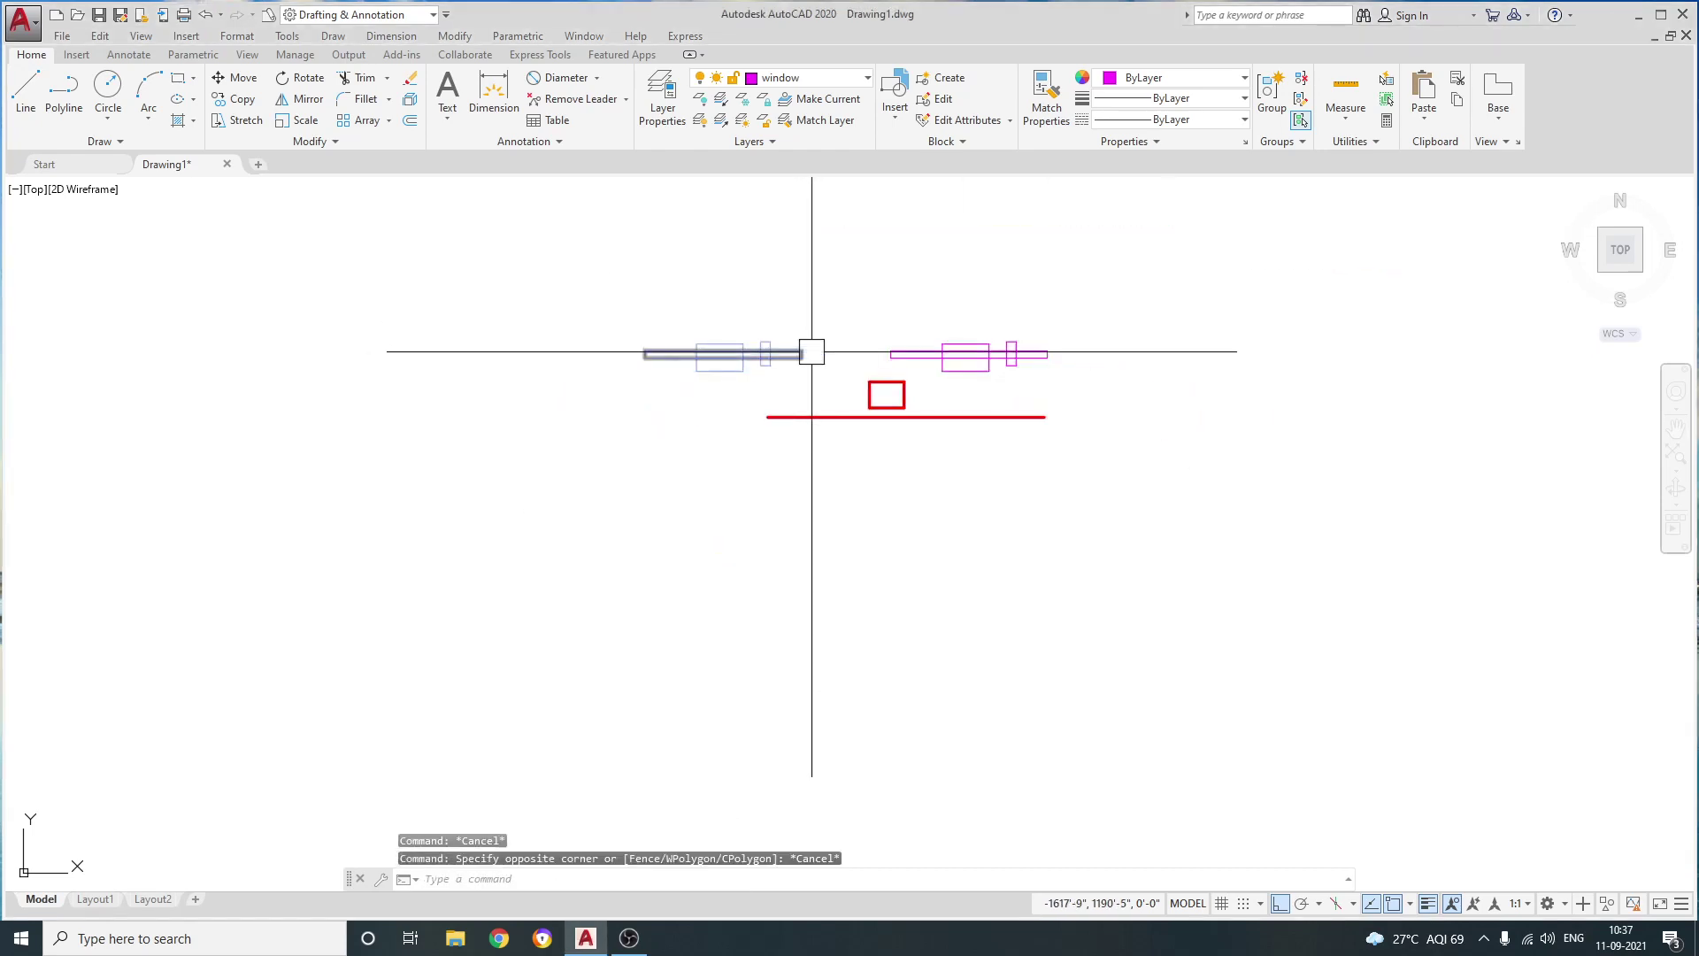
scroll(888, 341, "up", 4)
scroll(778, 398, "down", 2)
scroll(835, 381, "up", 2)
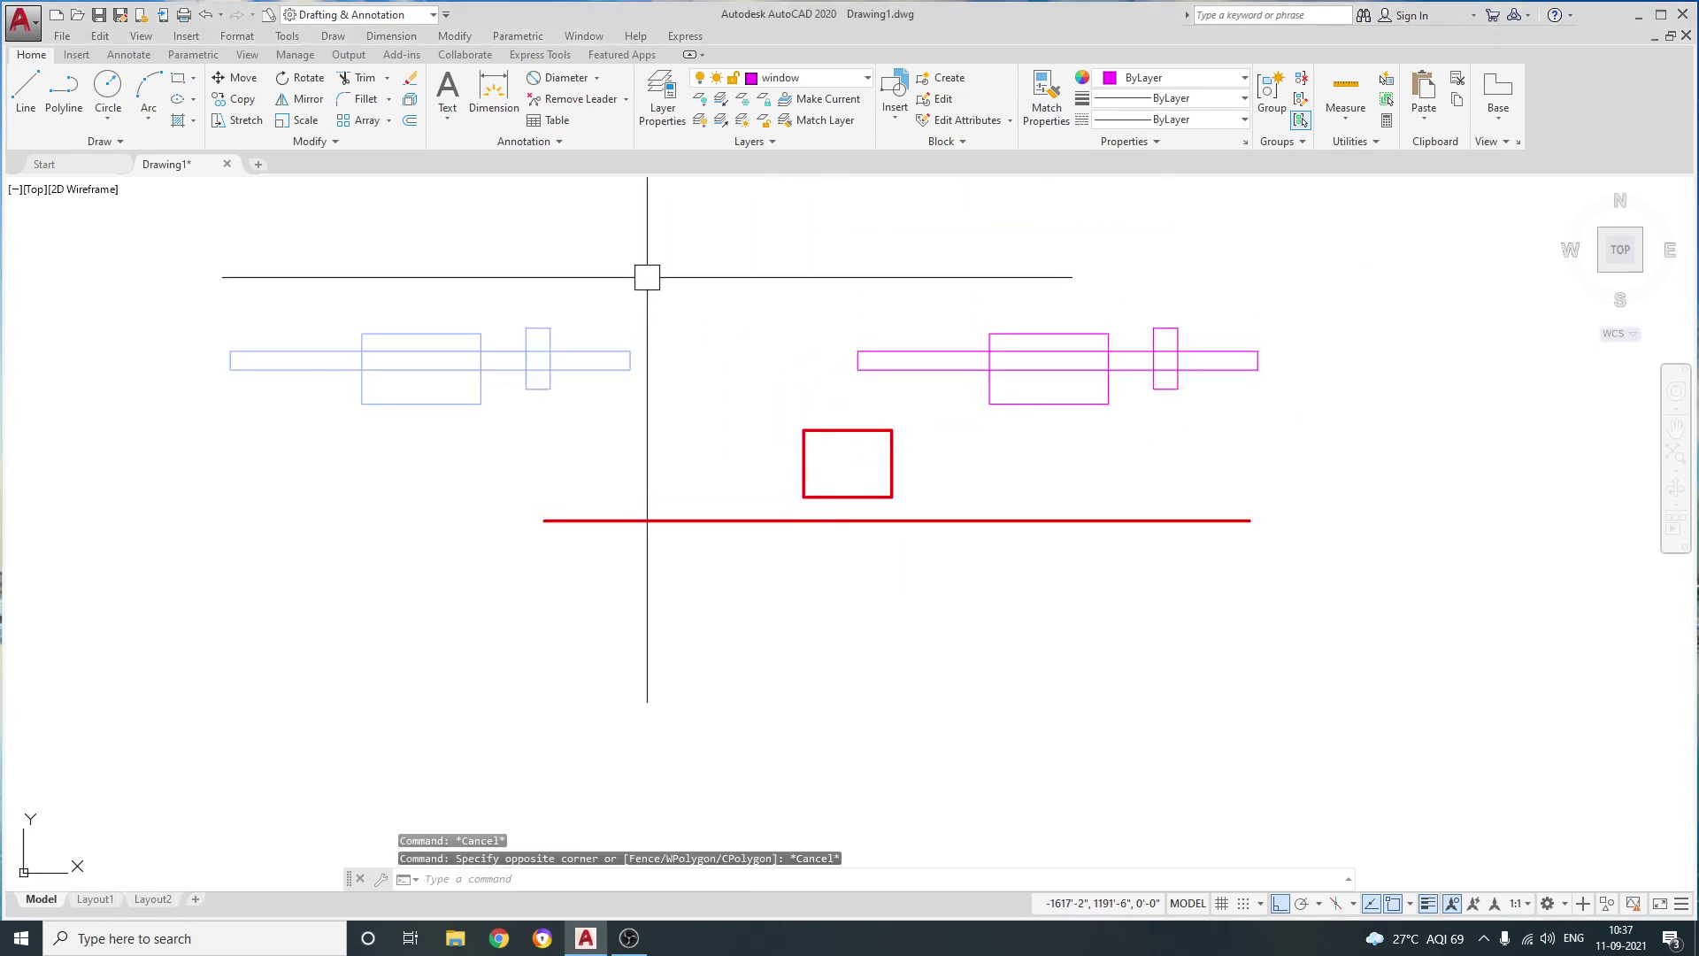
left_click(927, 633)
left_click(809, 495)
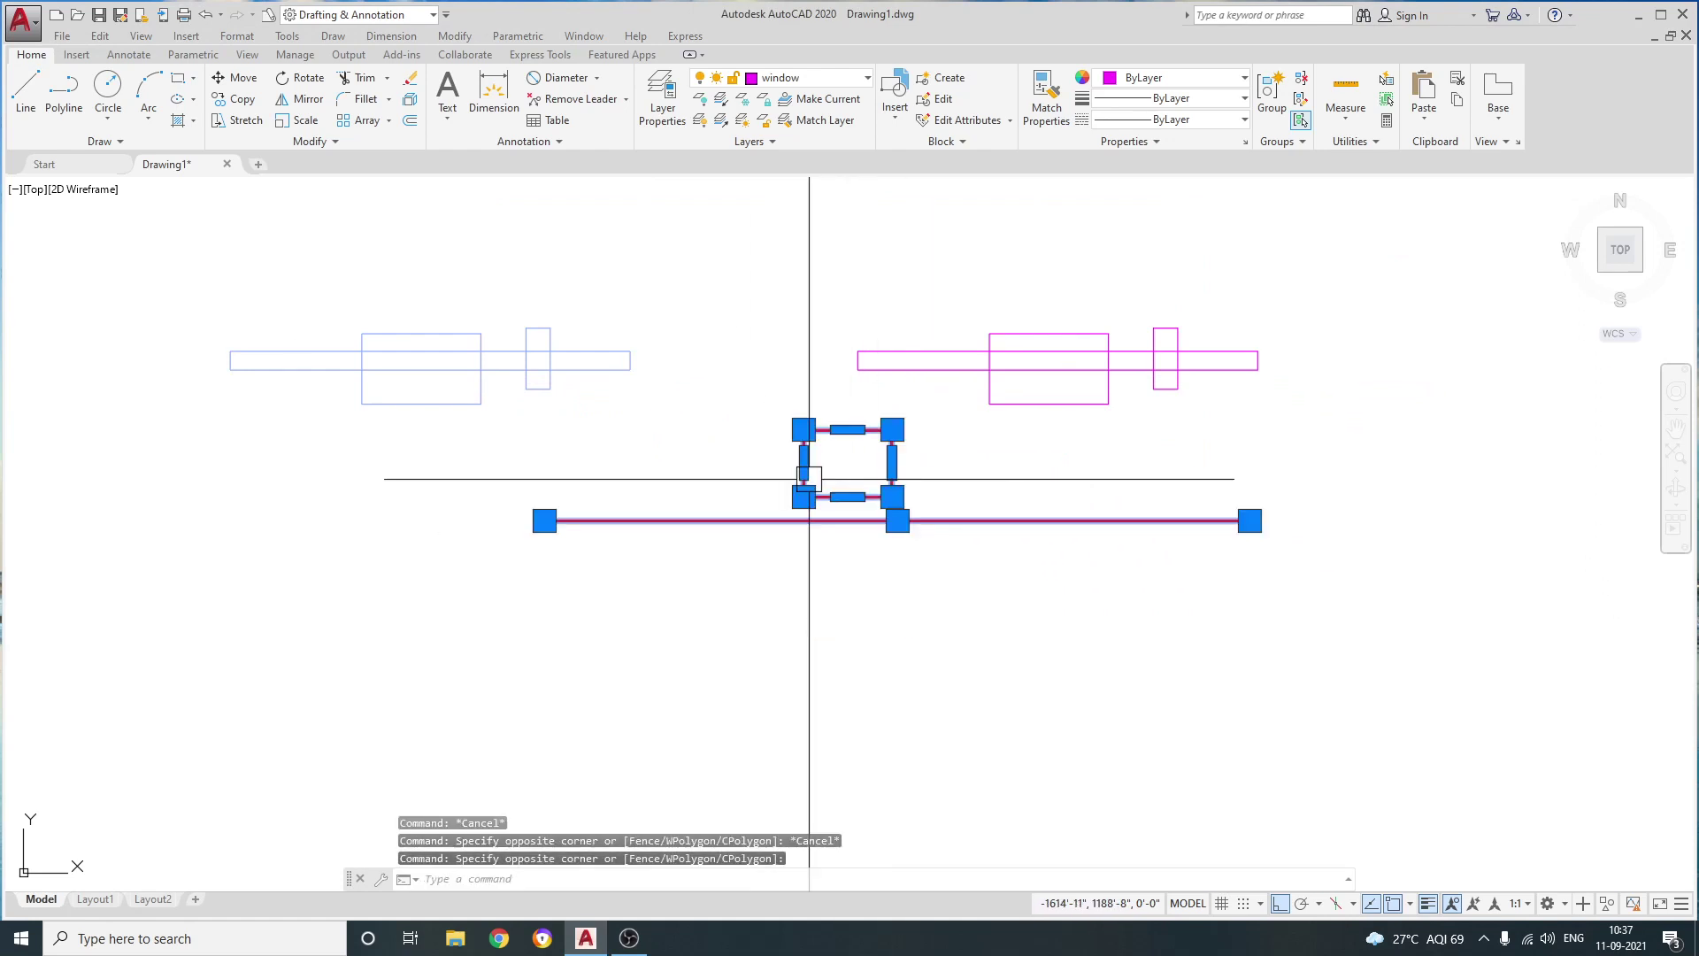
left_click(848, 611)
left_click(779, 455)
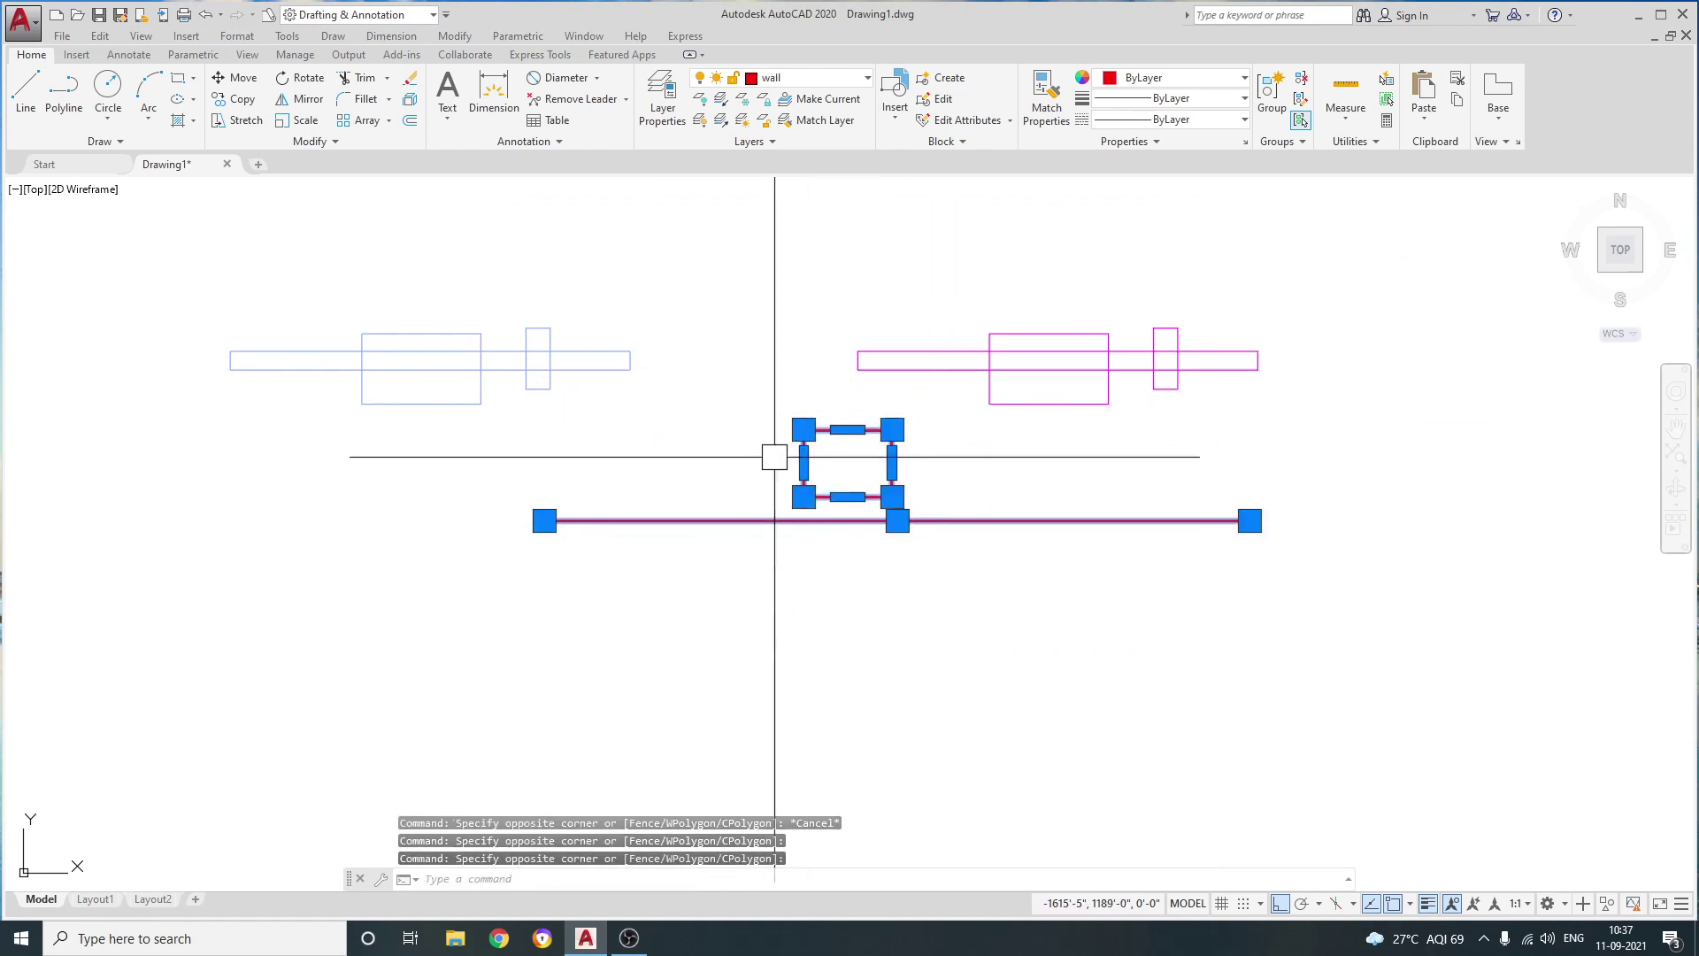
left_click(815, 86)
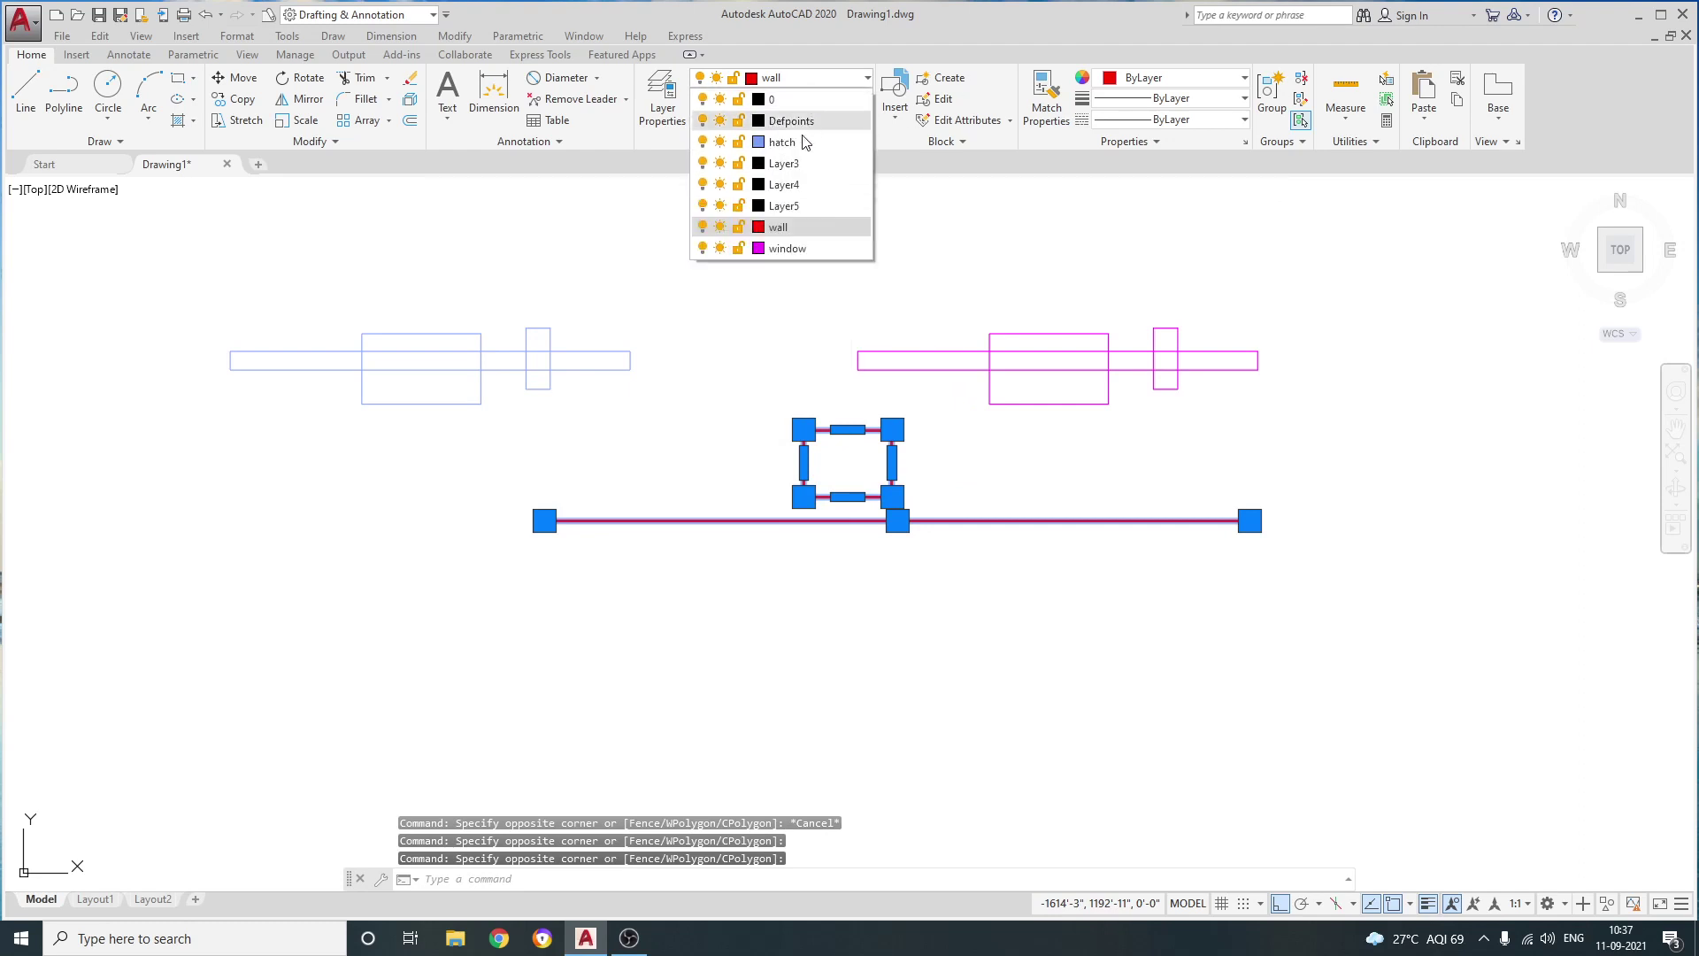
left_click(771, 248)
left_click(808, 79)
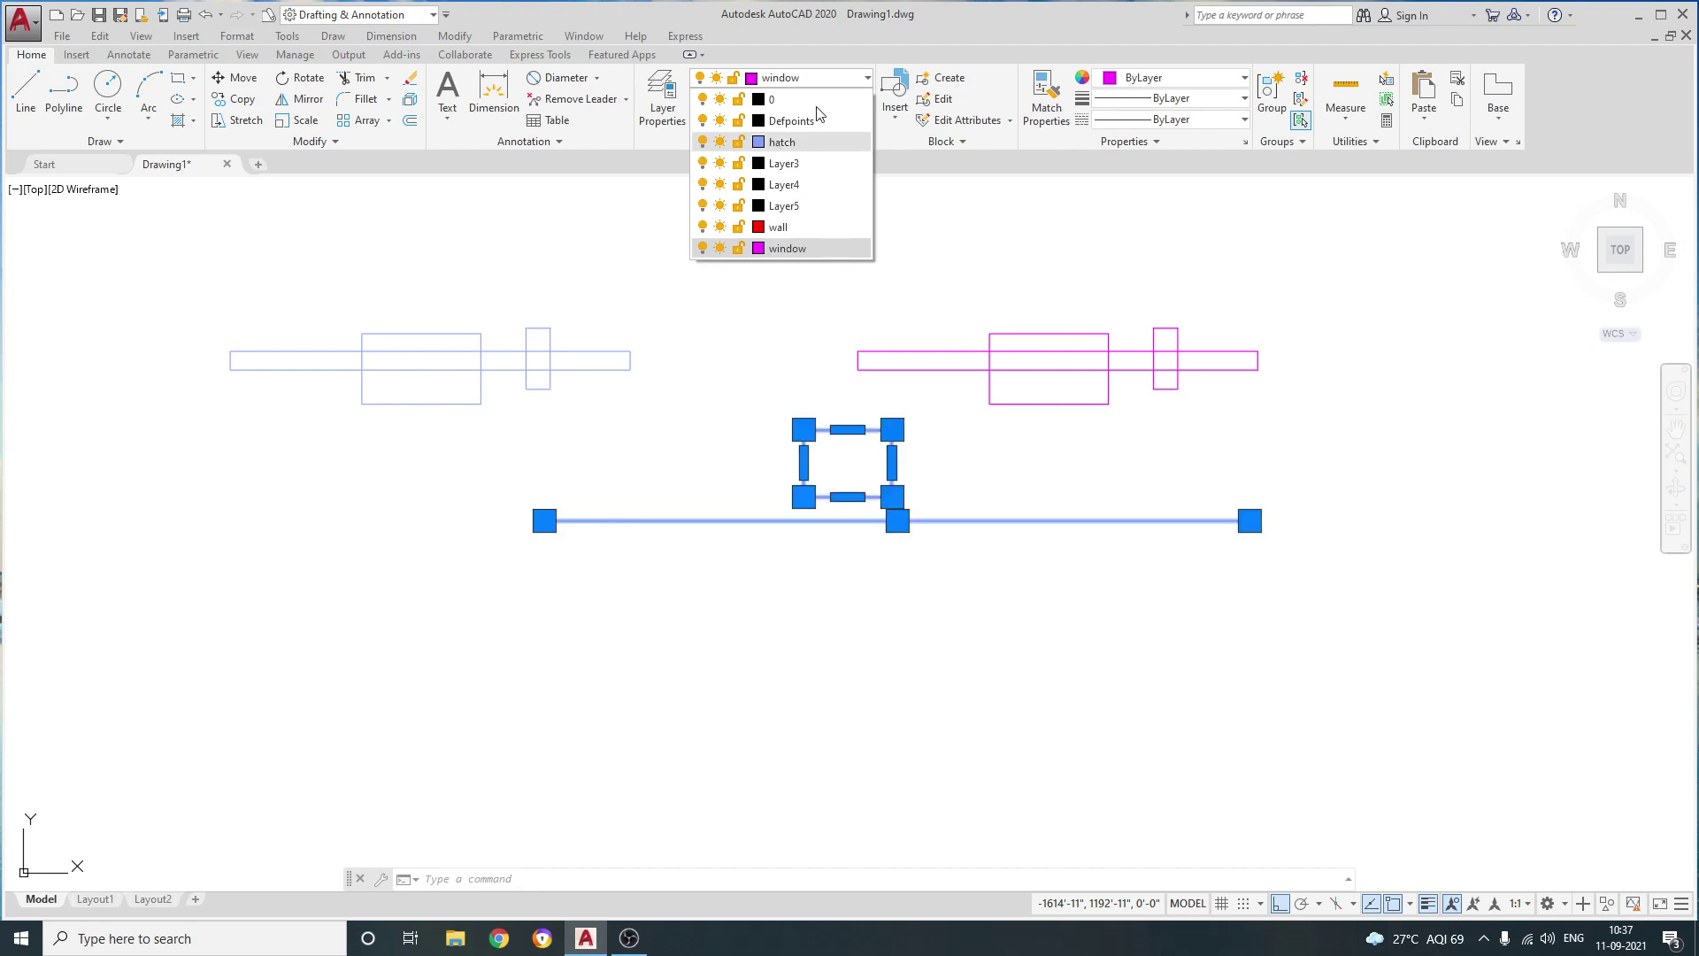
left_click(788, 261)
left_click(823, 78)
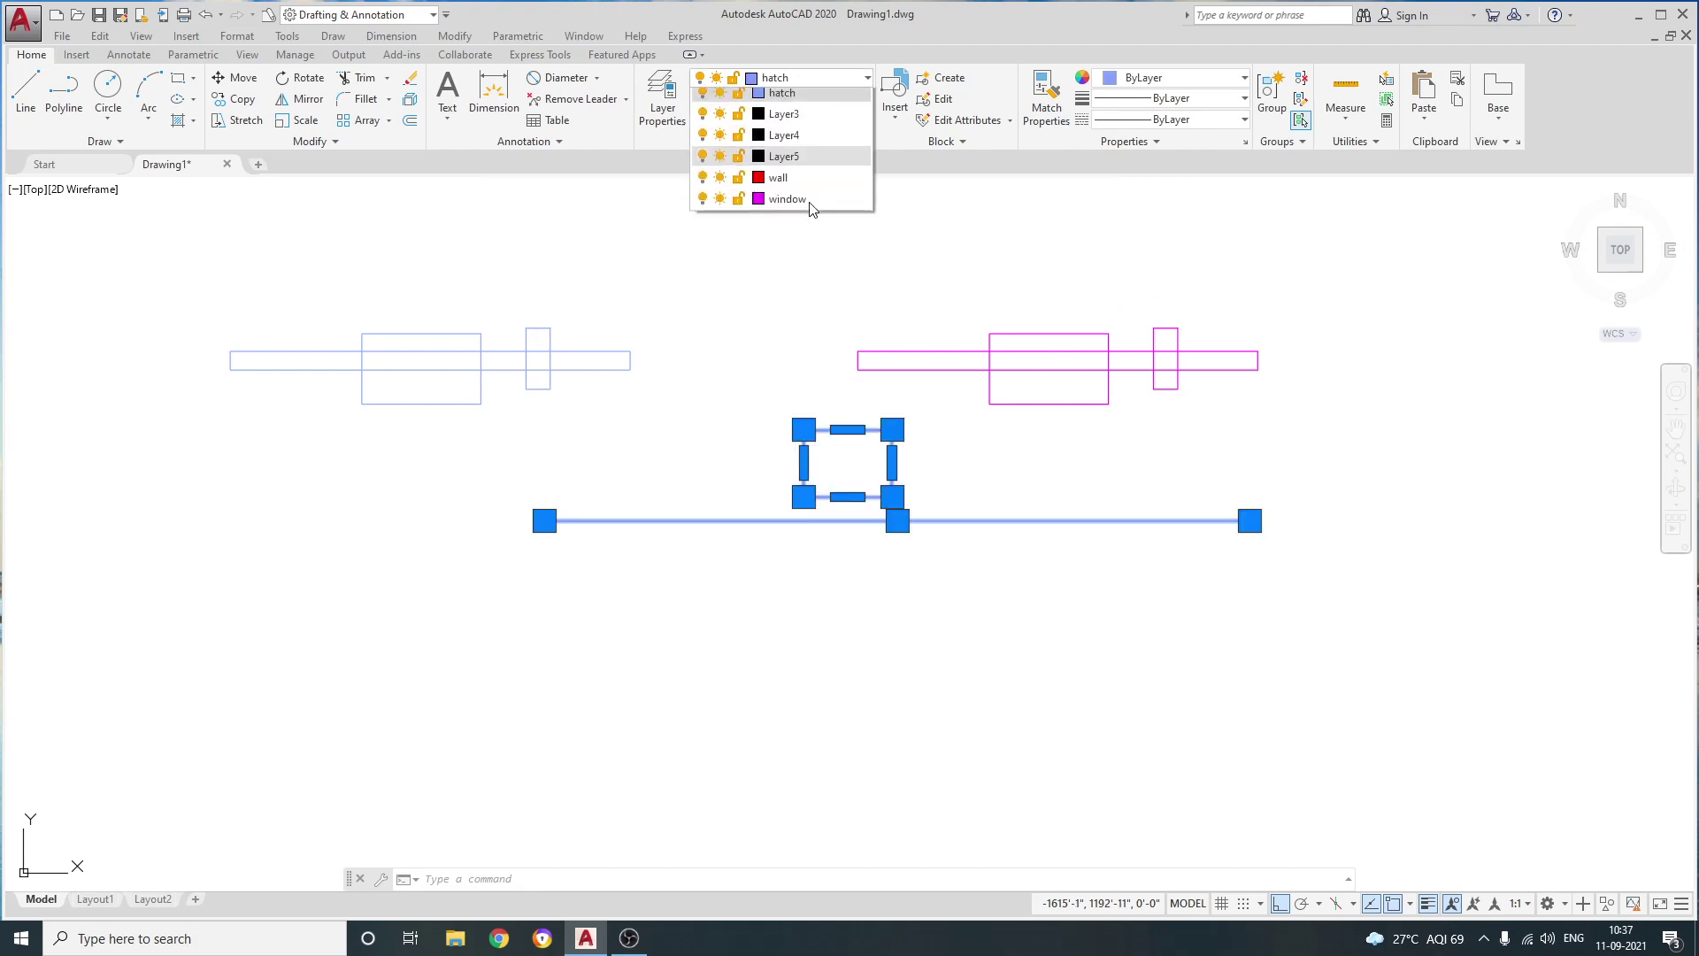
left_click(787, 229)
left_click(850, 486)
key("Escape")
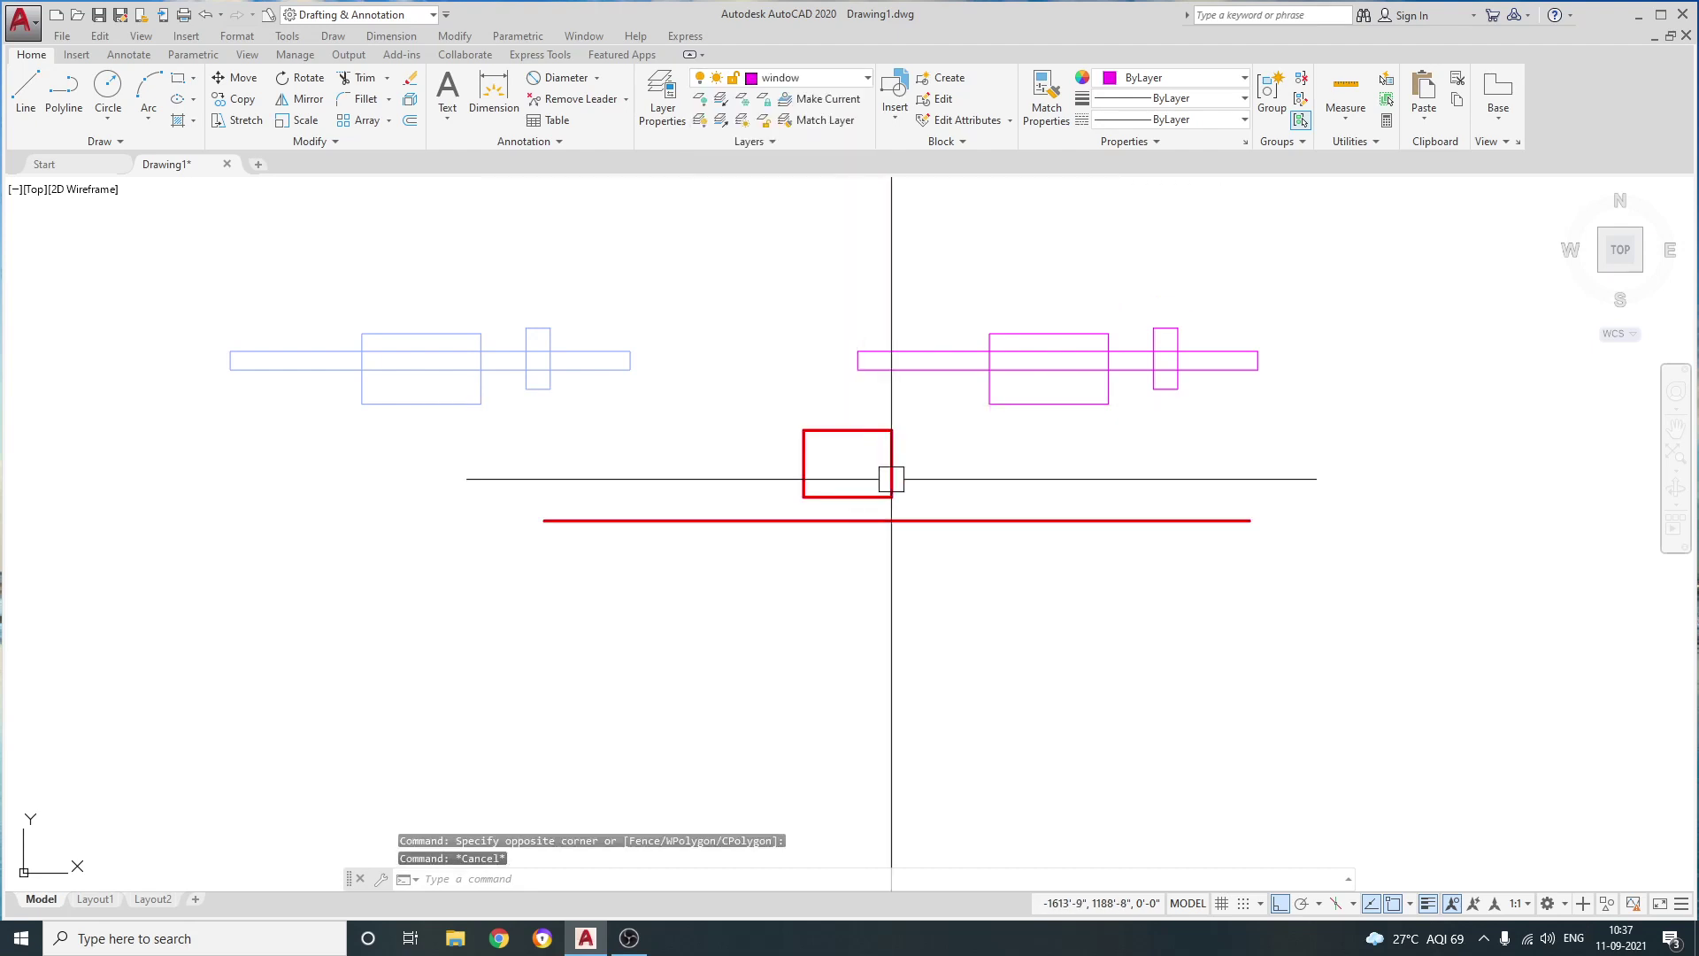
middle_click_drag(894, 461, 1059, 526)
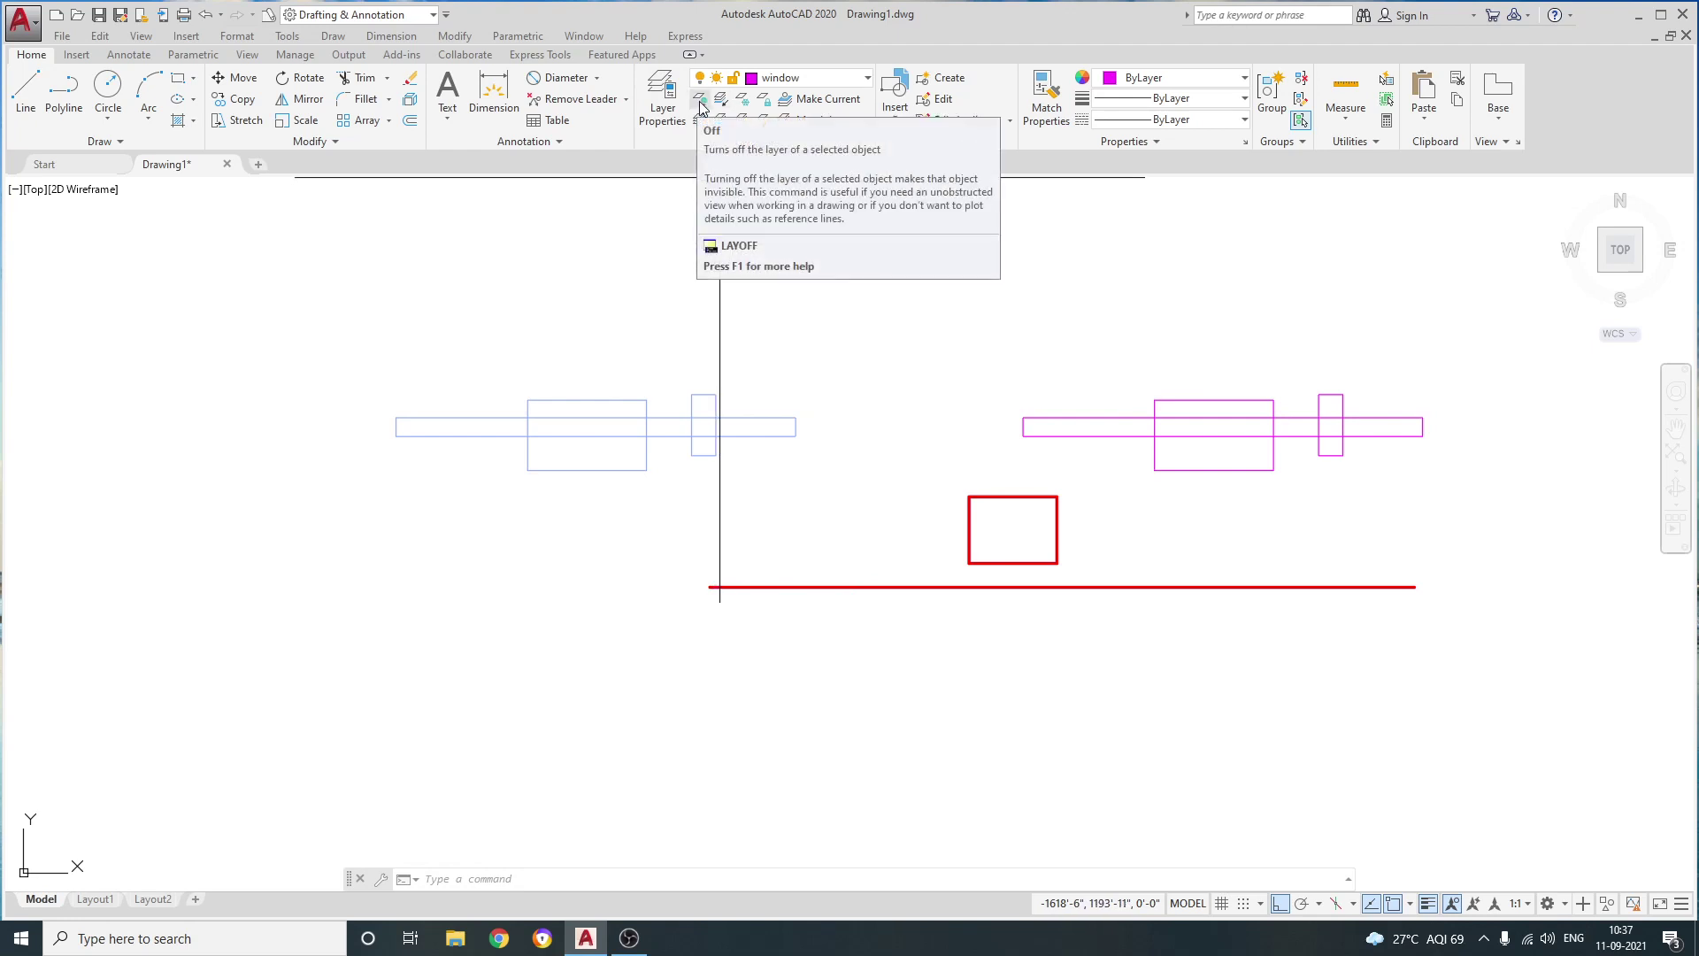
left_click(700, 104)
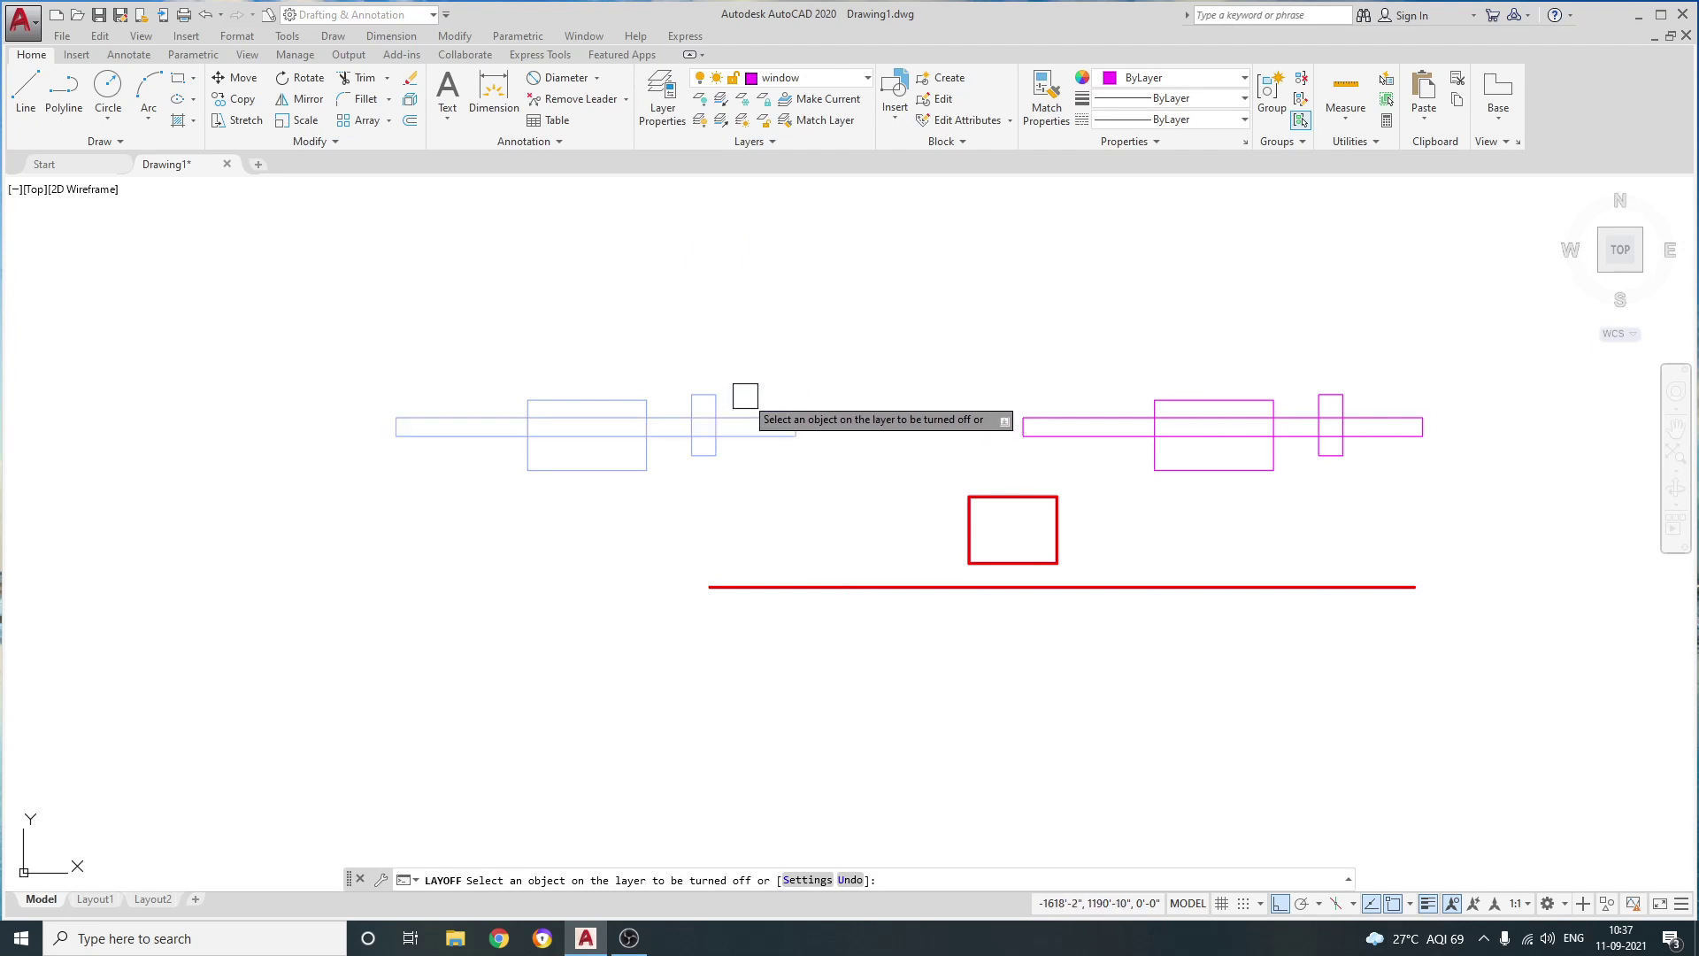
left_click(617, 402)
scroll(619, 401, "down", 2)
key("Escape")
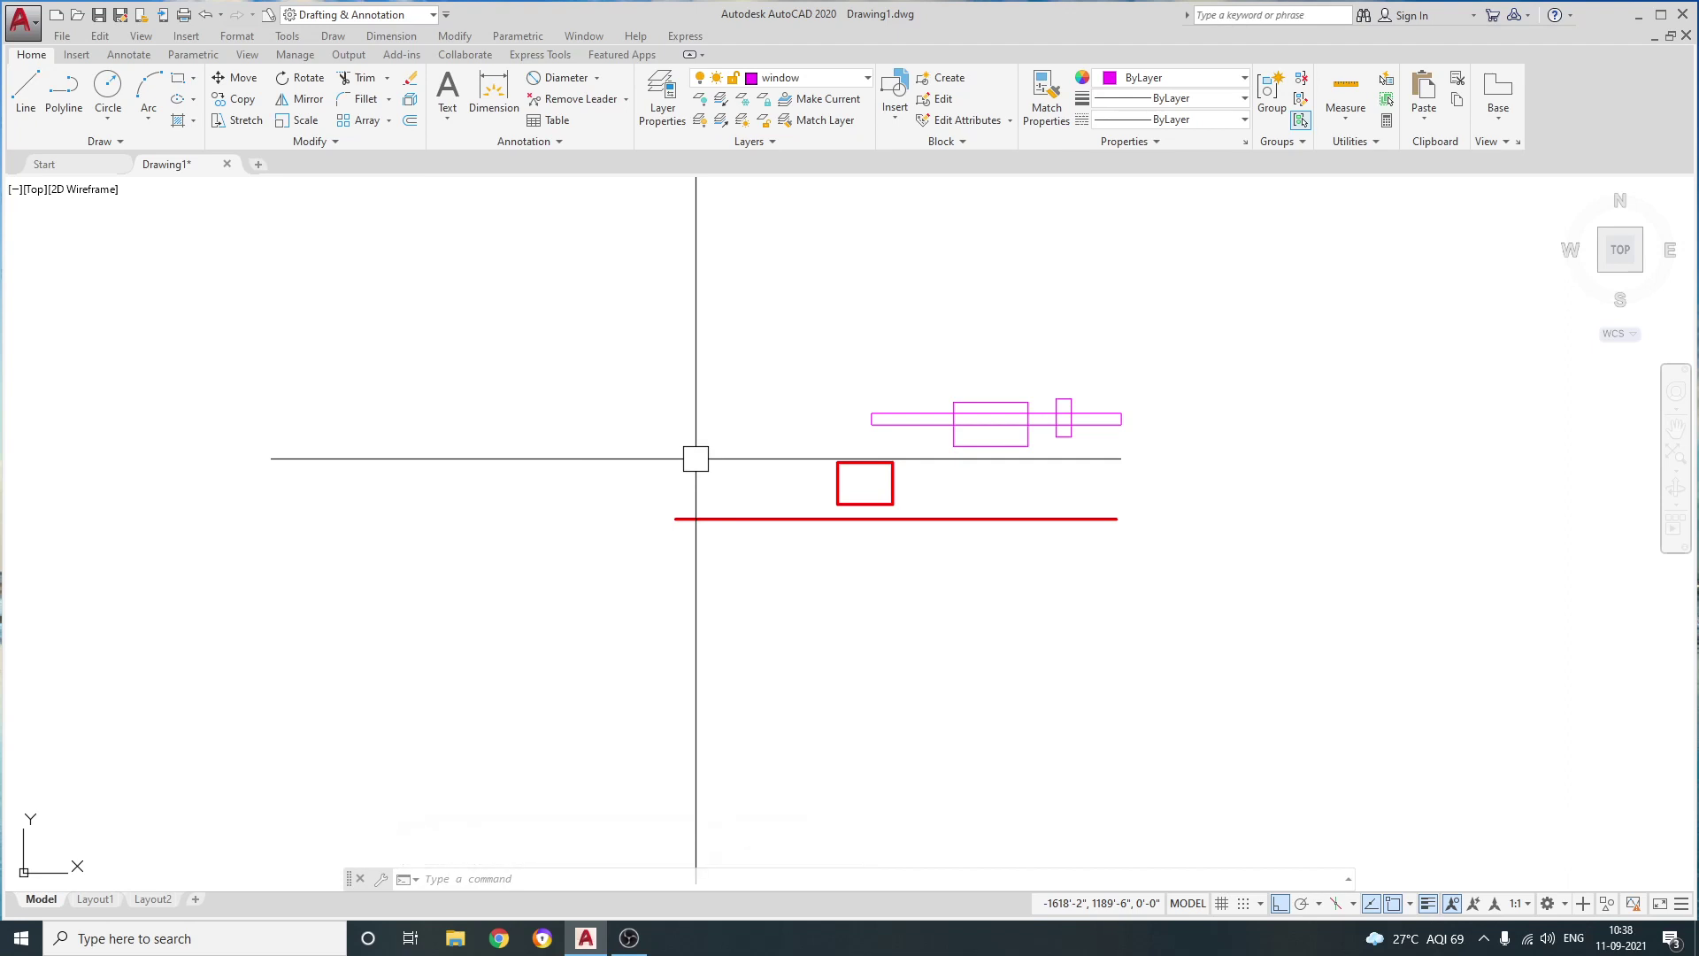
left_click(704, 122)
scroll(665, 464, "up", 2)
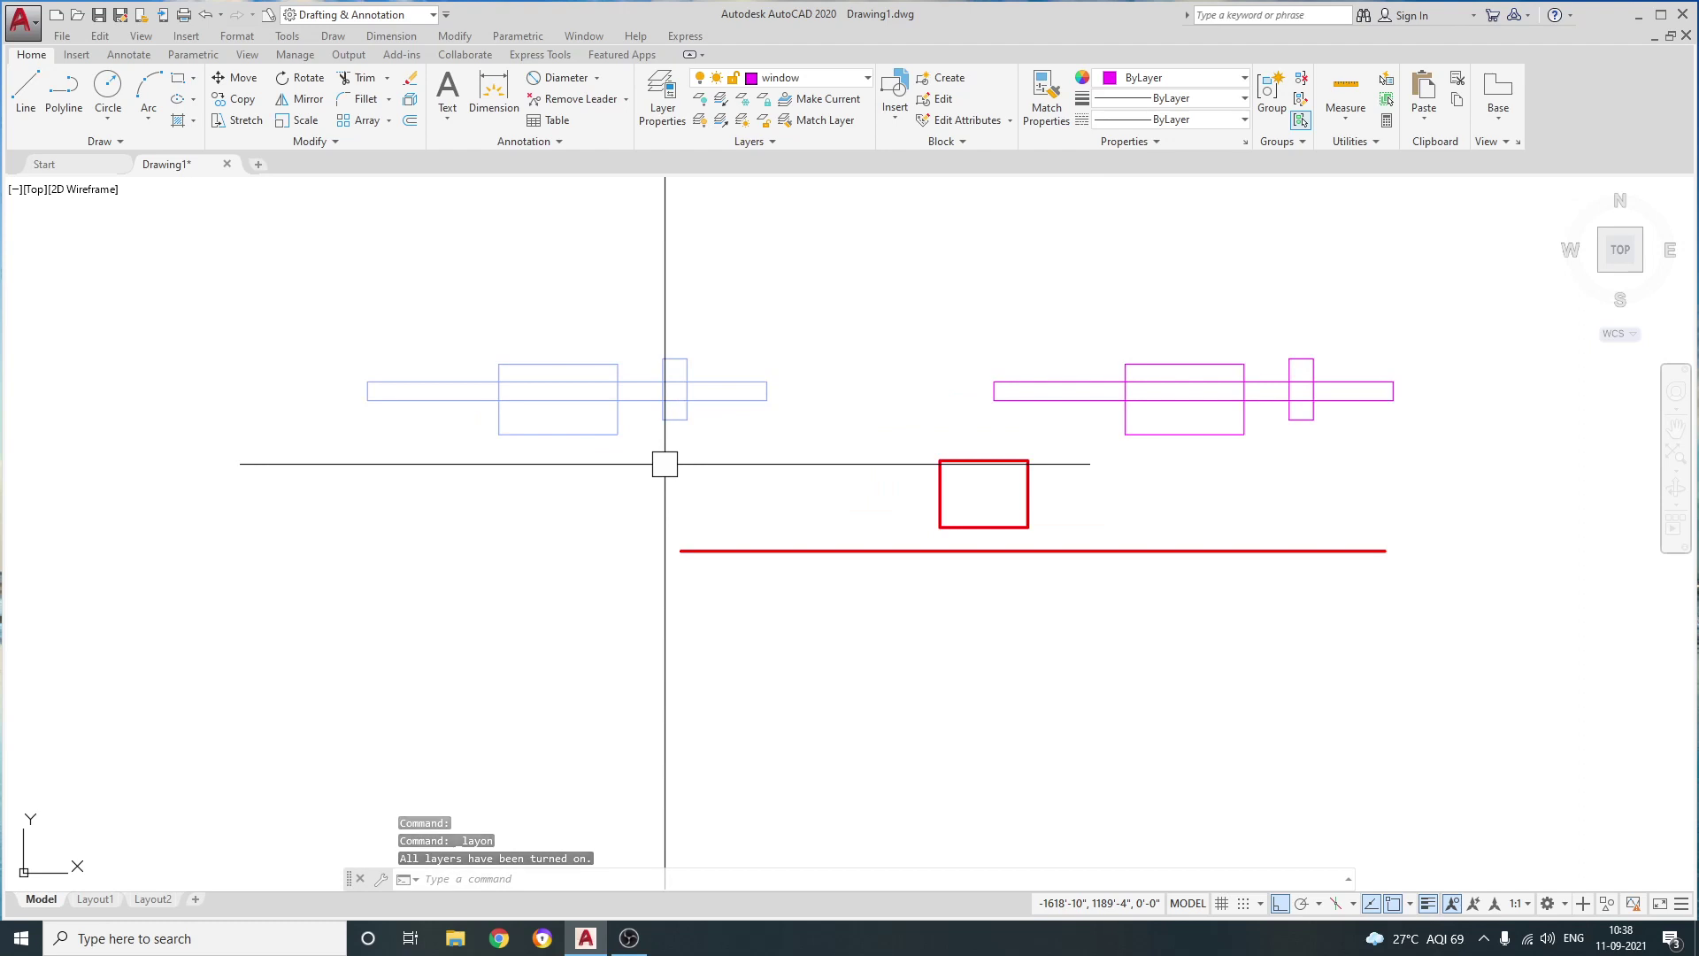
Isolate the hatch layer by picking the long blue rectangle.
left_click(721, 99)
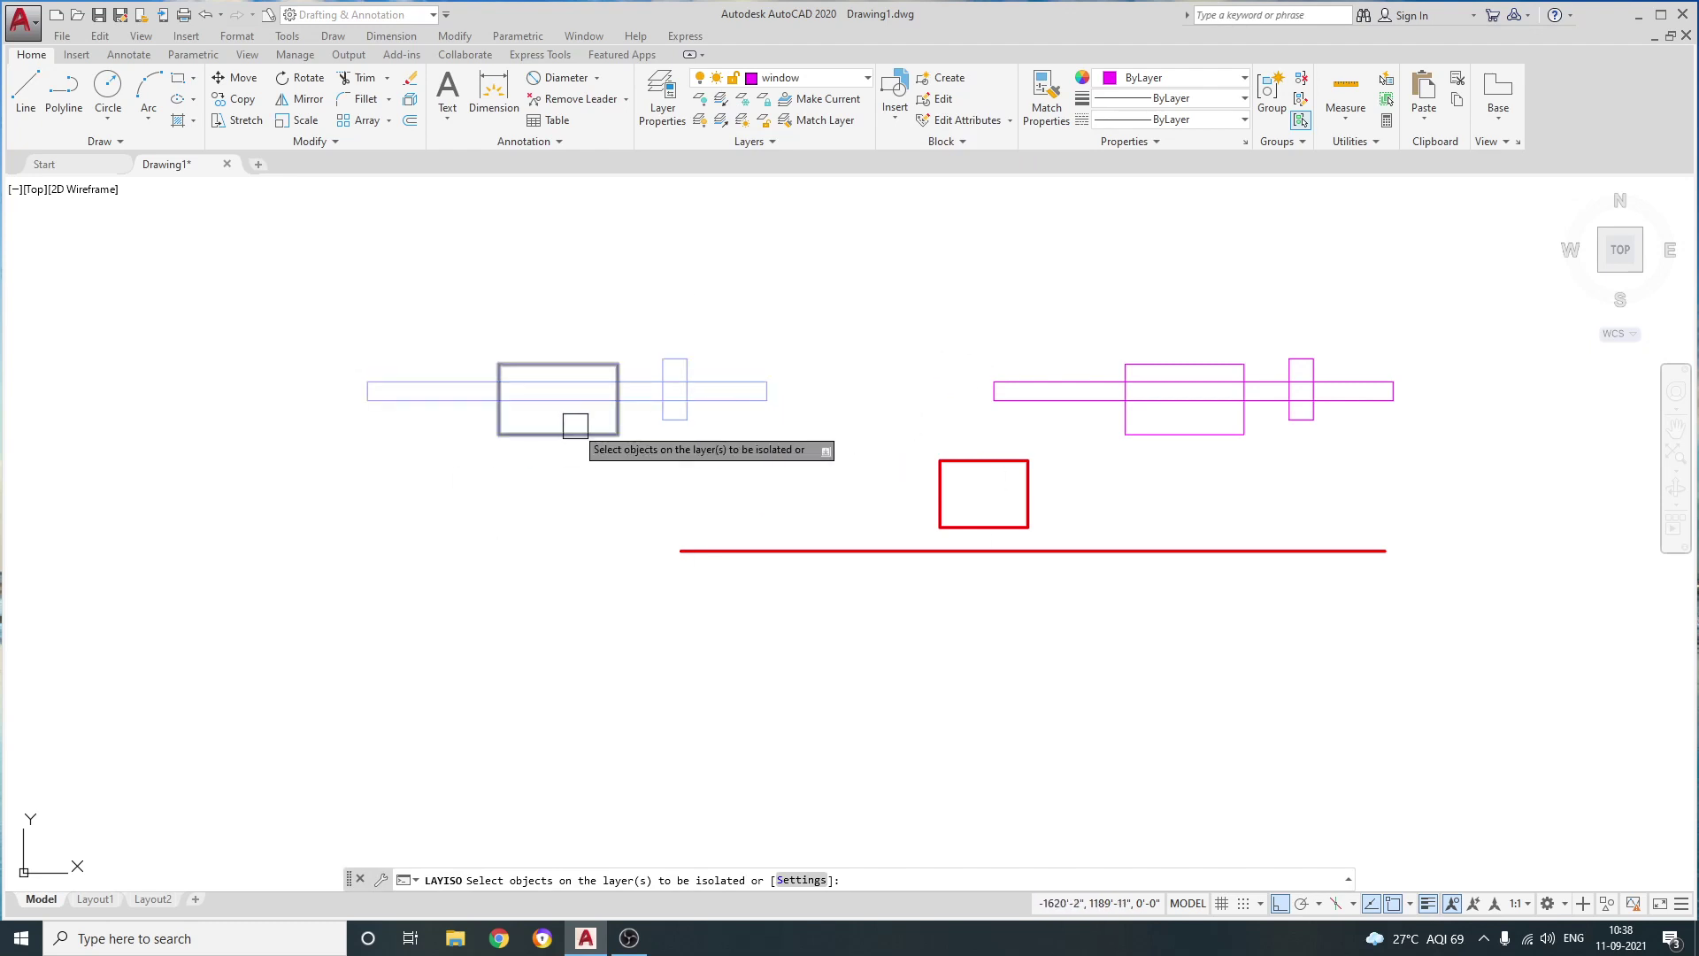
left_click(744, 395)
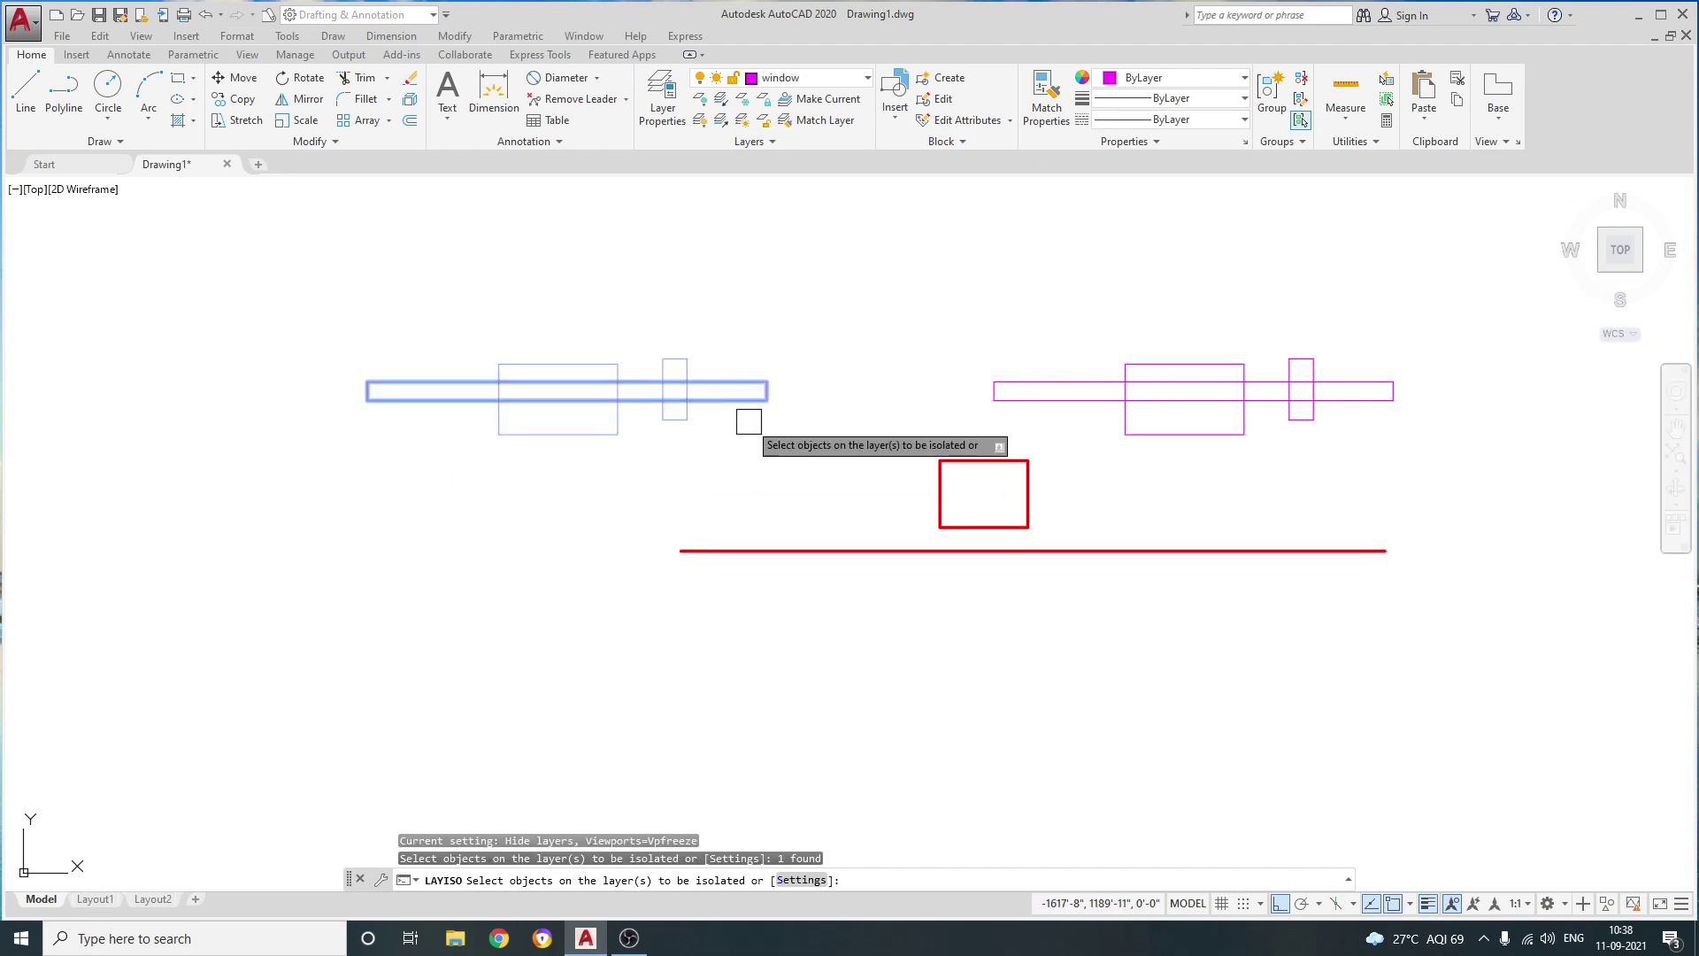
key("Return")
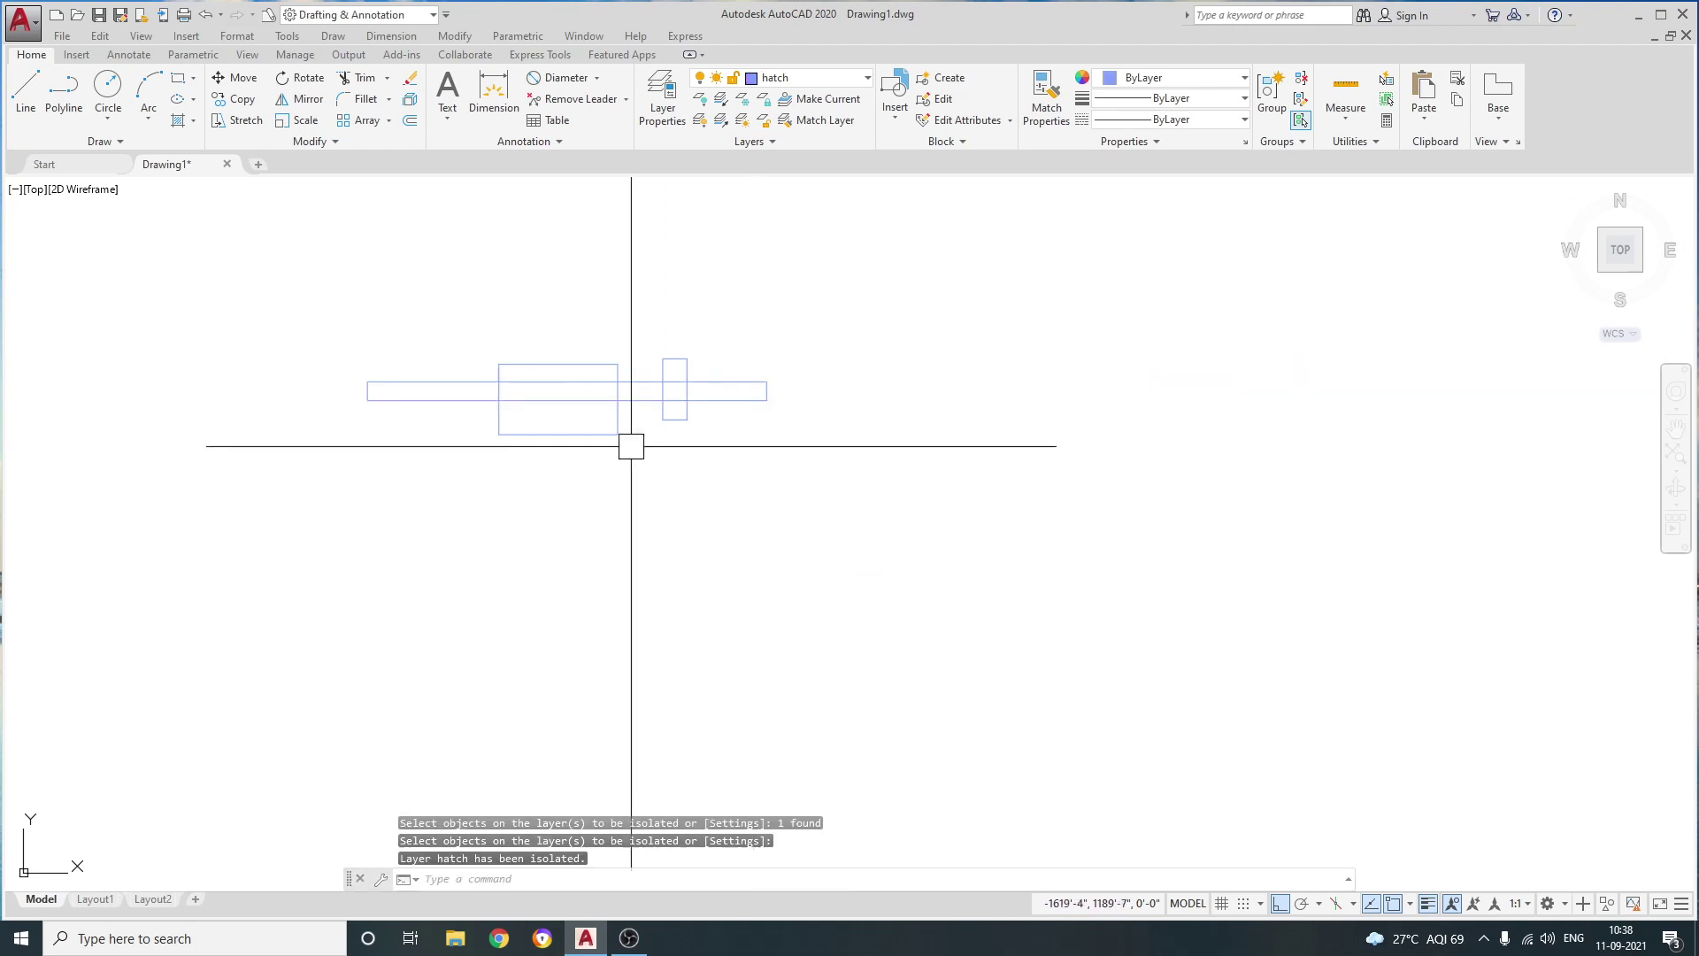
Select the remaining blue hatch shapes and zoom in and out to inspect them.
left_click(843, 491)
left_click(436, 341)
key("Escape")
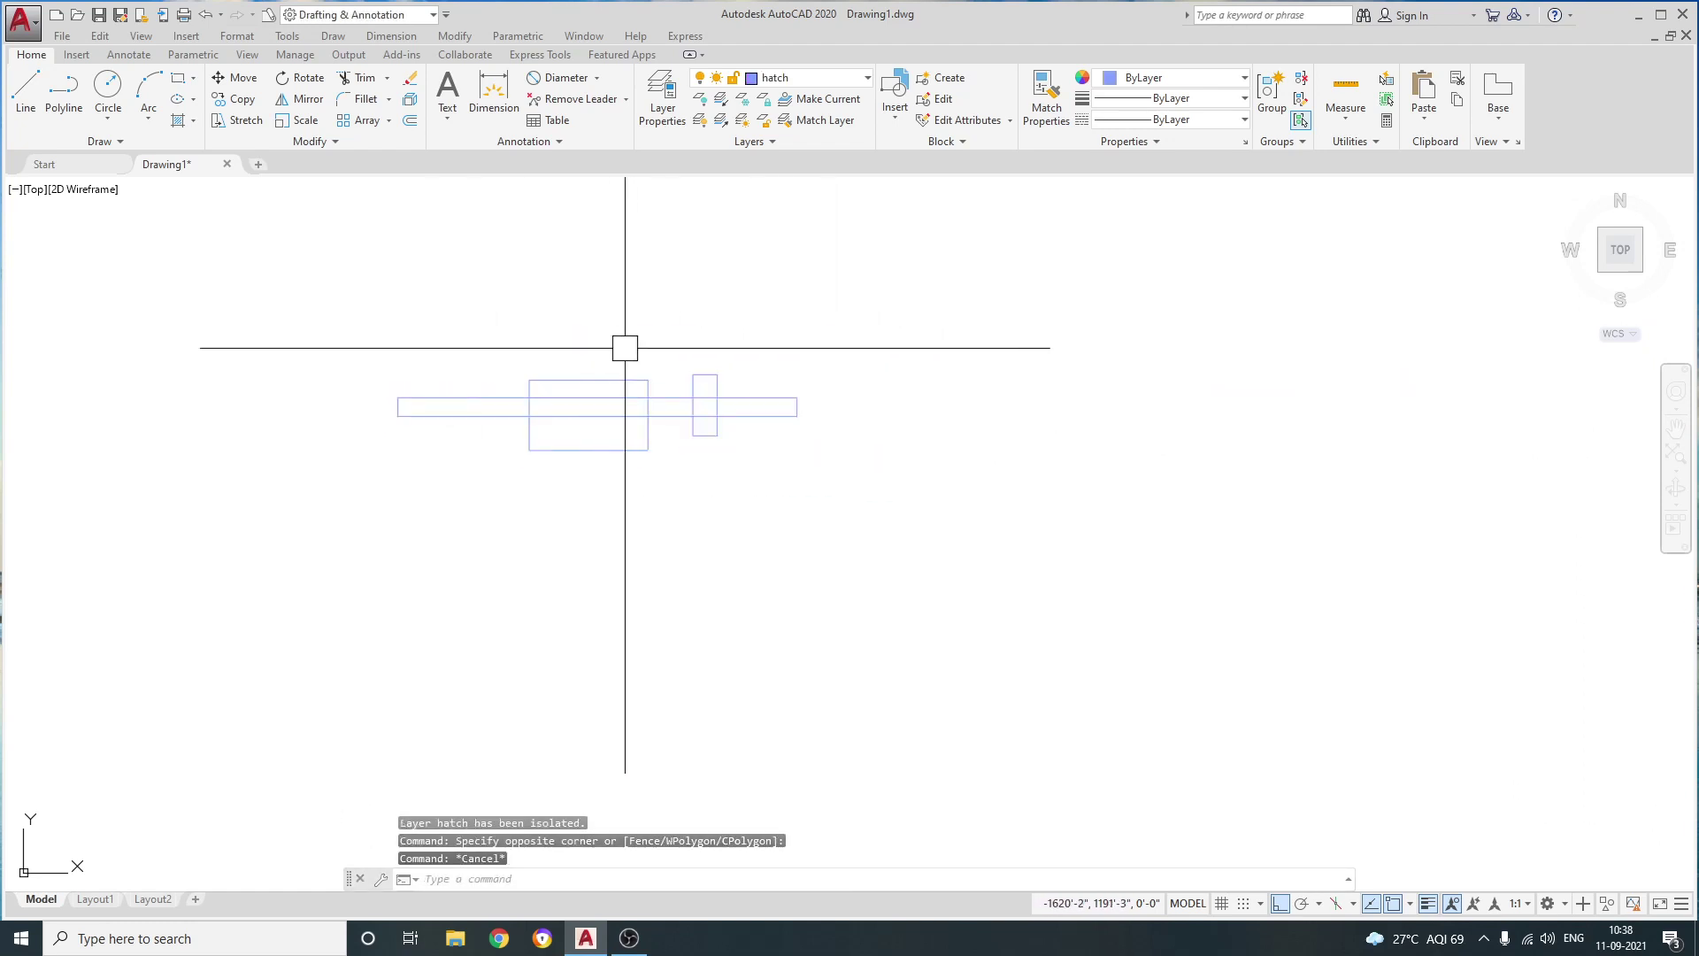
left_click(911, 322)
left_click(390, 512)
key("Escape")
scroll(611, 463, "up", 2)
scroll(569, 401, "down", 2)
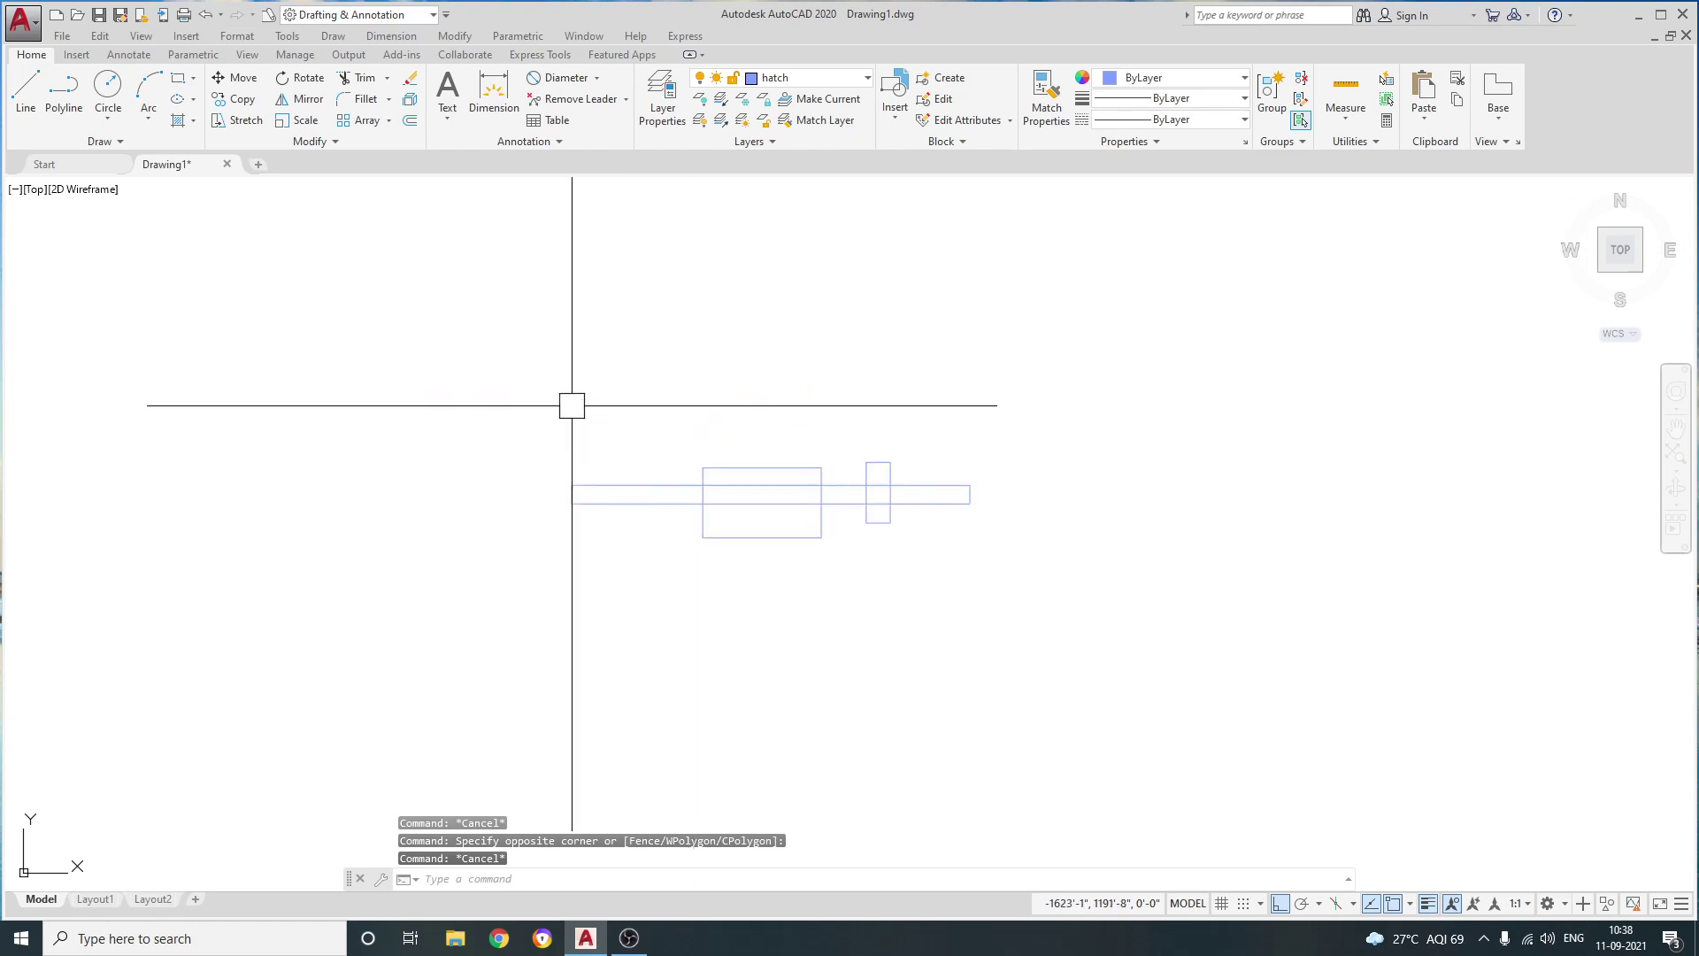
scroll(742, 515, "up", 3)
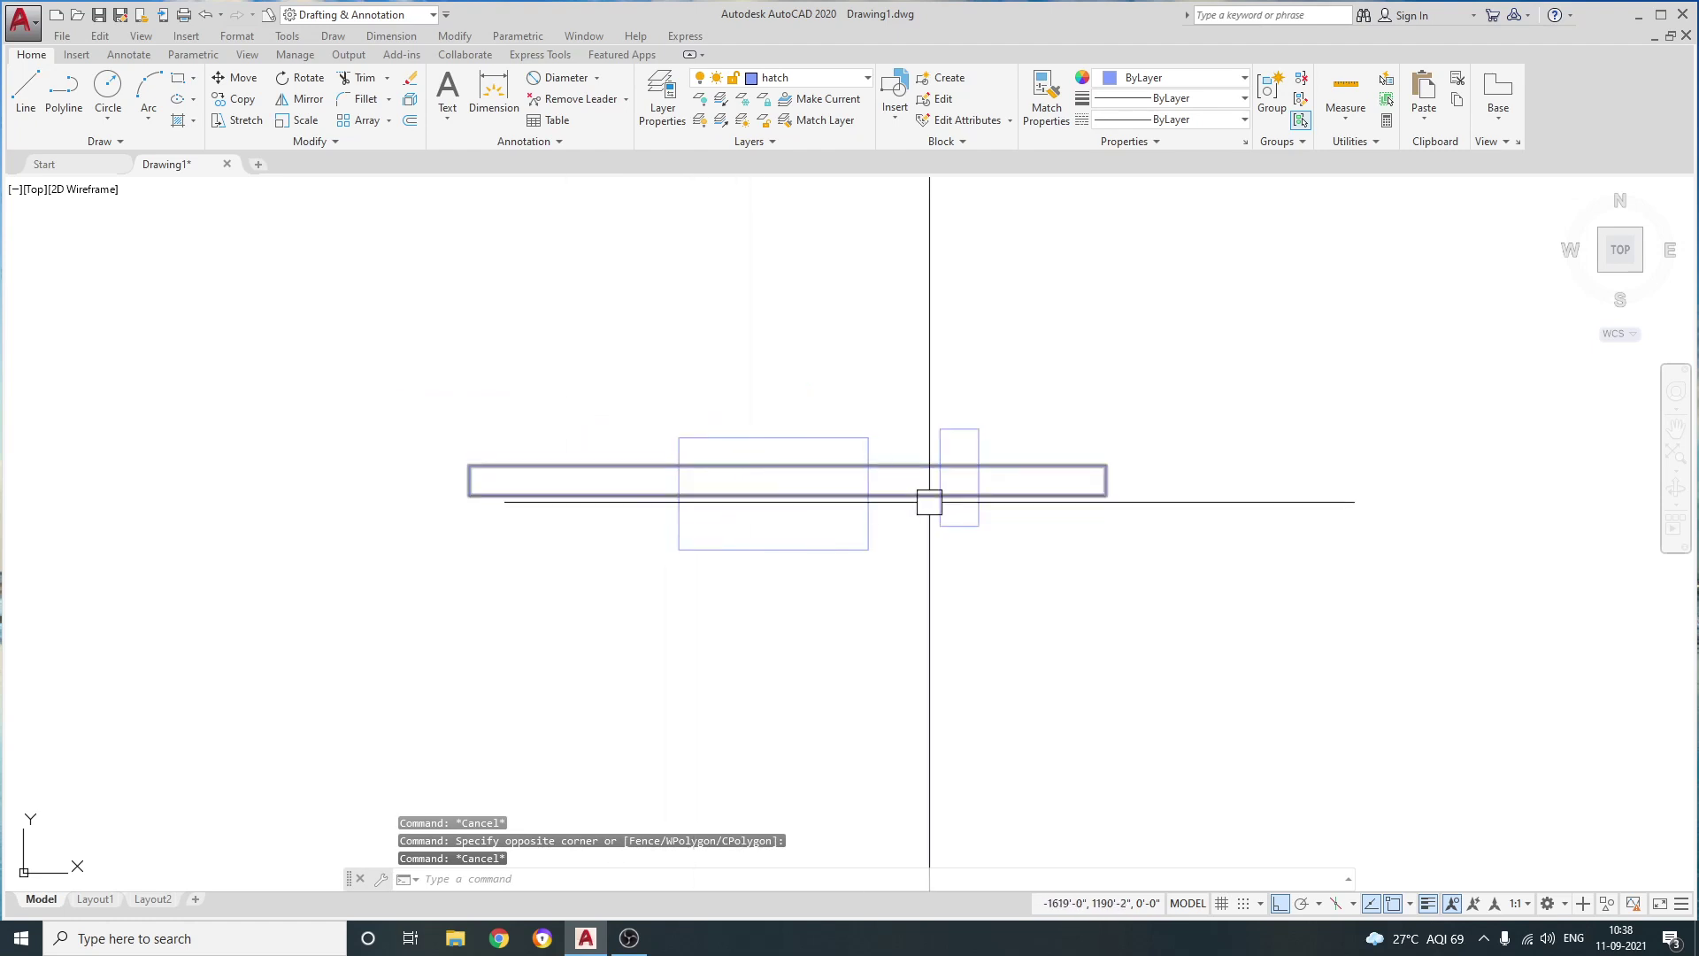
scroll(736, 418, "down", 2)
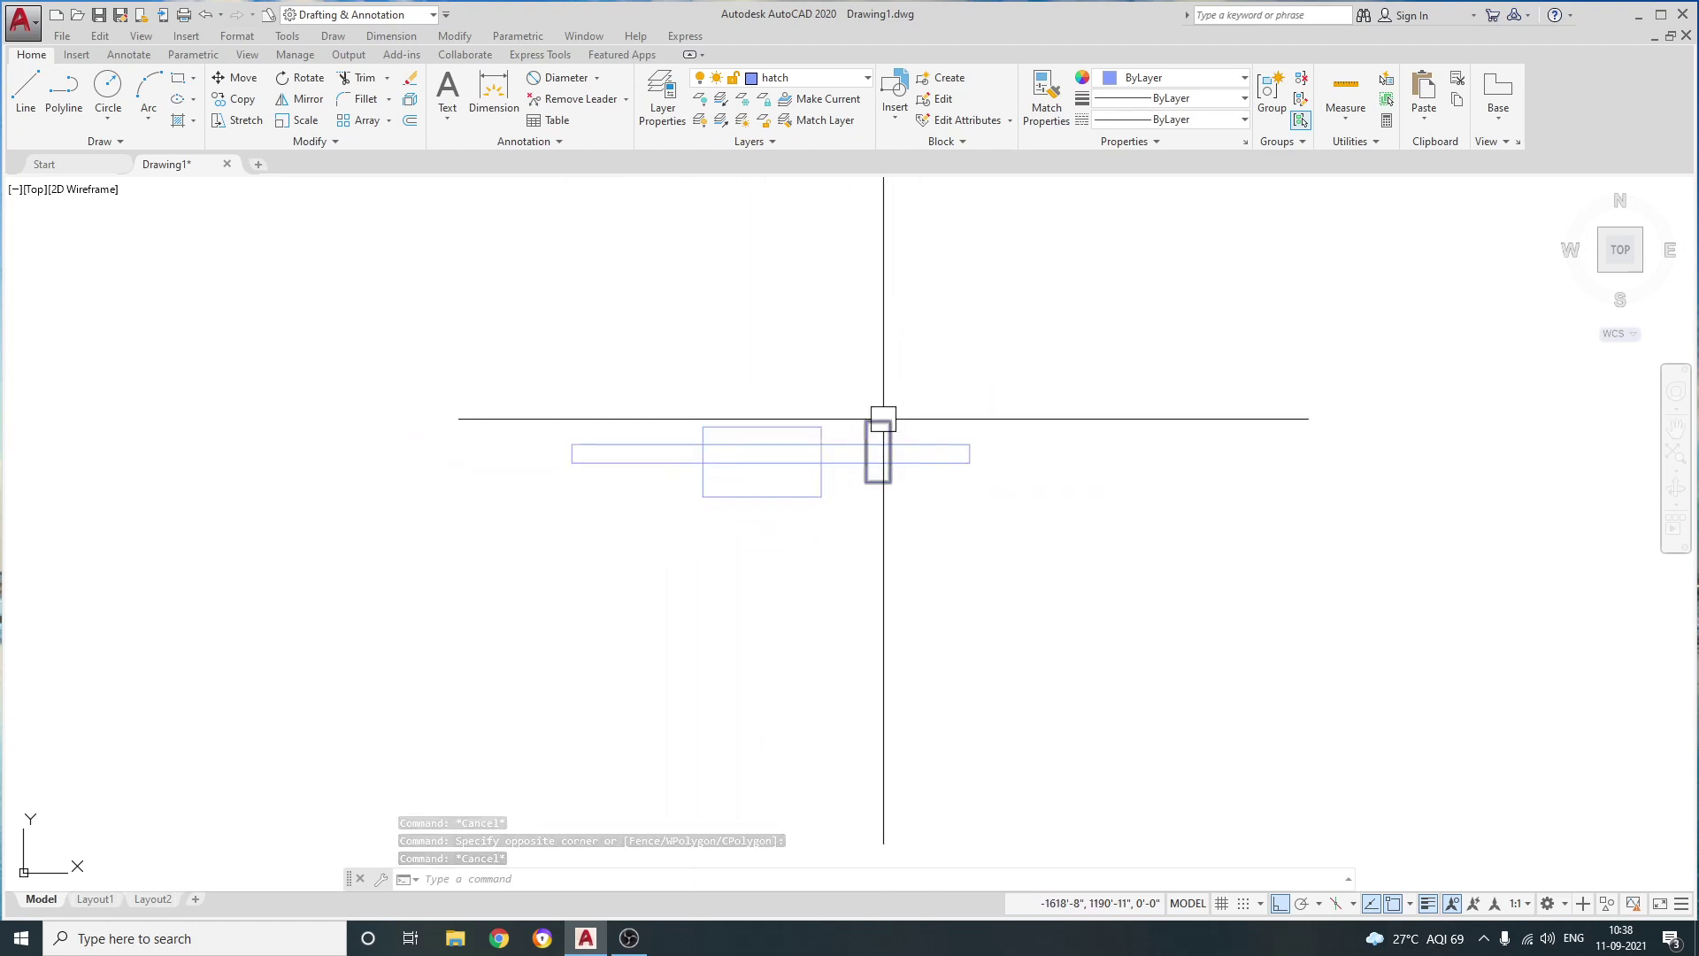
scroll(875, 430, "up", 2)
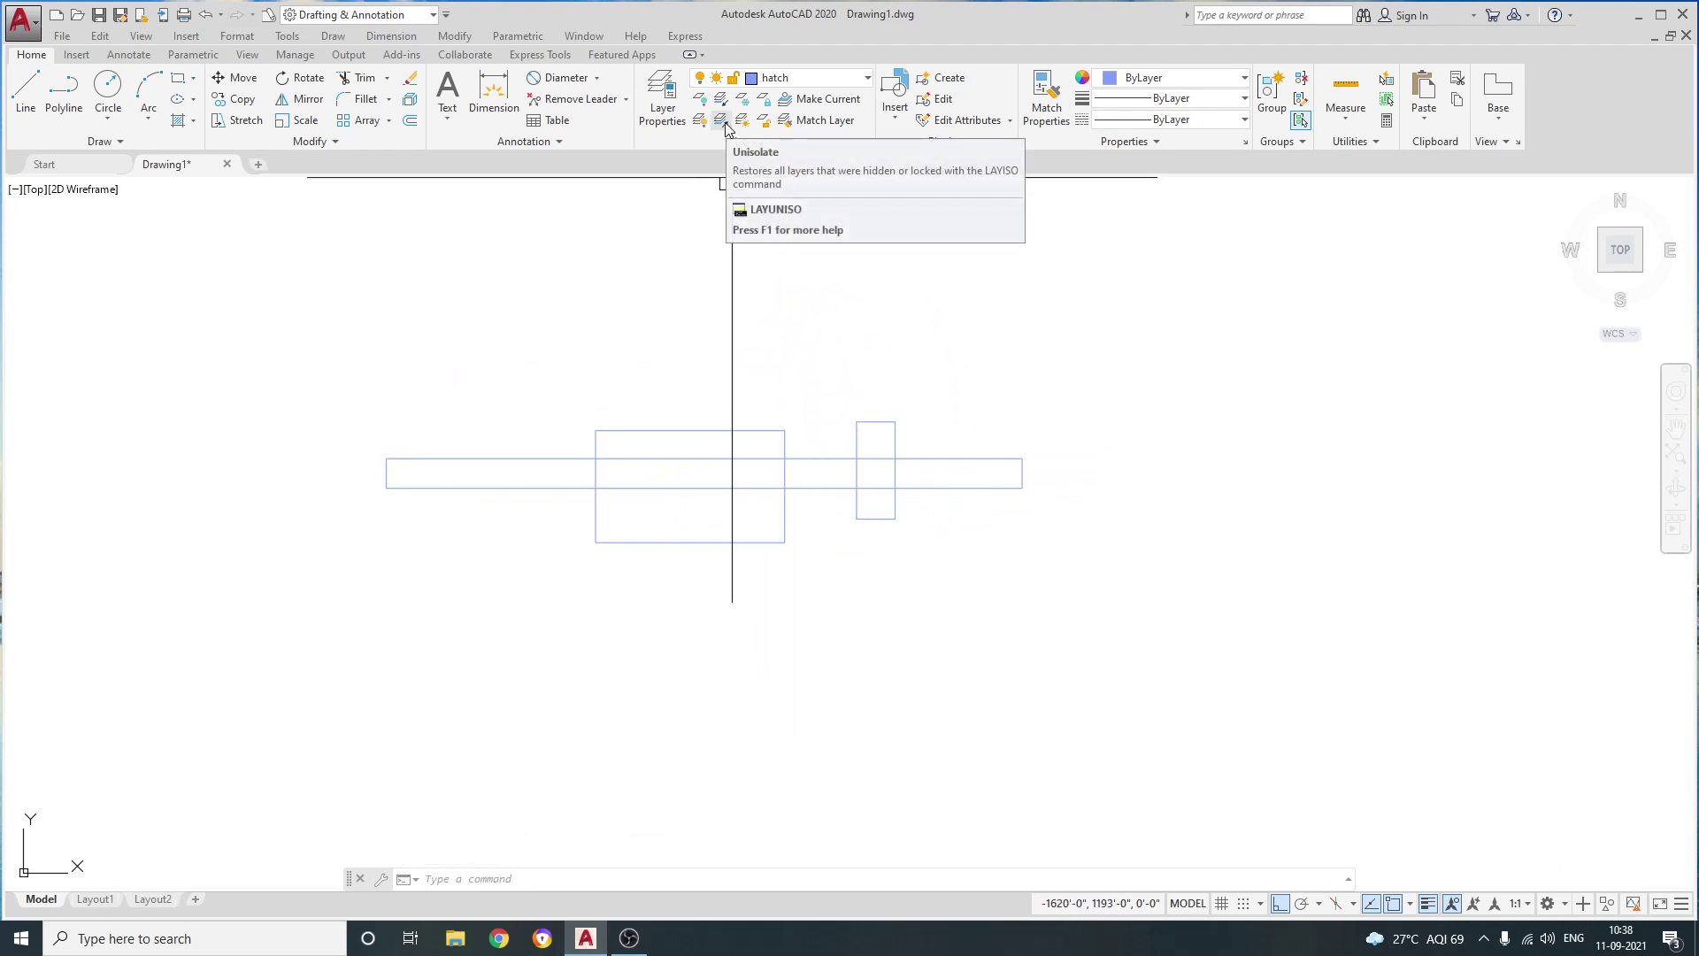
Unisolate the layers hidden by LAYISO, bringing the magenta and red shapes back.
left_click(726, 128)
scroll(619, 389, "down", 3)
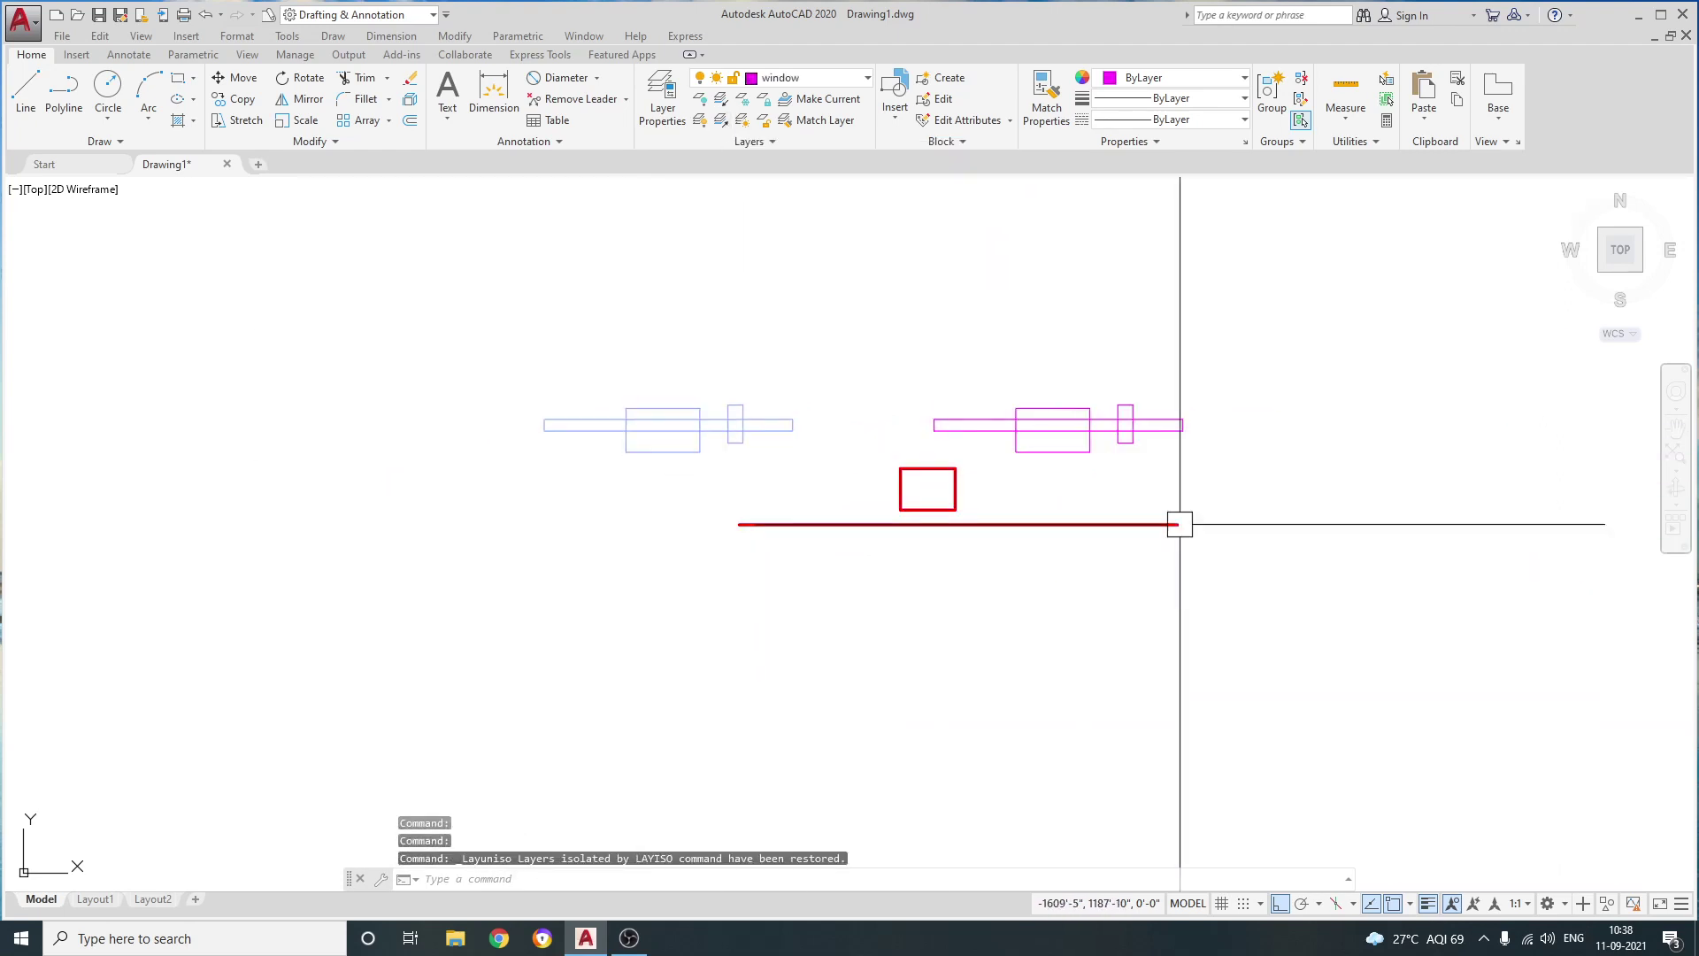
left_click(1257, 303)
key("Escape")
left_click(1244, 616)
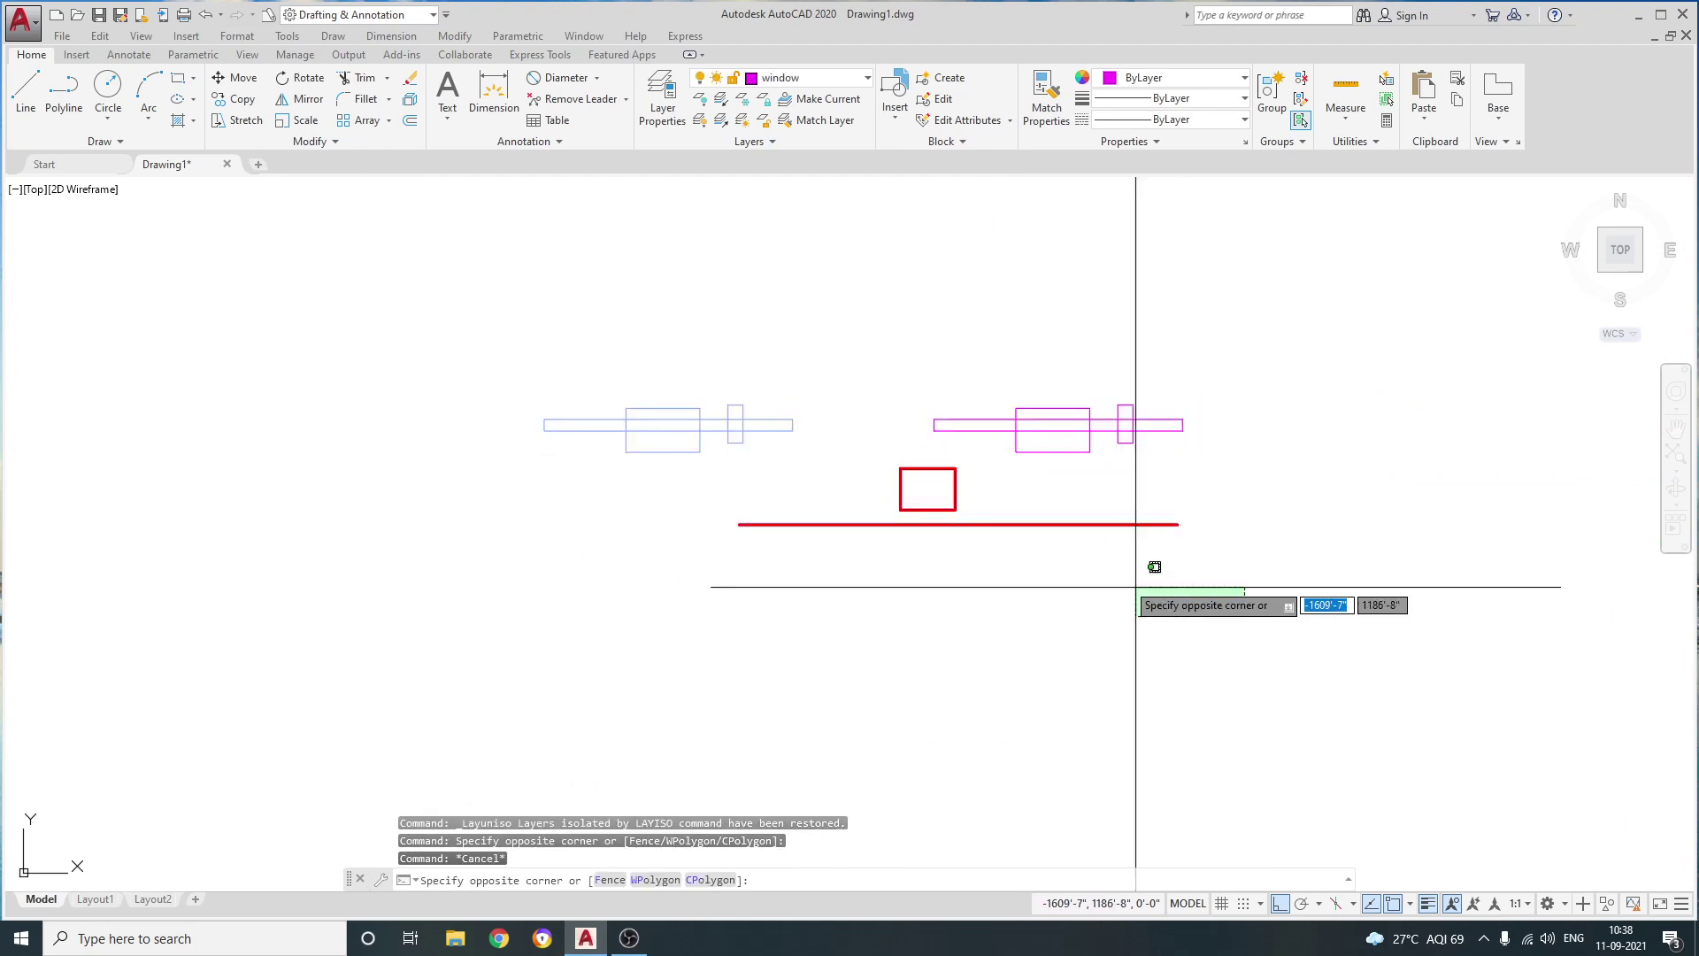
key("Escape")
scroll(1094, 391, "up", 2)
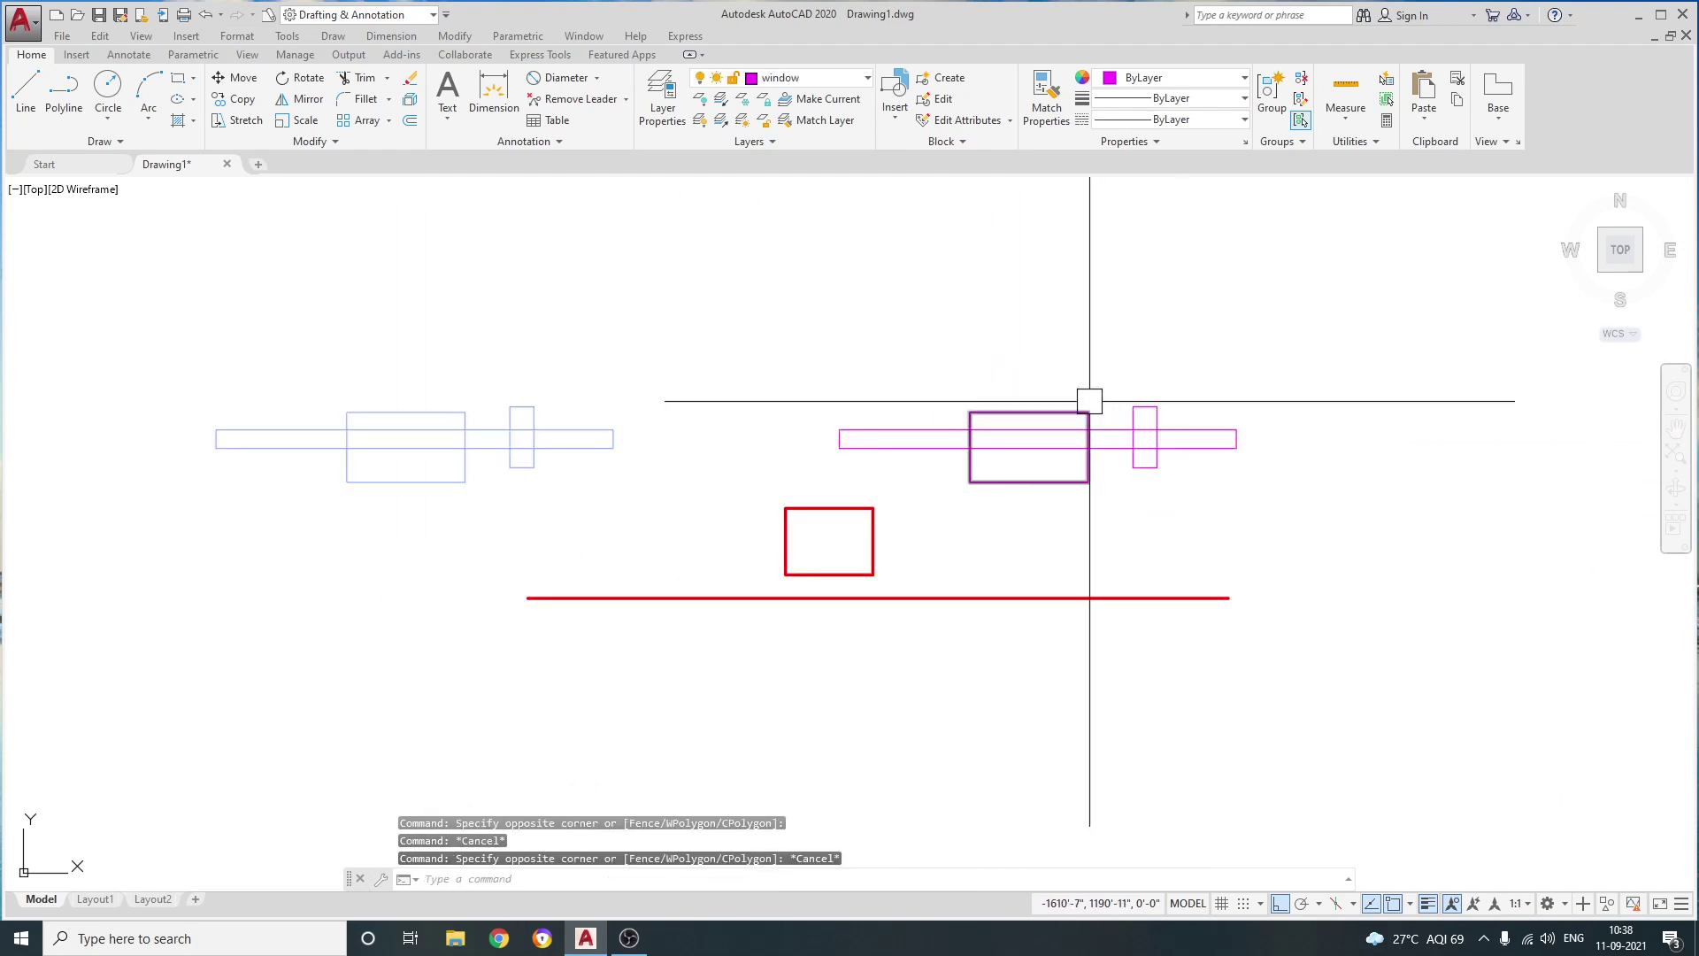
scroll(796, 397, "down", 2)
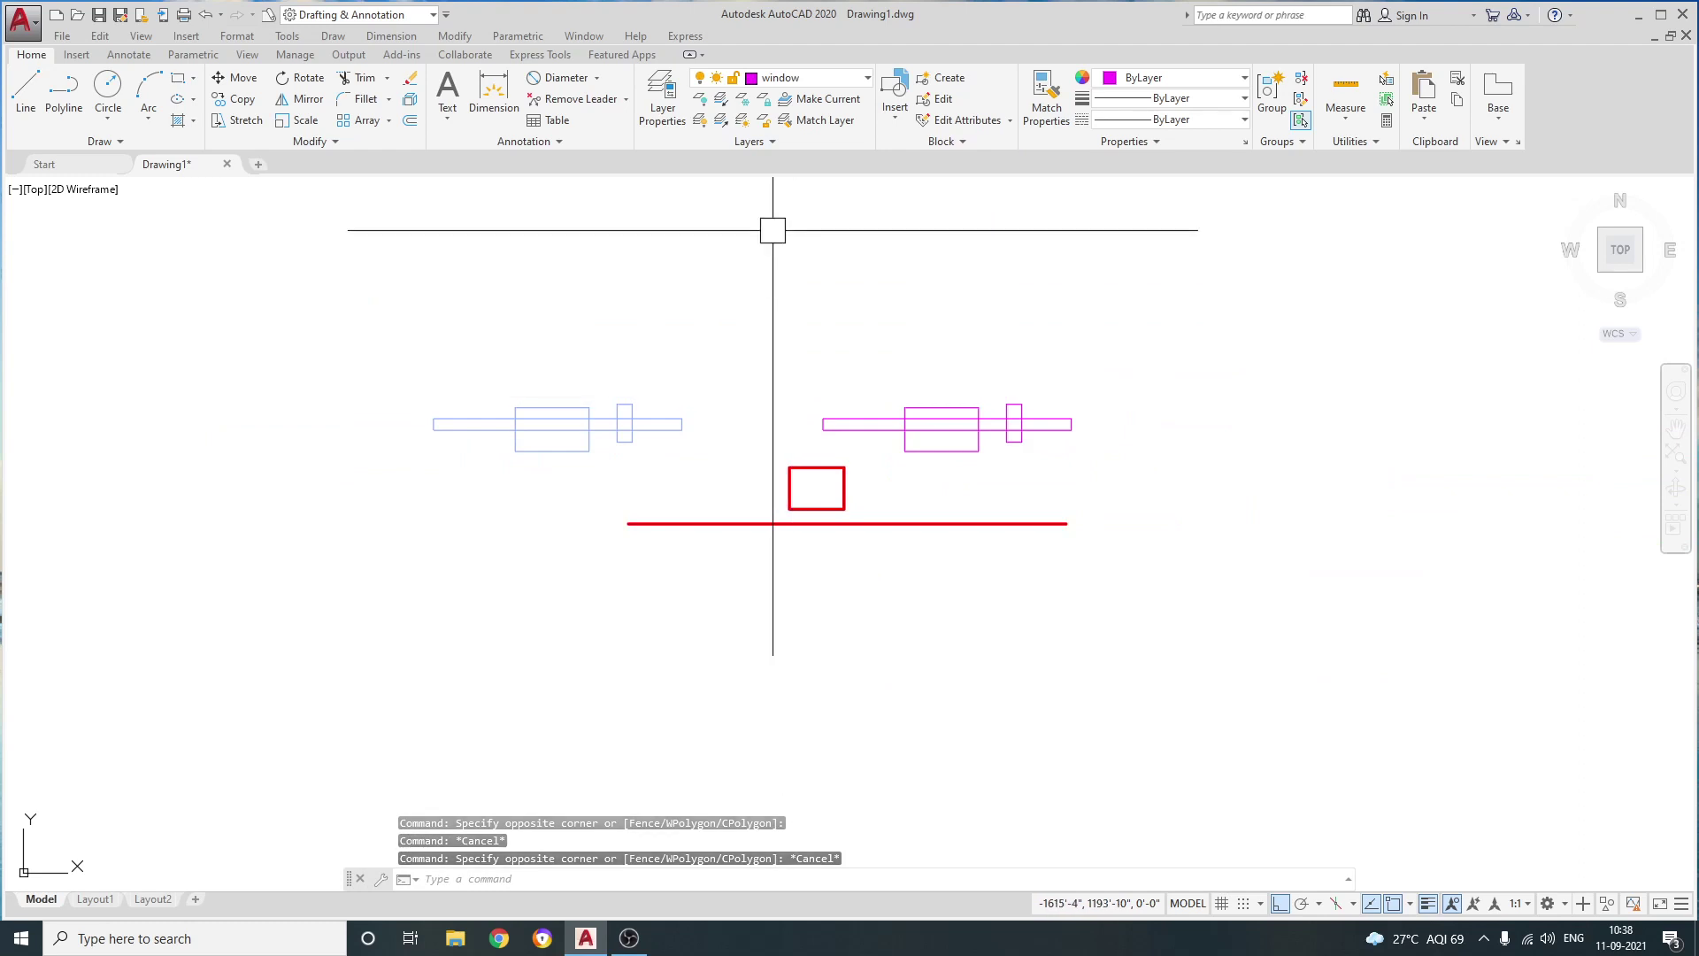
Freeze the hatch layer by picking one of its blue shapes.
left_click(748, 108)
scroll(395, 406, "up", 2)
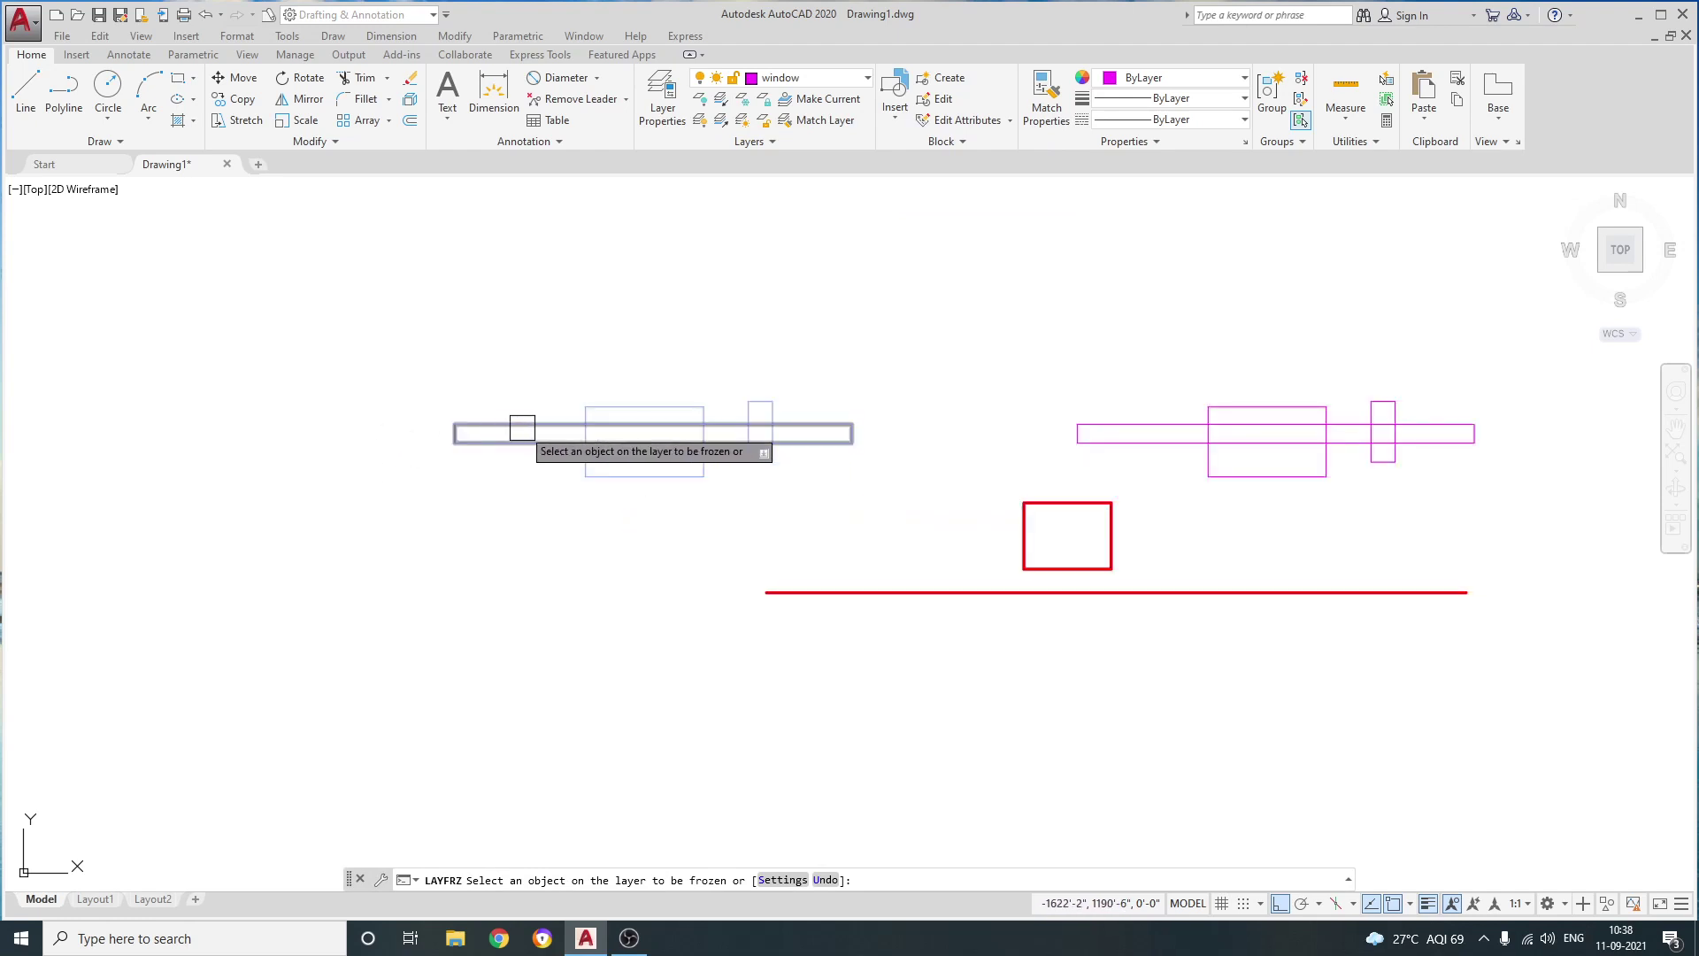
left_click(523, 427)
scroll(642, 479, "down", 4)
key("Escape")
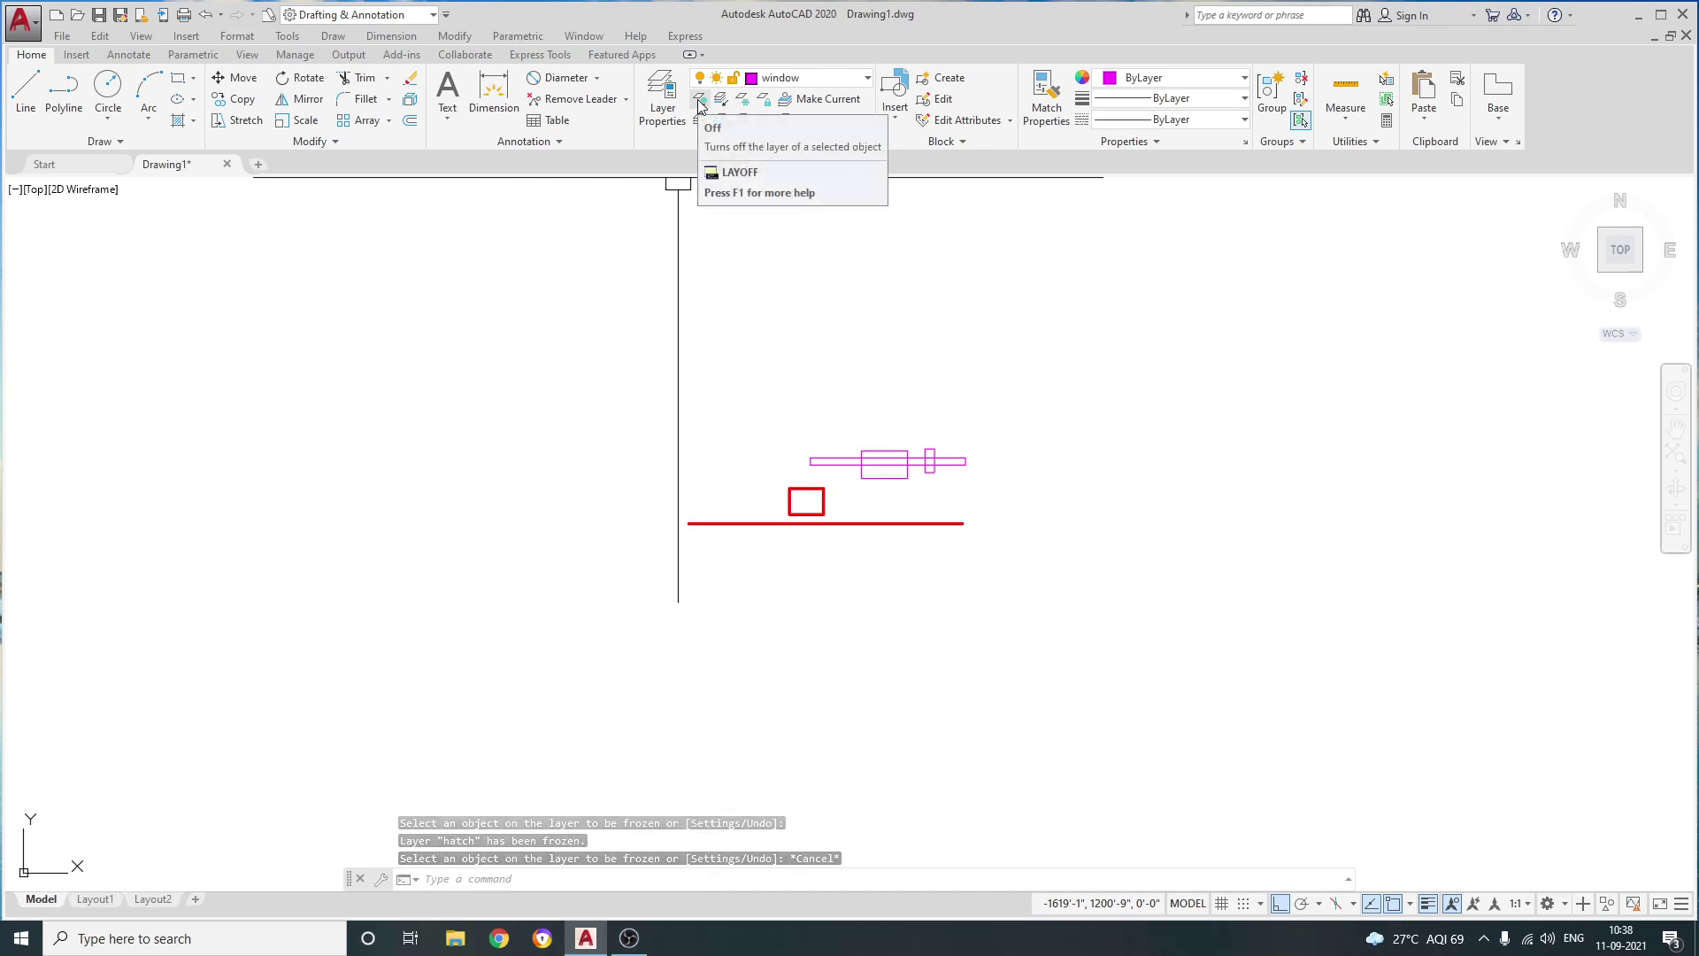
Add a 5'-1" linear dimension.
key("Escape")
type("dli")
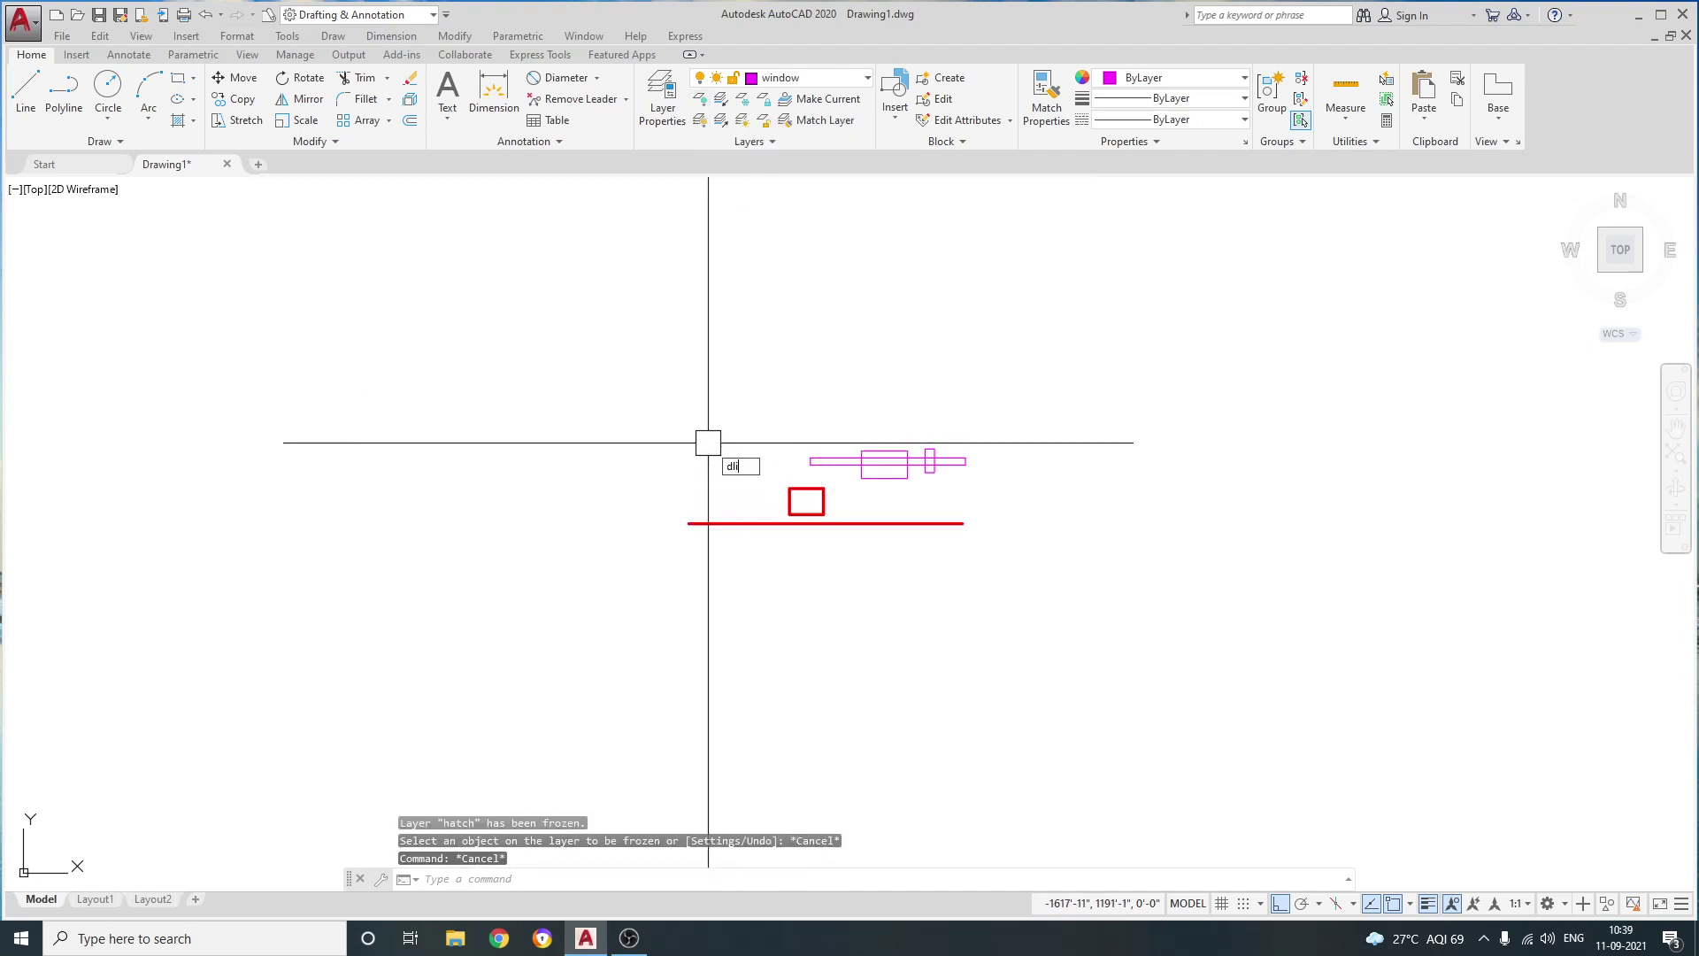
key("Return")
left_click(746, 442)
left_click(603, 443)
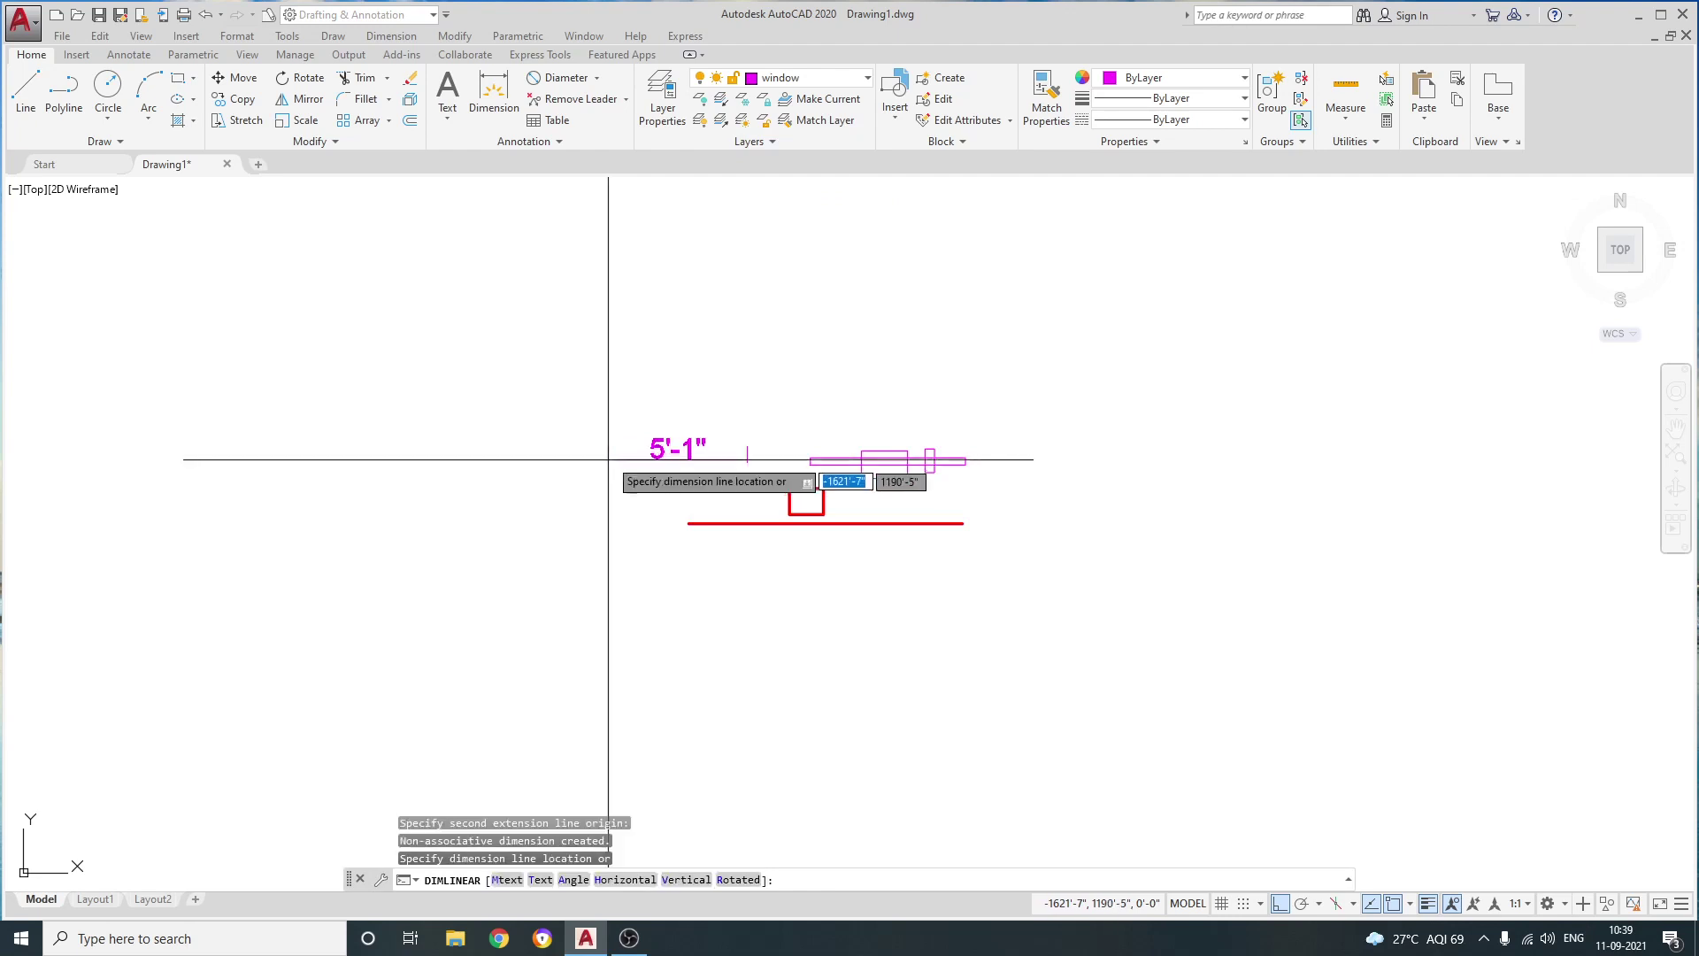
scroll(654, 437, "up", 4)
left_click(655, 436)
key("Escape")
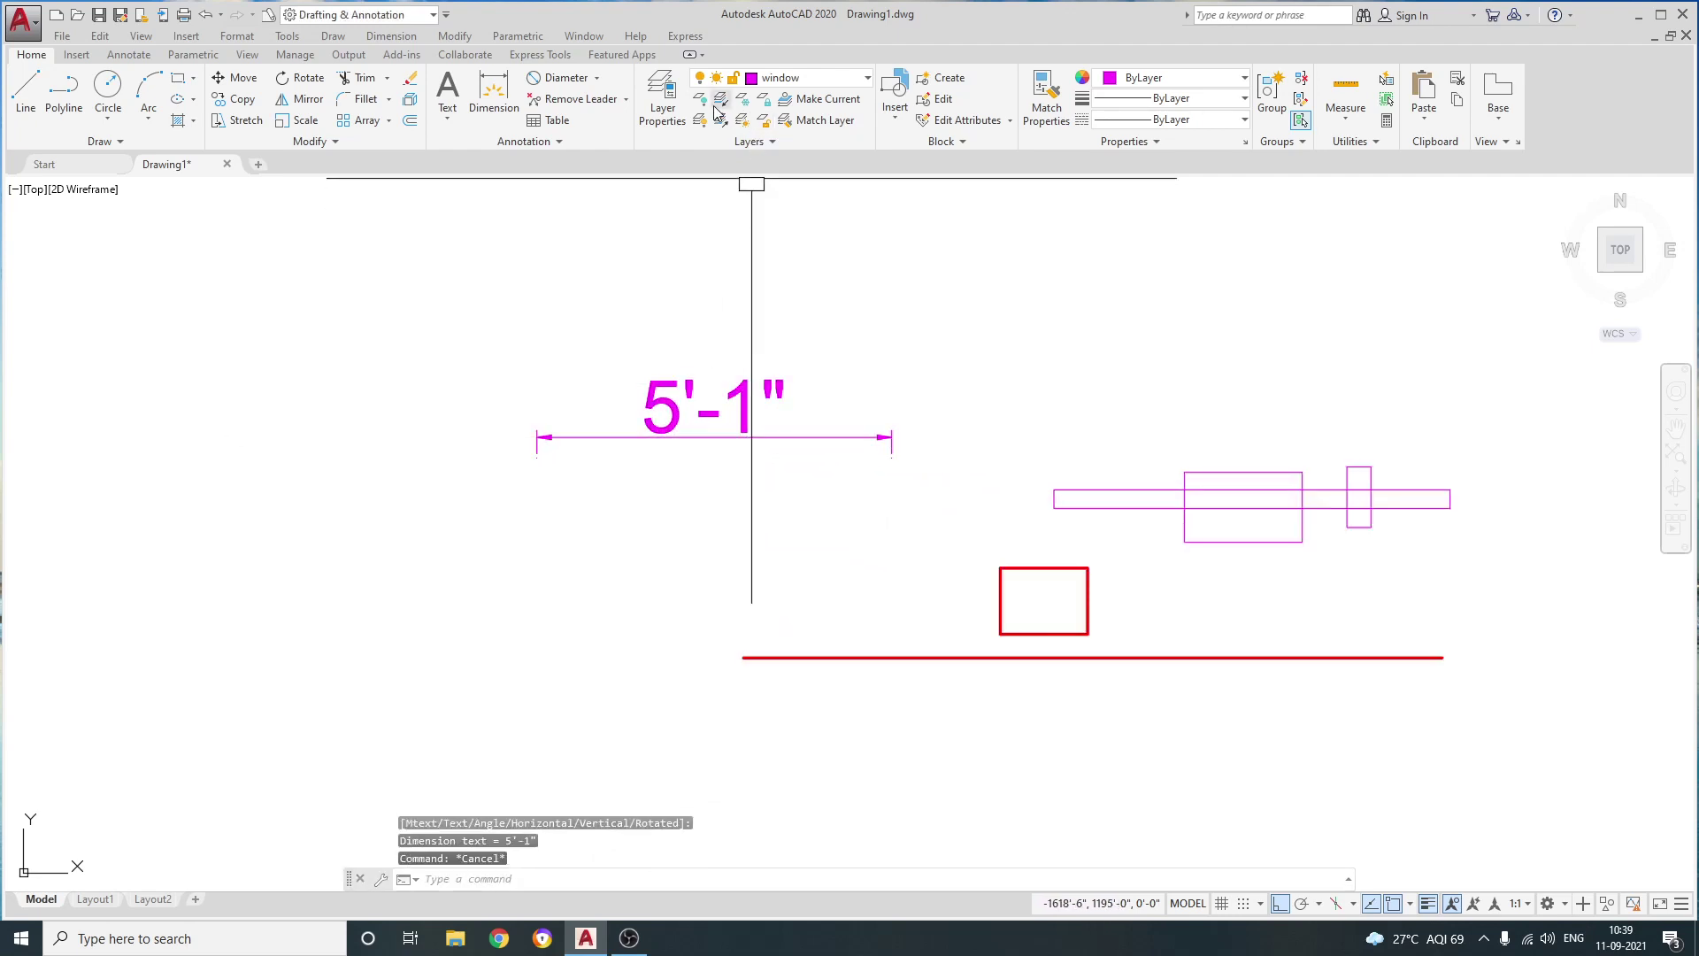
Turn off the dimension's layer, confirming the current window layer may be turned off.
left_click(720, 99)
left_click(682, 437)
key("Escape")
key("Escape")
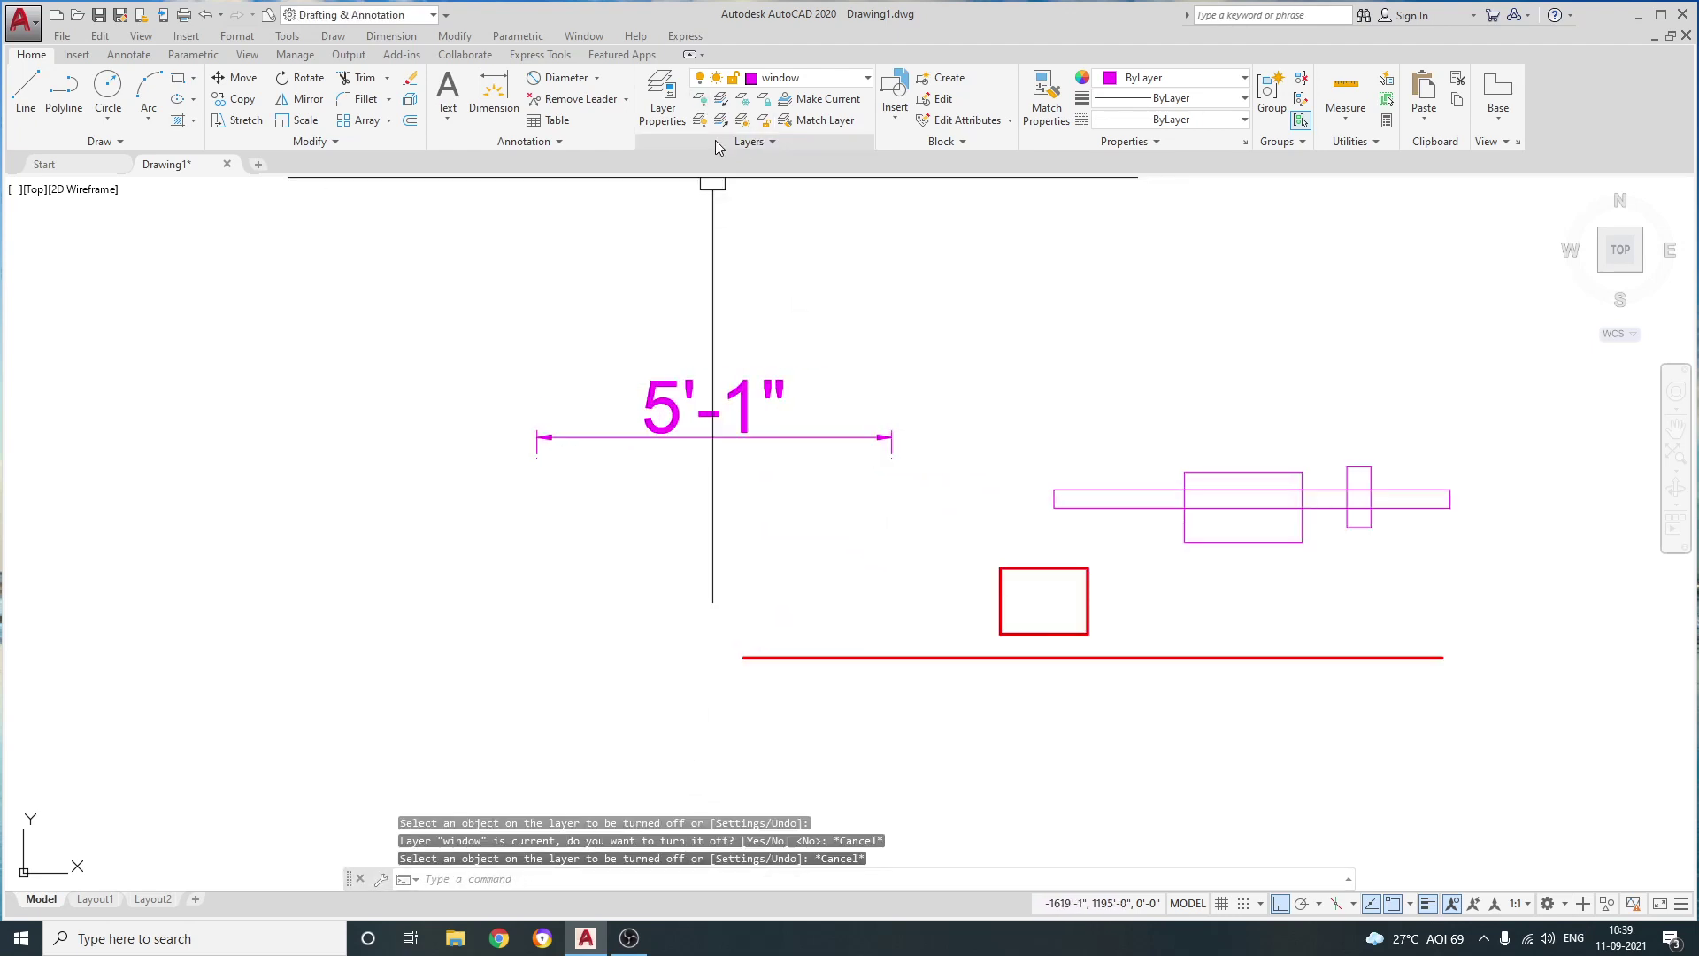
left_click(721, 99)
left_click(692, 436)
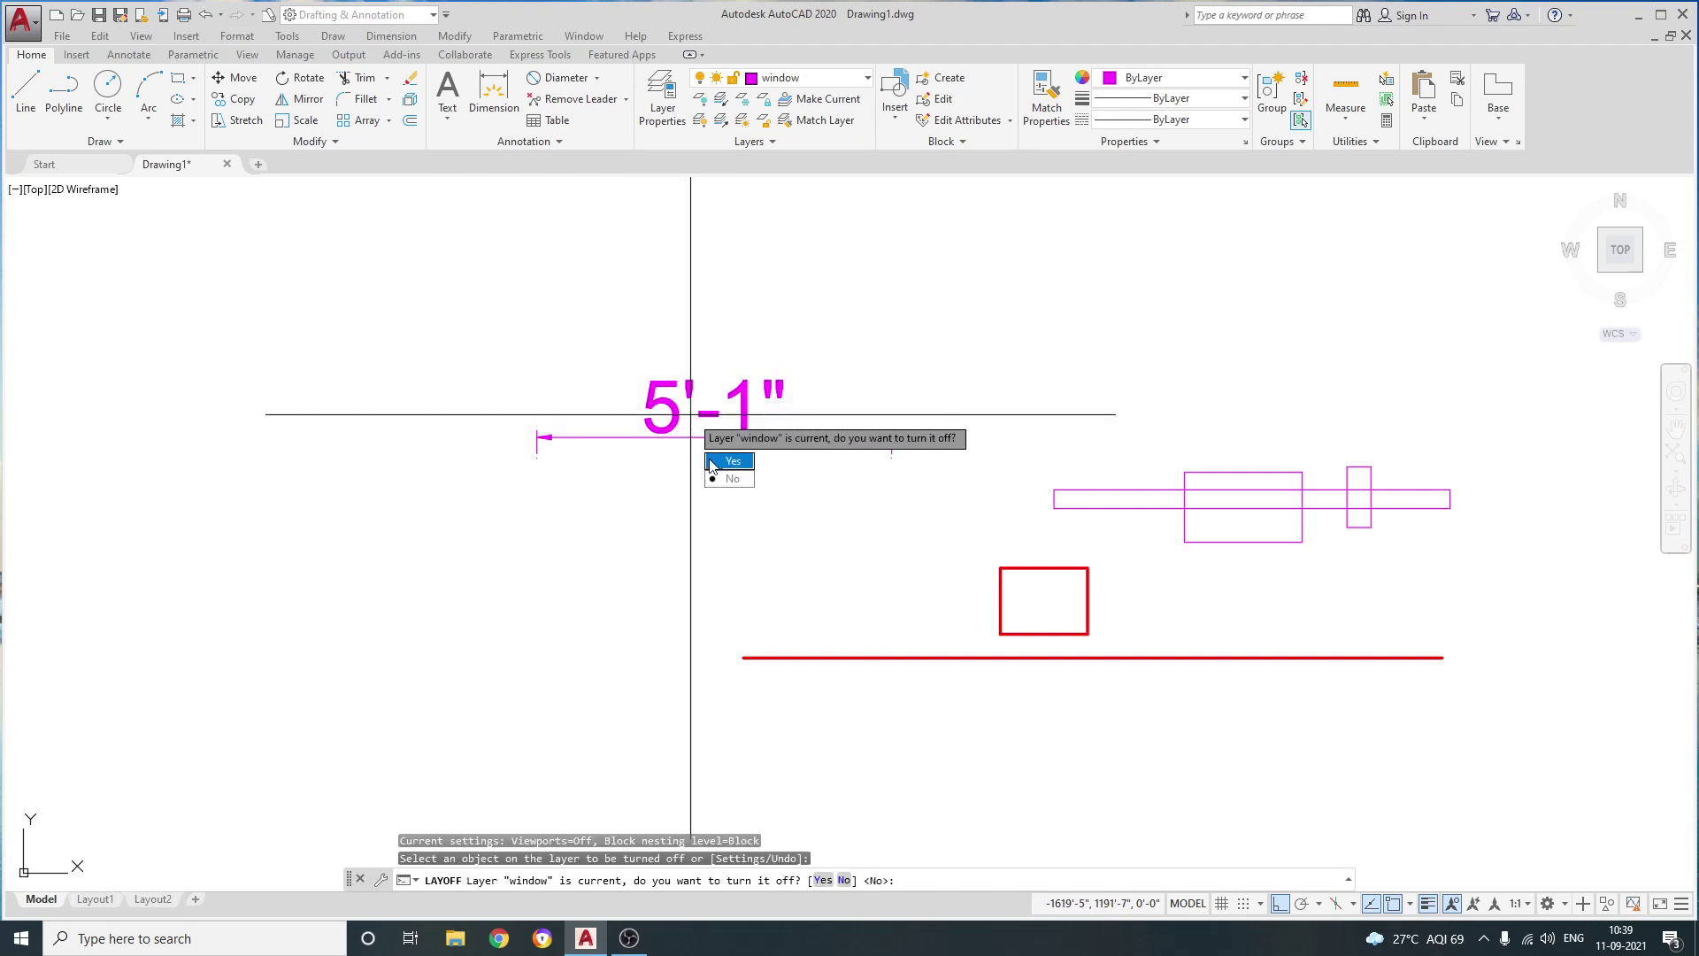
left_click(732, 462)
left_click(681, 389)
key("Escape")
left_click(573, 307)
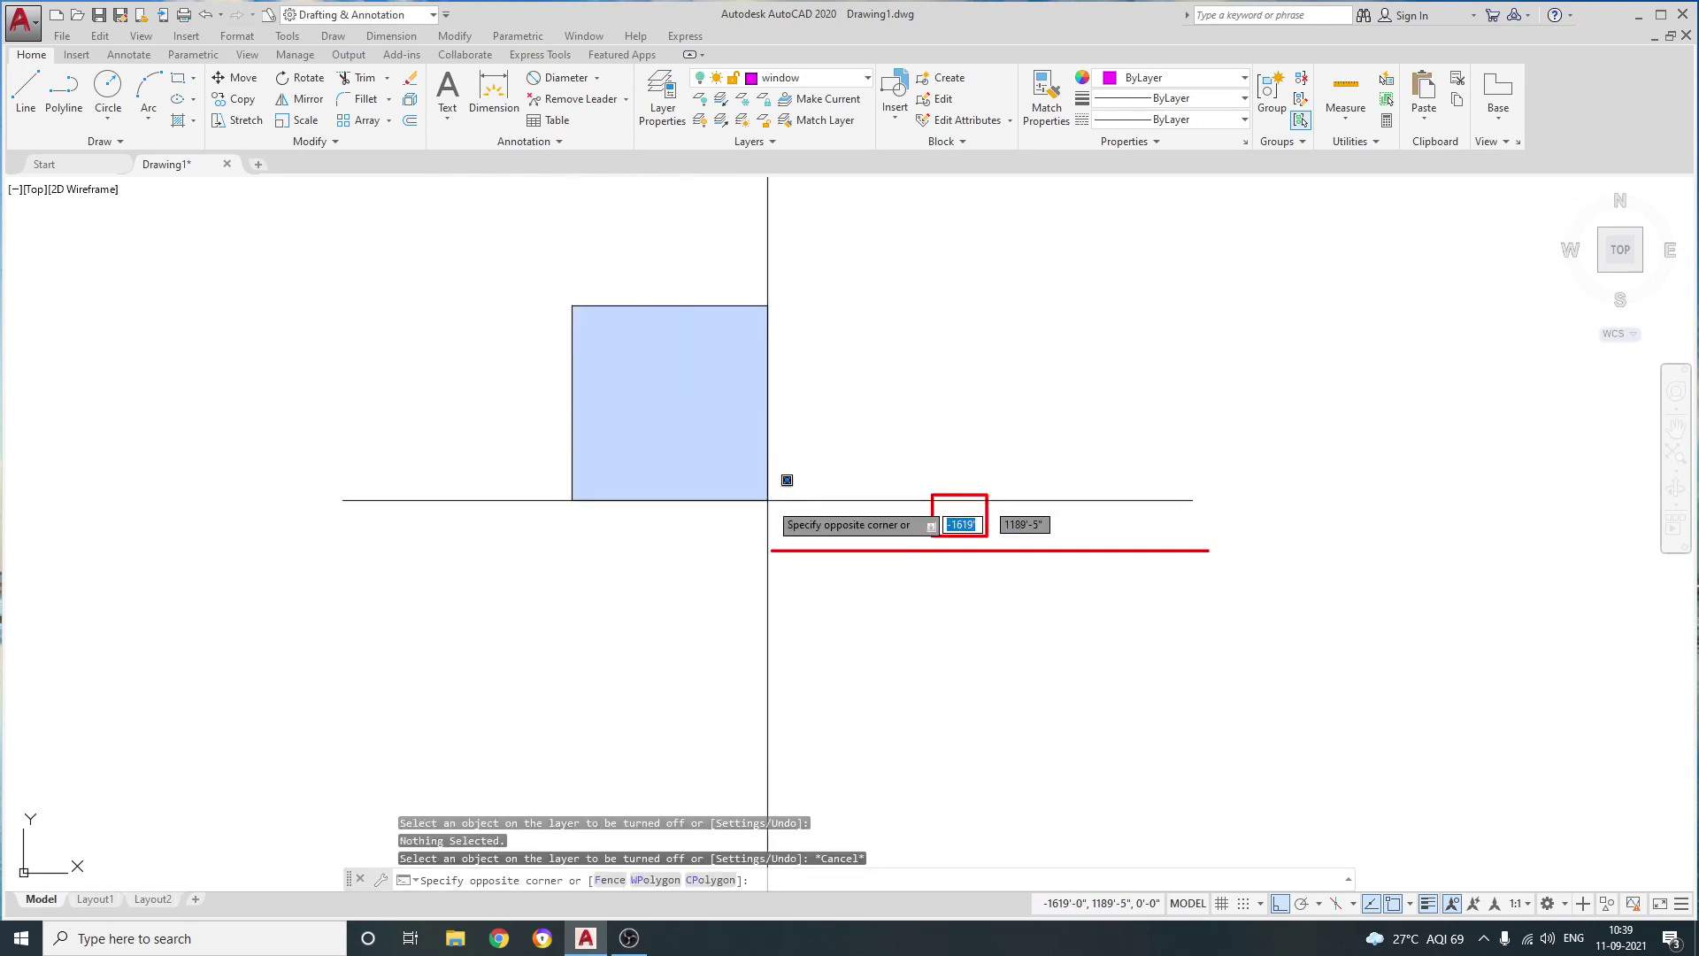
key("Escape")
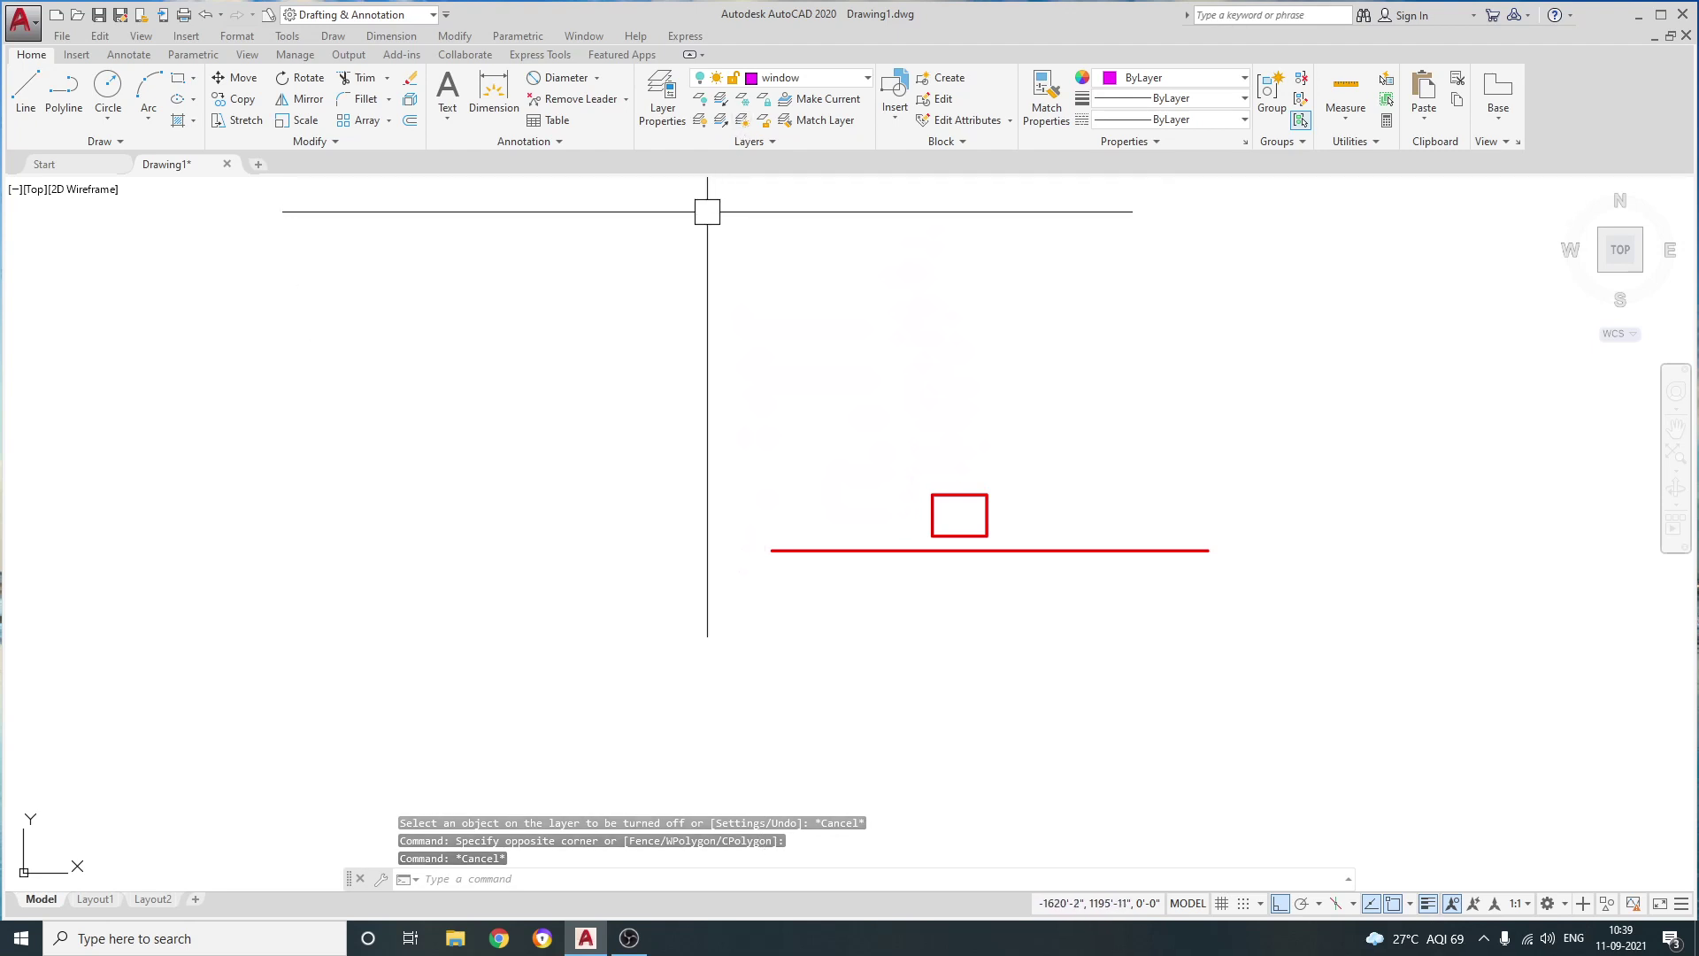
Turn all layers back on and erase the 5'-1" dimension.
left_click(699, 119)
left_click(798, 296)
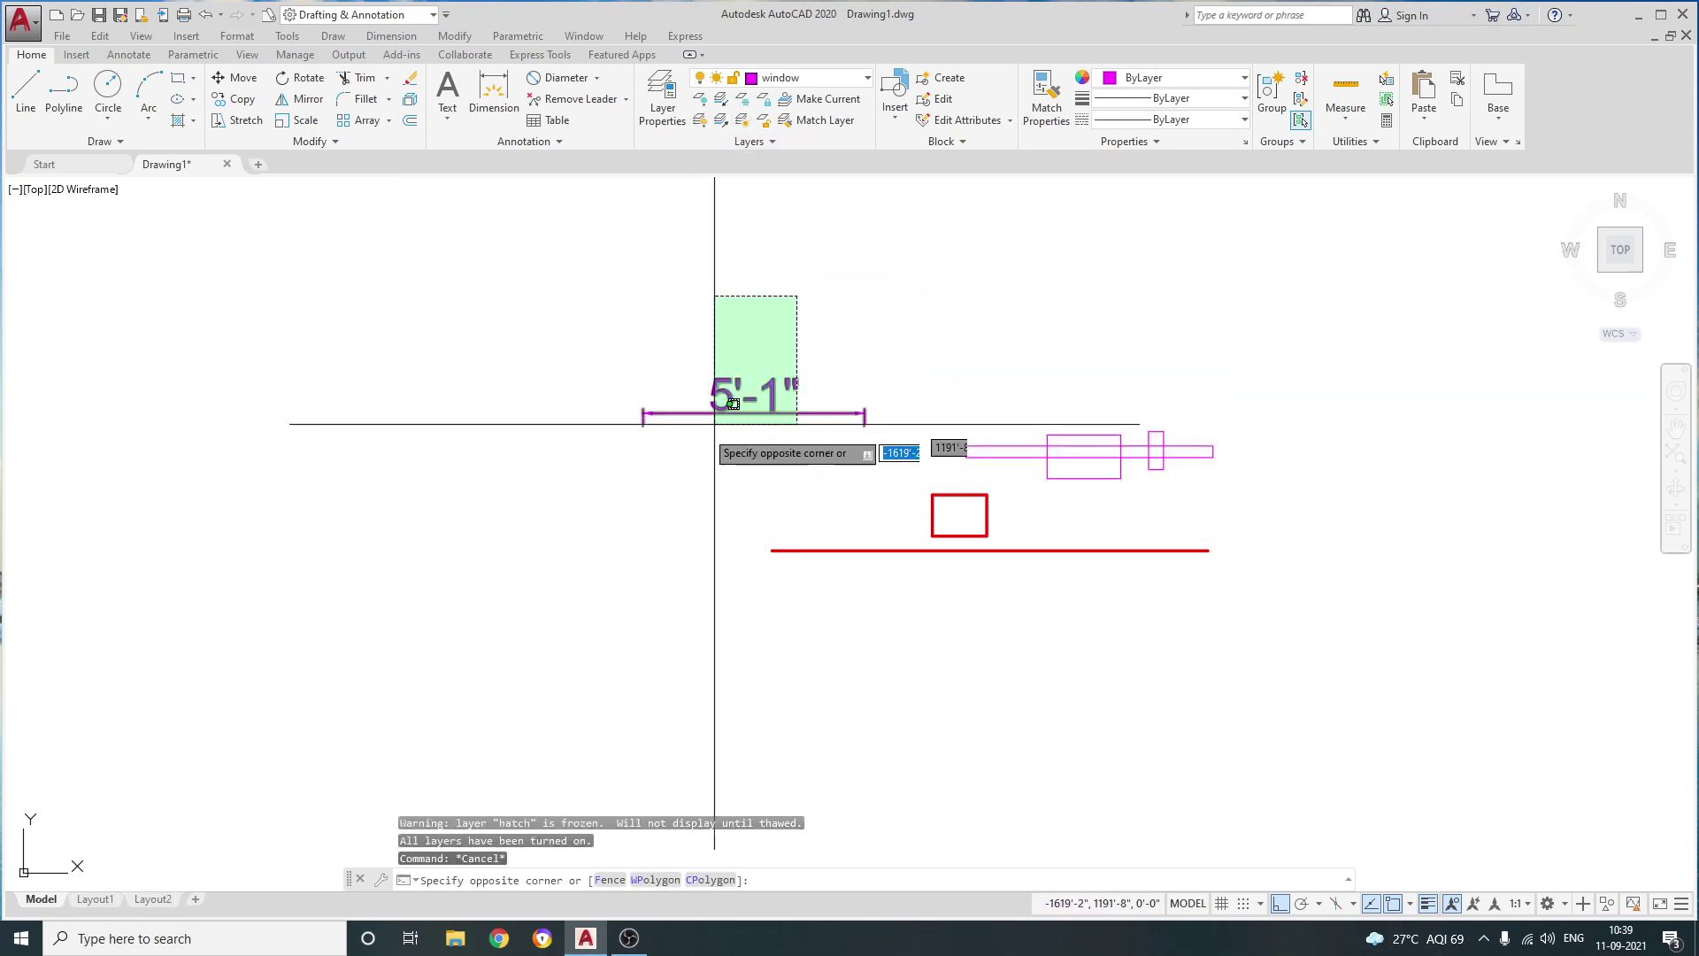
left_click(714, 412)
type("e")
key("Return")
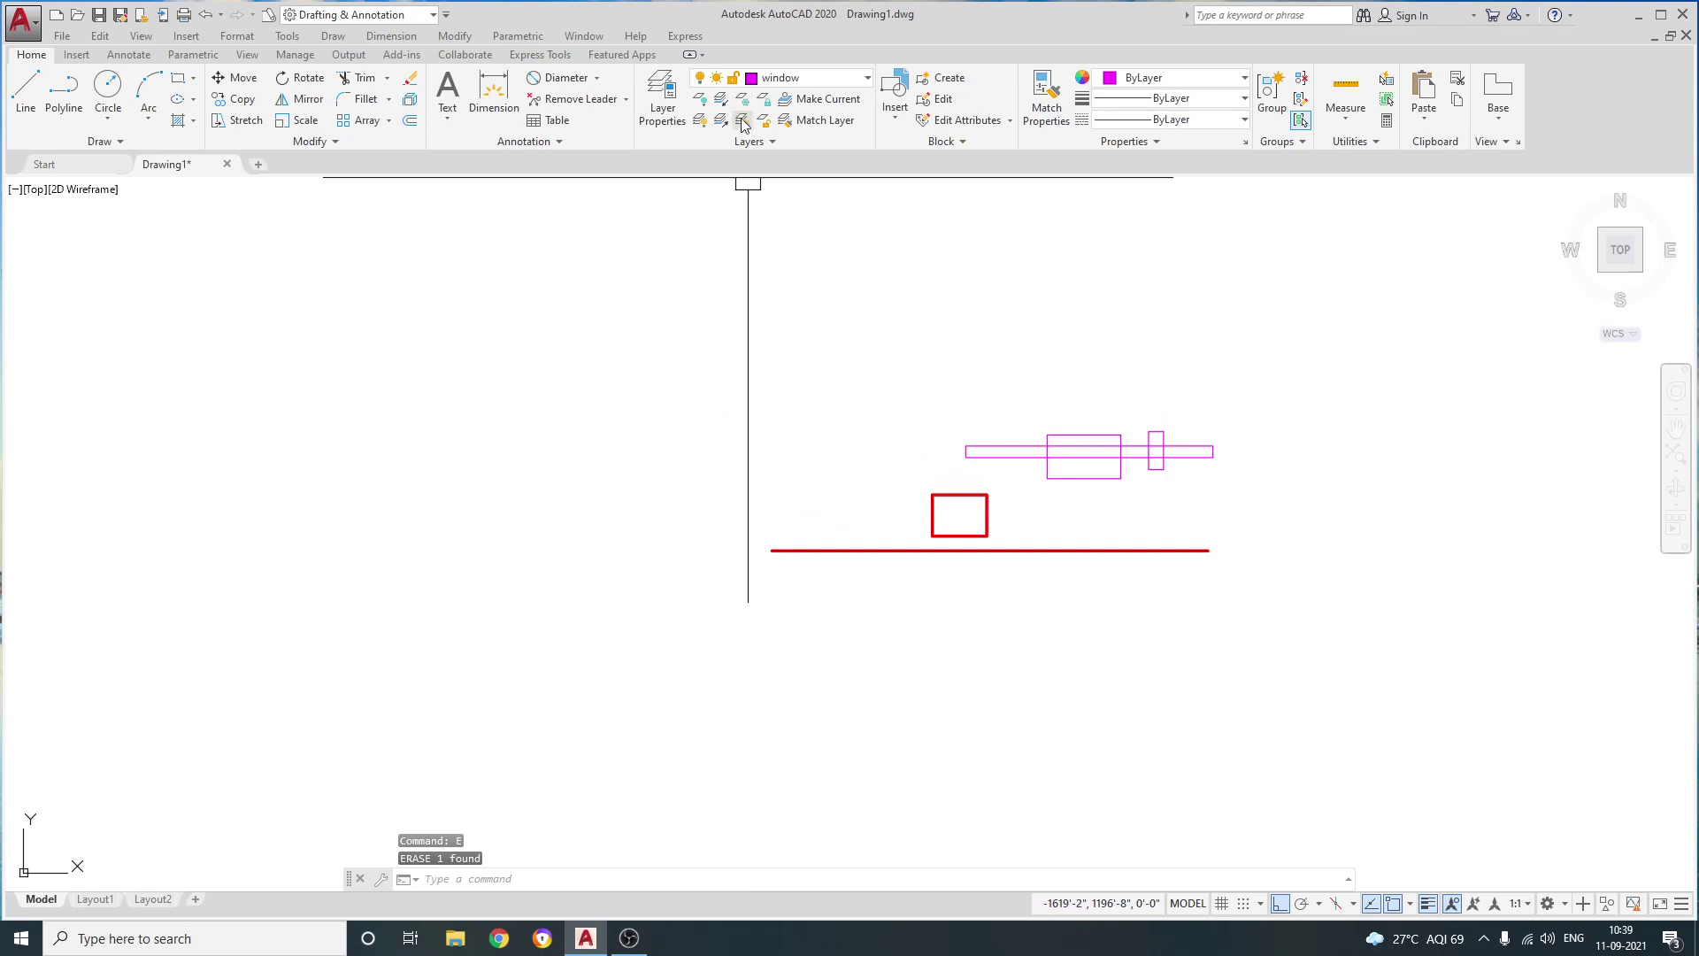
Thaw all layers so the blue hatch copy reappears.
left_click(742, 119)
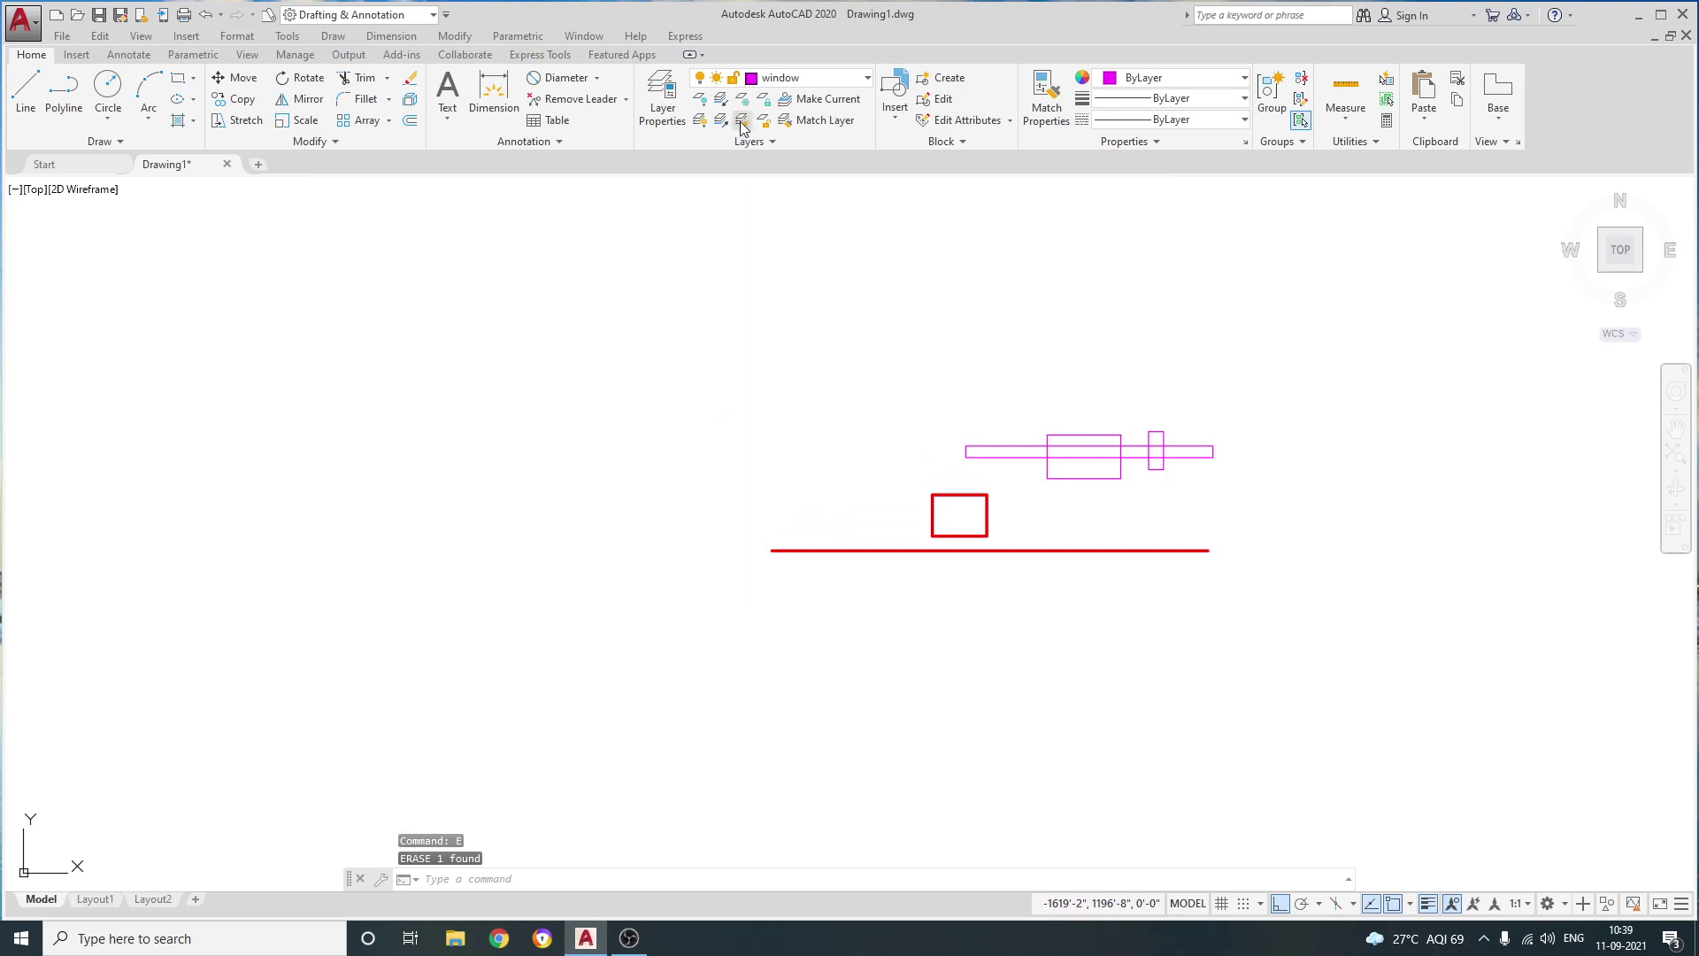
scroll(800, 361, "up", 2)
left_click(805, 355)
left_click(601, 547)
key("Delete")
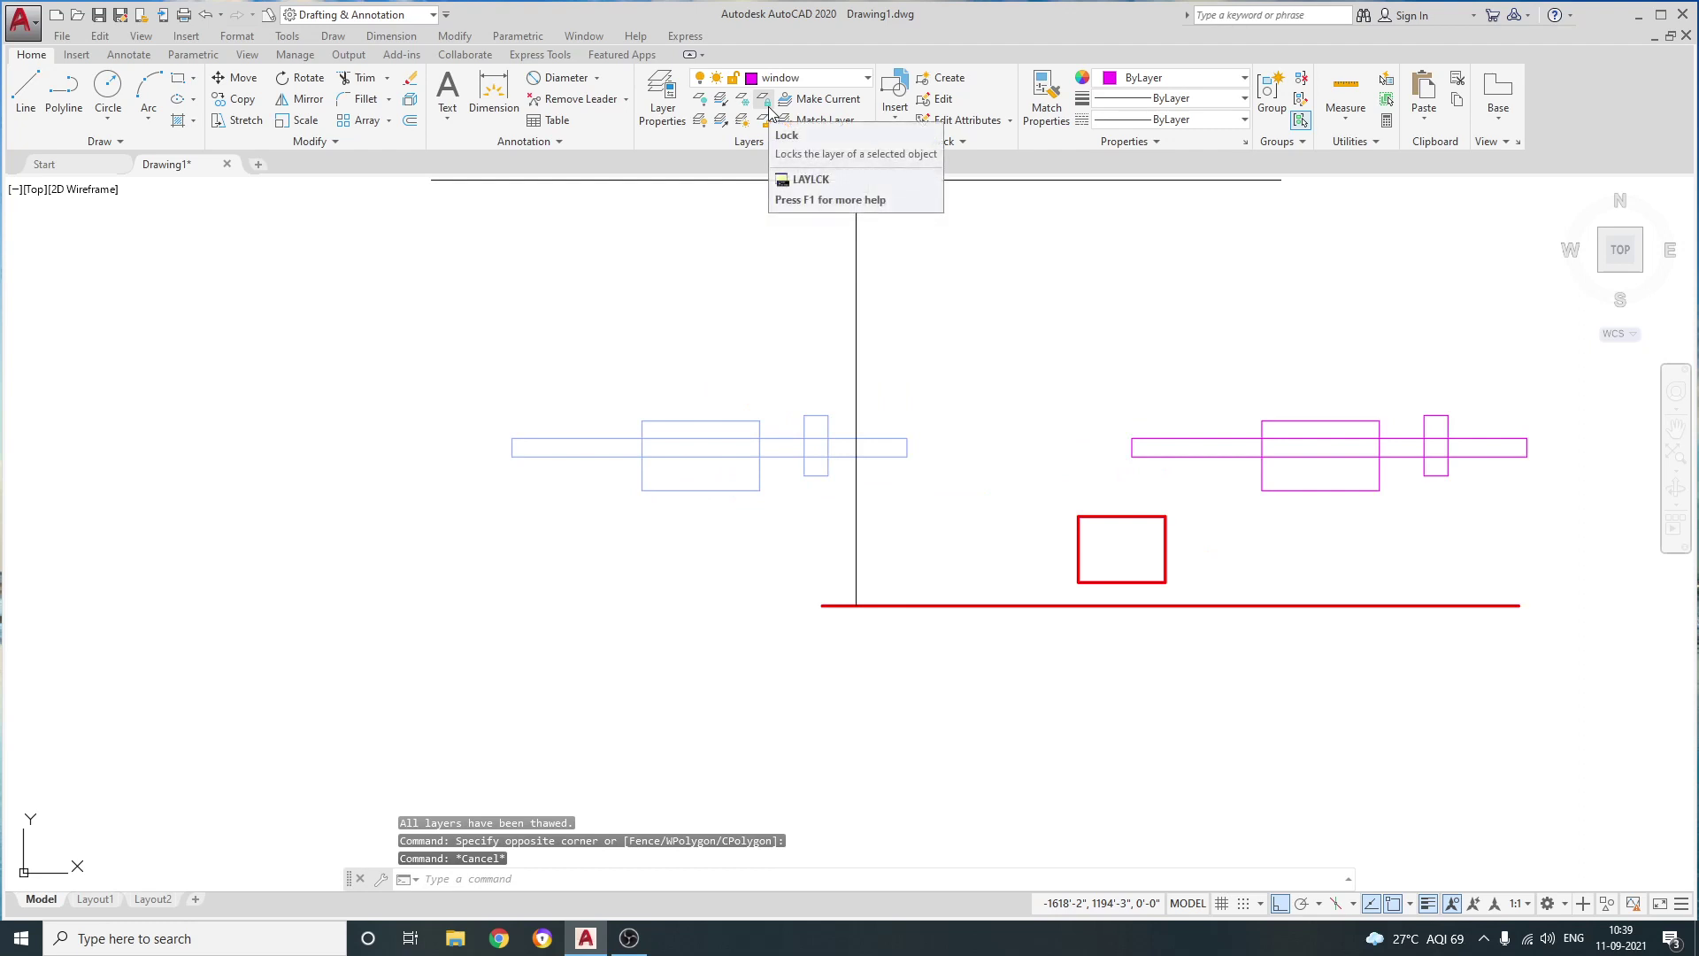
Lock the window layer by picking the magenta bar.
left_click(760, 106)
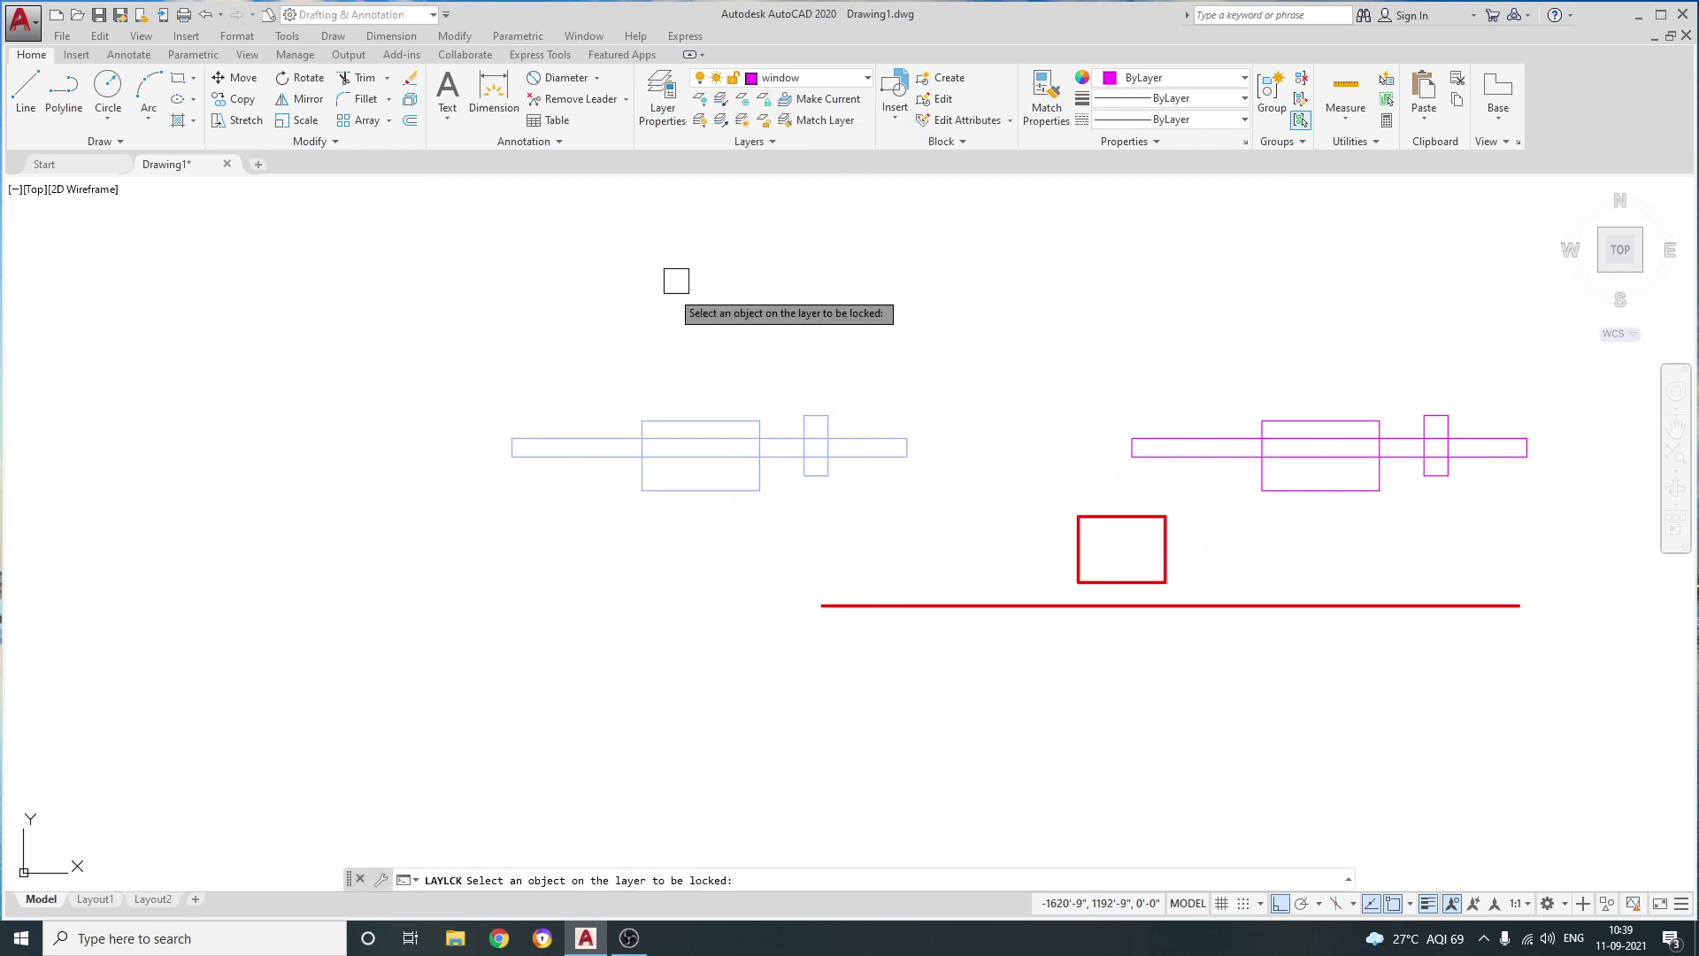
scroll(624, 376, "down", 2)
scroll(830, 447, "up", 2)
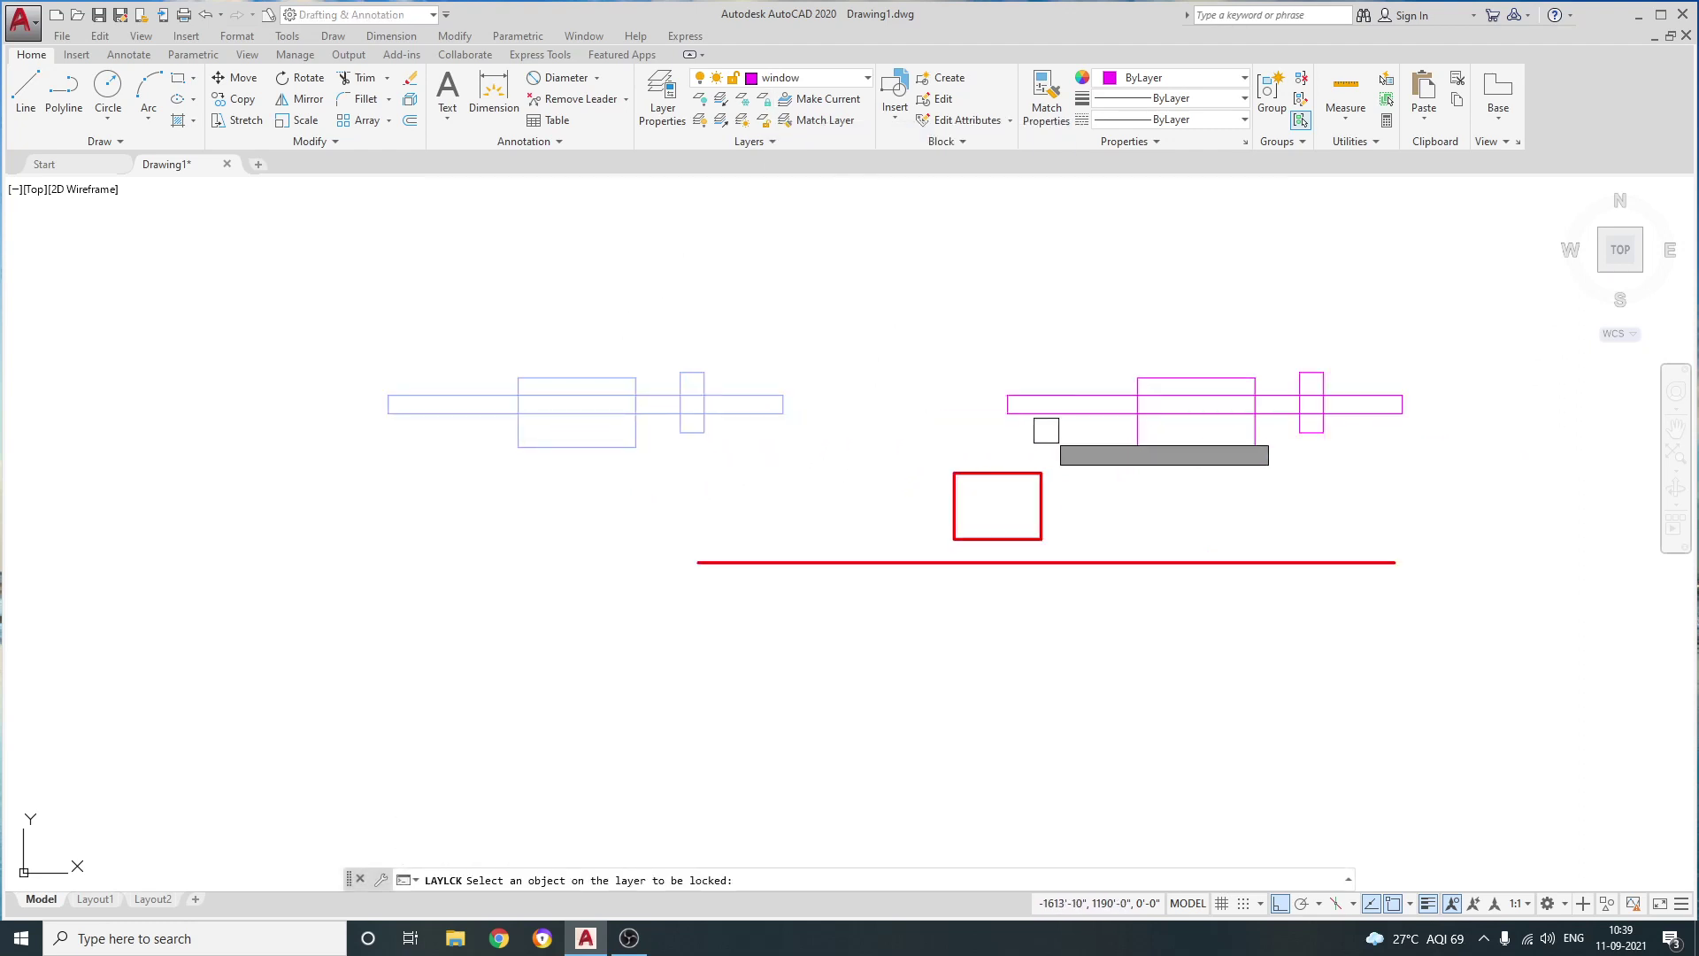
left_click(1094, 393)
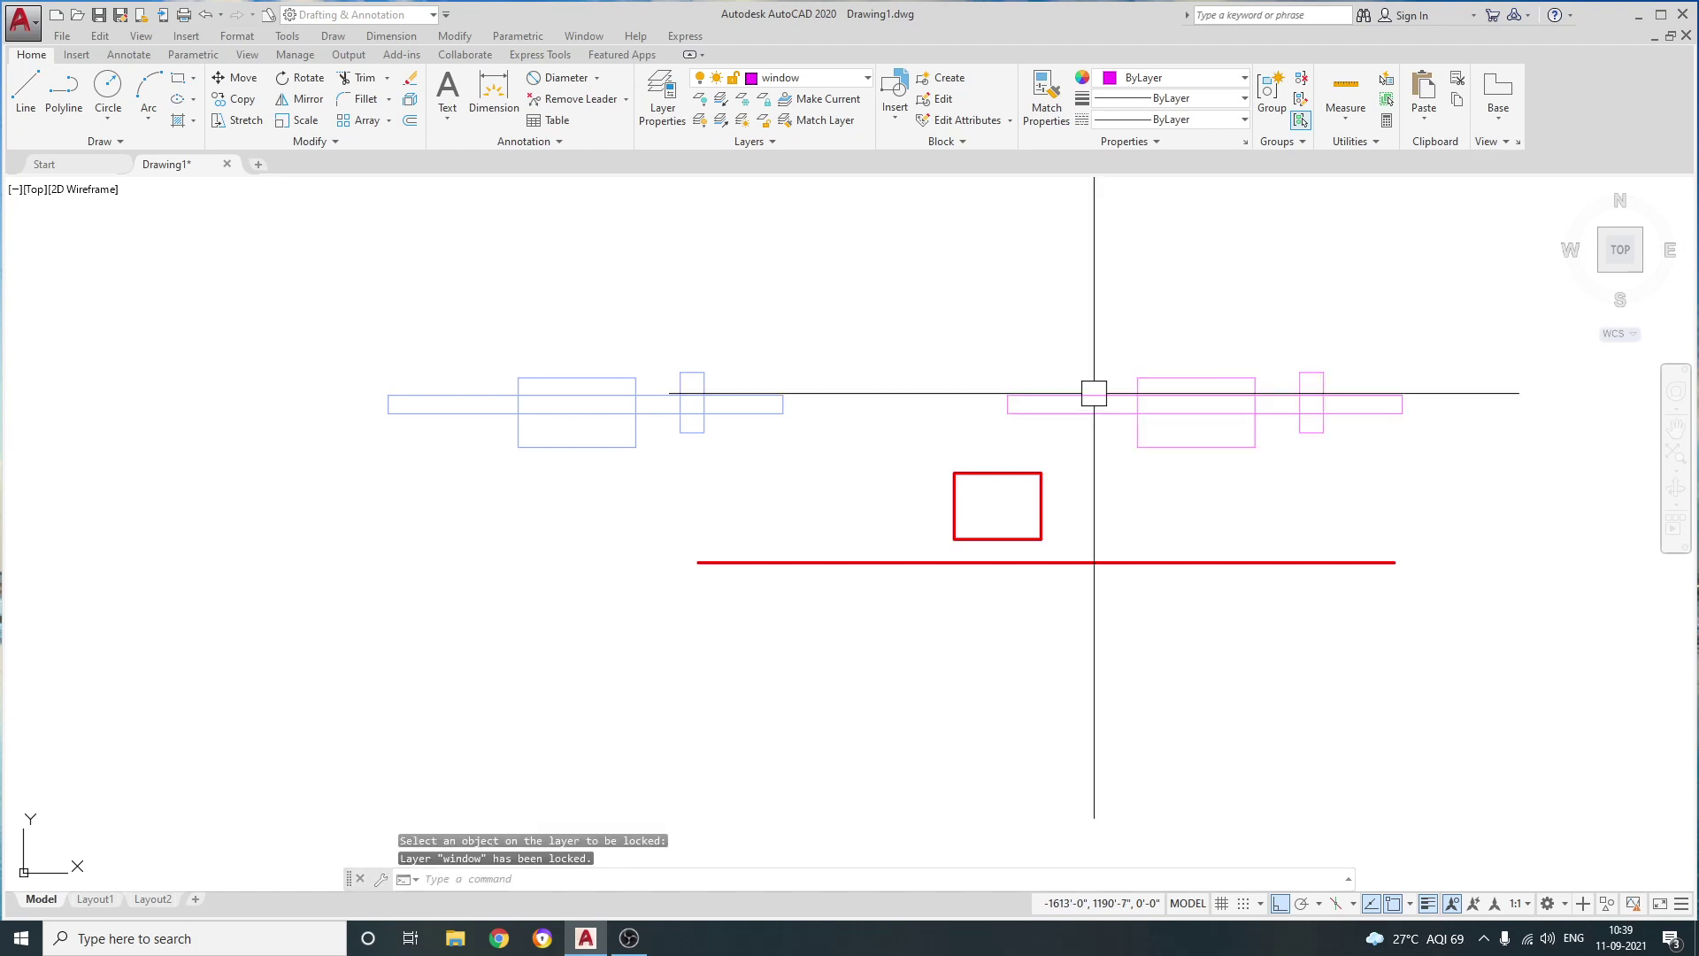
key("Escape")
scroll(866, 459, "down", 2)
scroll(1097, 425, "up", 2)
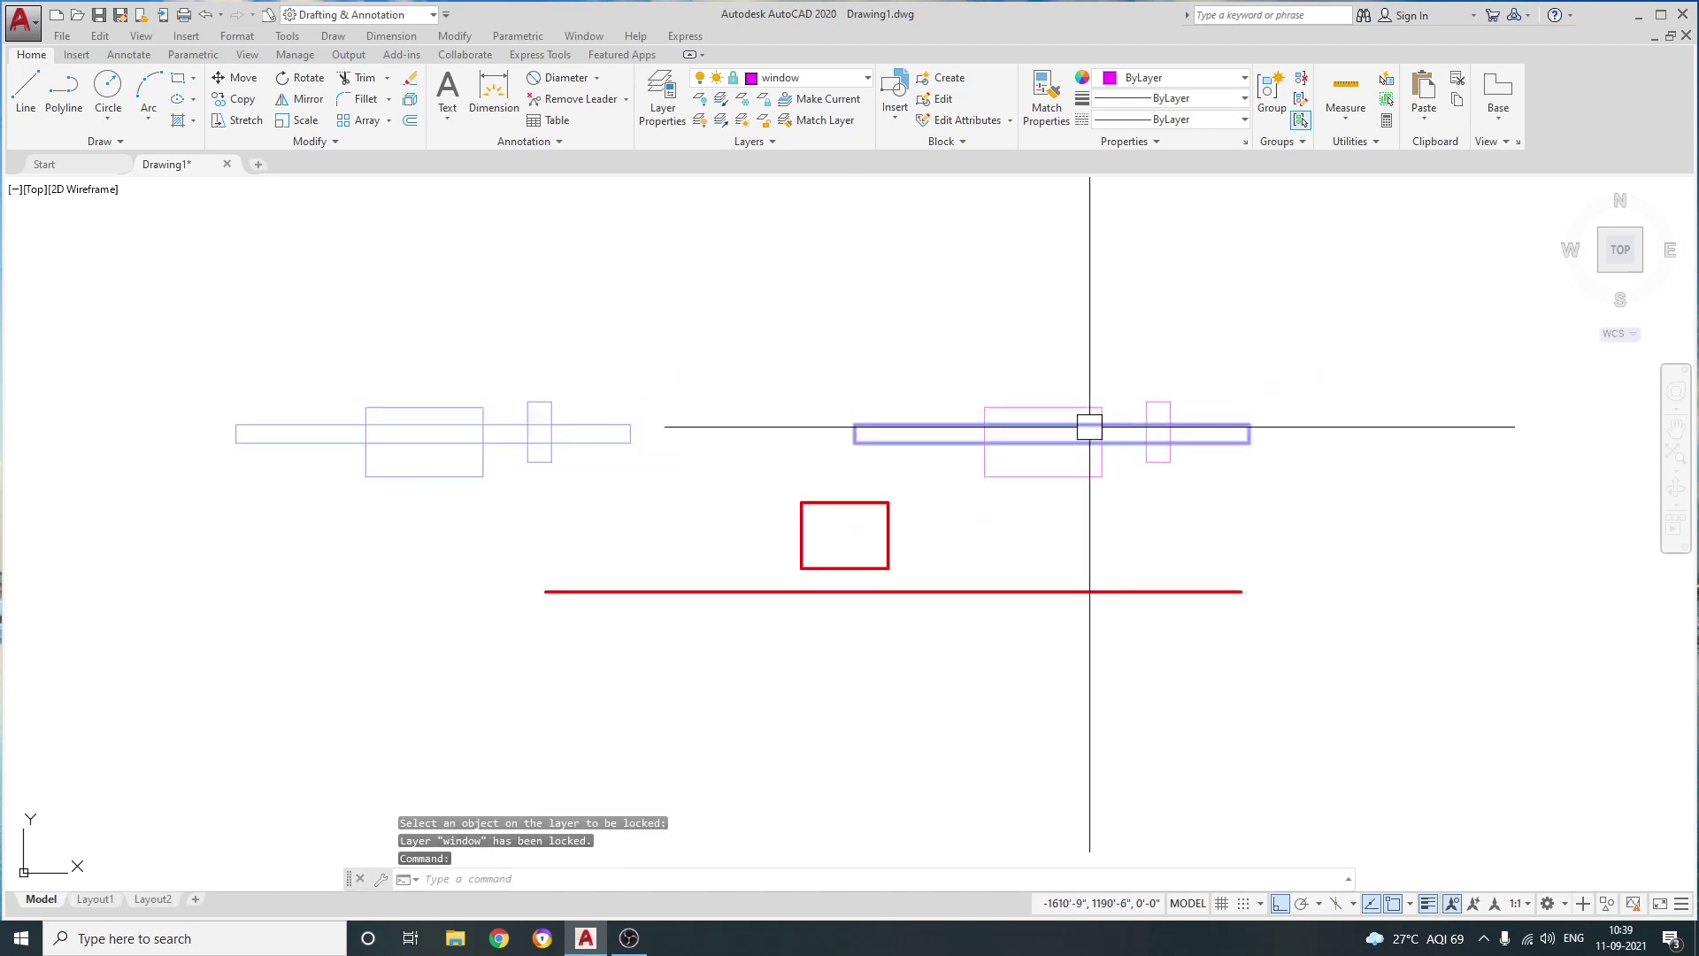
Try erasing the magenta bar and large rectangle, which the locked layer prevents.
left_click(944, 383)
left_click(901, 463)
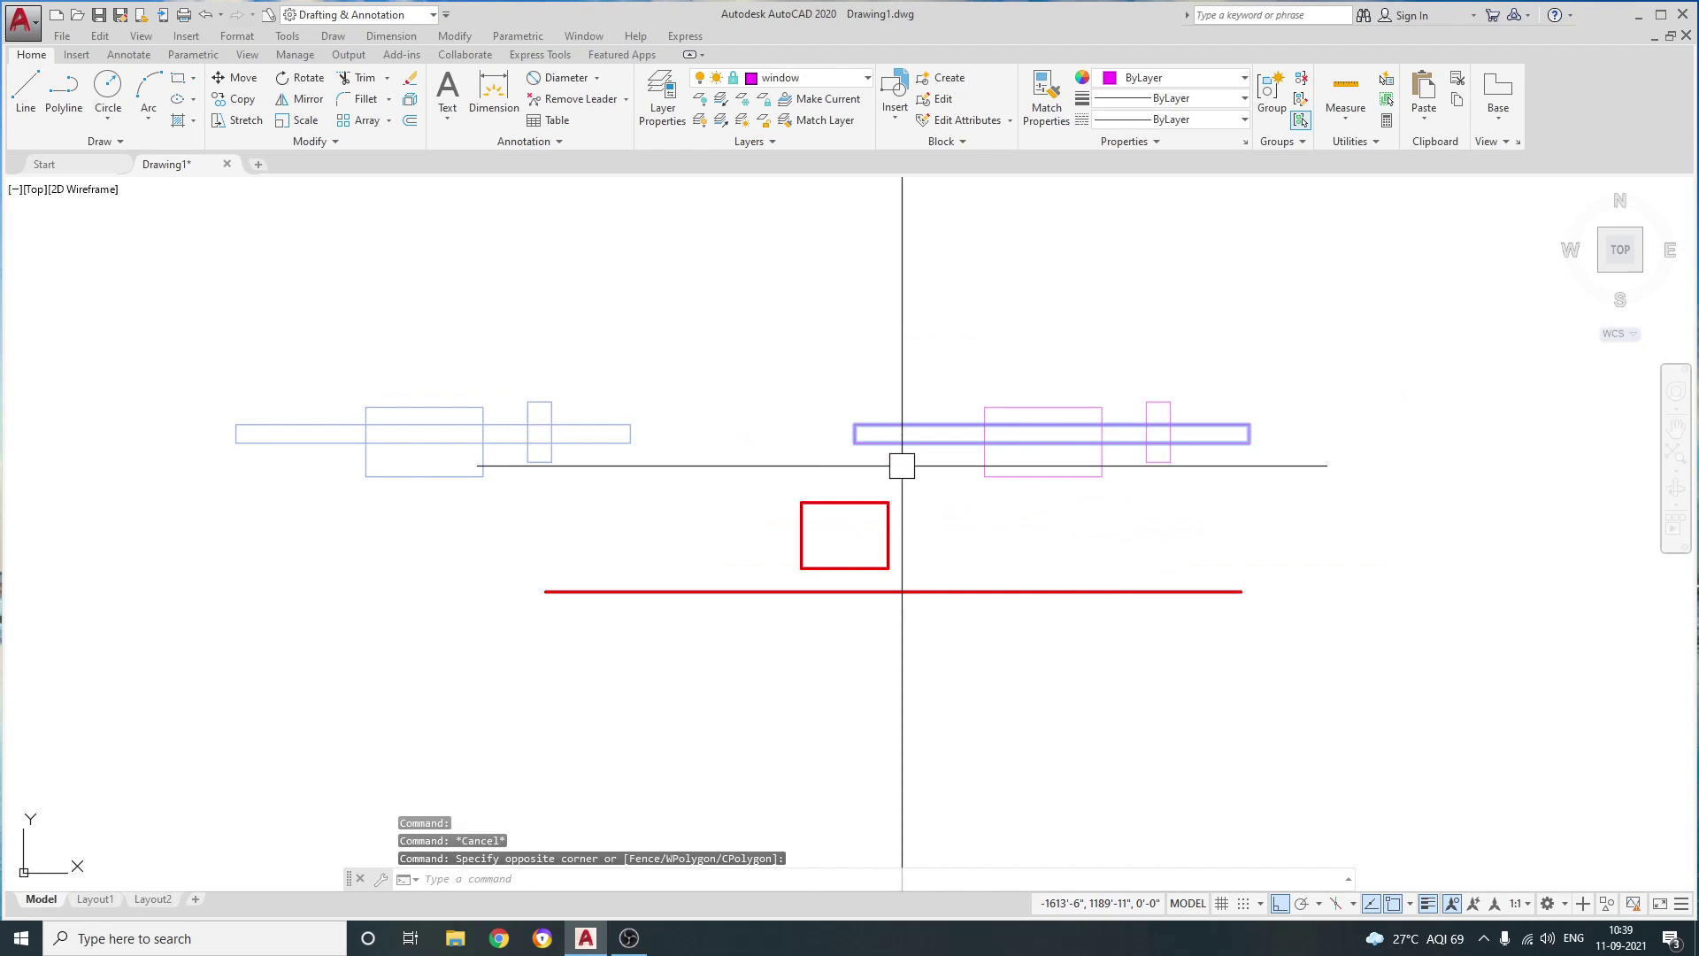
key("Delete")
key("Escape")
left_click(910, 440)
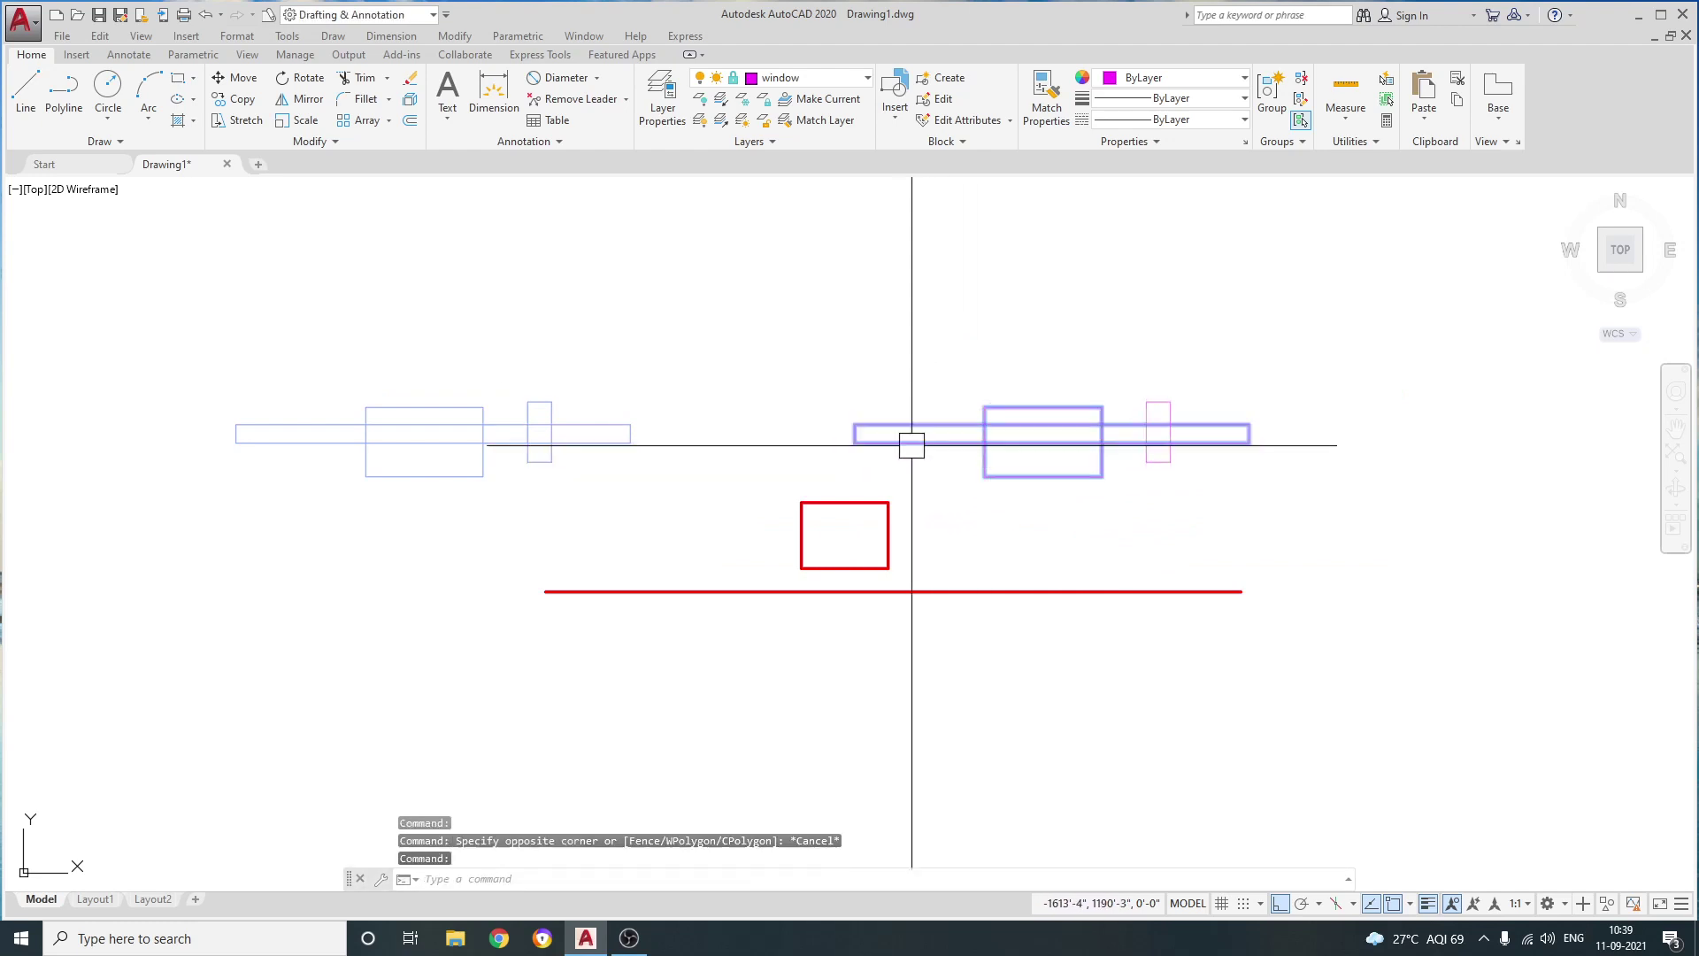
key("Delete")
left_click(1093, 342)
left_click(865, 349)
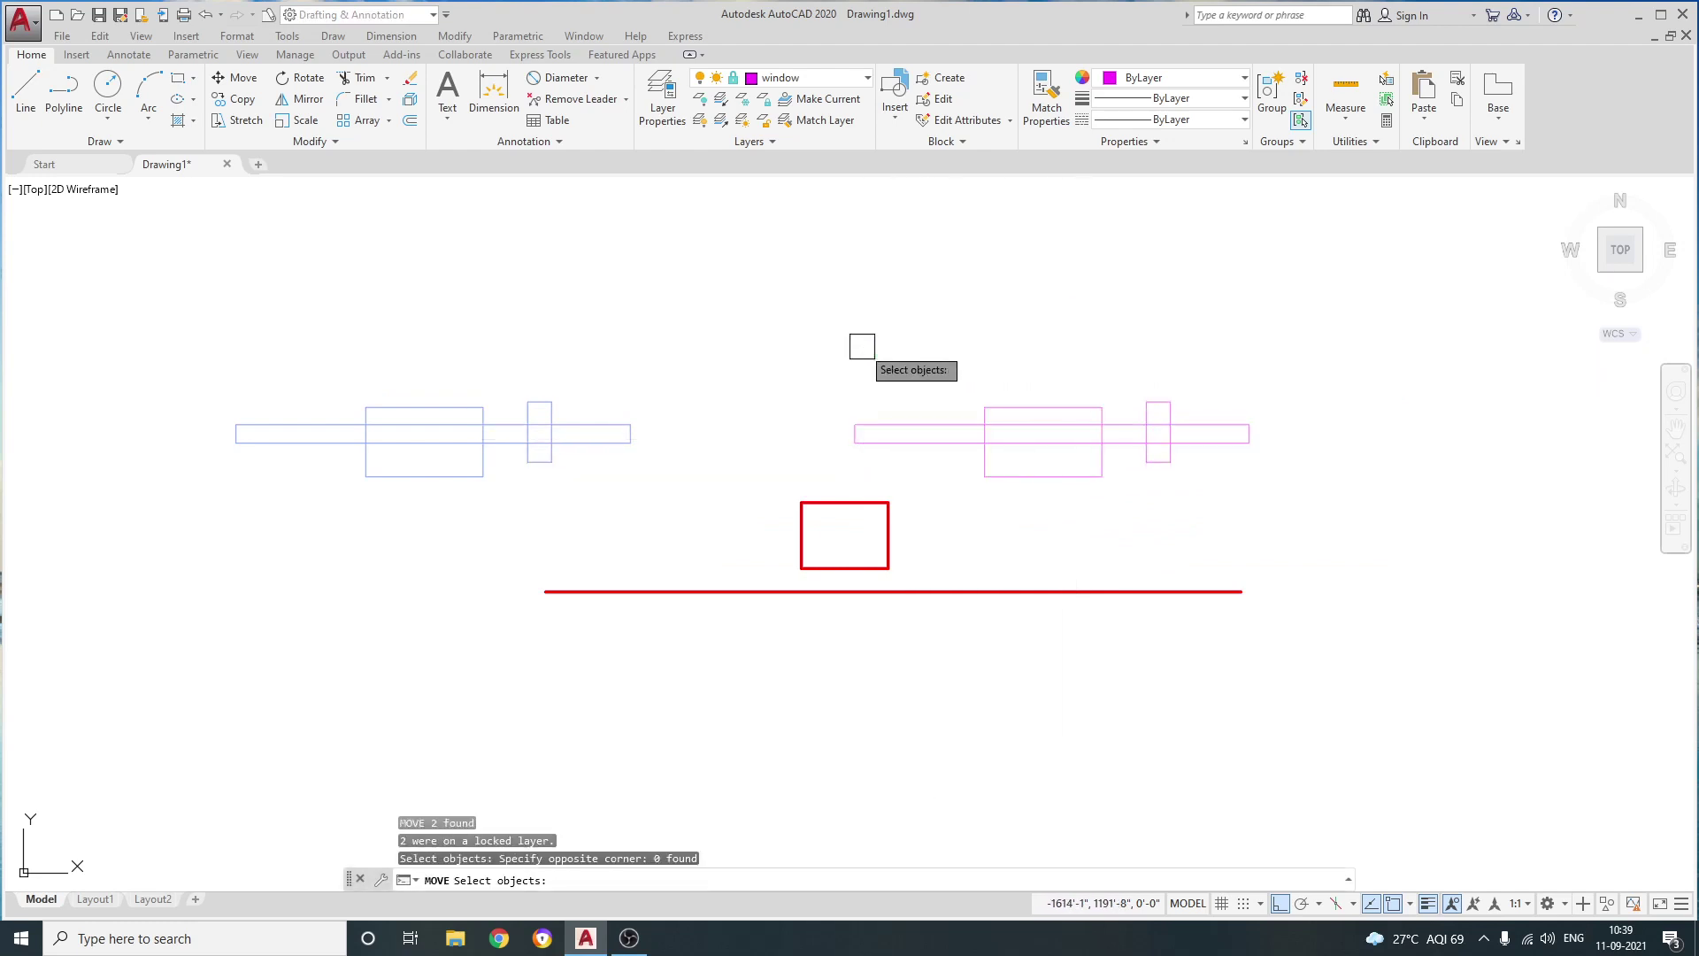
key("Escape")
Move the left blue assembly a little to the right.
middle_click_drag(910, 455, 941, 433)
left_click(625, 297)
left_click(284, 497)
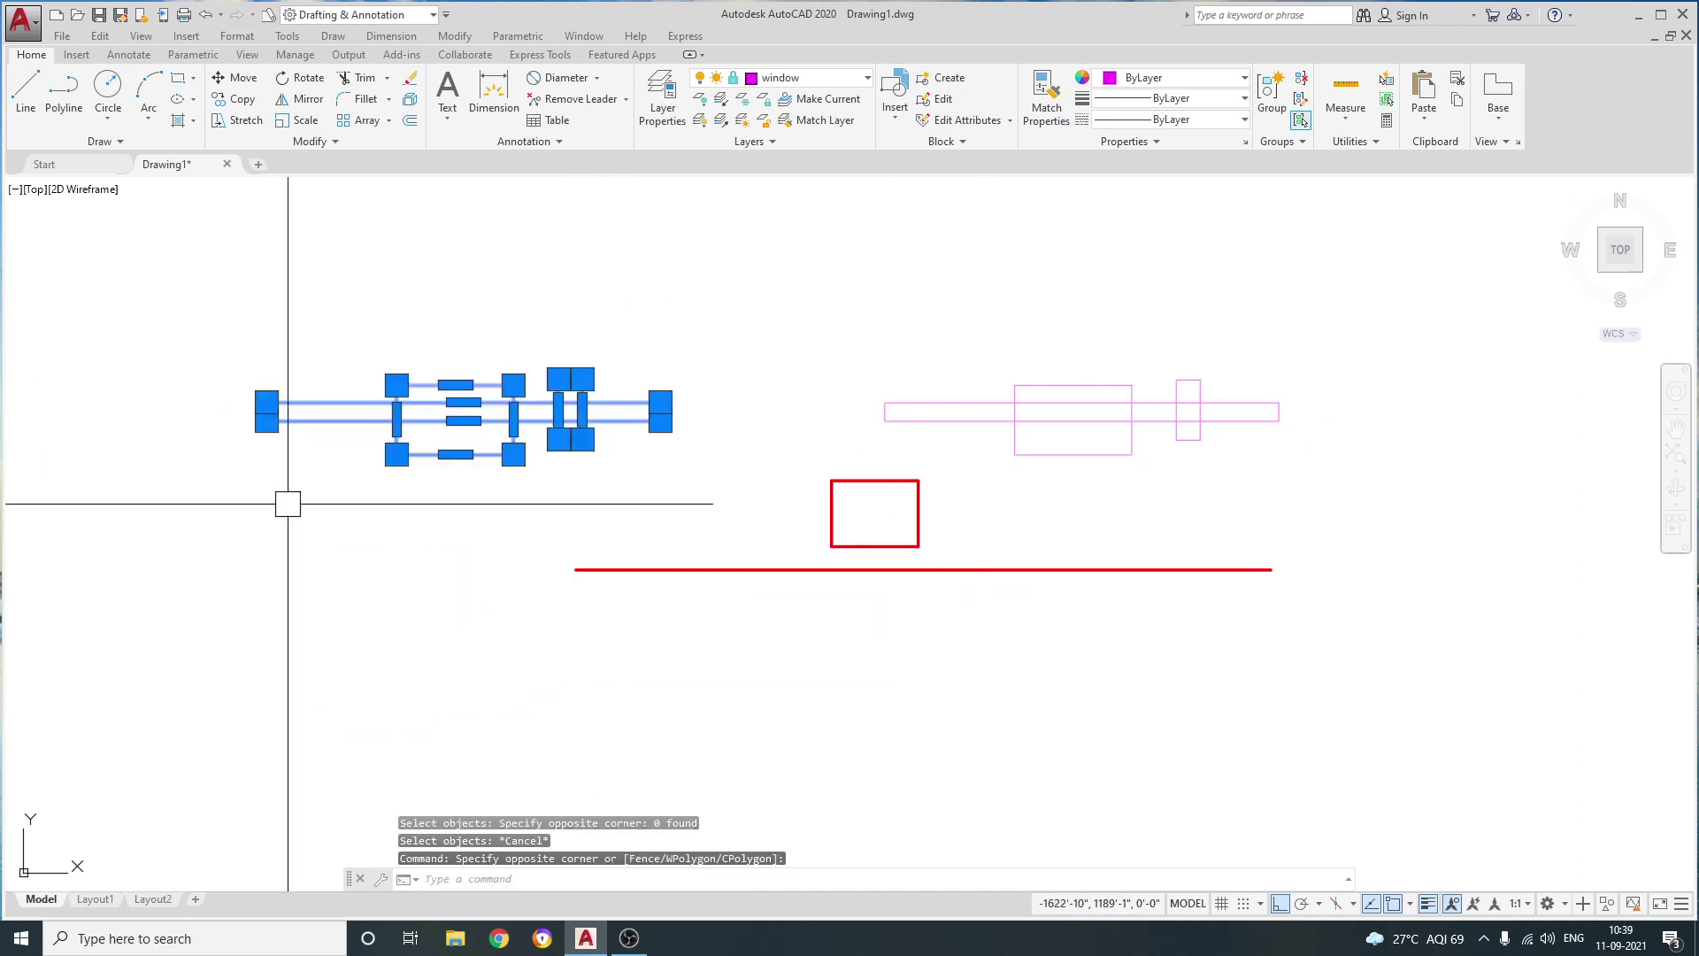
type("m")
key("Return")
left_click(419, 591)
left_click(978, 447)
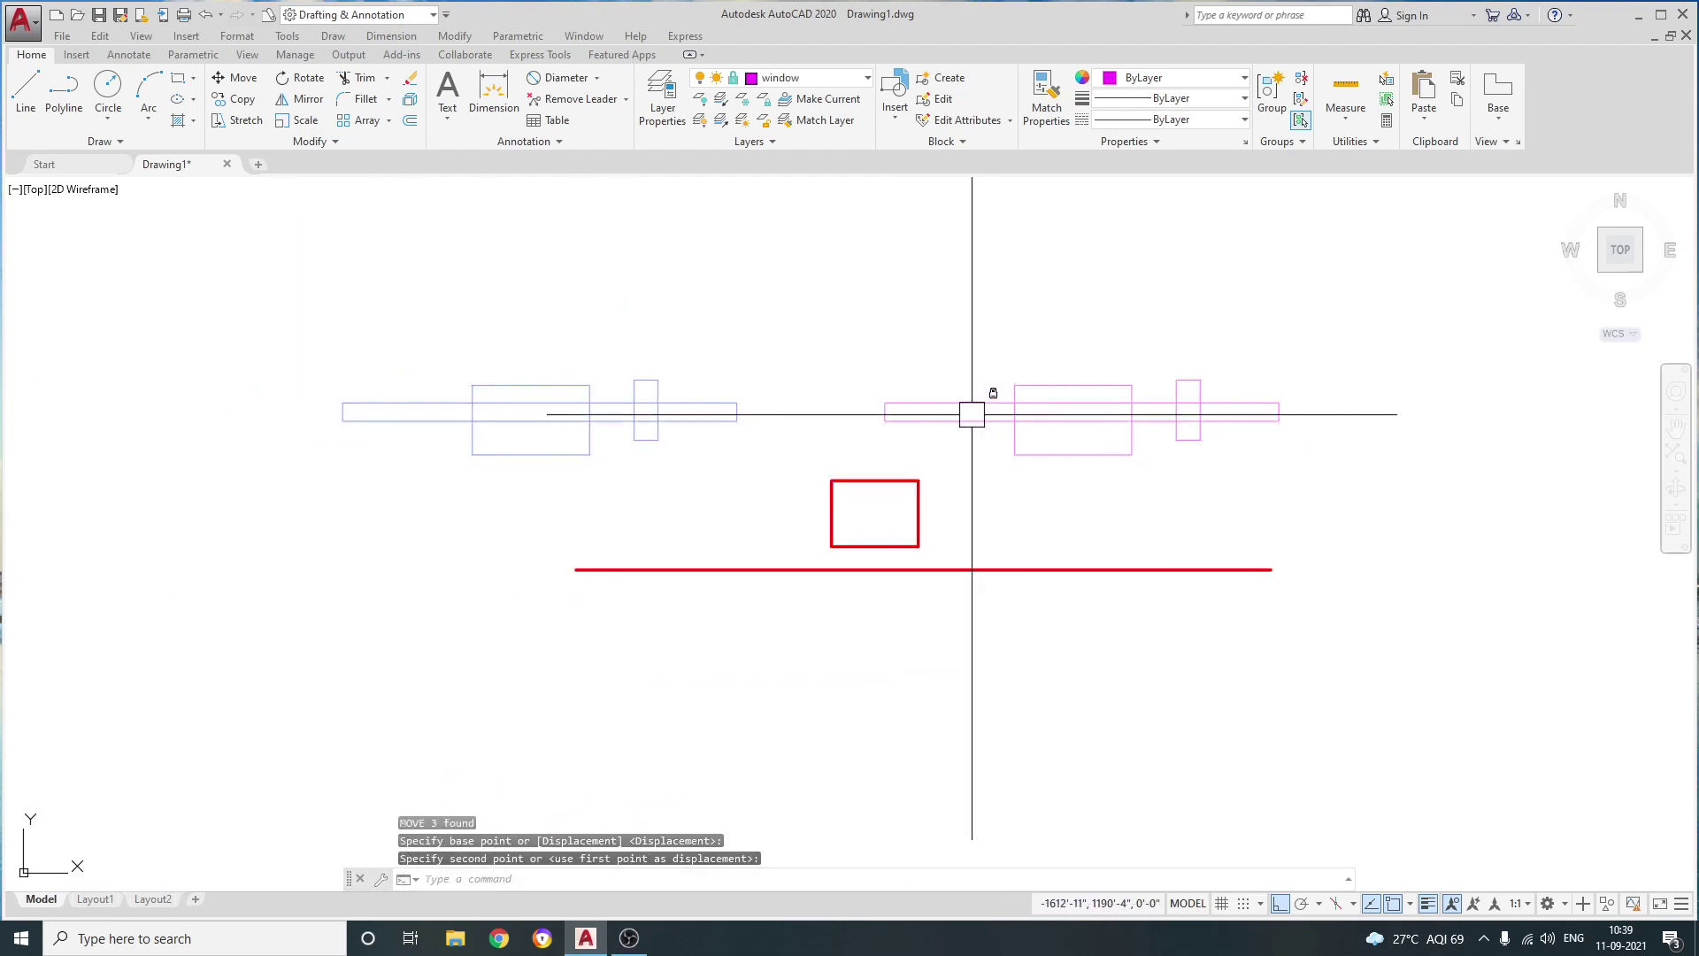
scroll(956, 428, "up", 2)
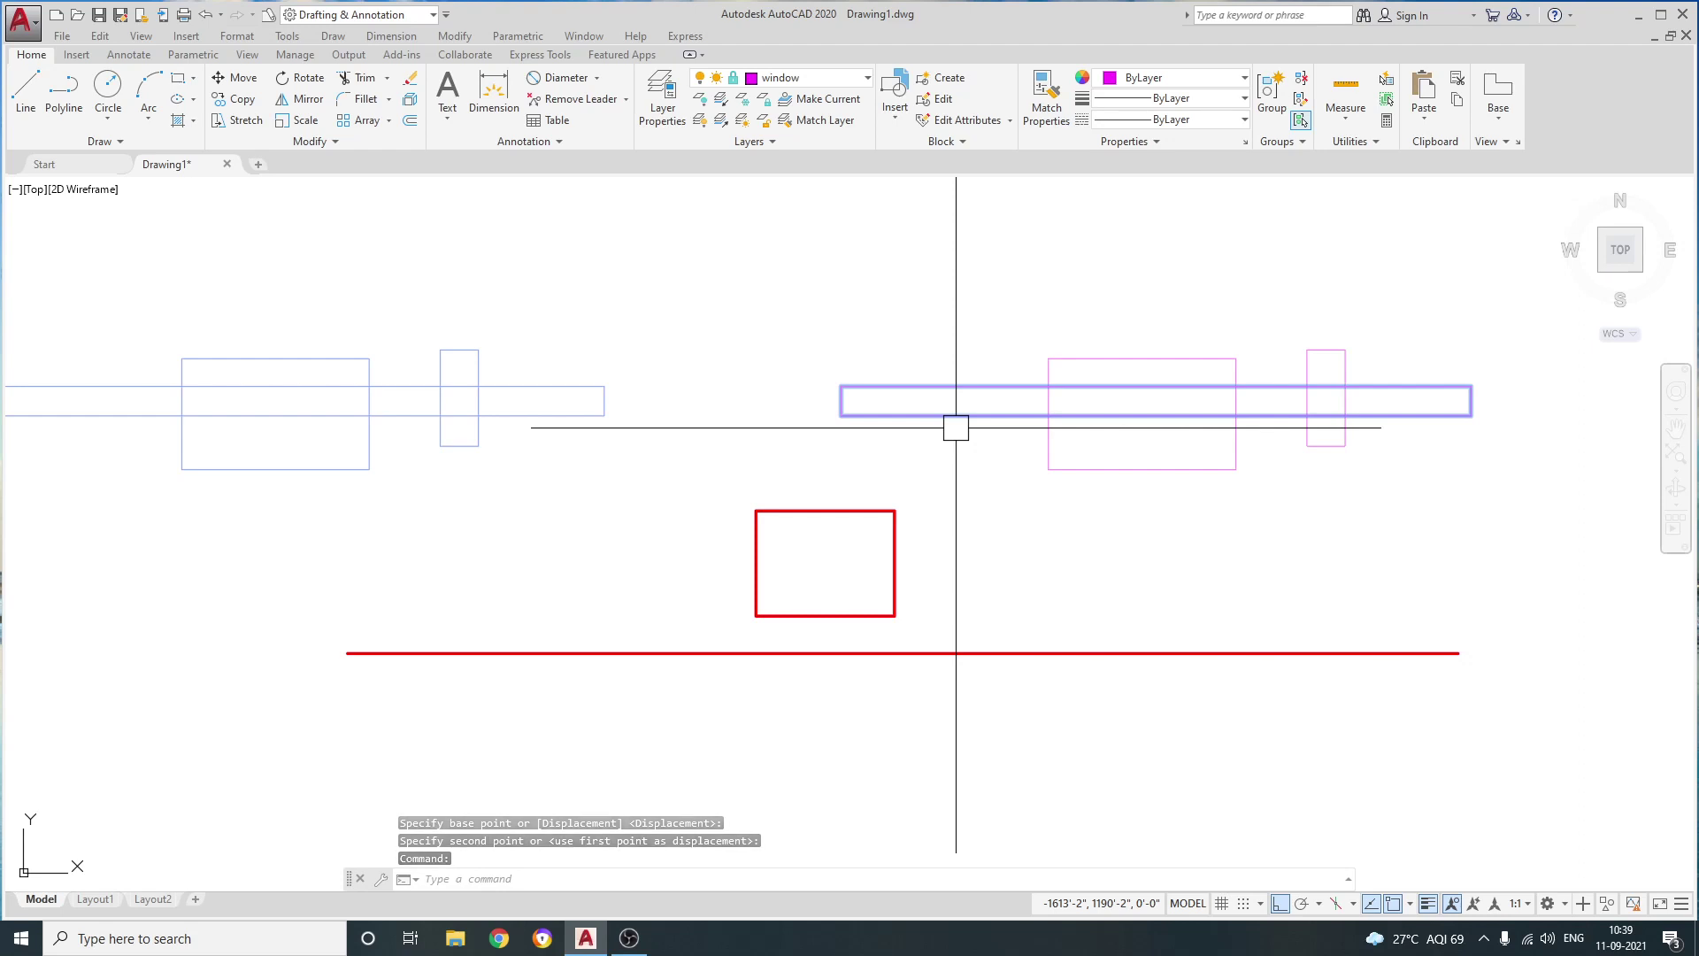
key("Escape")
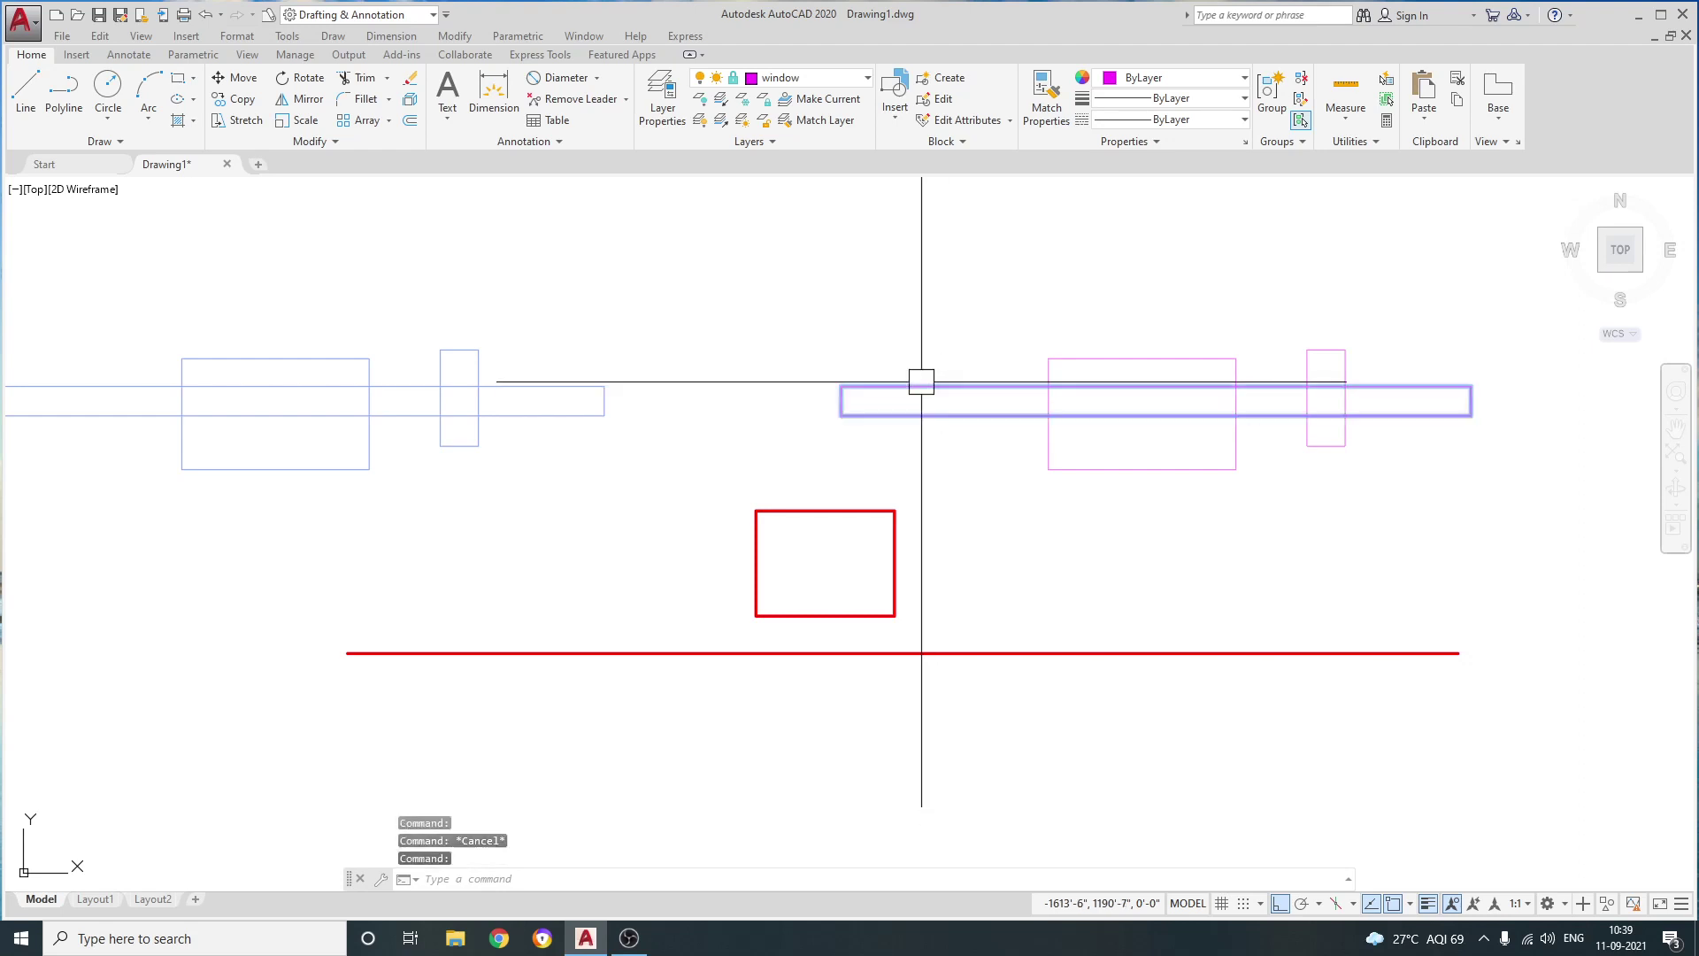
key("Escape")
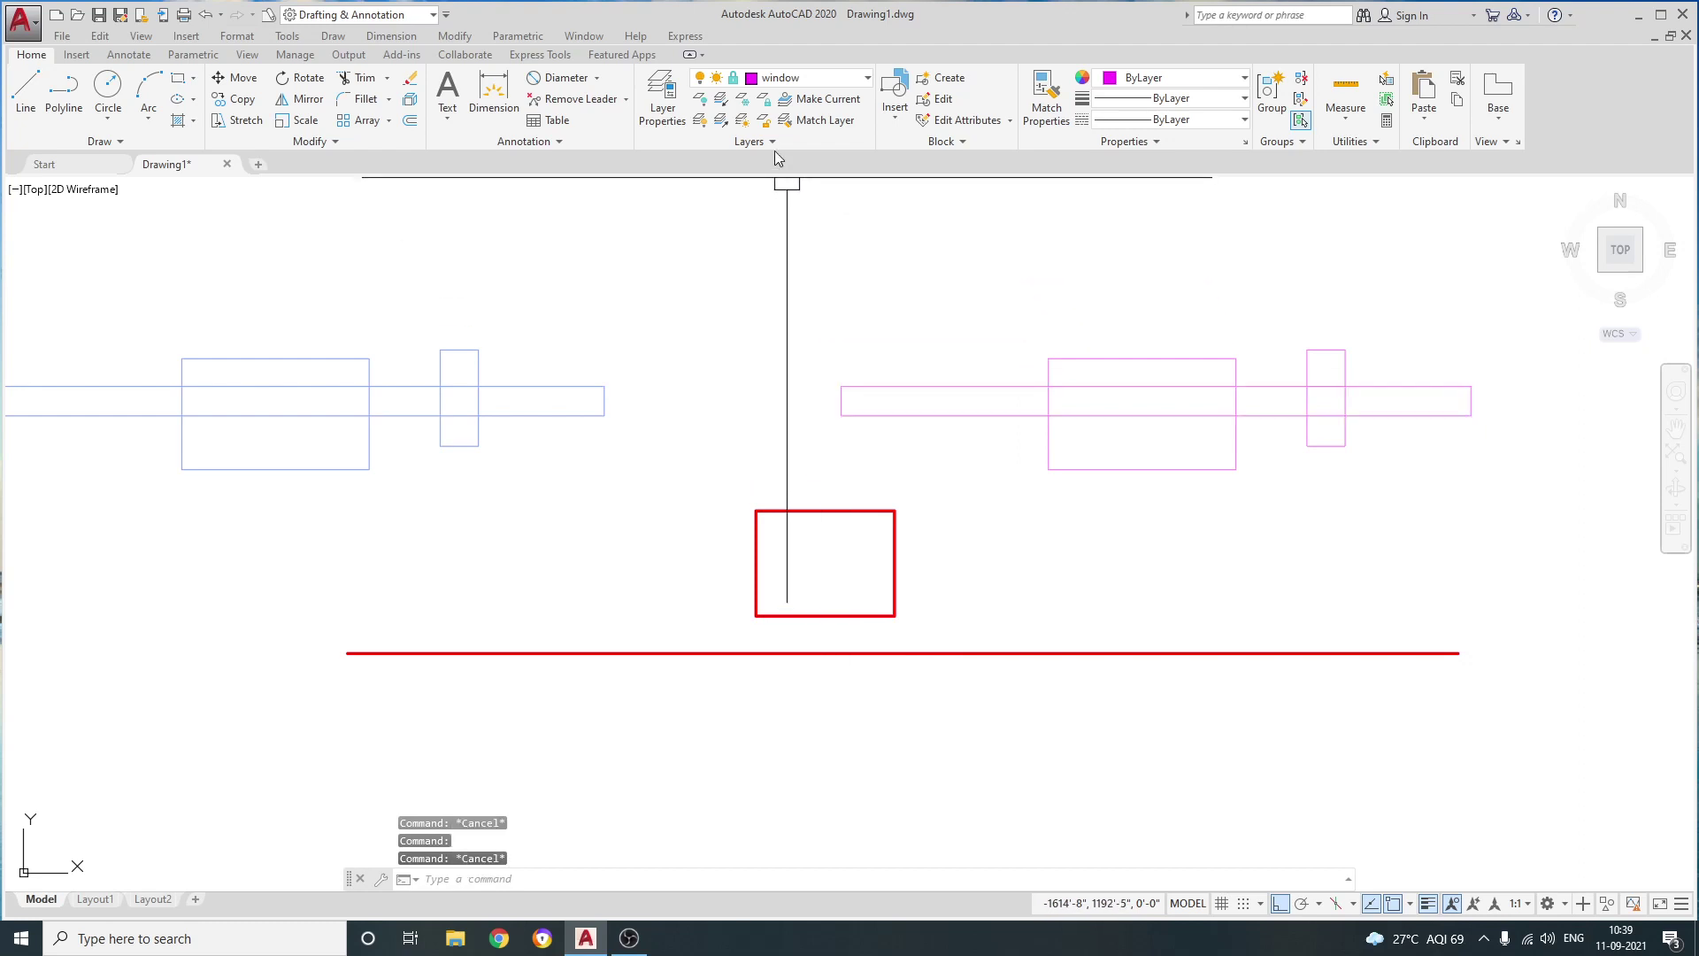
Unlock the window layer by picking its magenta bar.
left_click(766, 123)
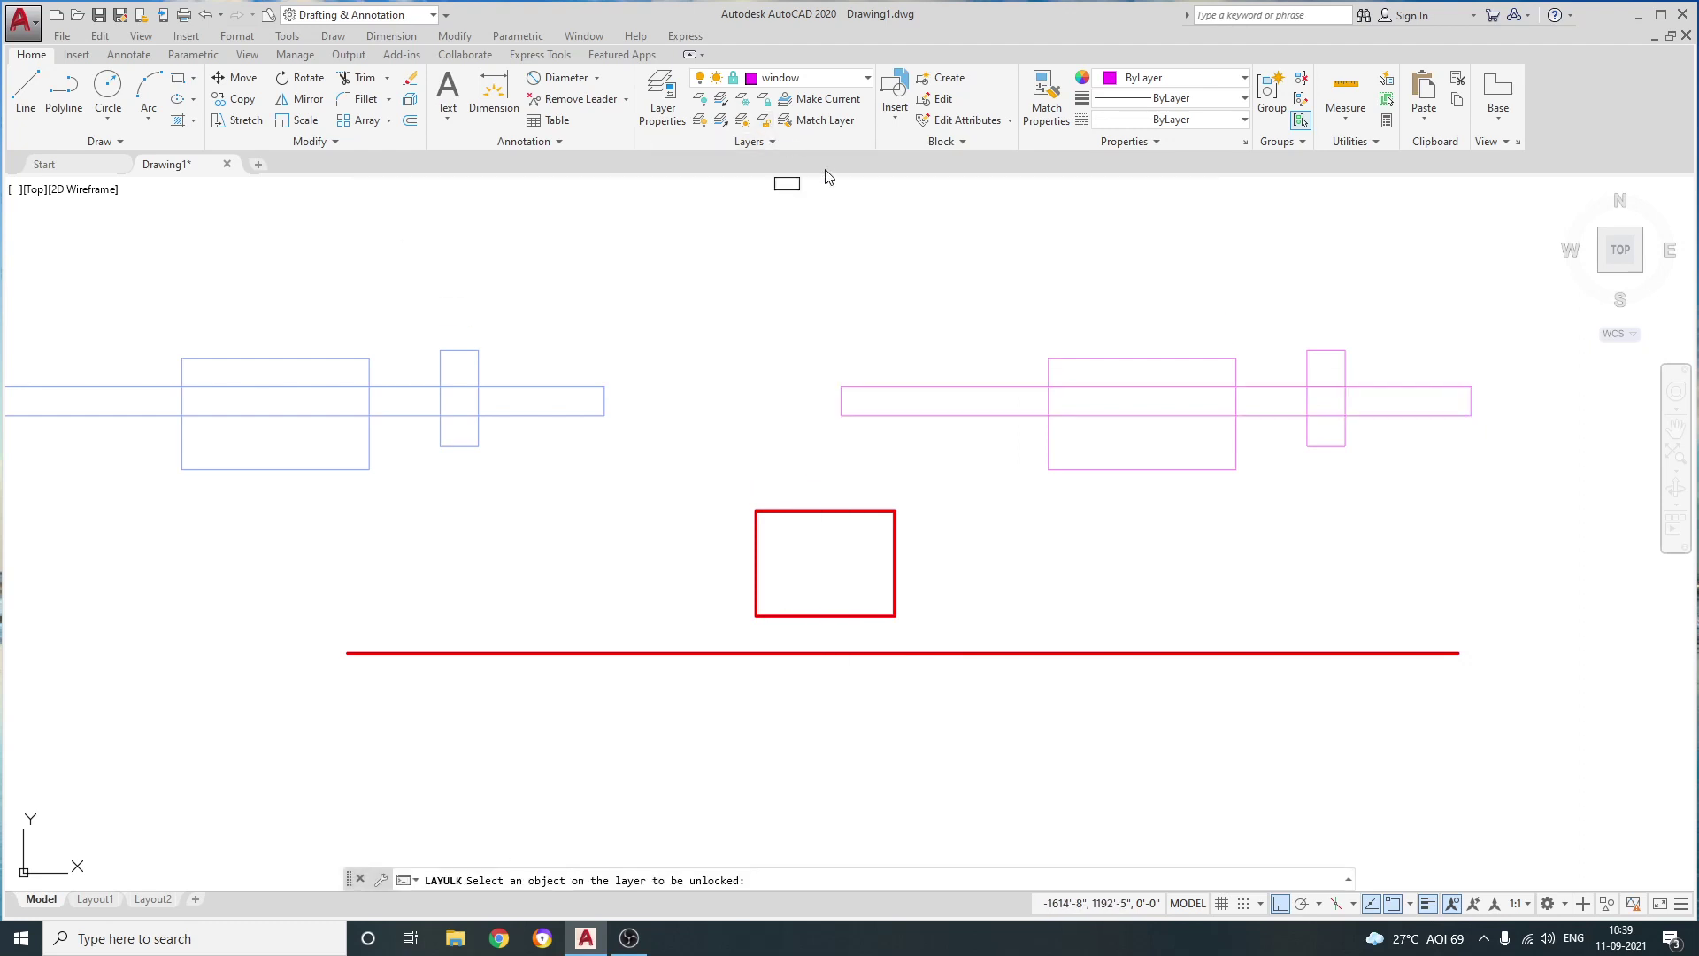
left_click(926, 387)
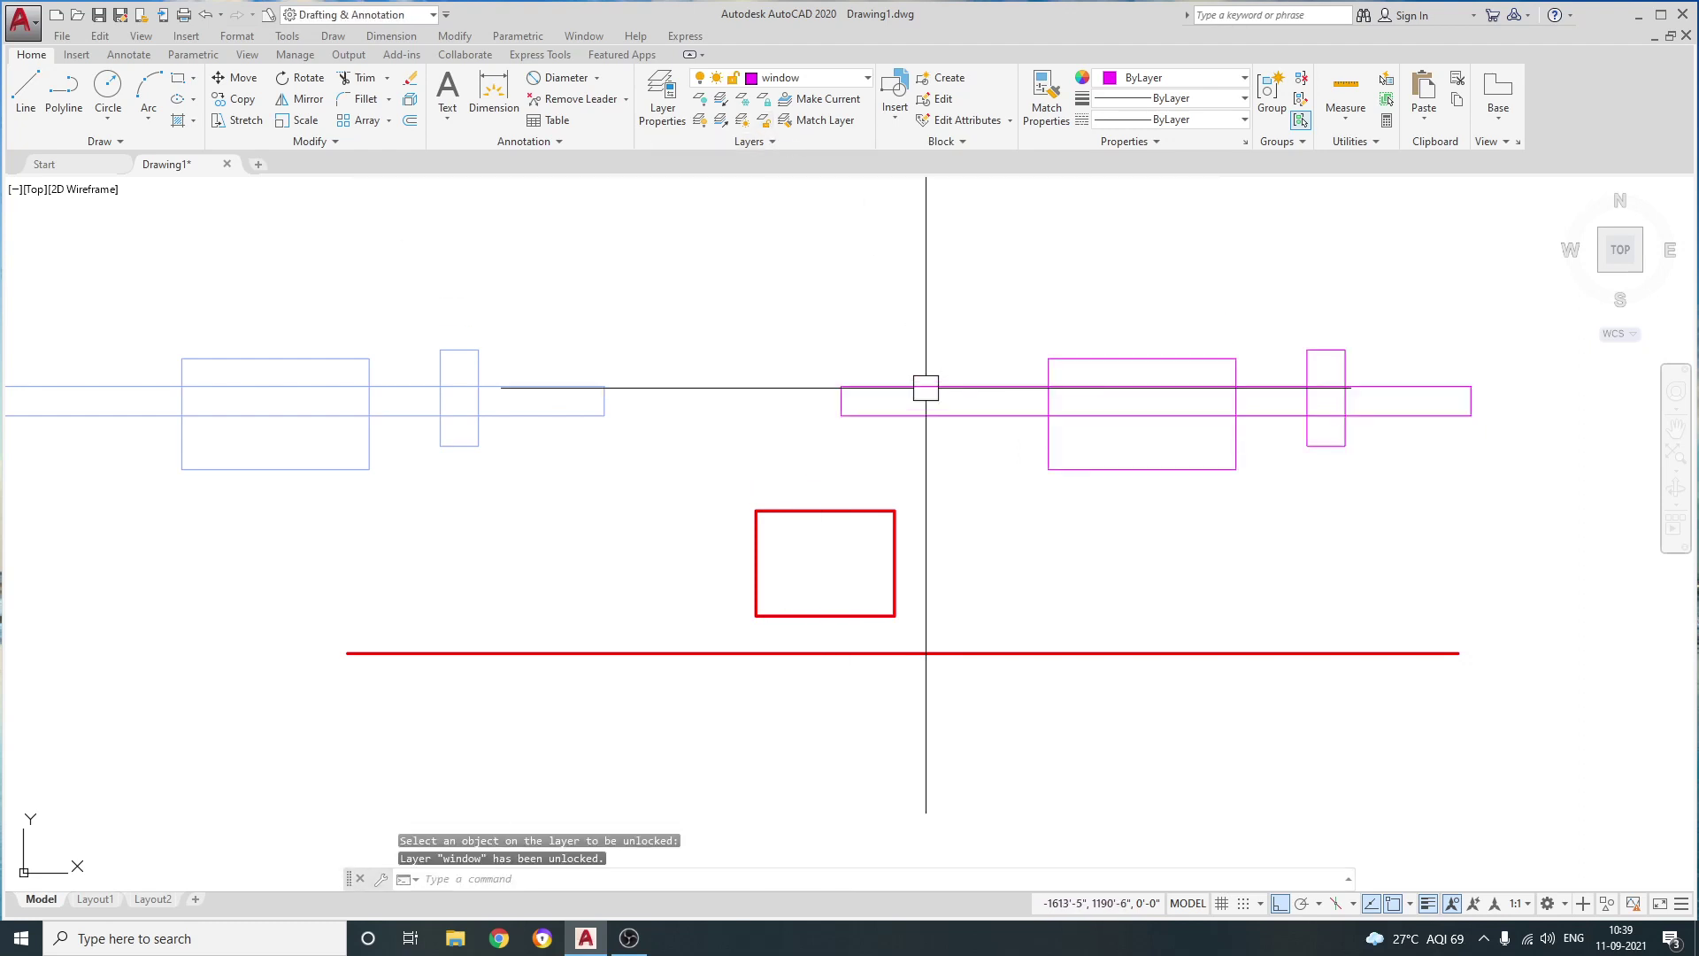
left_click(978, 388)
key("Escape")
Erase the now-unlocked magenta bar, then undo the erase.
left_click(971, 327)
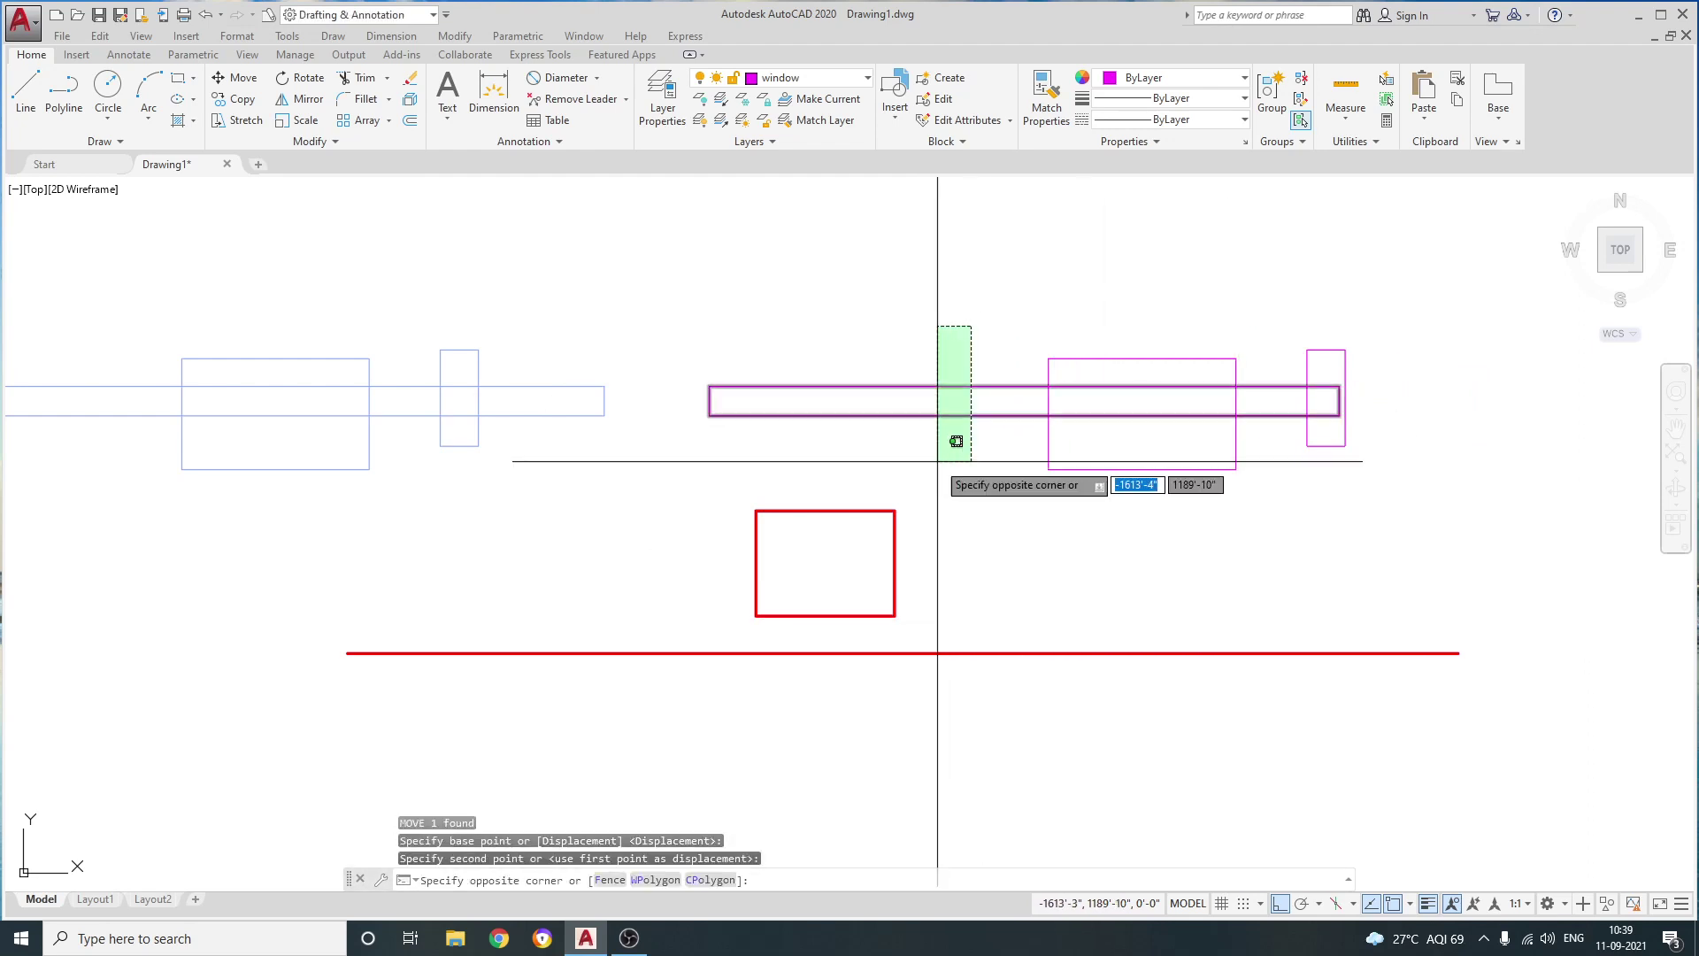
left_click(941, 478)
key("Delete")
key("ctrl+z")
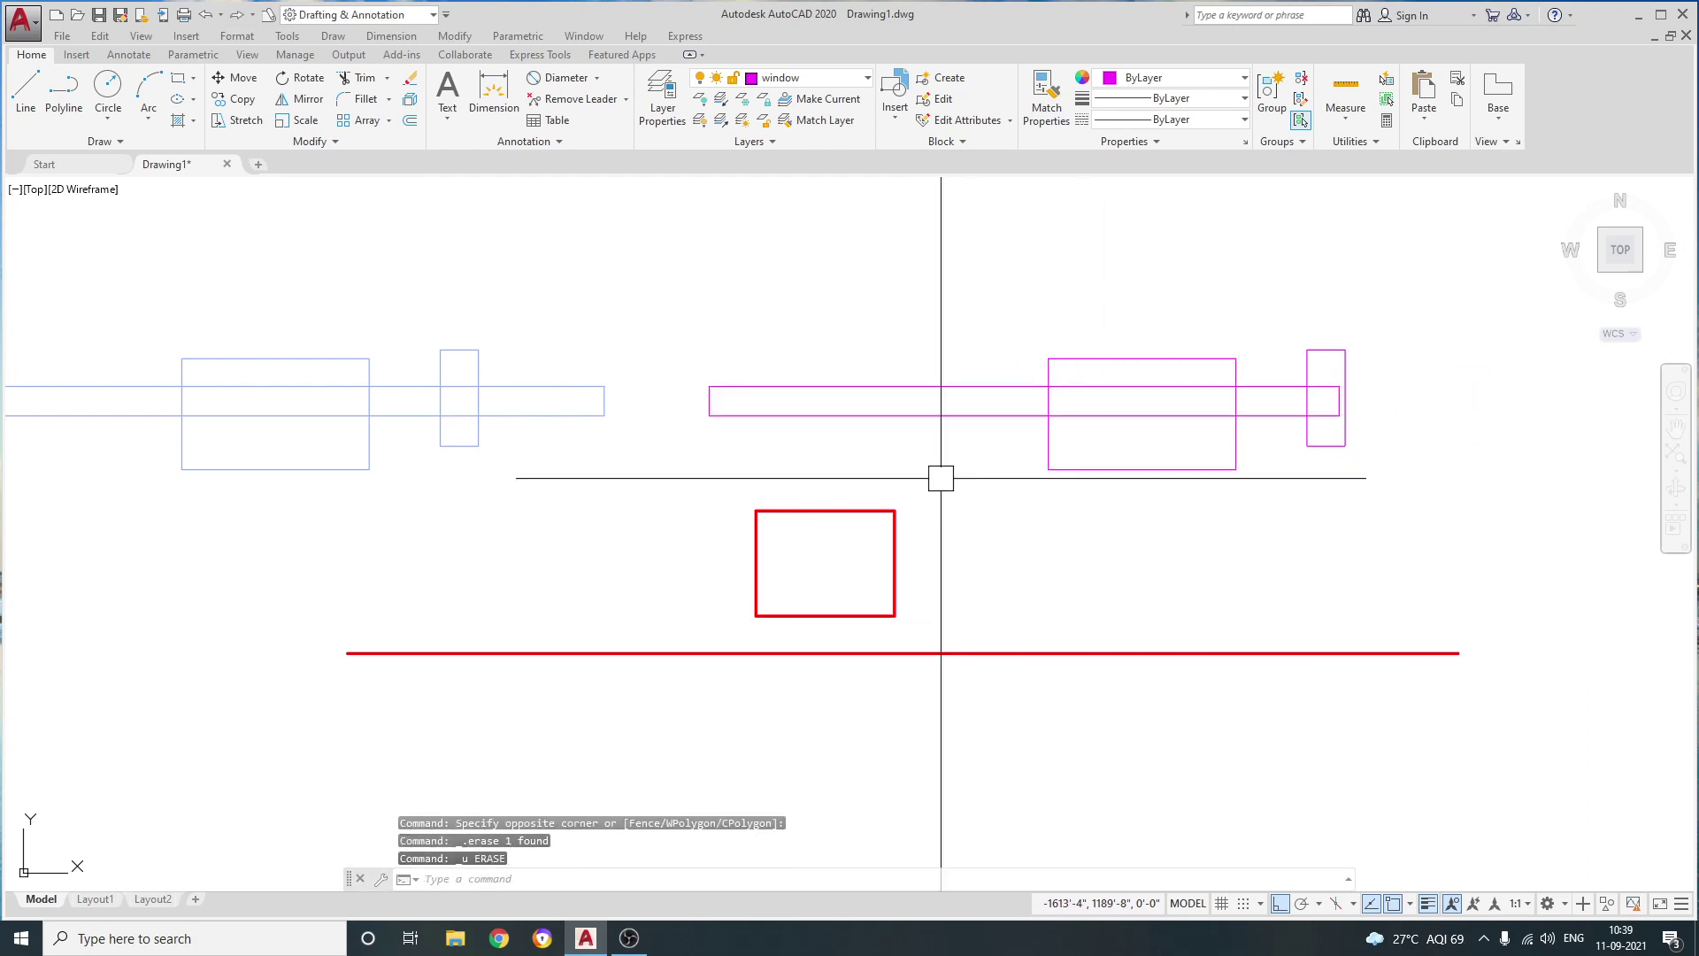
scroll(890, 339, "down", 2)
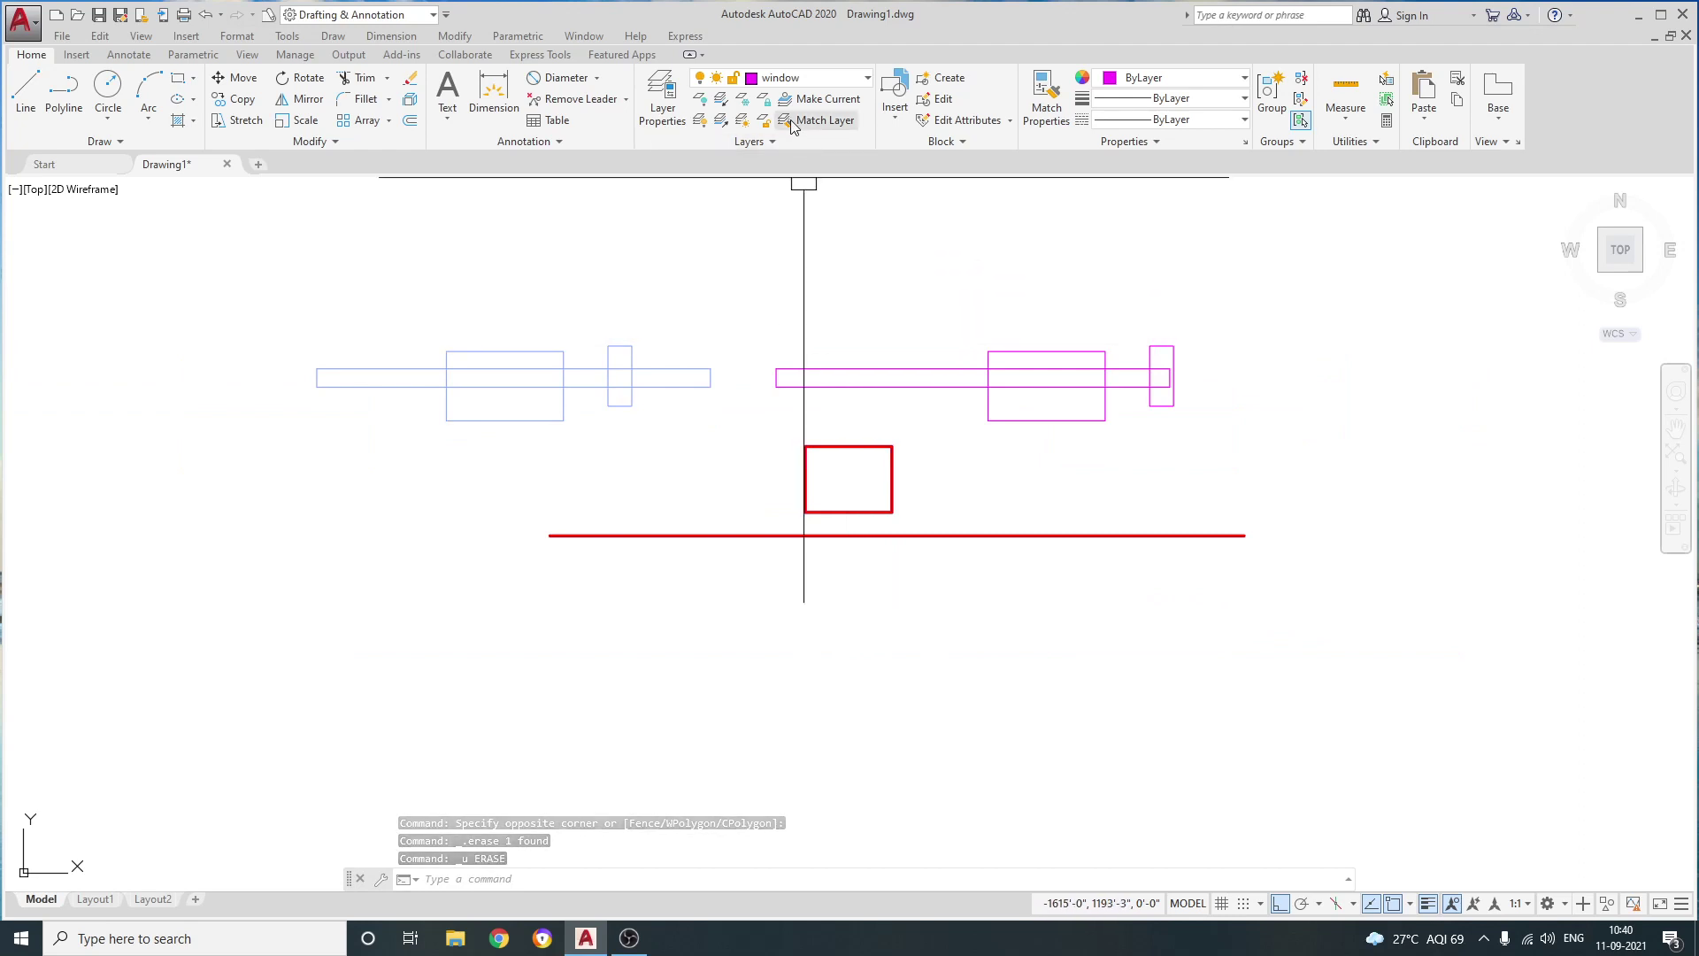
scroll(842, 390, "up", 2)
Test-select the magenta bar, then the blue bar and small rectangle, and clear the selection.
left_click(842, 387)
key("Escape")
scroll(842, 390, "down", 2)
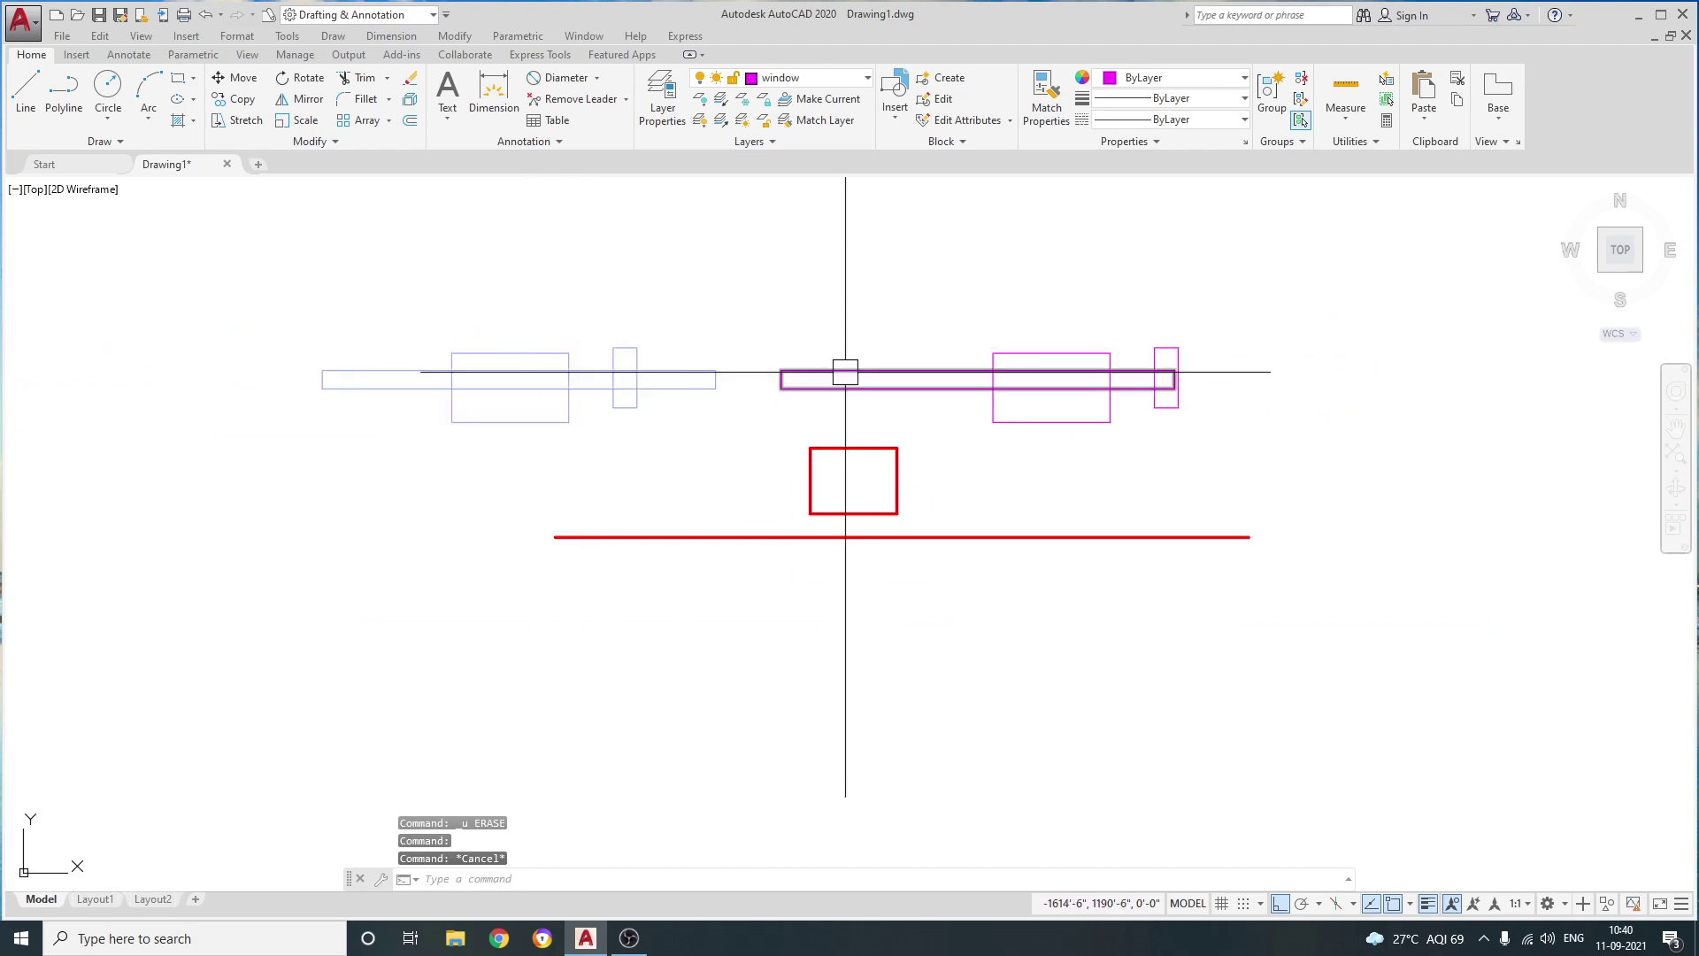
left_click(761, 394)
left_click(629, 337)
scroll(629, 337, "up", 2)
scroll(626, 339, "up", 2)
key("Escape")
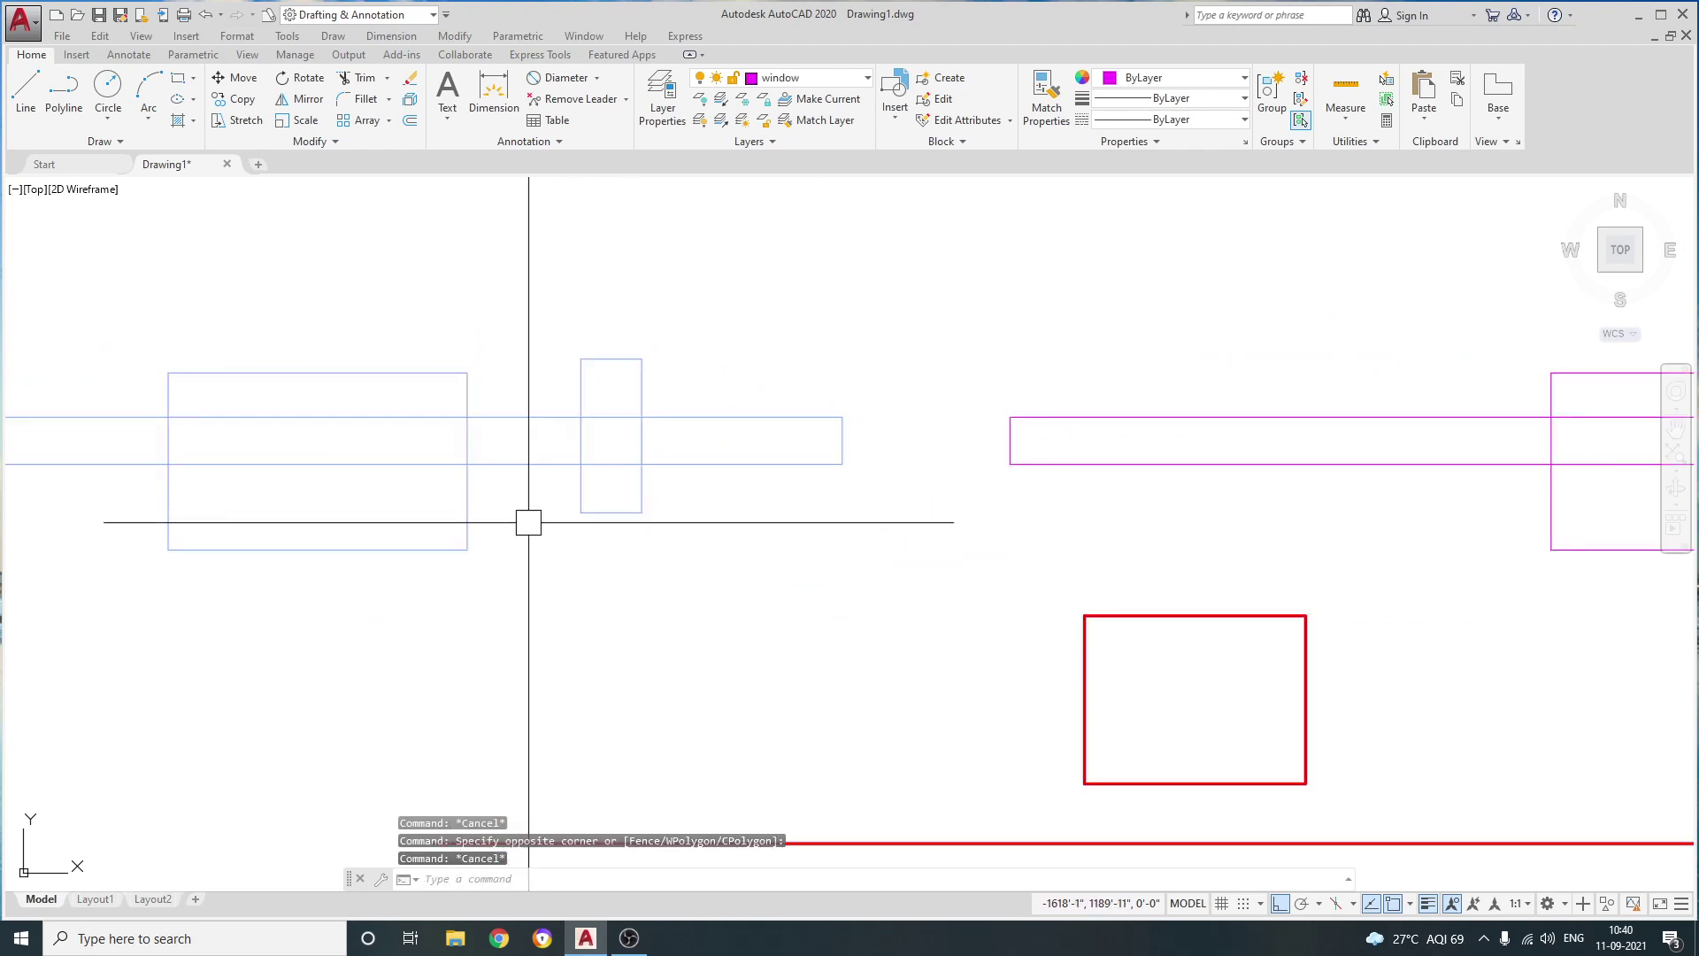
left_click(788, 124)
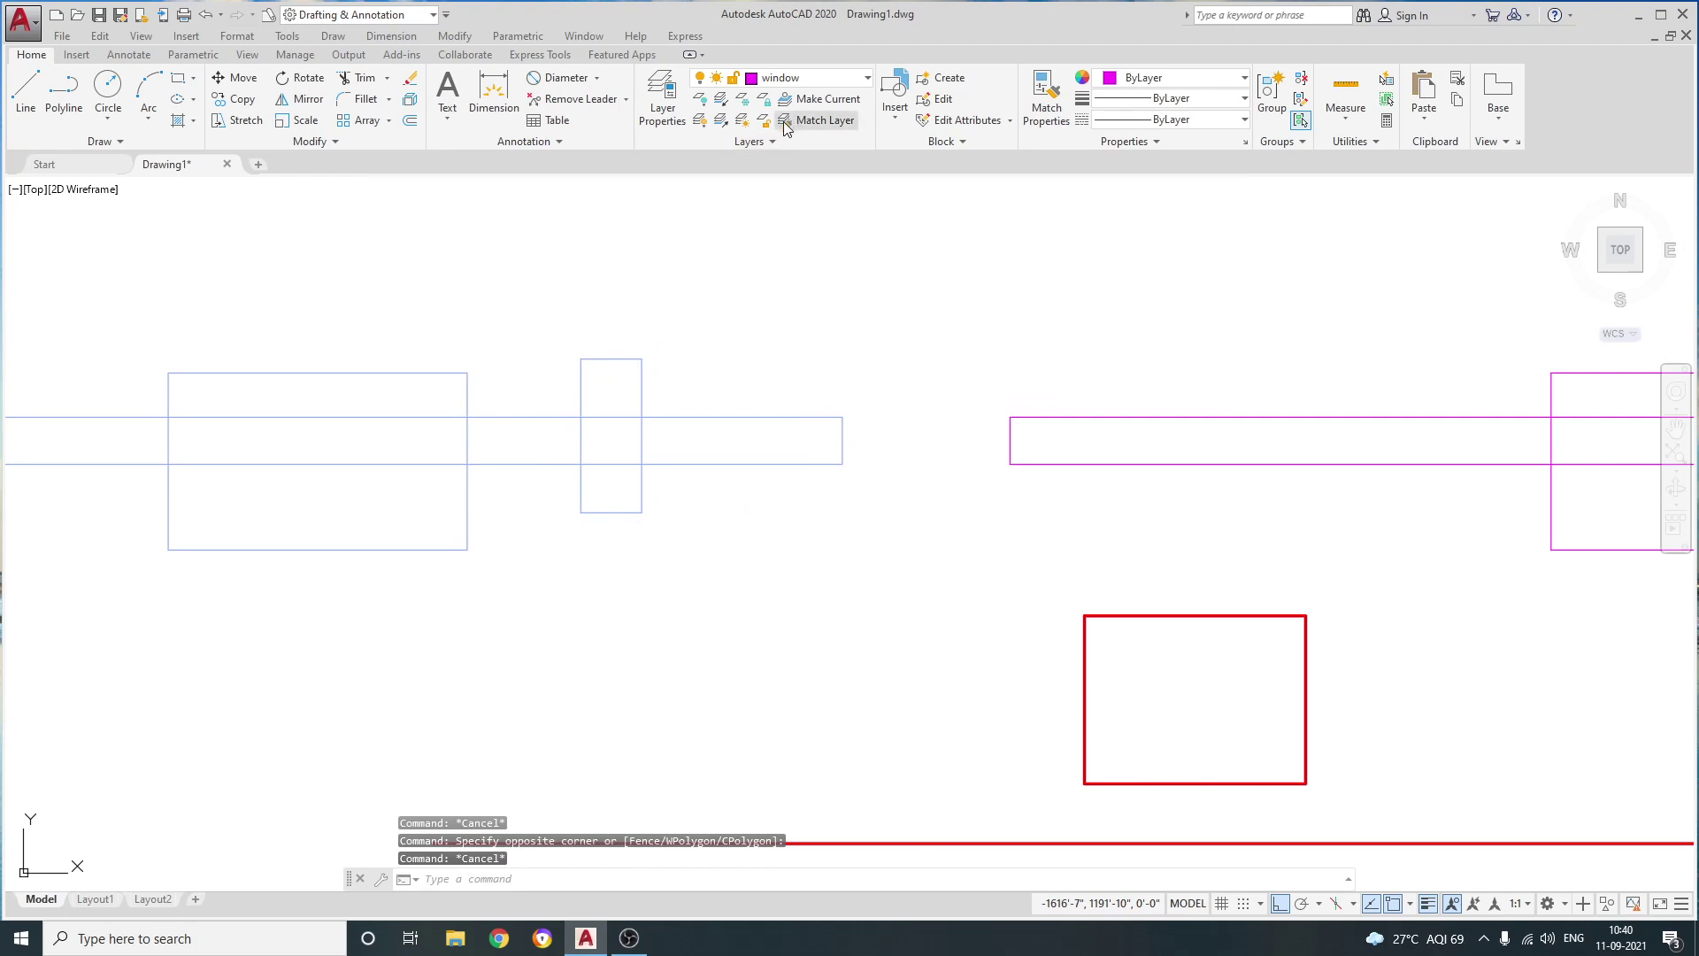
scroll(770, 252, "down", 2)
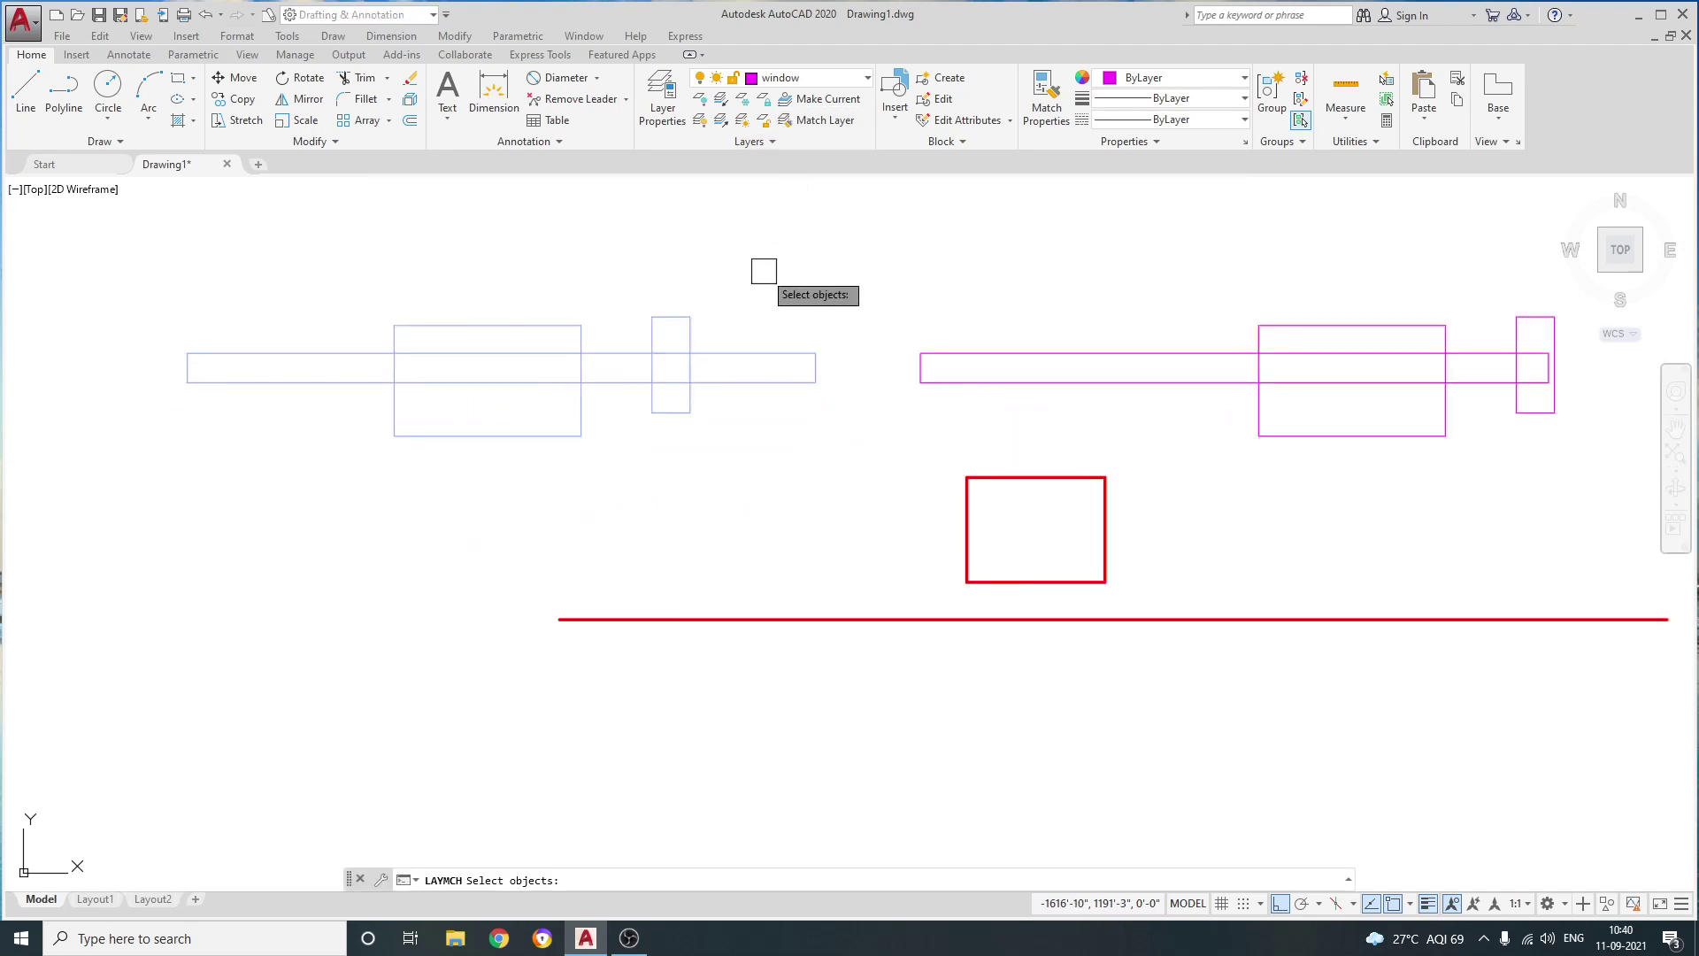
left_click(751, 353)
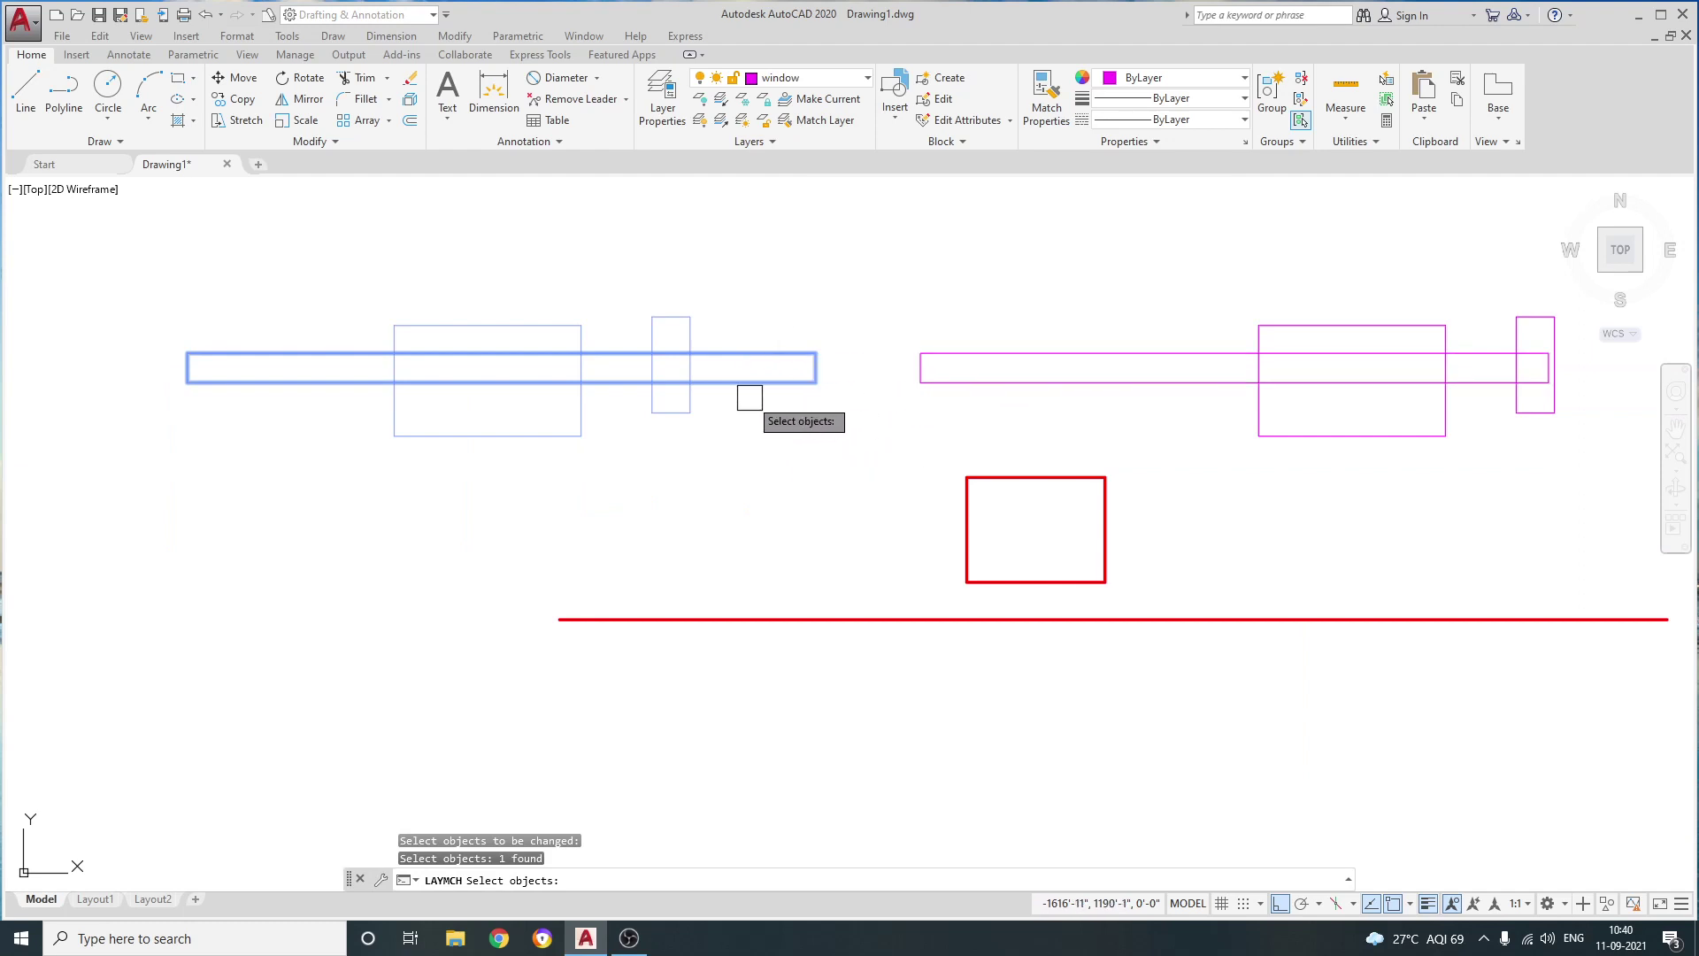
key("Return")
key("Escape")
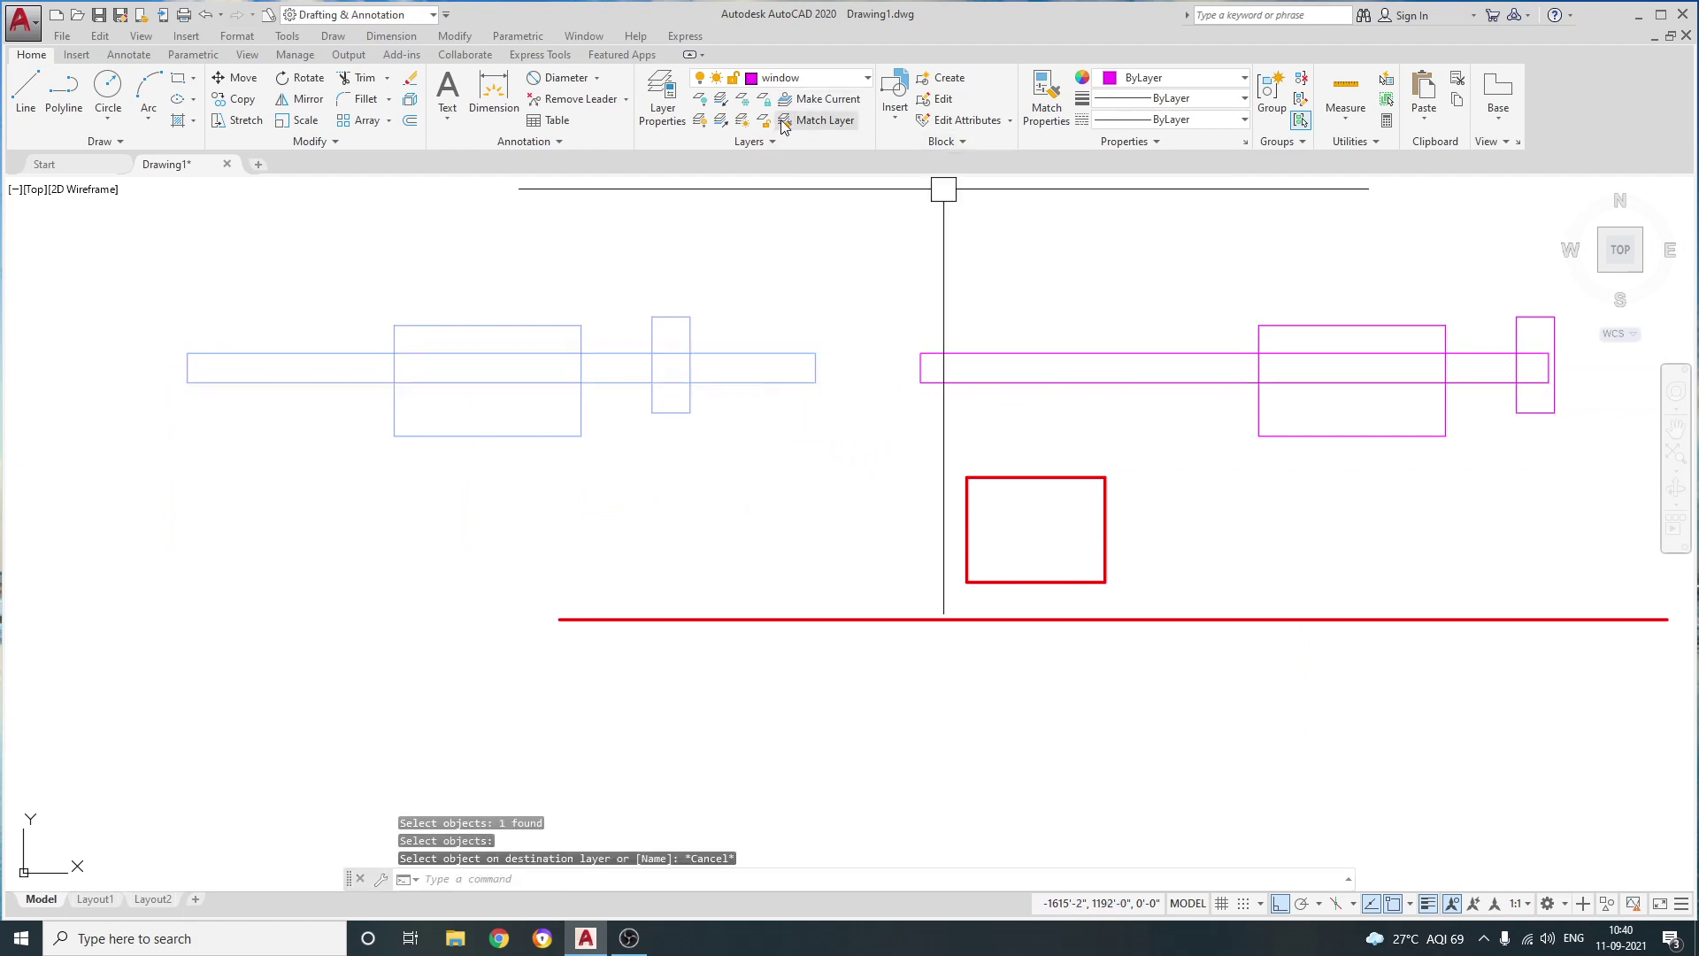
left_click(783, 127)
left_click(777, 353)
key("Return")
key("Escape")
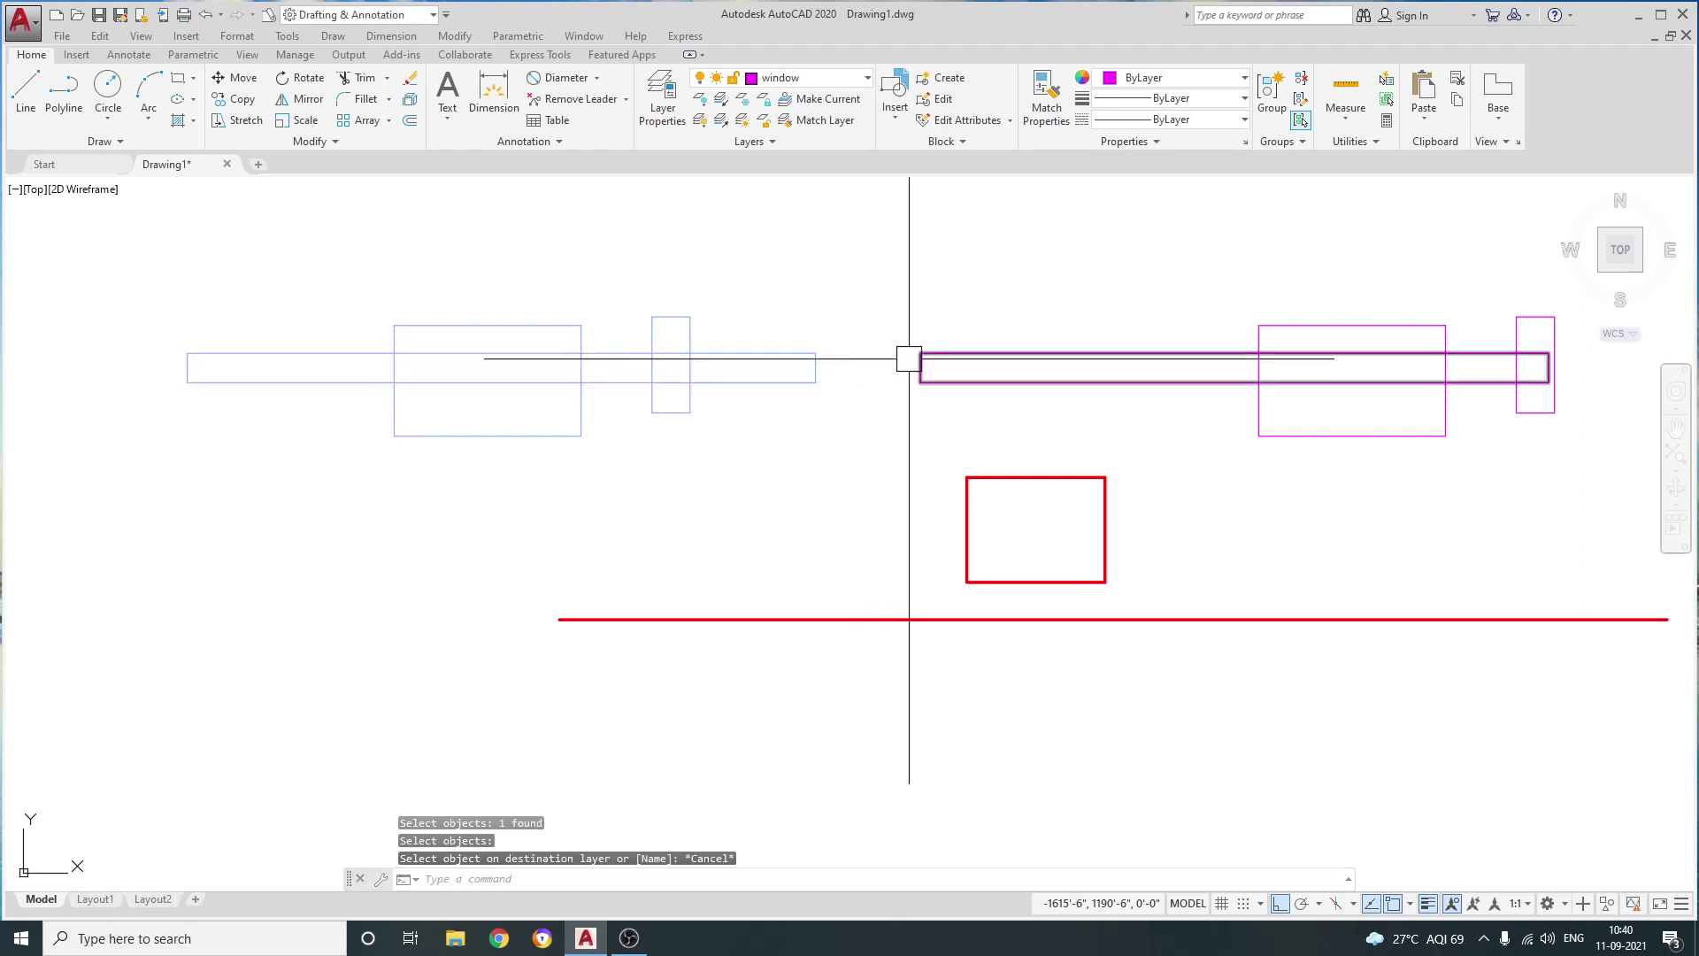
left_click(769, 123)
Trial-match the blue bar's properties onto the red rectangle, red line and magenta rectangles.
key("Escape")
key("Escape")
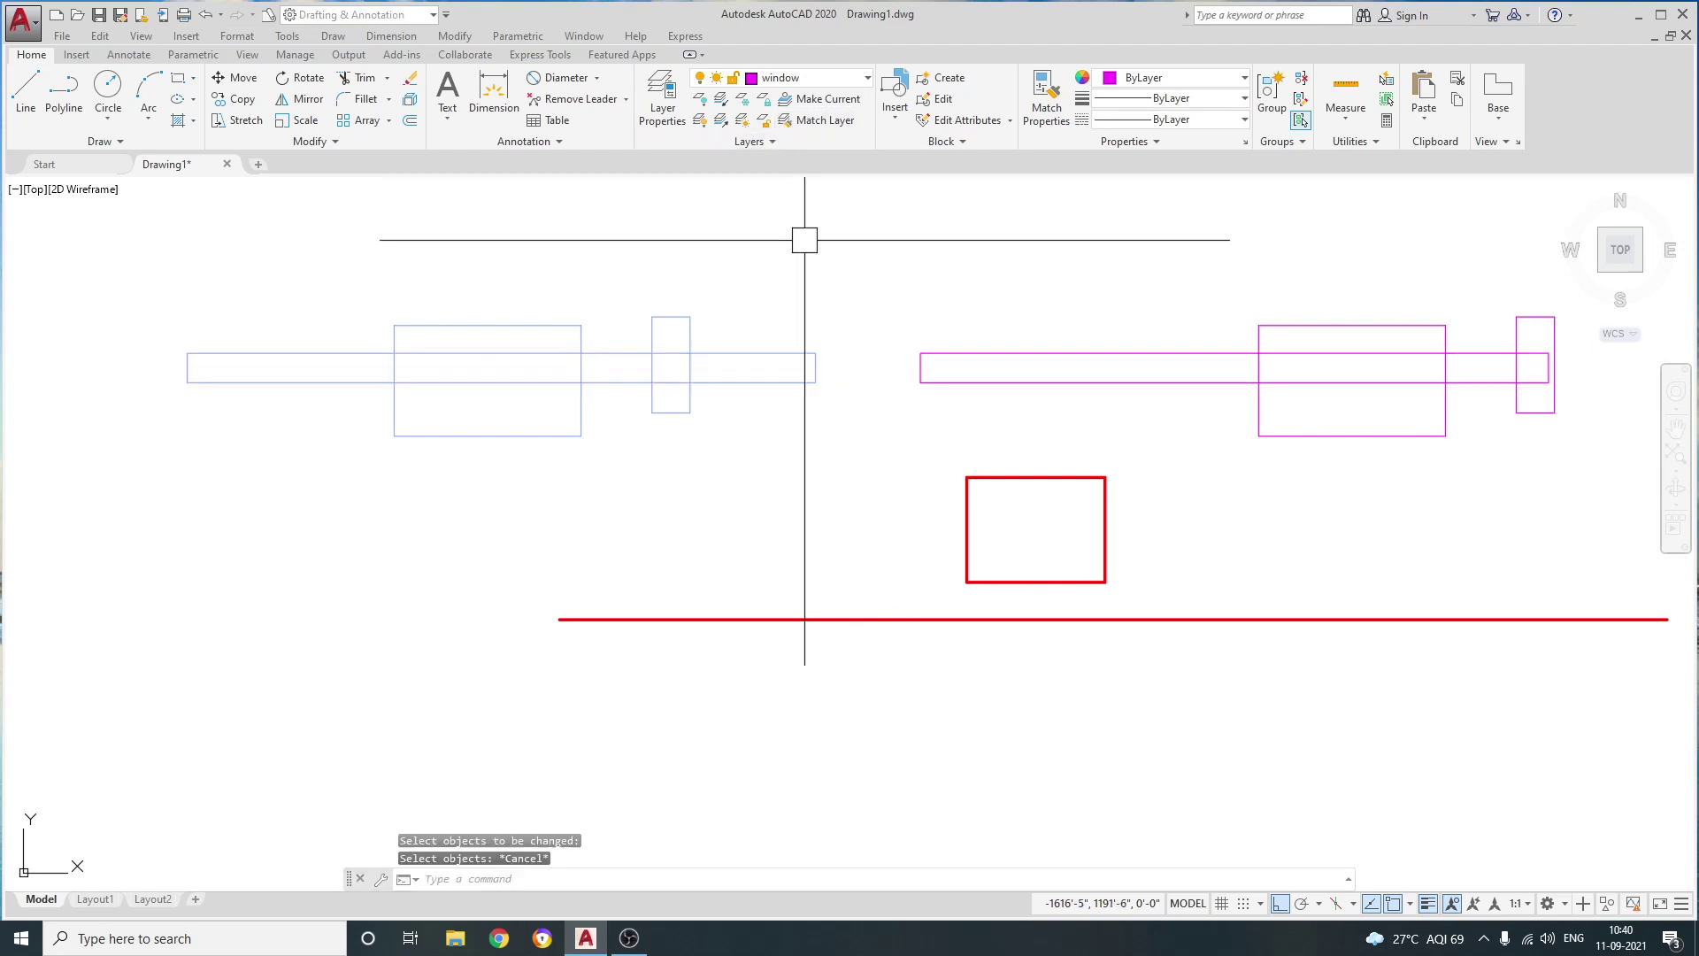
key("Escape")
type("a")
key("Return")
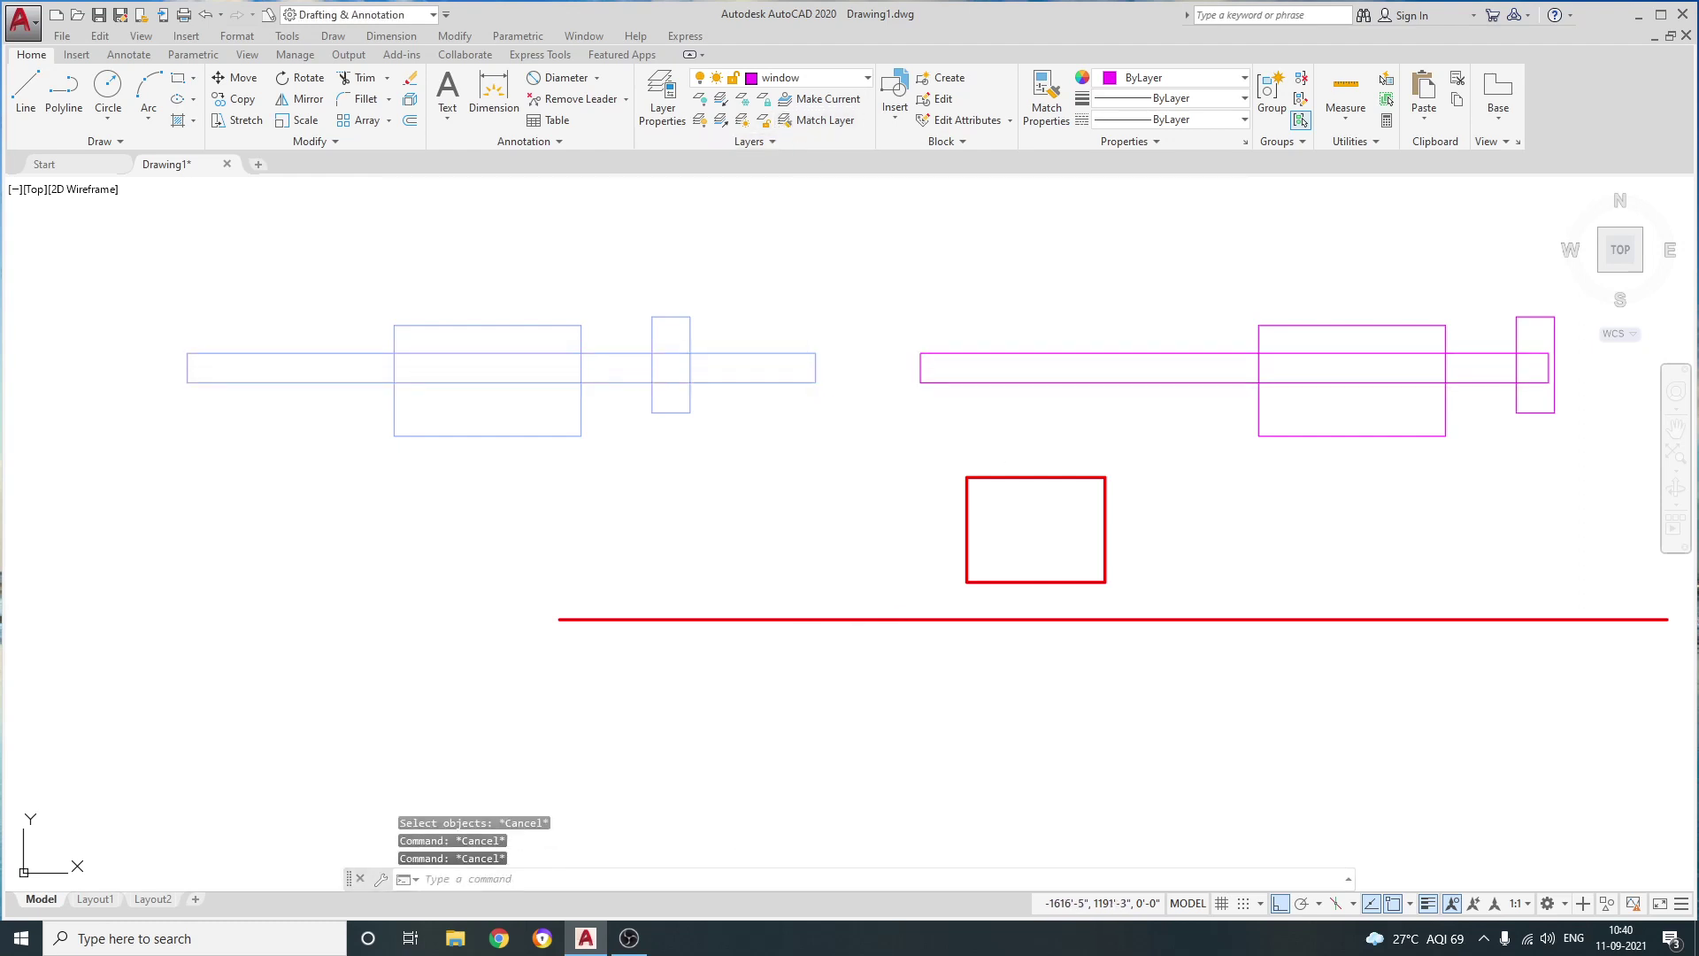
left_click(765, 355)
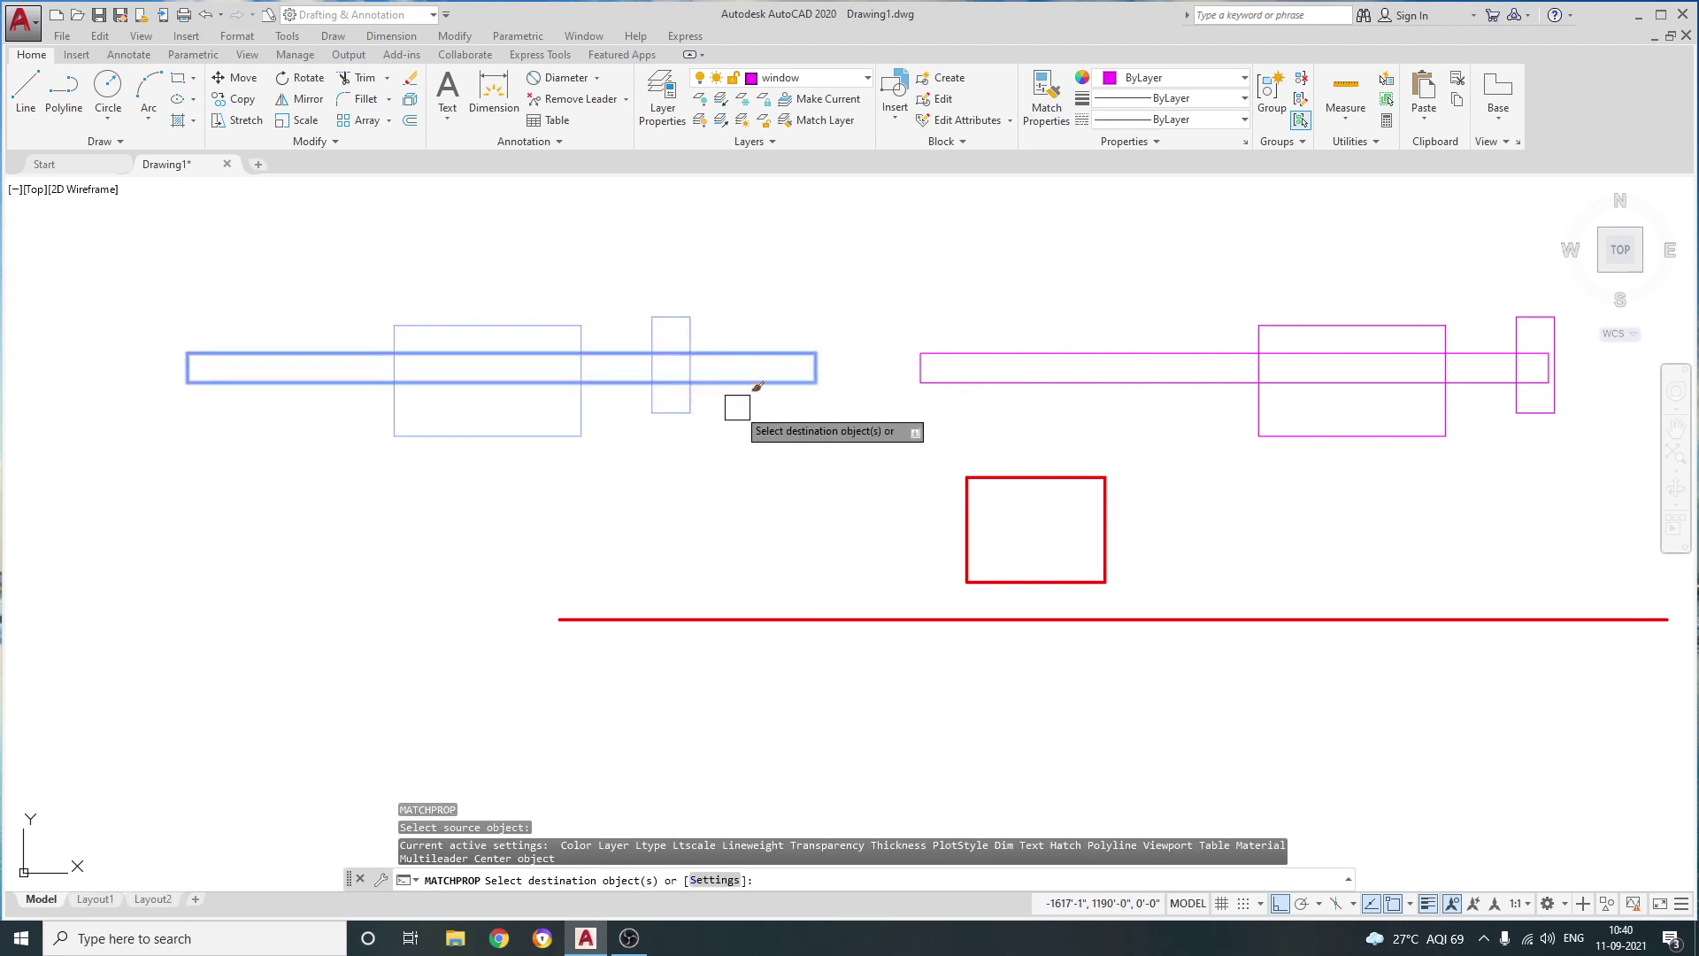
scroll(820, 414, "up", 2)
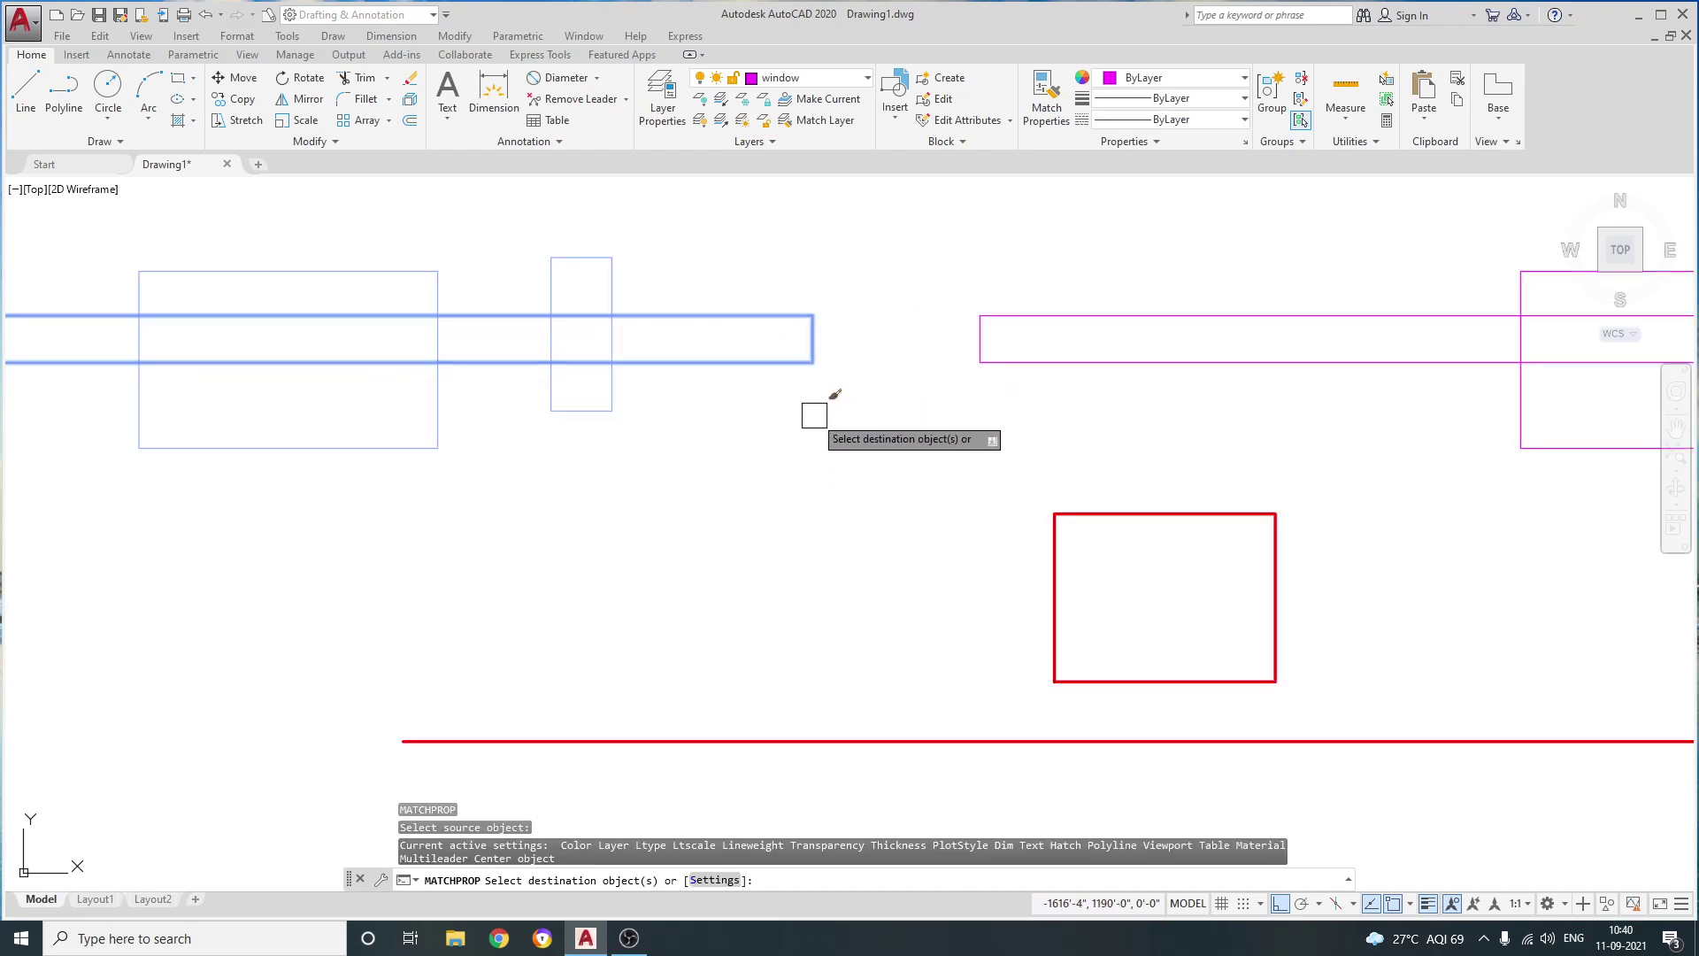
scroll(815, 414, "down", 2)
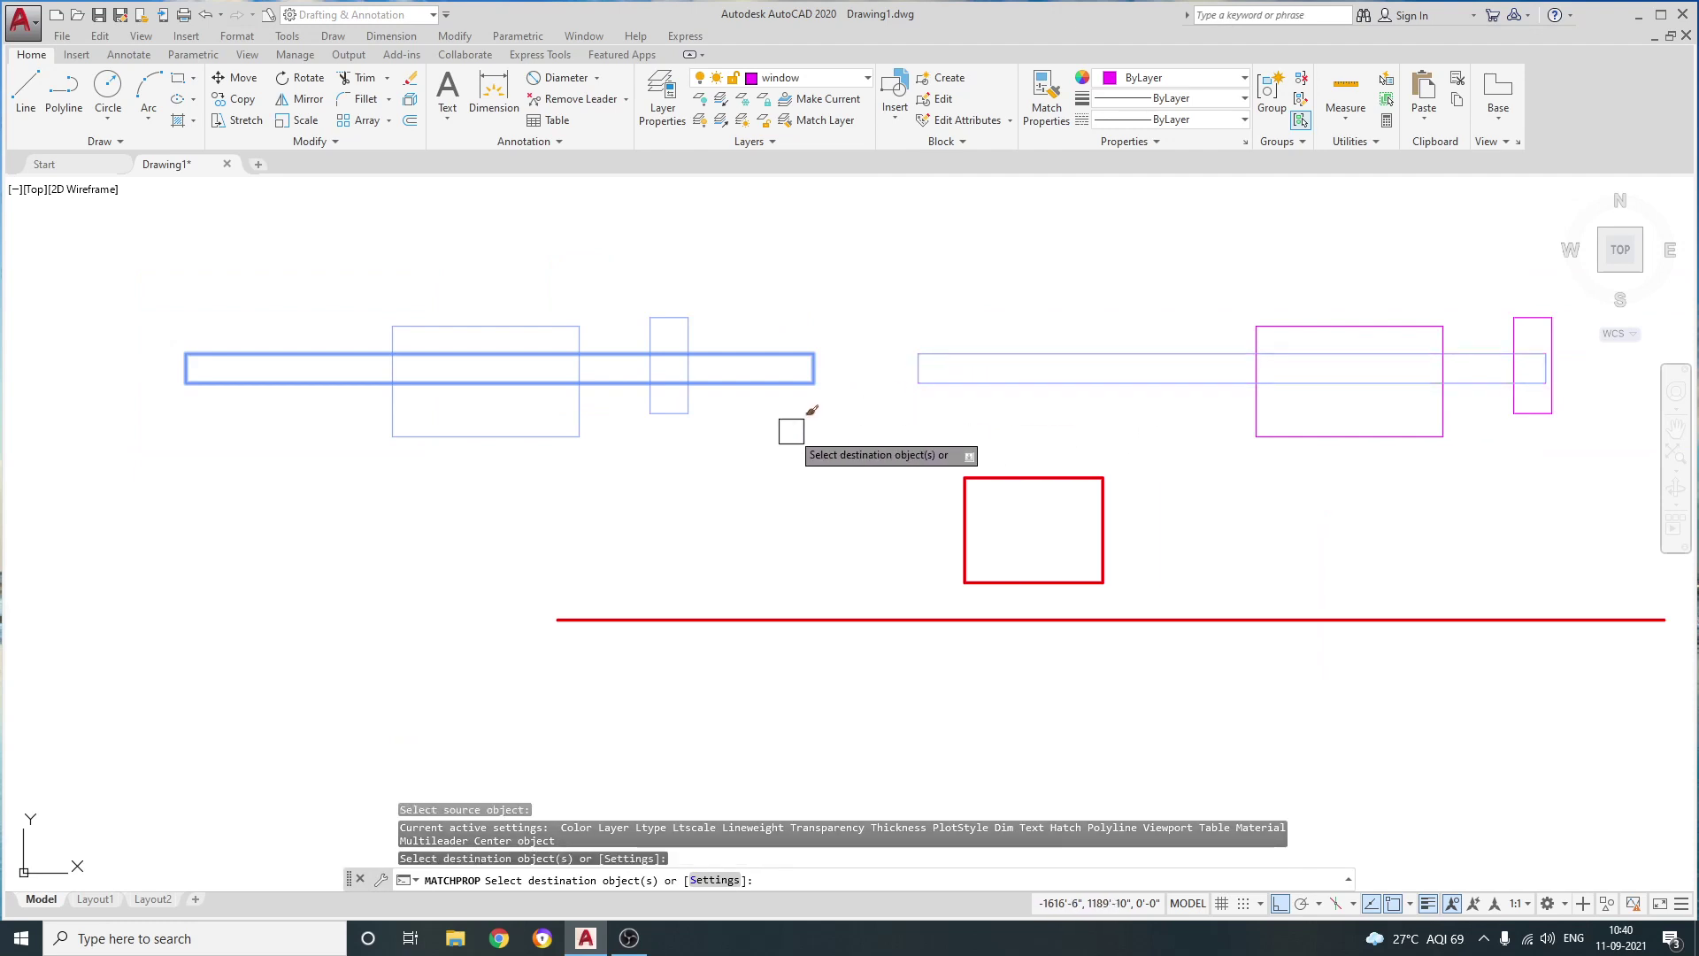
scroll(792, 432, "down", 2)
left_click(993, 478)
left_click(987, 549)
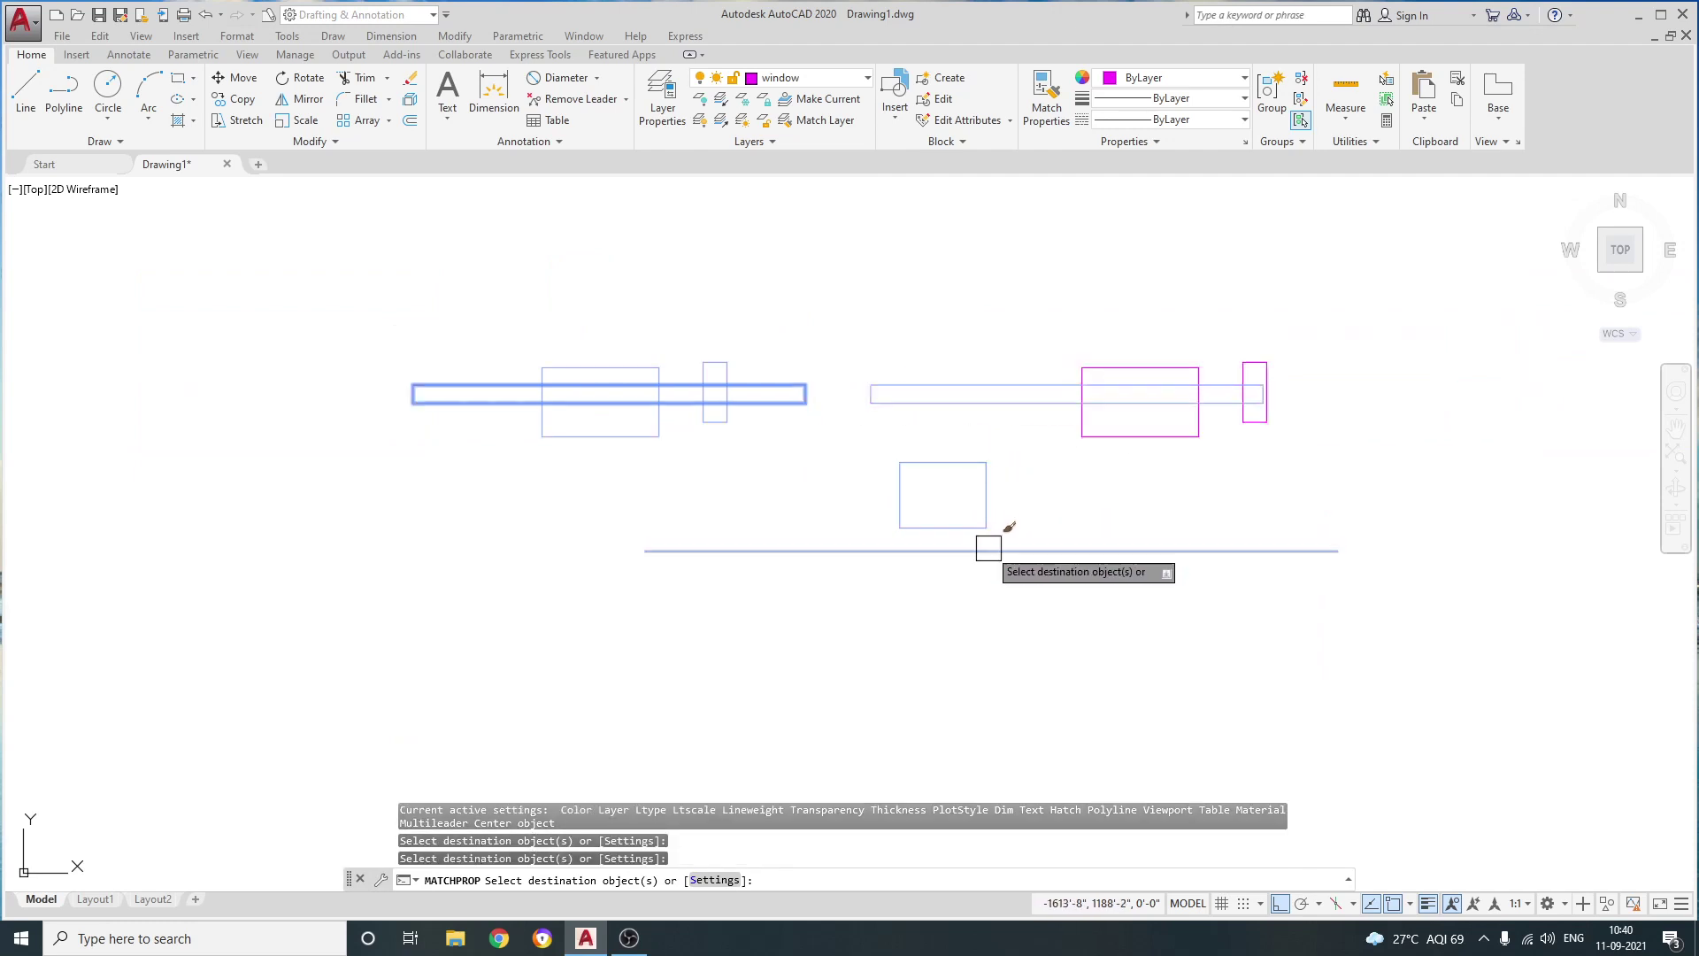
left_click(1133, 436)
left_click(1270, 364)
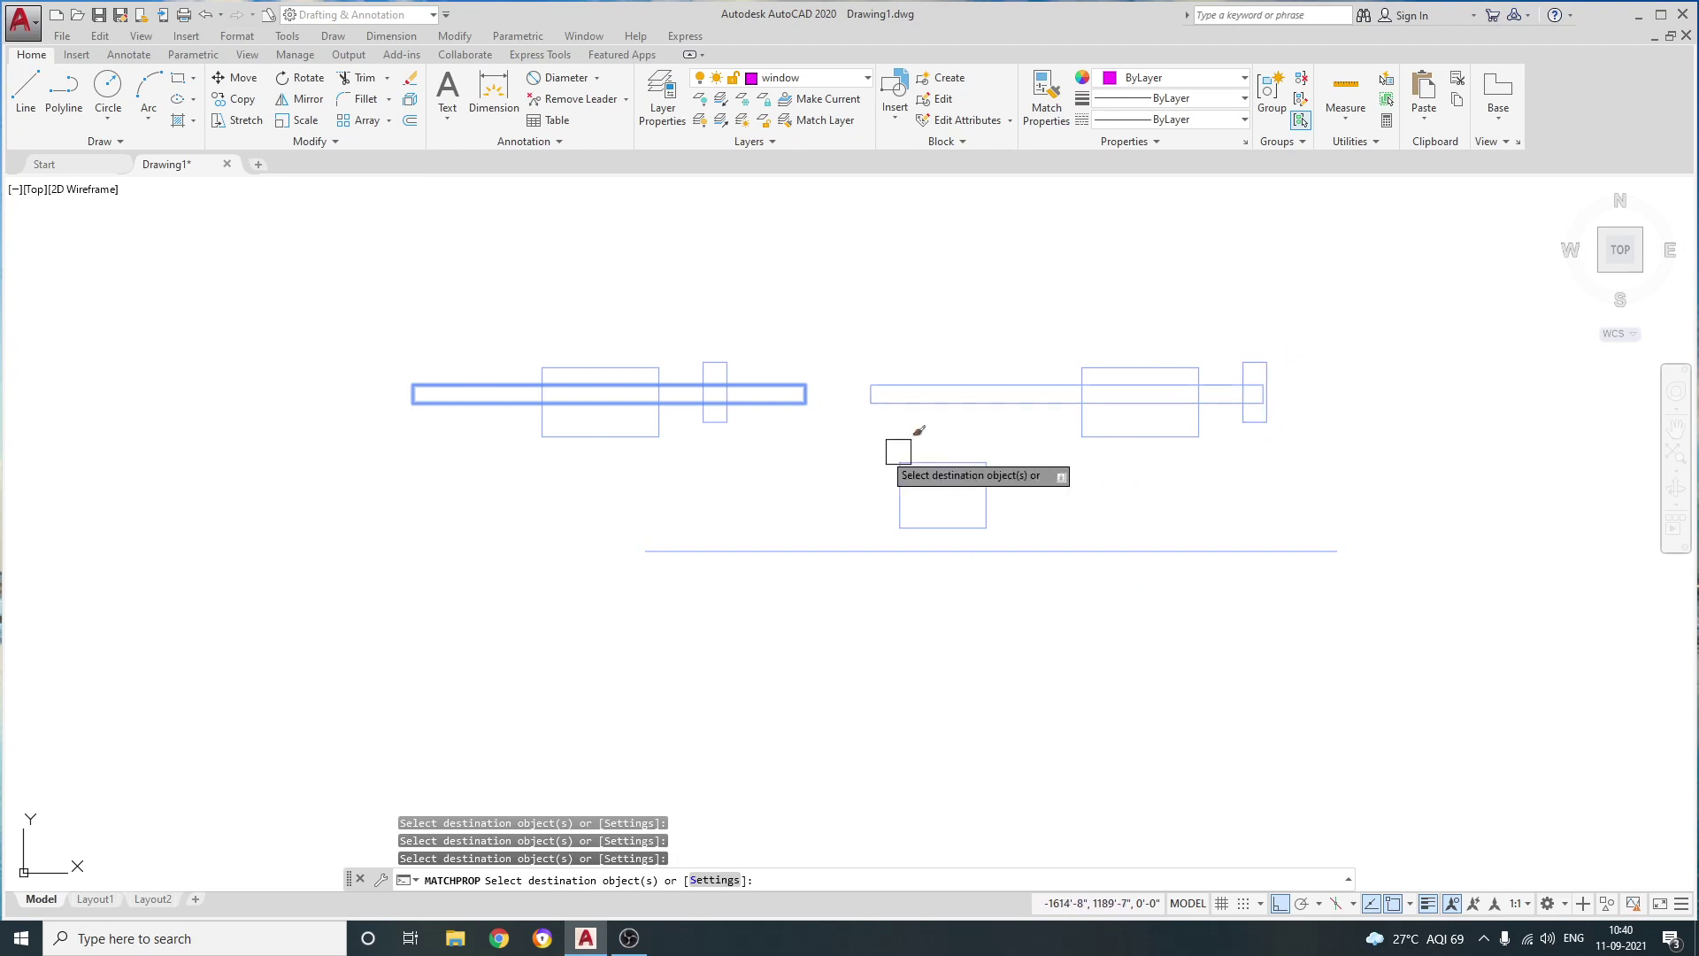
scroll(865, 470, "down", 2)
key("Escape")
Undo the trial matches, then copy the red rectangle's properties onto the long left blue bar.
type("u")
key("Return")
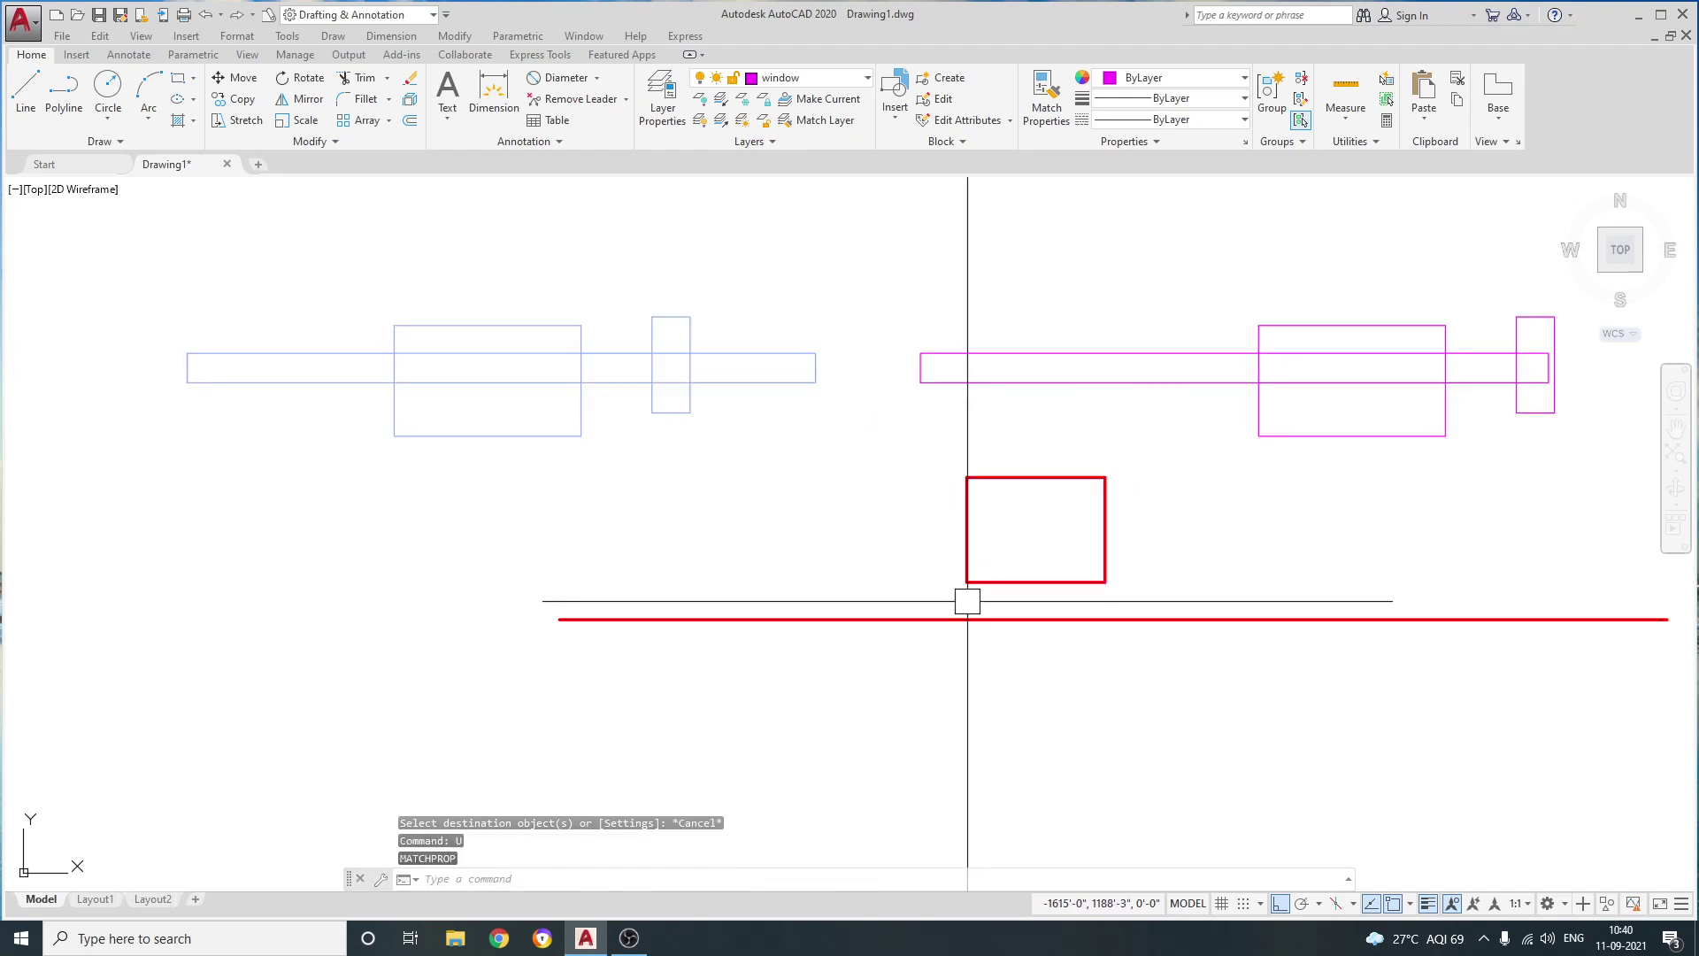
key("Escape")
scroll(803, 447, "down", 2)
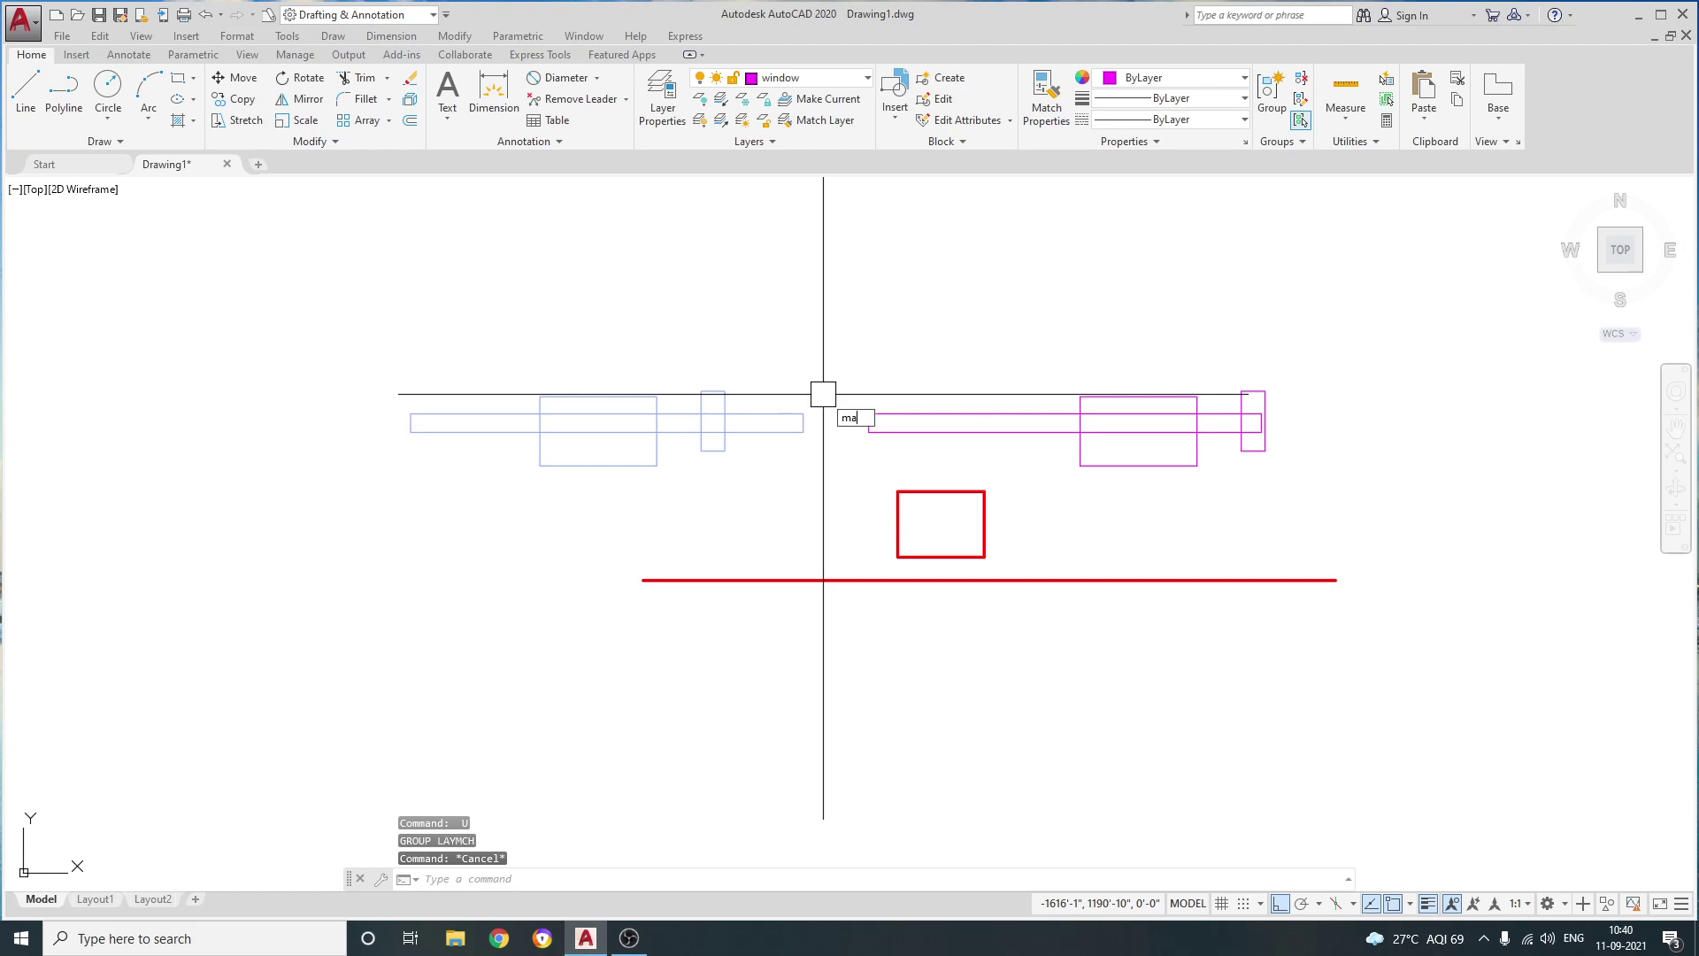
key("Return")
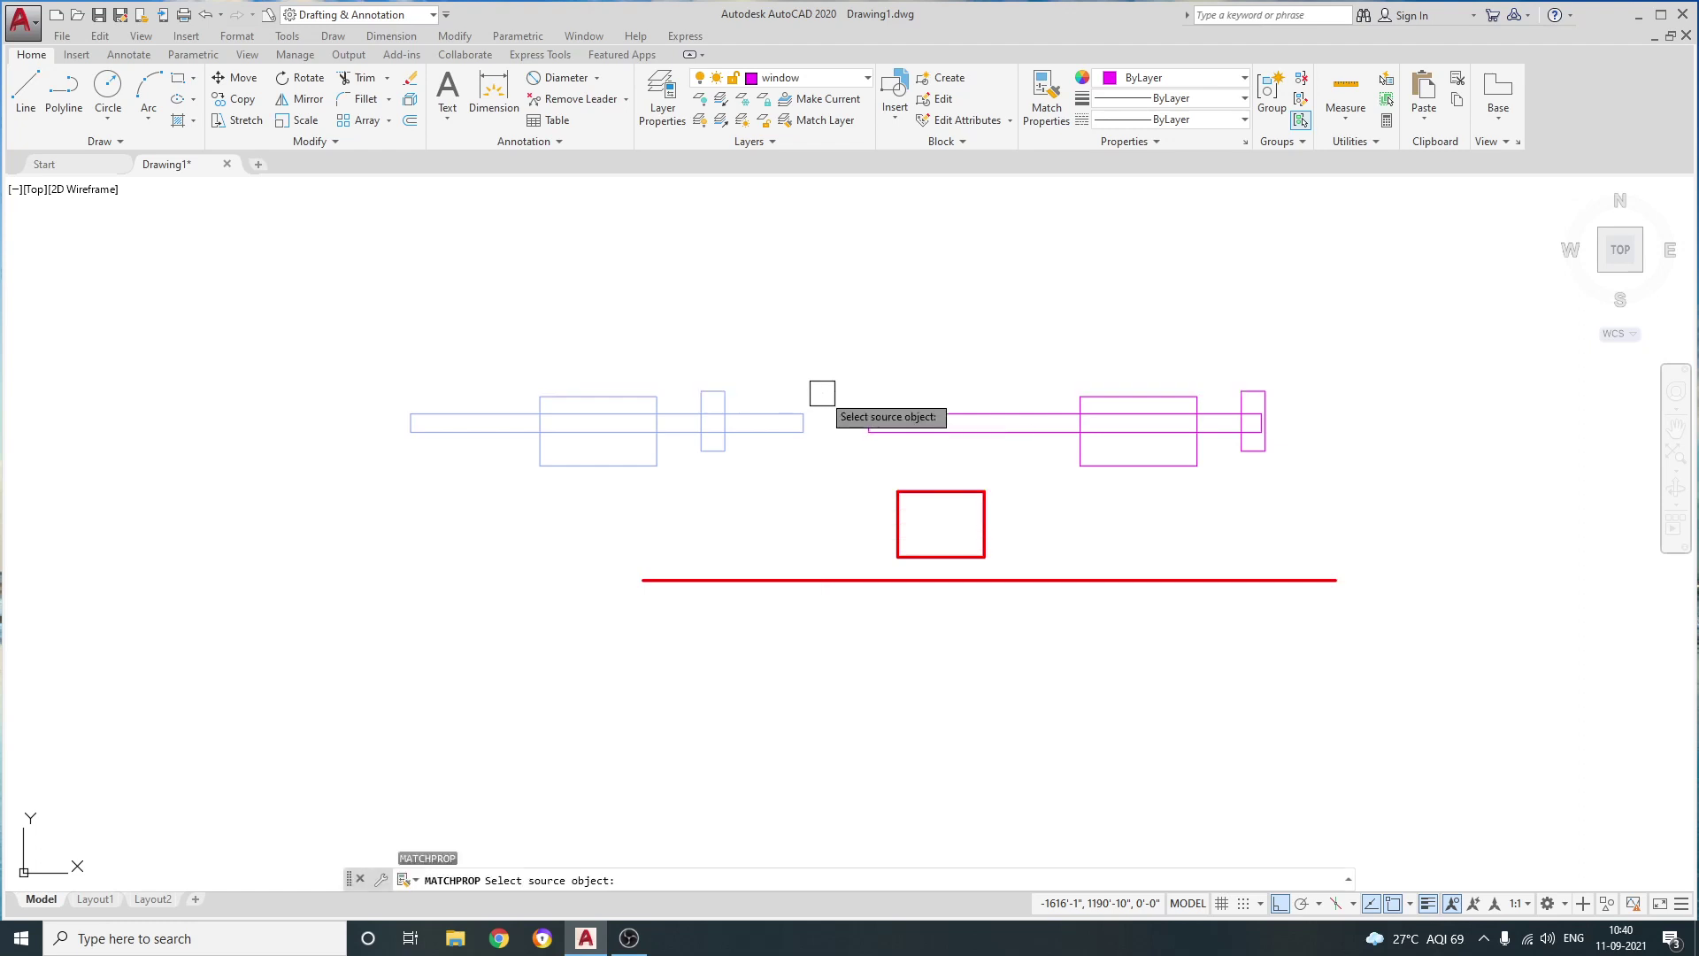
left_click(940, 494)
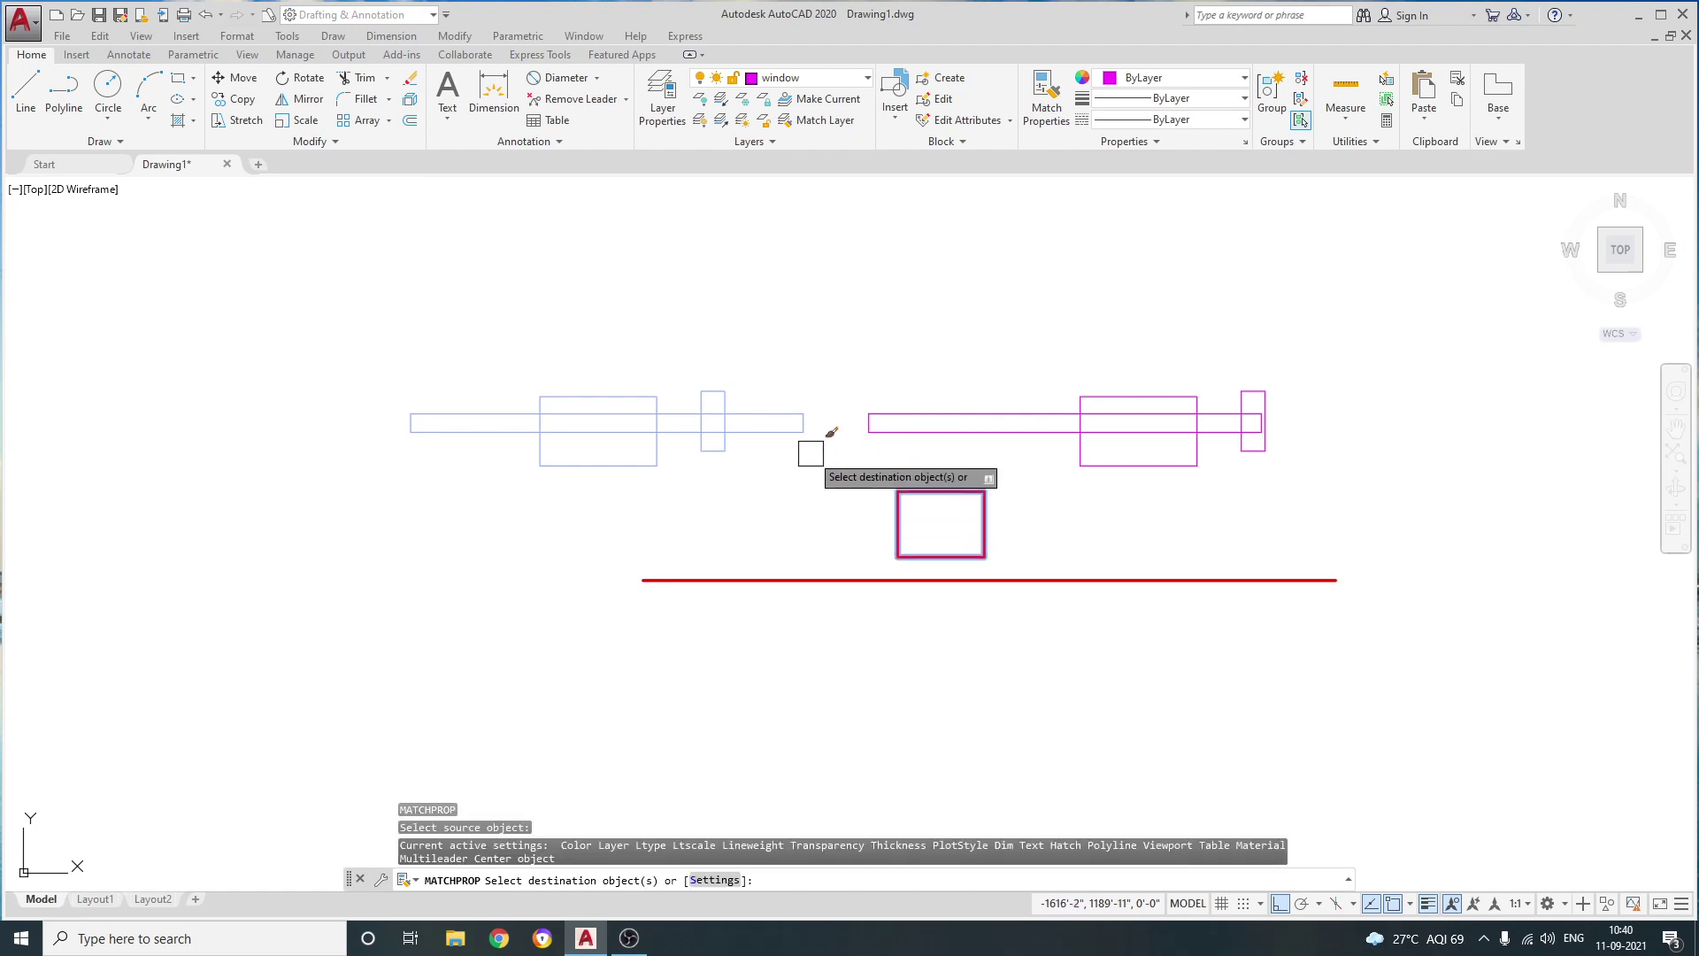
left_click(781, 434)
key("Escape")
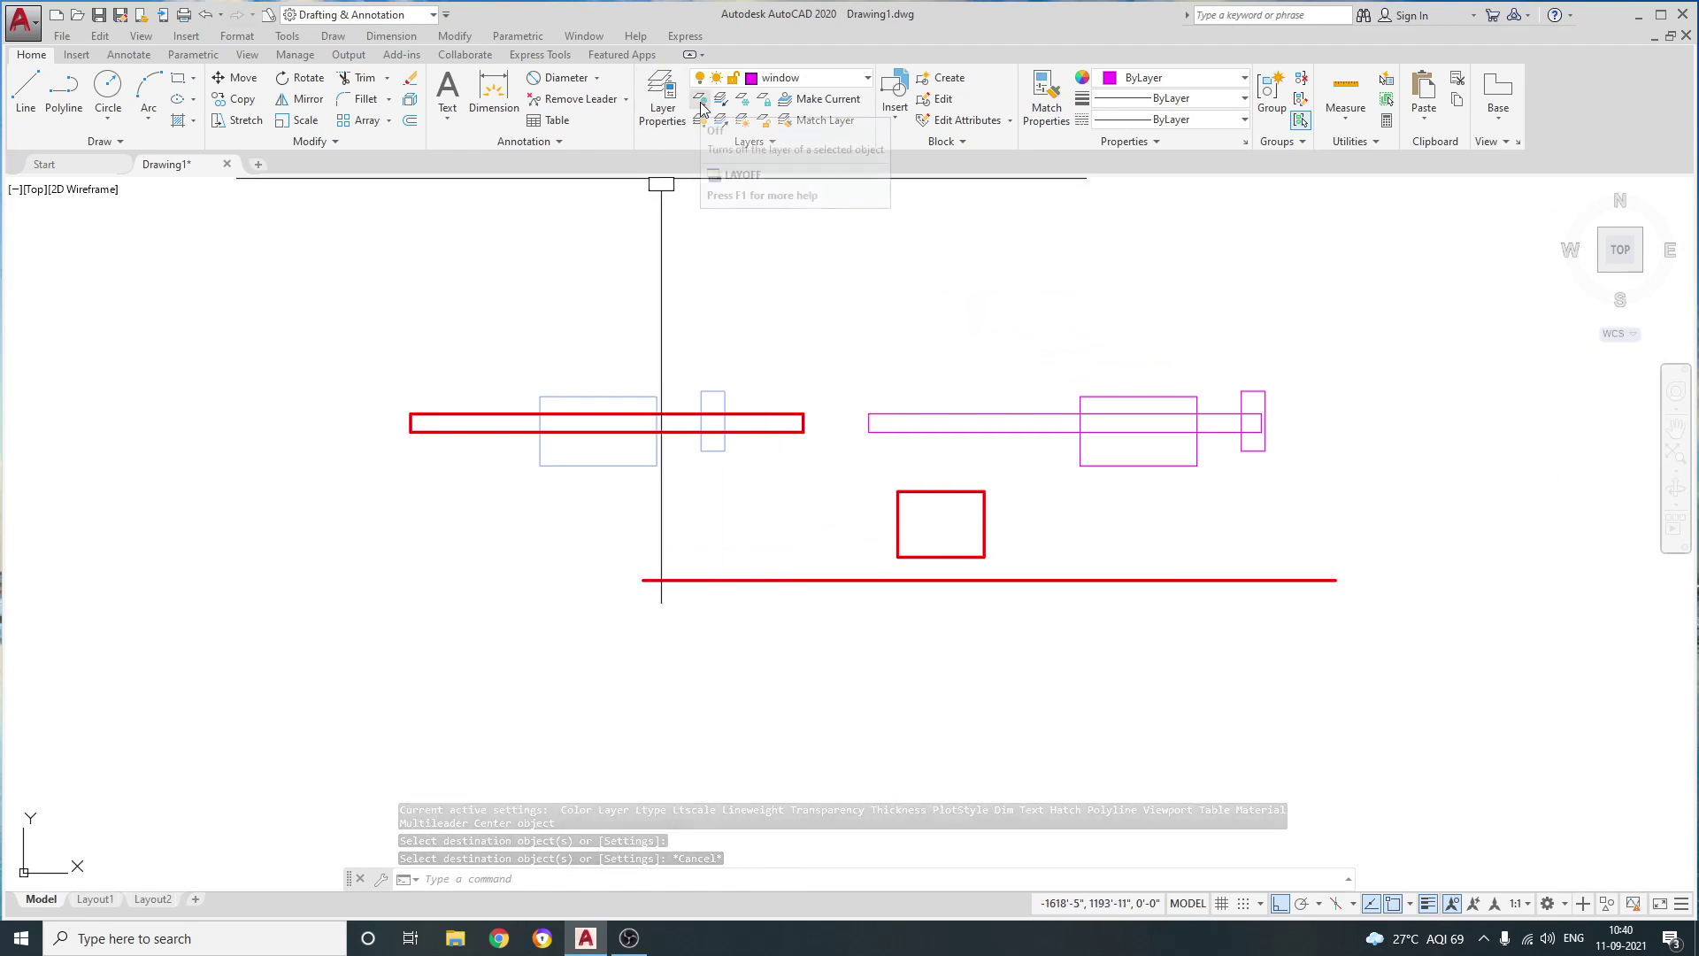
Open Layer Properties below the drawing and try freezing the window layer, dismissing the warning.
left_click(662, 98)
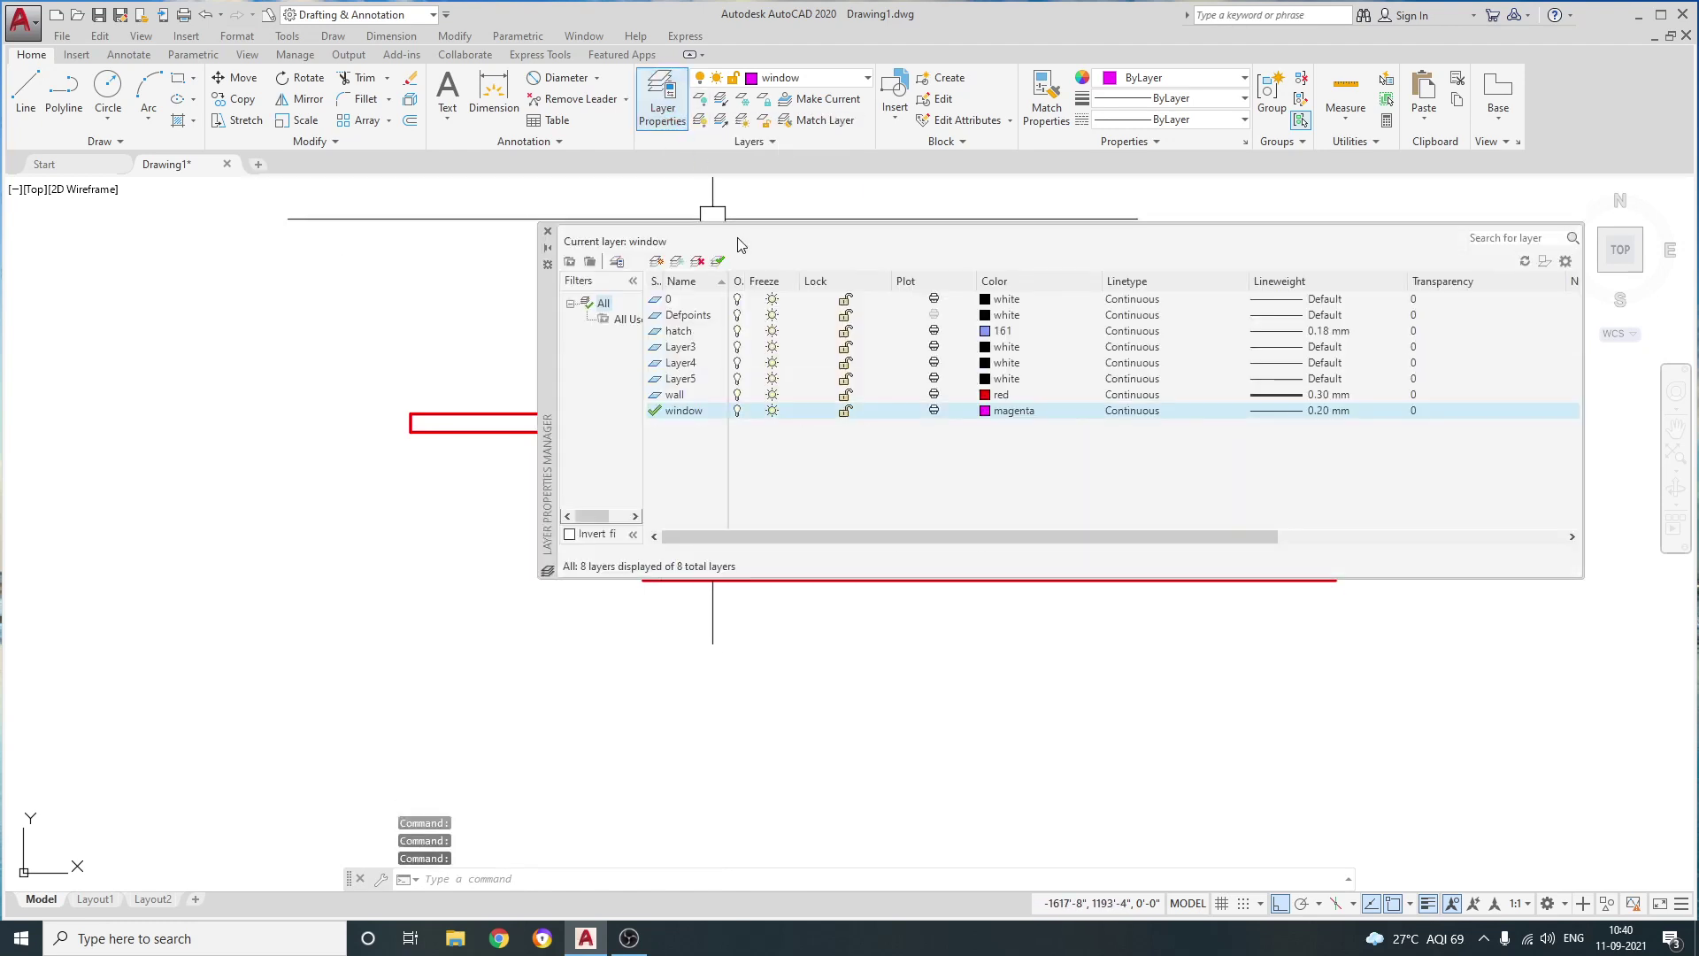
left_click_drag(549, 354, 400, 653)
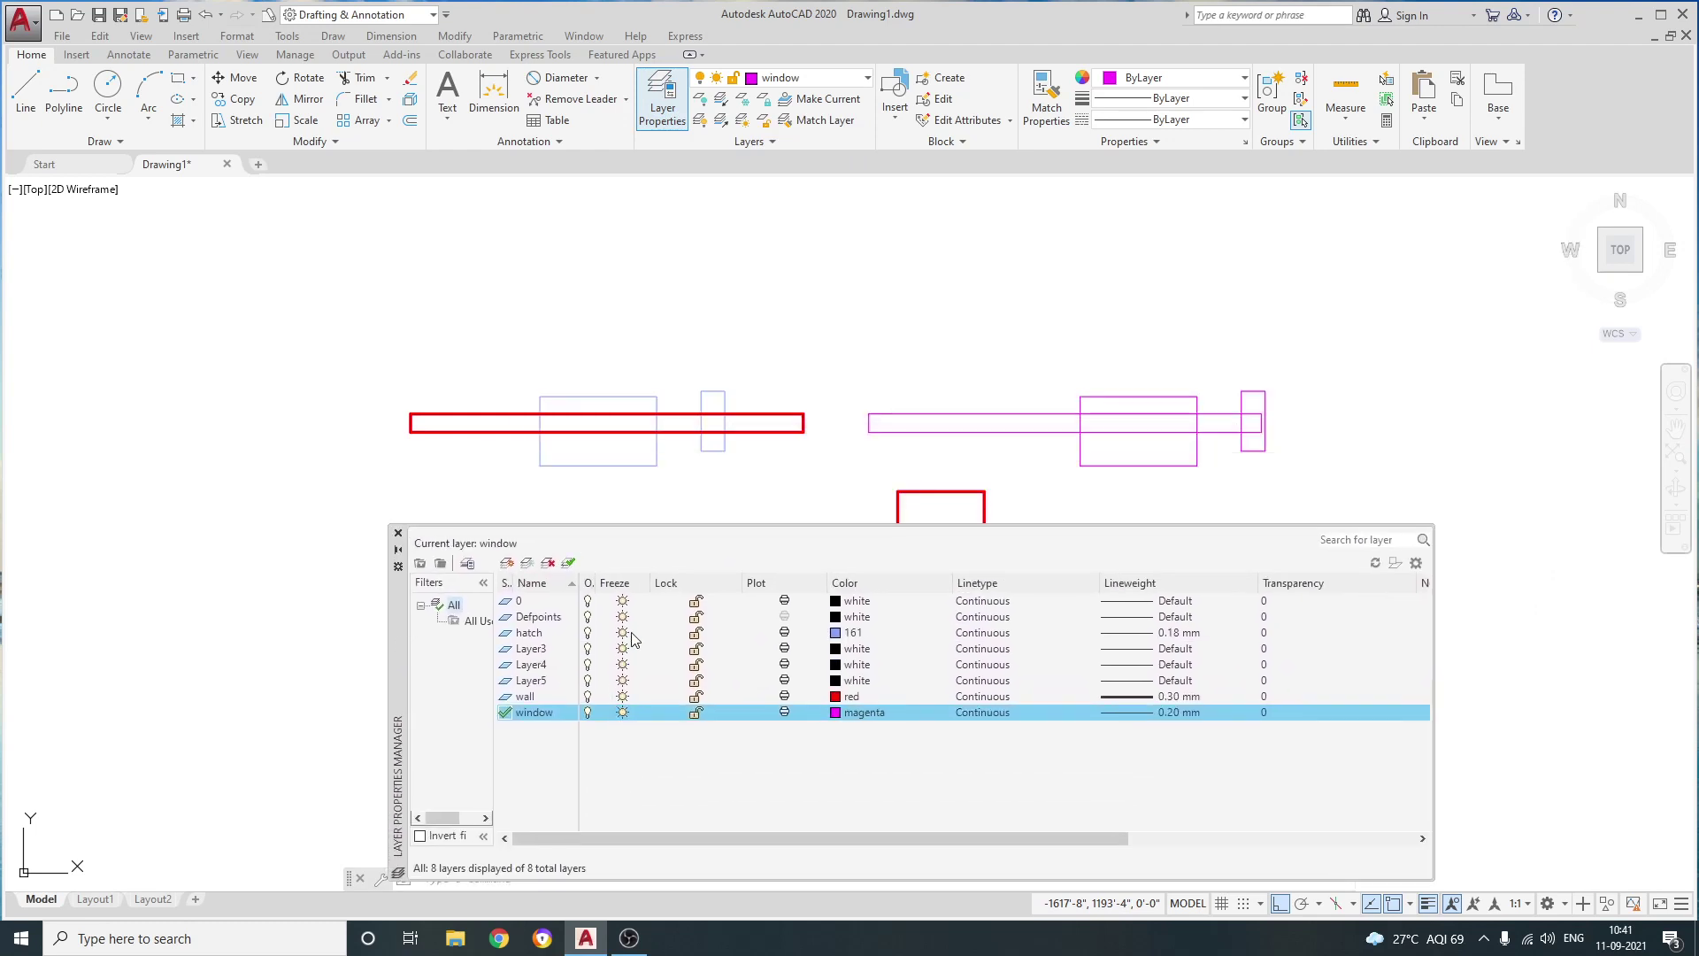
left_click(623, 715)
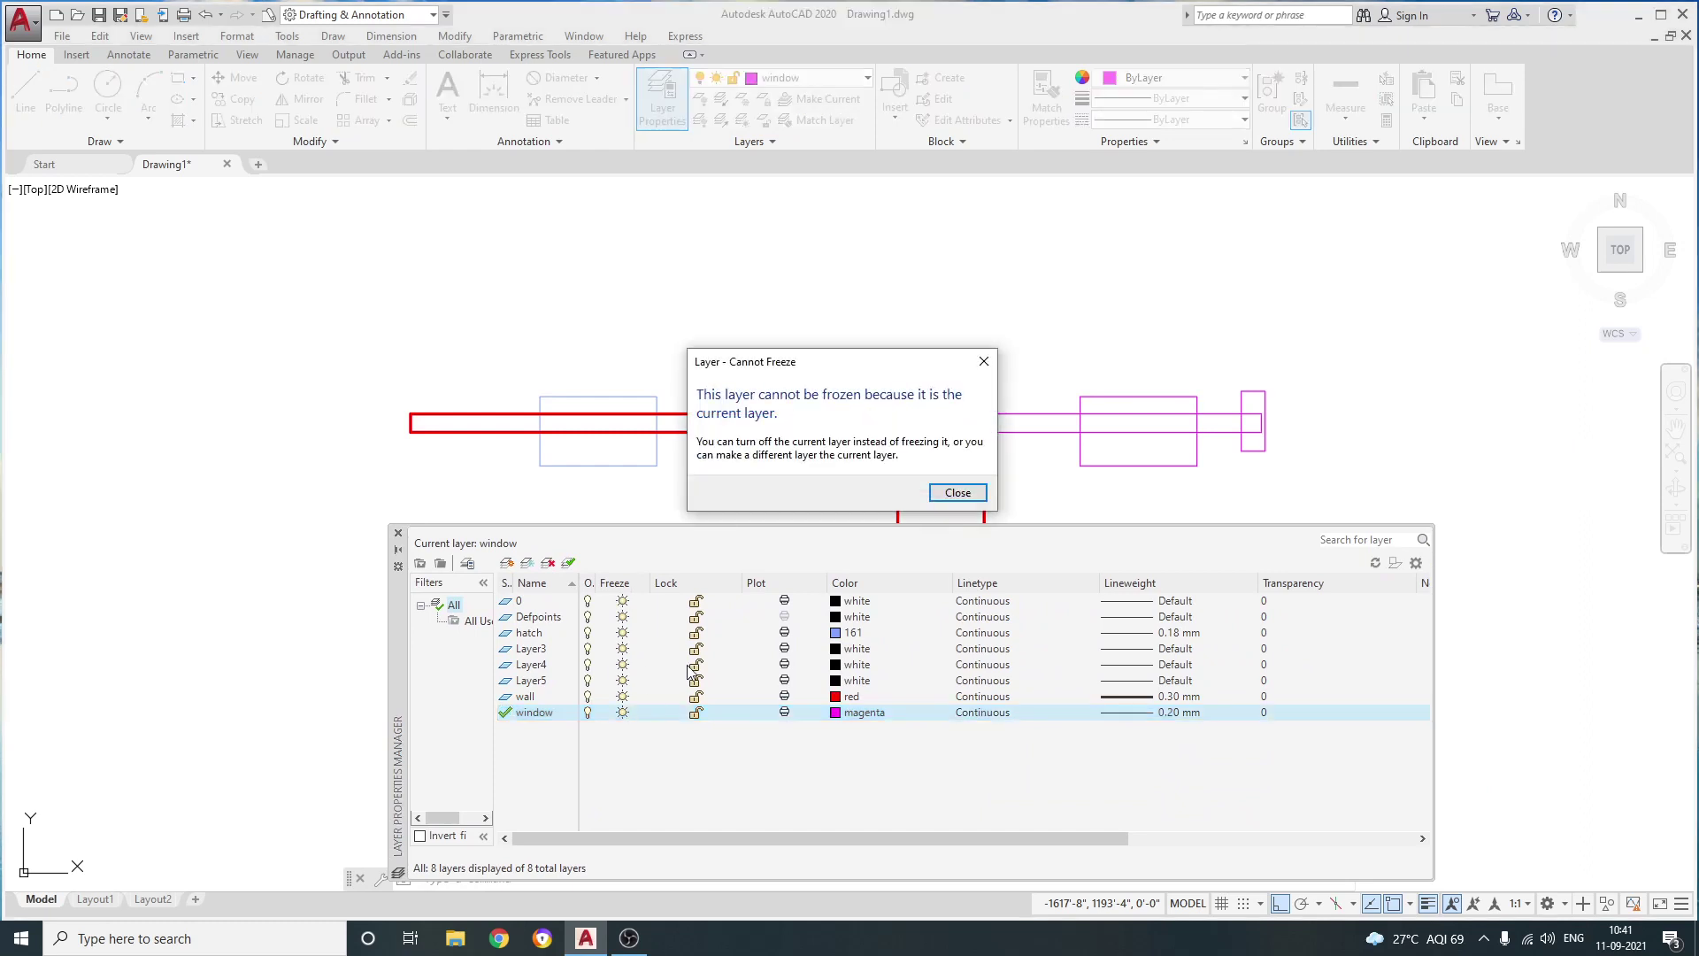
left_click(956, 495)
Freeze and thaw the wall layer, then switch it off.
scroll(709, 407, "down", 4)
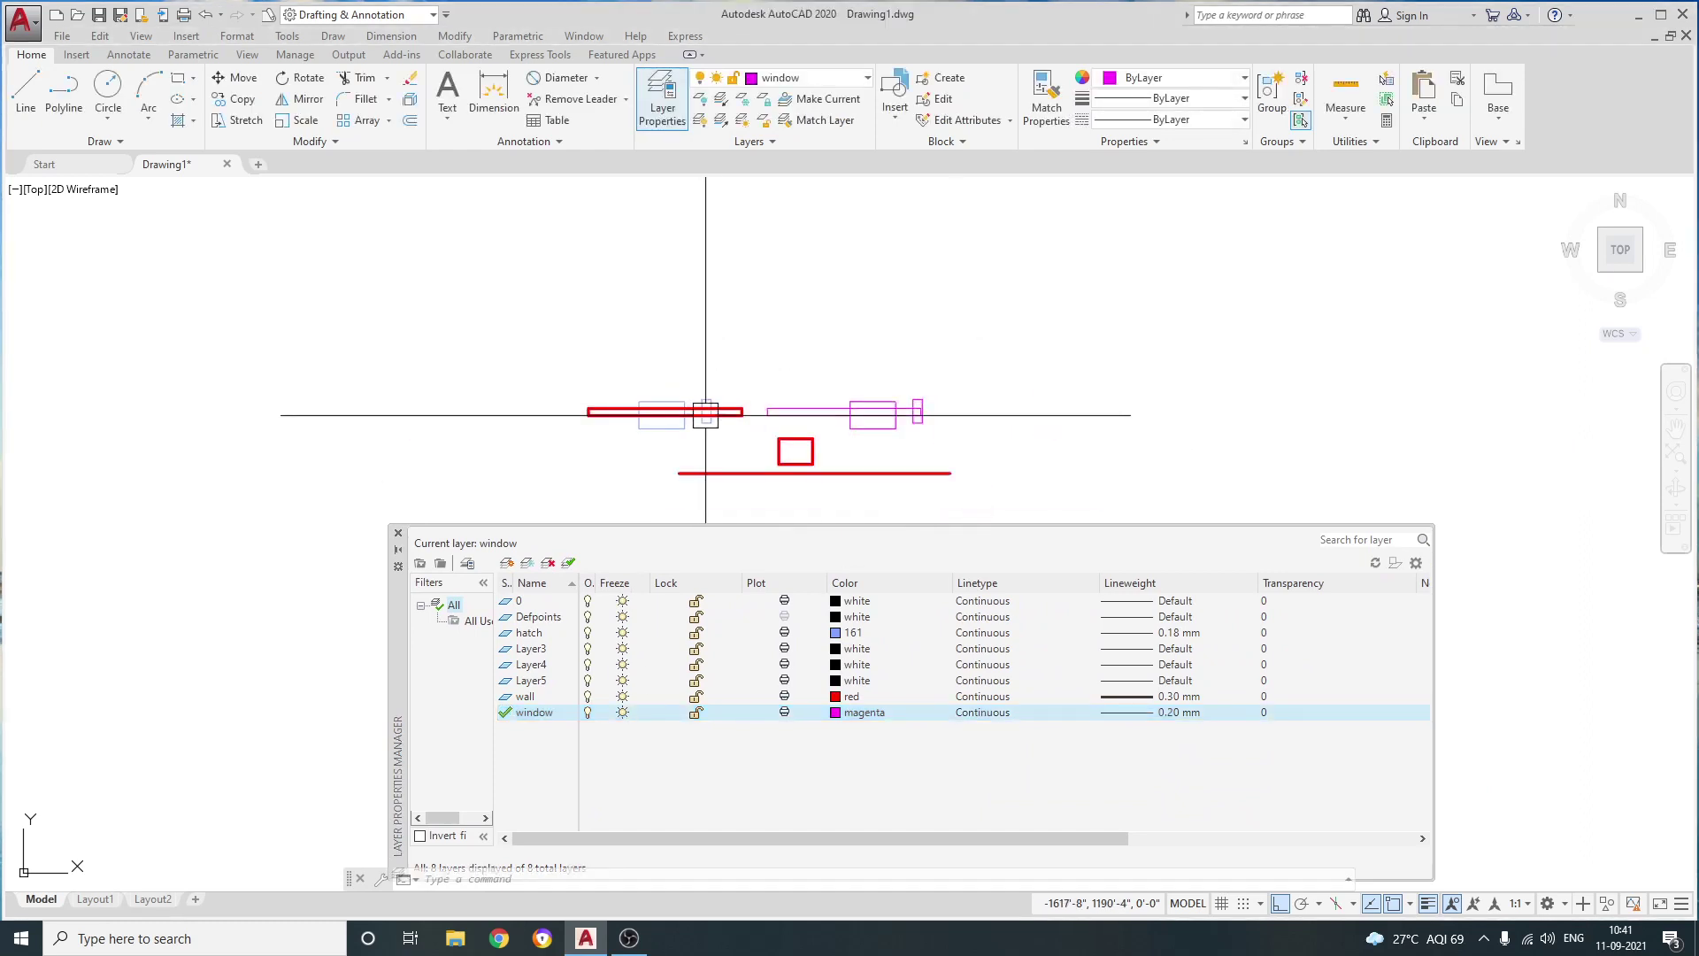
left_click(623, 697)
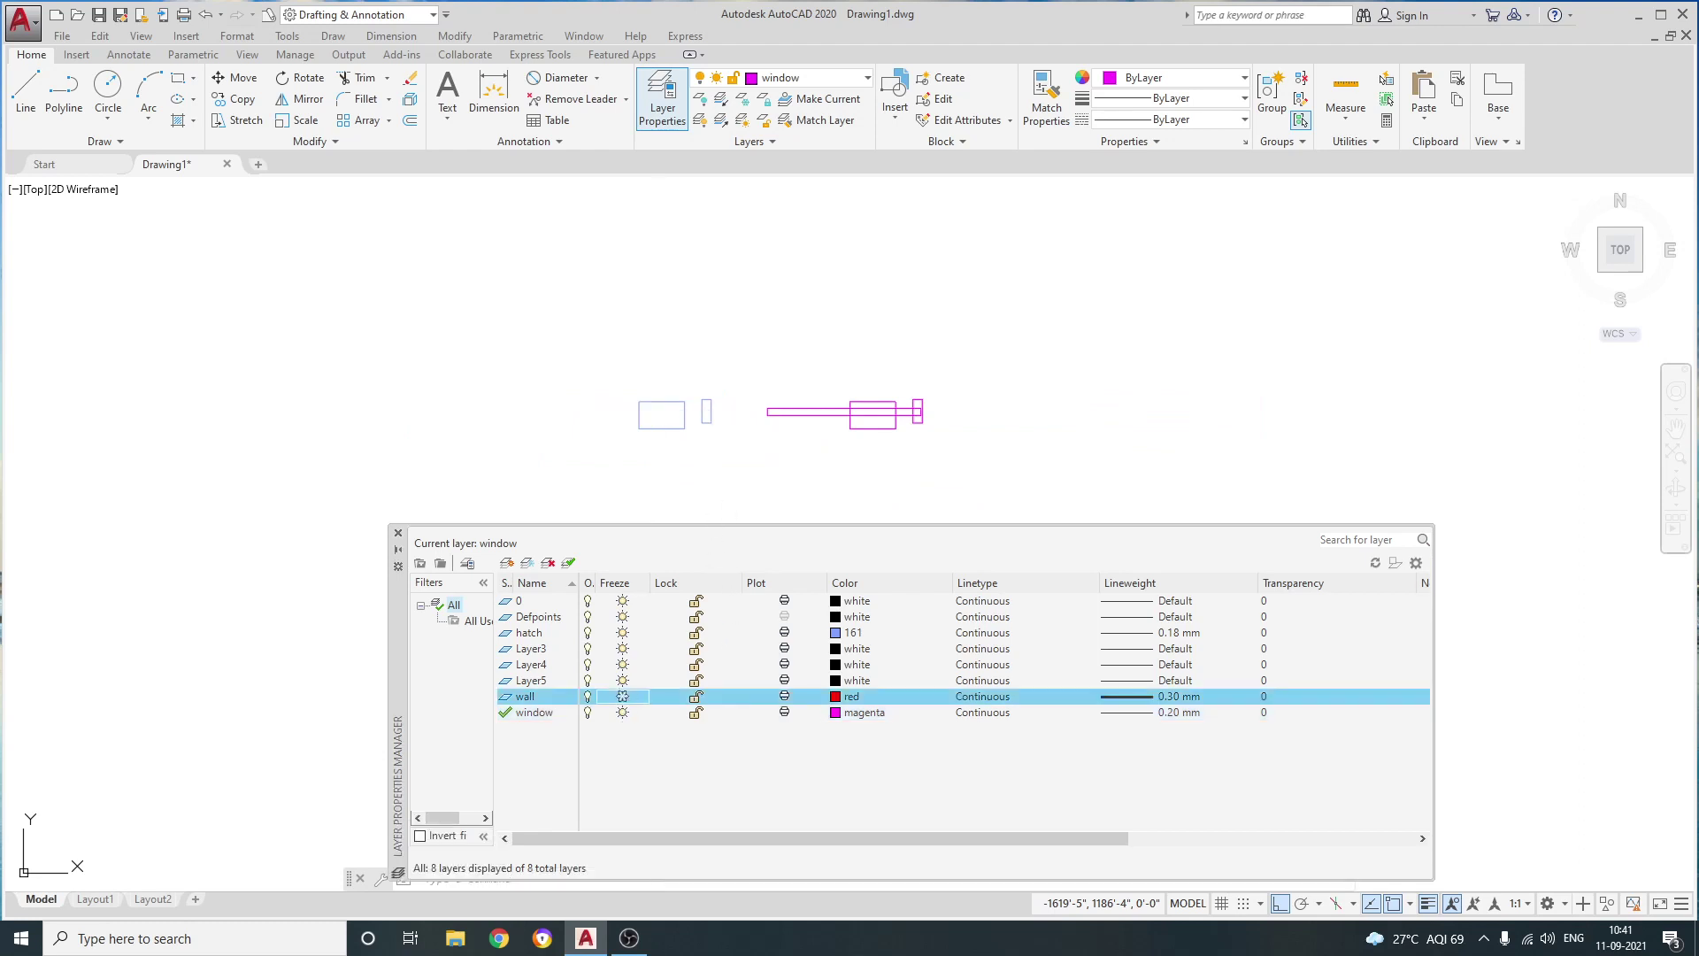
scroll(778, 341, "up", 2)
scroll(797, 311, "up", 1)
scroll(736, 513, "up", 1)
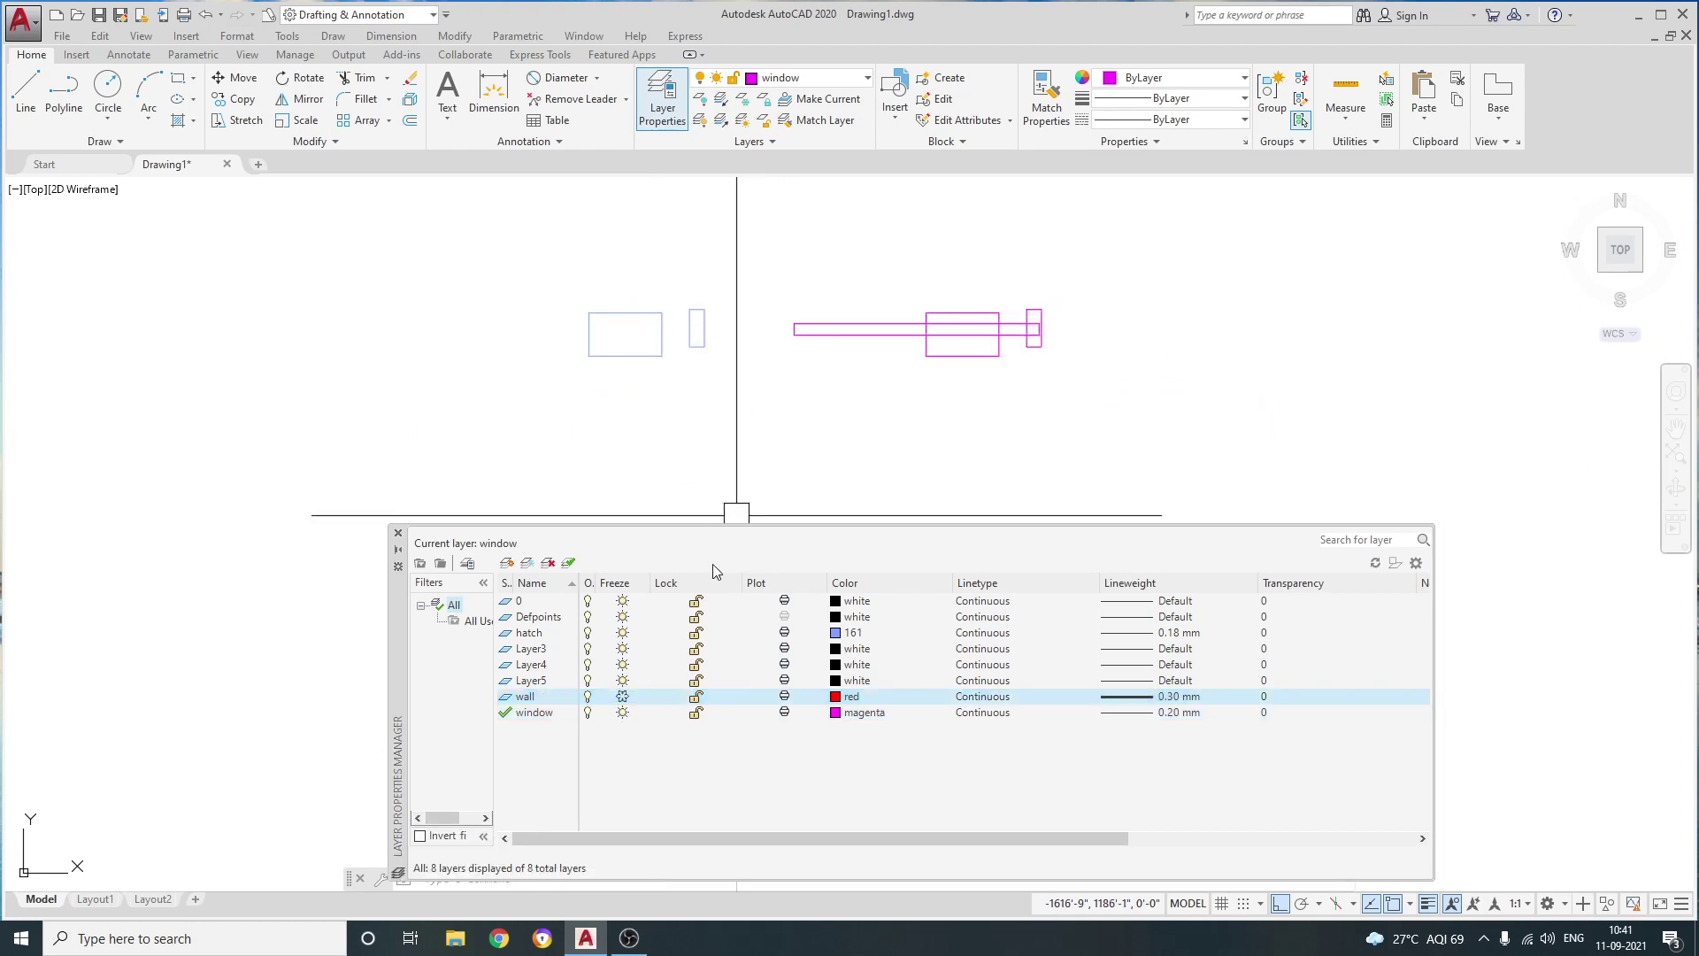
left_click(623, 697)
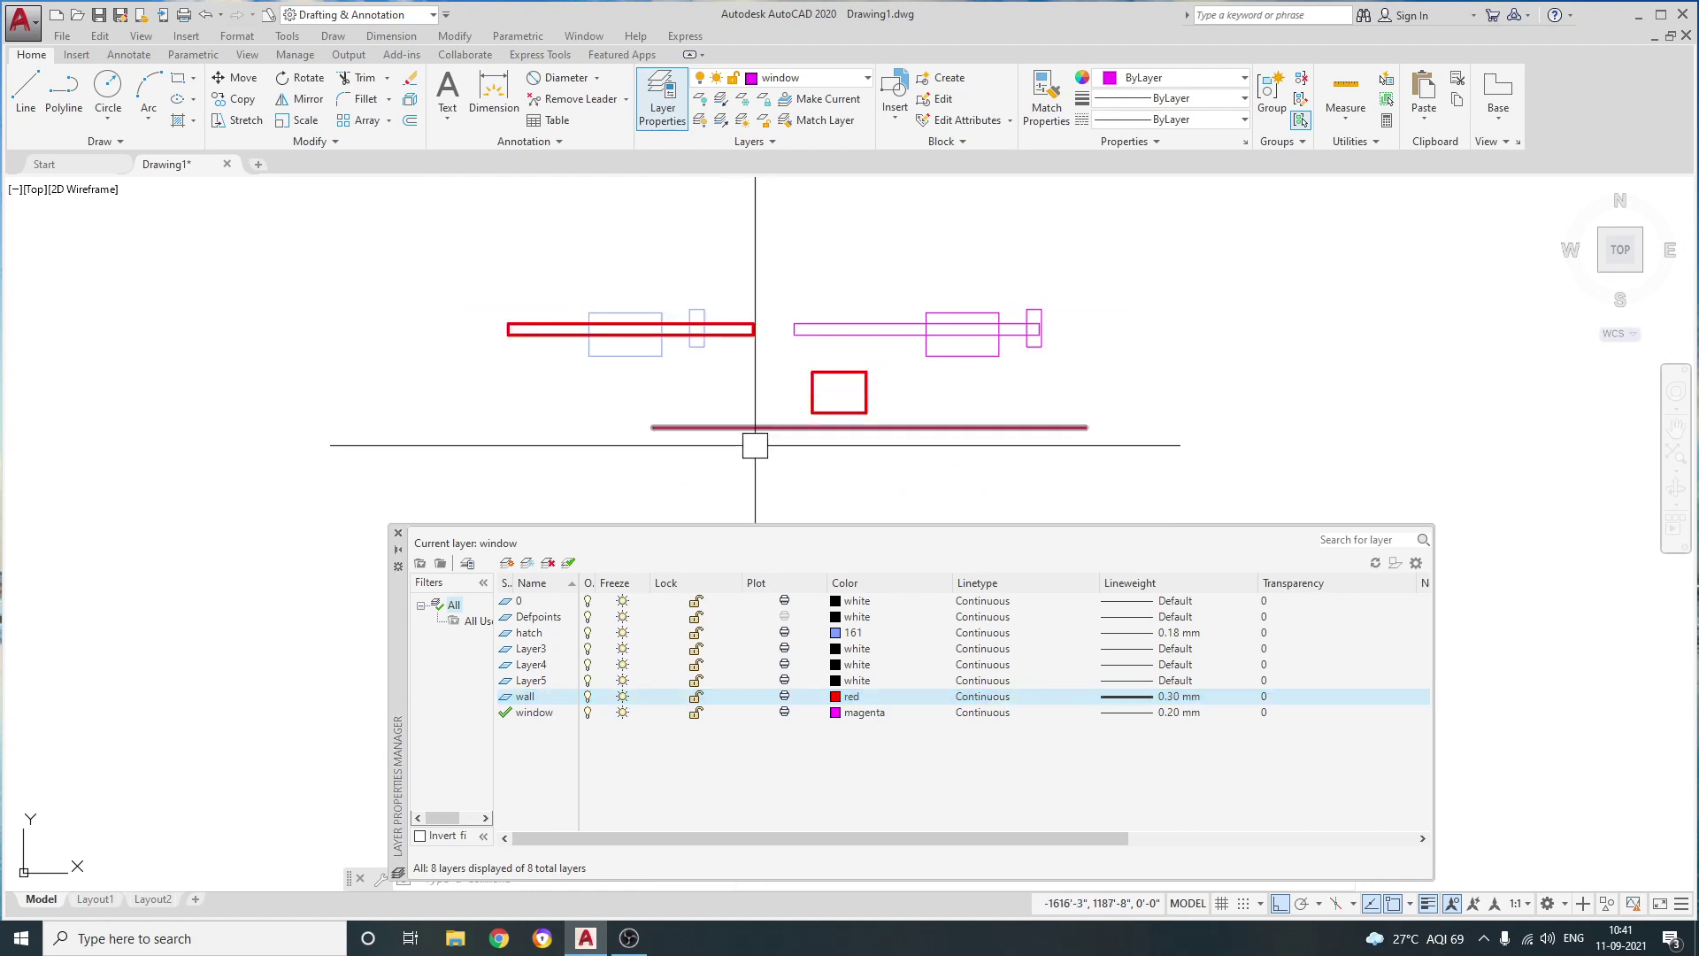
left_click(587, 698)
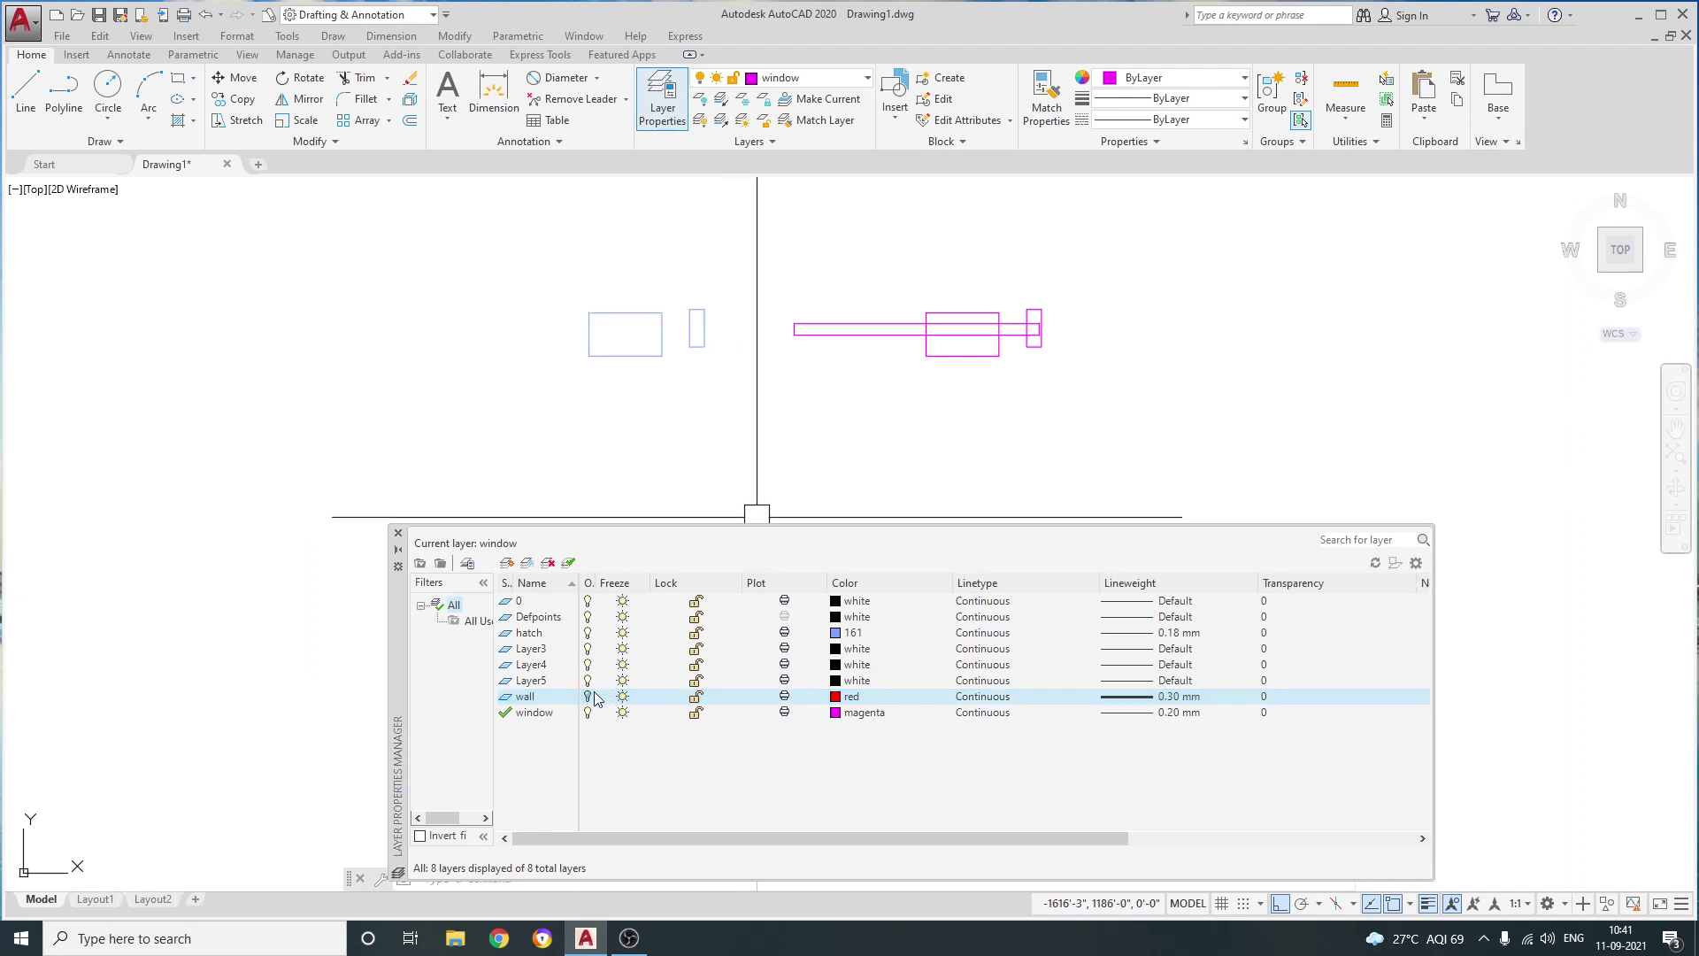
Turn the wall layer back on and give Layer5 colour 151.
left_click(588, 697)
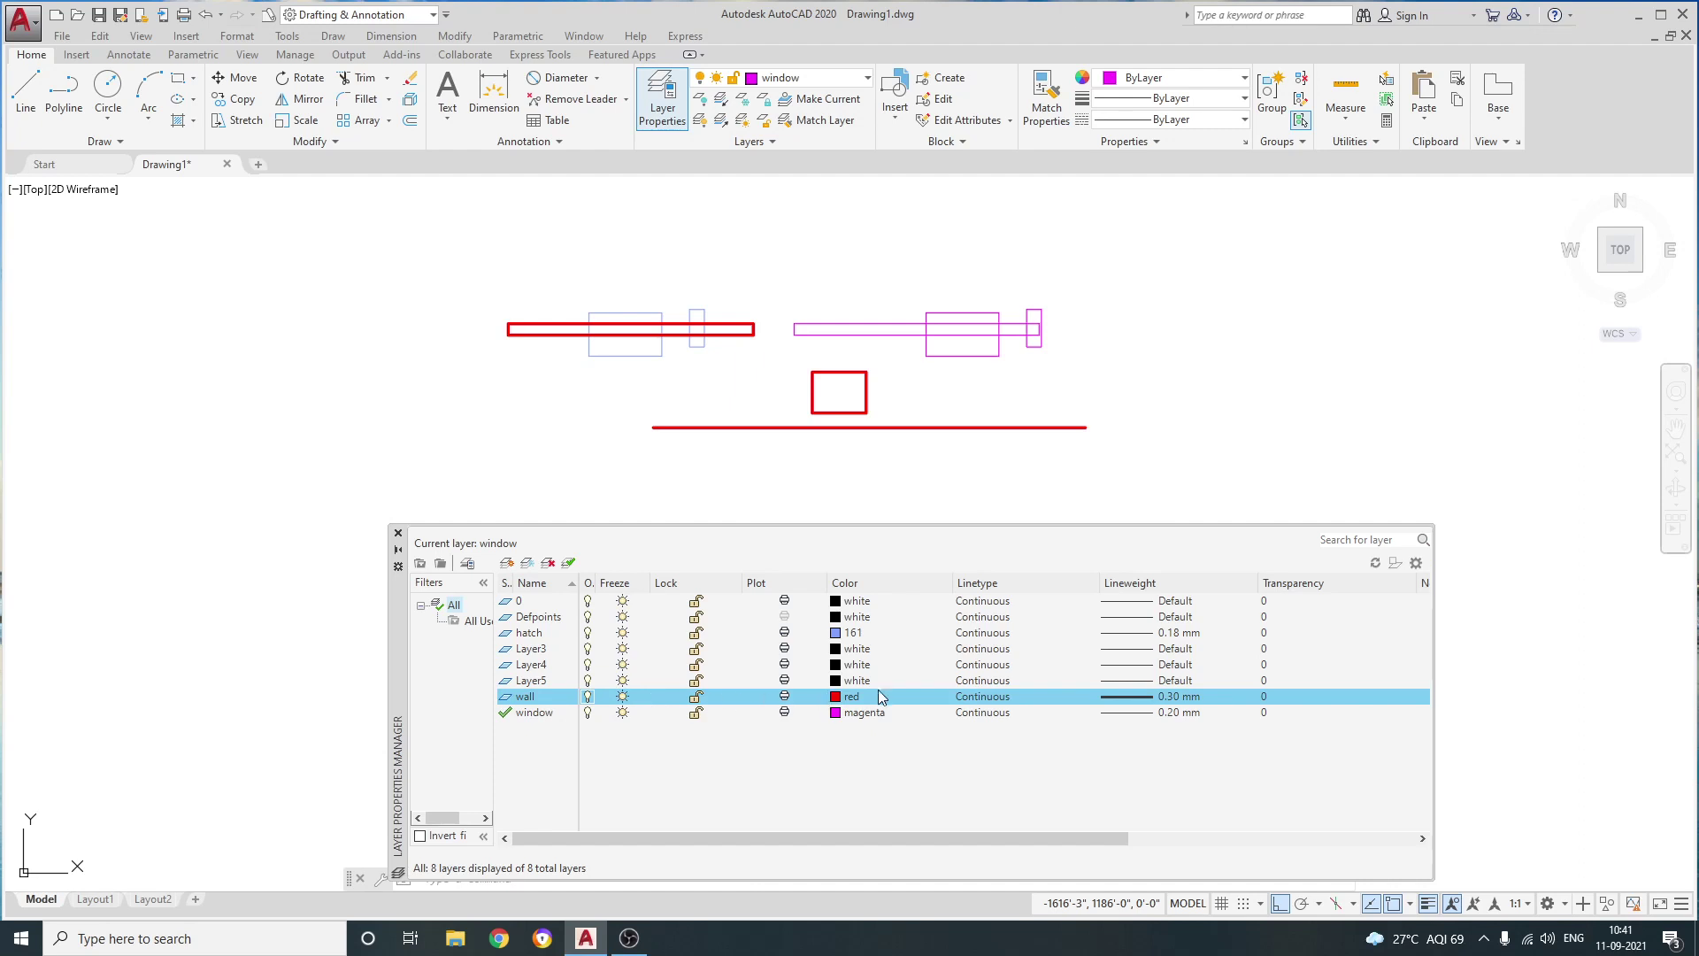
left_click(836, 680)
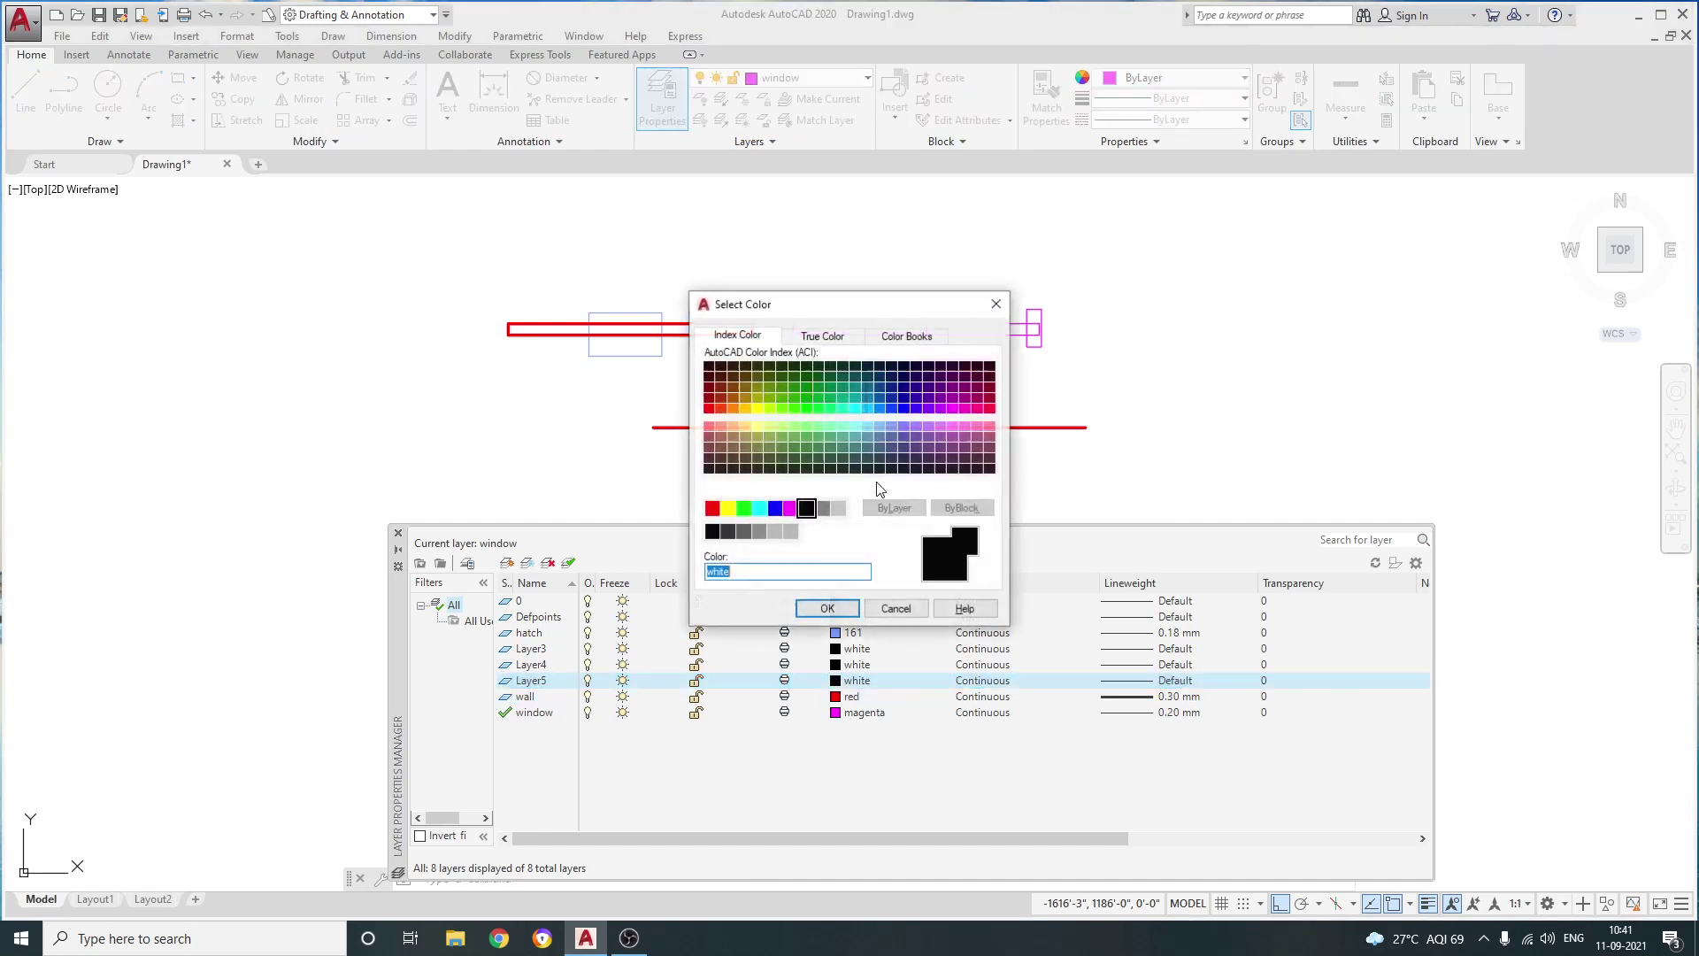
left_click(879, 428)
left_click(828, 609)
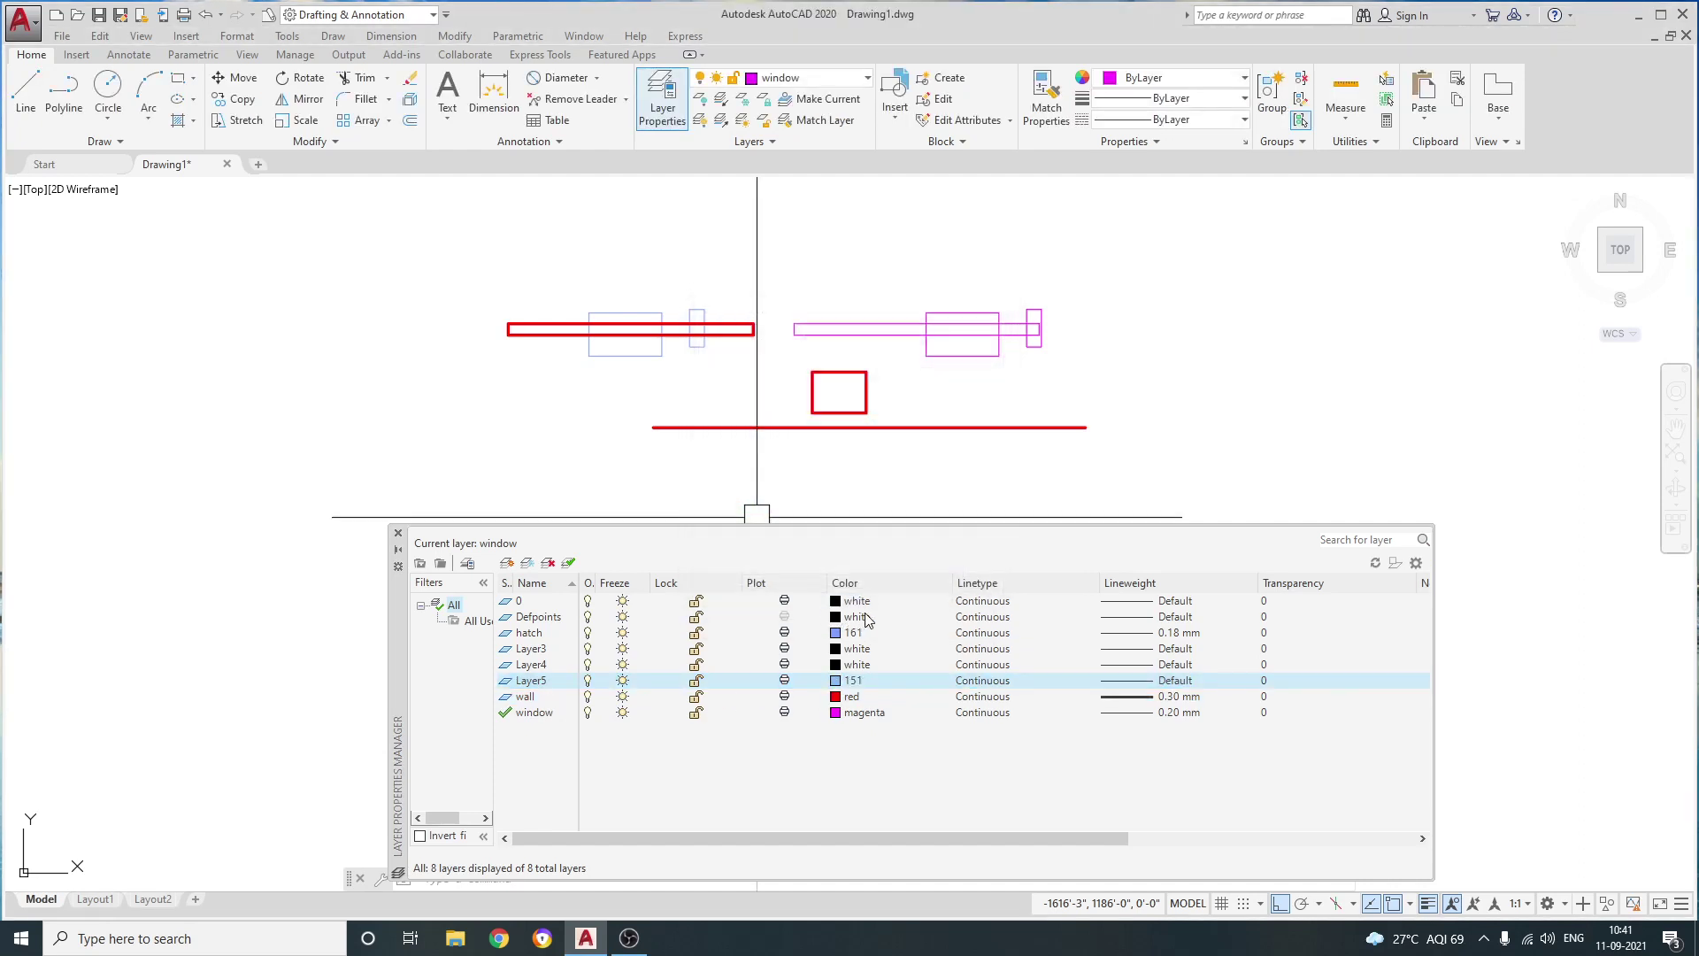
Give Layer4 a 2.11 mm lineweight.
left_click(1162, 664)
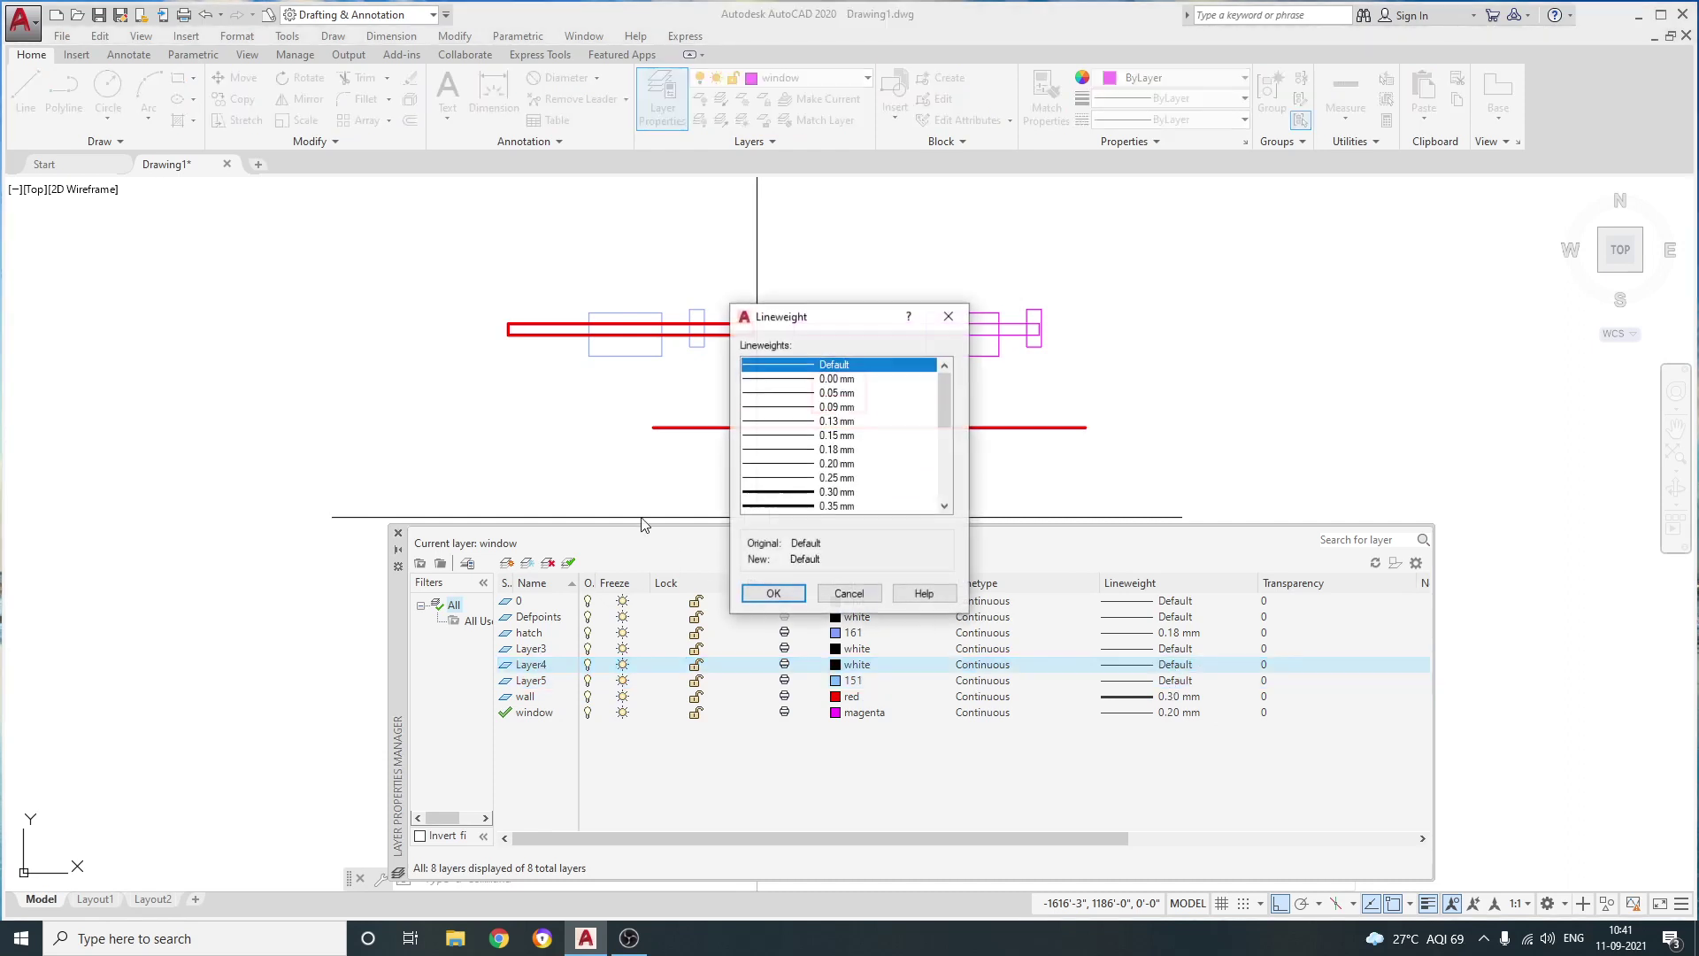
scroll(895, 454, "down", 3)
left_click_drag(946, 407, 949, 497)
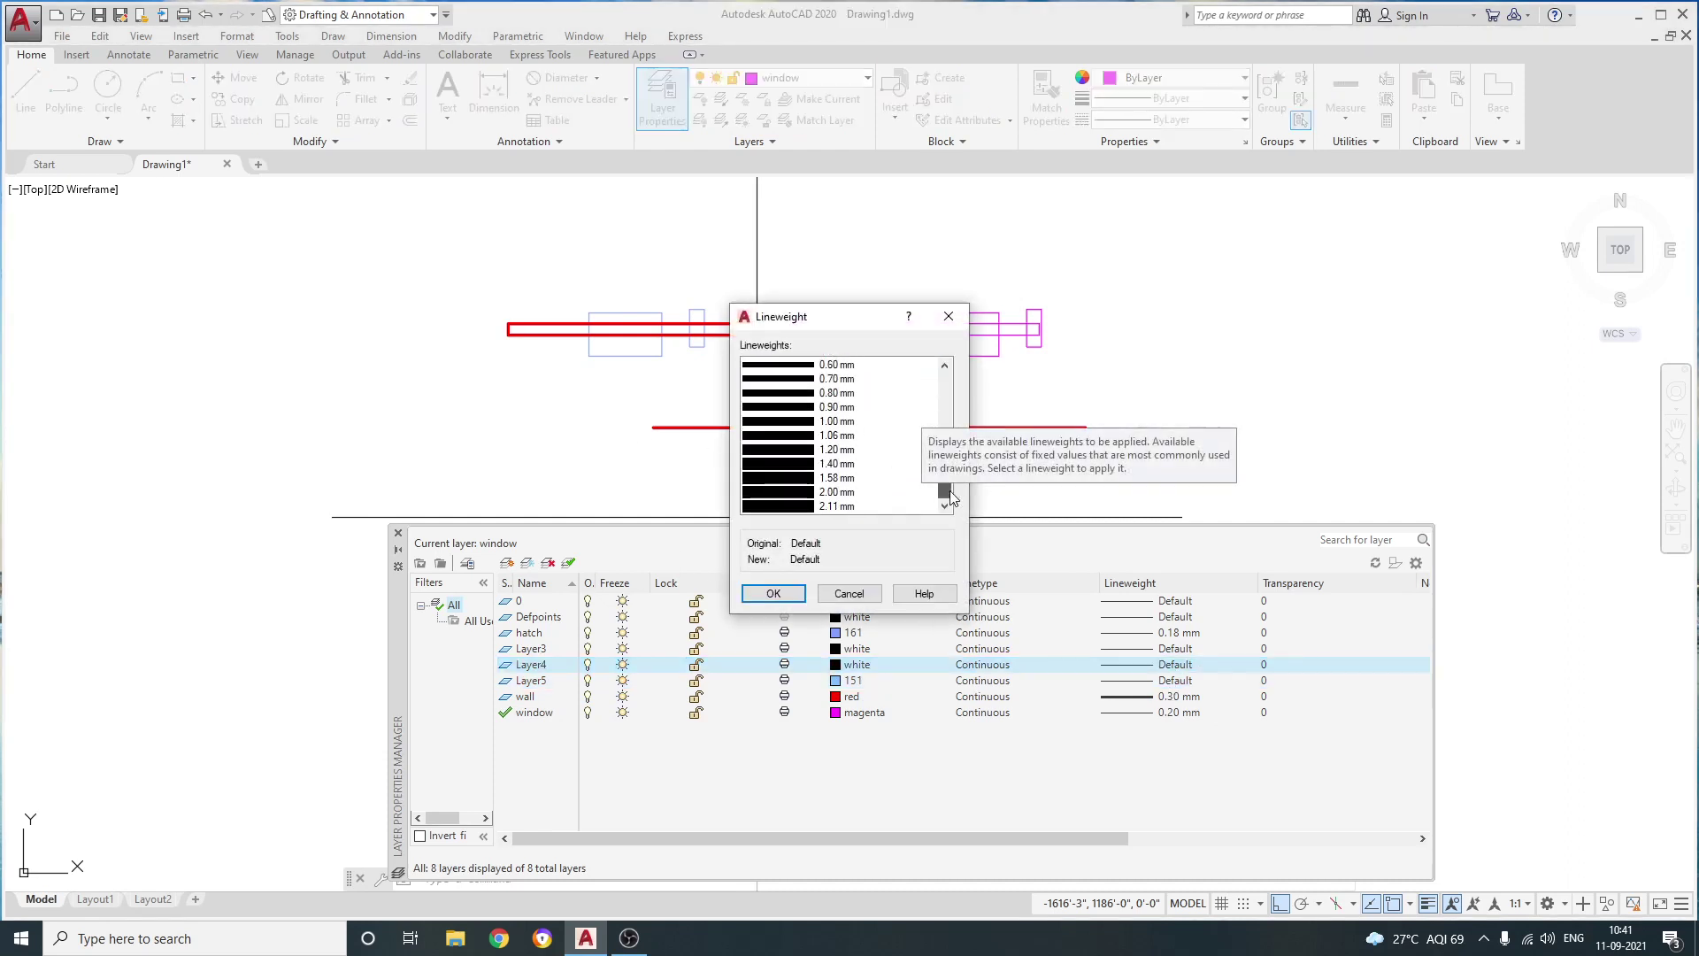
left_click(811, 506)
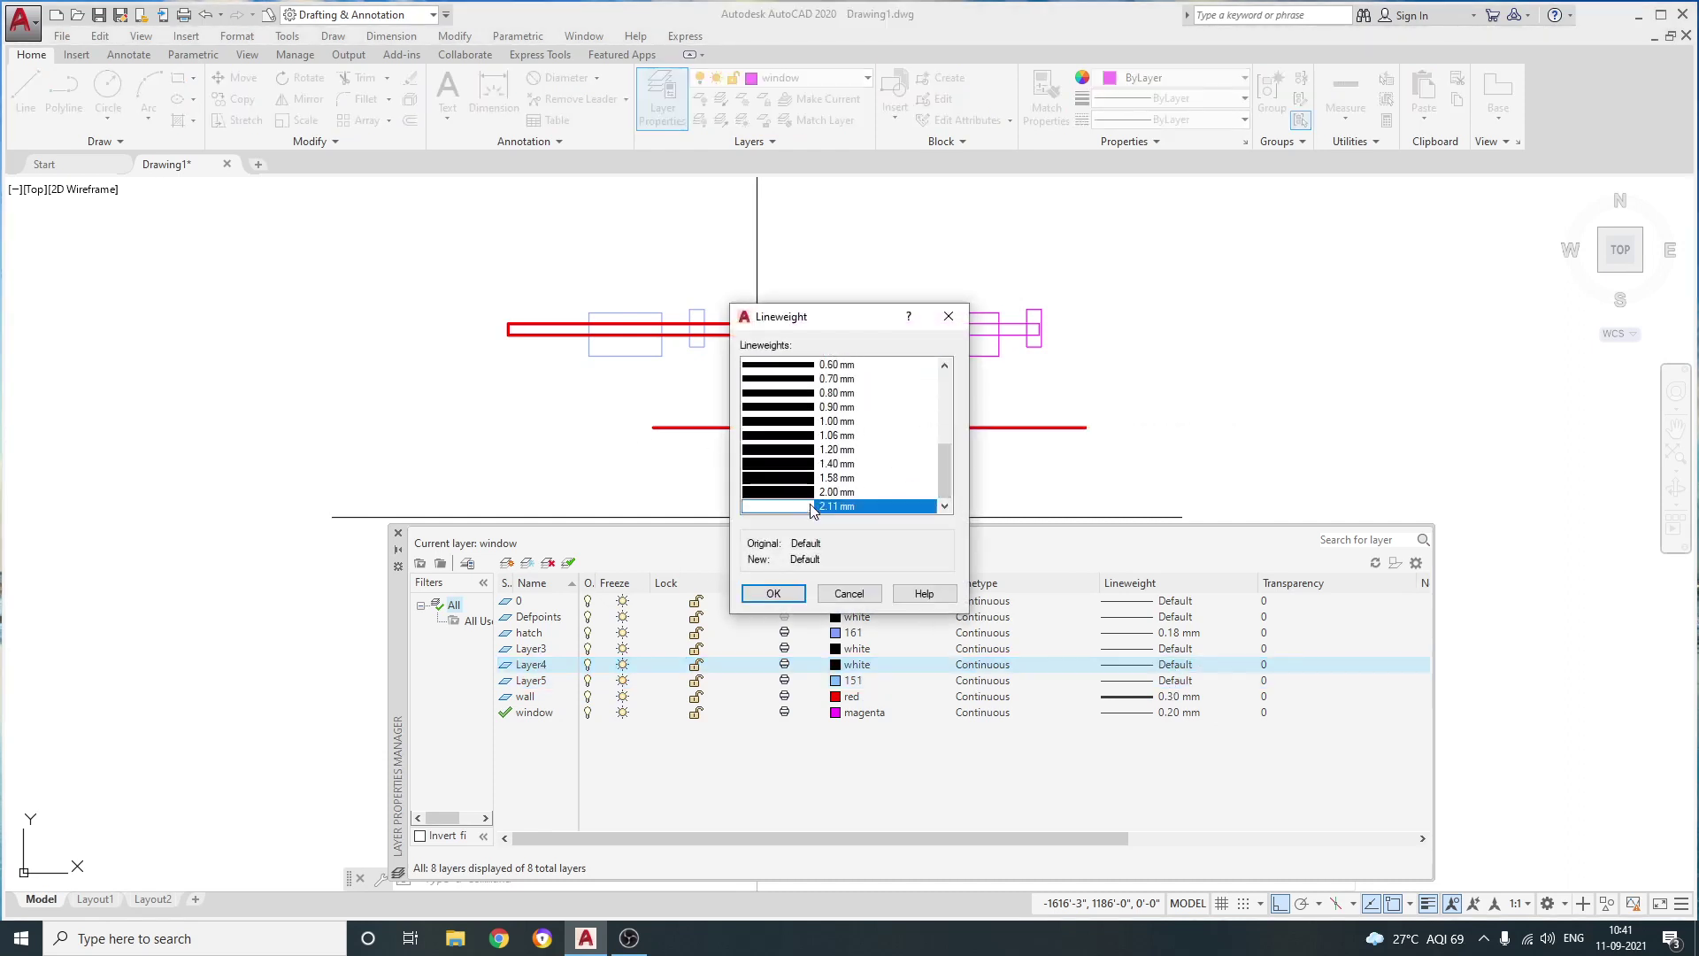
left_click(783, 594)
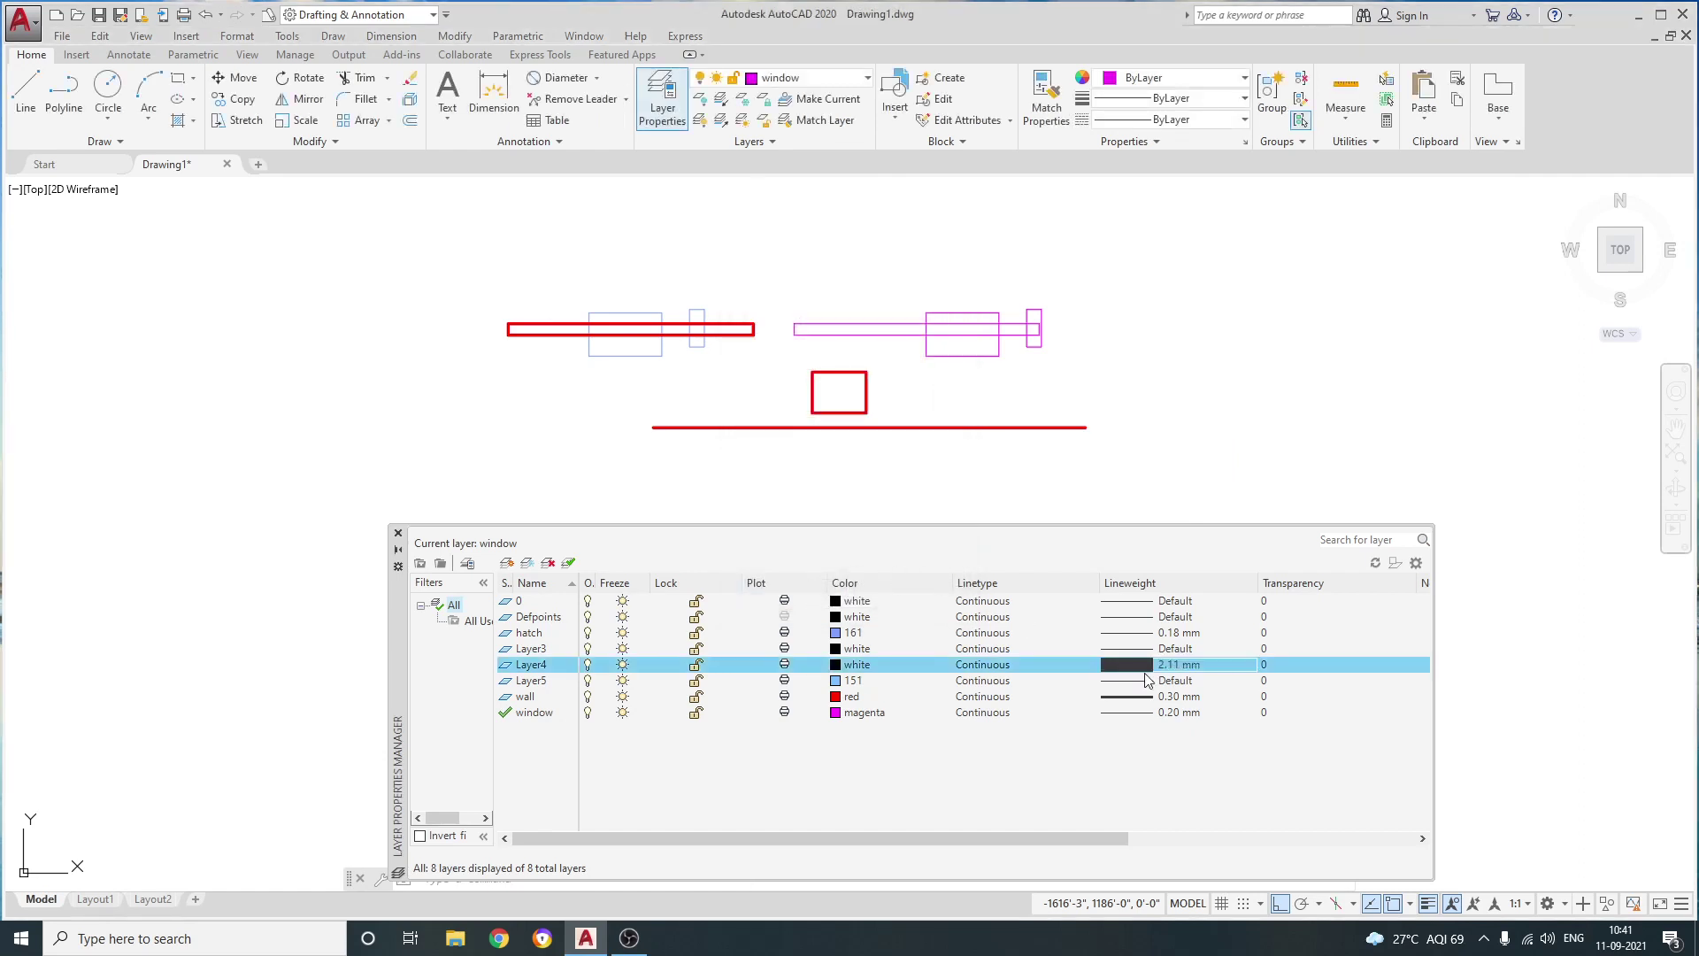
Make Layer4 current and draw a thick horizontal line on it.
double_click(505, 664)
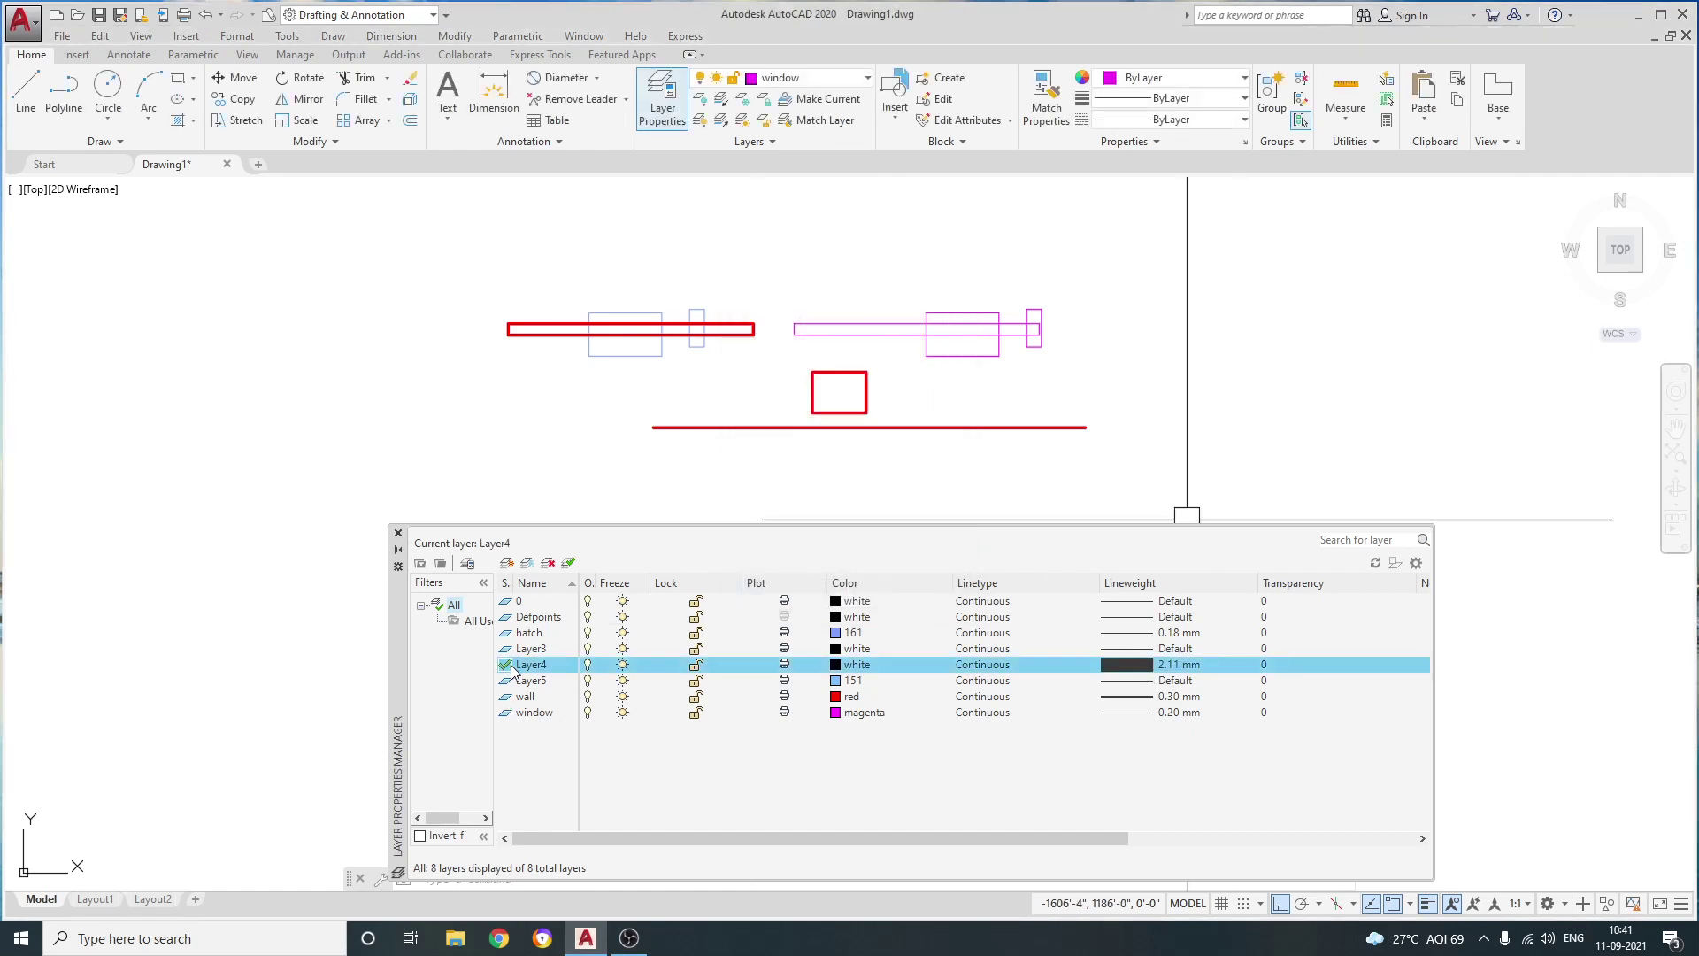
type("l")
key("Return")
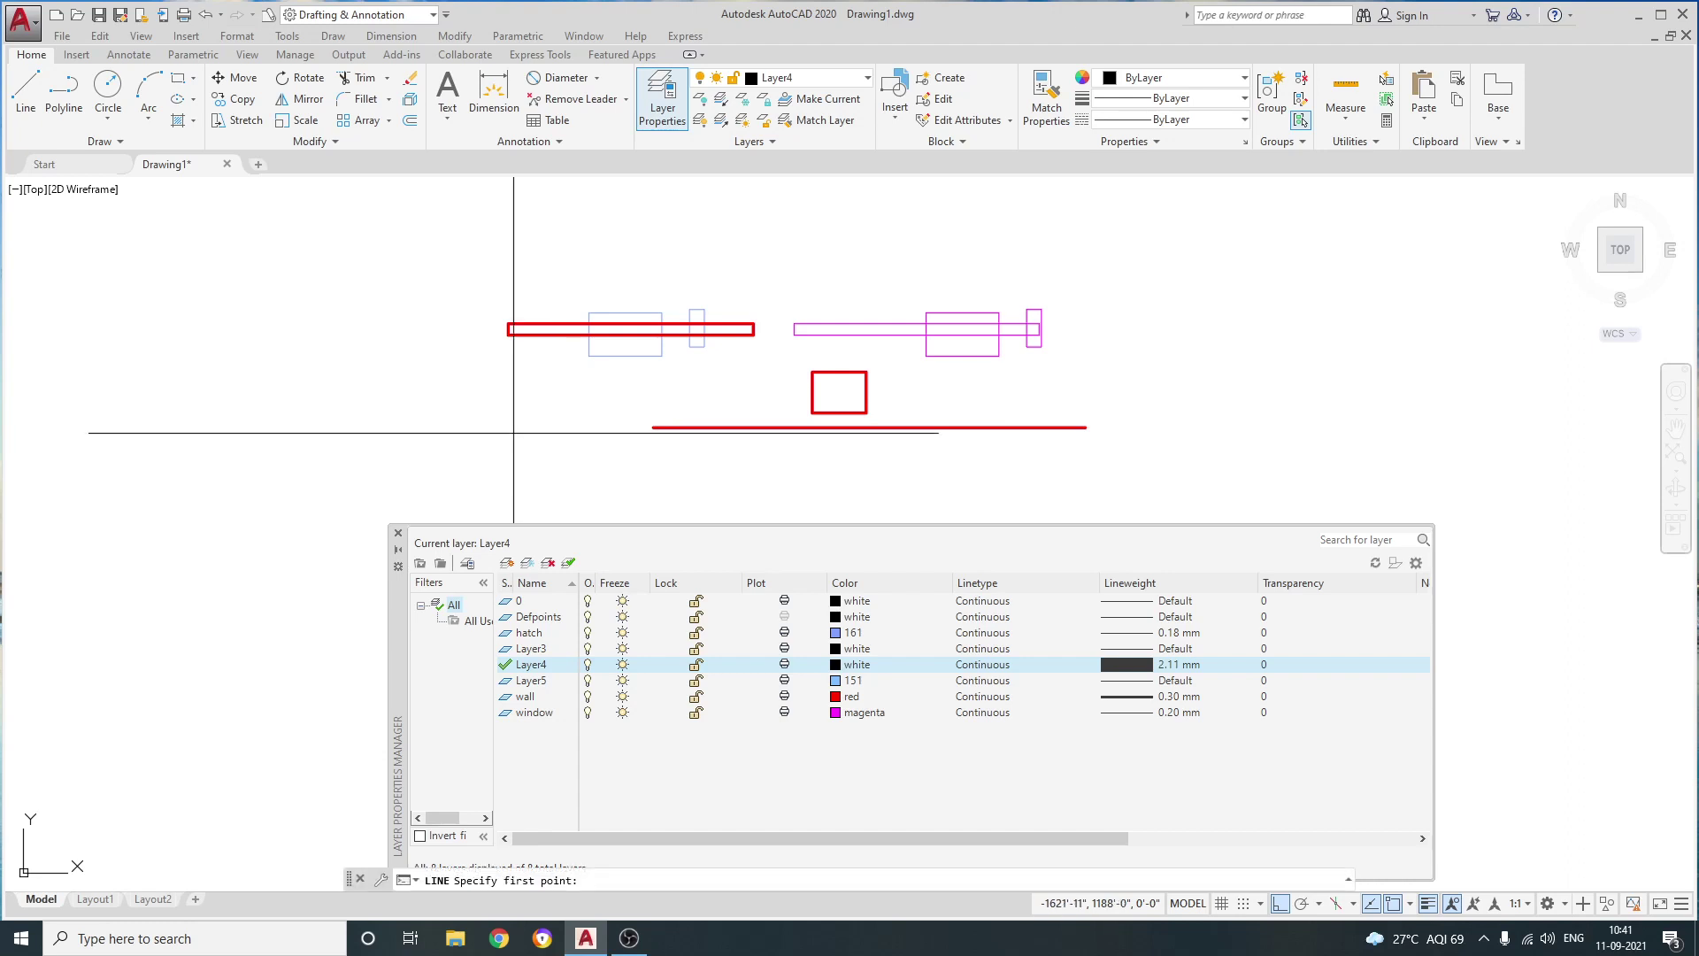
left_click(519, 433)
left_click(146, 447)
key("Return")
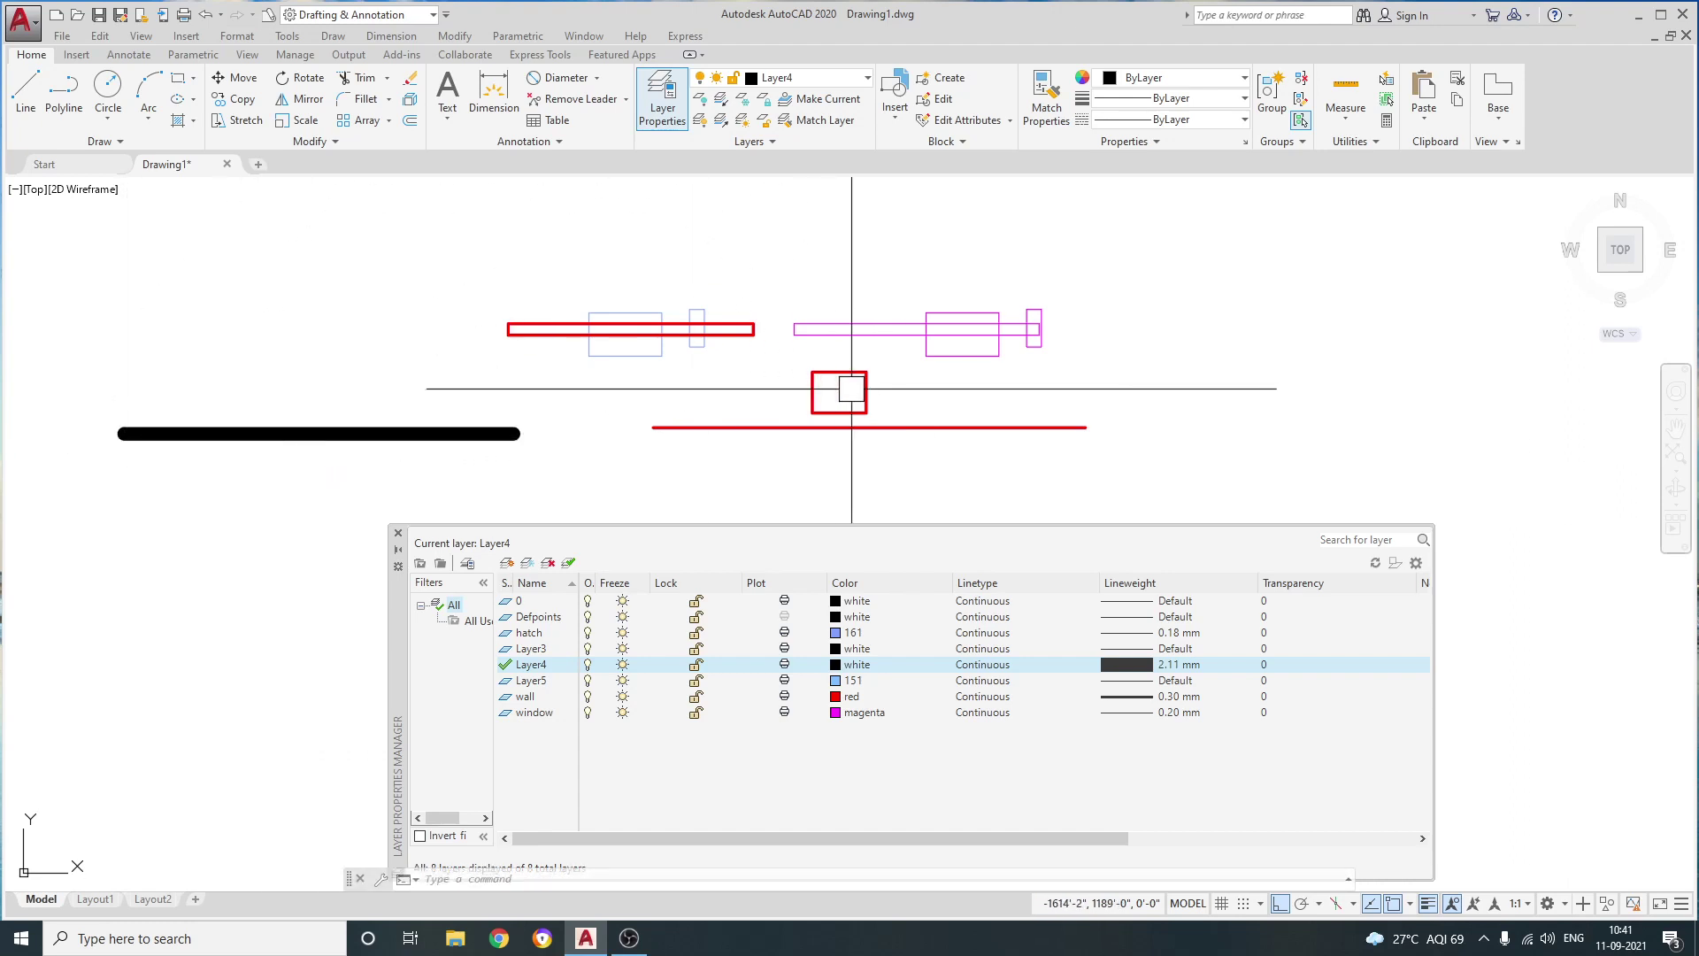
scroll(876, 390, "down", 2)
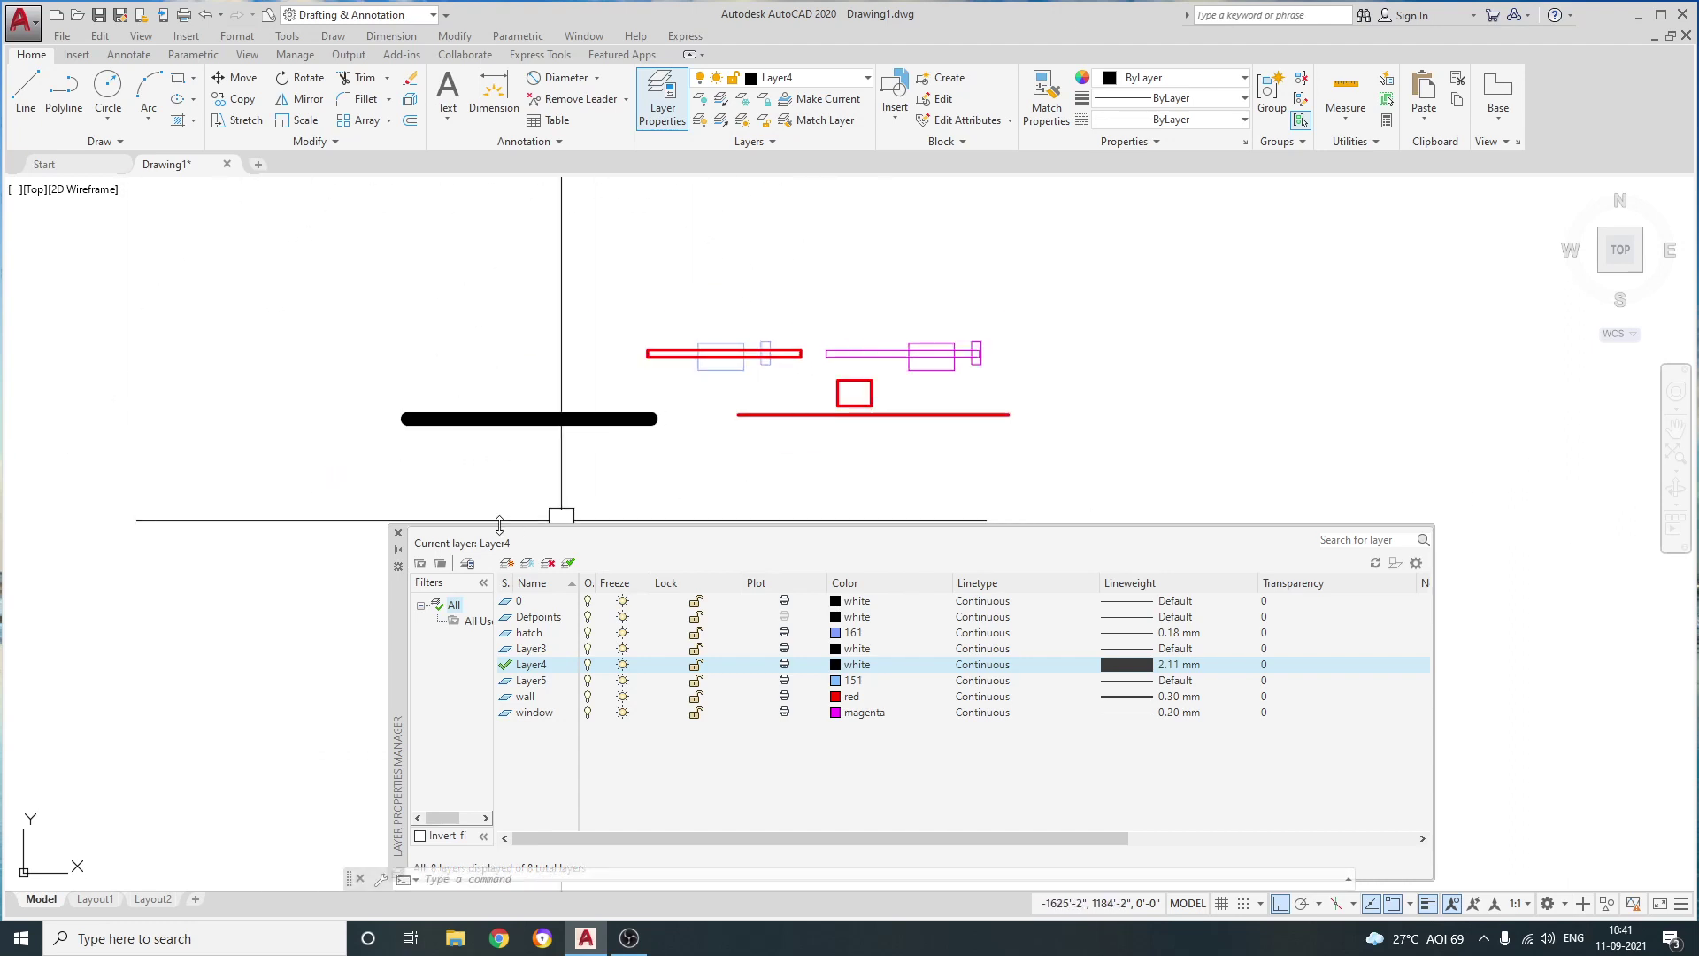
Close Layer Properties and delete every object in the drawing.
left_click(400, 537)
left_click(1120, 277)
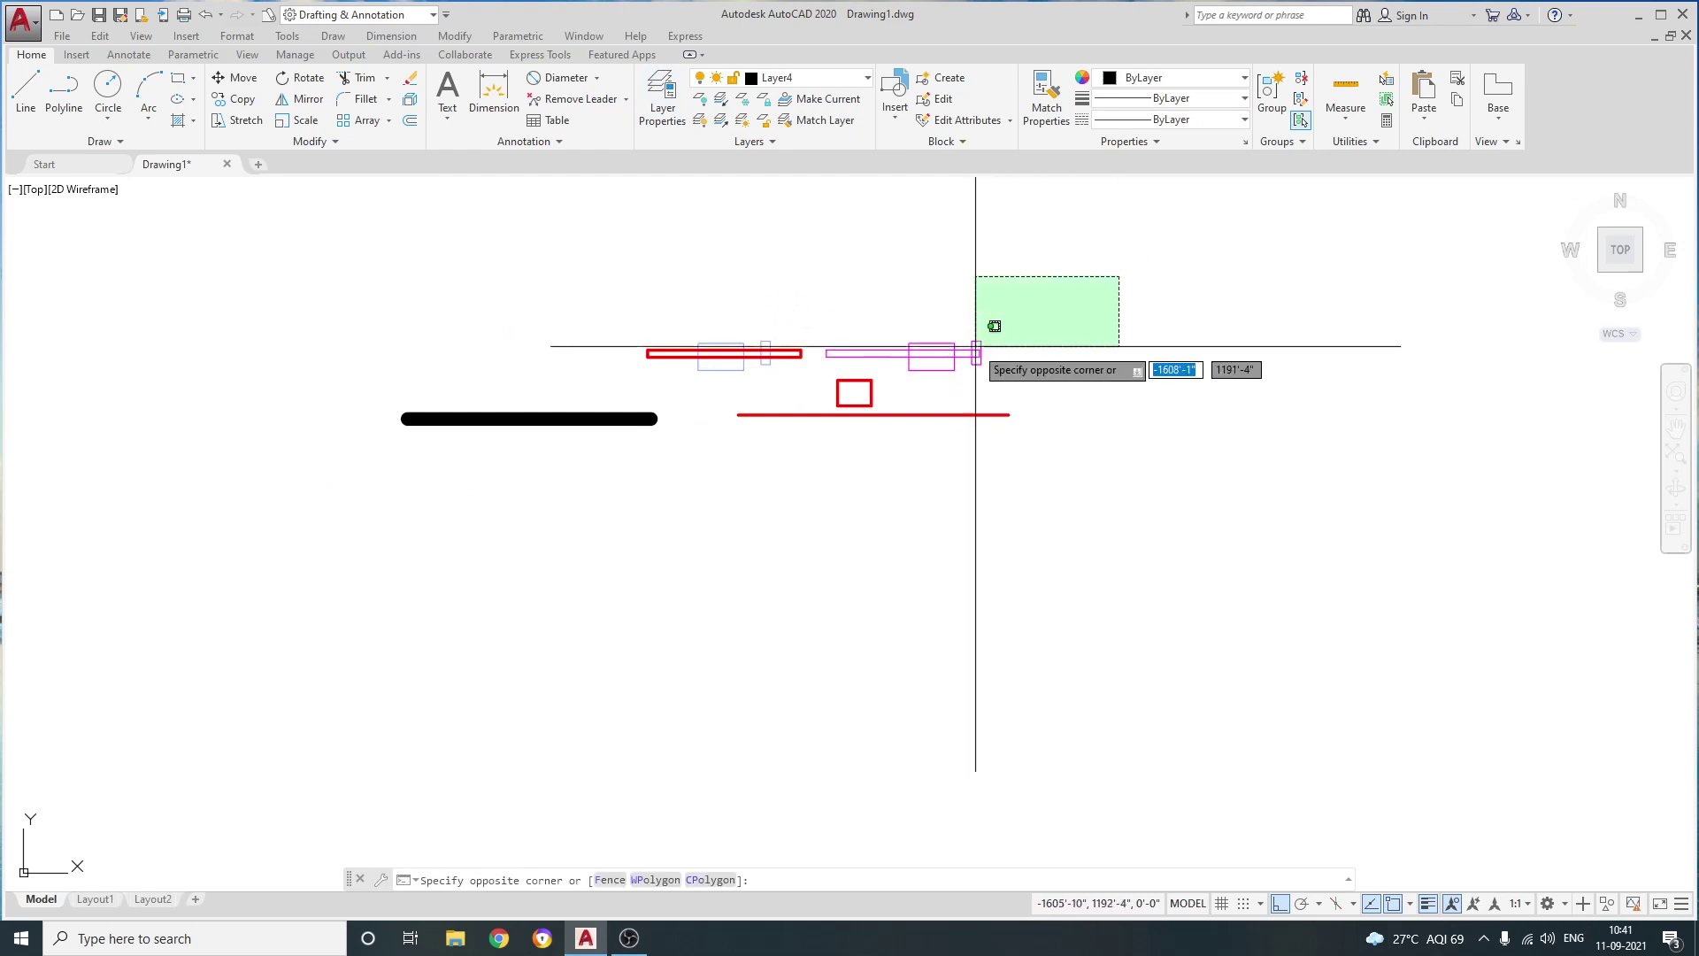
left_click(325, 493)
key("Delete")
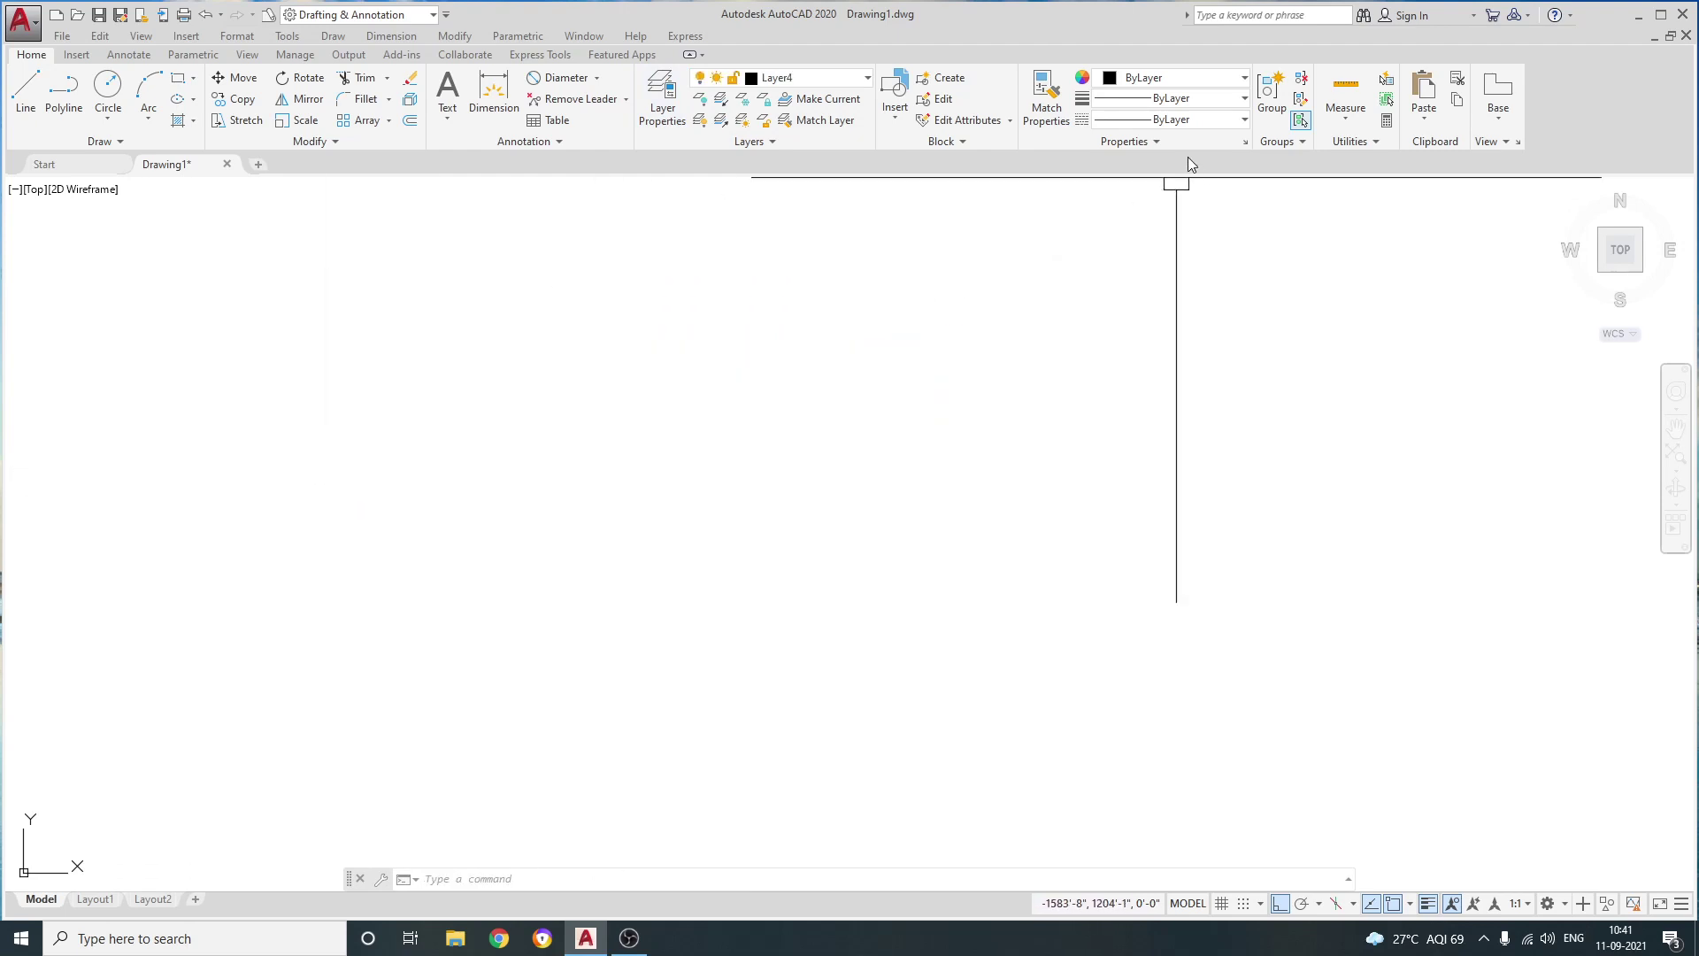
middle_click_drag(1178, 181, 1135, 181)
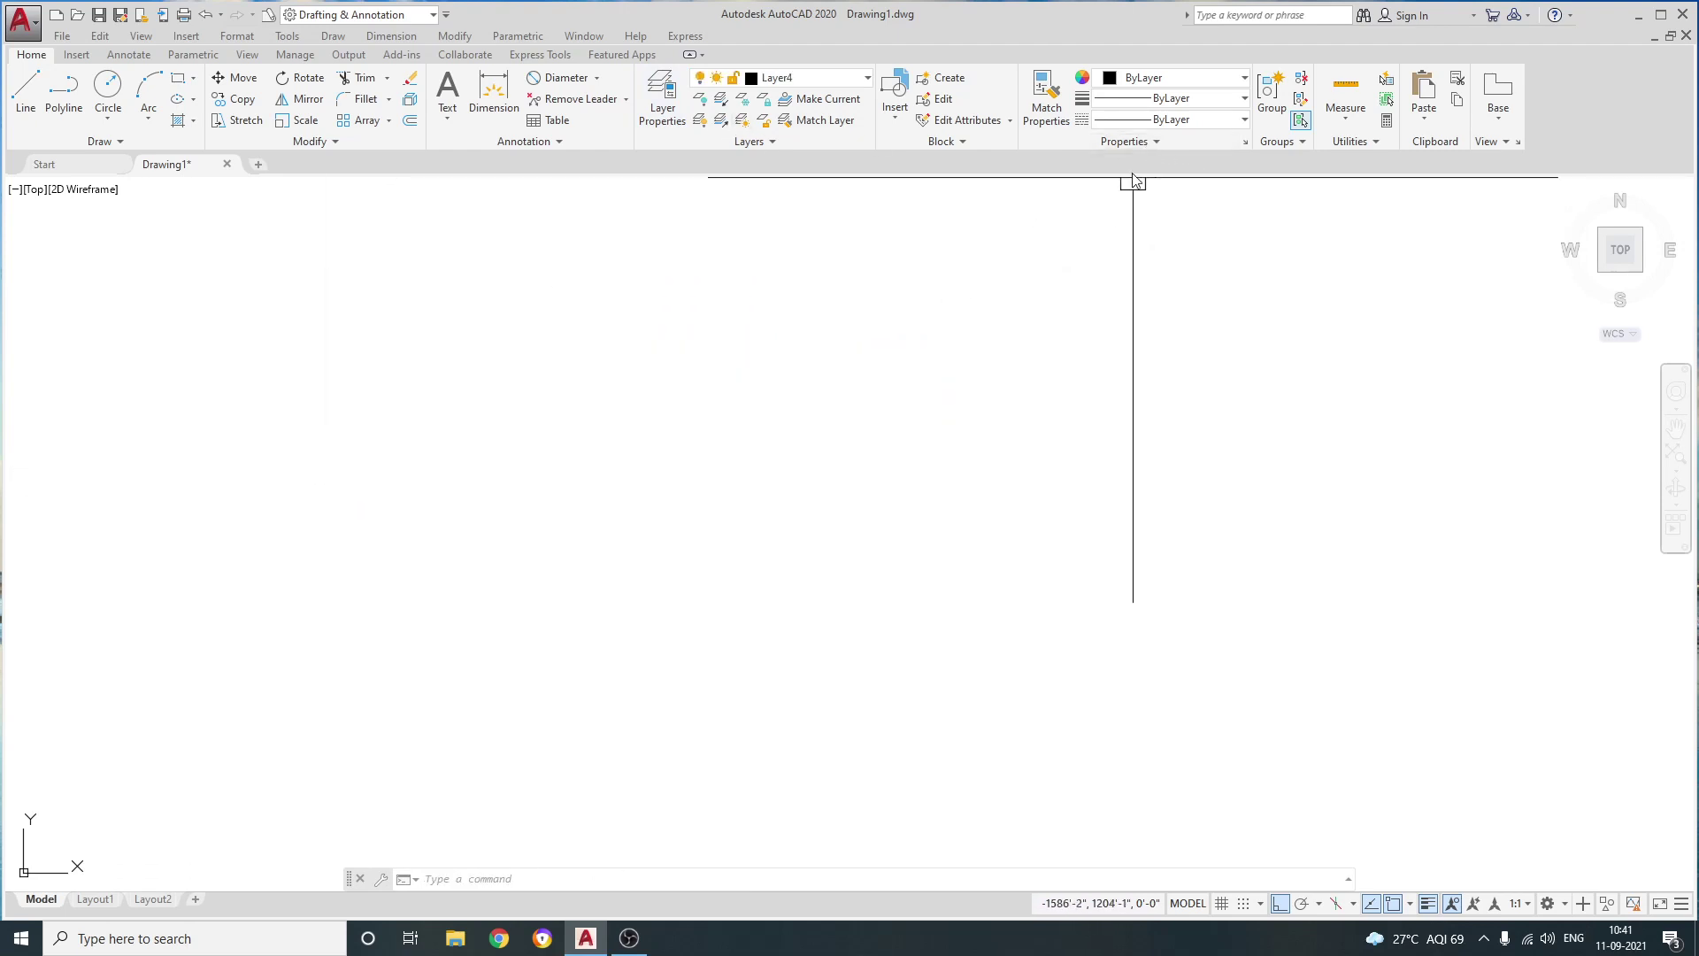
left_click(1157, 146)
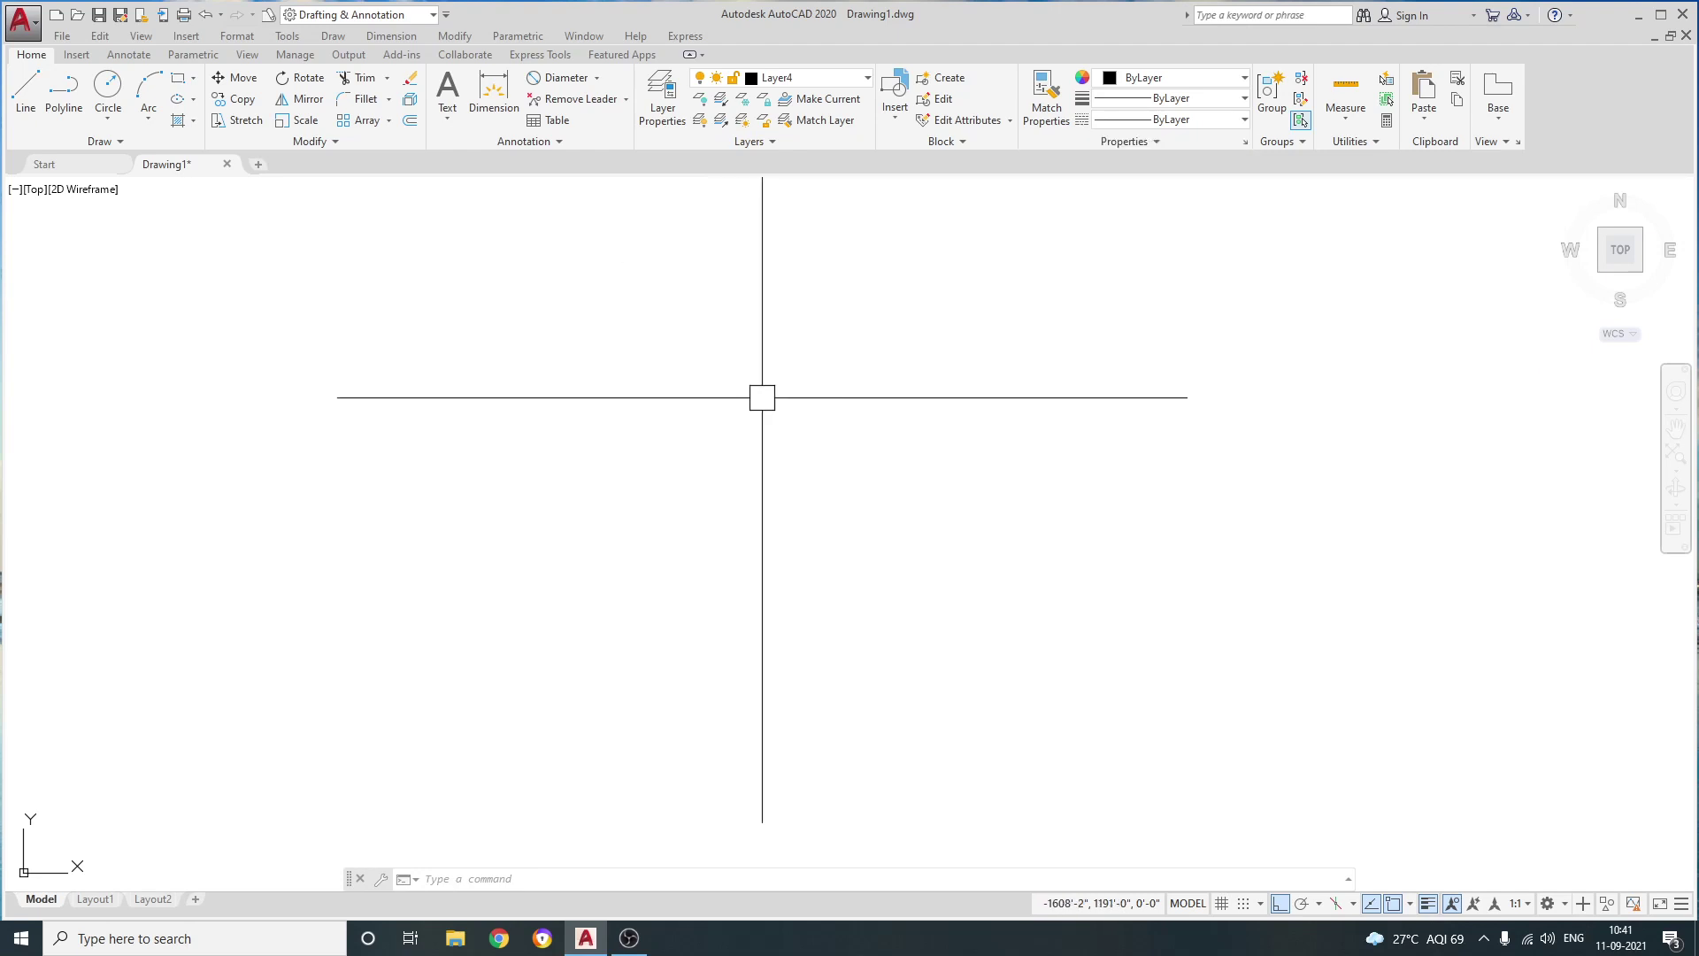
Begin another LINE on the cleared canvas and end the command.
type("l")
key("Return")
left_click(1088, 280)
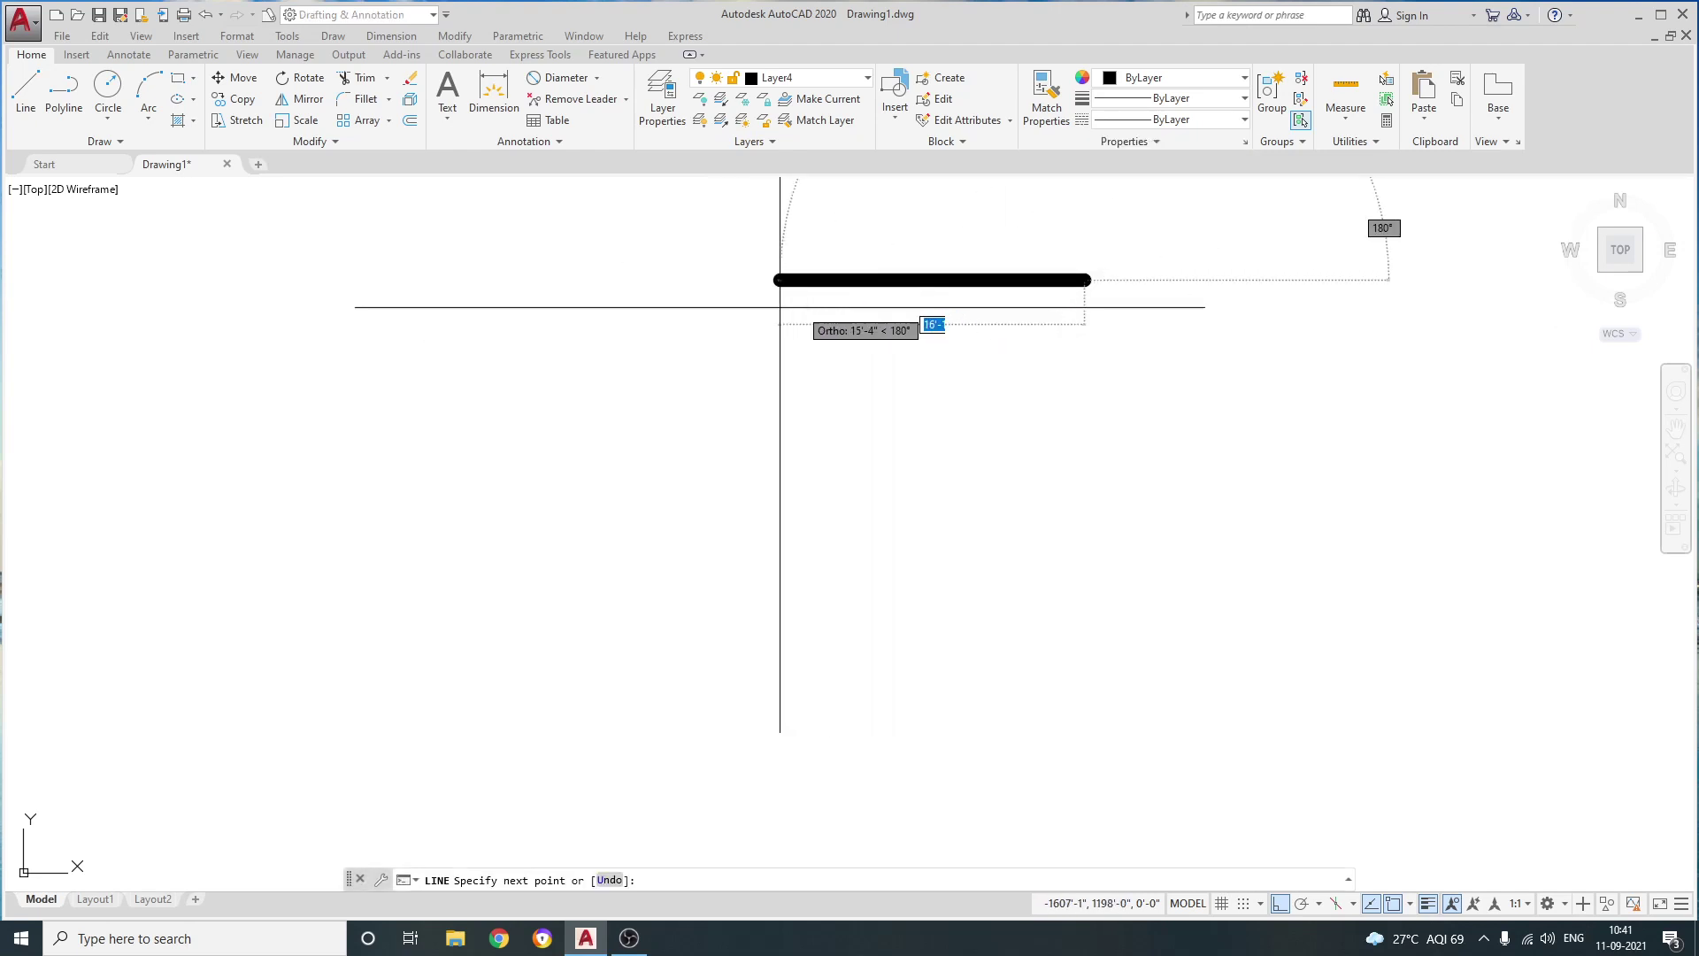
key("Escape")
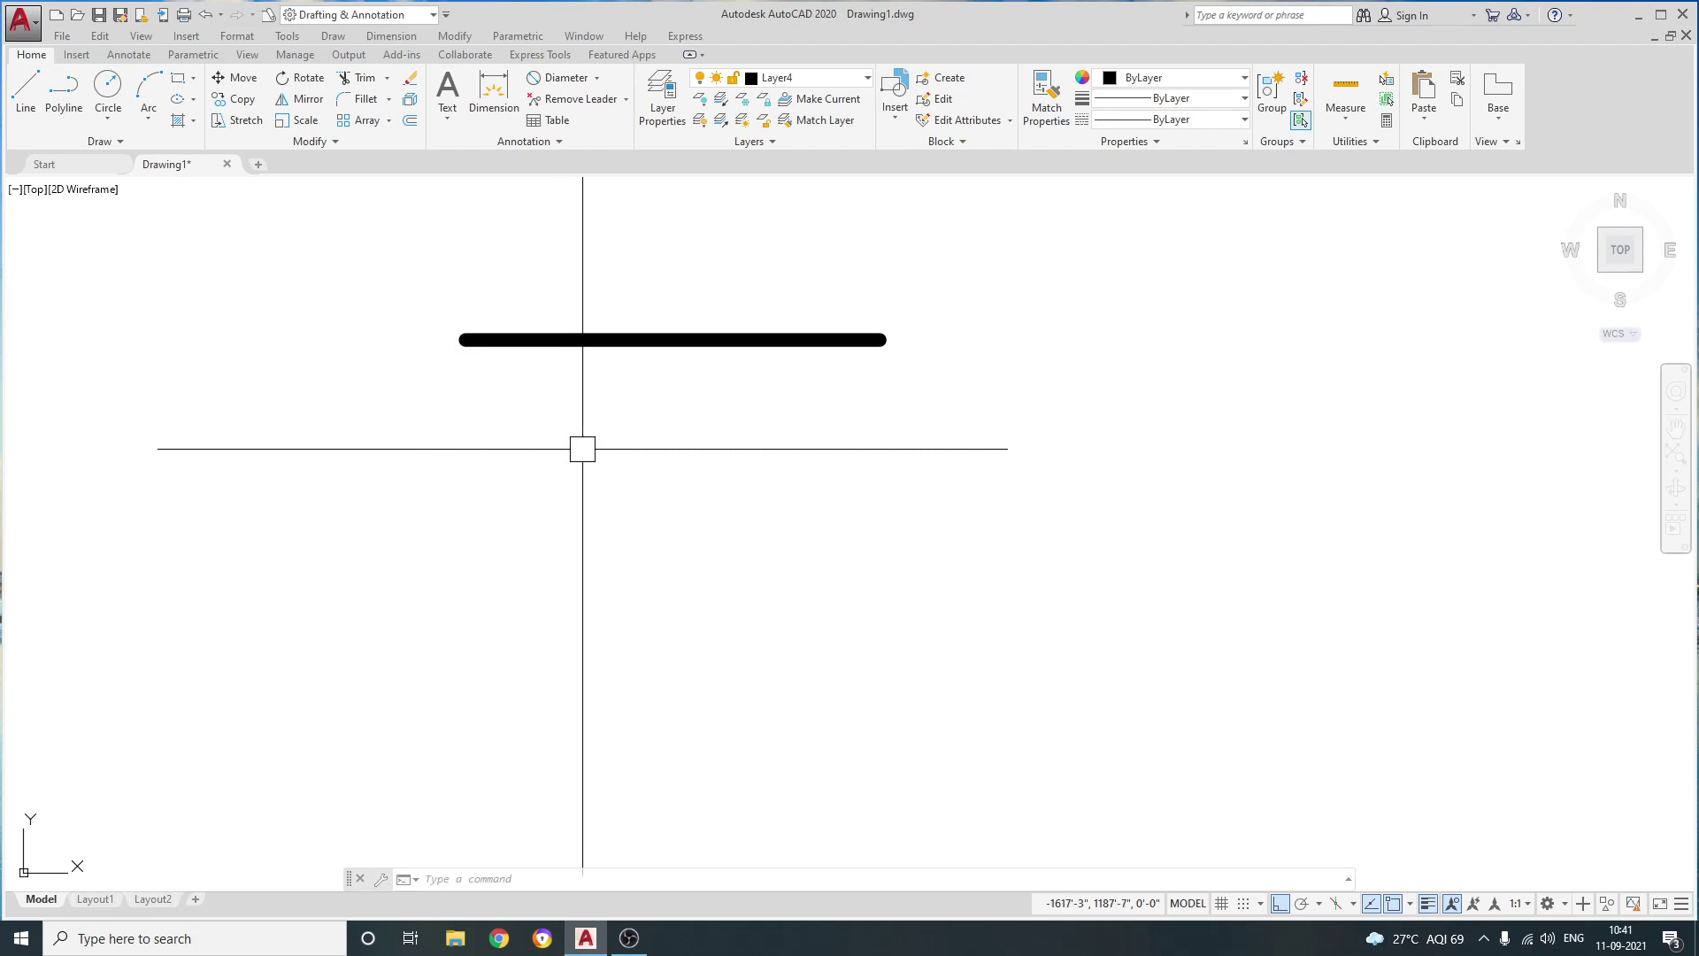
left_click(814, 79)
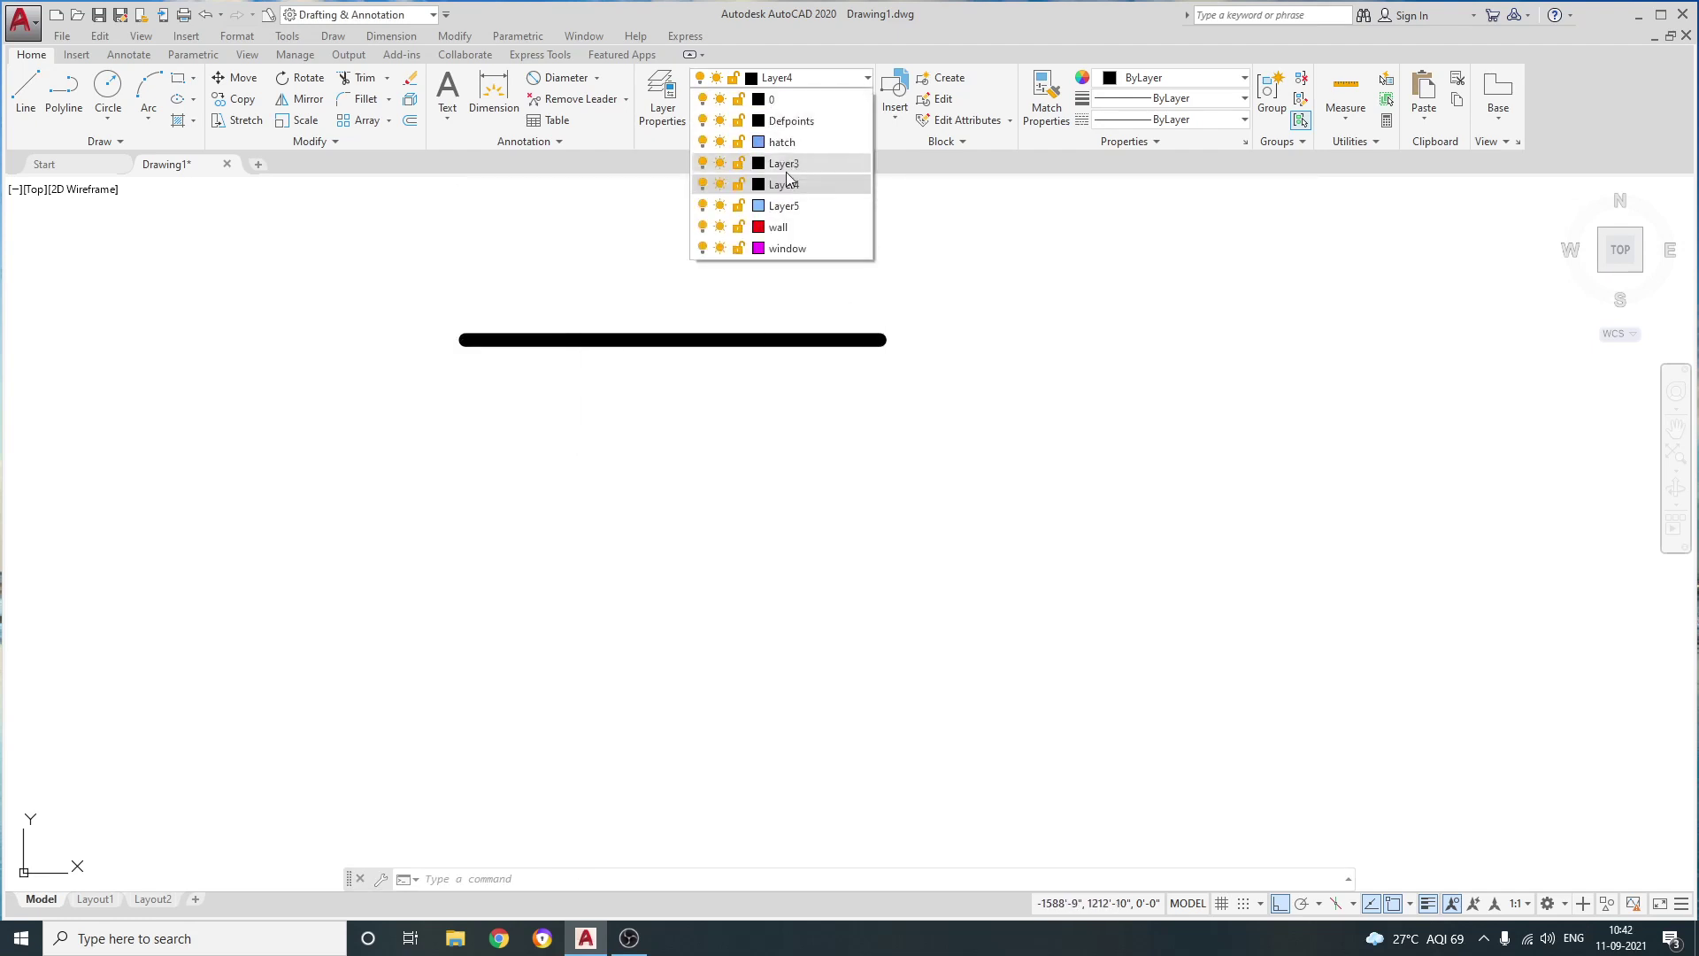
Make the wall layer current and draw a horizontal and a vertical red line.
left_click(779, 227)
type("l")
key("Return")
left_click(519, 438)
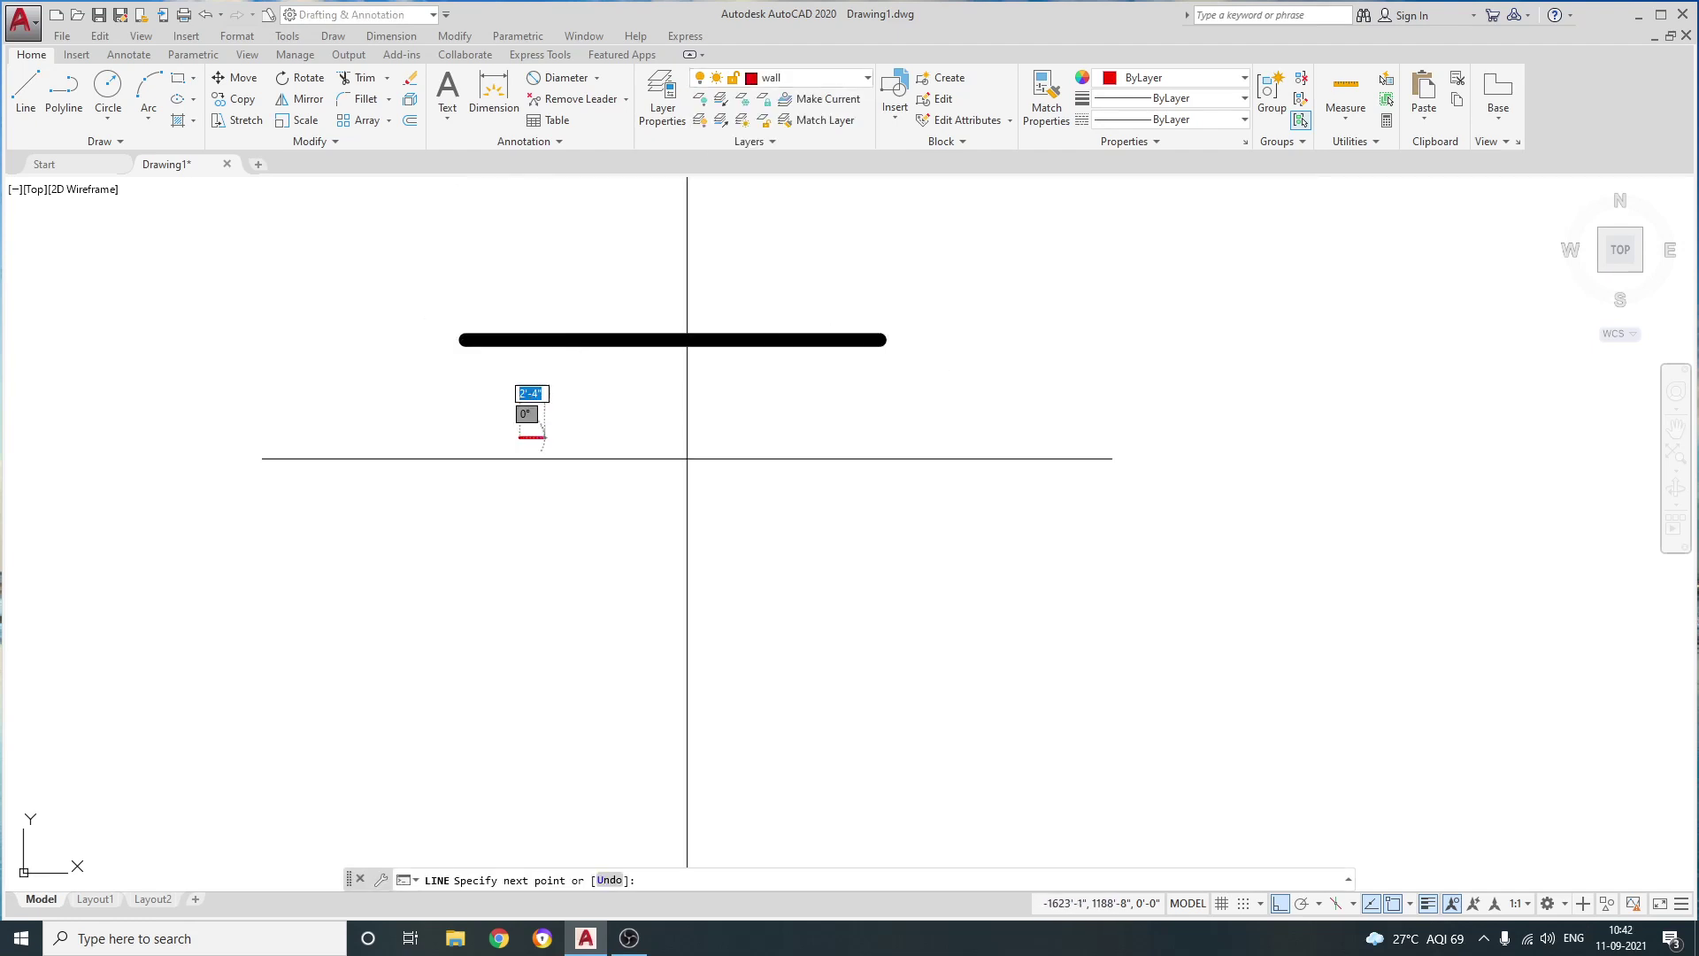
left_click(964, 437)
key("Return")
key("Return")
left_click(1033, 323)
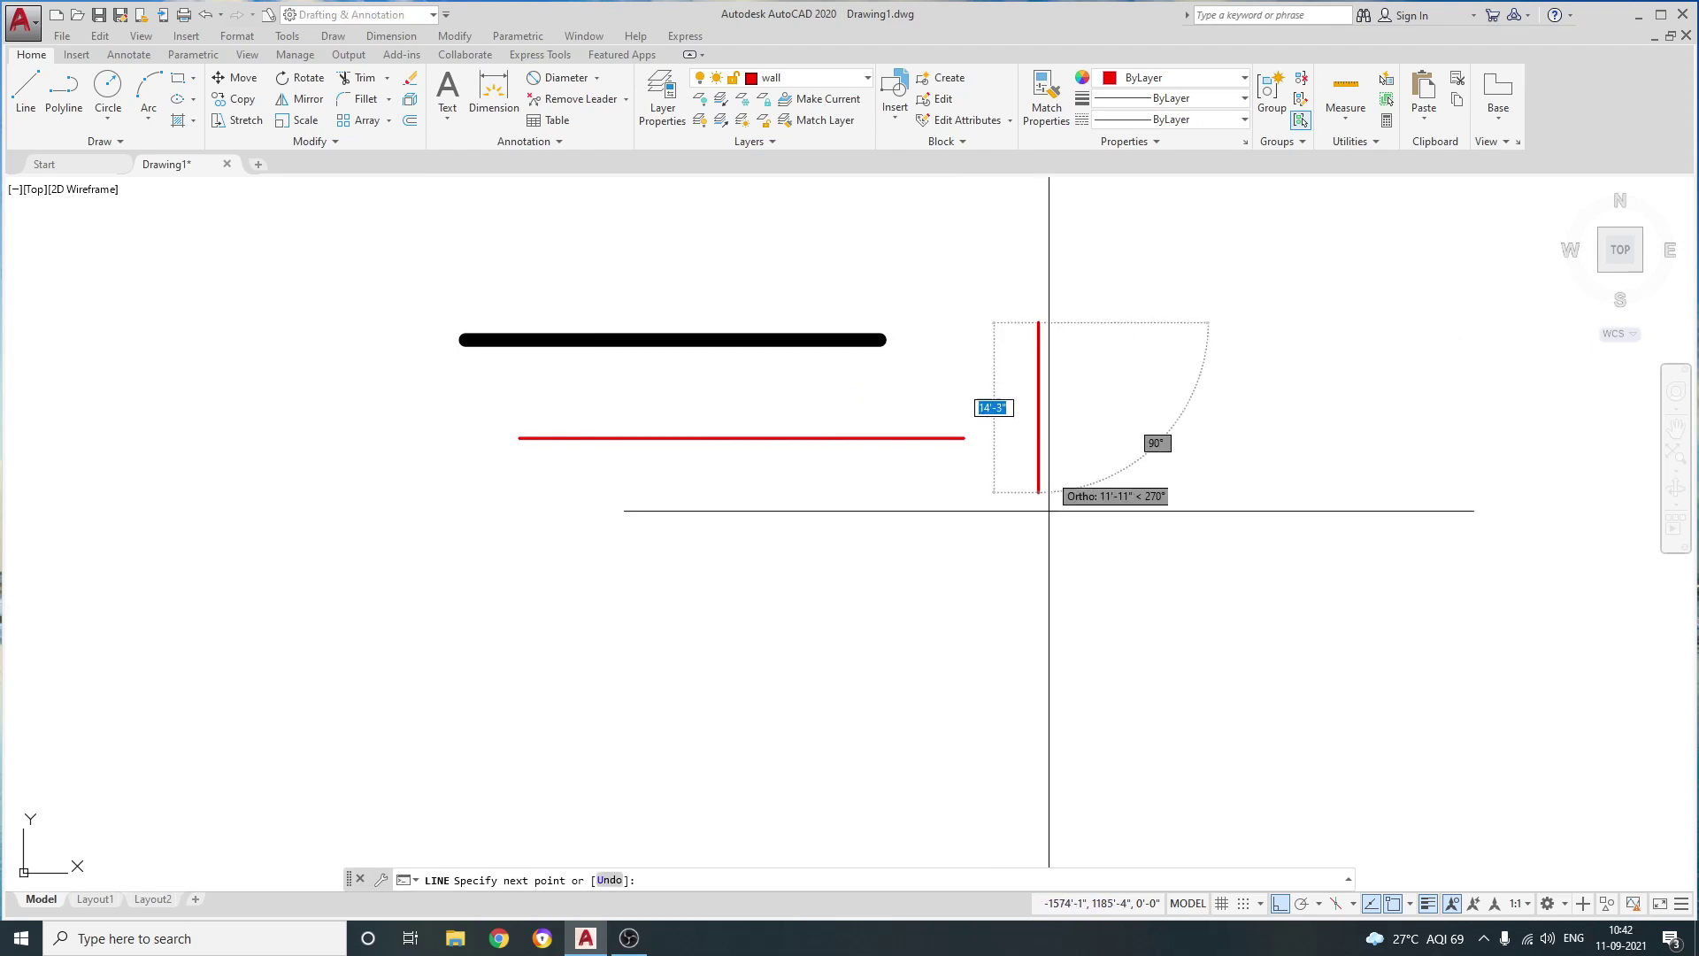
left_click(1033, 626)
key("Return")
Recolour the horizontal line purple, then green (19,155,72).
scroll(887, 502, "down", 2)
scroll(912, 478, "up", 2)
scroll(937, 455, "up", 2)
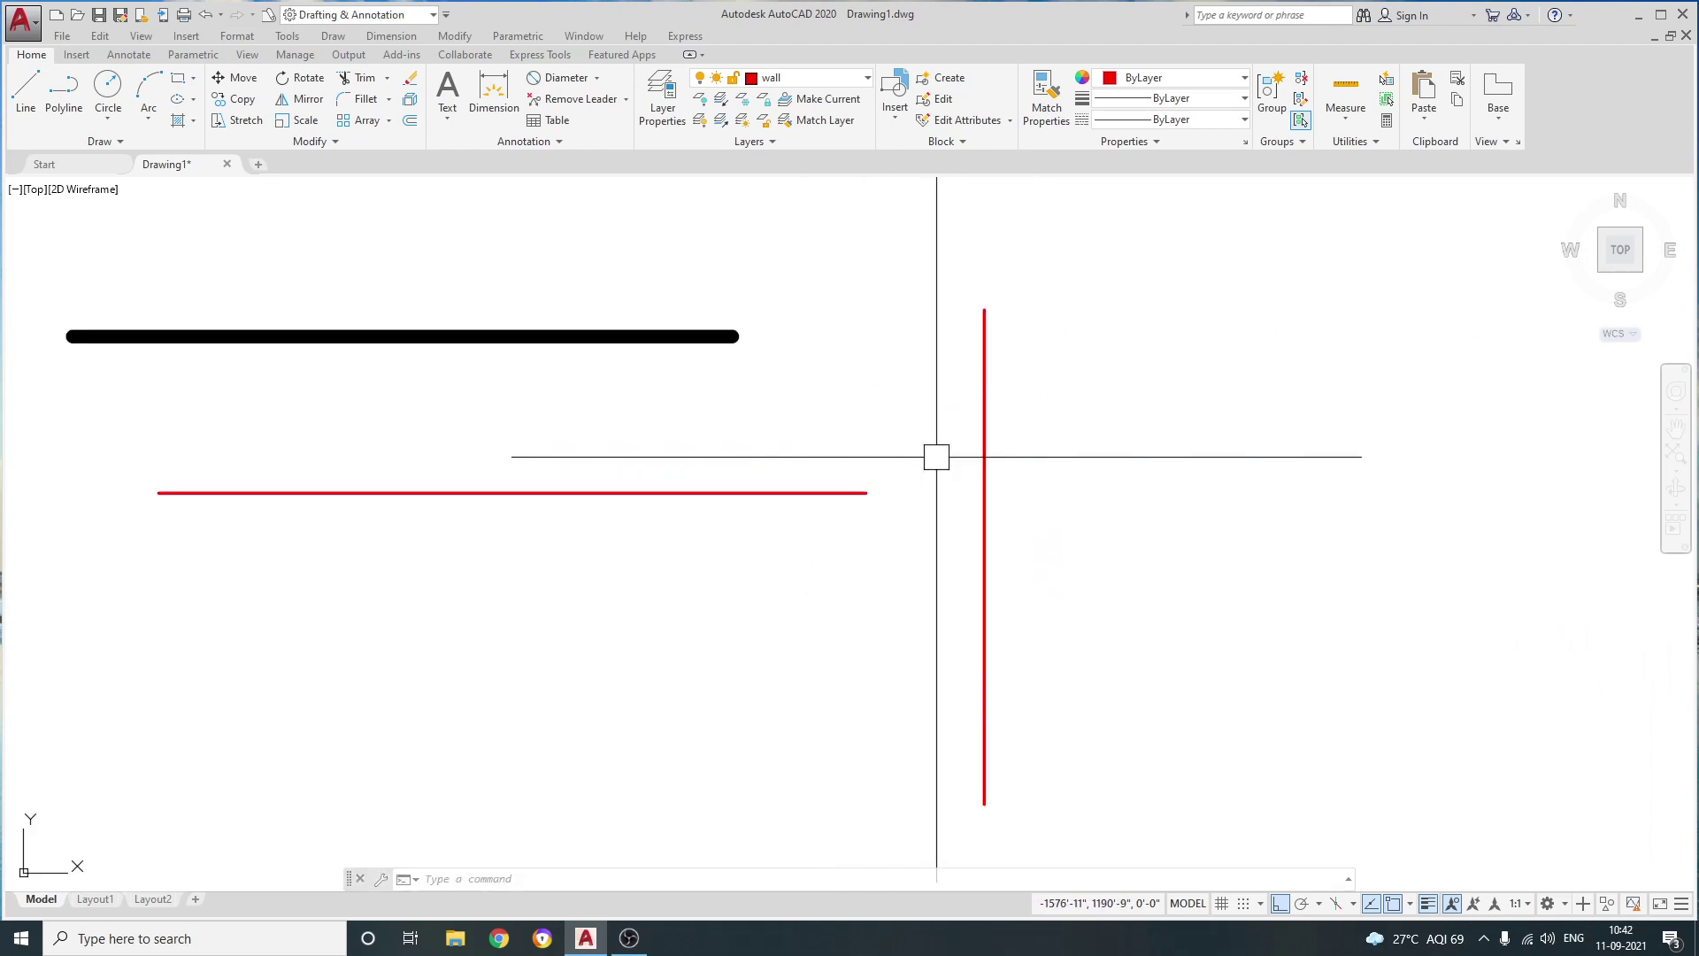
left_click(904, 445)
left_click(809, 501)
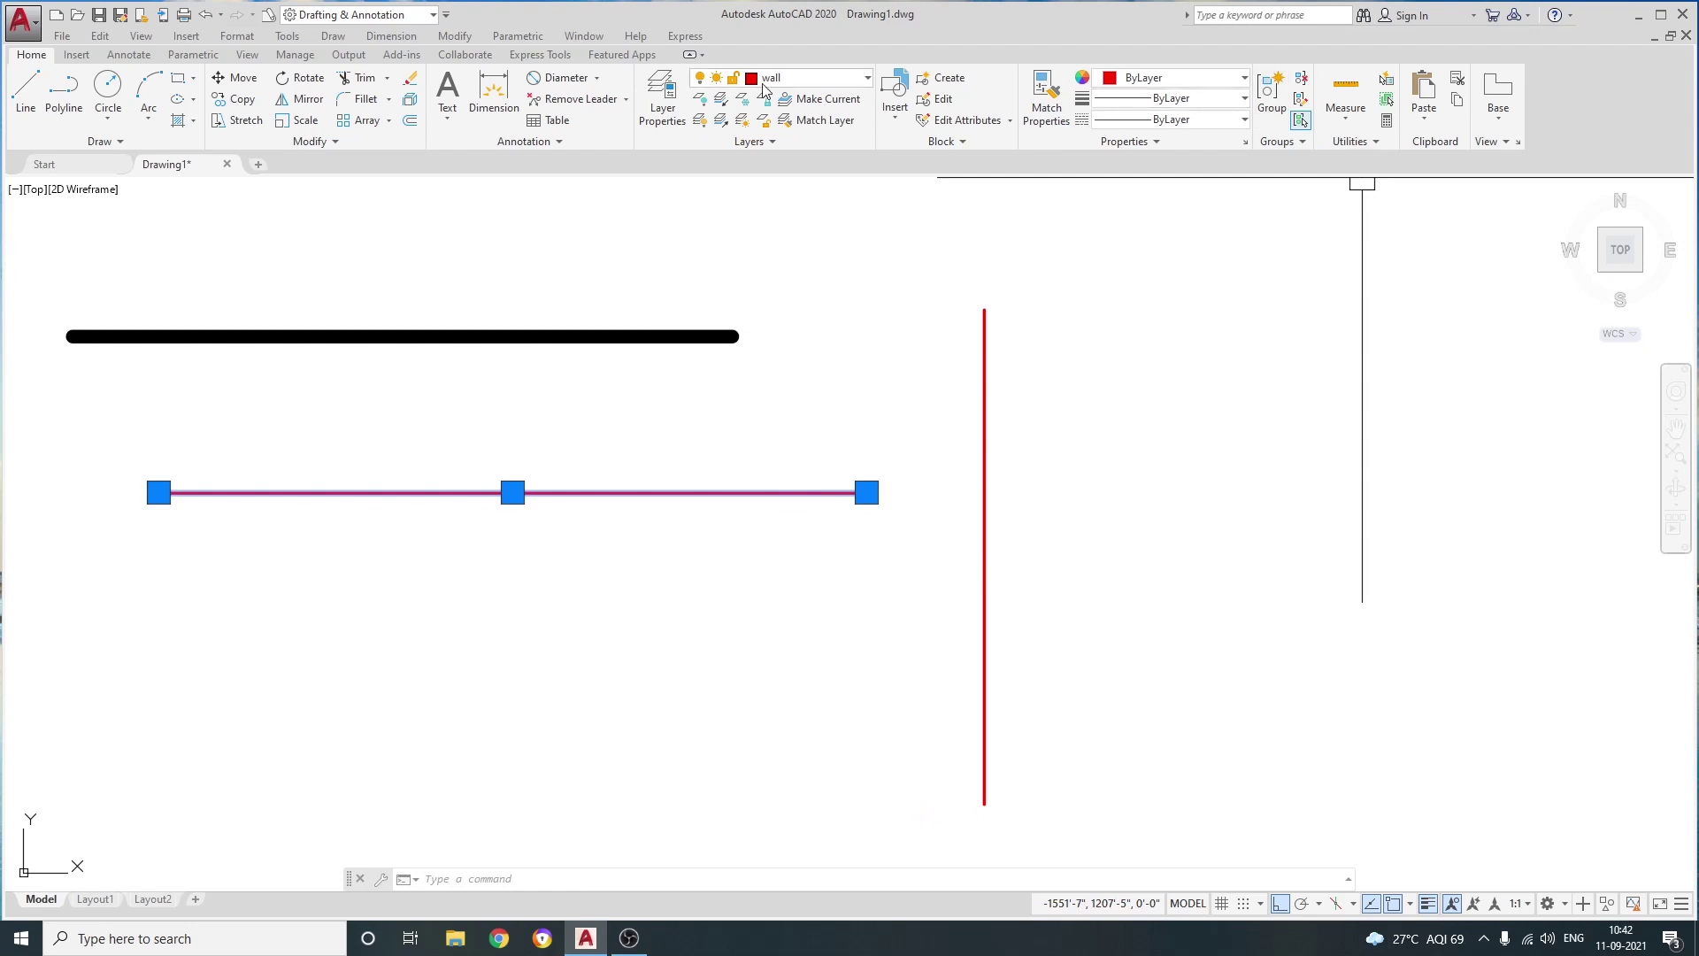
left_click(1184, 86)
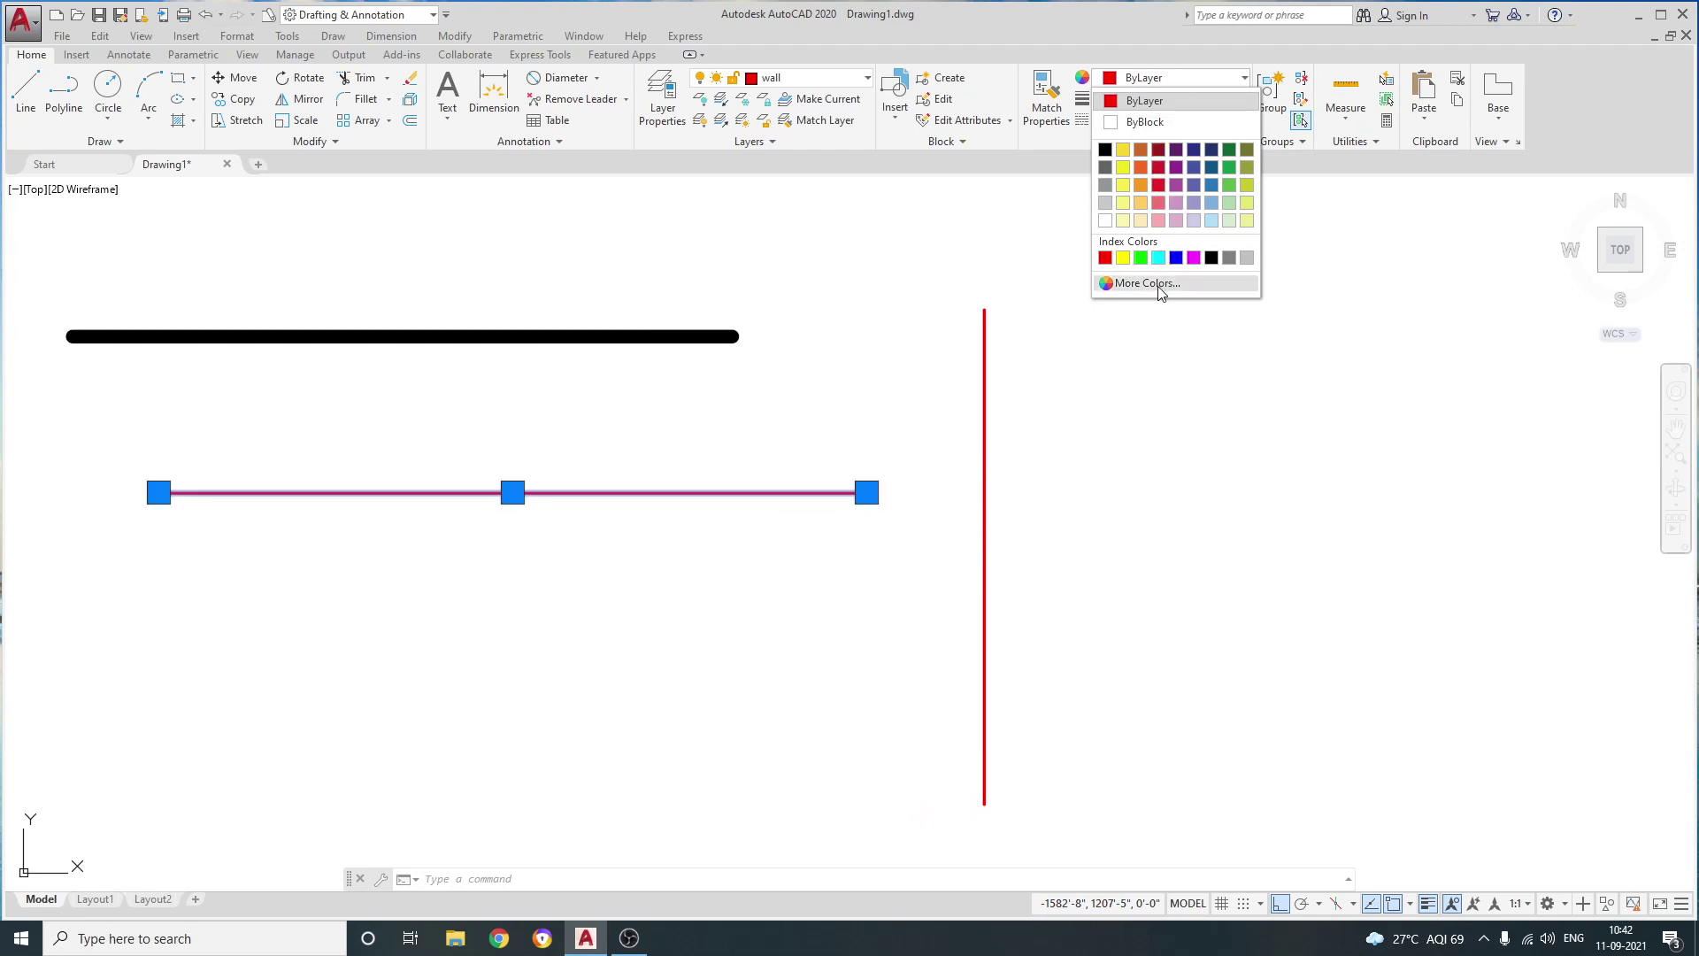
left_click(1176, 186)
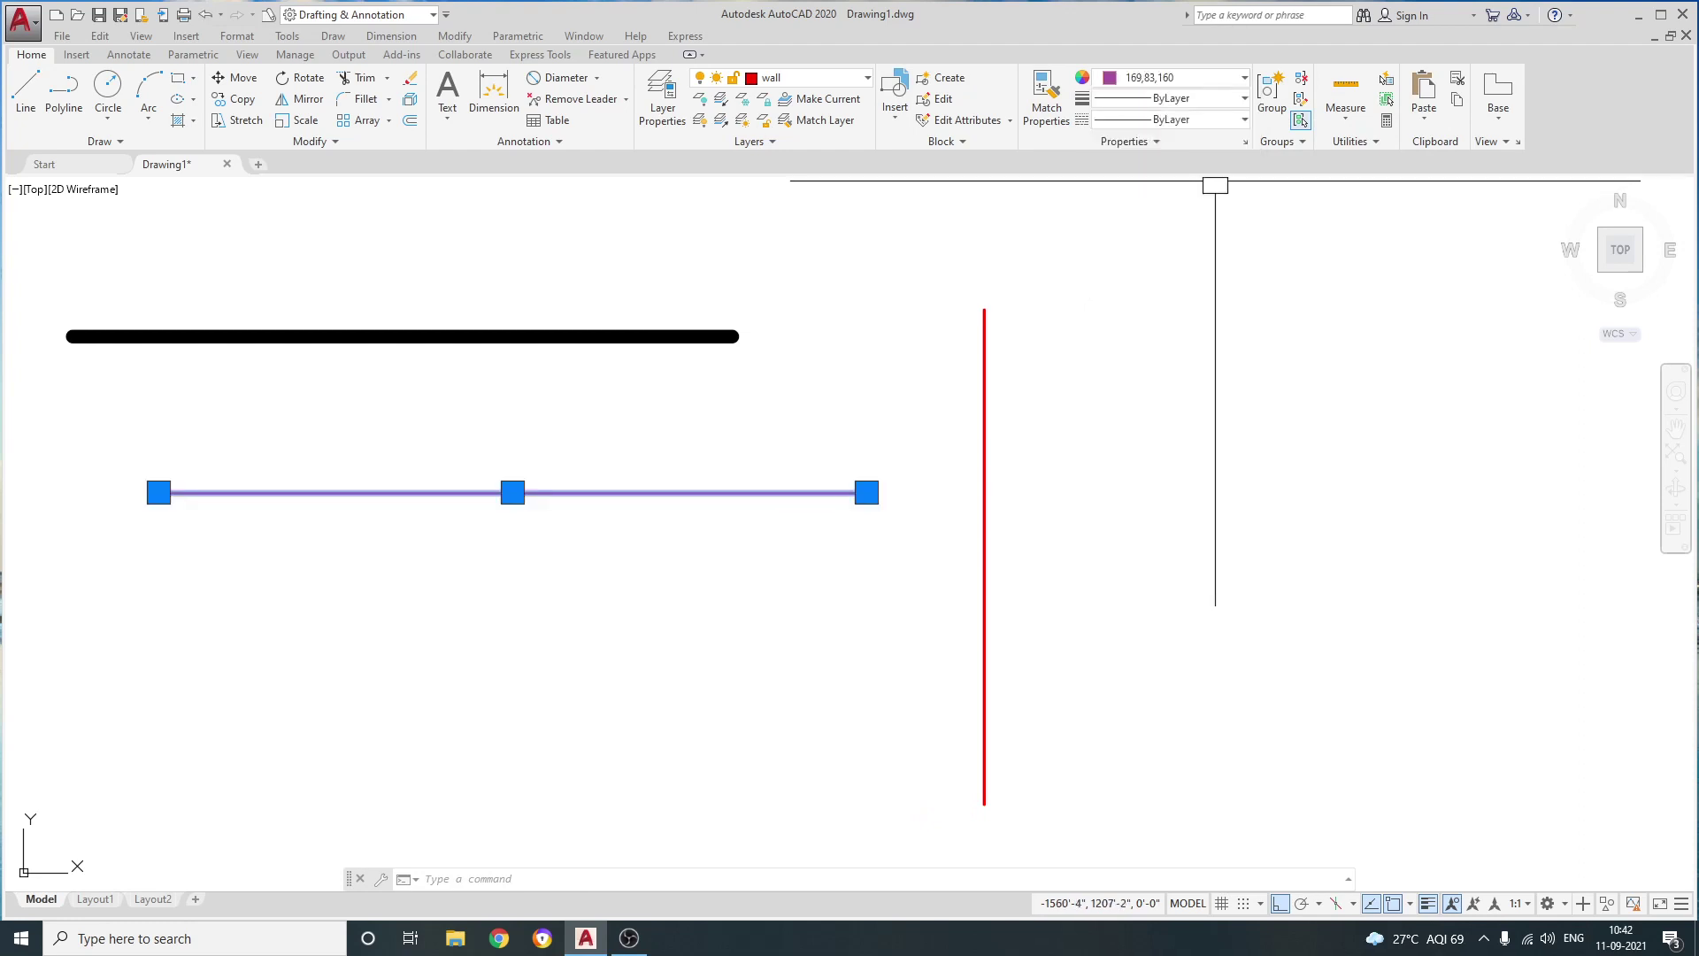
key("Escape")
left_click(800, 493)
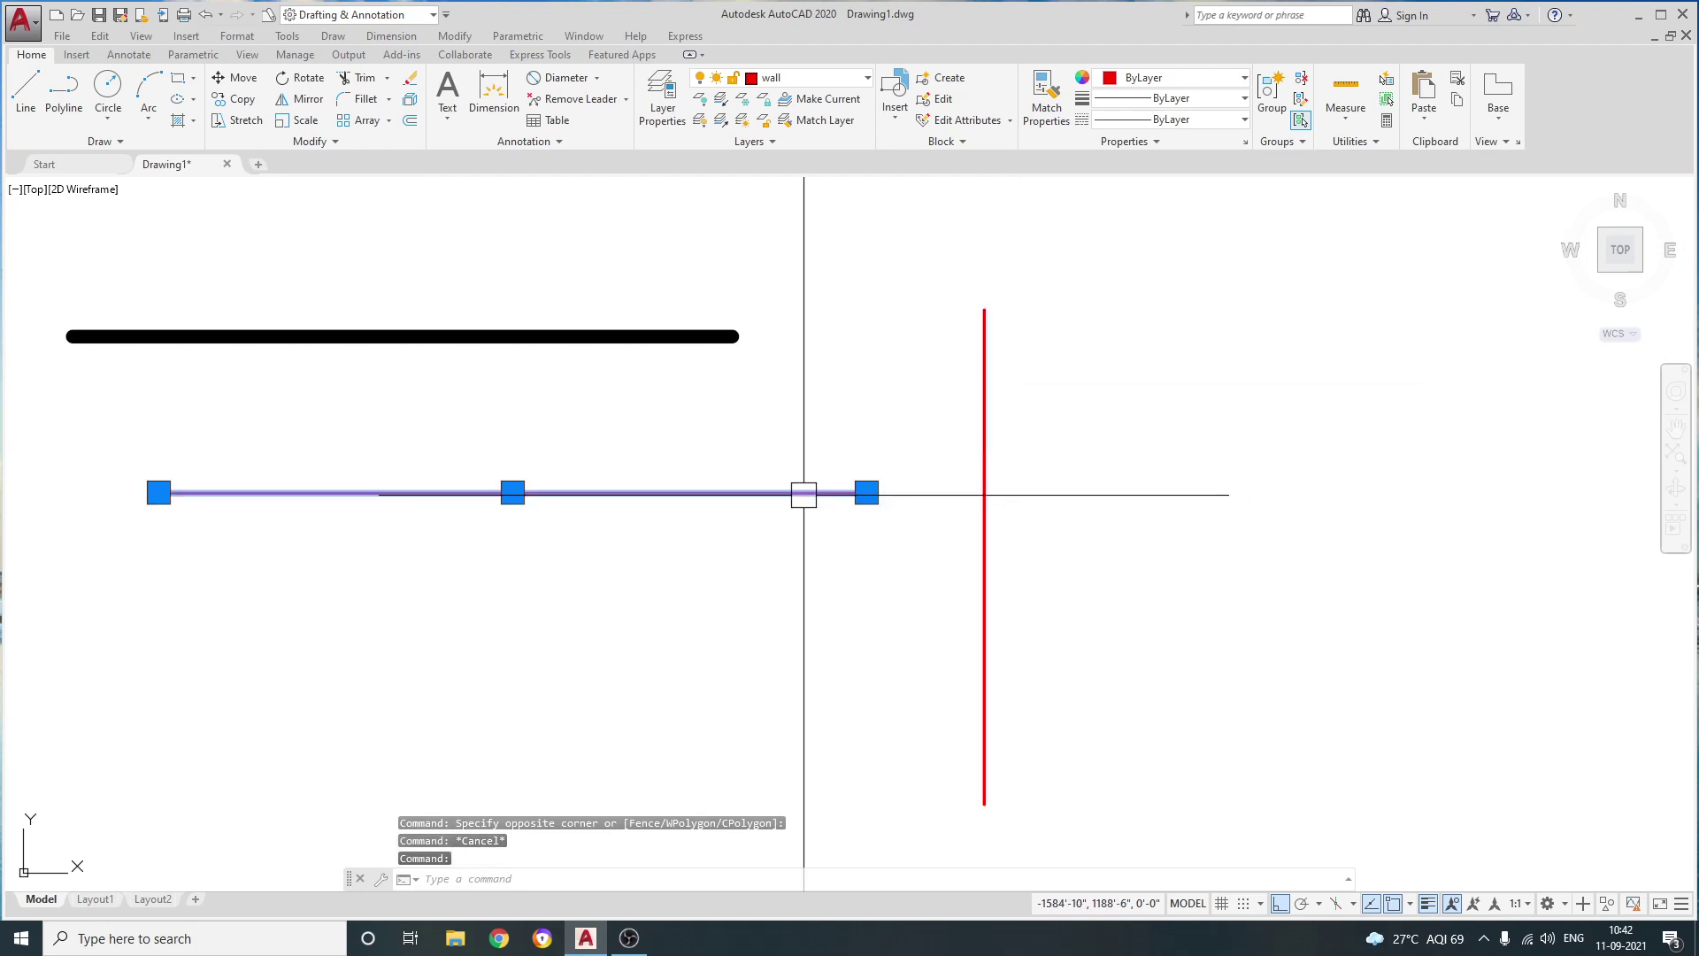
left_click(1196, 79)
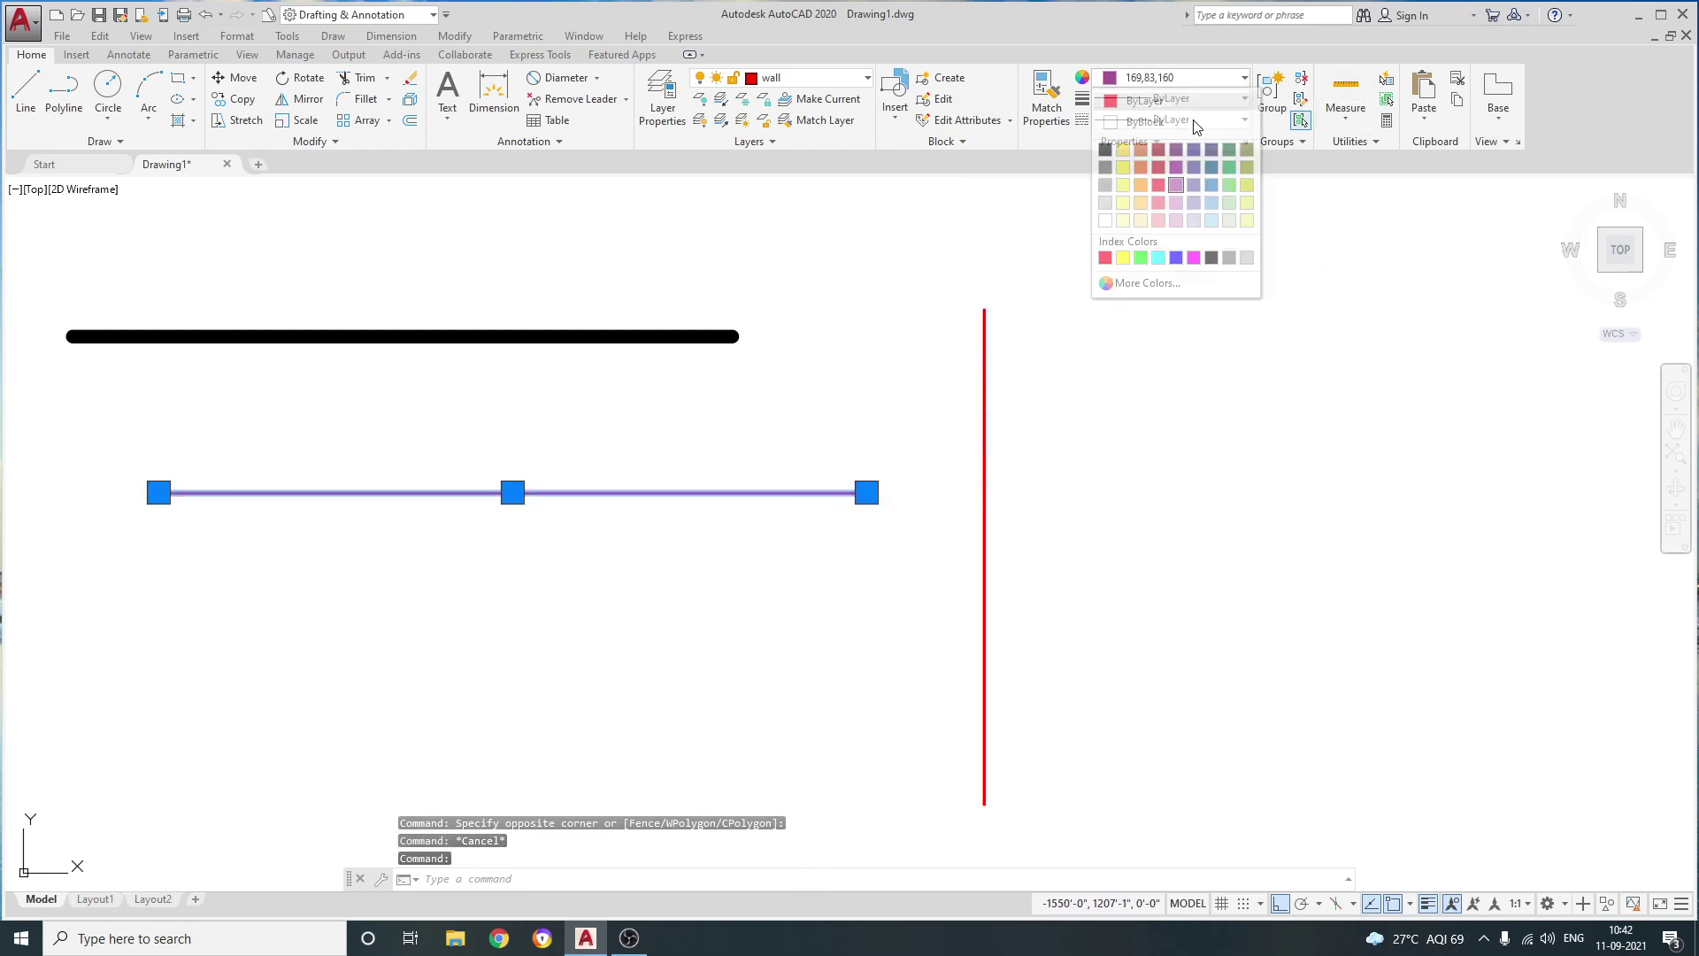
left_click(1229, 168)
key("Escape")
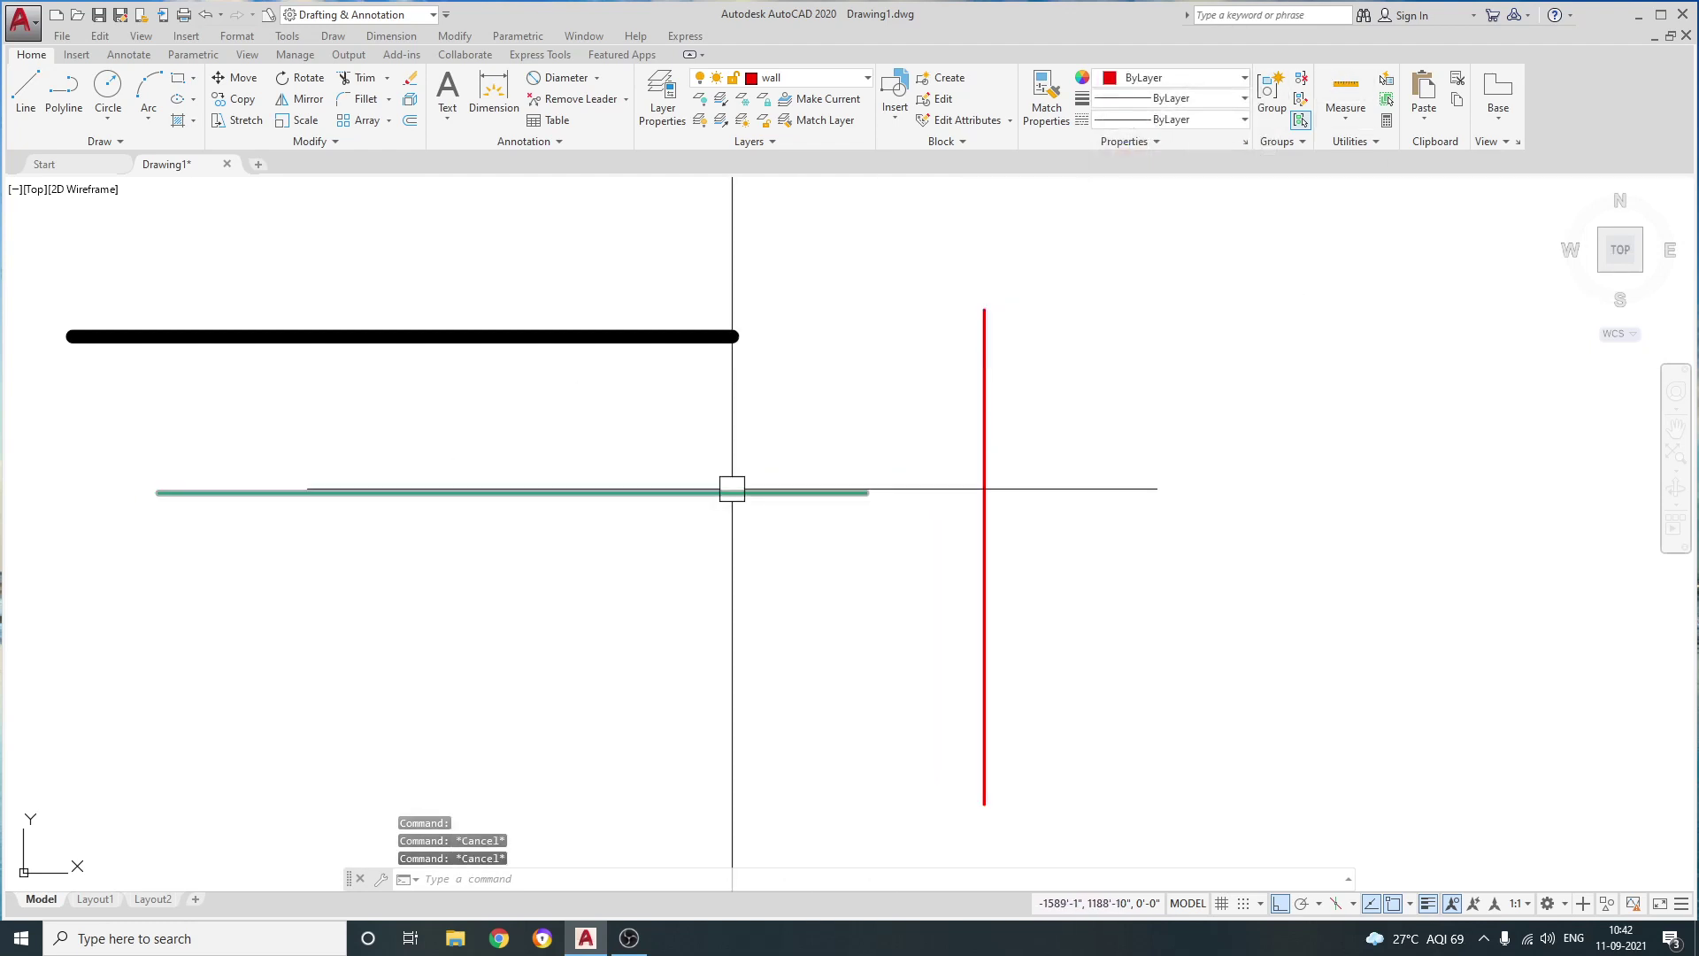
Reselect the green line several times, finishing with a window selection.
left_click(759, 531)
left_click(724, 439)
key("Escape")
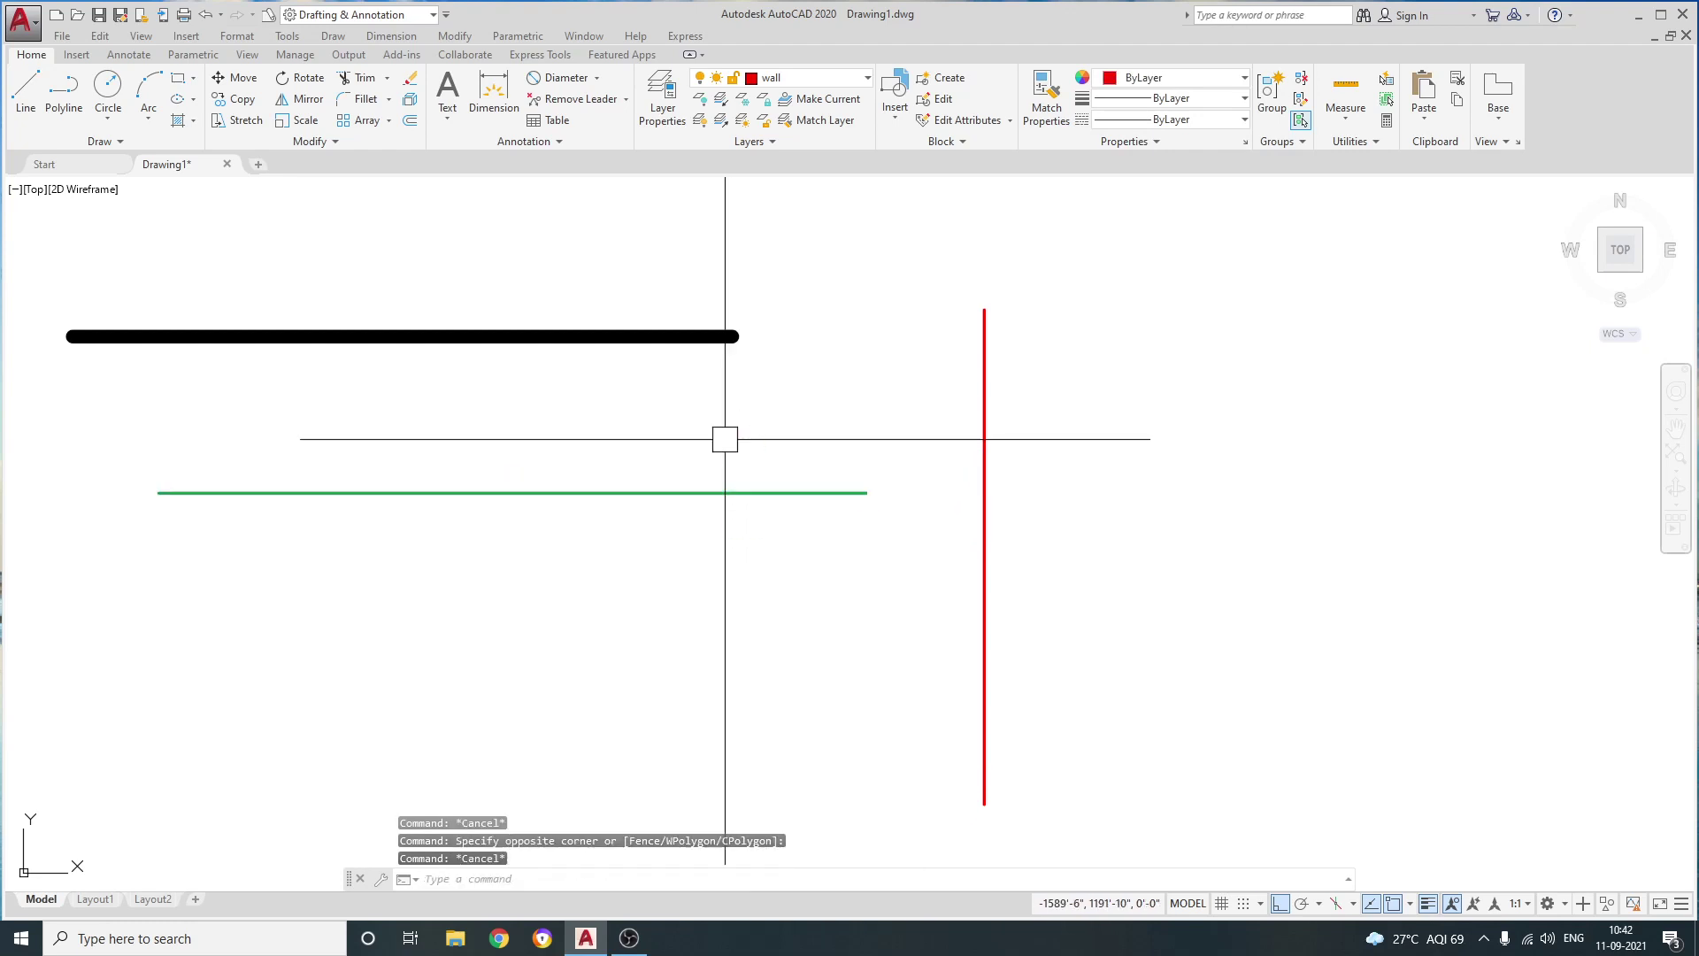
left_click(725, 439)
left_click(649, 569)
key("Escape")
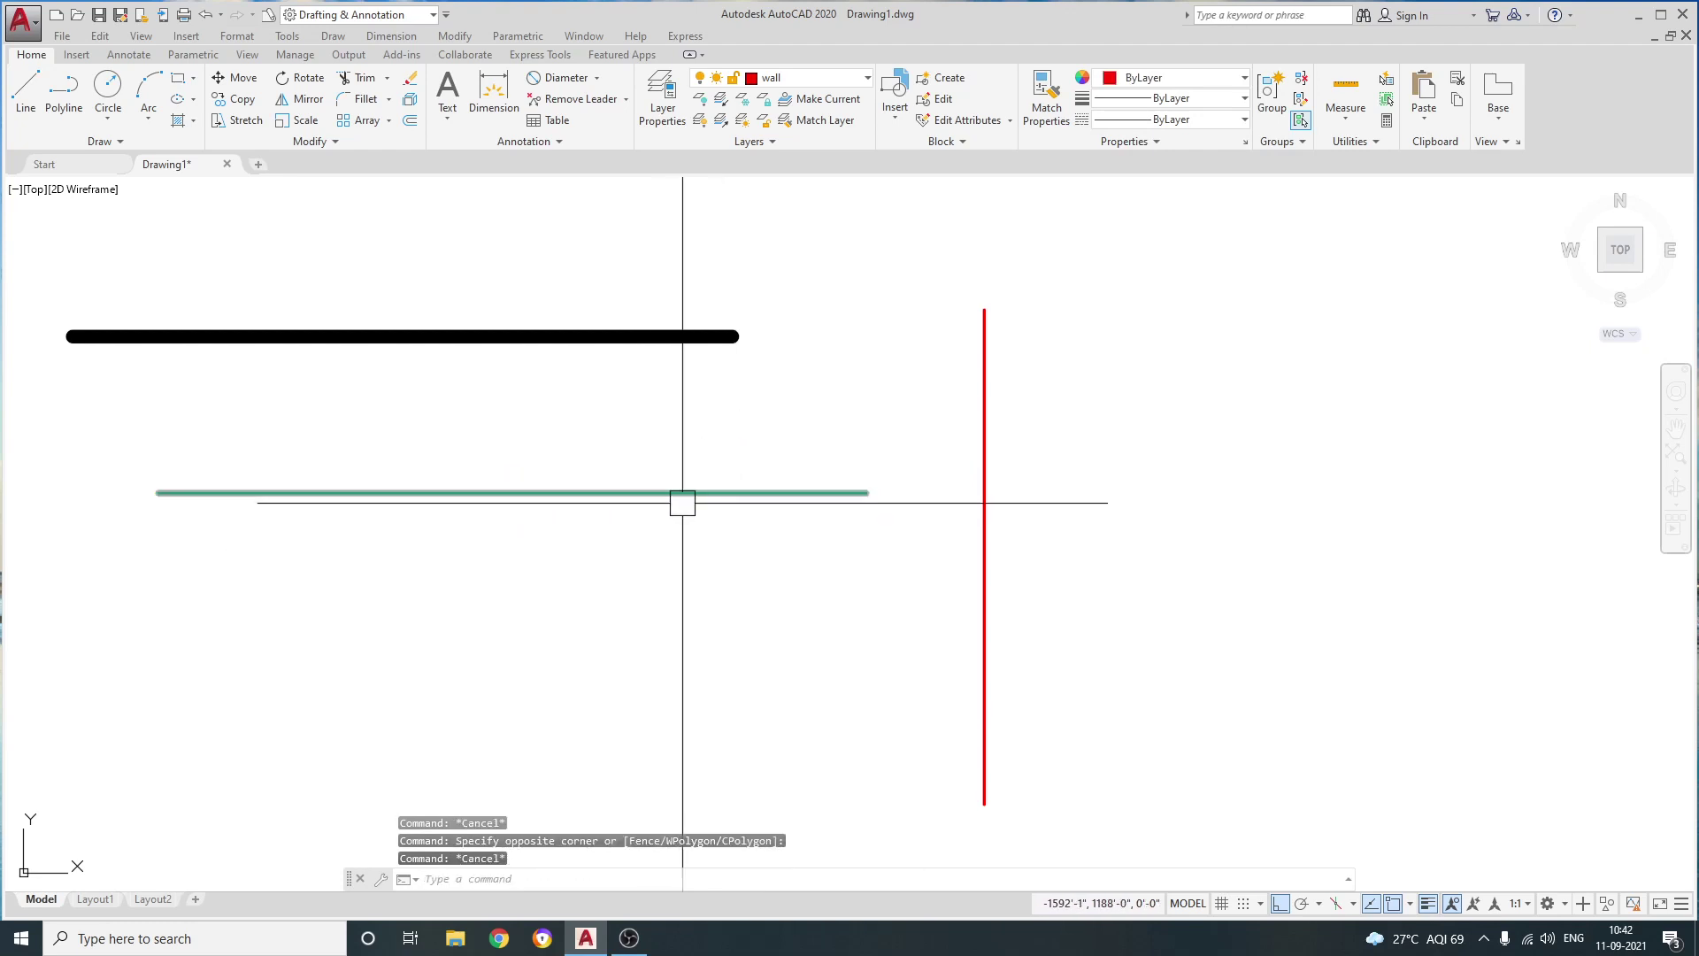
left_click(685, 499)
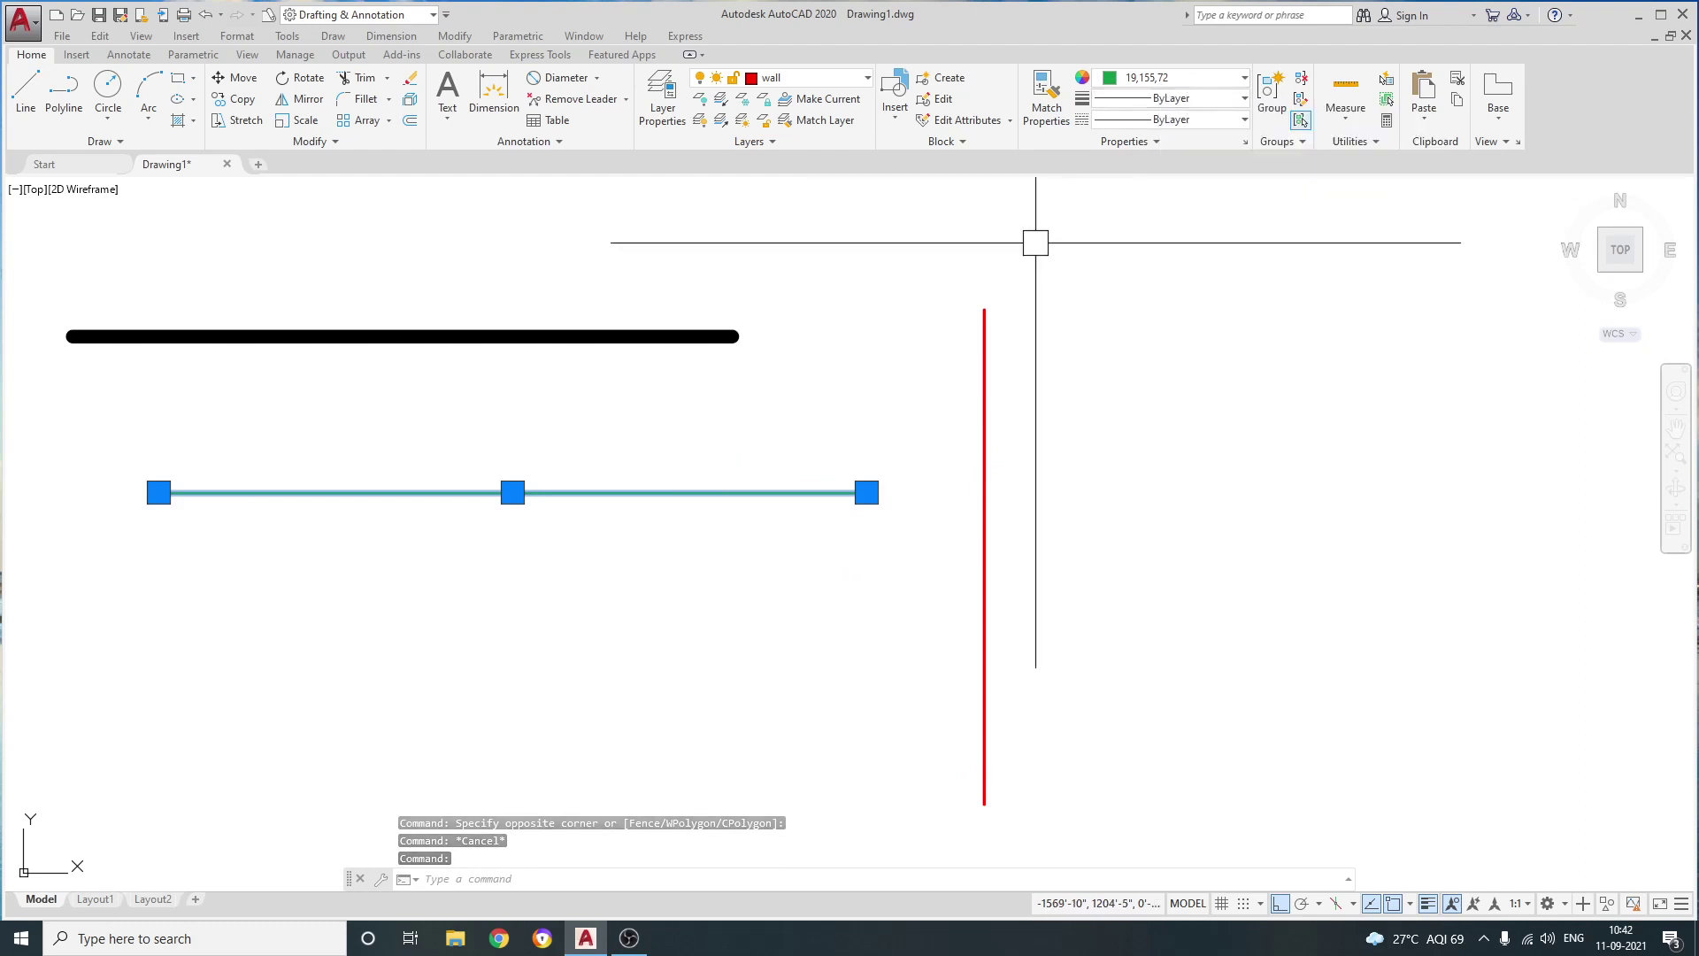
key("Escape")
left_click_drag(846, 474, 823, 522)
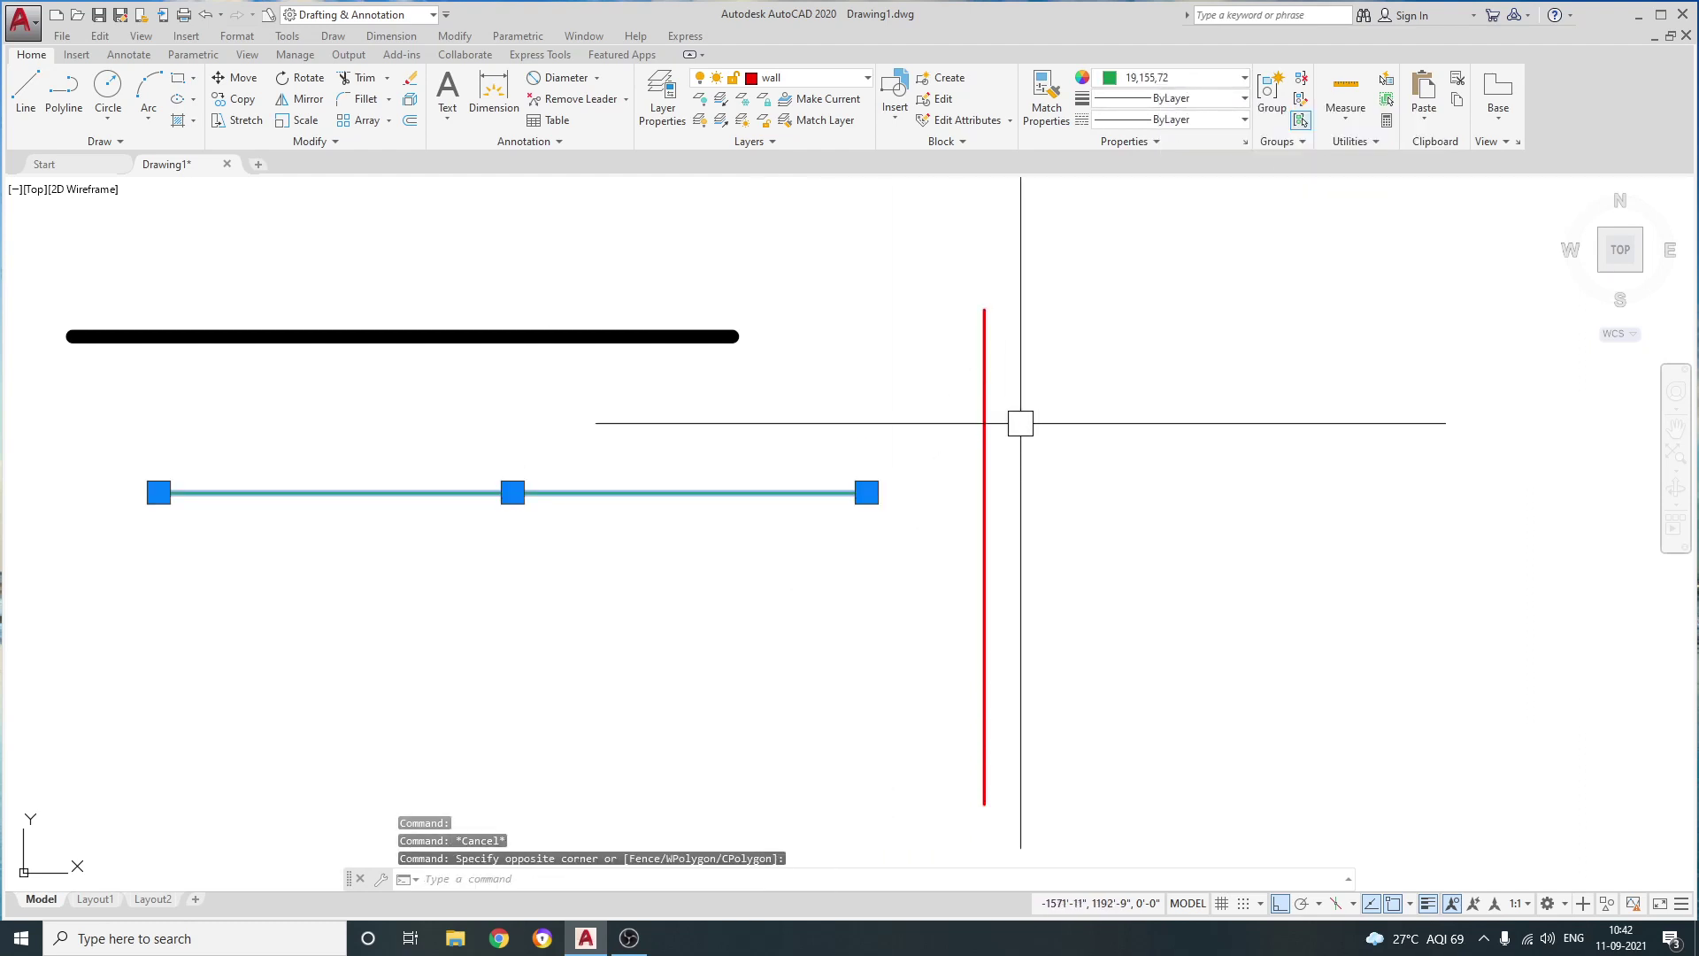
Give the green line a 1.20 mm lineweight.
left_click(1177, 98)
scroll(1195, 275, "down", 3)
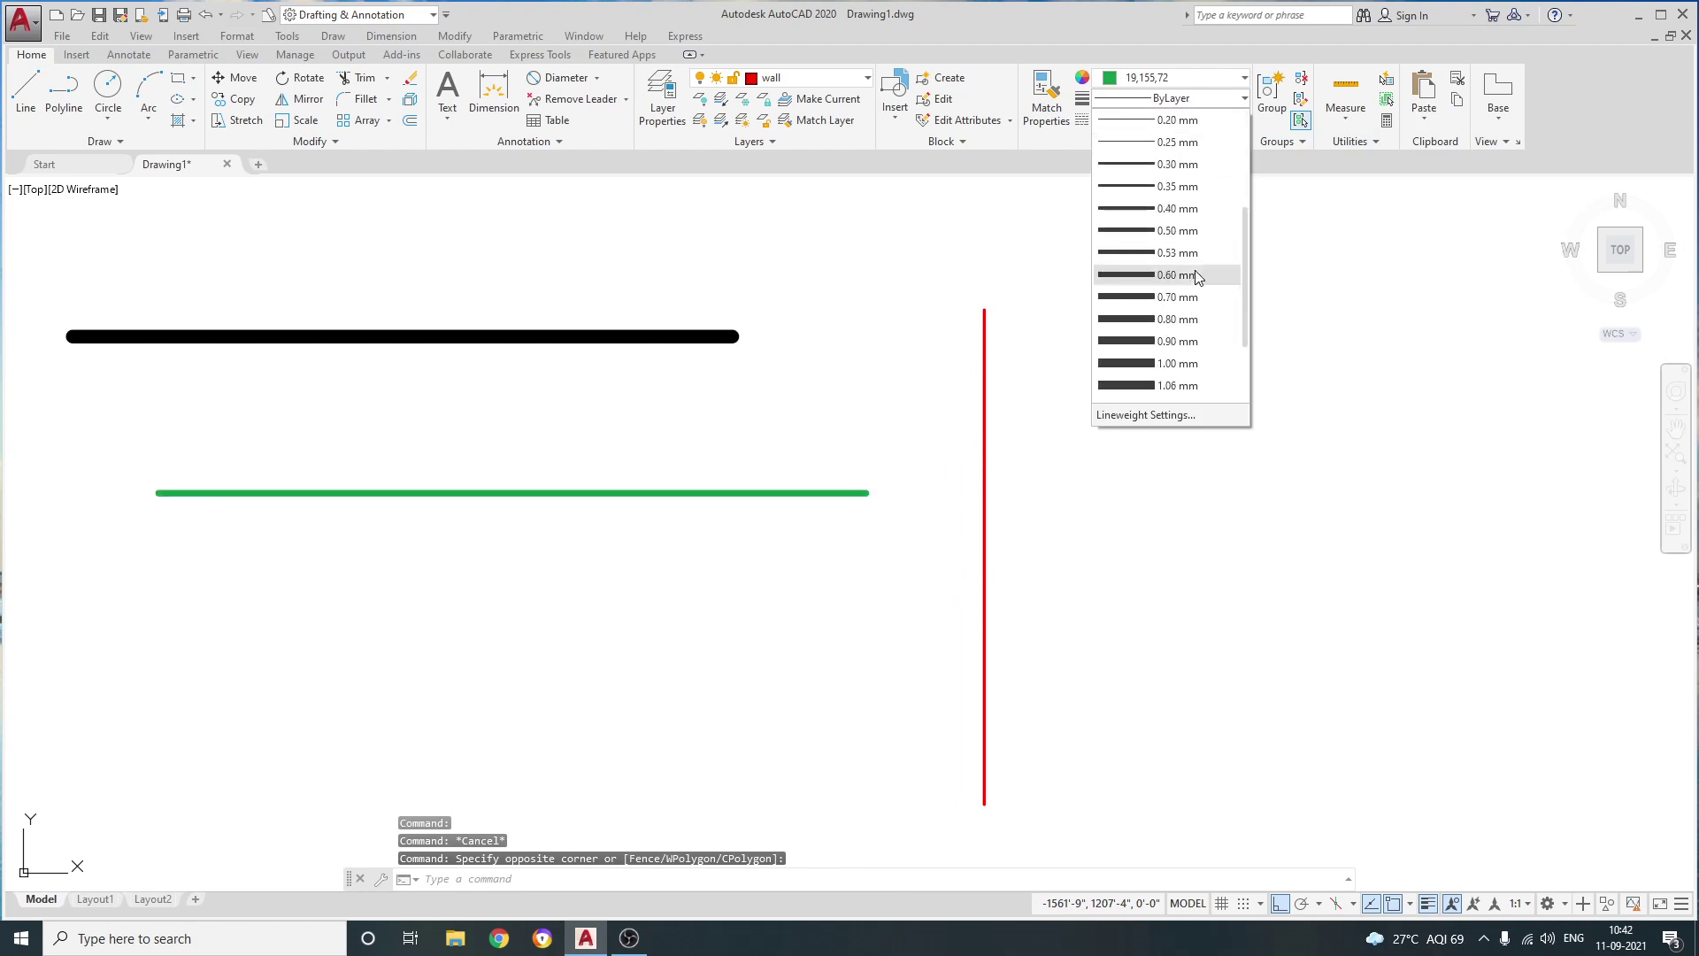
scroll(1195, 277, "down", 2)
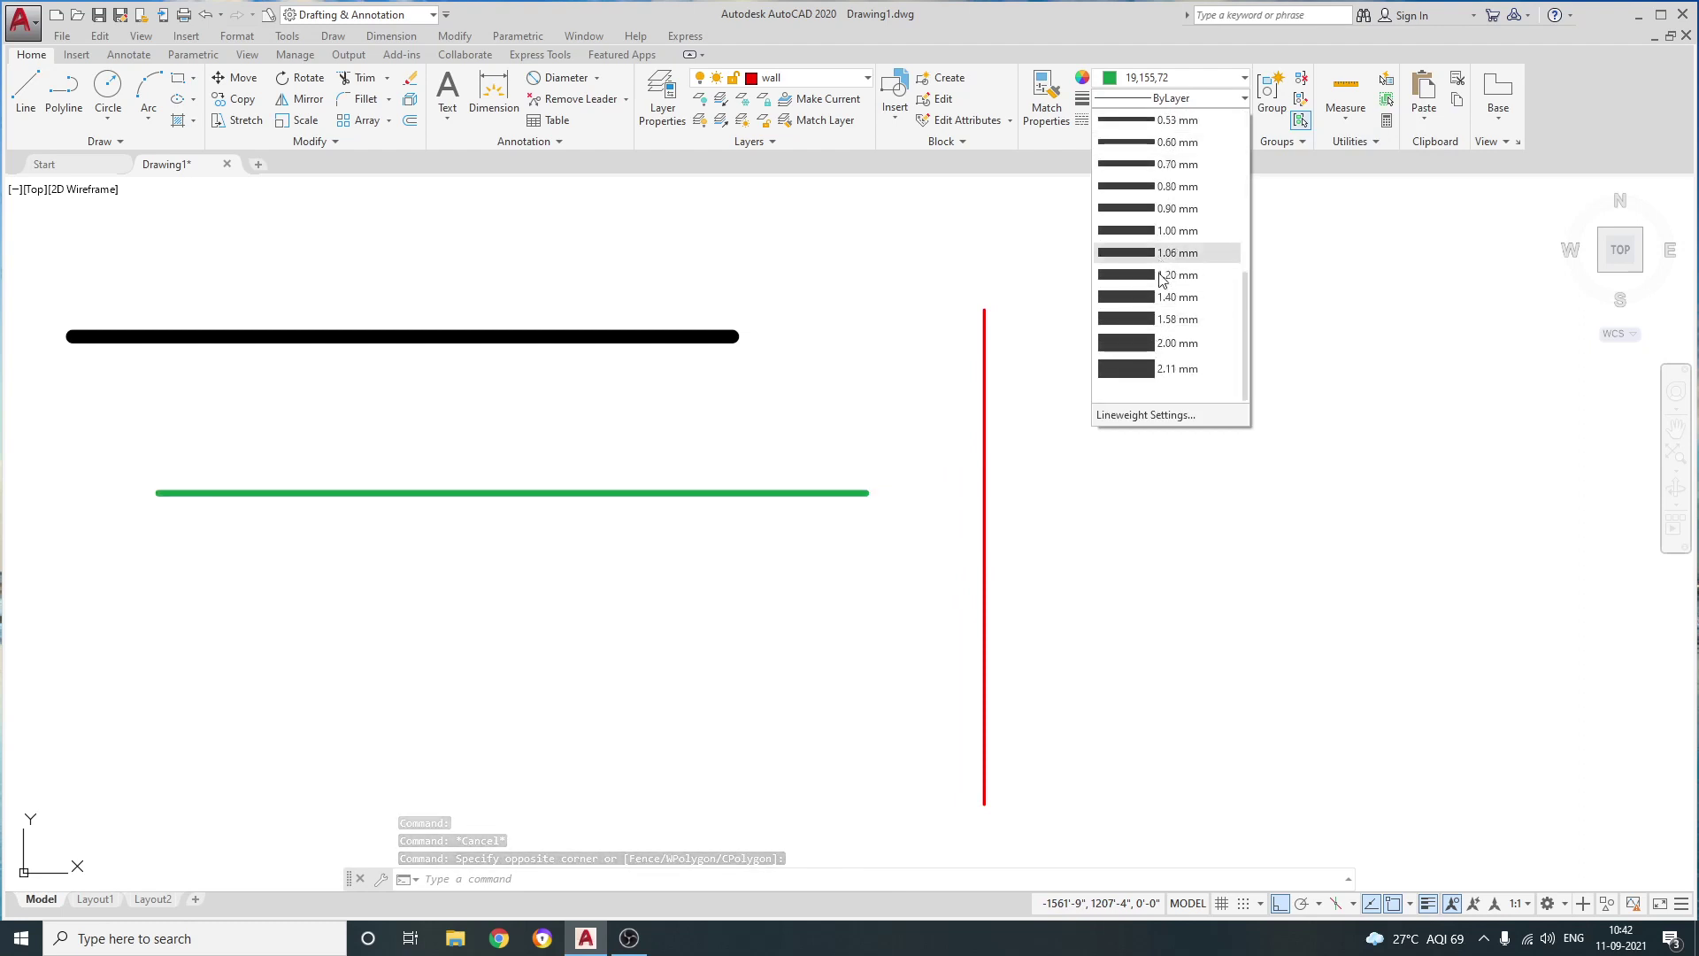
left_click(1162, 275)
key("Escape")
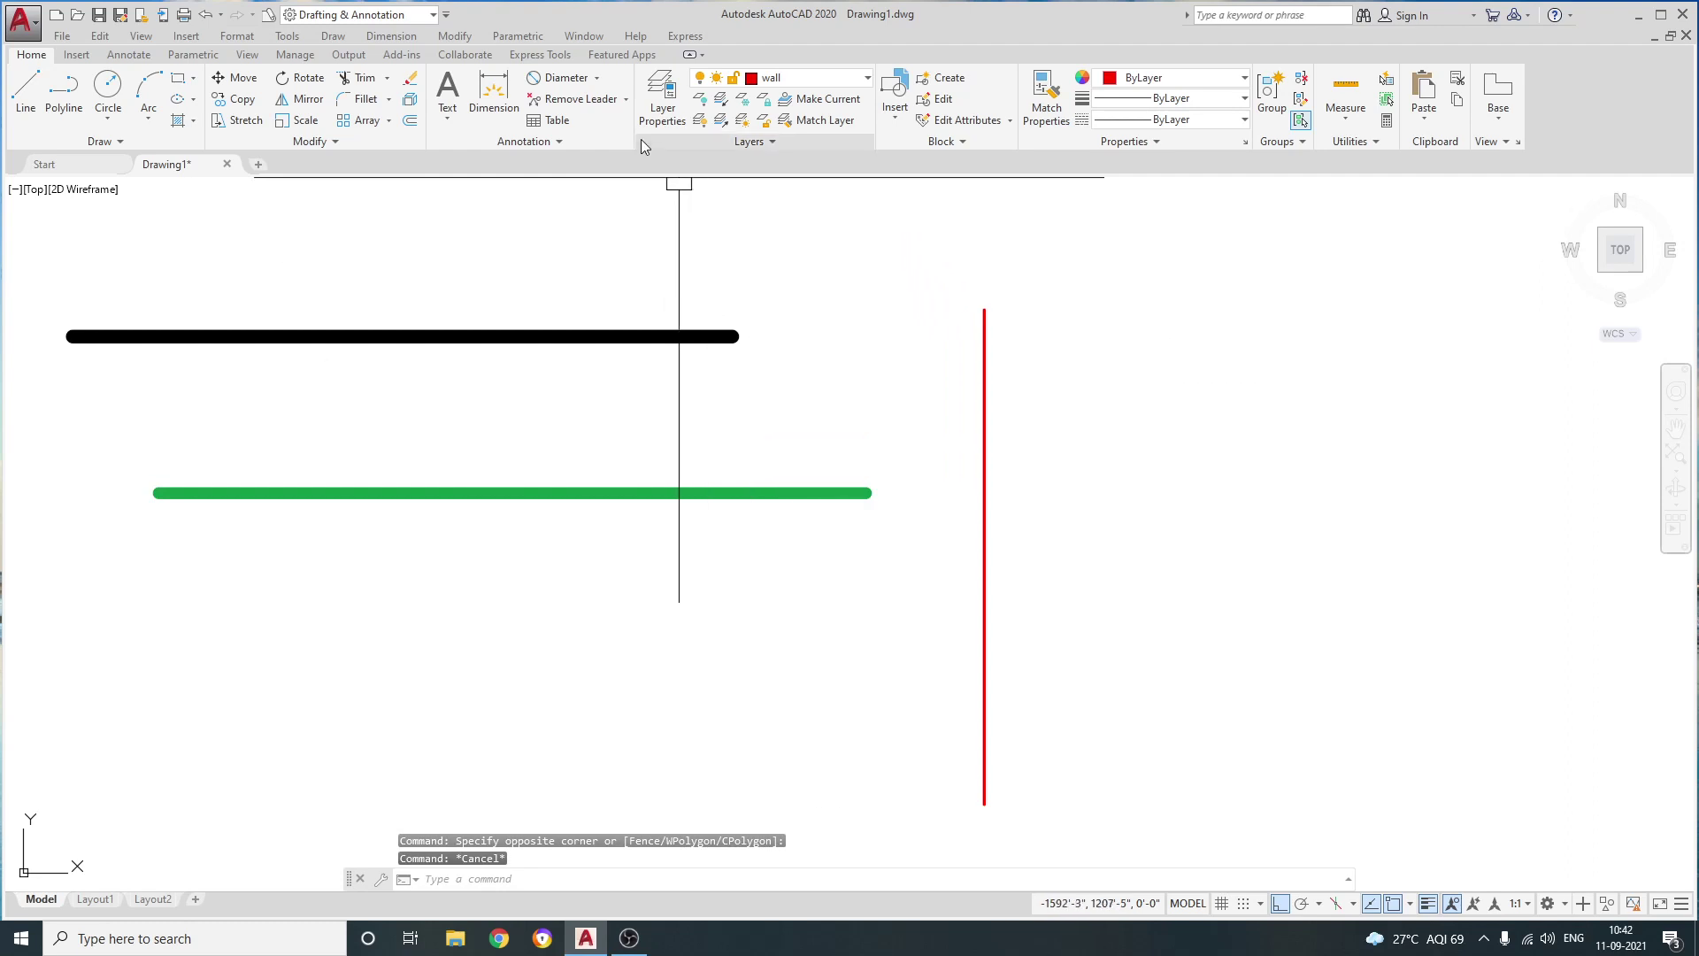
Glance at Layer Properties, then set the green line's lineweight to 2.00 mm.
left_click(663, 97)
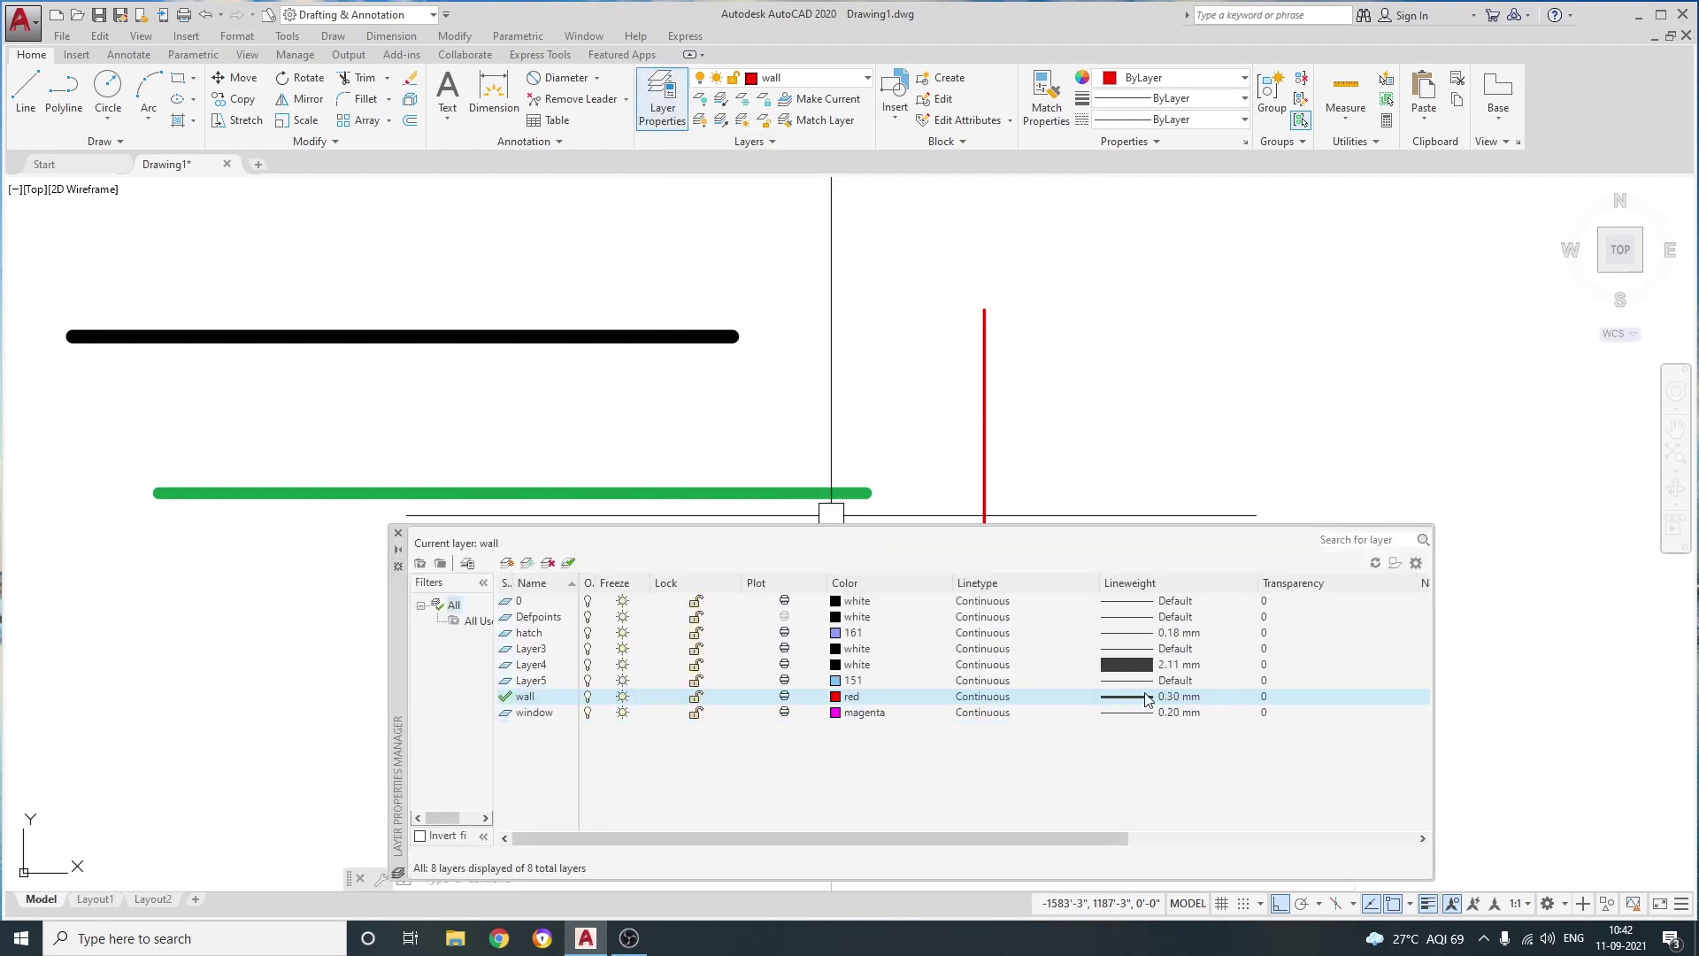
left_click(398, 534)
left_click(528, 493)
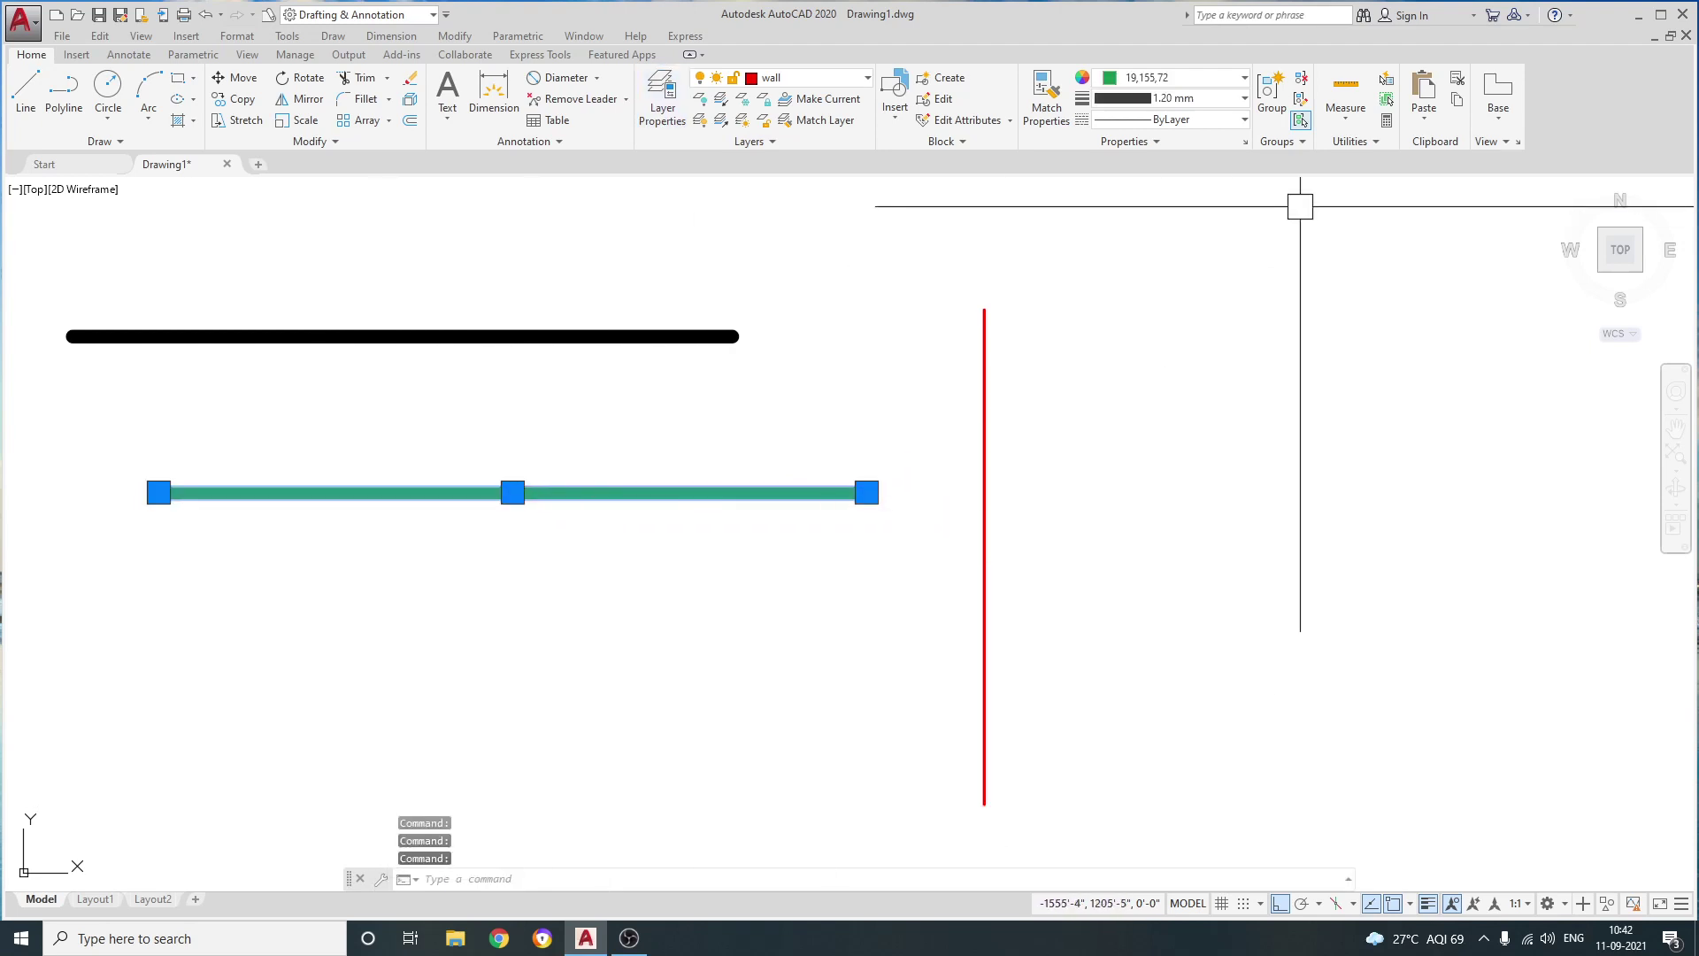
left_click(1222, 101)
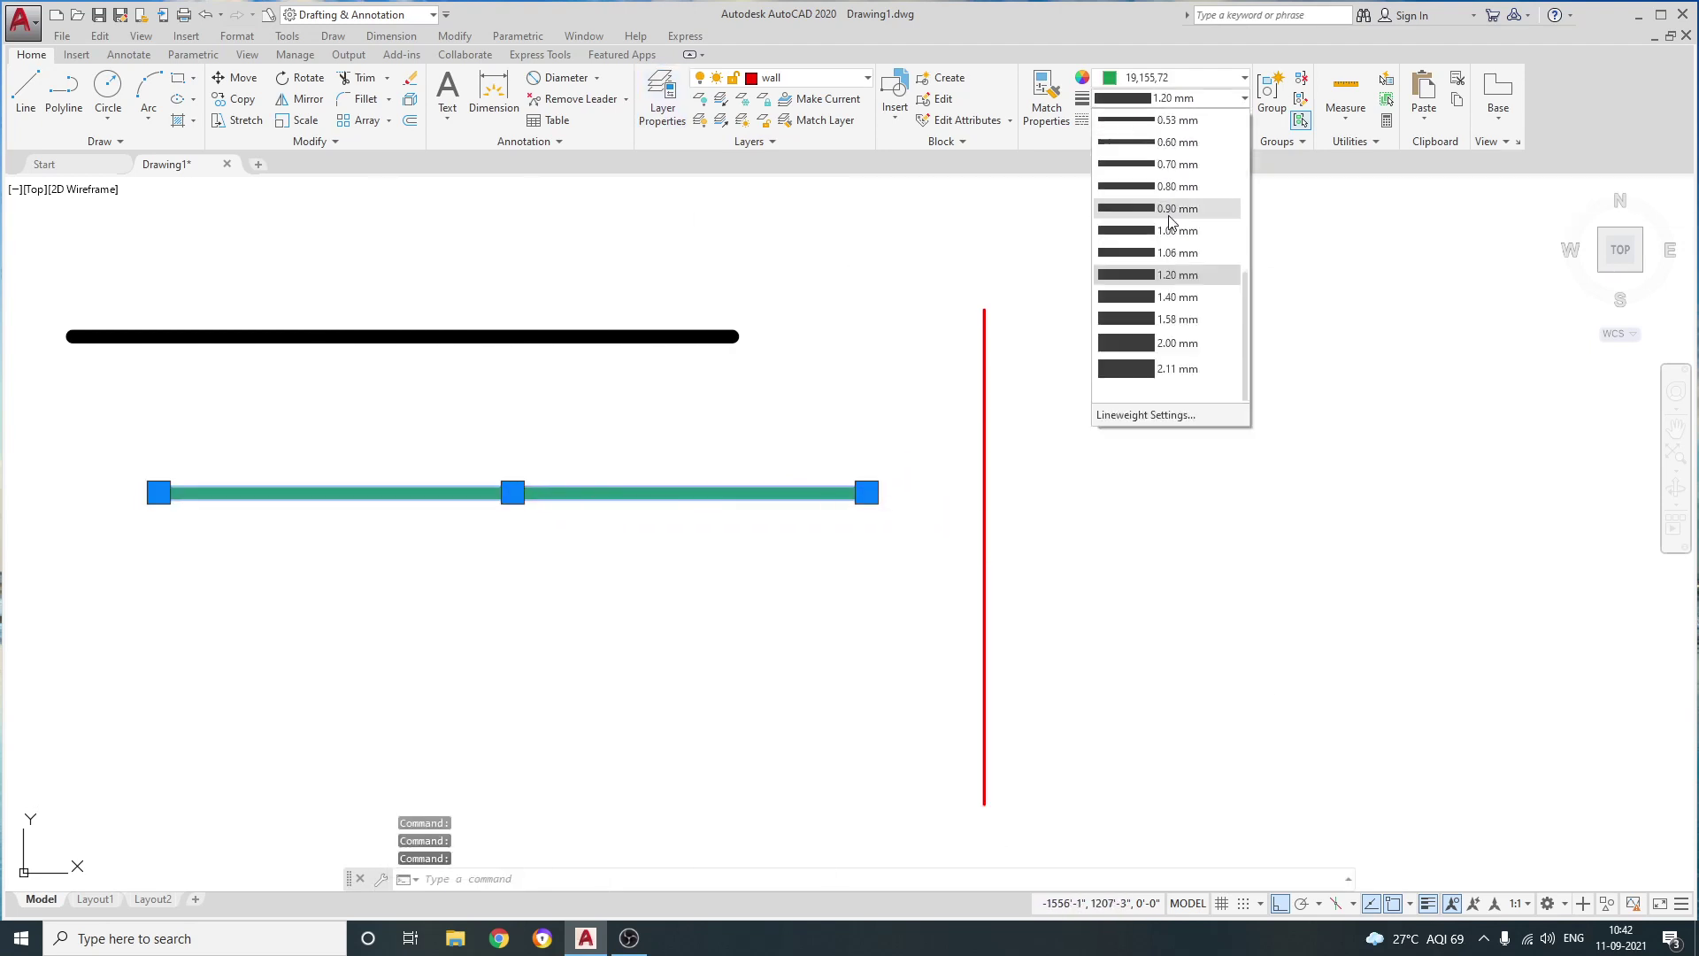
left_click(1151, 340)
key("Escape")
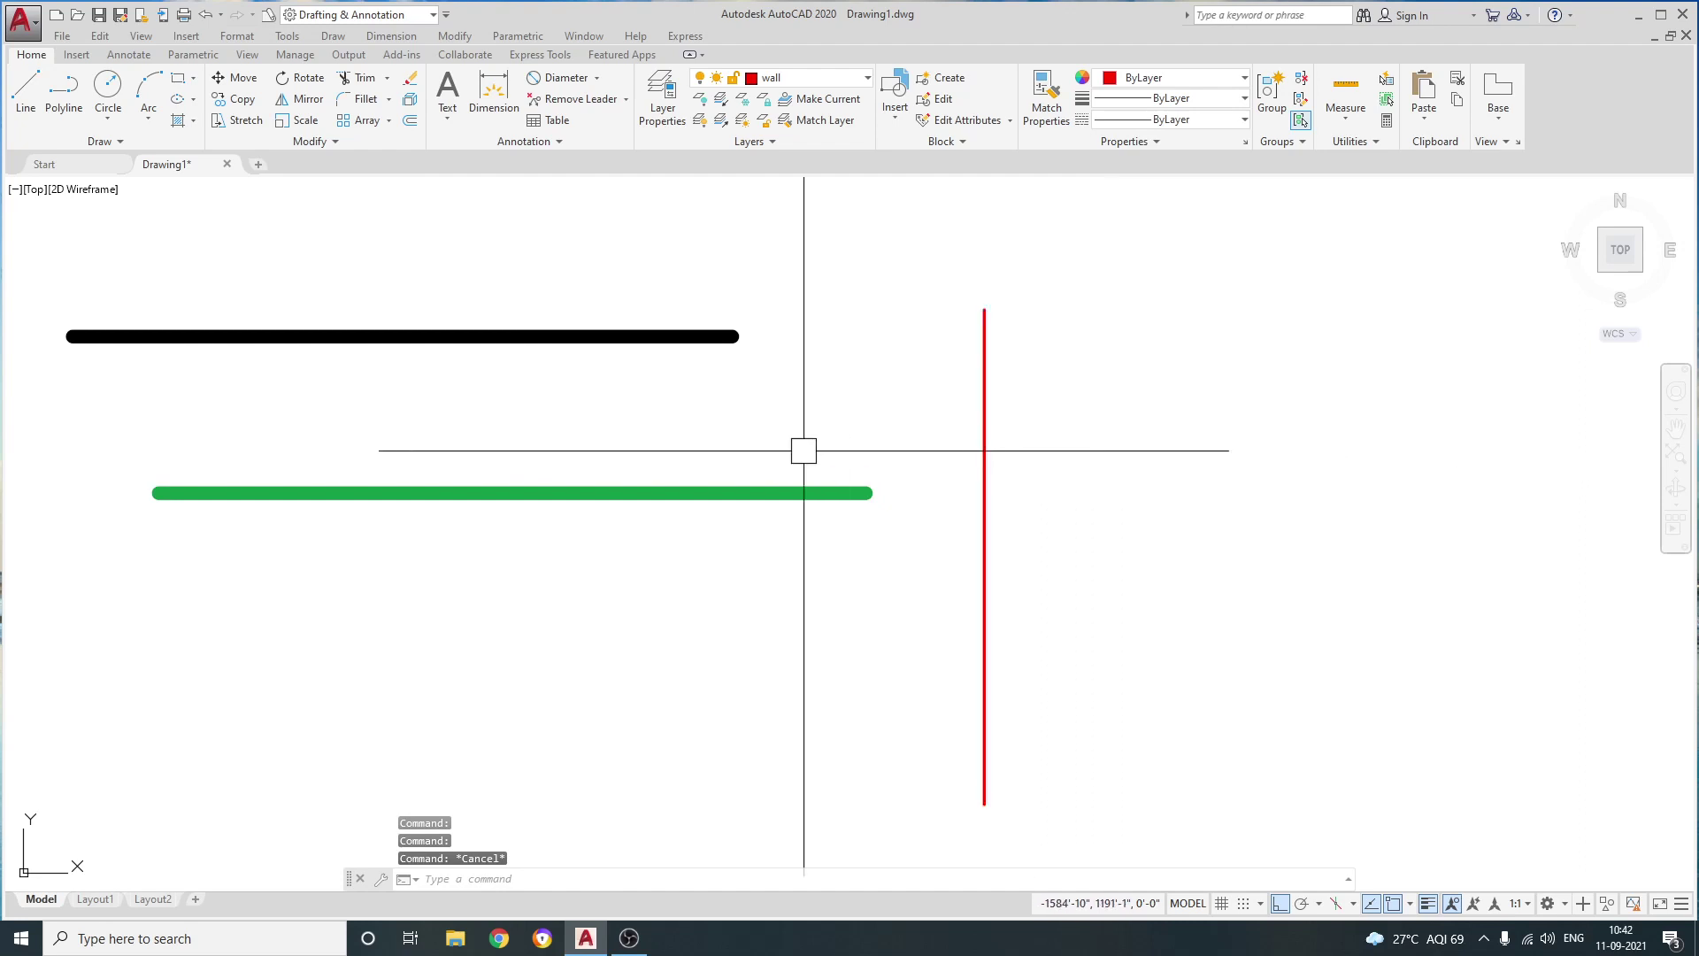
Set the green line back to a thin 0.05 mm lineweight.
left_click(893, 444)
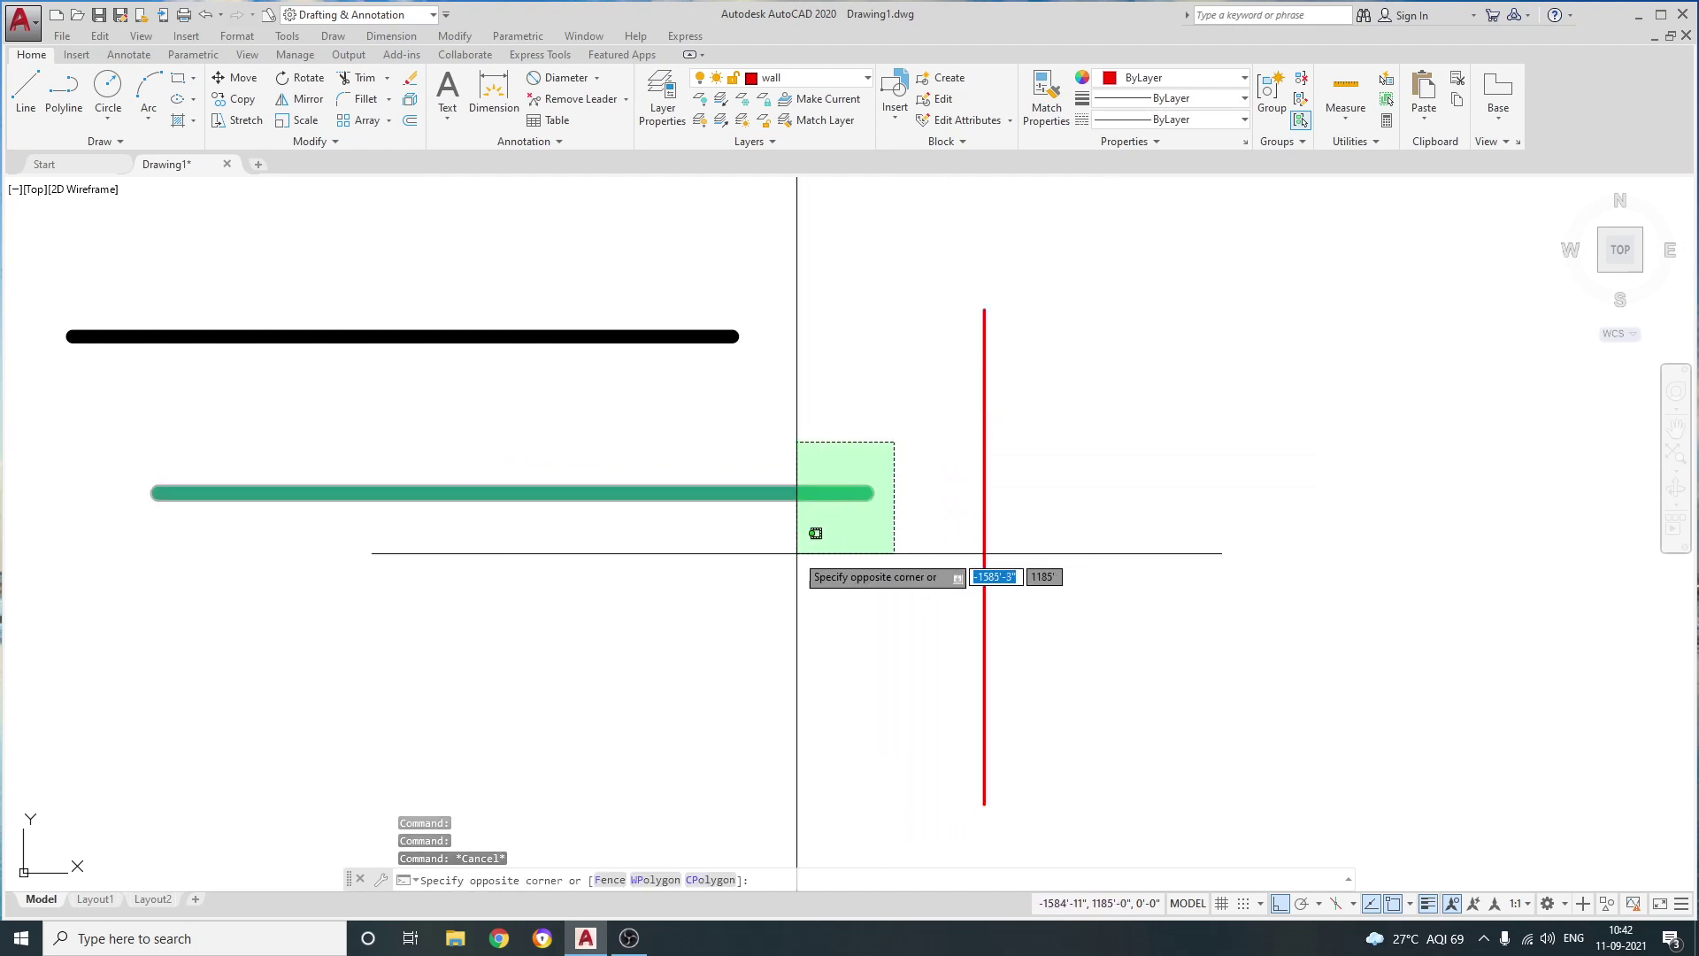
left_click(823, 552)
left_click(1199, 99)
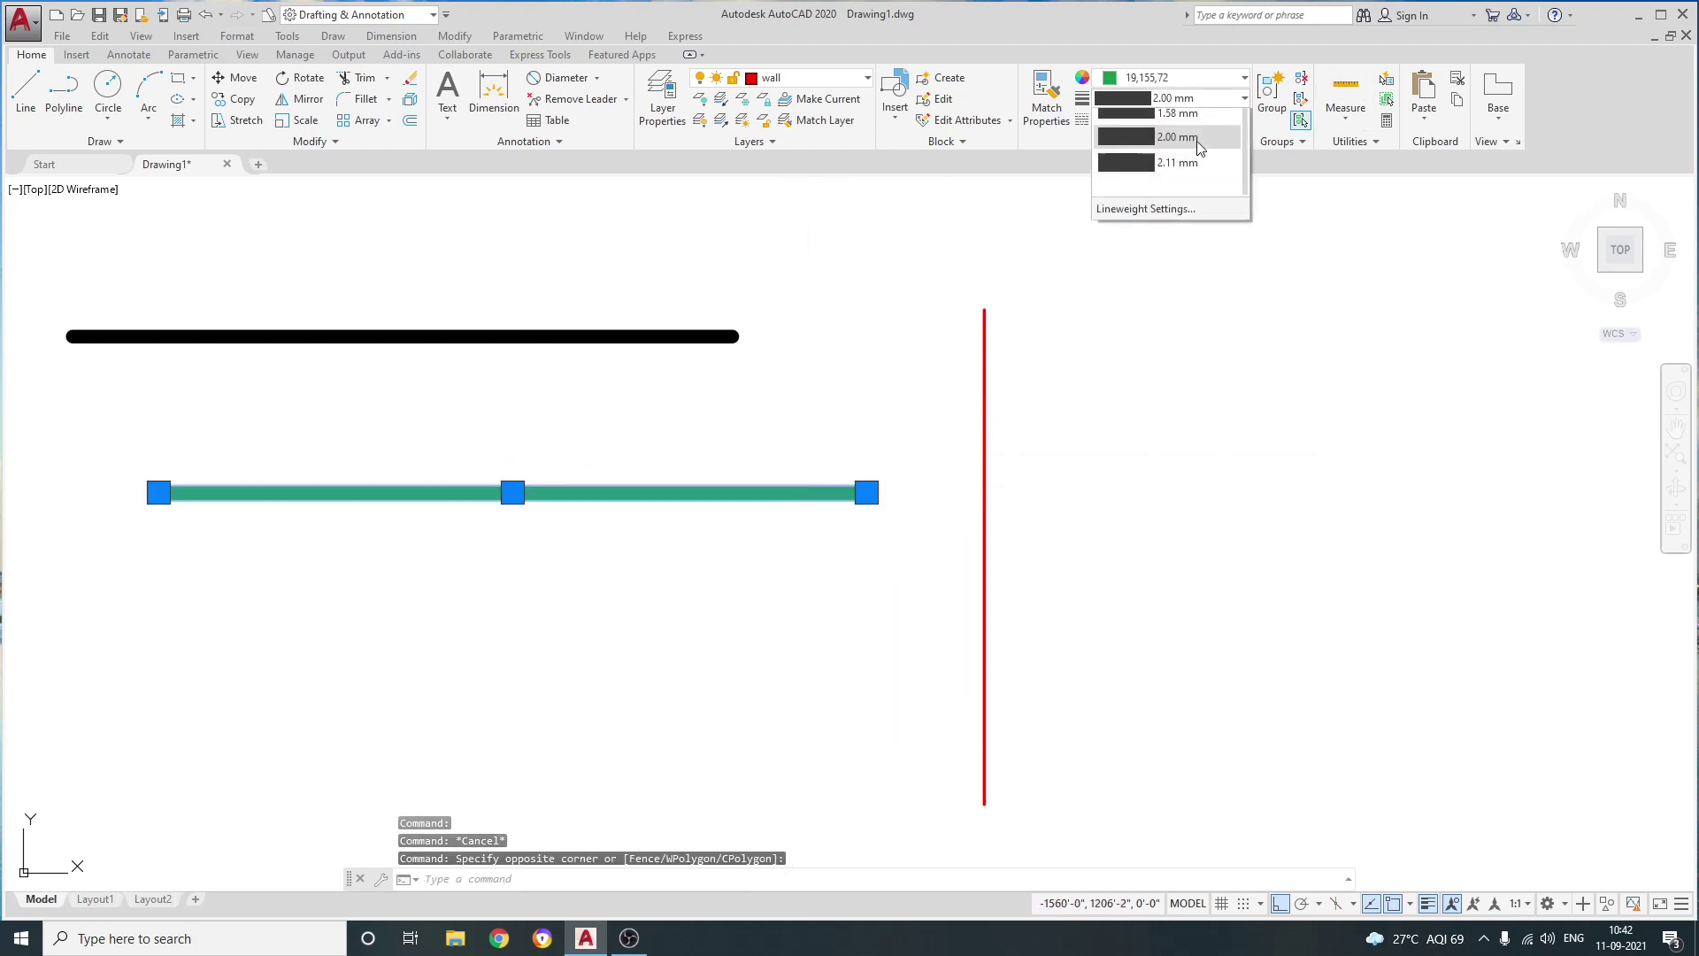
scroll(1191, 159, "up", 2)
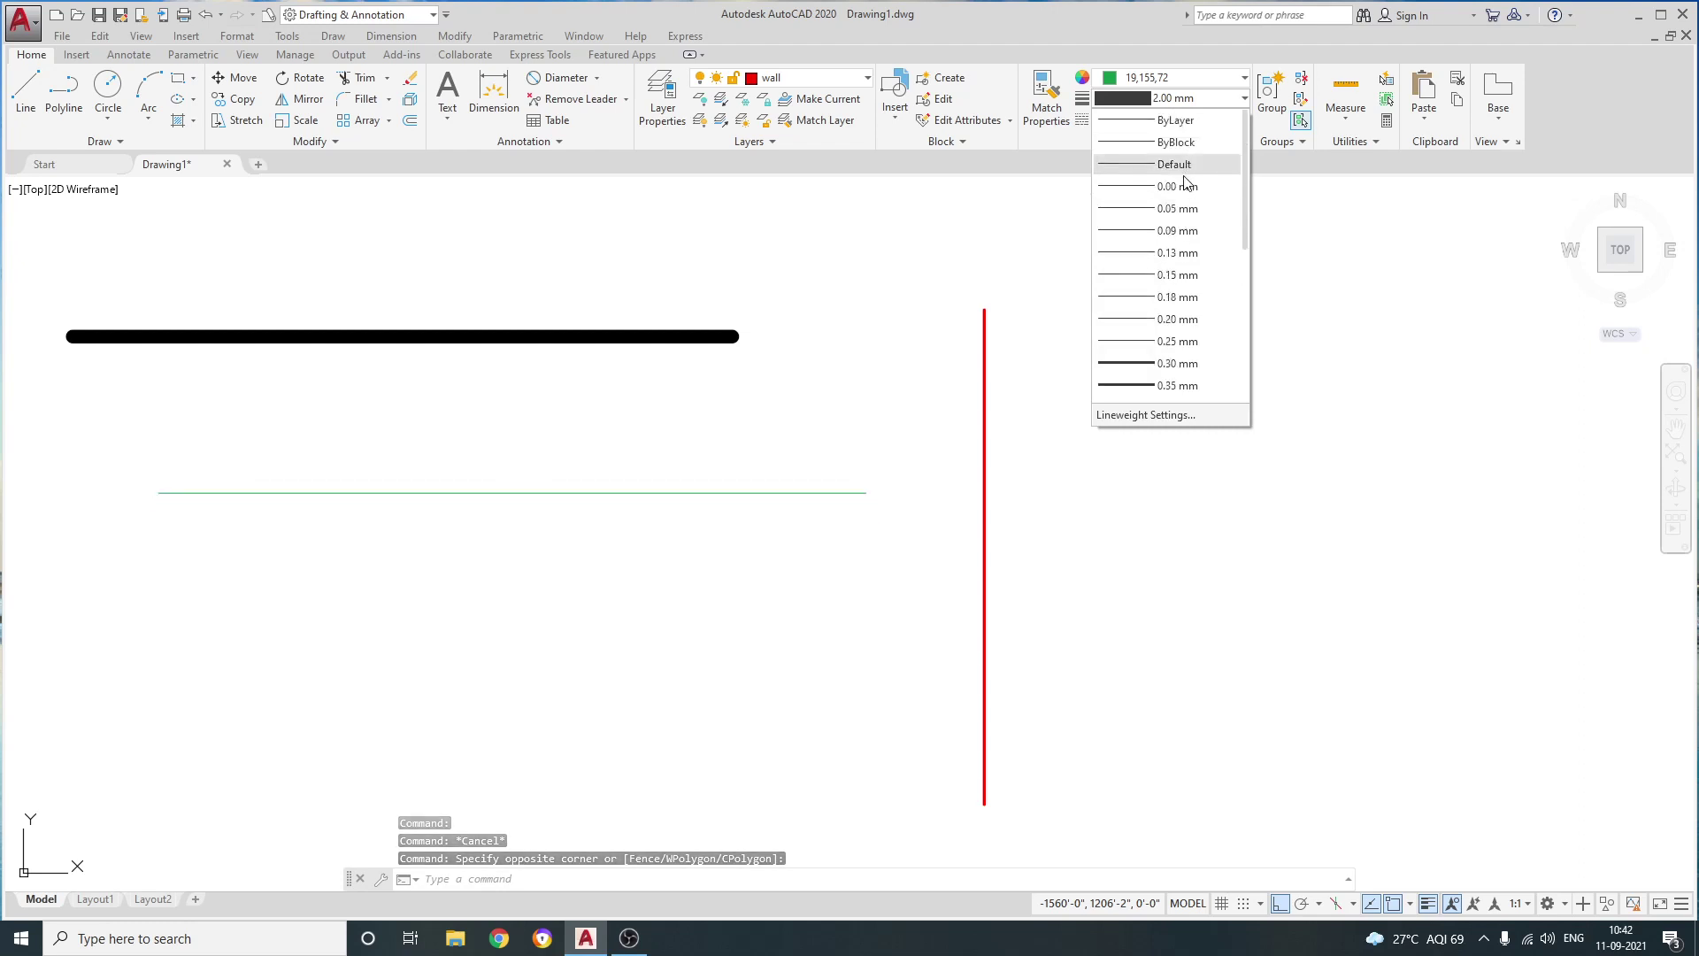
left_click(1177, 214)
key("Escape")
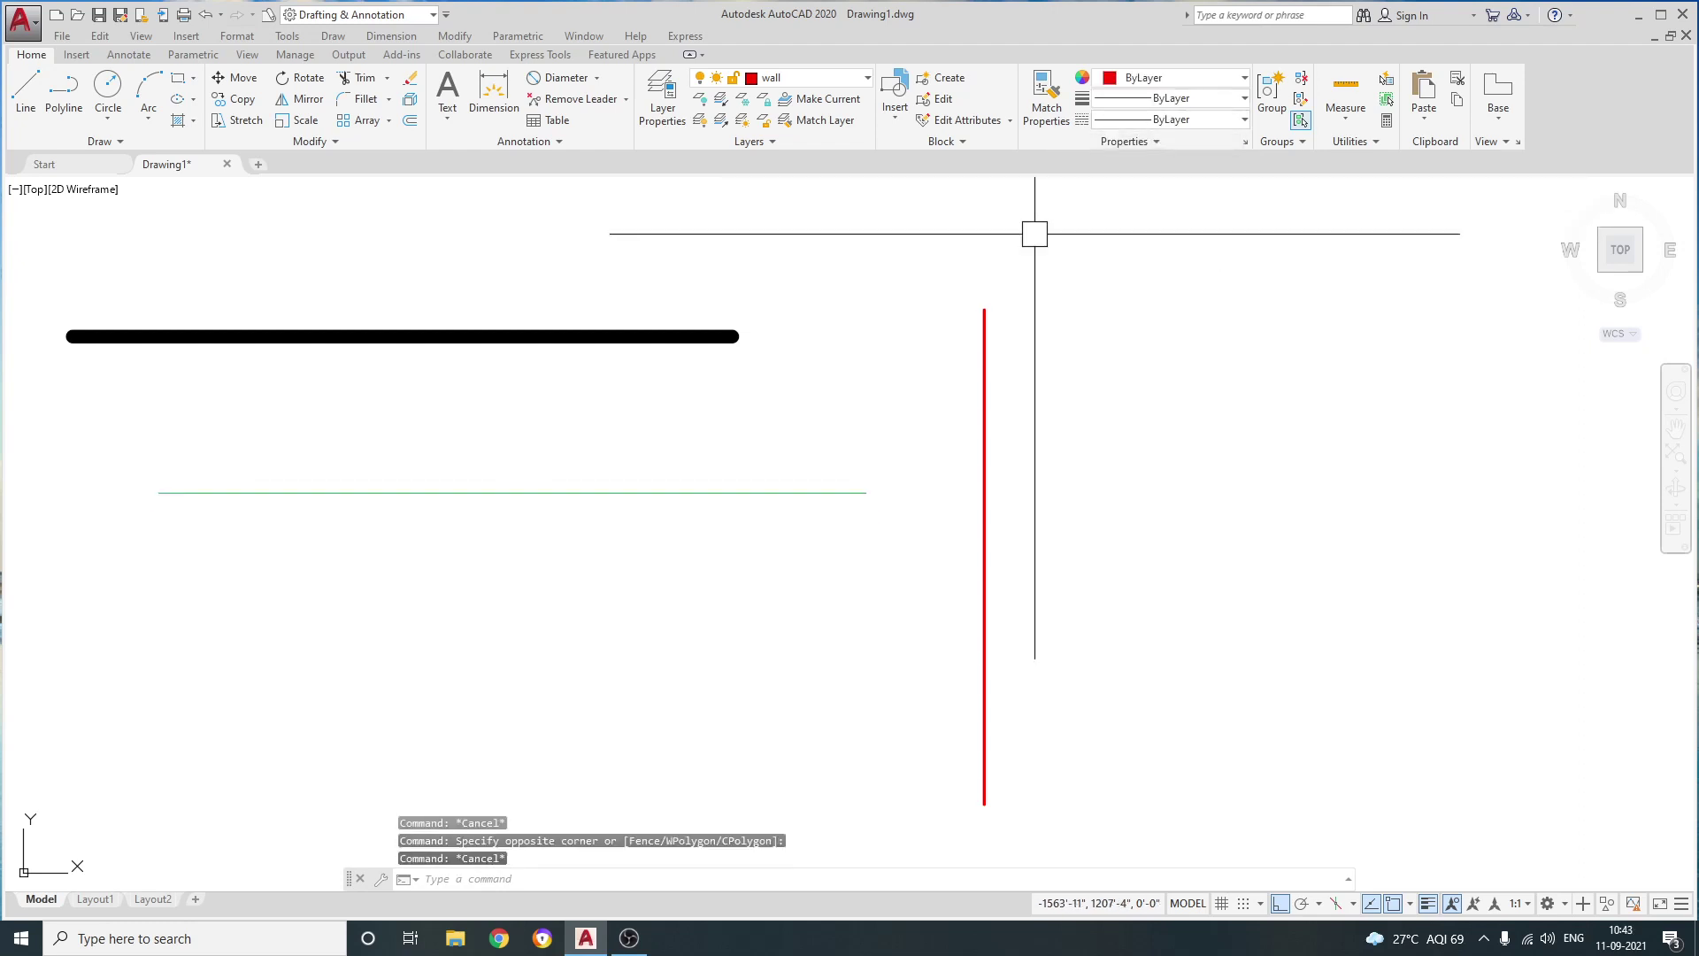
left_click(820, 383)
left_click(763, 503)
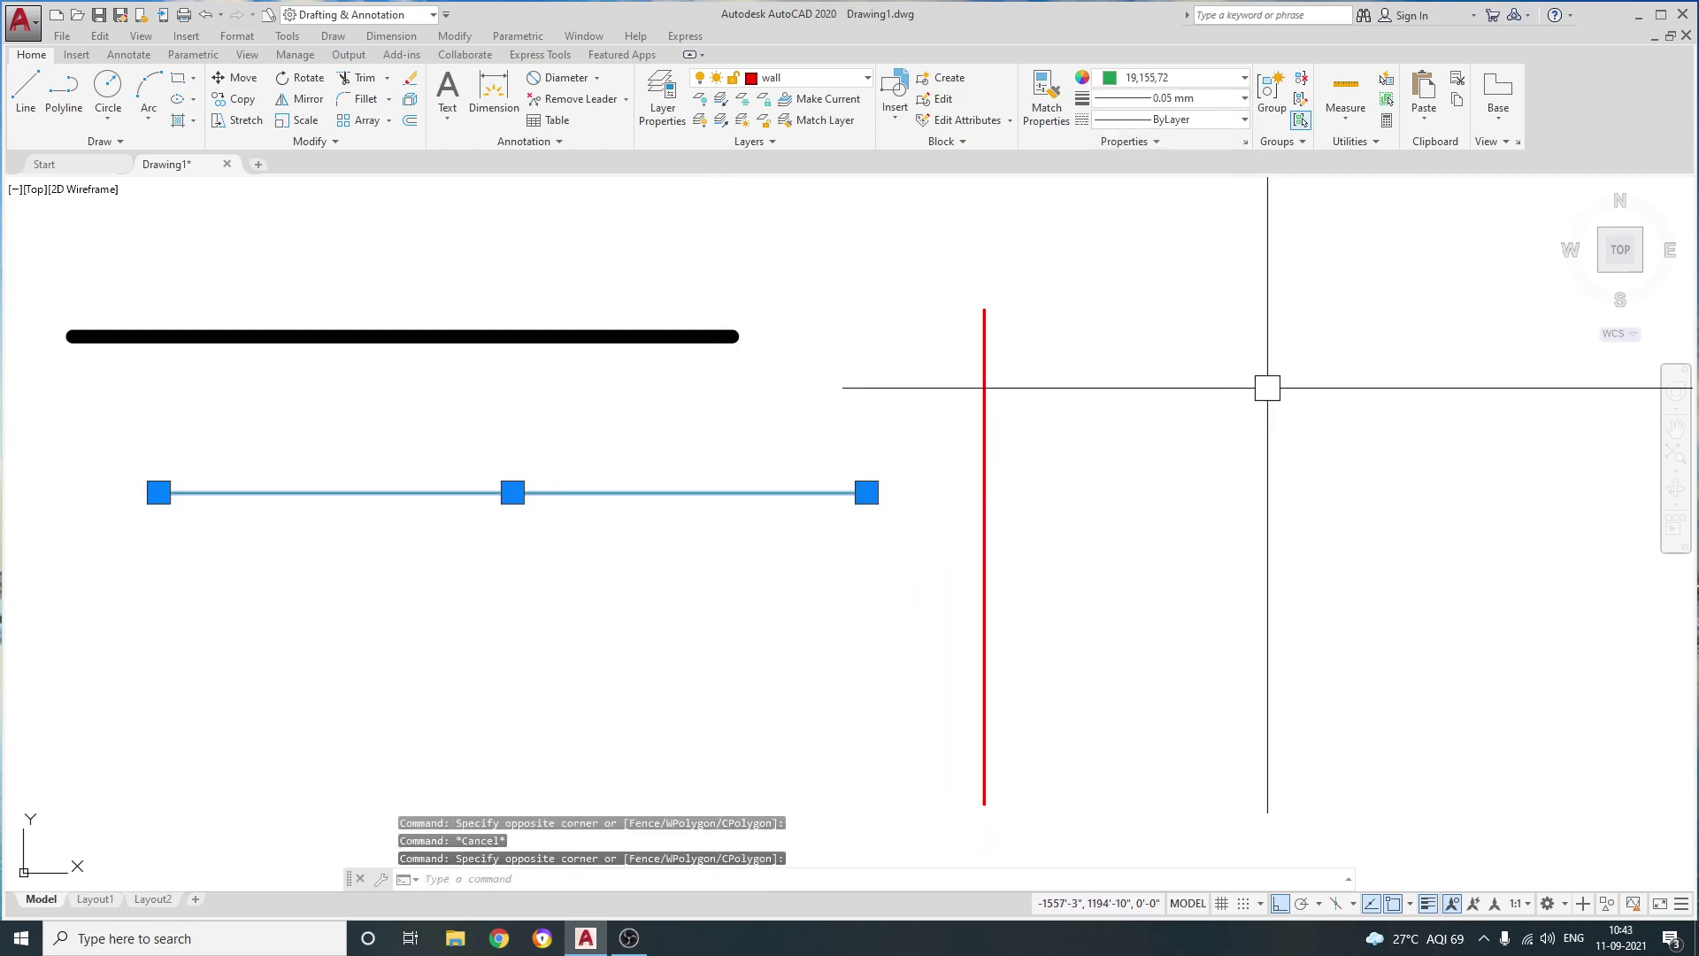
Load the CENTER linetype from acadiso.lin through the Linetype Manager.
left_click(1166, 122)
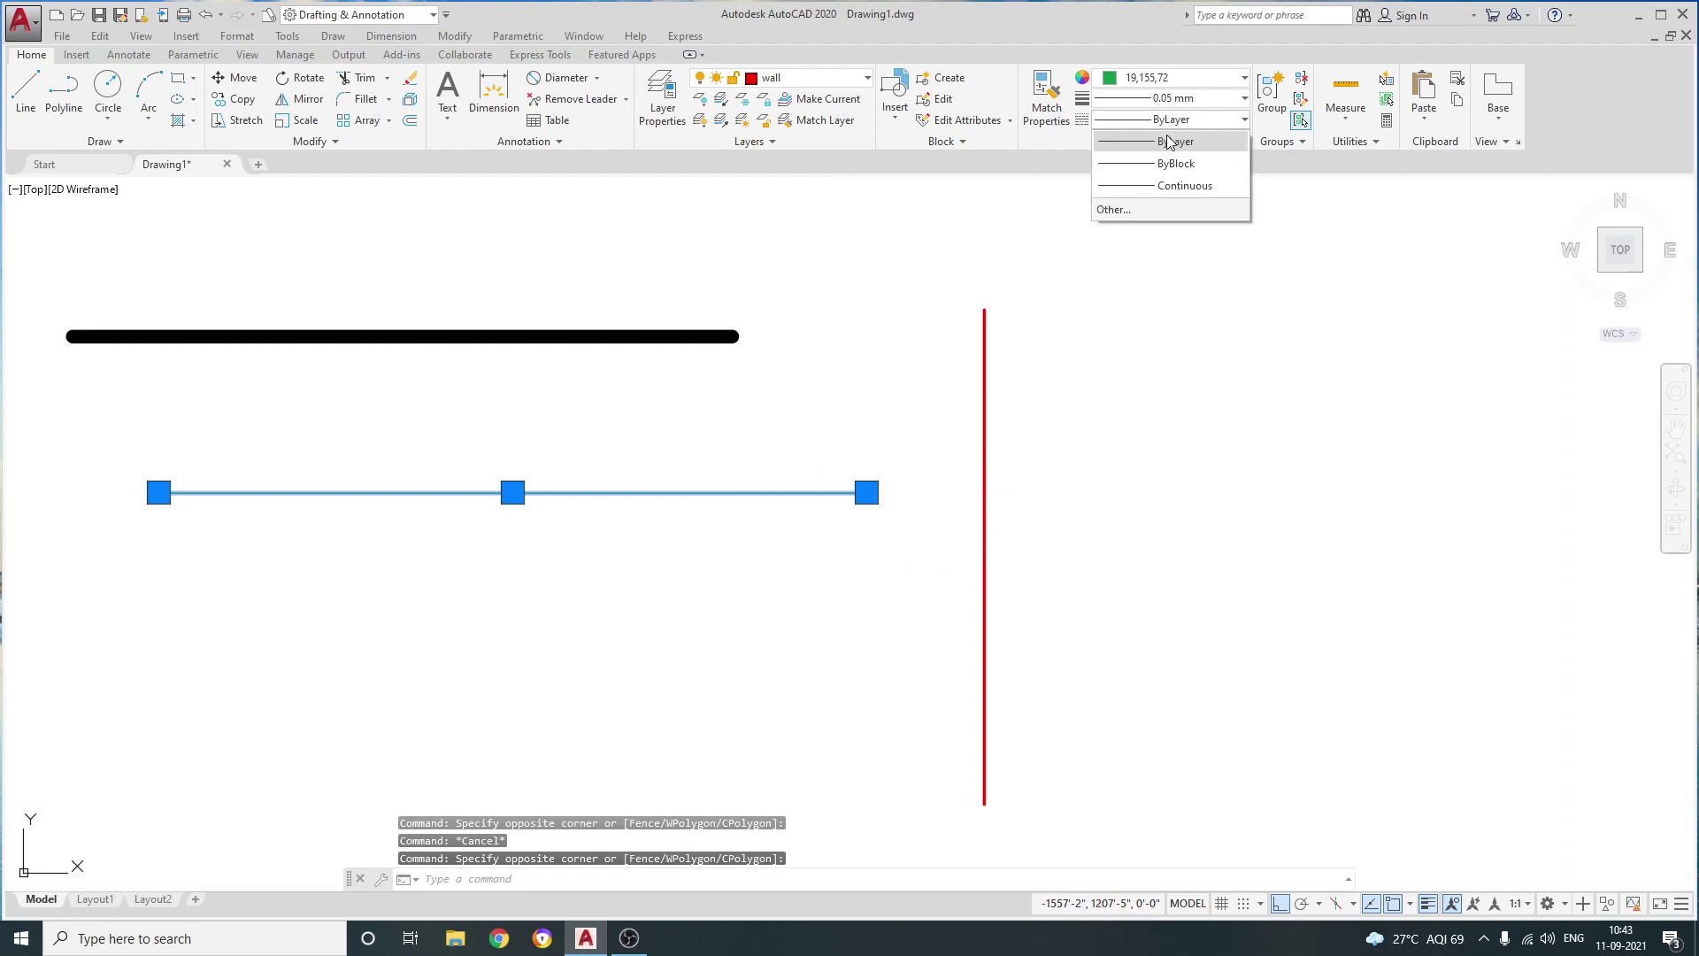
left_click(1116, 216)
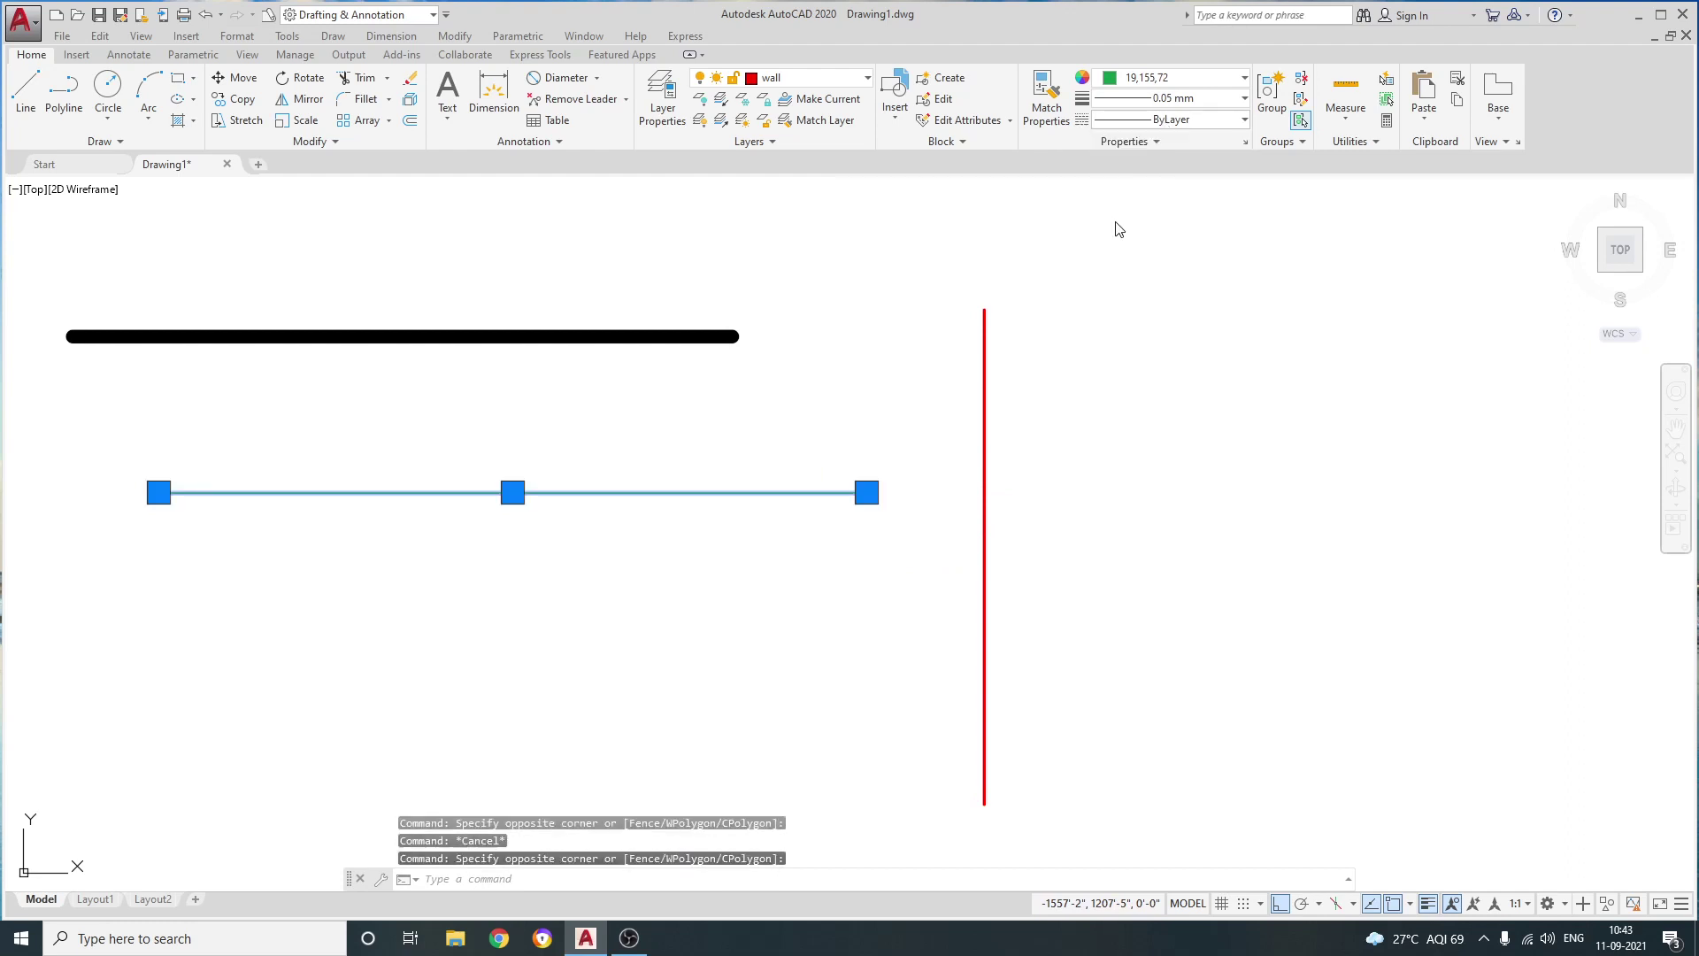
left_click_drag(855, 298, 1123, 203)
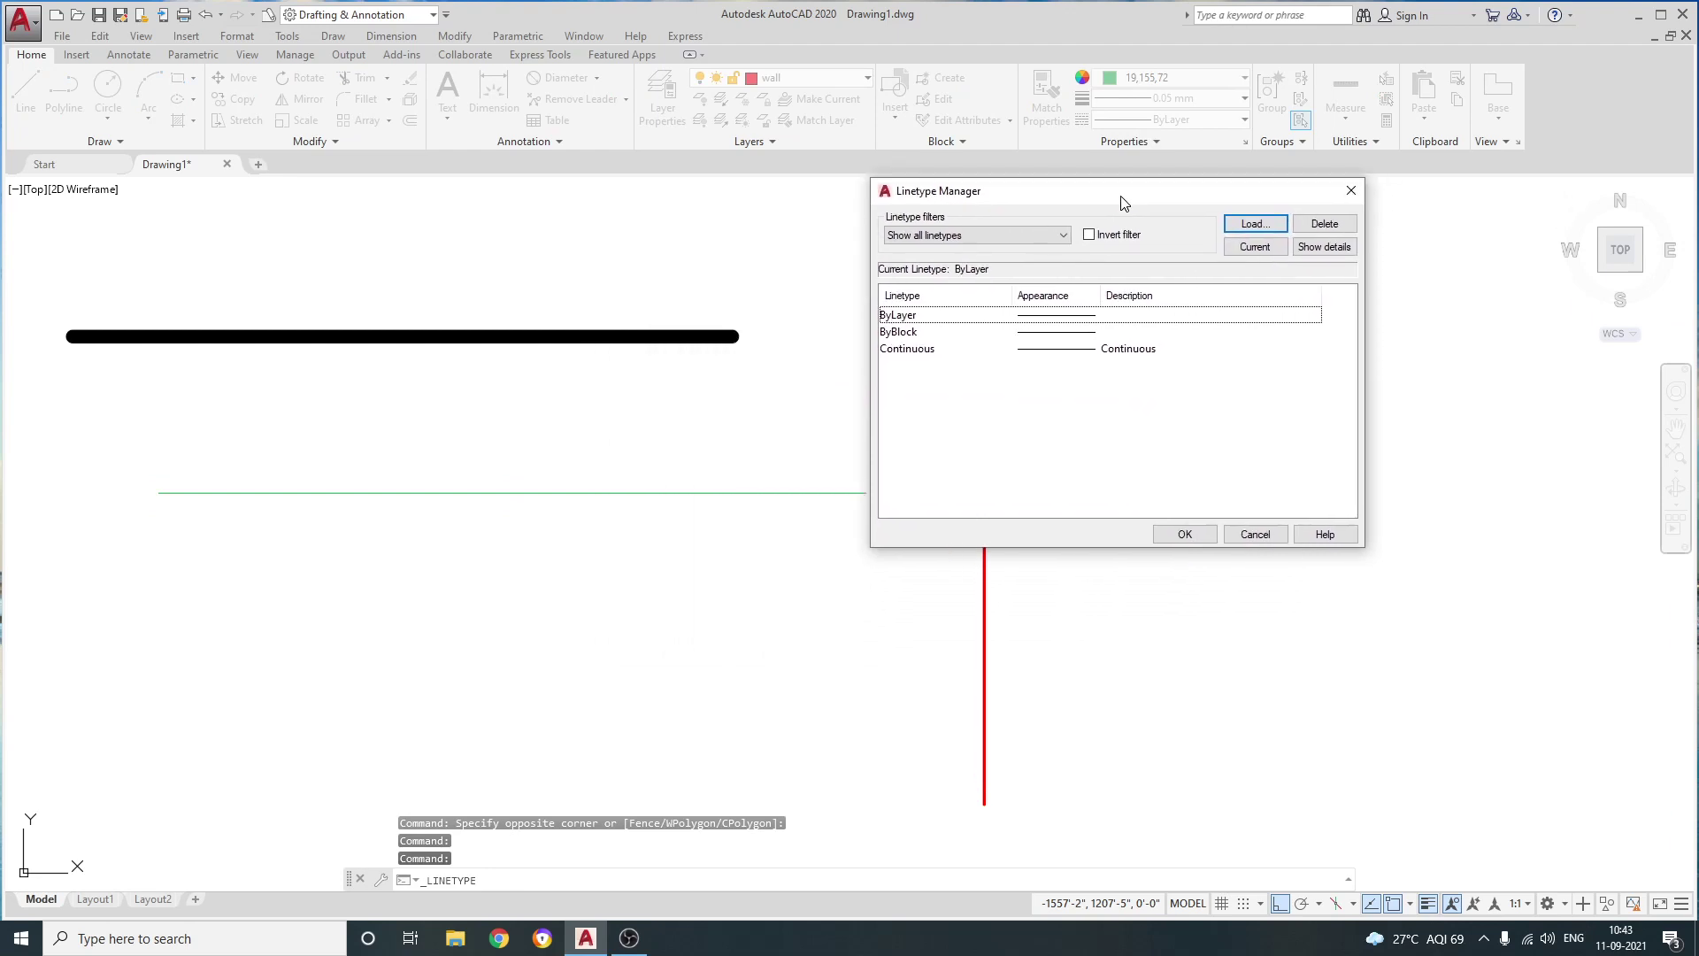
left_click(1253, 225)
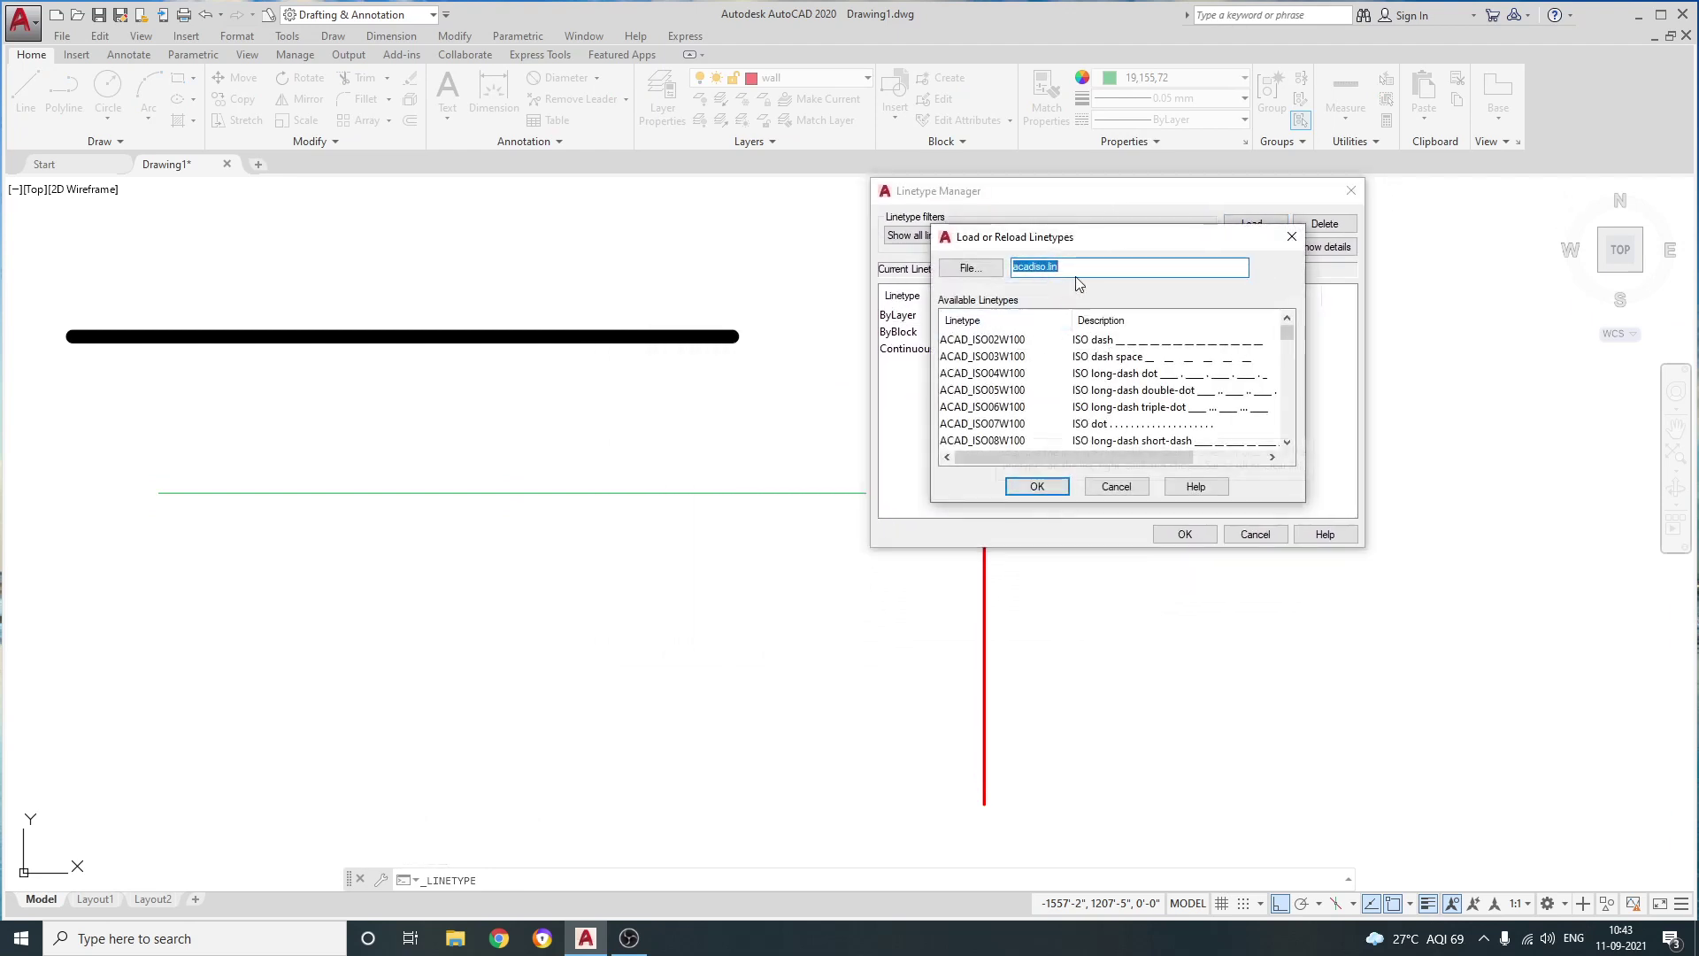
left_click_drag(1126, 249, 929, 206)
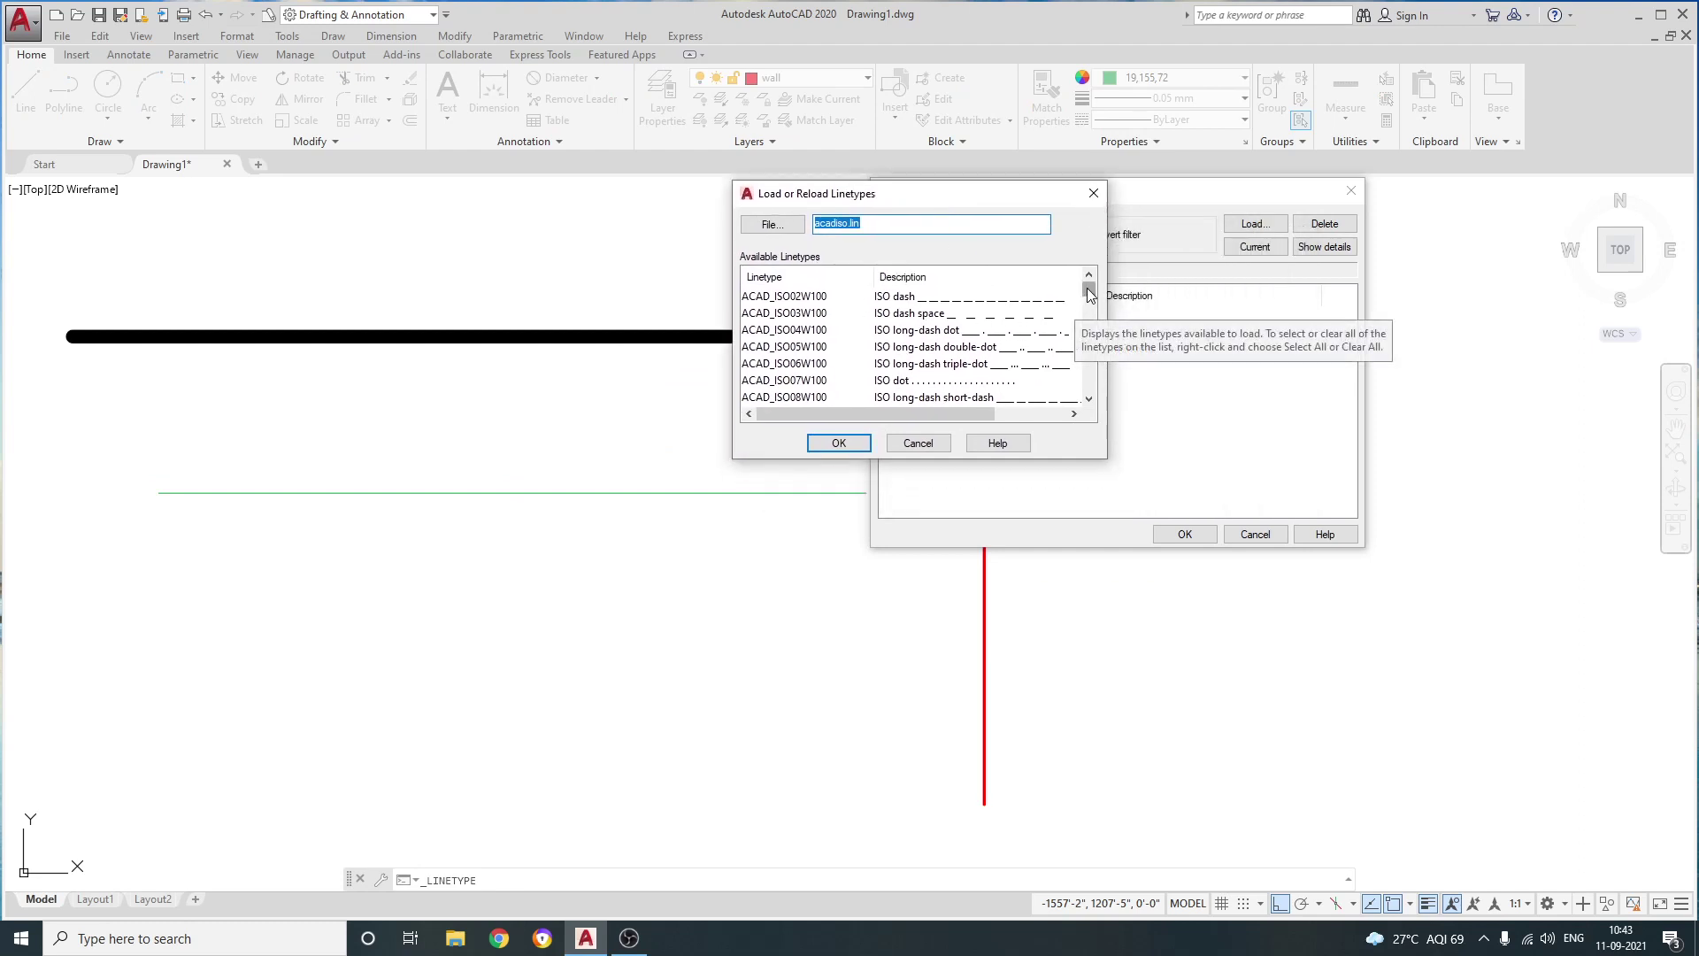
left_click_drag(1089, 292, 1089, 320)
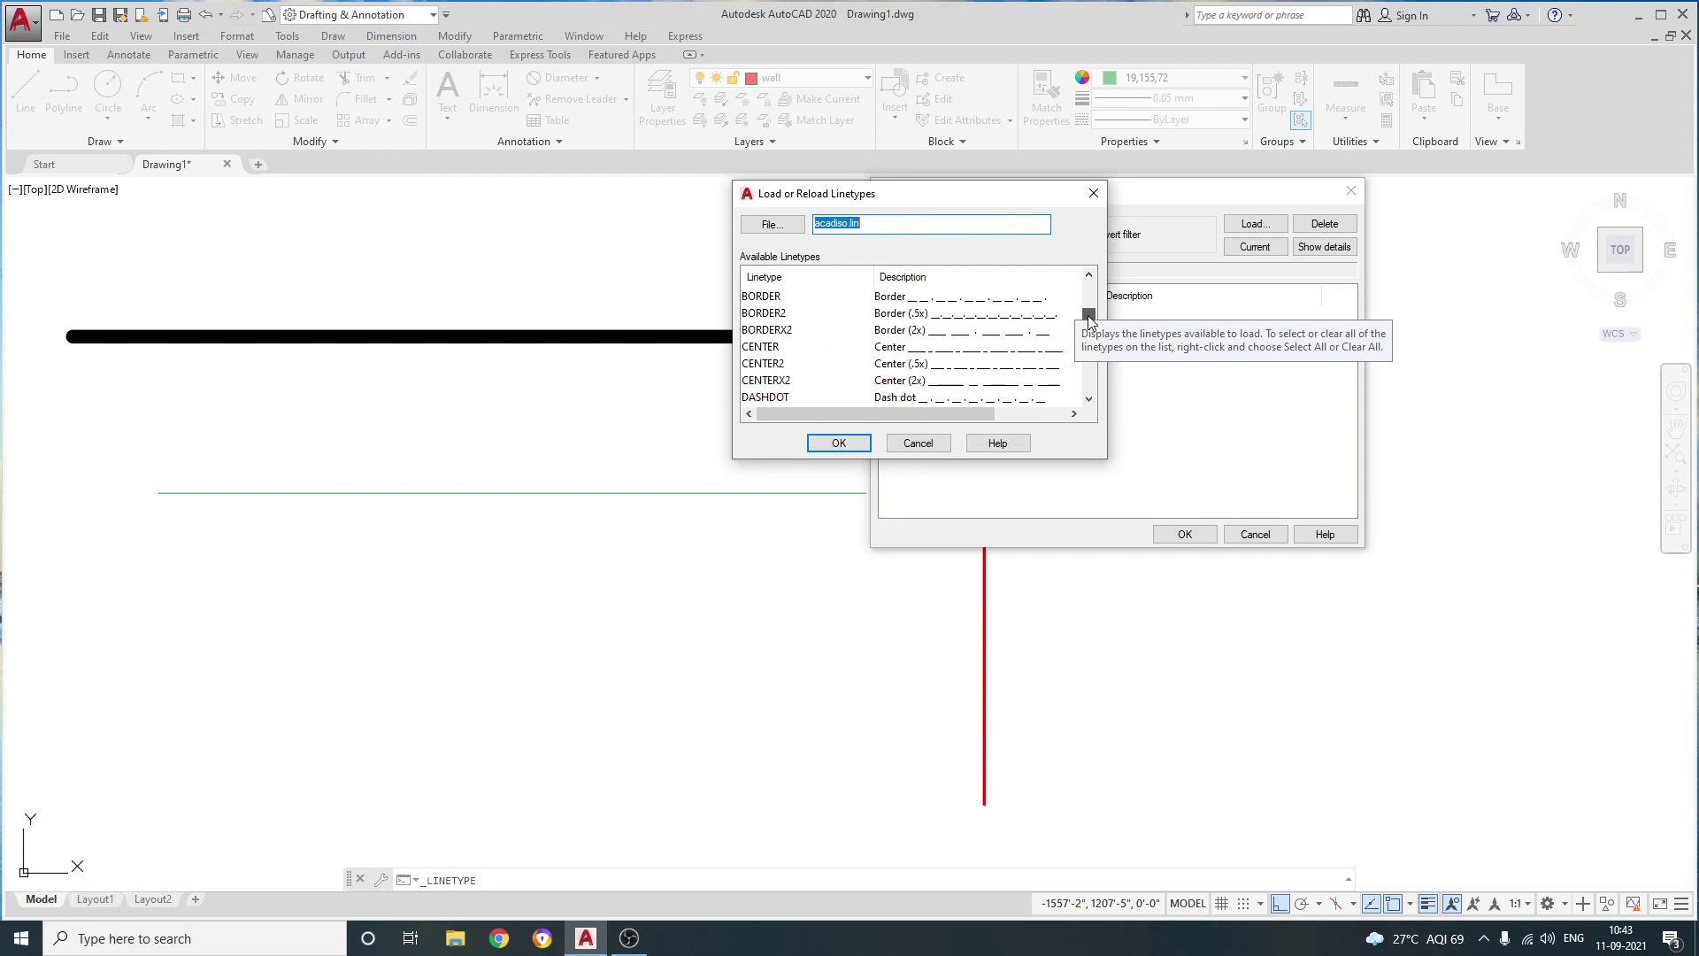
left_click(955, 333)
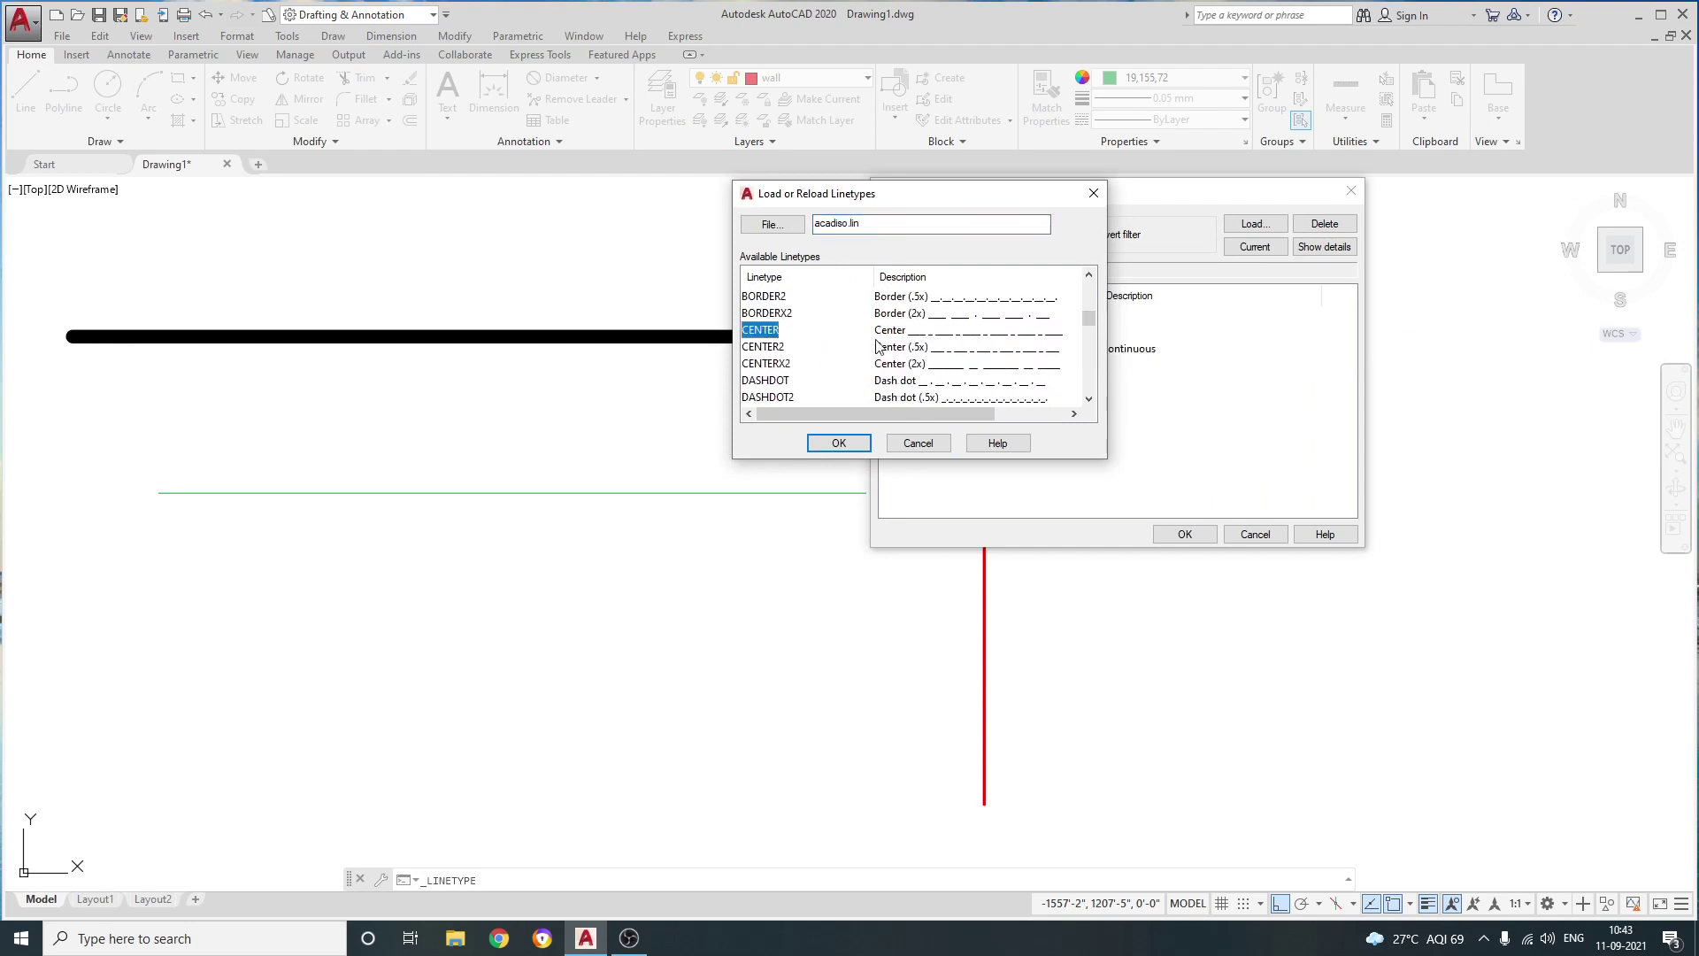
left_click(840, 445)
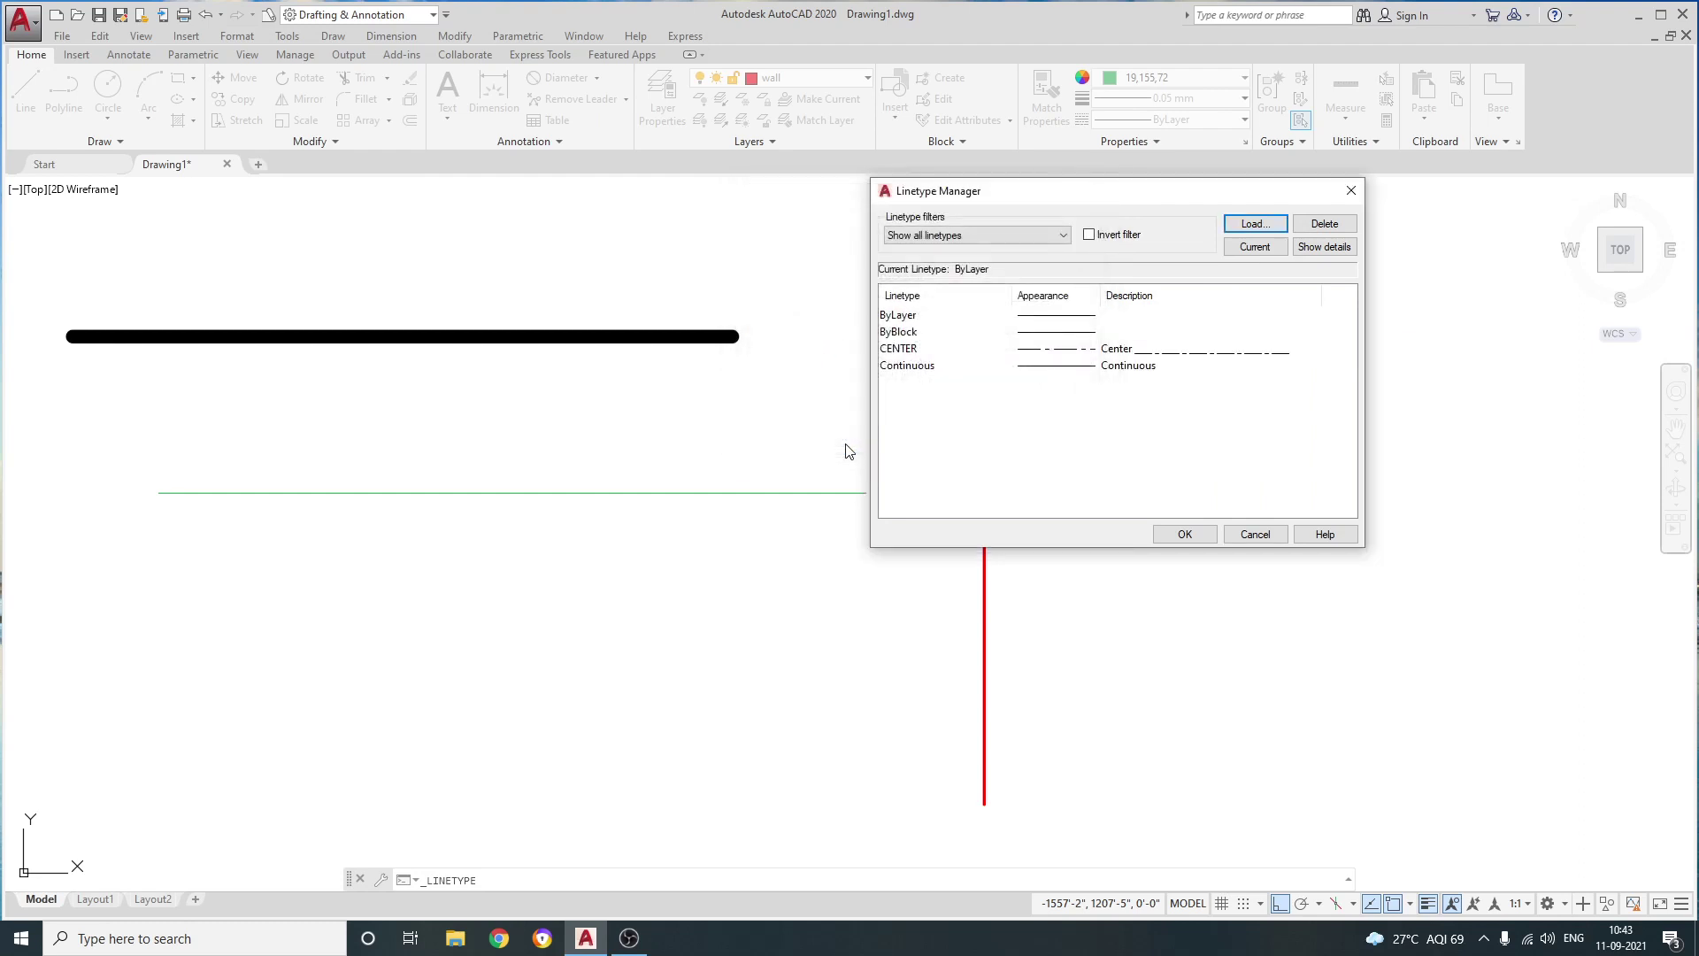
left_click(1203, 536)
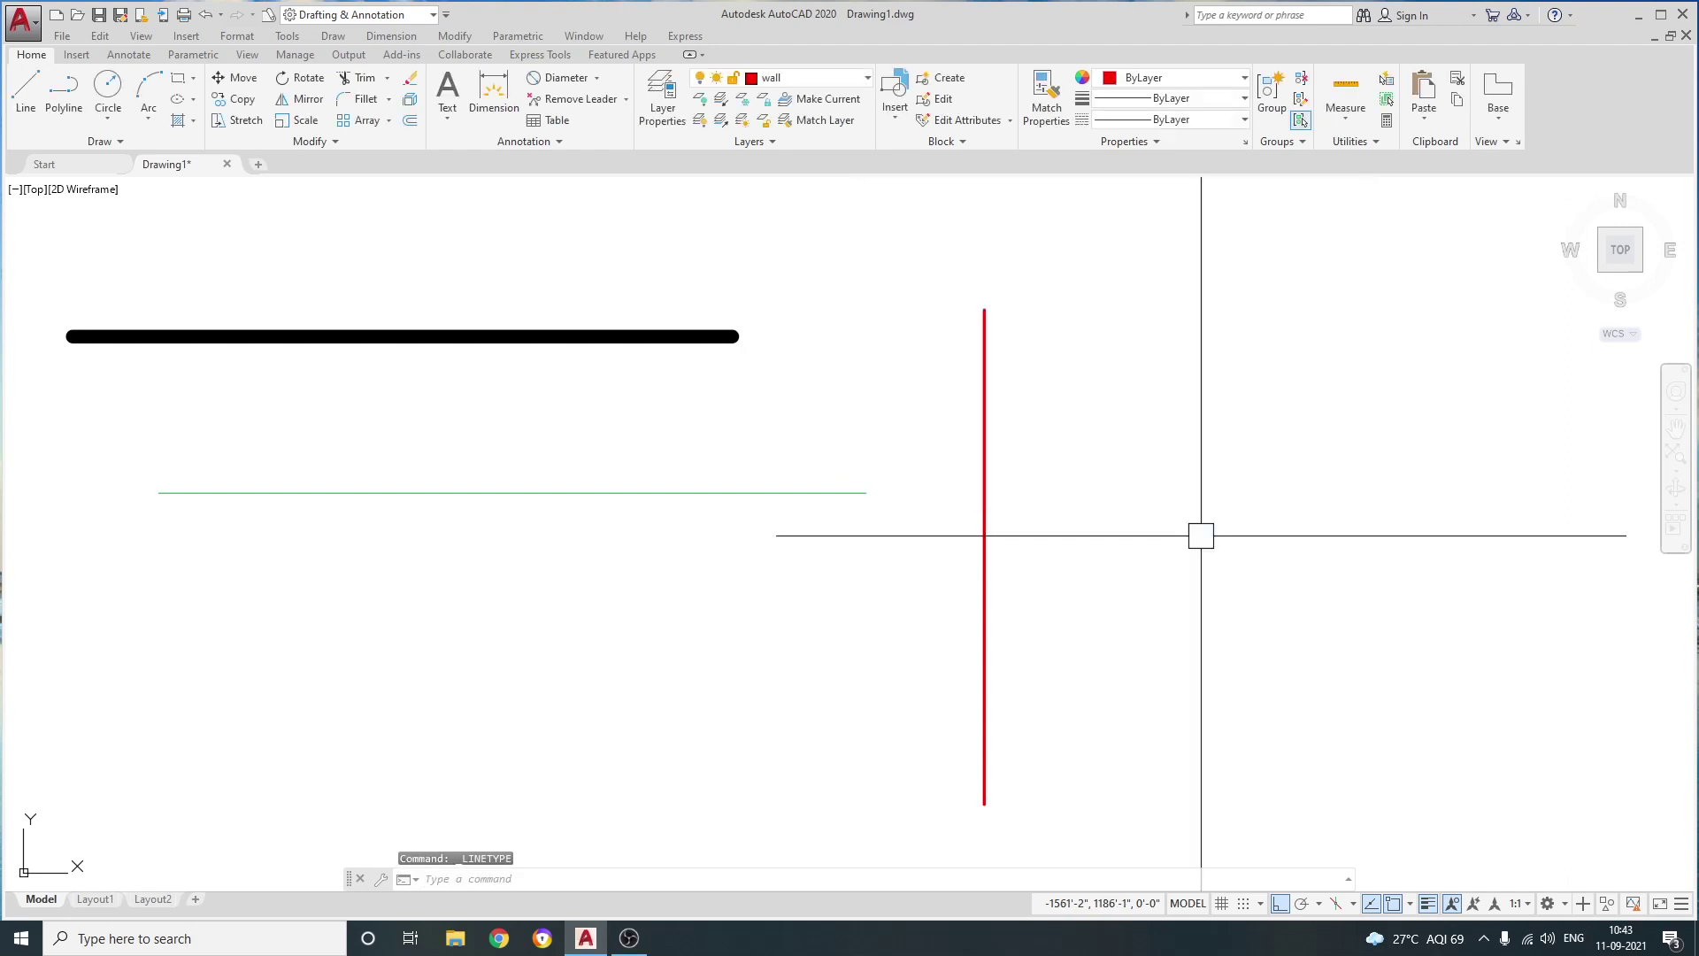
Change the green line's linetype to CENTER.
left_click(828, 443)
left_click(470, 560)
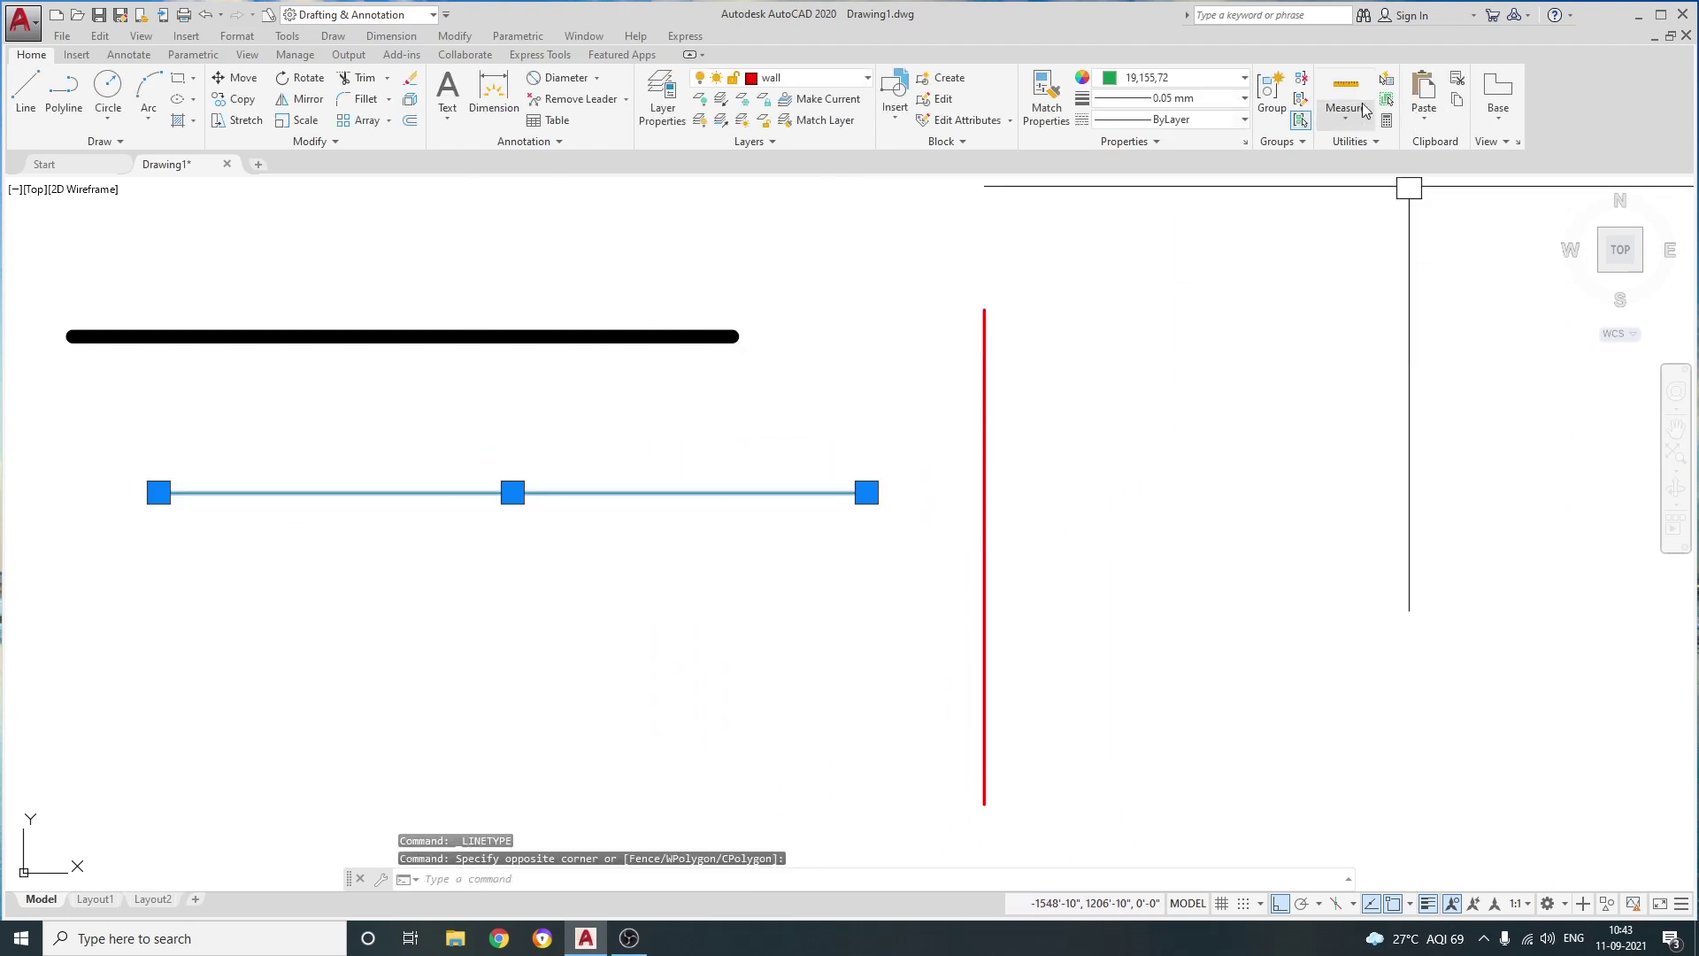
left_click(1216, 126)
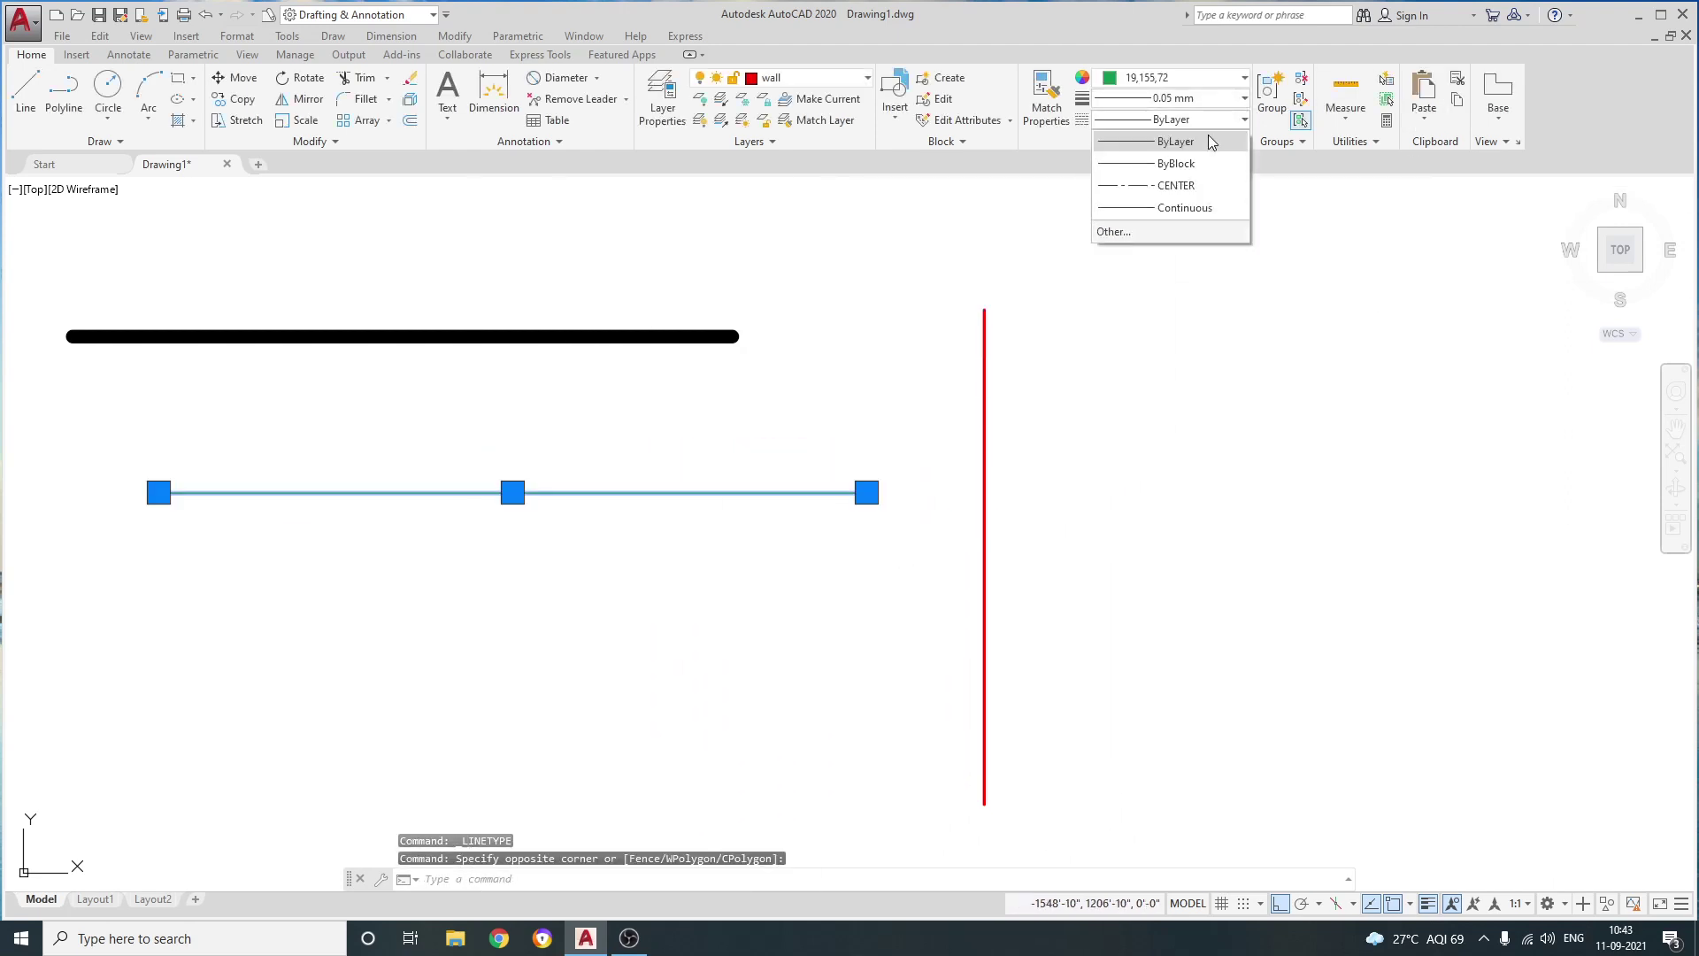
left_click(1159, 190)
key("Escape")
Reselect the green centre line and stretch its left end further left.
scroll(626, 503, "up", 2)
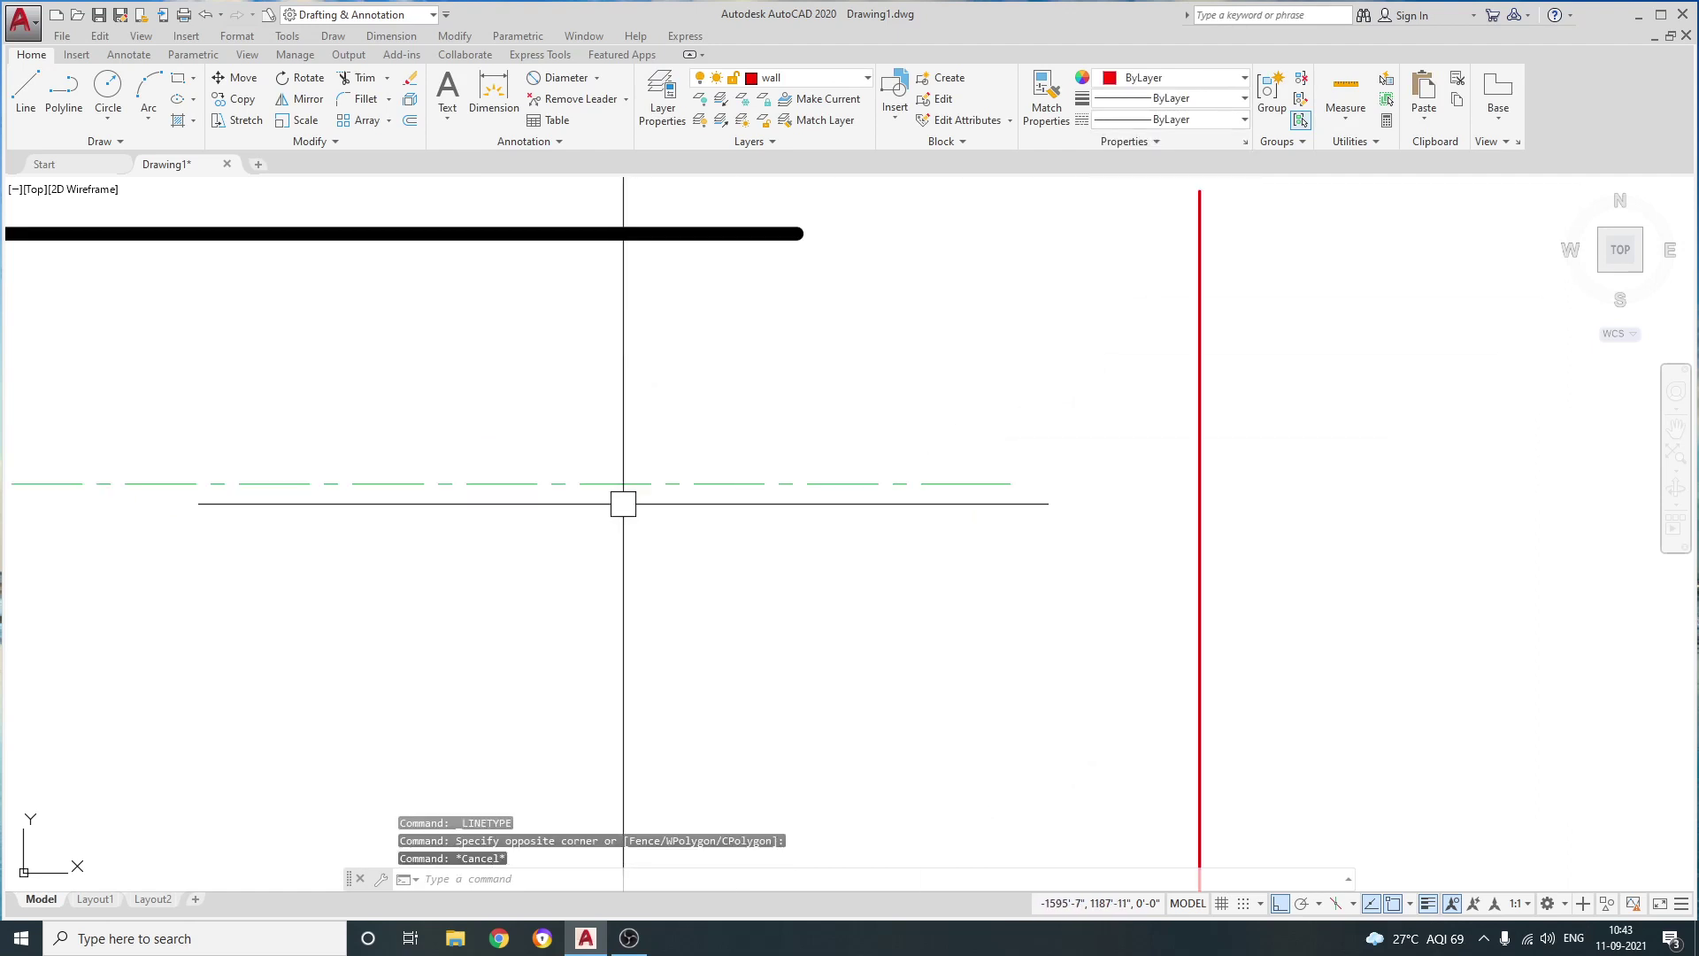
left_click(937, 486)
key("Escape")
left_click(921, 493)
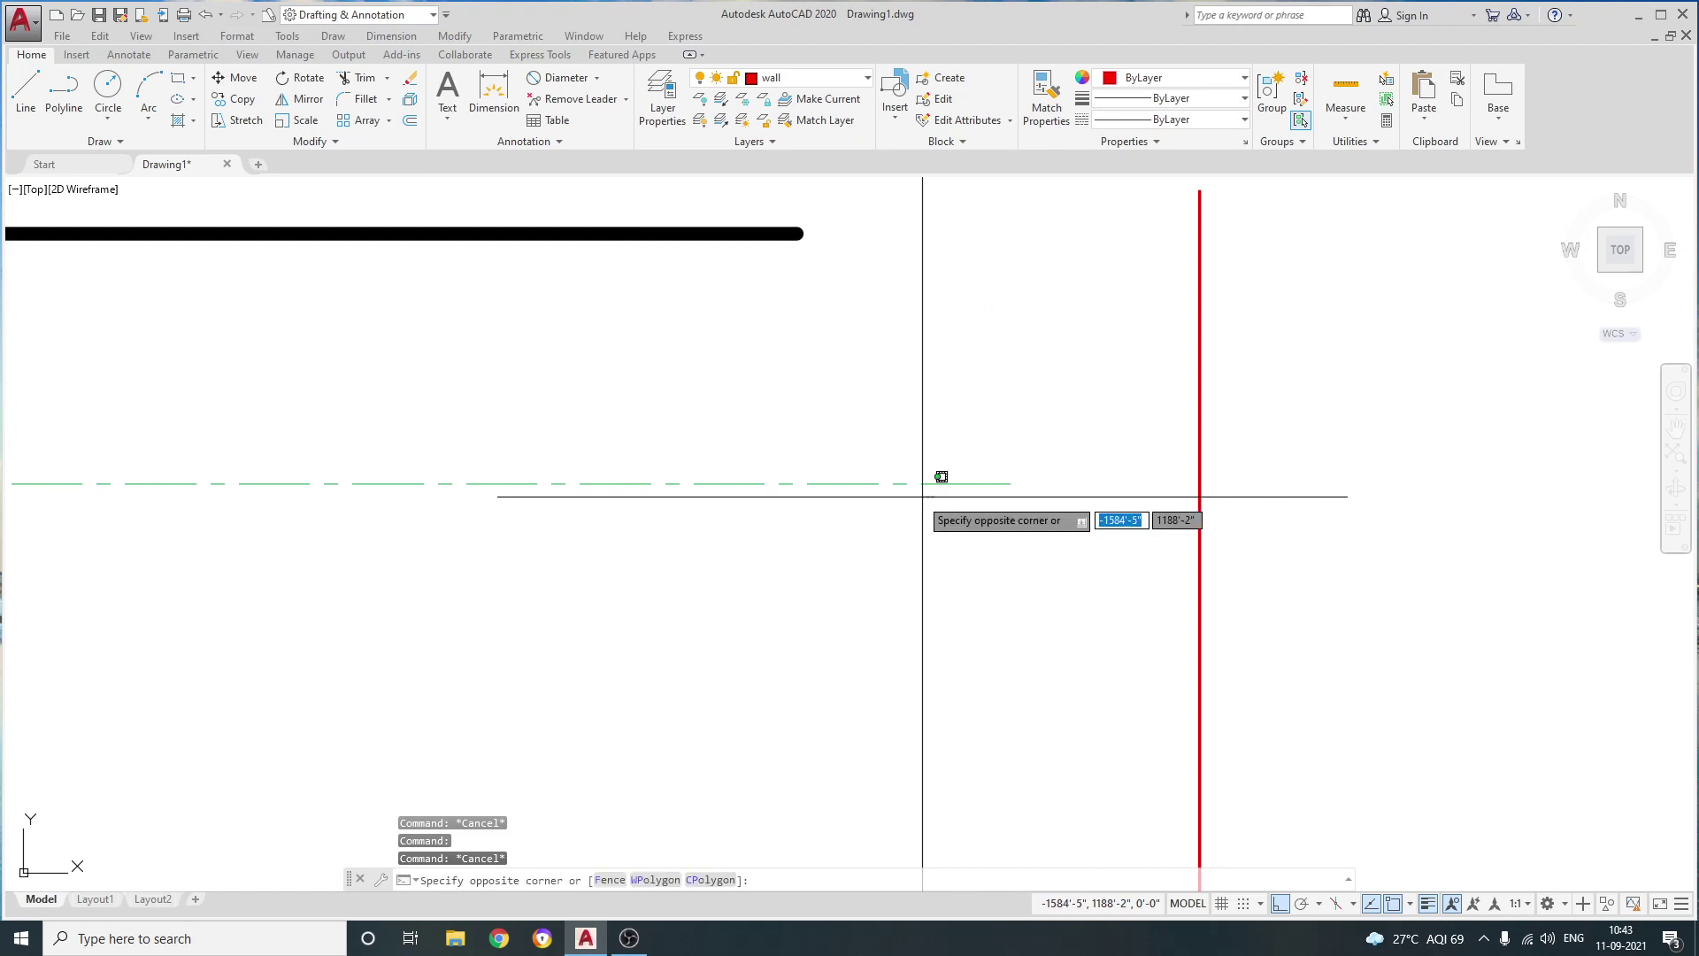
scroll(891, 498, "down", 4)
scroll(733, 496, "up", 2)
left_click(708, 514)
left_click(611, 493)
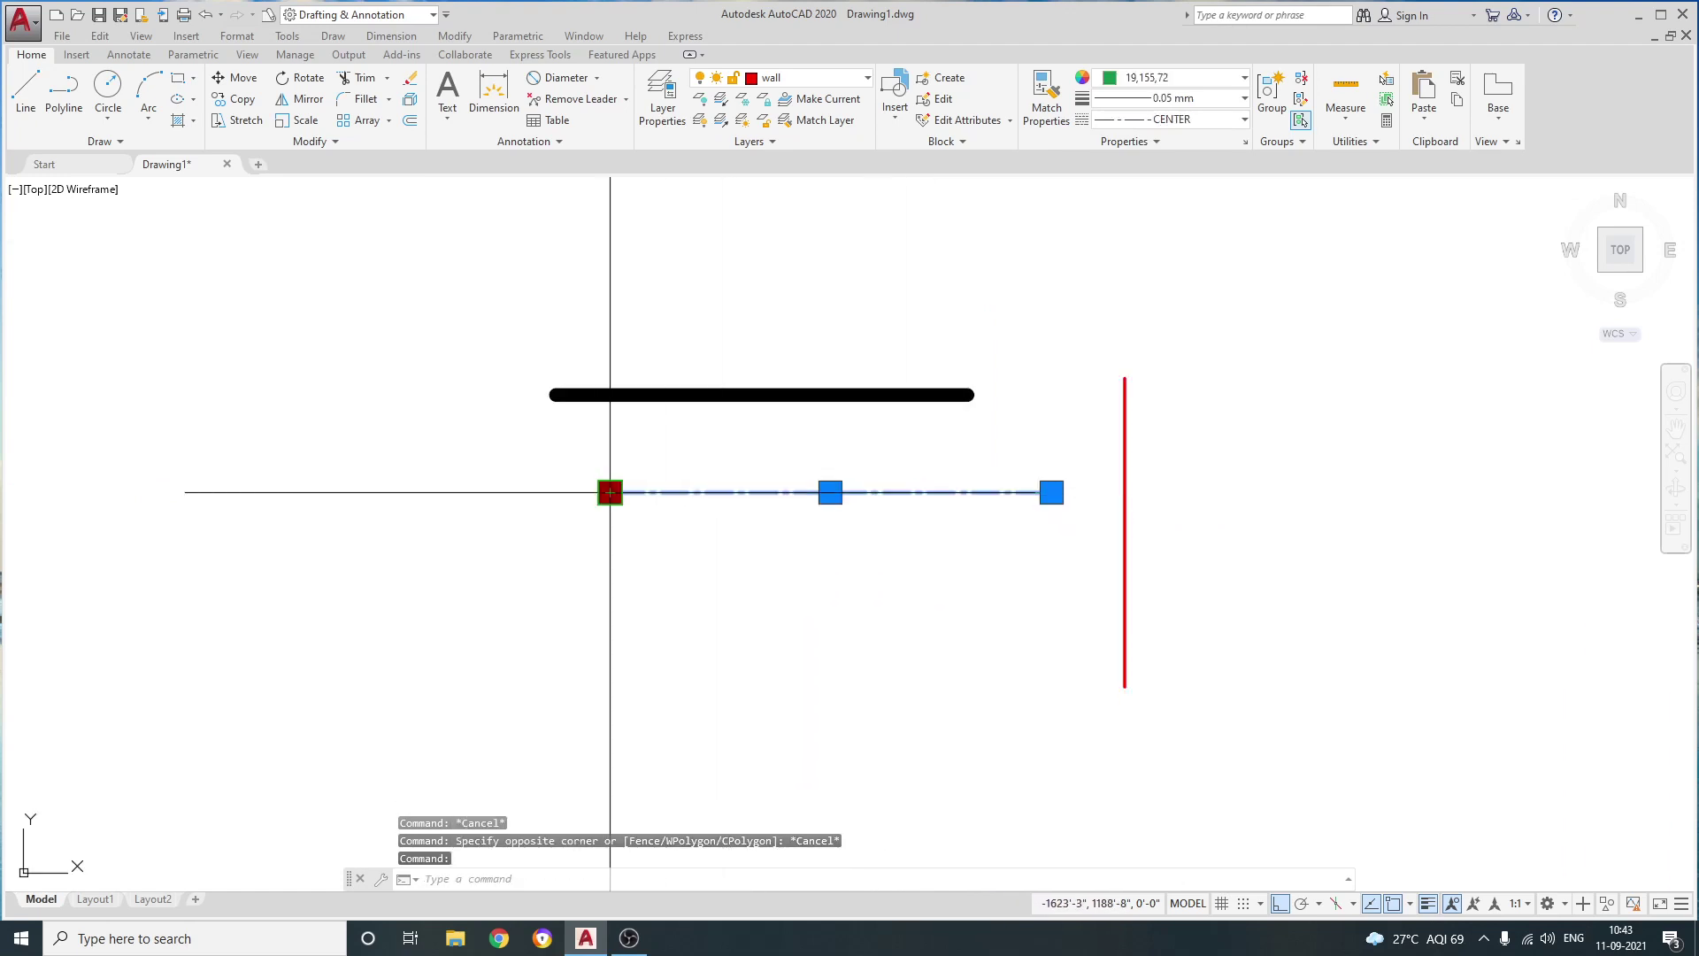
left_click(108, 510)
Stretch the centre line's right end out past the red vertical line.
scroll(597, 493, "down", 2)
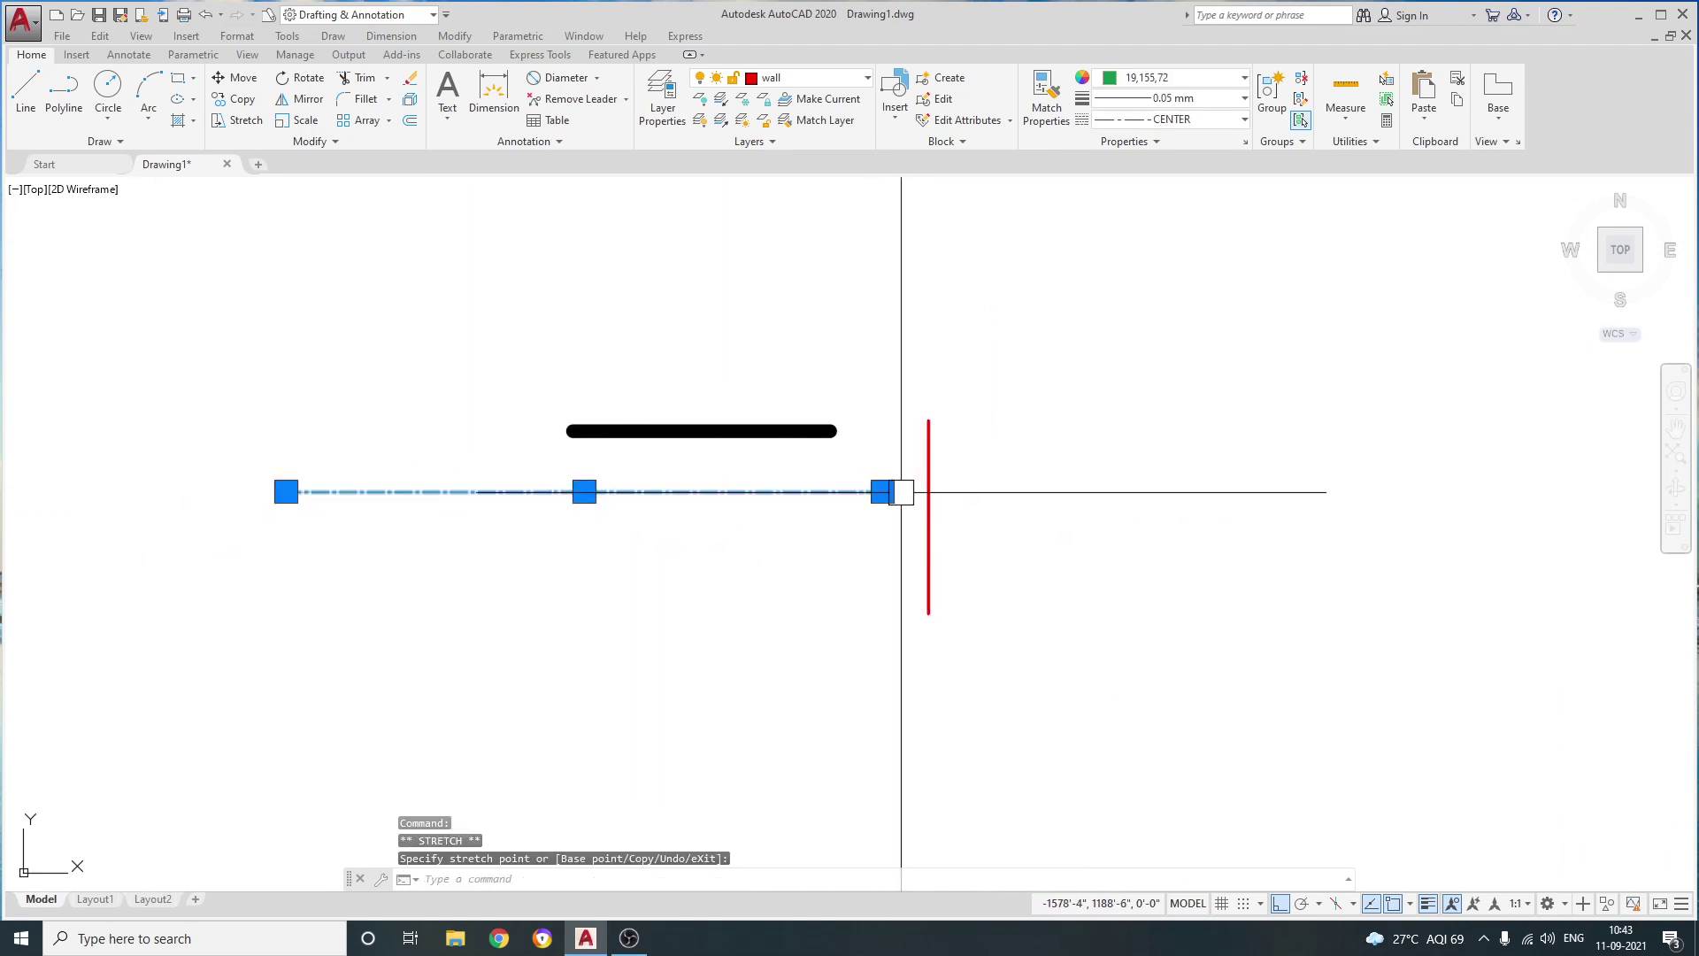
left_click(882, 491)
left_click(1382, 491)
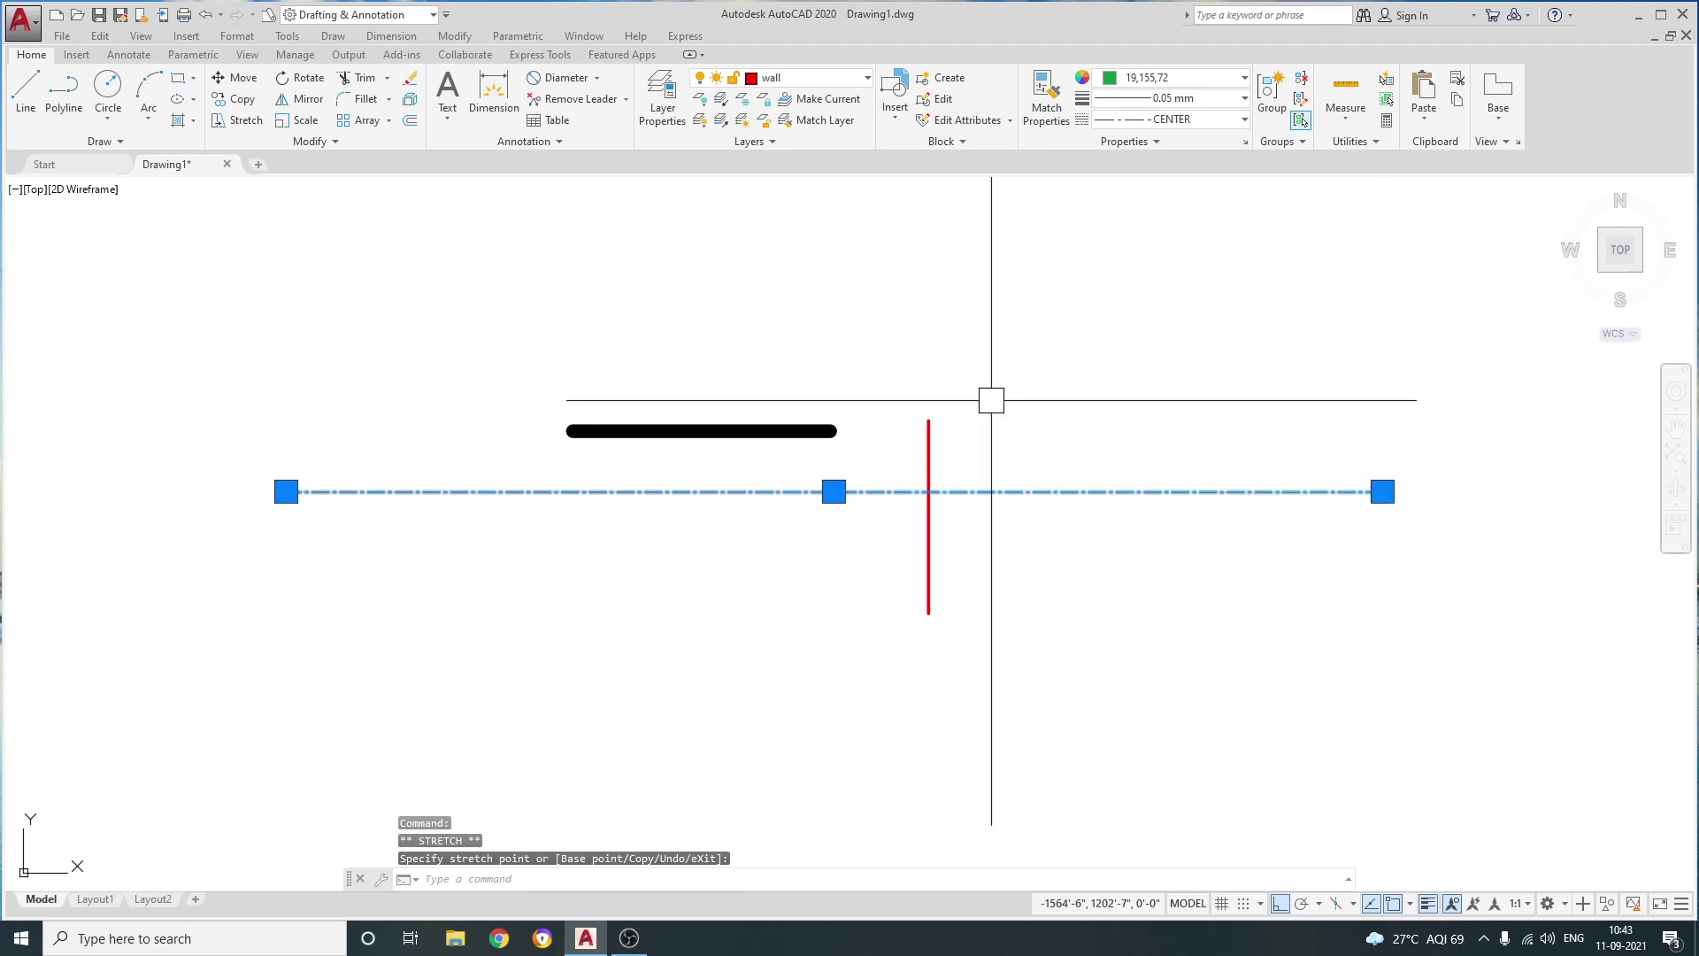
scroll(991, 398, "down", 2)
key("Escape")
key("Escape")
scroll(827, 408, "down", 2)
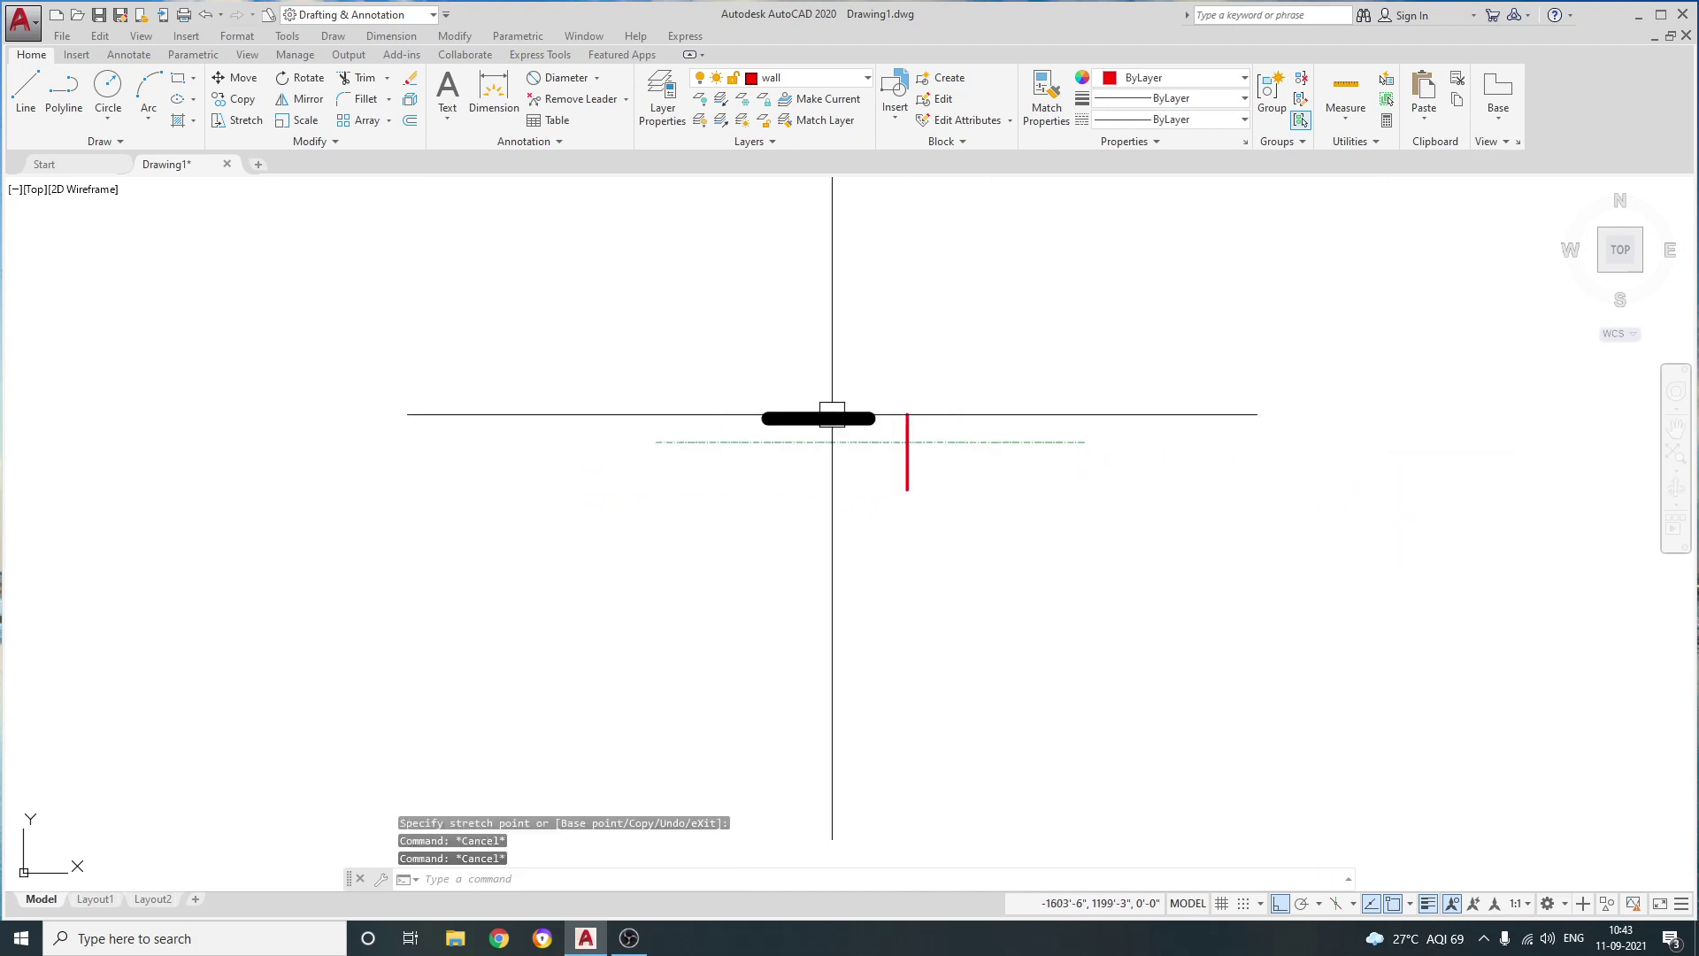
scroll(938, 398, "up", 2)
left_click(1168, 341)
Delete the wall, red line and green centre line, then zoom to extents.
left_click(476, 559)
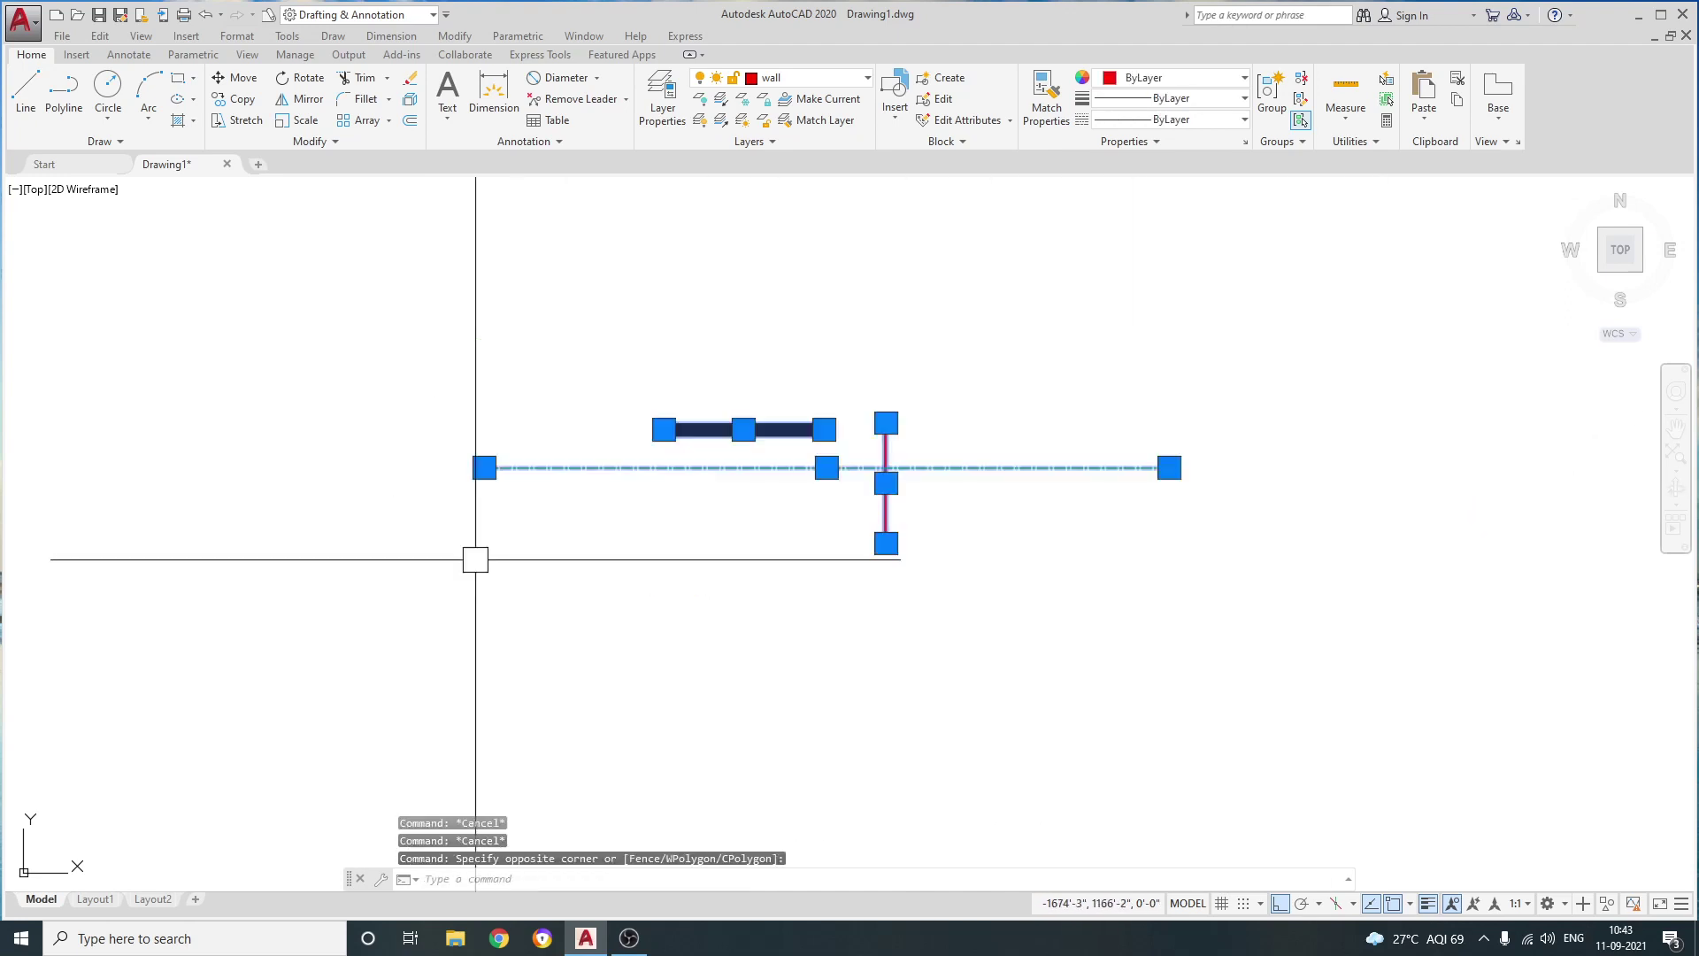
key("Delete")
type("z")
key("Return")
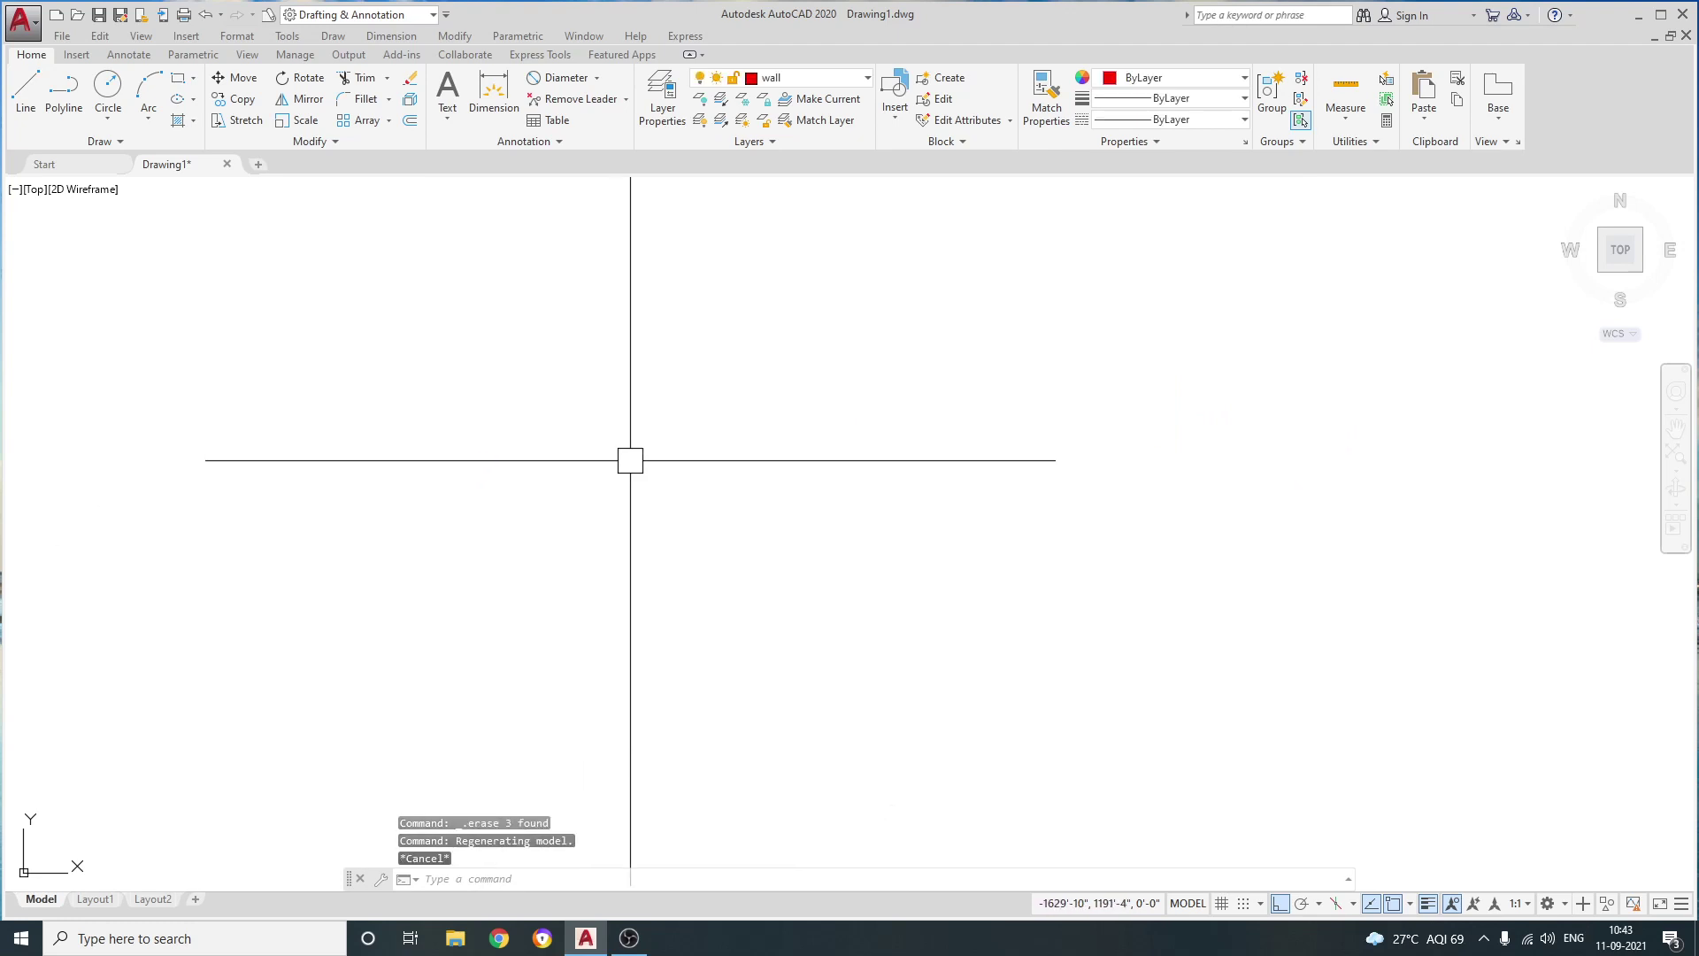
type("e")
key("Return")
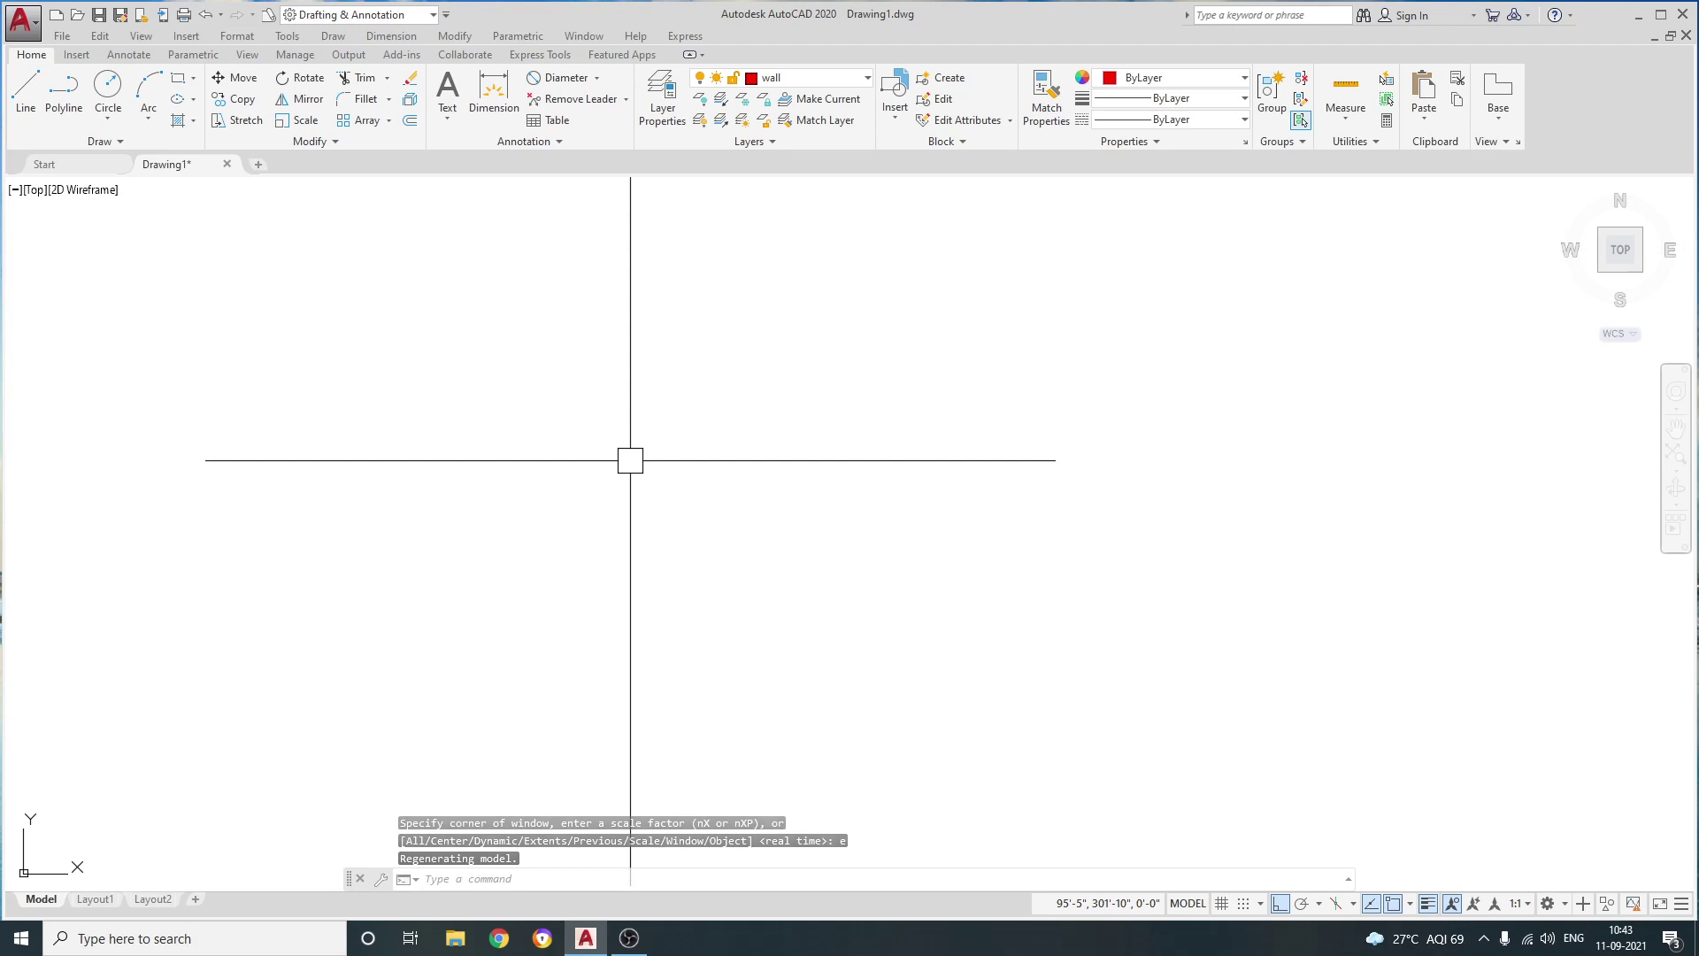
left_click(637, 940)
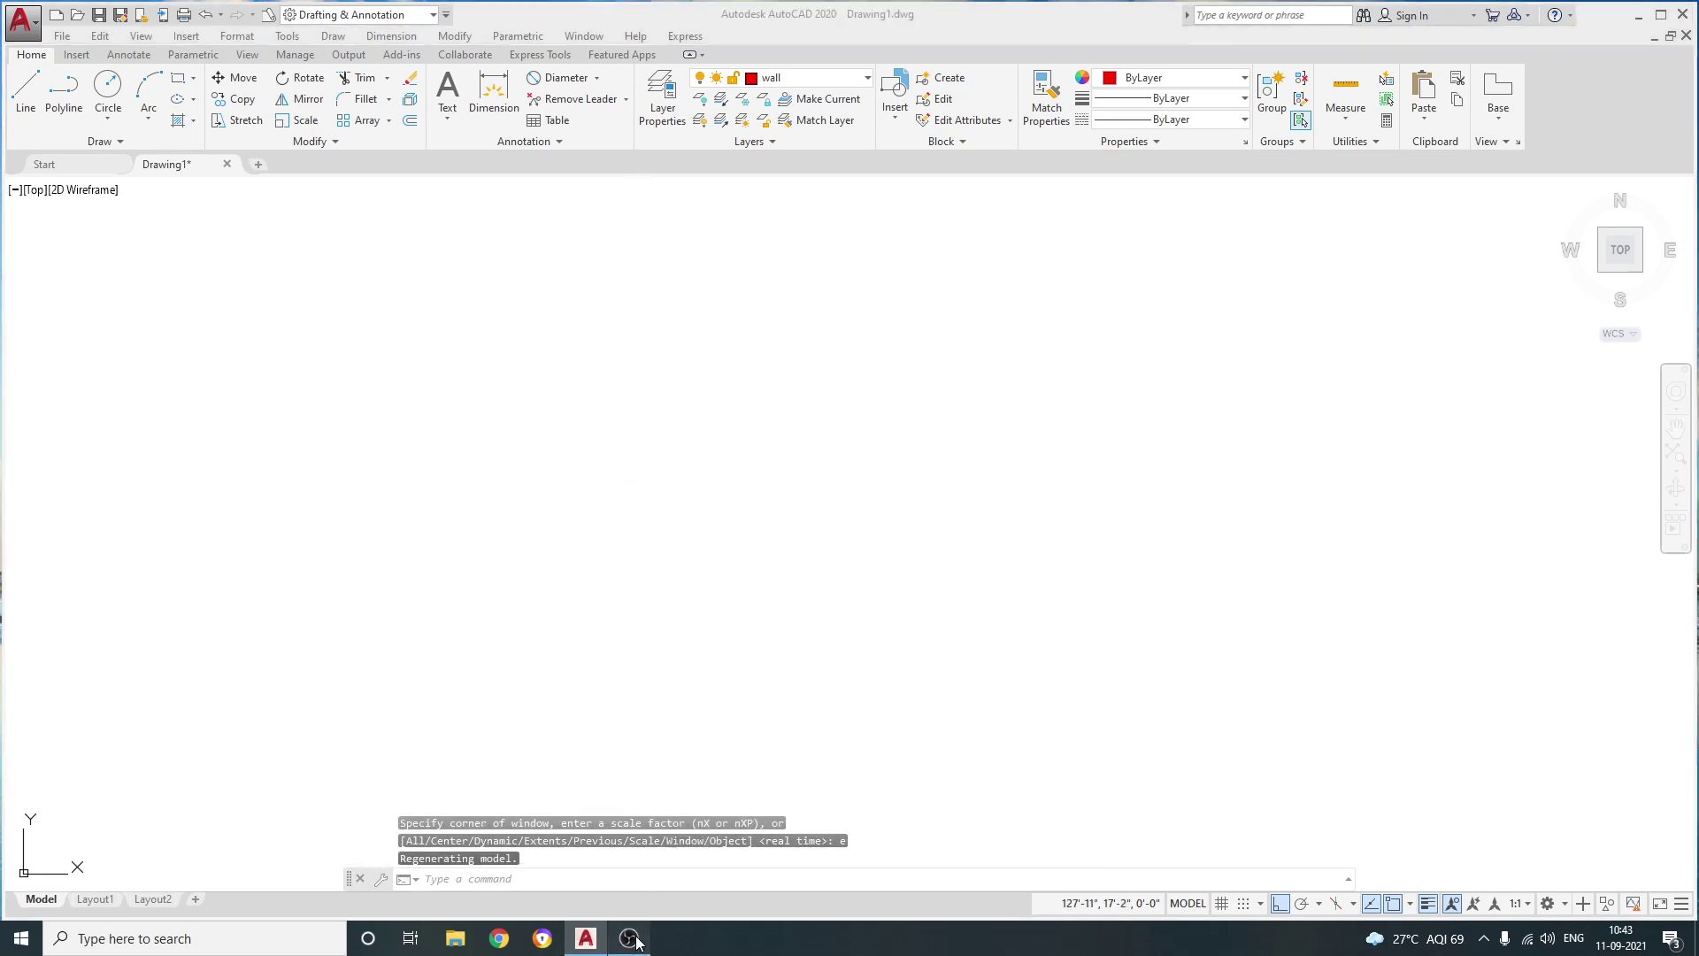